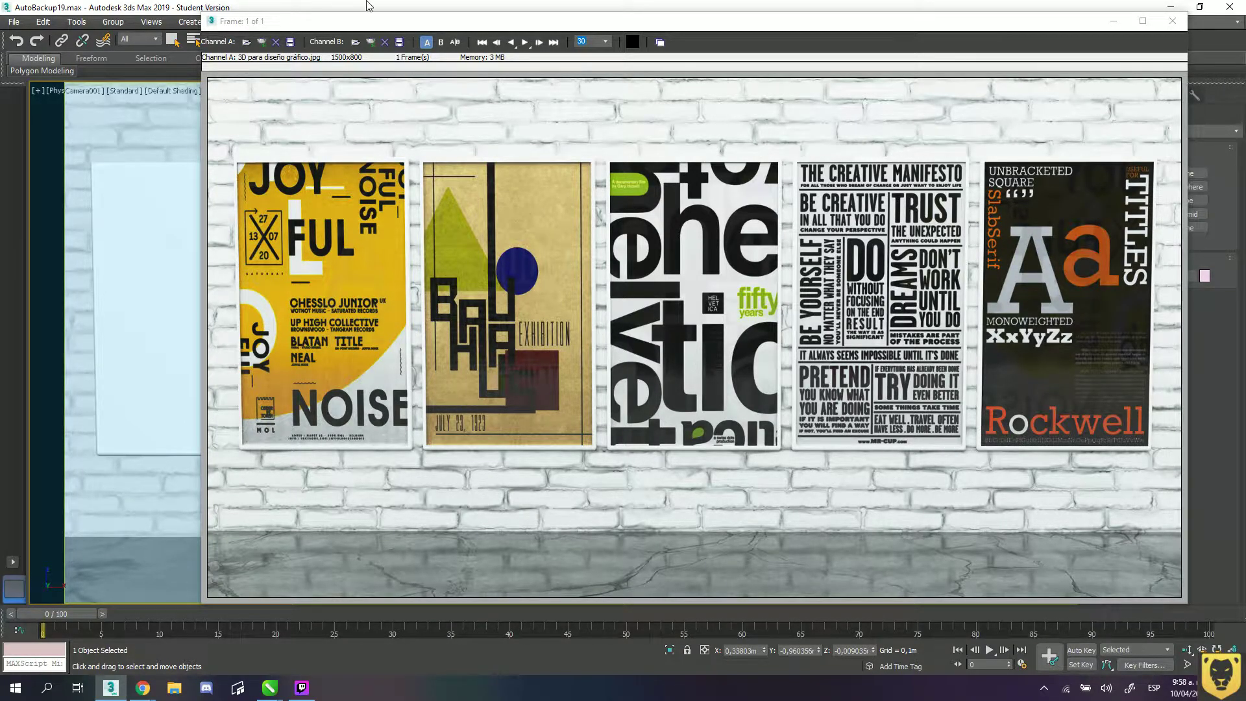
- Minimize the rendered frame showing the finished poster wall to reveal the scene viewport
{"action": "mouse_move", "coordinate": [383, 27]}
{"action": "left_mouse_down"}
{"action": "mouse_move", "coordinate": [328, 456]}
{"action": "mouse_move", "coordinate": [350, 564]}
{"action": "mouse_move", "coordinate": [328, 629]}
{"action": "mouse_move", "coordinate": [413, 420]}
{"action": "mouse_move", "coordinate": [409, 57]}
{"action": "mouse_move", "coordinate": [377, 34]}
{"action": "left_mouse_up"}
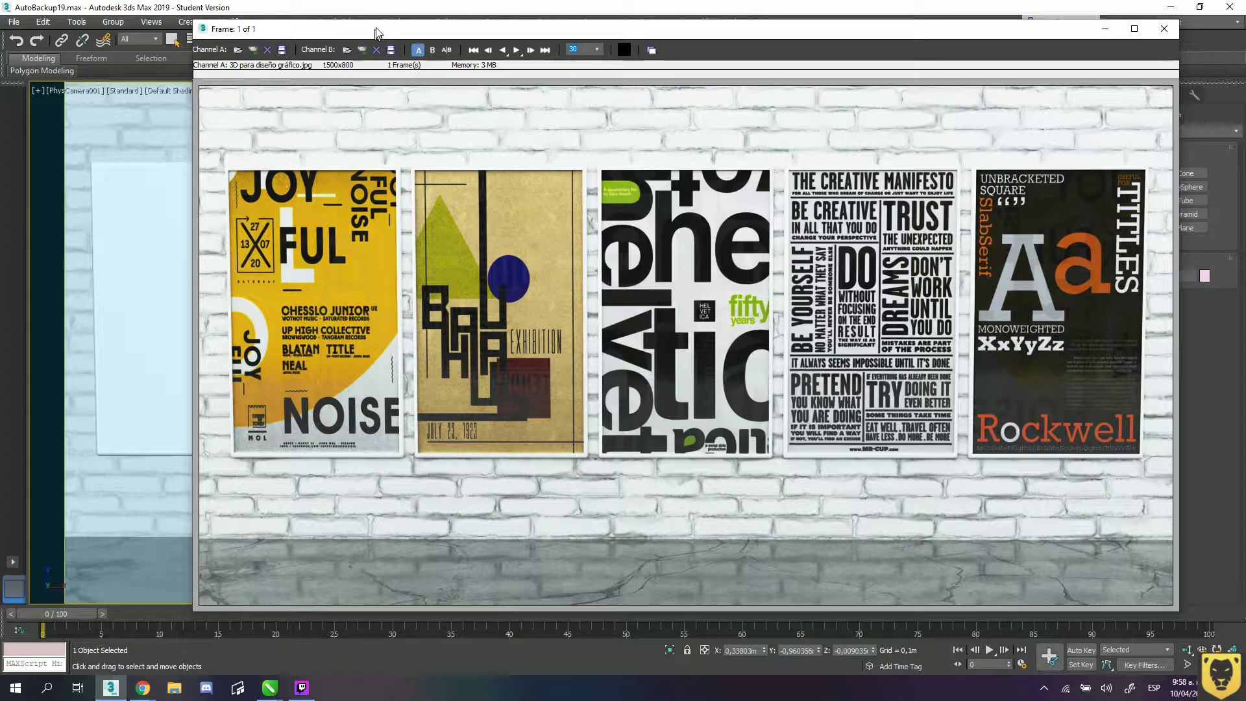
{"action": "left_click_drag", "start_coordinate": [376, 29], "coordinate": [377, 27]}
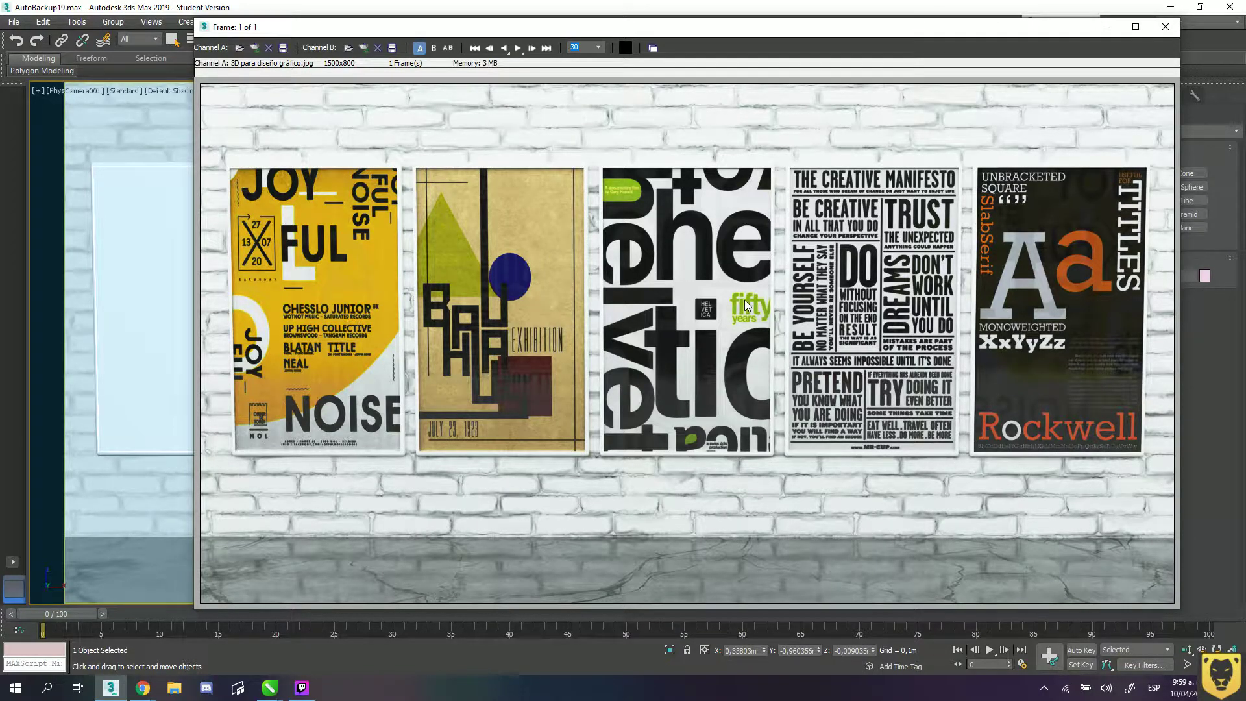
{"action": "left_click", "coordinate": [1106, 26]}
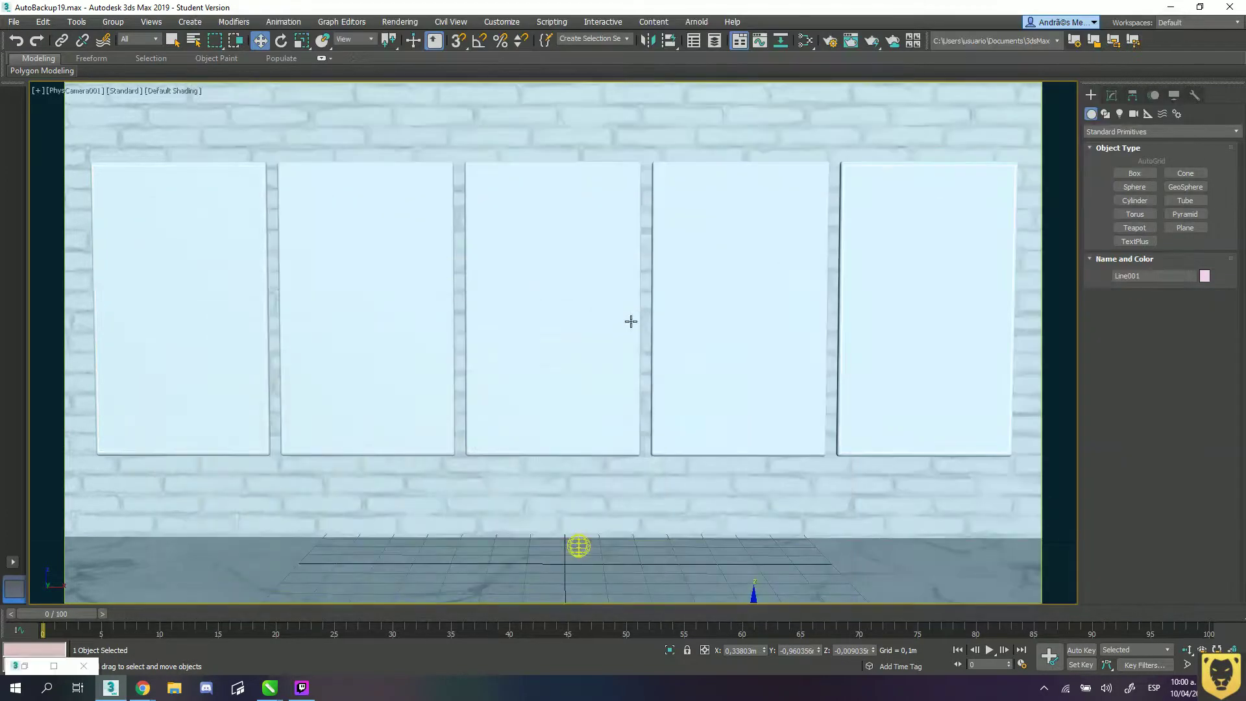
- Delete the brick wall together with the poster panels mounted on it, working in the perspective view
{"action": "left_click", "coordinate": [469, 373]}
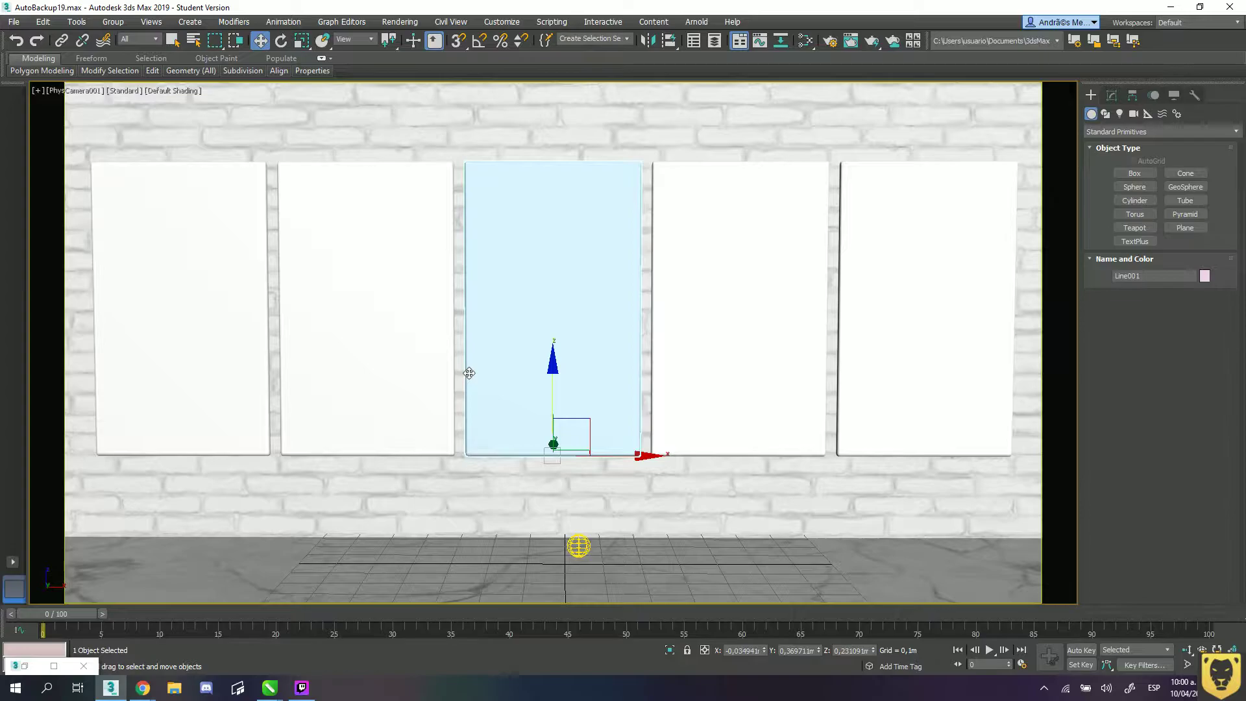
{"action": "key", "text": "p"}
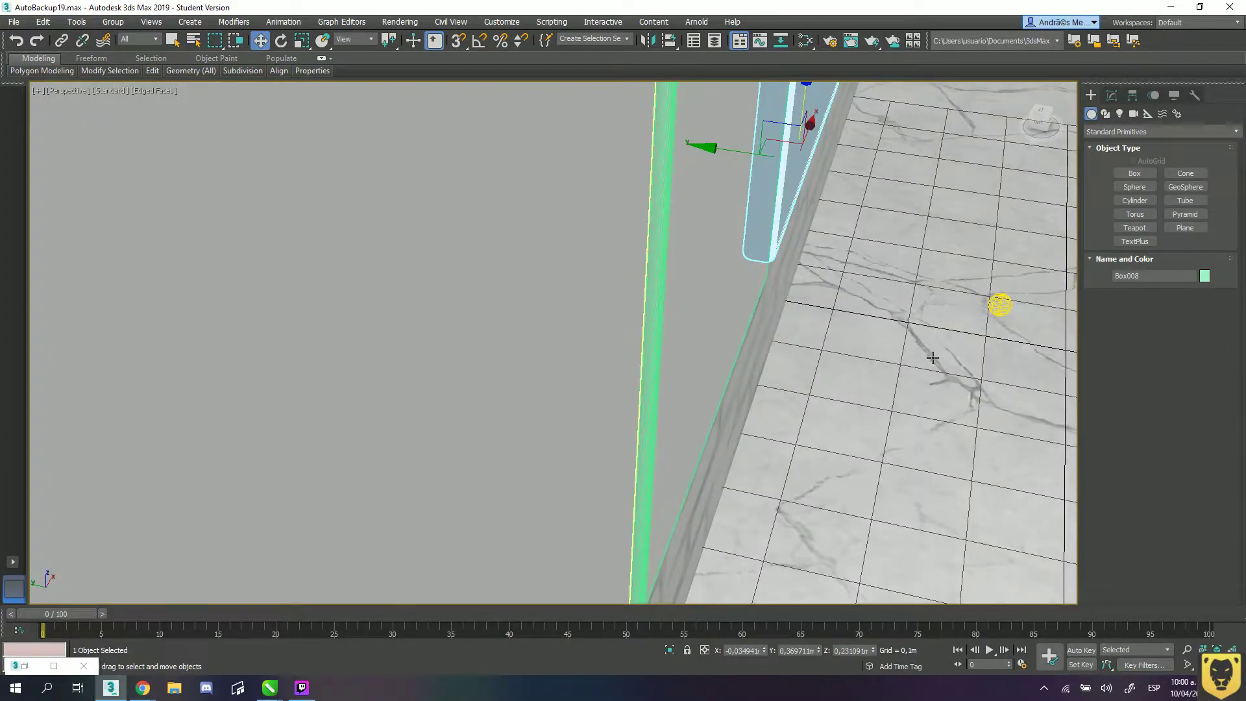
{"action": "scroll", "coordinate": [932, 357], "scroll_direction": "down", "scroll_amount": 10}
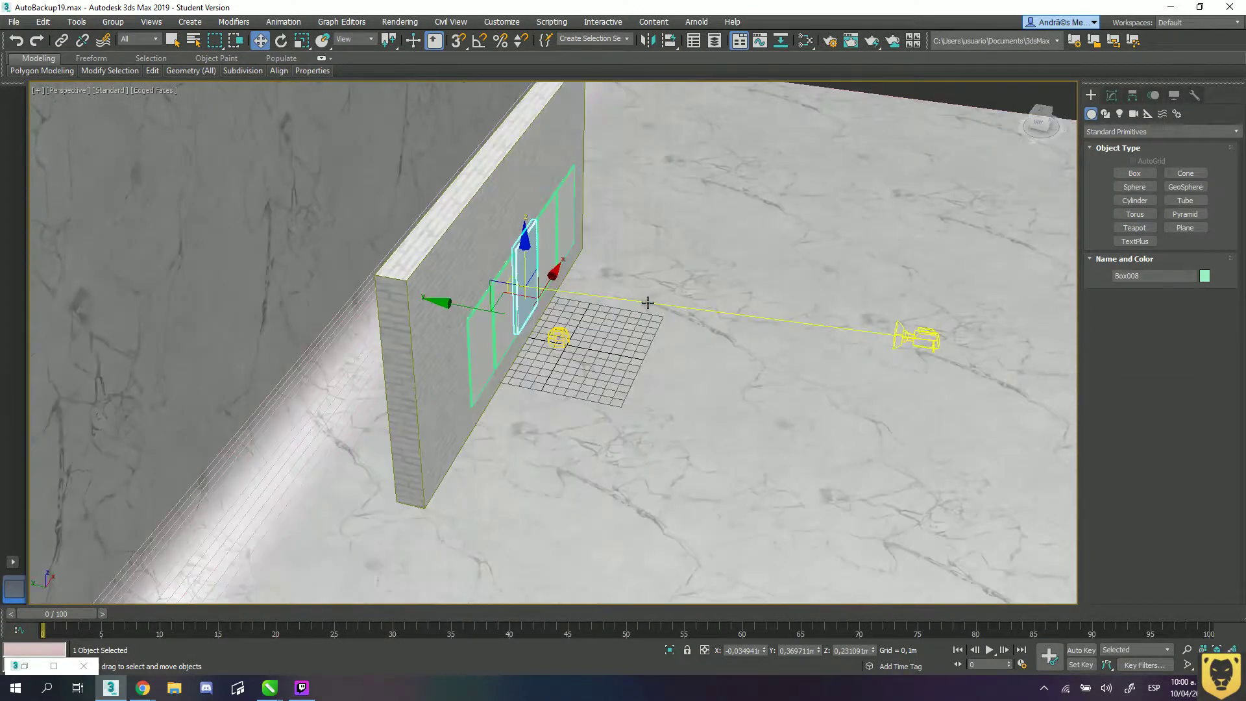
{"action": "middle_click_drag", "start_coordinate": [648, 302], "coordinate": [661, 224], "text": "alt"}
{"action": "left_click", "coordinate": [457, 167]}
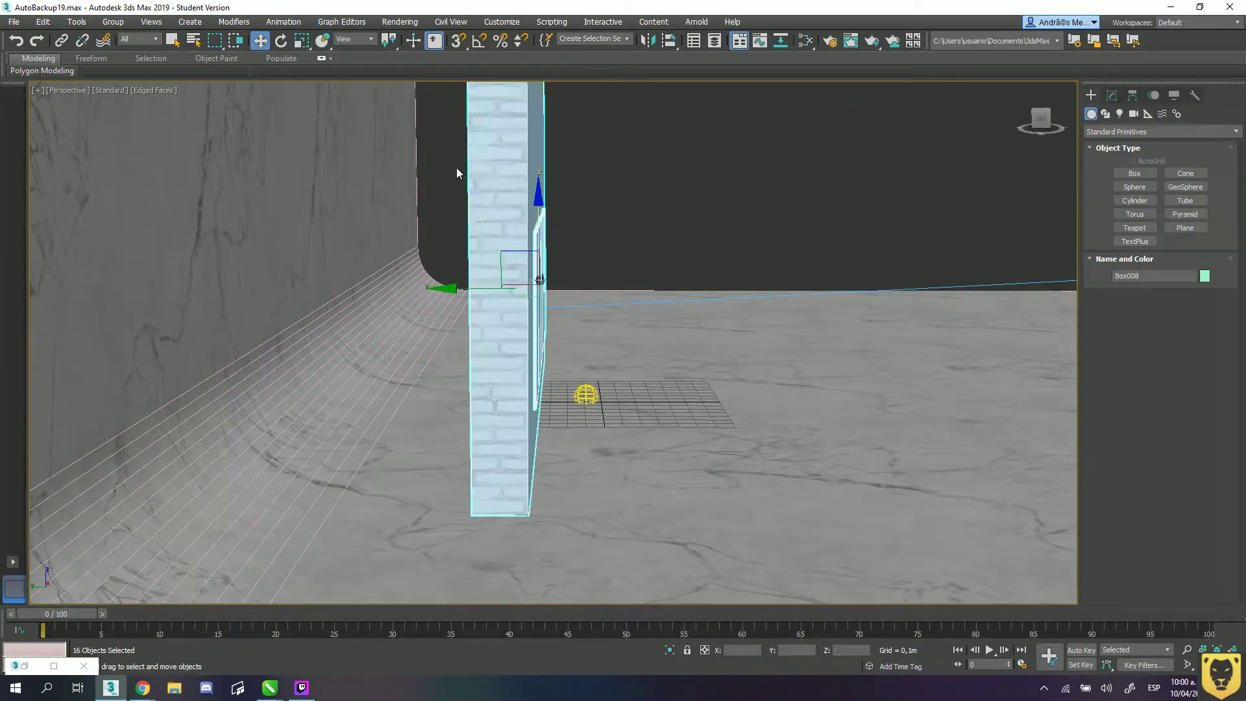
{"action": "key", "text": "Delete"}
- Delete the curved marble backdrop, leaving the camera and light in the scene
{"action": "left_click", "coordinate": [393, 342]}
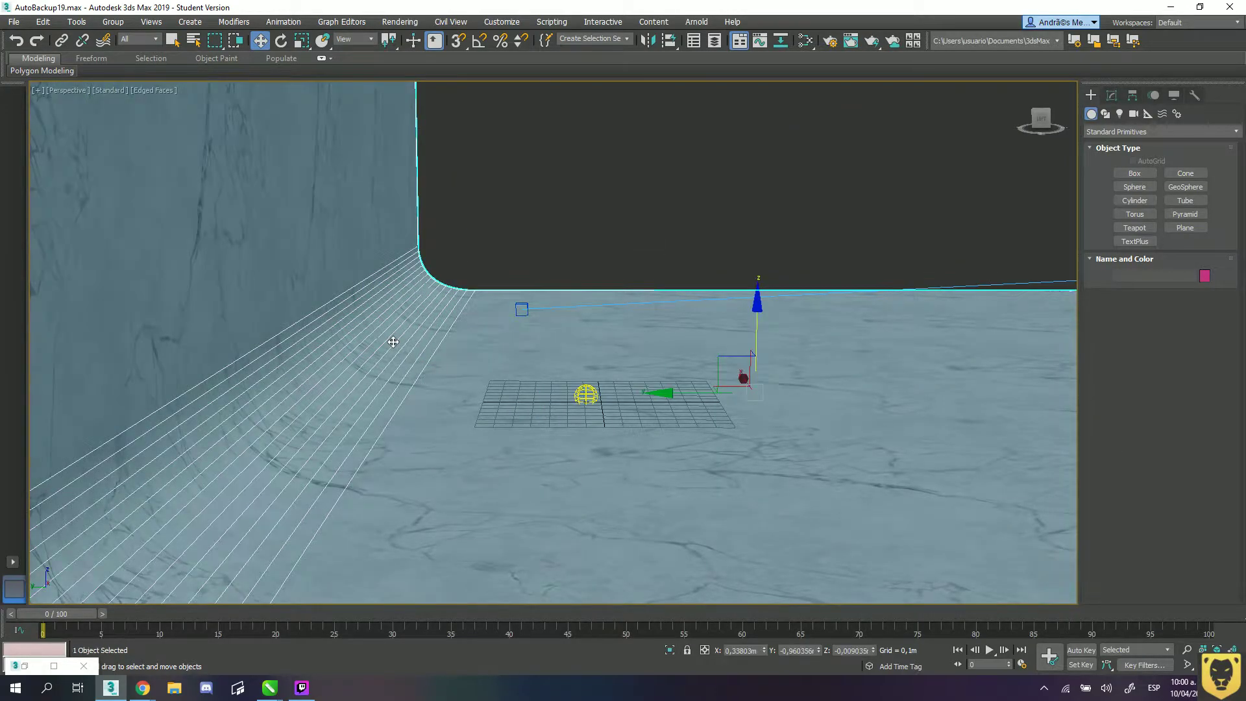
{"action": "scroll", "coordinate": [393, 342], "scroll_direction": "down", "scroll_amount": 5}
{"action": "middle_click_drag", "start_coordinate": [515, 239], "coordinate": [471, 271], "text": "alt"}
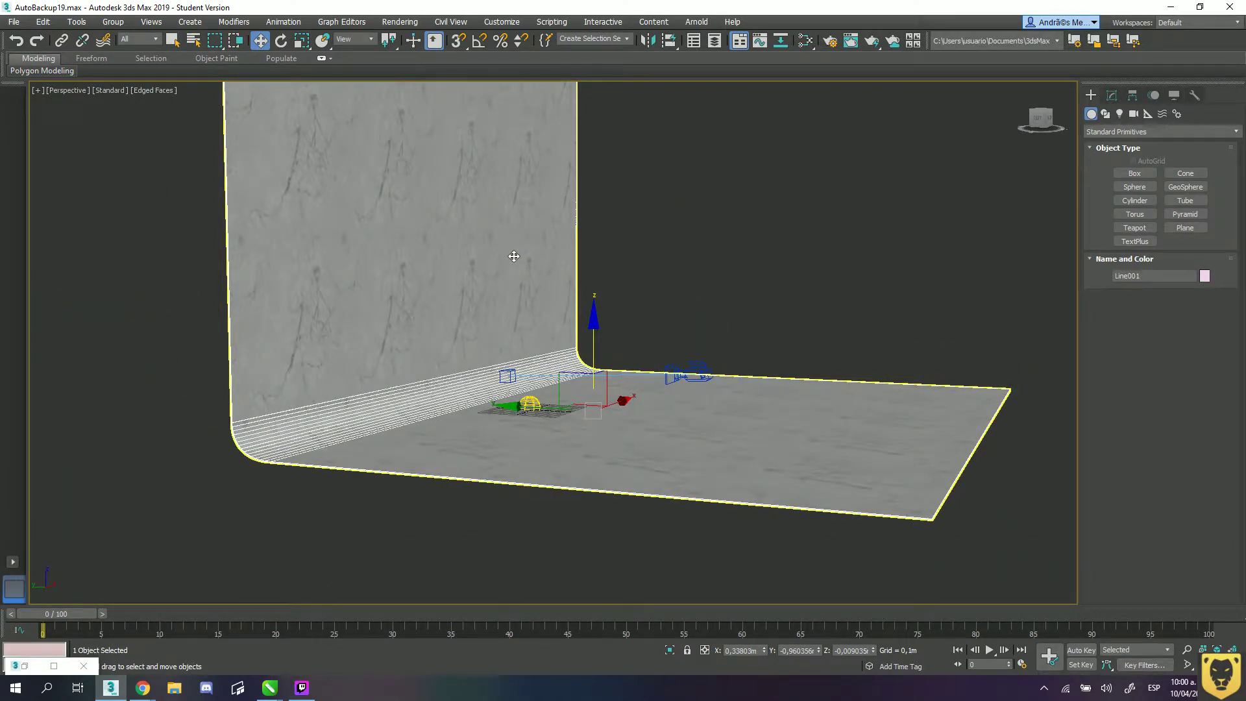
{"action": "key", "text": "Delete"}
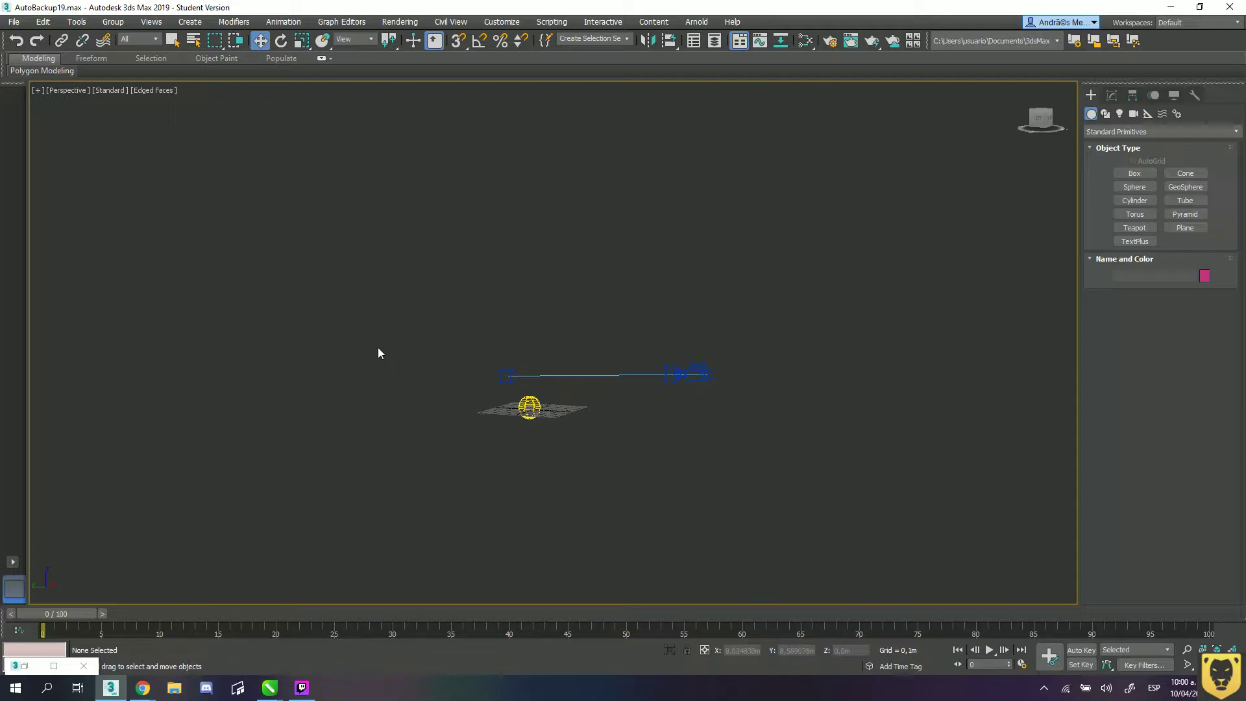
- Draw an open L-shaped line in the left view, with a vertical wall segment and a long horizontal floor segment along the ground axis
{"action": "key", "text": "l"}
{"action": "middle_click_drag", "start_coordinate": [282, 273], "coordinate": [626, 286]}
{"action": "scroll", "coordinate": [646, 305], "scroll_direction": "down", "scroll_amount": 2}
{"action": "middle_click_drag", "start_coordinate": [643, 331], "coordinate": [663, 395]}
{"action": "left_click", "coordinate": [1105, 113]}
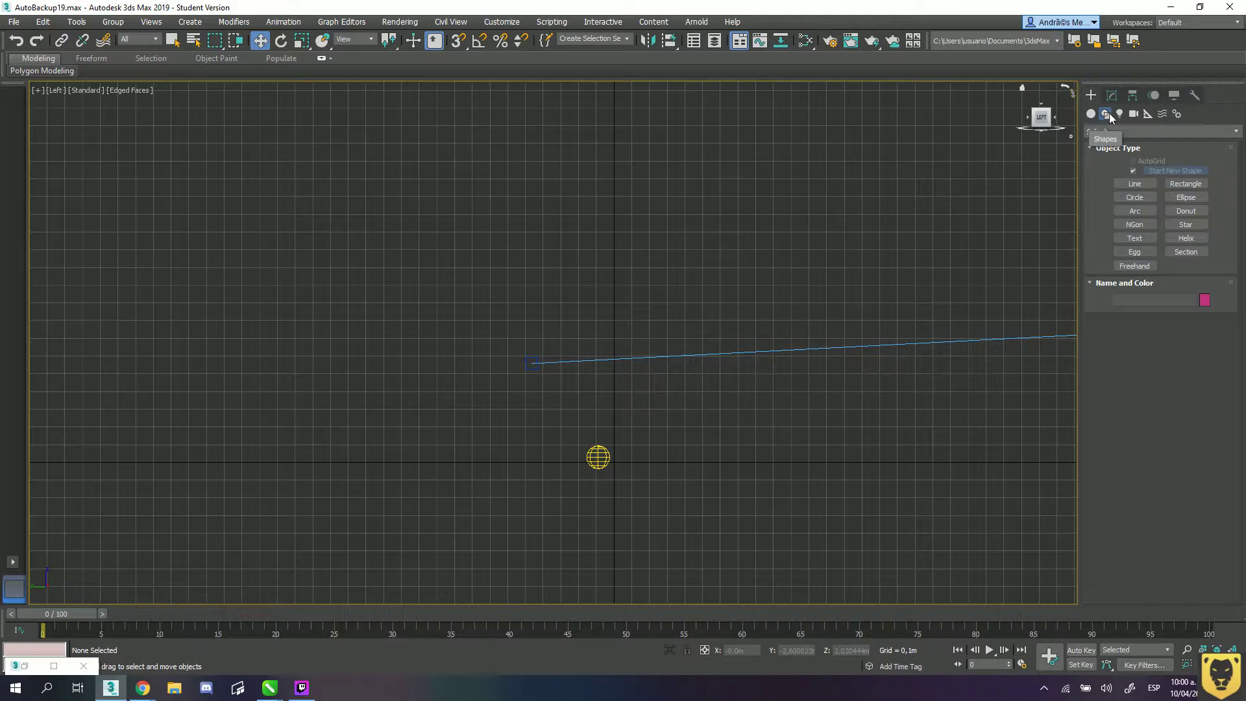
{"action": "left_click", "coordinate": [1134, 183]}
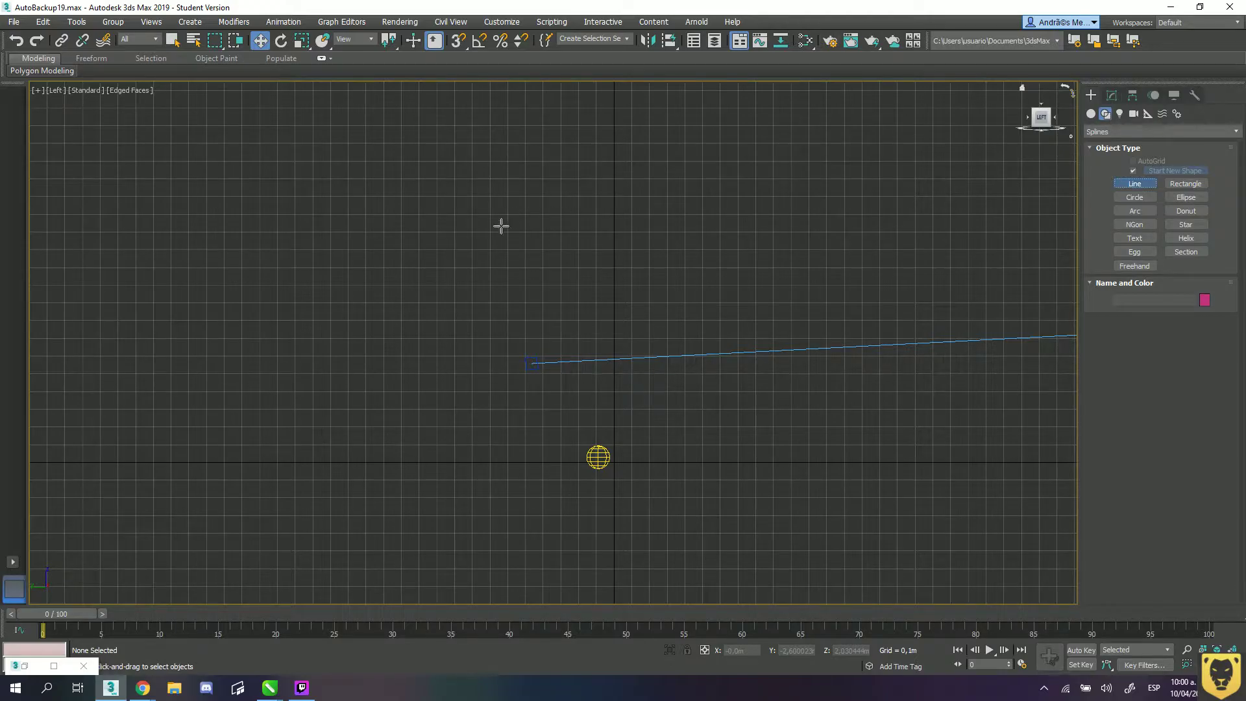
{"action": "scroll", "coordinate": [292, 356], "scroll_direction": "down", "scroll_amount": 3}
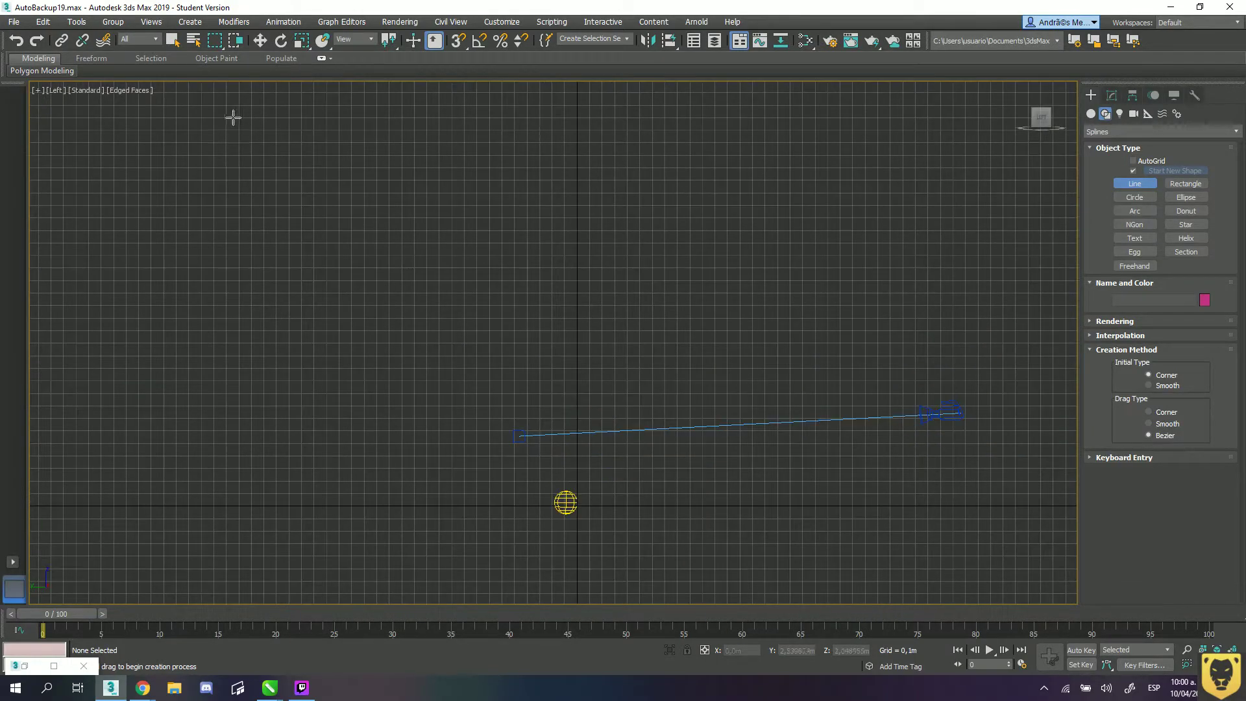
{"action": "left_click", "coordinate": [213, 93]}
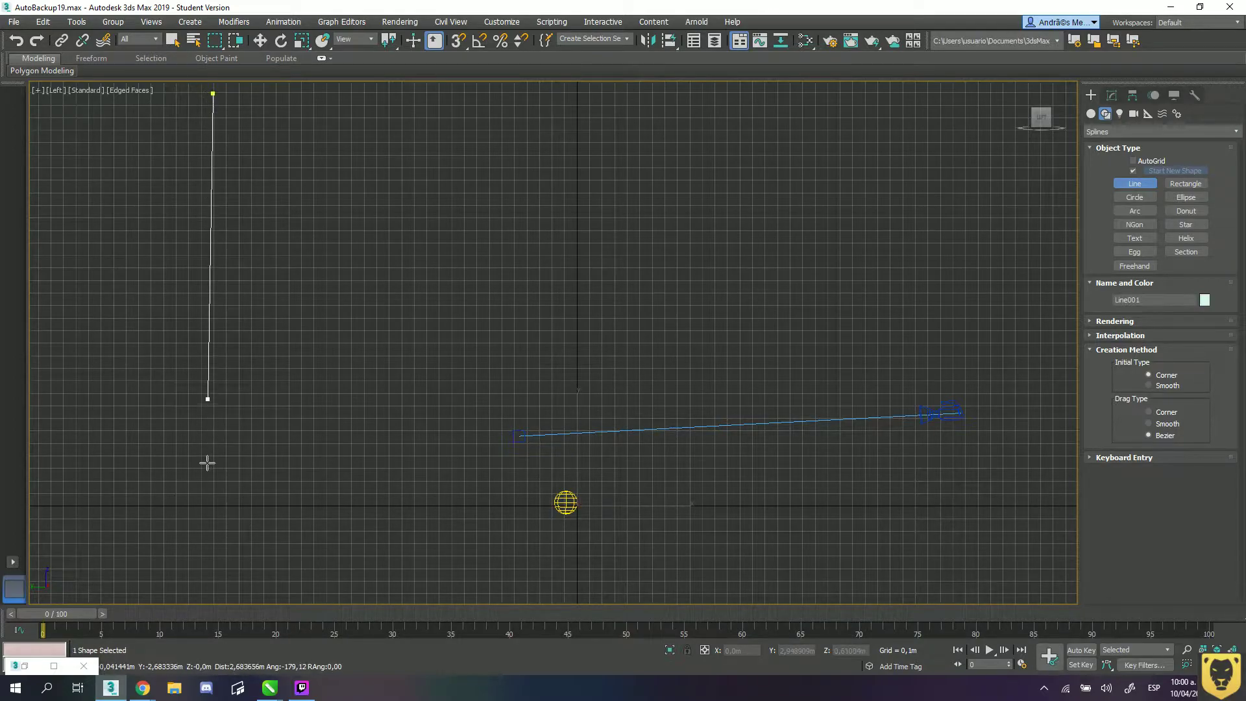
{"action": "left_click", "coordinate": [214, 506]}
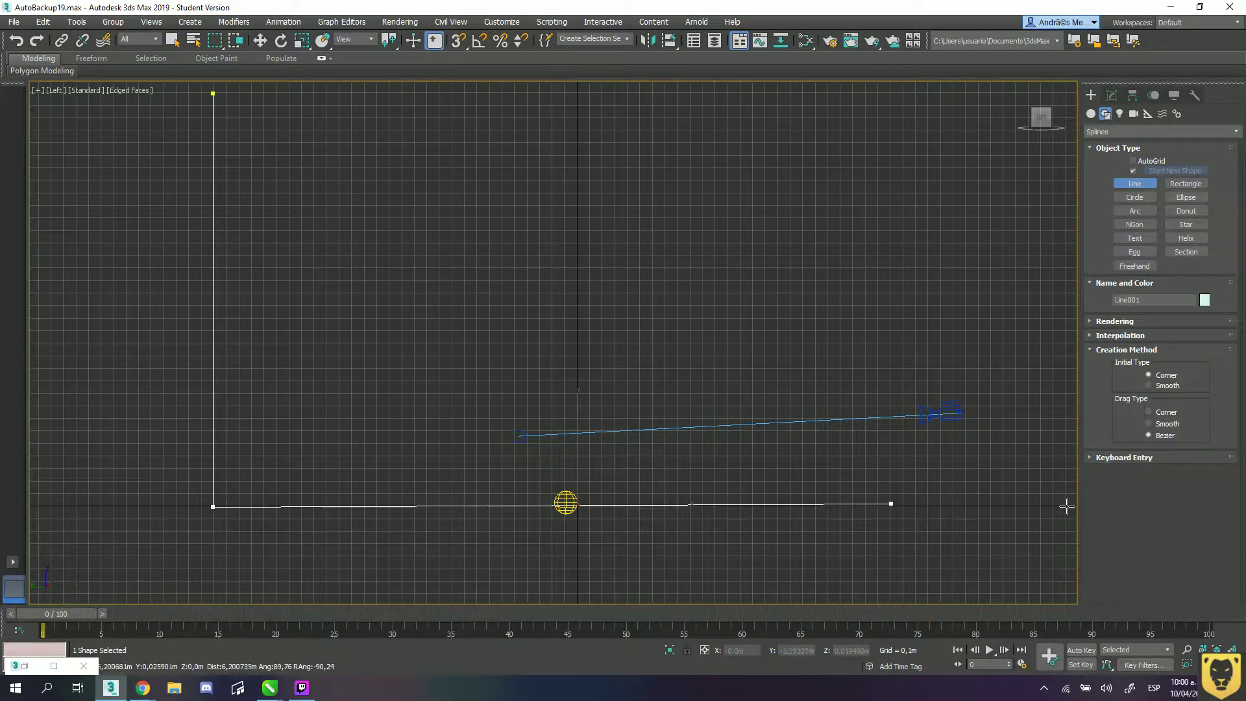
{"action": "left_click", "coordinate": [1039, 506]}
{"action": "right_click", "coordinate": [1039, 506]}
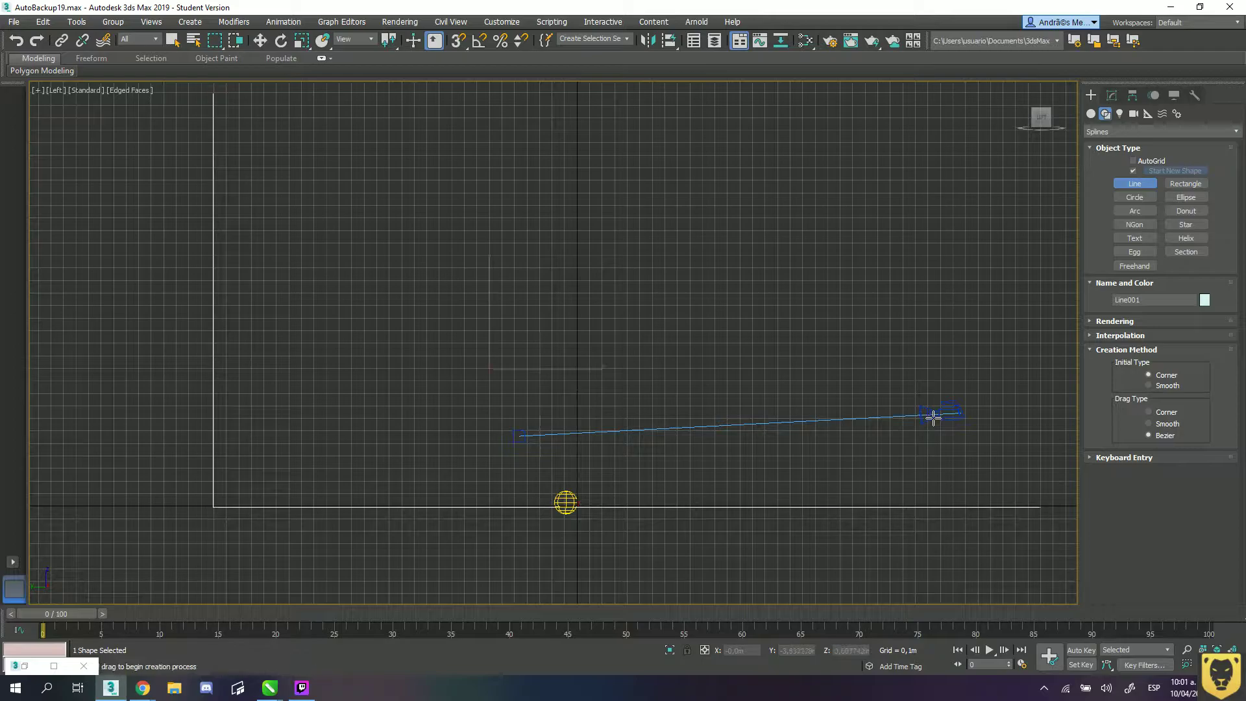
- Move the L-shaped line sideways along X to about 2.82 m, clear of the camera and light
{"action": "key", "text": "p"}
{"action": "mouse_move", "coordinate": [882, 571]}
{"action": "middle_mouse_down", "text": "alt"}
{"action": "mouse_move", "coordinate": [834, 486]}
{"action": "mouse_move", "coordinate": [679, 514]}
{"action": "mouse_move", "coordinate": [708, 503]}
{"action": "middle_mouse_up", "text": "alt"}
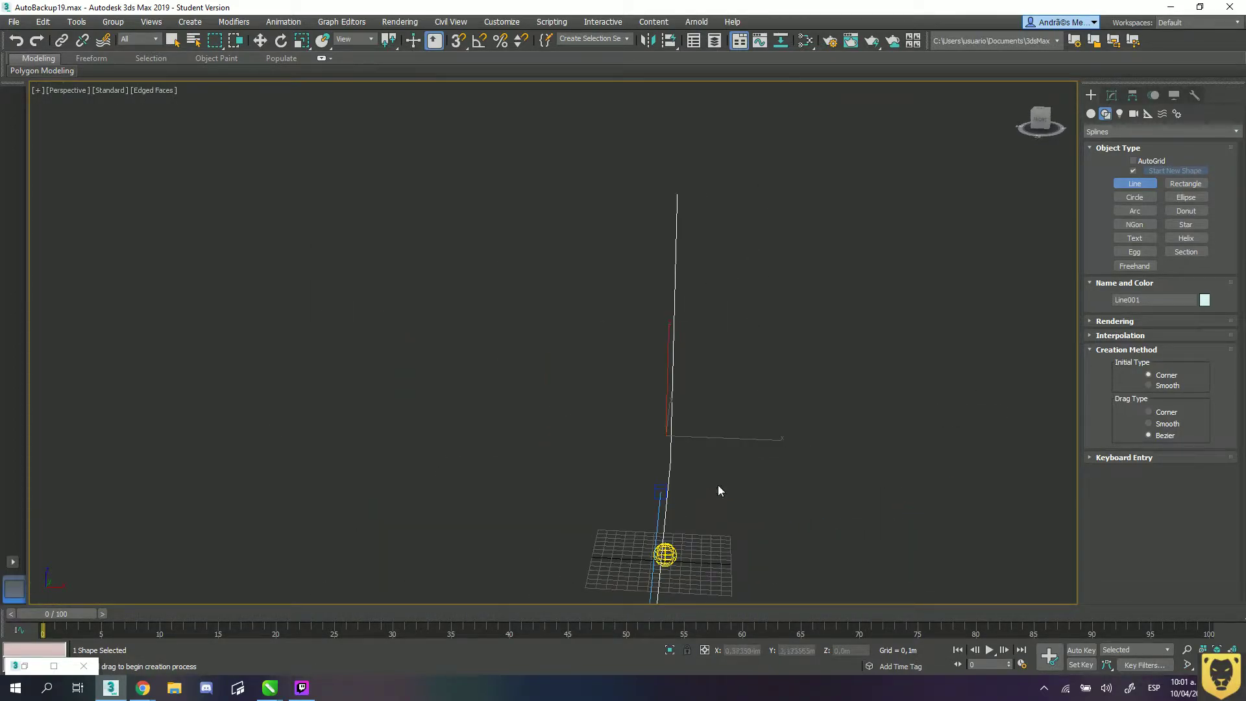
{"action": "key", "text": "w"}
{"action": "left_click_drag", "start_coordinate": [821, 437], "coordinate": [1016, 448]}
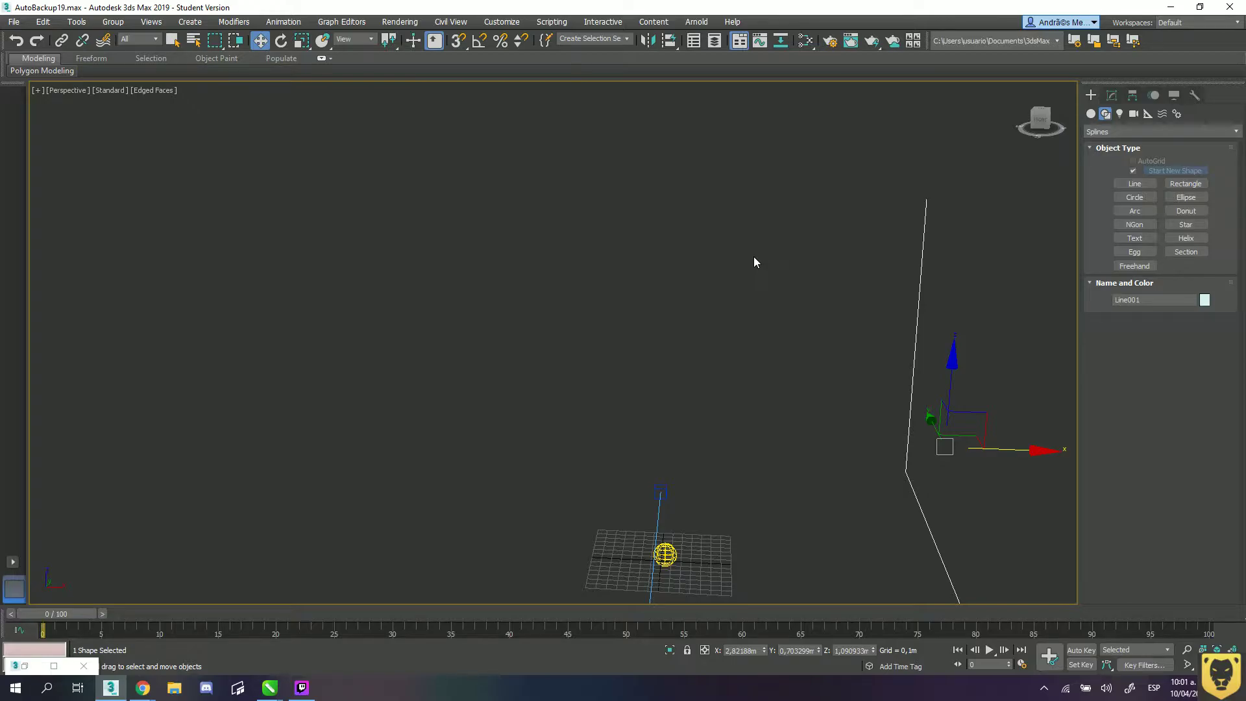
- Check the metric display units and the system unit scale in Units Setup
{"action": "left_click", "coordinate": [501, 21]}
{"action": "left_click", "coordinate": [506, 42]}
{"action": "left_click", "coordinate": [506, 24]}
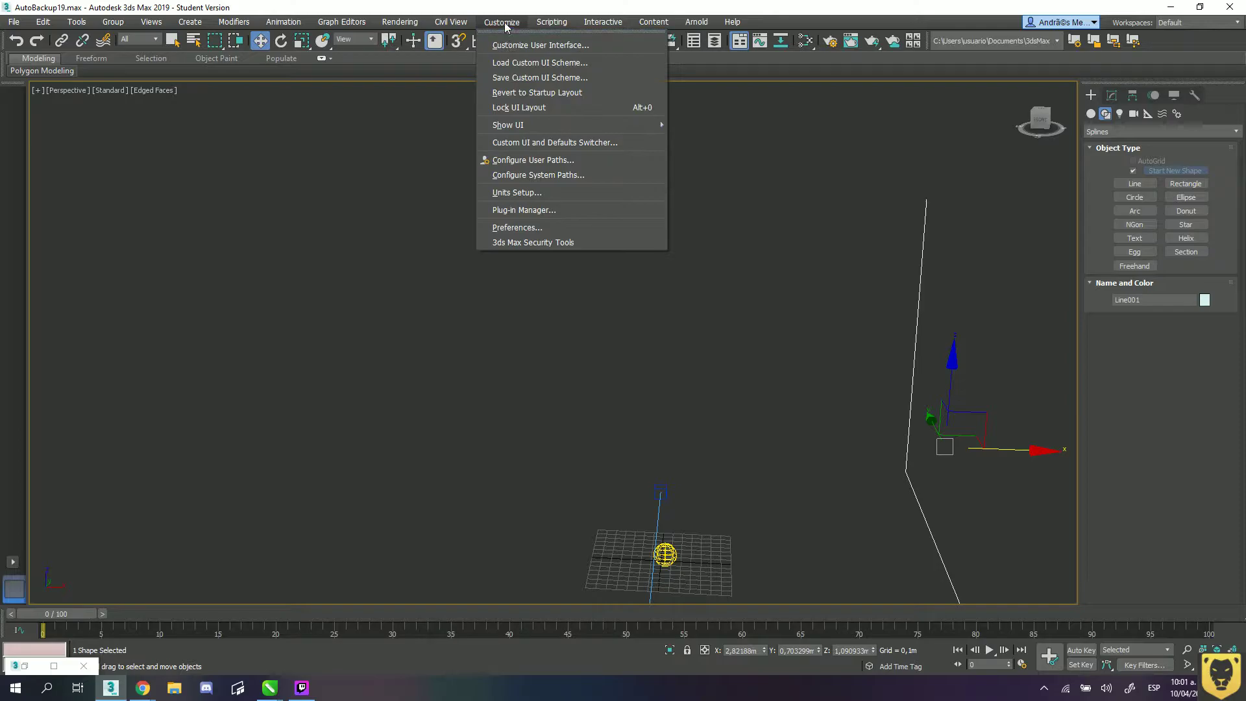
{"action": "left_click", "coordinate": [514, 192]}
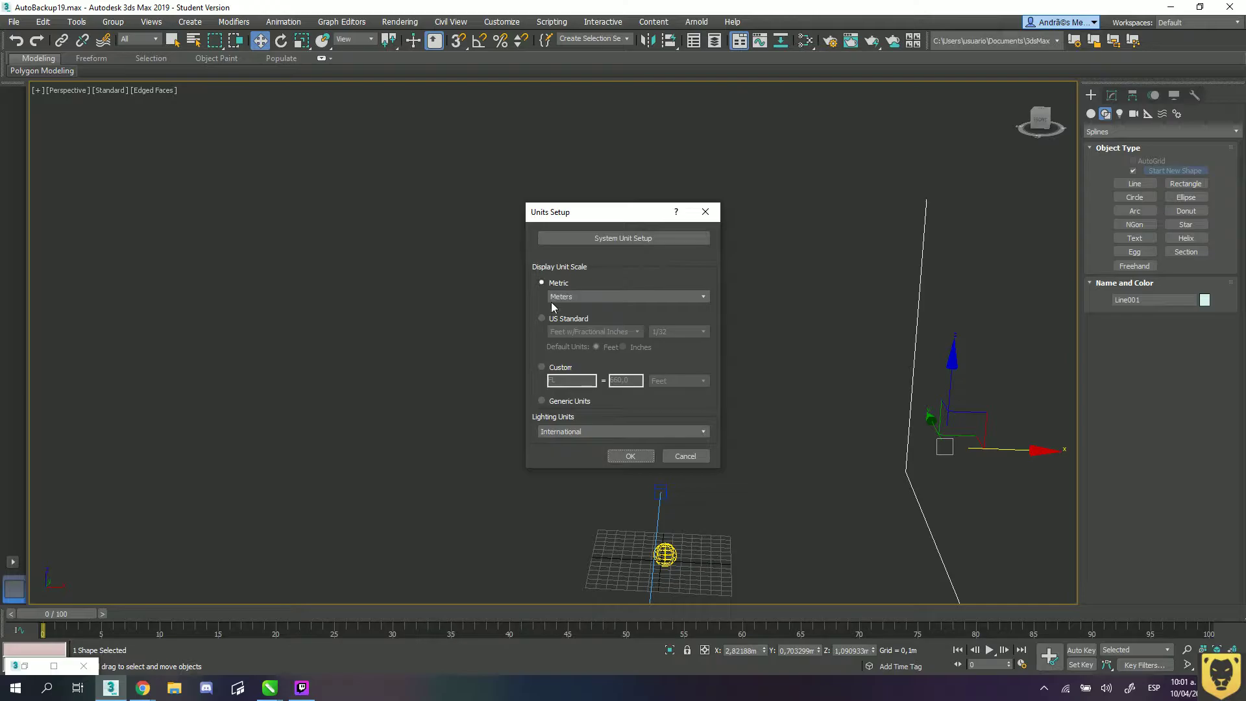
{"action": "left_click", "coordinate": [584, 298]}
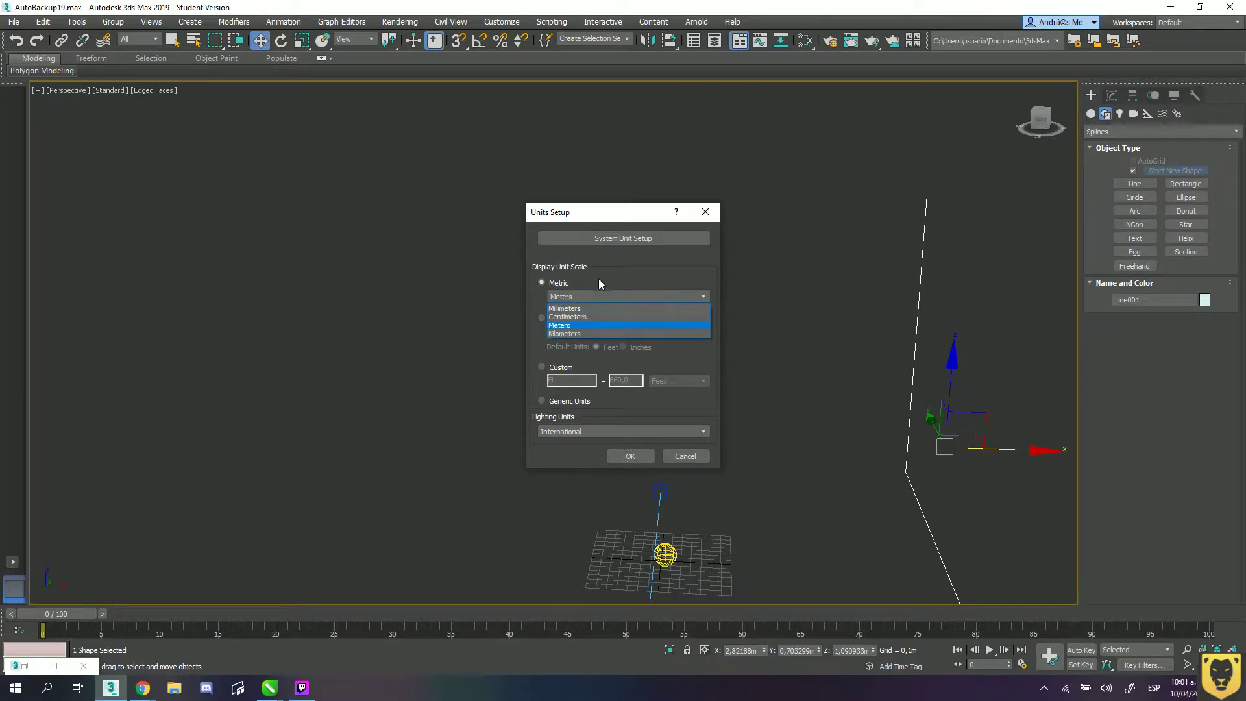
{"action": "left_click", "coordinate": [620, 237]}
{"action": "left_click", "coordinate": [628, 239]}
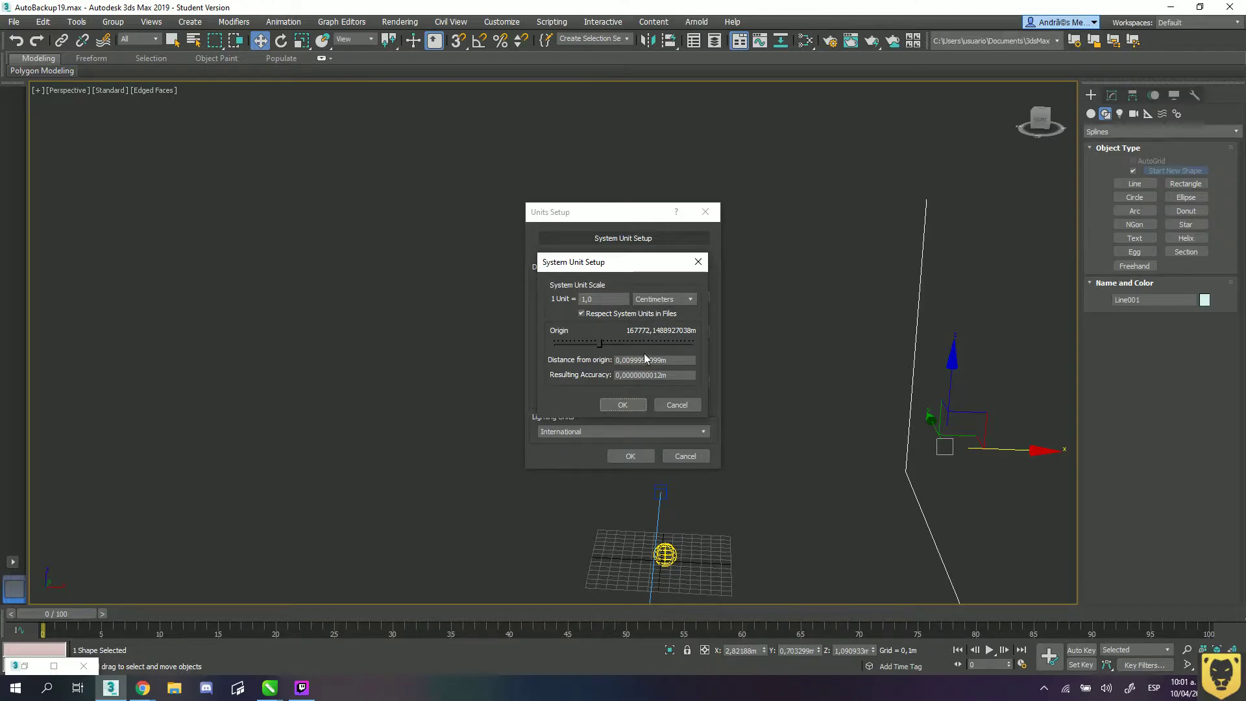
{"action": "left_click", "coordinate": [689, 300]}
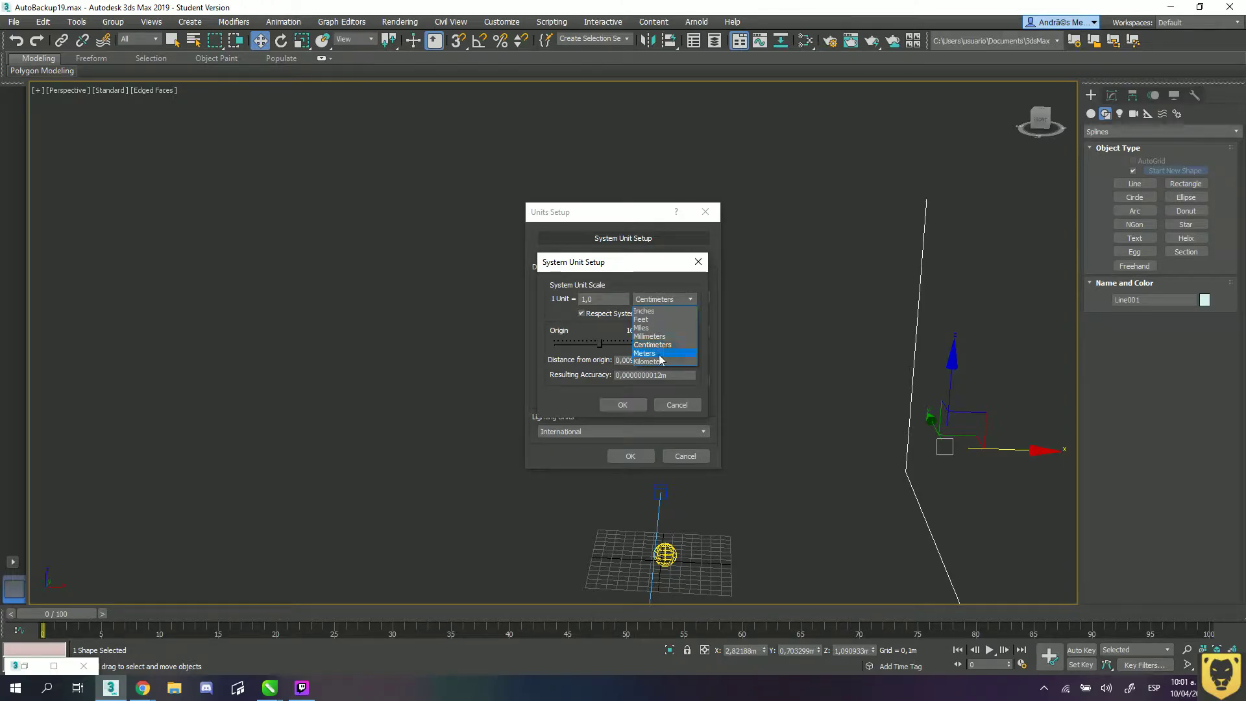
{"action": "left_click", "coordinate": [660, 352]}
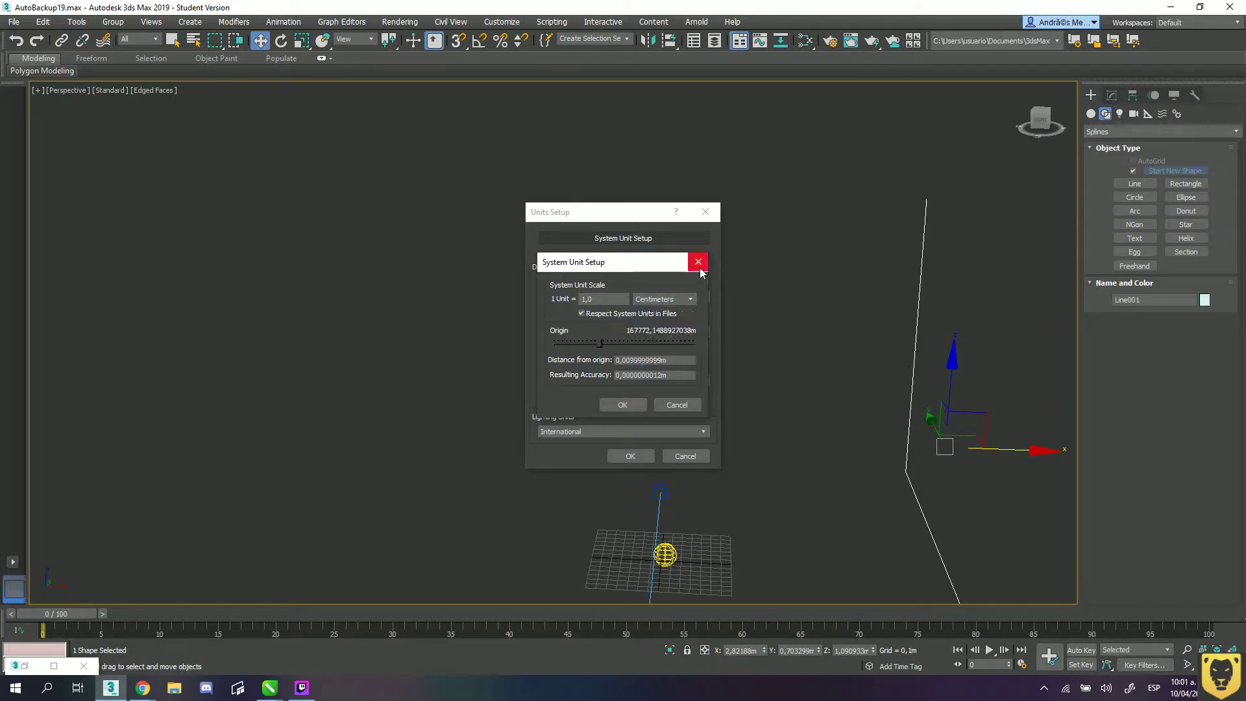
{"action": "left_click", "coordinate": [698, 261]}
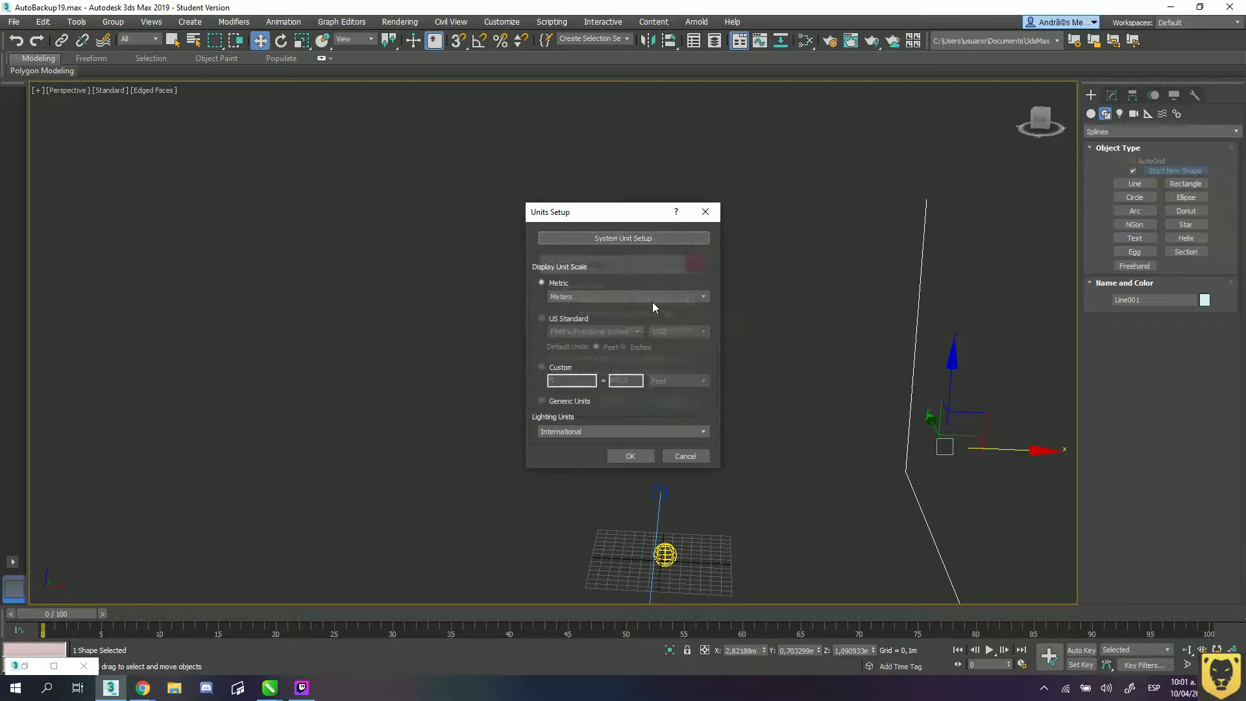
{"action": "left_click", "coordinate": [616, 457]}
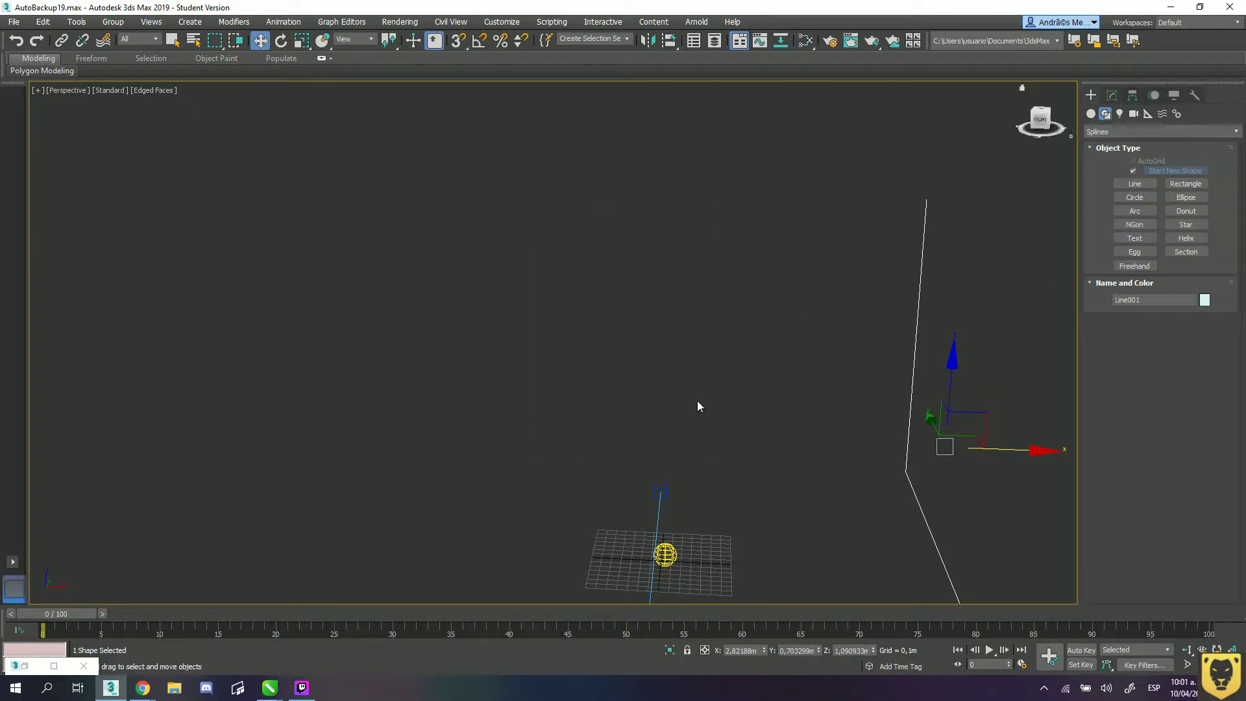
- Apply an Extrude modifier to the L-shaped line with an amount of about 8.165 m to form the floor and back wall
{"action": "middle_click_drag", "start_coordinate": [945, 493], "coordinate": [825, 379]}
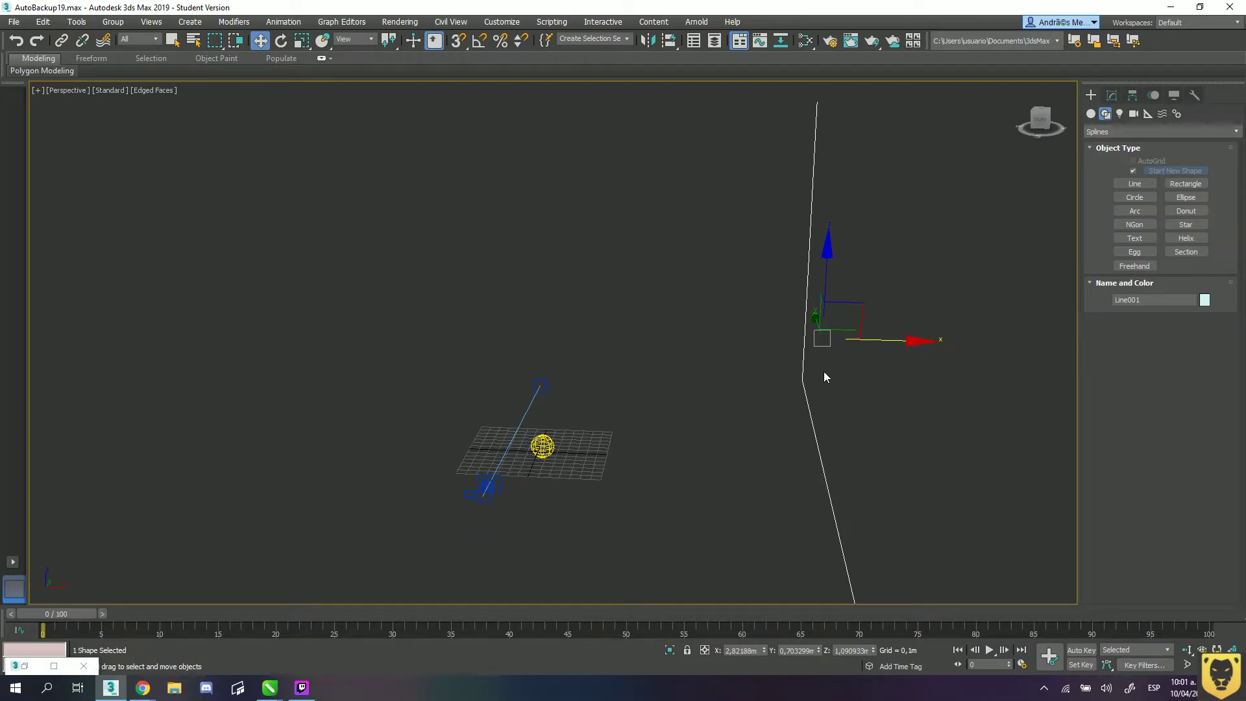
{"action": "key", "text": "l"}
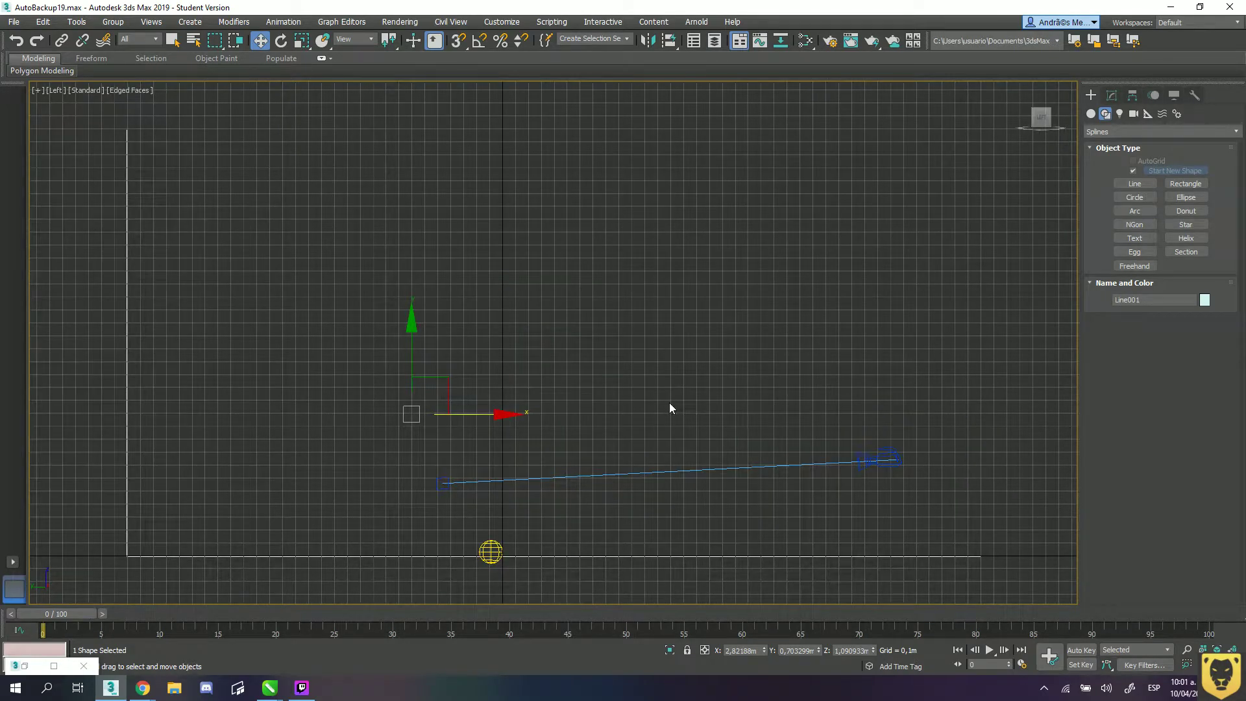
{"action": "key", "text": "p"}
{"action": "scroll", "coordinate": [668, 407], "scroll_direction": "down", "scroll_amount": 3}
{"action": "middle_click_drag", "start_coordinate": [656, 390], "coordinate": [629, 412], "text": "alt"}
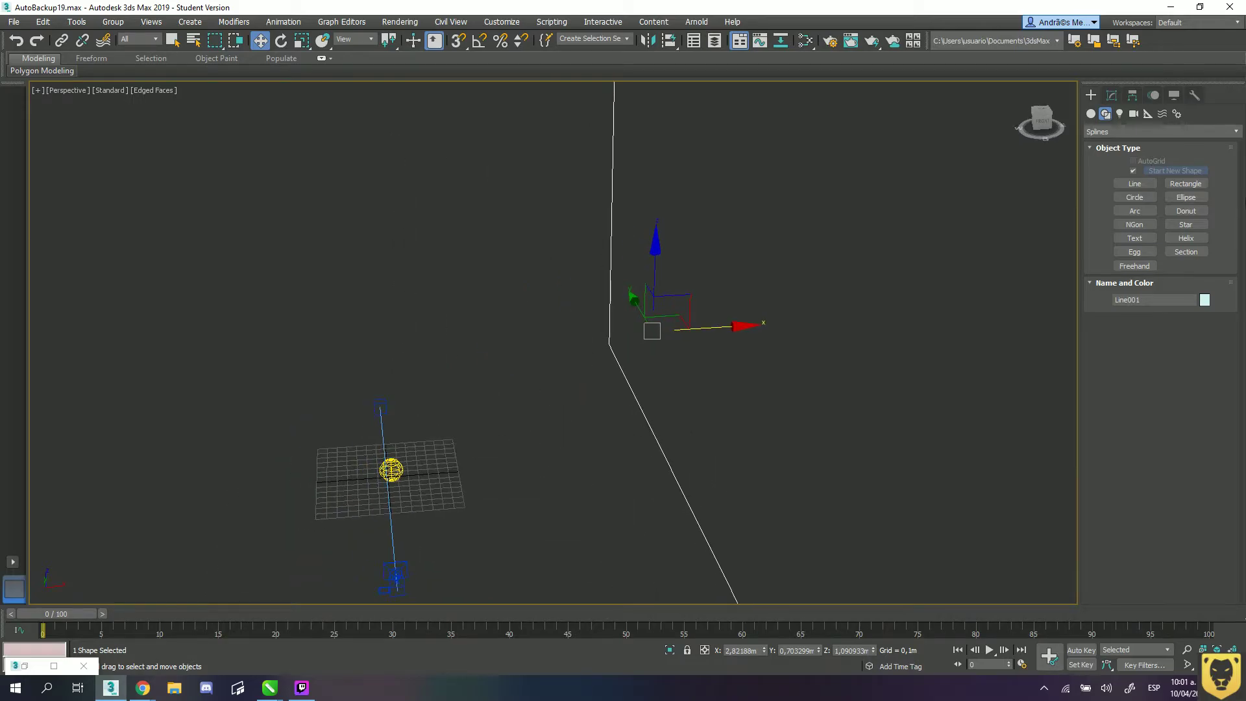
{"action": "left_click", "coordinate": [1111, 95]}
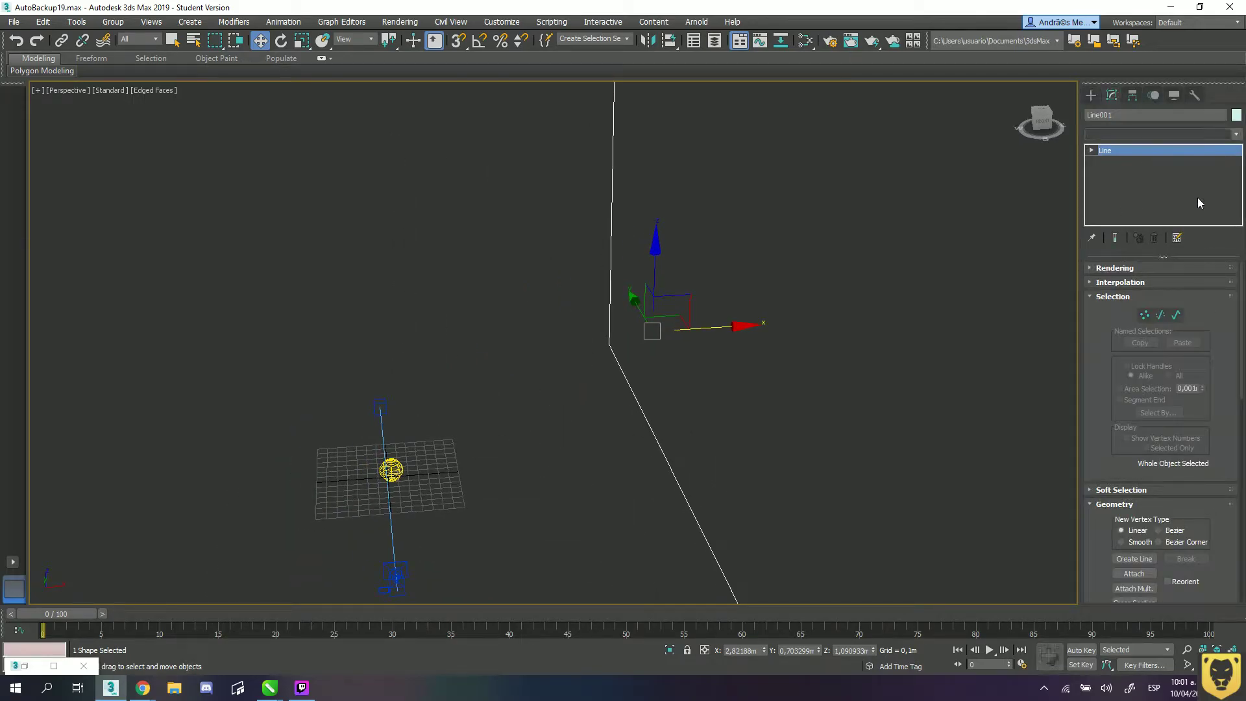
{"action": "left_click", "coordinate": [1168, 134]}
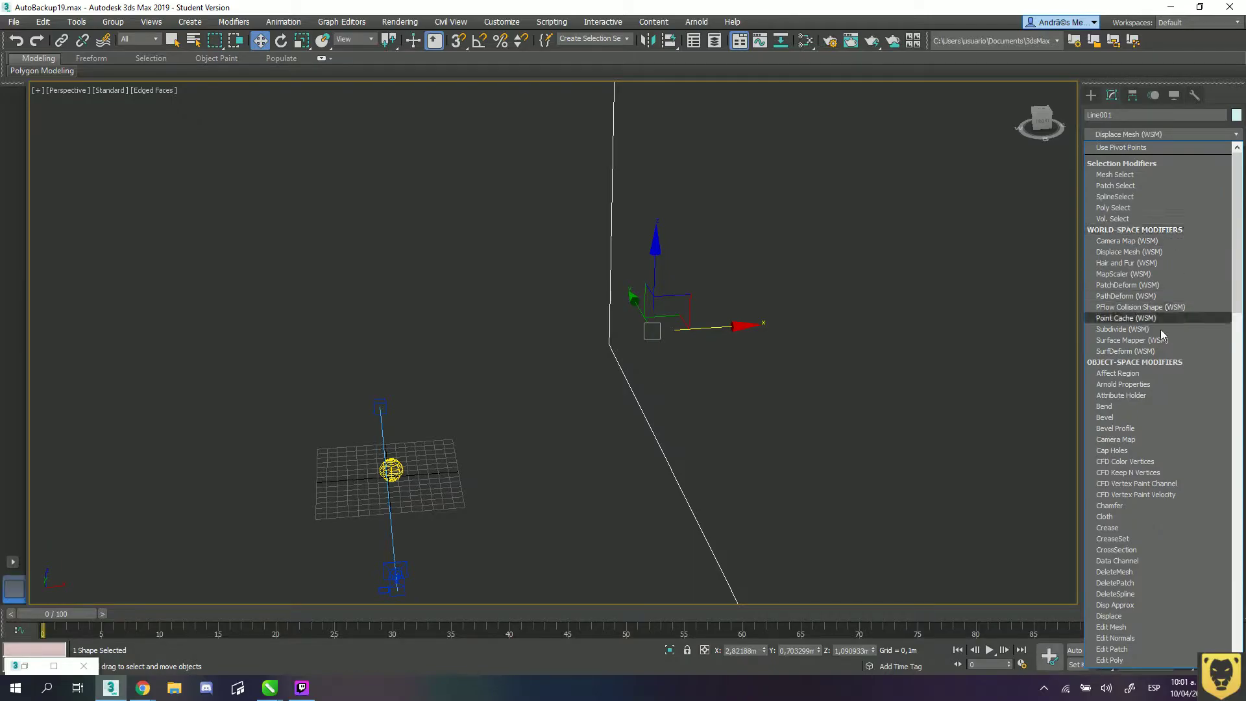
{"action": "scroll", "coordinate": [1167, 322], "scroll_direction": "down", "scroll_amount": 2}
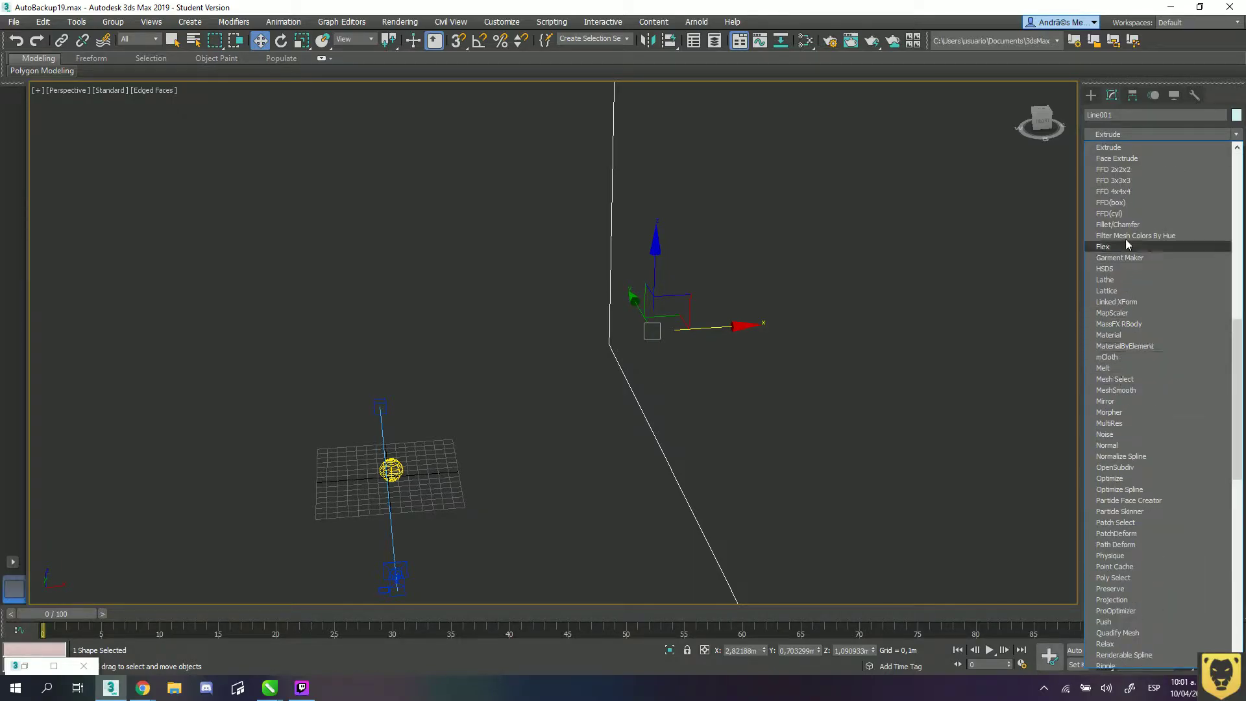
{"action": "left_click", "coordinate": [1128, 148]}
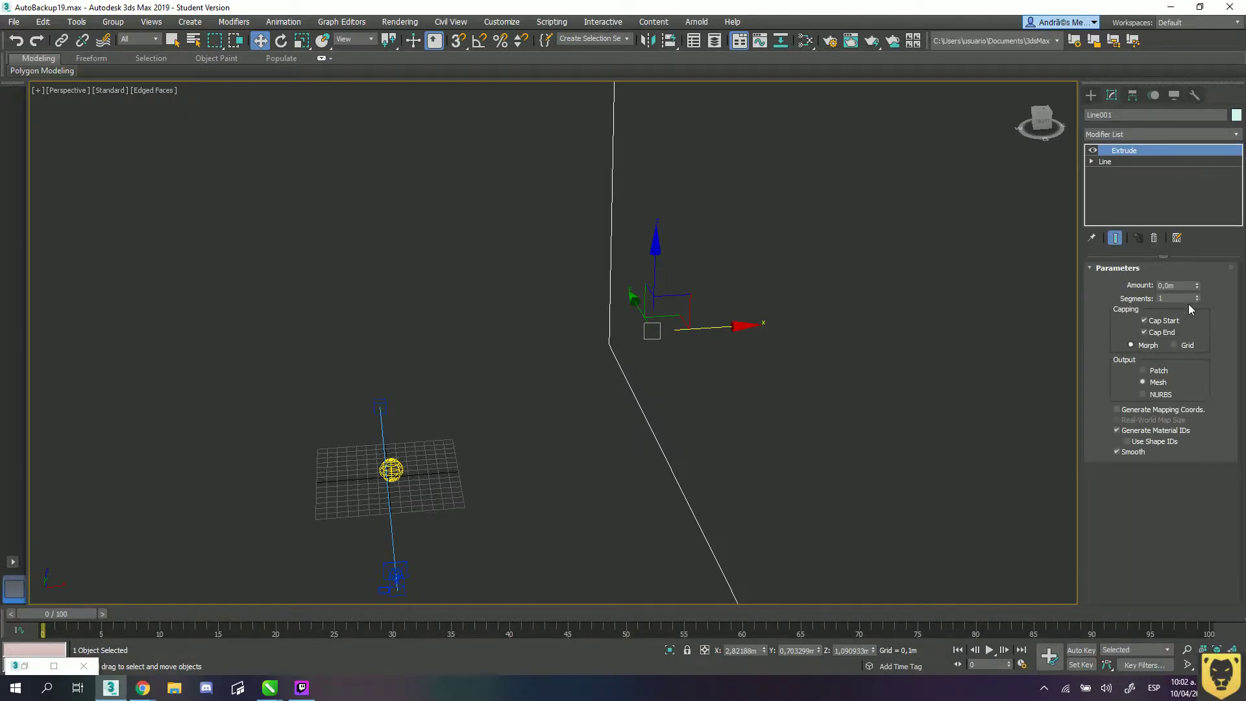
{"action": "left_click_drag", "start_coordinate": [1197, 286], "coordinate": [1187, 98]}
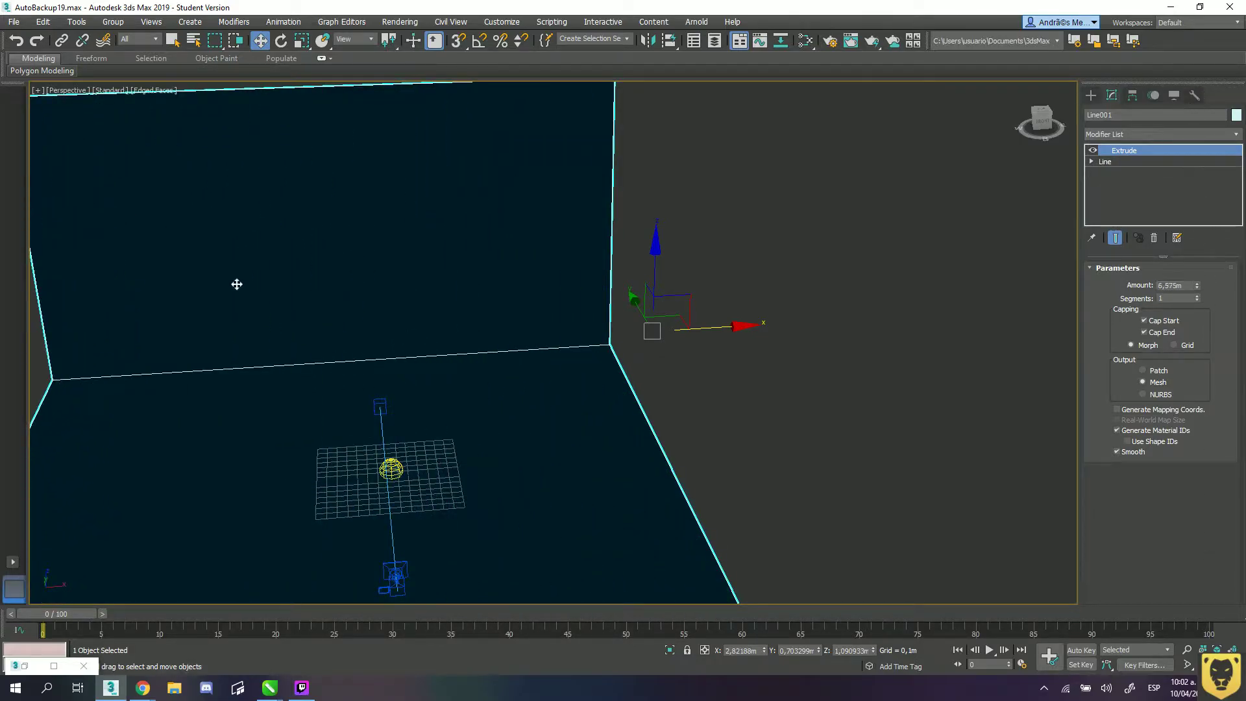
{"action": "middle_click_drag", "start_coordinate": [623, 301], "coordinate": [1241, 302]}
{"action": "left_click_drag", "start_coordinate": [1197, 285], "coordinate": [1184, 68]}
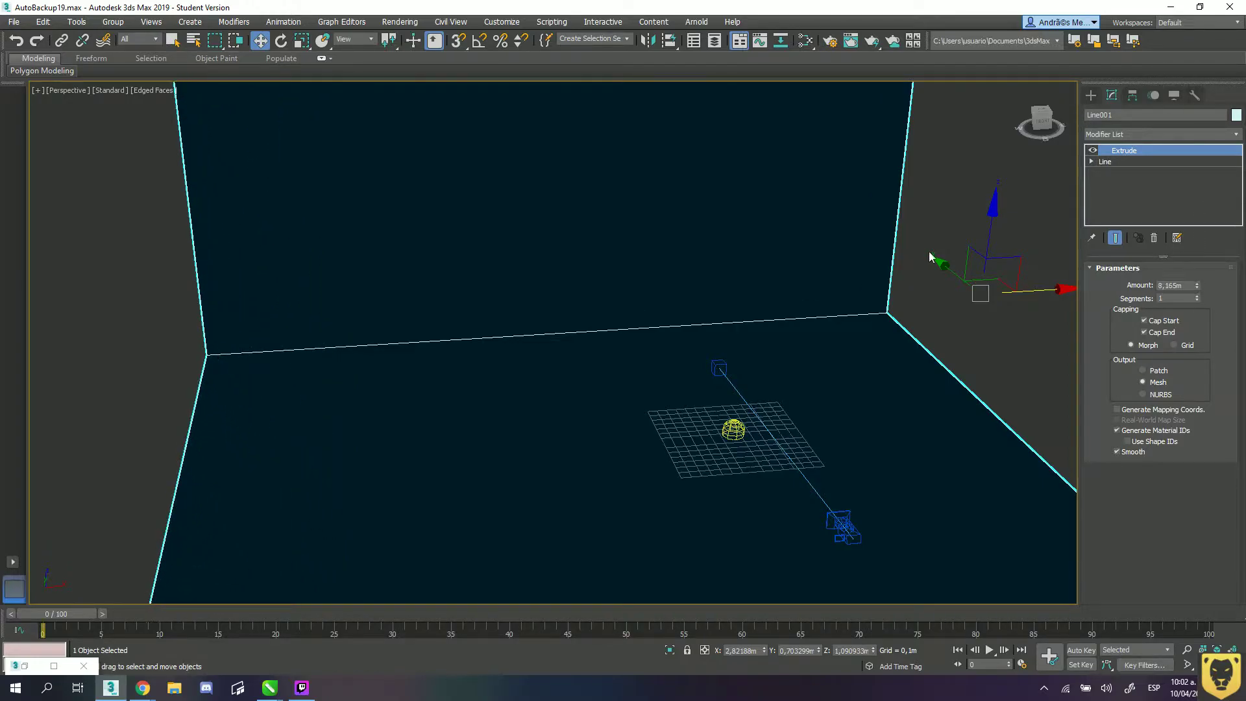
- Raise the wall's top vertex of the L-shaped line along Z to about 5.29 m
{"action": "scroll", "coordinate": [687, 520], "scroll_direction": "down", "scroll_amount": 3}
{"action": "middle_click_drag", "start_coordinate": [357, 429], "coordinate": [623, 431], "text": "alt"}
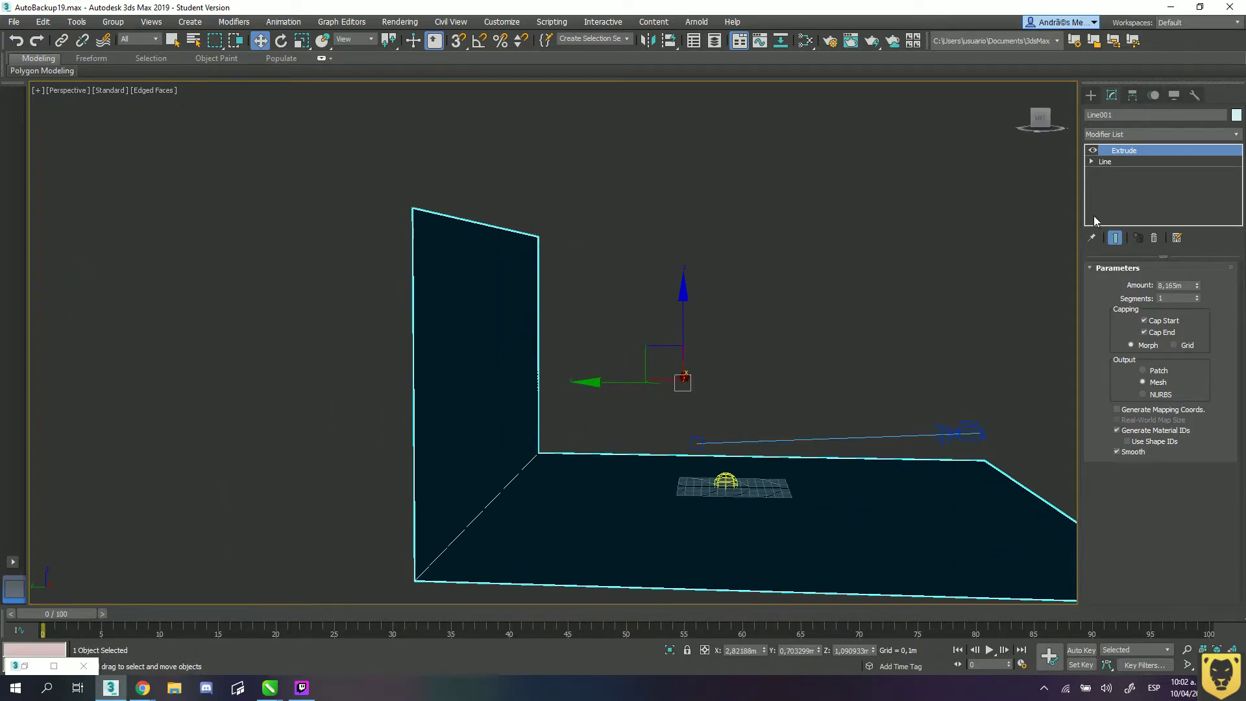
{"action": "left_click", "coordinate": [1091, 161]}
{"action": "left_click", "coordinate": [1105, 161]}
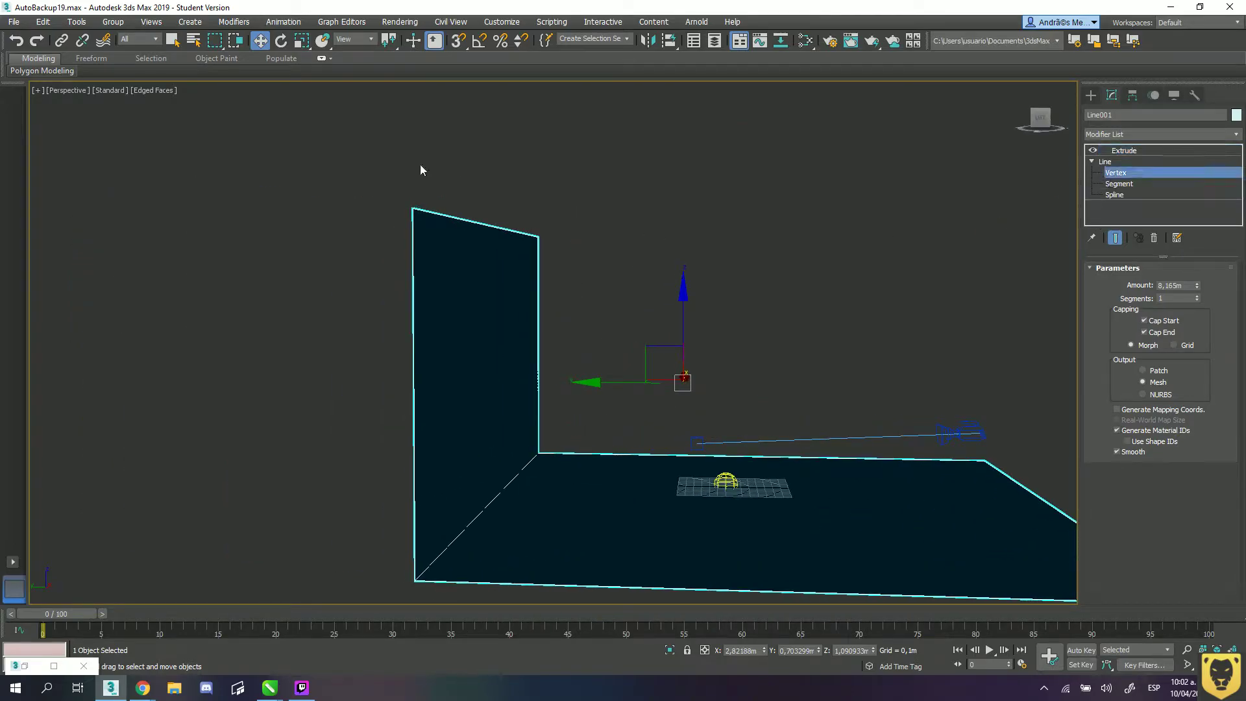
{"action": "key", "text": "1"}
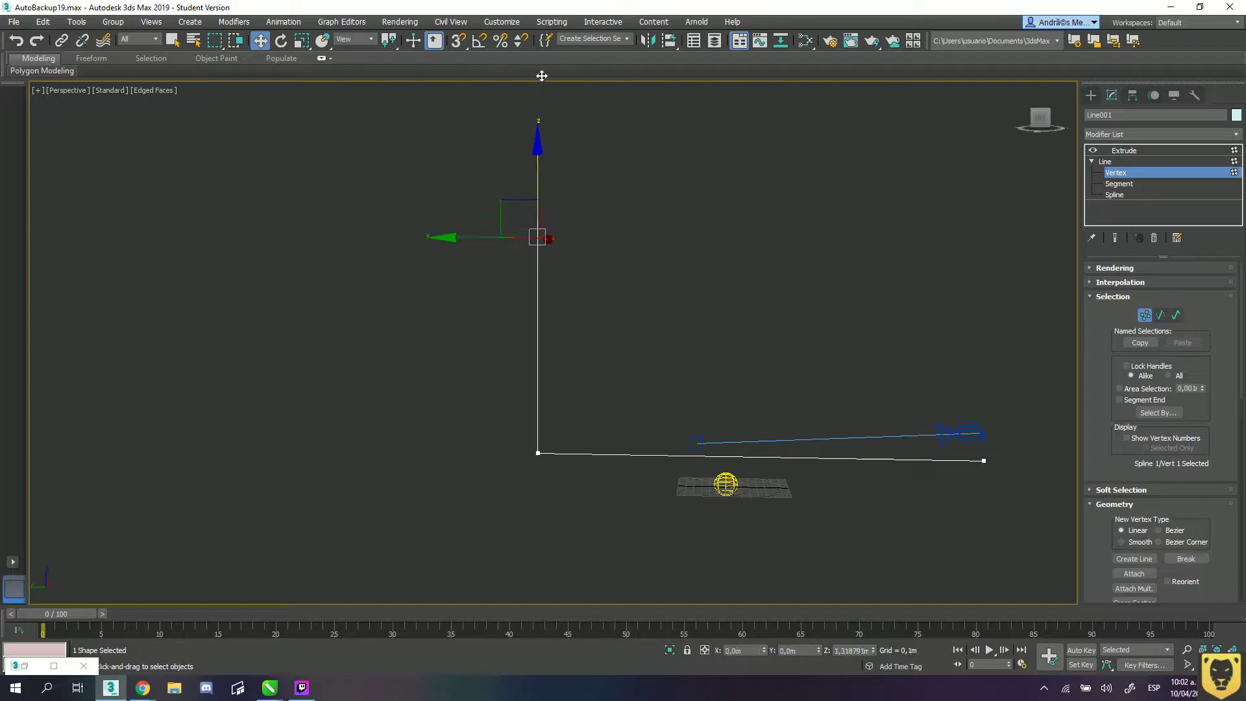
{"action": "left_click_drag", "start_coordinate": [545, 62], "coordinate": [540, 50]}
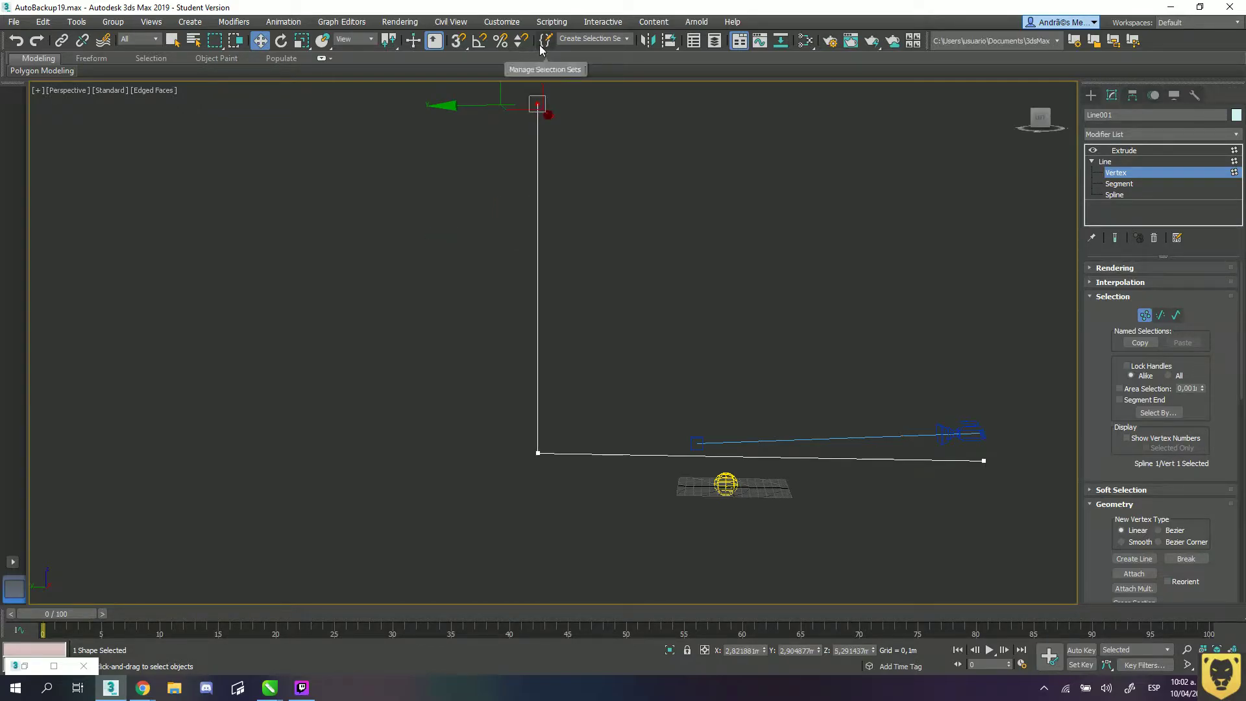
{"action": "middle_click_drag", "start_coordinate": [567, 239], "coordinate": [568, 279]}
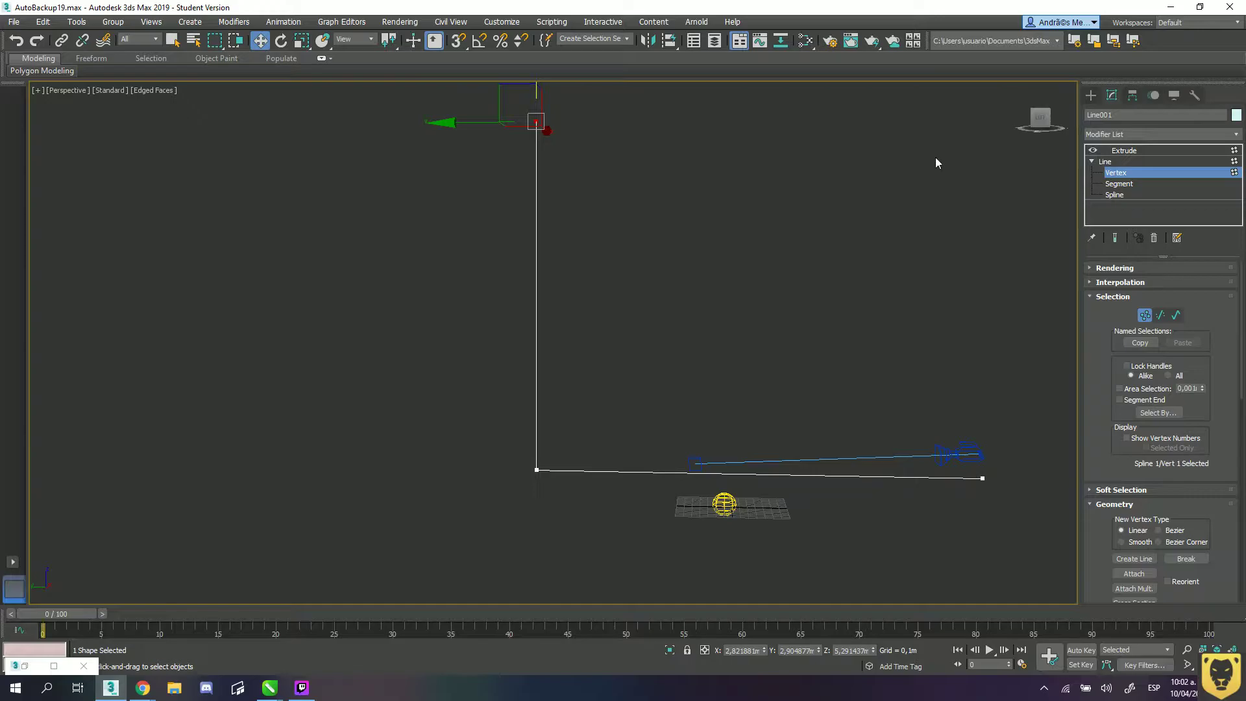
- Compare the bare line with the extruded end result while at the line's Vertex level
{"action": "left_click", "coordinate": [1116, 238]}
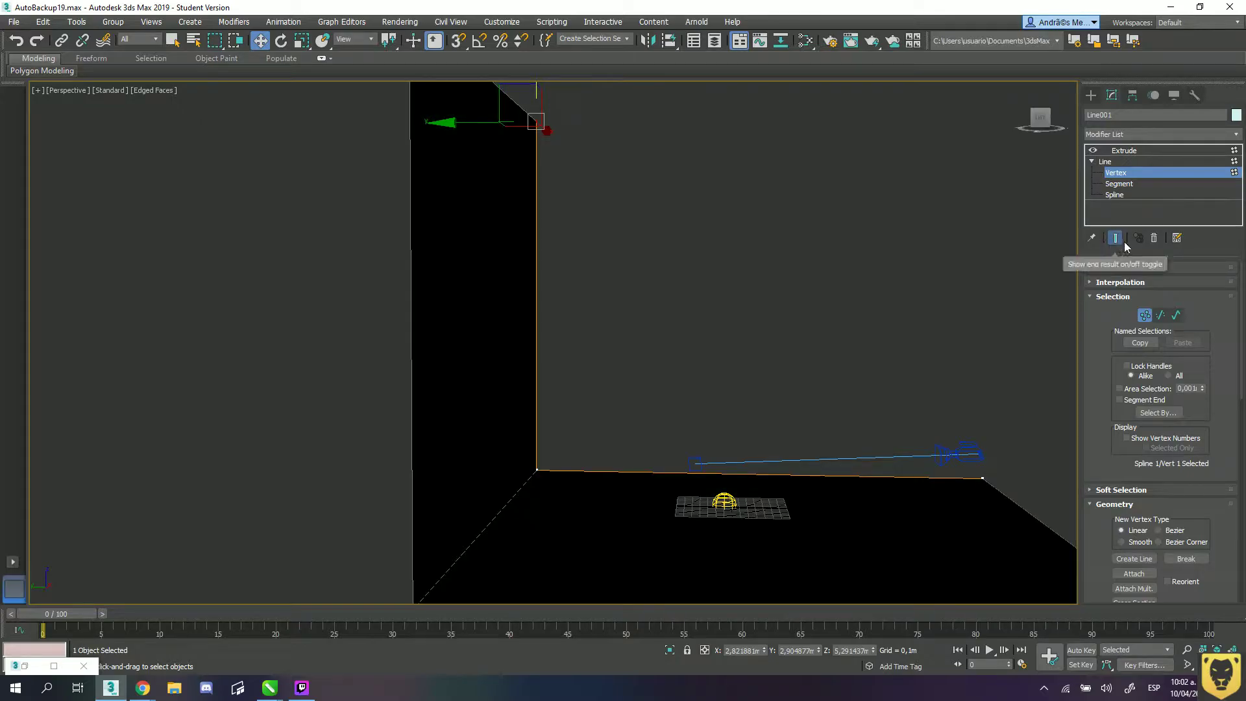
{"action": "left_click", "coordinate": [1105, 161]}
{"action": "left_click", "coordinate": [1120, 153]}
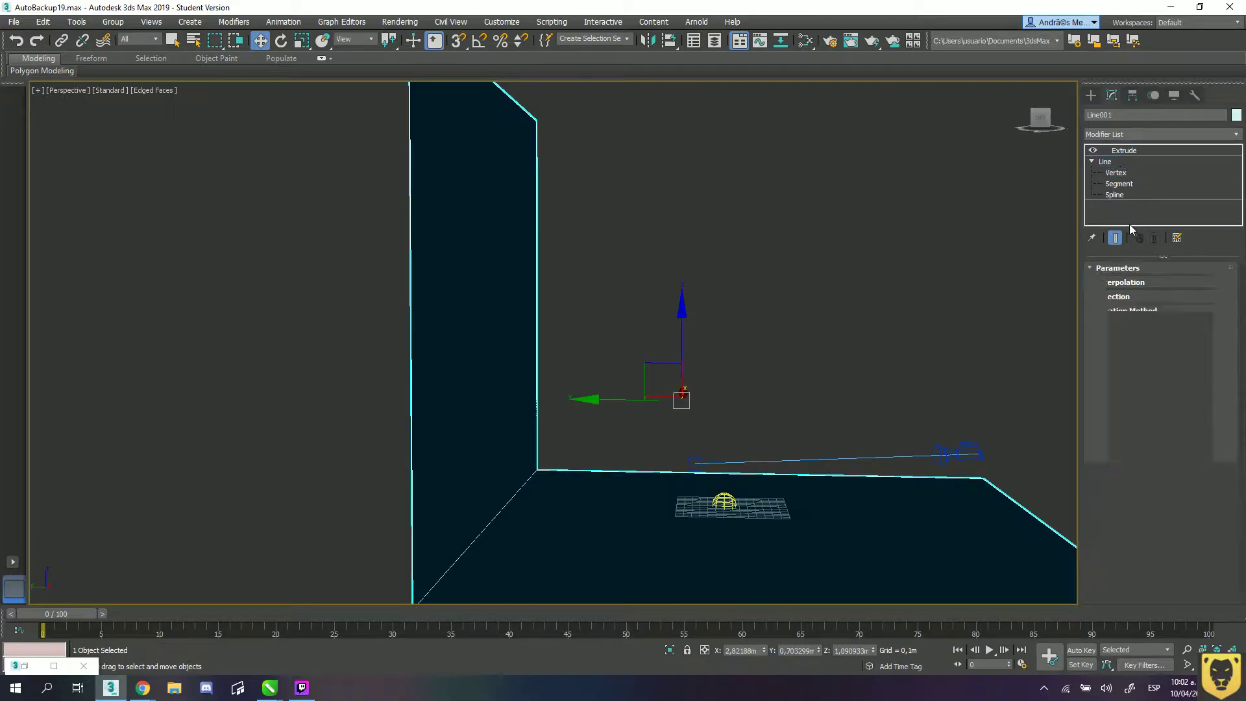
{"action": "left_click", "coordinate": [1106, 162]}
{"action": "left_click", "coordinate": [1111, 173]}
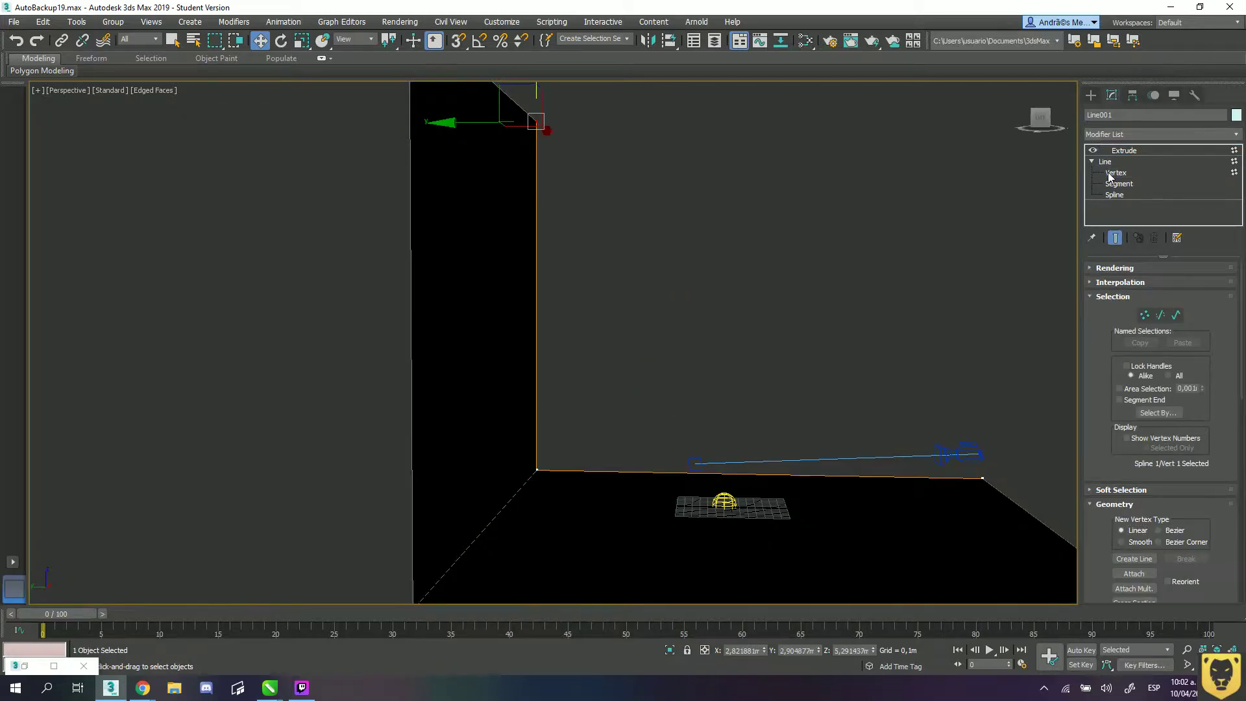
{"action": "left_click", "coordinate": [1111, 173]}
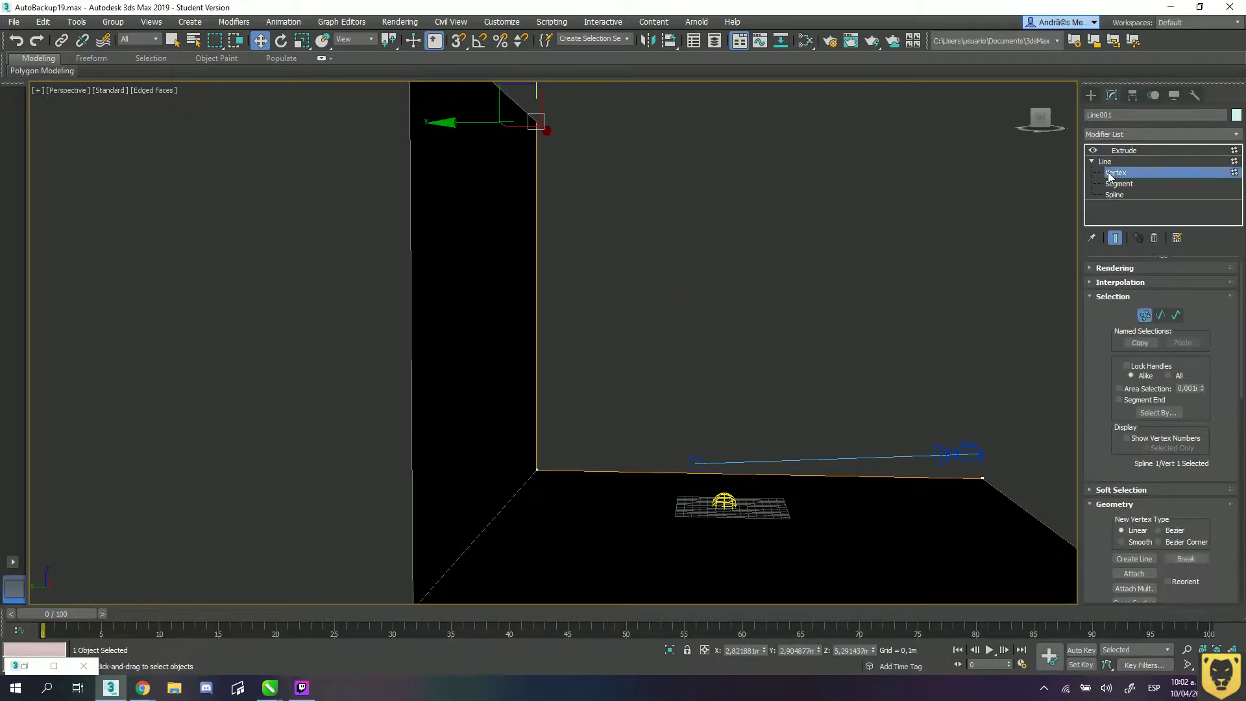
{"action": "left_click", "coordinate": [1114, 238]}
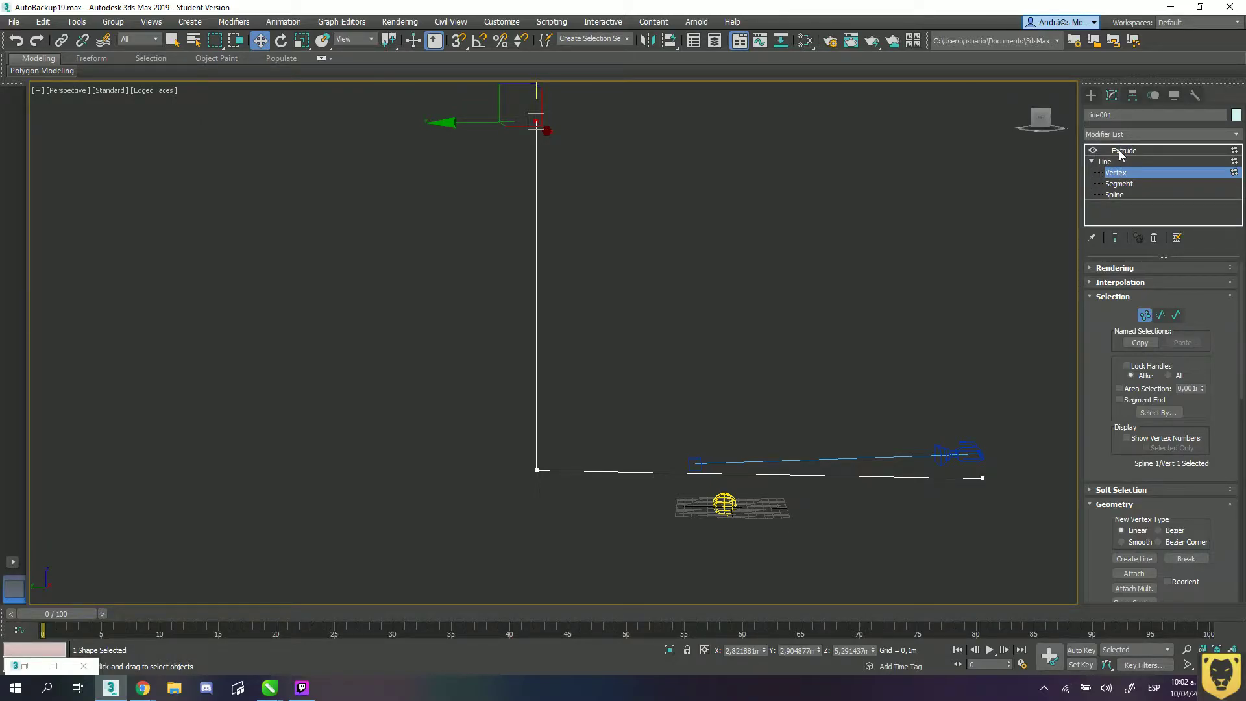
{"action": "left_click", "coordinate": [1116, 239]}
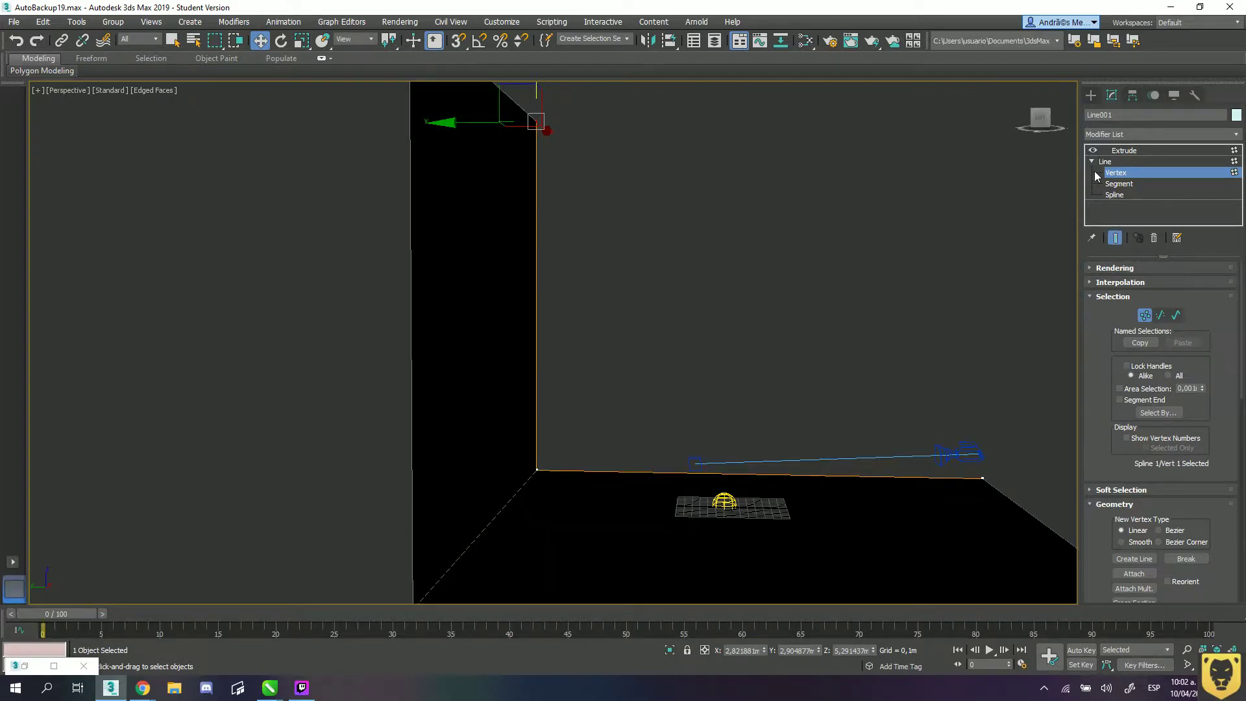
- Increase the backdrop's Extrude amount to about 9.185 m and move it along X to about 4.69 m
{"action": "middle_click_drag", "start_coordinate": [763, 443], "coordinate": [747, 323], "text": "alt"}
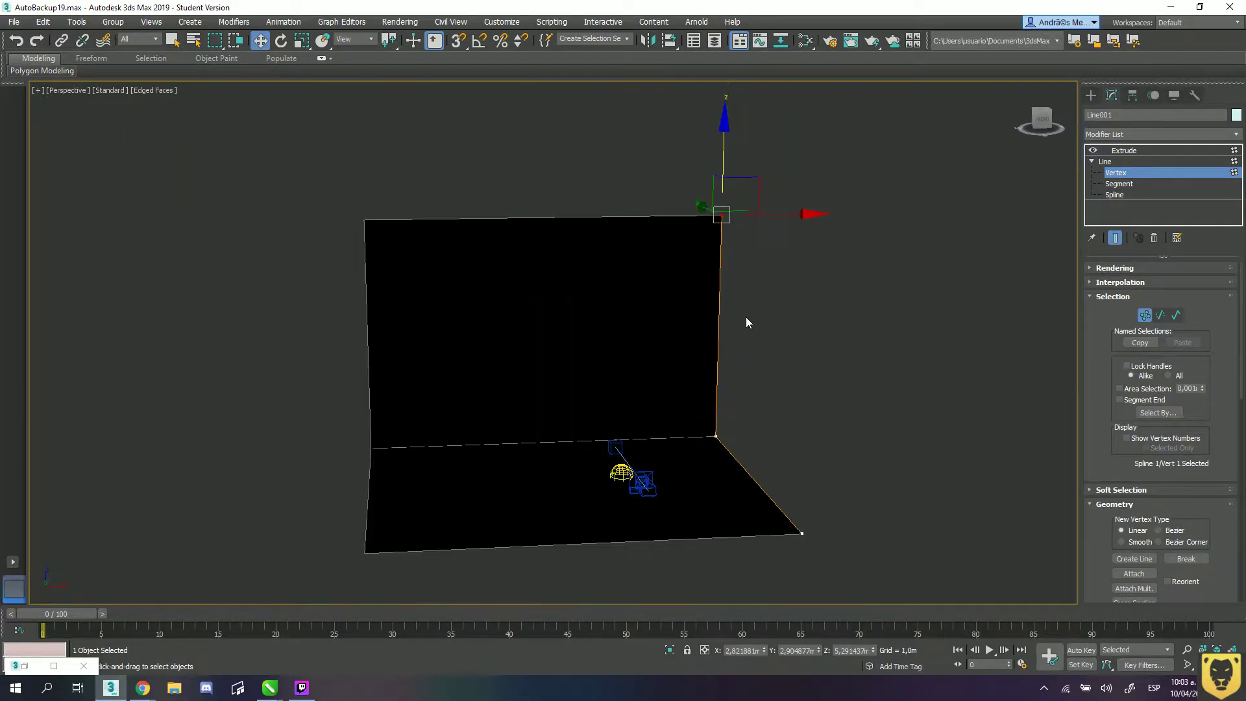
{"action": "left_click", "coordinate": [1119, 151]}
{"action": "left_click_drag", "start_coordinate": [1196, 285], "coordinate": [1208, 158]}
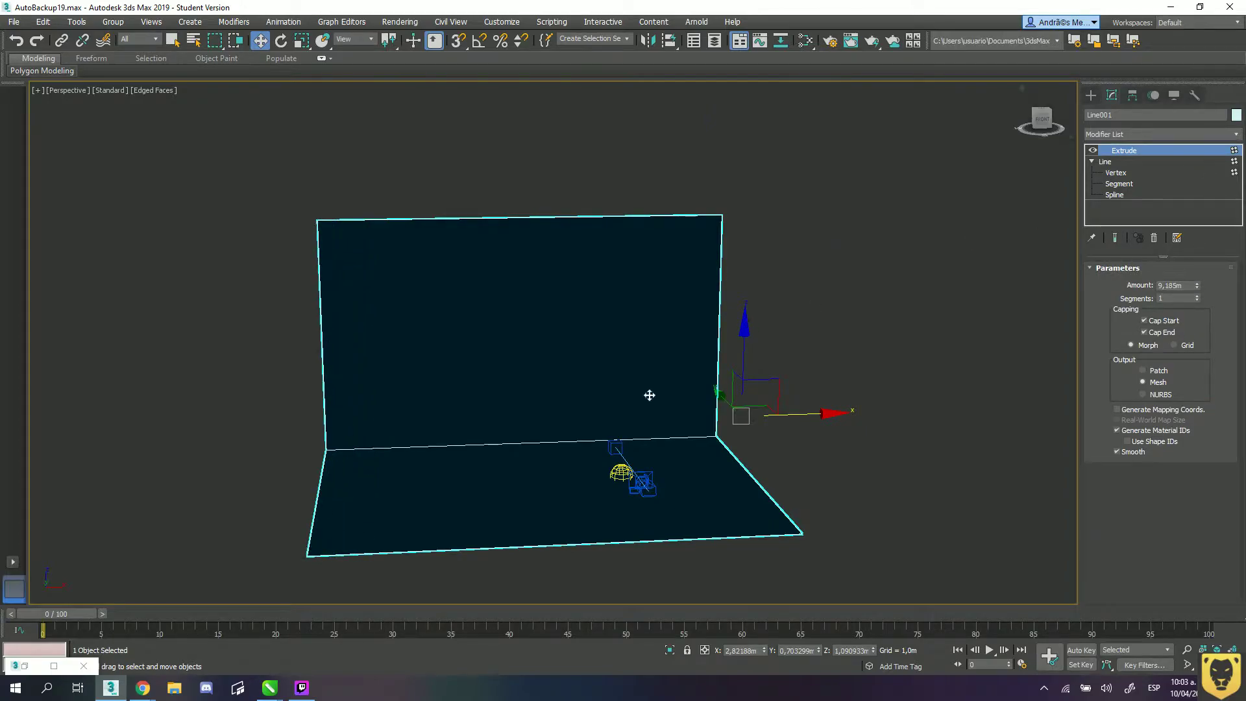
{"action": "left_click_drag", "start_coordinate": [782, 412], "coordinate": [855, 411]}
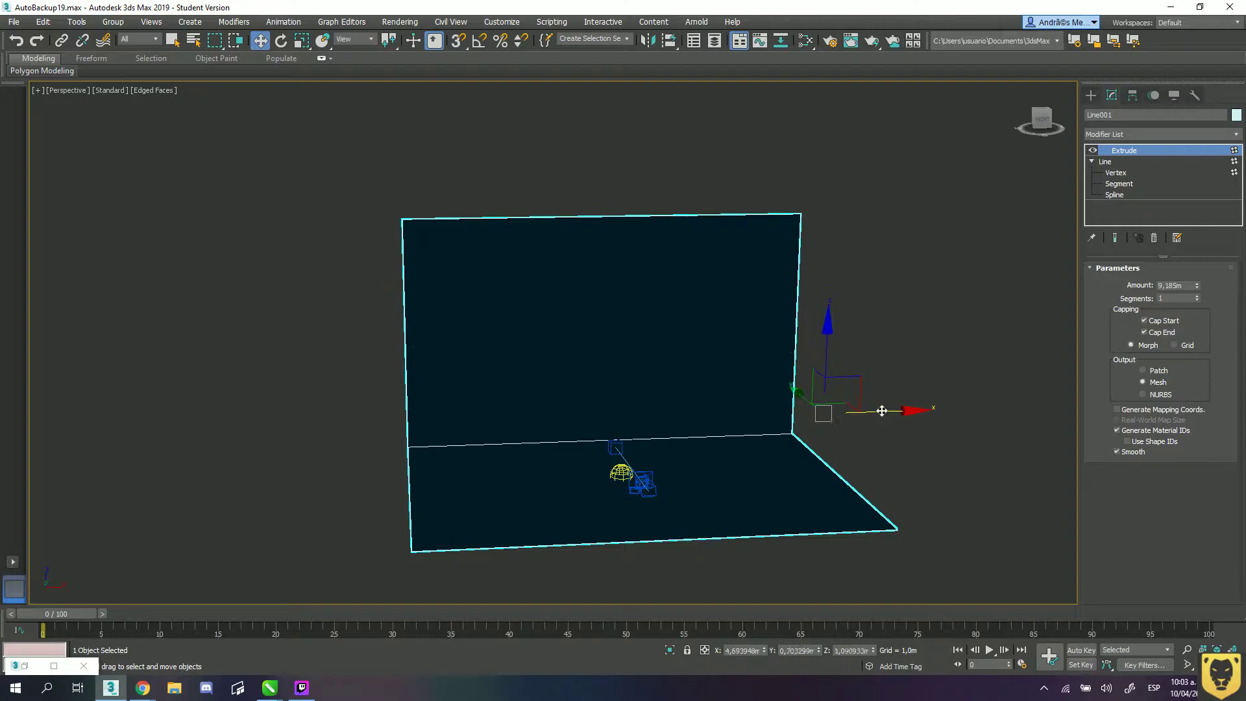
{"action": "left_click", "coordinate": [1234, 135]}
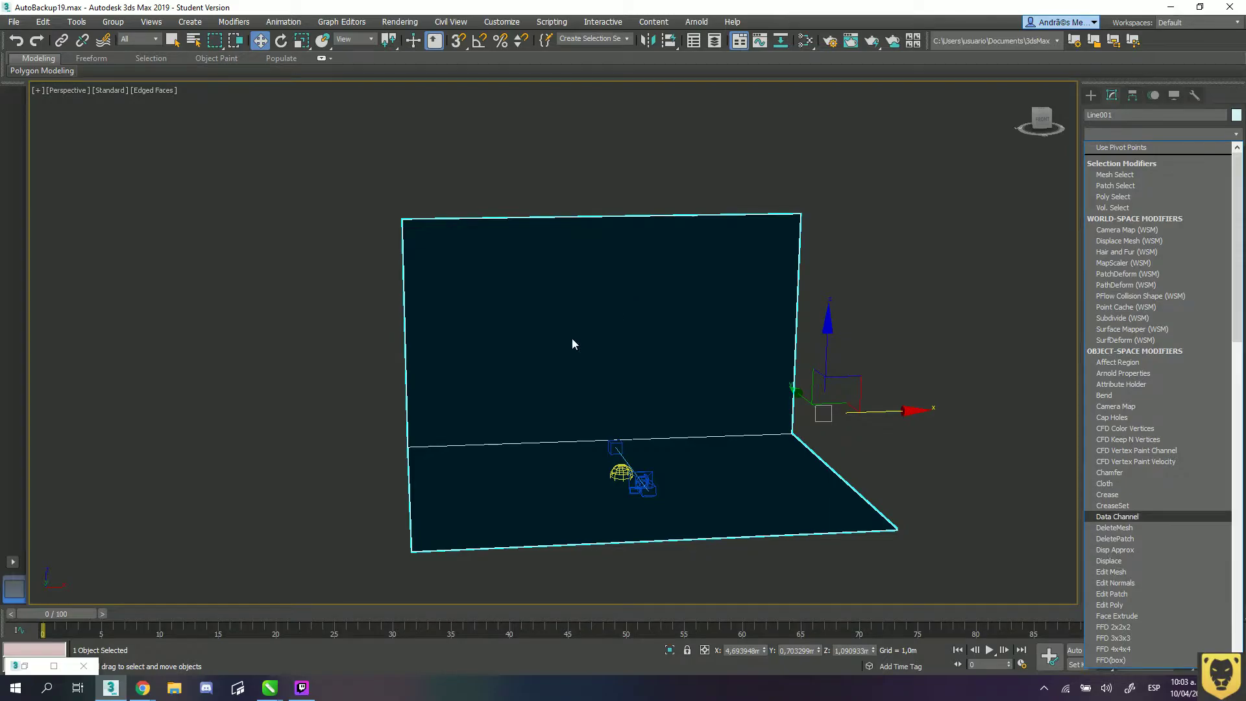
{"action": "left_click", "coordinate": [559, 351]}
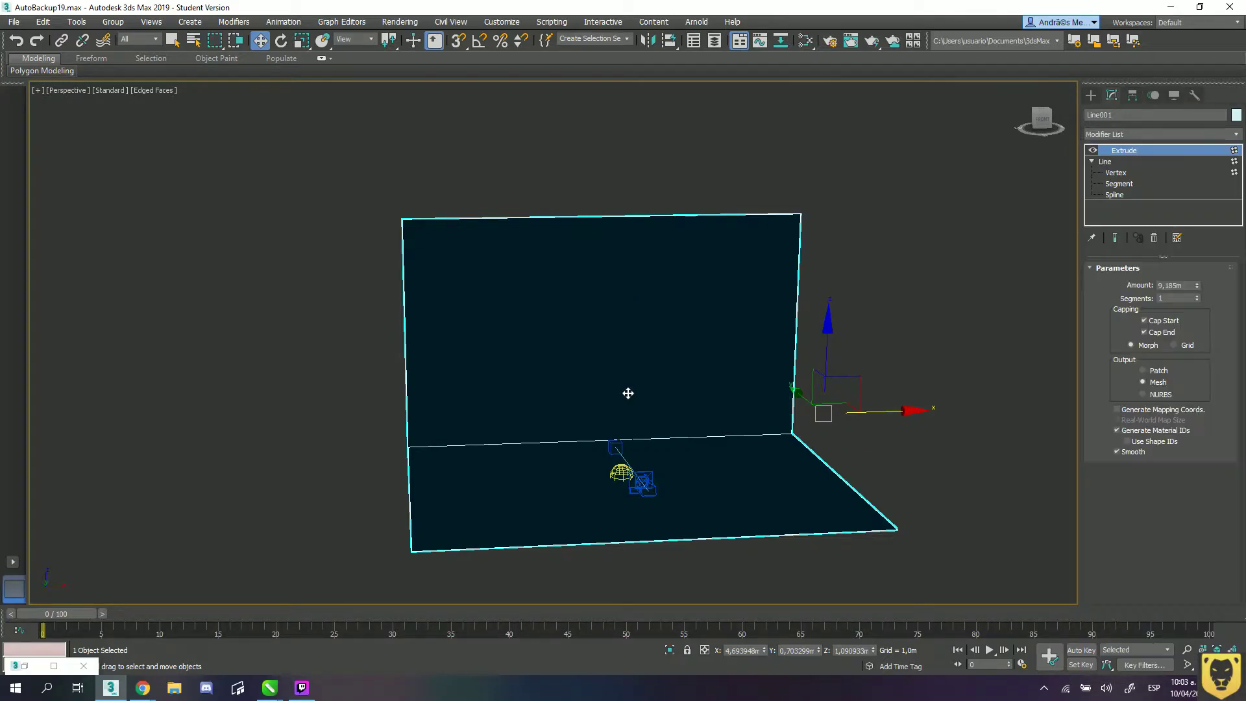
{"action": "right_click", "coordinate": [581, 383]}
{"action": "mouse_move", "coordinate": [621, 517]}
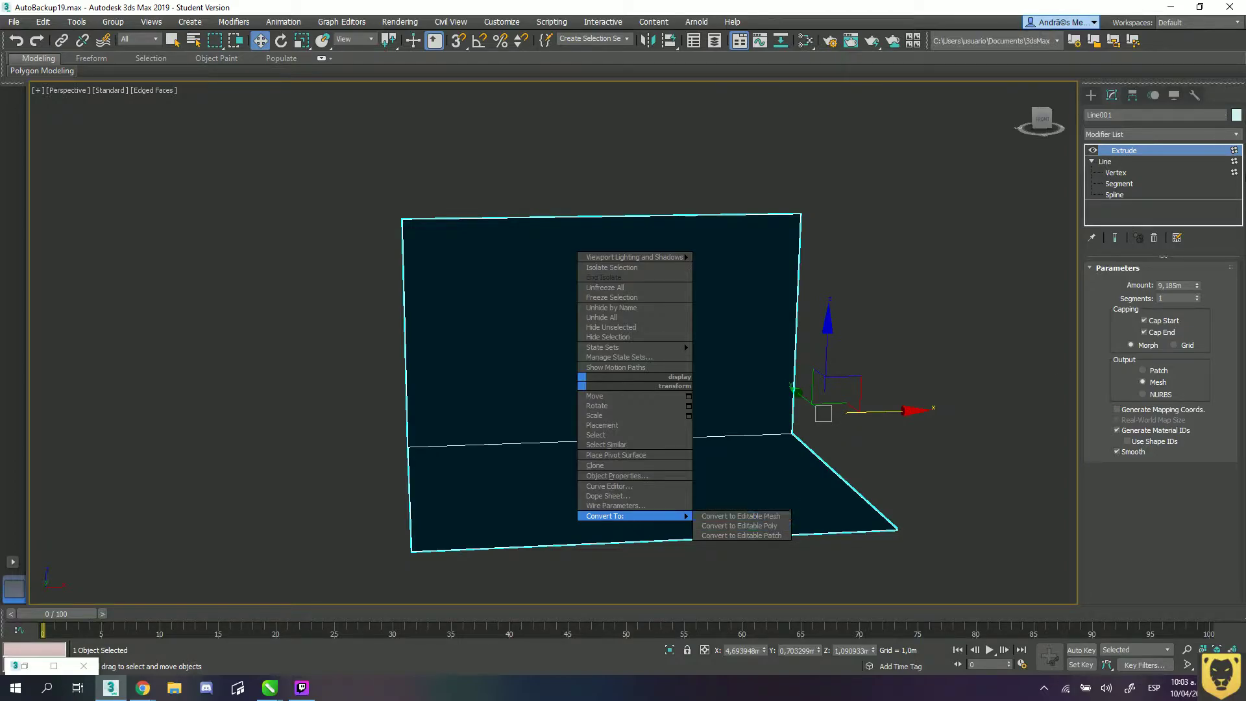
{"action": "left_click", "coordinate": [1241, 135]}
{"action": "left_click", "coordinate": [1236, 134]}
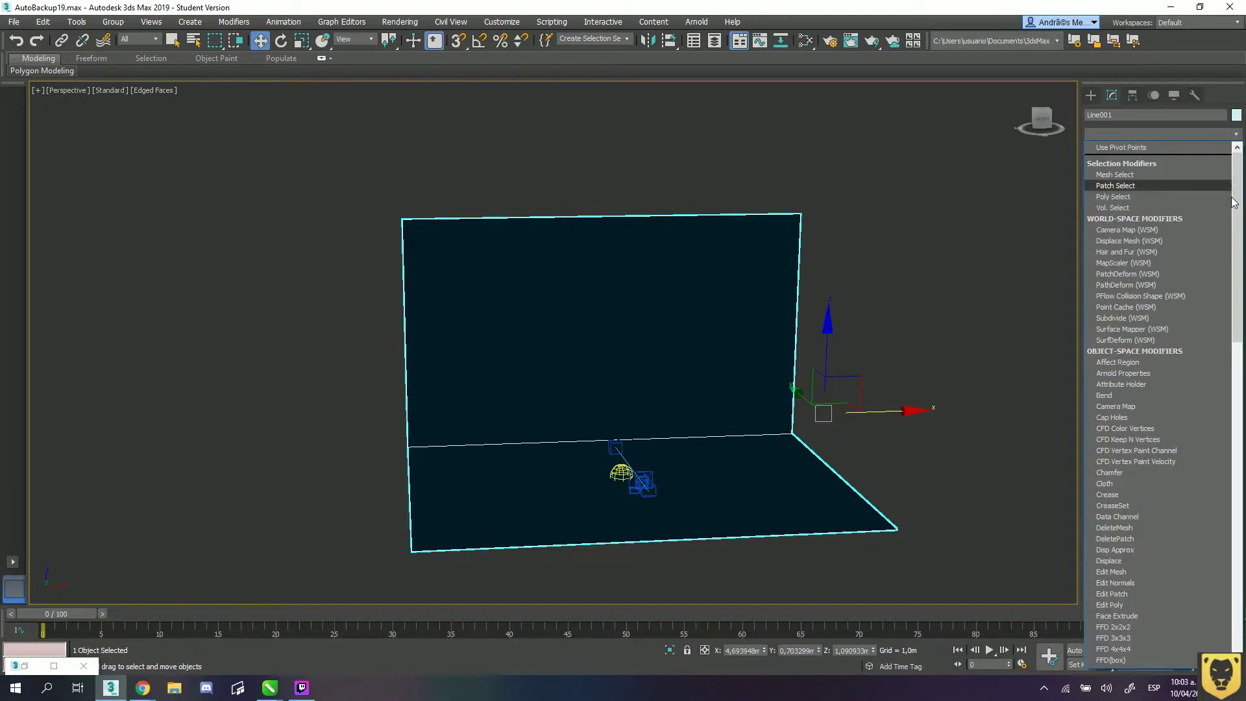
{"action": "left_click", "coordinate": [1161, 185]}
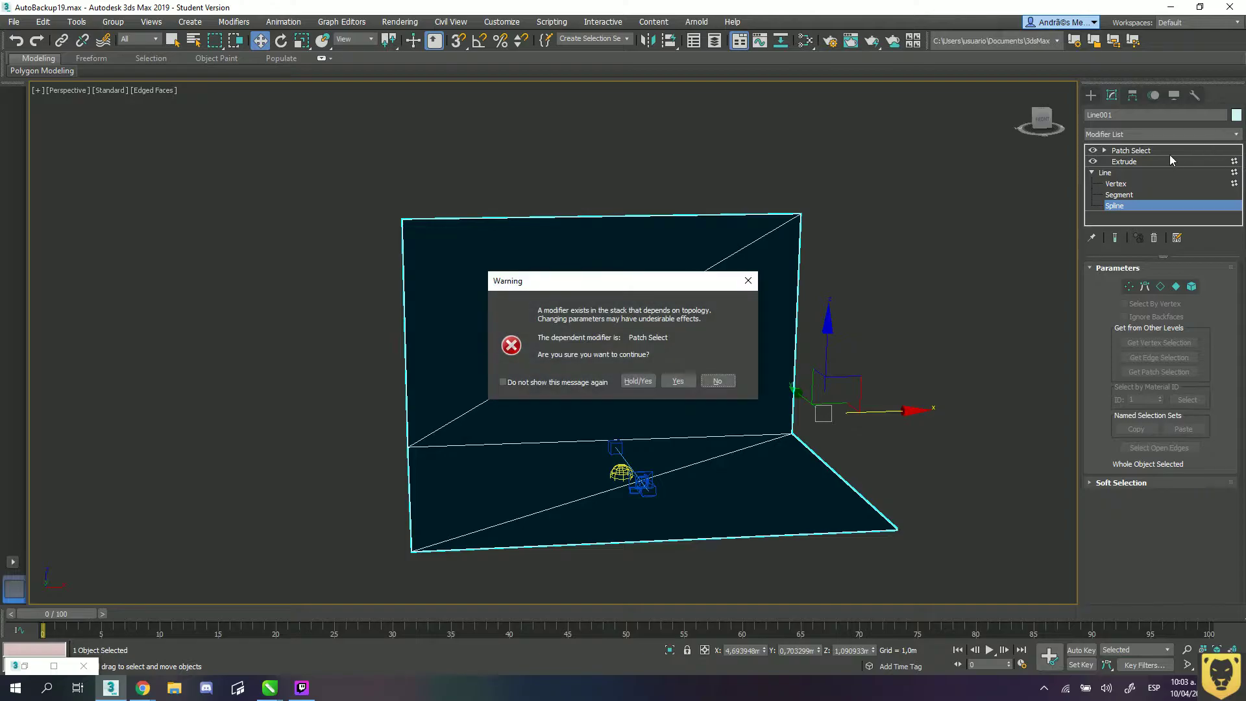
{"action": "left_click", "coordinate": [718, 380]}
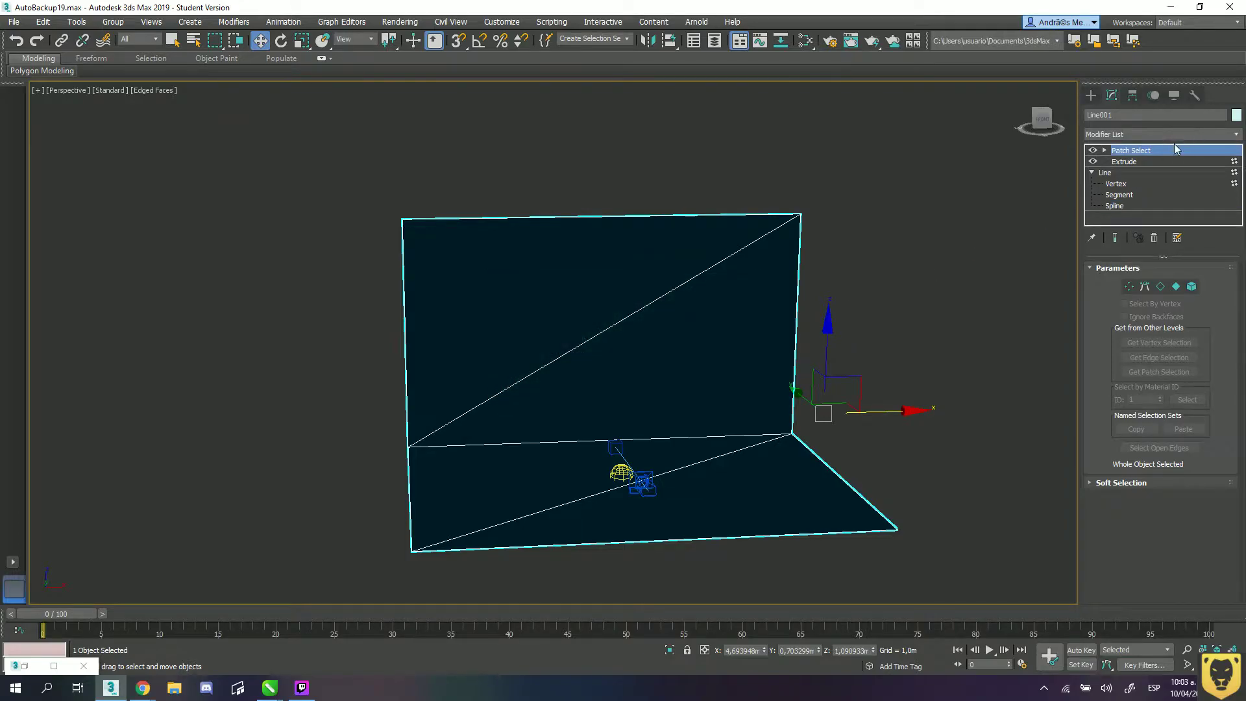
{"action": "left_click", "coordinate": [1155, 238]}
- Add an Edit Poly modifier above the Extrude on the backdrop
{"action": "left_click", "coordinate": [1236, 135]}
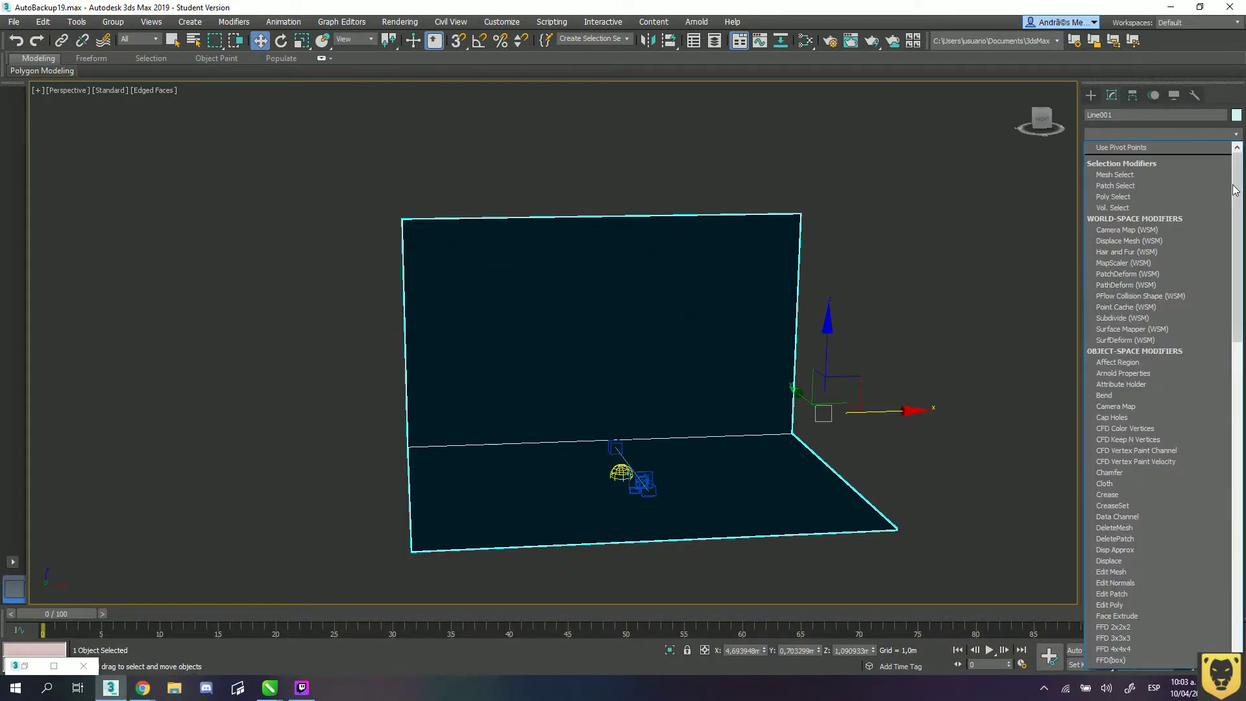
{"action": "scroll", "coordinate": [1152, 323], "scroll_direction": "down", "scroll_amount": 9}
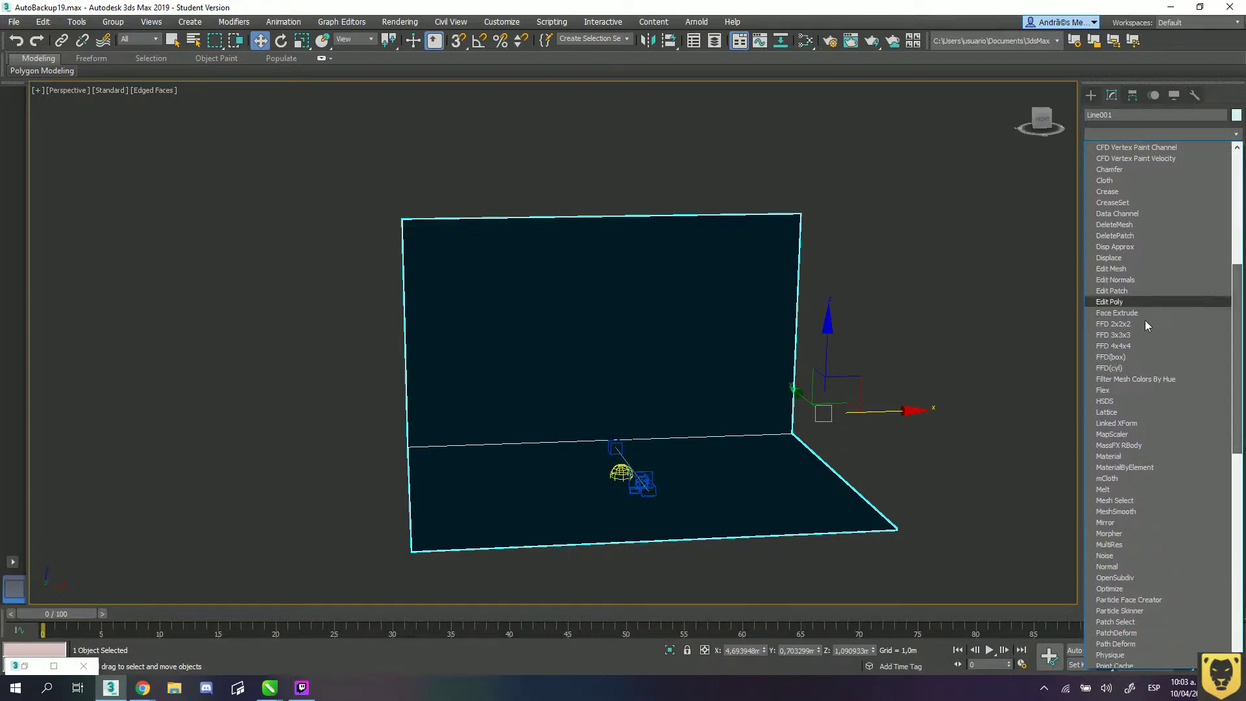
{"action": "left_click", "coordinate": [1111, 304]}
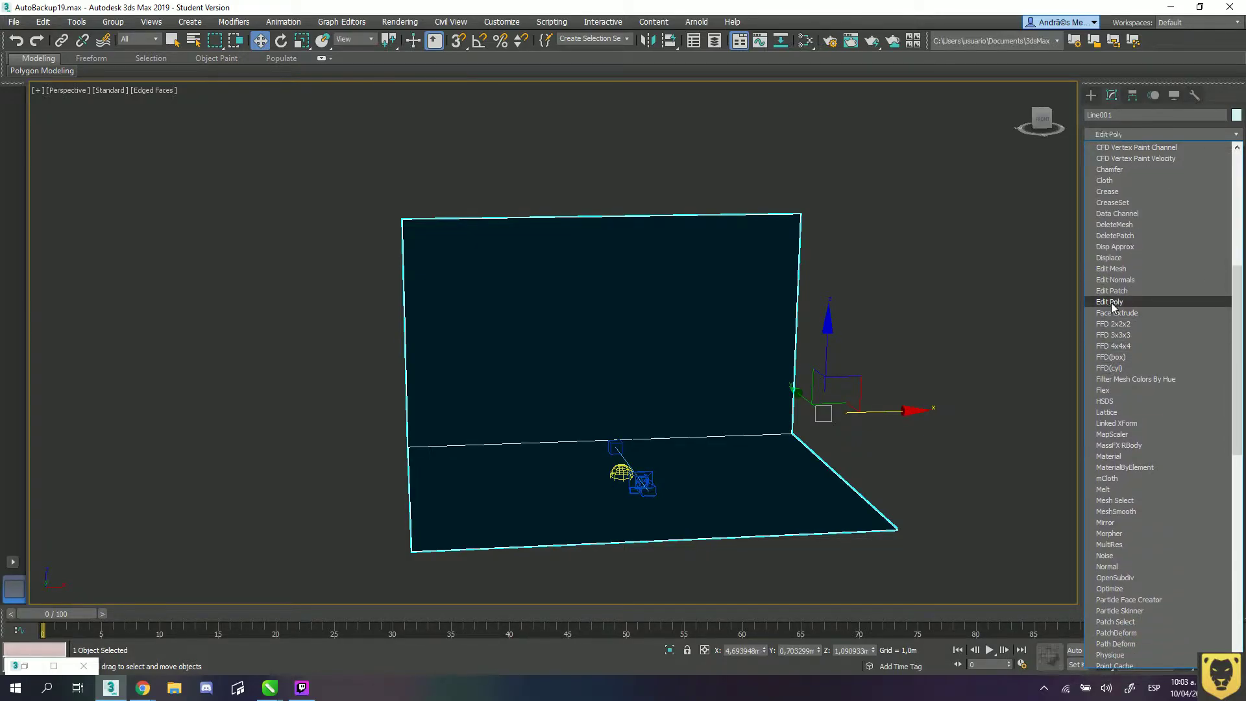
{"action": "left_click", "coordinate": [1111, 302]}
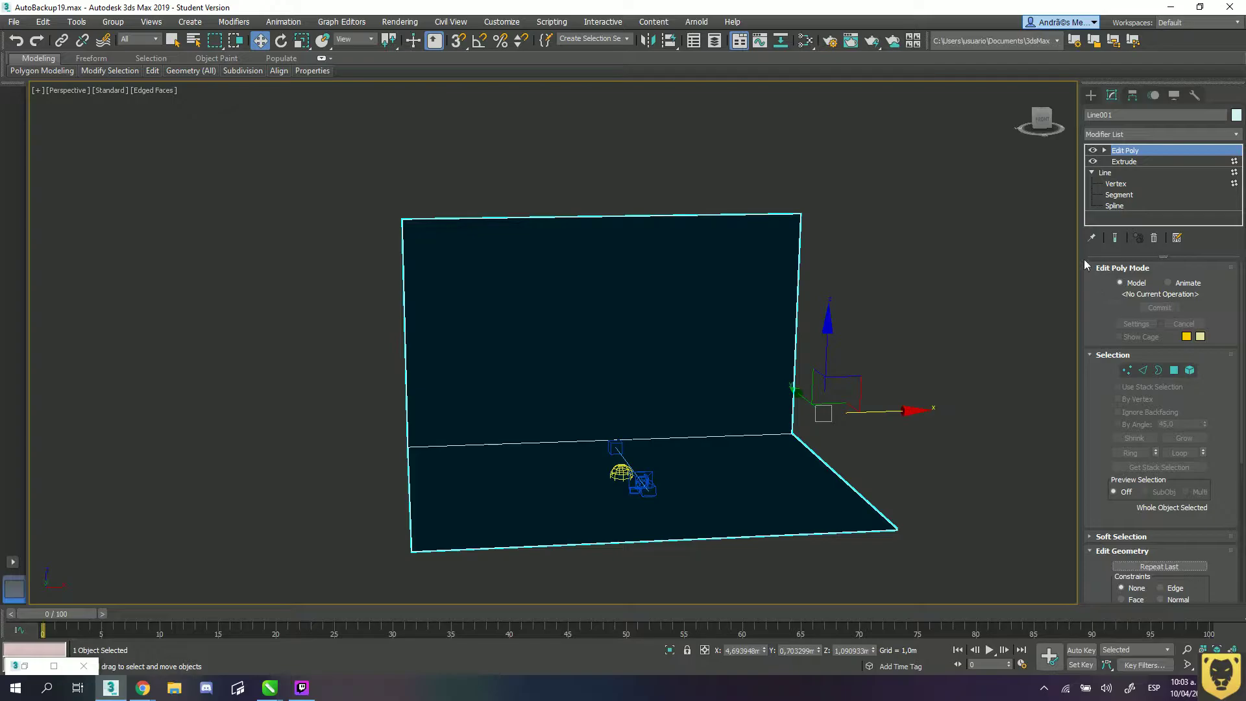
- Expand the Edit Poly sub-object levels and select the wall polygon and then the floor polygon at Polygon level
{"action": "left_click", "coordinate": [1105, 151]}
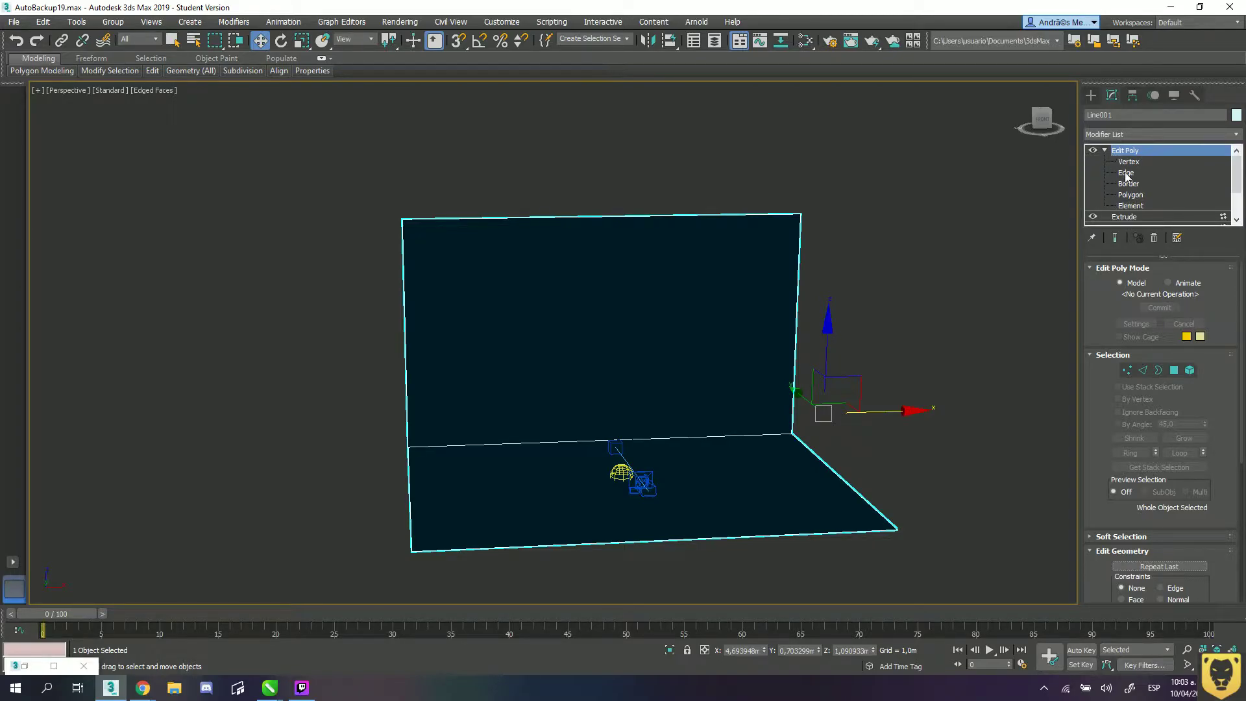
{"action": "left_click", "coordinate": [1126, 173]}
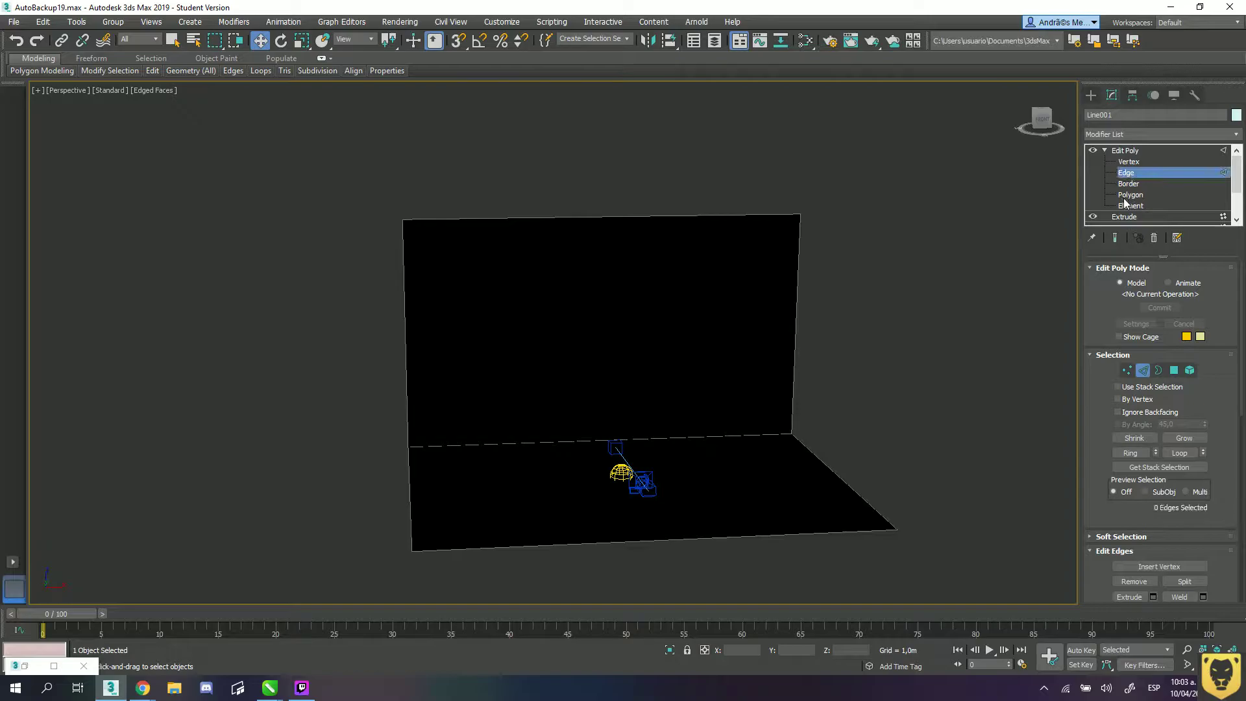
{"action": "left_click", "coordinate": [1130, 195]}
{"action": "middle_click_drag", "start_coordinate": [544, 414], "coordinate": [619, 438], "text": "alt"}
{"action": "left_click", "coordinate": [488, 386]}
{"action": "left_click", "coordinate": [441, 518]}
{"action": "middle_click_drag", "start_coordinate": [442, 517], "coordinate": [633, 338], "text": "alt"}
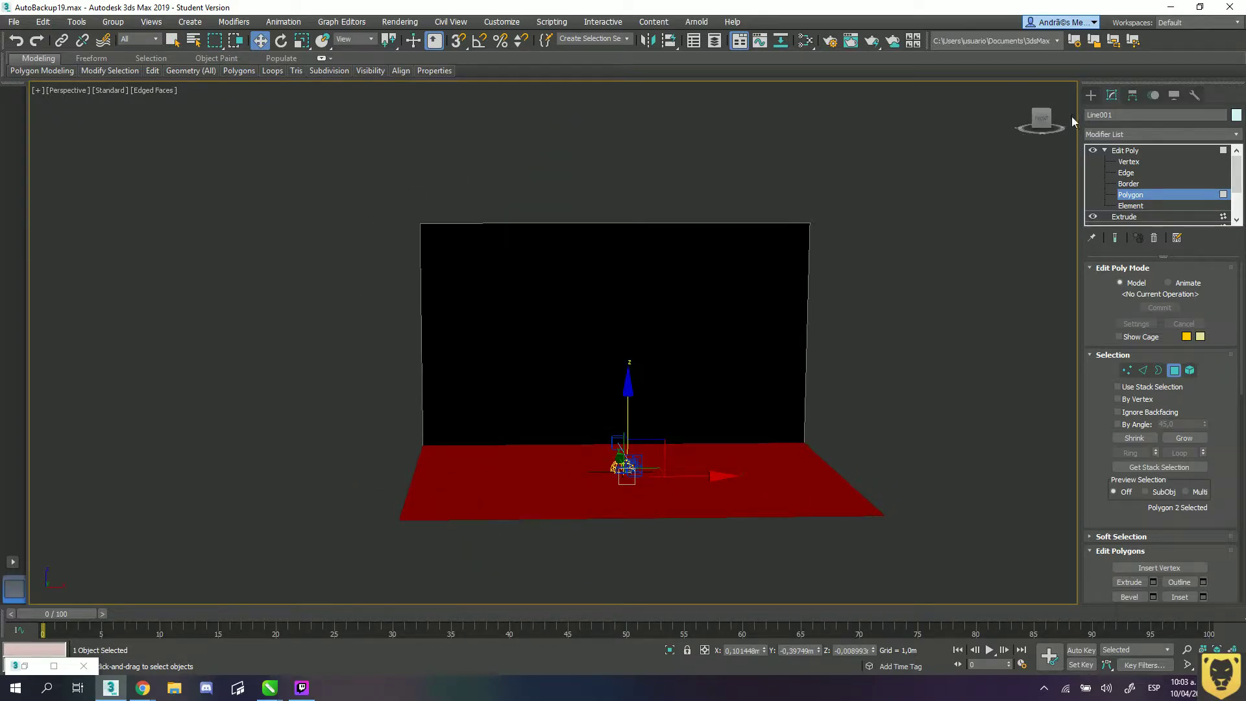
- Select the wall's upper-right corner vertex at Edit Poly's Vertex level
{"action": "left_click", "coordinate": [1129, 162]}
{"action": "left_click", "coordinate": [809, 222]}
{"action": "left_click_drag", "start_coordinate": [851, 188], "coordinate": [815, 216]}
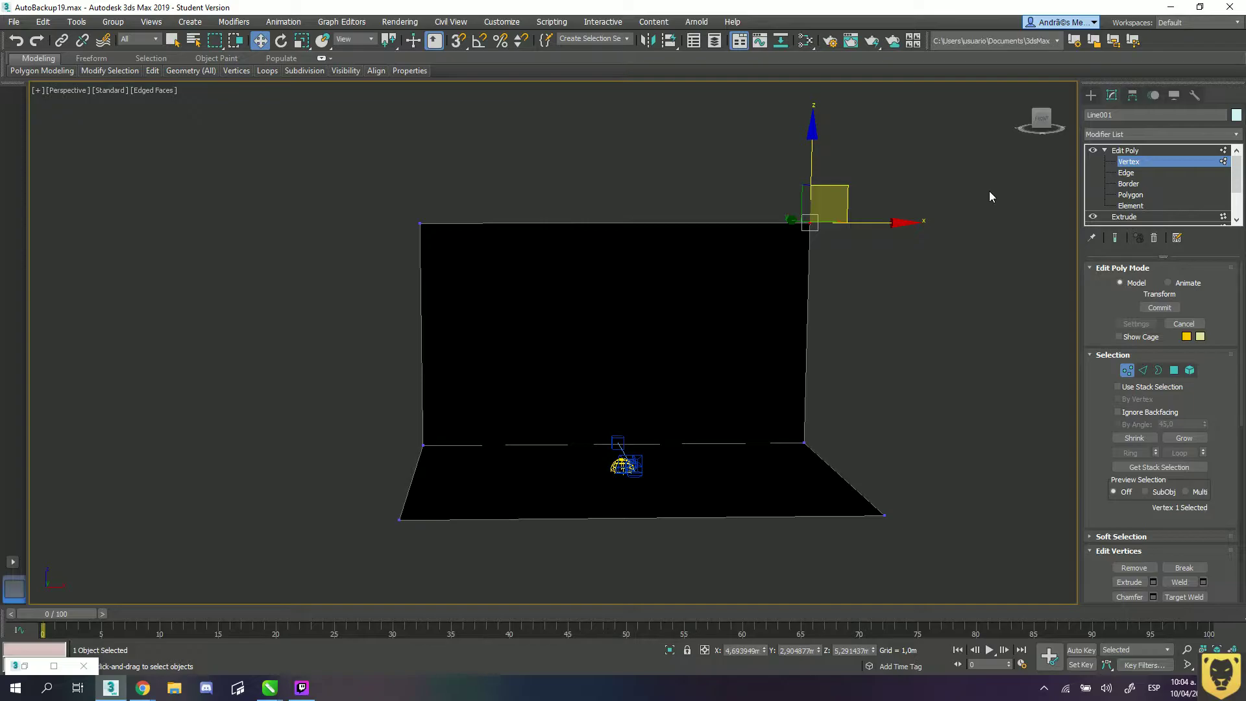
- Select the wall's left edge and then the wall-floor edge at Edge level, and switch to Border level
{"action": "left_click", "coordinate": [1128, 174]}
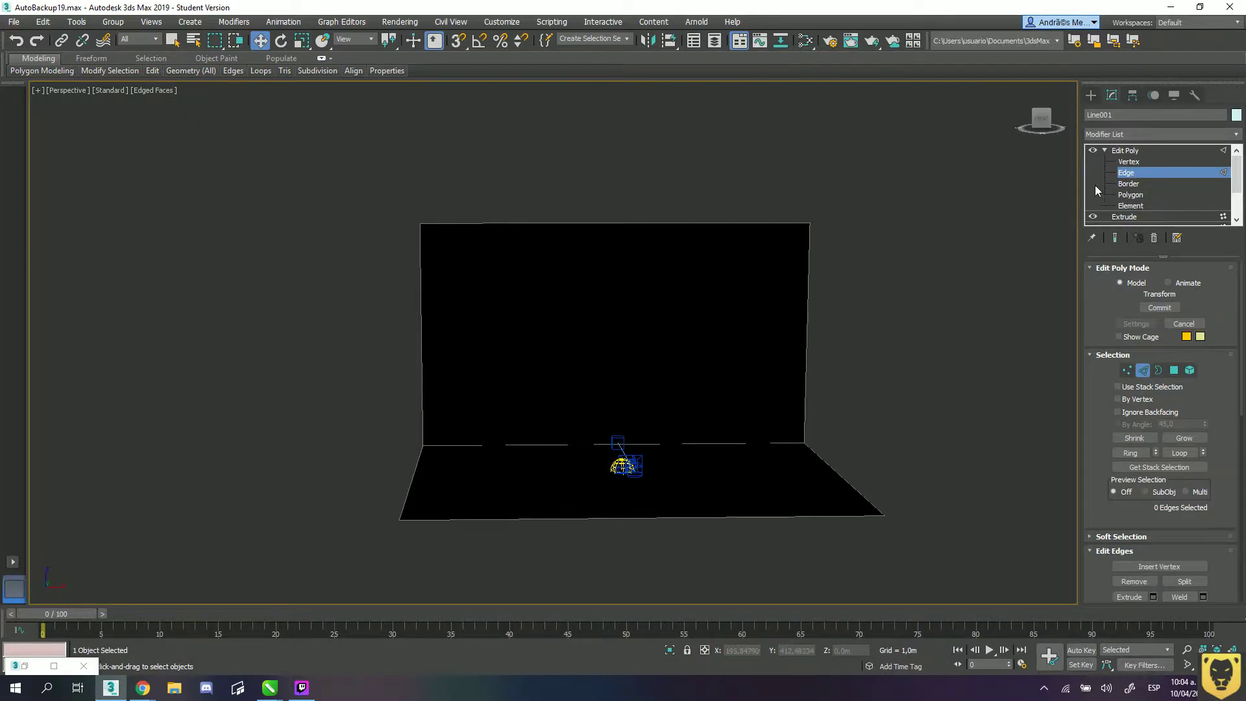
{"action": "left_click", "coordinate": [423, 319]}
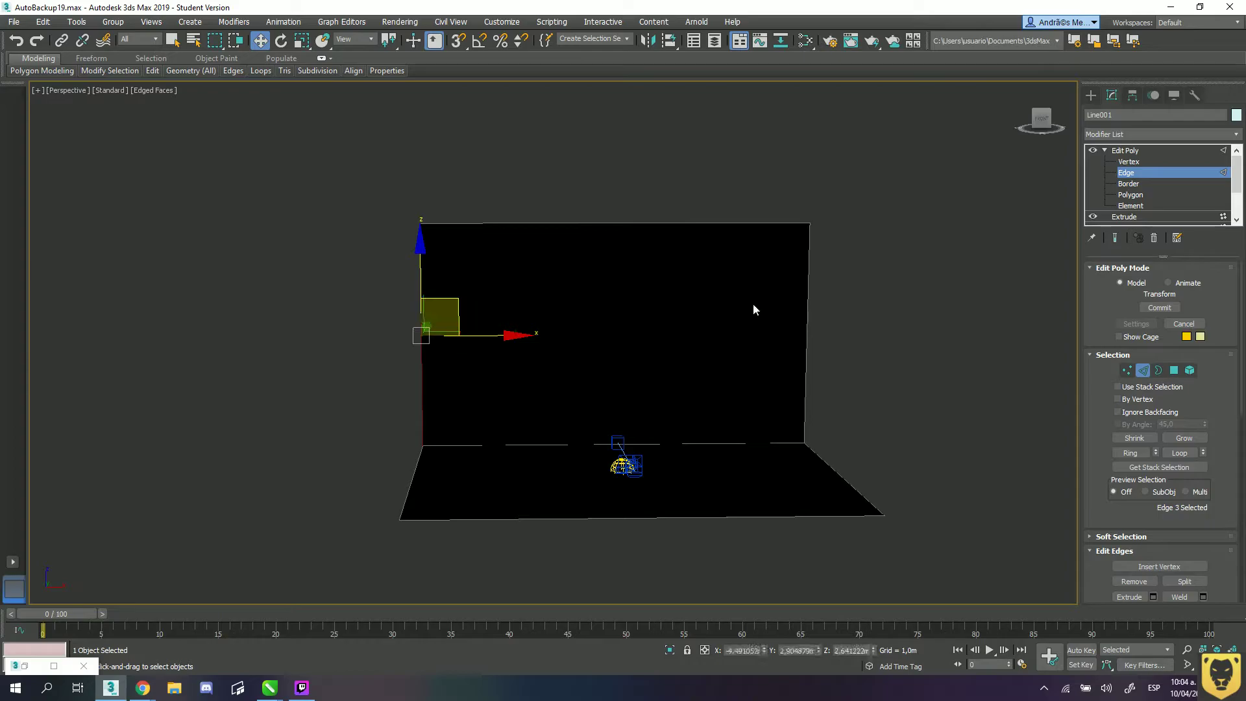
{"action": "left_click", "coordinate": [675, 444]}
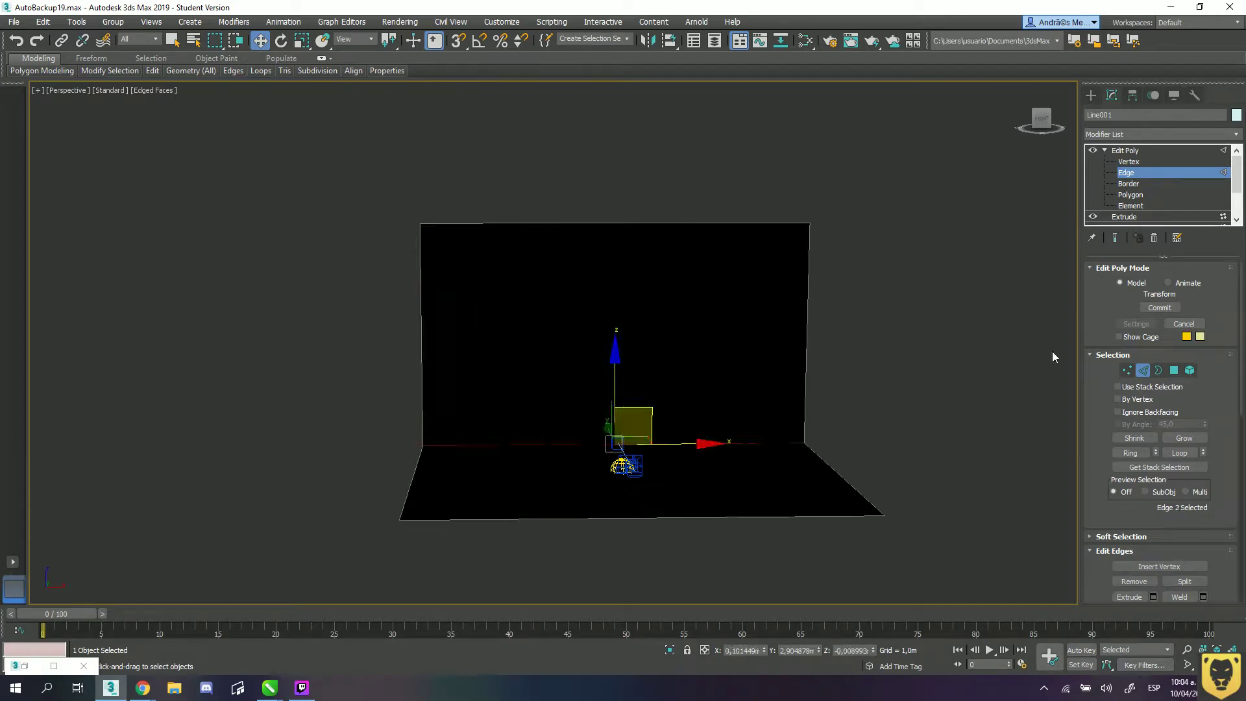
{"action": "left_click", "coordinate": [1129, 184]}
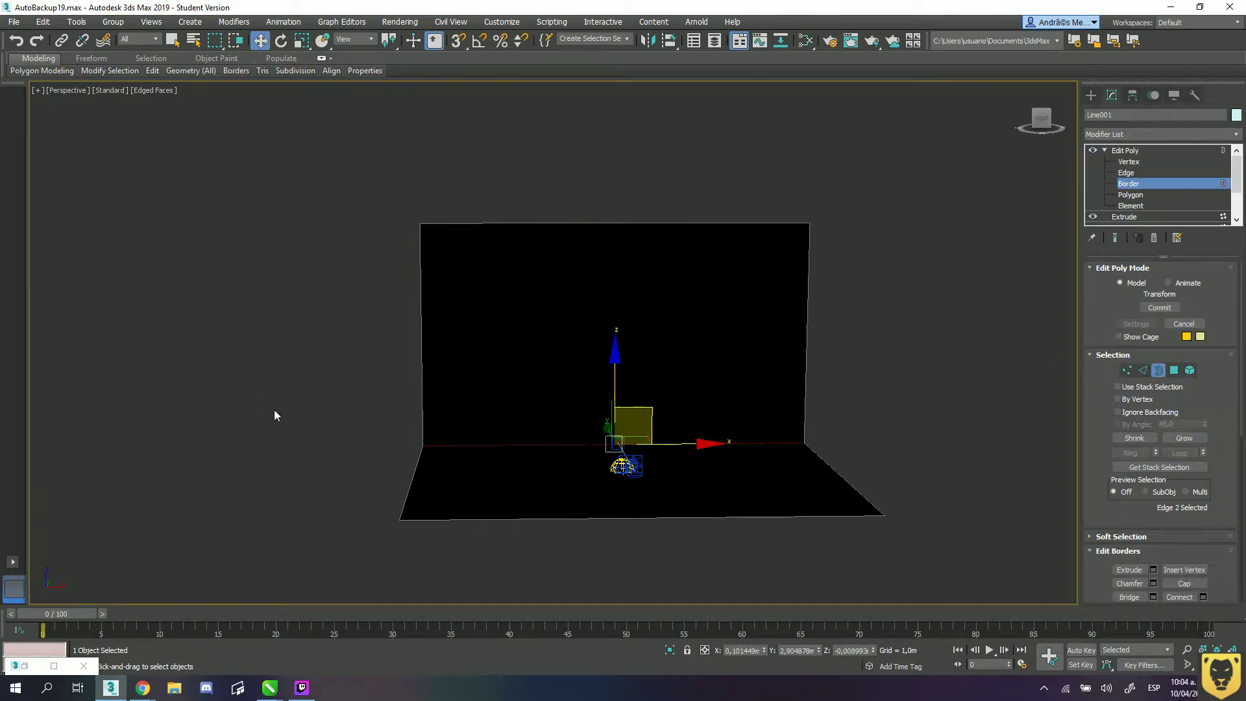
{"action": "middle_click_drag", "start_coordinate": [531, 392], "coordinate": [603, 380], "text": "alt"}
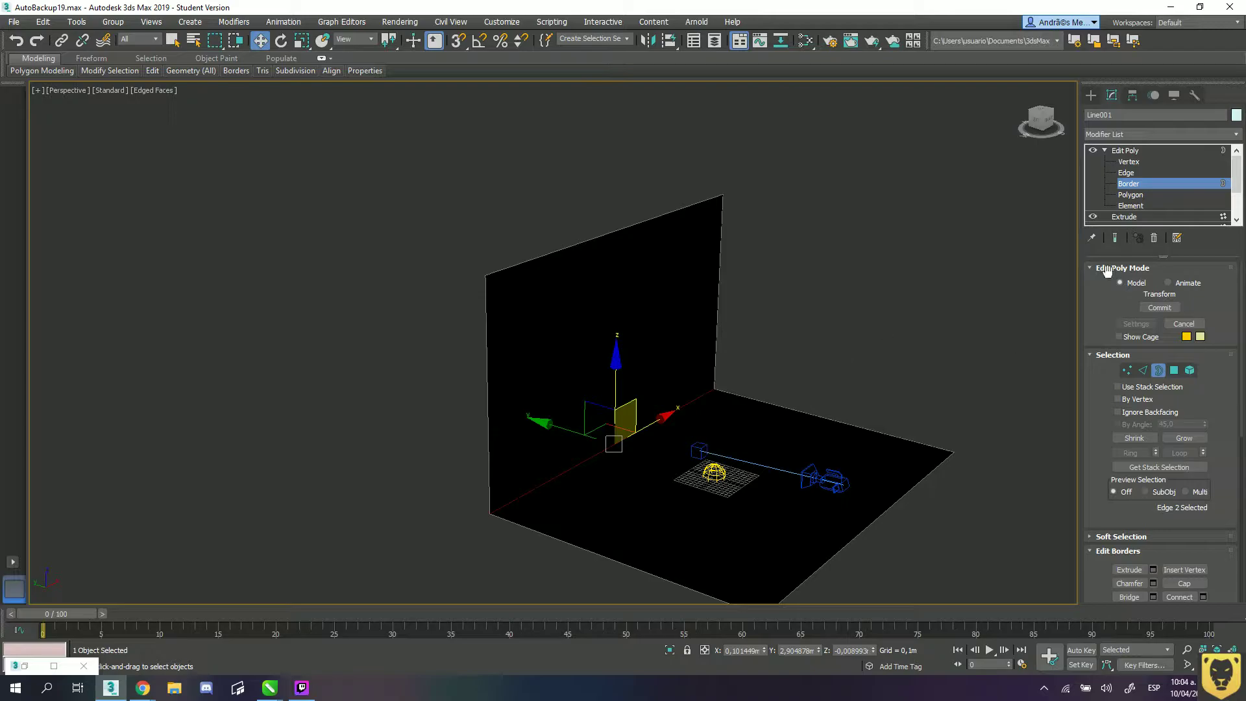
- Select the floor and then the wall at Polygon level, and select the whole backdrop at Element level
{"action": "left_click", "coordinate": [1142, 195]}
{"action": "left_click", "coordinate": [736, 504]}
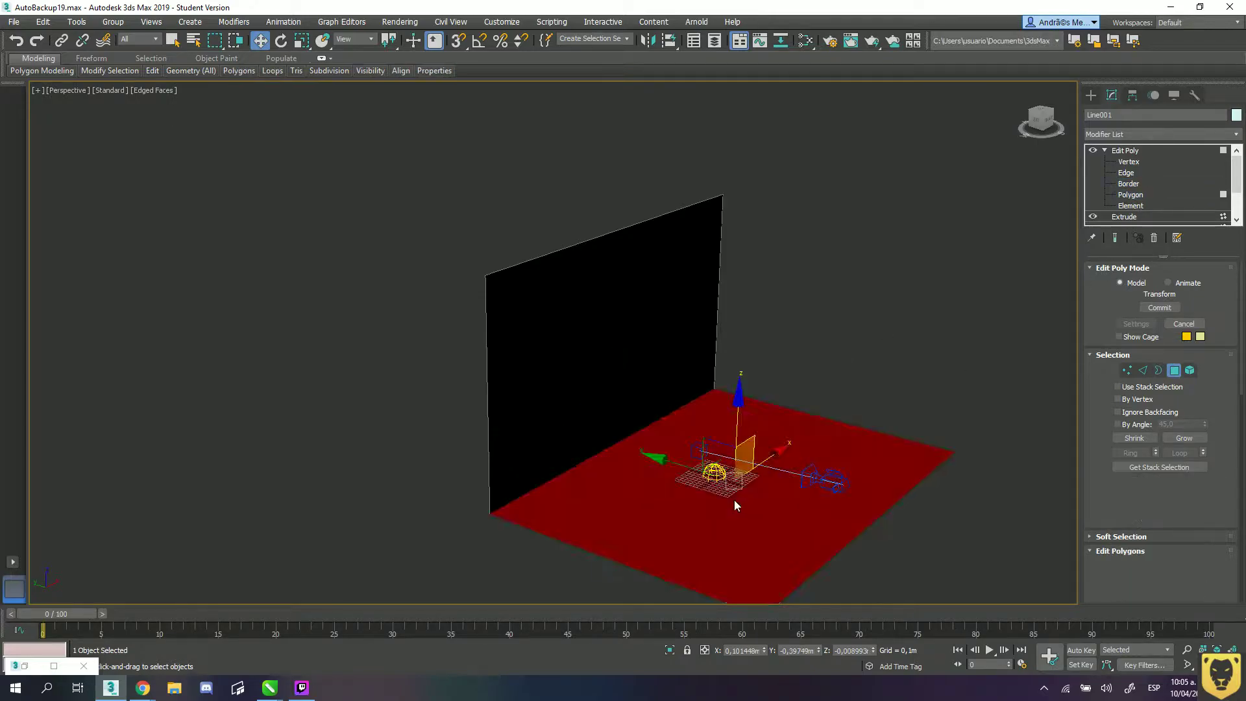
{"action": "left_click", "coordinate": [604, 367]}
{"action": "key", "text": "5"}
{"action": "left_click", "coordinate": [612, 306]}
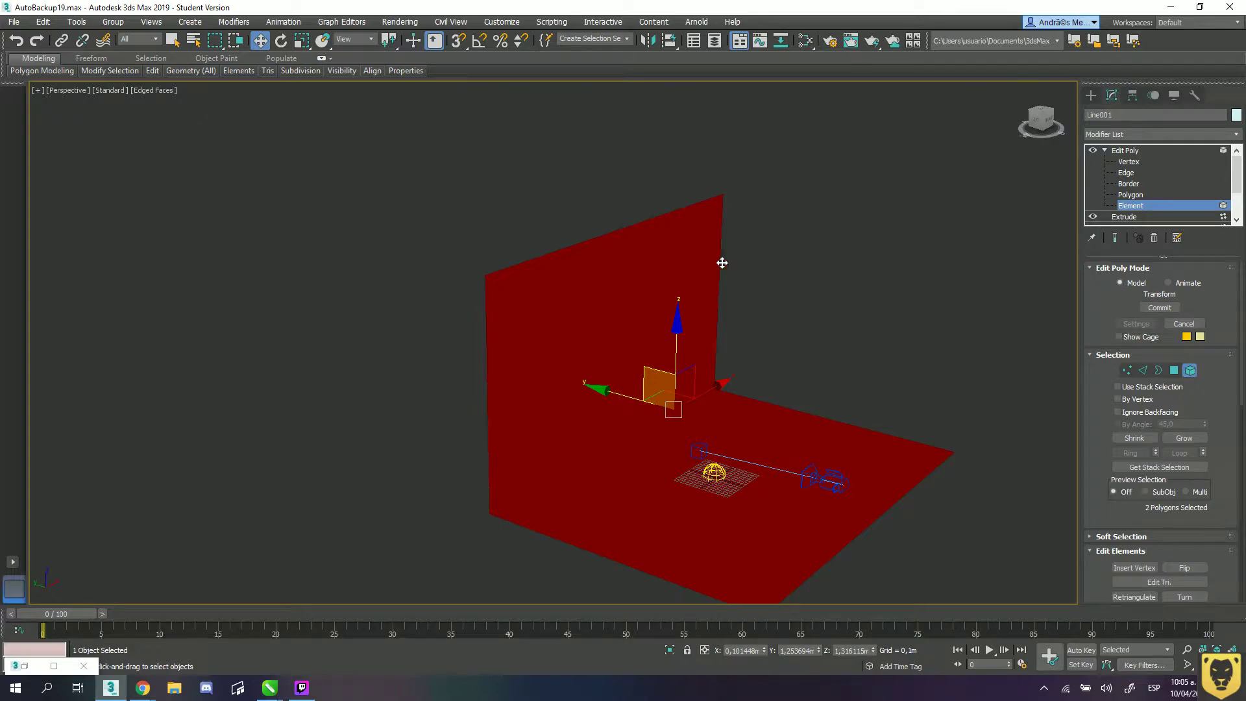
- Review the editing tools offered at Edit Poly's Edge, Vertex and Border levels, finishing at Edge level
{"action": "left_click", "coordinate": [1126, 173]}
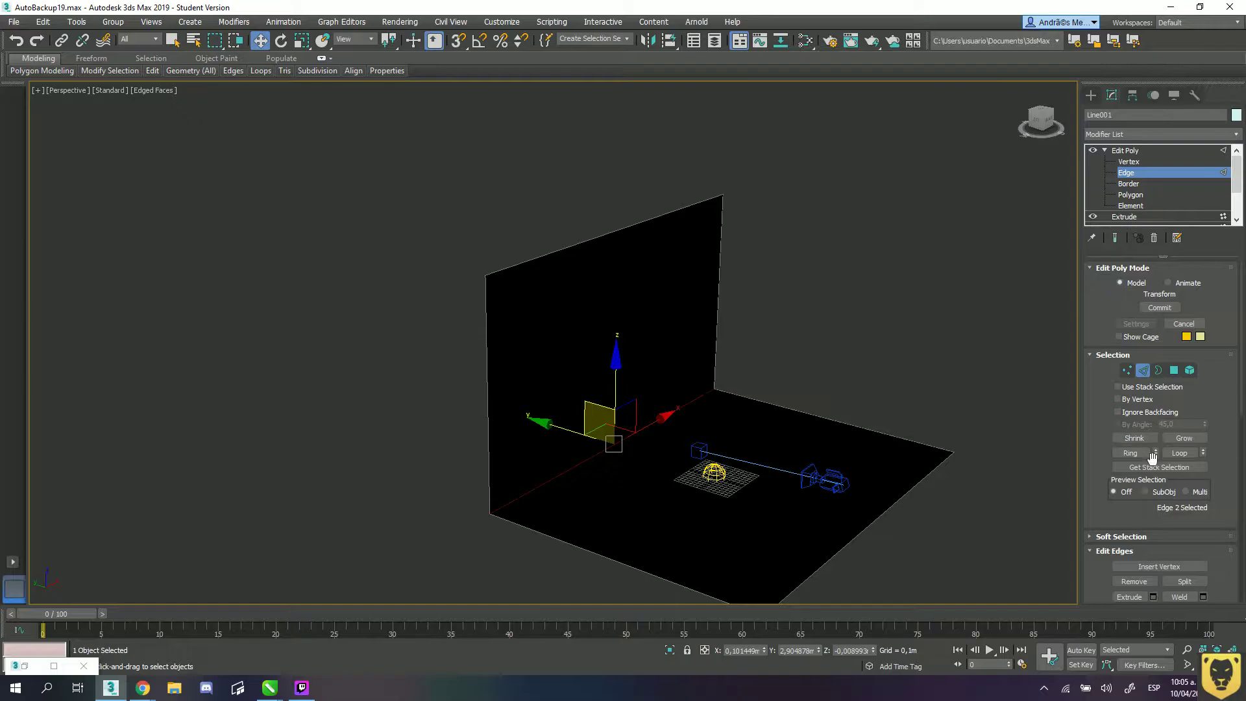
{"action": "scroll", "coordinate": [1147, 491], "scroll_direction": "down", "scroll_amount": 3}
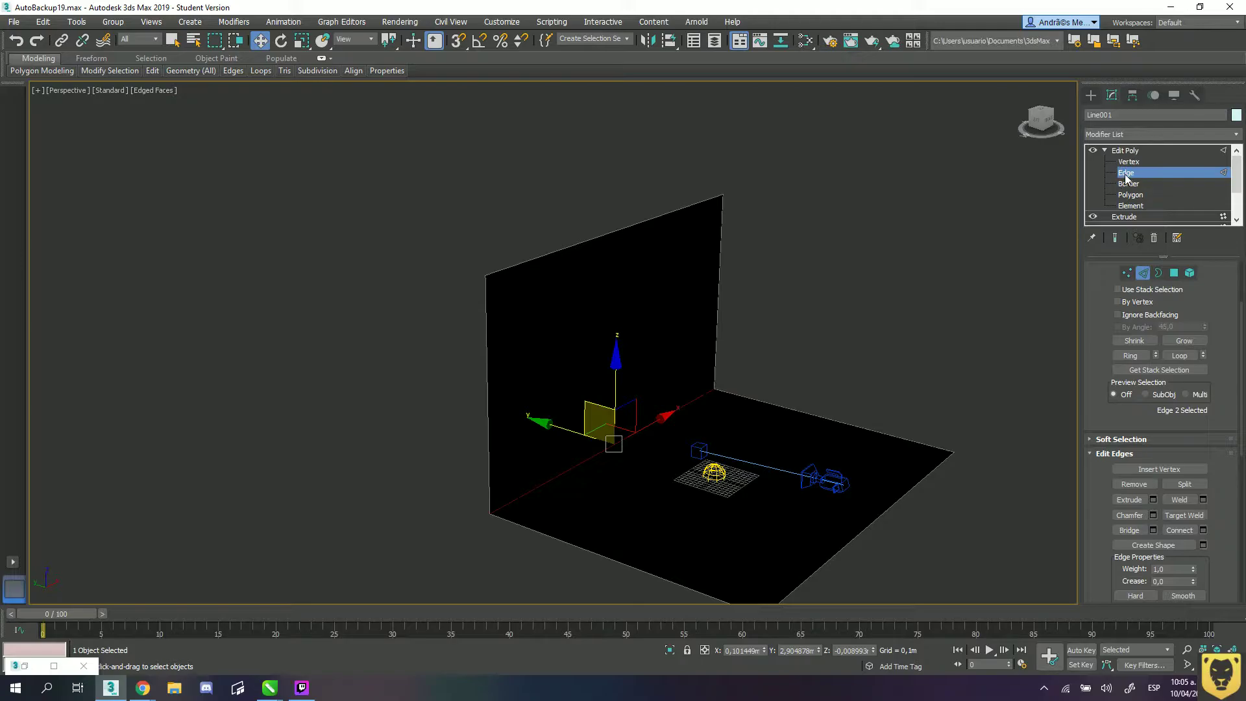
{"action": "left_click_drag", "start_coordinate": [1097, 472], "coordinate": [1111, 356]}
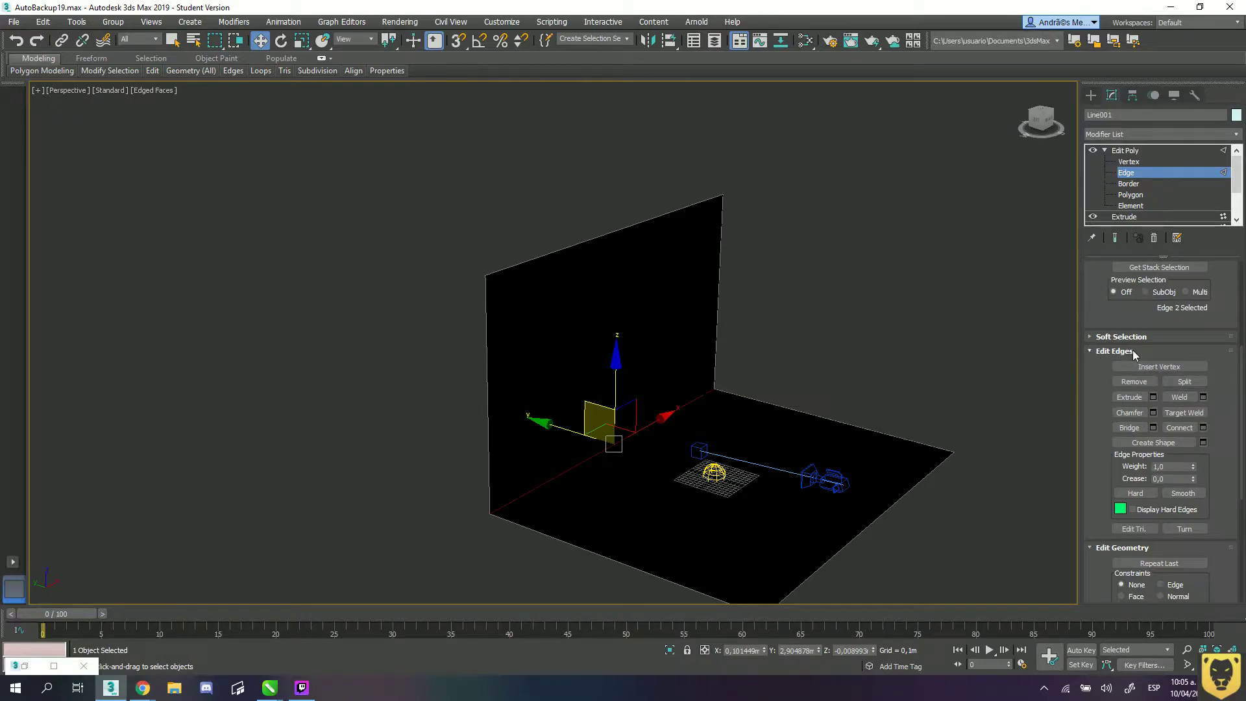
{"action": "left_click", "coordinate": [1129, 164]}
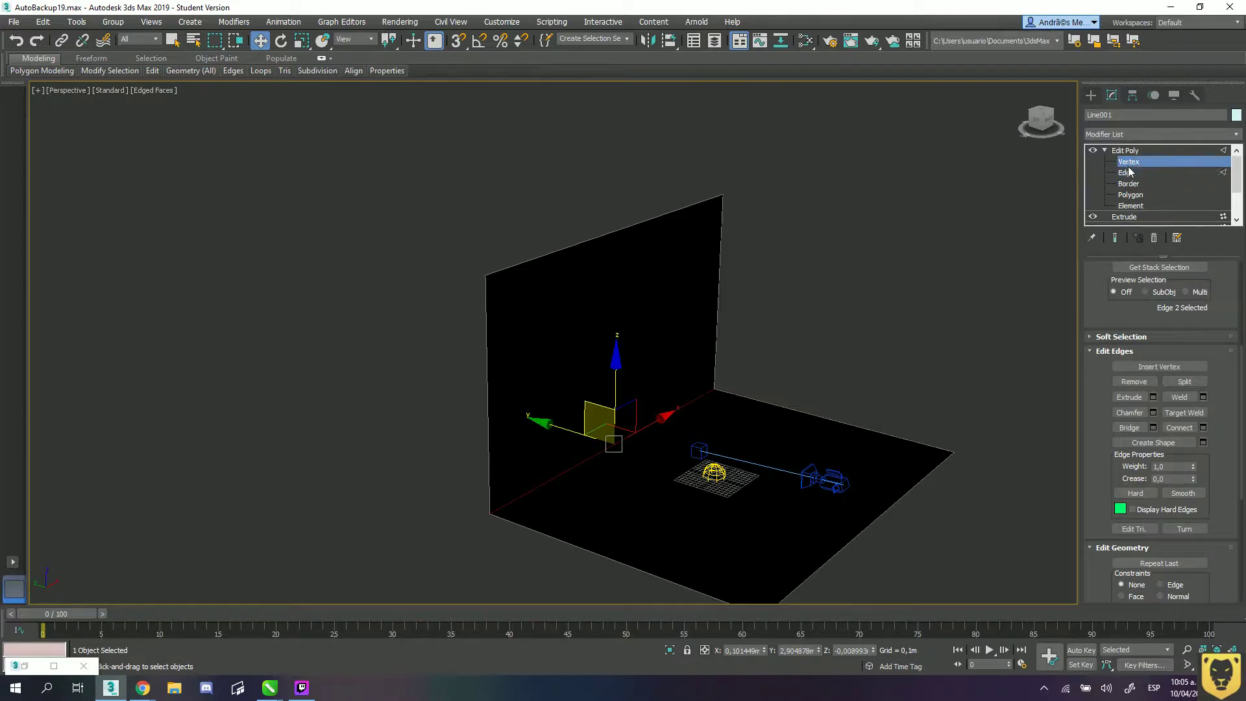
{"action": "left_click", "coordinate": [1128, 172]}
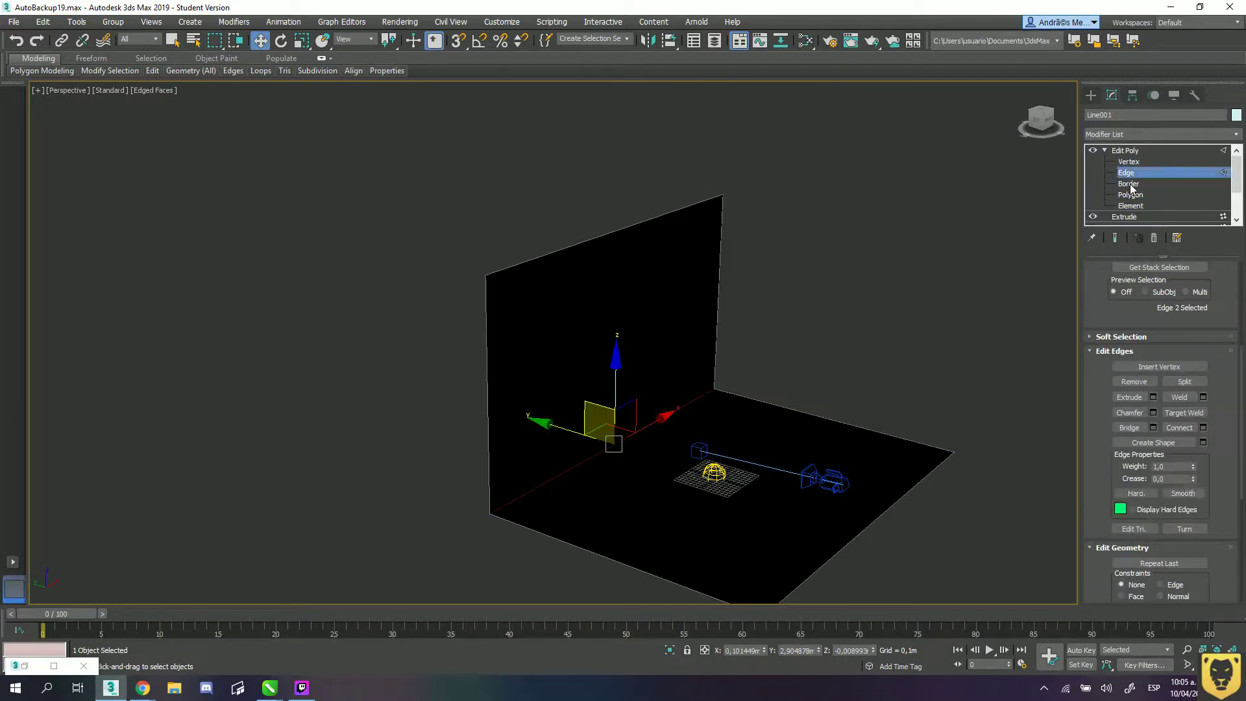
{"action": "left_click", "coordinate": [1129, 185]}
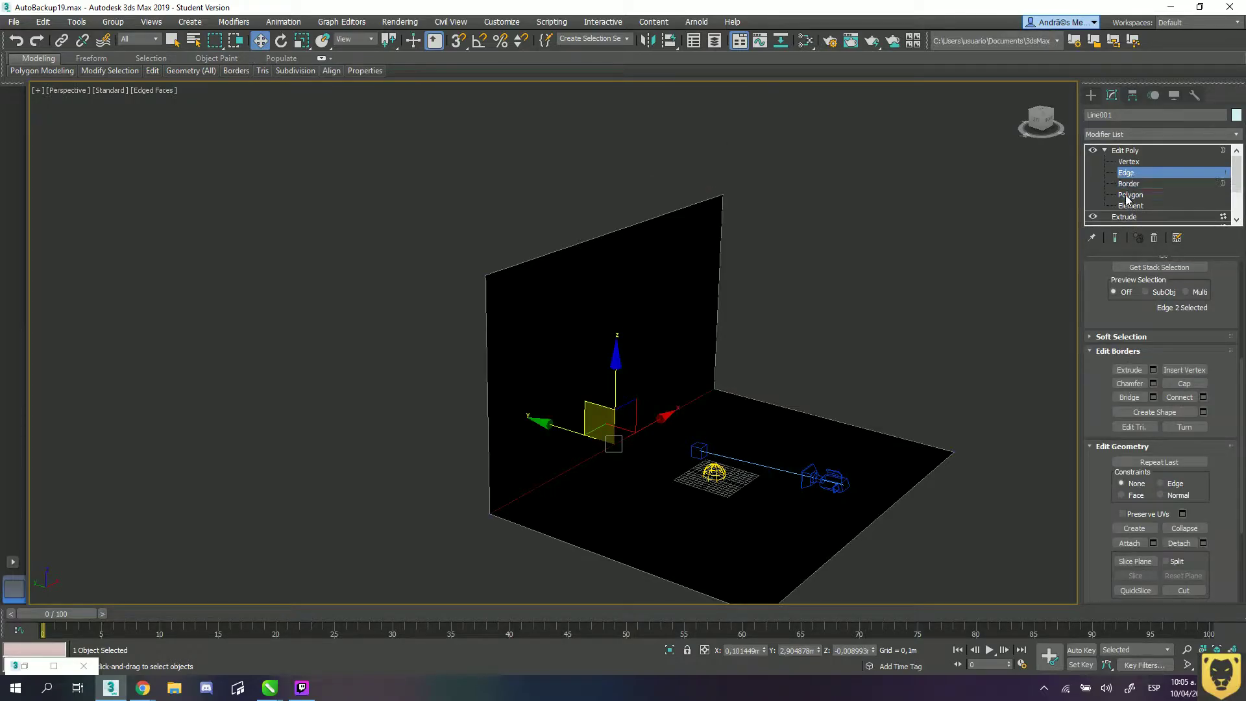
{"action": "left_click", "coordinate": [1129, 173]}
{"action": "left_click_drag", "start_coordinate": [1103, 550], "coordinate": [1134, 307]}
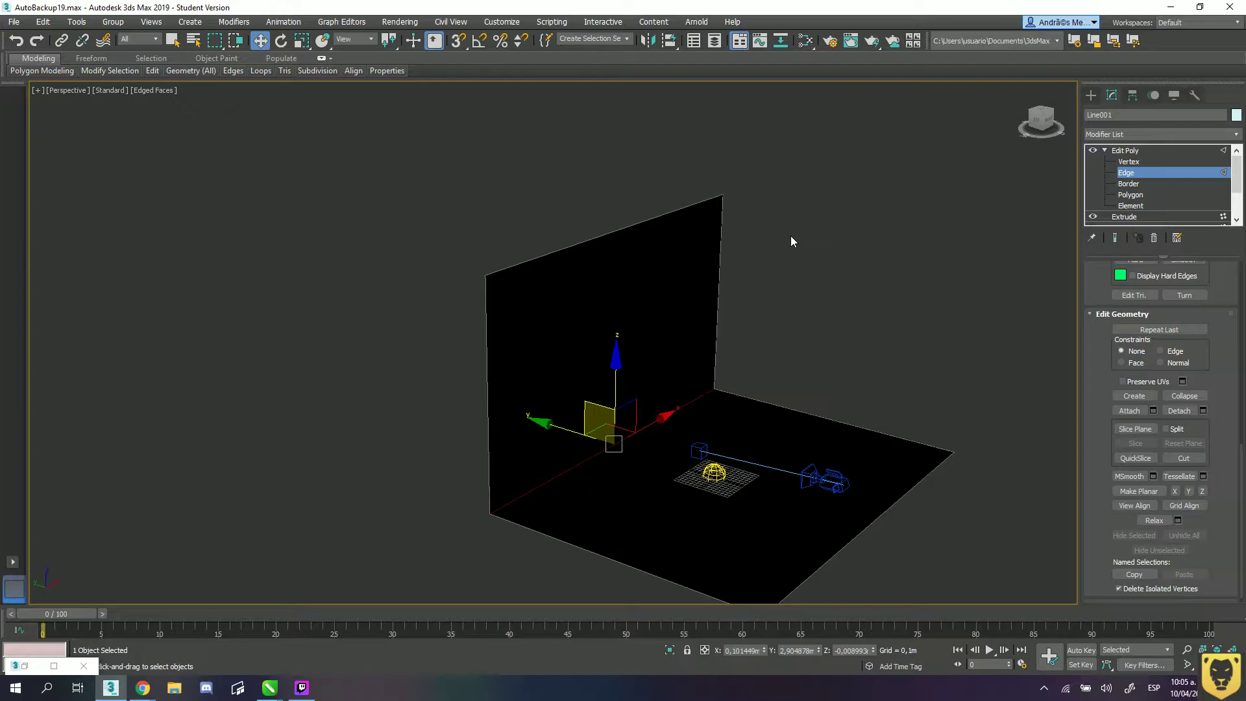
{"action": "left_click", "coordinate": [1128, 161]}
{"action": "left_click", "coordinate": [1127, 173]}
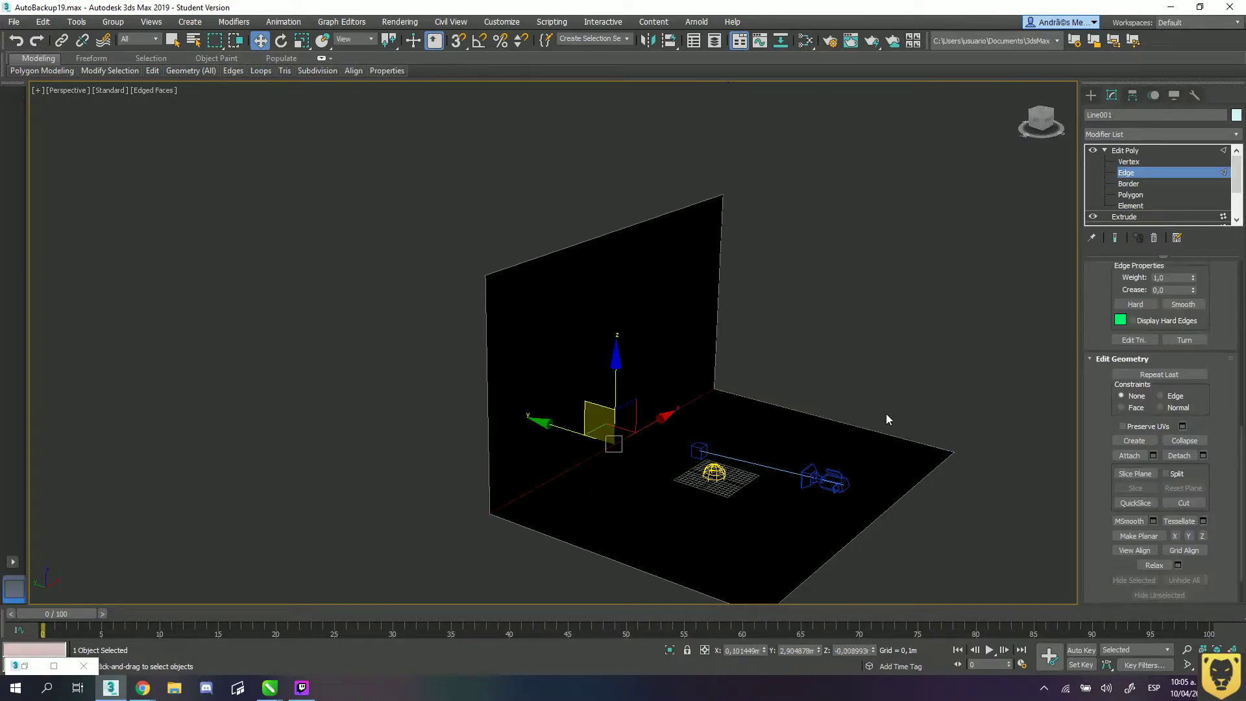
- Open the Chamfer settings for the selected wall-floor edge and place them in the empty area beside the backdrop
{"action": "scroll", "coordinate": [564, 471], "scroll_direction": "up", "scroll_amount": 3}
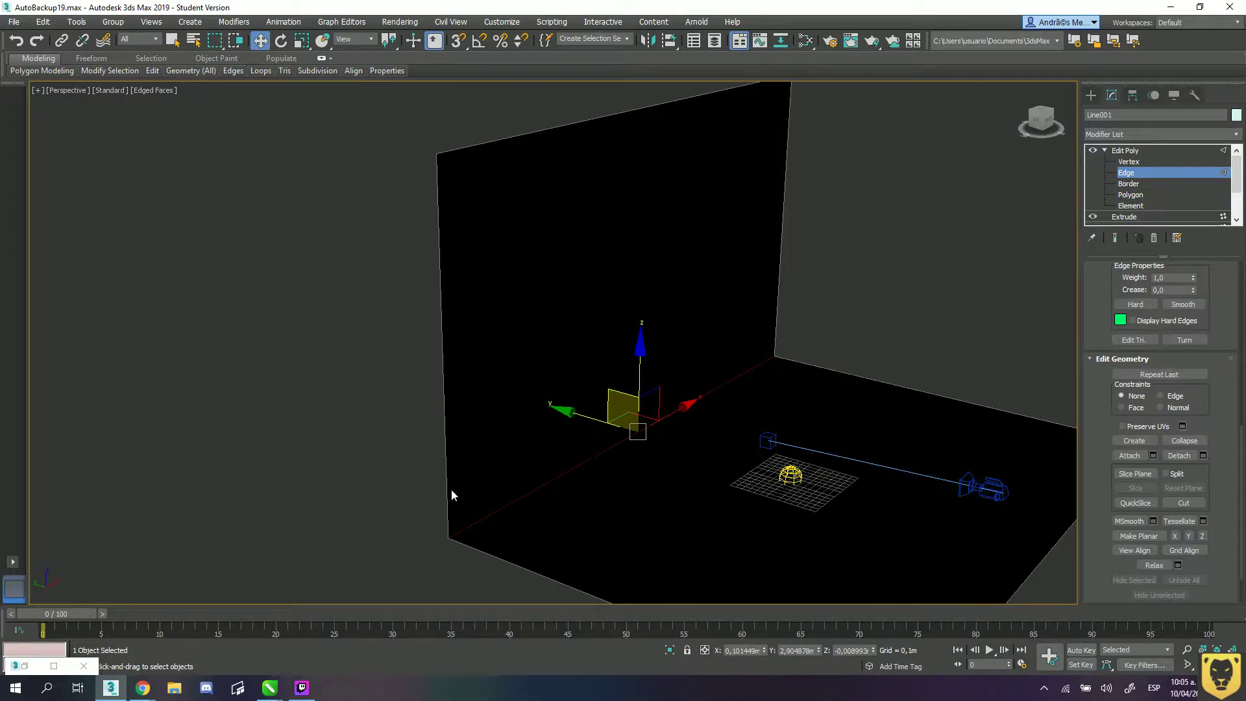
{"action": "left_click", "coordinate": [485, 503]}
{"action": "left_click", "coordinate": [509, 504]}
{"action": "left_click_drag", "start_coordinate": [1242, 447], "coordinate": [1242, 461]}
{"action": "scroll", "coordinate": [1168, 403], "scroll_direction": "up", "scroll_amount": 5}
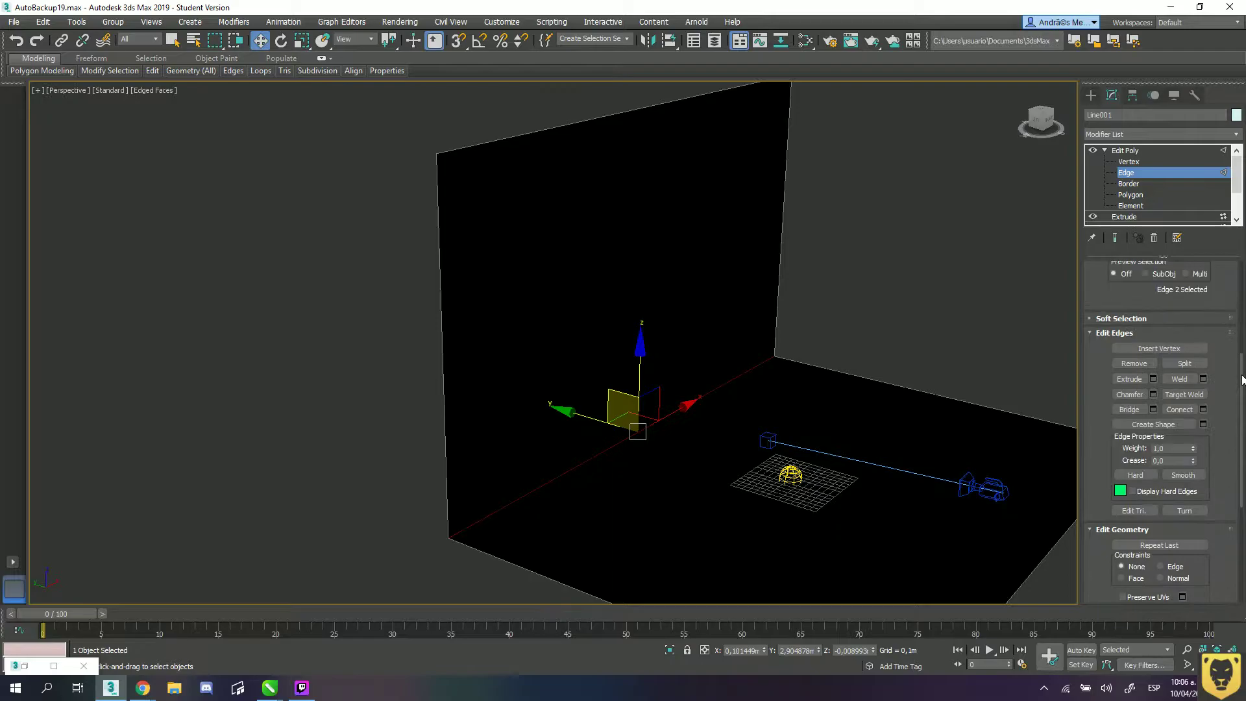
{"action": "left_click", "coordinate": [1153, 402]}
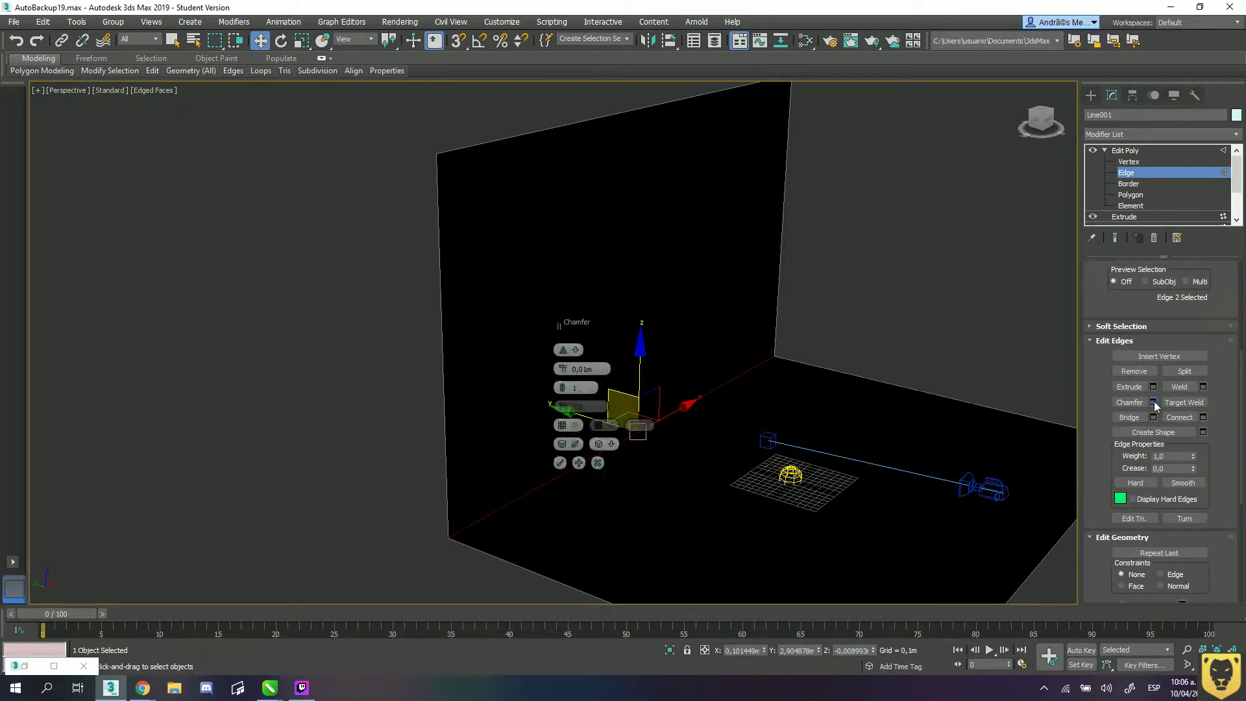
{"action": "left_click_drag", "start_coordinate": [571, 326], "coordinate": [205, 273]}
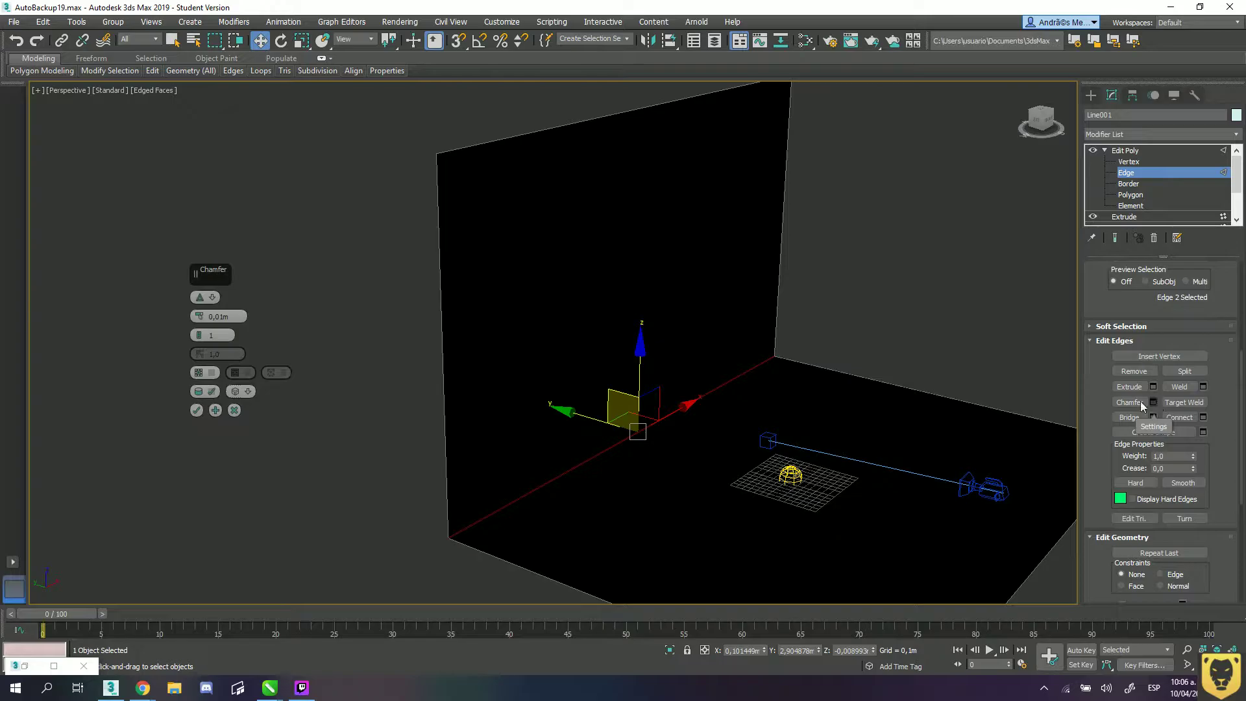
{"action": "mouse_move", "coordinate": [213, 276]}
{"action": "left_mouse_down"}
{"action": "mouse_move", "coordinate": [199, 257]}
{"action": "mouse_move", "coordinate": [212, 255]}
{"action": "left_mouse_up"}
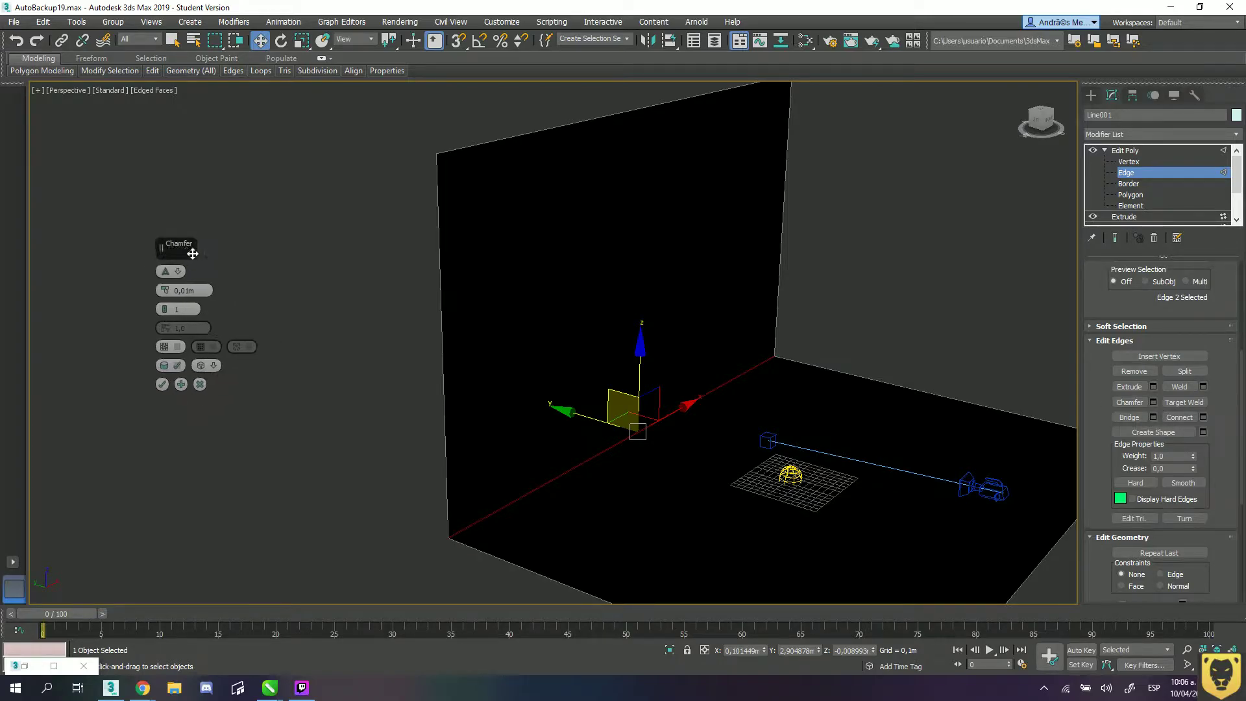
- Try the Quad Chamfer type on the wall-floor edge and return to Standard Chamfer
{"action": "left_click", "coordinate": [179, 274]}
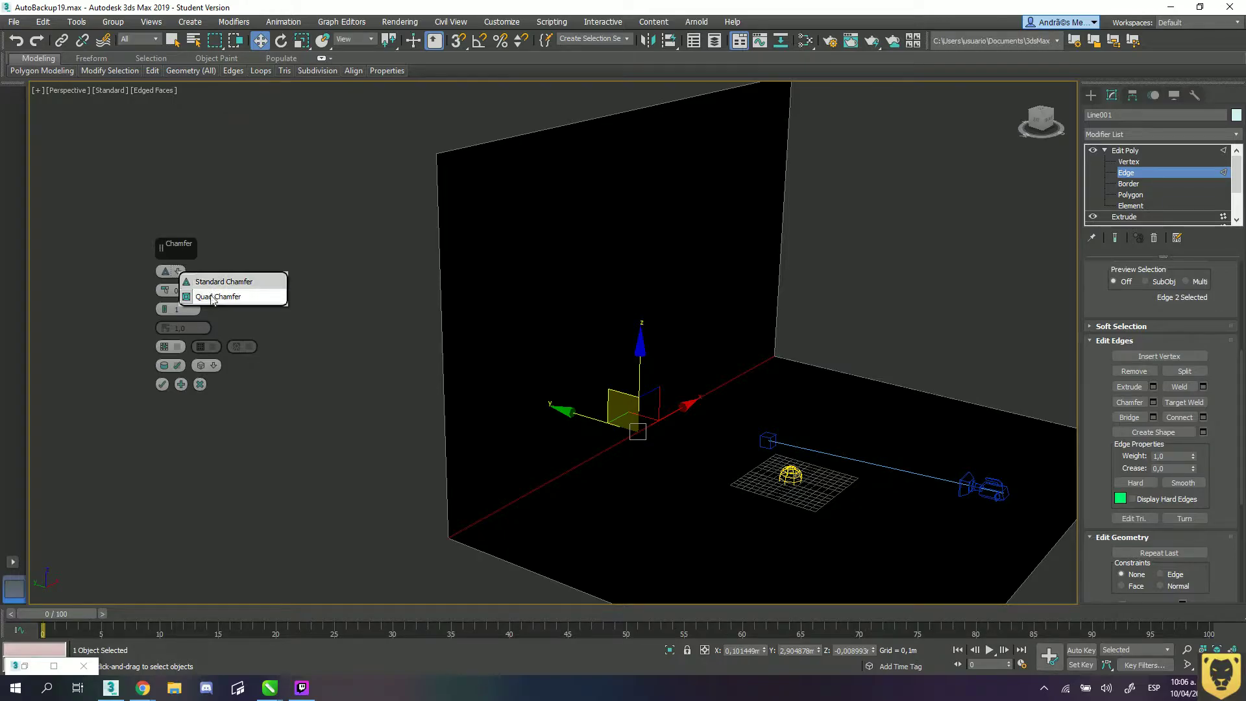
{"action": "left_click", "coordinate": [212, 296]}
{"action": "left_click", "coordinate": [179, 273]}
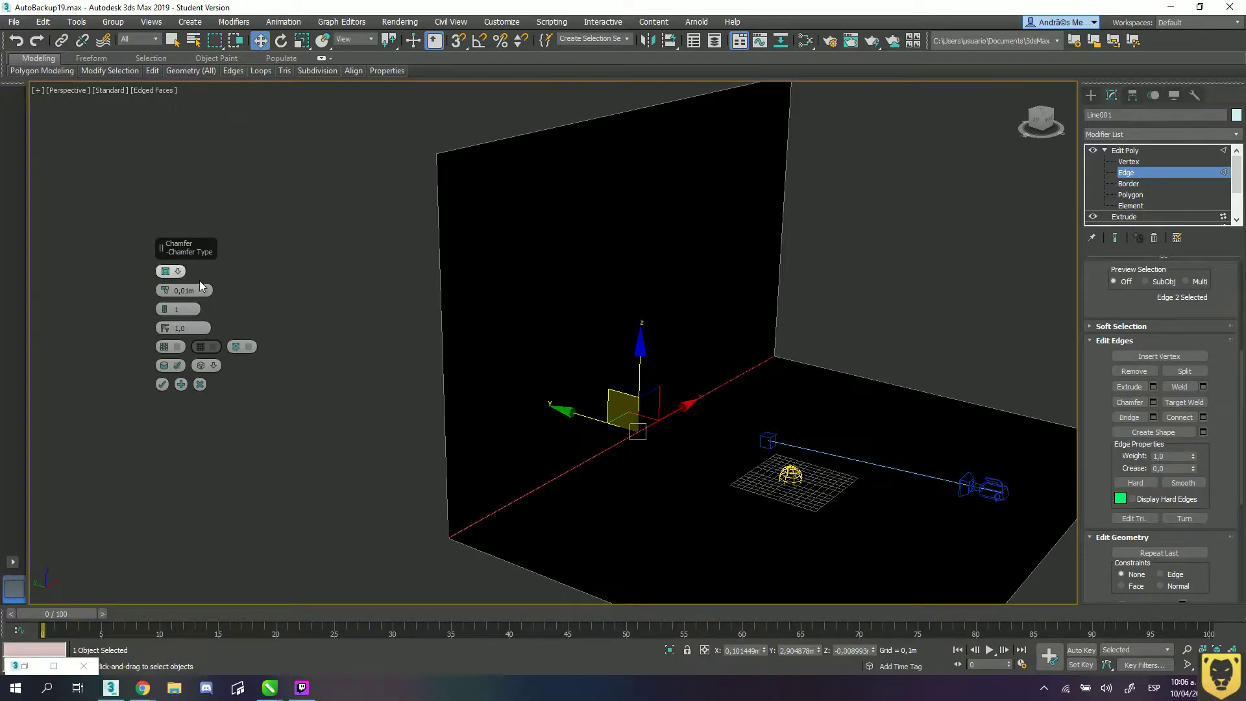
{"action": "left_click", "coordinate": [206, 286]}
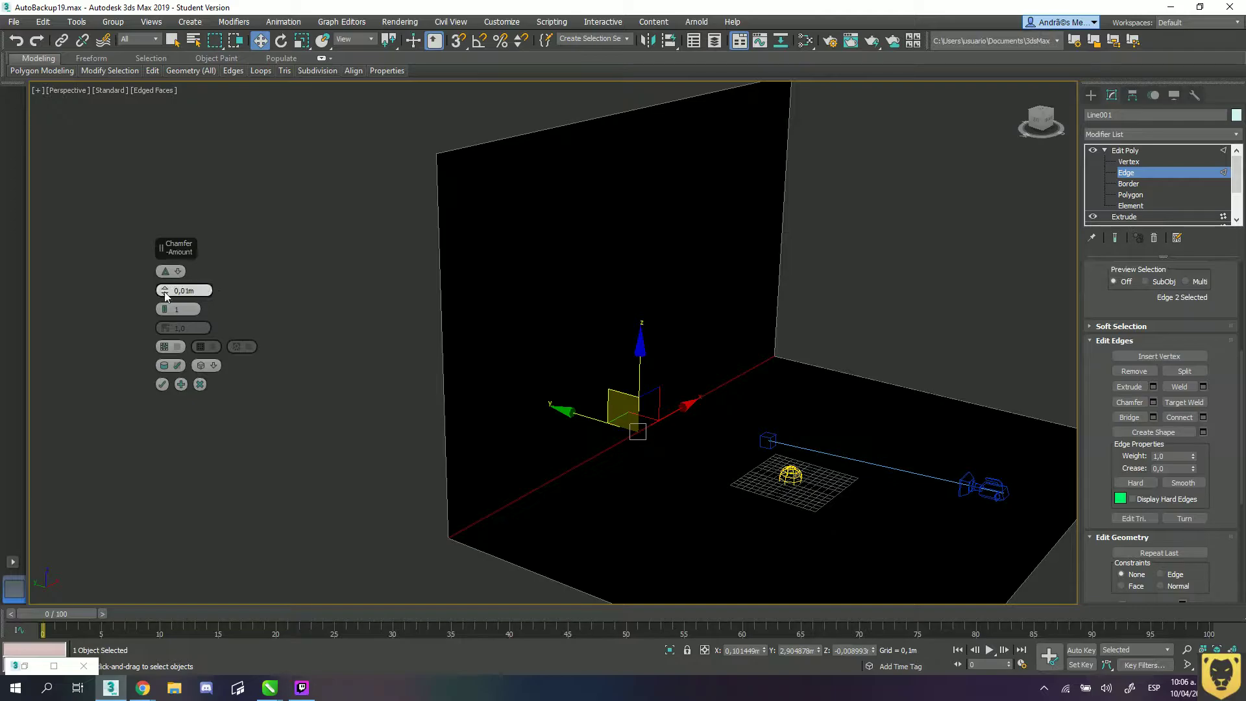
- Chamfer the wall-floor edge by about 0.917 m with 25 segments and apply it
{"action": "left_click_drag", "start_coordinate": [164, 291], "coordinate": [430, 423]}
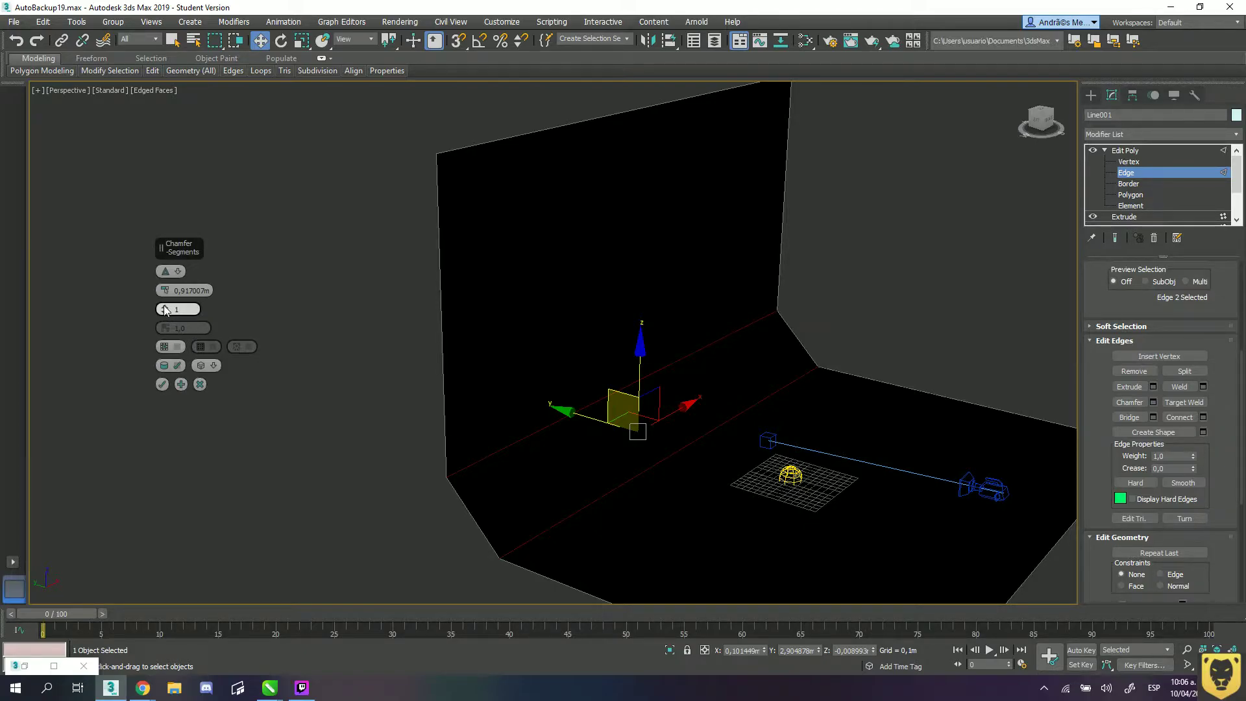
{"action": "left_click_drag", "start_coordinate": [164, 313], "coordinate": [164, 305]}
{"action": "left_click_drag", "start_coordinate": [522, 492], "coordinate": [560, 466]}
{"action": "scroll", "coordinate": [559, 462], "scroll_direction": "up", "scroll_amount": 5}
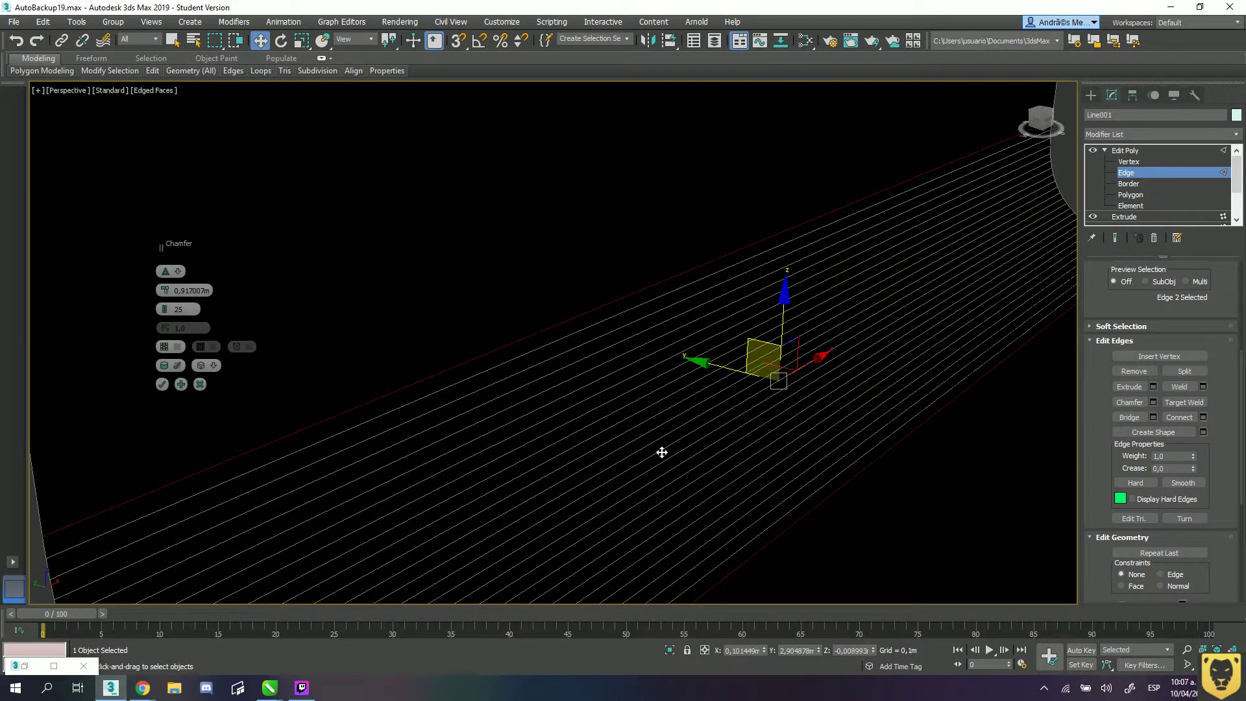
{"action": "middle_click_drag", "start_coordinate": [743, 369], "coordinate": [523, 376]}
{"action": "scroll", "coordinate": [856, 188], "scroll_direction": "up", "scroll_amount": 5}
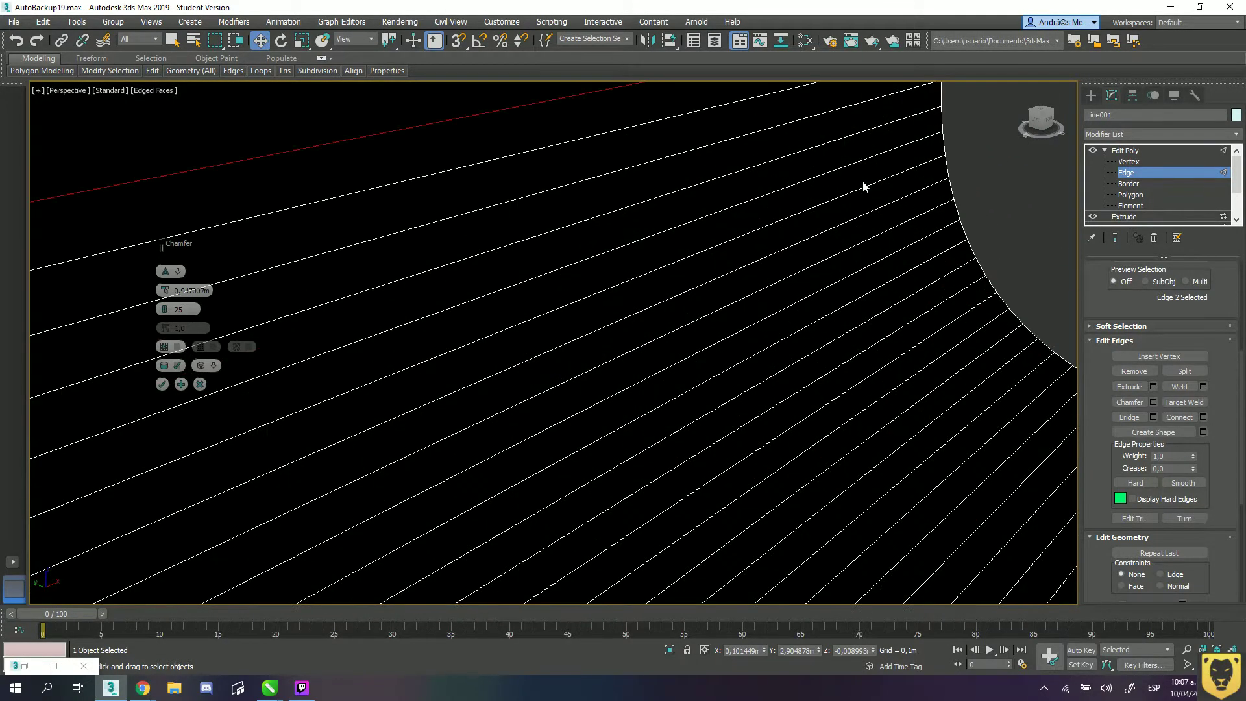
{"action": "middle_click_drag", "start_coordinate": [888, 214], "coordinate": [615, 236]}
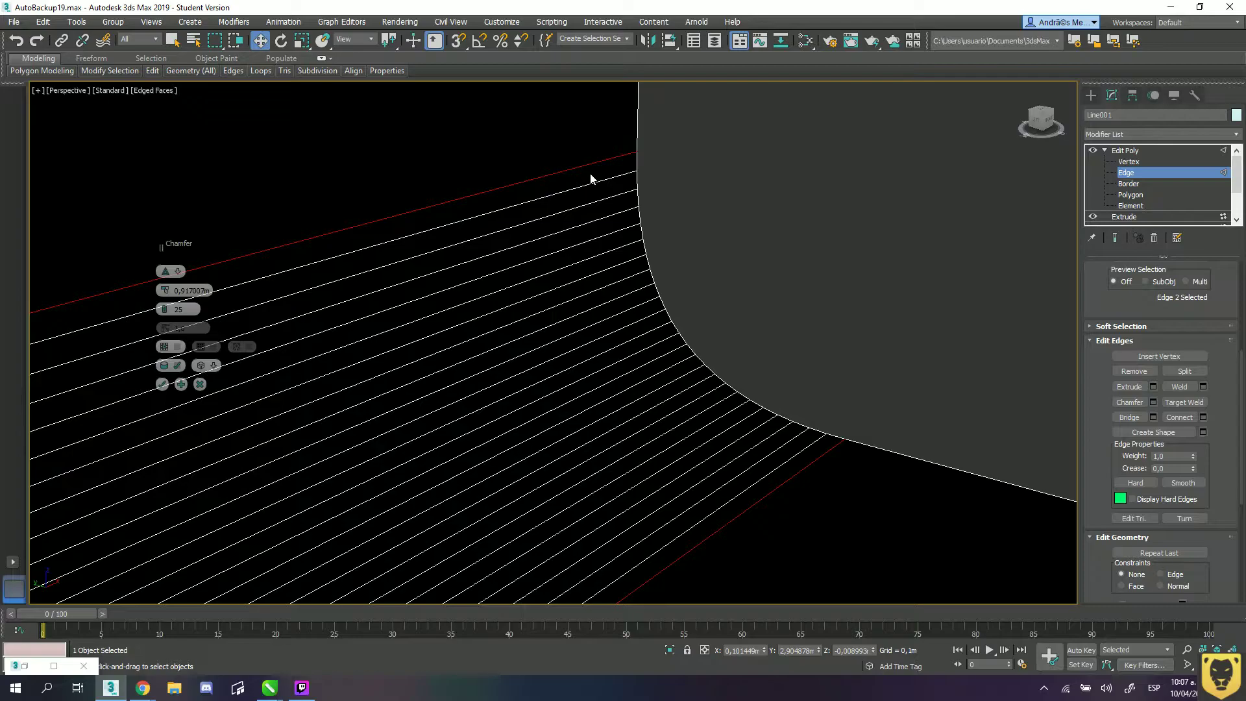
{"action": "left_click", "coordinate": [163, 384]}
{"action": "scroll", "coordinate": [478, 297], "scroll_direction": "down", "scroll_amount": 5}
{"action": "middle_click_drag", "start_coordinate": [427, 407], "coordinate": [492, 383]}
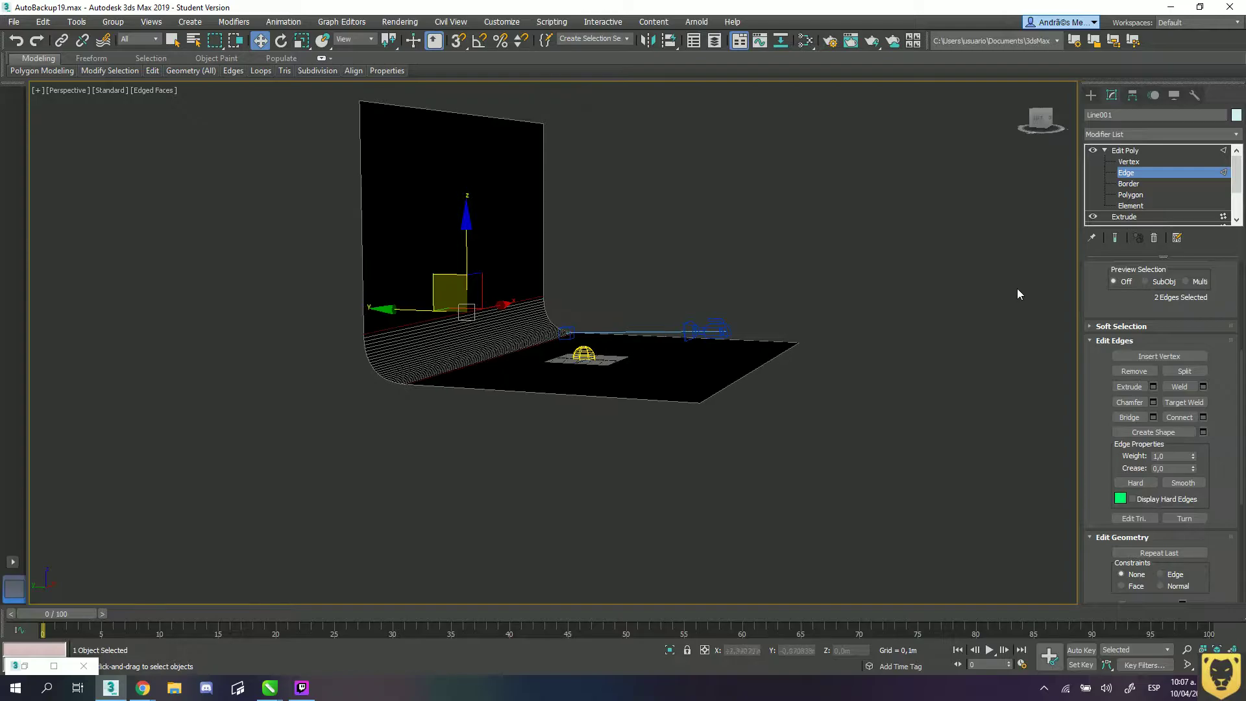
- Return to the whole-object Edit Poly level and inspect the rounded transition between wall and floor
{"action": "left_click", "coordinate": [1126, 172]}
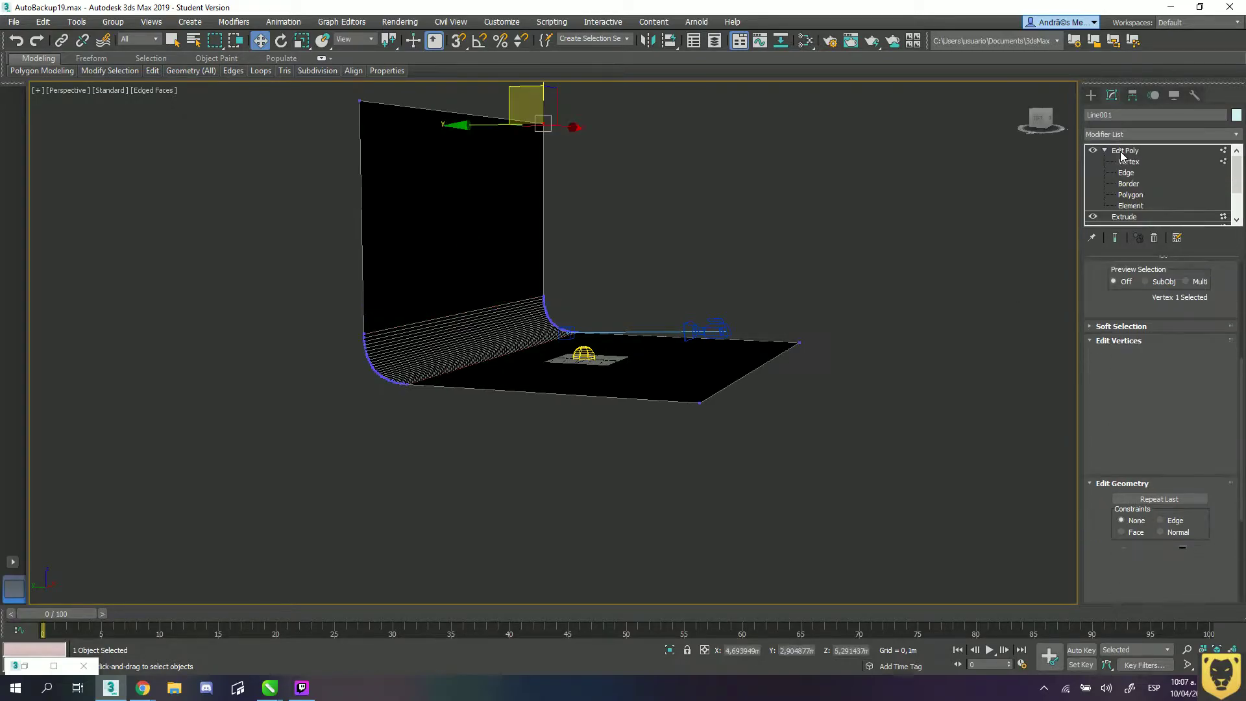
{"action": "scroll", "coordinate": [450, 398], "scroll_direction": "up", "scroll_amount": 5}
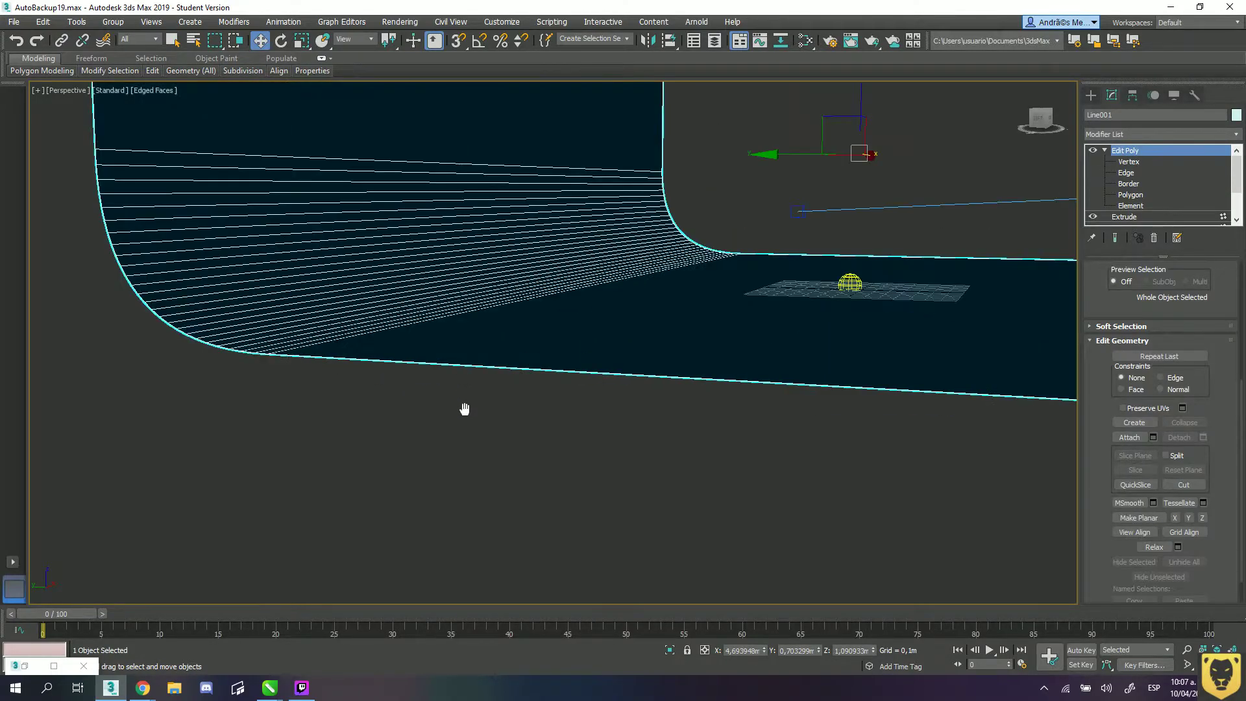
{"action": "scroll", "coordinate": [468, 432], "scroll_direction": "down", "scroll_amount": 5}
{"action": "scroll", "coordinate": [509, 423], "scroll_direction": "up", "scroll_amount": 3}
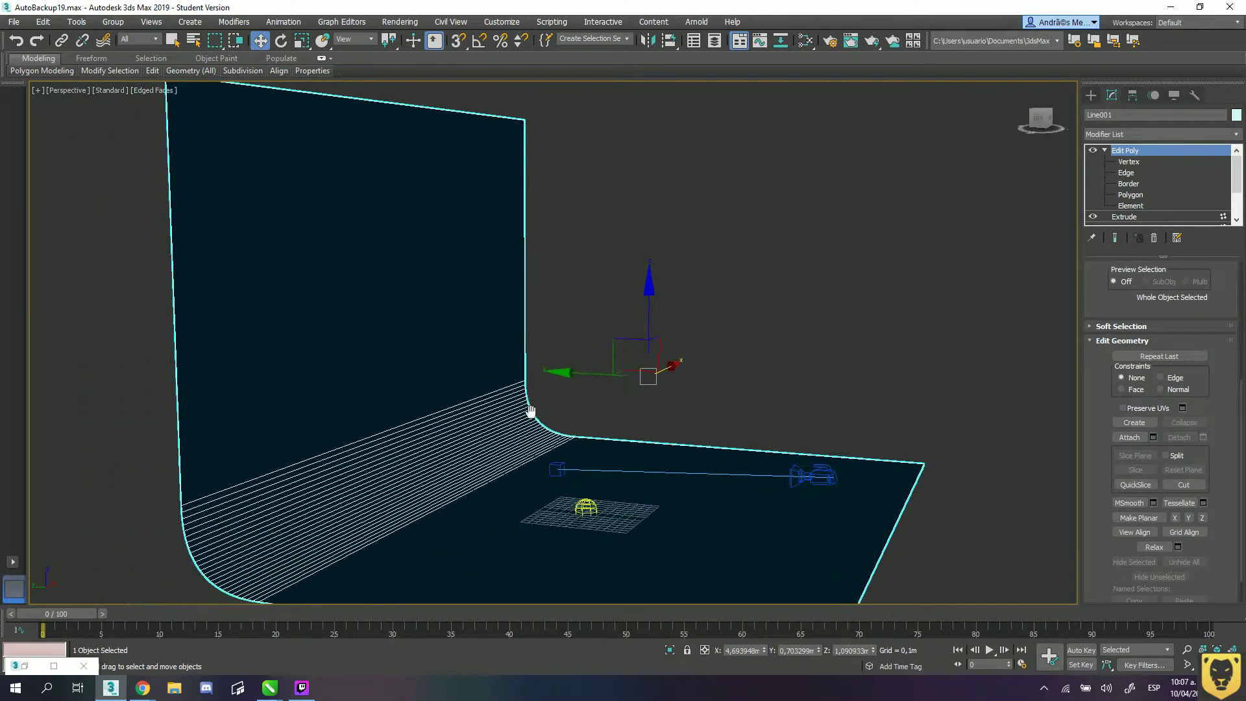
{"action": "scroll", "coordinate": [519, 408], "scroll_direction": "down", "scroll_amount": 3}
{"action": "middle_click_drag", "start_coordinate": [508, 412], "coordinate": [445, 431], "text": "alt"}
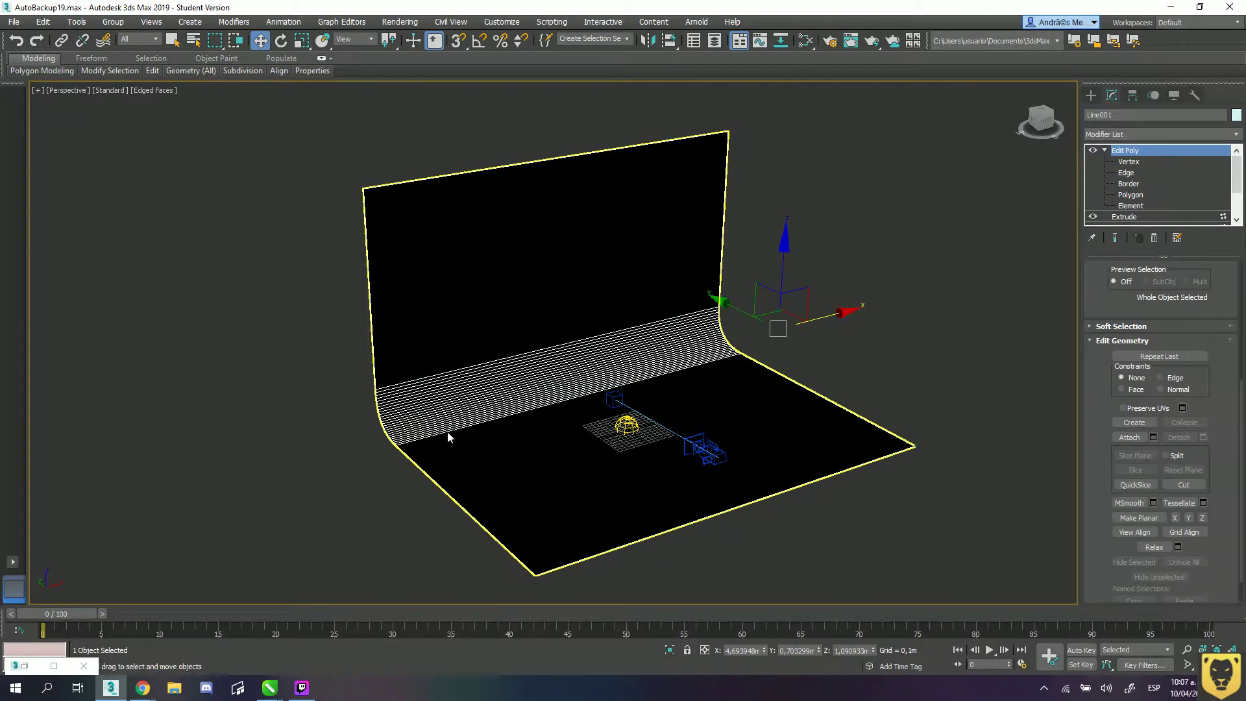
{"action": "mouse_move", "coordinate": [489, 542]}
{"action": "middle_mouse_down", "text": "alt"}
{"action": "mouse_move", "coordinate": [599, 430]}
{"action": "mouse_move", "coordinate": [542, 523]}
{"action": "mouse_move", "coordinate": [518, 534]}
{"action": "middle_mouse_up", "text": "alt"}
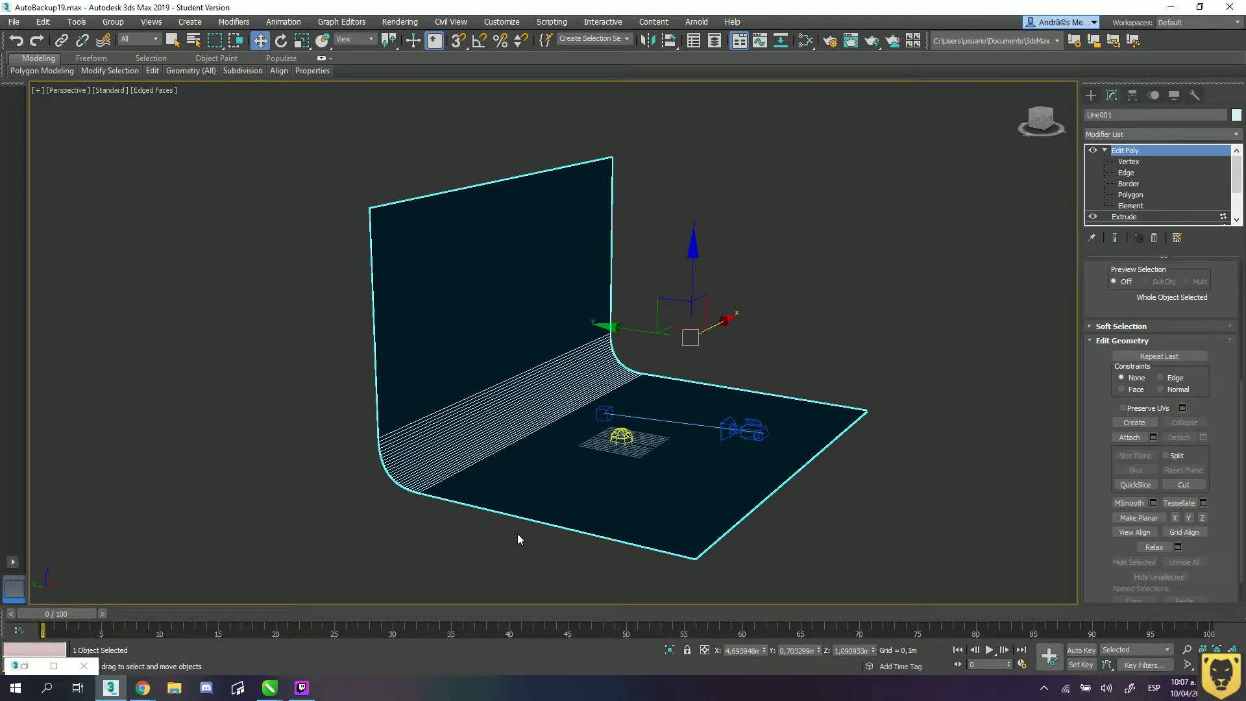
- Select all of the backdrop's polygons at Polygon level and flip their normals
{"action": "left_click", "coordinate": [1129, 195]}
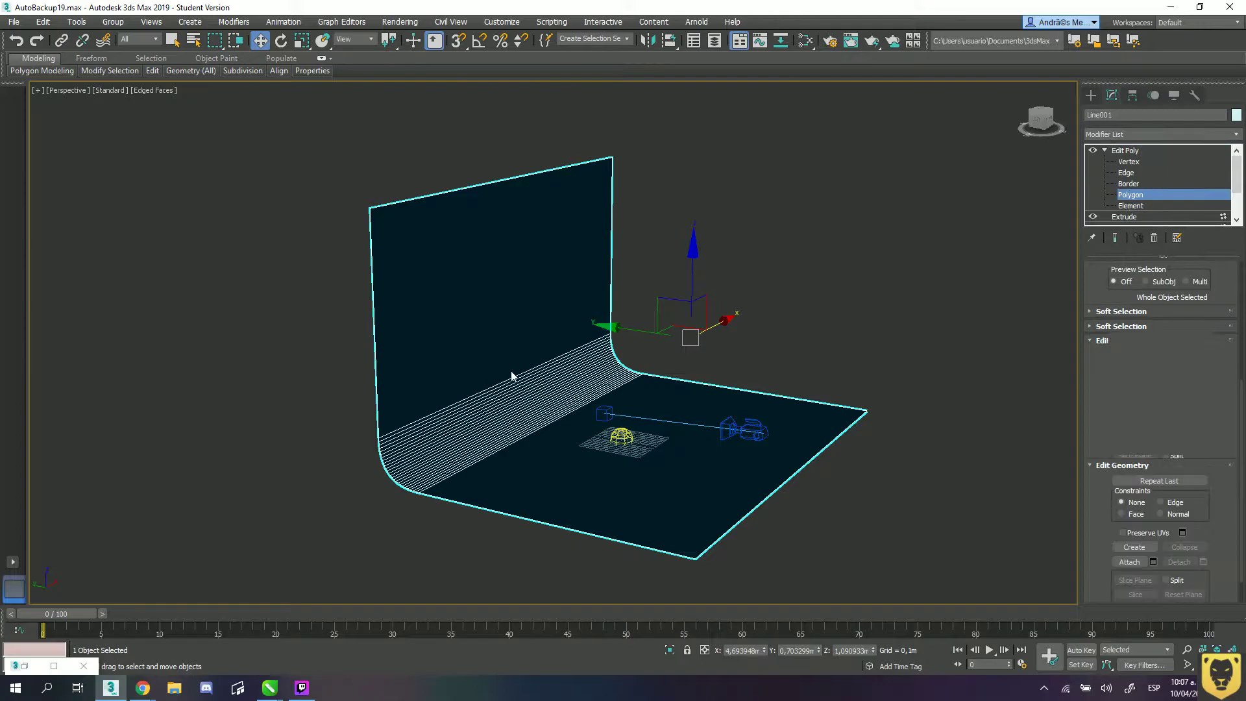
{"action": "key", "text": "ctrl+a"}
{"action": "middle_click_drag", "start_coordinate": [812, 540], "coordinate": [679, 590], "text": "alt"}
{"action": "middle_click_drag", "start_coordinate": [564, 276], "coordinate": [692, 334], "text": "alt"}
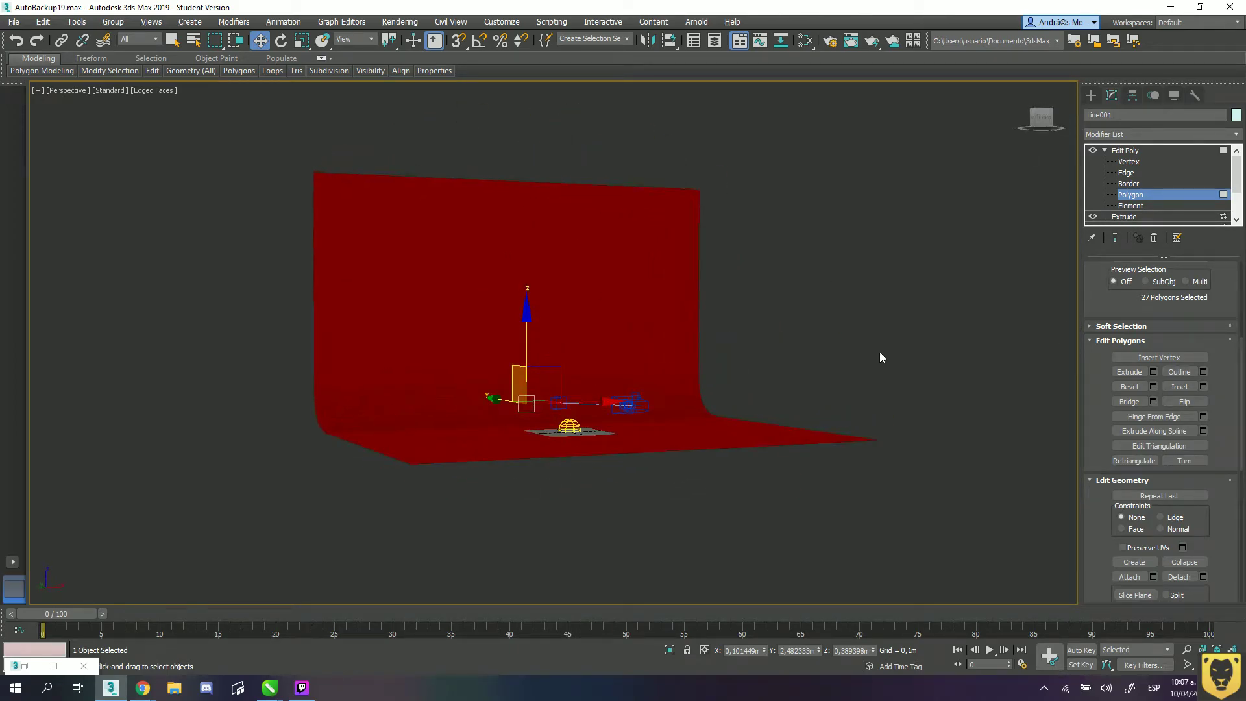
{"action": "left_click", "coordinate": [1192, 400]}
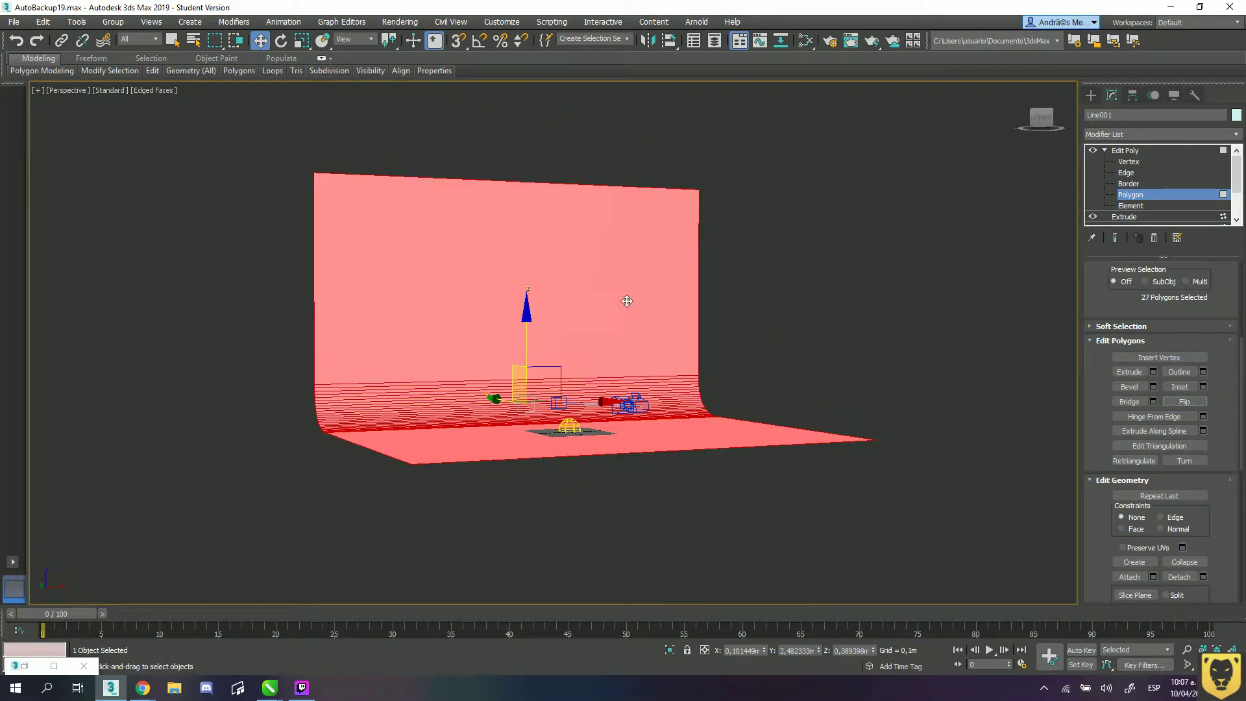
- Flip the wall polygon's normal on its own, flip it back, and clear the selection
{"action": "left_click", "coordinate": [788, 316]}
{"action": "middle_click_drag", "start_coordinate": [548, 345], "coordinate": [506, 296], "text": "alt"}
{"action": "left_click", "coordinate": [506, 295]}
{"action": "left_click", "coordinate": [1185, 401]}
{"action": "middle_click_drag", "start_coordinate": [746, 377], "coordinate": [642, 287], "text": "alt"}
{"action": "left_click", "coordinate": [826, 271]}
{"action": "left_click", "coordinate": [559, 184]}
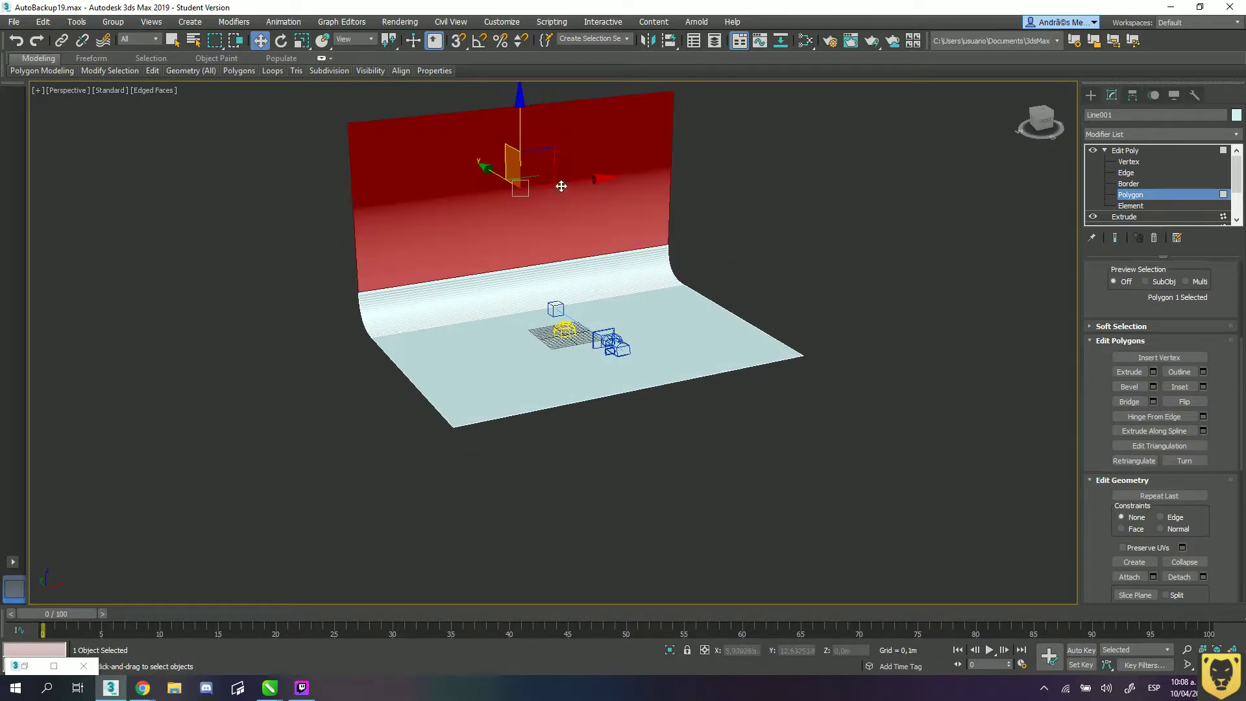
{"action": "left_click", "coordinate": [1184, 401]}
{"action": "left_click", "coordinate": [887, 300]}
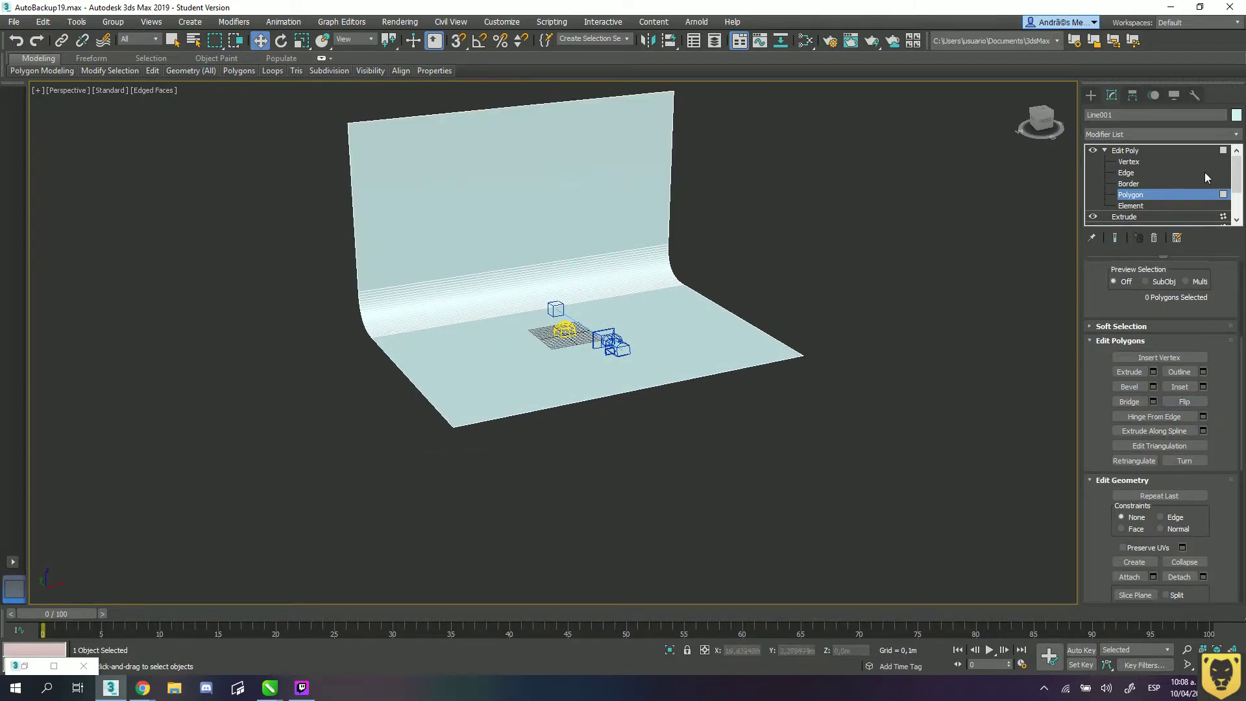
- Leave Polygon level, collapse the Edit Poly sub-levels, and add a Shell modifier to the backdrop
{"action": "left_click", "coordinate": [1105, 151]}
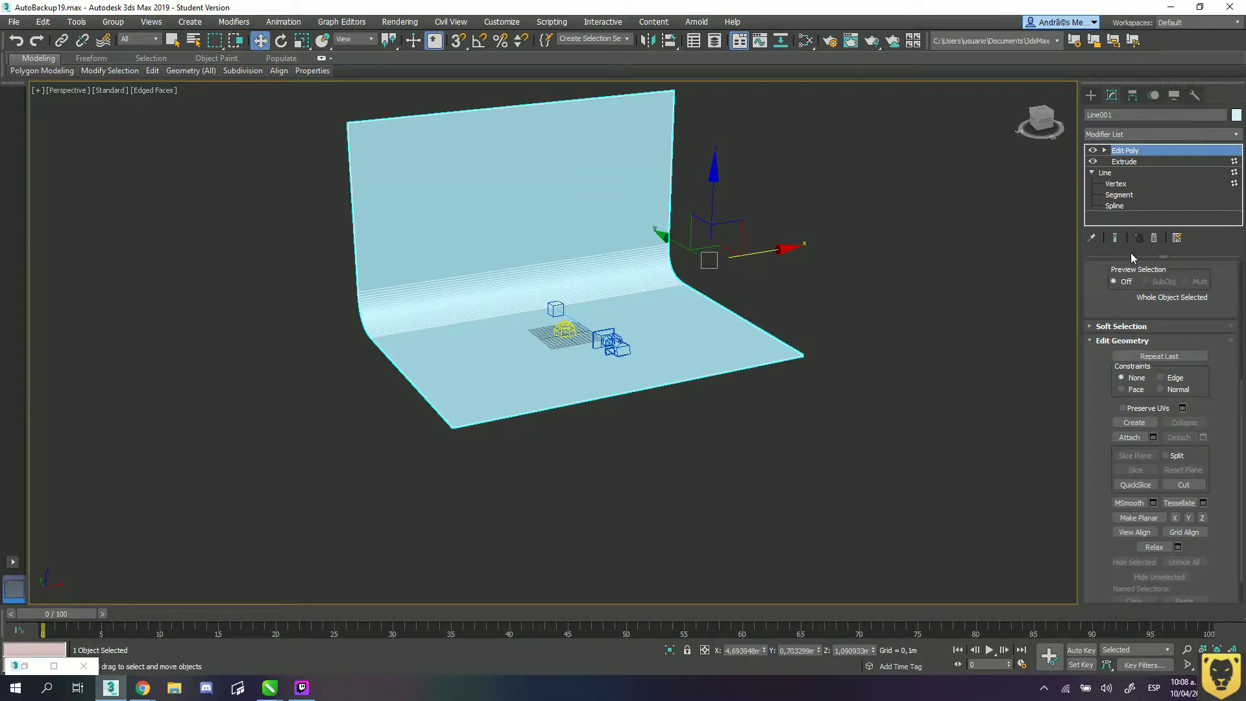
{"action": "key", "text": "z"}
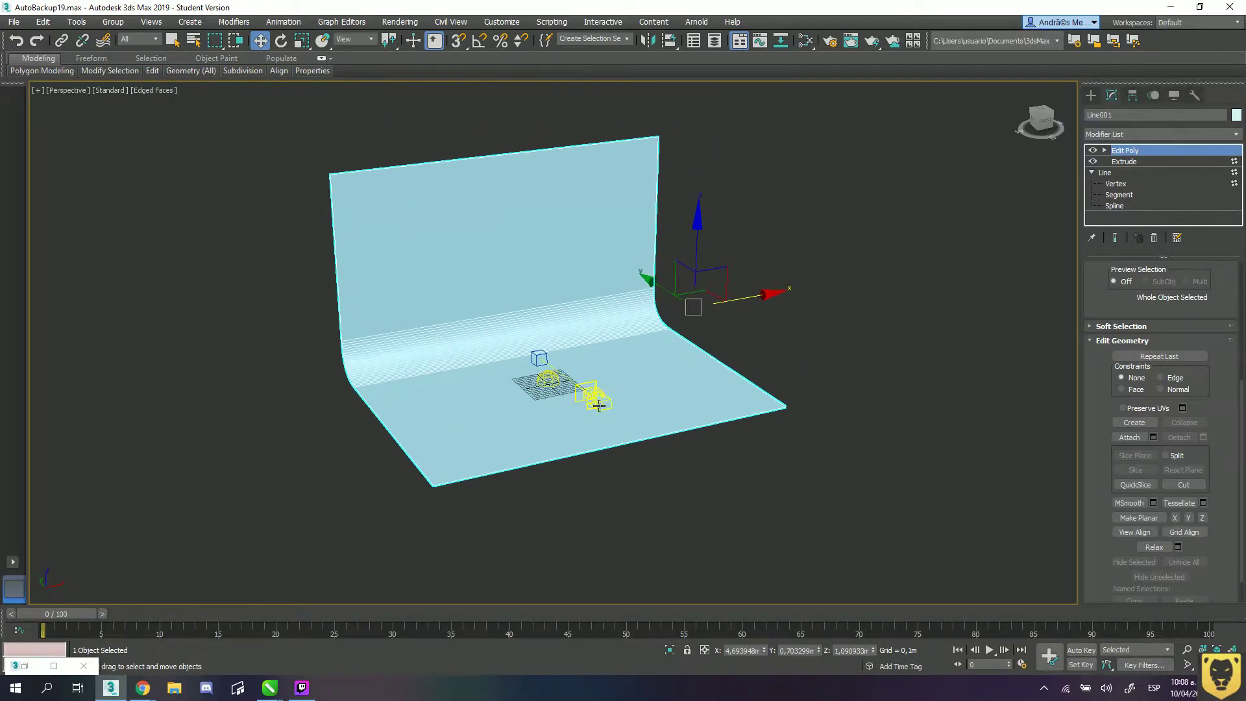
{"action": "scroll", "coordinate": [599, 406], "scroll_direction": "up", "scroll_amount": 2}
{"action": "left_click", "coordinate": [1236, 134]}
{"action": "scroll", "coordinate": [1157, 403], "scroll_direction": "down", "scroll_amount": 20}
{"action": "left_click", "coordinate": [1109, 224]}
{"action": "middle_click_drag", "start_coordinate": [285, 406], "coordinate": [317, 422], "text": "alt"}
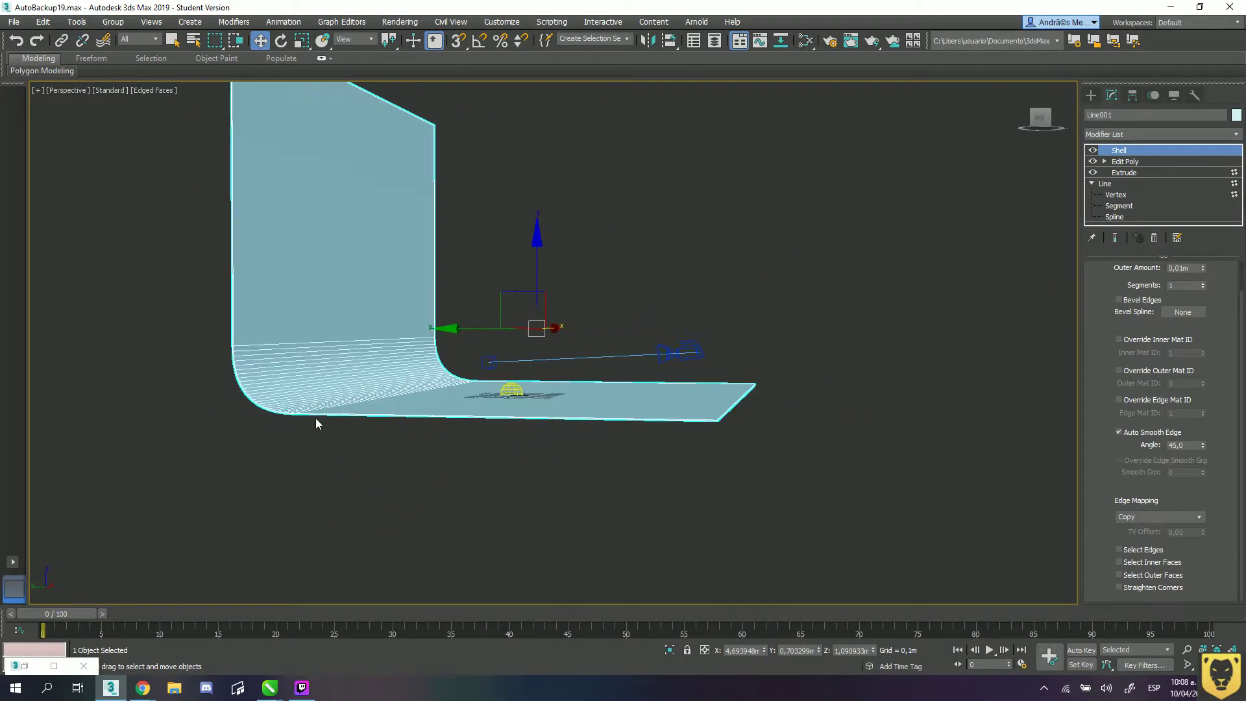
{"action": "scroll", "coordinate": [558, 389], "scroll_direction": "up", "scroll_amount": 5}
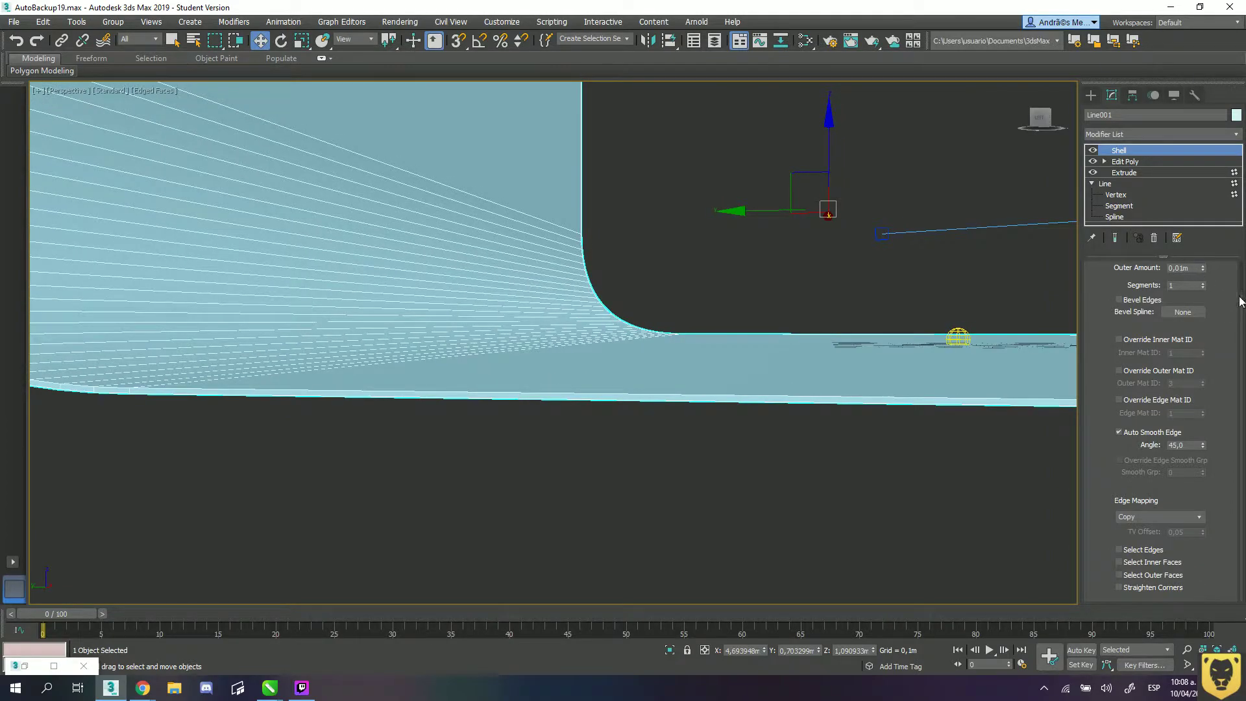
- Set the Shell modifier's outer amount to 0 and its inner amount to about 0.0283 m, checking the backdrop's thickness
{"action": "scroll", "coordinate": [1241, 301], "scroll_direction": "up", "scroll_amount": 2}
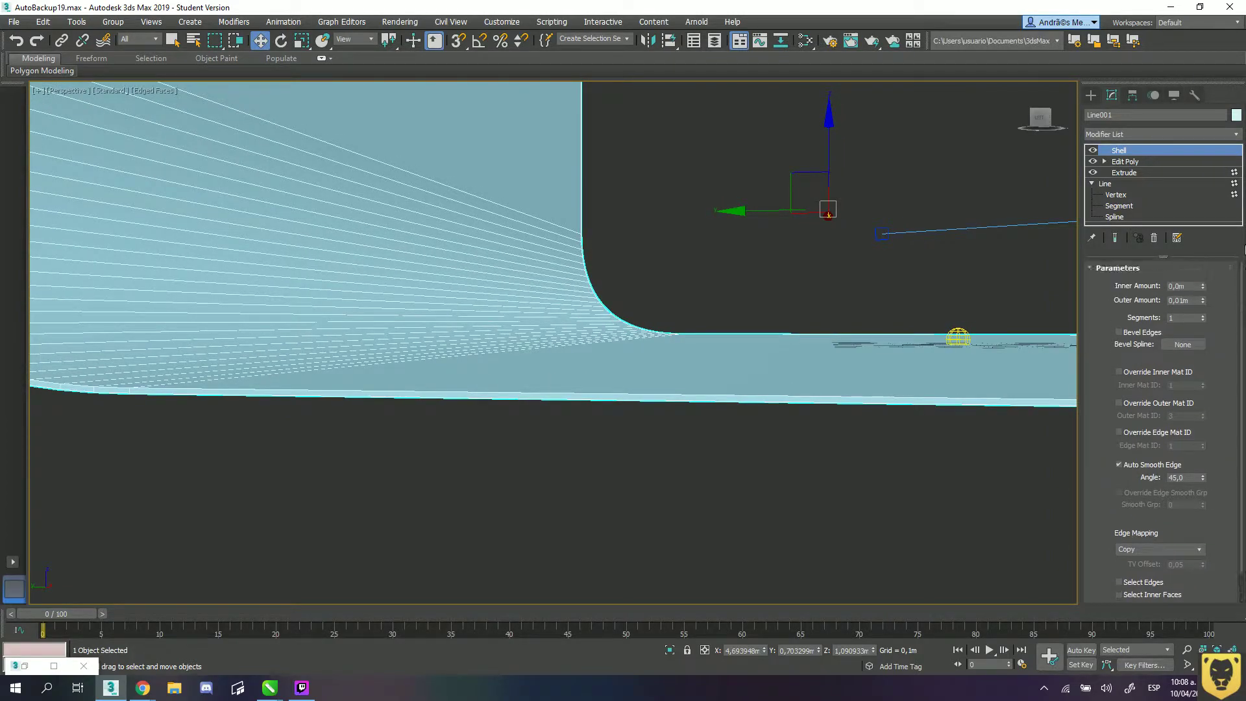
{"action": "right_click", "coordinate": [1204, 302]}
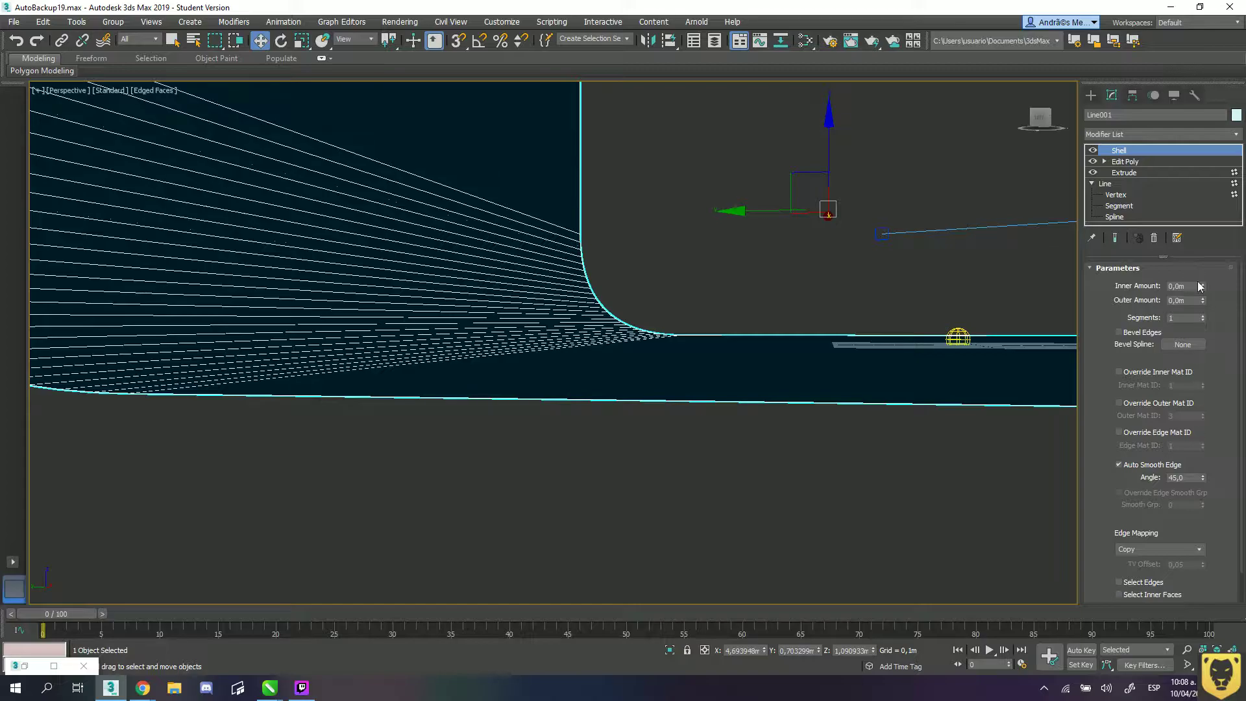
{"action": "mouse_move", "coordinate": [1203, 288]}
{"action": "left_mouse_down"}
{"action": "mouse_move", "coordinate": [1211, 84]}
{"action": "mouse_move", "coordinate": [1208, 104]}
{"action": "left_mouse_up"}
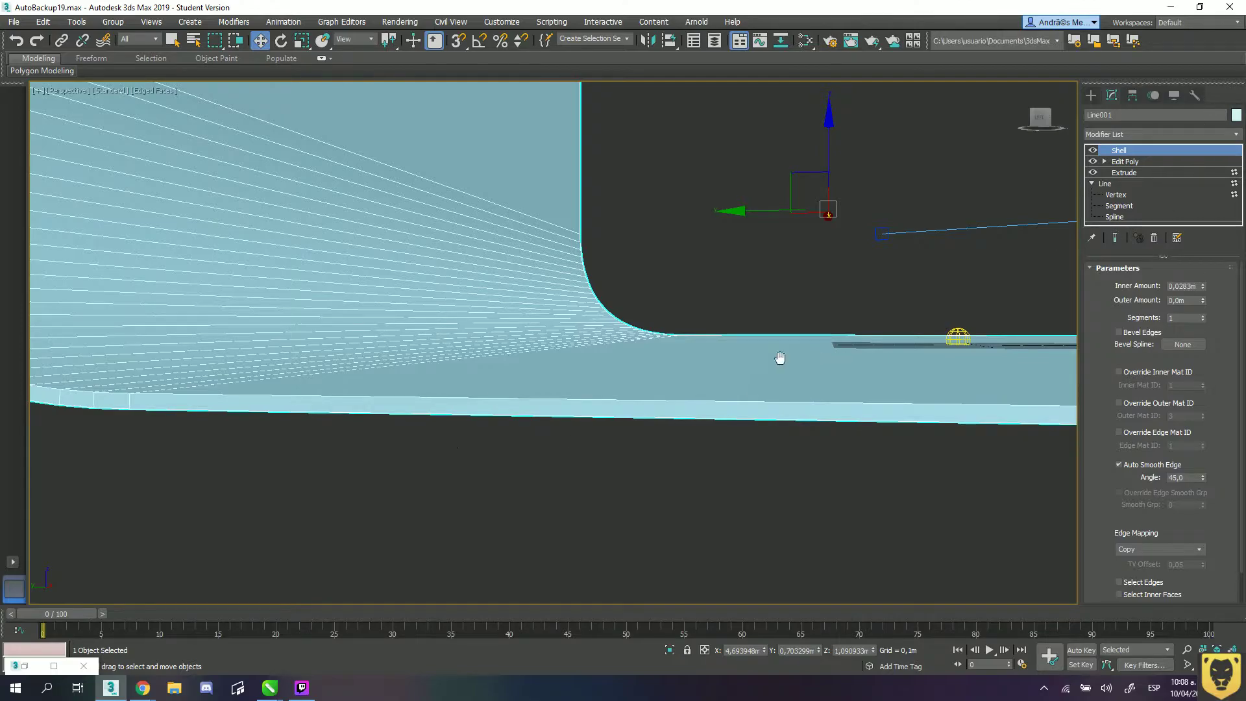
{"action": "middle_click_drag", "start_coordinate": [779, 359], "coordinate": [645, 359]}
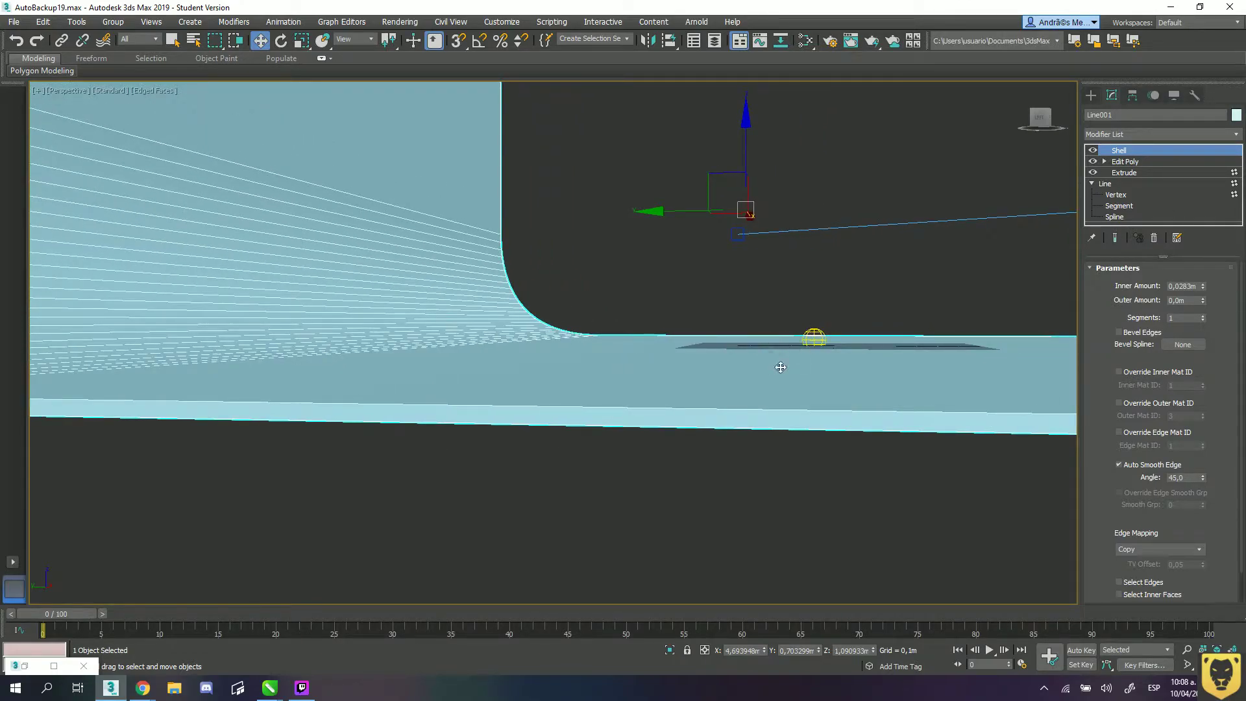
{"action": "middle_click_drag", "start_coordinate": [862, 343], "coordinate": [649, 384], "text": "alt"}
{"action": "scroll", "coordinate": [650, 384], "scroll_direction": "up", "scroll_amount": 5}
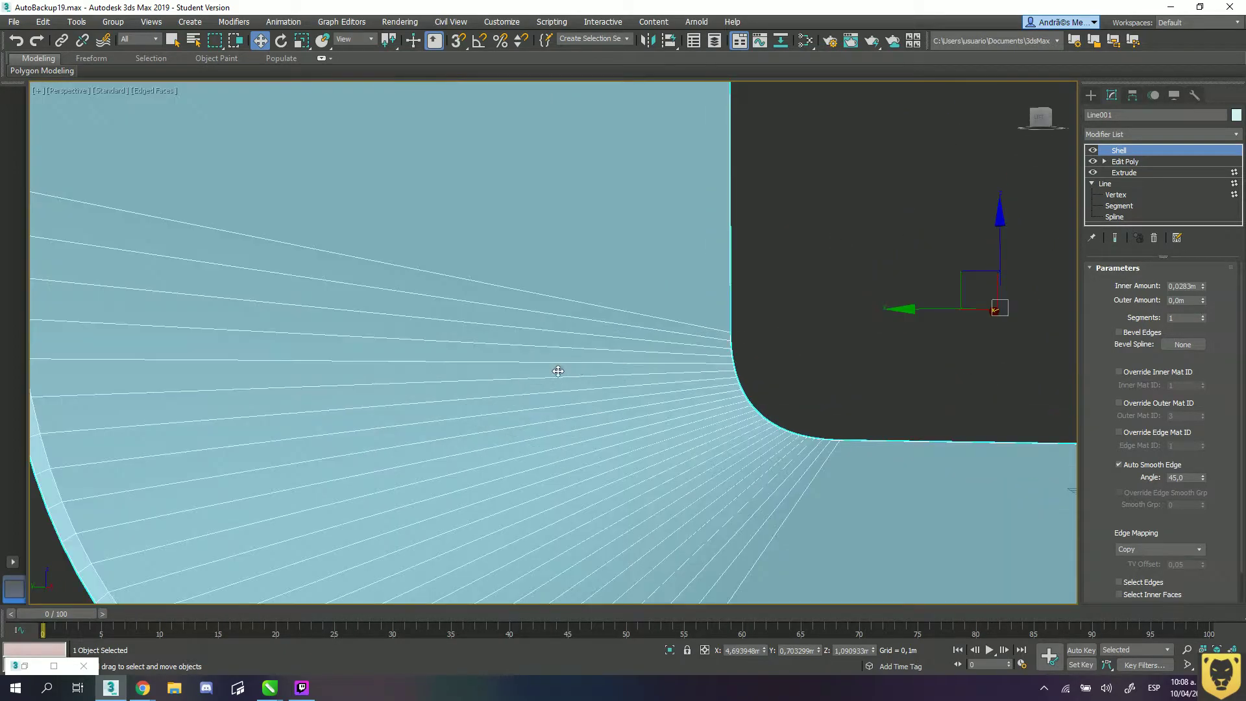
{"action": "mouse_move", "coordinate": [568, 369]}
{"action": "middle_mouse_down", "text": "alt"}
{"action": "mouse_move", "coordinate": [518, 362]}
{"action": "mouse_move", "coordinate": [575, 367]}
{"action": "mouse_move", "coordinate": [549, 375]}
{"action": "middle_mouse_up", "text": "alt"}
{"action": "scroll", "coordinate": [549, 375], "scroll_direction": "down", "scroll_amount": 8}
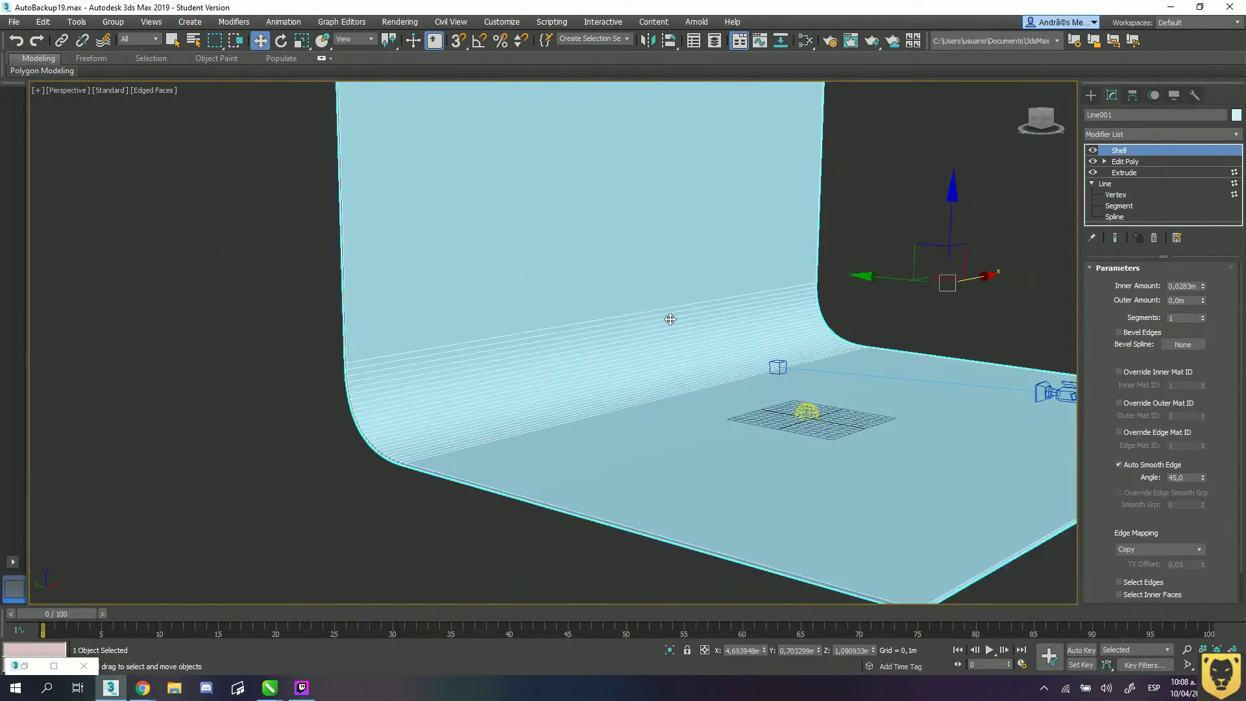
- Convert the backdrop with its whole modifier stack to an Editable Poly
{"action": "scroll", "coordinate": [610, 347], "scroll_direction": "up", "scroll_amount": 4}
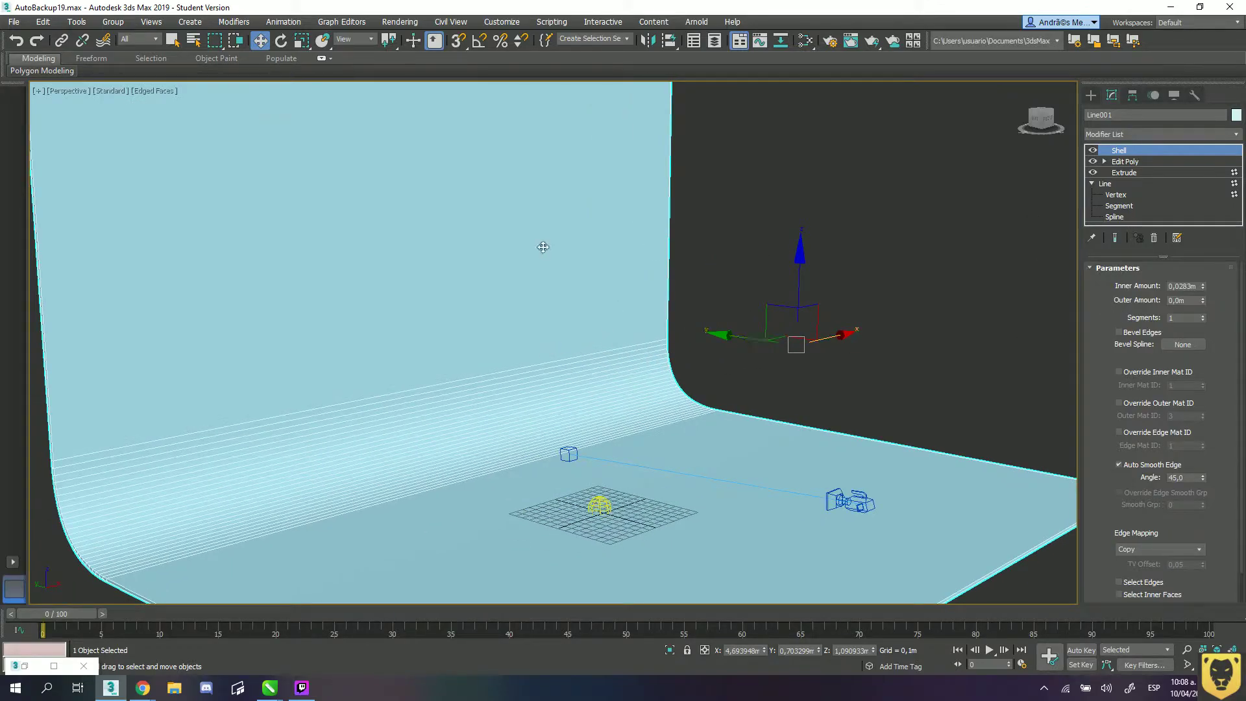
{"action": "right_click", "coordinate": [655, 243]}
{"action": "mouse_move", "coordinate": [591, 381]}
{"action": "left_click", "coordinate": [737, 388]}
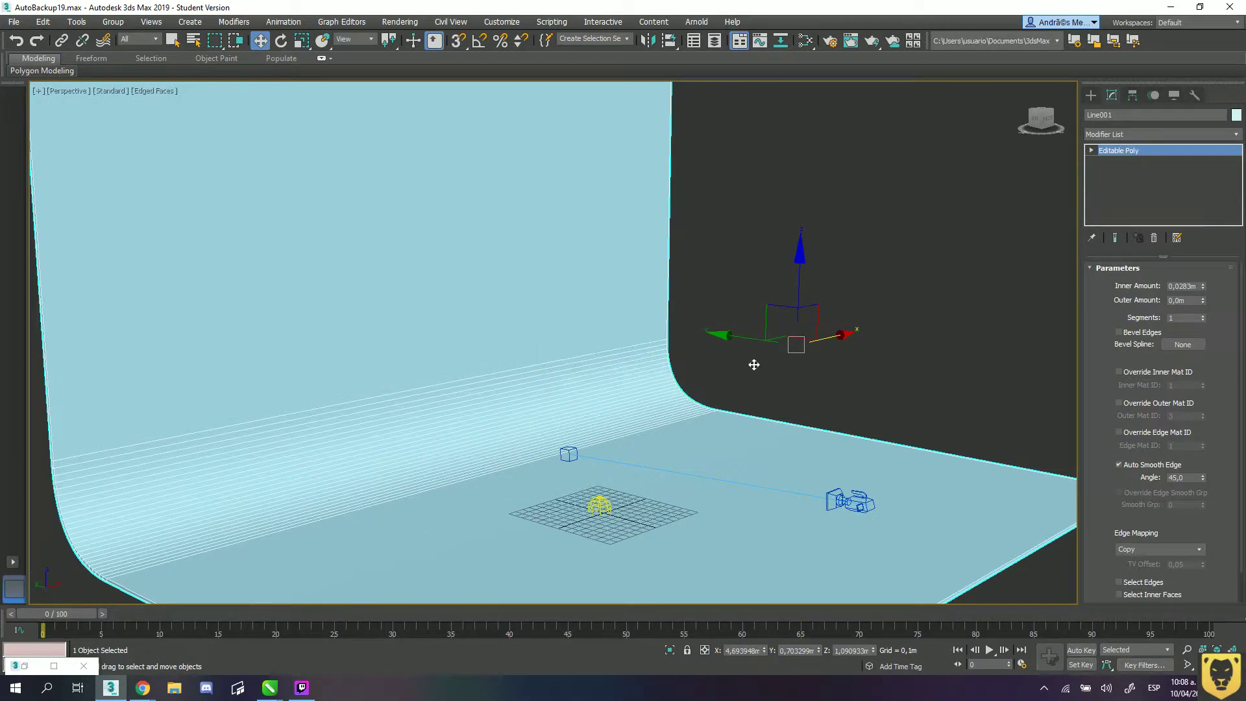
{"action": "scroll", "coordinate": [714, 375], "scroll_direction": "down", "scroll_amount": 5}
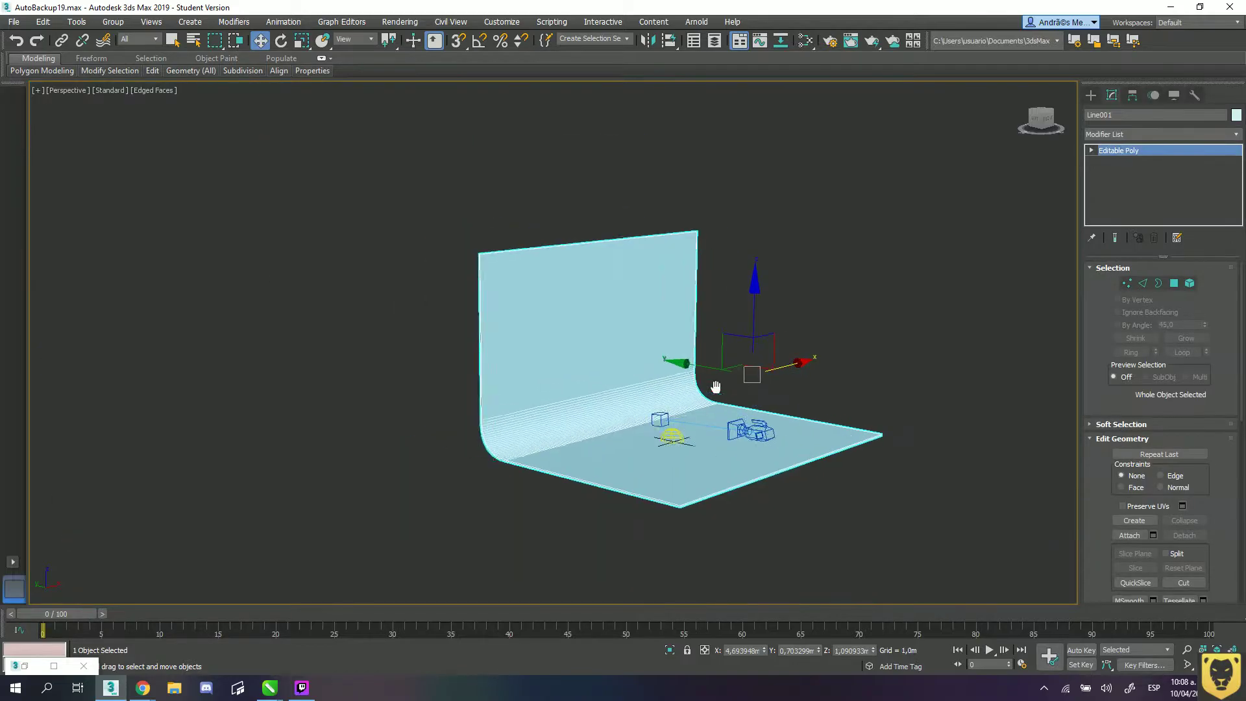
{"action": "middle_click_drag", "start_coordinate": [661, 423], "coordinate": [497, 436], "text": "alt"}
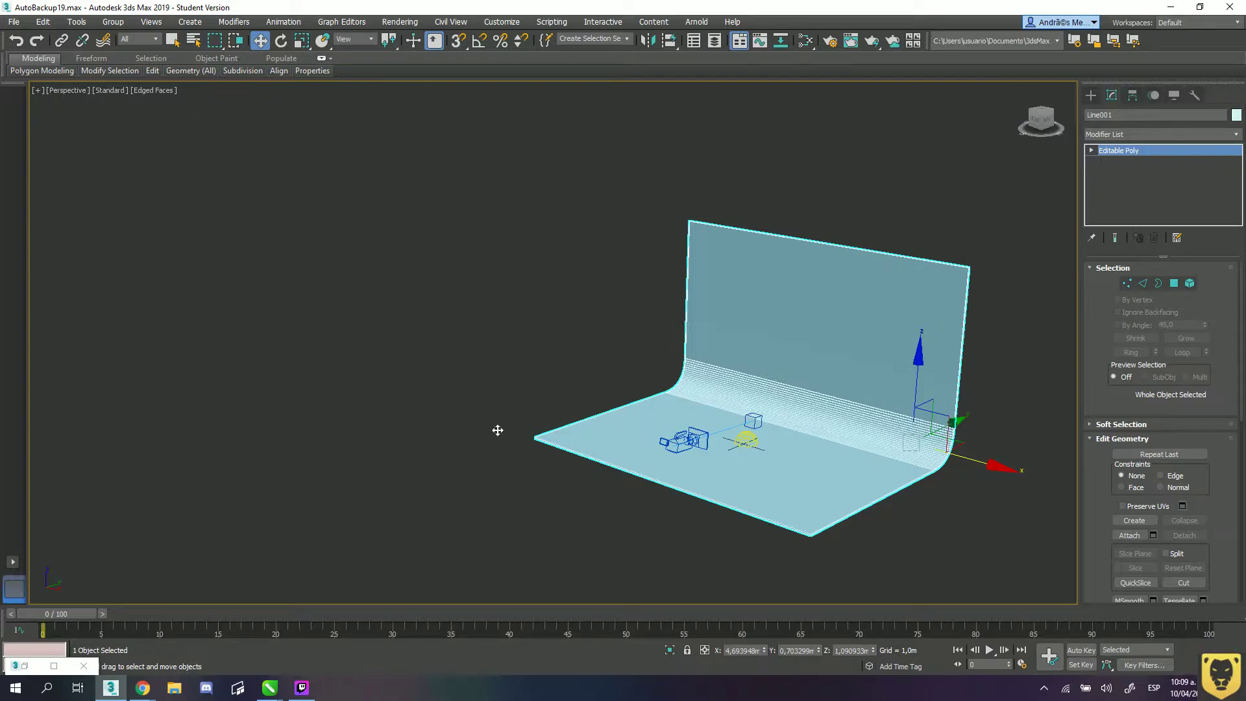
- Check the backdrop through the physical camera and return to the perspective view
{"action": "key", "text": "c"}
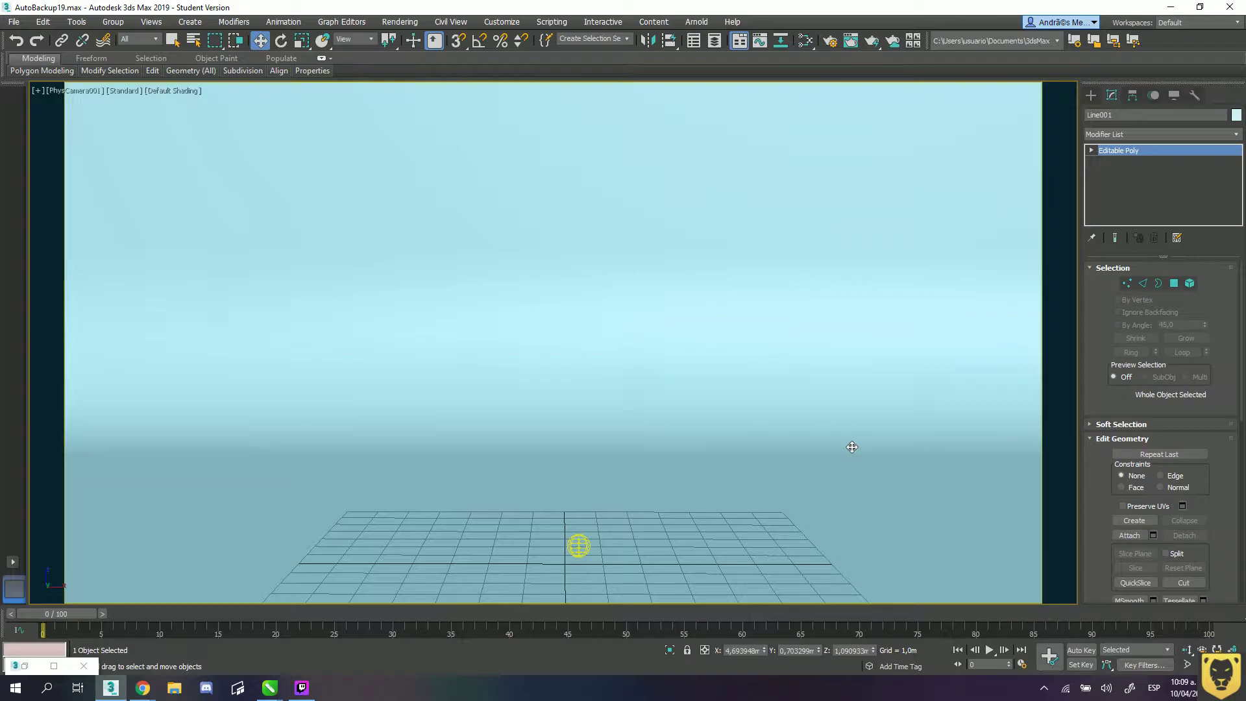
{"action": "key", "text": "p"}
{"action": "middle_click_drag", "start_coordinate": [643, 483], "coordinate": [443, 314], "text": "alt"}
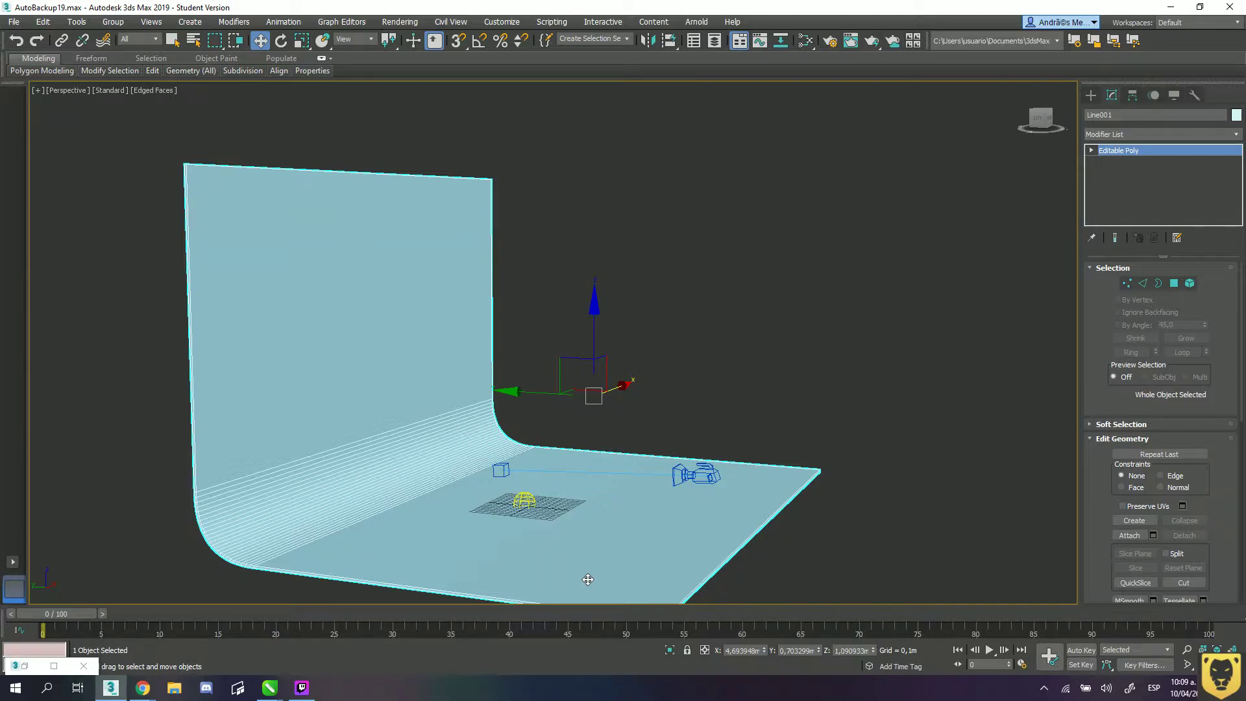
- Create a new Arnold Standard Surface material in an empty area of the material graph and assign it to the backdrop
{"action": "key", "text": "m"}
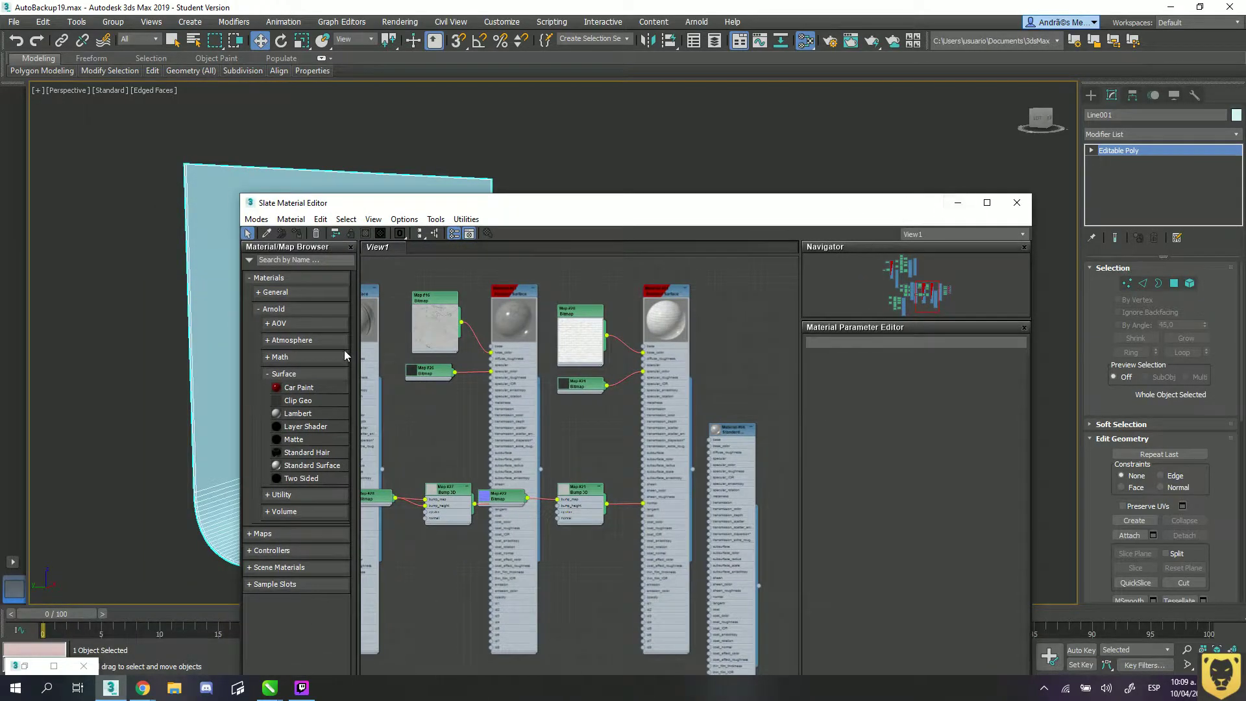
{"action": "left_click_drag", "start_coordinate": [294, 467], "coordinate": [715, 327]}
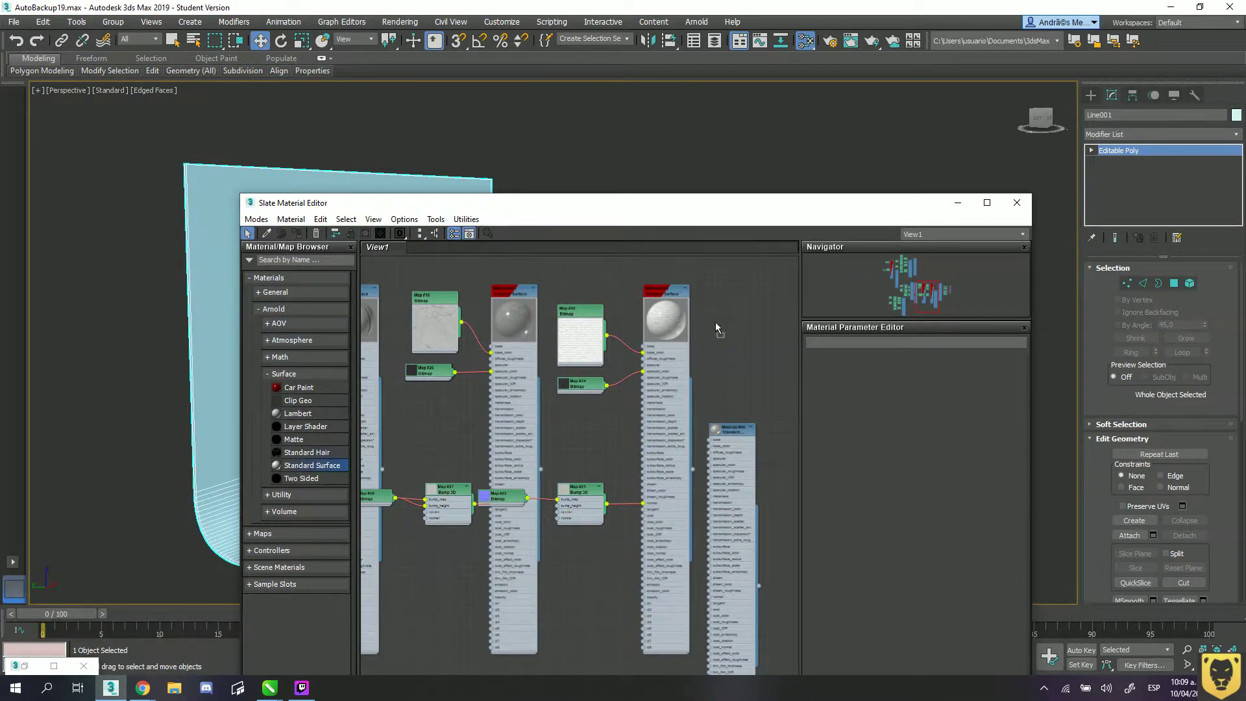
{"action": "middle_click_drag", "start_coordinate": [758, 292], "coordinate": [414, 313]}
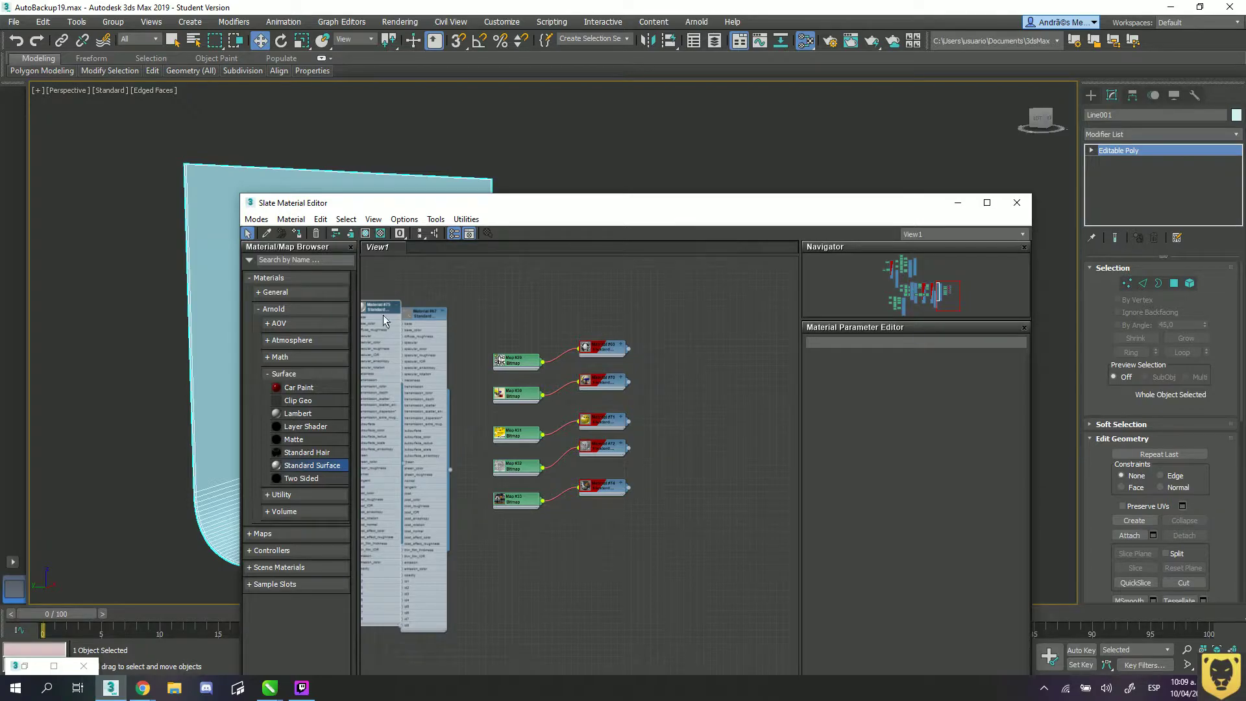
{"action": "left_click_drag", "start_coordinate": [371, 302], "coordinate": [592, 573]}
{"action": "middle_click_drag", "start_coordinate": [634, 499], "coordinate": [696, 279]}
{"action": "left_click_drag", "start_coordinate": [682, 511], "coordinate": [233, 269]}
{"action": "left_click_drag", "start_coordinate": [510, 211], "coordinate": [800, 46]}
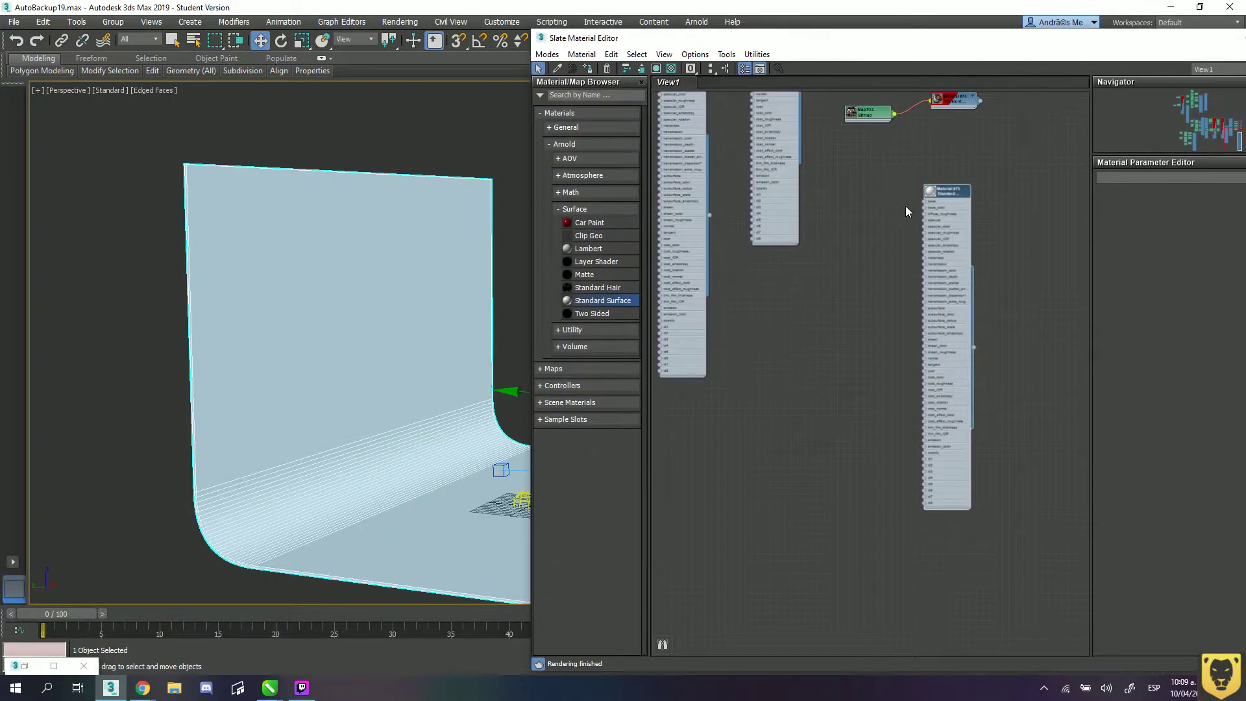
- Collapse the new Standard Surface node, bring it into close view, and open its parameters
{"action": "left_click", "coordinate": [964, 188]}
{"action": "left_click_drag", "start_coordinate": [902, 46], "coordinate": [651, 136]}
{"action": "scroll", "coordinate": [683, 275], "scroll_direction": "up", "scroll_amount": 5}
{"action": "left_click_drag", "start_coordinate": [722, 328], "coordinate": [640, 328]}
{"action": "left_click_drag", "start_coordinate": [637, 122], "coordinate": [634, 94]}
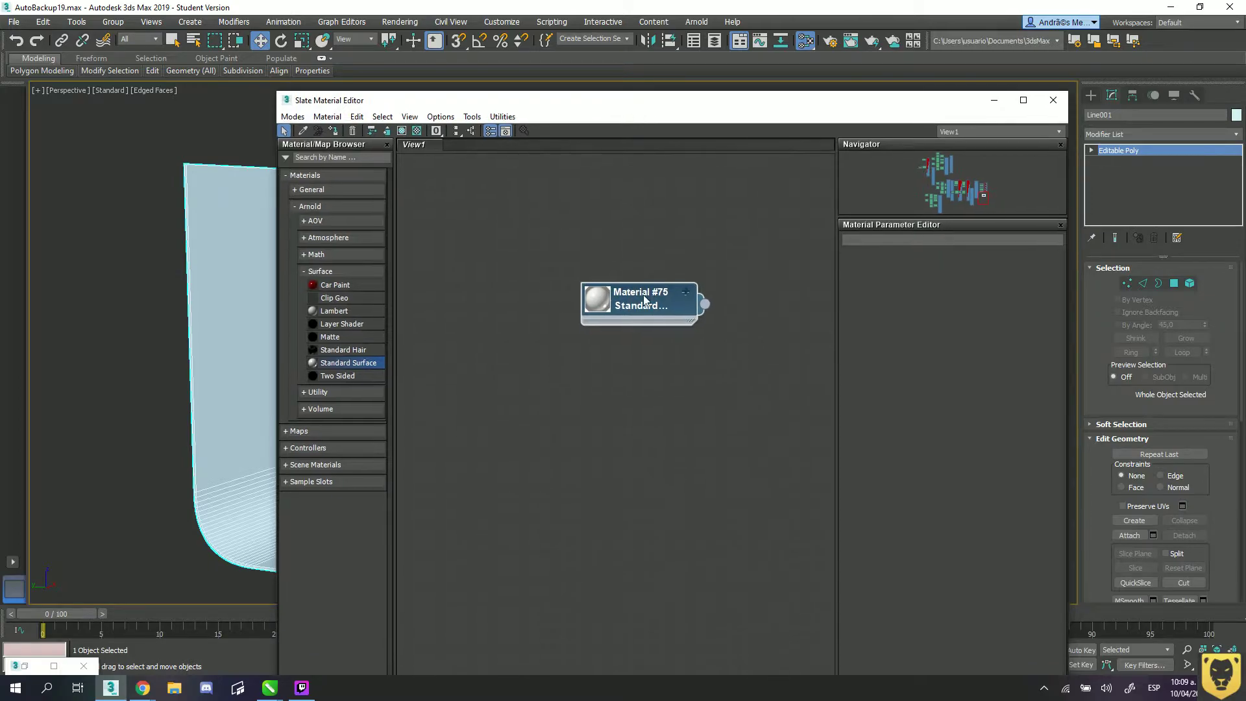
{"action": "double_click", "coordinate": [639, 306]}
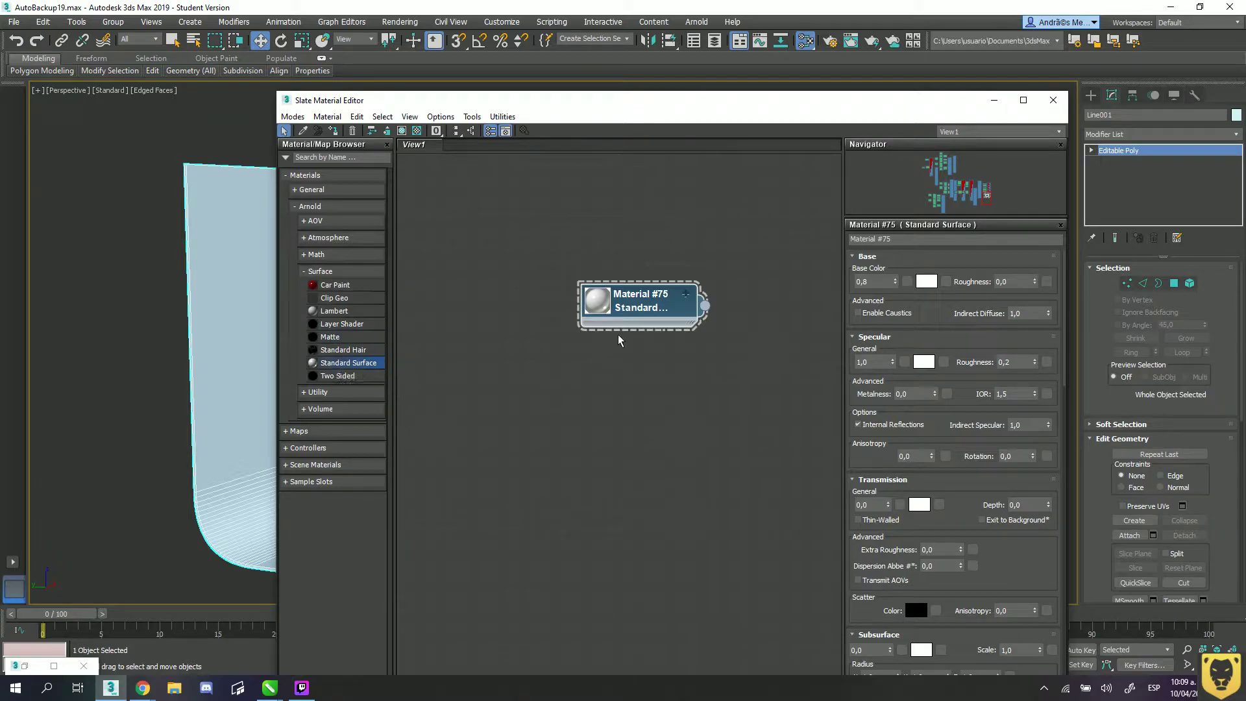
- Reapply the material to the backdrop, trying a specular weight of 0 before setting it to 0.2, and minimise the material editor
{"action": "left_click", "coordinate": [893, 361]}
{"action": "type", "text": "0"}
{"action": "key", "text": "Return"}
{"action": "left_click_drag", "start_coordinate": [705, 305], "coordinate": [202, 271]}
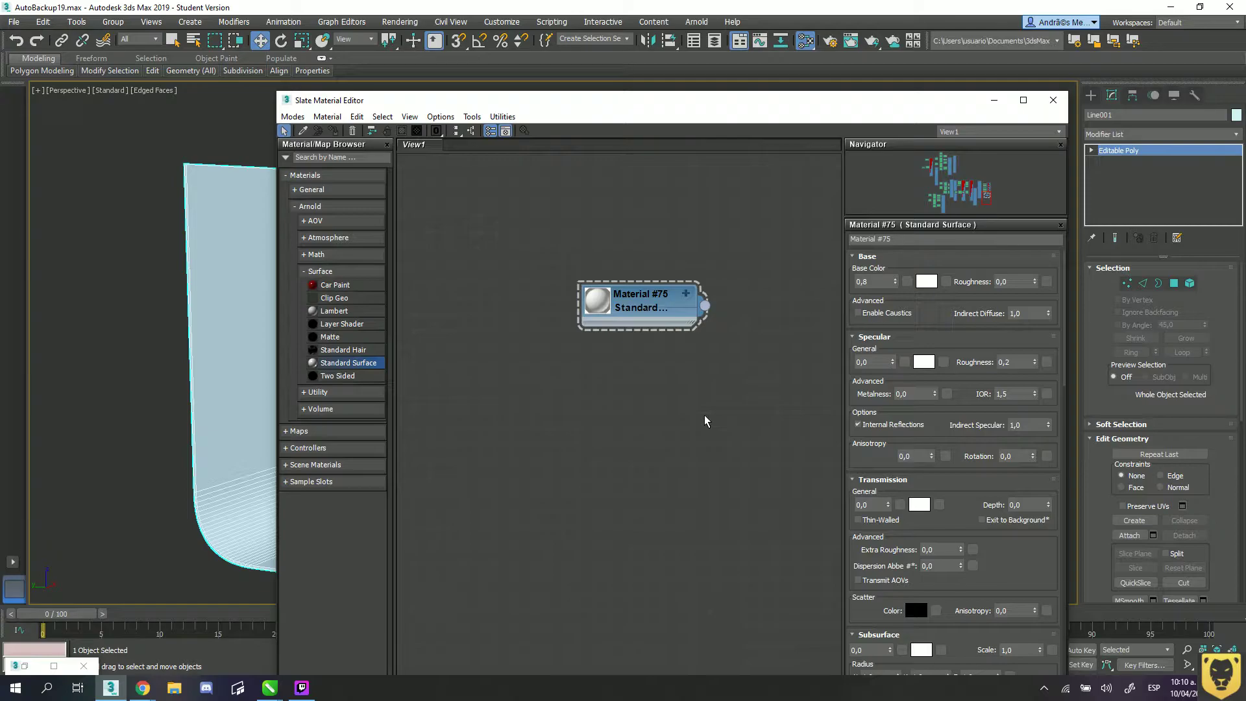
{"action": "left_click", "coordinate": [869, 363]}
{"action": "left_click", "coordinate": [994, 100]}
- Try moving the Arnold skydome light up beside the wall in the camera view, and undo the move
{"action": "key", "text": "c"}
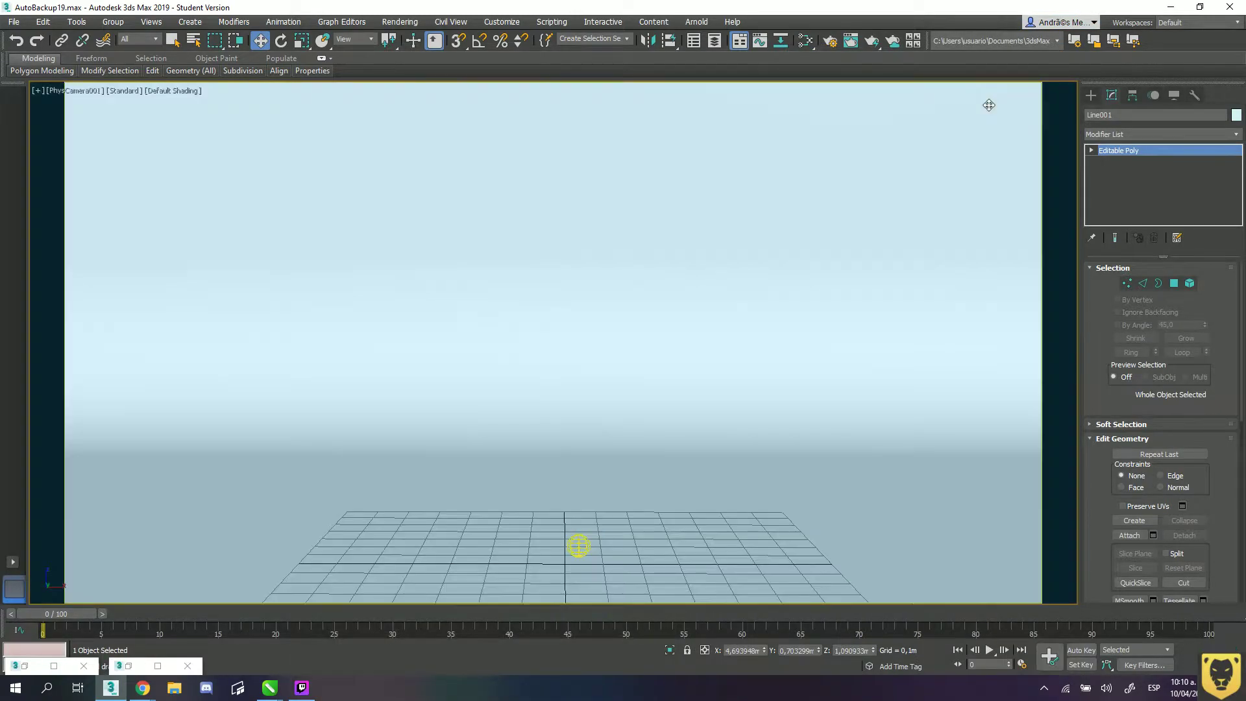
{"action": "left_click", "coordinate": [578, 546]}
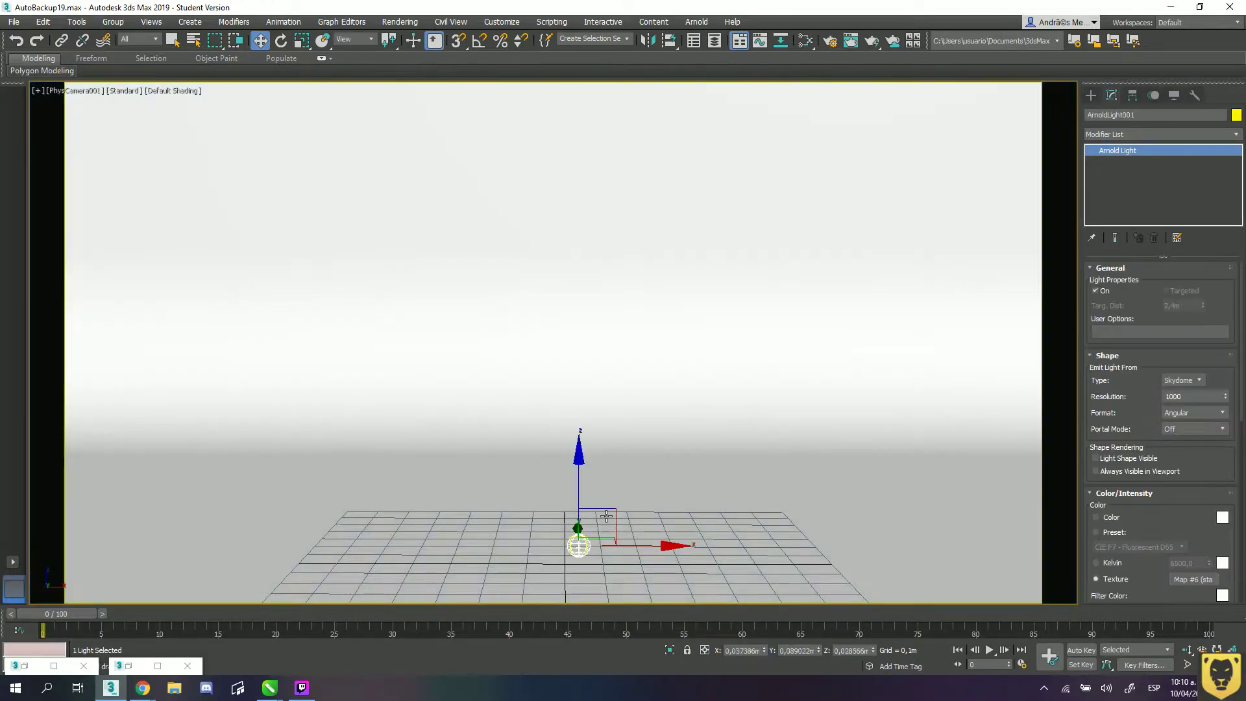
{"action": "left_click_drag", "start_coordinate": [606, 516], "coordinate": [810, 177]}
{"action": "left_click_drag", "start_coordinate": [817, 168], "coordinate": [816, 170]}
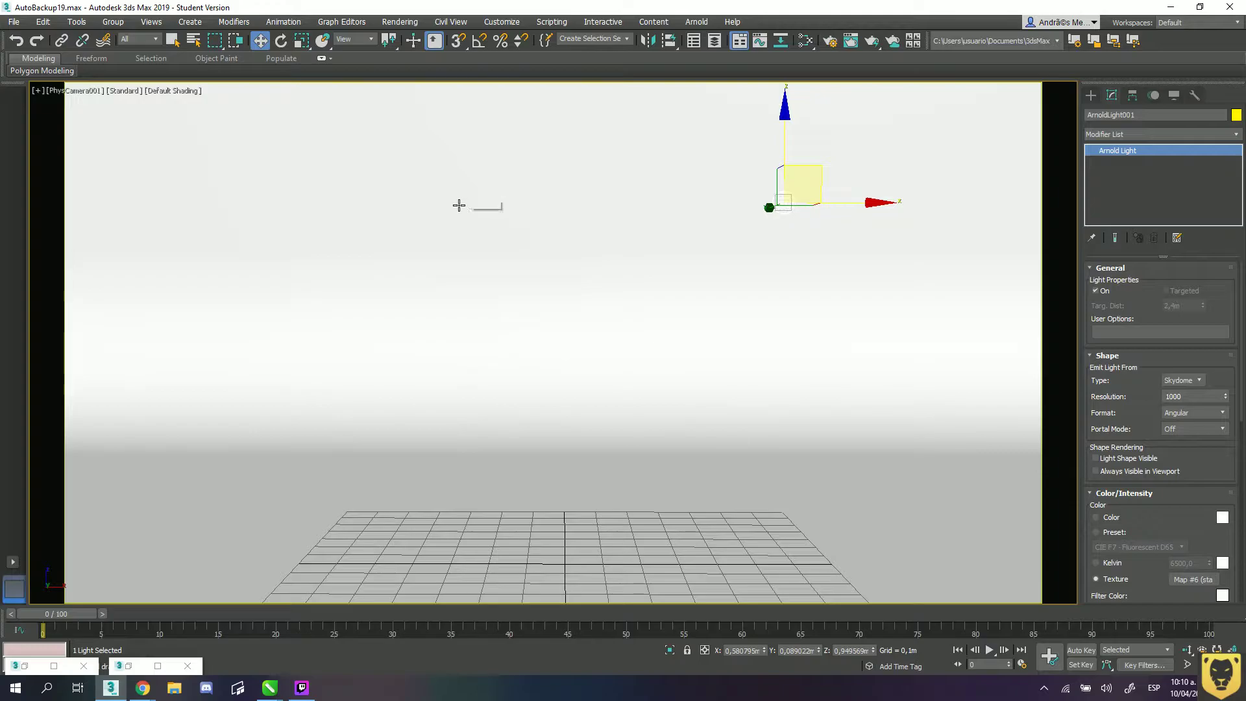
{"action": "key", "text": "ctrl+z"}
{"action": "left_click", "coordinate": [459, 205]}
{"action": "key", "text": "p"}
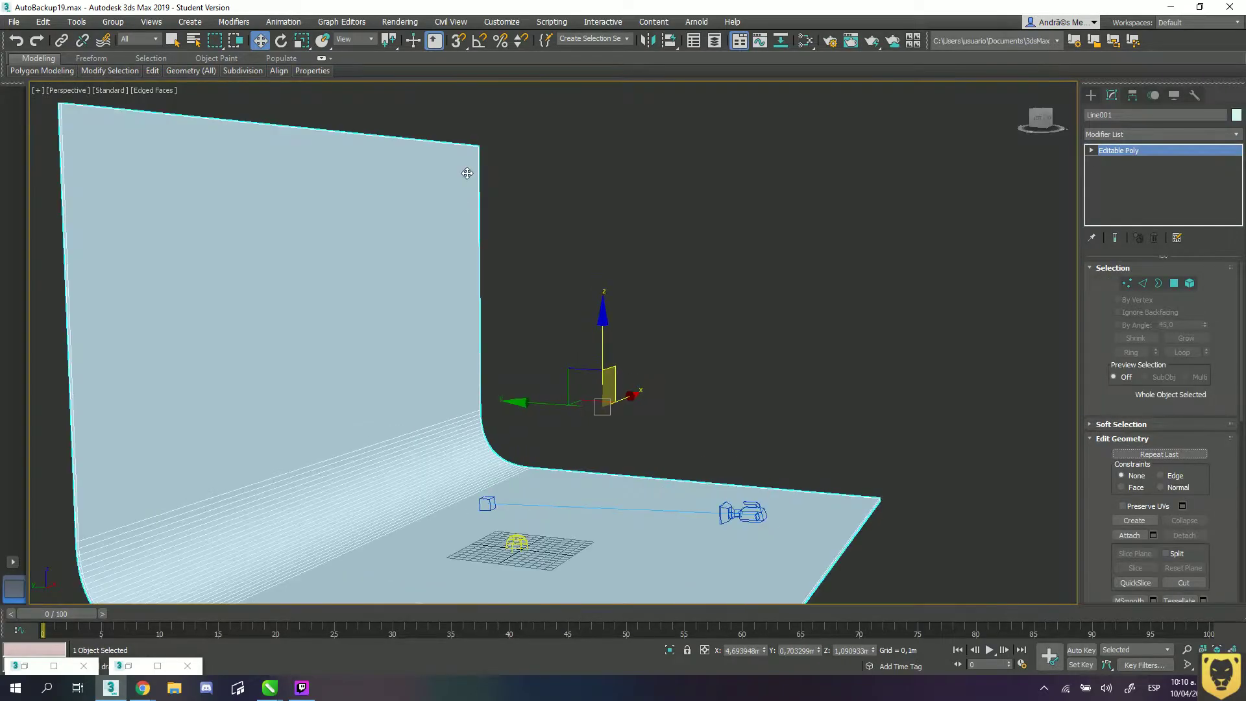
- Assign the material to the backdrop again and set its base colour to orange, about red 0.78, green 0.32, blue 0.06
{"action": "middle_click_drag", "start_coordinate": [617, 385], "coordinate": [730, 349], "text": "alt"}
{"action": "key", "text": "m"}
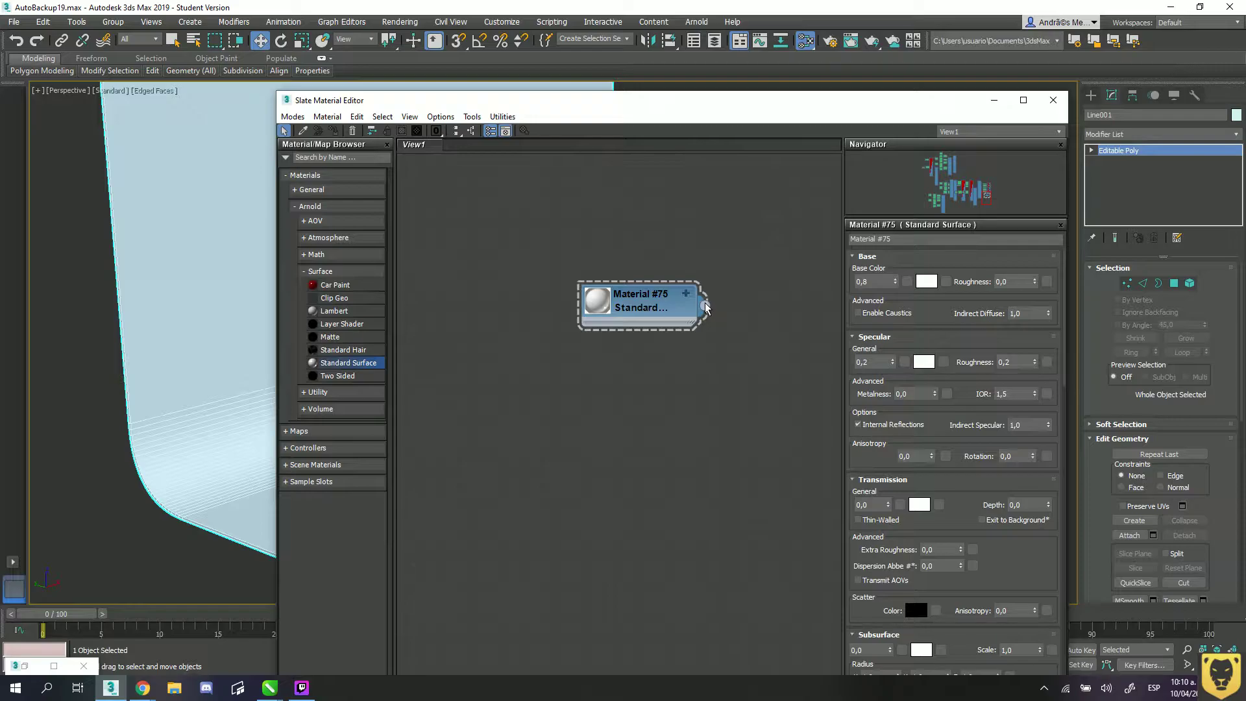
{"action": "left_click_drag", "start_coordinate": [706, 309], "coordinate": [223, 308]}
{"action": "left_click", "coordinate": [926, 283]}
{"action": "mouse_move", "coordinate": [374, 177]}
{"action": "left_mouse_down"}
{"action": "mouse_move", "coordinate": [374, 94]}
{"action": "mouse_move", "coordinate": [277, 97]}
{"action": "mouse_move", "coordinate": [277, 119]}
{"action": "left_mouse_up"}
{"action": "mouse_move", "coordinate": [458, 95]}
{"action": "left_mouse_down"}
{"action": "mouse_move", "coordinate": [427, 97]}
{"action": "mouse_move", "coordinate": [453, 100]}
{"action": "mouse_move", "coordinate": [439, 97]}
{"action": "left_mouse_up"}
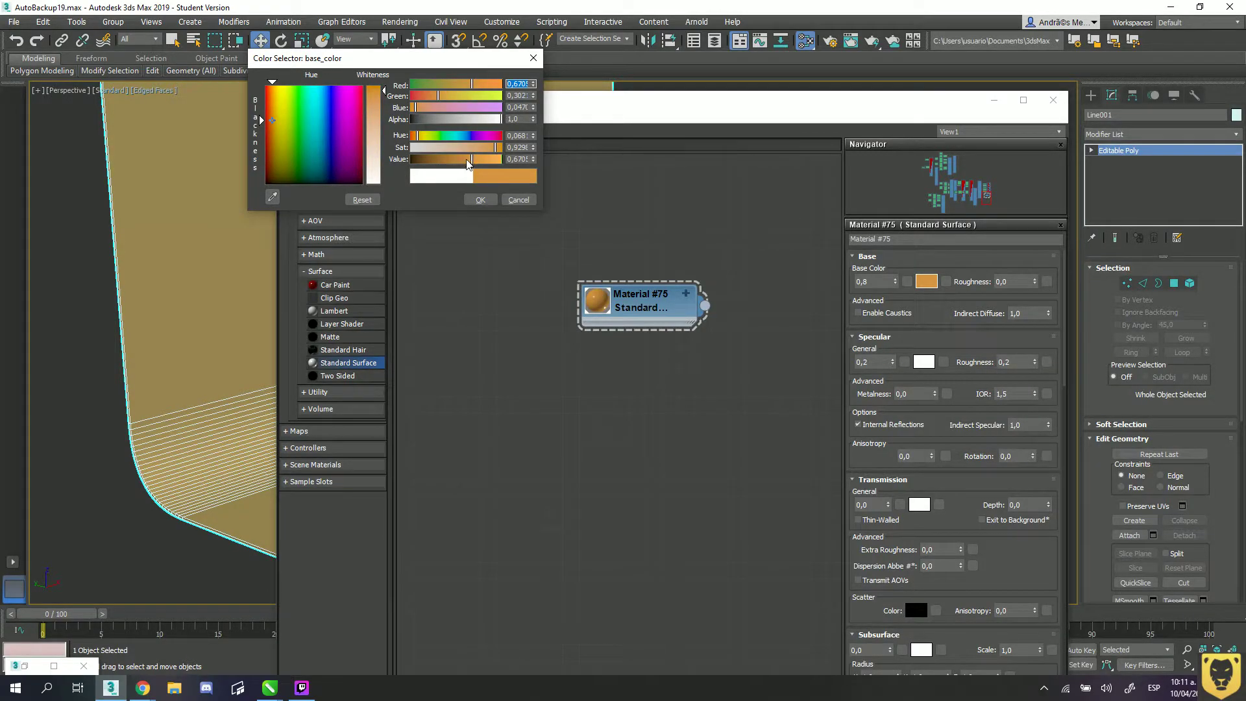
{"action": "left_click_drag", "start_coordinate": [464, 163], "coordinate": [486, 160]}
{"action": "left_click", "coordinate": [465, 108]}
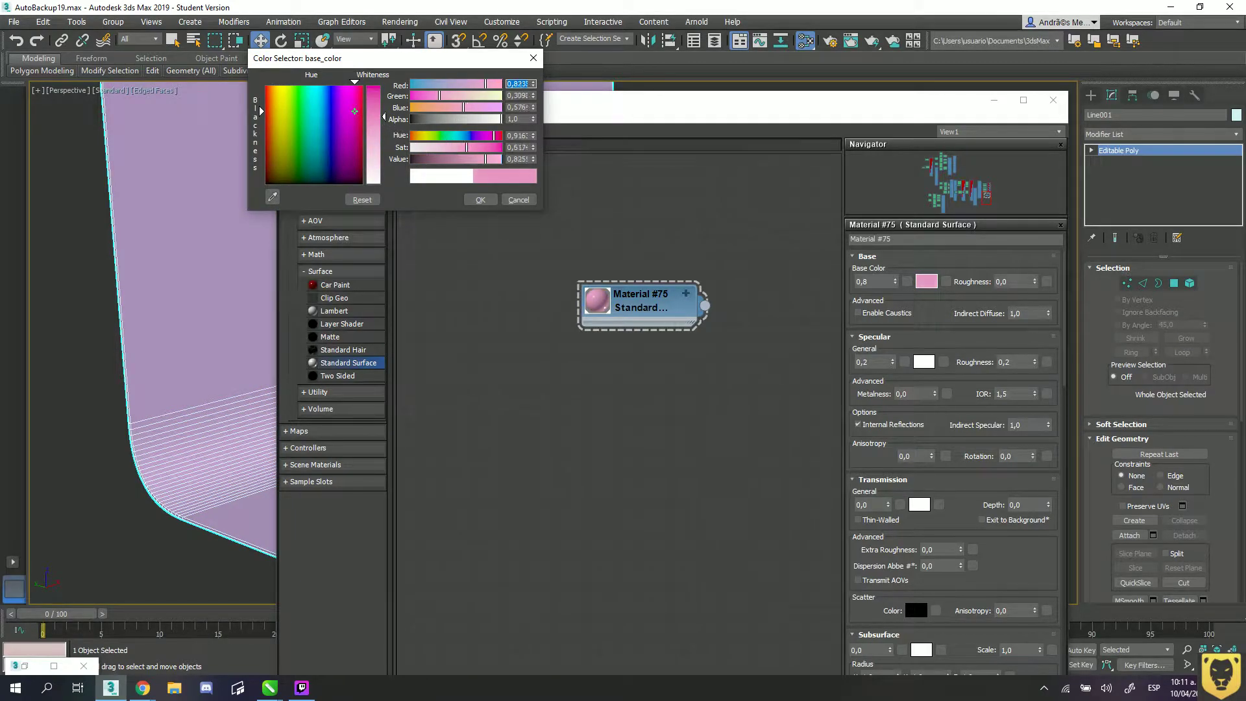
{"action": "left_click_drag", "start_coordinate": [385, 123], "coordinate": [384, 101]}
{"action": "left_click_drag", "start_coordinate": [459, 107], "coordinate": [418, 112]}
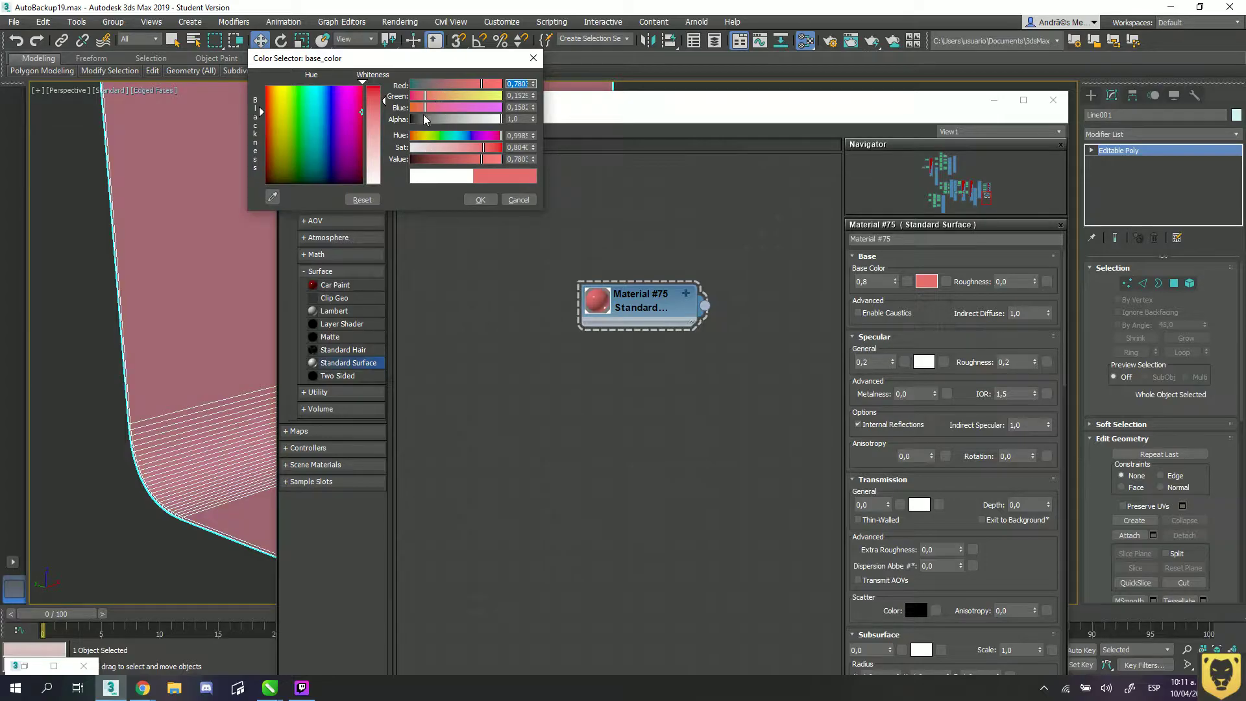
{"action": "left_click_drag", "start_coordinate": [421, 115], "coordinate": [441, 97]}
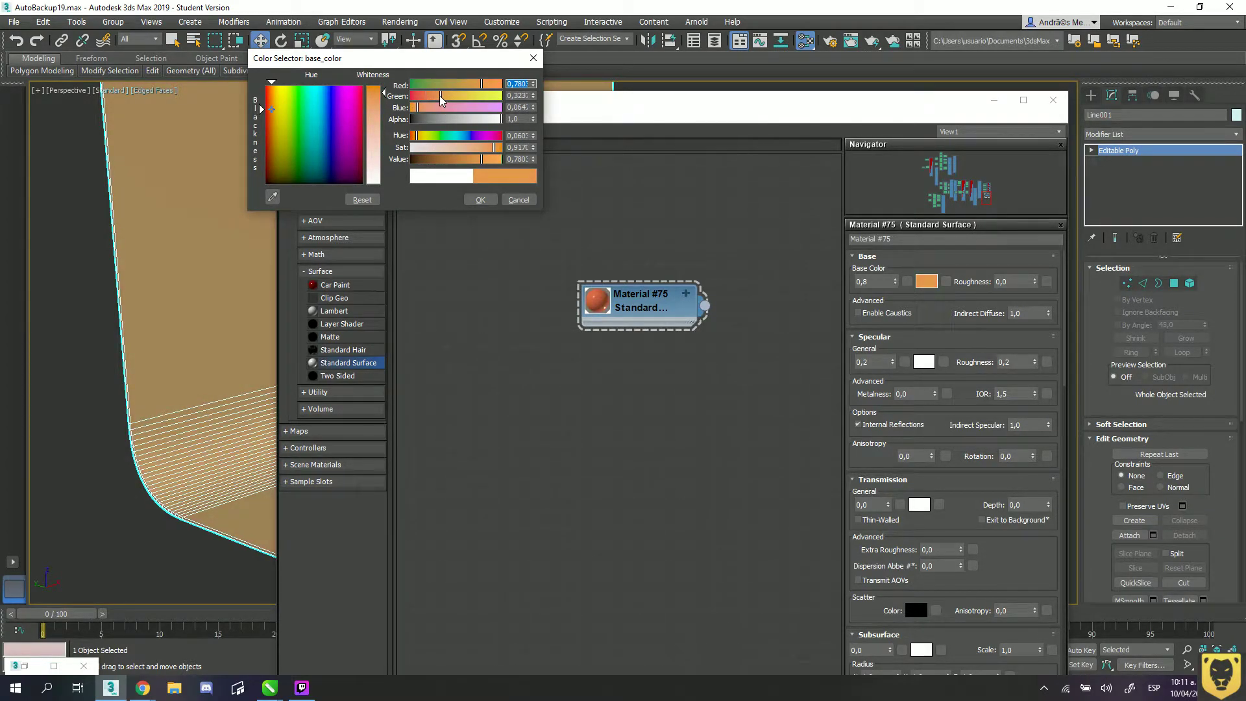
{"action": "left_click", "coordinate": [482, 199]}
- Move the material editor out of the way, deselect the backdrop, and view the orange set from the front
{"action": "left_click_drag", "start_coordinate": [899, 111], "coordinate": [366, 493]}
{"action": "left_click", "coordinate": [668, 346]}
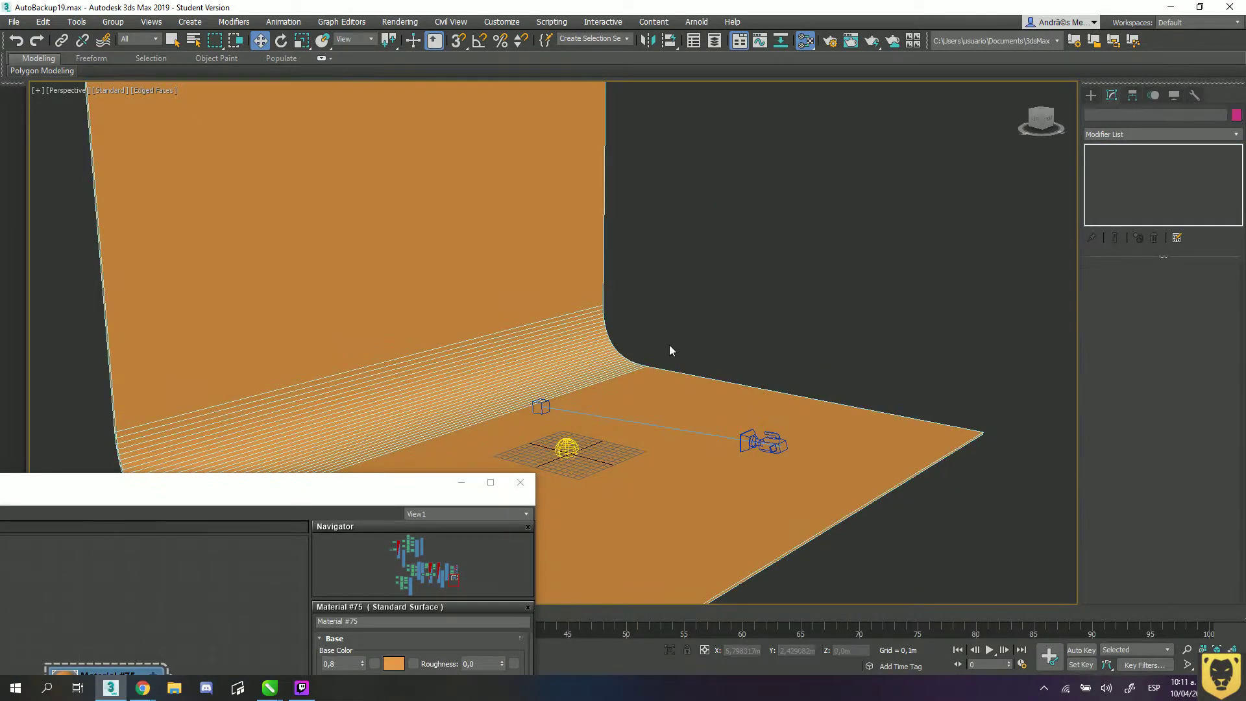
{"action": "scroll", "coordinate": [713, 363], "scroll_direction": "down", "scroll_amount": 2}
{"action": "middle_click_drag", "start_coordinate": [713, 366], "coordinate": [758, 348], "text": "alt"}
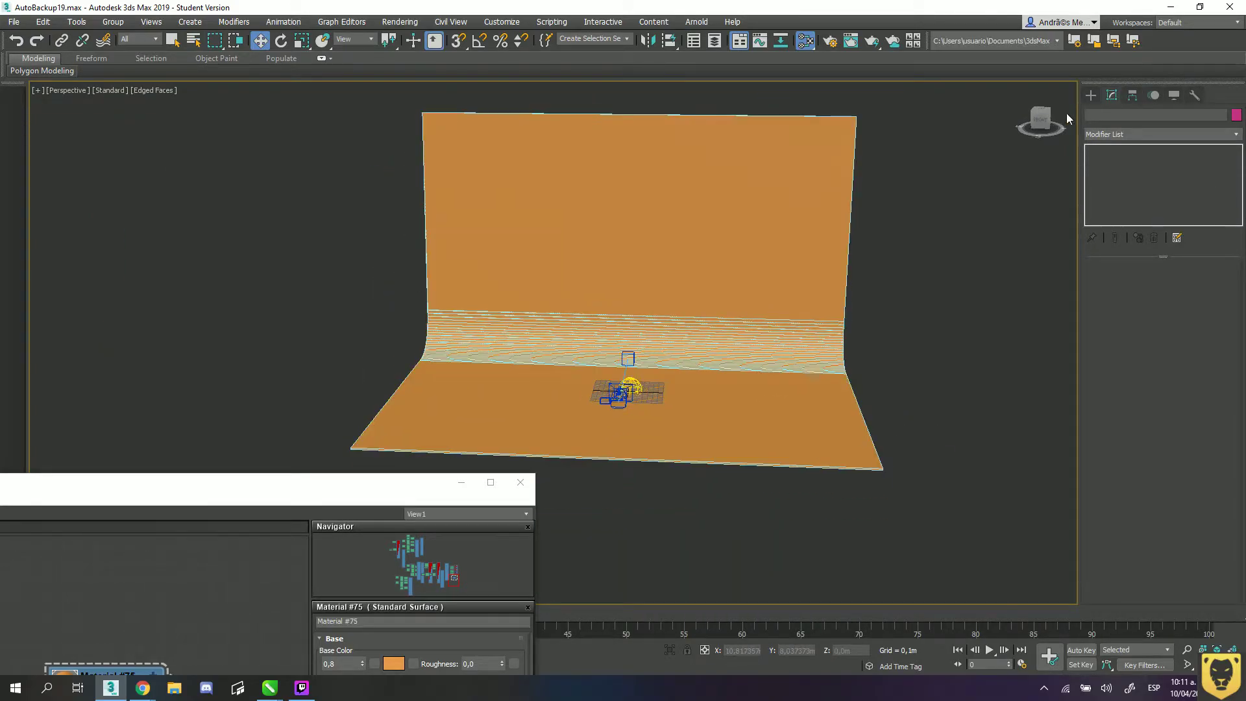
{"action": "left_click", "coordinate": [1095, 96]}
- Try raising the backdrop's wall by moving its four top vertices upward, and undo the move
{"action": "left_click", "coordinate": [746, 247]}
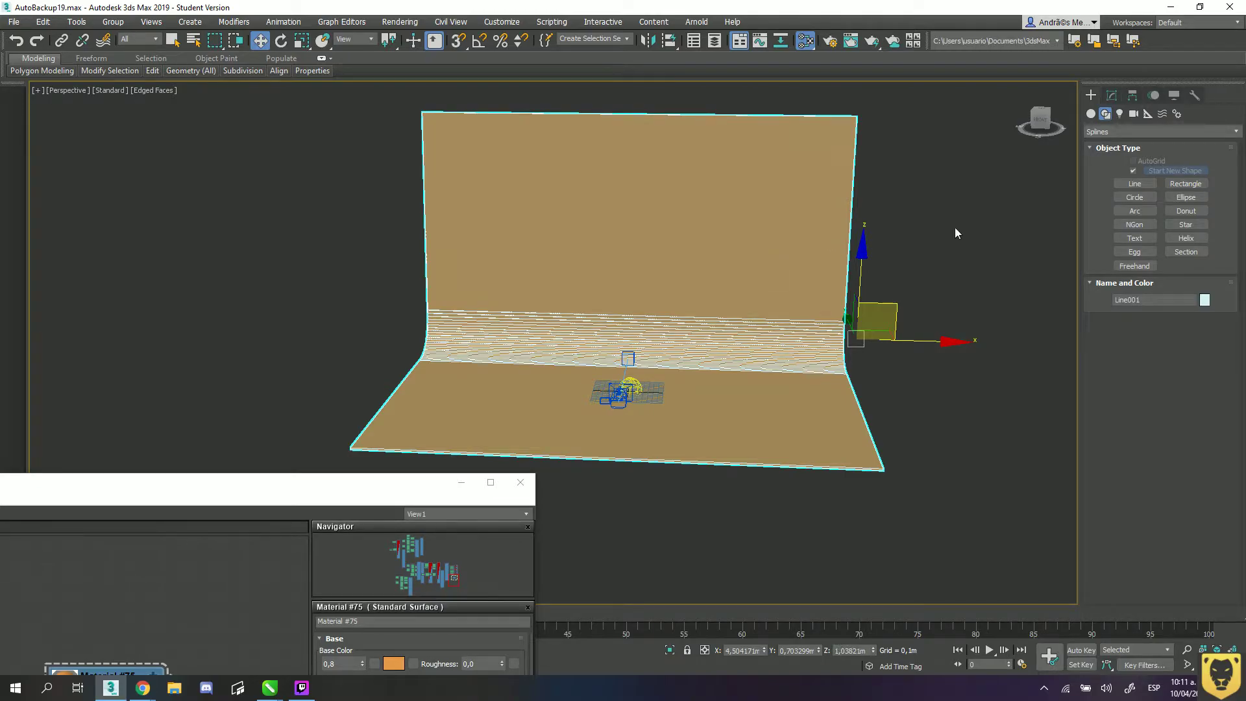
{"action": "middle_click_drag", "start_coordinate": [526, 322], "coordinate": [528, 348], "text": "alt"}
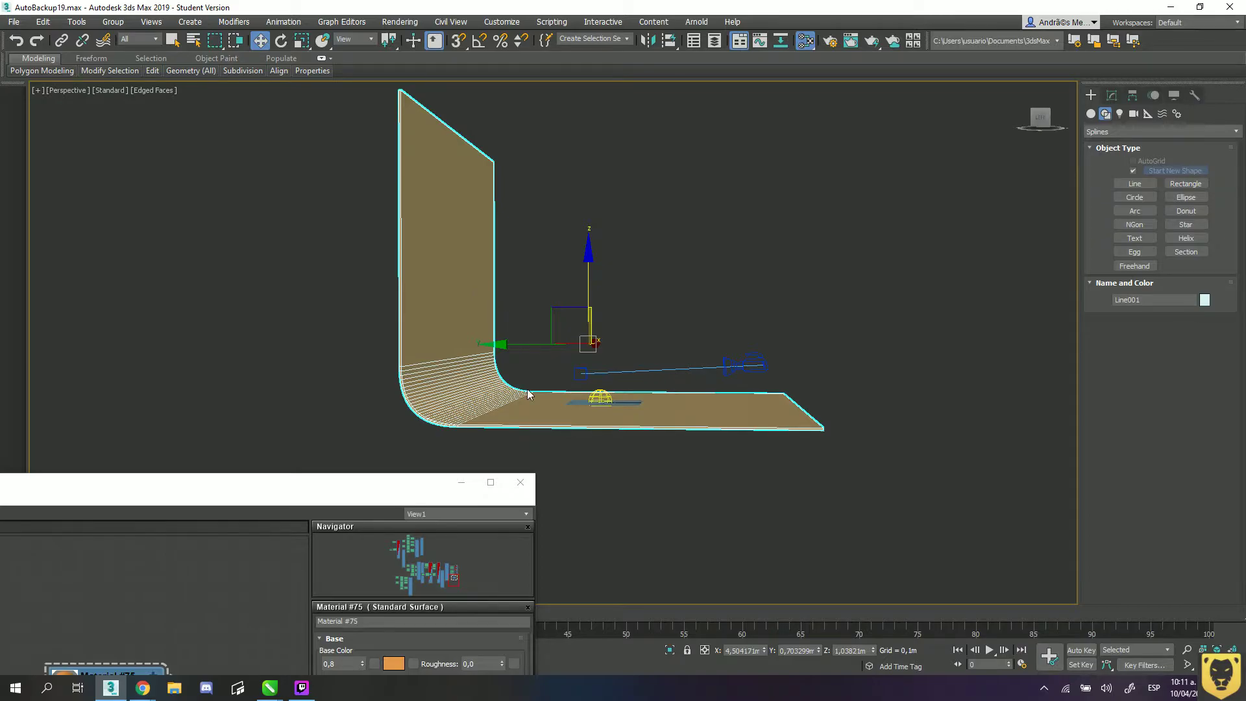
{"action": "middle_click_drag", "start_coordinate": [525, 365], "coordinate": [690, 285], "text": "alt"}
{"action": "left_click", "coordinate": [1113, 94]}
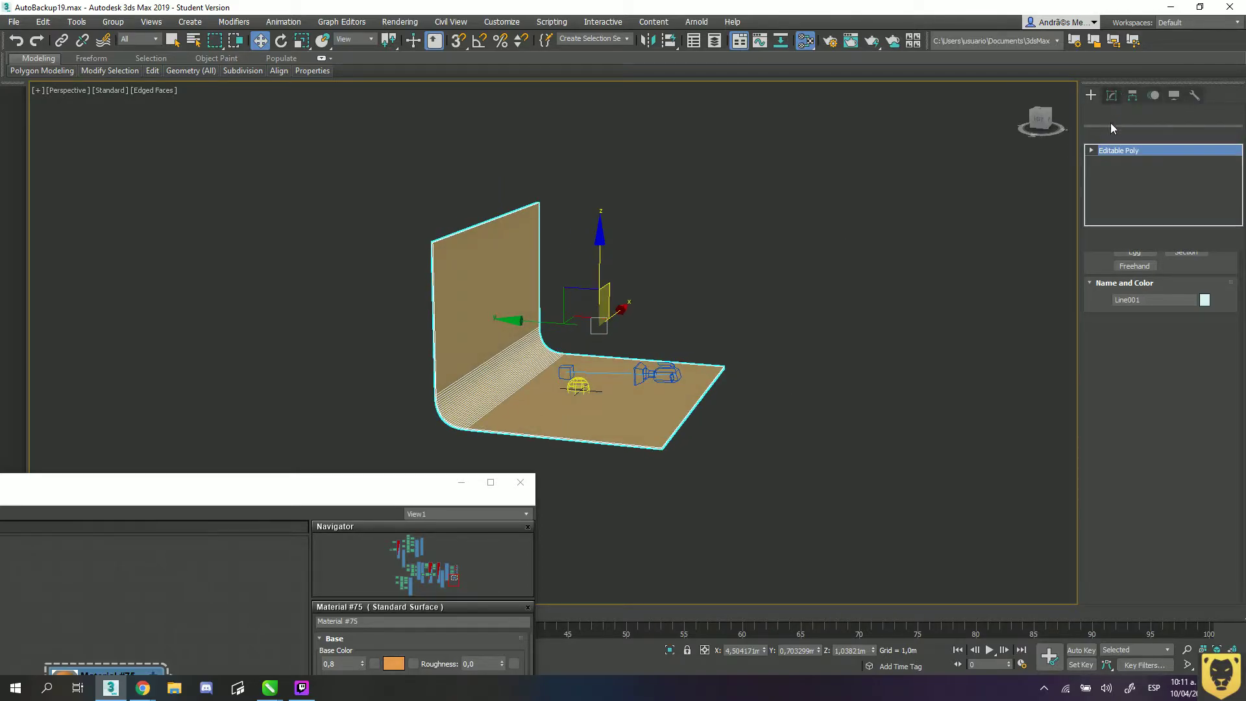
{"action": "left_click", "coordinate": [1092, 151]}
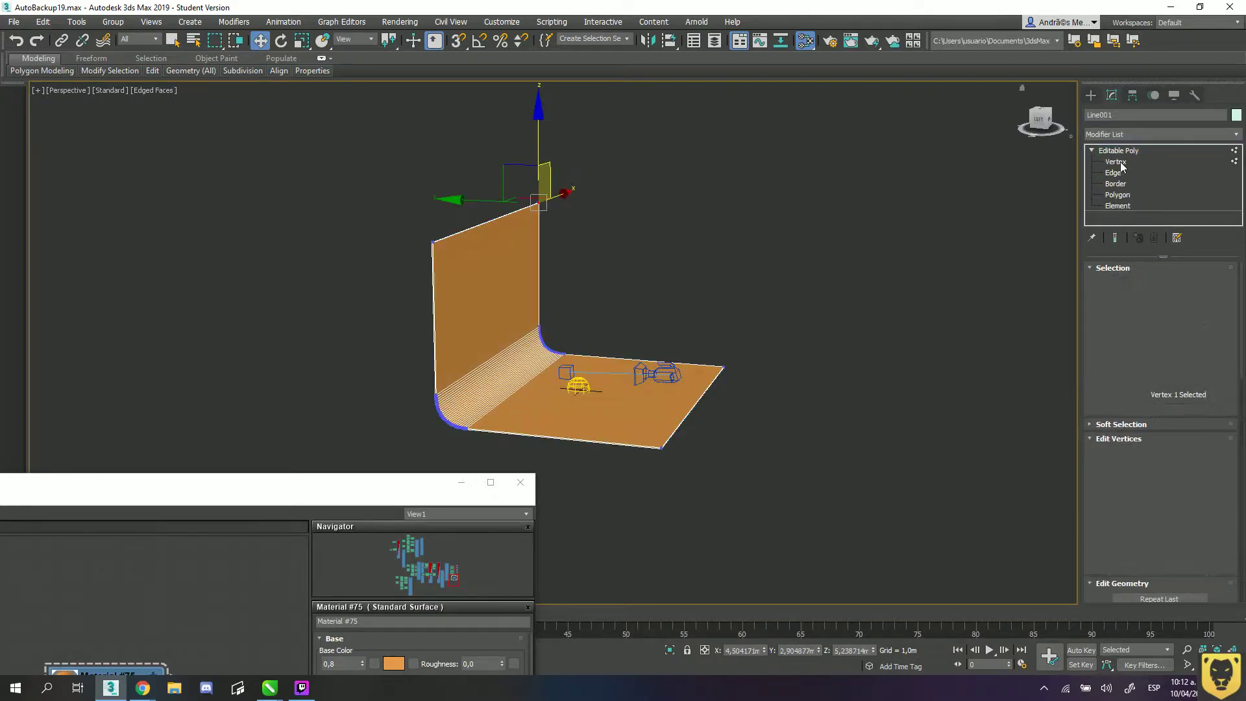
{"action": "key", "text": "1"}
{"action": "left_click_drag", "start_coordinate": [416, 189], "coordinate": [586, 247]}
{"action": "middle_click_drag", "start_coordinate": [586, 247], "coordinate": [598, 259], "text": "alt"}
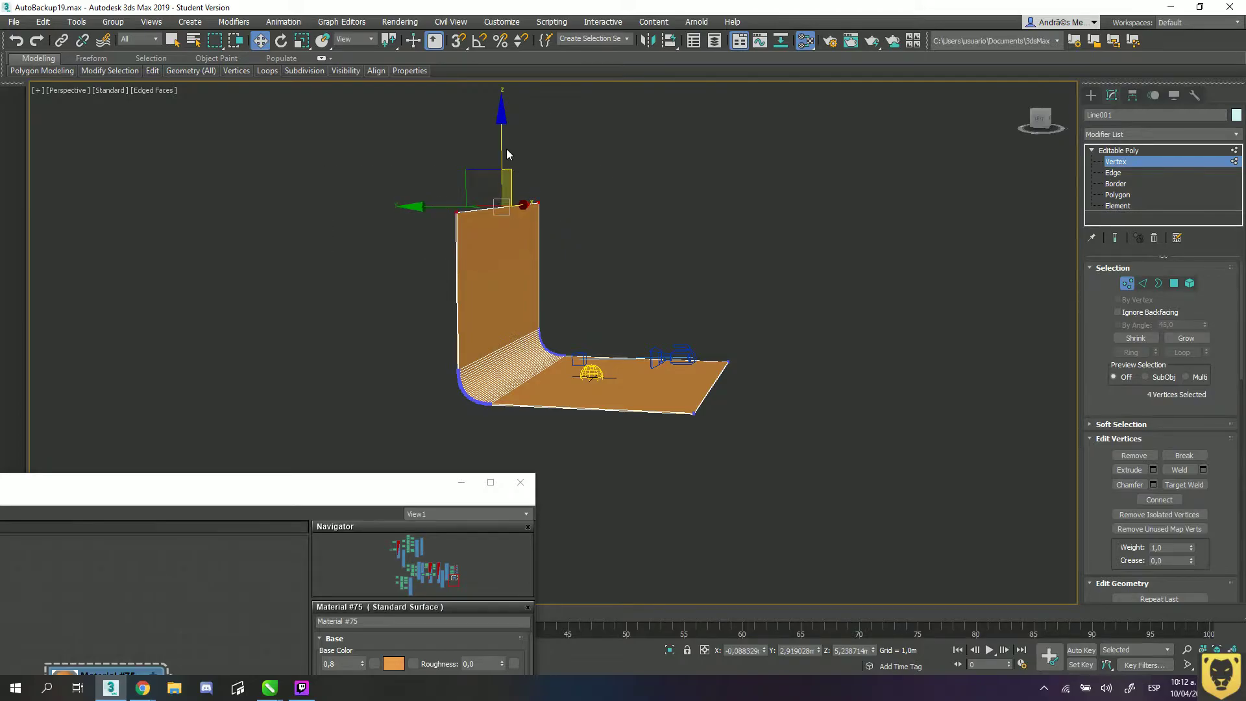
{"action": "left_click_drag", "start_coordinate": [503, 146], "coordinate": [519, 76]}
{"action": "key", "text": "ctrl+z"}
- Try lengthening the backdrop's floor by moving its four front-edge vertices outward
{"action": "left_click_drag", "start_coordinate": [693, 322], "coordinate": [692, 328]}
{"action": "left_click_drag", "start_coordinate": [665, 380], "coordinate": [707, 377]}
{"action": "middle_click_drag", "start_coordinate": [624, 383], "coordinate": [558, 240], "text": "alt"}
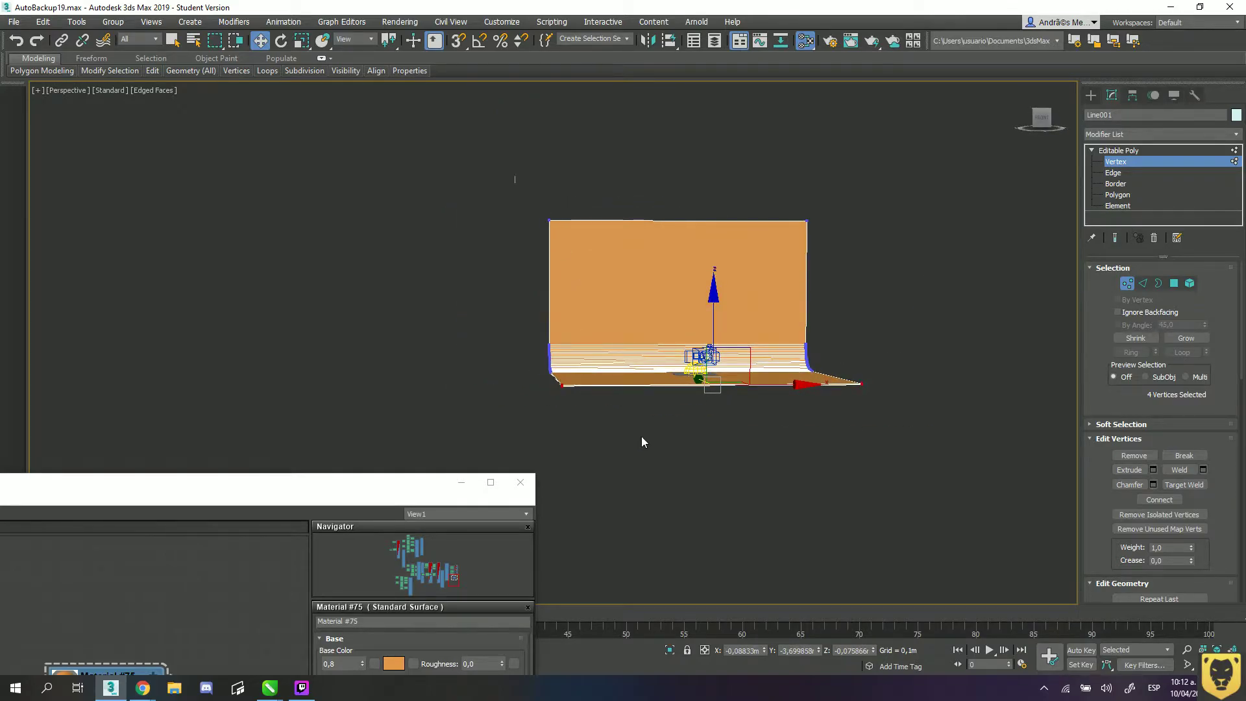
- Try widening the backdrop by moving its left-side vertices outward, undo the move, and leave vertex editing
{"action": "left_click_drag", "start_coordinate": [640, 437], "coordinate": [535, 211]}
{"action": "left_click_drag", "start_coordinate": [625, 356], "coordinate": [423, 355]}
{"action": "key", "text": "ctrl+z"}
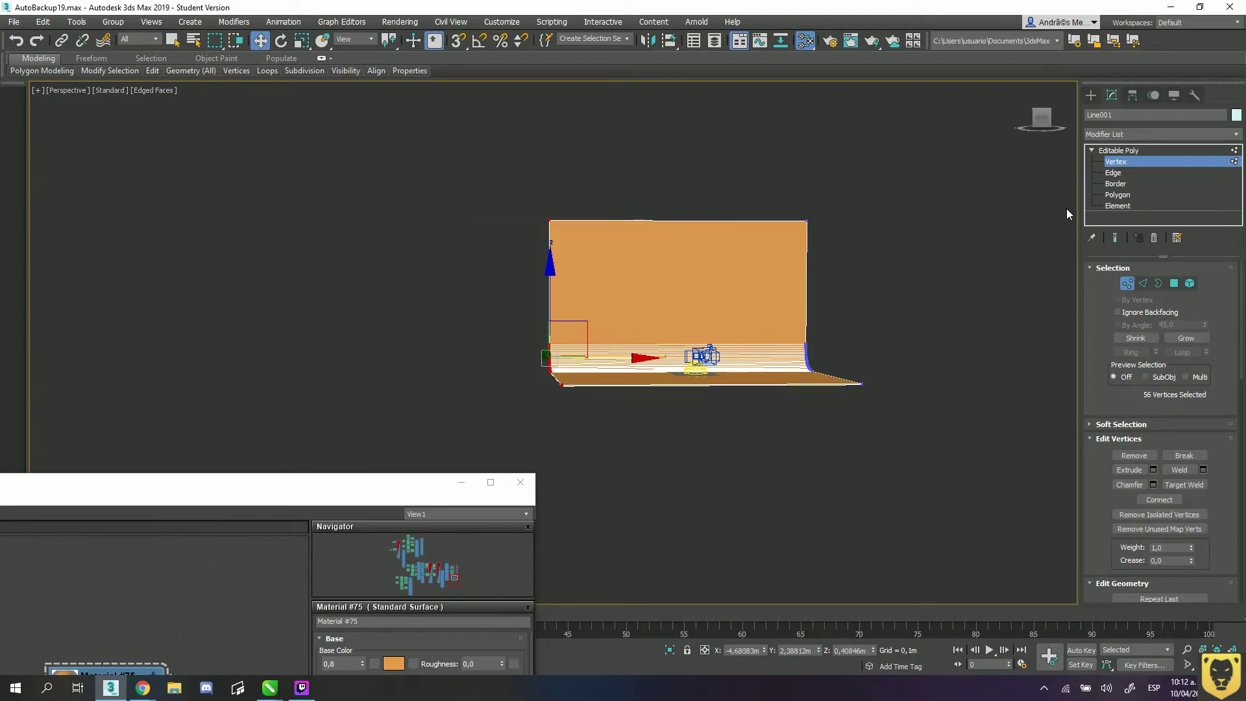
{"action": "left_click", "coordinate": [1142, 150]}
{"action": "middle_click_drag", "start_coordinate": [623, 323], "coordinate": [716, 340], "text": "alt"}
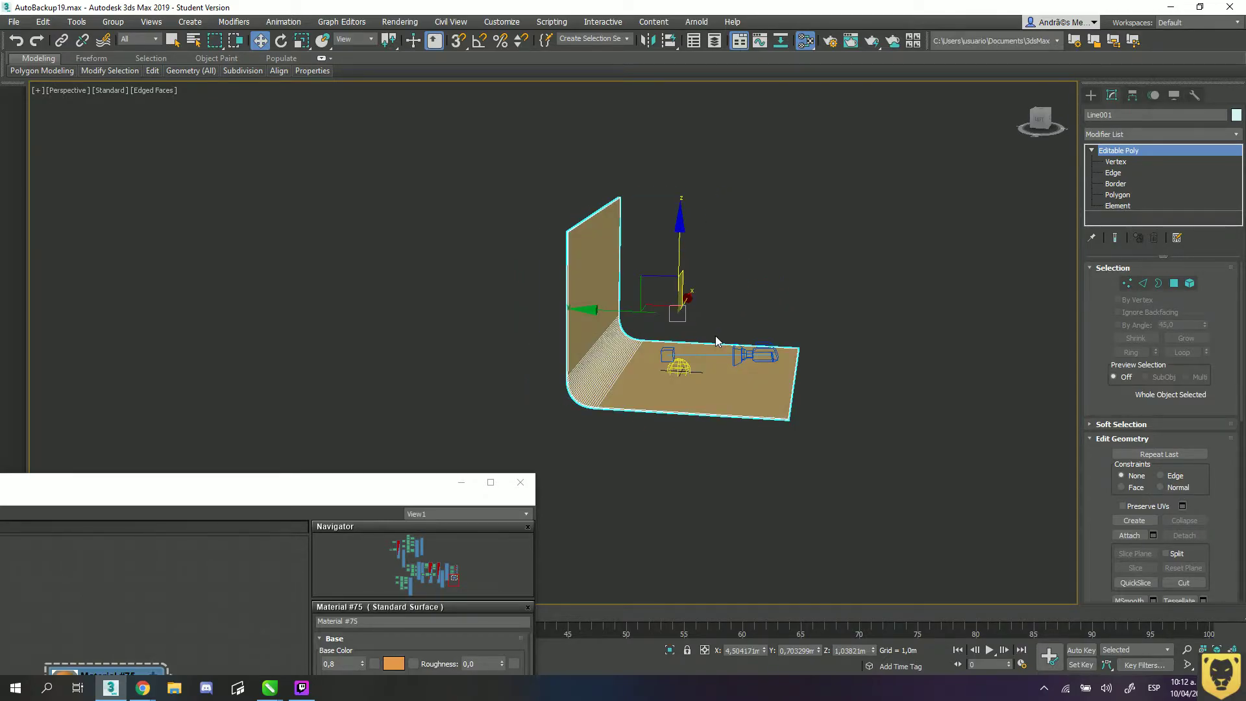
- Save the scene under the name Base in the project's scenes folder
{"action": "scroll", "coordinate": [715, 337], "scroll_direction": "up", "scroll_amount": 4}
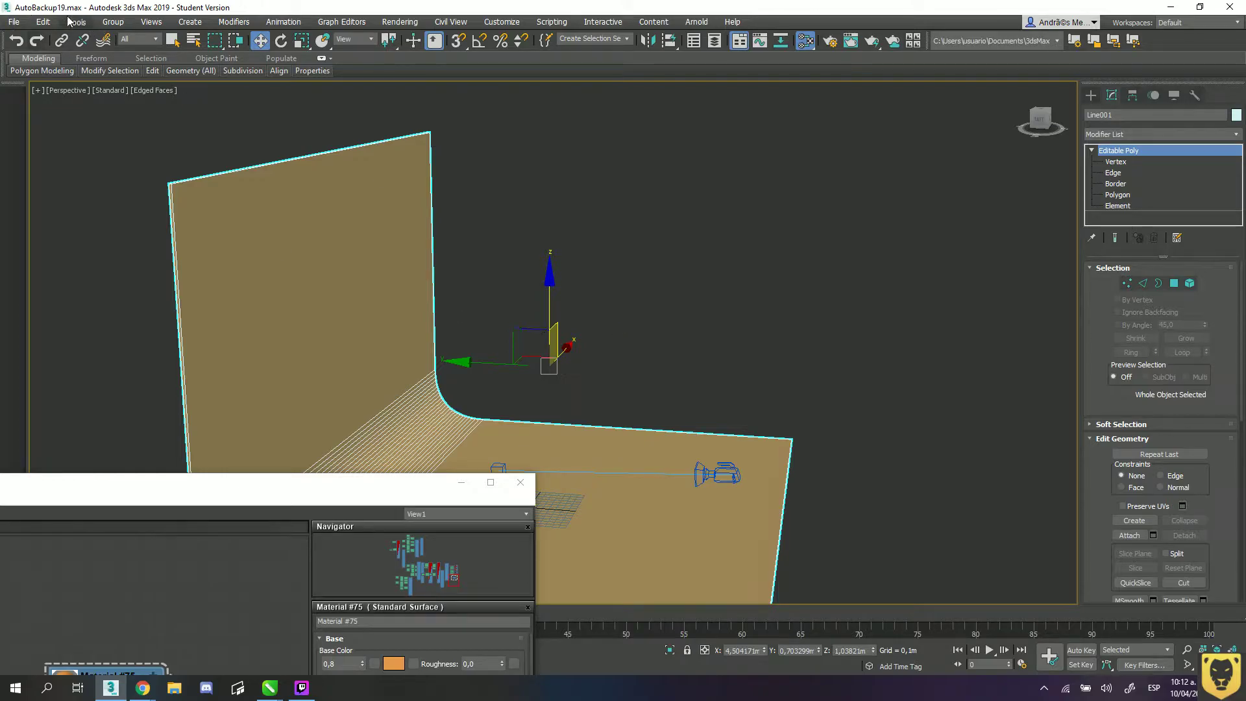
{"action": "left_click", "coordinate": [14, 22]}
{"action": "left_click", "coordinate": [34, 137]}
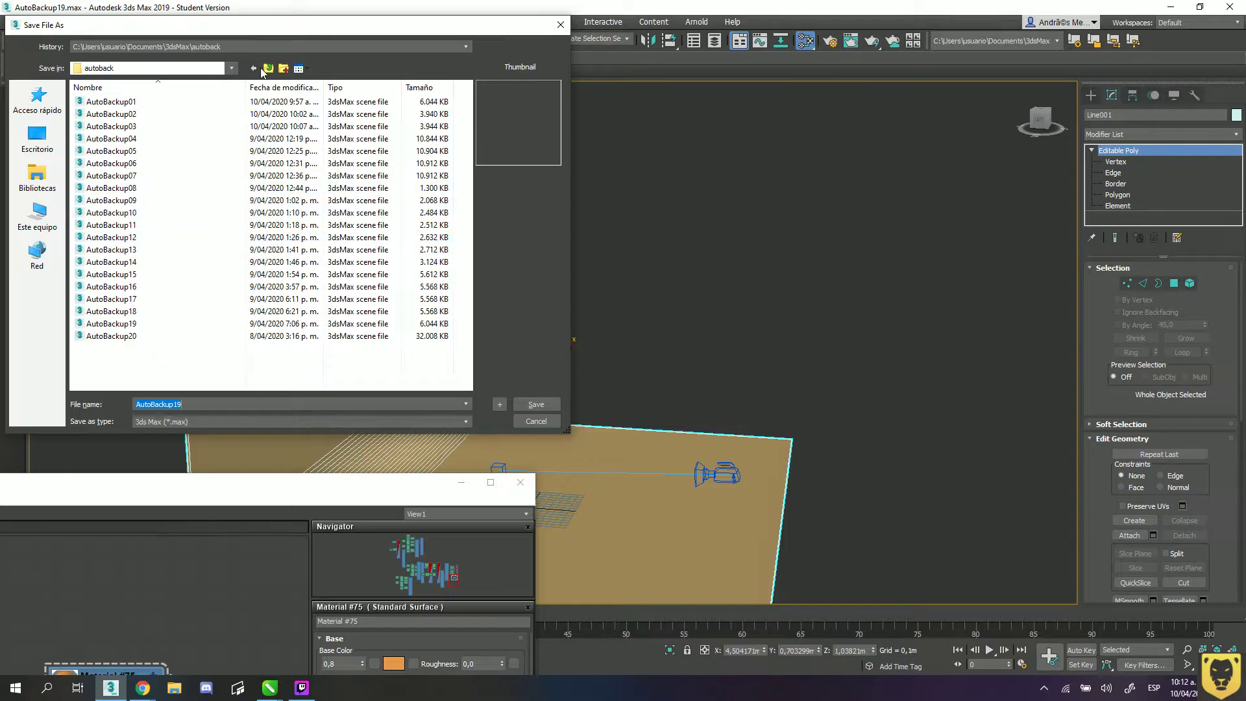
{"action": "left_click", "coordinate": [268, 68]}
{"action": "double_click", "coordinate": [101, 262]}
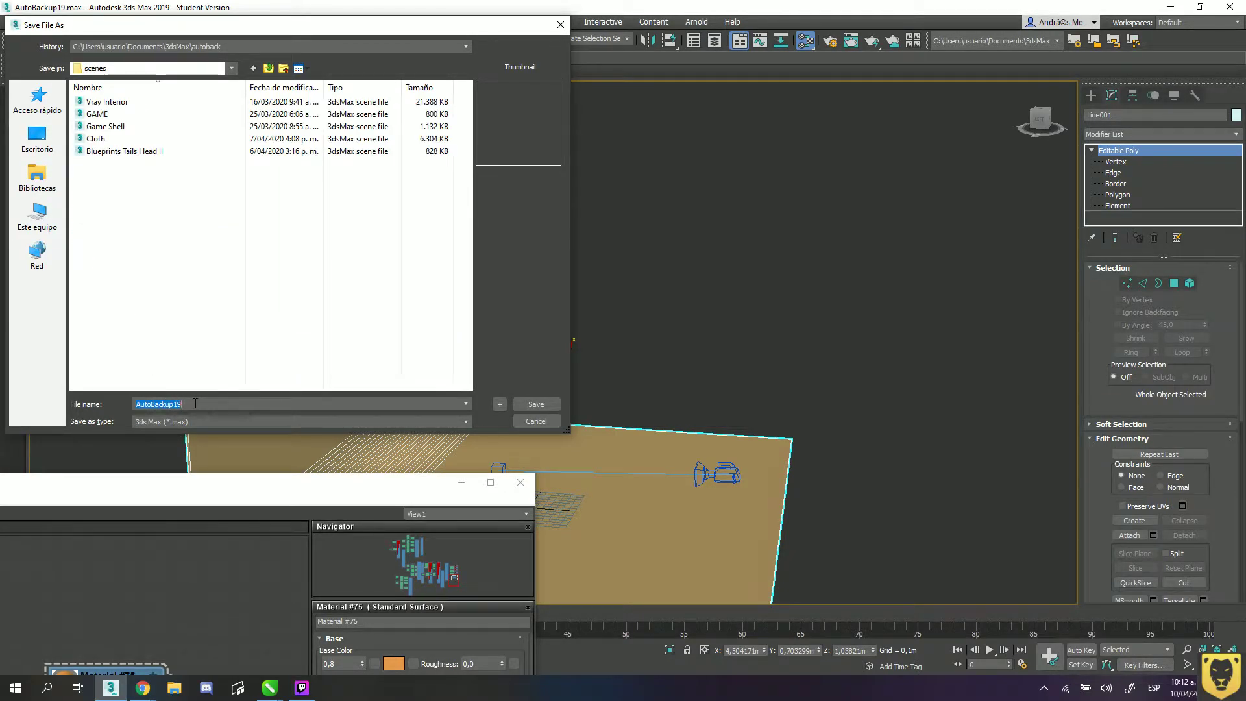
{"action": "type", "text": "B"}
{"action": "key", "text": "BackSpace"}
{"action": "key", "text": "BackSpace"}
{"action": "key", "text": "BackSpace"}
{"action": "key", "text": "Return"}
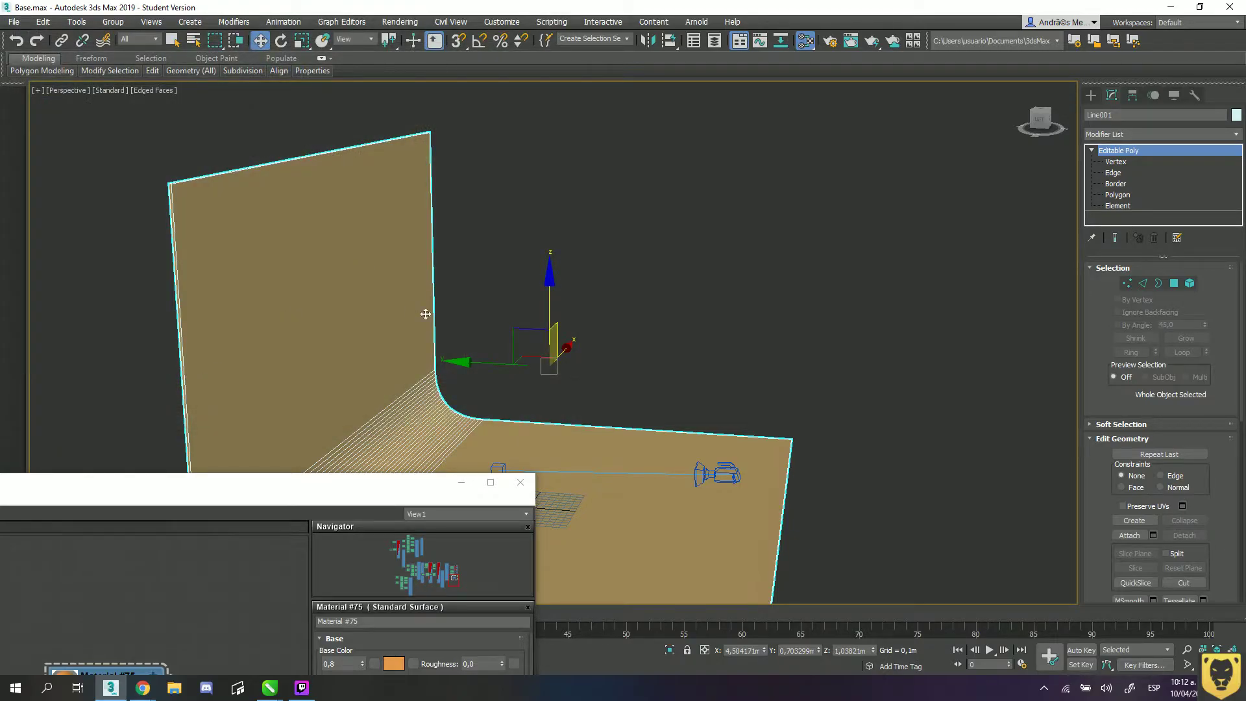
- Create a box at the middle of the backdrop's floor, about 1.55 m long, 1.15 m wide and 2.09 m high
{"action": "middle_click_drag", "start_coordinate": [472, 361], "coordinate": [999, 118], "text": "alt"}
{"action": "left_click", "coordinate": [1092, 96]}
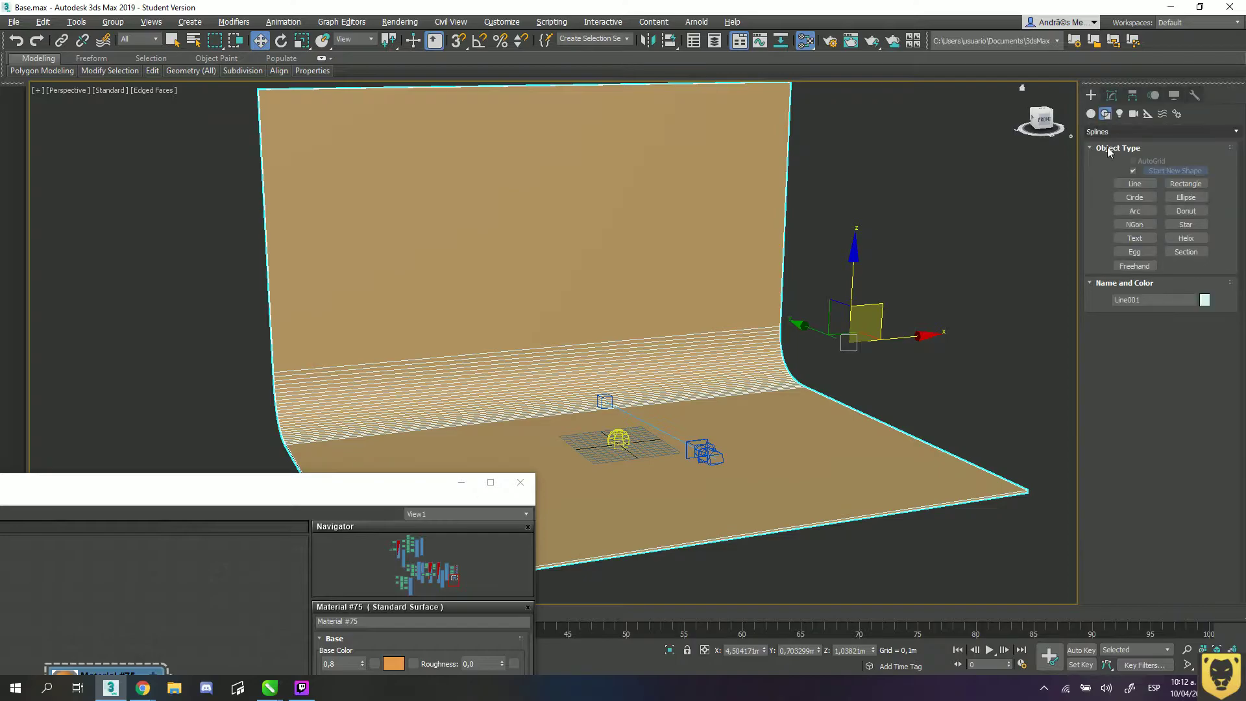
{"action": "left_click", "coordinate": [1134, 173]}
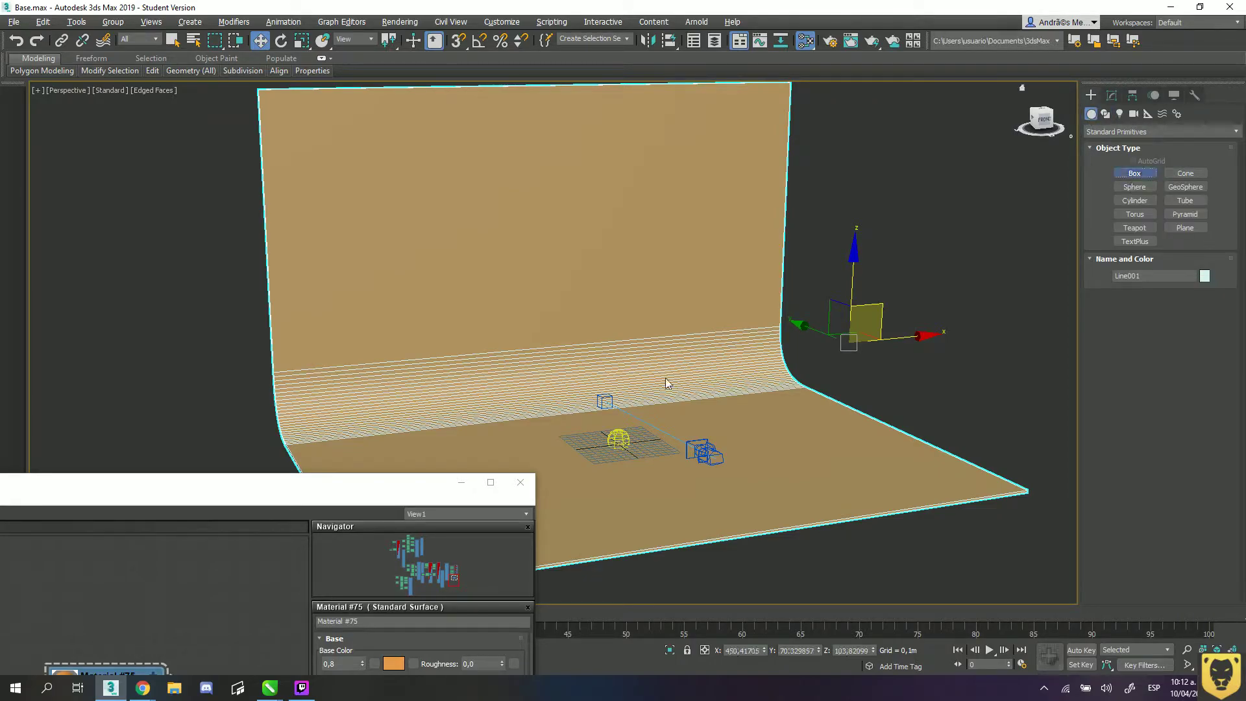
{"action": "left_click_drag", "start_coordinate": [563, 425], "coordinate": [672, 448]}
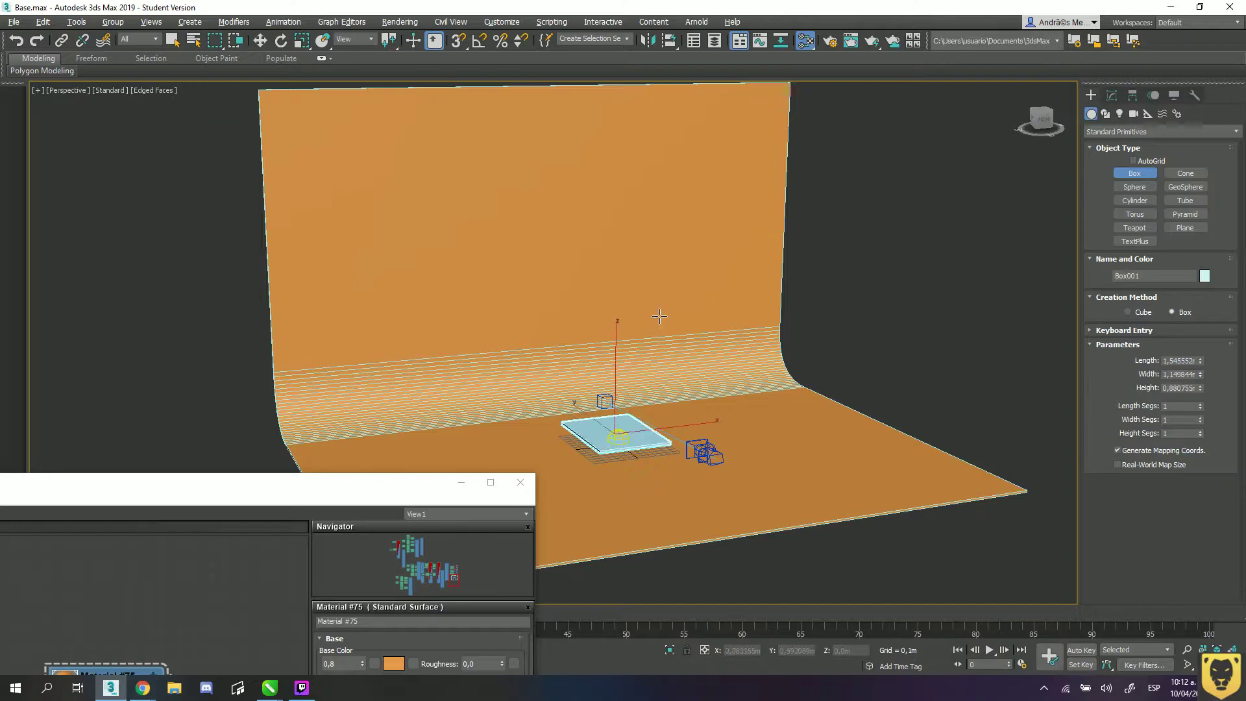
{"action": "left_click", "coordinate": [661, 313]}
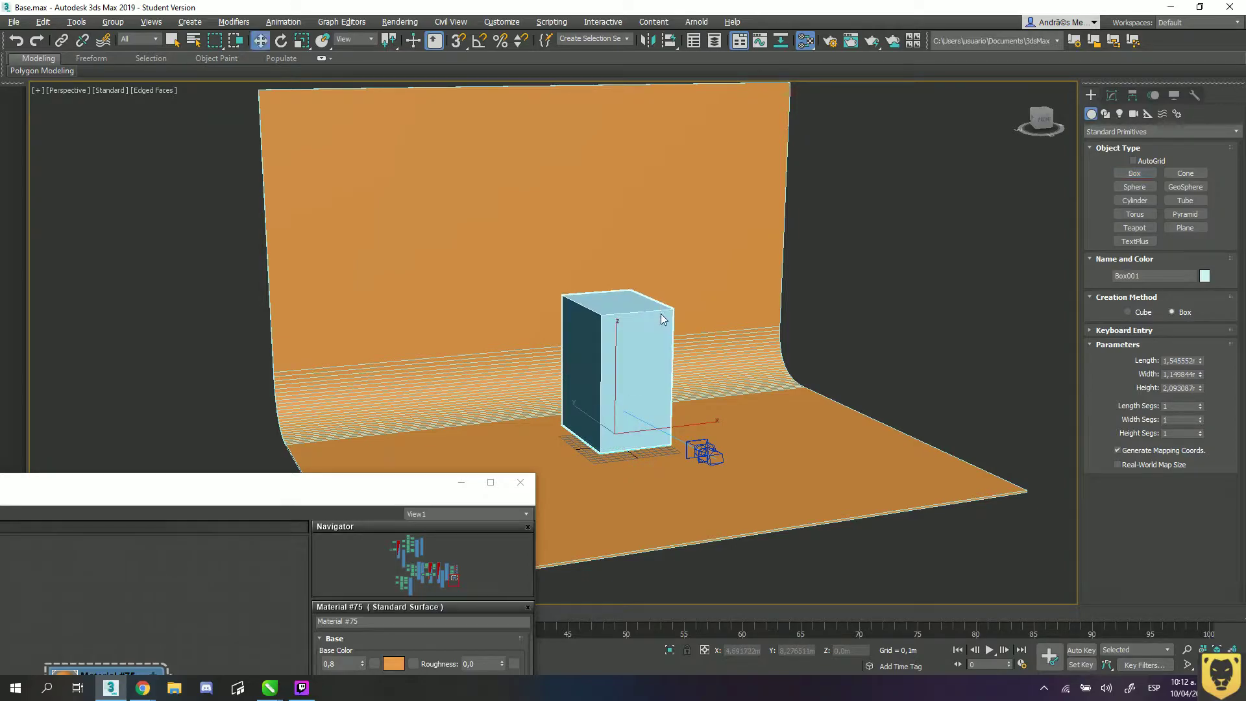
- Move the box back from the camera toward the wall while looking through the physical camera
{"action": "key", "text": "r"}
{"action": "key", "text": "c"}
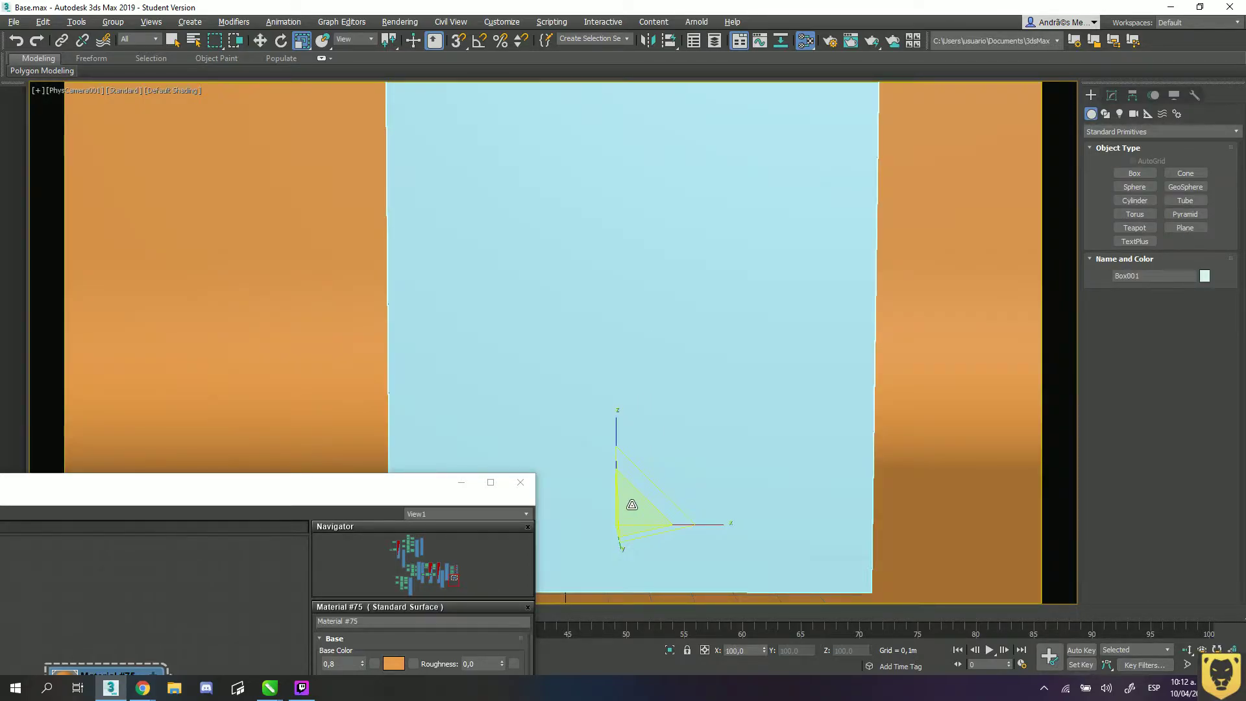
{"action": "scroll", "coordinate": [636, 503], "scroll_direction": "down", "scroll_amount": 5}
{"action": "key", "text": "e"}
{"action": "key", "text": "w"}
{"action": "left_click_drag", "start_coordinate": [676, 526], "coordinate": [634, 545]}
- Move the skydome light well to the right of the box and shift the box slightly in the camera view
{"action": "left_click", "coordinate": [579, 546]}
{"action": "left_click_drag", "start_coordinate": [895, 545], "coordinate": [951, 545]}
{"action": "left_click", "coordinate": [634, 420]}
{"action": "mouse_move", "coordinate": [640, 512]}
{"action": "left_mouse_down"}
{"action": "mouse_move", "coordinate": [616, 512]}
{"action": "mouse_move", "coordinate": [629, 513]}
{"action": "left_mouse_up"}
- Check the skydome light's texture and intensity settings, then render the camera view, overwriting Poster.exr, and close the render
{"action": "left_click", "coordinate": [952, 547]}
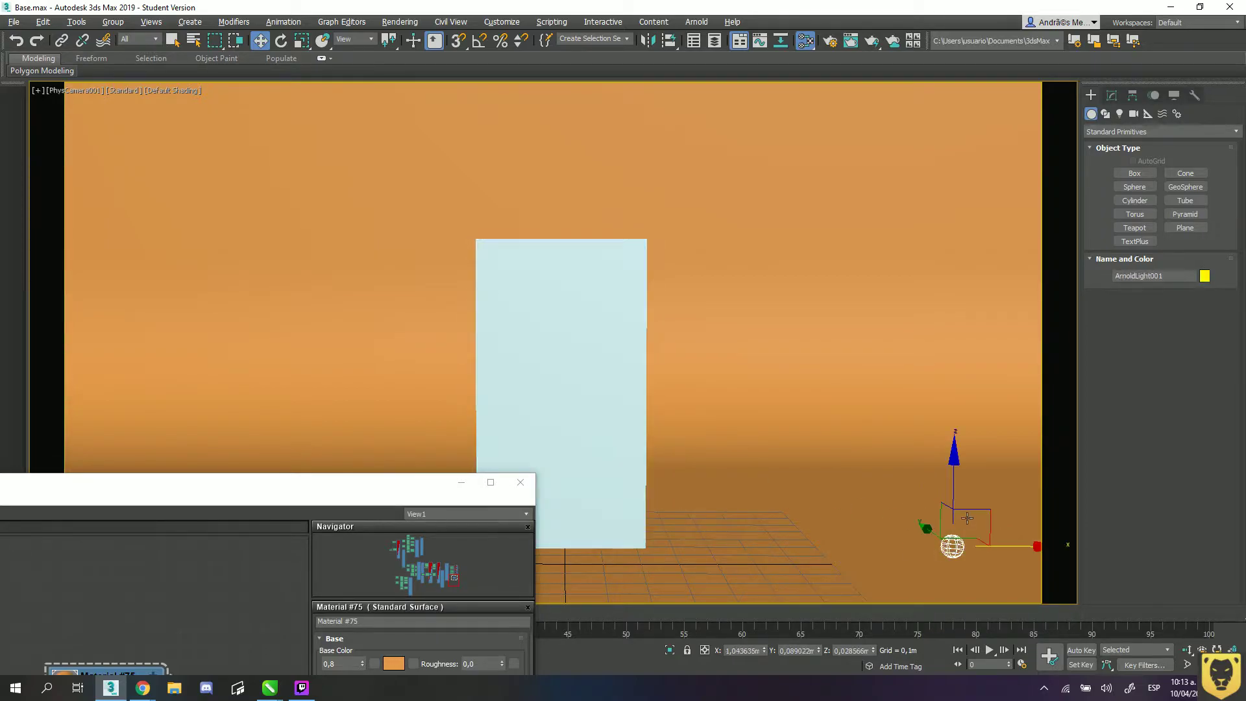
{"action": "left_click", "coordinate": [1111, 95]}
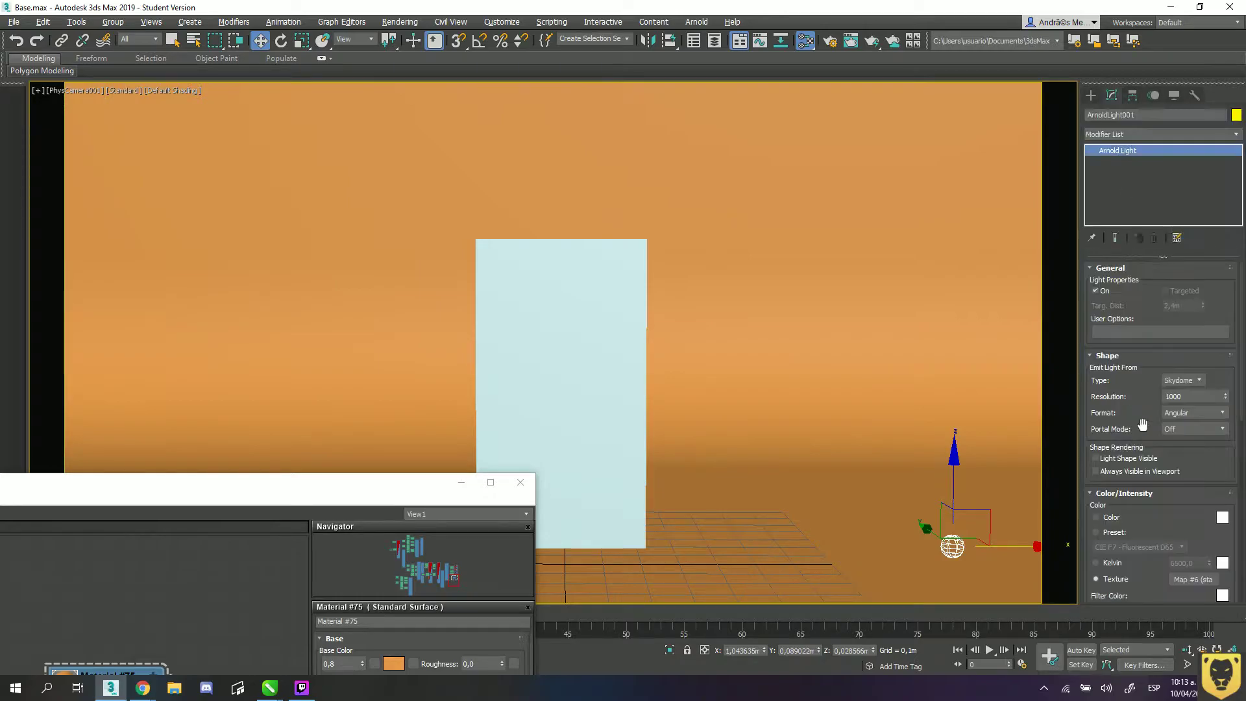
{"action": "scroll", "coordinate": [1170, 509], "scroll_direction": "down", "scroll_amount": 3}
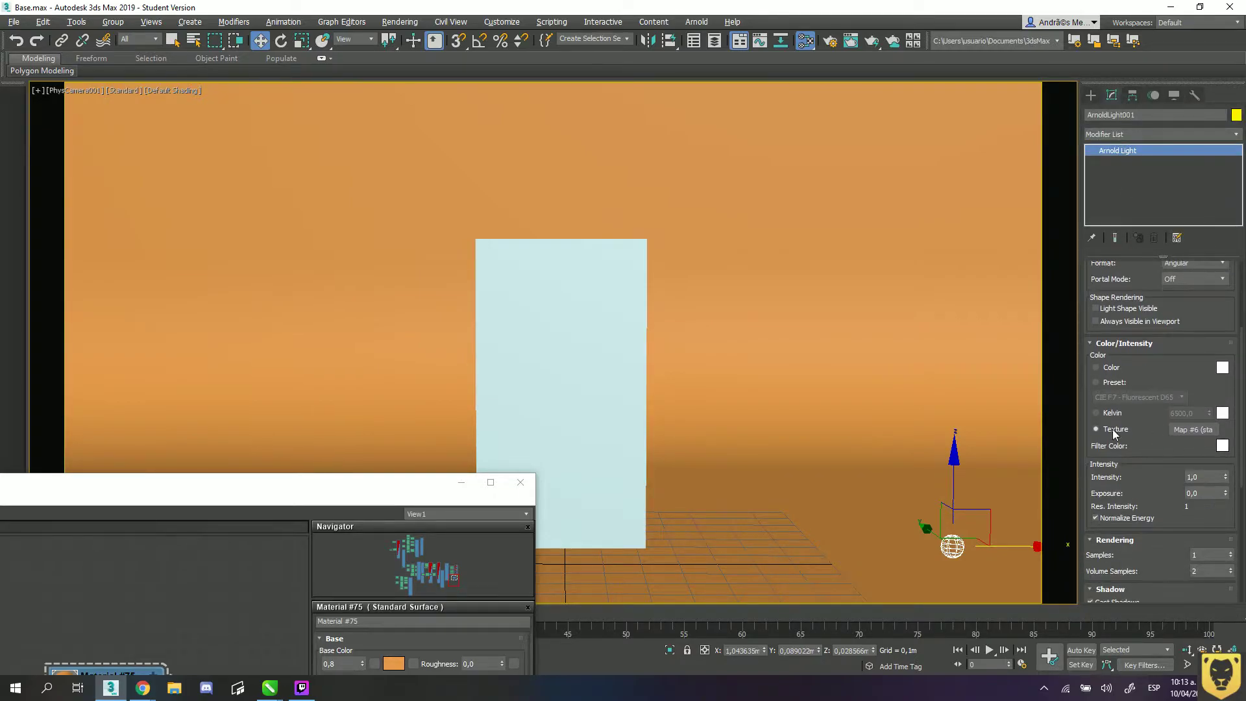
{"action": "key", "text": "shift+q"}
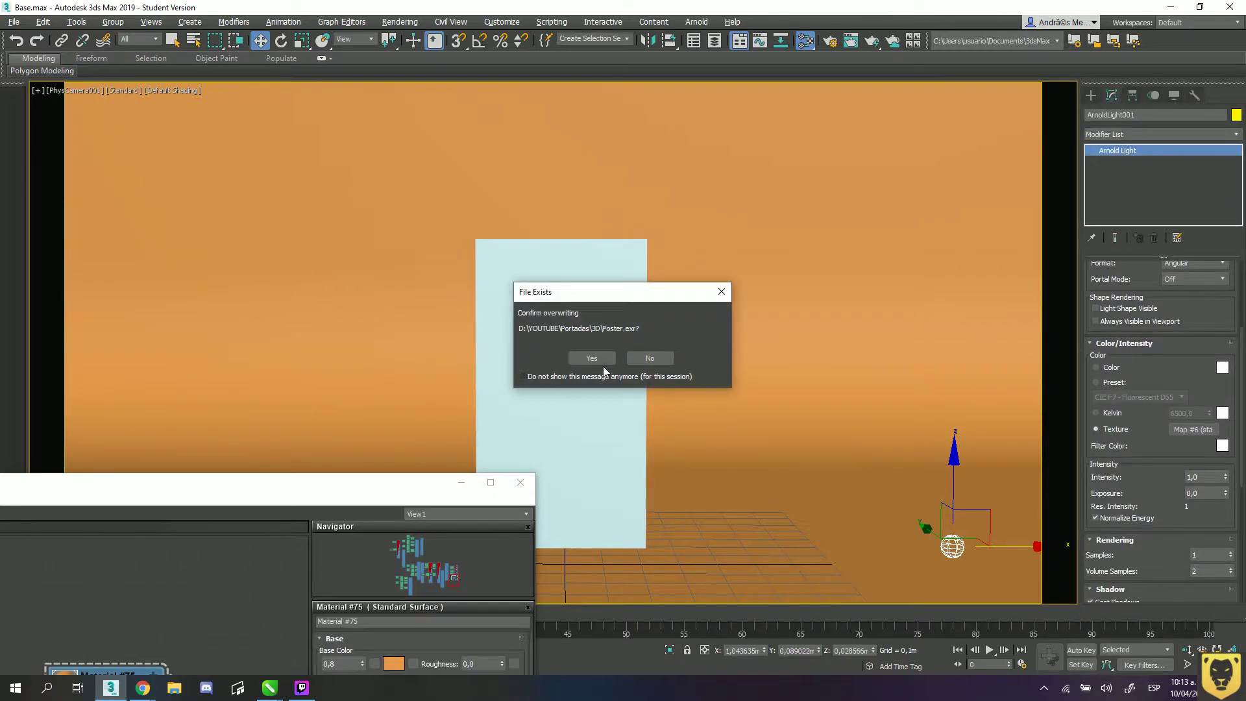
{"action": "left_click", "coordinate": [571, 358]}
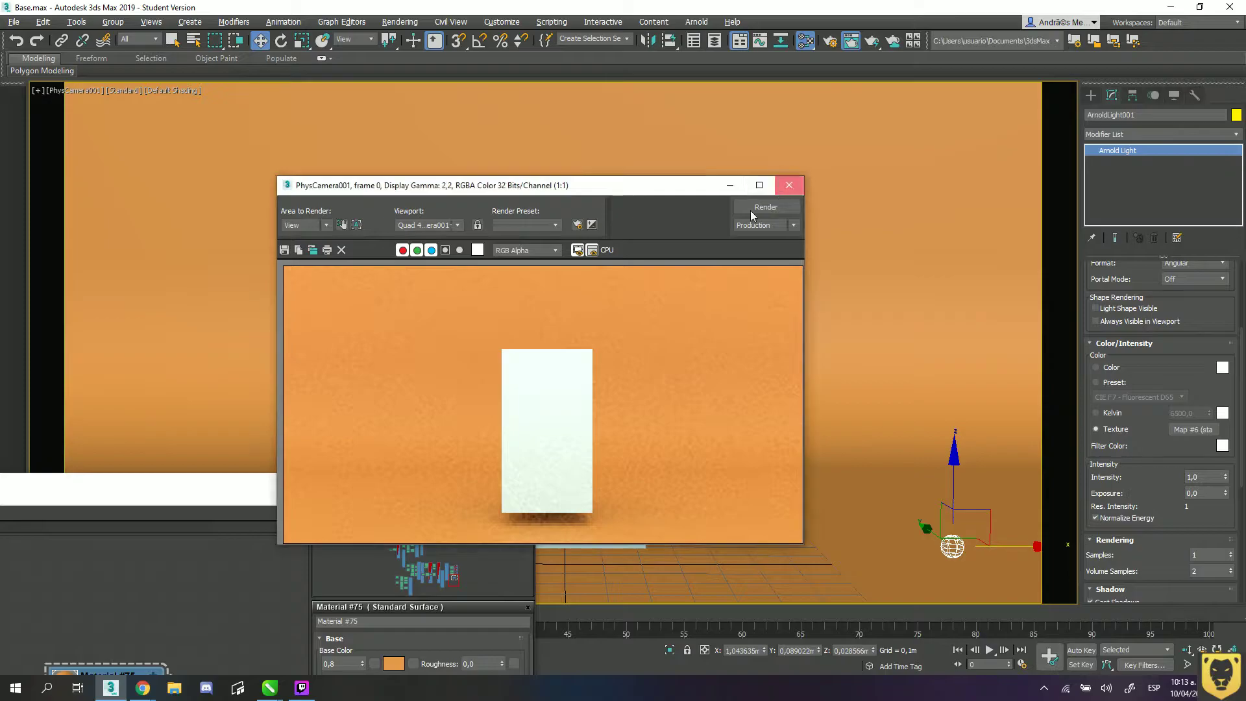
{"action": "left_click", "coordinate": [779, 192]}
- Raise the backdrop to about Z 1.099 m in the left view to close the gap under the box, and return to perspective
{"action": "left_click", "coordinate": [609, 454]}
{"action": "key", "text": "l"}
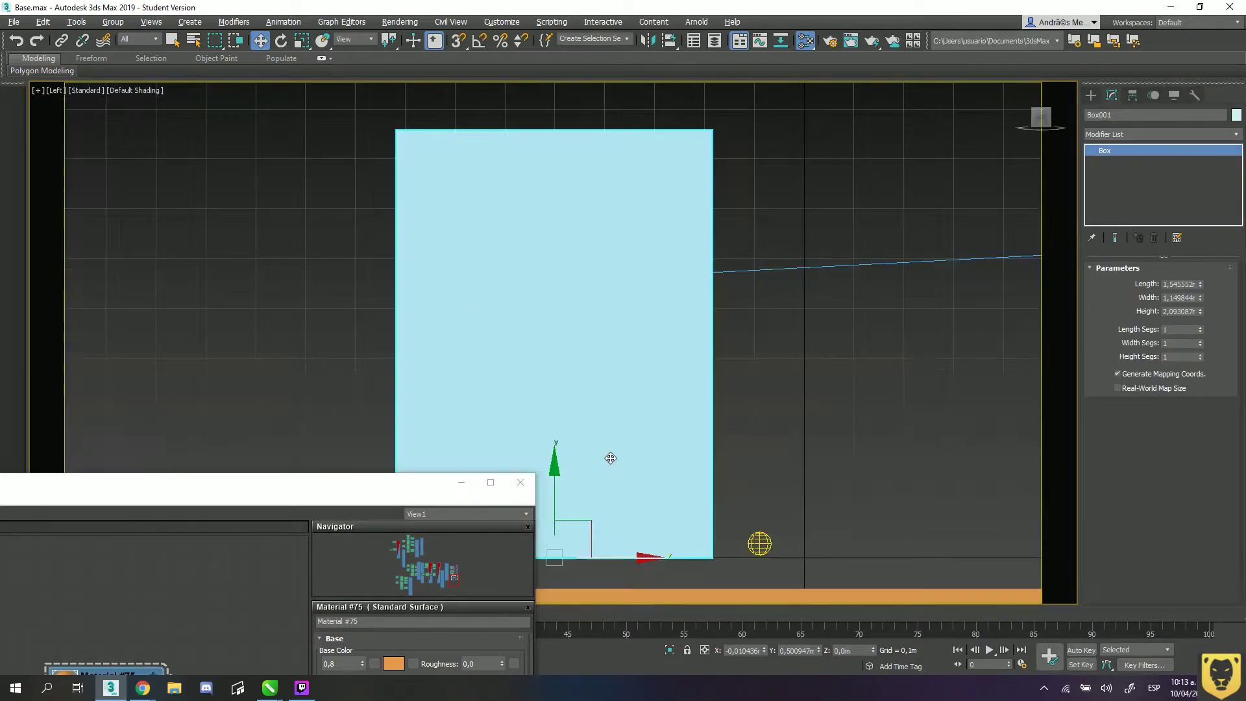
{"action": "middle_click_drag", "start_coordinate": [634, 298], "coordinate": [759, 183]}
{"action": "left_click", "coordinate": [542, 467]}
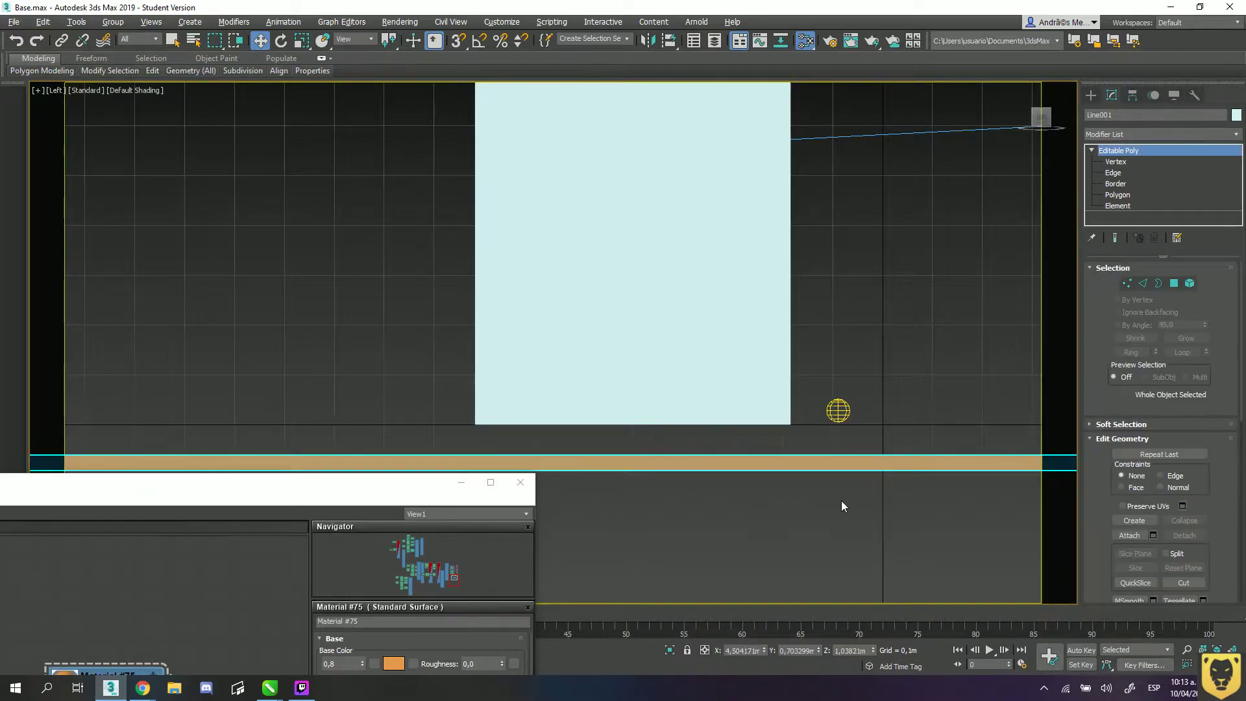
{"action": "scroll", "coordinate": [826, 440], "scroll_direction": "down", "scroll_amount": 2}
{"action": "middle_click_drag", "start_coordinate": [830, 441], "coordinate": [704, 451]}
{"action": "left_click_drag", "start_coordinate": [873, 650], "coordinate": [873, 623]}
{"action": "left_click", "coordinate": [803, 297]}
{"action": "key", "text": "p"}
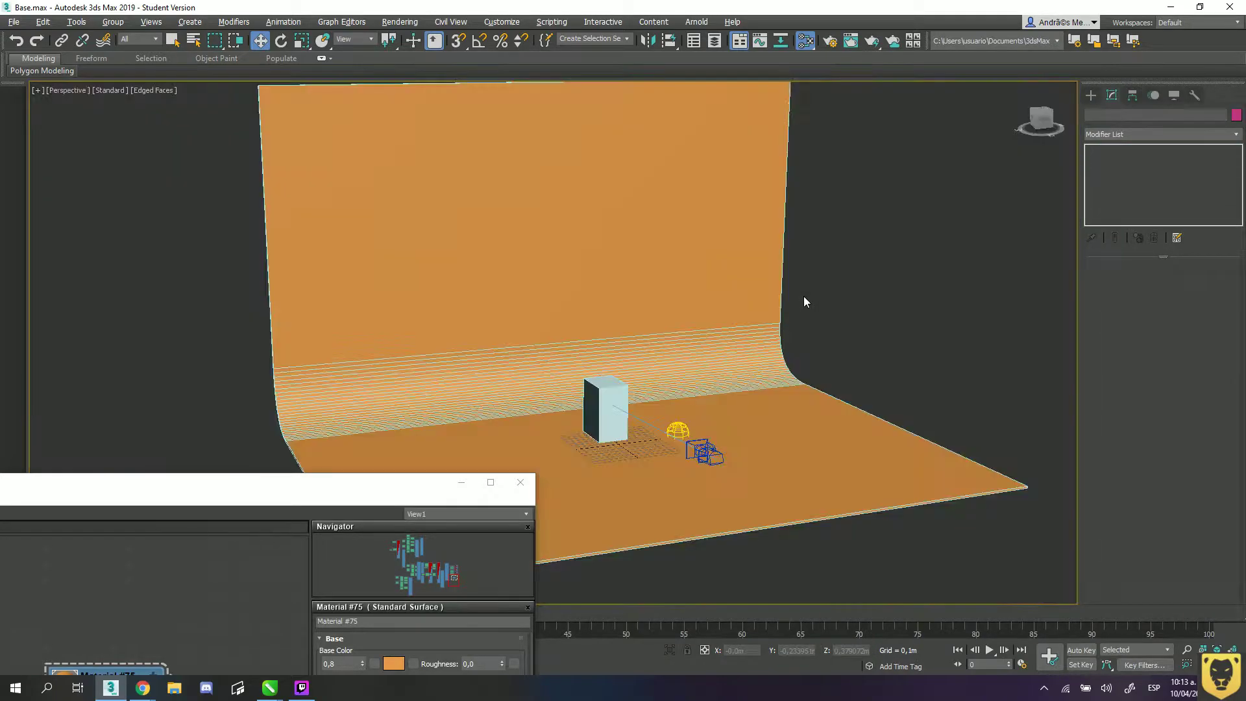
- Delete the test box from the backdrop's floor
{"action": "middle_click_drag", "start_coordinate": [804, 297], "coordinate": [736, 354]}
{"action": "middle_click_drag", "start_coordinate": [706, 306], "coordinate": [869, 246]}
{"action": "left_click", "coordinate": [728, 386]}
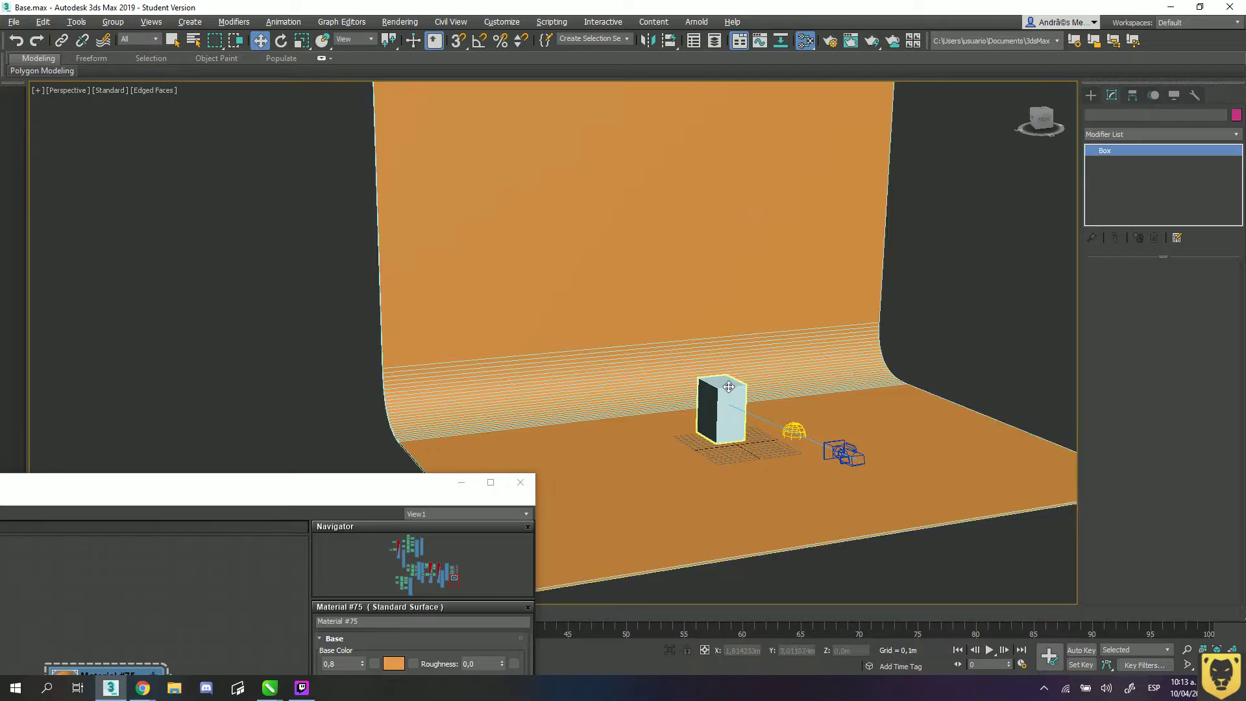
{"action": "key", "text": "Delete"}
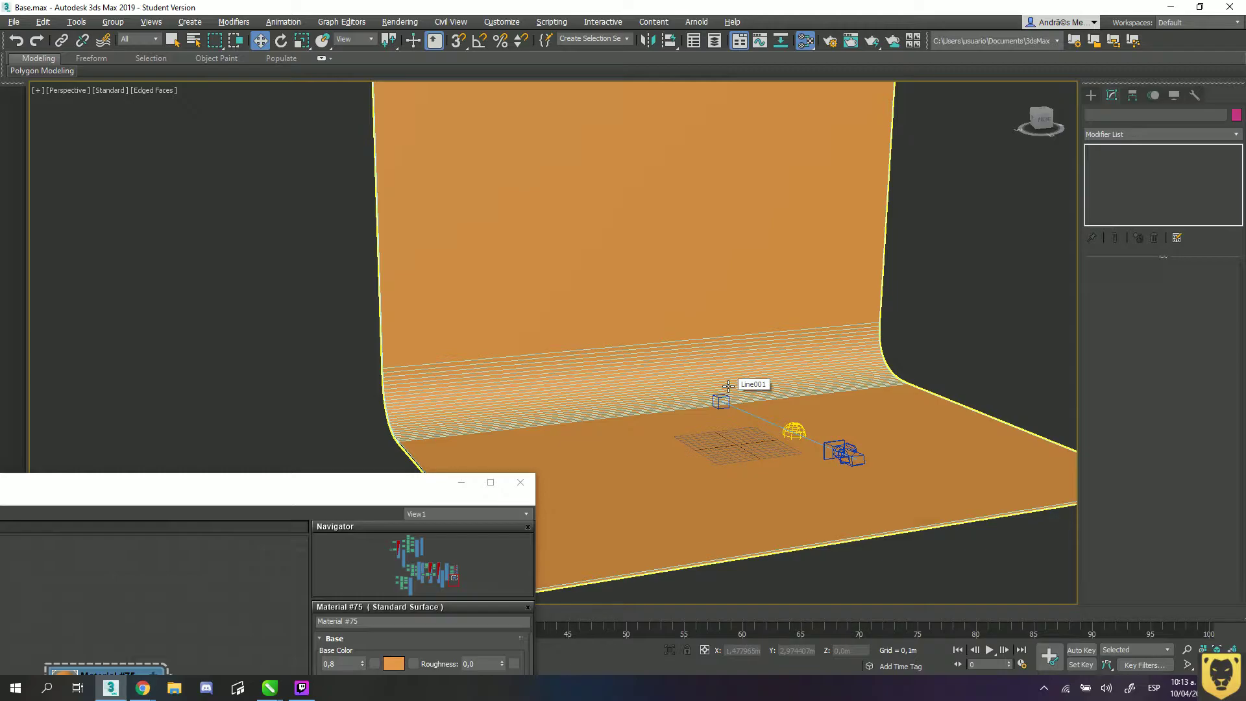
{"action": "middle_click_drag", "start_coordinate": [728, 386], "coordinate": [746, 422], "text": "alt"}
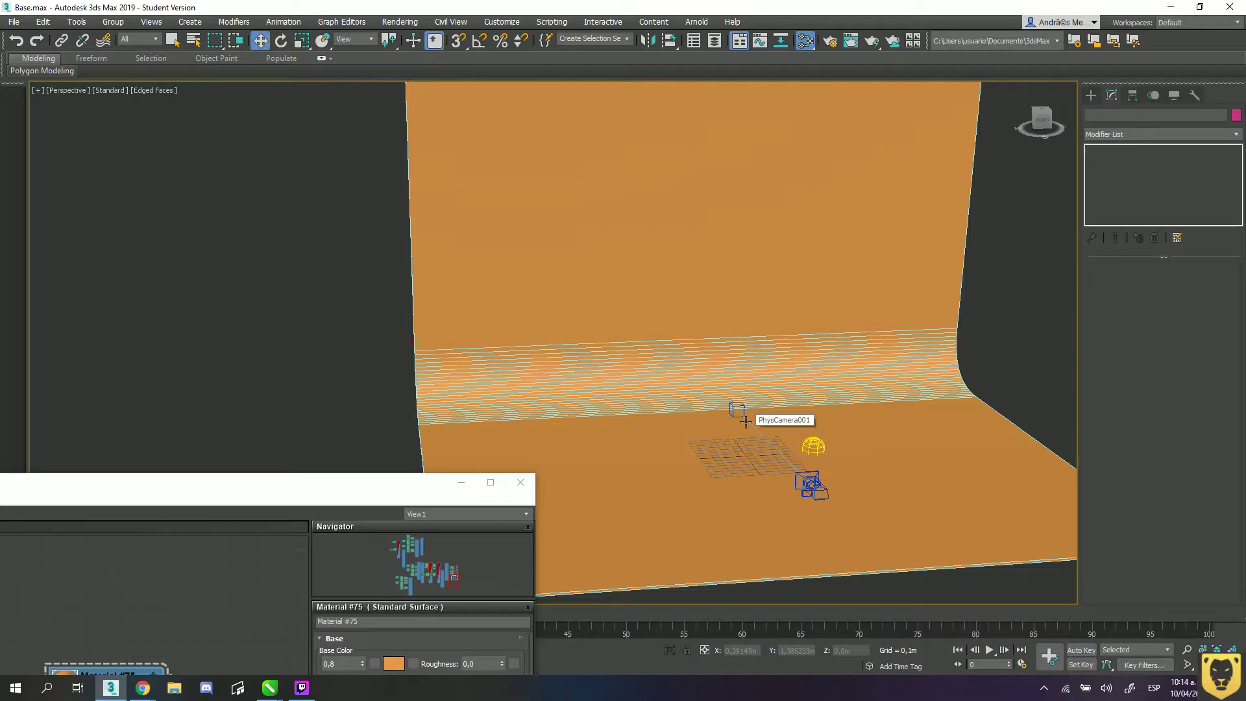
- Select the backdrop and freeze it
{"action": "left_click", "coordinate": [814, 396]}
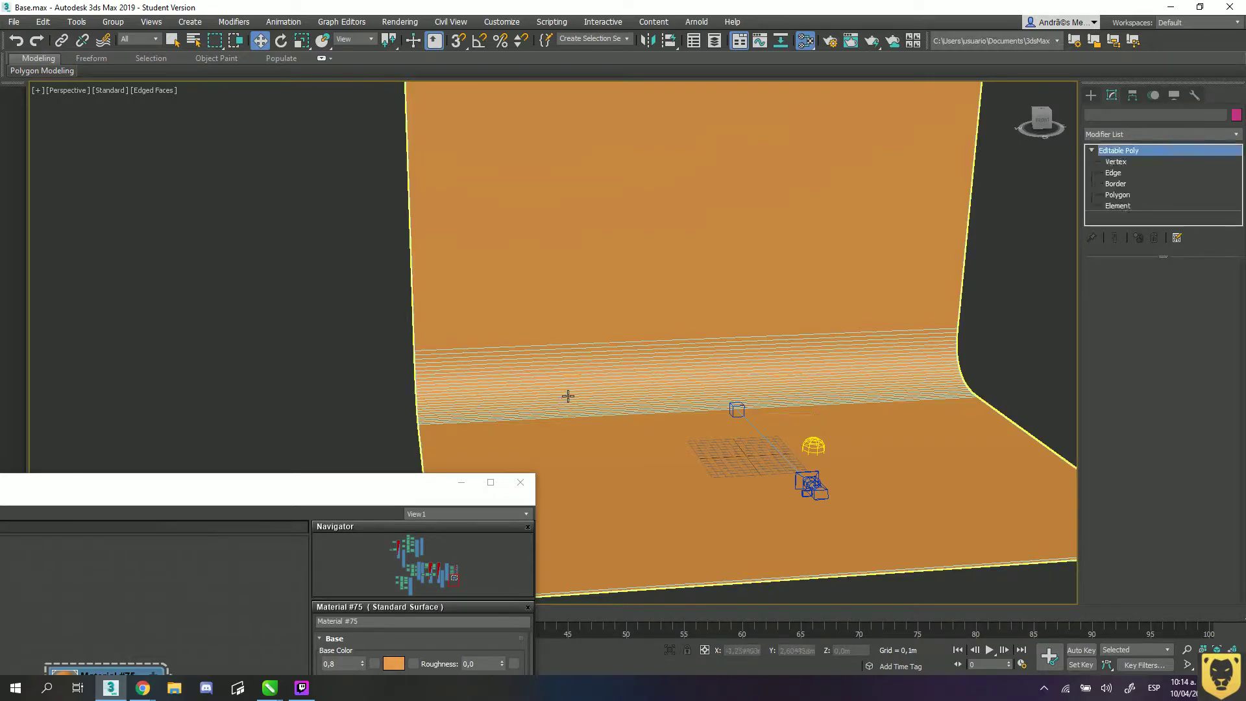
{"action": "left_click", "coordinate": [569, 397]}
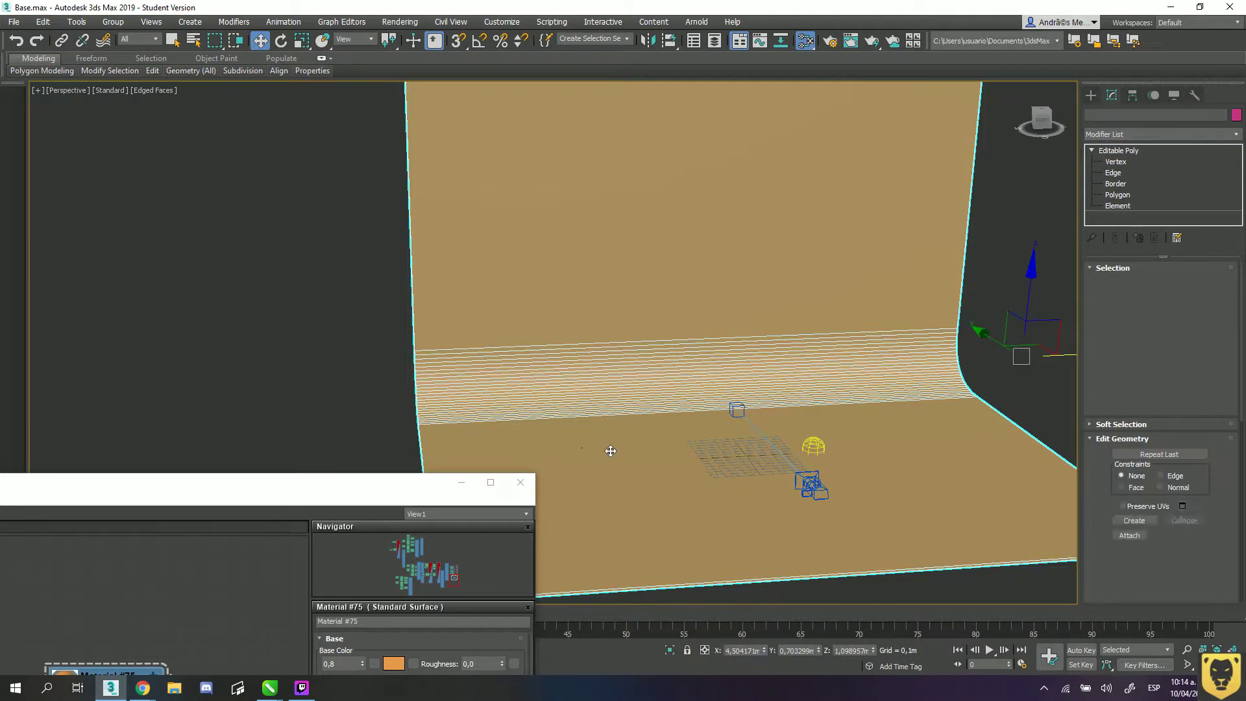
{"action": "left_click", "coordinate": [298, 331]}
{"action": "left_click", "coordinate": [606, 376]}
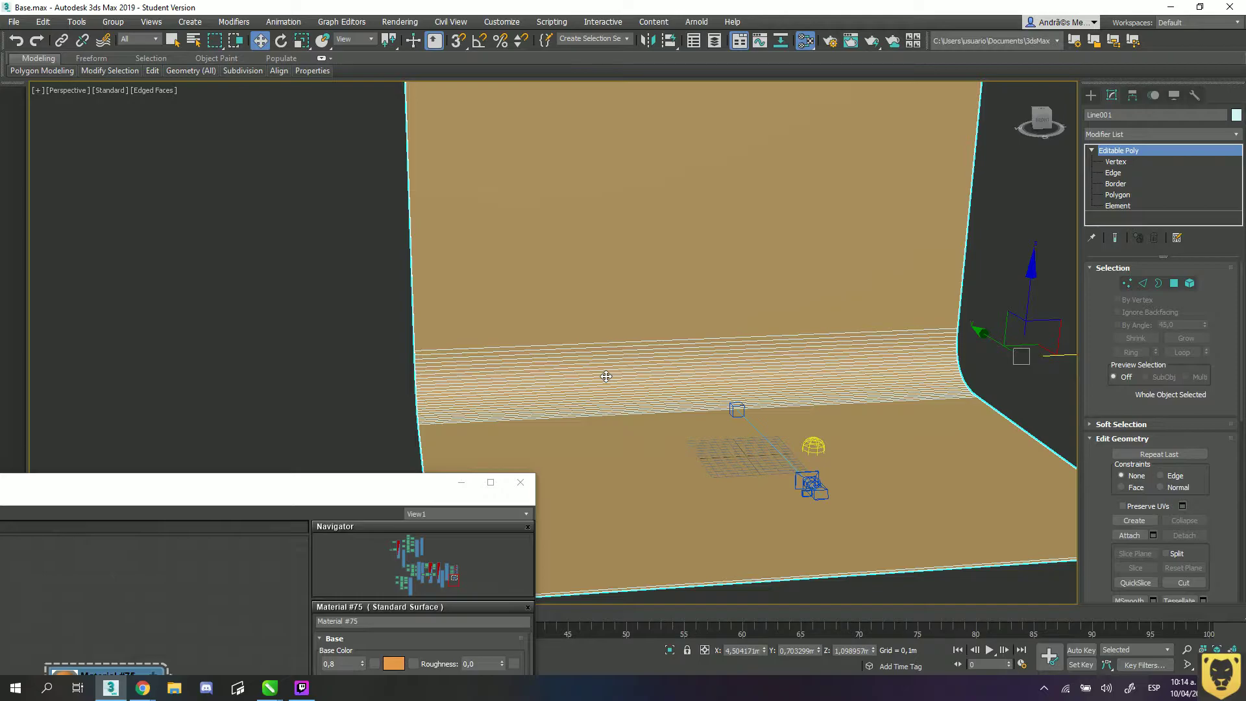
{"action": "right_click", "coordinate": [603, 387]}
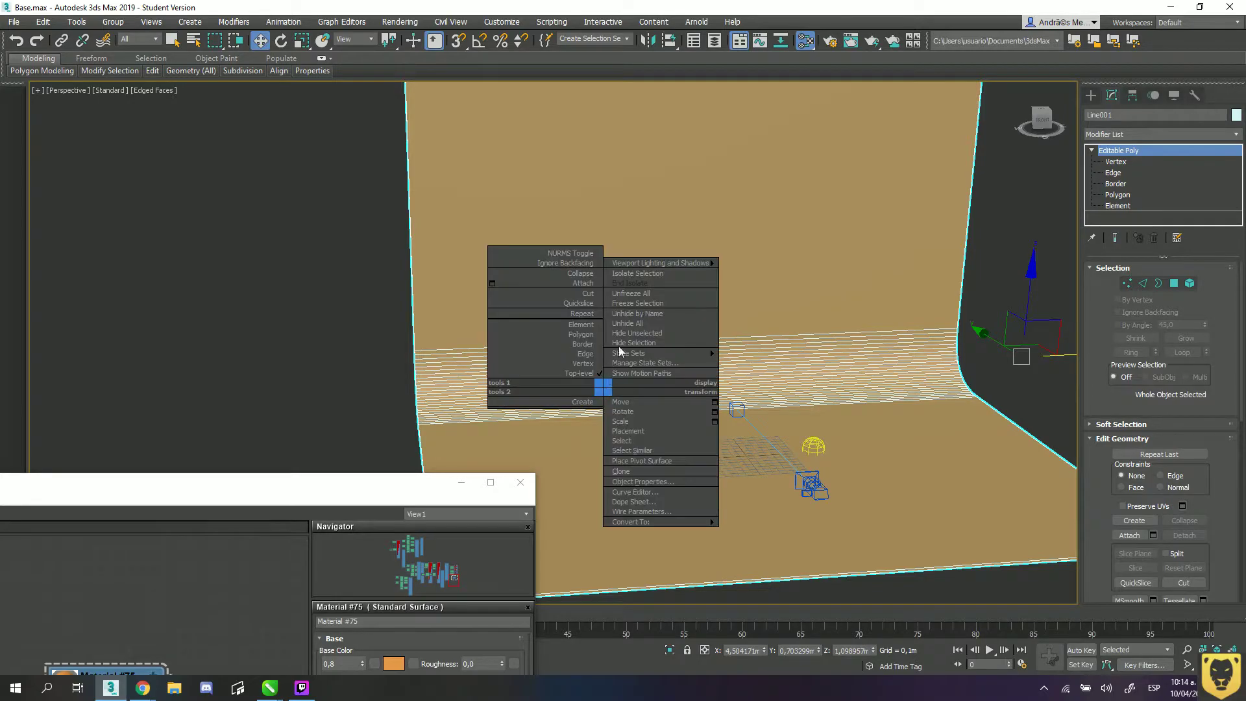
{"action": "left_click", "coordinate": [636, 303]}
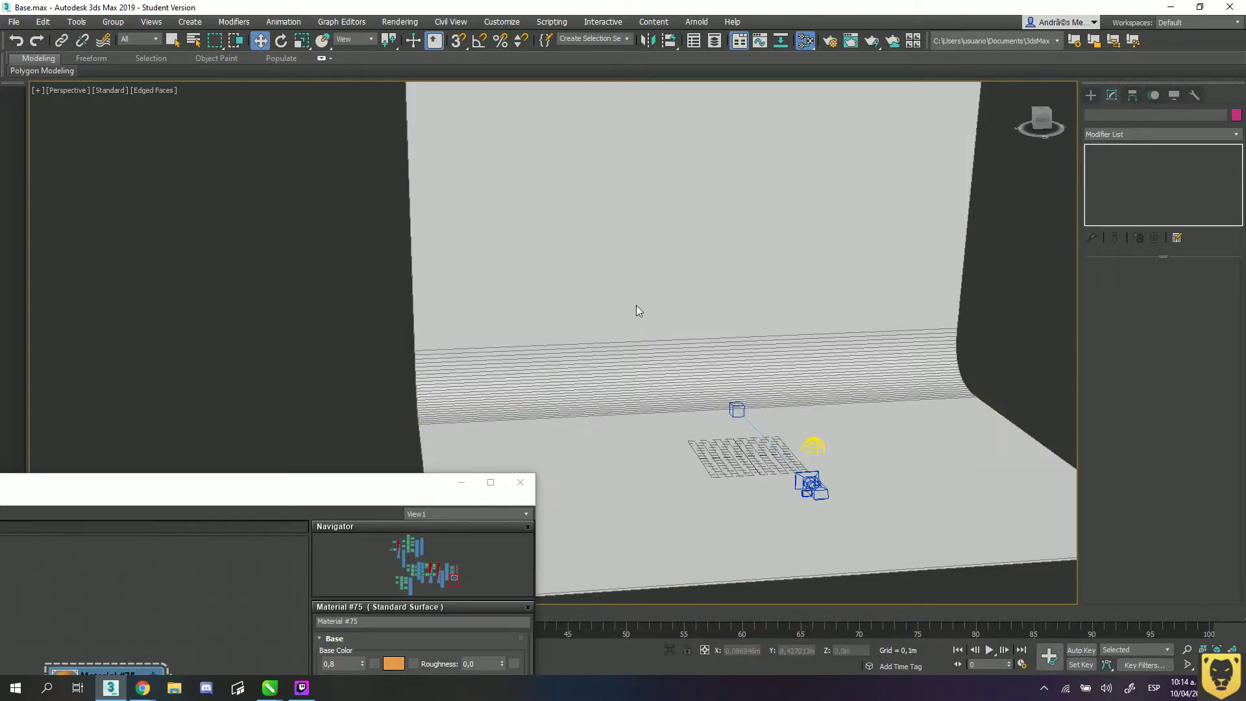
- Test selecting the camera target and empty space with the backdrop frozen, then unfreeze the backdrop
{"action": "left_click", "coordinate": [737, 409]}
{"action": "left_click", "coordinate": [286, 182]}
{"action": "left_click_drag", "start_coordinate": [286, 186], "coordinate": [331, 209]}
{"action": "right_click", "coordinate": [576, 301]}
{"action": "left_click", "coordinate": [603, 215]}
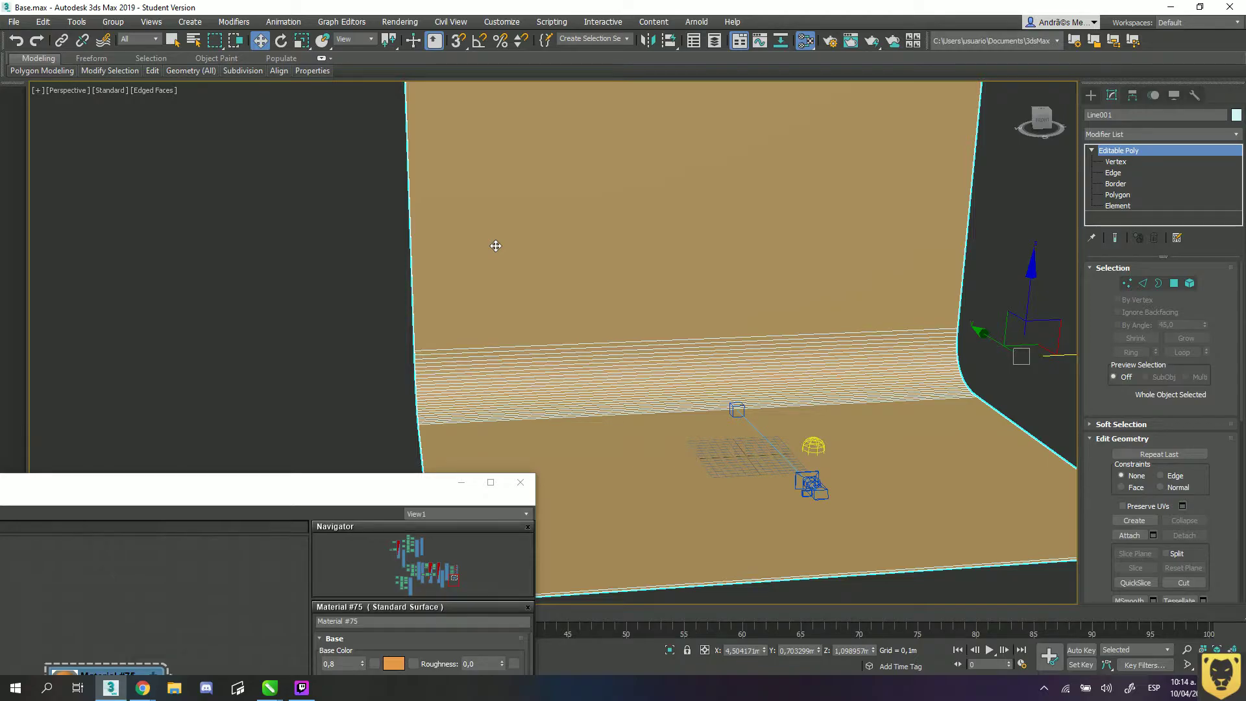
- Turn off Show Frozen in Gray in the backdrop's object properties and freeze the backdrop
{"action": "left_click", "coordinate": [1176, 97]}
{"action": "scroll", "coordinate": [1240, 240], "scroll_direction": "down", "scroll_amount": 2}
{"action": "scroll", "coordinate": [1240, 240], "scroll_direction": "up", "scroll_amount": 1}
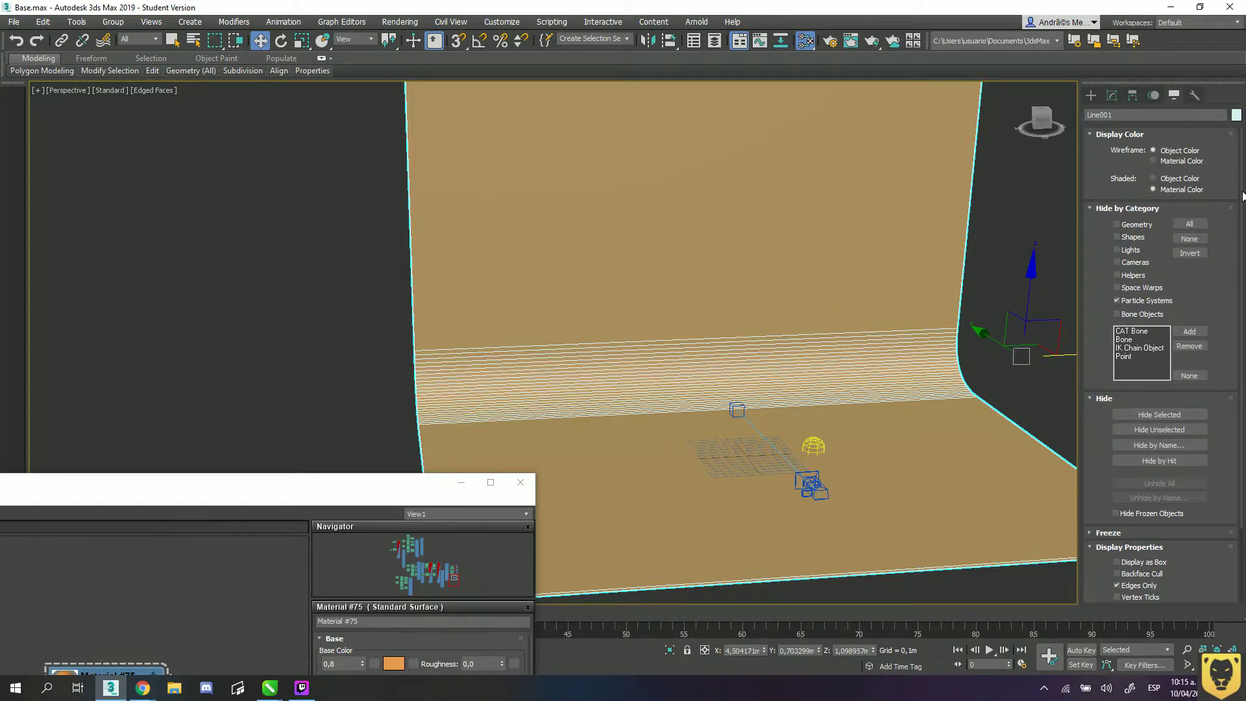
{"action": "scroll", "coordinate": [1243, 194], "scroll_direction": "down", "scroll_amount": 2}
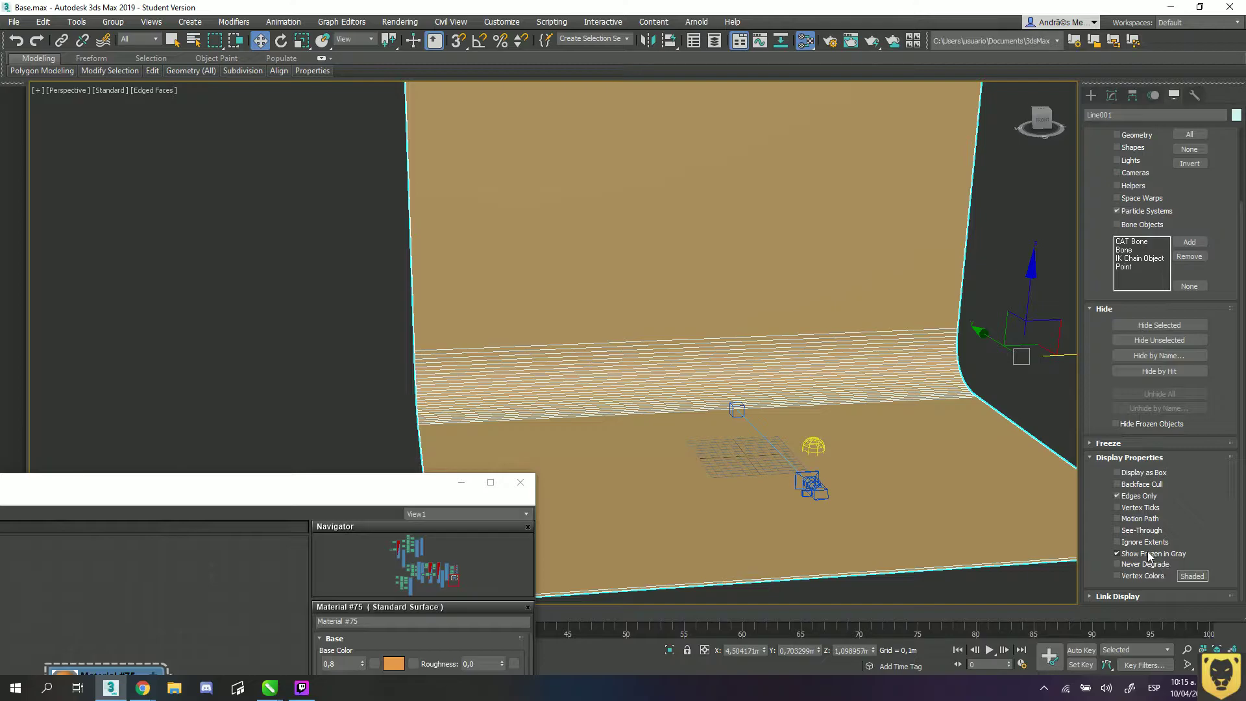
{"action": "right_click", "coordinate": [597, 300]}
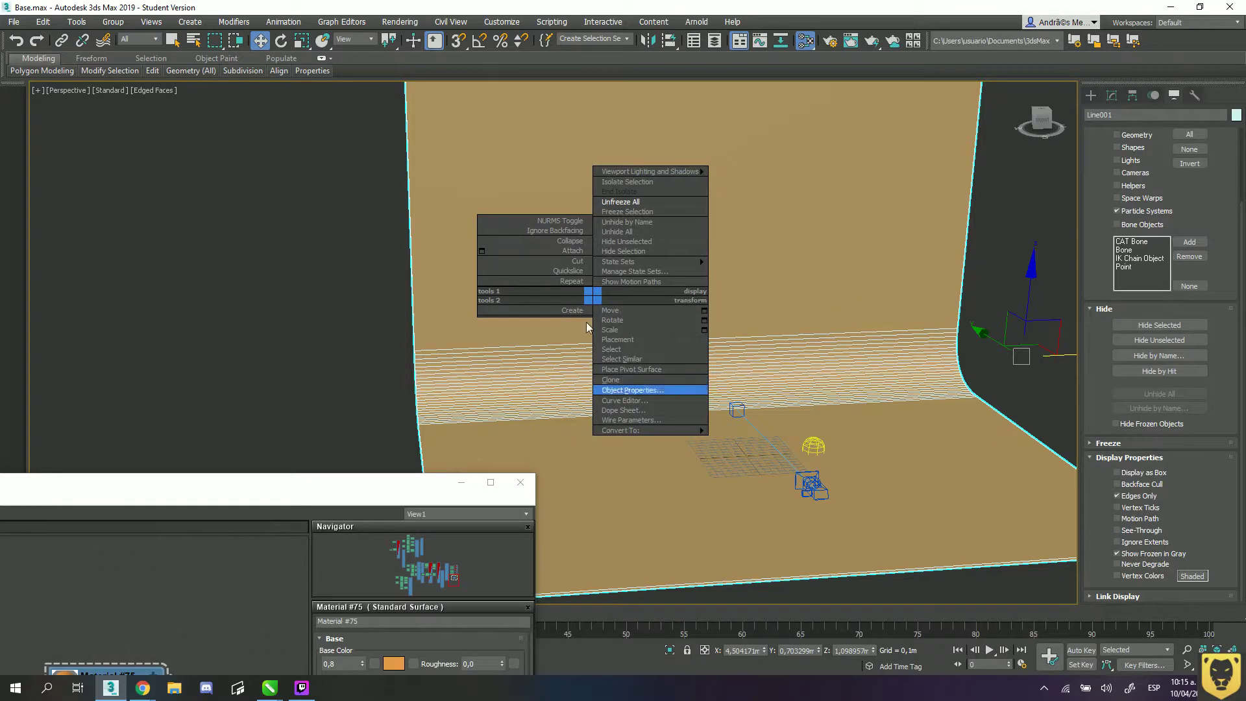
{"action": "left_click", "coordinate": [633, 396]}
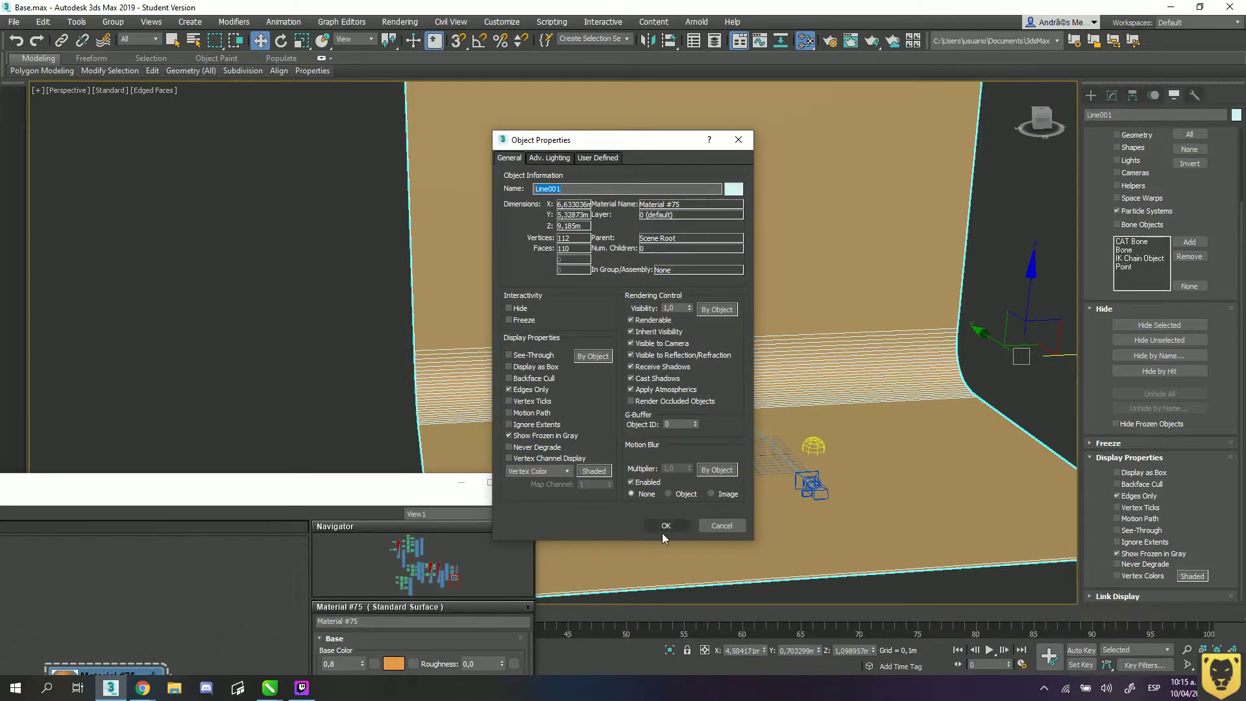
{"action": "left_click", "coordinate": [535, 437]}
{"action": "left_click", "coordinate": [666, 525]}
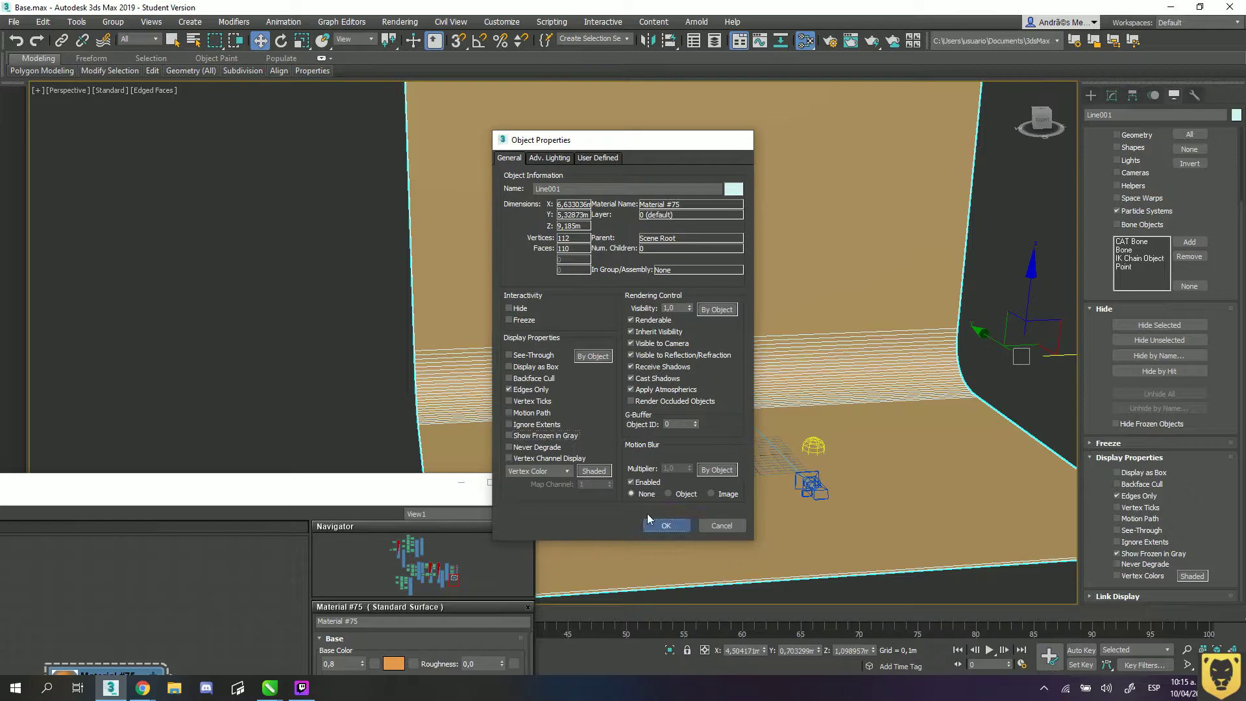
{"action": "right_click", "coordinate": [601, 305]}
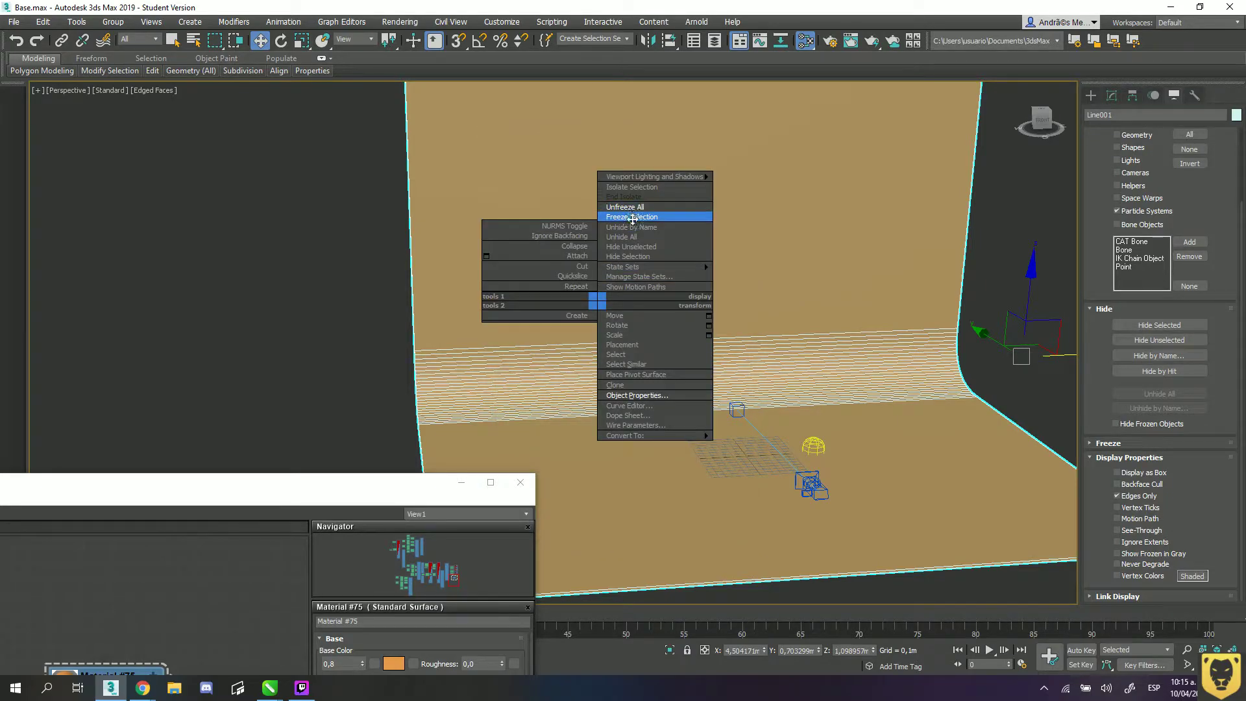
{"action": "left_click", "coordinate": [632, 221]}
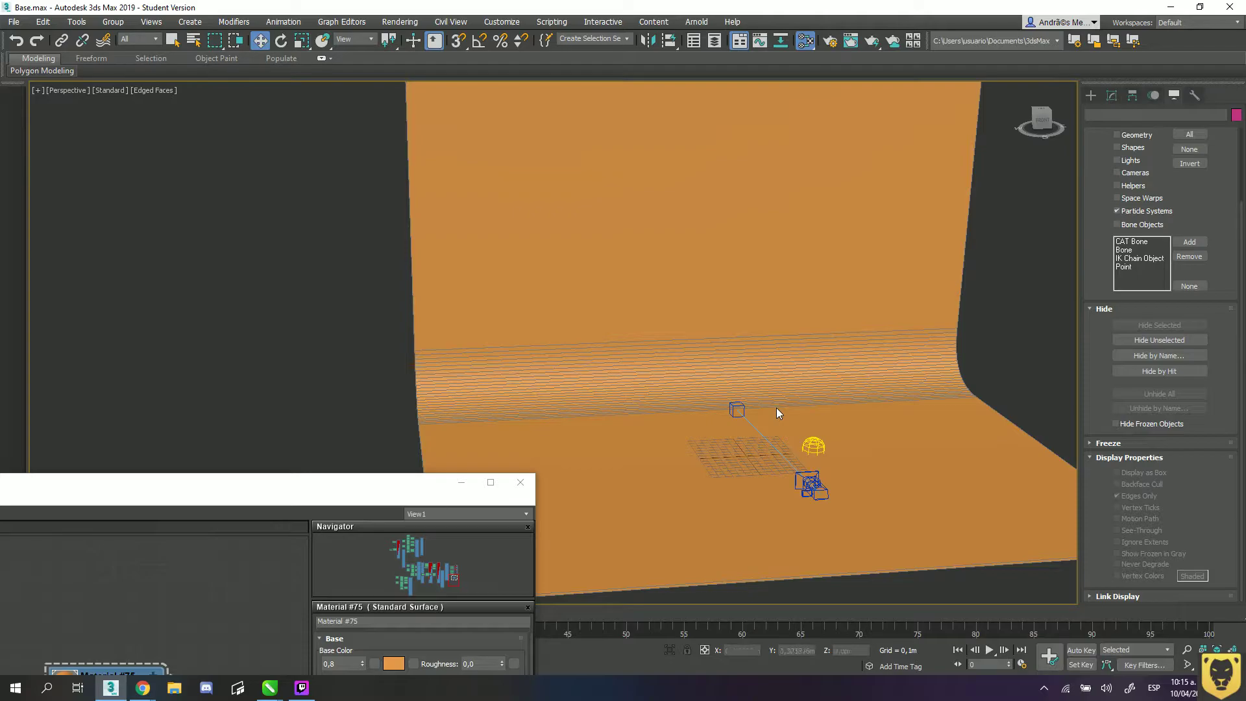
- Change the base color of the backdrop's Material #75 to turquoise, about red 0.07, green 0.68 and blue 0.72
{"action": "left_click_drag", "start_coordinate": [220, 490], "coordinate": [285, 330]}
{"action": "left_click", "coordinate": [182, 523]}
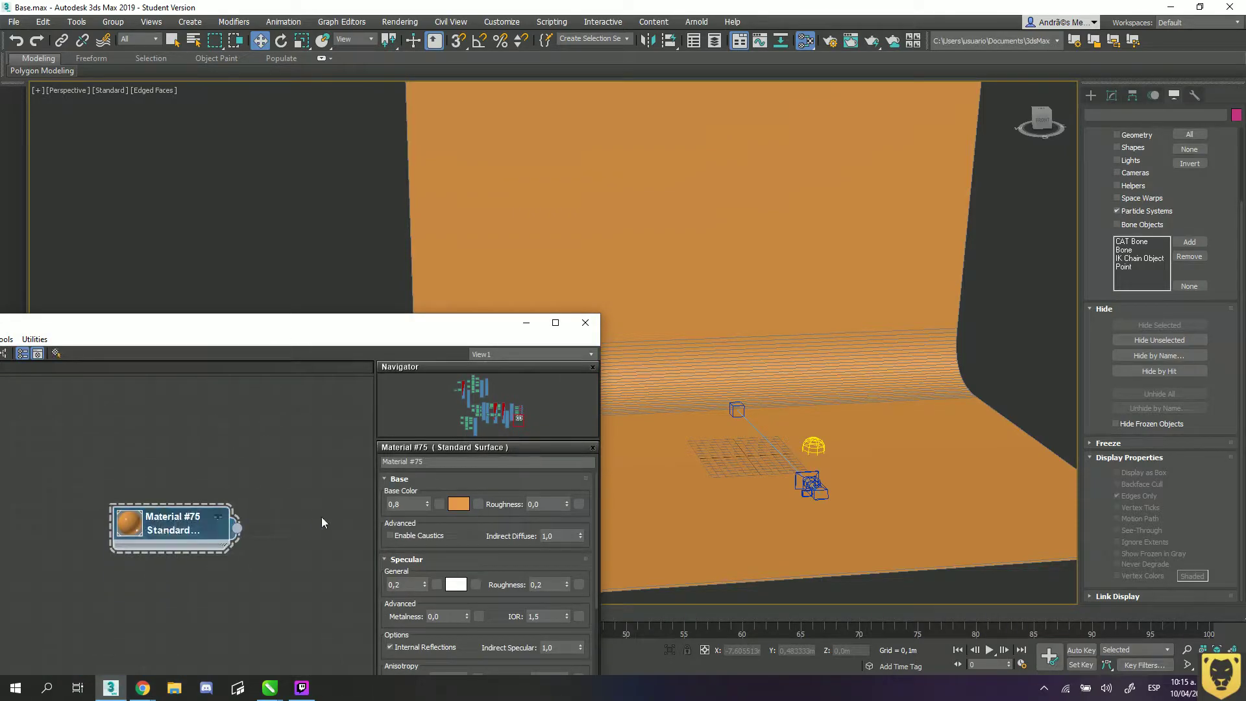
{"action": "left_click", "coordinate": [457, 505]}
{"action": "left_click_drag", "start_coordinate": [341, 140], "coordinate": [321, 113]}
{"action": "left_click", "coordinate": [326, 115]}
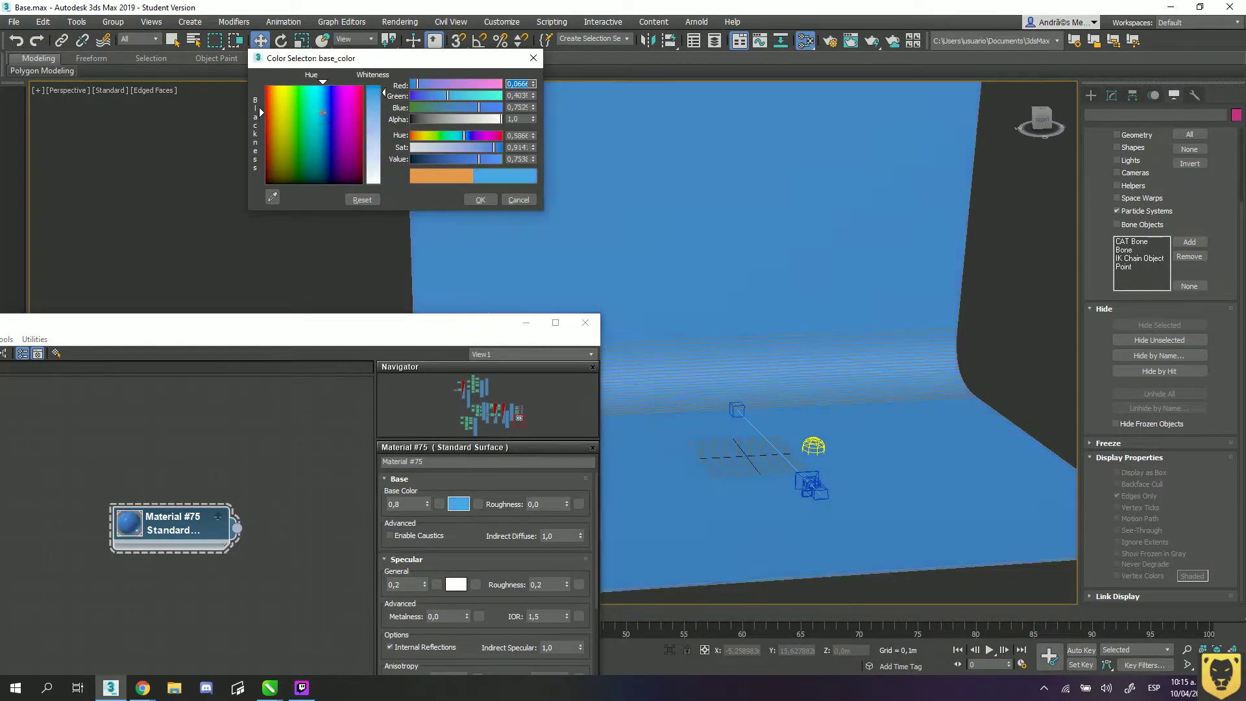
{"action": "left_click", "coordinate": [315, 115]}
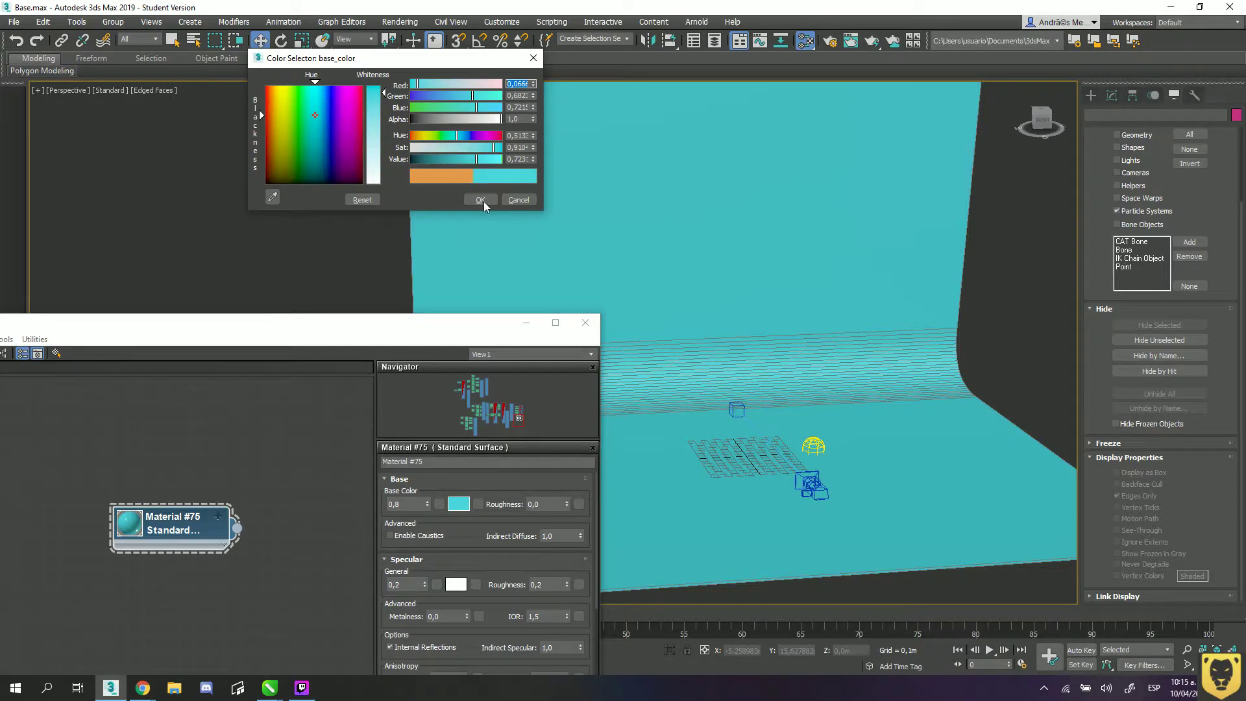
{"action": "left_click", "coordinate": [481, 200]}
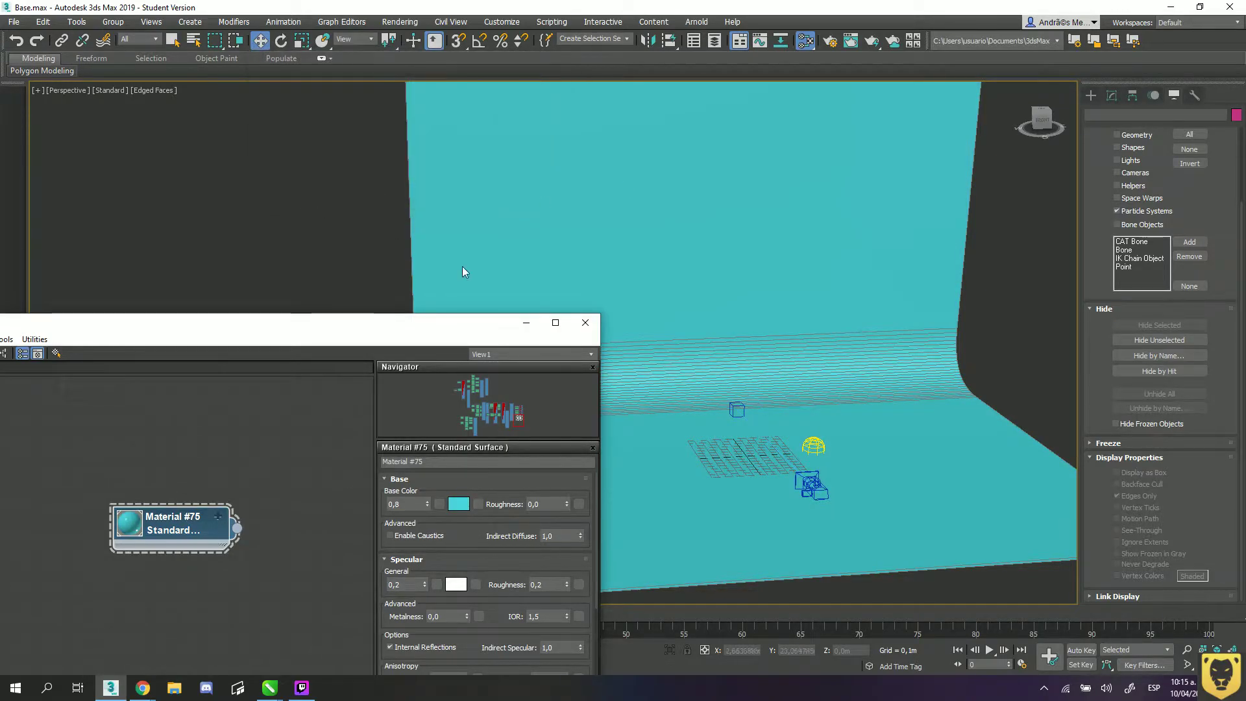
- Minimize the material editor and save the scene under its existing file name
{"action": "left_click", "coordinate": [526, 322]}
{"action": "middle_click_drag", "start_coordinate": [765, 462], "coordinate": [635, 422], "text": "alt"}
{"action": "left_click", "coordinate": [14, 21]}
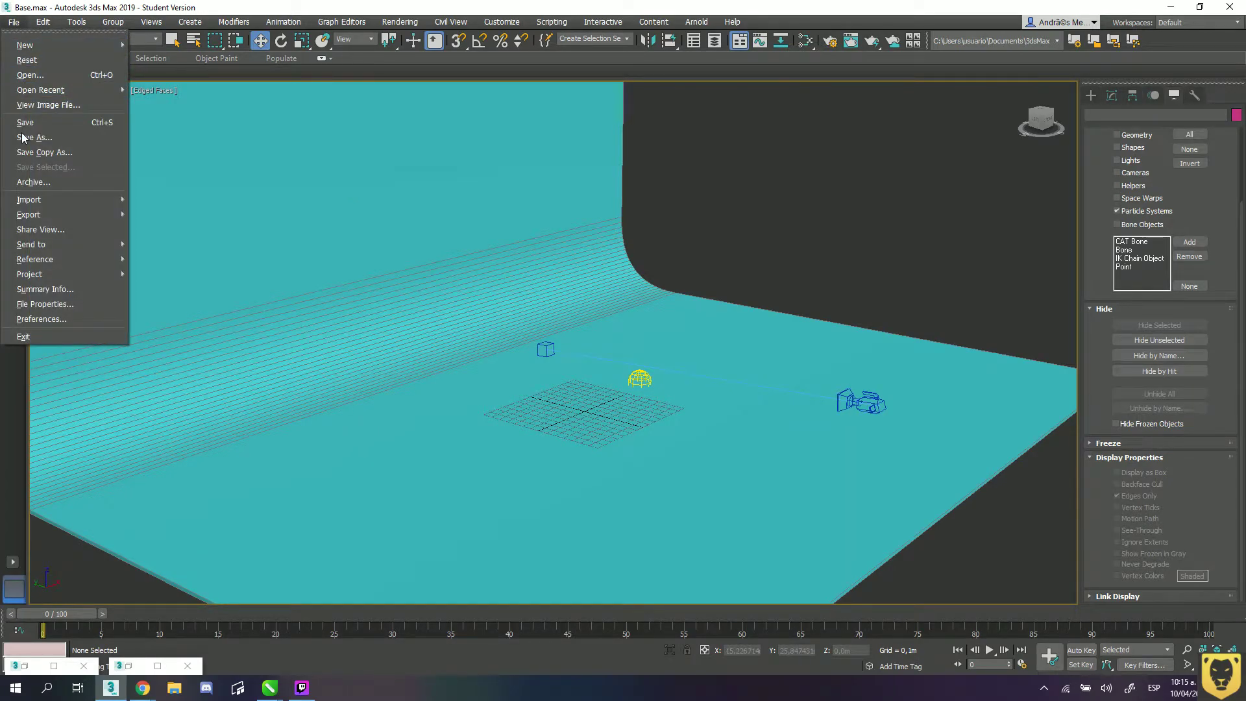
{"action": "left_click", "coordinate": [49, 124]}
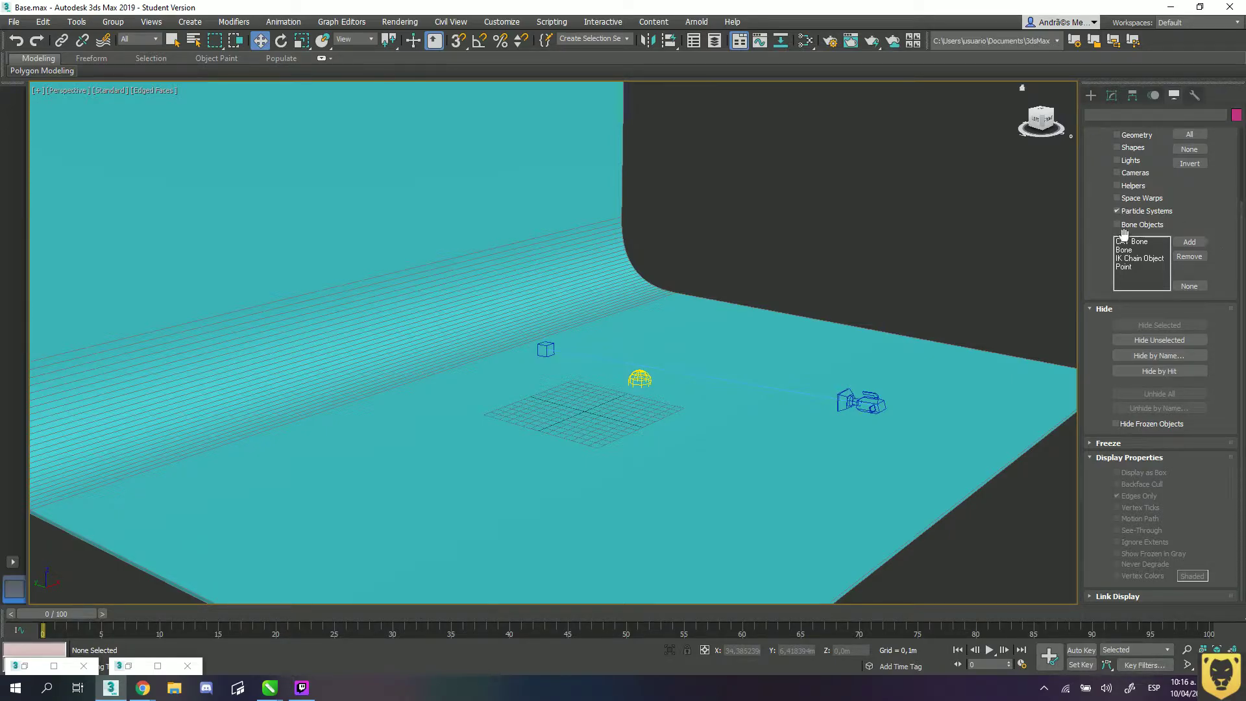
- Create a box about 1.67 m long, 1.72 m wide and 1.88 m high on the middle of the backdrop's floor
{"action": "middle_click_drag", "start_coordinate": [571, 357], "coordinate": [504, 377], "text": "alt"}
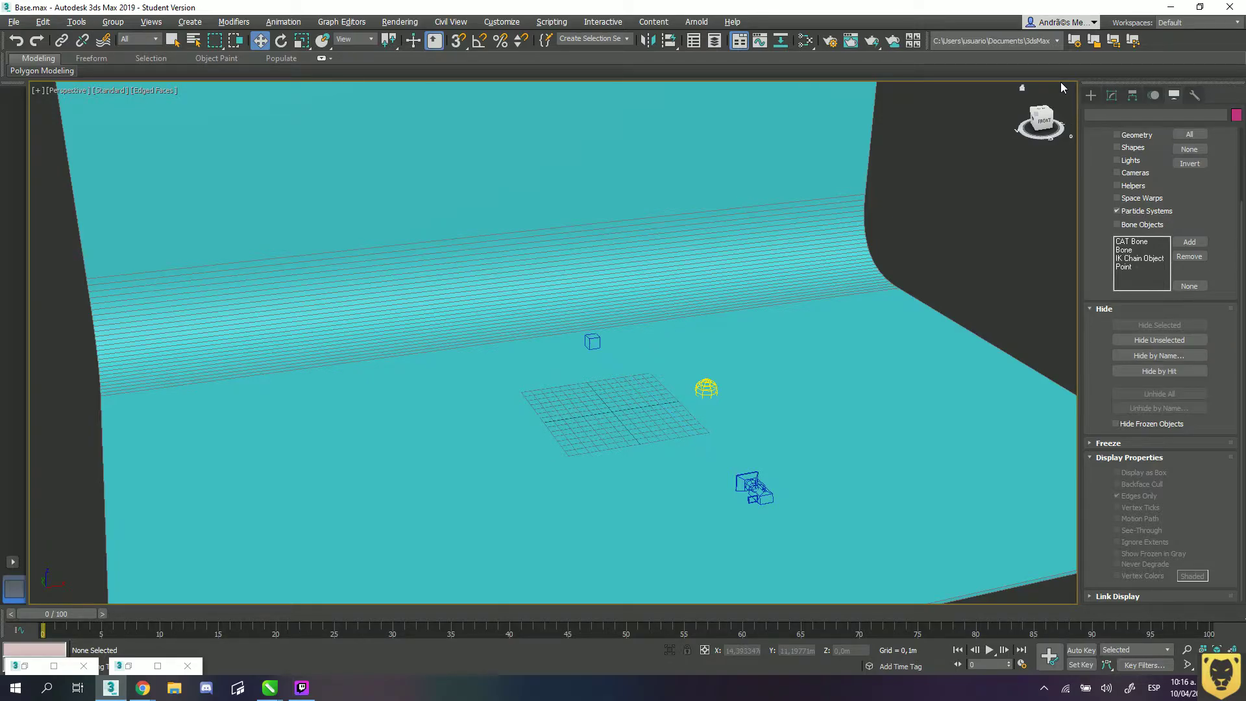
{"action": "left_click", "coordinate": [1088, 97]}
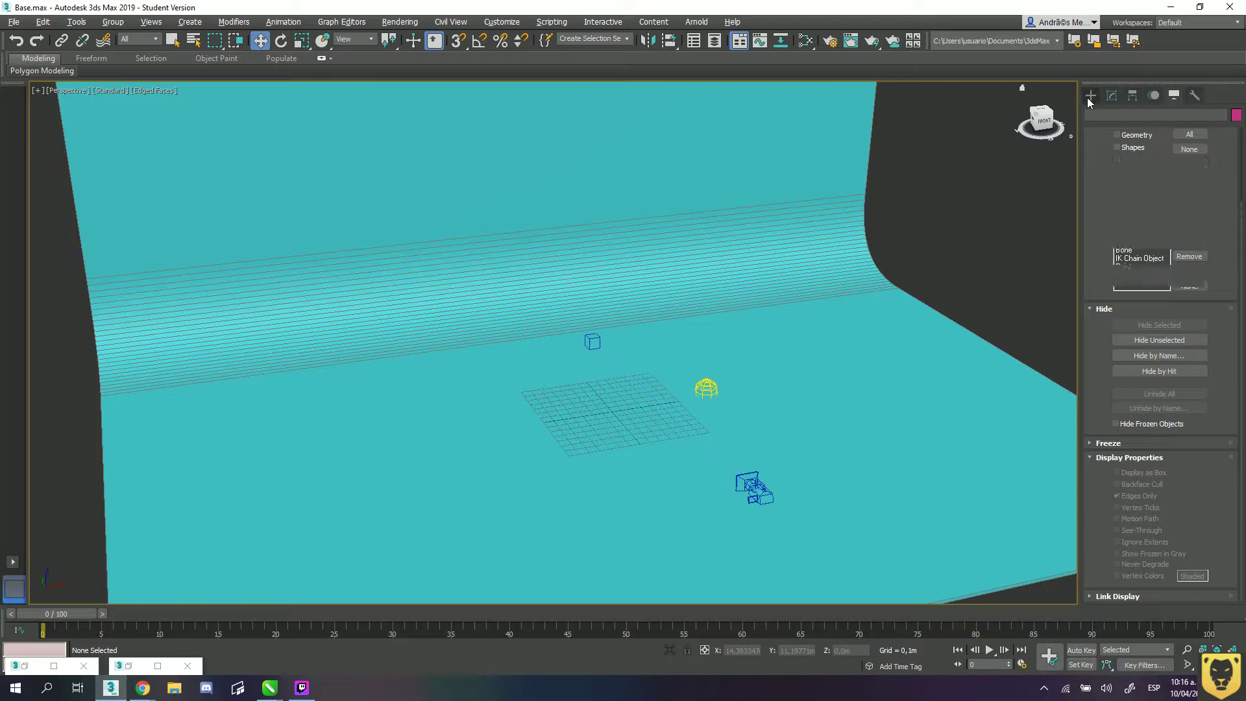
{"action": "left_click", "coordinate": [1134, 172]}
{"action": "left_click_drag", "start_coordinate": [514, 406], "coordinate": [749, 455]}
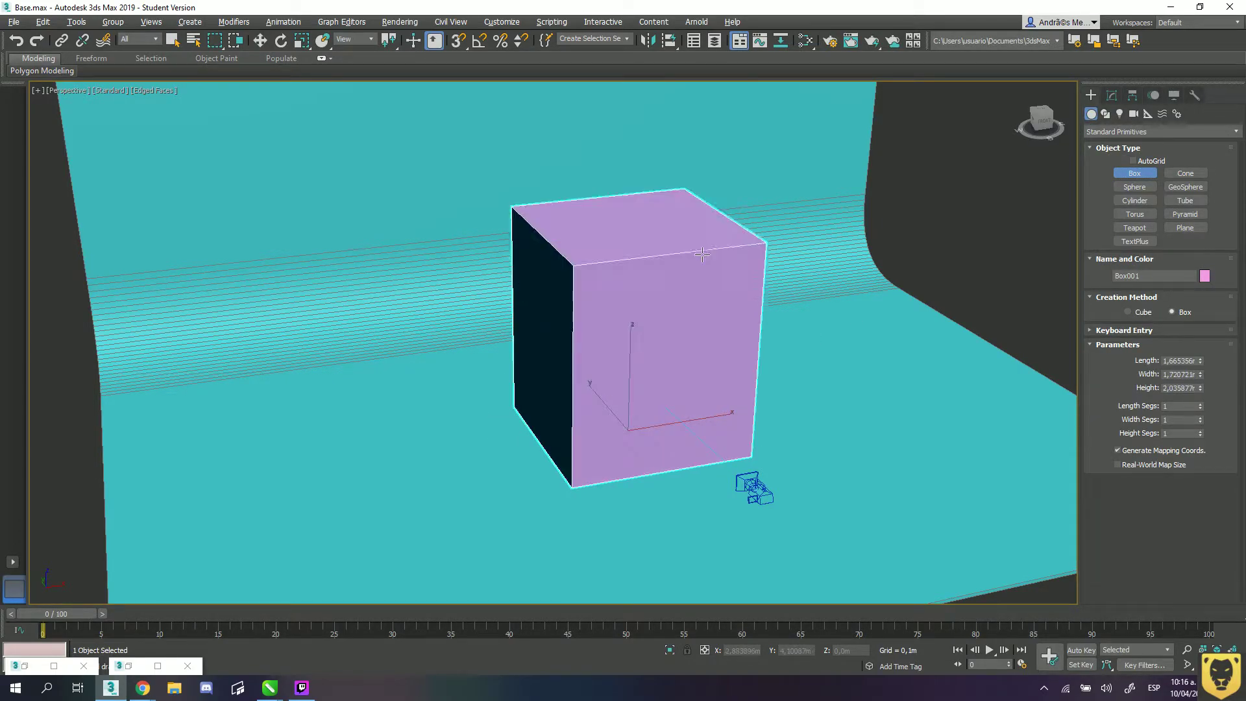
{"action": "left_click", "coordinate": [703, 265]}
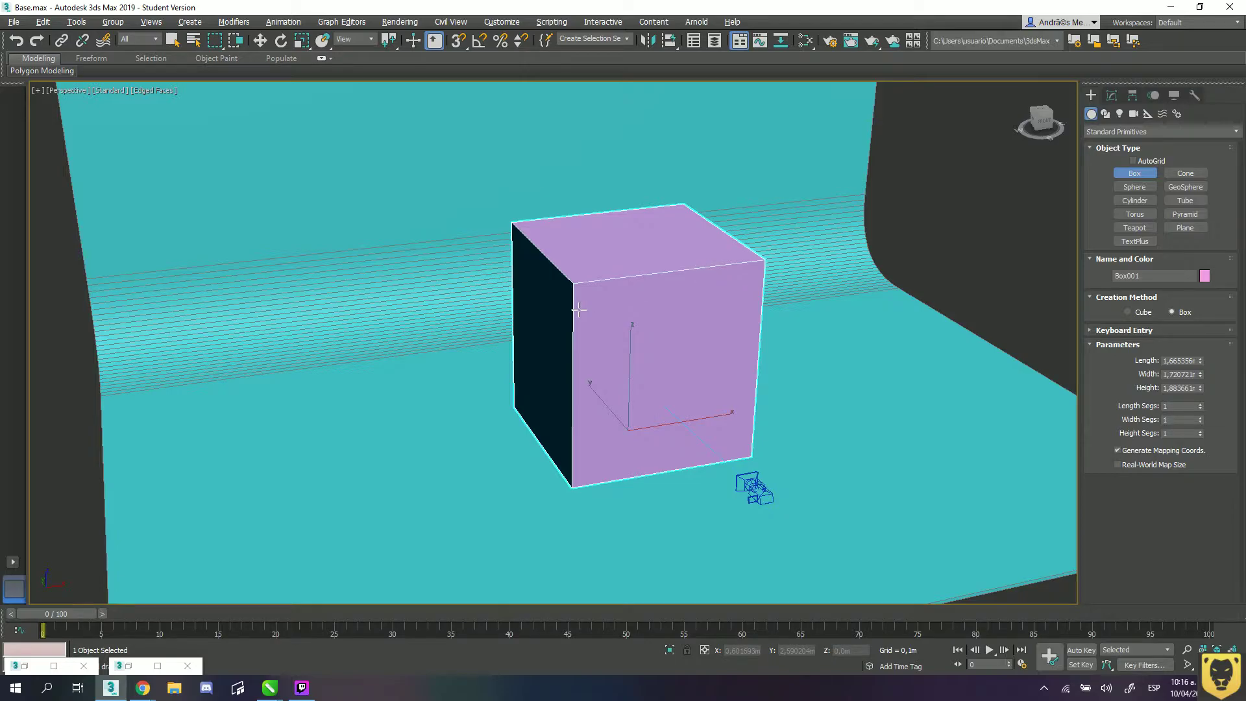
- Isolate the new box, test leaving isolation, and isolate it again
{"action": "scroll", "coordinate": [579, 311], "scroll_direction": "up", "scroll_amount": 3}
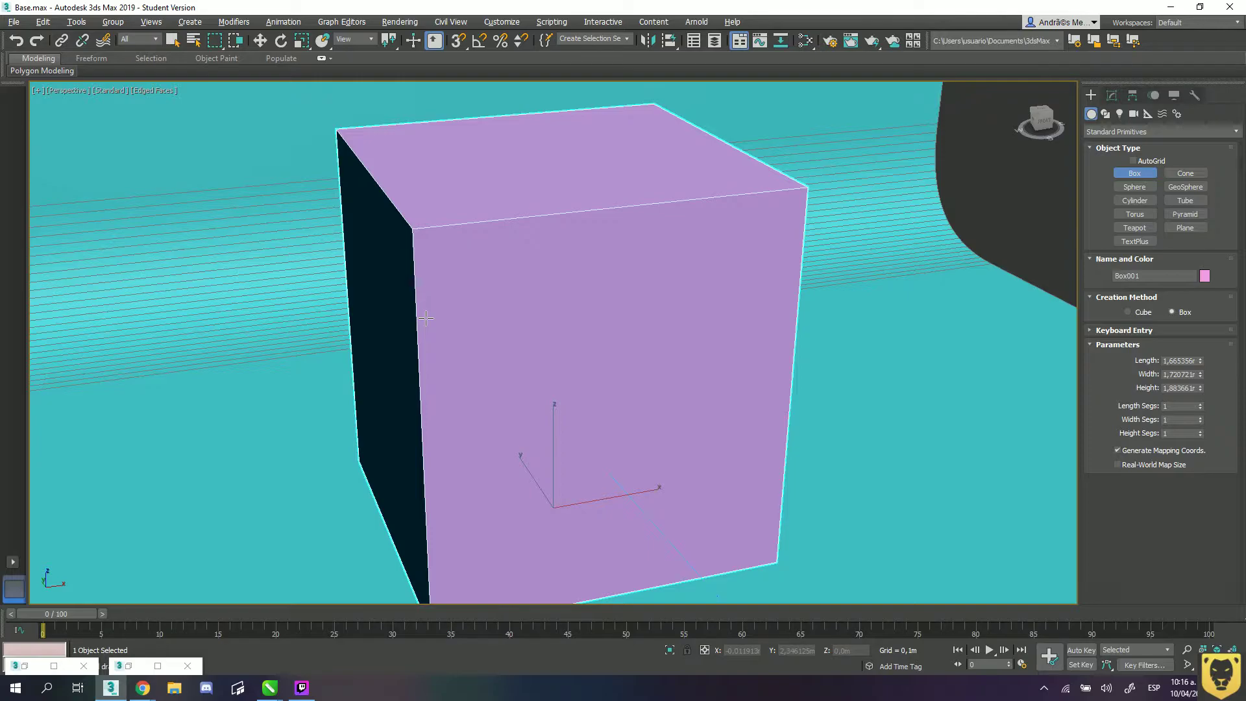
{"action": "key", "text": "alt+q"}
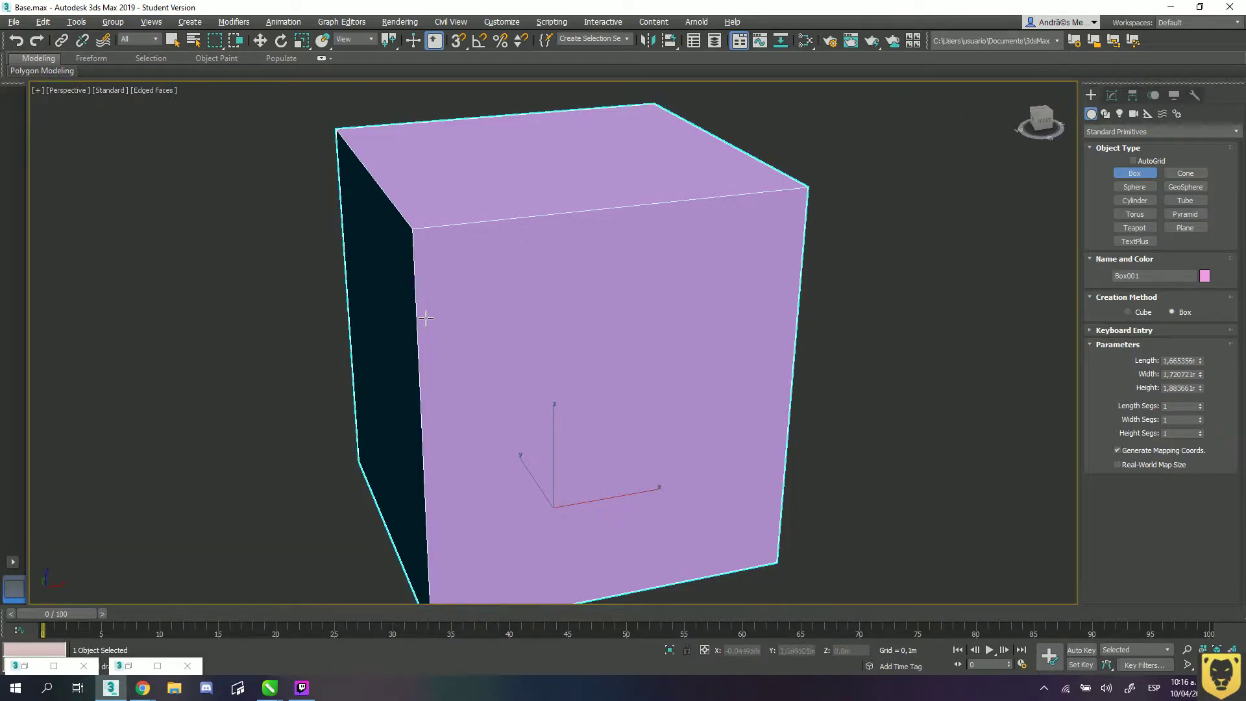
{"action": "left_click", "coordinate": [669, 651]}
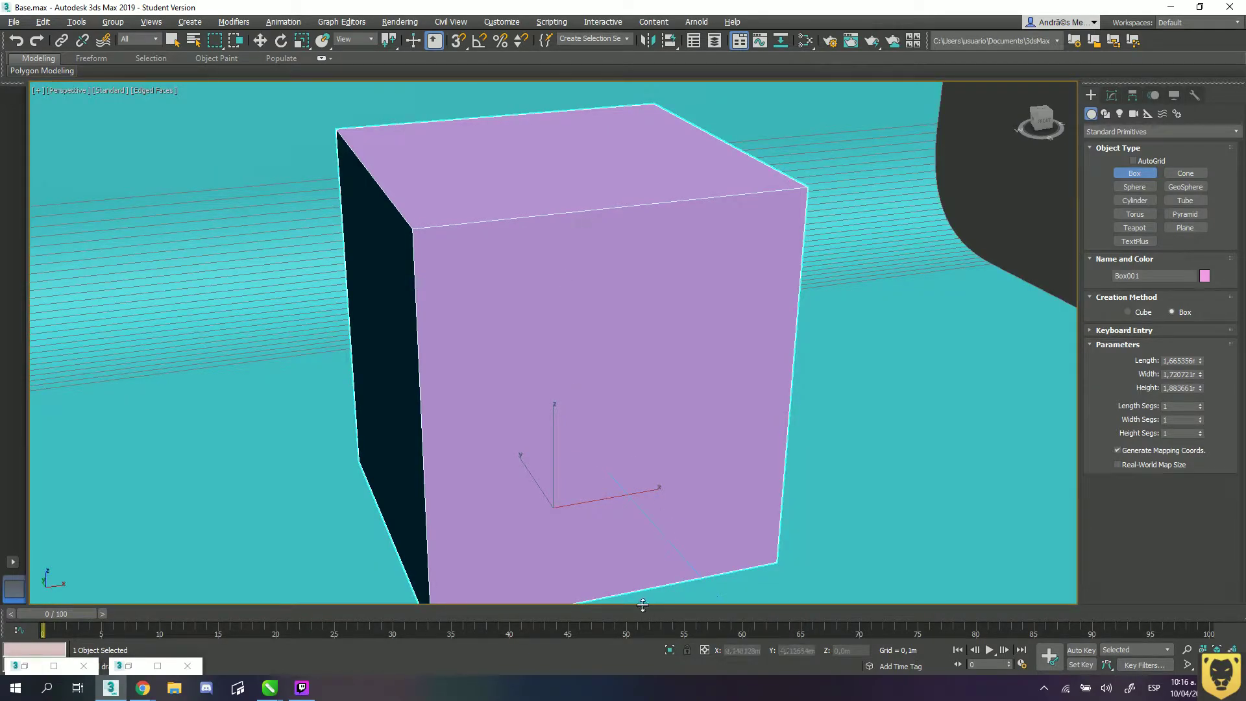
{"action": "left_click", "coordinate": [670, 651]}
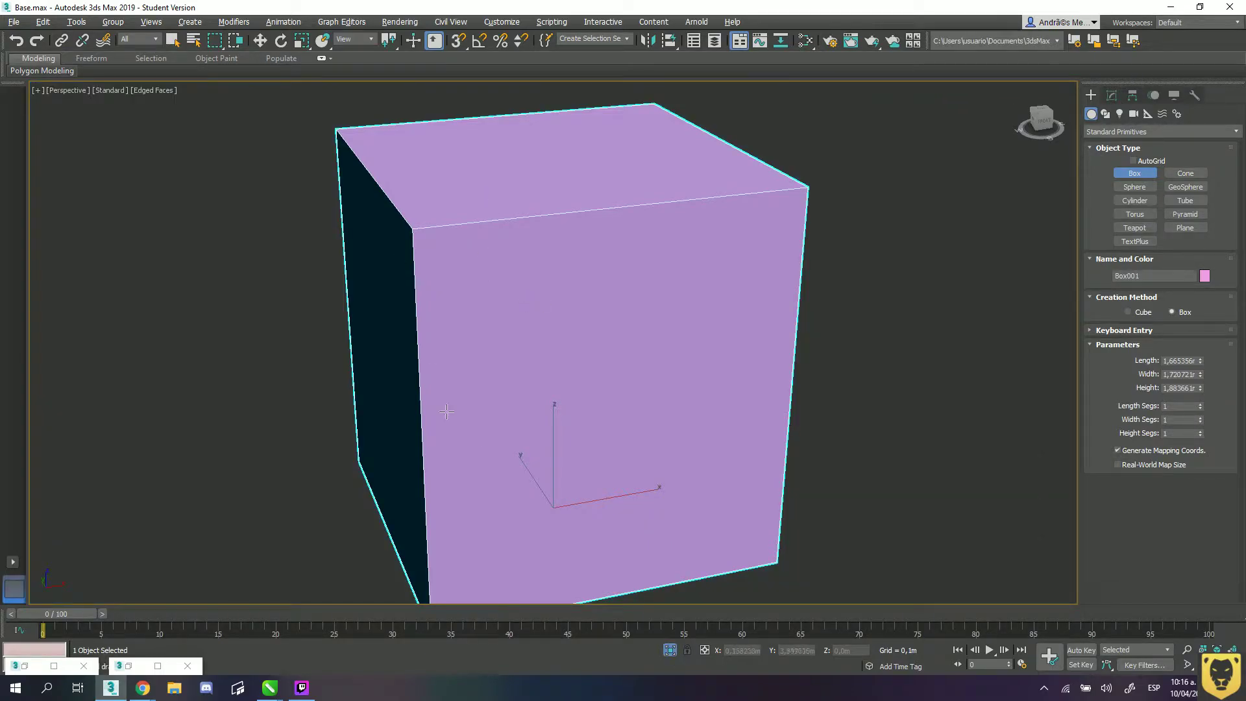
{"action": "scroll", "coordinate": [455, 363], "scroll_direction": "down", "scroll_amount": 4}
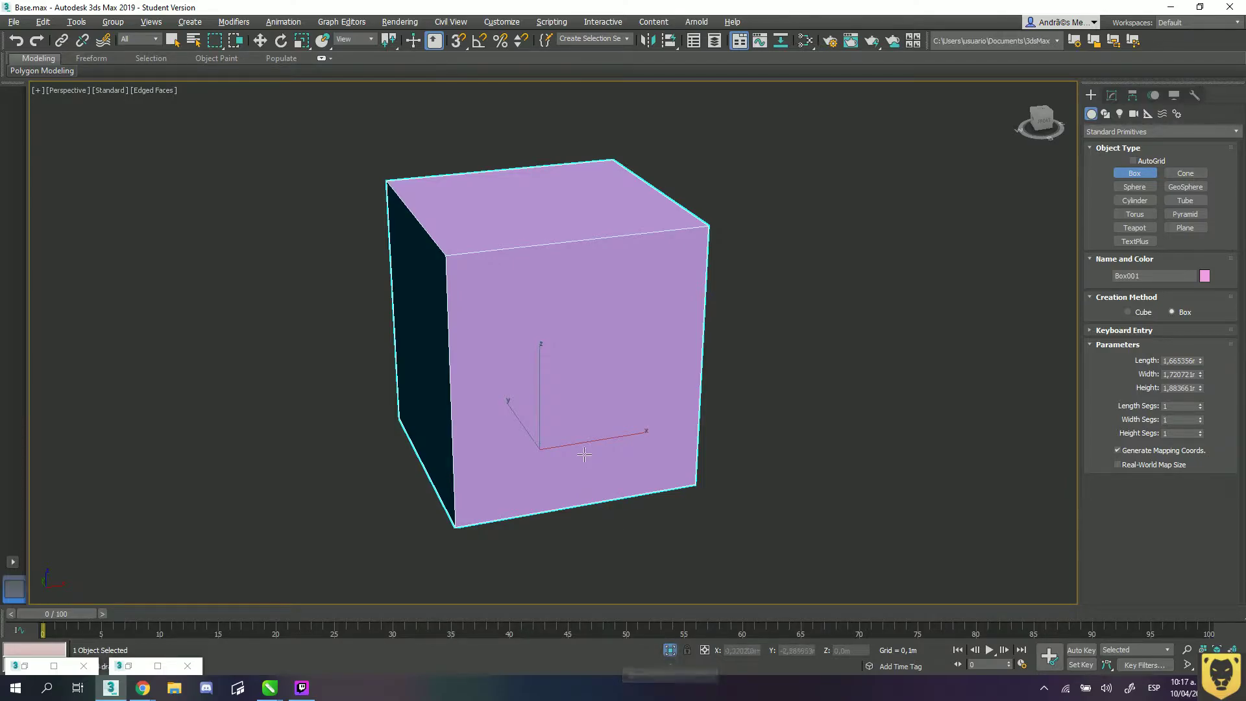
- Test moving the isolated box along X to about 3.52 m, then undo the move and restore the box's isolation
{"action": "key", "text": "w"}
{"action": "left_click_drag", "start_coordinate": [600, 438], "coordinate": [997, 375]}
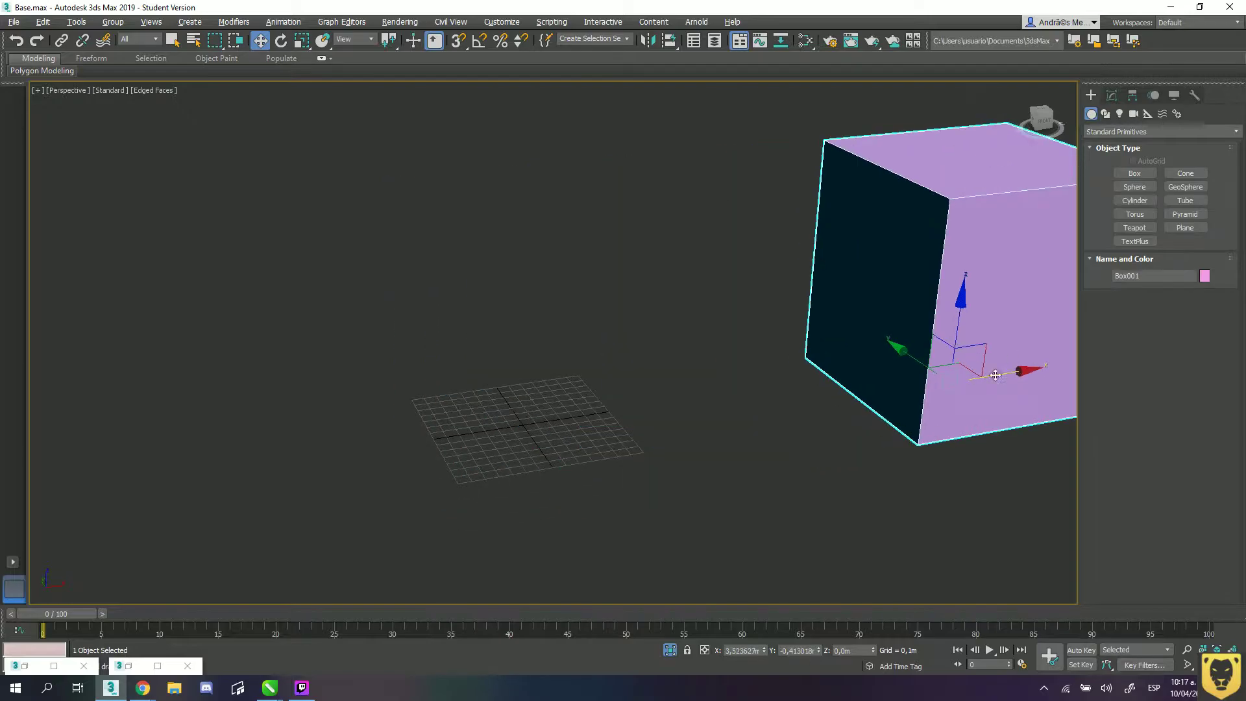
{"action": "left_click", "coordinate": [670, 651]}
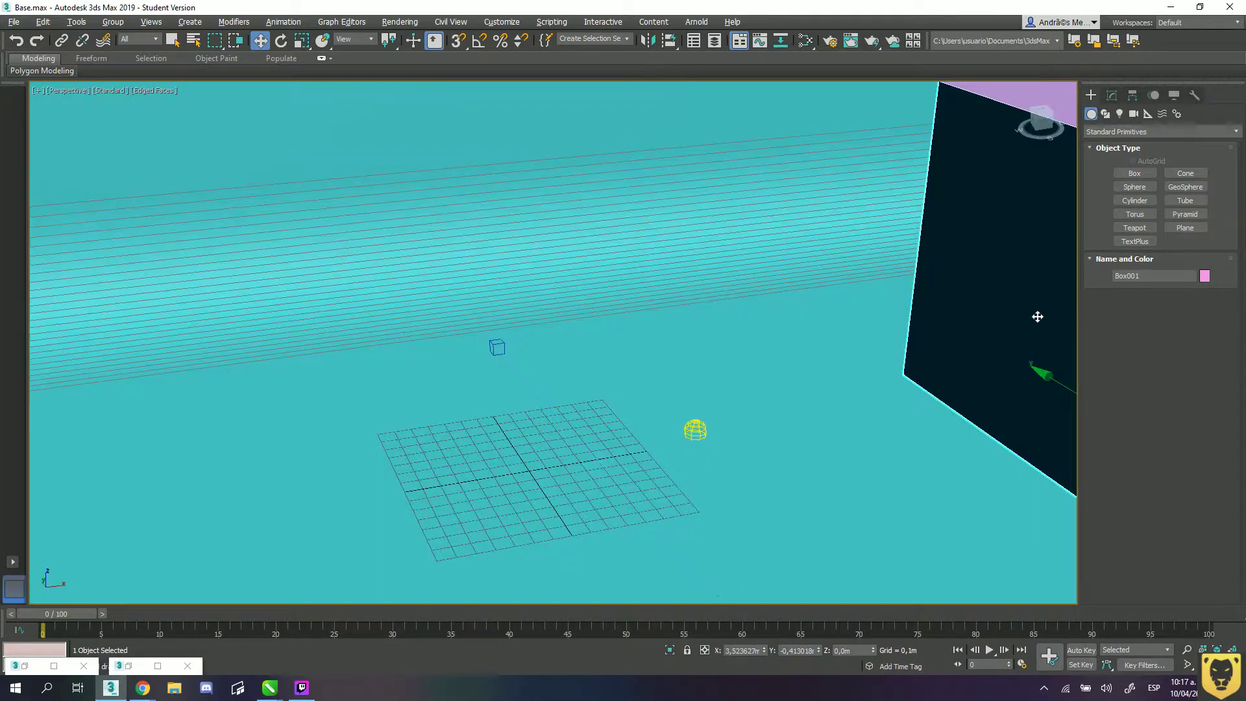
{"action": "left_click", "coordinate": [670, 651]}
{"action": "key", "text": "ctrl+z"}
{"action": "key", "text": "ctrl+z"}
{"action": "key", "text": "ctrl+z"}
{"action": "key", "text": "ctrl+z"}
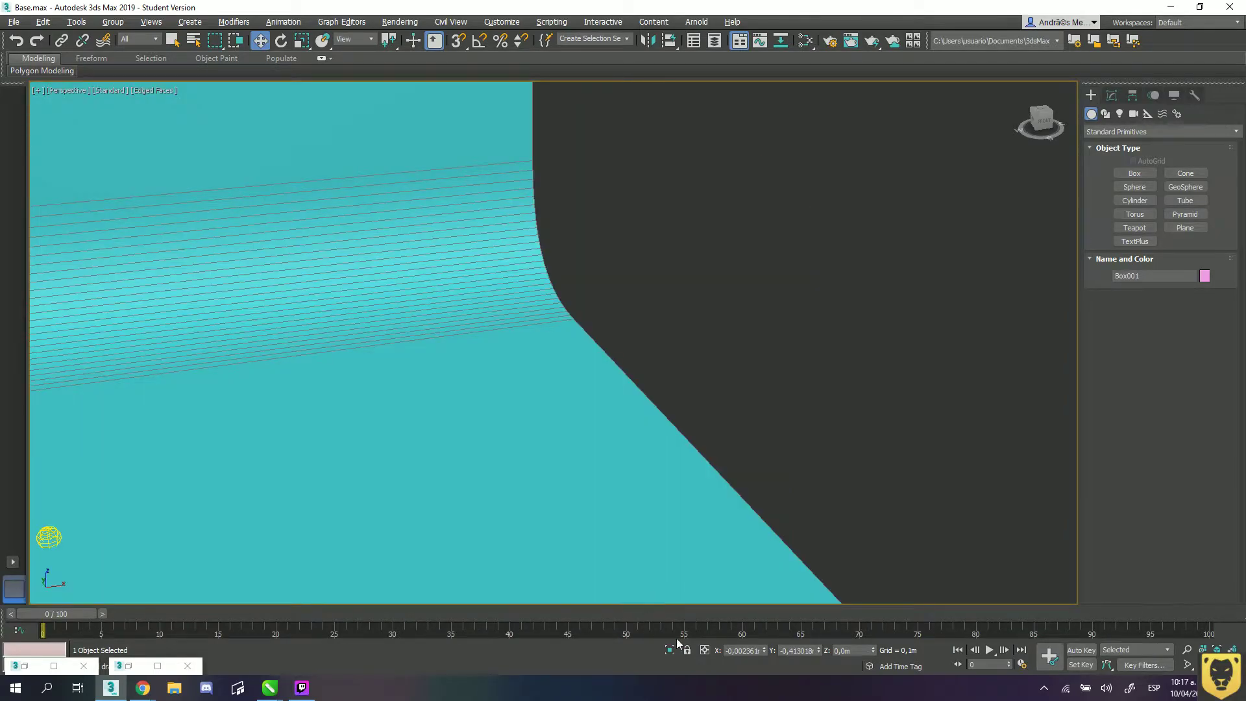
{"action": "left_click", "coordinate": [669, 650]}
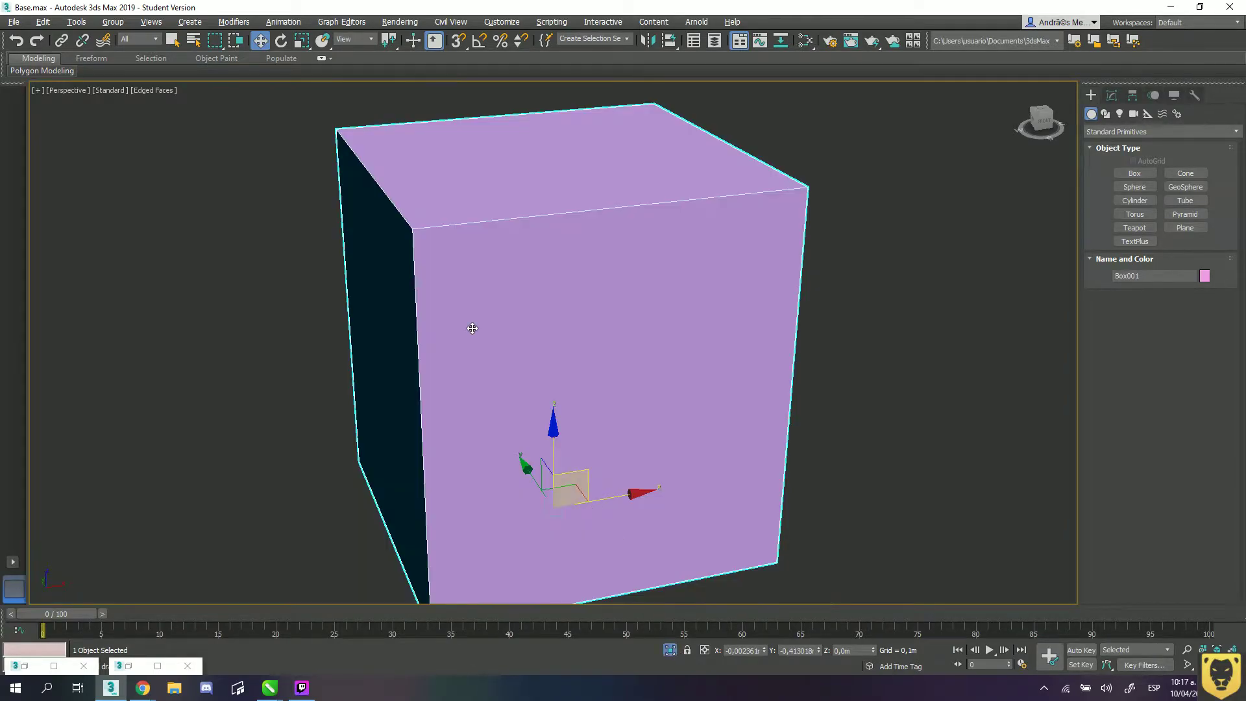
- Examine the box's Convert To options and the available modifiers around Edit Poly without applying any
{"action": "mouse_move", "coordinate": [375, 189]}
{"action": "middle_mouse_down", "text": "alt"}
{"action": "mouse_move", "coordinate": [395, 189]}
{"action": "mouse_move", "coordinate": [366, 191]}
{"action": "middle_mouse_up", "text": "alt"}
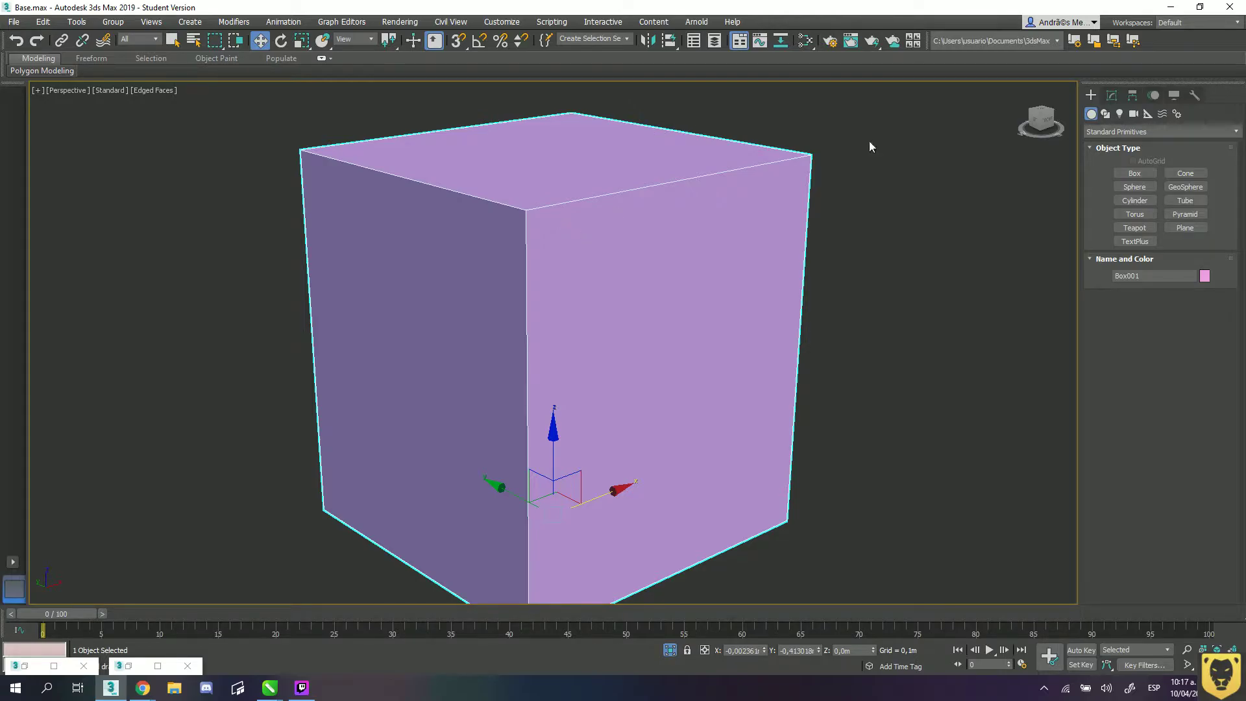
{"action": "right_click", "coordinate": [649, 213]}
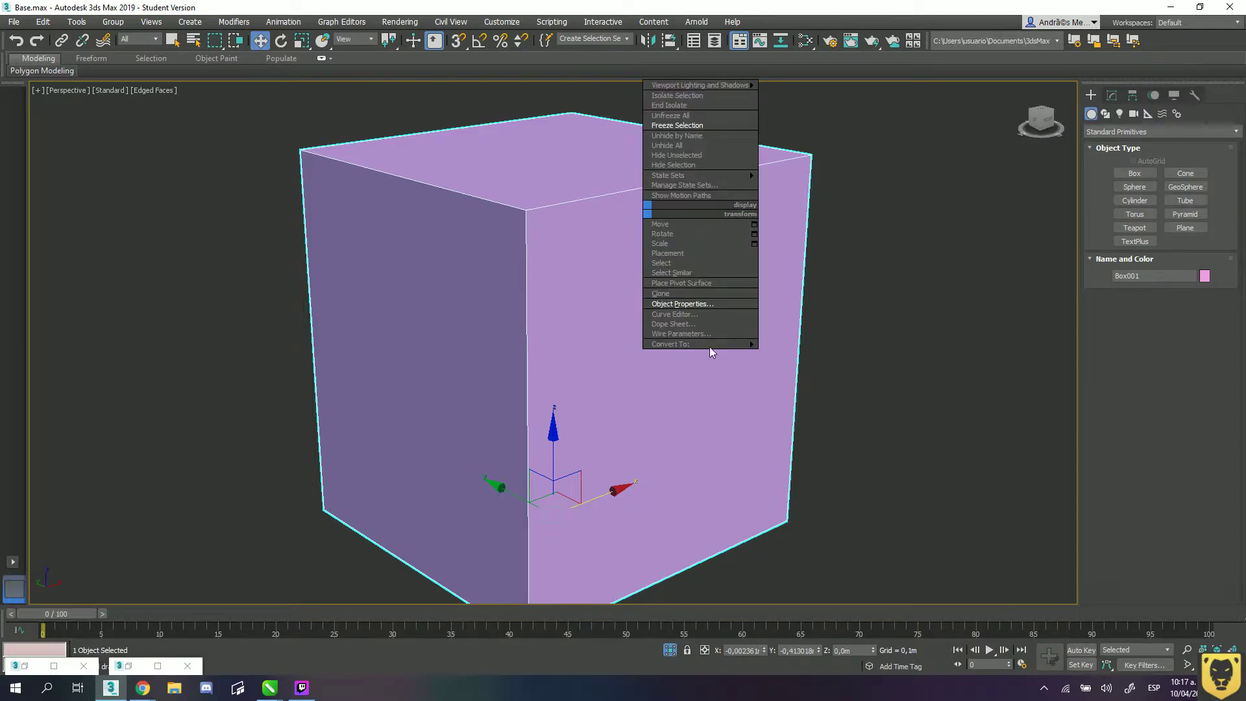
{"action": "mouse_move", "coordinate": [710, 345]}
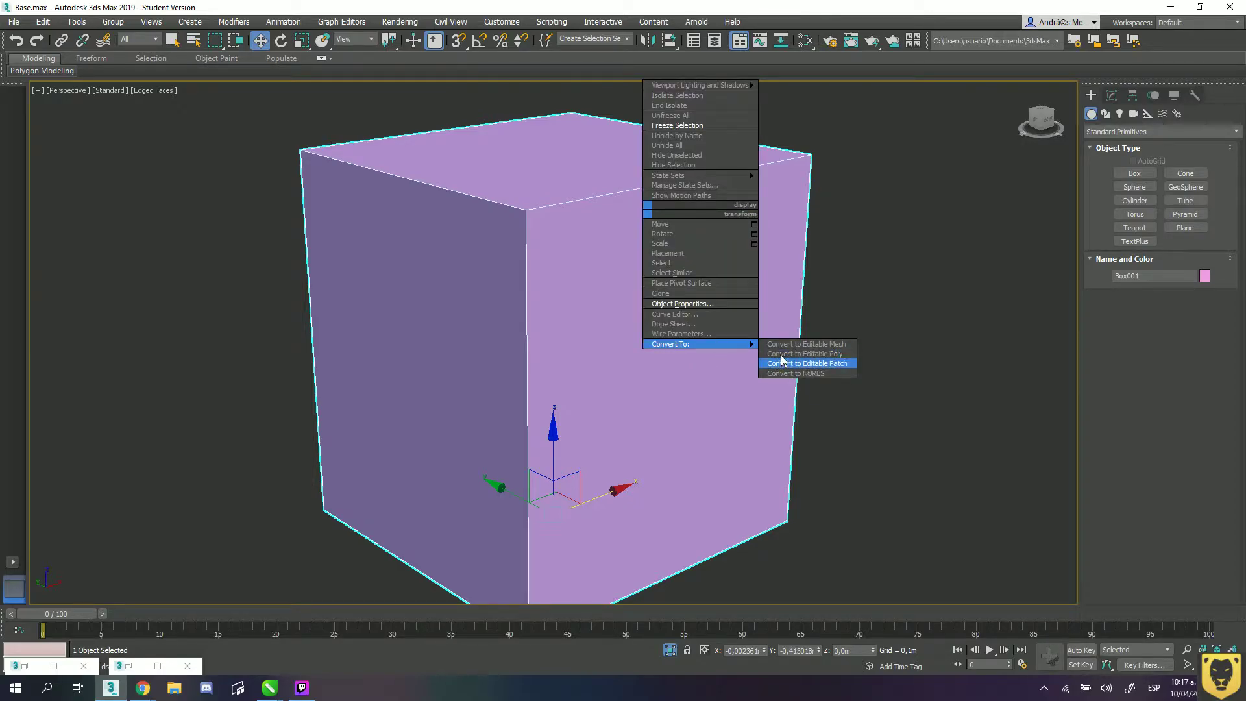
{"action": "left_click", "coordinate": [1112, 95]}
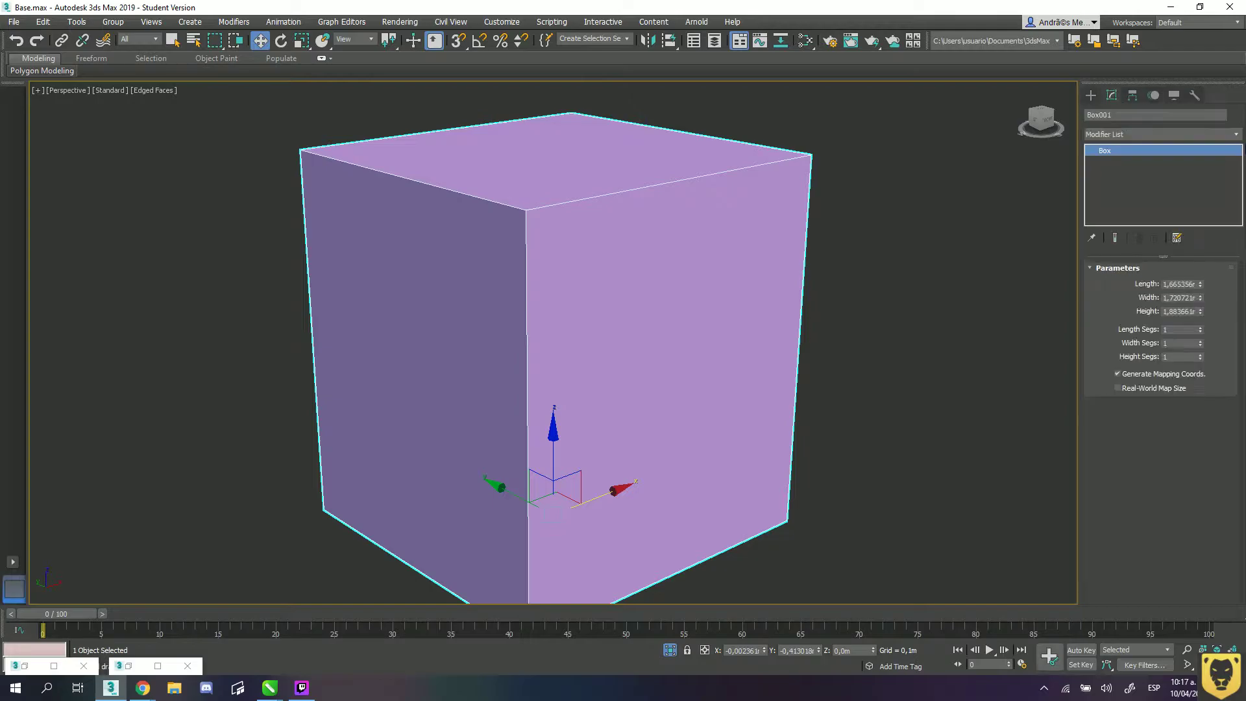
{"action": "left_click", "coordinate": [1233, 134]}
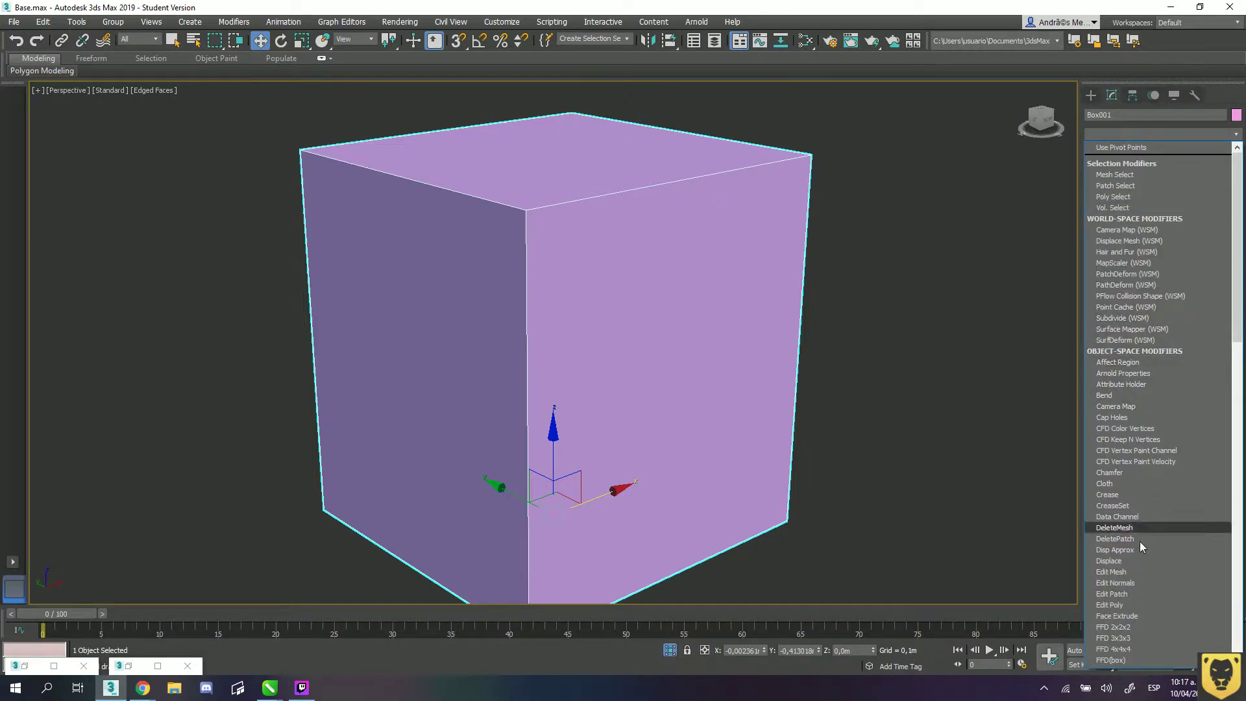
{"action": "scroll", "coordinate": [1142, 552], "scroll_direction": "down", "scroll_amount": 2}
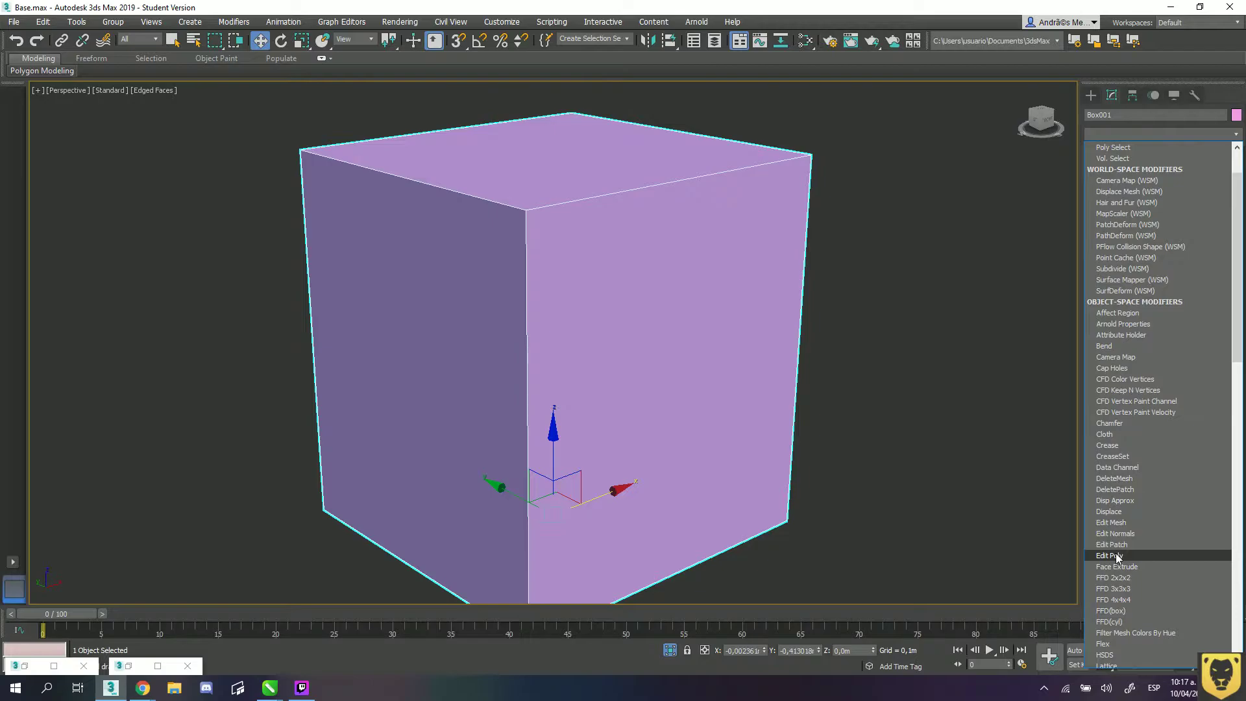
{"action": "left_click", "coordinate": [727, 501]}
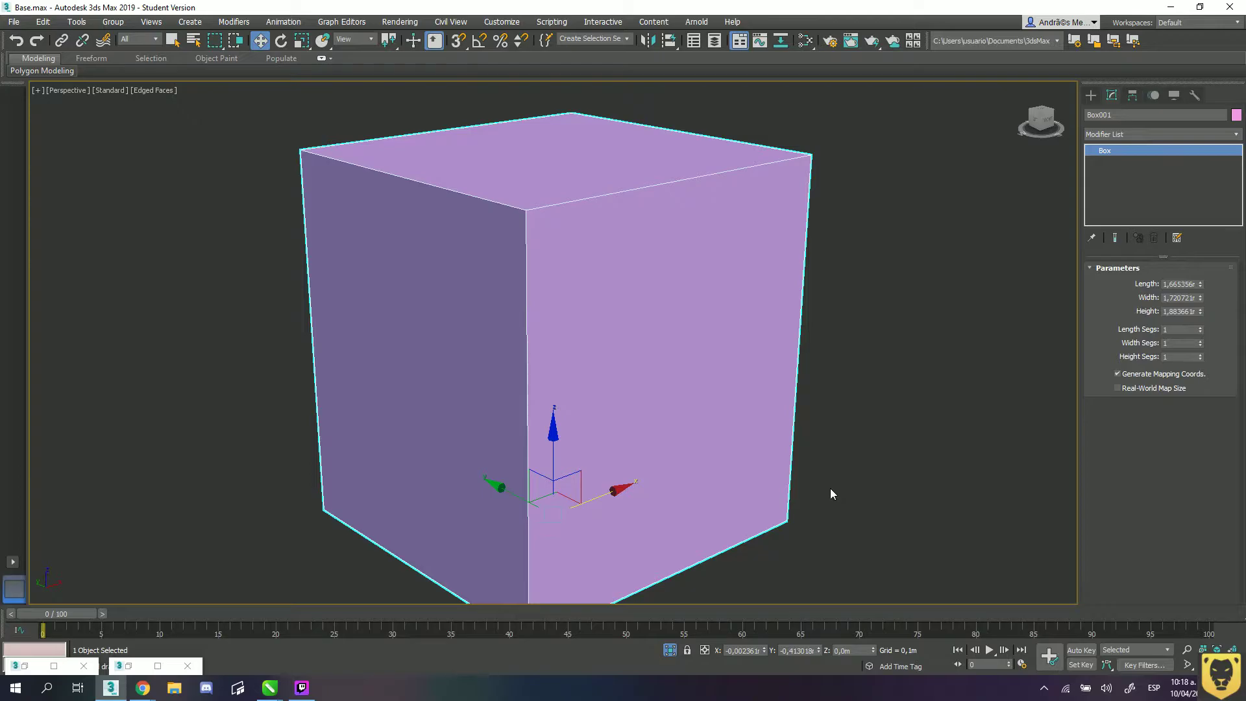
{"action": "middle_click_drag", "start_coordinate": [817, 484], "coordinate": [751, 507], "text": "alt"}
{"action": "scroll", "coordinate": [751, 507], "scroll_direction": "down", "scroll_amount": 3}
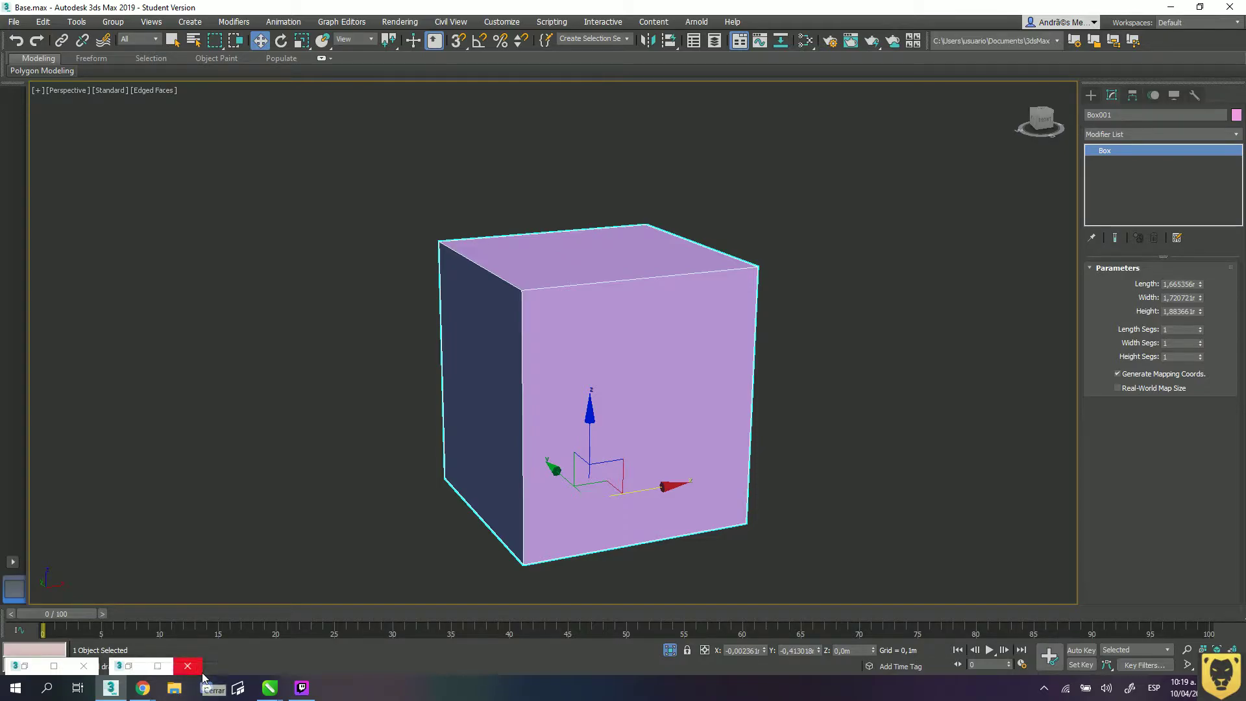
{"action": "scroll", "coordinate": [695, 402], "scroll_direction": "up", "scroll_amount": 2}
{"action": "middle_click_drag", "start_coordinate": [694, 401], "coordinate": [657, 374]}
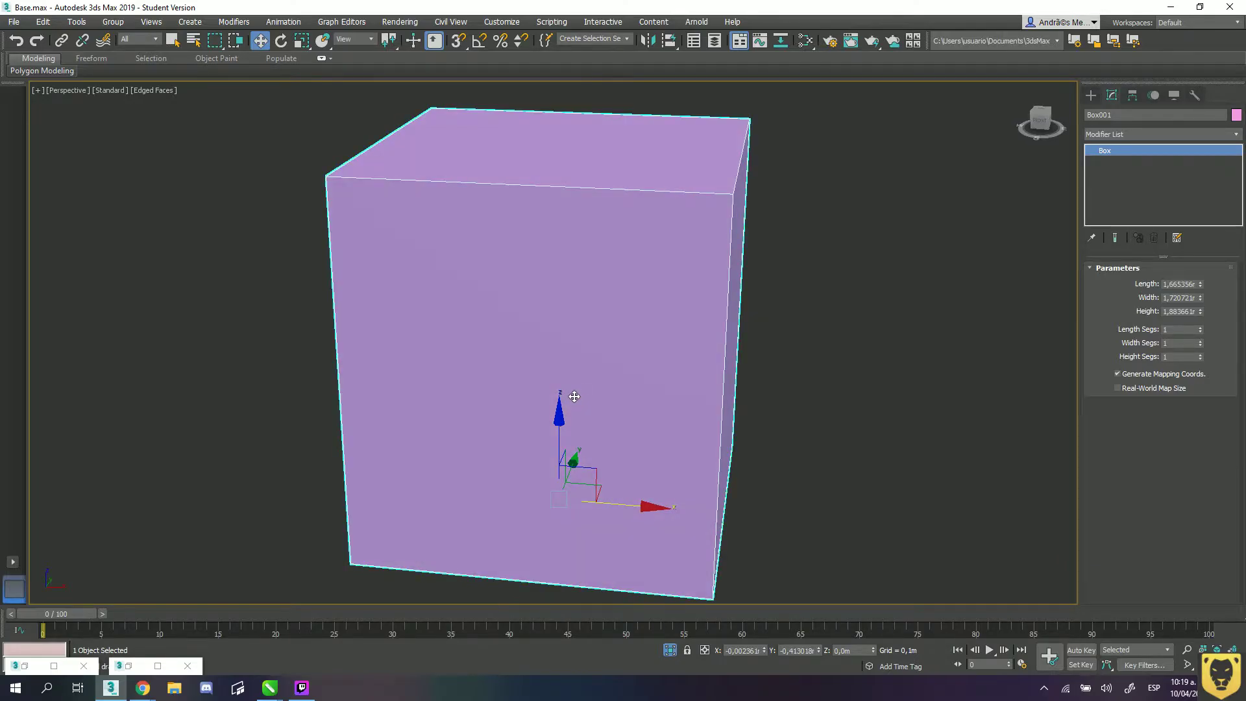
- Convert the isolated box to an Editable Poly
{"action": "middle_click_drag", "start_coordinate": [595, 373], "coordinate": [601, 367], "text": "alt"}
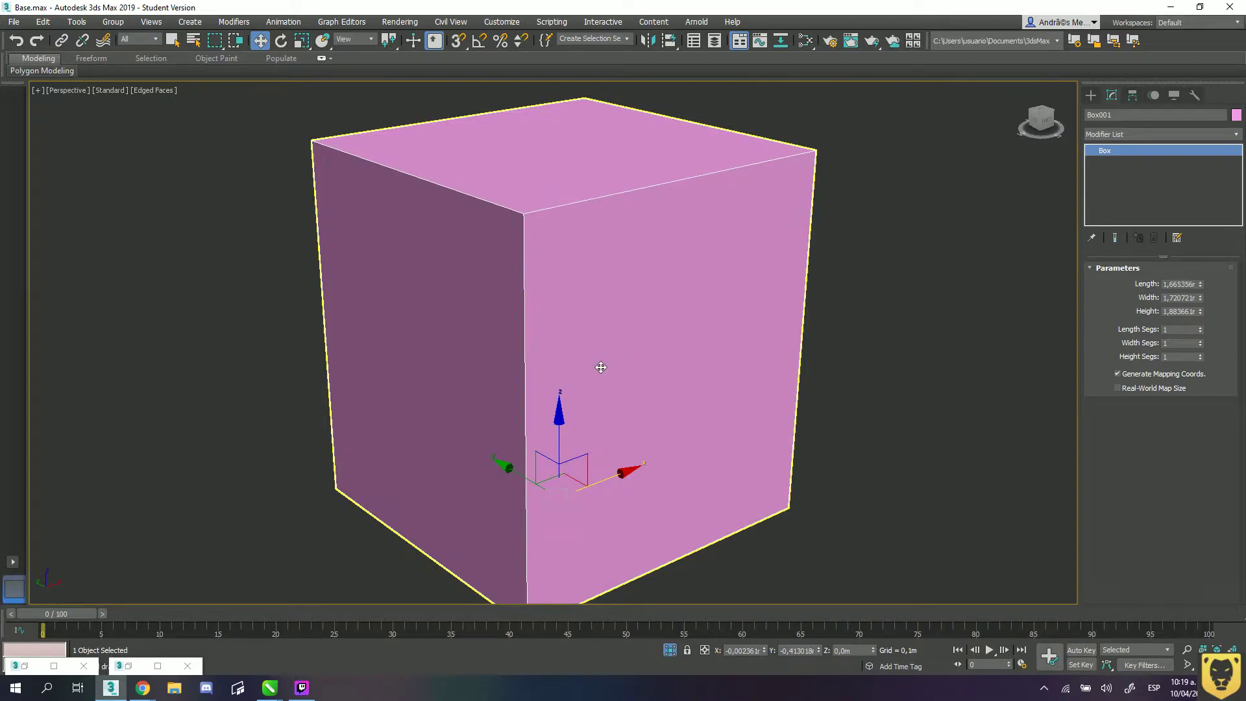
{"action": "middle_click_drag", "start_coordinate": [613, 428], "coordinate": [614, 213], "text": "alt"}
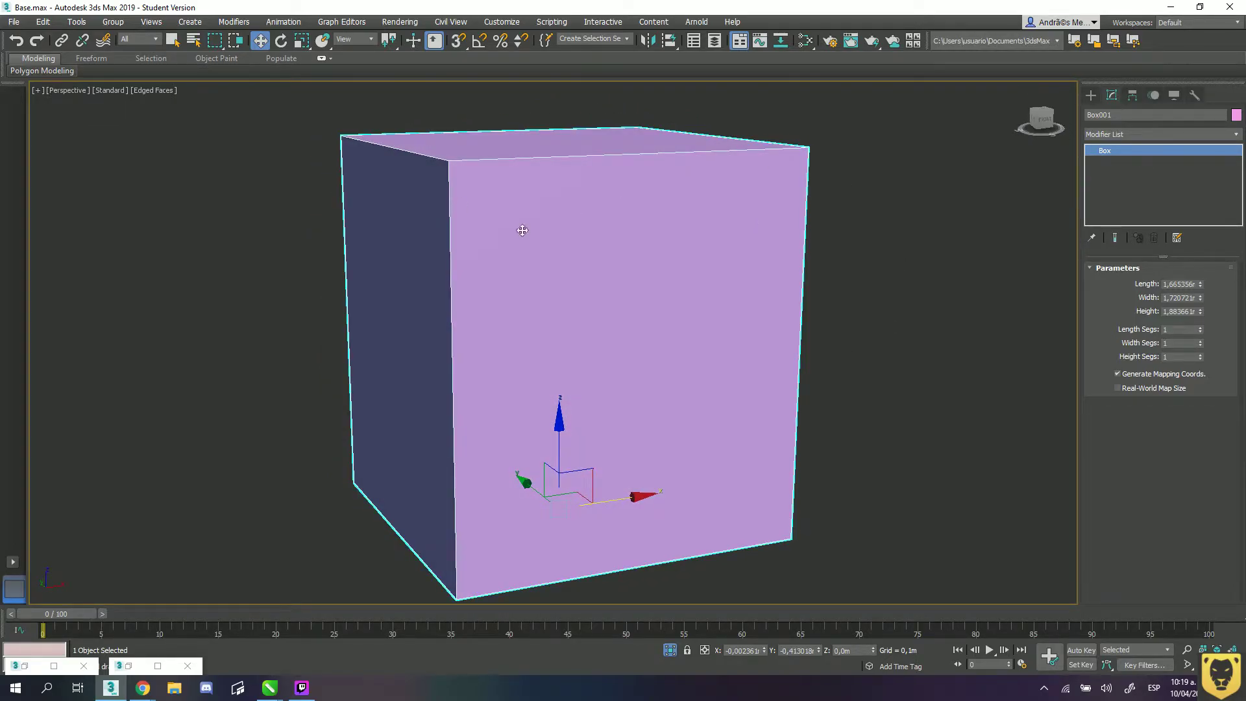
{"action": "right_click", "coordinate": [501, 302]}
{"action": "mouse_move", "coordinate": [542, 439]}
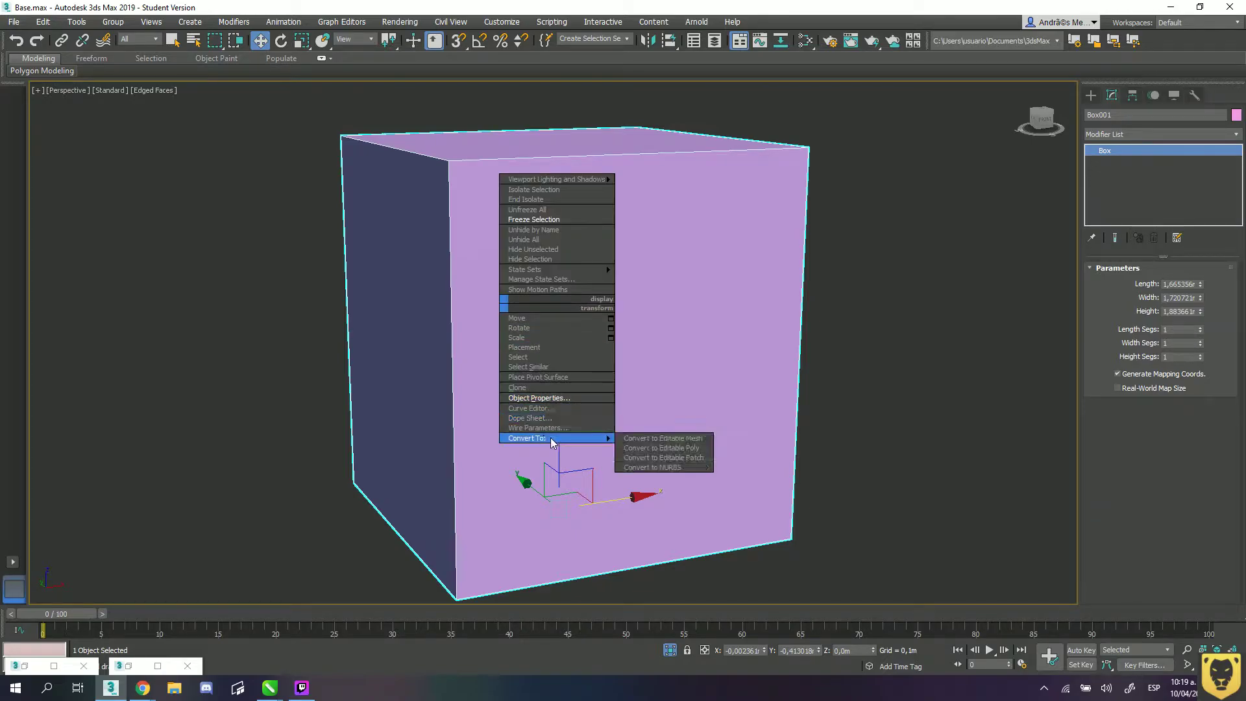
{"action": "left_click", "coordinate": [655, 448]}
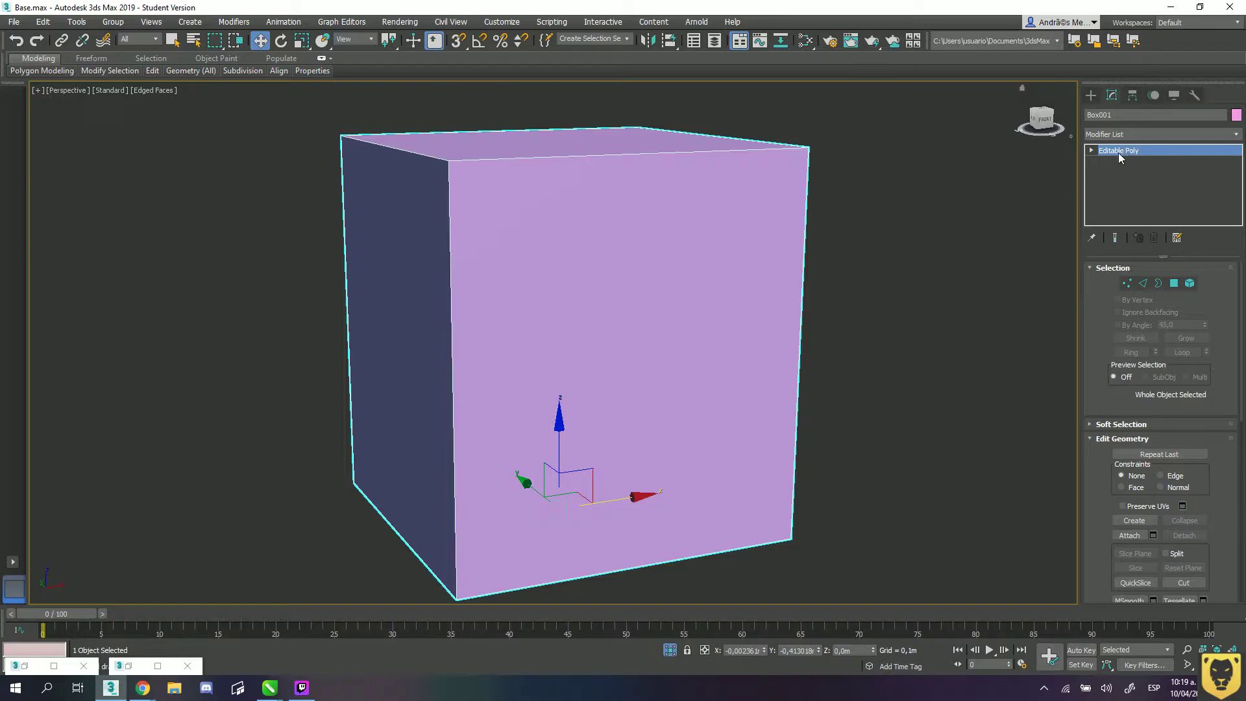
- Show the Editable Poly sub-object levels and select the two upper vertices on the box's negative-Y side
{"action": "left_click", "coordinate": [1091, 150]}
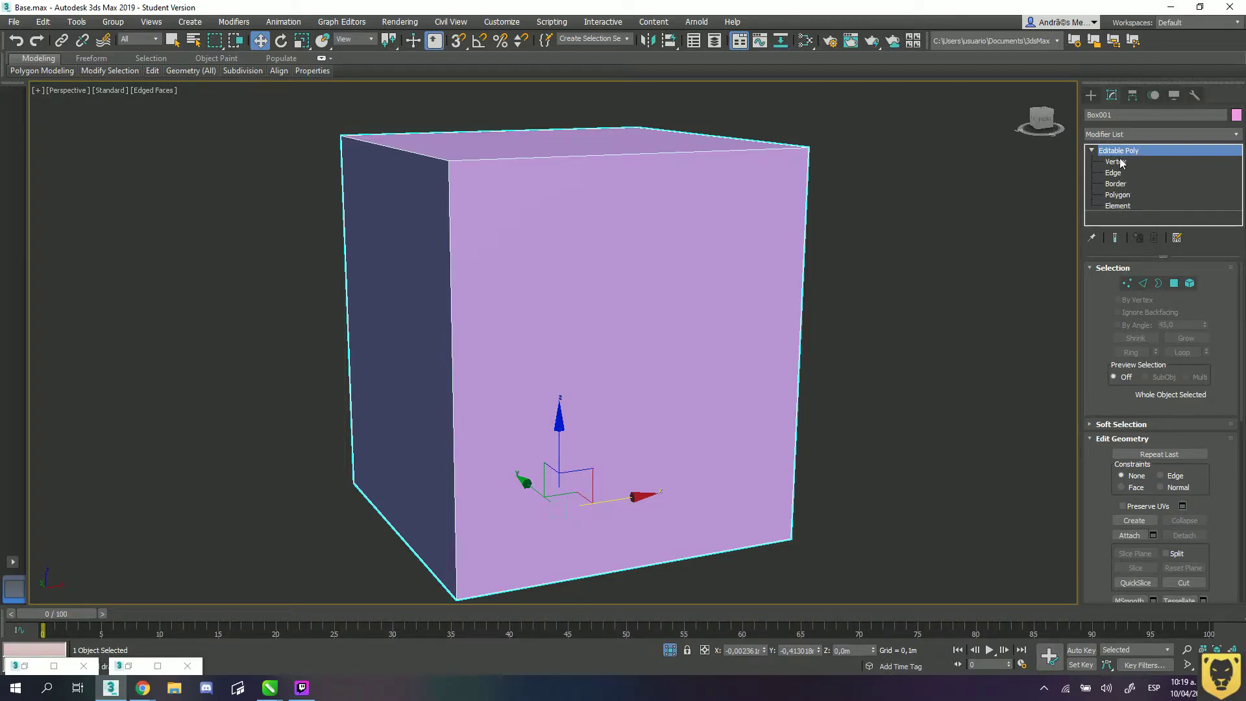
{"action": "left_click", "coordinate": [1116, 162]}
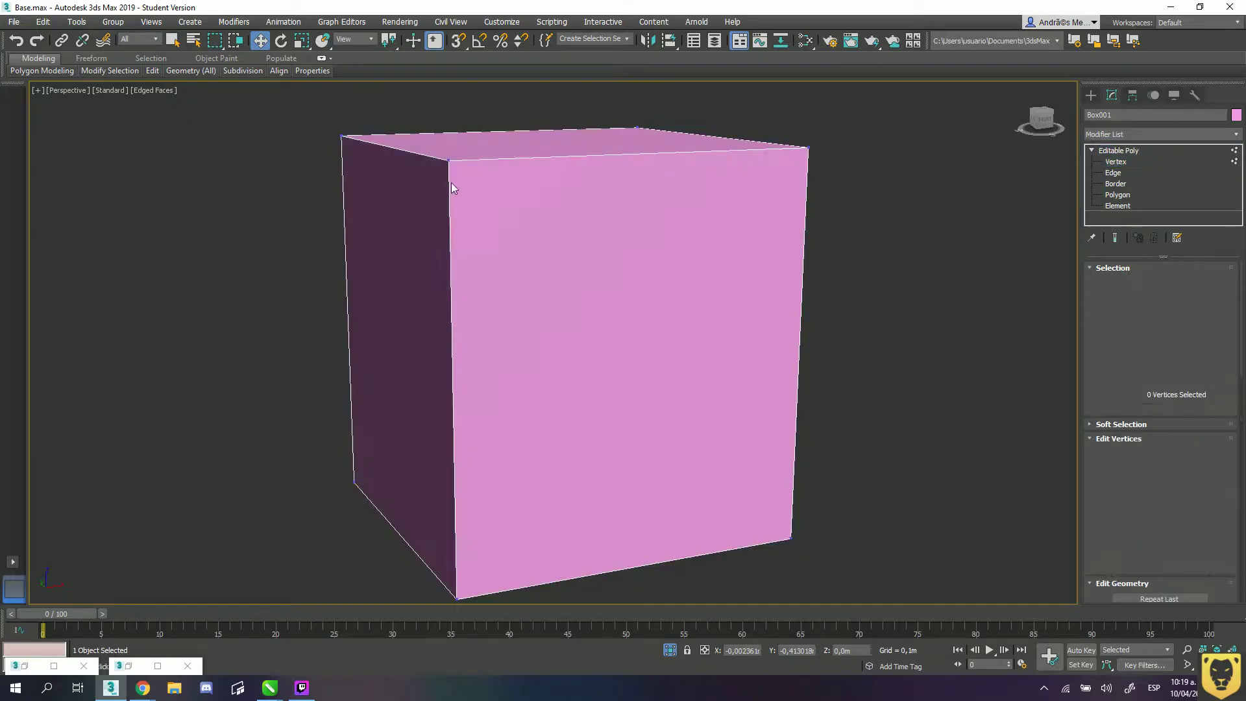
{"action": "middle_click_drag", "start_coordinate": [477, 228], "coordinate": [598, 228]}
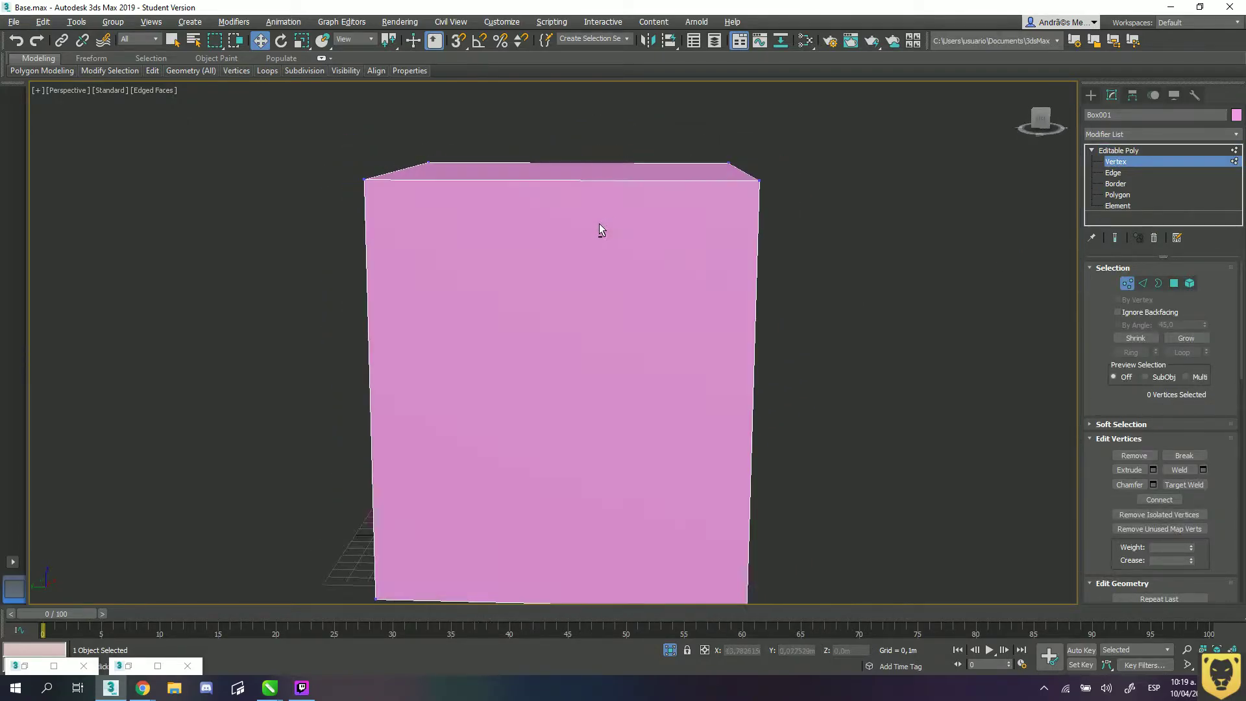
{"action": "left_click_drag", "start_coordinate": [776, 189], "coordinate": [713, 133]}
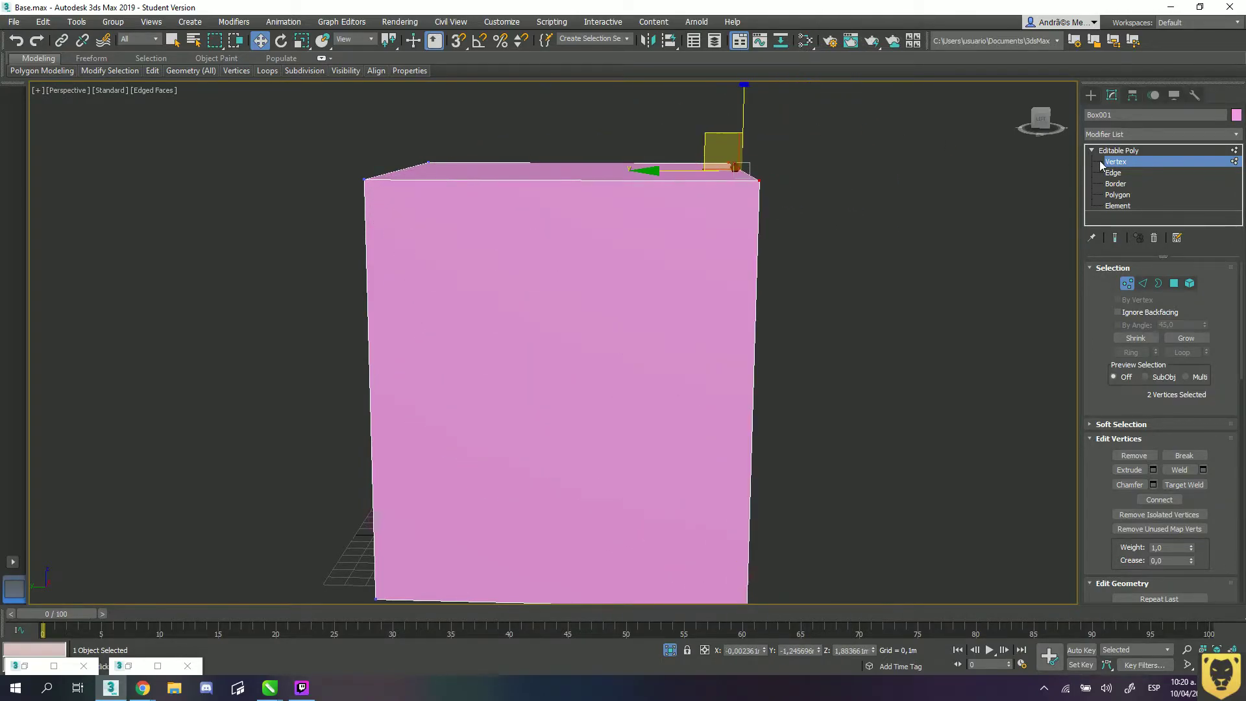
- At Edge level, select the box's upper edge on its negative-X side and view it from several angles
{"action": "left_click", "coordinate": [1114, 172]}
{"action": "left_click", "coordinate": [583, 181]}
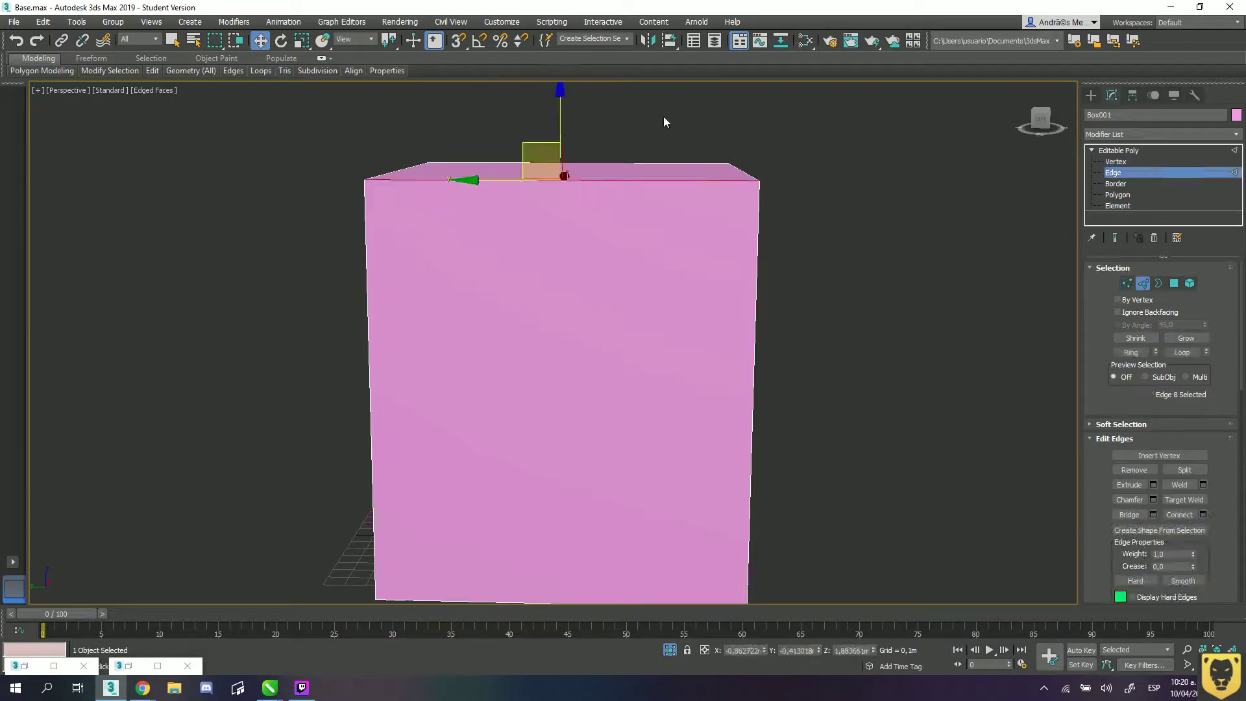
{"action": "middle_click_drag", "start_coordinate": [606, 243], "coordinate": [593, 240], "text": "alt"}
{"action": "left_click_drag", "start_coordinate": [583, 143], "coordinate": [548, 123]}
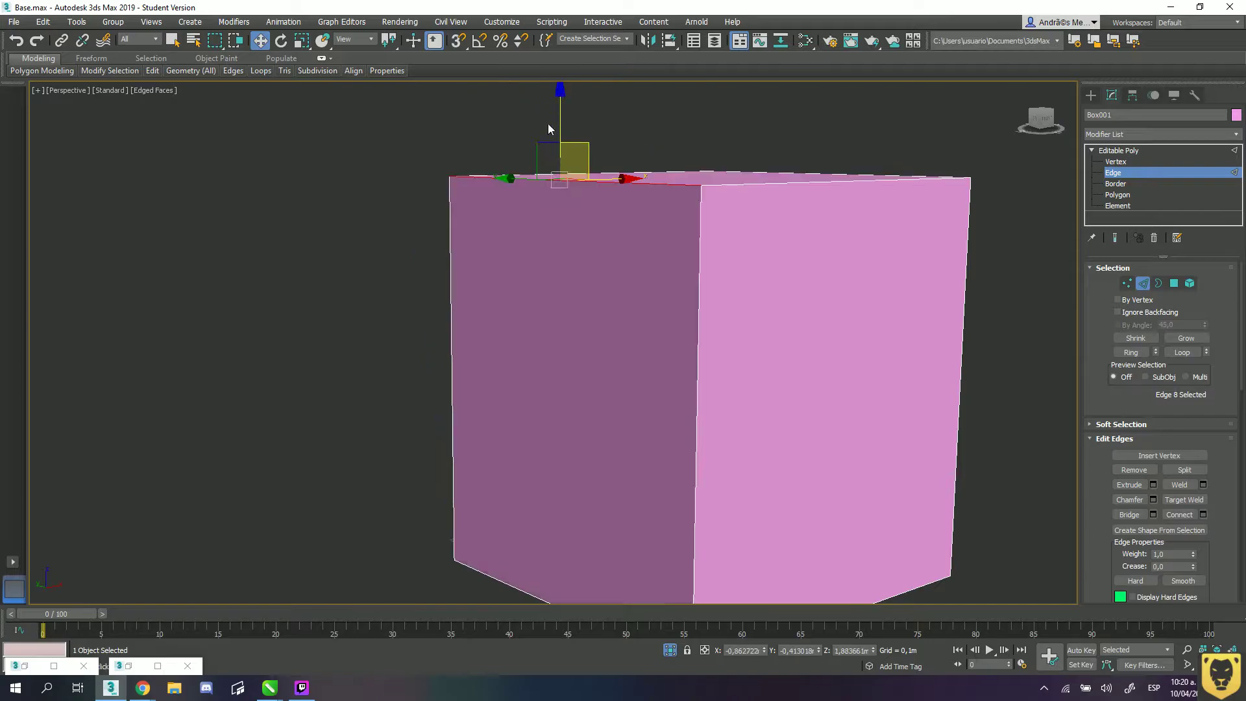
{"action": "scroll", "coordinate": [555, 272], "scroll_direction": "down", "scroll_amount": 2}
{"action": "middle_click_drag", "start_coordinate": [566, 279], "coordinate": [617, 277], "text": "alt"}
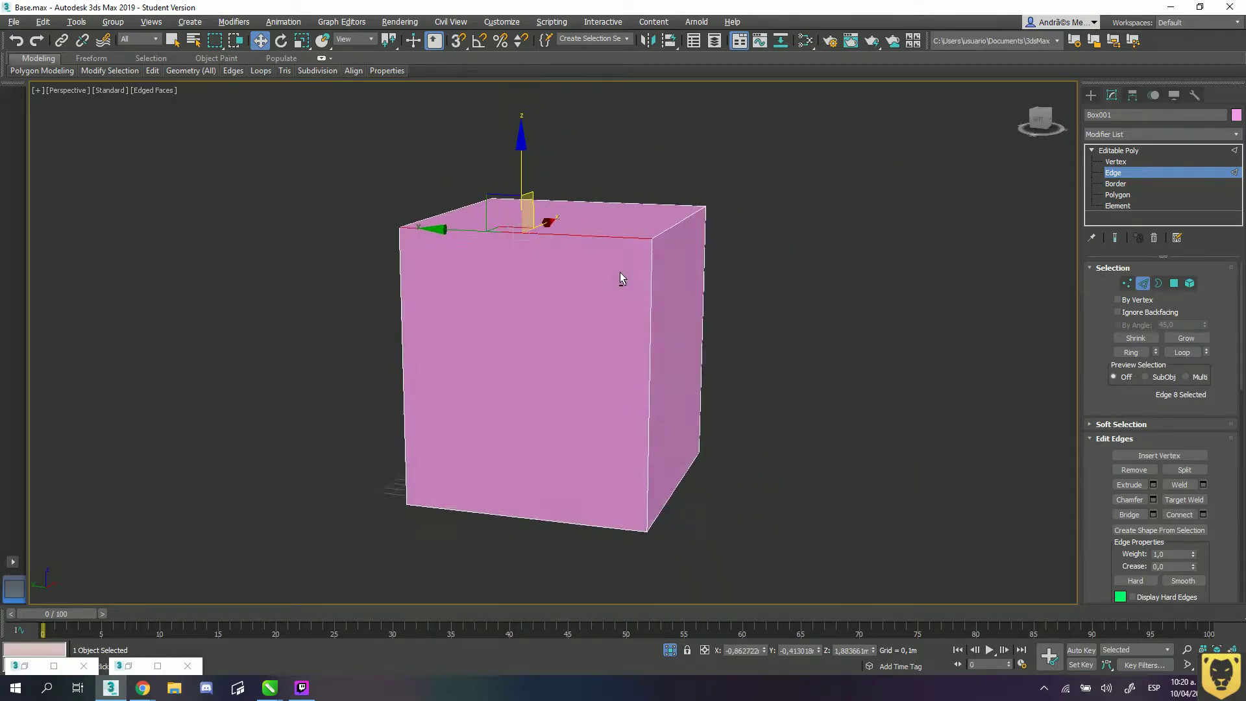
- At Polygon level, delete the box's top face
{"action": "left_click", "coordinate": [1115, 184]}
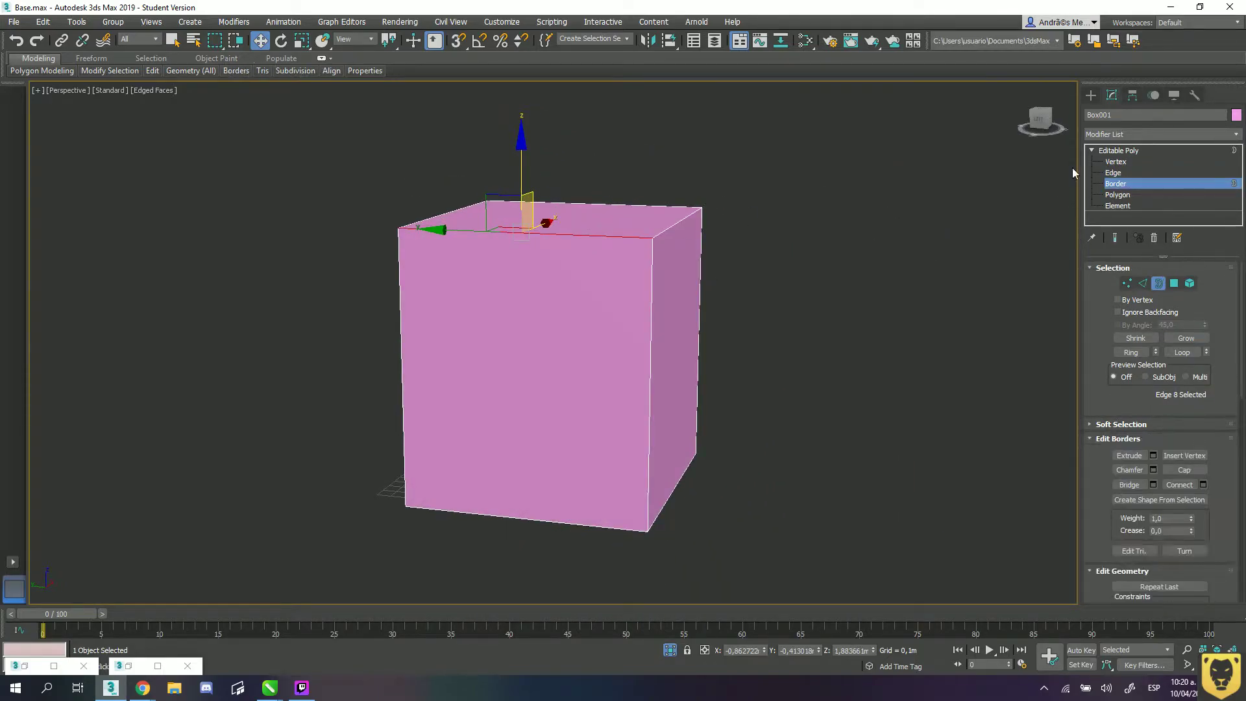
{"action": "left_click", "coordinate": [1116, 194]}
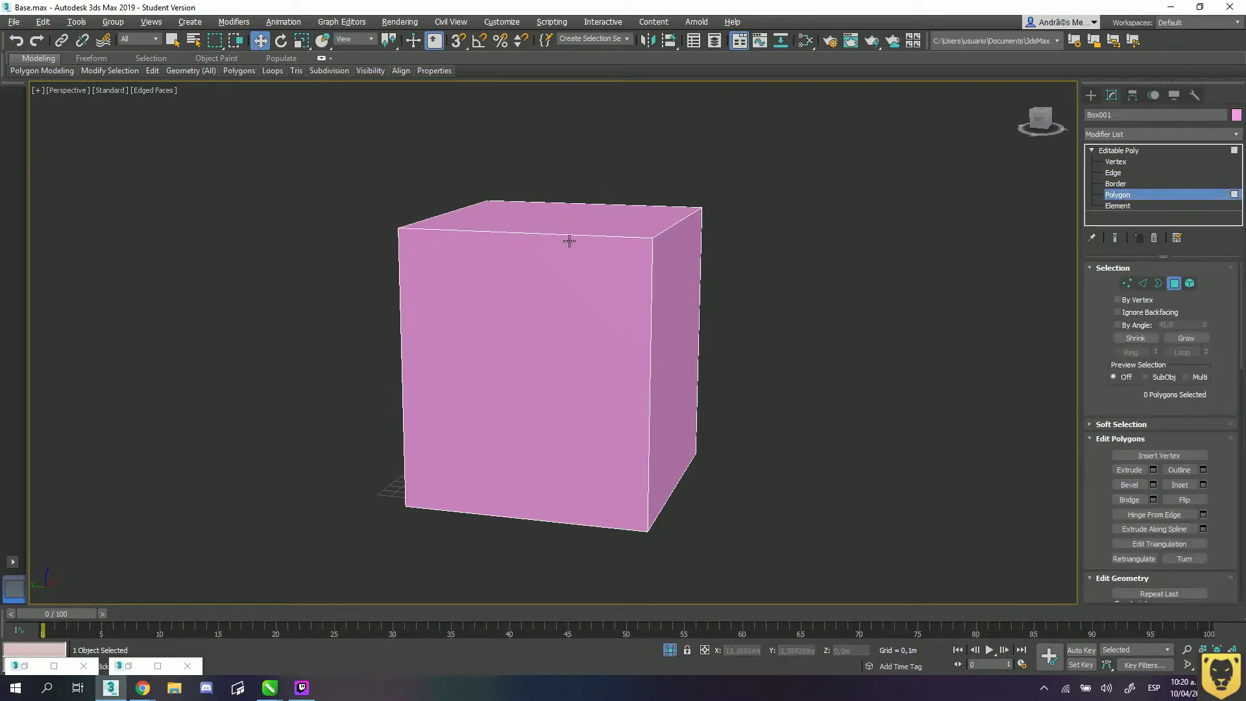
{"action": "middle_click_drag", "start_coordinate": [569, 240], "coordinate": [568, 231], "text": "alt"}
{"action": "left_click", "coordinate": [570, 237]}
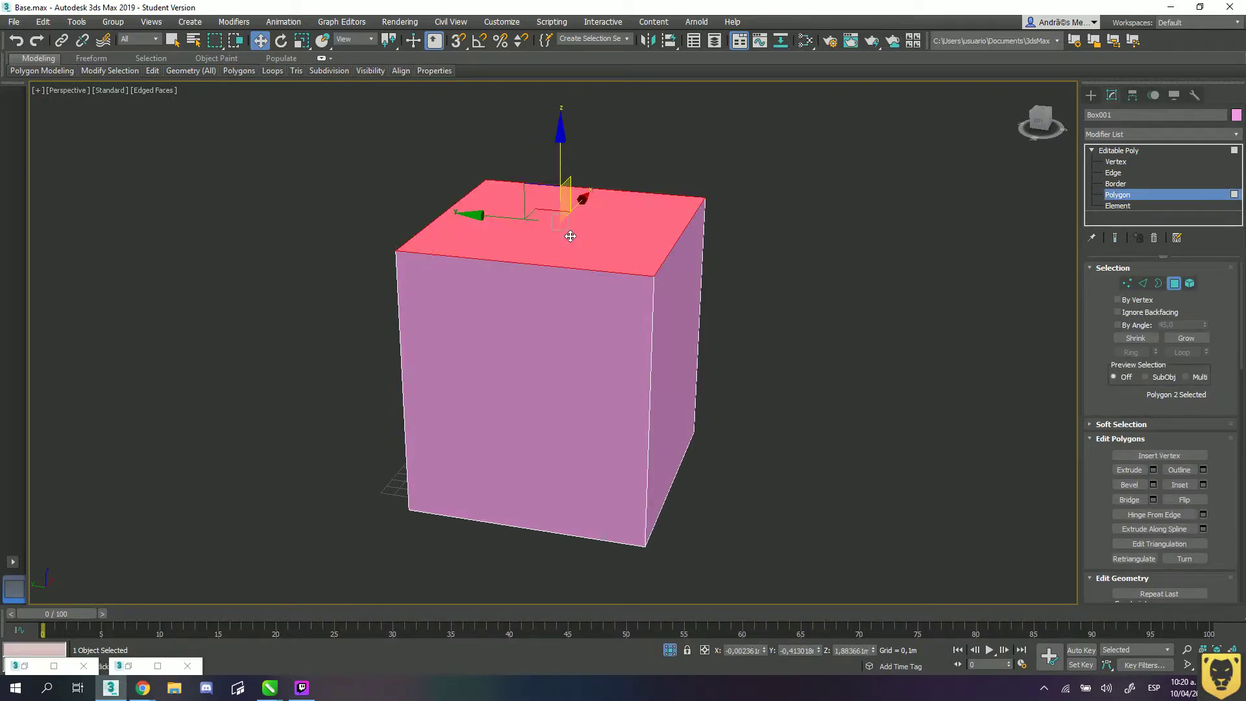
{"action": "key", "text": "Delete"}
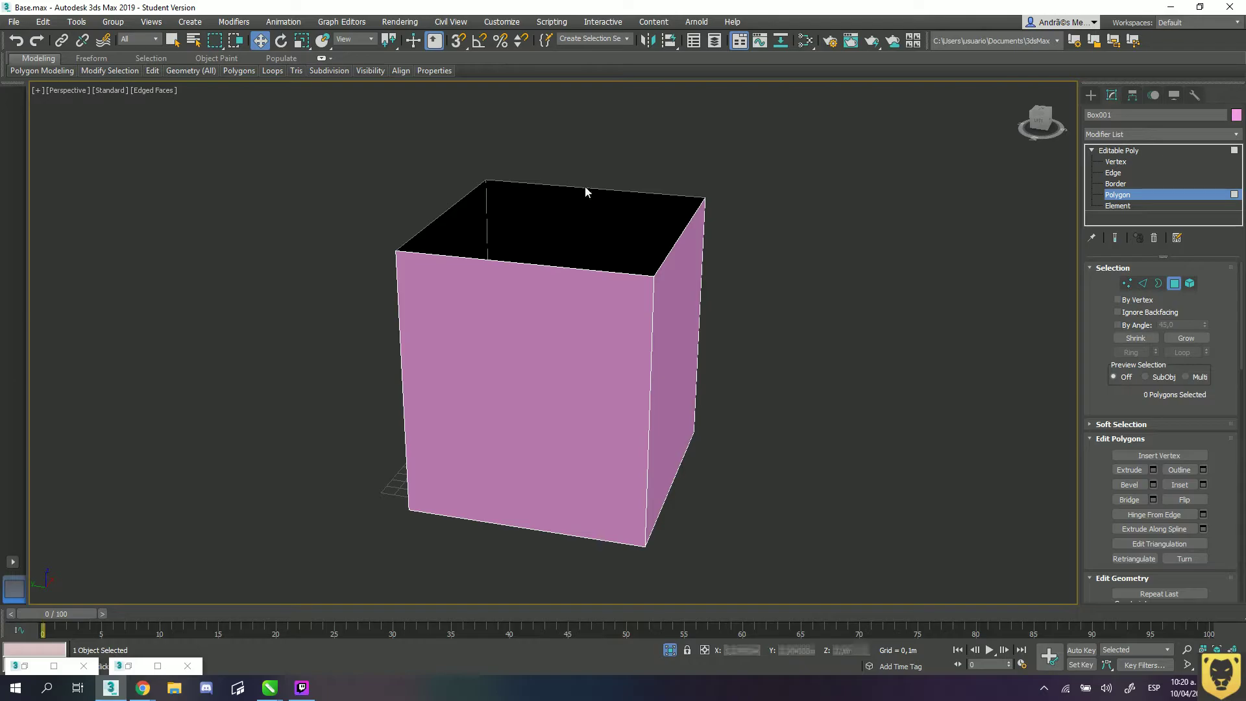
{"action": "scroll", "coordinate": [594, 302], "scroll_direction": "up", "scroll_amount": 6}
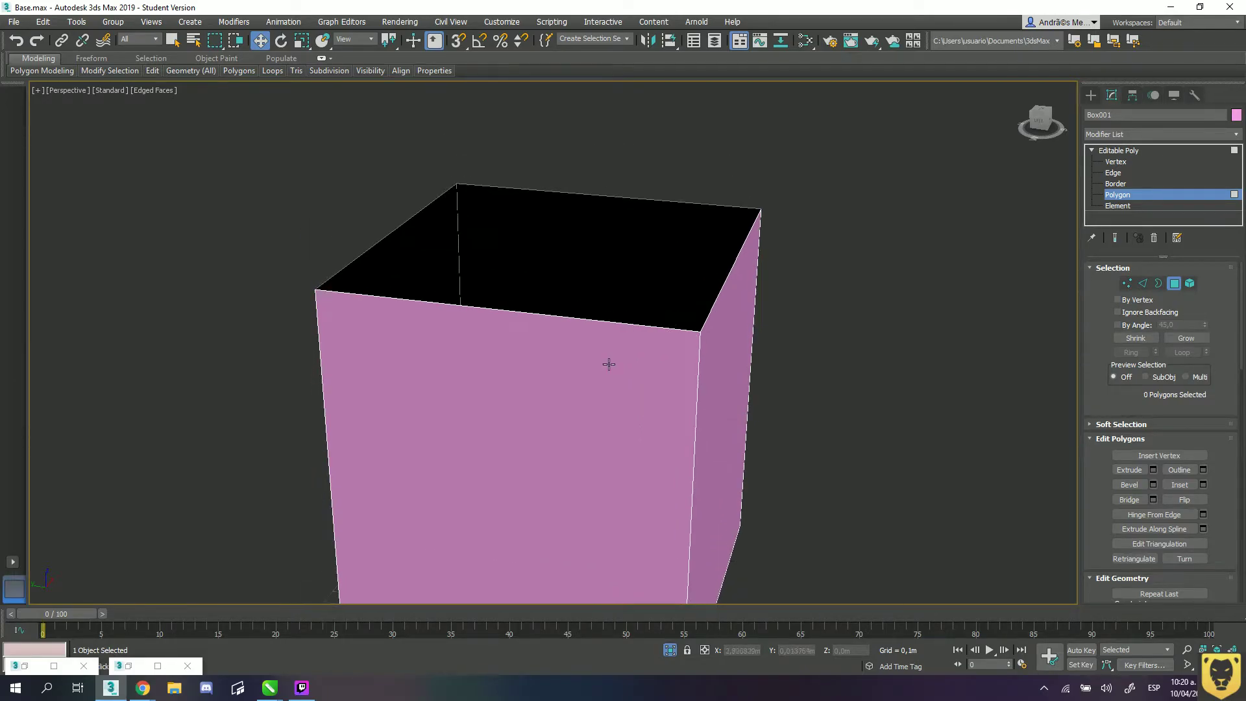
- At Border level, select the border around the box's open top
{"action": "left_click", "coordinate": [1115, 184]}
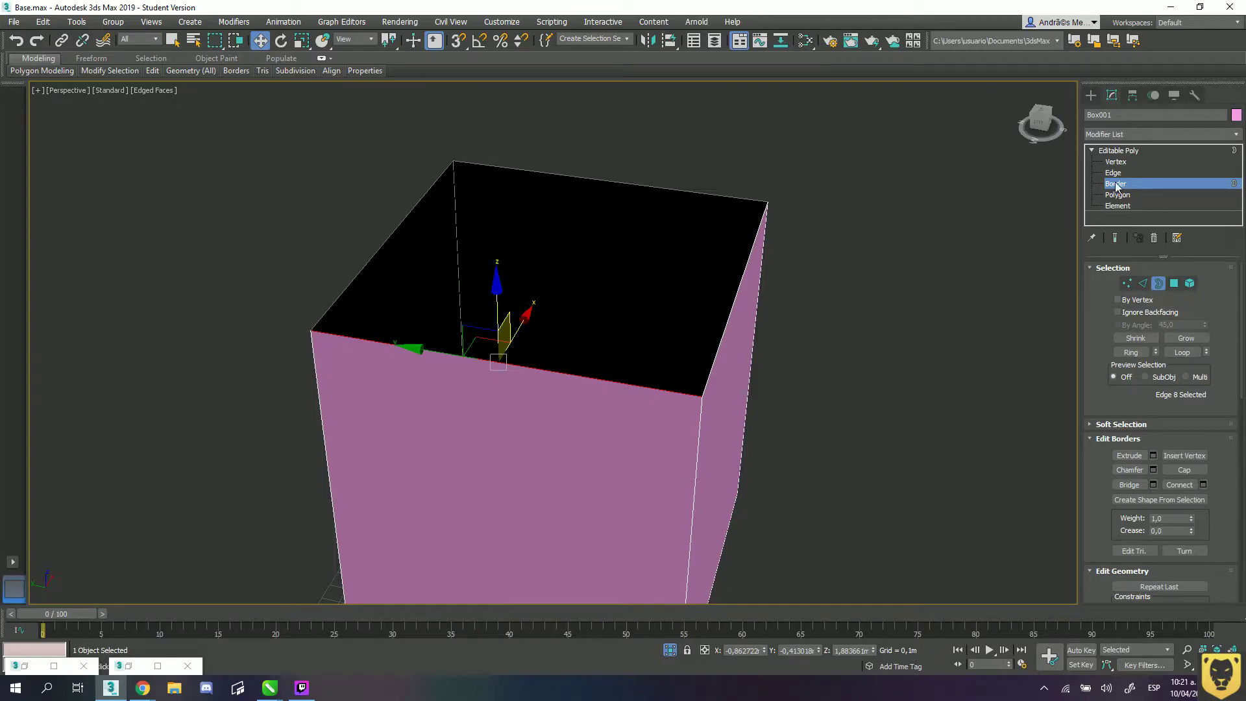
{"action": "left_click", "coordinate": [701, 331]}
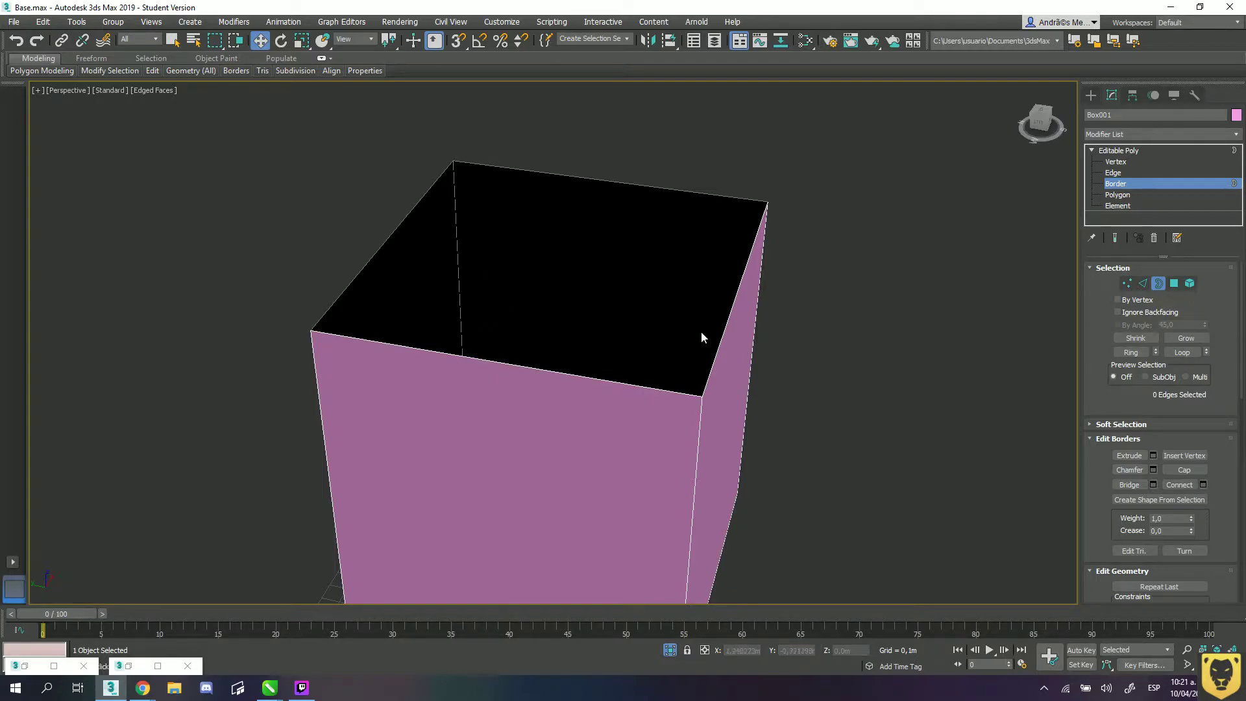
{"action": "left_click", "coordinate": [732, 316]}
{"action": "middle_click_drag", "start_coordinate": [749, 353], "coordinate": [920, 501], "text": "alt"}
{"action": "left_click", "coordinate": [555, 414]}
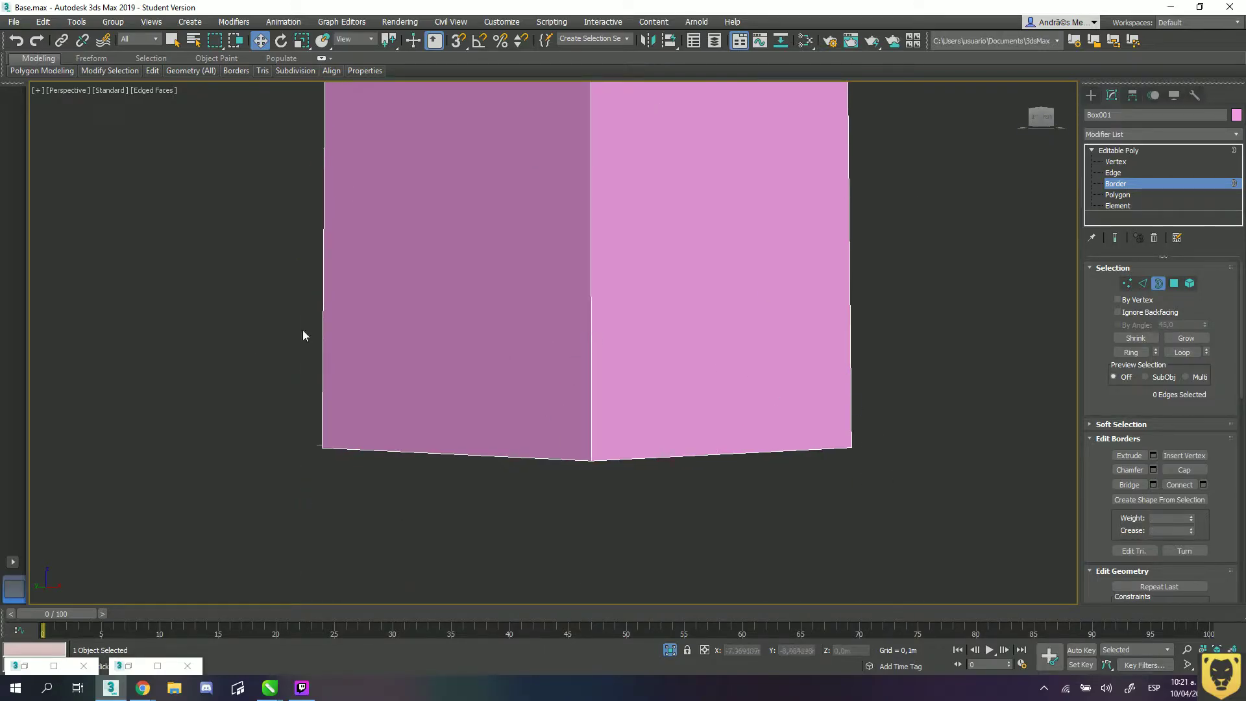
{"action": "middle_click_drag", "start_coordinate": [558, 222], "coordinate": [790, 458], "text": "alt"}
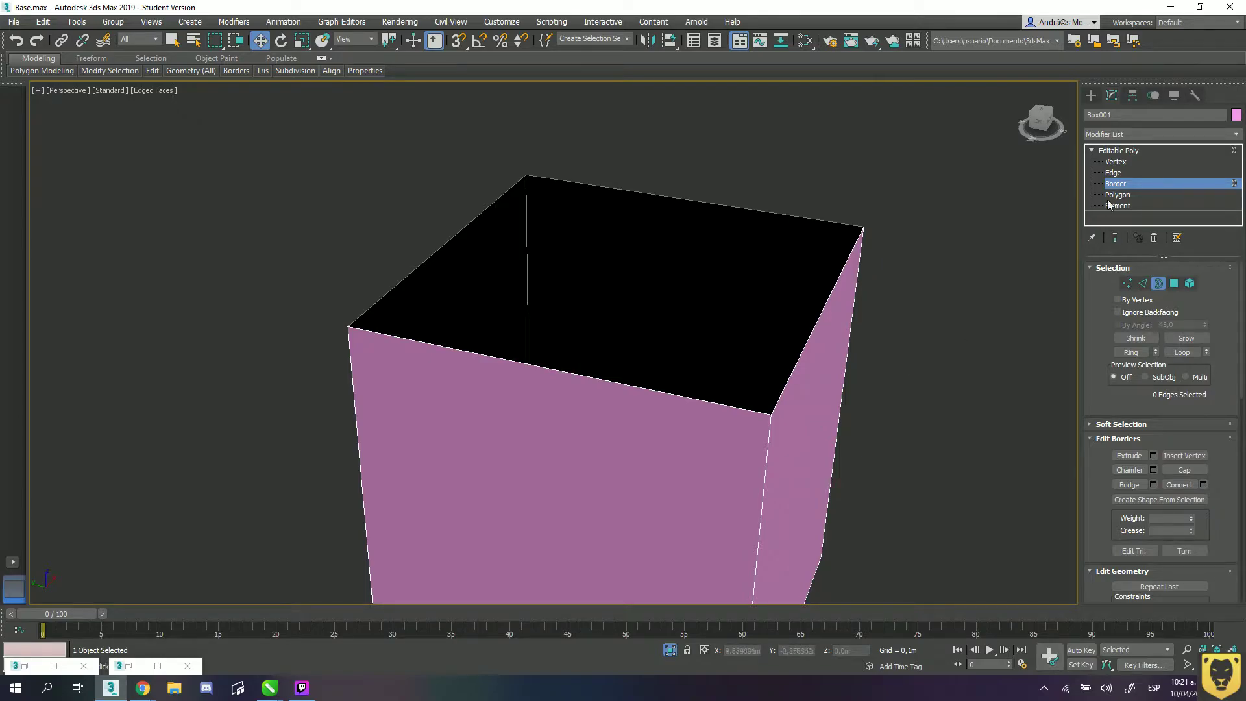
{"action": "left_click", "coordinate": [817, 317]}
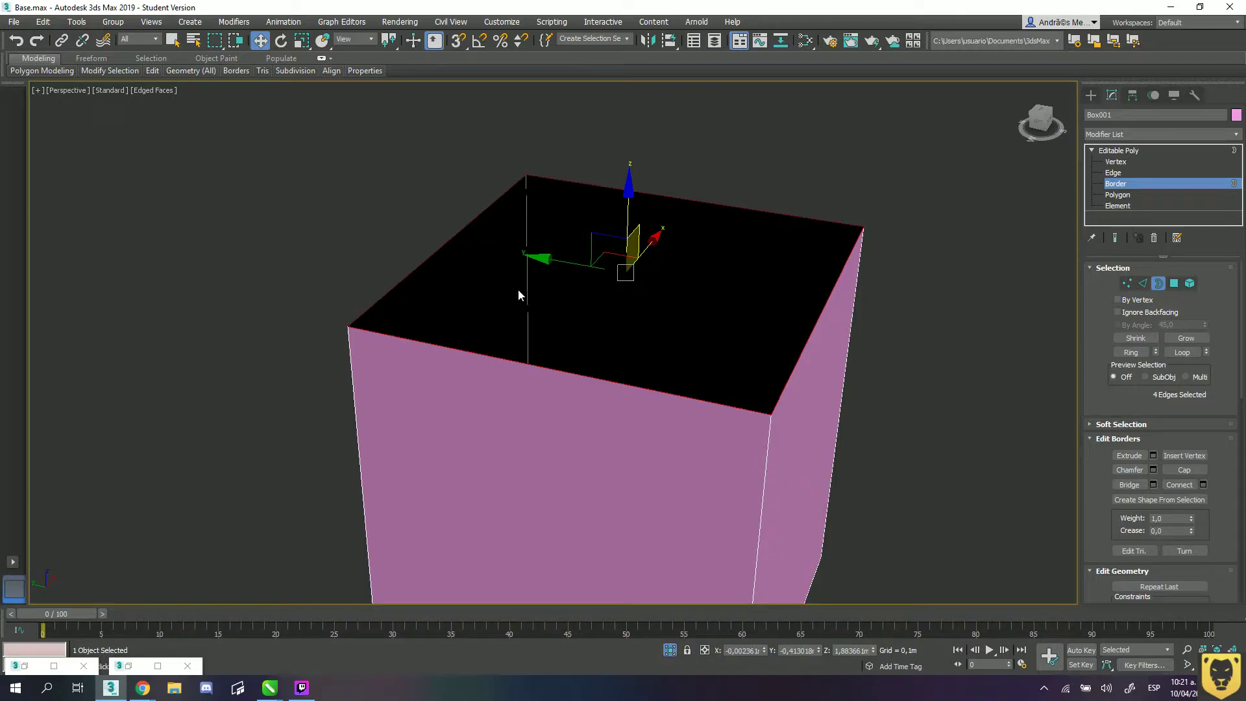
- Extend the open top border into a slanted section ending at about Y 0.39 m and Z 3.21 m
{"action": "left_click_drag", "start_coordinate": [588, 233], "coordinate": [562, 314]}
{"action": "middle_click_drag", "start_coordinate": [561, 314], "coordinate": [560, 304], "text": "alt"}
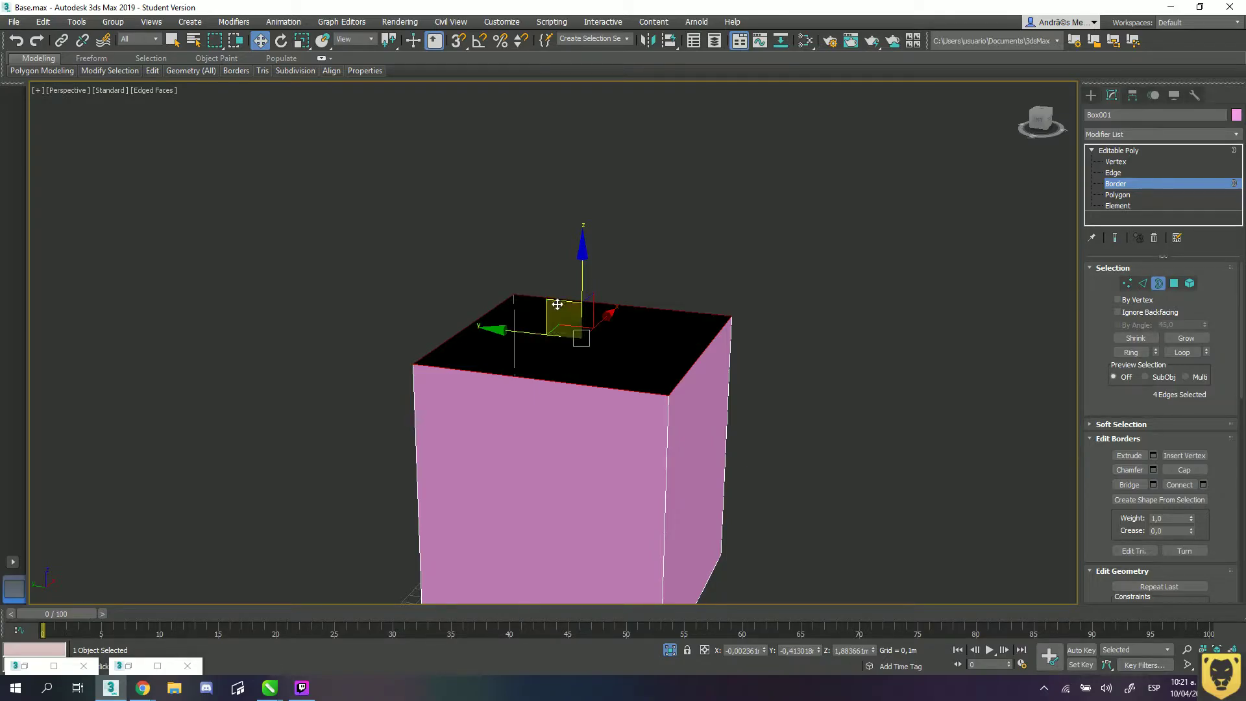
{"action": "left_click_drag", "start_coordinate": [557, 304], "coordinate": [447, 105], "text": "shift"}
{"action": "middle_click_drag", "start_coordinate": [440, 111], "coordinate": [474, 212], "text": "alt"}
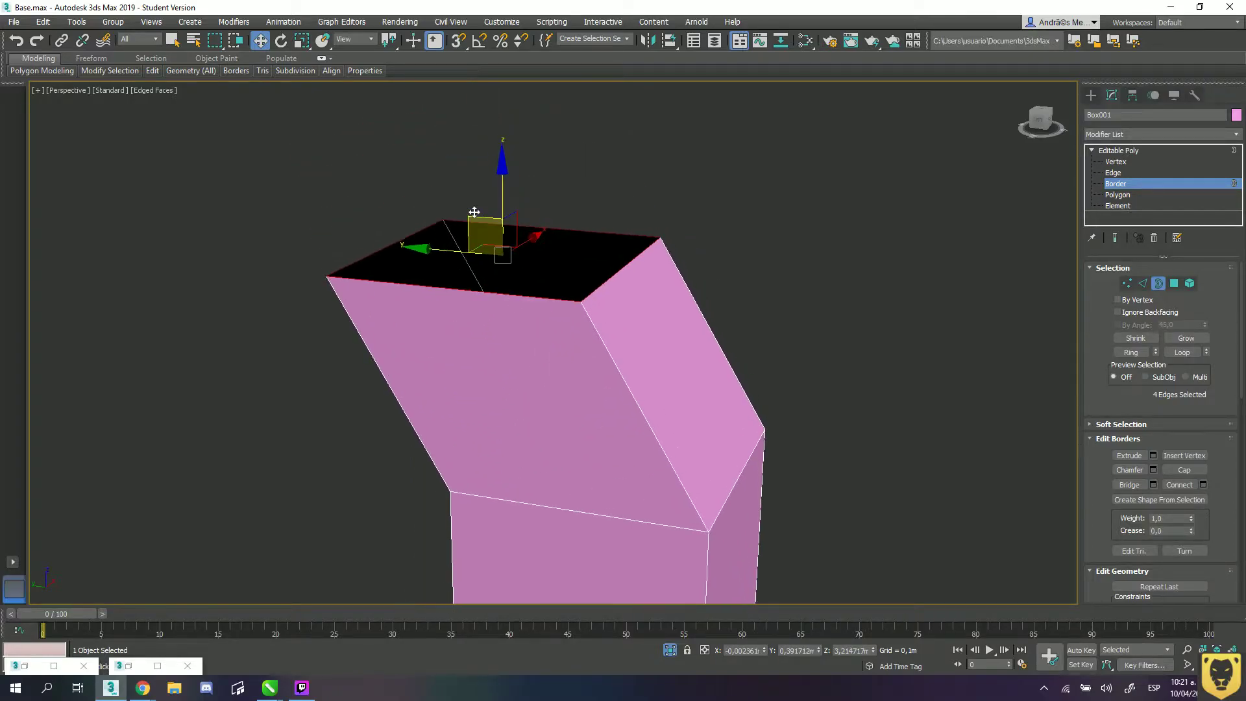
- Try extending the border into a zigzag of further sections up to about Z 6.25 m
{"action": "left_click_drag", "start_coordinate": [474, 214], "coordinate": [690, 472], "text": "shift"}
{"action": "left_click_drag", "start_coordinate": [701, 356], "coordinate": [550, 150], "text": "shift"}
{"action": "middle_click_drag", "start_coordinate": [778, 380], "coordinate": [818, 559]}
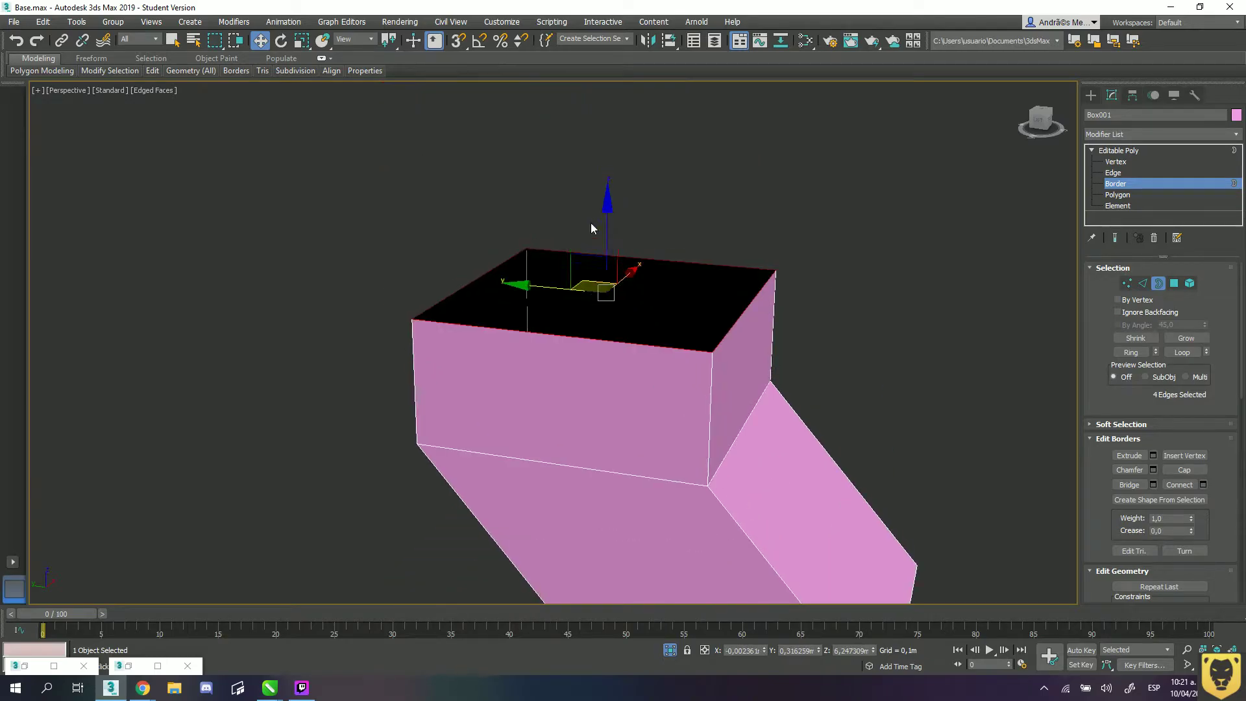
- Try extending the border straight up by another section and tilting the open end about the X axis
{"action": "left_click_drag", "start_coordinate": [605, 240], "coordinate": [623, 27], "text": "shift"}
{"action": "middle_click_drag", "start_coordinate": [626, 139], "coordinate": [641, 333]}
{"action": "key", "text": "e"}
{"action": "left_click_drag", "start_coordinate": [662, 127], "coordinate": [680, 171]}
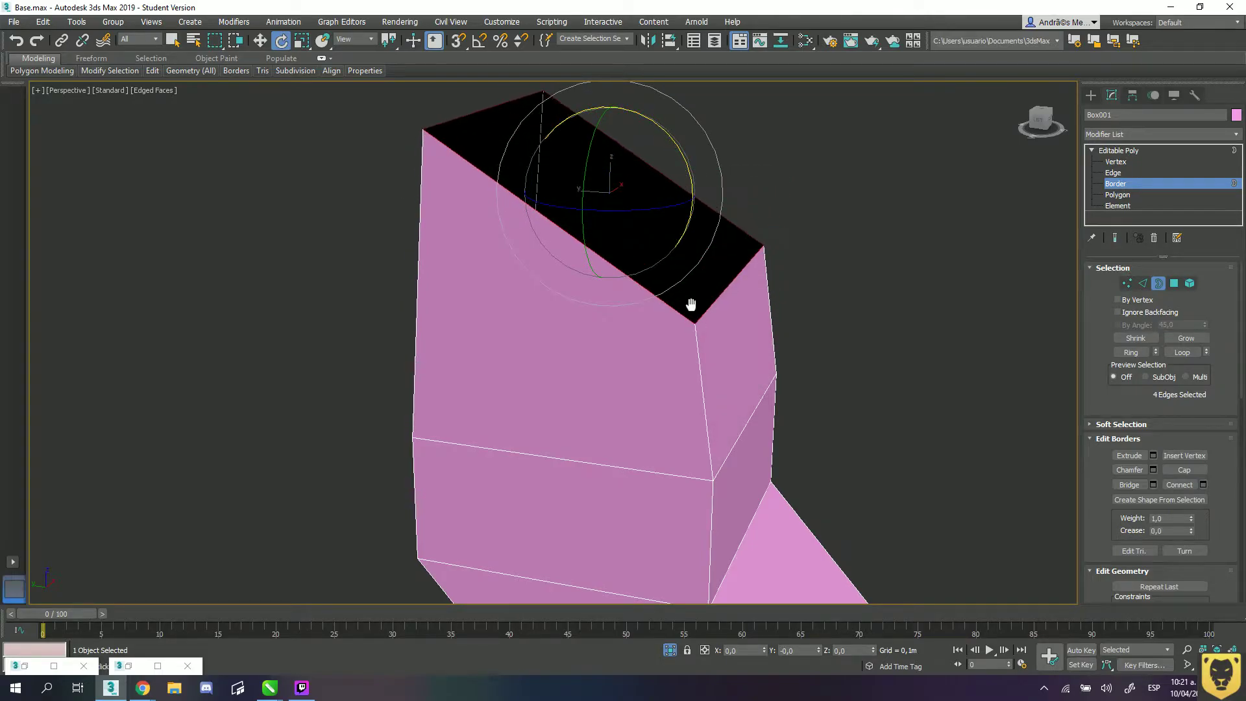
{"action": "middle_click_drag", "start_coordinate": [692, 303], "coordinate": [706, 381]}
- Try extending the tilted border sideways to about Y -0.76 m and Z 8.40 m and rotating it nearly vertical
{"action": "key", "text": "w"}
{"action": "left_click_drag", "start_coordinate": [628, 323], "coordinate": [857, 242], "text": "shift"}
{"action": "scroll", "coordinate": [857, 242], "scroll_direction": "down", "scroll_amount": 2}
{"action": "key", "text": "e"}
{"action": "left_click_drag", "start_coordinate": [925, 165], "coordinate": [870, 281]}
{"action": "middle_click_drag", "start_coordinate": [871, 281], "coordinate": [789, 290]}
{"action": "key", "text": "w"}
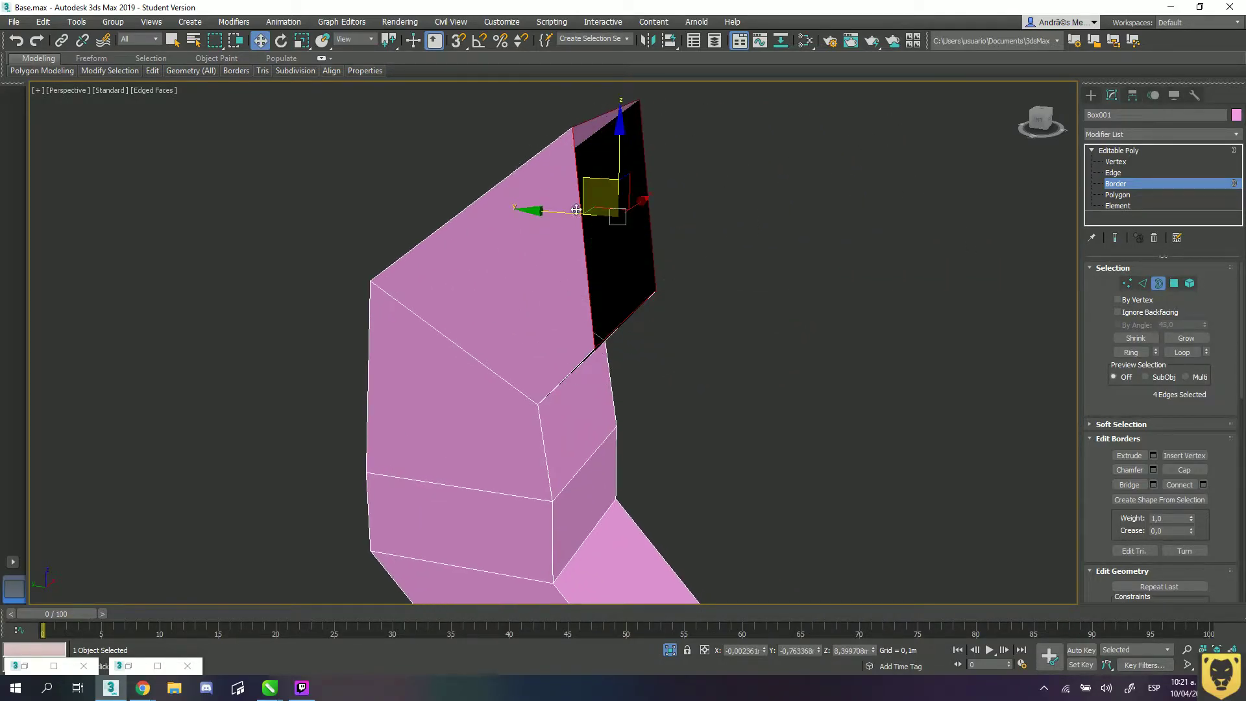
- Try extending the border horizontally to about Y -3.95 m and scaling the open end along Y to straighten it
{"action": "left_click_drag", "start_coordinate": [568, 212], "coordinate": [980, 256], "text": "shift"}
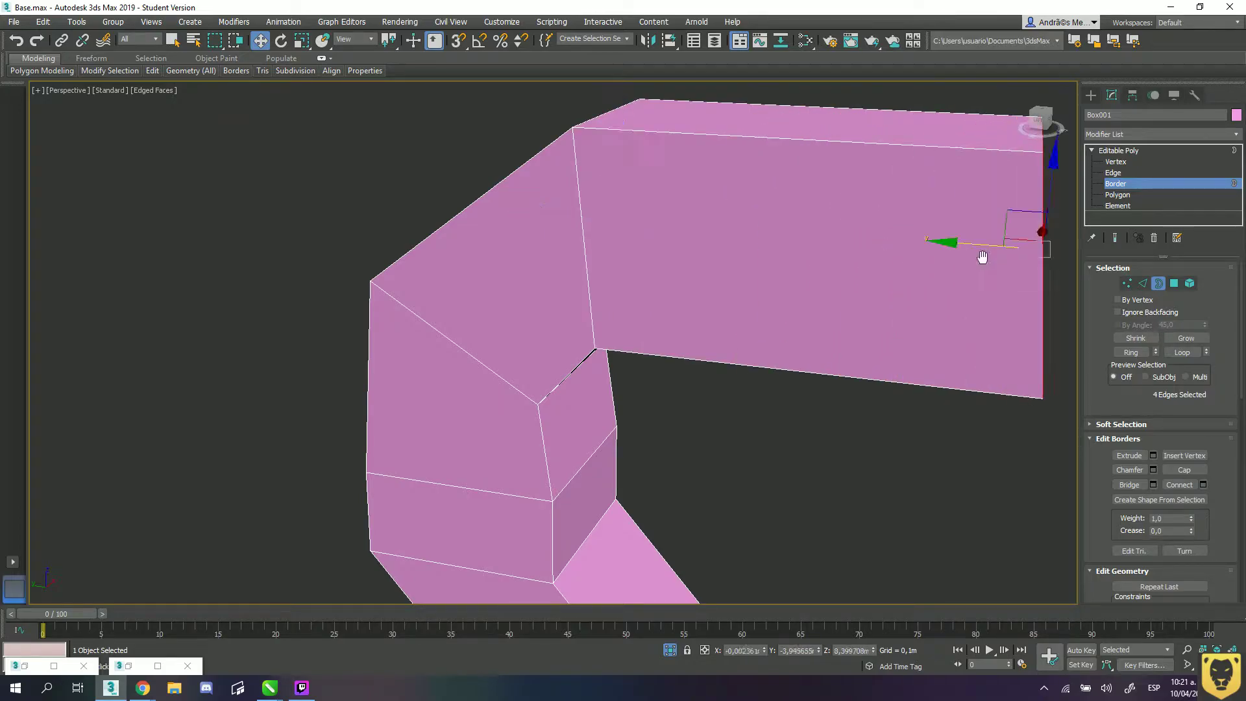
{"action": "middle_click_drag", "start_coordinate": [980, 257], "coordinate": [794, 273]}
{"action": "key", "text": "r"}
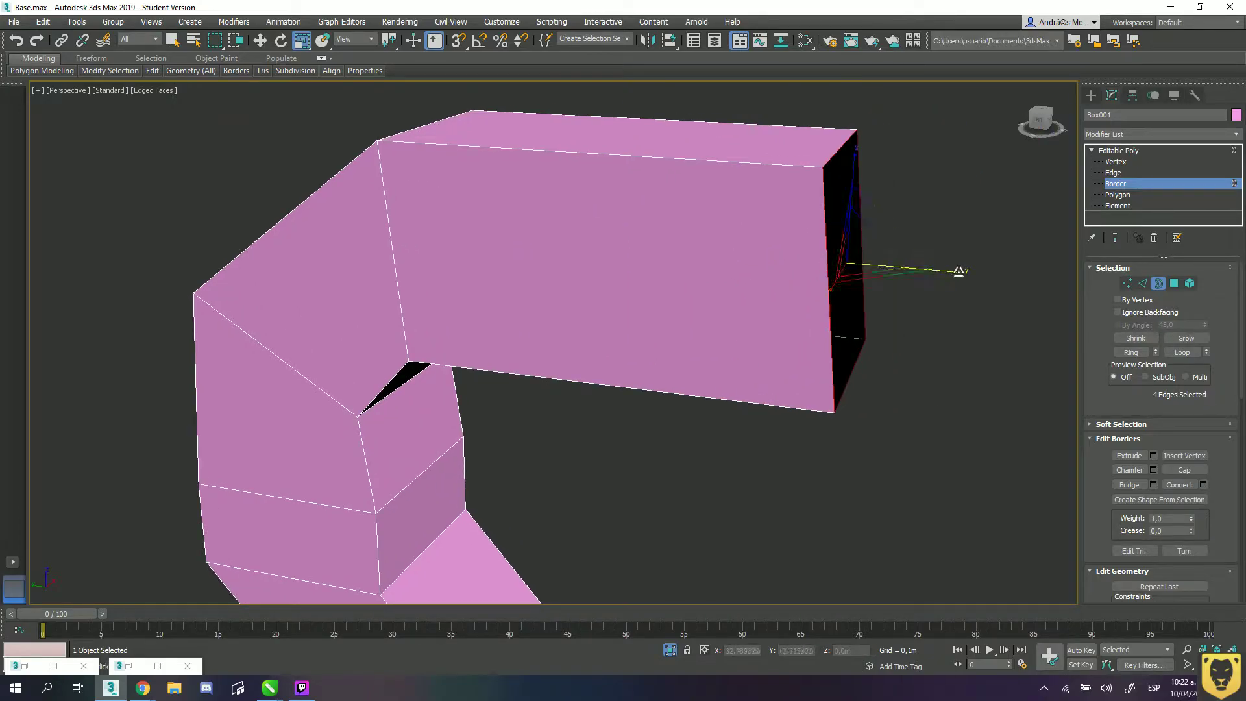
{"action": "left_click_drag", "start_coordinate": [843, 269], "coordinate": [800, 274]}
{"action": "key", "text": "w"}
{"action": "scroll", "coordinate": [847, 354], "scroll_direction": "down", "scroll_amount": 3}
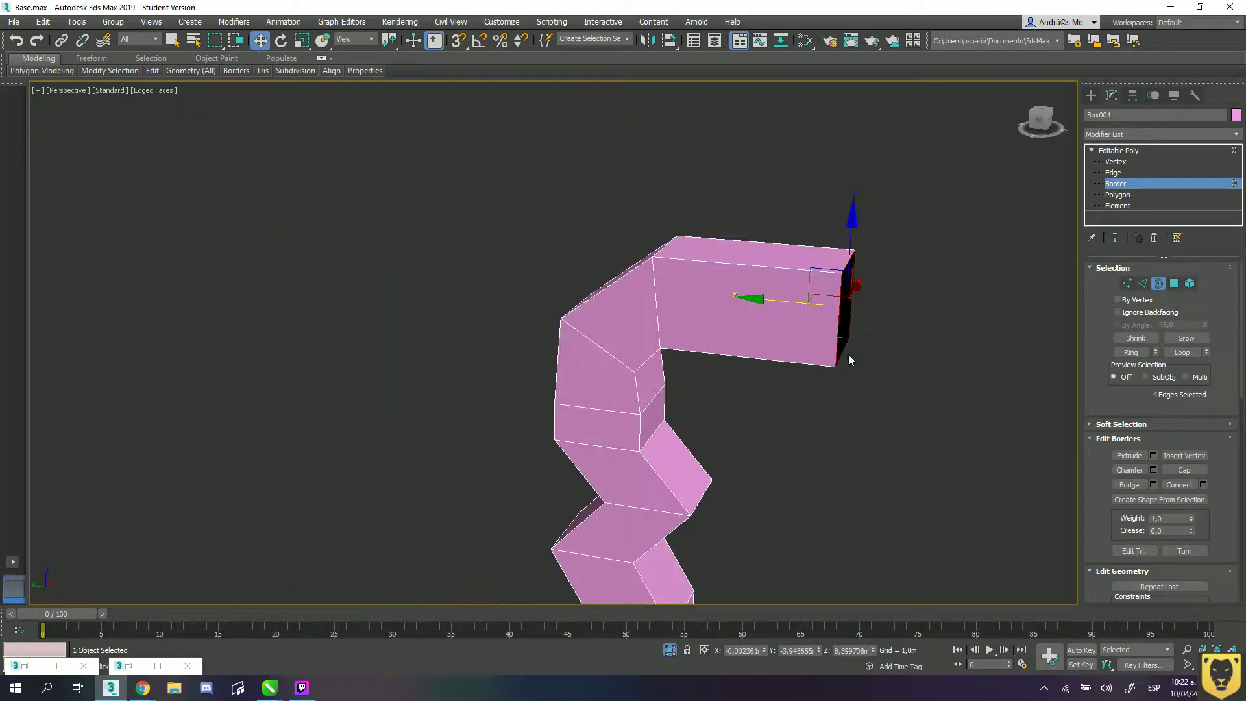
{"action": "scroll", "coordinate": [761, 324], "scroll_direction": "up", "scroll_amount": 1}
{"action": "middle_click_drag", "start_coordinate": [785, 340], "coordinate": [738, 394], "text": "alt"}
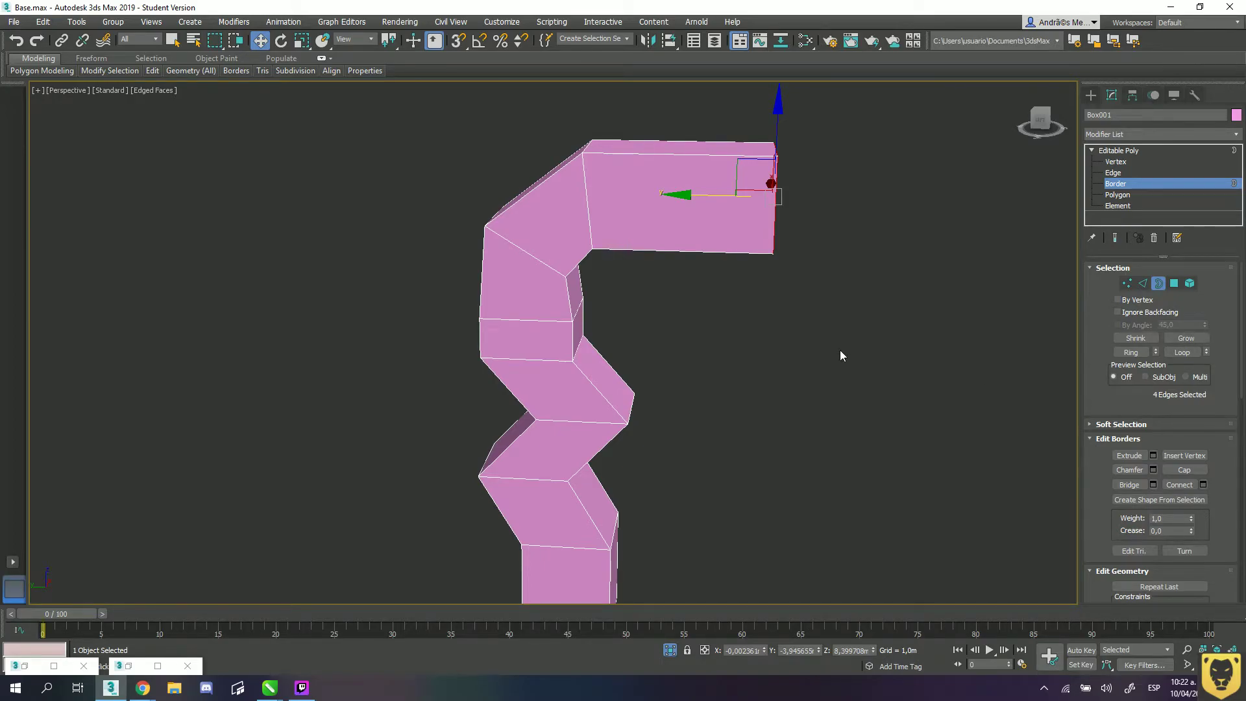
{"action": "middle_click_drag", "start_coordinate": [762, 303], "coordinate": [765, 337], "text": "alt"}
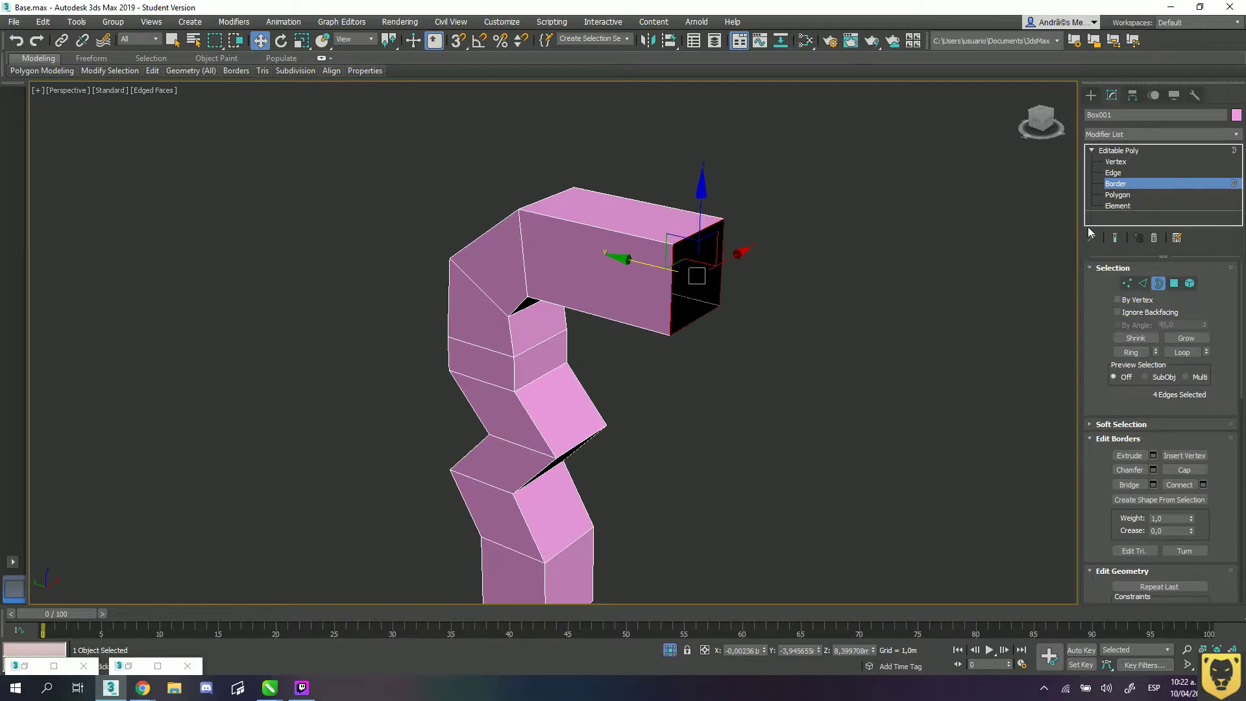
- Try extending only the opening's upper edge to about Y -7.61 m and adding two more strips from it
{"action": "left_click", "coordinate": [1115, 173]}
{"action": "left_click", "coordinate": [698, 234]}
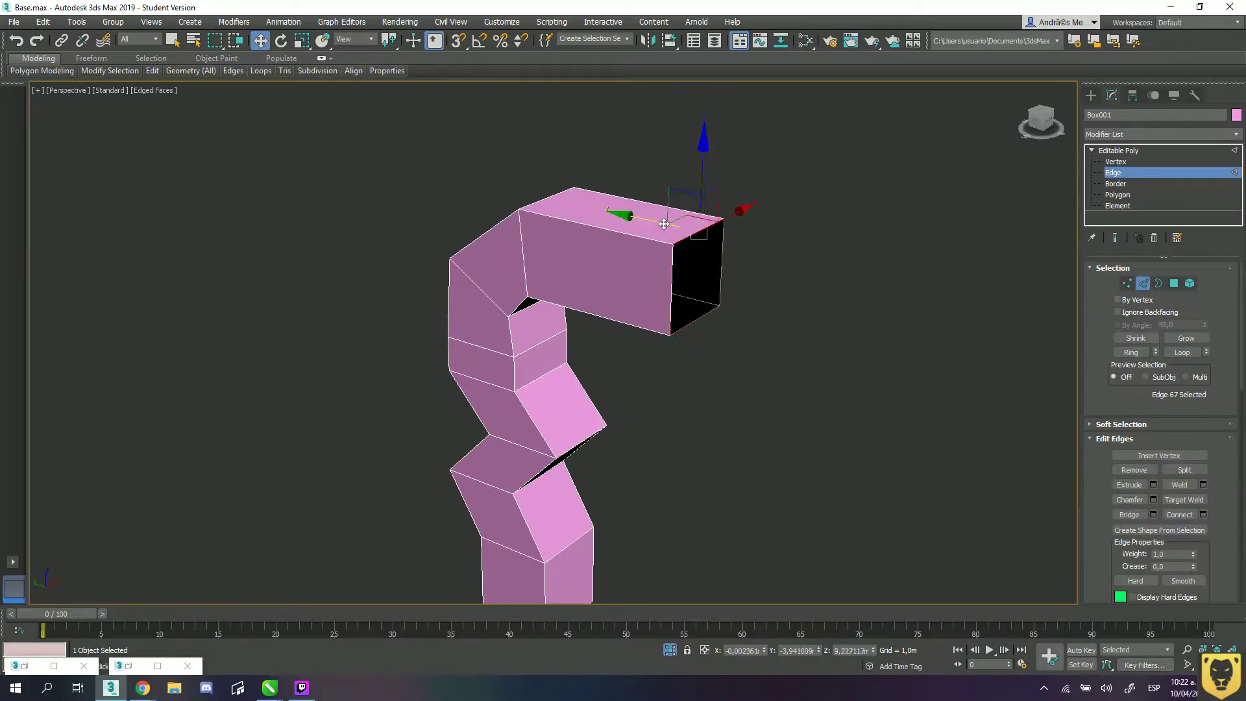
{"action": "left_click_drag", "start_coordinate": [698, 235], "coordinate": [867, 248], "text": "shift"}
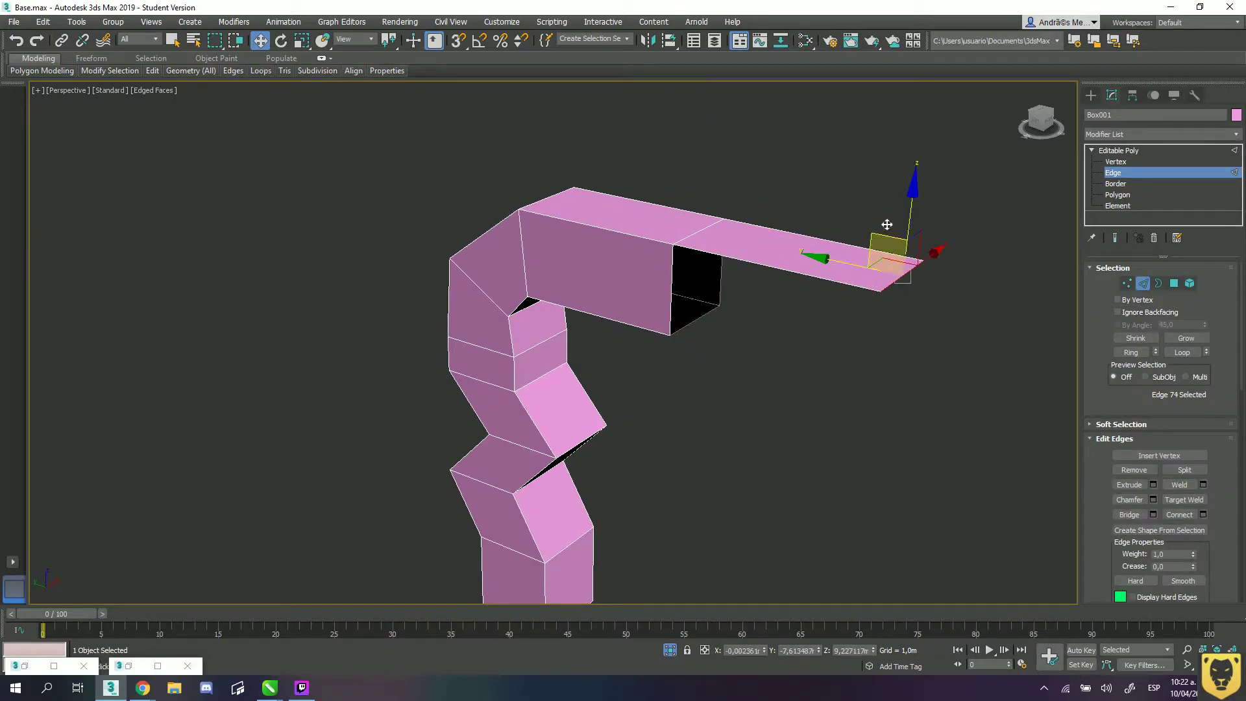
{"action": "left_click_drag", "start_coordinate": [954, 189], "coordinate": [980, 219], "text": "shift"}
{"action": "left_click", "coordinate": [866, 375]}
- Undo the edge strips and the trial border extensions back to the first slanted section
{"action": "key", "text": "ctrl+z"}
{"action": "key", "text": "ctrl+z"}
{"action": "key", "text": "ctrl+z"}
{"action": "key", "text": "ctrl+z"}
{"action": "key", "text": "ctrl+z"}
{"action": "key", "text": "ctrl+z"}
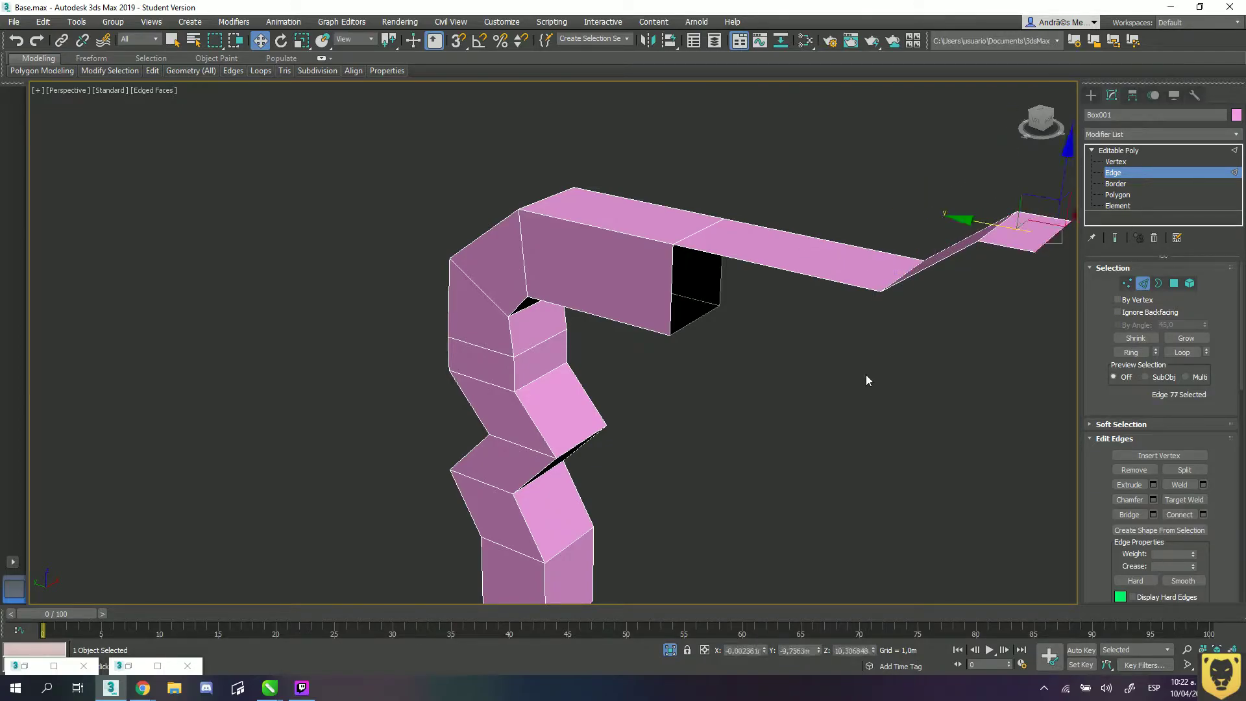
{"action": "key", "text": "ctrl+z"}
{"action": "key", "text": "ctrl+z"}
{"action": "key", "text": "ctrl+z"}
{"action": "key", "text": "ctrl+z"}
{"action": "key", "text": "ctrl+z"}
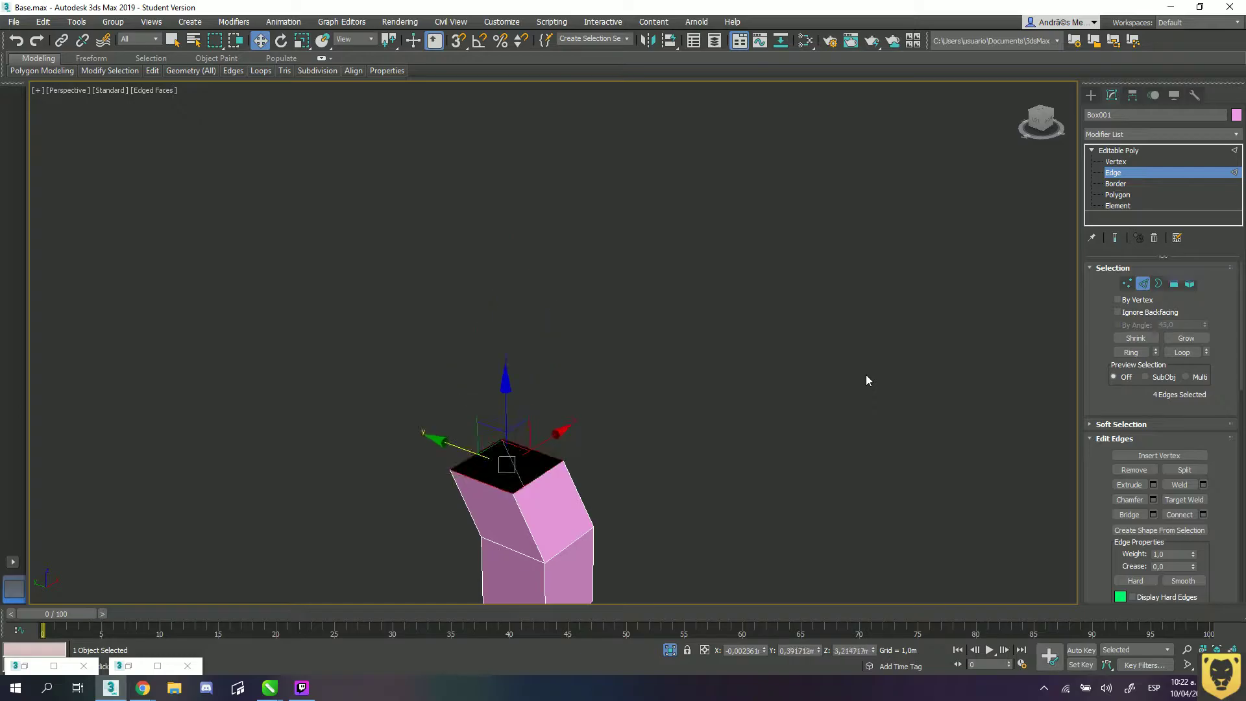
- Cap the box's open top using its existing border selection
{"action": "scroll", "coordinate": [710, 302], "scroll_direction": "up", "scroll_amount": 5}
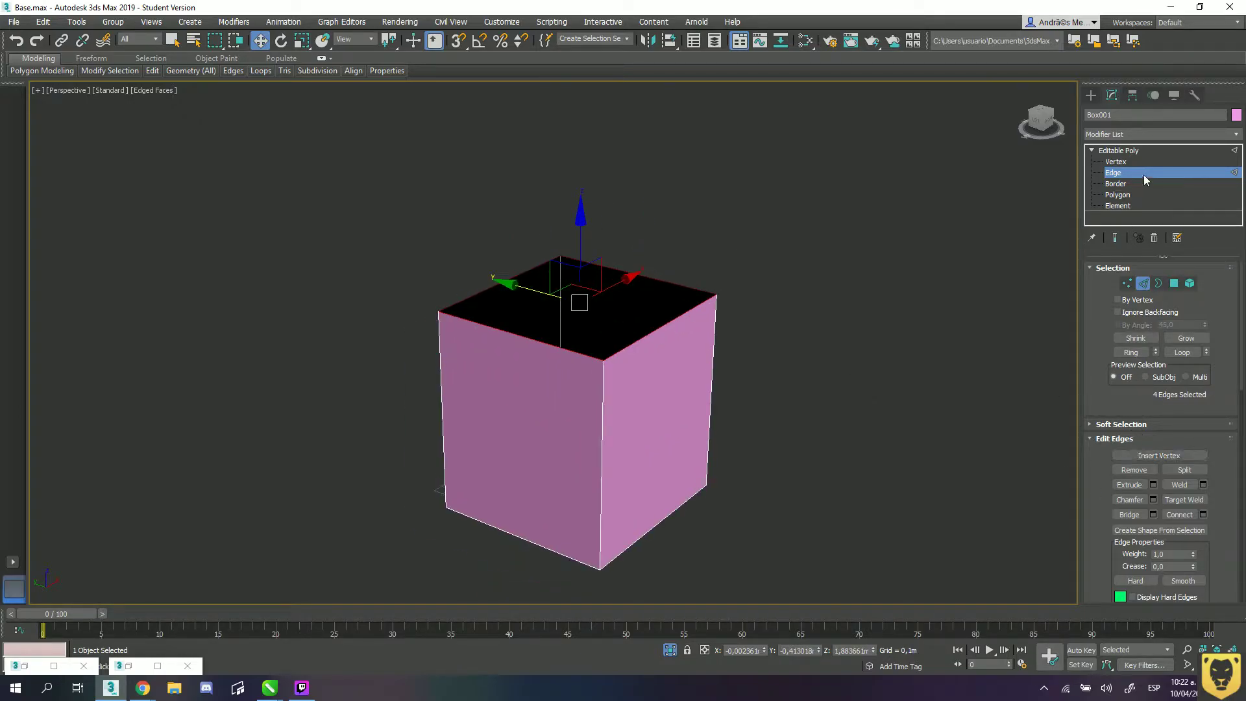
{"action": "left_click", "coordinate": [1112, 184]}
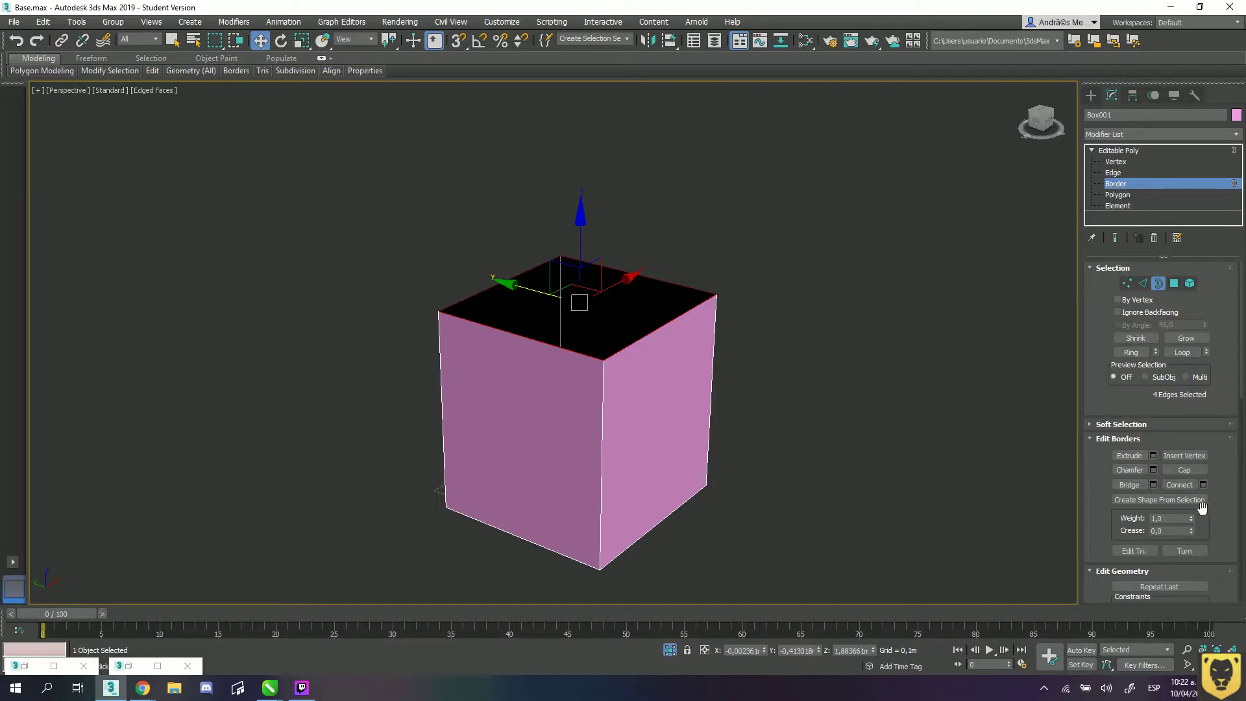
{"action": "left_click", "coordinate": [1189, 471]}
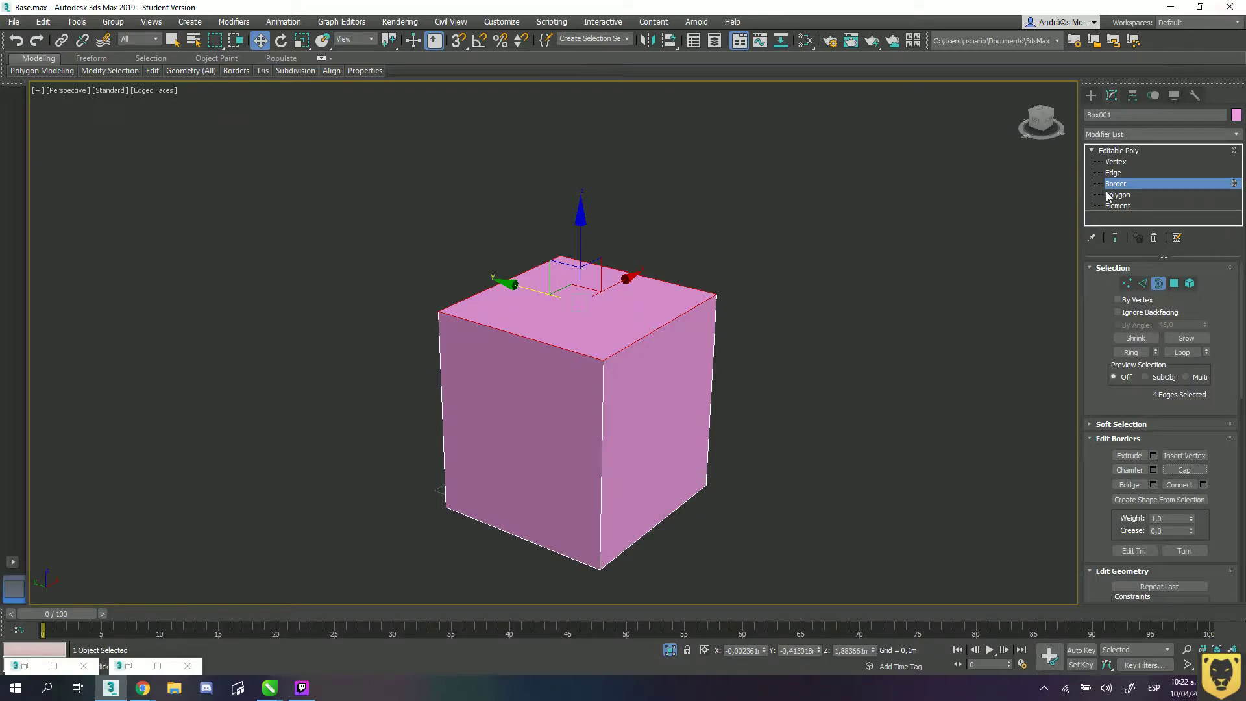
- Select the box's side and top faces individually at Polygon level and the whole box at Element level
{"action": "key", "text": "4"}
{"action": "left_click", "coordinate": [527, 344]}
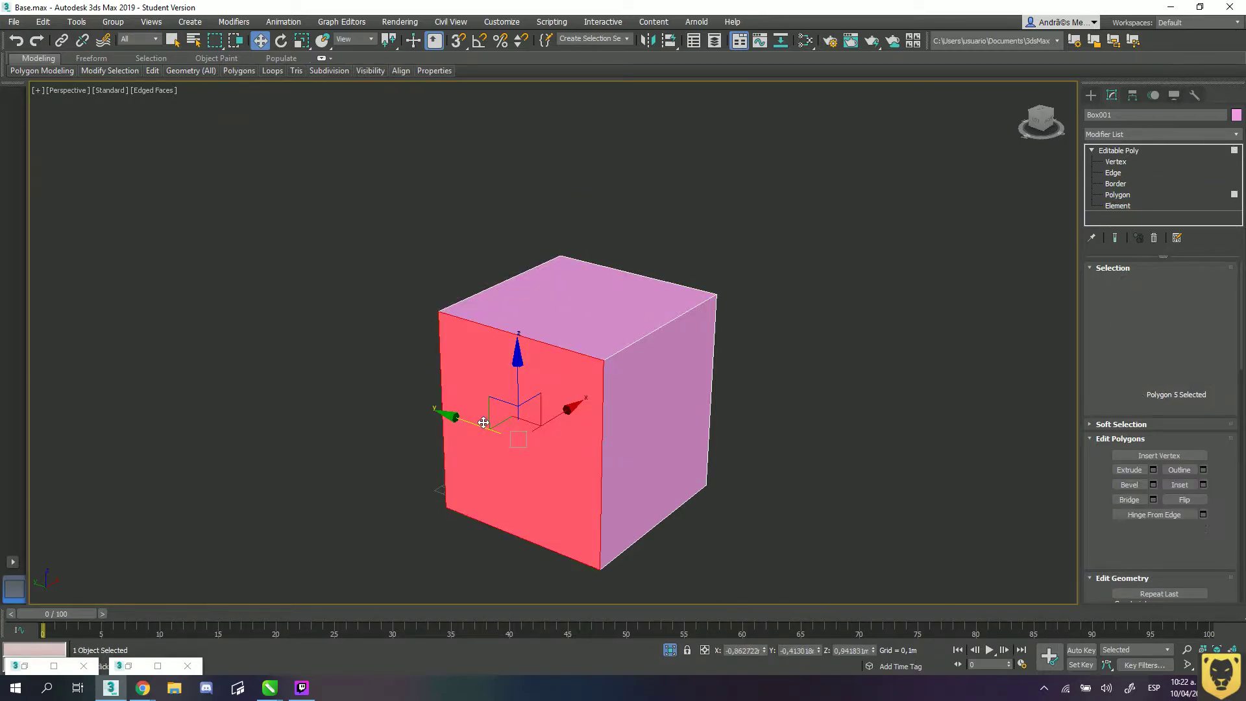
{"action": "left_click", "coordinate": [536, 302]}
{"action": "left_click", "coordinate": [643, 367]}
{"action": "left_click", "coordinate": [512, 417]}
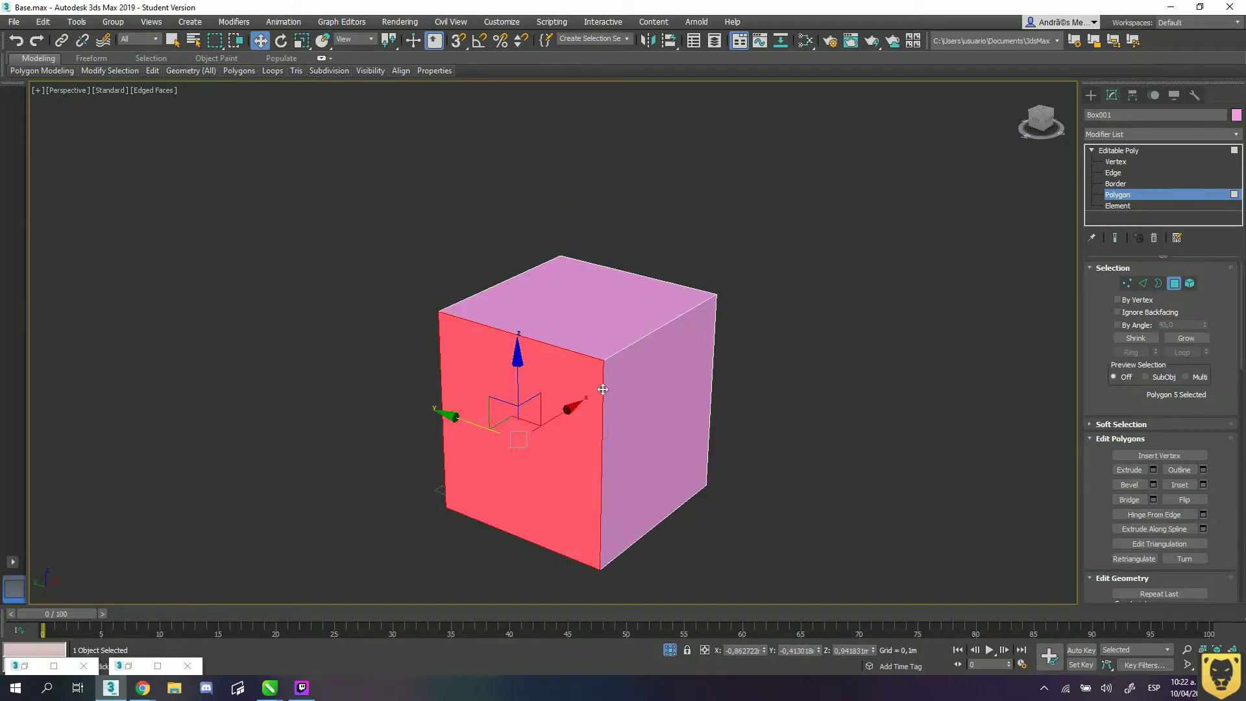
{"action": "left_click", "coordinate": [1117, 206]}
{"action": "left_click", "coordinate": [523, 336]}
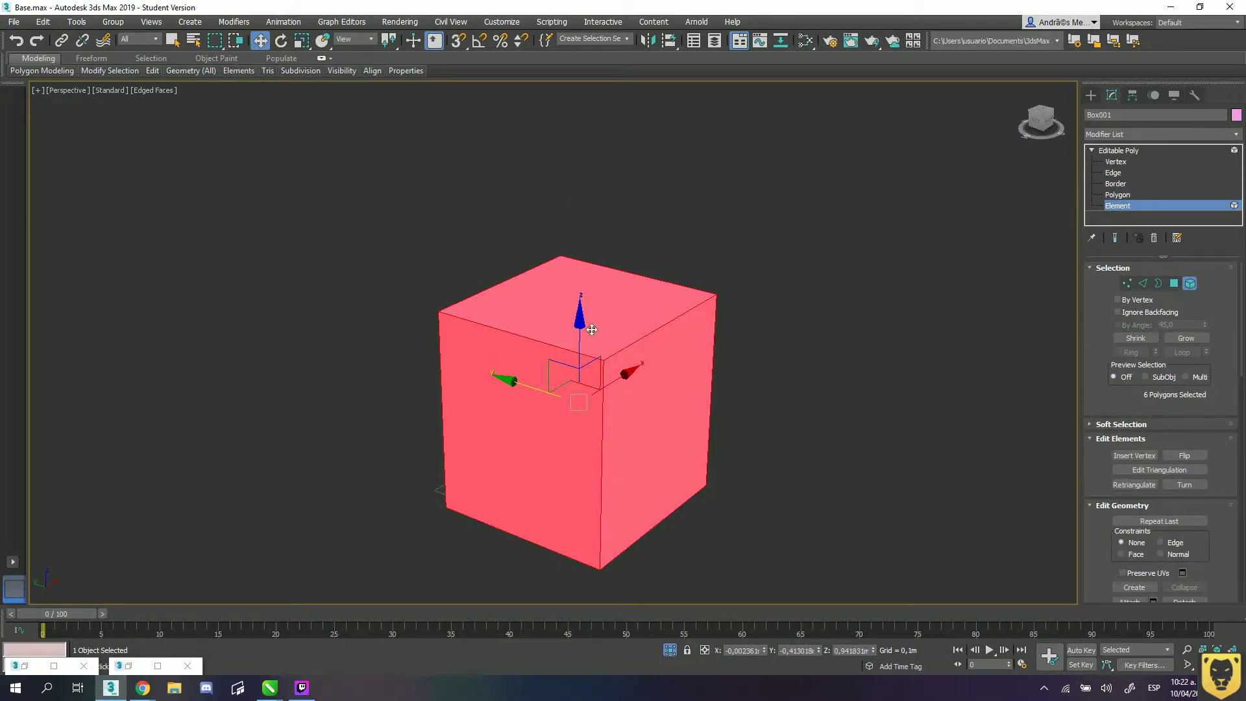
{"action": "middle_click_drag", "start_coordinate": [579, 335], "coordinate": [591, 364], "text": "alt"}
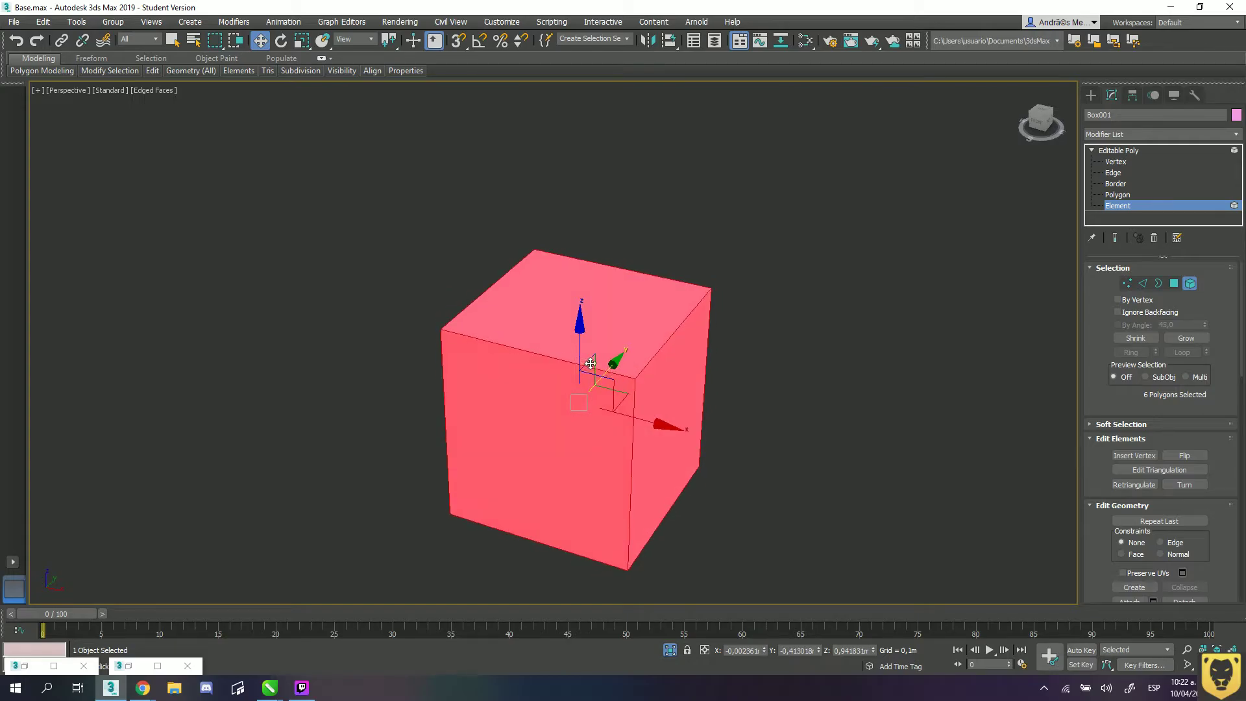
- Try moving the whole object sideways from the Editable Poly's top level, then undo the move
{"action": "left_click", "coordinate": [1118, 152]}
{"action": "left_click_drag", "start_coordinate": [607, 477], "coordinate": [383, 419]}
{"action": "key", "text": "ctrl+z"}
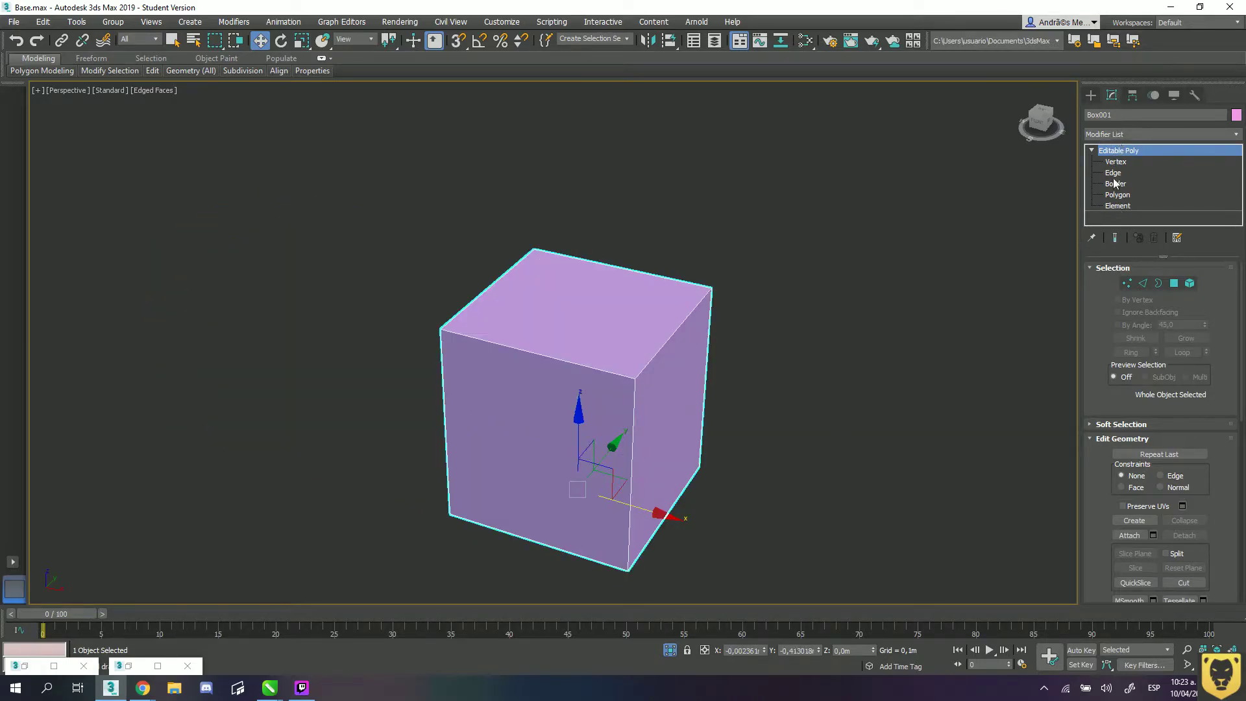
- Clone the box element to both sides along X, at about X 1.98 m and X -1.95 m
{"action": "left_click", "coordinate": [1118, 206]}
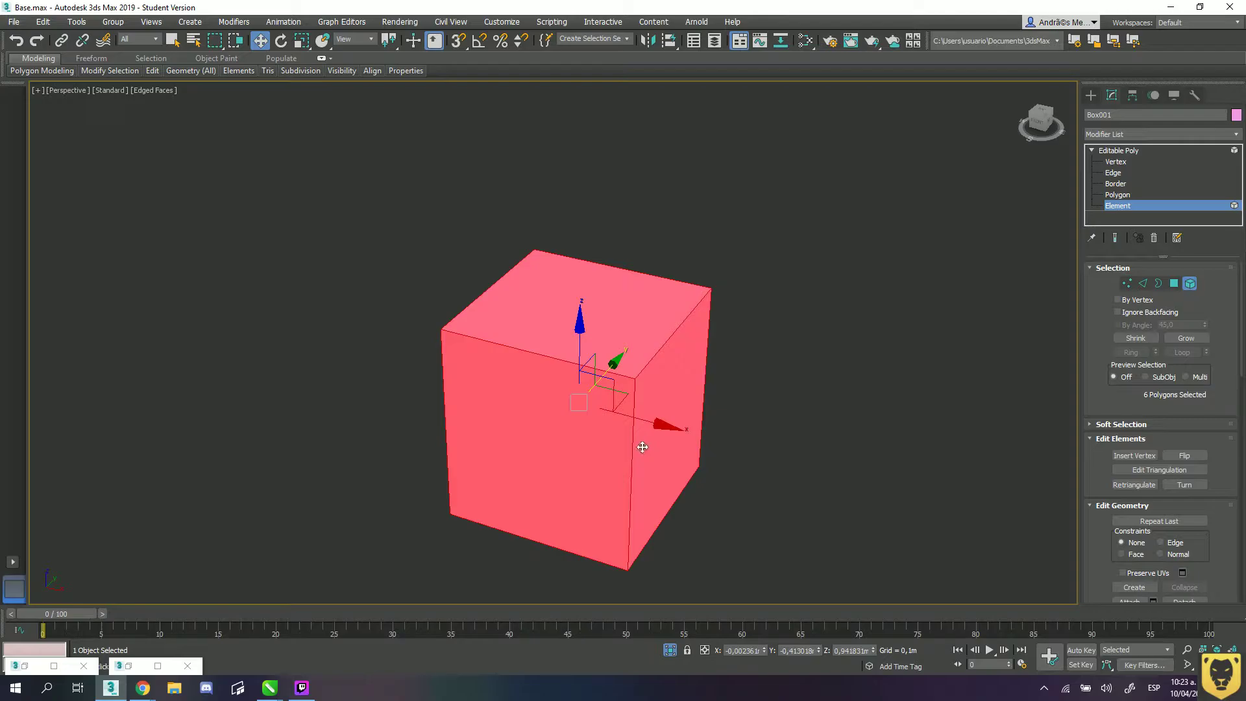
{"action": "mouse_move", "coordinate": [645, 423]}
{"action": "left_mouse_down", "text": "shift"}
{"action": "mouse_move", "coordinate": [870, 448]}
{"action": "mouse_move", "coordinate": [810, 462]}
{"action": "left_mouse_up", "text": "shift"}
{"action": "left_click", "coordinate": [670, 353]}
{"action": "left_click", "coordinate": [490, 363]}
{"action": "mouse_move", "coordinate": [640, 425]}
{"action": "left_mouse_down", "text": "shift"}
{"action": "mouse_move", "coordinate": [433, 393]}
{"action": "mouse_move", "coordinate": [453, 393]}
{"action": "left_mouse_up", "text": "shift"}
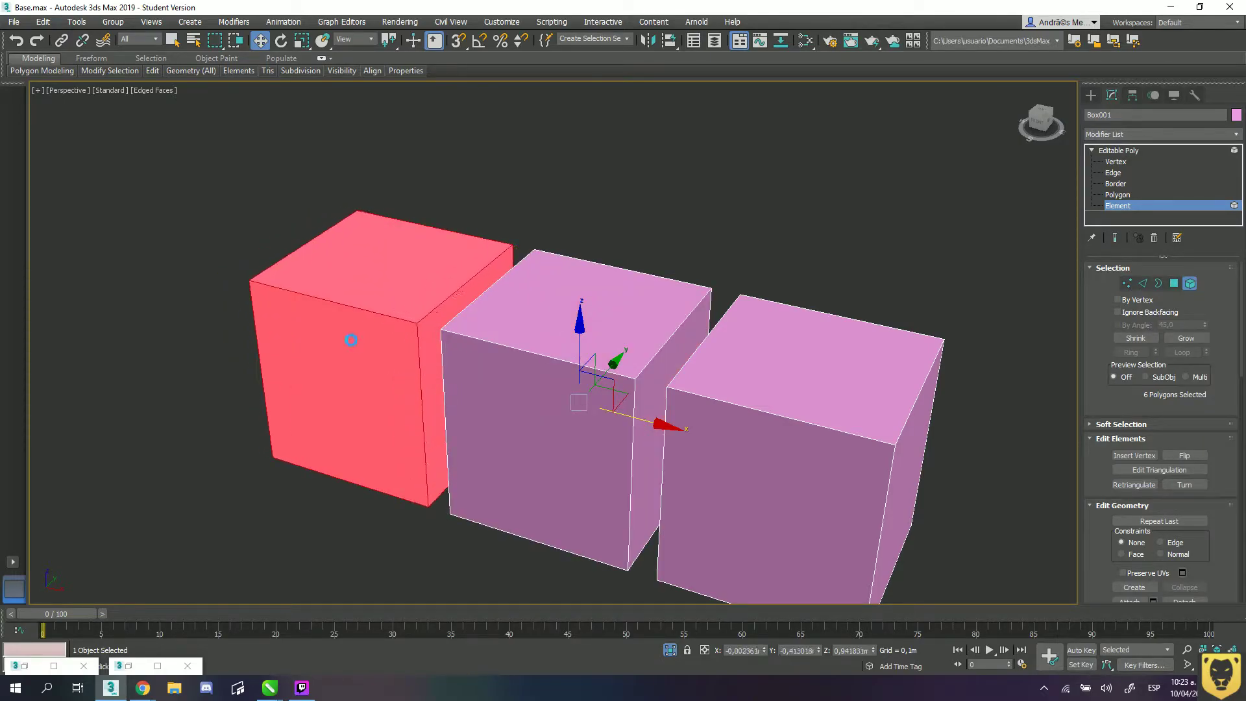
{"action": "left_click", "coordinate": [675, 356]}
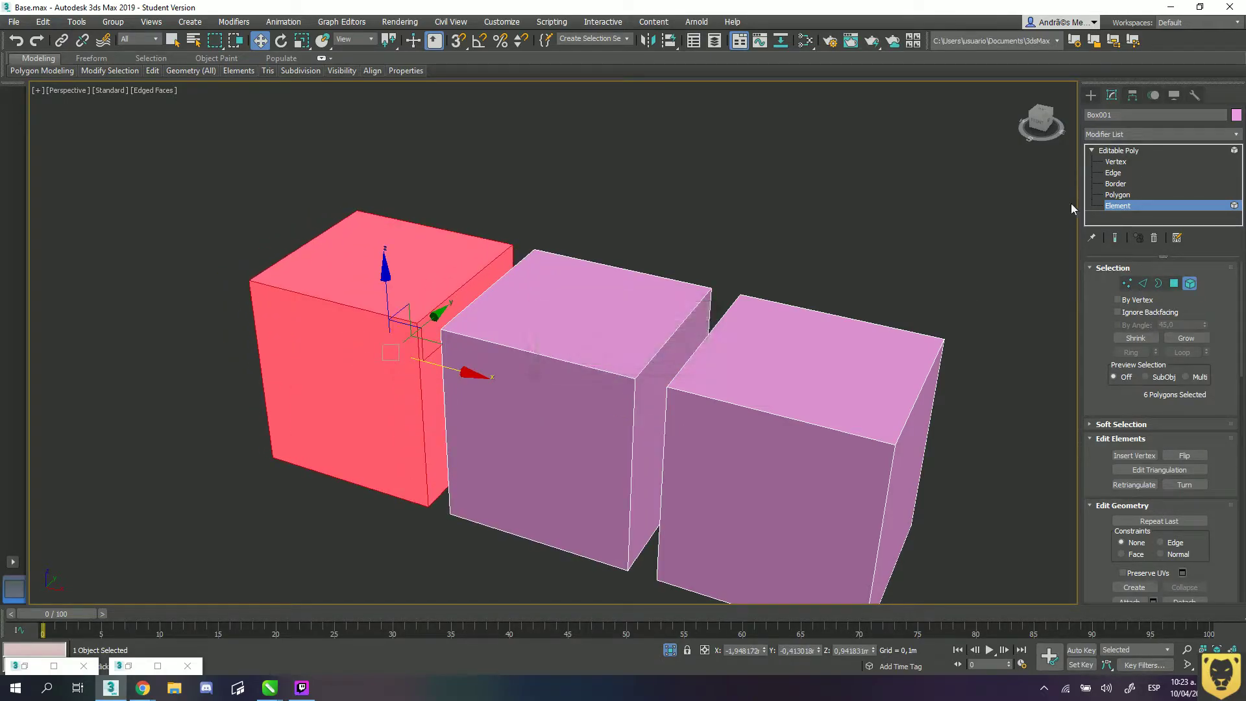
- Select the three boxes as one whole object, then pick each box individually at Element level
{"action": "left_click", "coordinate": [1119, 152]}
{"action": "middle_click_drag", "start_coordinate": [606, 376], "coordinate": [773, 366], "text": "alt"}
{"action": "scroll", "coordinate": [656, 367], "scroll_direction": "down", "scroll_amount": 3}
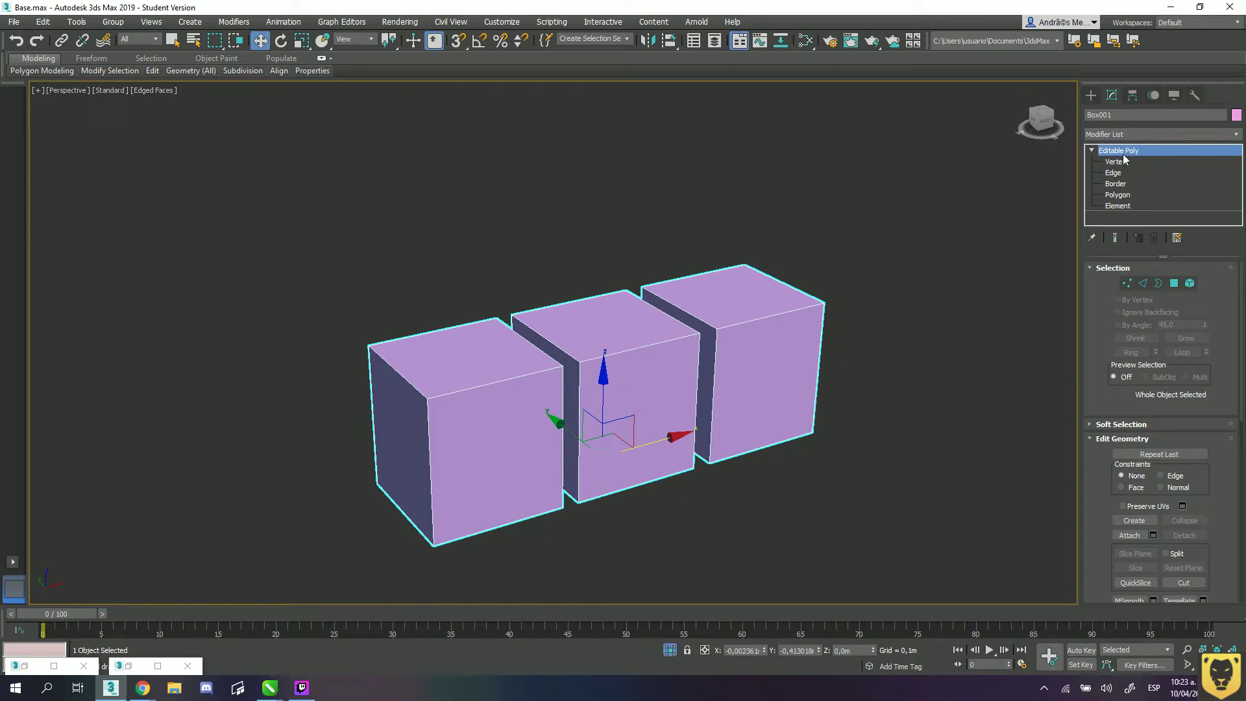
{"action": "left_click", "coordinate": [1119, 208]}
{"action": "left_click", "coordinate": [496, 382]}
{"action": "left_click", "coordinate": [597, 381]}
{"action": "left_click", "coordinate": [818, 311]}
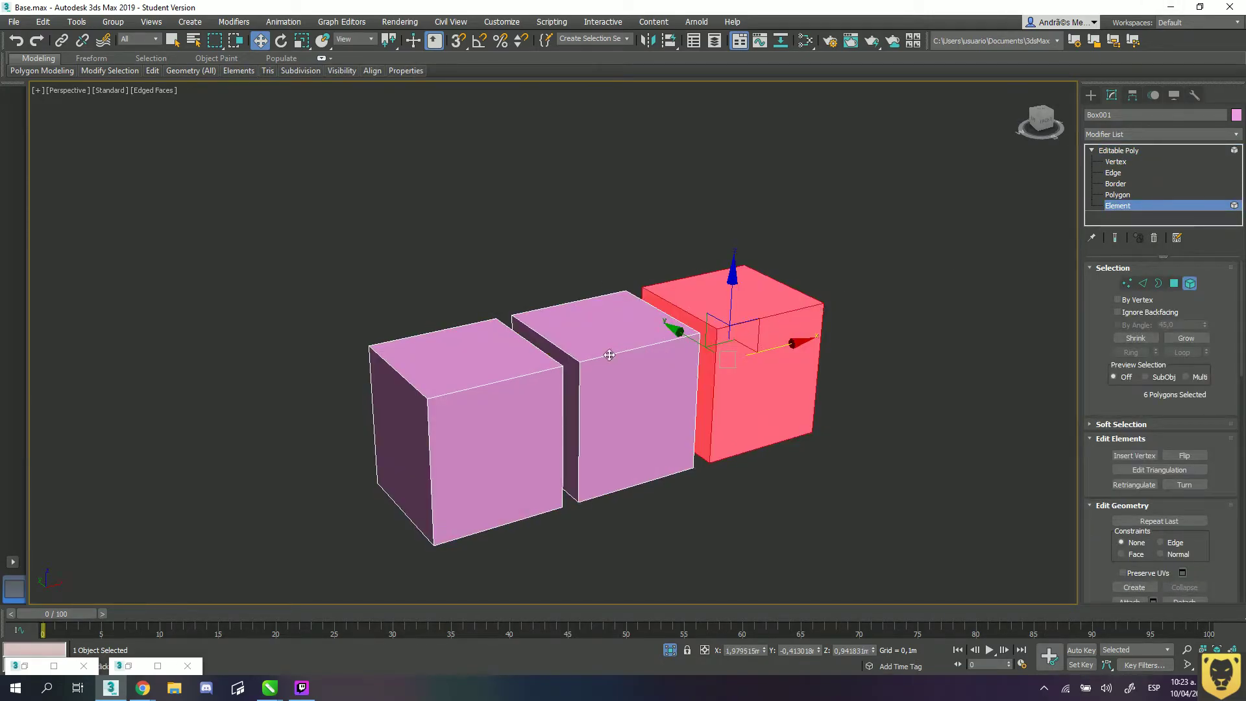
- Try raising the box element at about X -1.95 m to about Z 1.82 m, then undo the move
{"action": "left_click", "coordinate": [507, 376]}
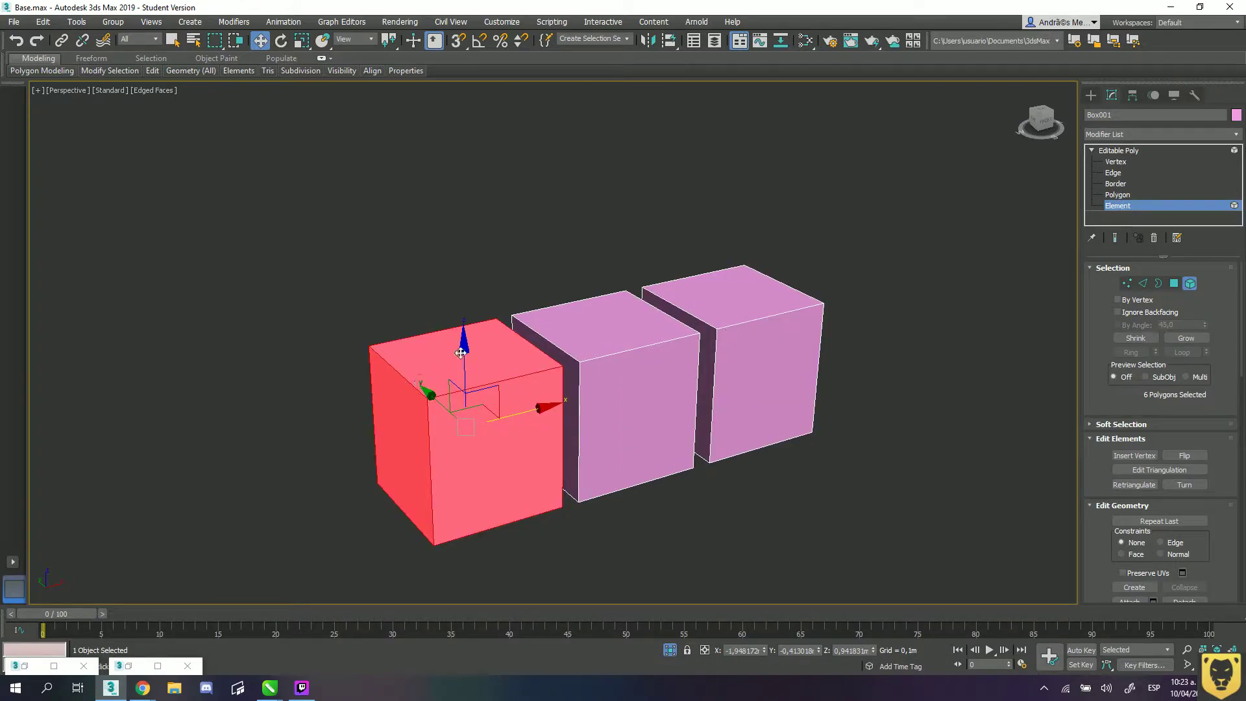
{"action": "left_click_drag", "start_coordinate": [463, 351], "coordinate": [473, 289]}
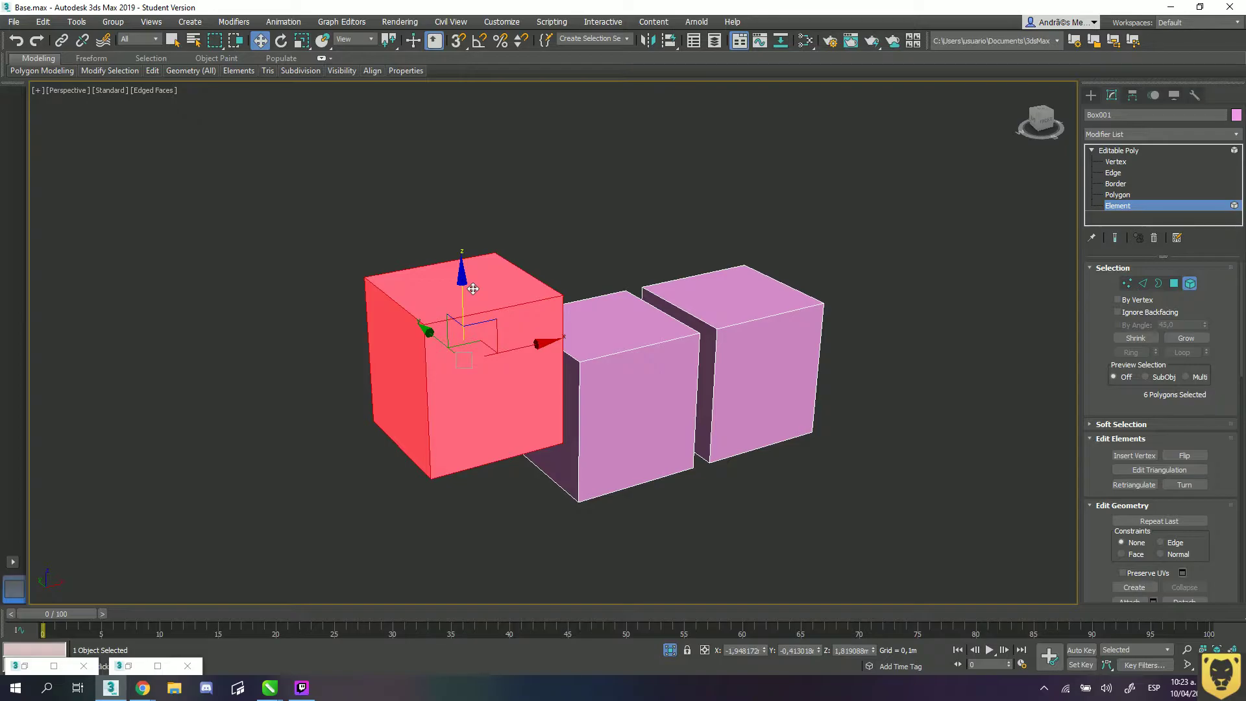
{"action": "key", "text": "ctrl+z"}
- Delete the two cloned box elements on either side and return to the Editable Poly's top level
{"action": "left_click", "coordinate": [744, 368]}
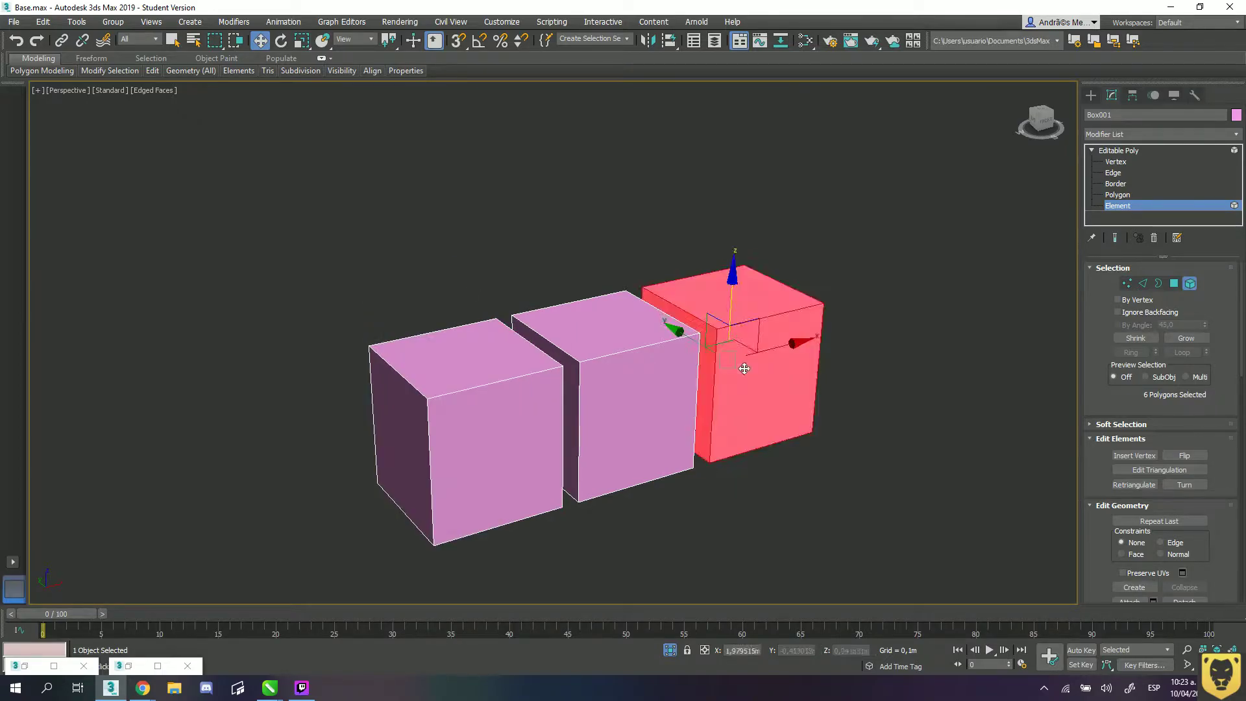
{"action": "key", "text": "Delete"}
{"action": "left_click", "coordinate": [545, 416]}
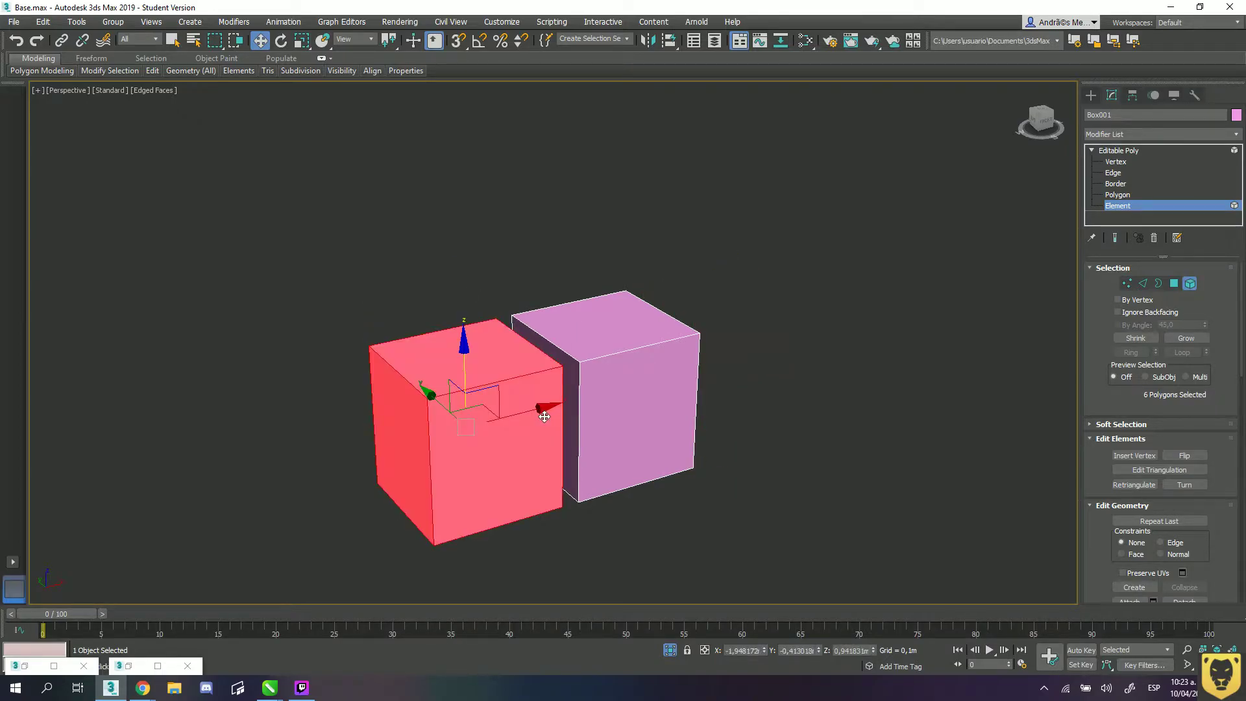
{"action": "key", "text": "Delete"}
{"action": "mouse_move", "coordinate": [606, 409]}
{"action": "middle_mouse_down", "text": "alt"}
{"action": "mouse_move", "coordinate": [576, 417]}
{"action": "mouse_move", "coordinate": [600, 394]}
{"action": "middle_mouse_up", "text": "alt"}
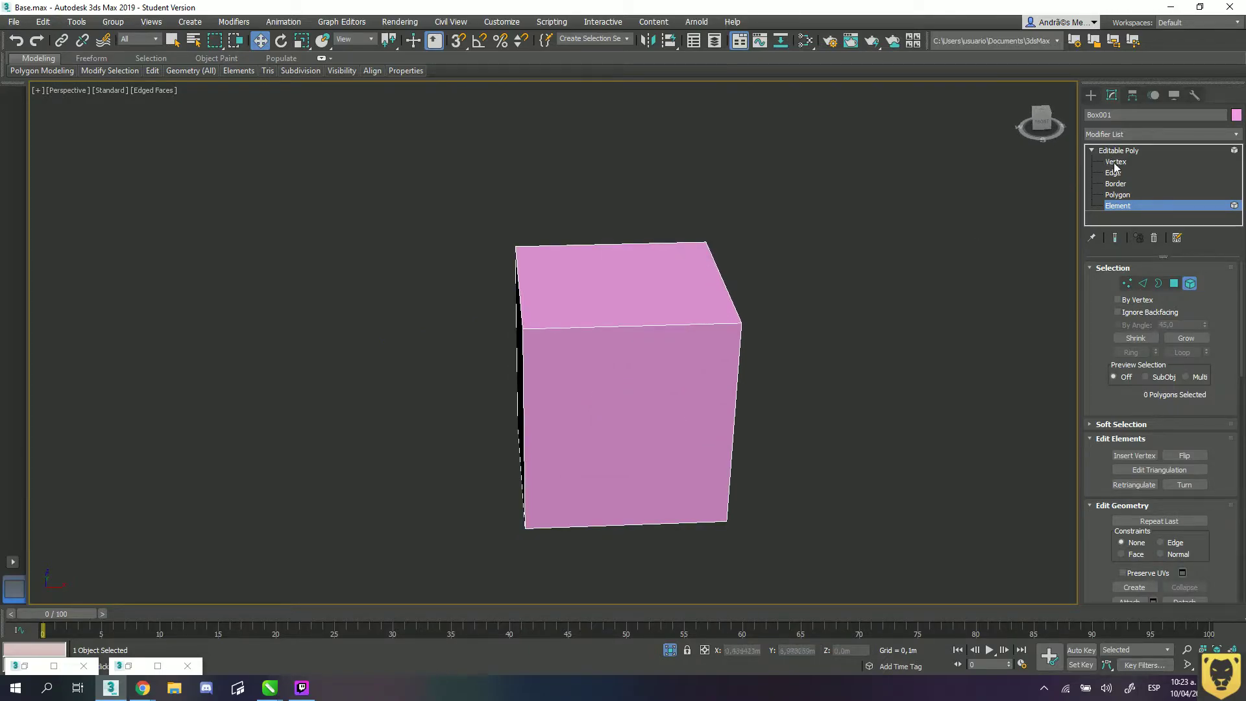
{"action": "left_click", "coordinate": [1111, 153]}
{"action": "mouse_move", "coordinate": [693, 371]}
{"action": "middle_mouse_down", "text": "alt"}
{"action": "mouse_move", "coordinate": [719, 388]}
{"action": "mouse_move", "coordinate": [684, 388]}
{"action": "middle_mouse_up", "text": "alt"}
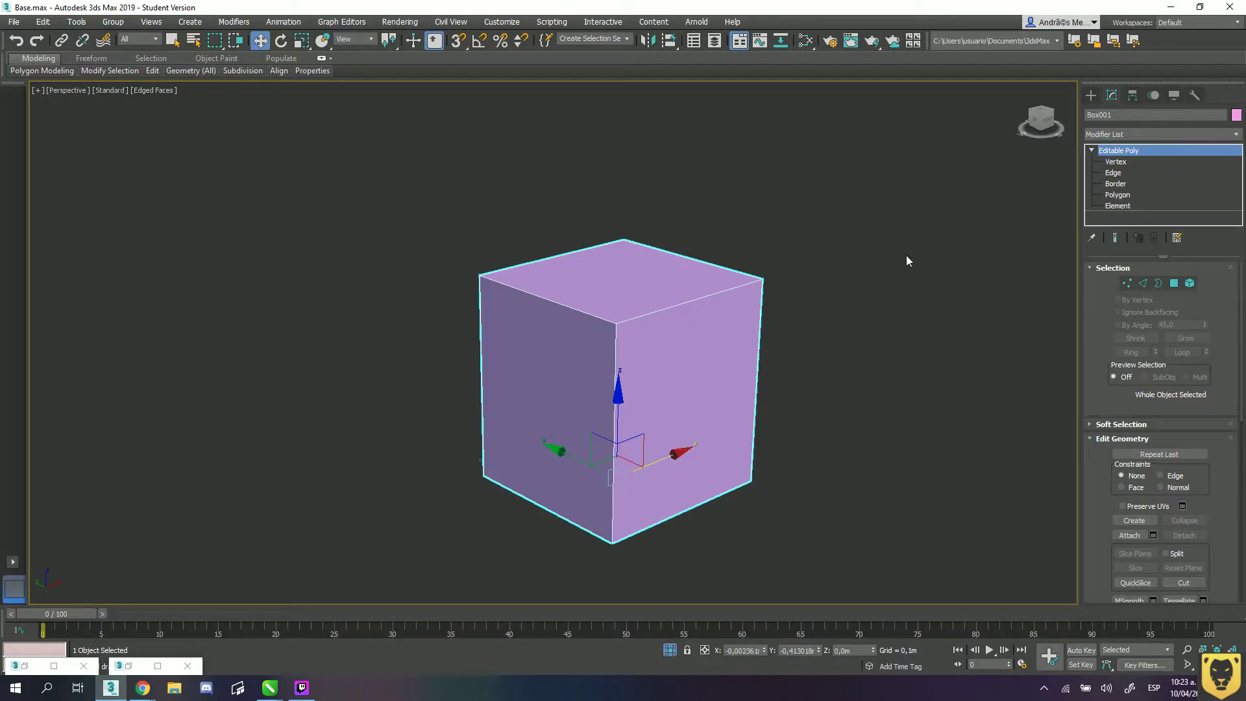
- Select two top vertices of the box with a selection region at Vertex level and add the other two individually
{"action": "scroll", "coordinate": [600, 308], "scroll_direction": "up", "scroll_amount": 3}
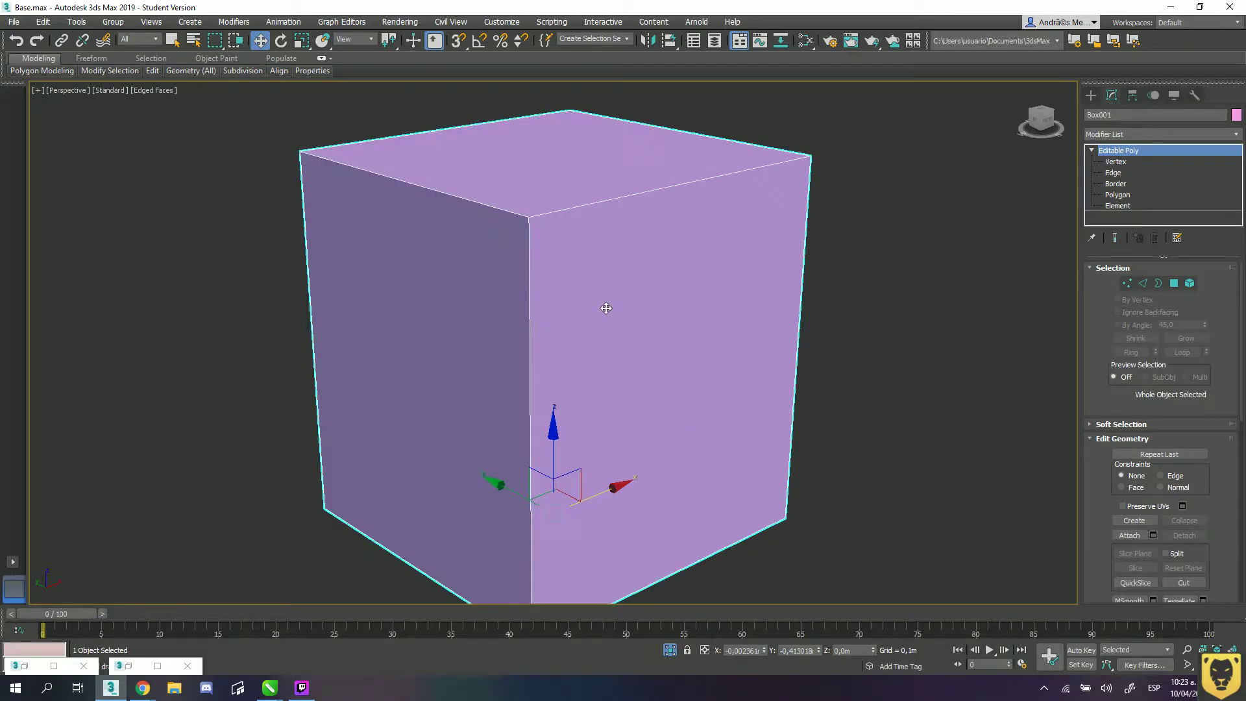
{"action": "left_click", "coordinate": [1112, 163]}
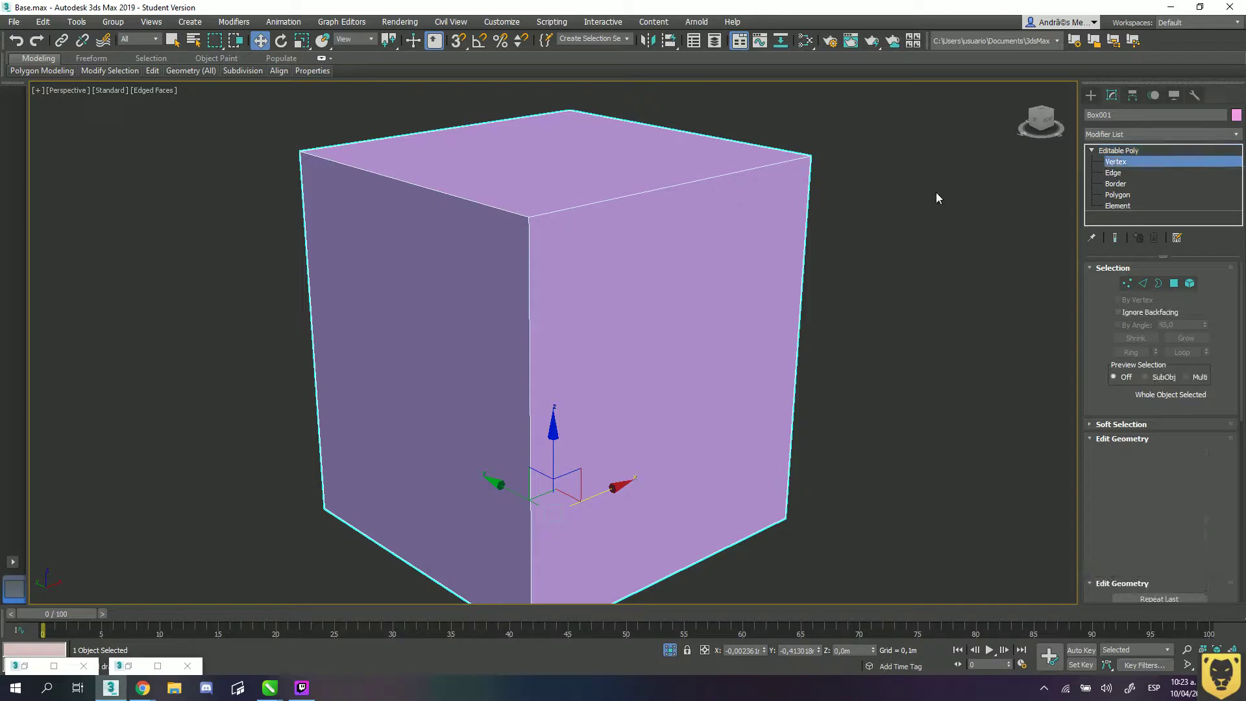
{"action": "middle_click_drag", "start_coordinate": [492, 266], "coordinate": [540, 252], "text": "alt"}
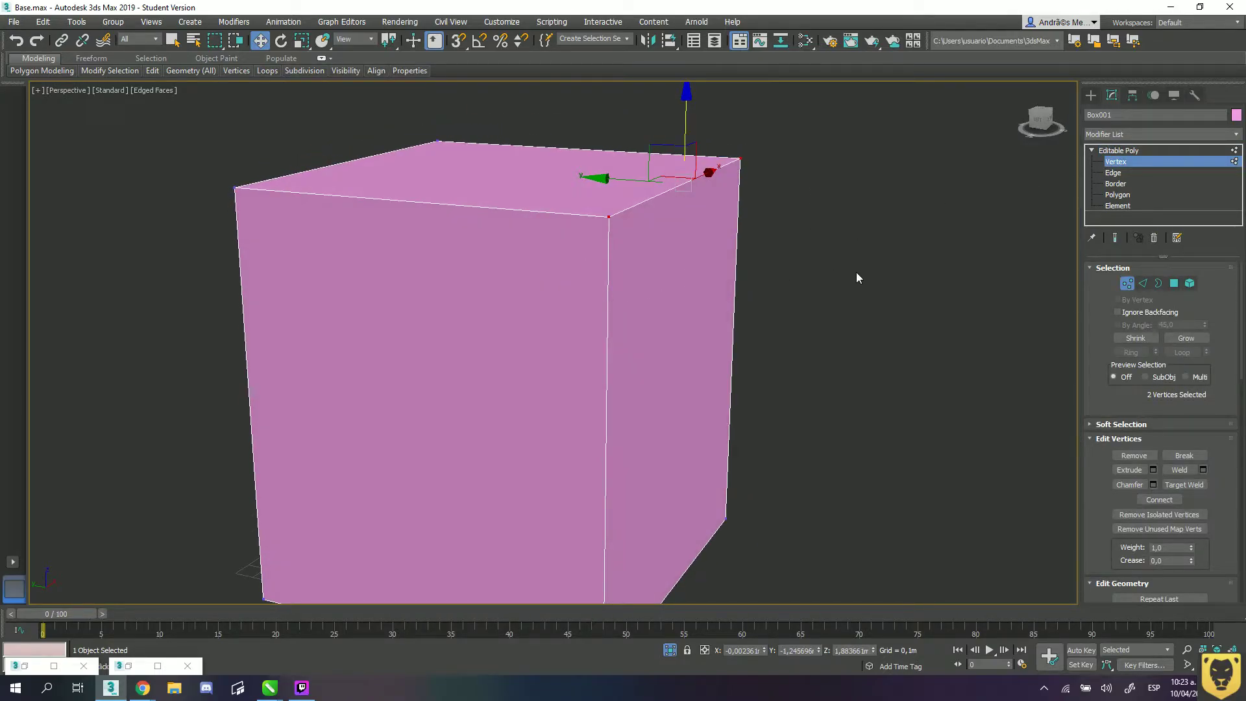
{"action": "middle_click_drag", "start_coordinate": [625, 208], "coordinate": [786, 239], "text": "alt"}
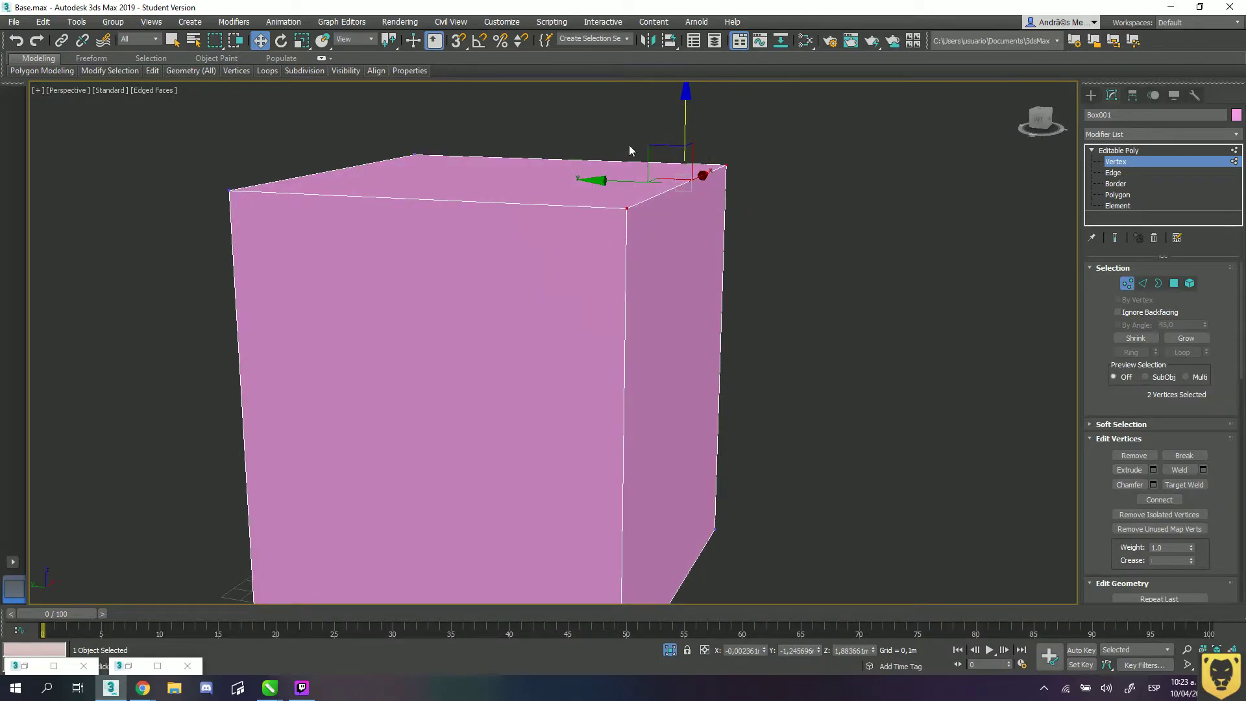
{"action": "left_click_drag", "start_coordinate": [798, 290], "coordinate": [550, 103]}
{"action": "left_click", "coordinate": [229, 191], "text": "ctrl"}
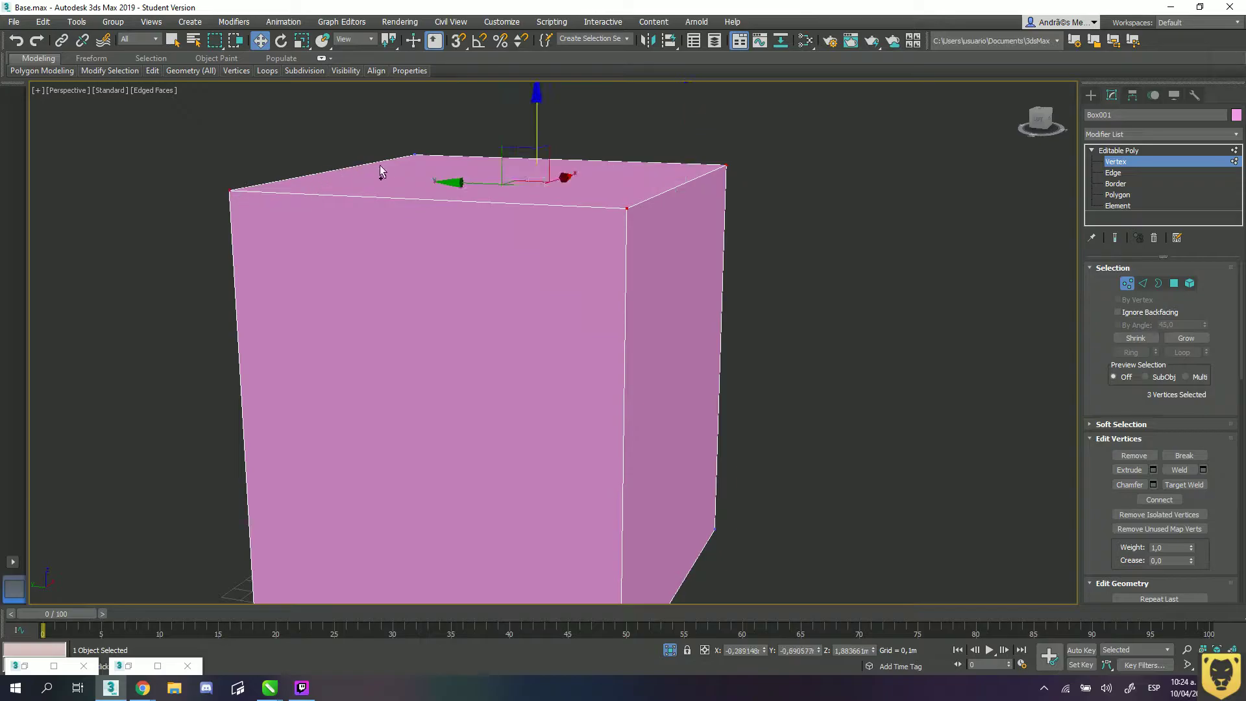
{"action": "left_click", "coordinate": [415, 154], "text": "ctrl"}
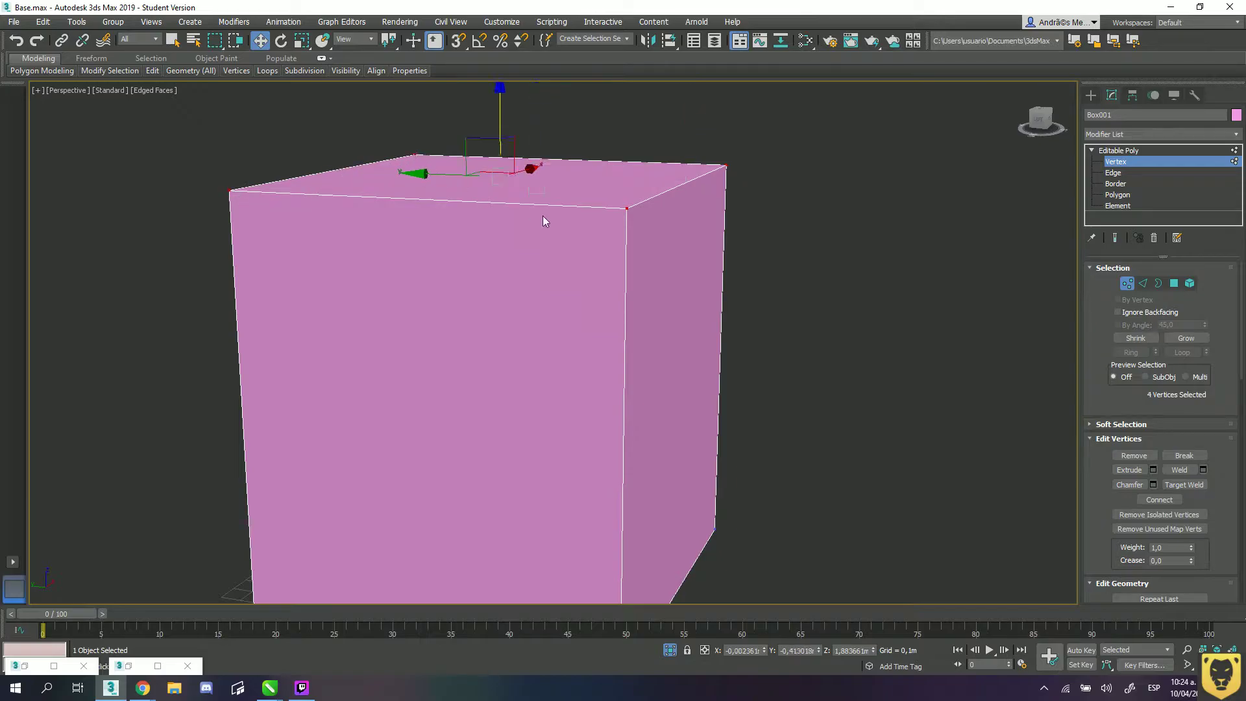
- Remove two of the top vertices from the selection one by one, then add both back
{"action": "left_click", "coordinate": [229, 191], "text": "alt"}
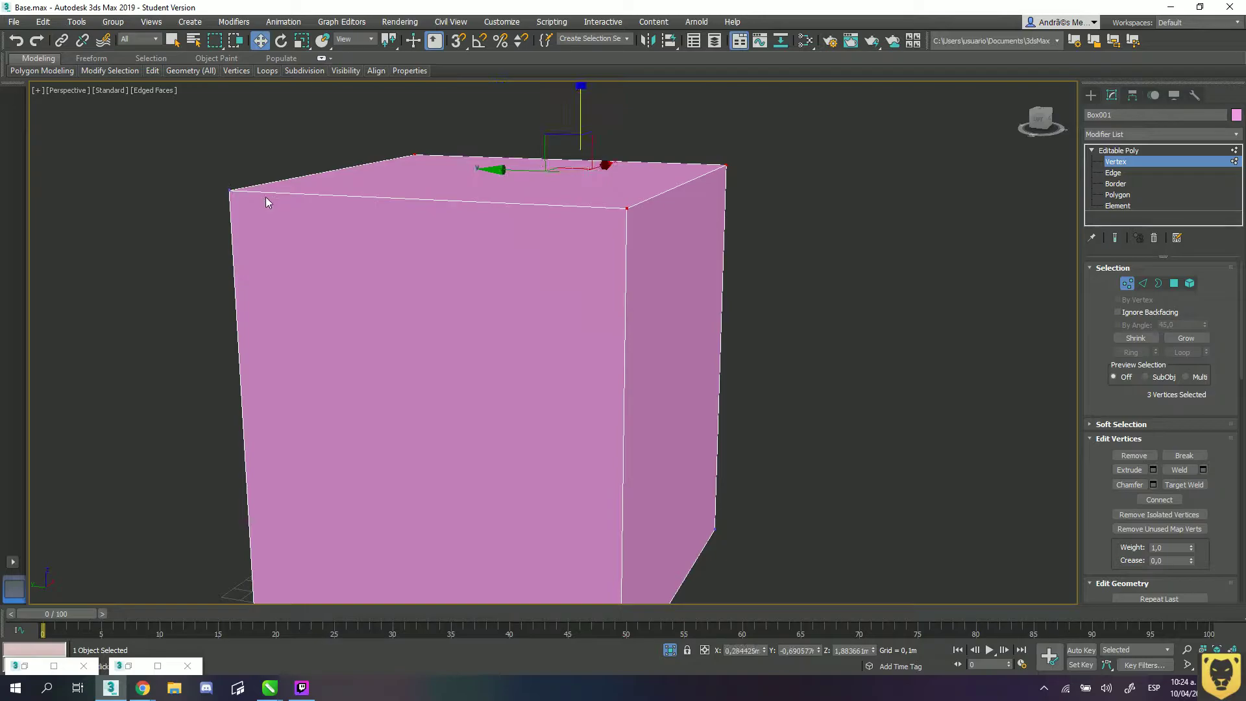
{"action": "left_click", "coordinate": [414, 155], "text": "alt"}
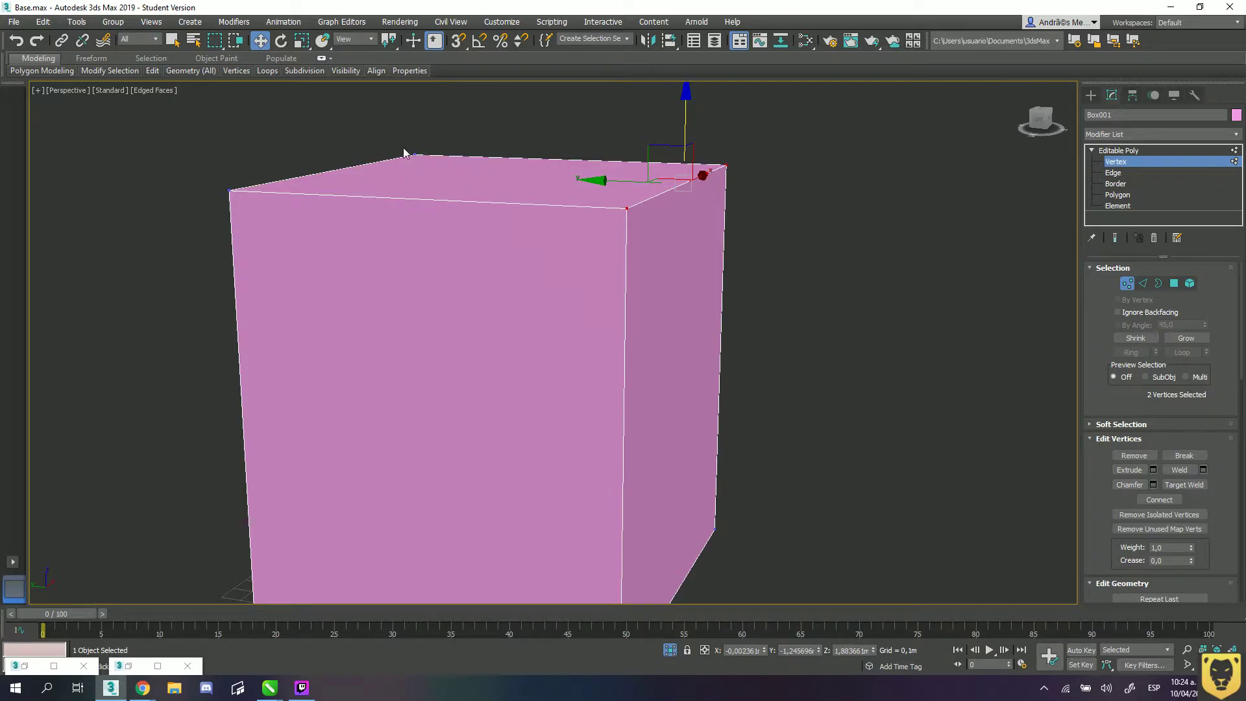
{"action": "left_click", "coordinate": [230, 190], "text": "ctrl"}
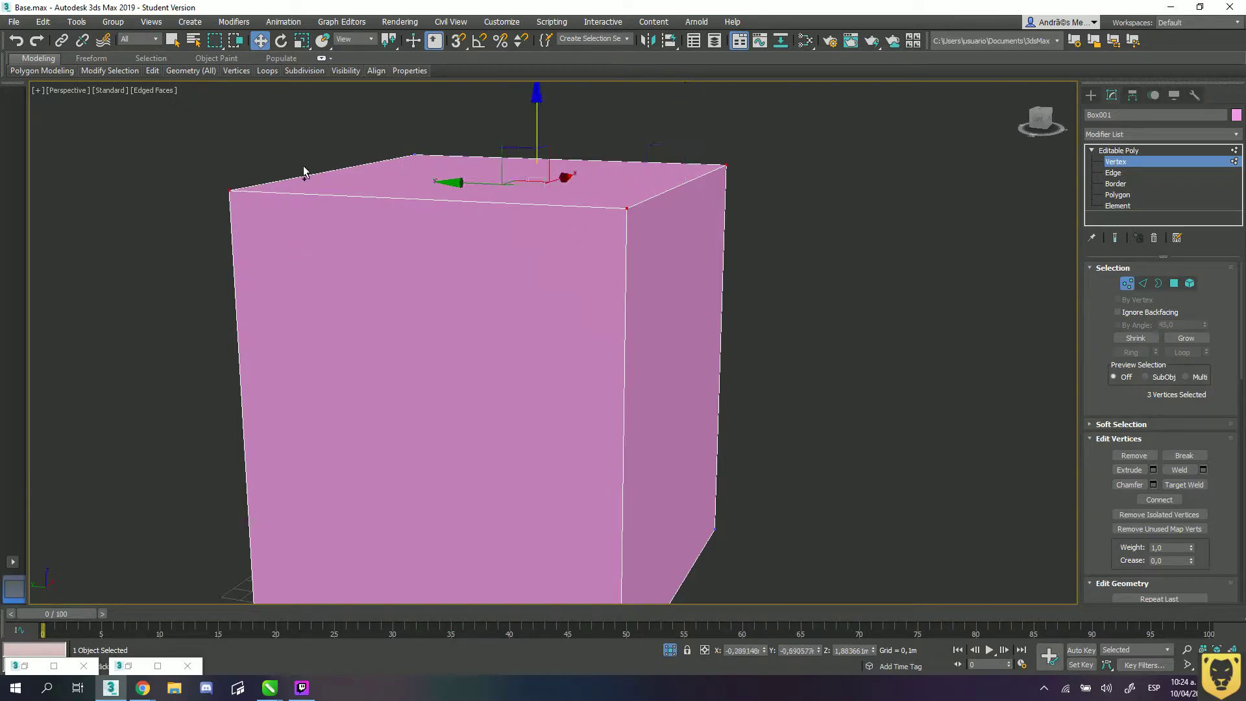
{"action": "left_click", "coordinate": [414, 154], "text": "ctrl"}
- Select the box's upper vertices with a selection region, undo the last trial change and clear the selection
{"action": "left_click_drag", "start_coordinate": [893, 278], "coordinate": [498, 99]}
{"action": "middle_click_drag", "start_coordinate": [757, 204], "coordinate": [759, 185], "text": "alt"}
{"action": "left_click_drag", "start_coordinate": [663, 155], "coordinate": [727, 280]}
{"action": "key", "text": "ctrl+z"}
{"action": "left_click", "coordinate": [736, 284]}
- Select the box's four vertical edges with a selection region at Edge level, then clear the edge selection
{"action": "left_click", "coordinate": [1113, 172]}
{"action": "left_click_drag", "start_coordinate": [835, 438], "coordinate": [145, 330]}
{"action": "middle_click_drag", "start_coordinate": [638, 321], "coordinate": [719, 301]}
{"action": "middle_click_drag", "start_coordinate": [726, 394], "coordinate": [728, 364]}
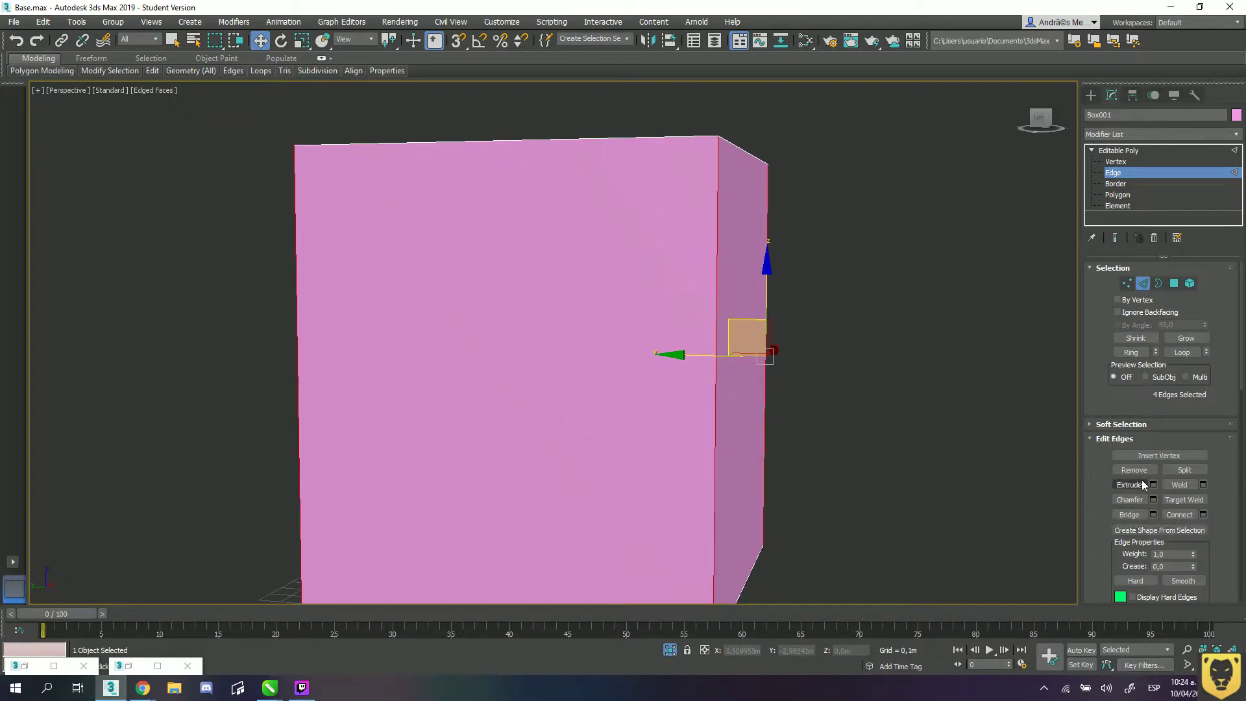
{"action": "left_click", "coordinate": [782, 415]}
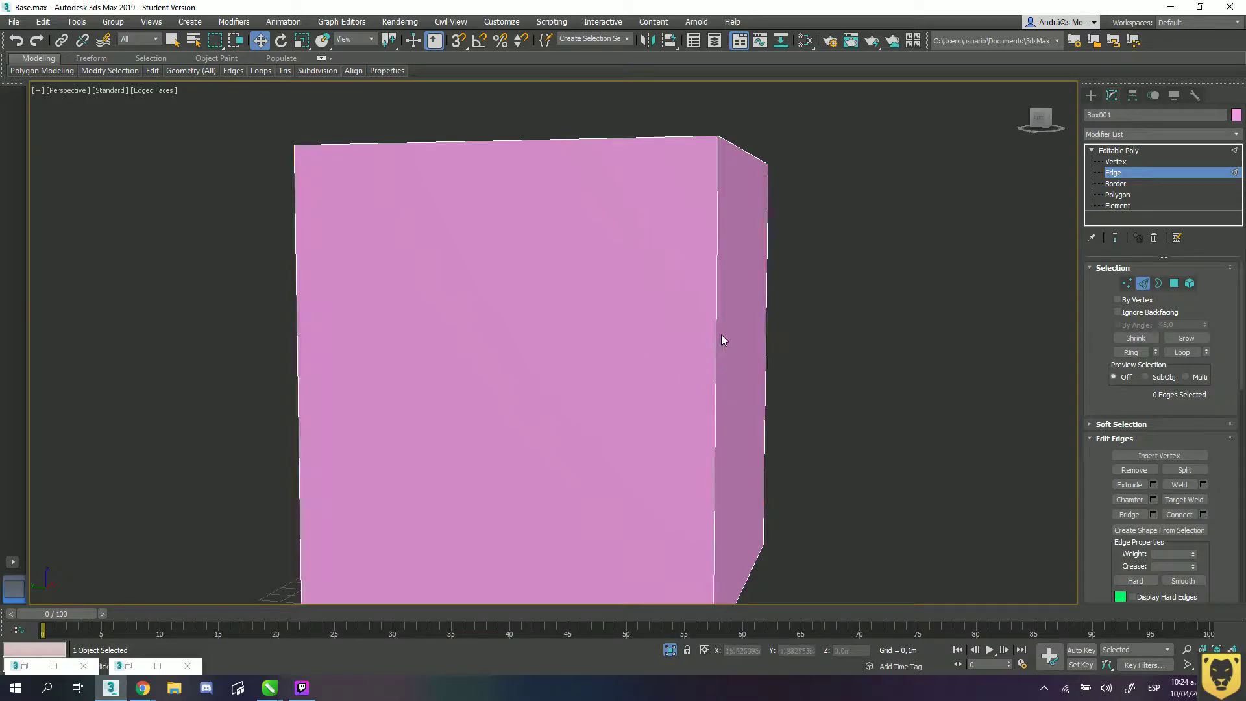
{"action": "key", "text": "ctrl+z"}
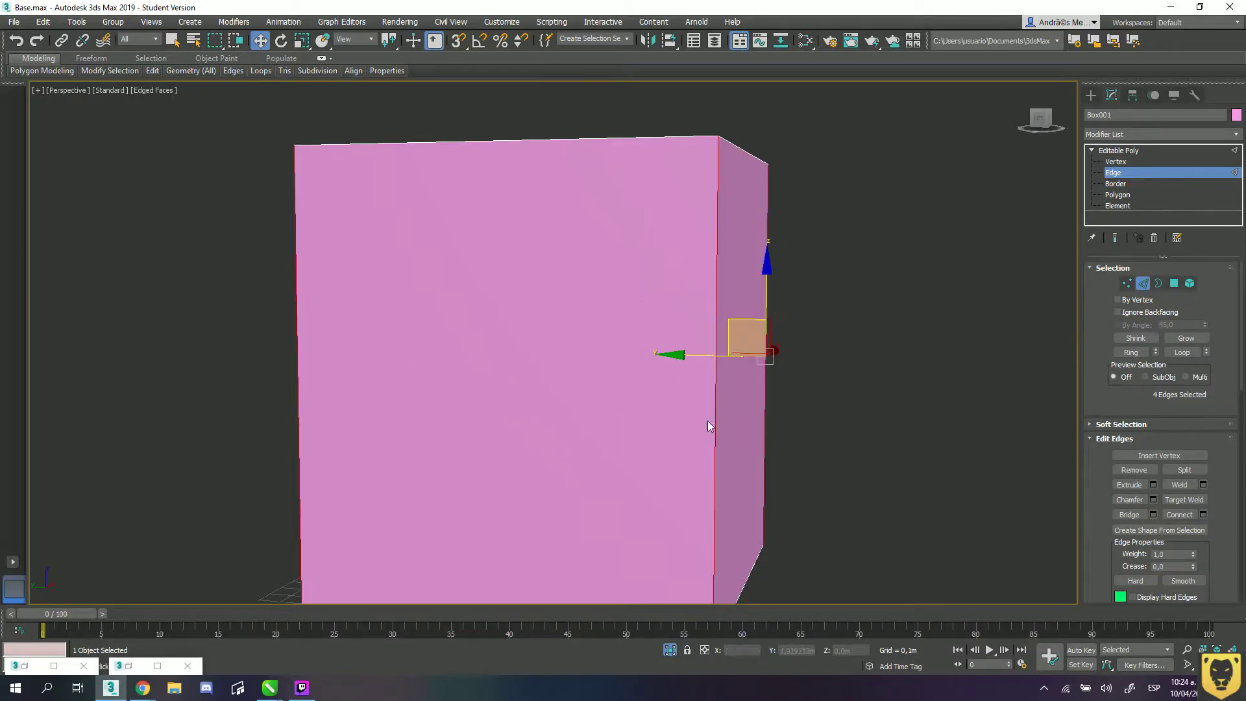
{"action": "key", "text": "shift+z"}
{"action": "key", "text": "shift+z"}
{"action": "left_click", "coordinate": [967, 380]}
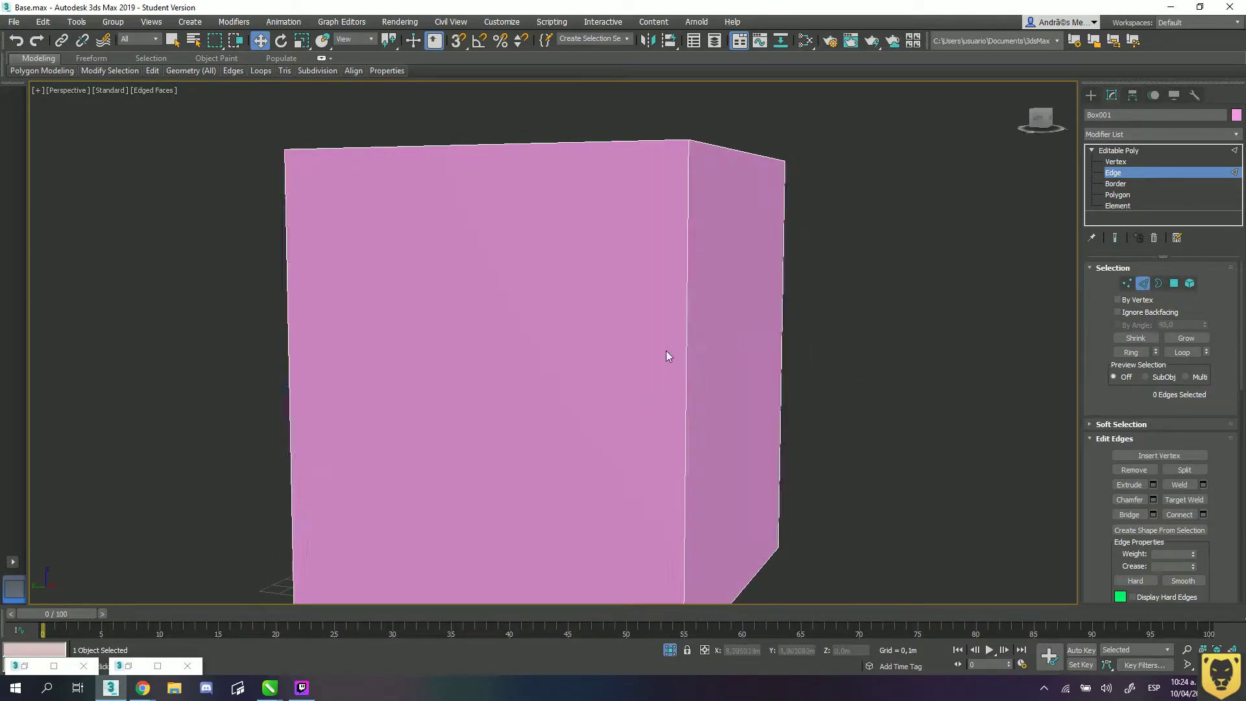
- Select the box's near vertical corner edge, try extending the selection to the other vertical edges, and clear it
{"action": "left_click", "coordinate": [688, 342]}
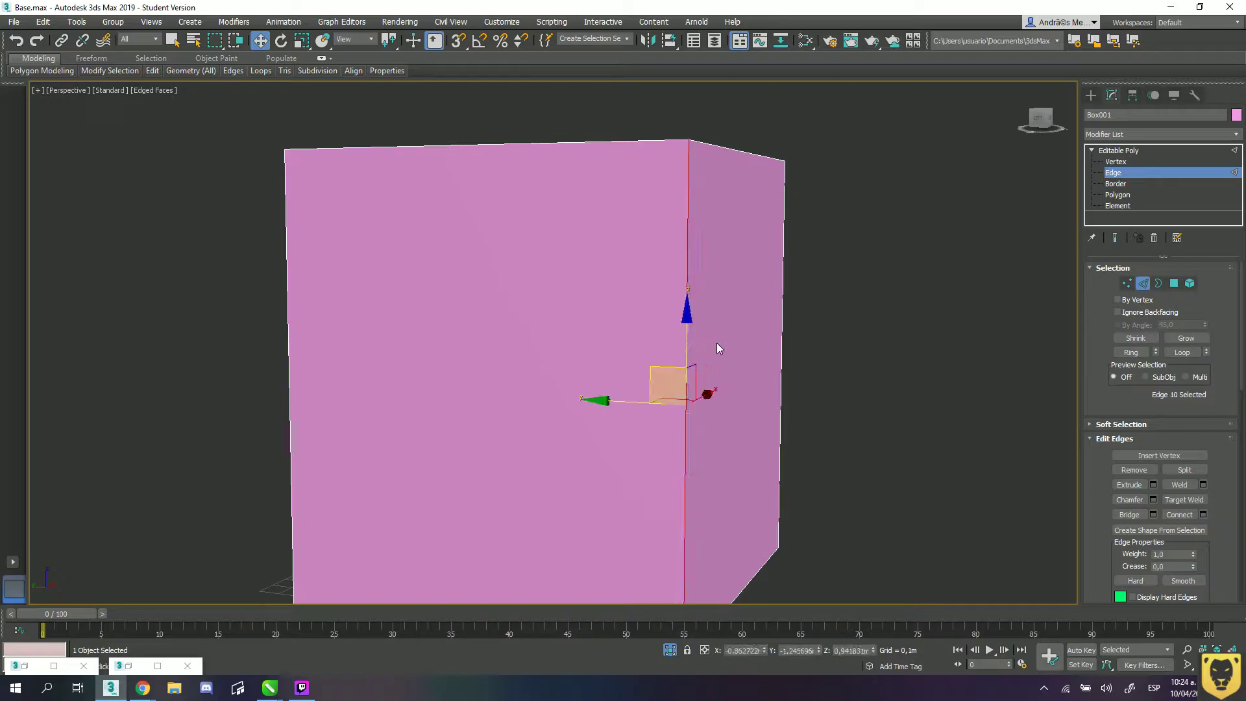
{"action": "left_click", "coordinate": [783, 322]}
{"action": "right_click", "coordinate": [290, 371]}
{"action": "key", "text": "w"}
{"action": "left_click", "coordinate": [999, 369]}
- Try Point To Point Selection from the near vertical corner edge to the other vertical edges, then clear the selection
{"action": "left_click", "coordinate": [687, 368]}
{"action": "key", "text": "ctrl+alt+p"}
{"action": "left_click", "coordinate": [288, 342]}
{"action": "key", "text": "ctrl+z"}
{"action": "key", "text": "ctrl+alt+p"}
{"action": "left_click", "coordinate": [781, 319]}
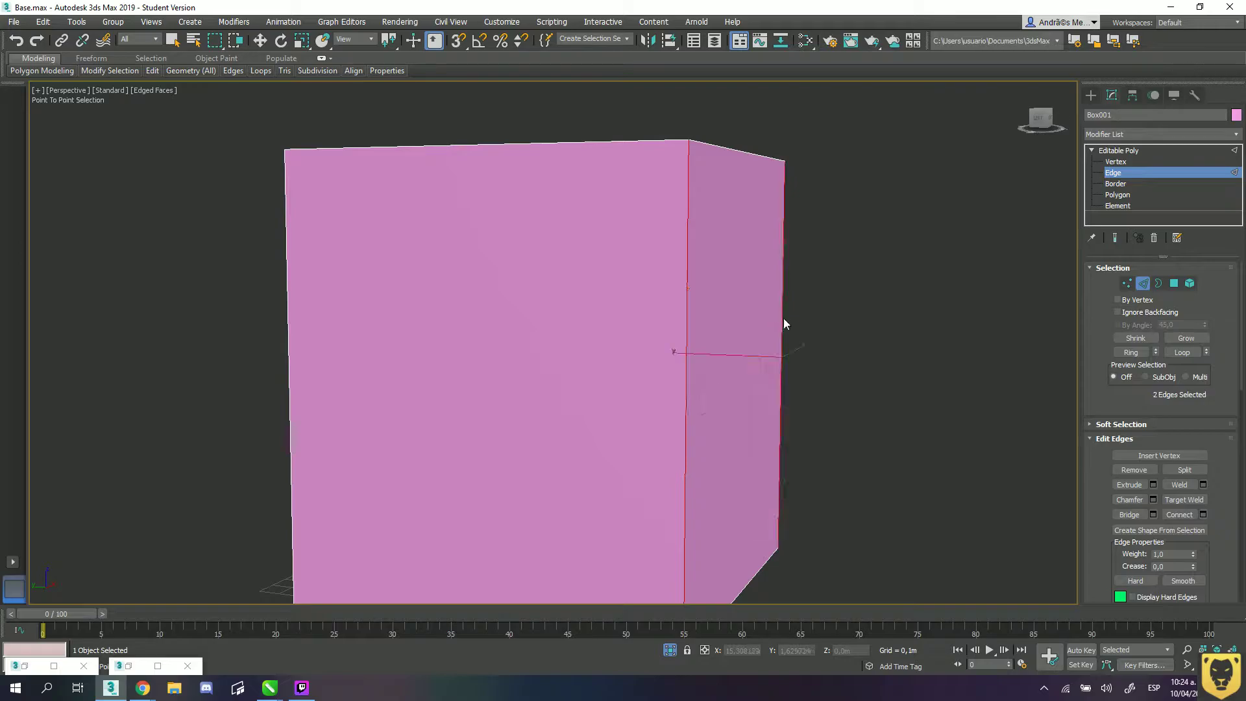
{"action": "key", "text": "w"}
{"action": "right_click", "coordinate": [288, 363]}
{"action": "left_click", "coordinate": [831, 381]}
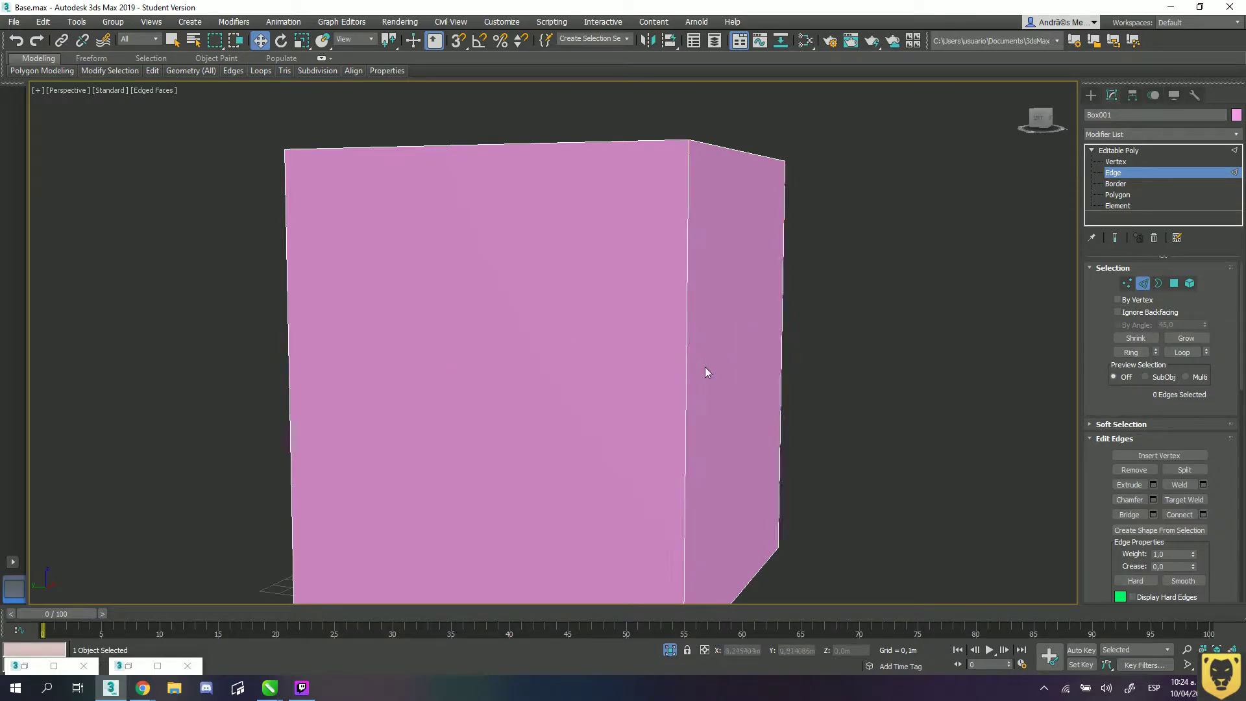
- Select the box's near vertical corner edge and expand the selection to its full edge ring
{"action": "middle_click_drag", "start_coordinate": [679, 310], "coordinate": [623, 305], "text": "alt"}
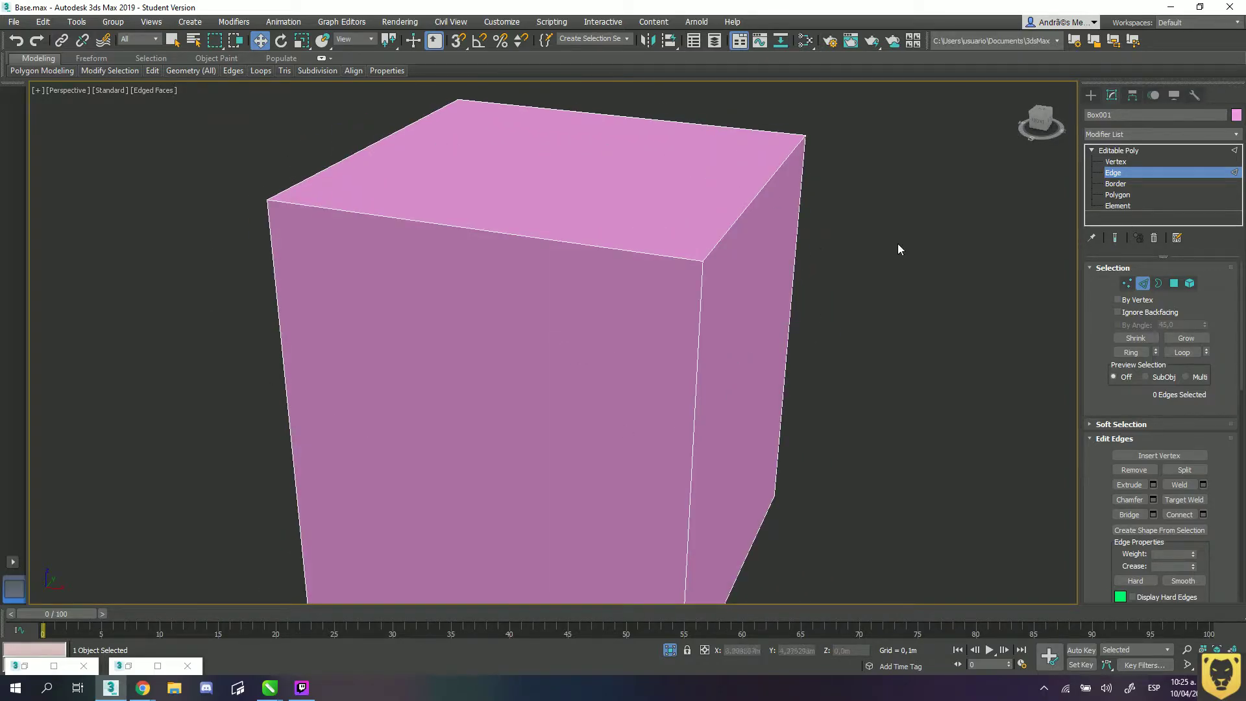
{"action": "middle_click_drag", "start_coordinate": [376, 333], "coordinate": [810, 351], "text": "alt"}
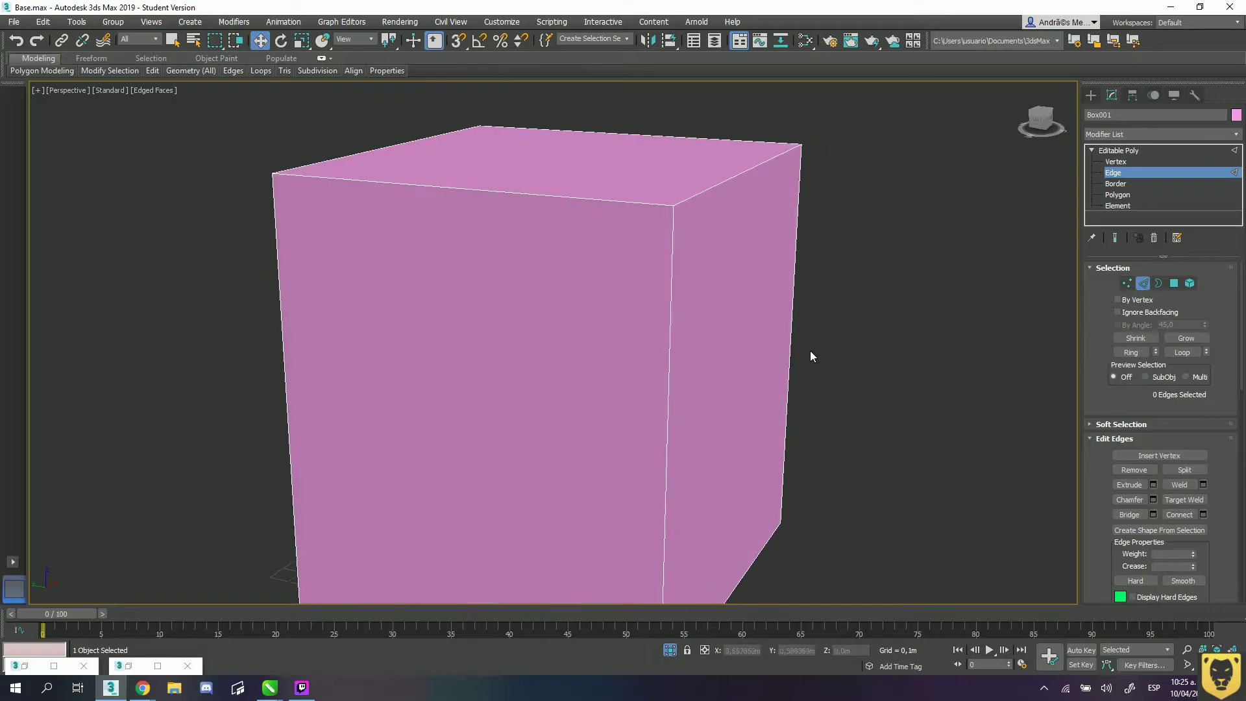
{"action": "left_click", "coordinate": [666, 362]}
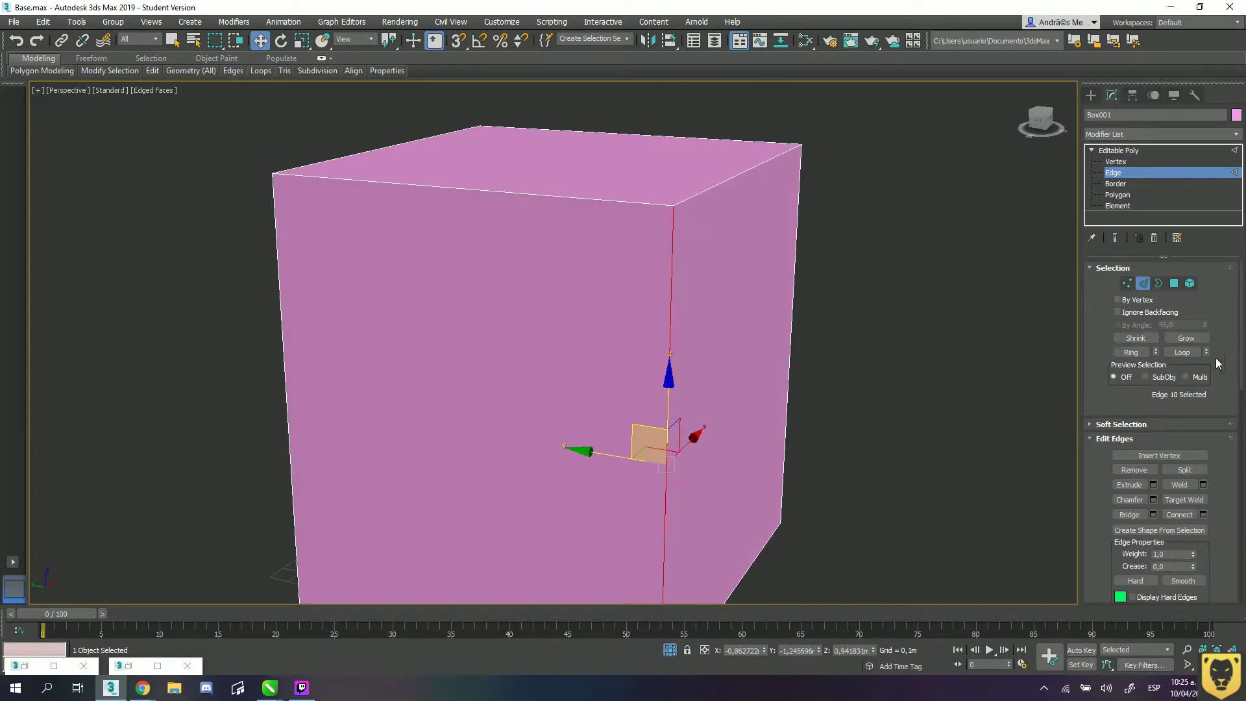
{"action": "left_click", "coordinate": [1133, 355]}
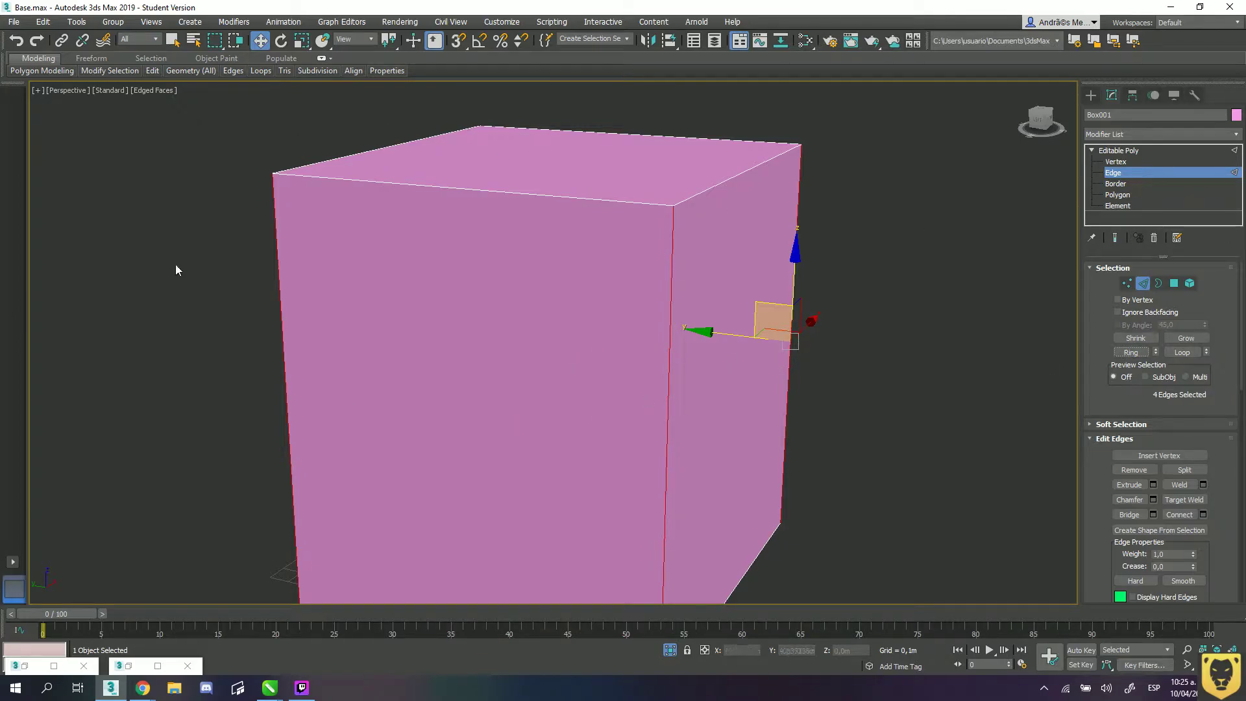
- Reselect only the near vertical corner edge and use Ring to select all four vertical edges of the box
{"action": "middle_click_drag", "start_coordinate": [812, 323], "coordinate": [850, 329], "text": "alt"}
{"action": "left_click", "coordinate": [779, 355]}
{"action": "left_click", "coordinate": [723, 236]}
{"action": "middle_click_drag", "start_coordinate": [806, 364], "coordinate": [727, 249], "text": "alt"}
{"action": "left_click", "coordinate": [712, 247]}
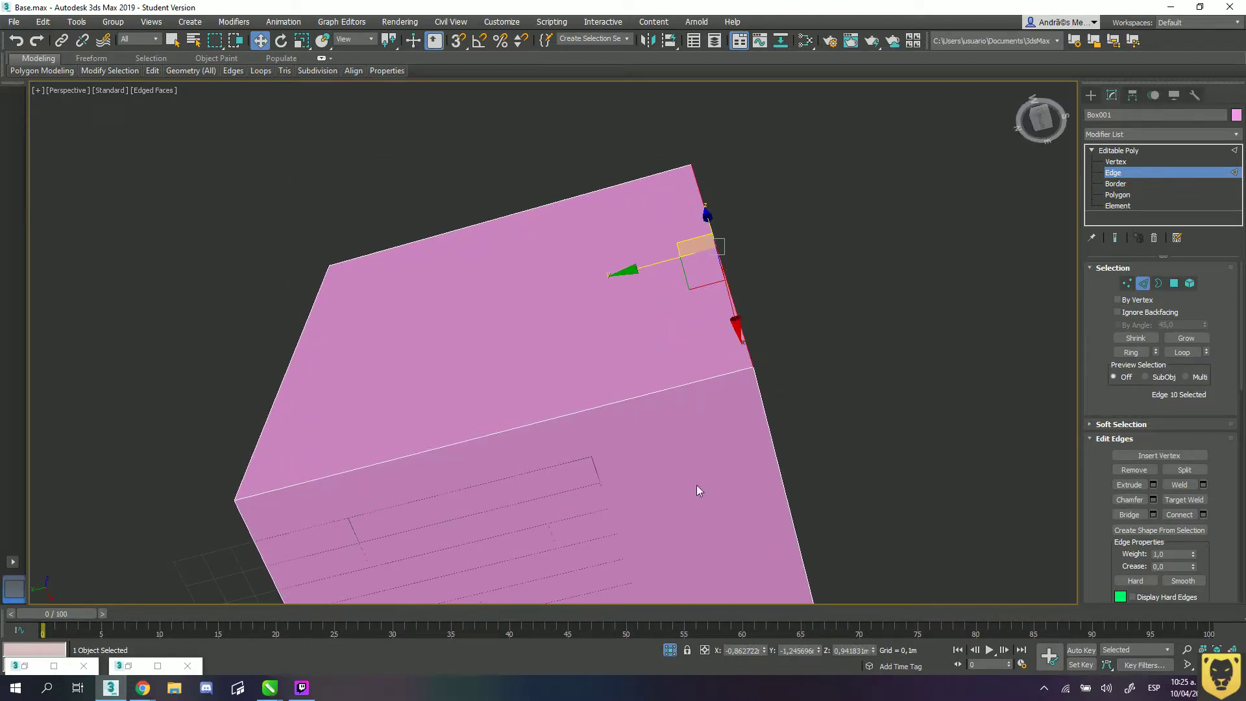
{"action": "middle_click_drag", "start_coordinate": [812, 236], "coordinate": [801, 381], "text": "alt"}
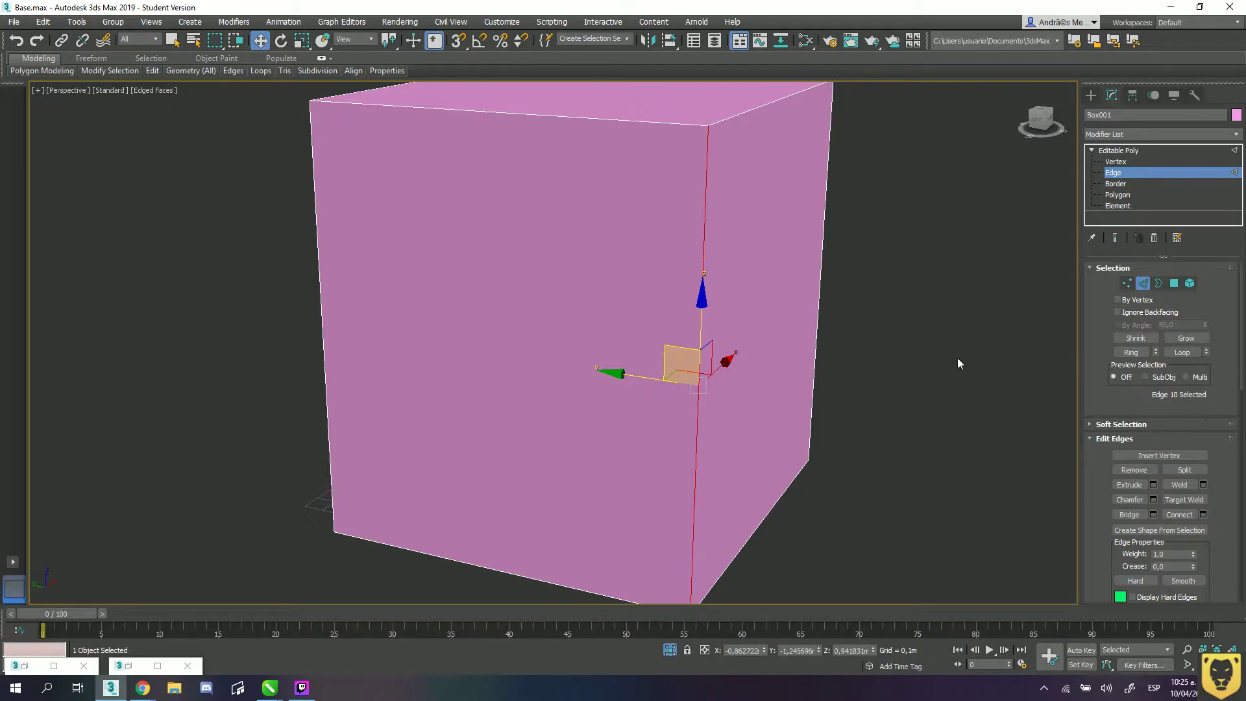
{"action": "left_click", "coordinate": [737, 325]}
{"action": "left_click", "coordinate": [700, 313]}
{"action": "left_click", "coordinate": [1129, 354]}
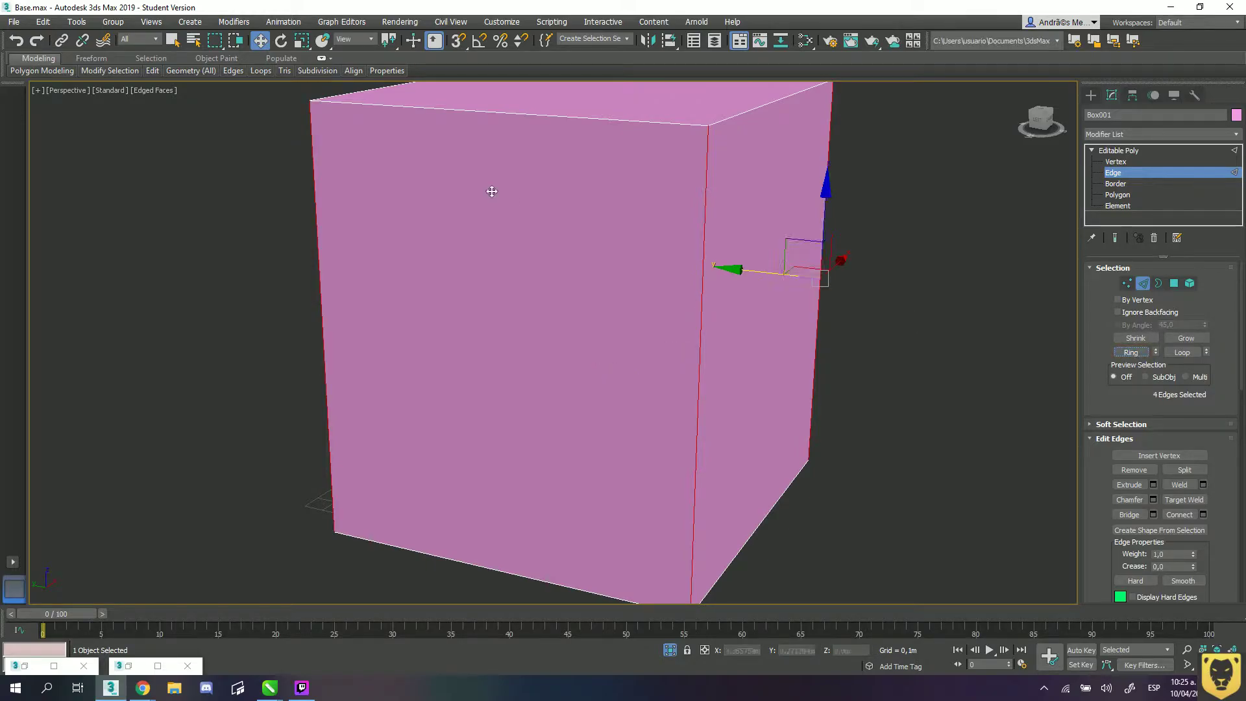
- Try Connect on the four vertical edges to add a horizontal loop around the box, and undo it
{"action": "middle_click_drag", "start_coordinate": [857, 308], "coordinate": [364, 300], "text": "alt"}
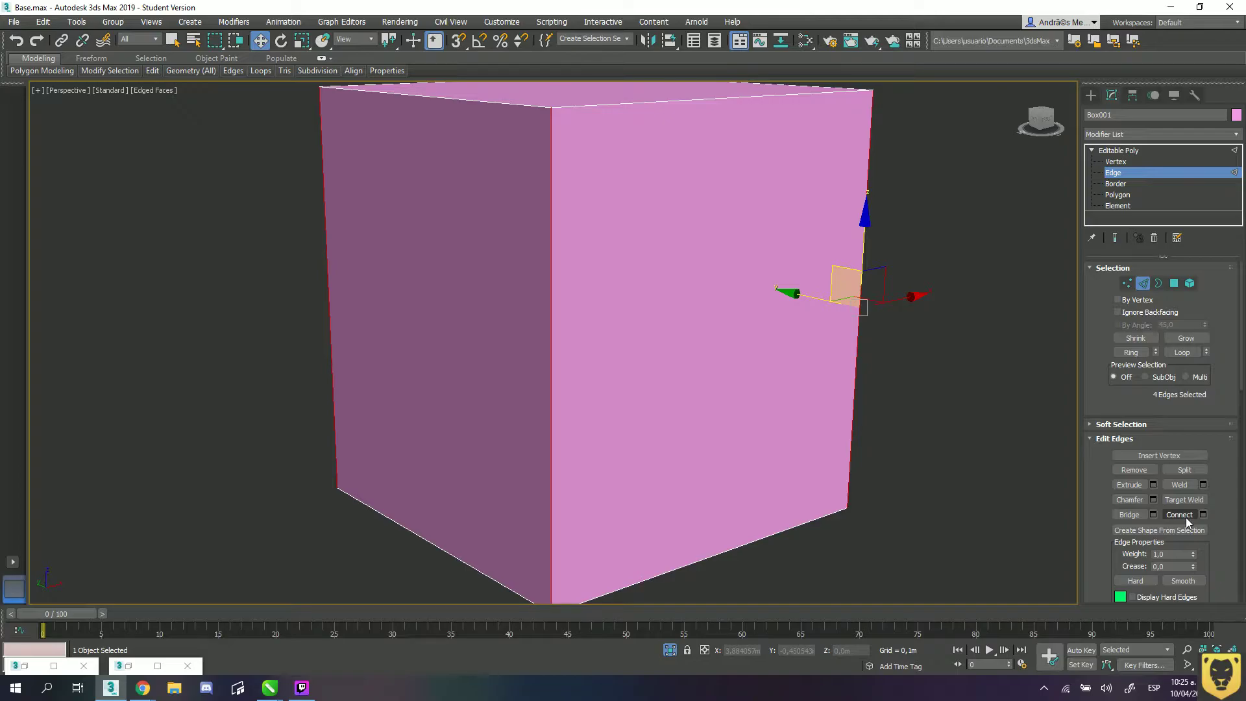
{"action": "left_click", "coordinate": [1185, 517]}
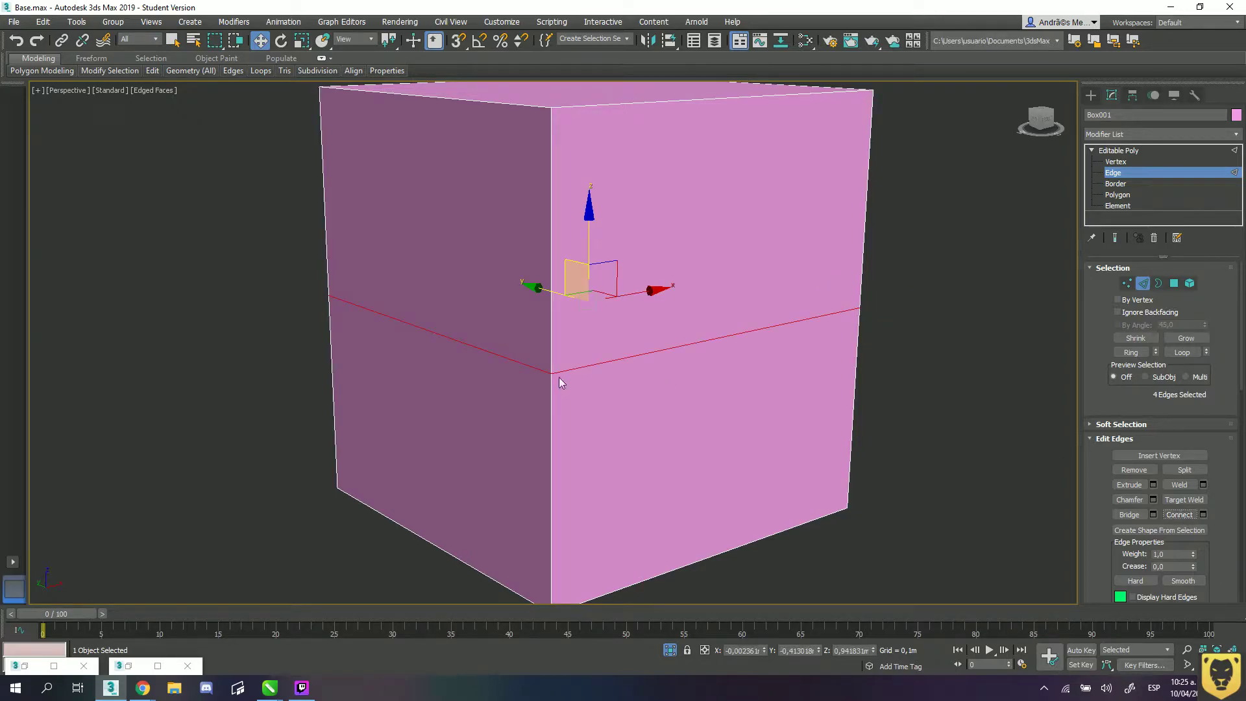
{"action": "middle_click_drag", "start_coordinate": [553, 389], "coordinate": [609, 384], "text": "alt"}
{"action": "key", "text": "ctrl+z"}
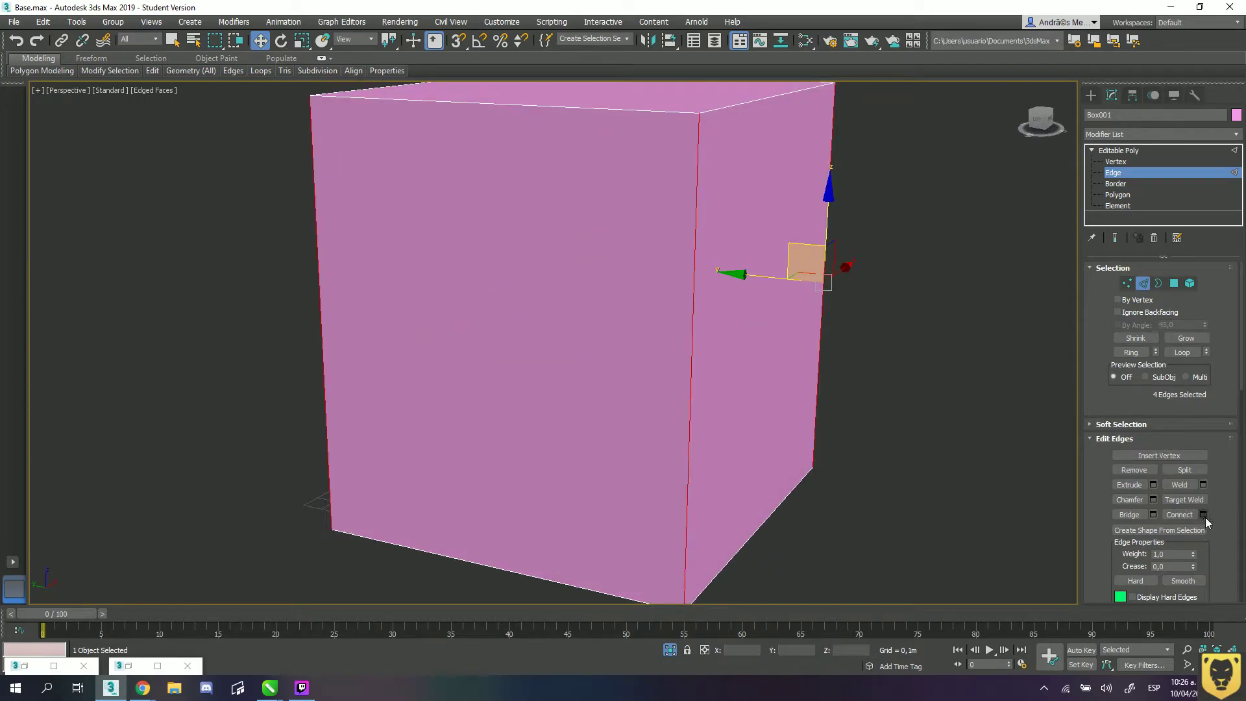
- Set Connect Edges for the four vertical edges to 5 segments with a pinch of 9
{"action": "left_click", "coordinate": [1204, 516]}
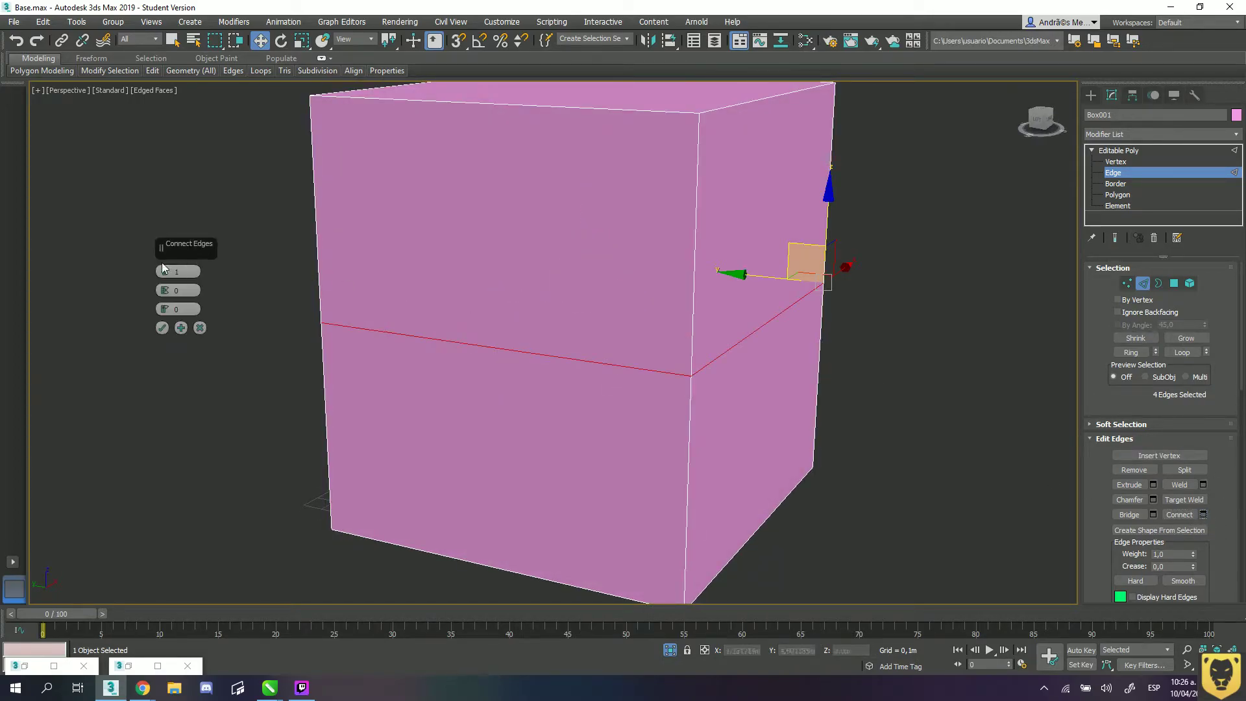
{"action": "left_click_drag", "start_coordinate": [166, 272], "coordinate": [167, 273]}
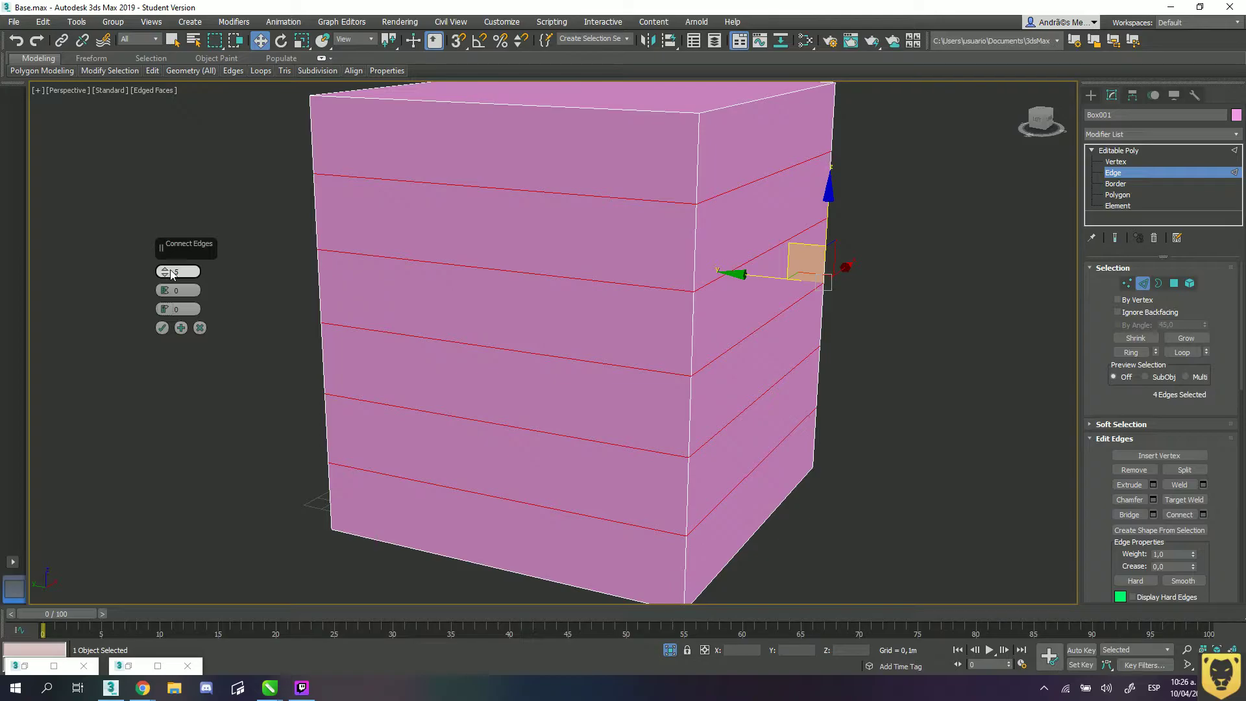
{"action": "mouse_move", "coordinate": [165, 290]}
{"action": "left_mouse_down"}
{"action": "mouse_move", "coordinate": [170, 232]}
{"action": "mouse_move", "coordinate": [163, 313]}
{"action": "mouse_move", "coordinate": [169, 216]}
{"action": "mouse_move", "coordinate": [156, 423]}
{"action": "mouse_move", "coordinate": [159, 260]}
{"action": "mouse_move", "coordinate": [148, 409]}
{"action": "mouse_move", "coordinate": [172, 293]}
{"action": "mouse_move", "coordinate": [163, 310]}
{"action": "left_mouse_up"}
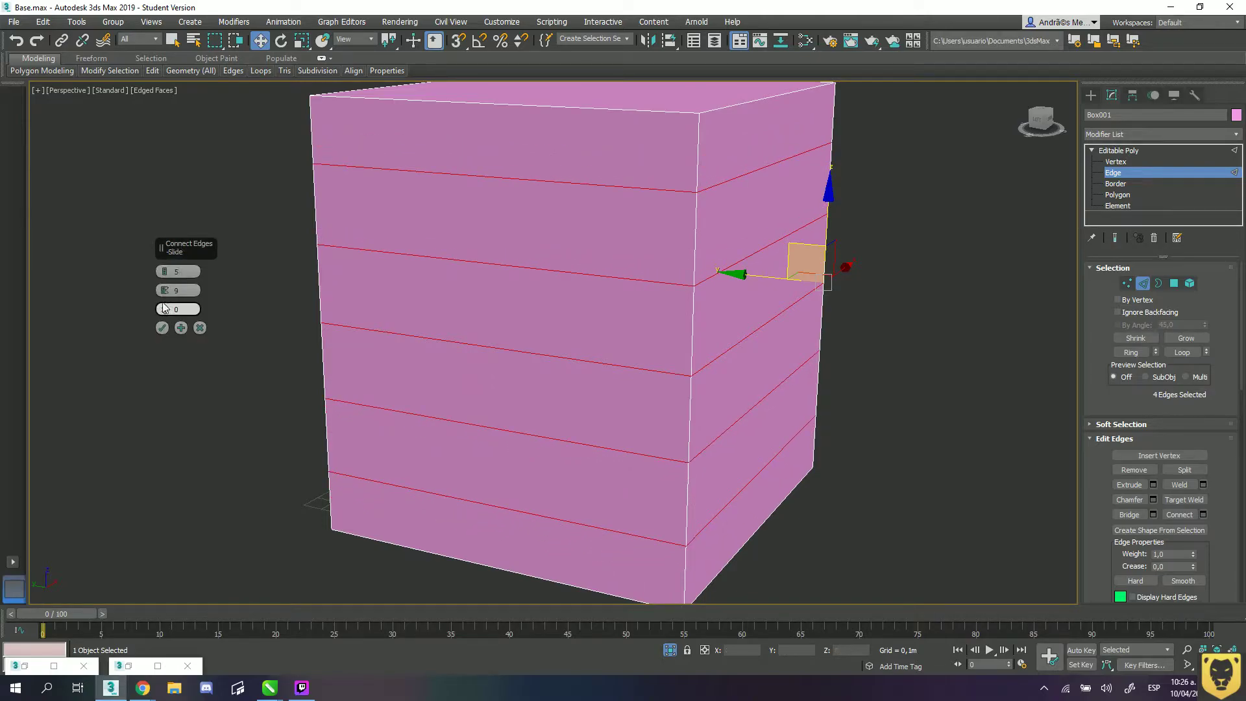
- Set the edge connection's pinch to 0, try a different slide value, and reset the slide to 0
{"action": "left_click", "coordinate": [193, 290]}
{"action": "type", "text": "0"}
{"action": "key", "text": "Return"}
{"action": "left_click_drag", "start_coordinate": [161, 309], "coordinate": [182, 228]}
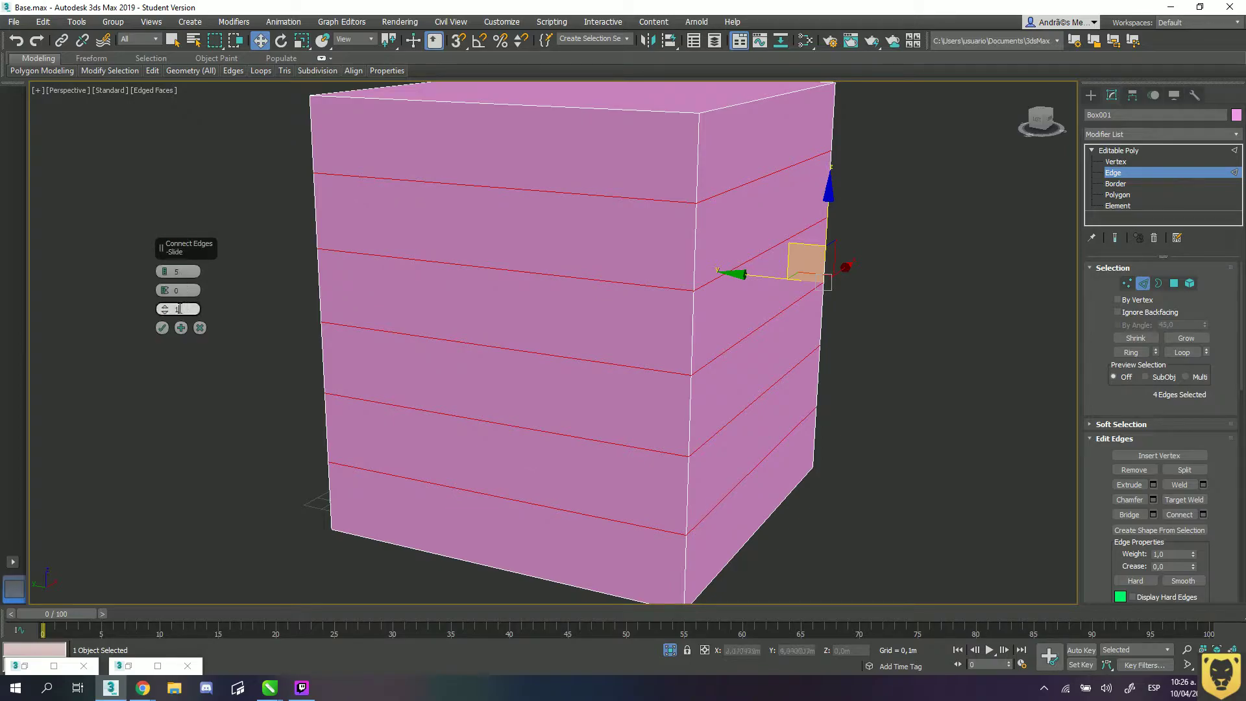
{"action": "type", "text": "0"}
{"action": "key", "text": "Return"}
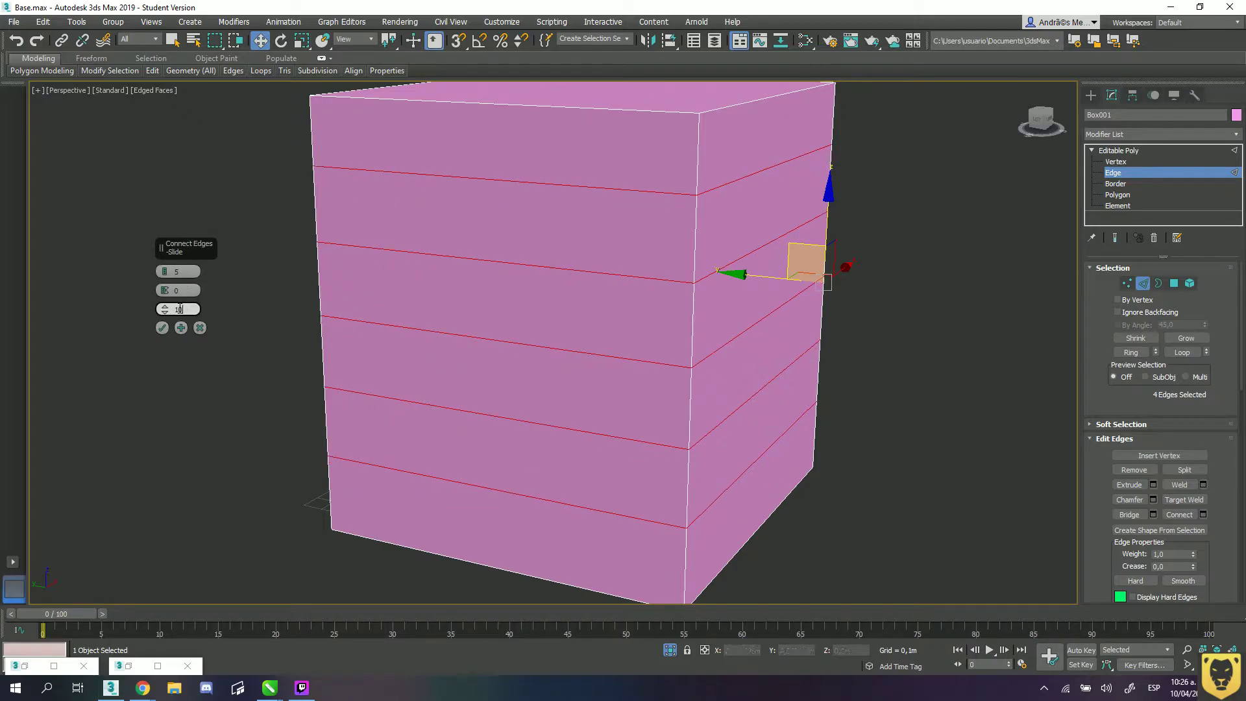
{"action": "key", "text": "Delete"}
{"action": "key", "text": "Return"}
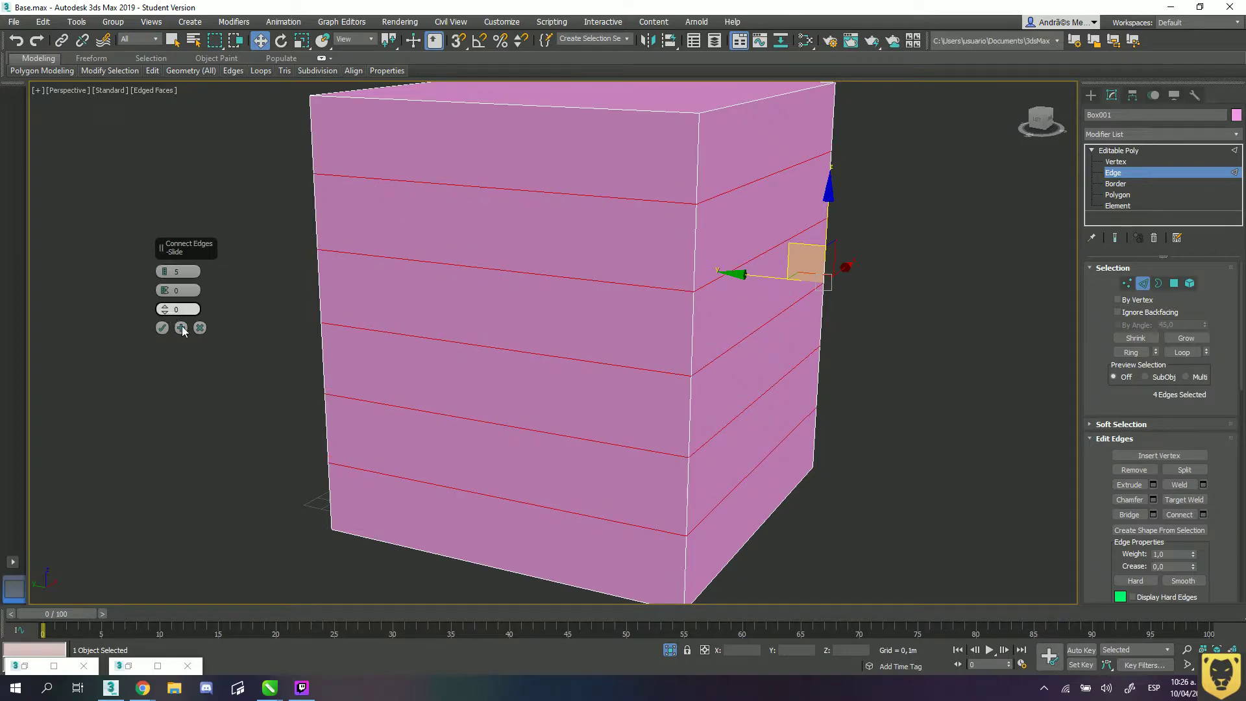
- Reduce the edge connection to 2 segments, apply it to the box's vertical edges, and clear the edge selection
{"action": "left_click_drag", "start_coordinate": [166, 274], "coordinate": [161, 275]}
{"action": "left_click", "coordinate": [162, 275]}
{"action": "left_click", "coordinate": [162, 275]}
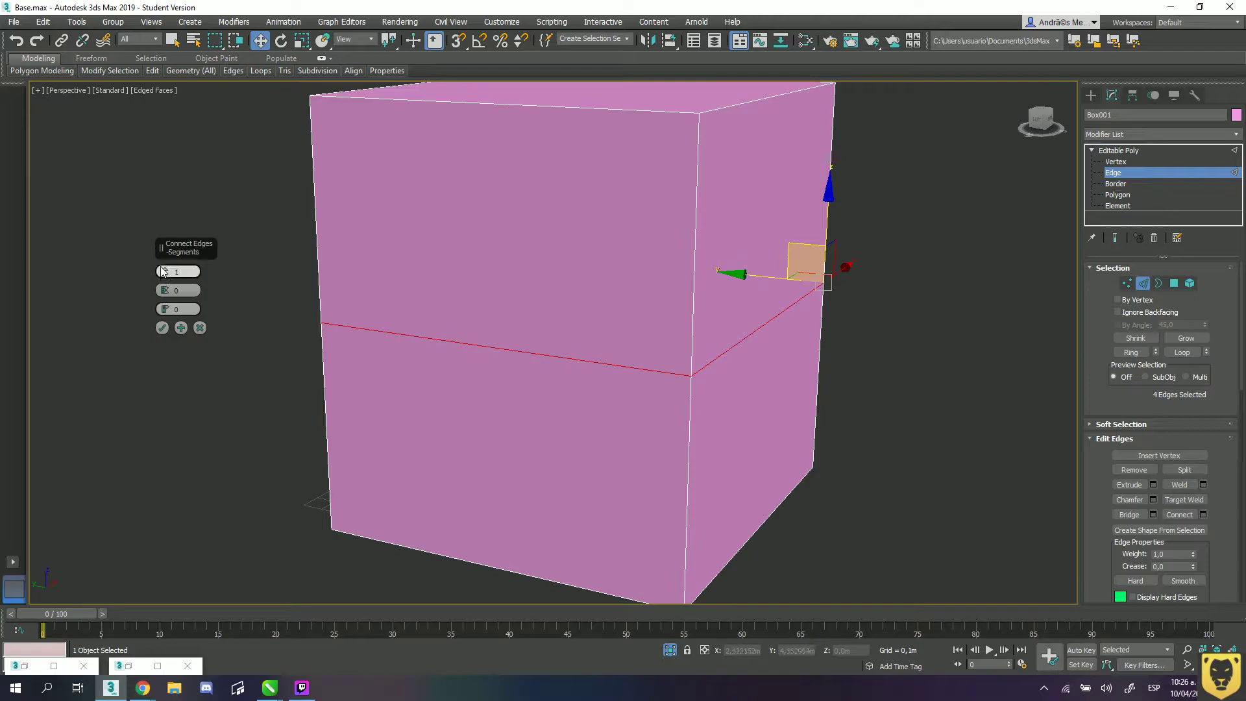
{"action": "left_click", "coordinate": [162, 271]}
{"action": "left_click", "coordinate": [164, 326]}
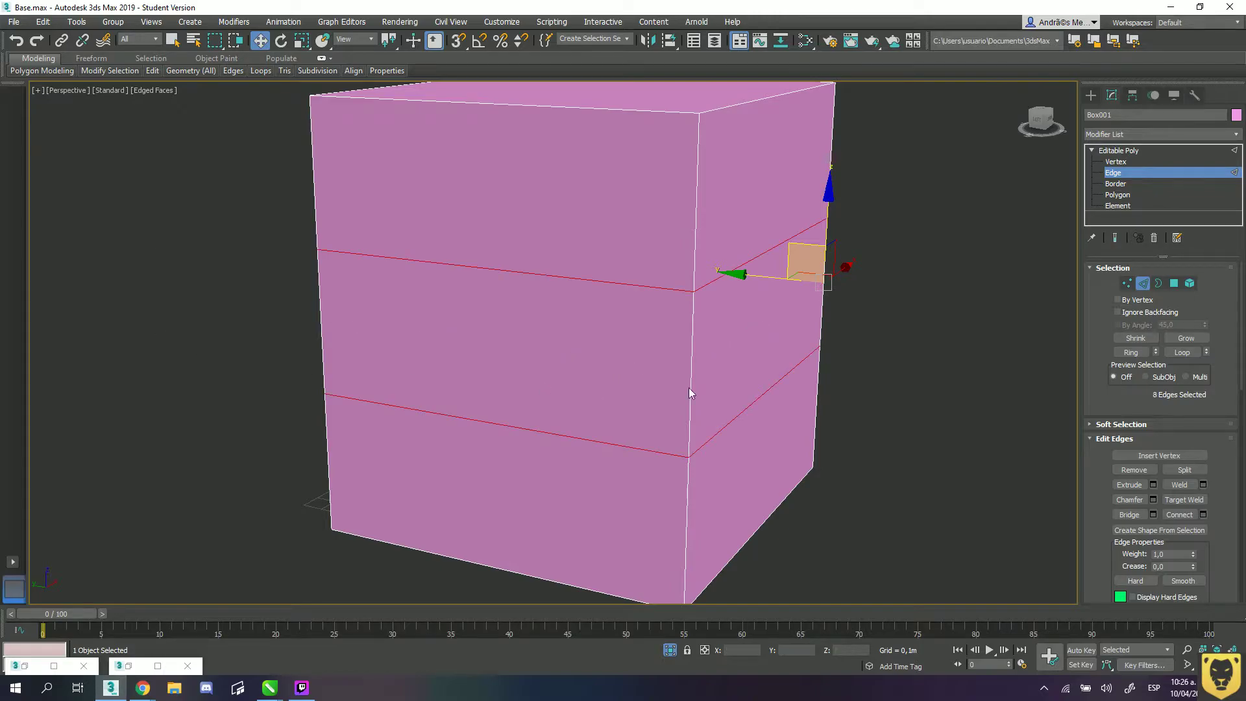
{"action": "left_click", "coordinate": [926, 400]}
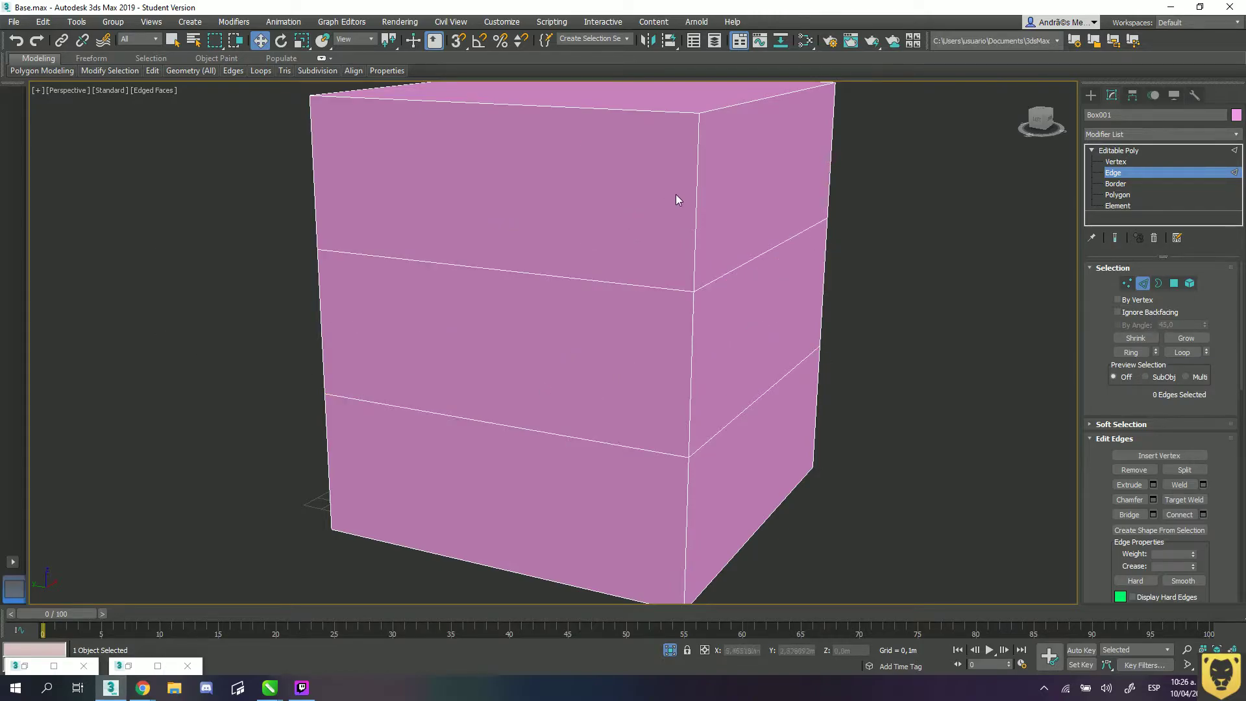
- Try connecting the ring of horizontal edges around the box, and undo the connection
{"action": "left_click", "coordinate": [523, 273]}
{"action": "left_click", "coordinate": [505, 426], "text": "shift"}
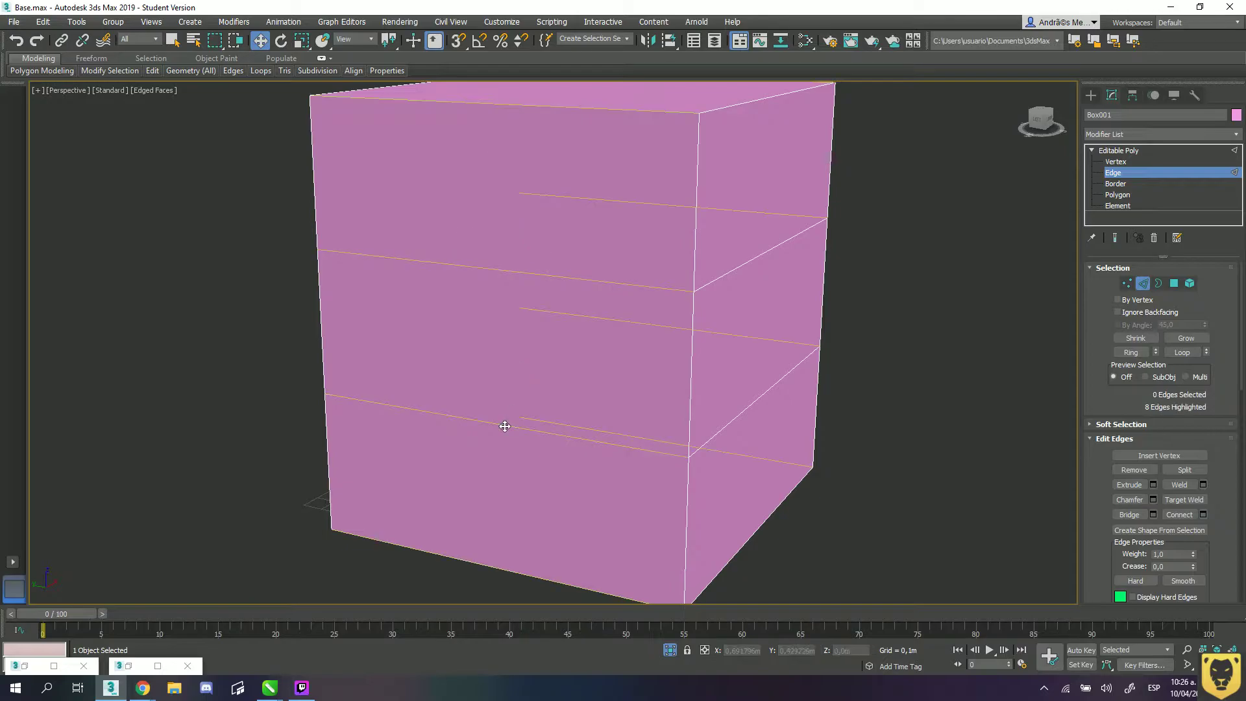
{"action": "left_click", "coordinate": [1177, 514]}
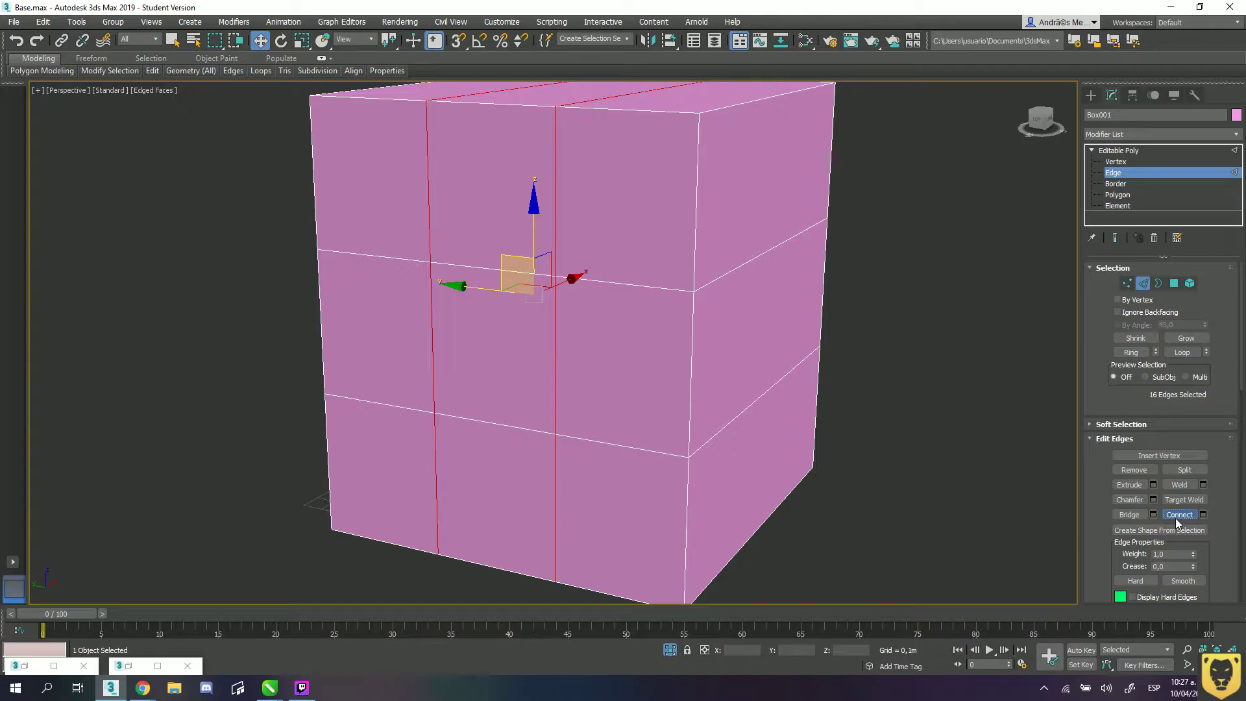
{"action": "key", "text": "ctrl+z"}
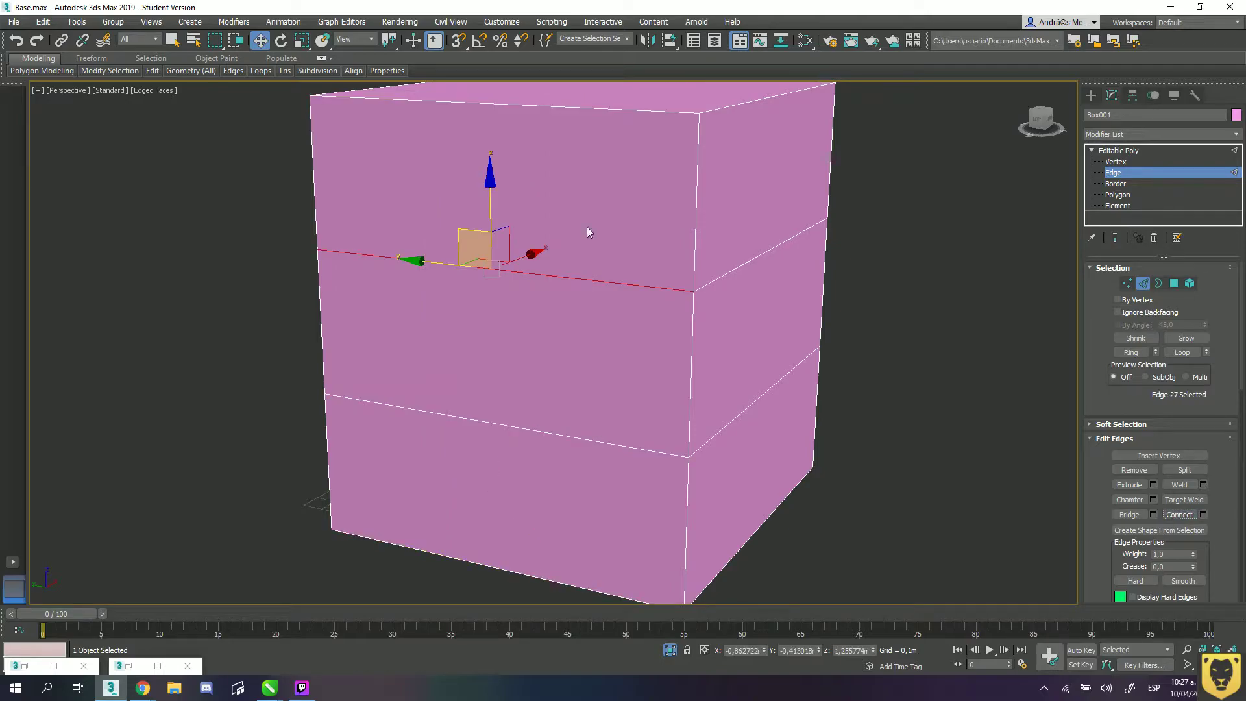
- Try selecting the upper horizontal edge loop around the box directly from its individual edges
{"action": "double_click", "coordinate": [525, 273]}
{"action": "middle_click_drag", "start_coordinate": [904, 325], "coordinate": [790, 275], "text": "alt"}
{"action": "left_click", "coordinate": [695, 233]}
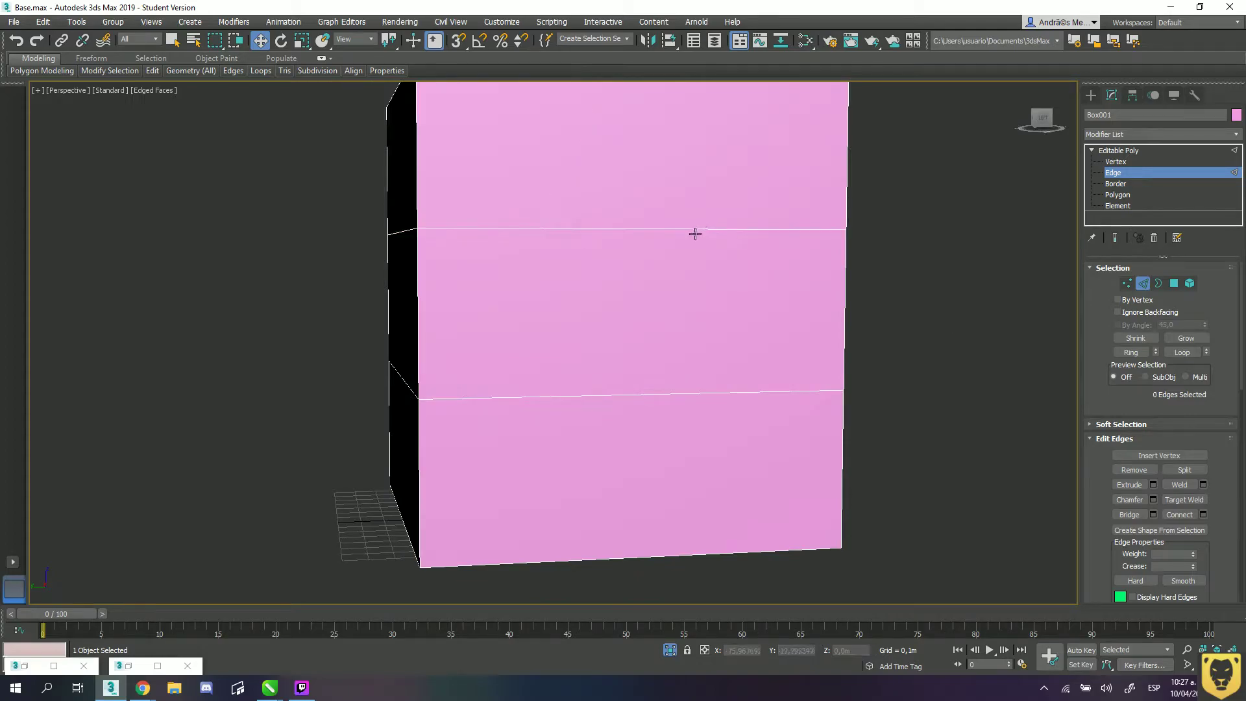
{"action": "middle_click_drag", "start_coordinate": [695, 232], "coordinate": [659, 337], "text": "alt"}
{"action": "key", "text": "ctrl+z"}
{"action": "key", "text": "shift+z"}
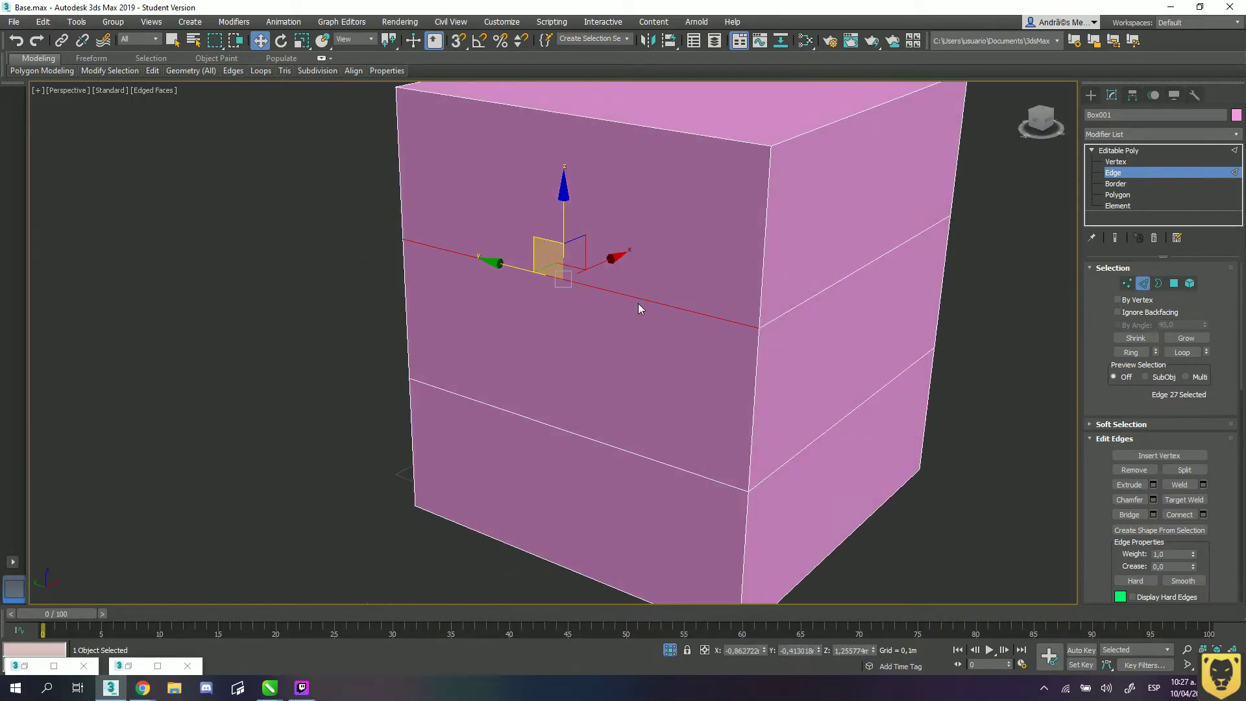
{"action": "left_click", "coordinate": [695, 308]}
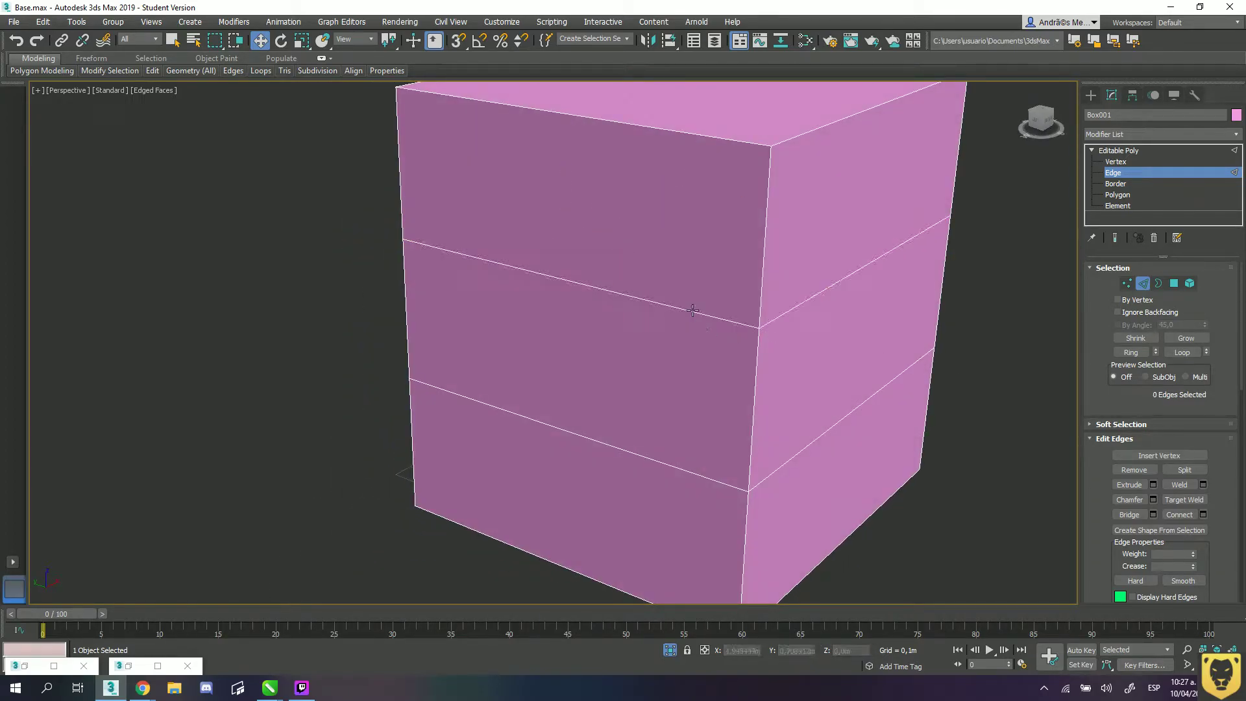
{"action": "left_click", "coordinate": [695, 310]}
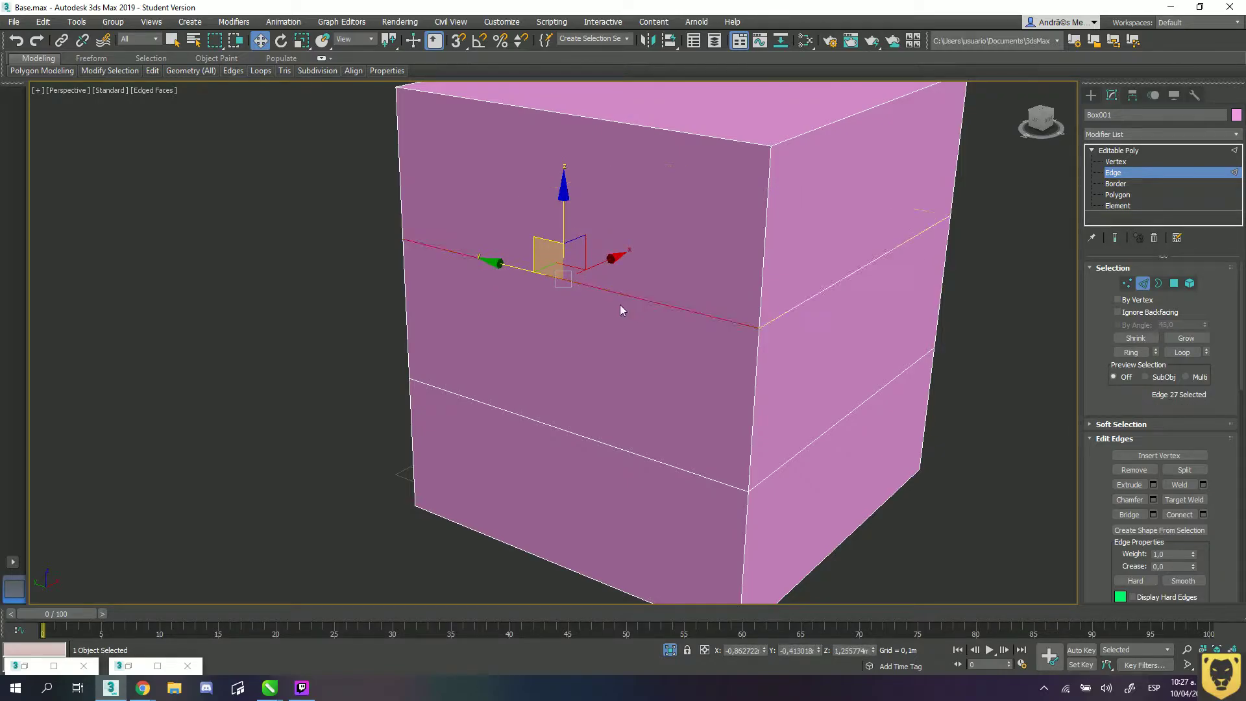
{"action": "double_click", "coordinate": [831, 290]}
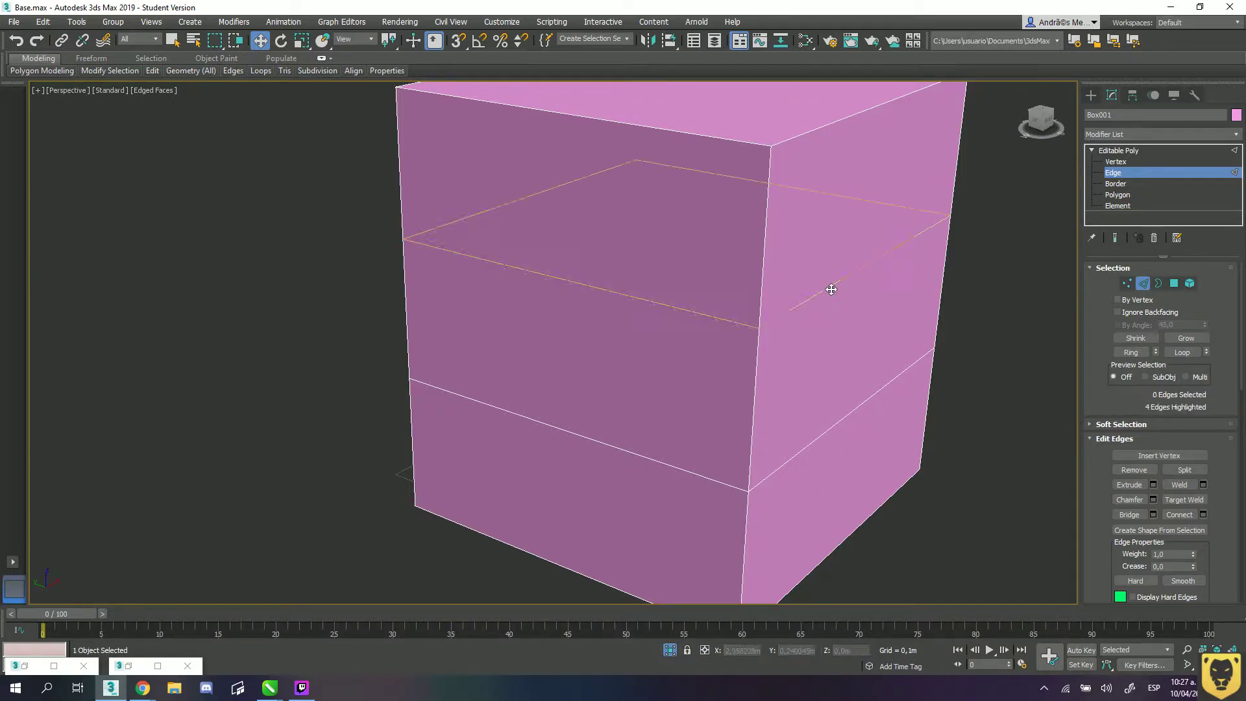
- Expand the front upper horizontal edge into its full loop with the Loop selection, and clear the selection
{"action": "left_click", "coordinate": [641, 299]}
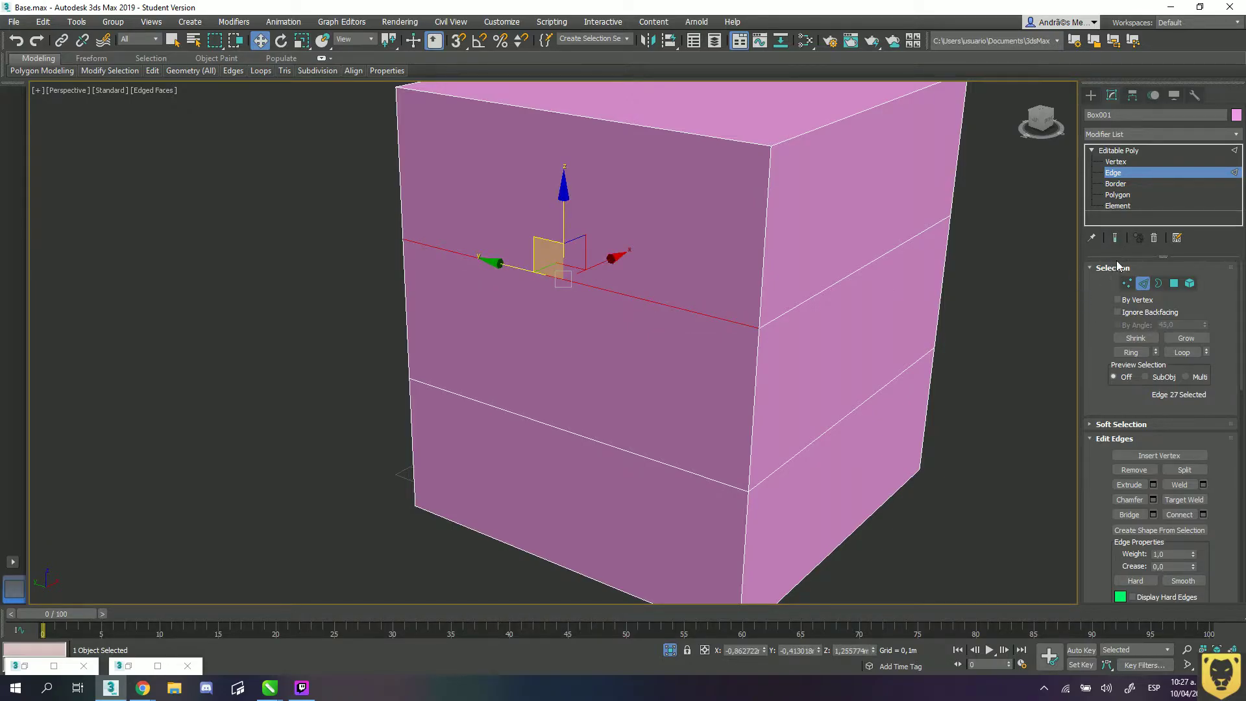
{"action": "left_click", "coordinate": [1190, 357]}
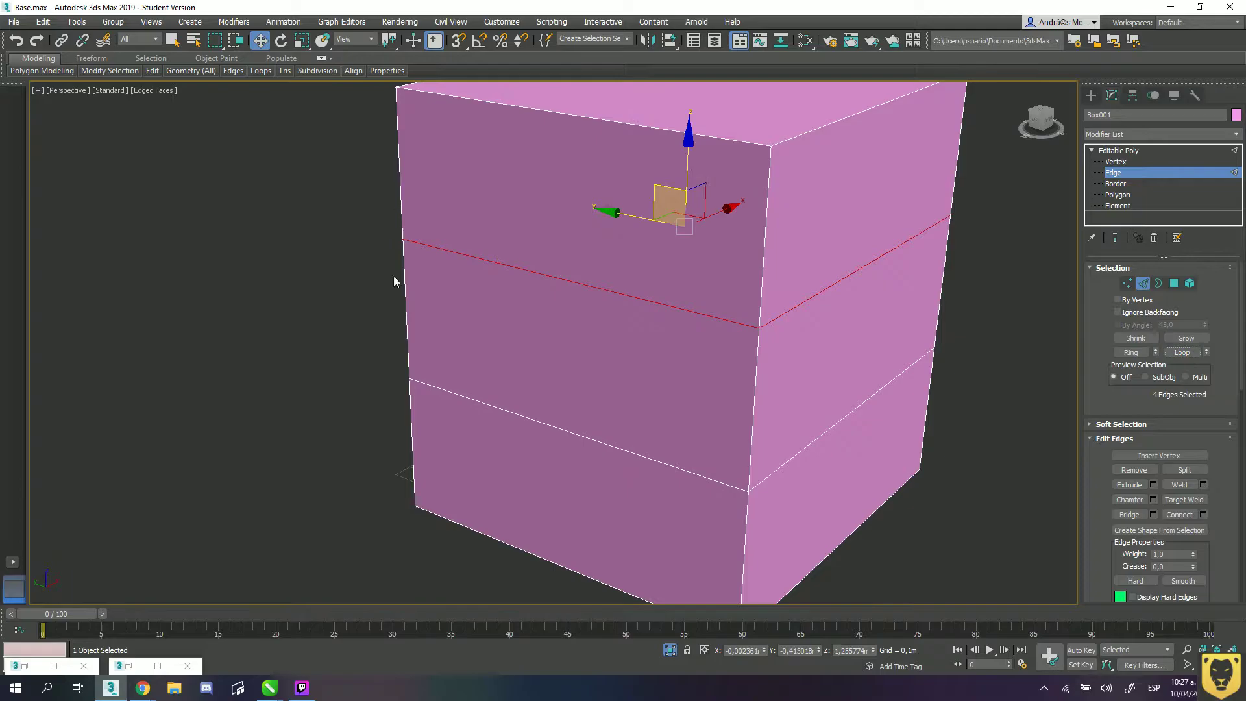
{"action": "left_click", "coordinate": [965, 410]}
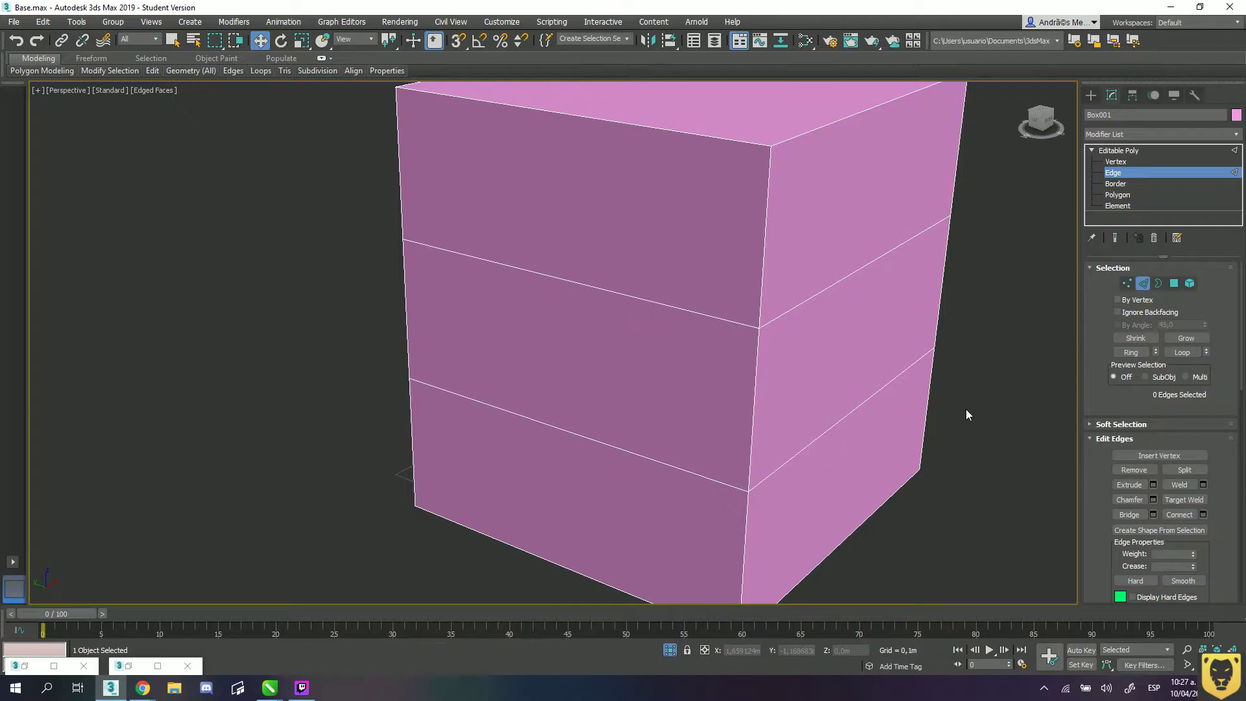
{"action": "left_click", "coordinate": [564, 280]}
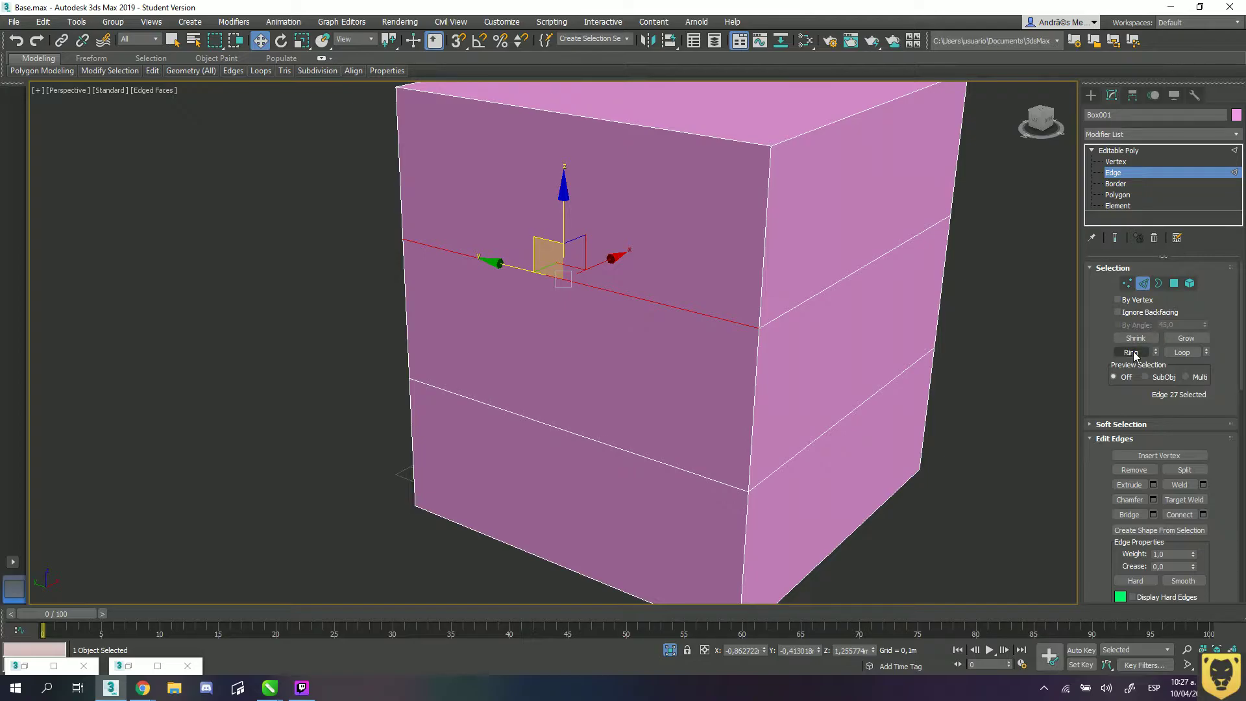
{"action": "left_click", "coordinate": [953, 415]}
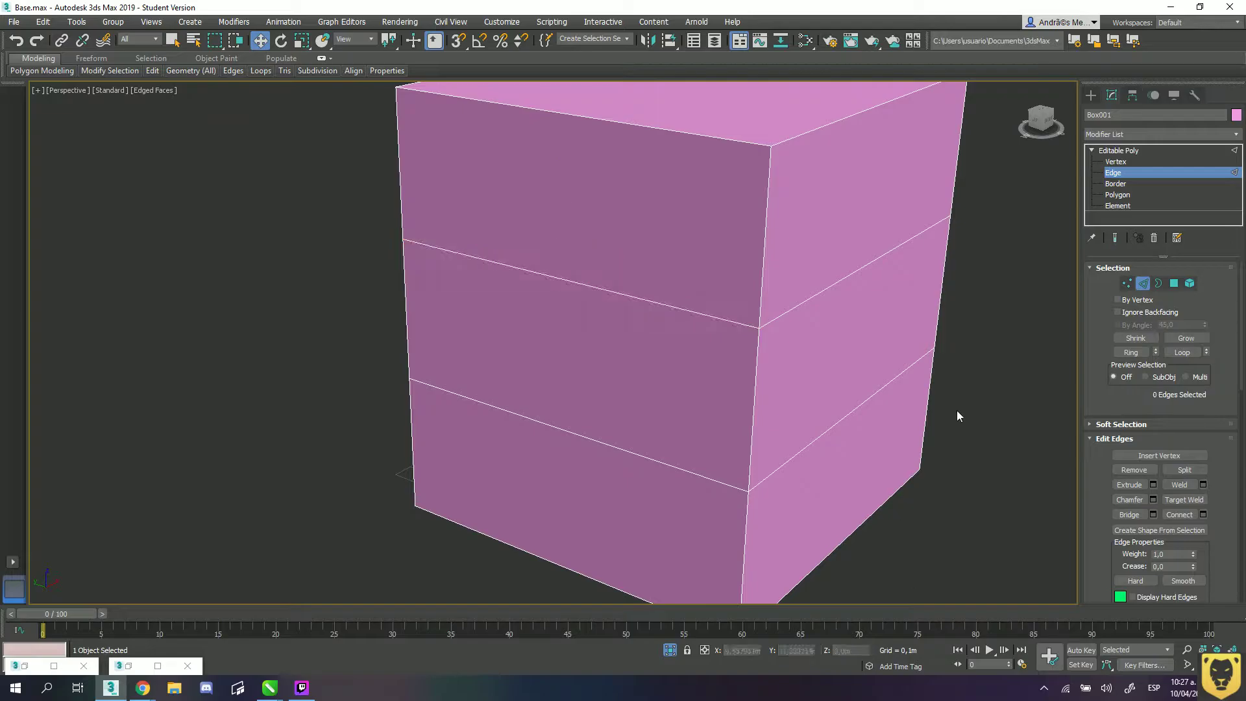
- Select the upper horizontal edge loop, scale it inward, and move it slightly along the Y axis
{"action": "middle_click_drag", "start_coordinate": [926, 354], "coordinate": [921, 352]}
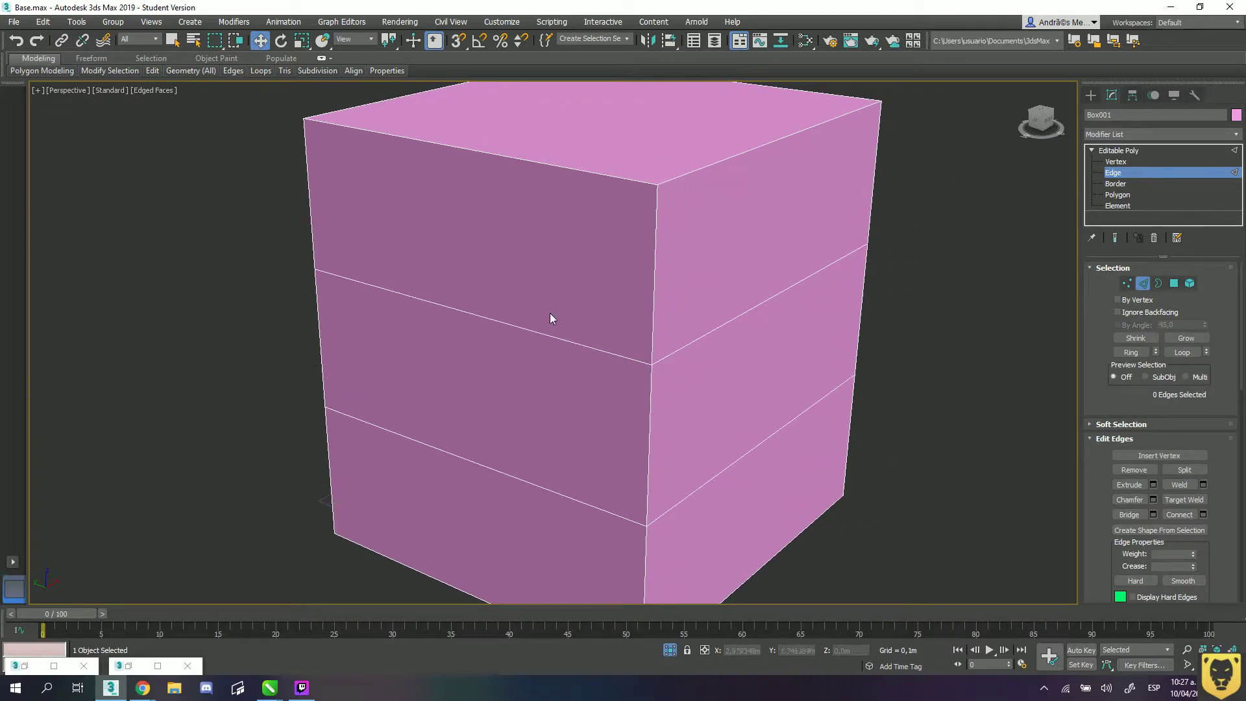
{"action": "double_click", "coordinate": [519, 329]}
{"action": "key", "text": "r"}
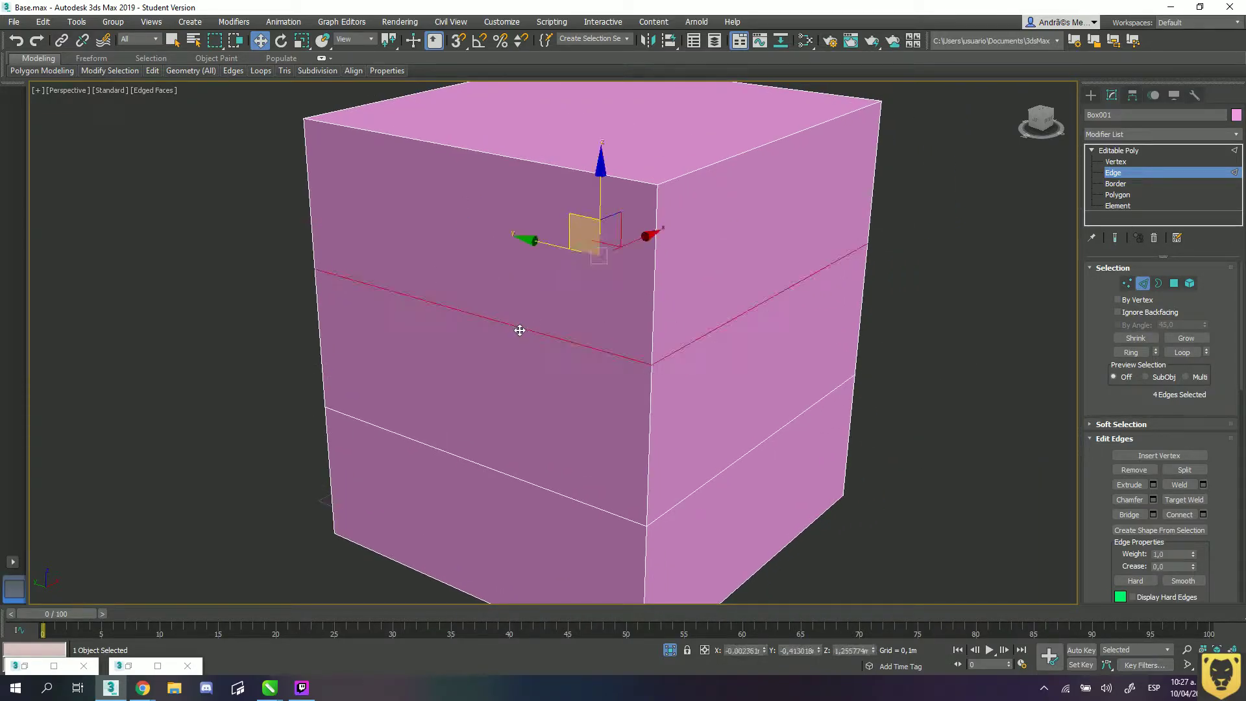
{"action": "mouse_move", "coordinate": [587, 261]}
{"action": "left_mouse_down"}
{"action": "mouse_move", "coordinate": [591, 237]}
{"action": "mouse_move", "coordinate": [595, 262]}
{"action": "left_mouse_up"}
{"action": "middle_click_drag", "start_coordinate": [601, 286], "coordinate": [675, 273], "text": "alt"}
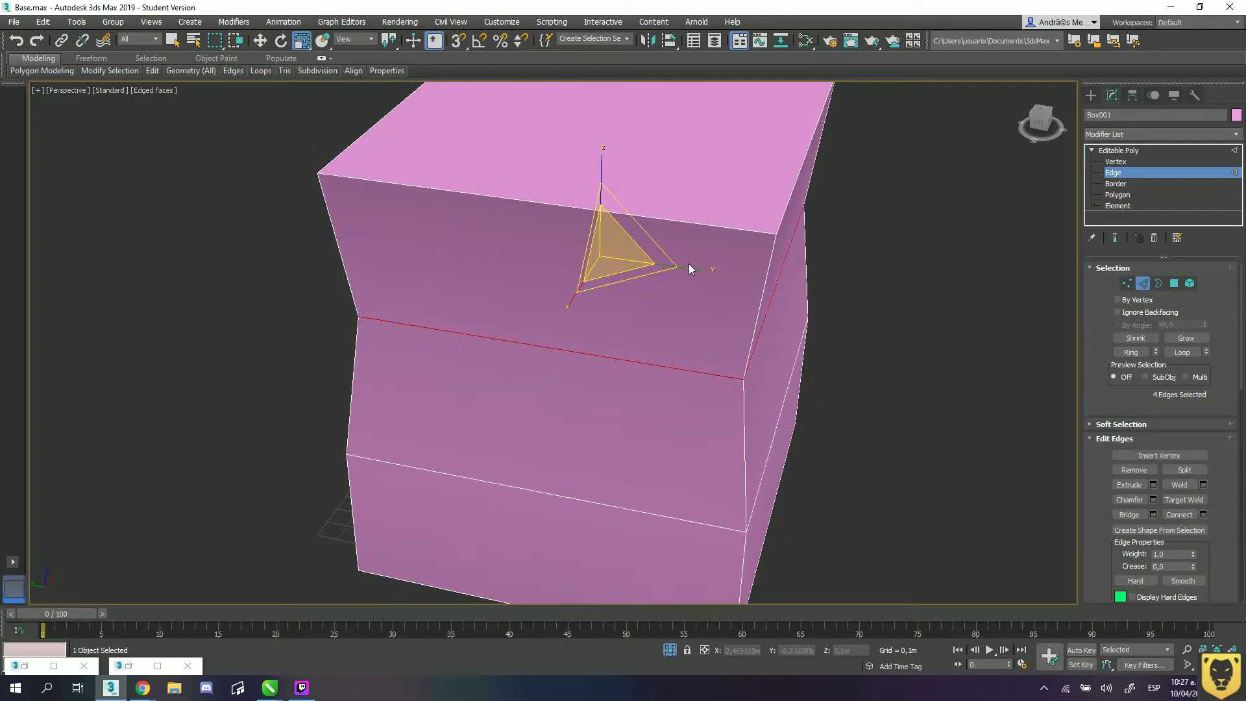
{"action": "key", "text": "w"}
{"action": "left_click_drag", "start_coordinate": [553, 248], "coordinate": [529, 248]}
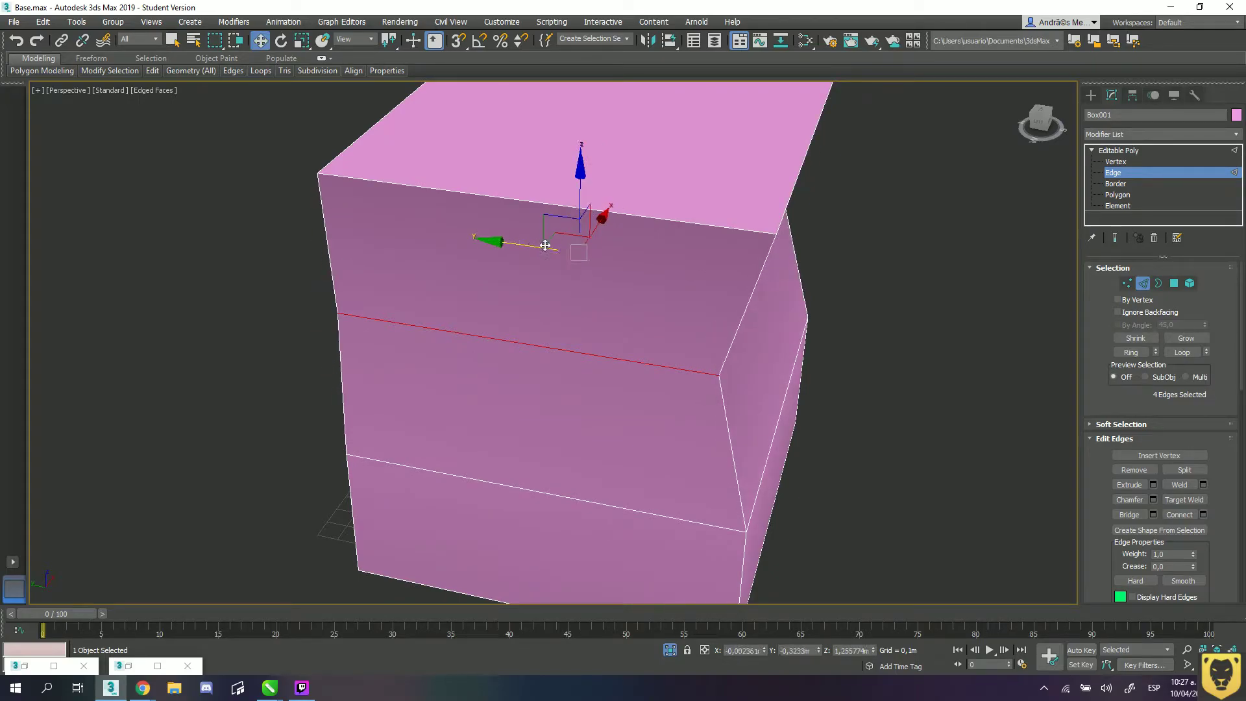
- Rotate the upper edge loop to slant it diagonally, and shift it along Y and slightly upward
{"action": "key", "text": "e"}
{"action": "left_click_drag", "start_coordinate": [622, 199], "coordinate": [627, 218]}
{"action": "scroll", "coordinate": [607, 331], "scroll_direction": "down", "scroll_amount": 3}
{"action": "middle_click_drag", "start_coordinate": [633, 302], "coordinate": [630, 292], "text": "alt"}
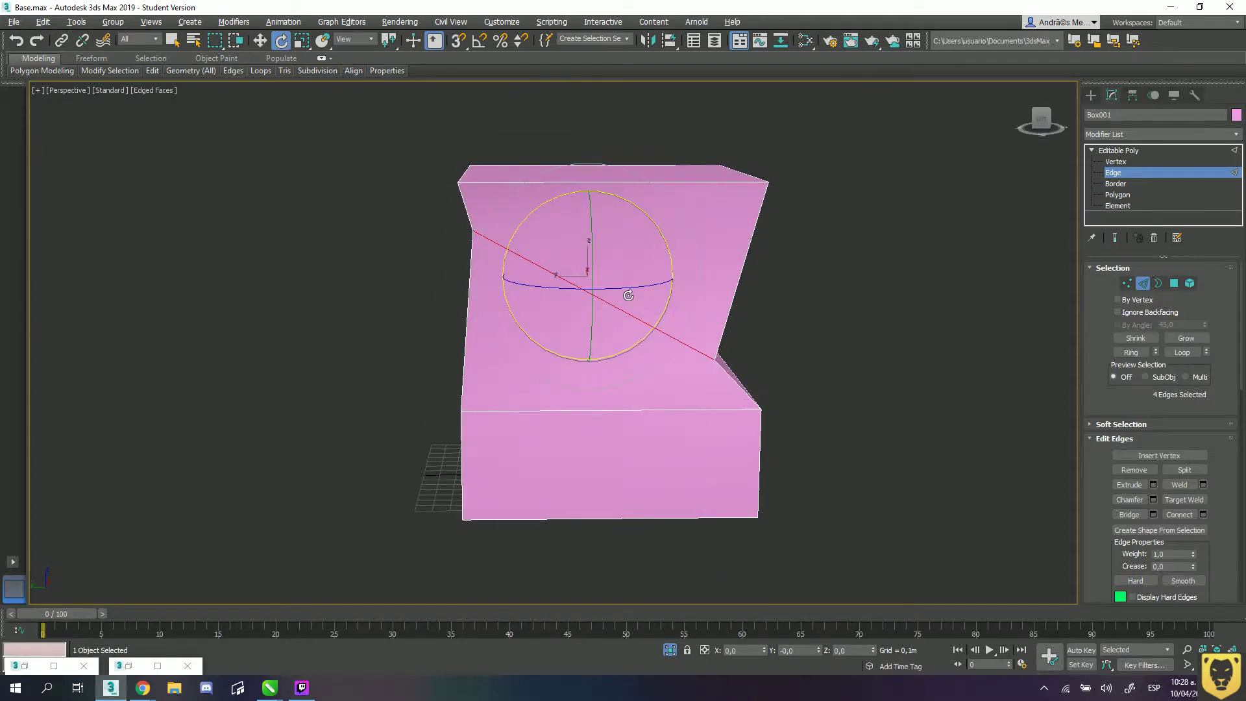
{"action": "key", "text": "w"}
{"action": "left_click_drag", "start_coordinate": [563, 256], "coordinate": [523, 229]}
{"action": "mouse_move", "coordinate": [627, 286]}
{"action": "middle_mouse_down", "text": "alt"}
{"action": "mouse_move", "coordinate": [533, 286]}
{"action": "mouse_move", "coordinate": [617, 286]}
{"action": "middle_mouse_up", "text": "alt"}
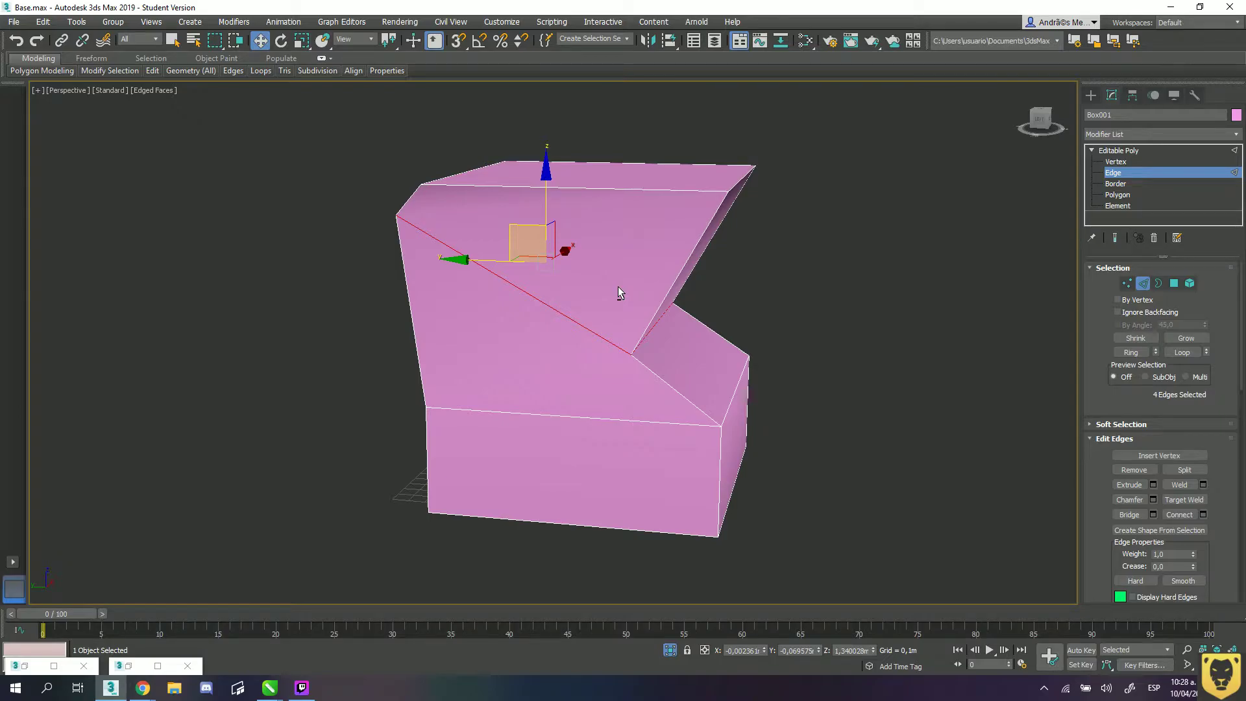
- Leave edge editing and add a TurboSmooth modifier to the whole box
{"action": "left_click", "coordinate": [1117, 172]}
{"action": "left_click", "coordinate": [1103, 151]}
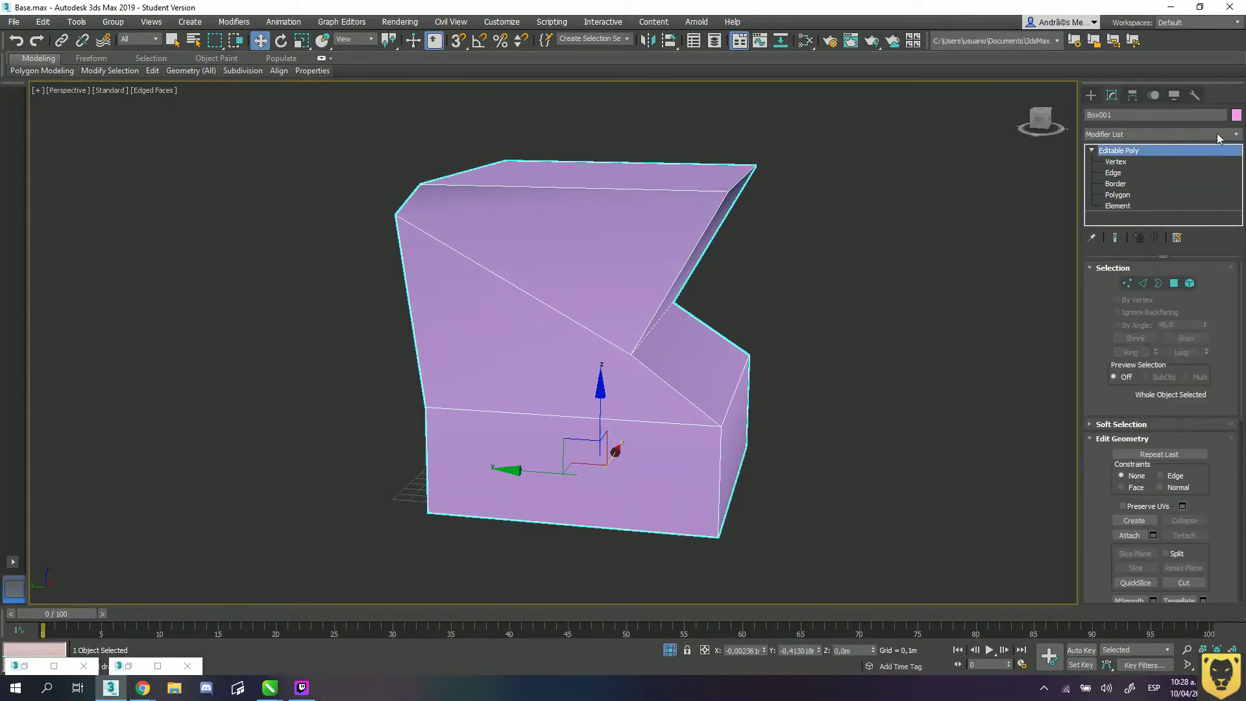
{"action": "left_click", "coordinate": [1235, 134]}
{"action": "scroll", "coordinate": [1168, 389], "scroll_direction": "down", "scroll_amount": 15}
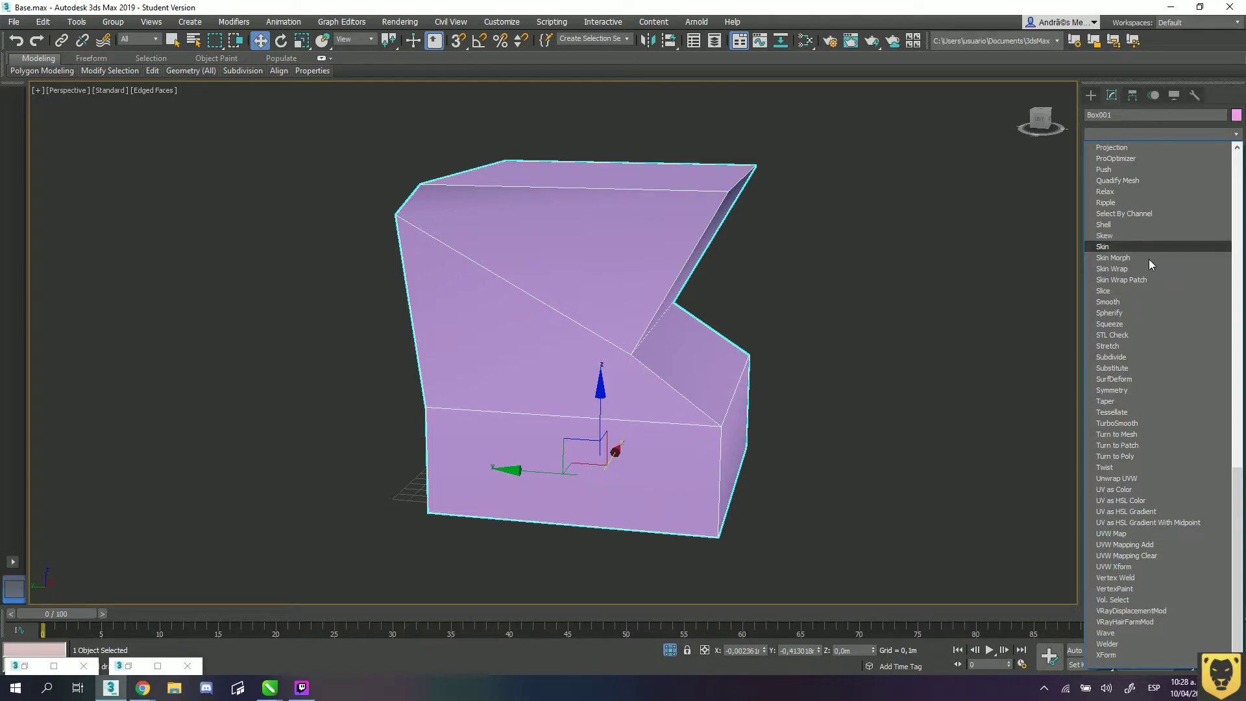
{"action": "left_click", "coordinate": [1116, 423]}
{"action": "middle_click_drag", "start_coordinate": [668, 371], "coordinate": [759, 363], "text": "alt"}
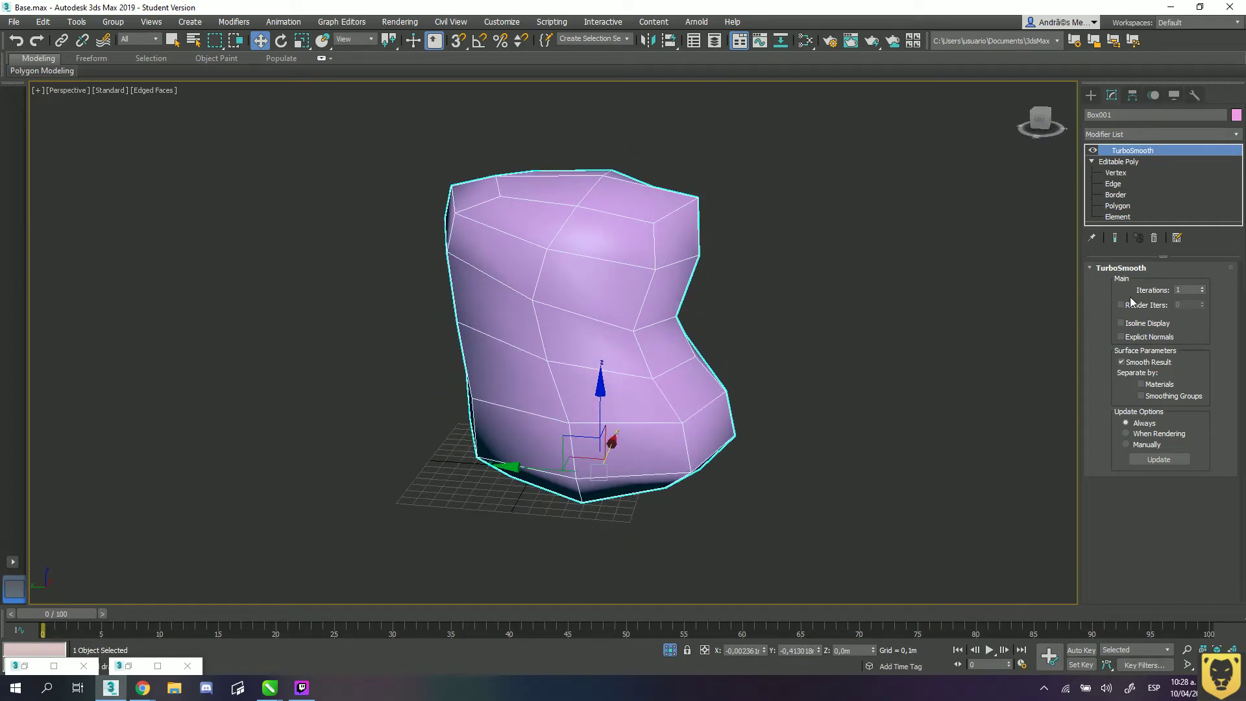
- Set the TurboSmooth iterations to 4
{"action": "left_click", "coordinate": [1202, 288]}
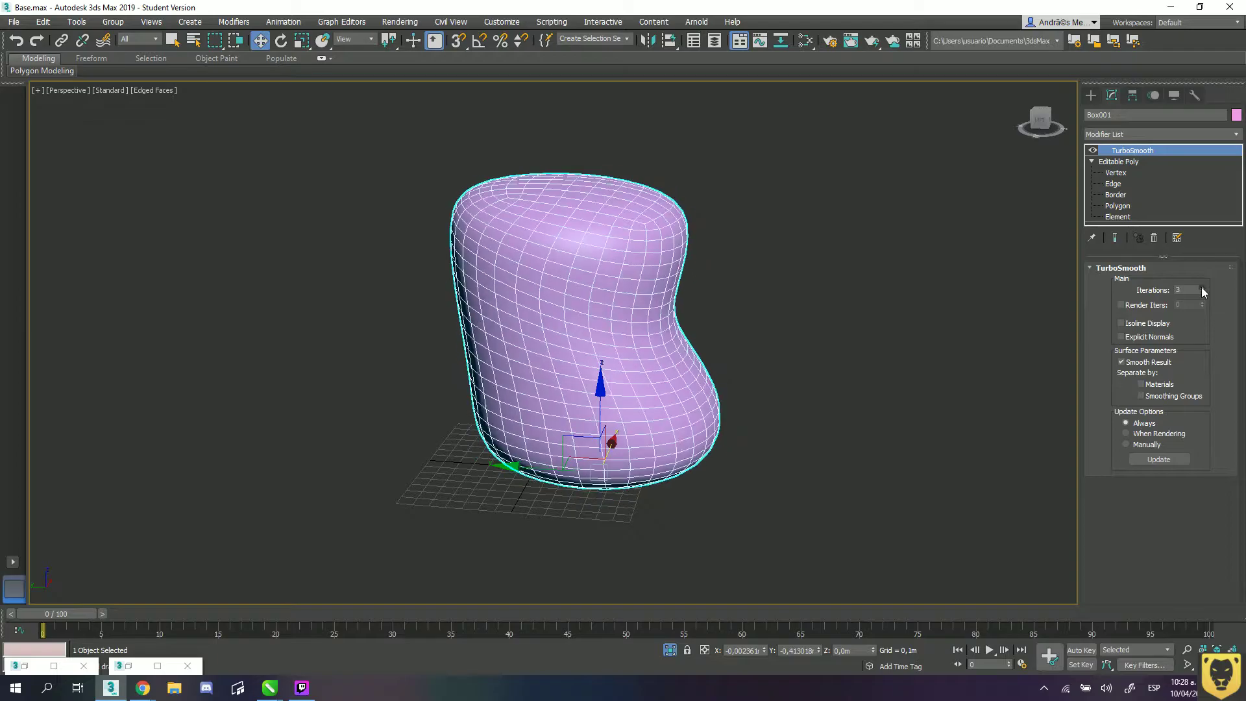
{"action": "left_click", "coordinate": [1202, 288]}
{"action": "middle_click_drag", "start_coordinate": [843, 267], "coordinate": [608, 236], "text": "alt"}
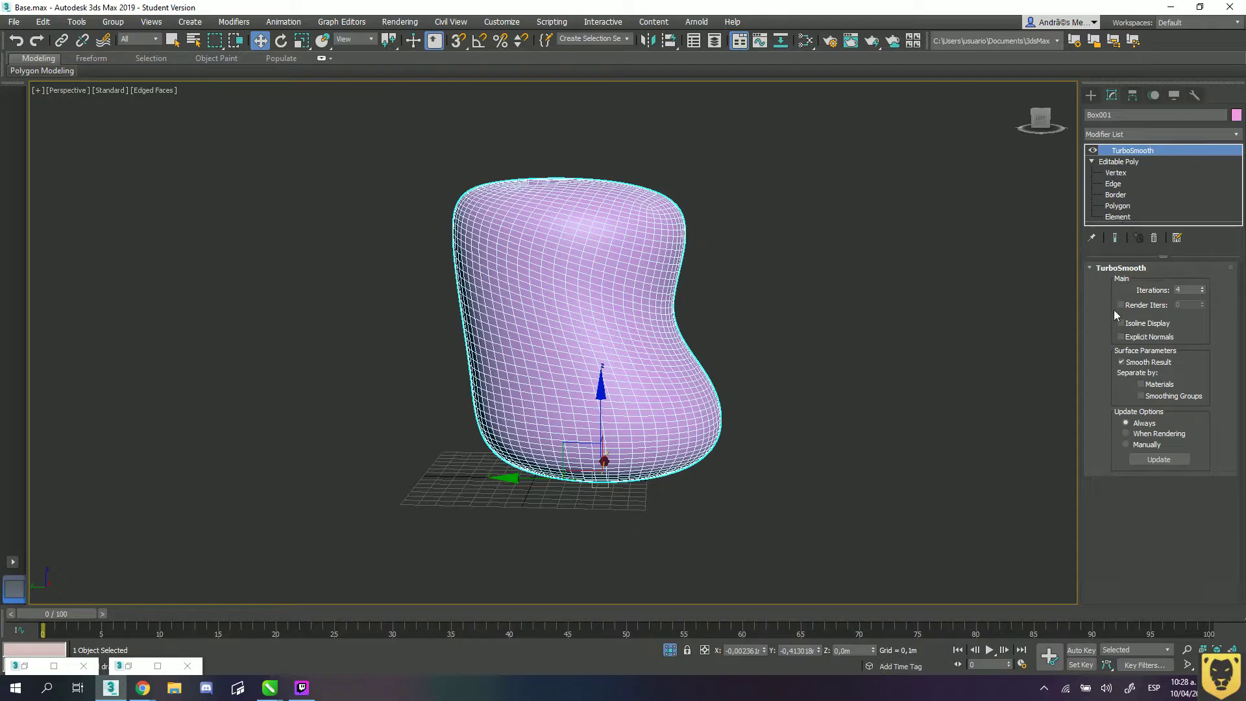
- Return to edge editing and select the ring of vertical edges around the box's lowest section
{"action": "left_click", "coordinate": [1118, 206]}
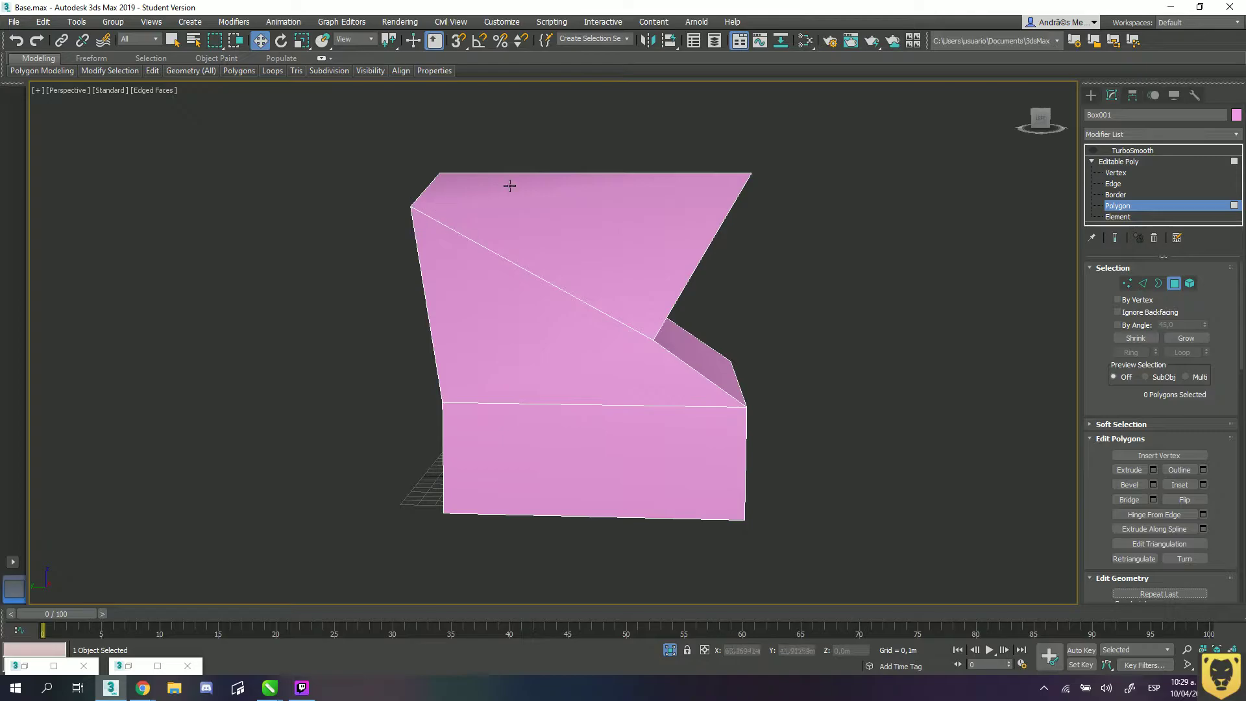
{"action": "middle_click_drag", "start_coordinate": [764, 452], "coordinate": [775, 394], "text": "alt"}
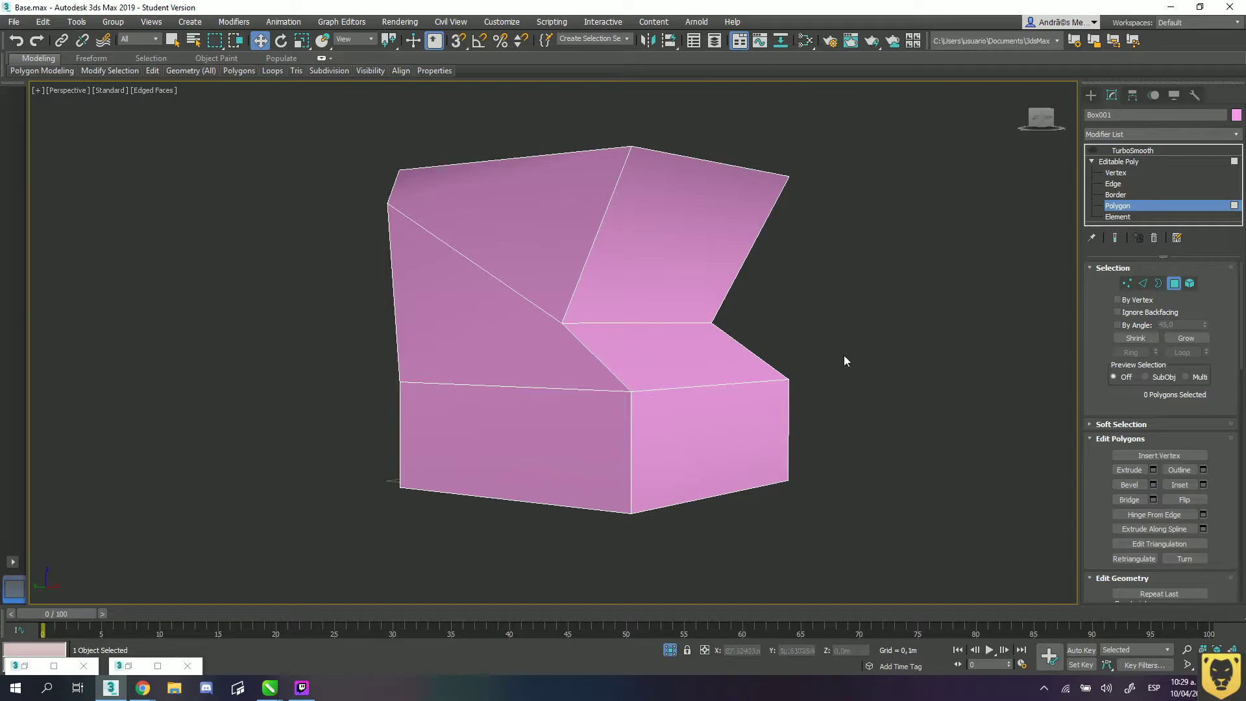
{"action": "scroll", "coordinate": [642, 402], "scroll_direction": "up", "scroll_amount": 3}
{"action": "middle_click_drag", "start_coordinate": [605, 418], "coordinate": [640, 420], "text": "alt"}
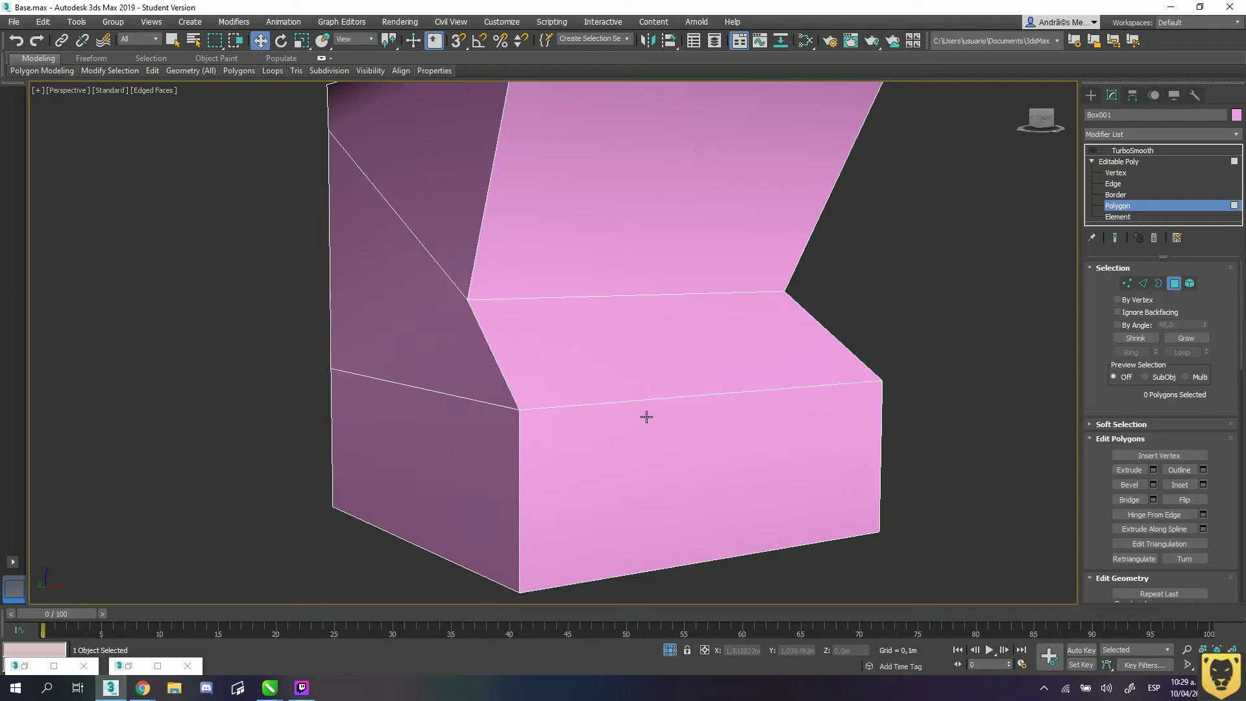
{"action": "left_click", "coordinate": [1112, 183]}
{"action": "middle_click_drag", "start_coordinate": [906, 496], "coordinate": [518, 460], "text": "alt"}
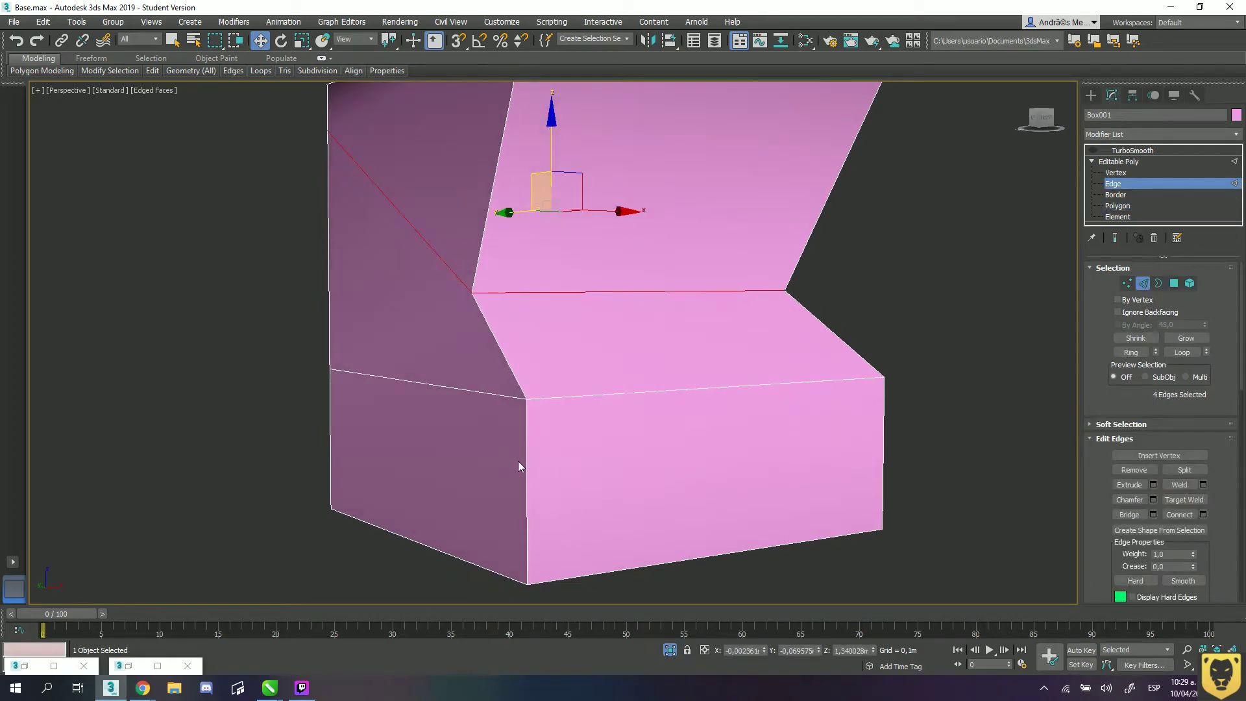
{"action": "left_click", "coordinate": [527, 461]}
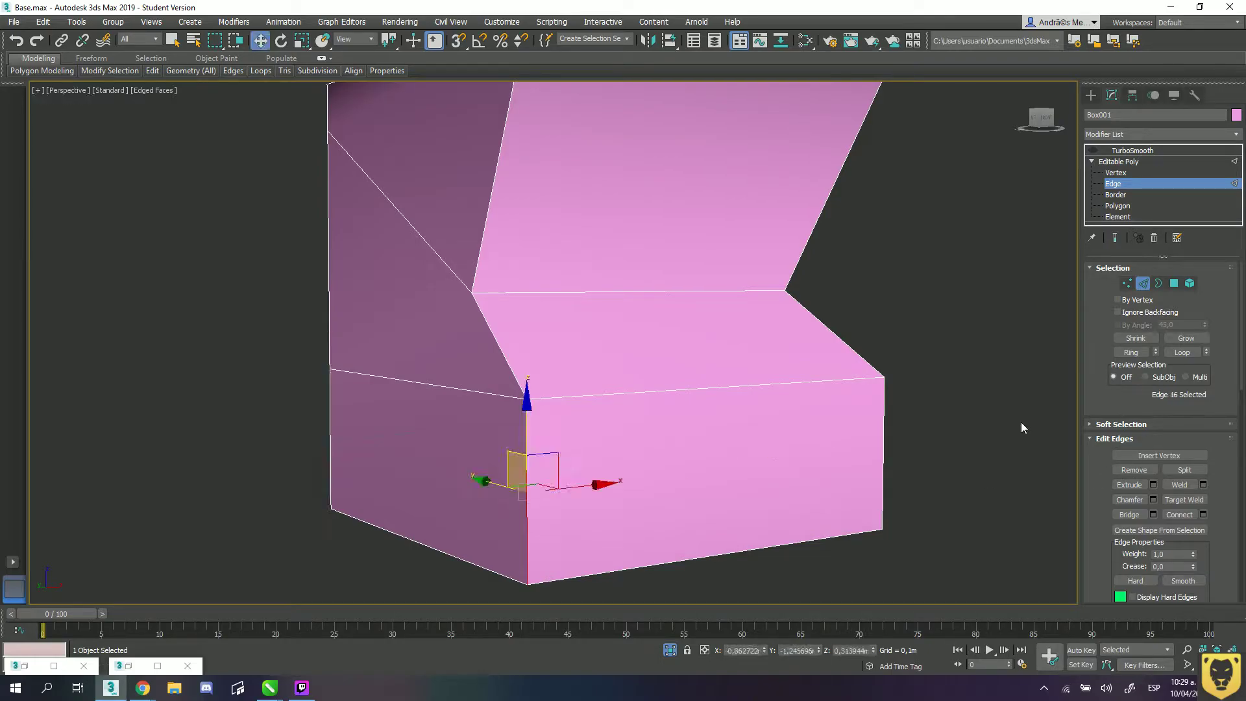
{"action": "left_click", "coordinate": [1145, 354]}
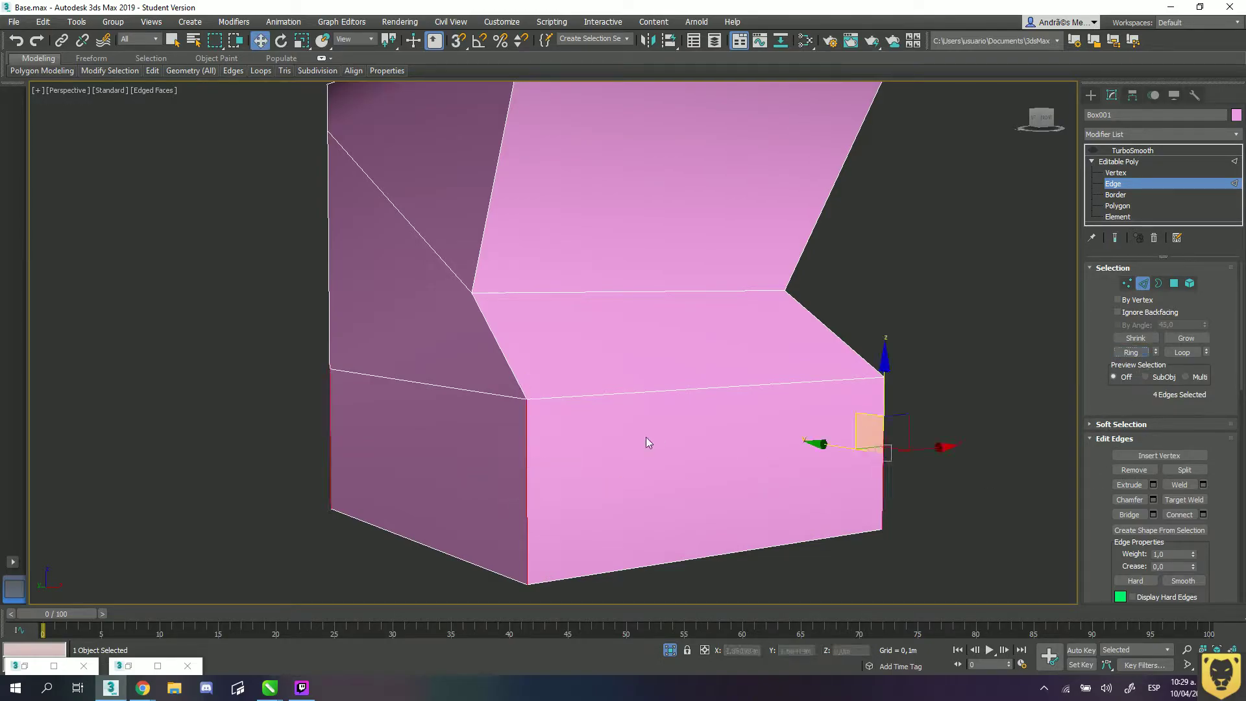
- Connect the selected vertical edges with 1 segment to add a horizontal loop around the lowest section
{"action": "middle_click_drag", "start_coordinate": [644, 437], "coordinate": [672, 432], "text": "alt"}
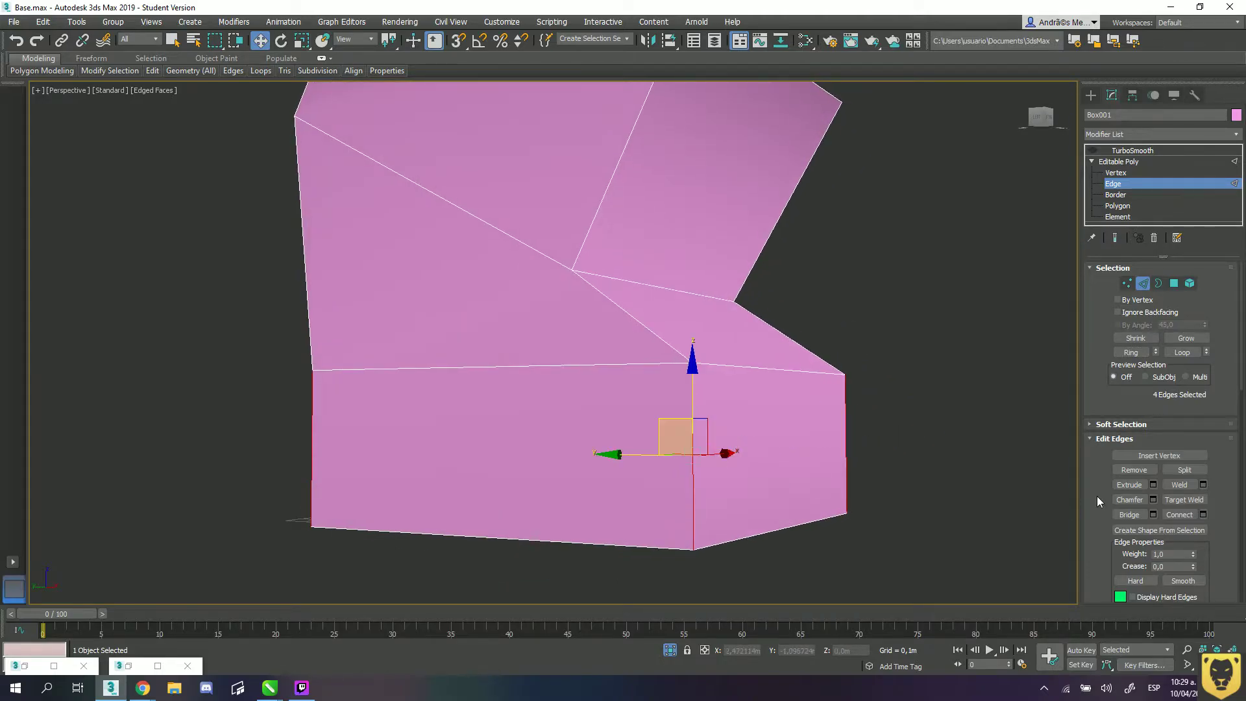
{"action": "left_click", "coordinate": [1177, 513]}
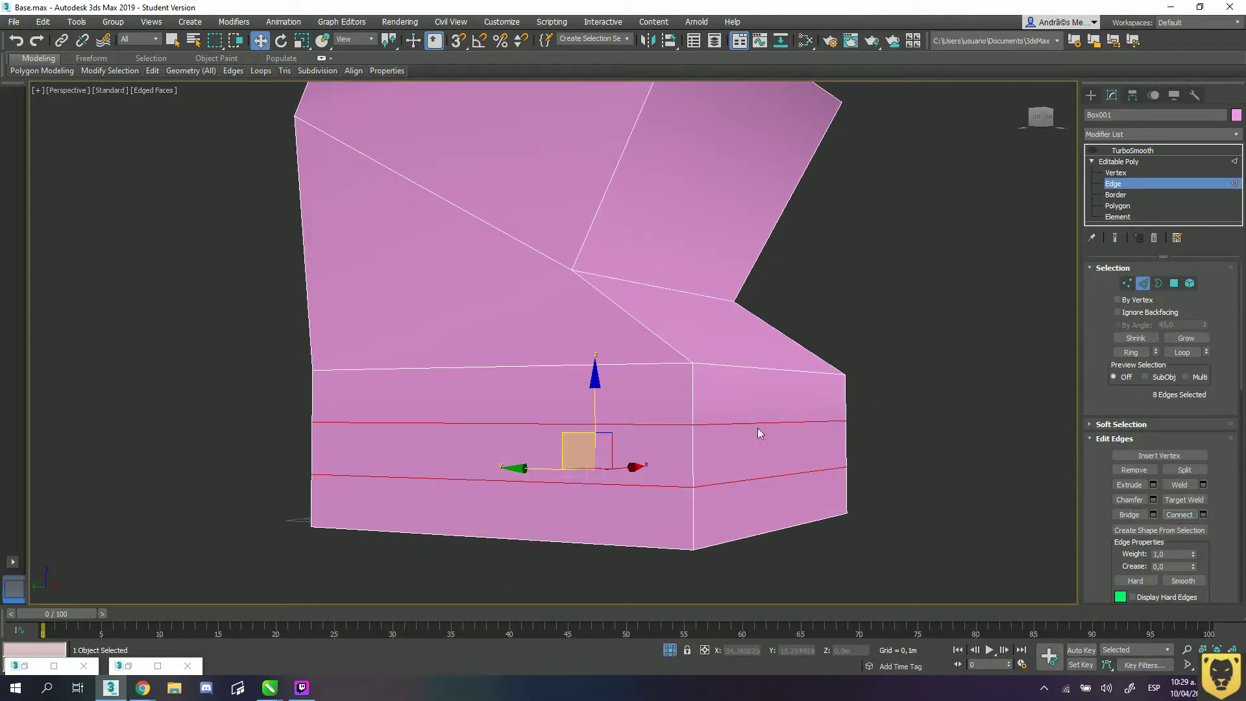
{"action": "key", "text": "ctrl+z"}
{"action": "left_click", "coordinate": [1203, 514]}
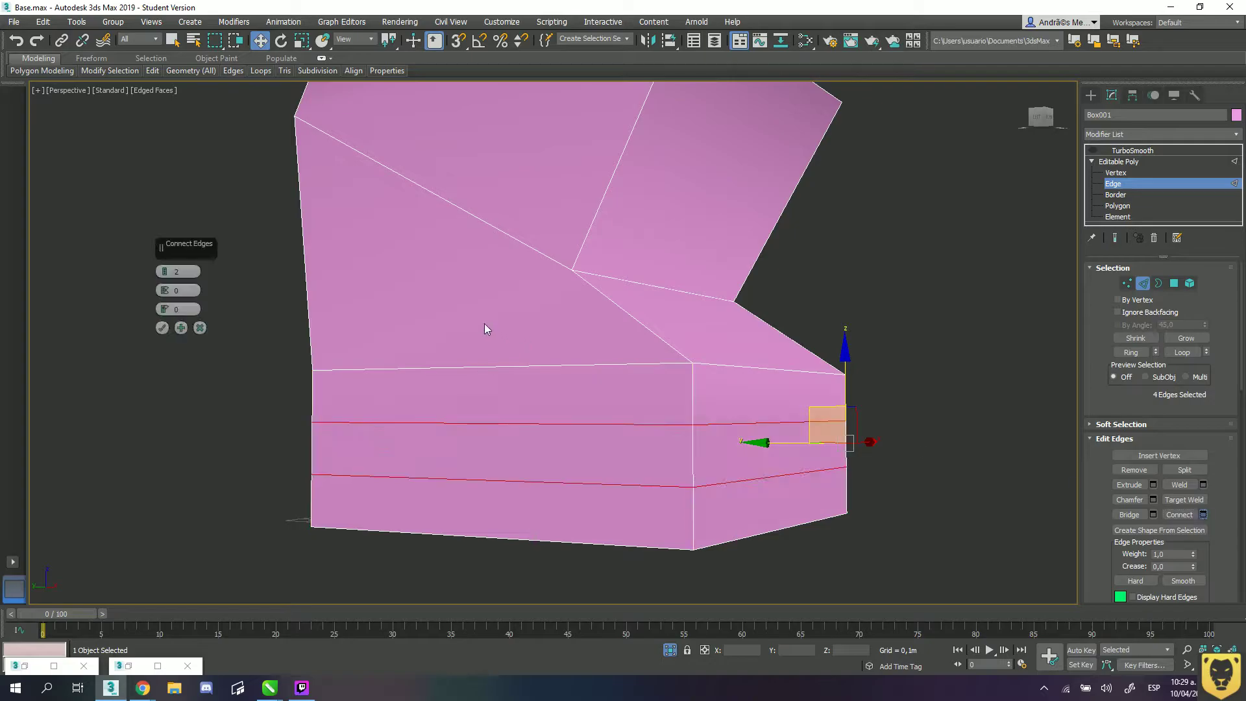
{"action": "left_click", "coordinate": [166, 278]}
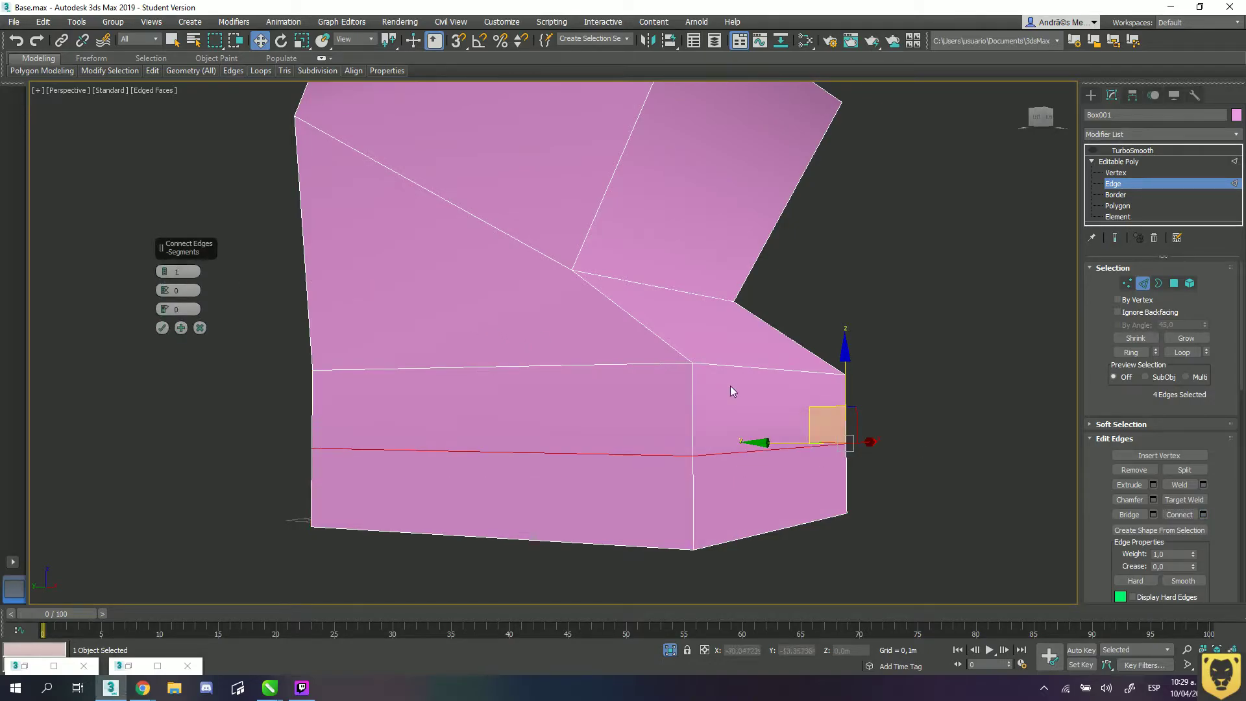
{"action": "left_click", "coordinate": [161, 328]}
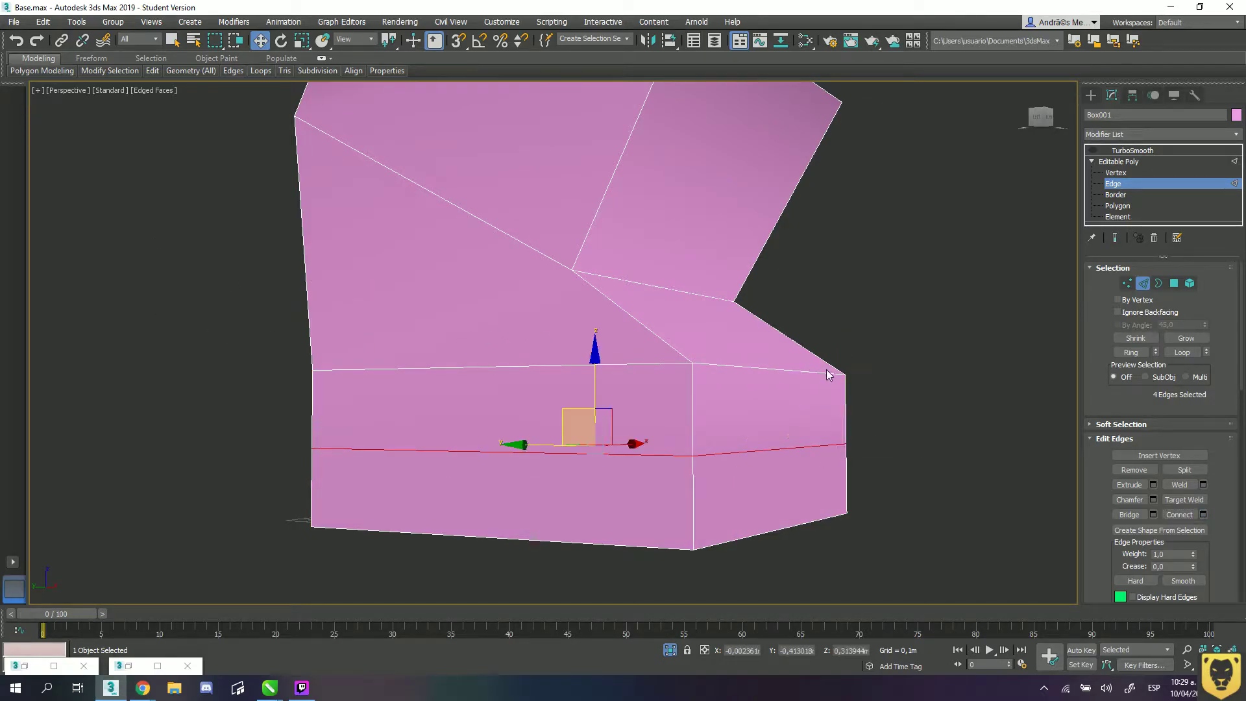
- Move the new edge loop down to about 0.02 m in Z, just above the box's base
{"action": "left_click_drag", "start_coordinate": [596, 364], "coordinate": [588, 433]}
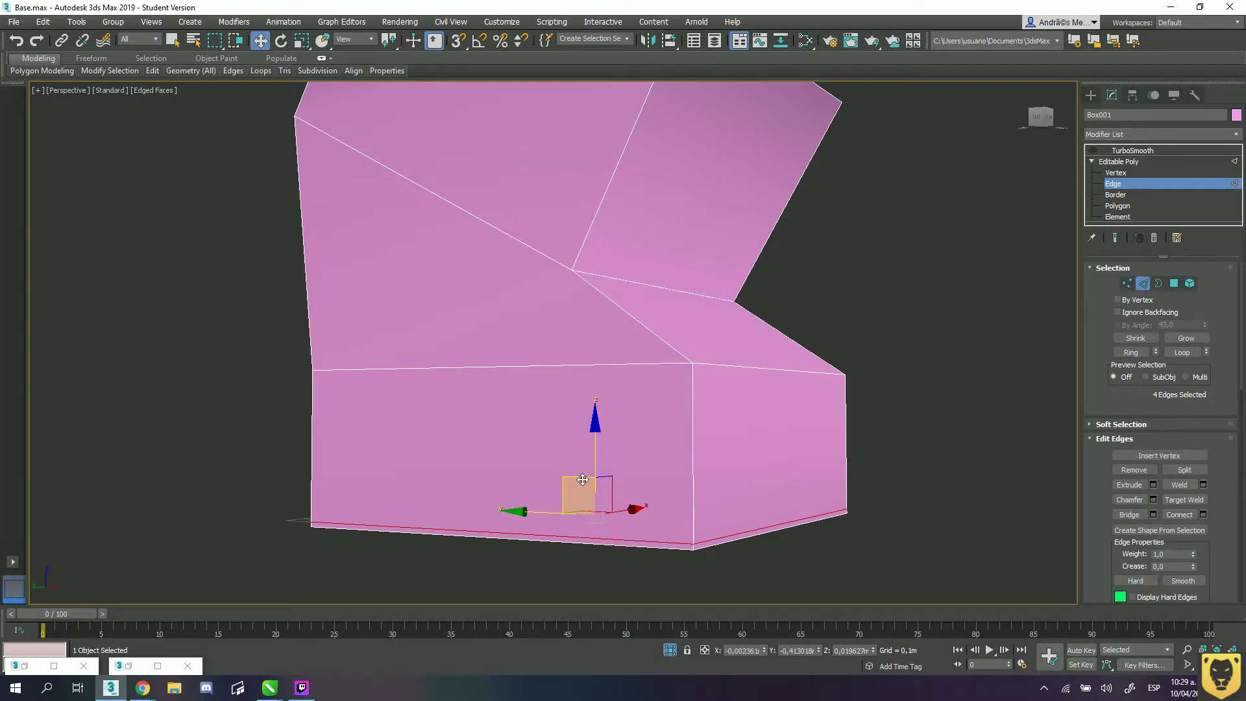
{"action": "scroll", "coordinate": [789, 481], "scroll_direction": "up", "scroll_amount": 2}
{"action": "middle_click_drag", "start_coordinate": [789, 481], "coordinate": [743, 428]}
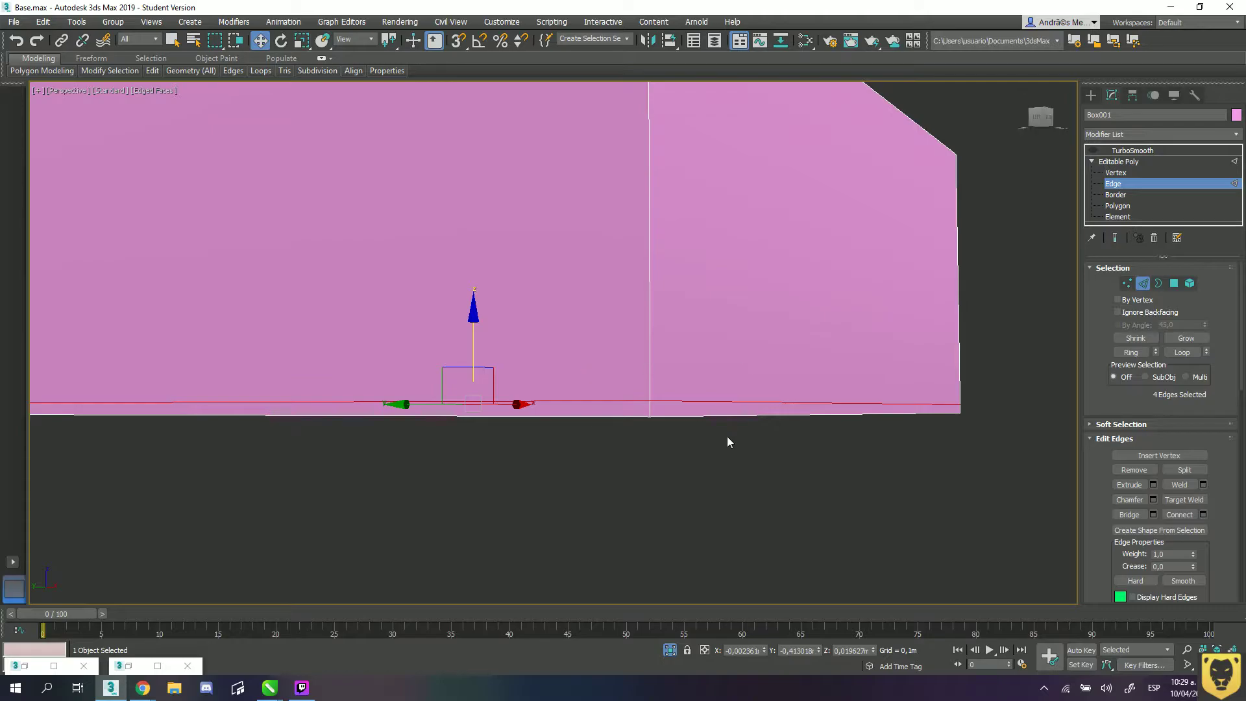
{"action": "middle_click_drag", "start_coordinate": [690, 418], "coordinate": [775, 333], "text": "alt"}
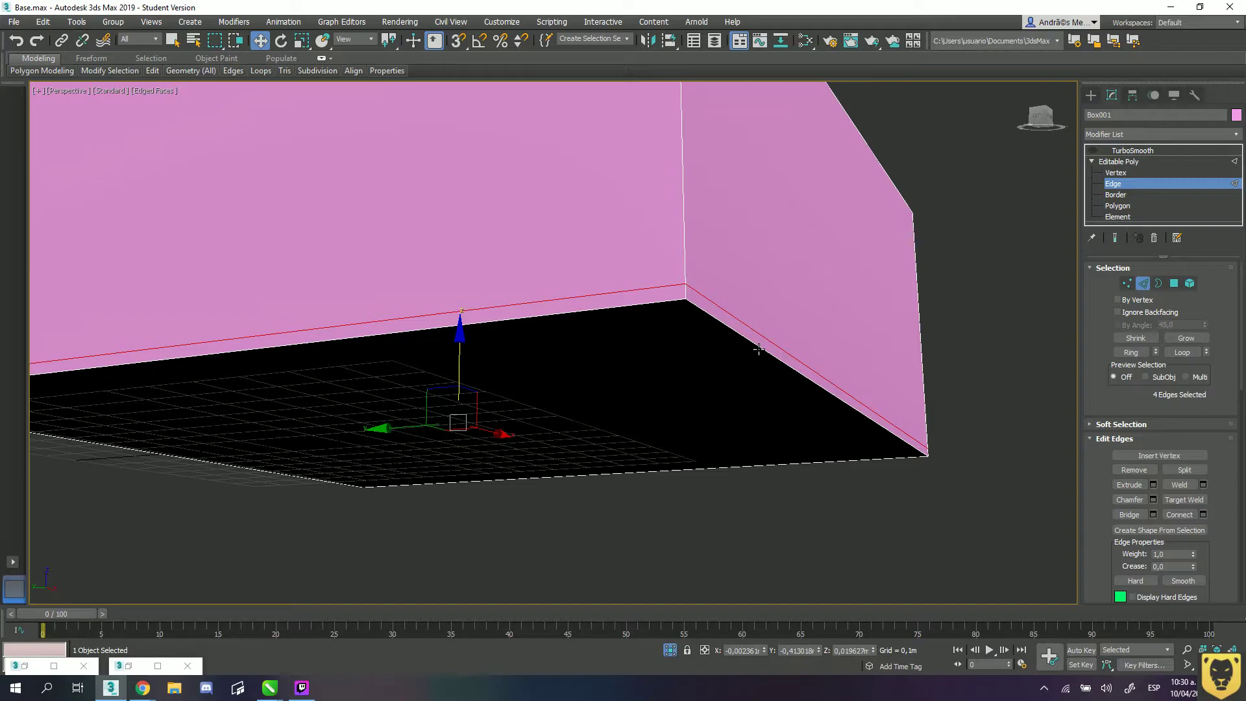
- Show the TurboSmooth end result while editing edges and examine the base's curvature from the side and below
{"action": "left_click", "coordinate": [1093, 151]}
{"action": "left_click", "coordinate": [1115, 237]}
{"action": "left_click", "coordinate": [1115, 237]}
{"action": "left_click", "coordinate": [1115, 238]}
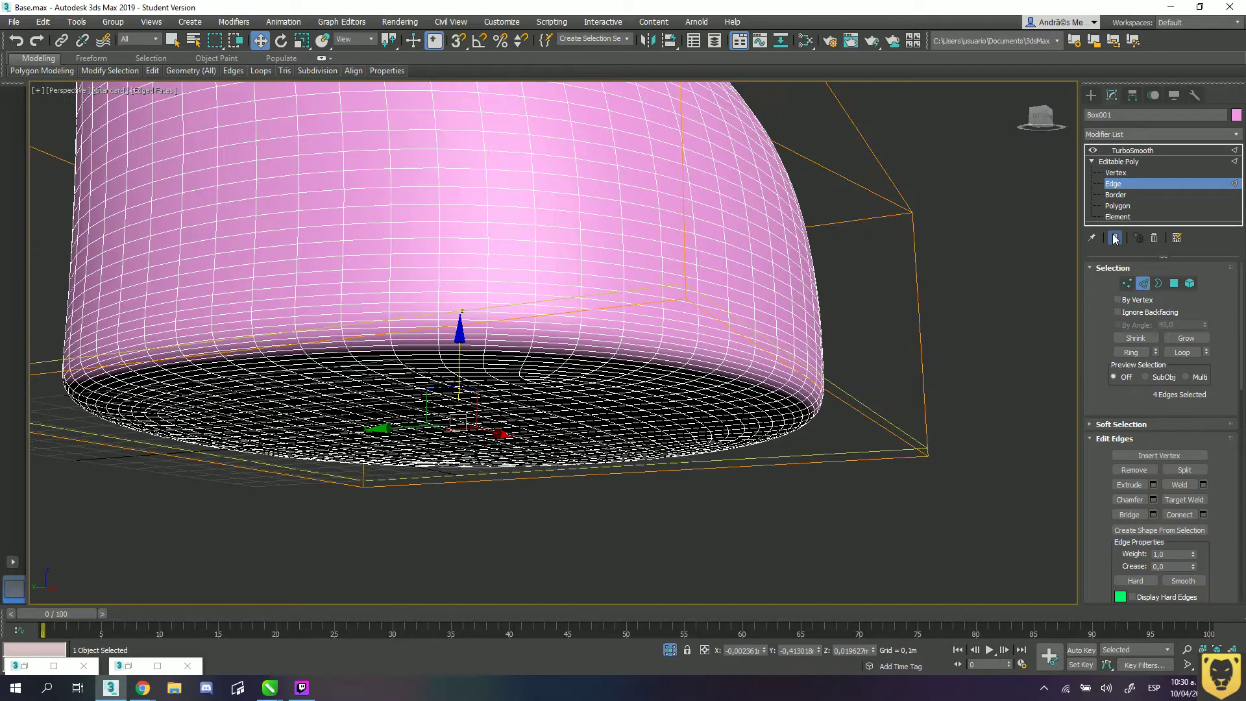
{"action": "middle_click_drag", "start_coordinate": [775, 215], "coordinate": [829, 363], "text": "alt"}
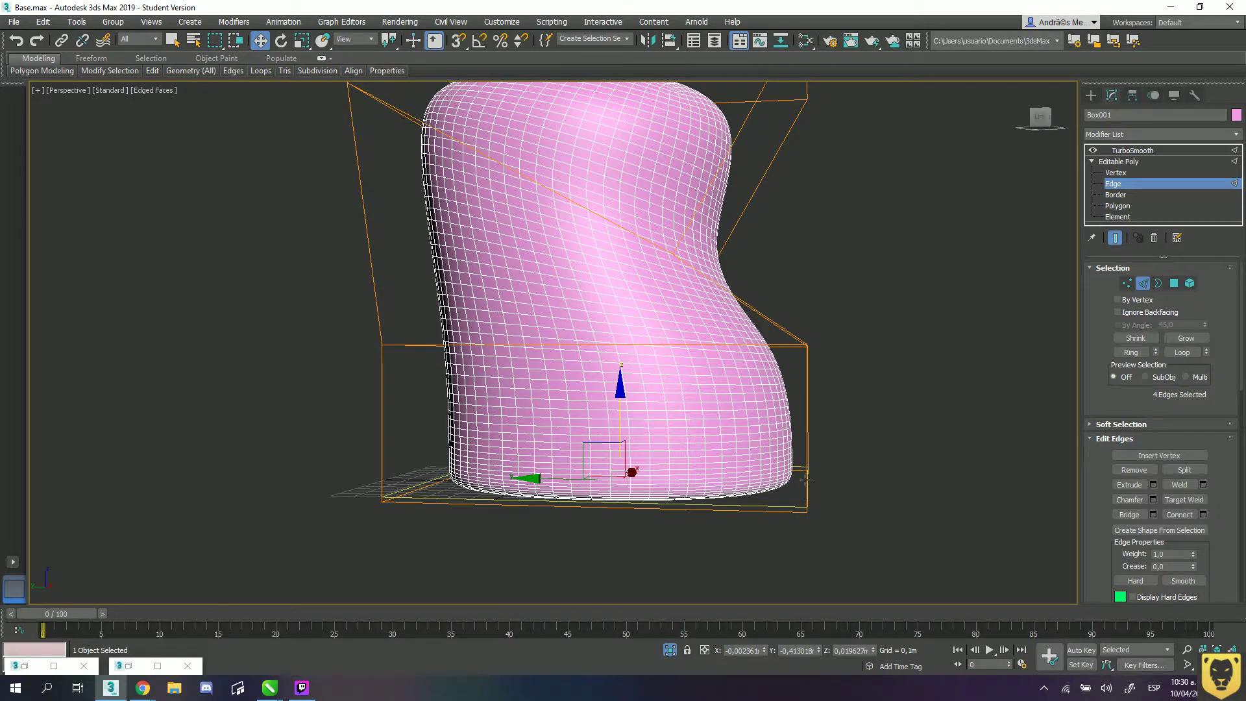
{"action": "middle_click_drag", "start_coordinate": [824, 484], "coordinate": [812, 480], "text": "alt"}
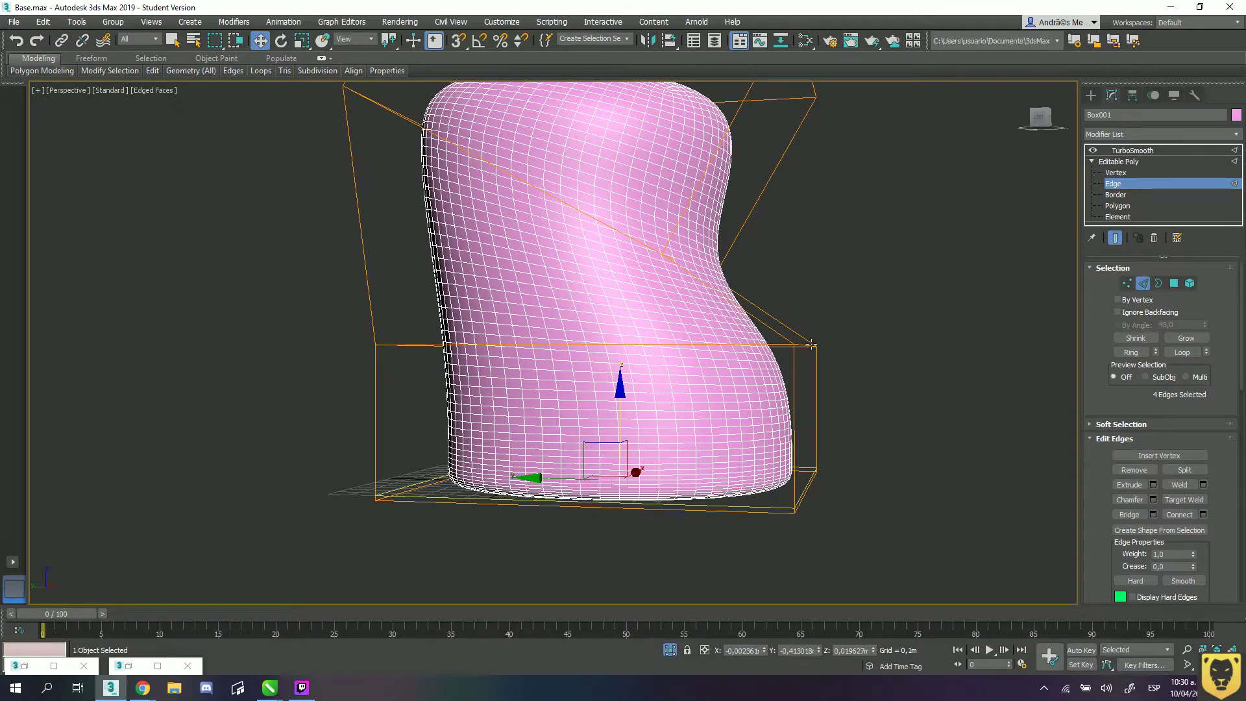
{"action": "middle_click_drag", "start_coordinate": [811, 342], "coordinate": [805, 351], "text": "alt"}
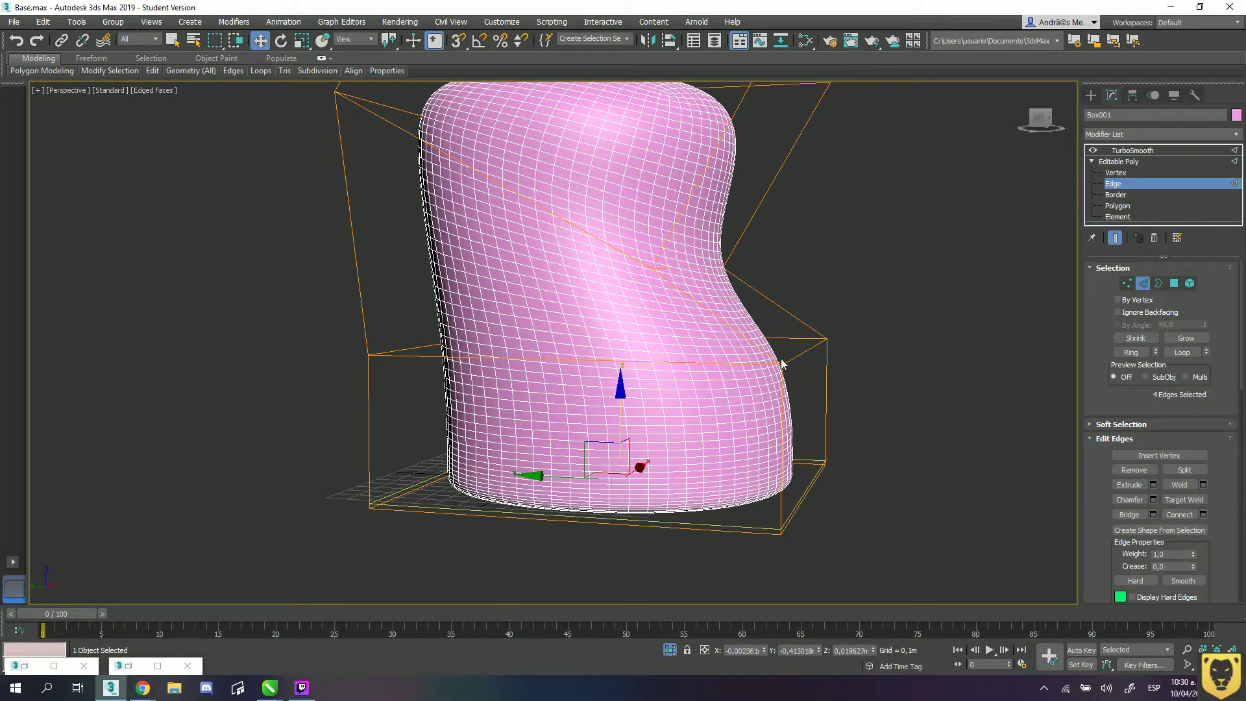
{"action": "middle_click_drag", "start_coordinate": [690, 313], "coordinate": [890, 397], "text": "alt"}
{"action": "scroll", "coordinate": [746, 370], "scroll_direction": "up", "scroll_amount": 5}
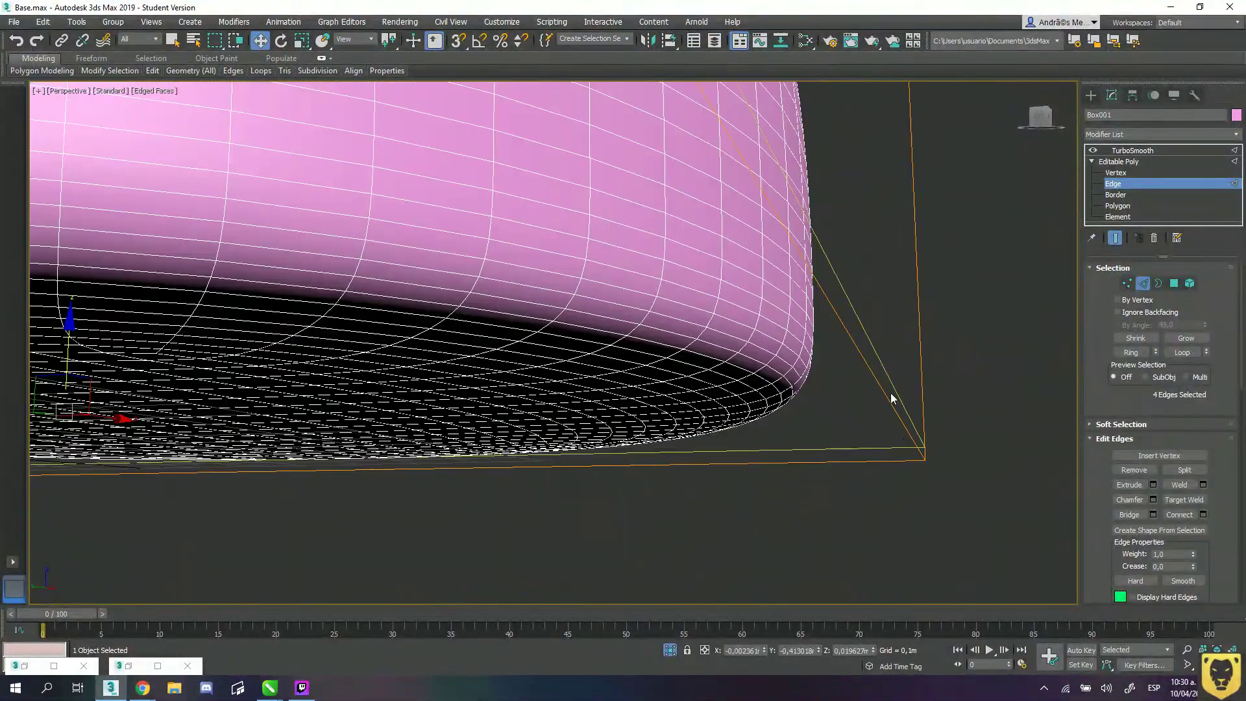
{"action": "scroll", "coordinate": [835, 263], "scroll_direction": "down", "scroll_amount": 3}
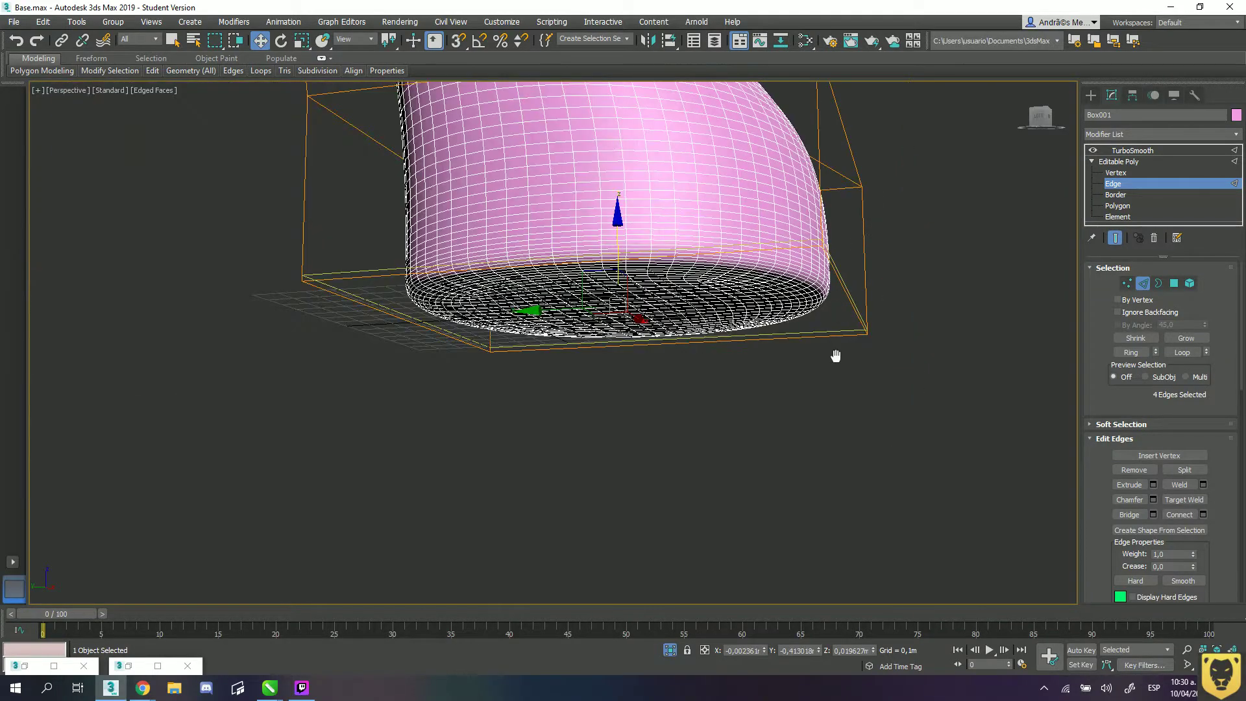
{"action": "middle_click_drag", "start_coordinate": [831, 353], "coordinate": [742, 134], "text": "alt"}
- Switch to polygon editing with the end result hidden, select the bottom polygon, and start the Inset tool
{"action": "left_click", "coordinate": [1116, 195]}
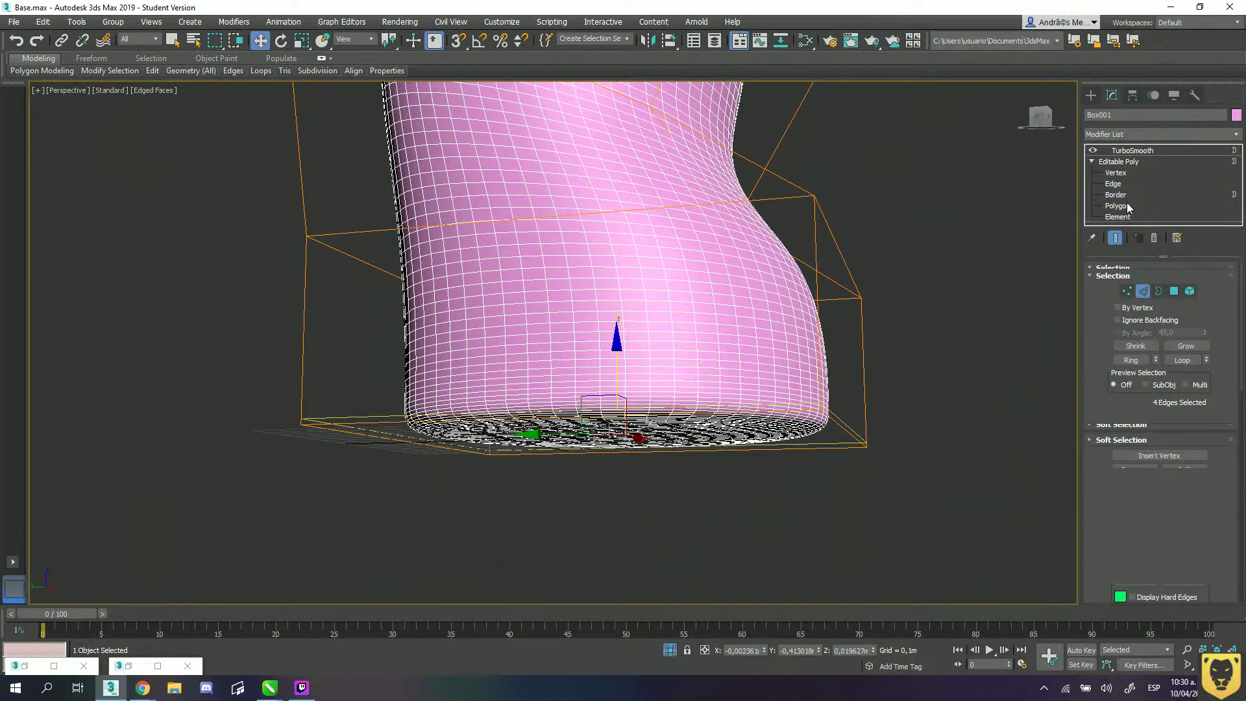
{"action": "left_click", "coordinate": [1117, 206]}
{"action": "key", "text": "4"}
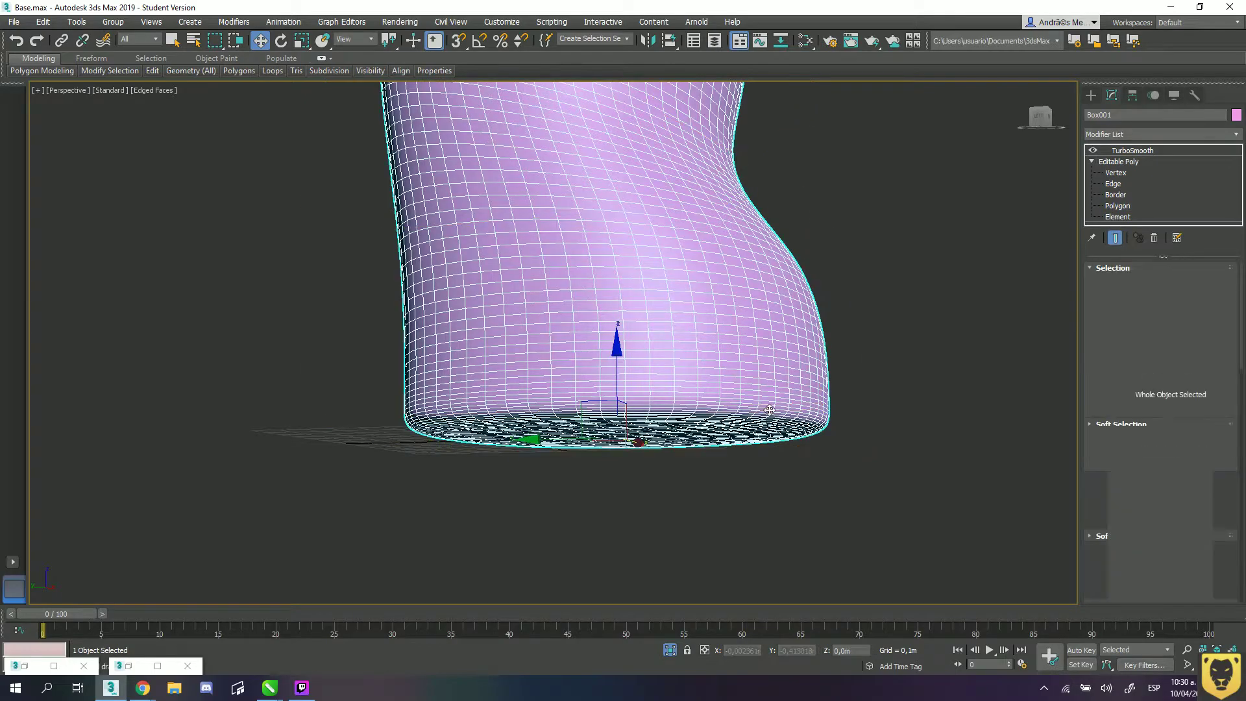
{"action": "middle_click_drag", "start_coordinate": [798, 434], "coordinate": [756, 364], "text": "alt"}
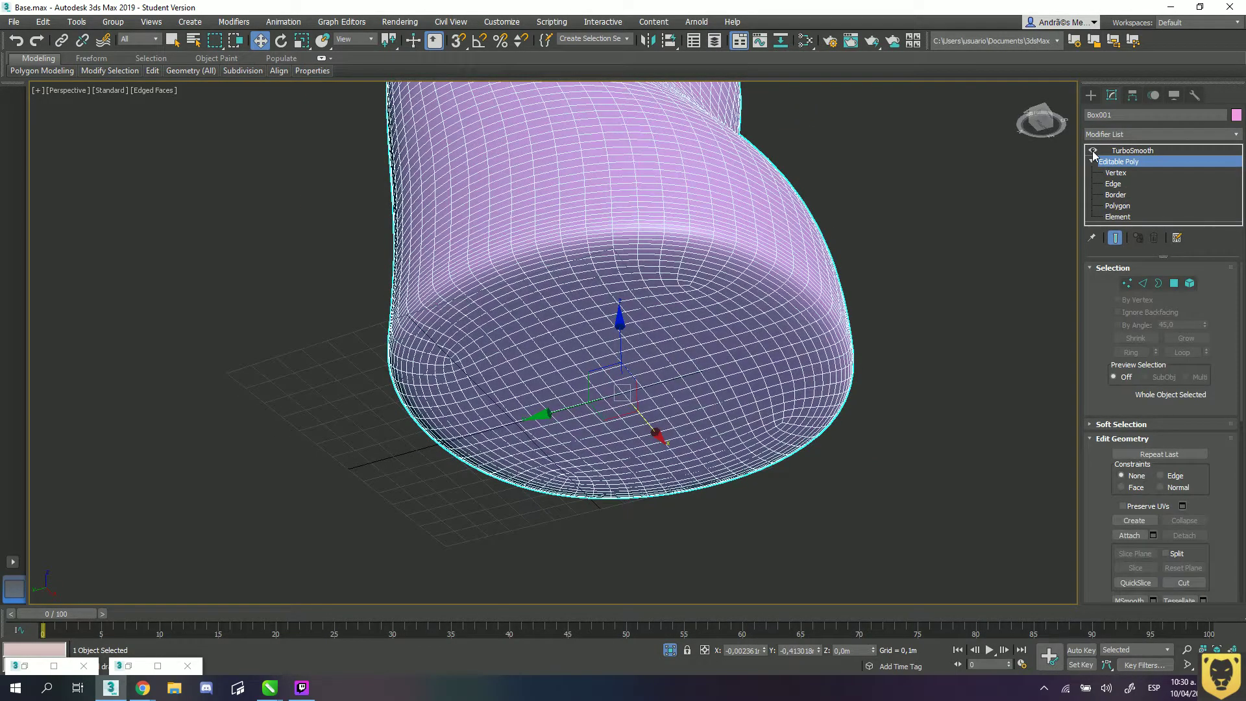
{"action": "left_click", "coordinate": [1114, 238]}
{"action": "left_click", "coordinate": [1117, 205]}
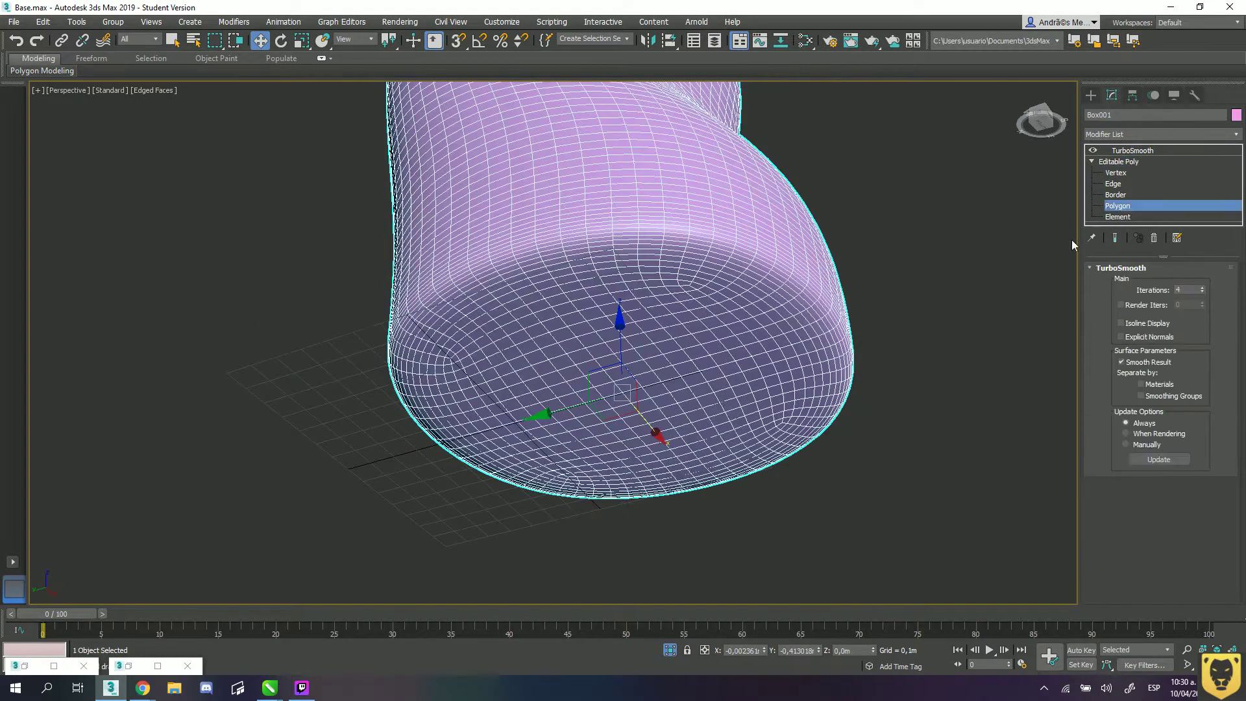
{"action": "left_click", "coordinate": [1116, 206]}
{"action": "left_click", "coordinate": [1115, 238]}
{"action": "left_click", "coordinate": [1115, 238]}
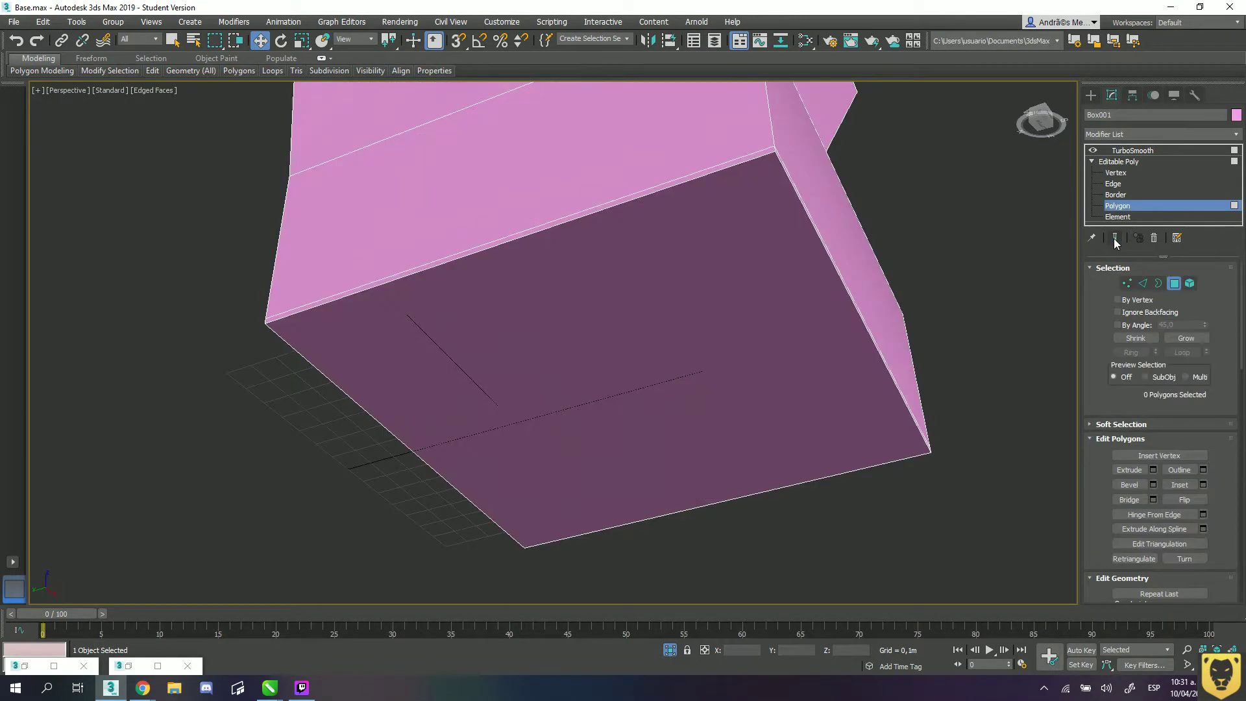
{"action": "left_click", "coordinate": [719, 288]}
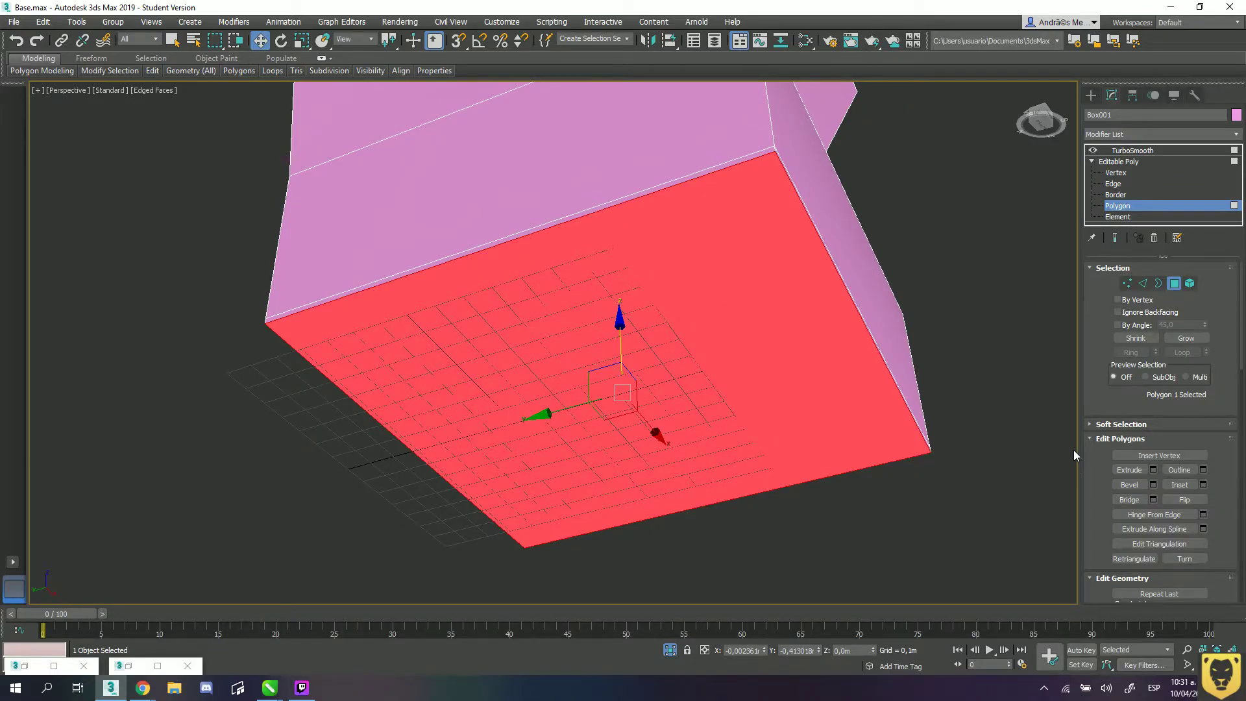
{"action": "left_click", "coordinate": [1180, 484]}
- Try a narrow and then a much wider inset on the bottom polygon, undoing each one
{"action": "left_click_drag", "start_coordinate": [784, 242], "coordinate": [781, 245]}
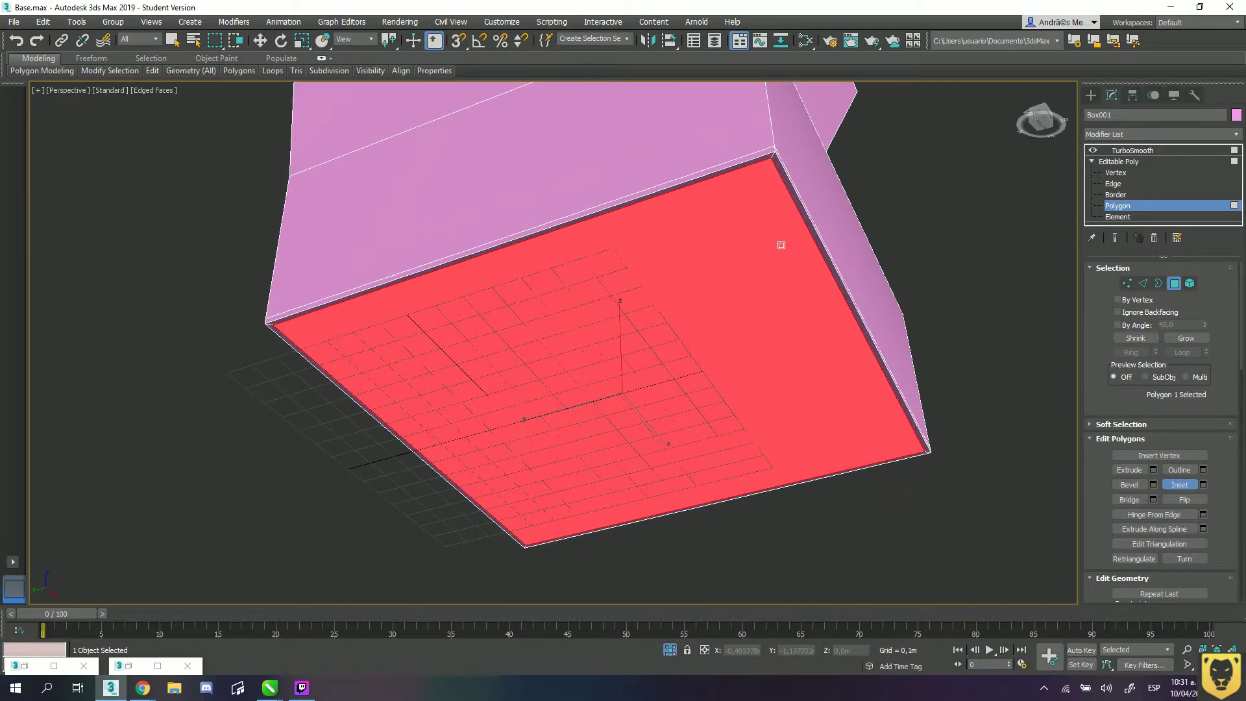
{"action": "scroll", "coordinate": [800, 209], "scroll_direction": "up", "scroll_amount": 2}
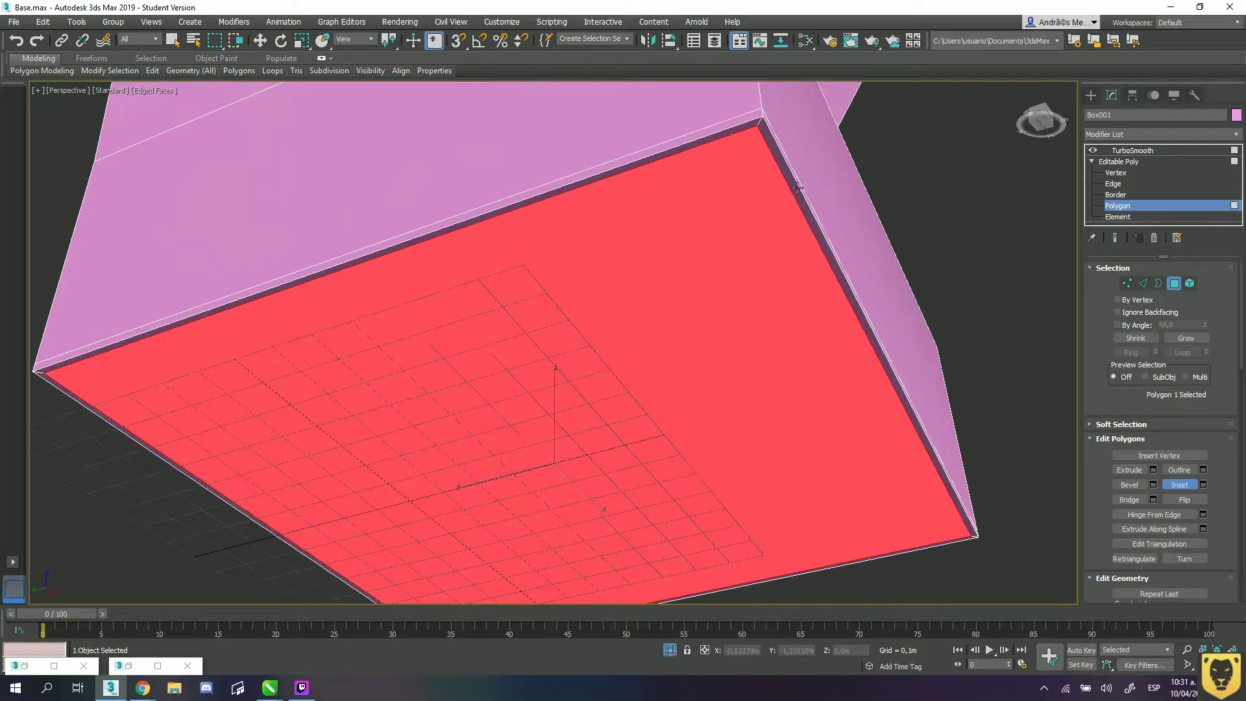
{"action": "scroll", "coordinate": [753, 195], "scroll_direction": "up", "scroll_amount": 1}
{"action": "key", "text": "ctrl+z"}
{"action": "scroll", "coordinate": [710, 313], "scroll_direction": "down", "scroll_amount": 3}
{"action": "left_click_drag", "start_coordinate": [720, 316], "coordinate": [598, 398]}
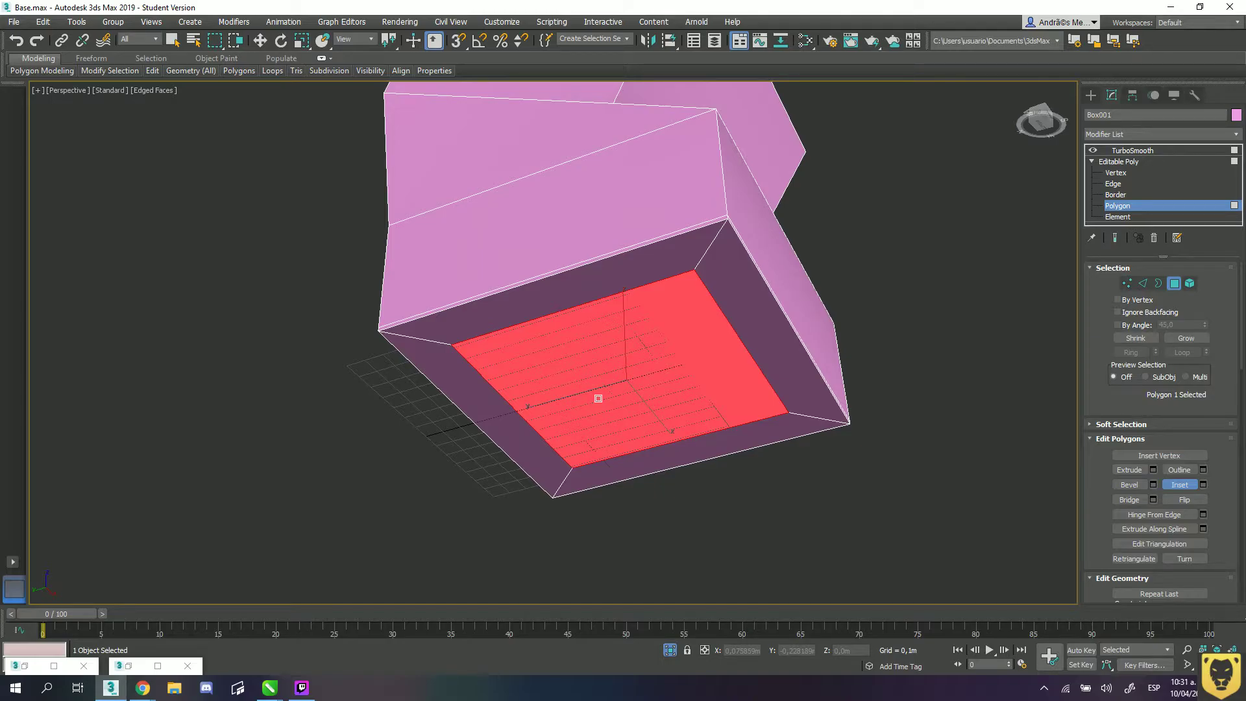
{"action": "scroll", "coordinate": [636, 322], "scroll_direction": "up", "scroll_amount": 2}
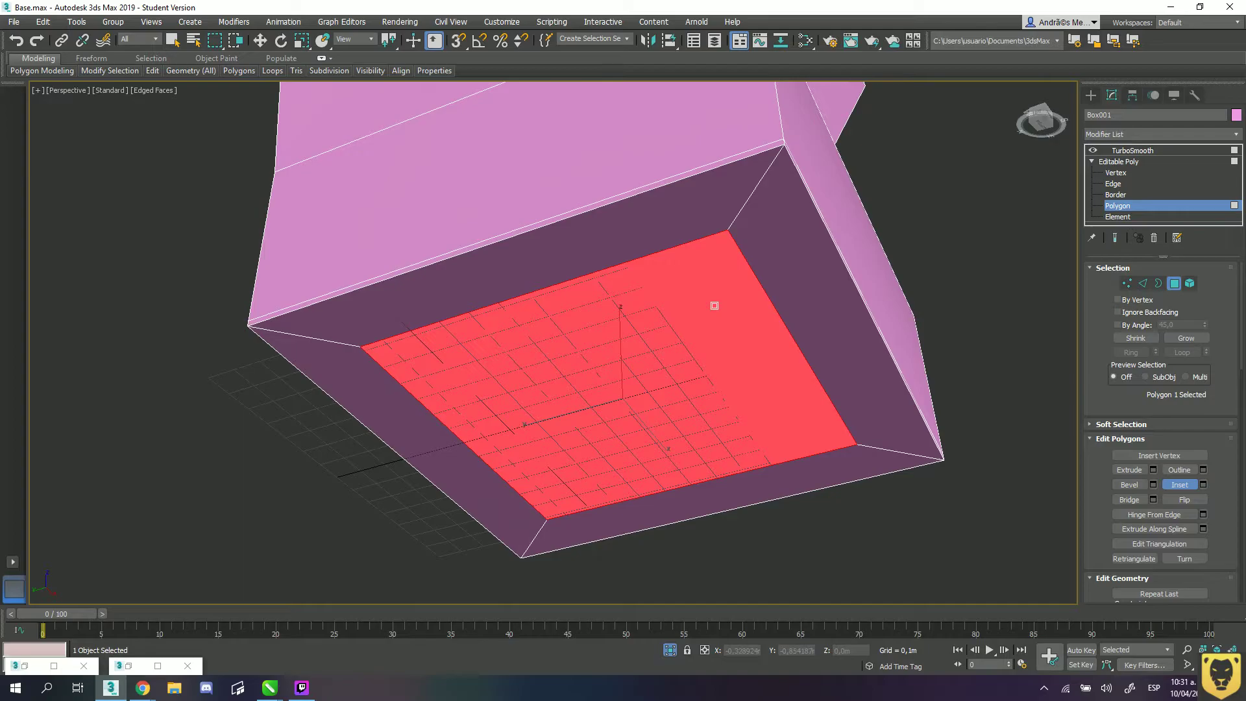
{"action": "key", "text": "ctrl+z"}
- Inset the bottom polygon slightly, leaving a thin border along its outer edges
{"action": "left_click_drag", "start_coordinate": [769, 207], "coordinate": [768, 205]}
{"action": "scroll", "coordinate": [779, 183], "scroll_direction": "up", "scroll_amount": 4}
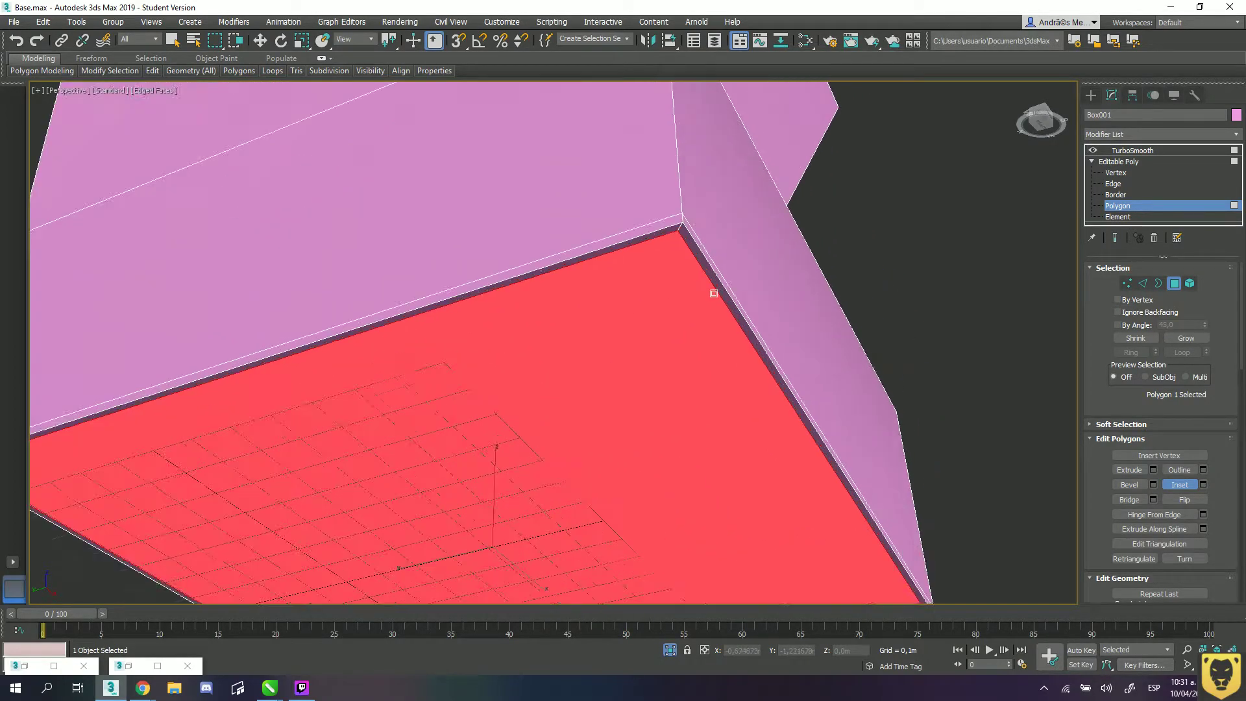
{"action": "scroll", "coordinate": [714, 293], "scroll_direction": "down", "scroll_amount": 5}
- Leave polygon editing for the TurboSmooth level and examine the smoothed model's bottom edge up close
{"action": "left_click", "coordinate": [1114, 237]}
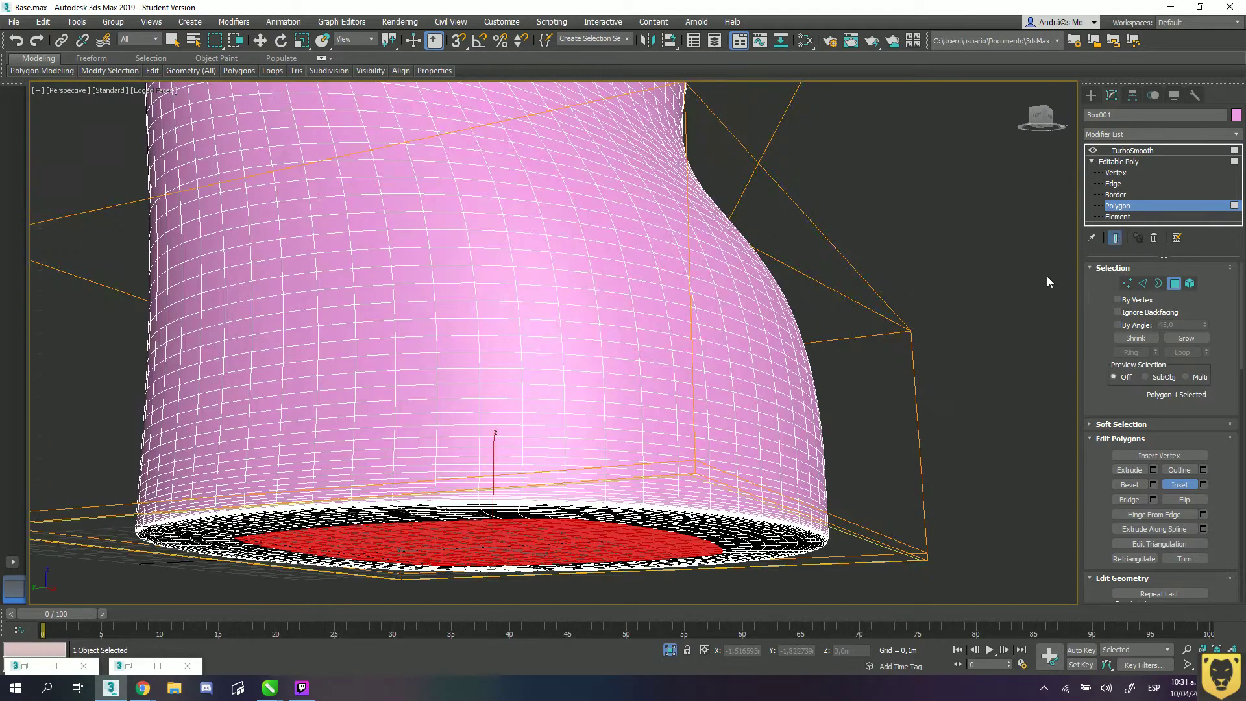
{"action": "middle_click_drag", "start_coordinate": [628, 533], "coordinate": [637, 503], "text": "alt"}
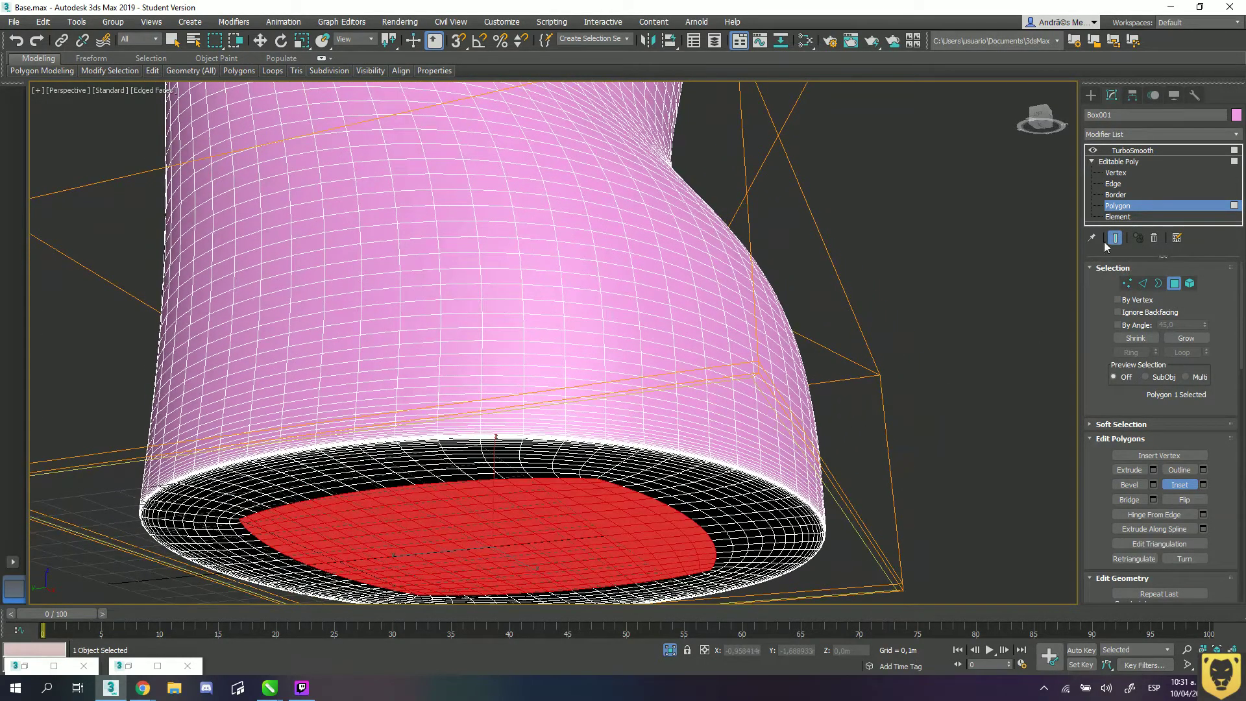
{"action": "key", "text": "w"}
{"action": "left_click", "coordinate": [1118, 161]}
{"action": "left_click", "coordinate": [1133, 150]}
{"action": "middle_click_drag", "start_coordinate": [707, 449], "coordinate": [732, 439], "text": "alt"}
{"action": "scroll", "coordinate": [753, 408], "scroll_direction": "up", "scroll_amount": 6}
{"action": "scroll", "coordinate": [758, 430], "scroll_direction": "down", "scroll_amount": 5}
{"action": "middle_click_drag", "start_coordinate": [674, 459], "coordinate": [747, 503], "text": "alt"}
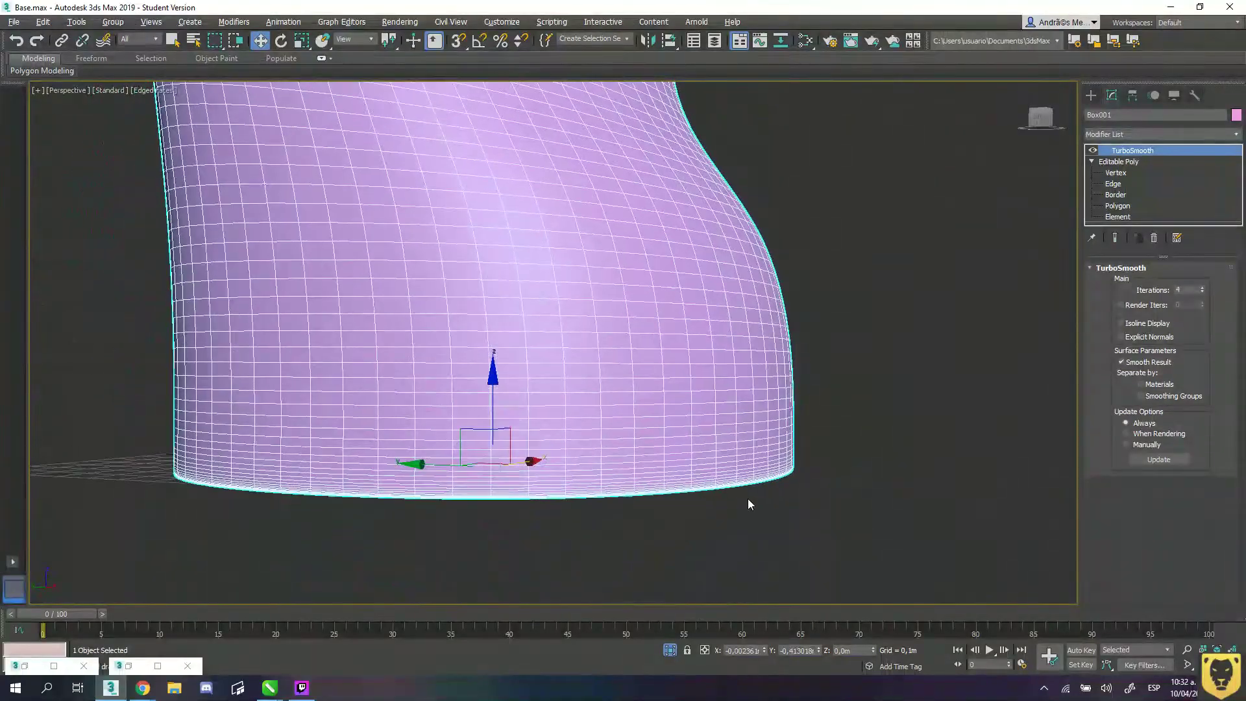
{"action": "scroll", "coordinate": [750, 500], "scroll_direction": "up", "scroll_amount": 5}
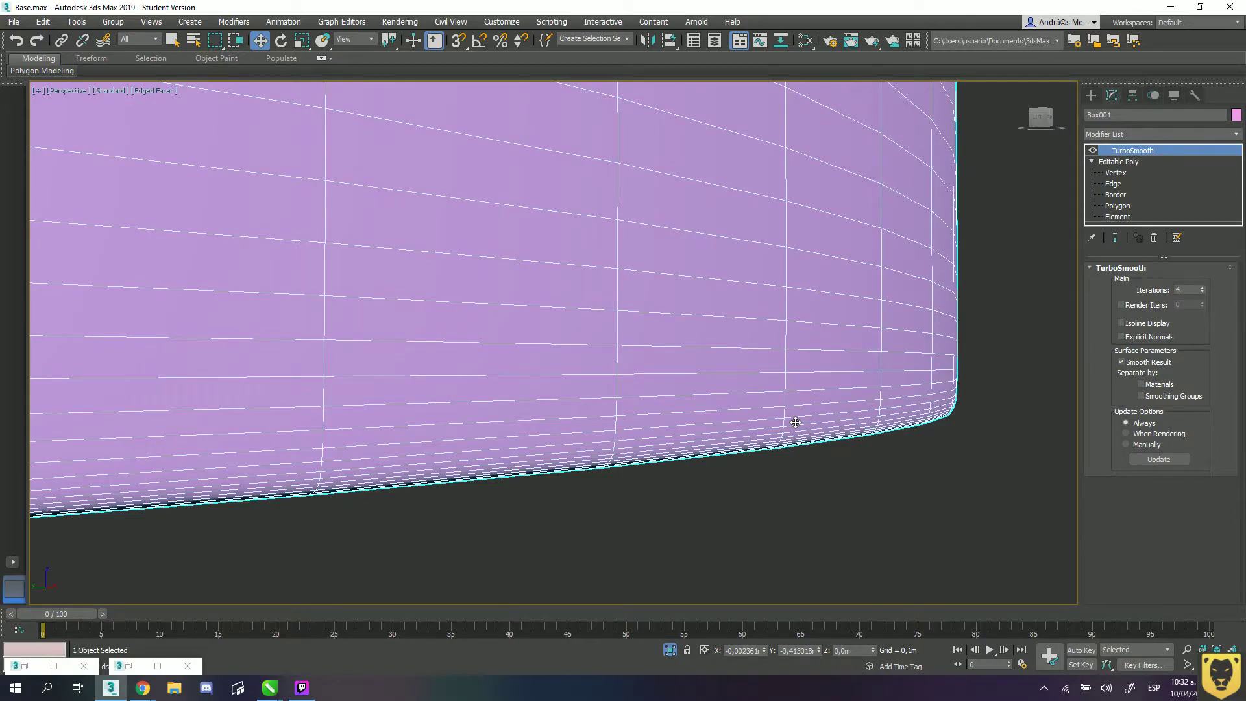
- Switch to edge editing and lower the bottom edge loop to about 0.0025 m above the base, comparing the cage with the smoothed result
{"action": "scroll", "coordinate": [795, 422], "scroll_direction": "down", "scroll_amount": 3}
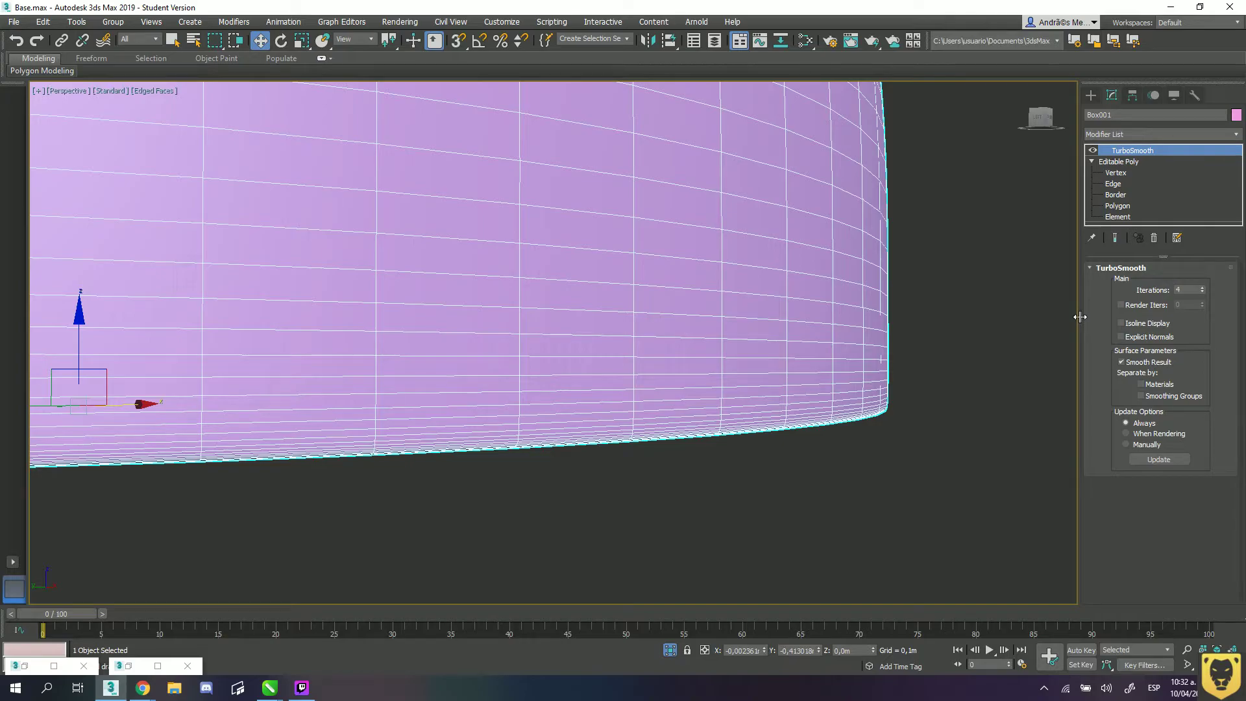
{"action": "left_click", "coordinate": [1122, 183]}
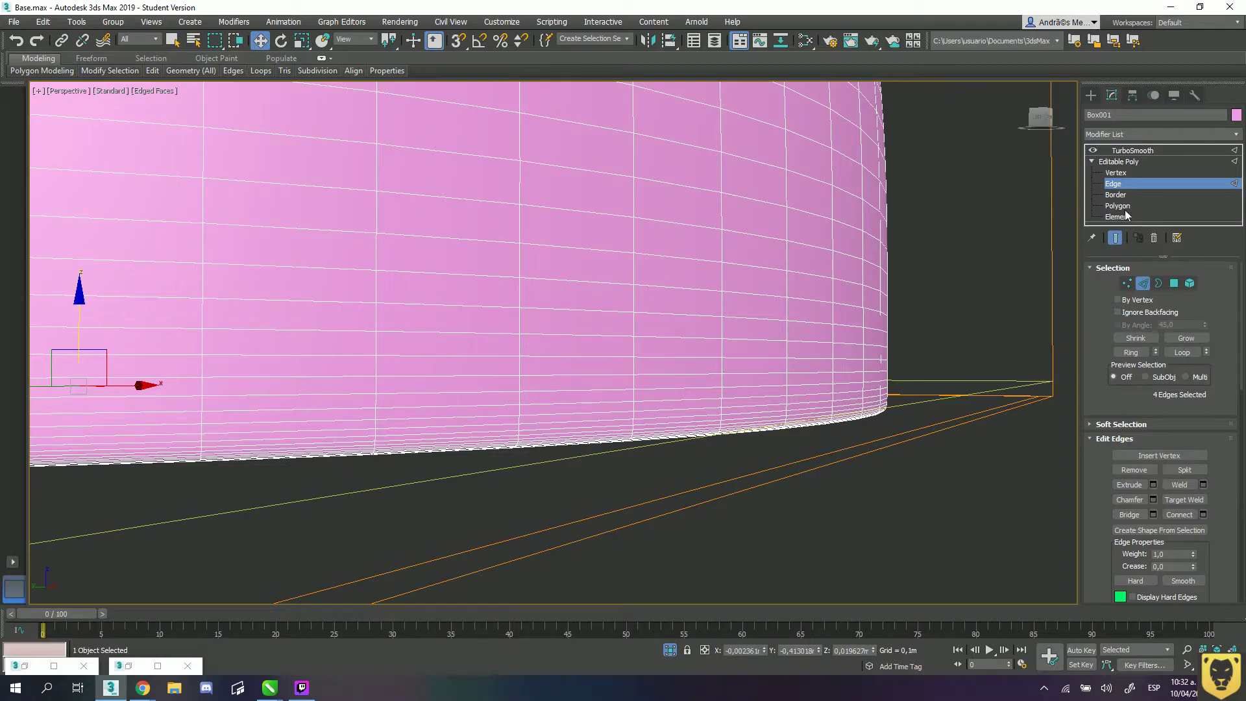
{"action": "left_click", "coordinate": [1114, 238]}
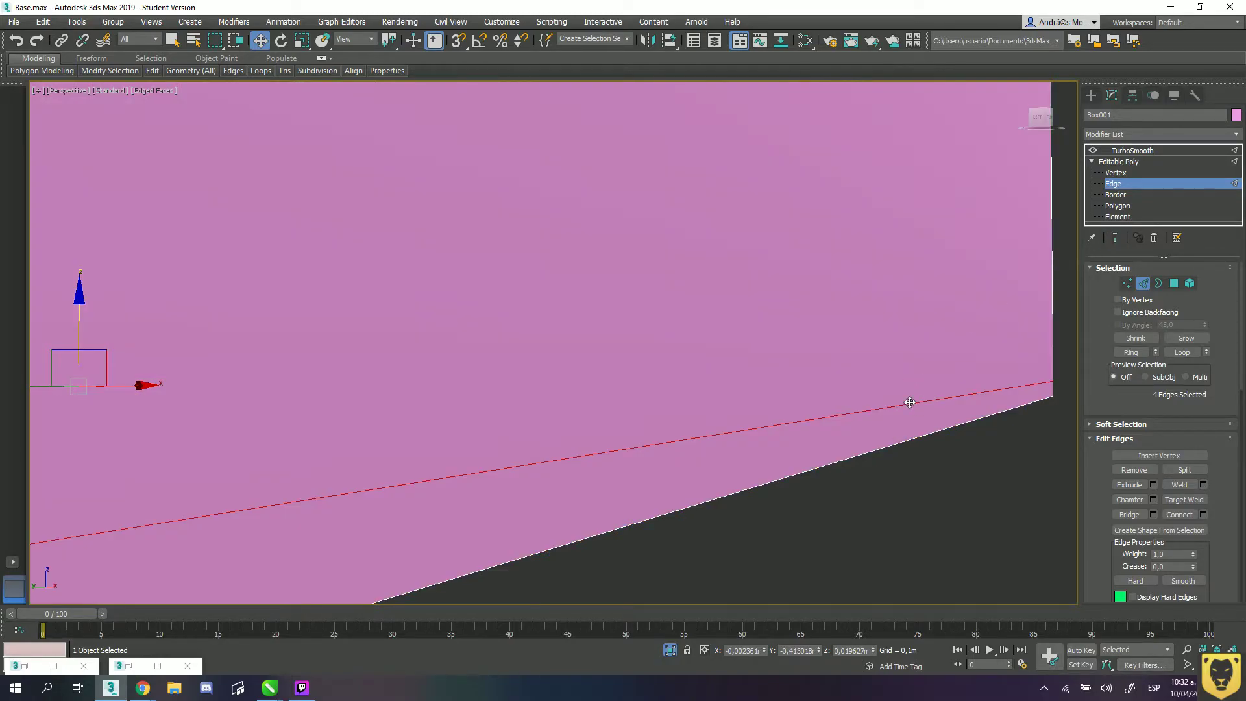
{"action": "scroll", "coordinate": [869, 406], "scroll_direction": "down", "scroll_amount": 3}
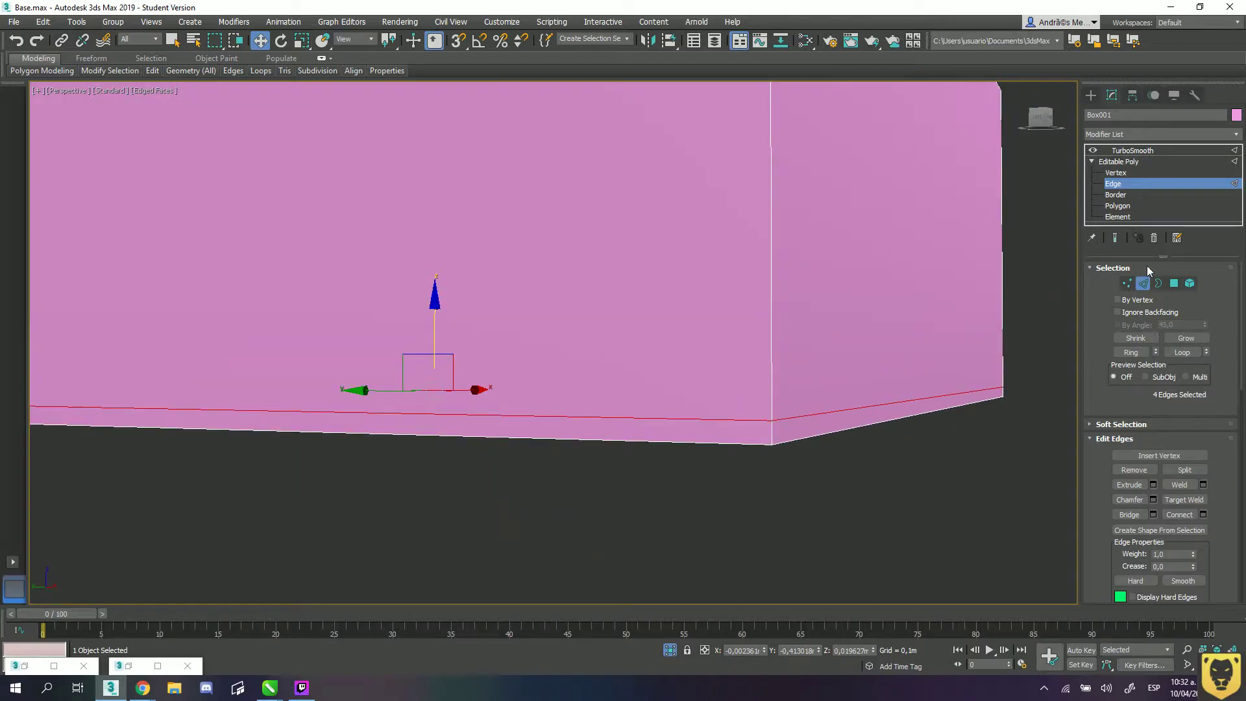
{"action": "left_click", "coordinate": [1113, 237]}
{"action": "scroll", "coordinate": [855, 379], "scroll_direction": "up", "scroll_amount": 2}
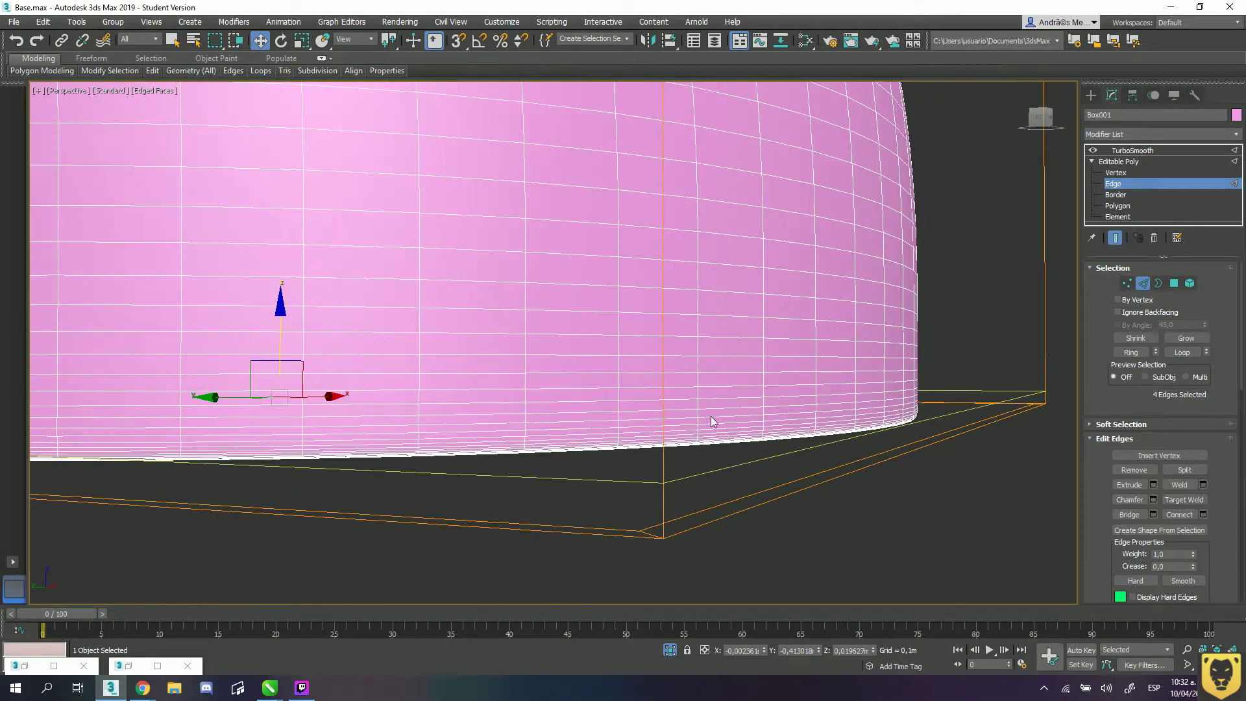
{"action": "left_click_drag", "start_coordinate": [279, 316], "coordinate": [274, 346]}
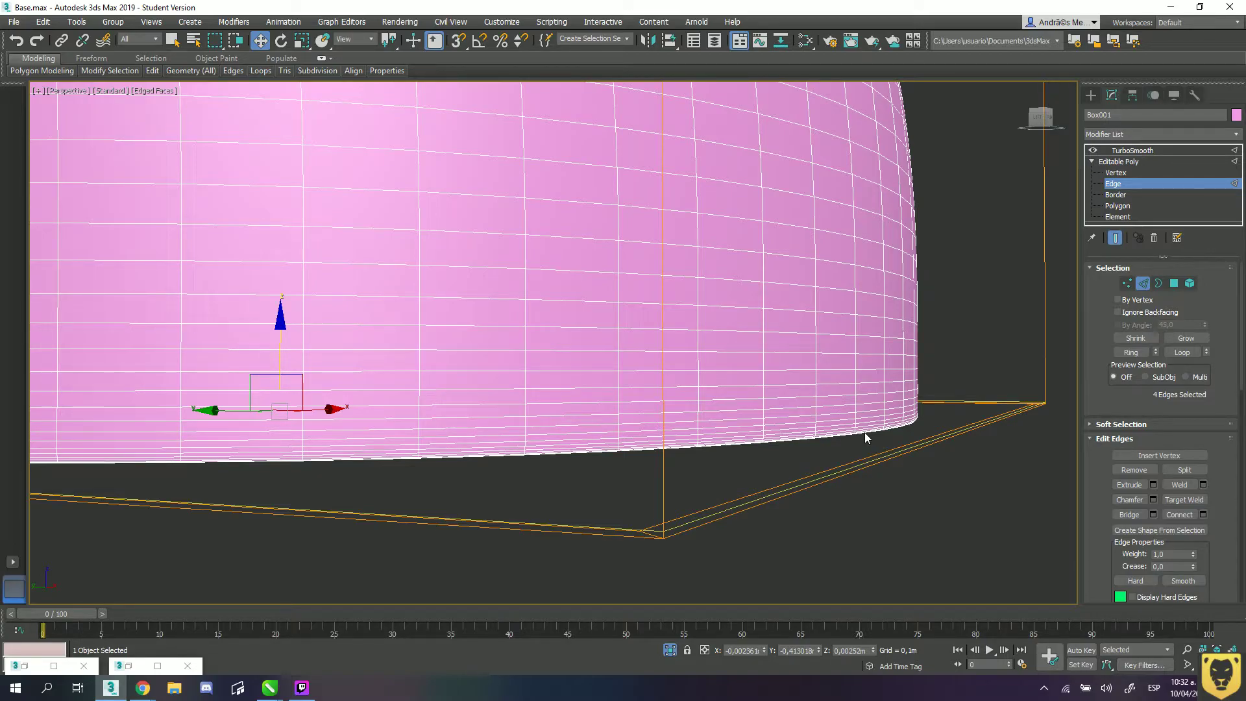
{"action": "scroll", "coordinate": [908, 324], "scroll_direction": "up", "scroll_amount": 4}
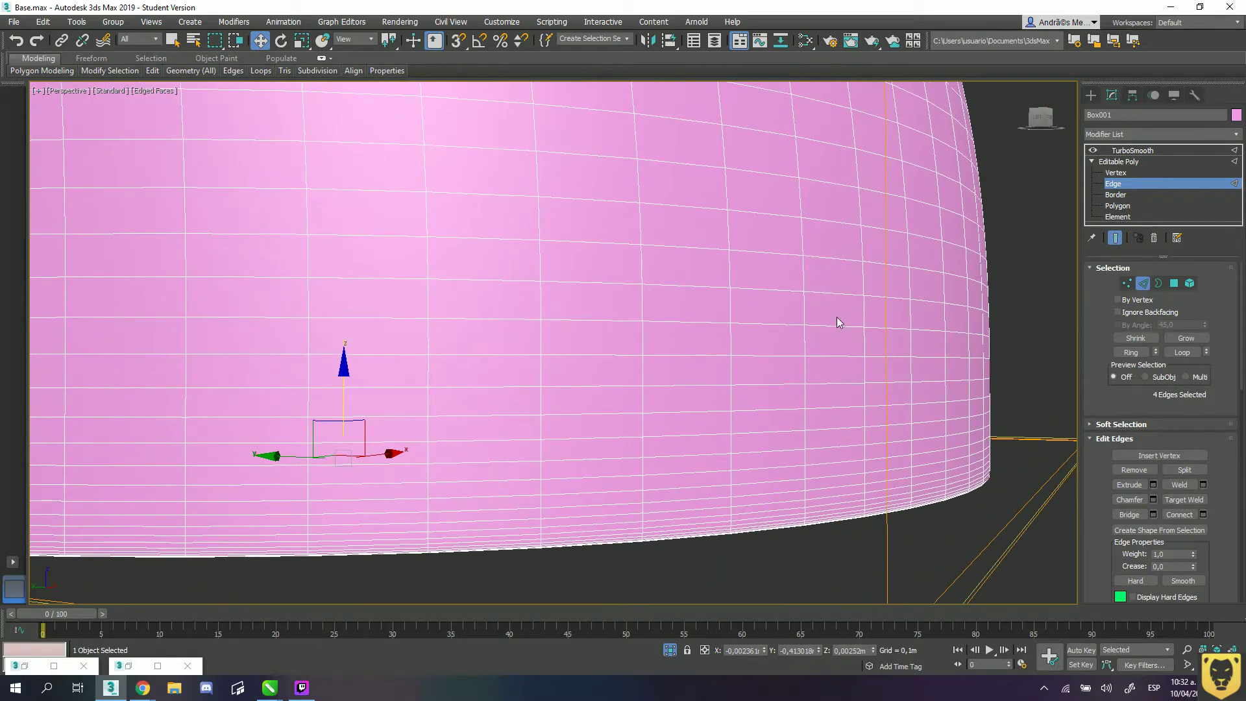
{"action": "scroll", "coordinate": [837, 322], "scroll_direction": "down", "scroll_amount": 6}
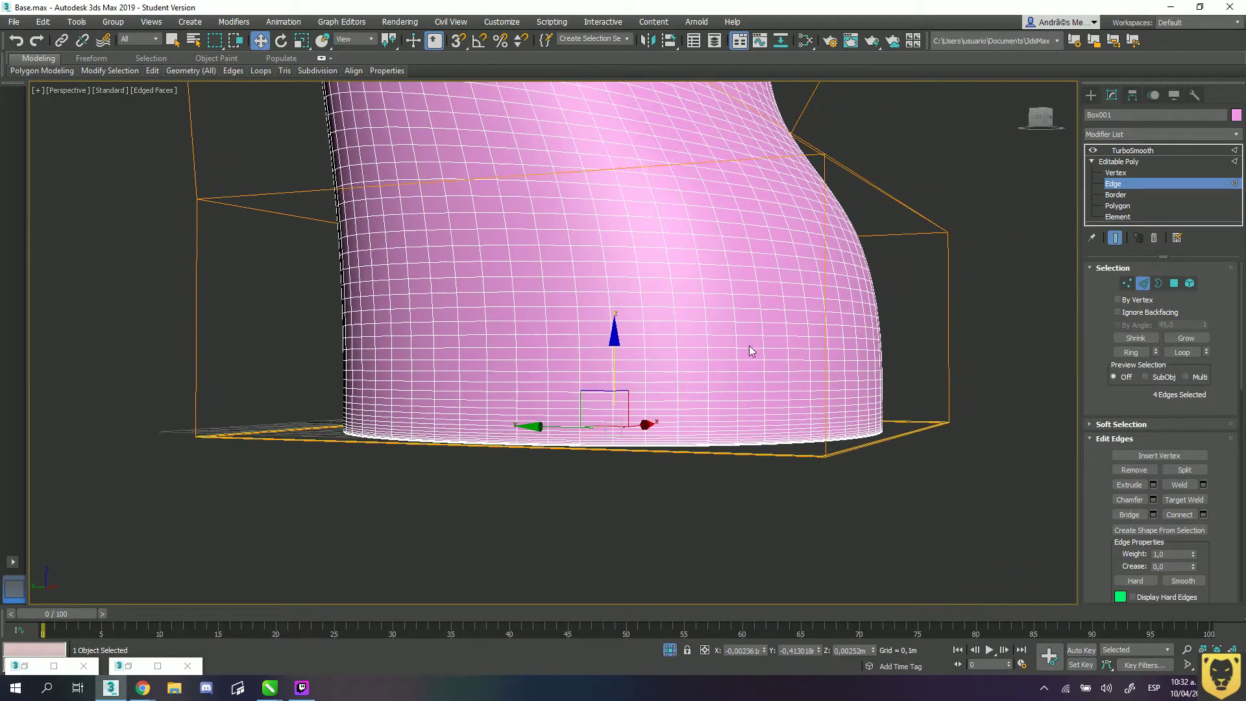
- Select the horizontal edge loop above the base and start chamfering it, trying a wide amount before setting 0.004864 m
{"action": "middle_click_drag", "start_coordinate": [750, 350], "coordinate": [817, 338], "text": "alt"}
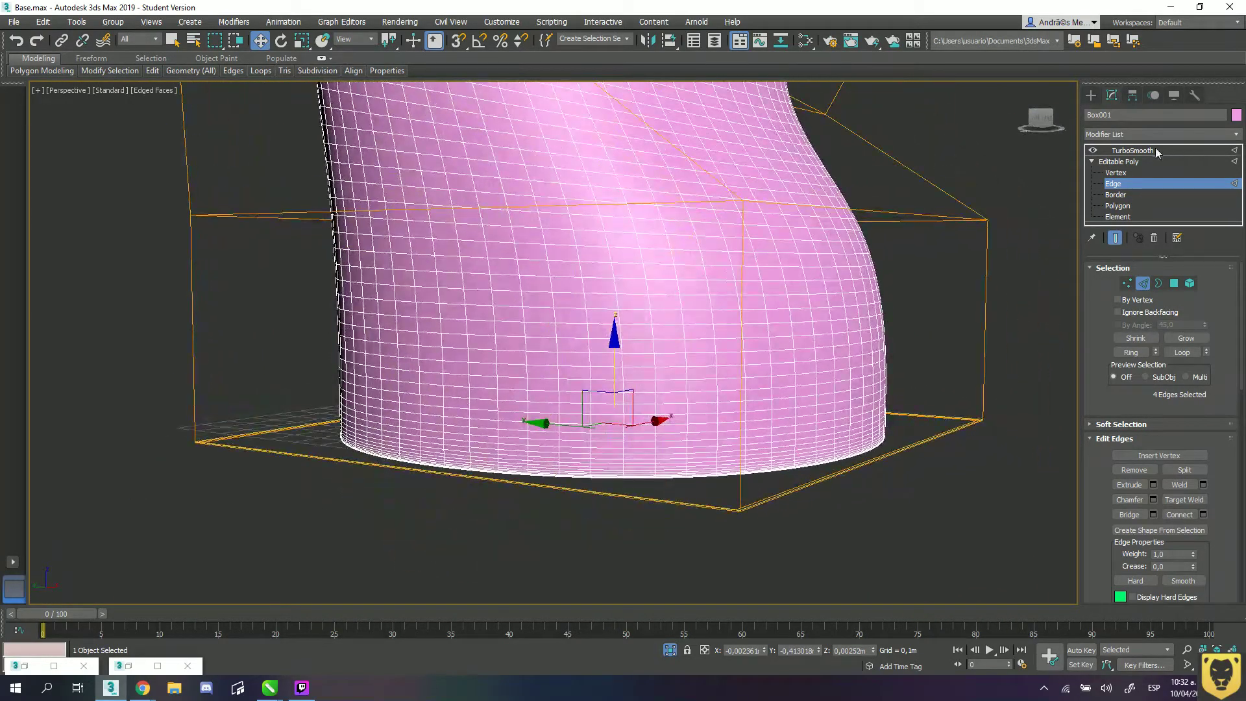
{"action": "double_click", "coordinate": [870, 216]}
{"action": "middle_click_drag", "start_coordinate": [714, 201], "coordinate": [749, 252], "text": "alt"}
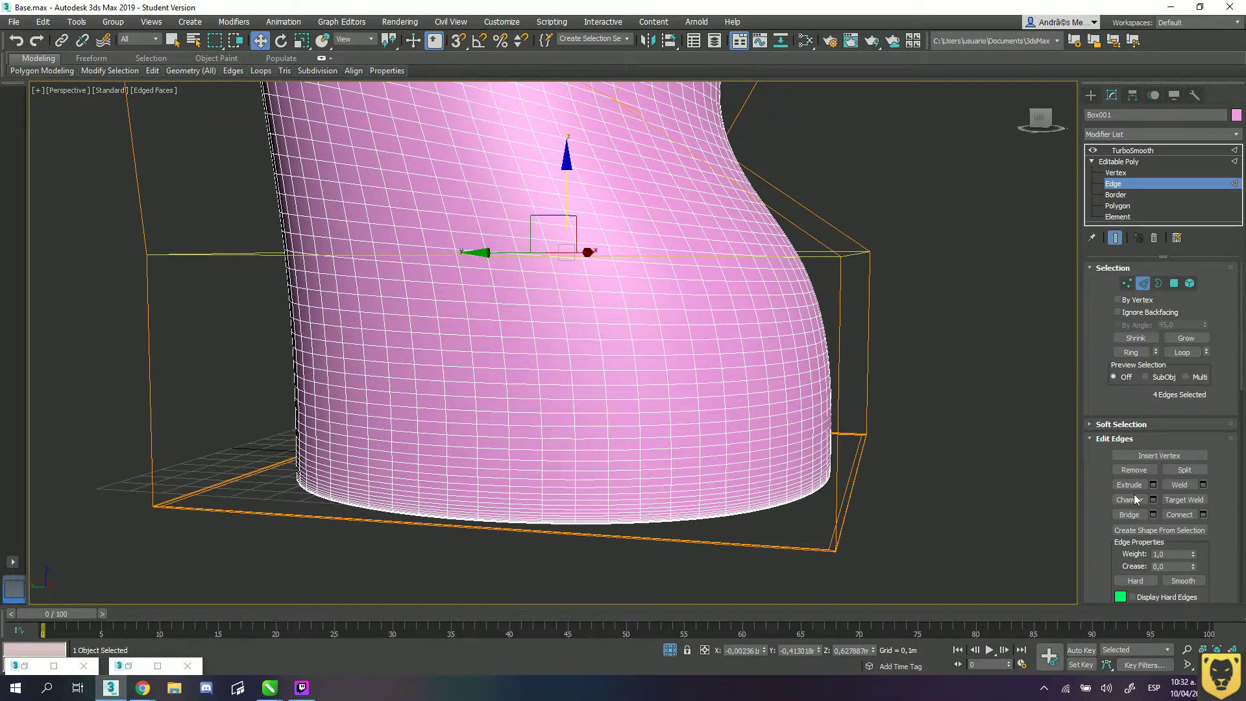
{"action": "scroll", "coordinate": [932, 258], "scroll_direction": "up", "scroll_amount": 5}
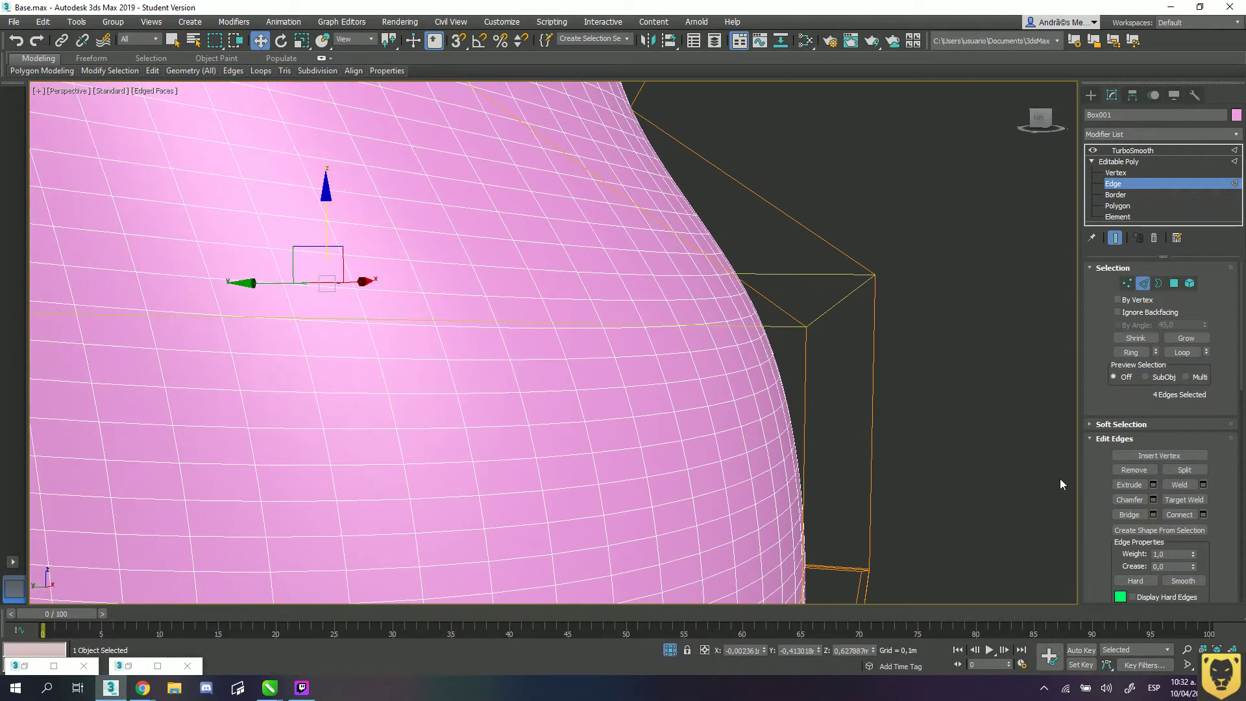
{"action": "left_click", "coordinate": [1154, 500]}
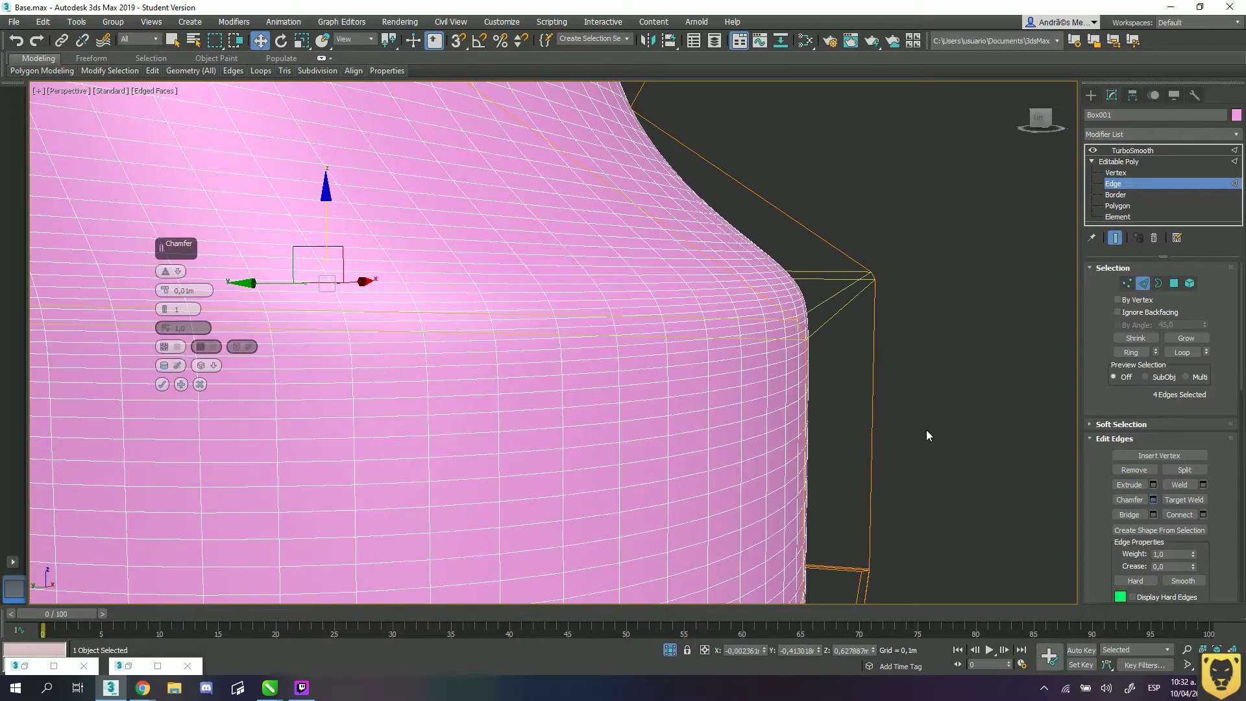
{"action": "left_click_drag", "start_coordinate": [165, 290], "coordinate": [184, 105]}
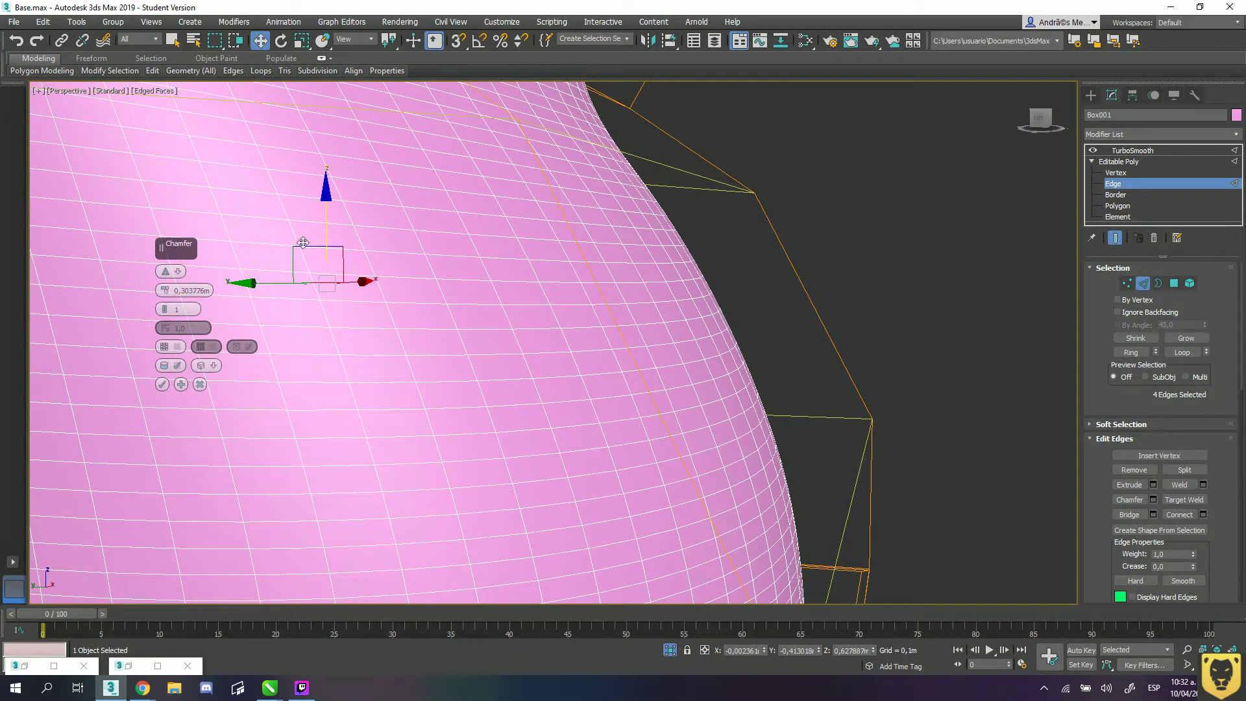
{"action": "left_click_drag", "start_coordinate": [165, 293], "coordinate": [179, 480]}
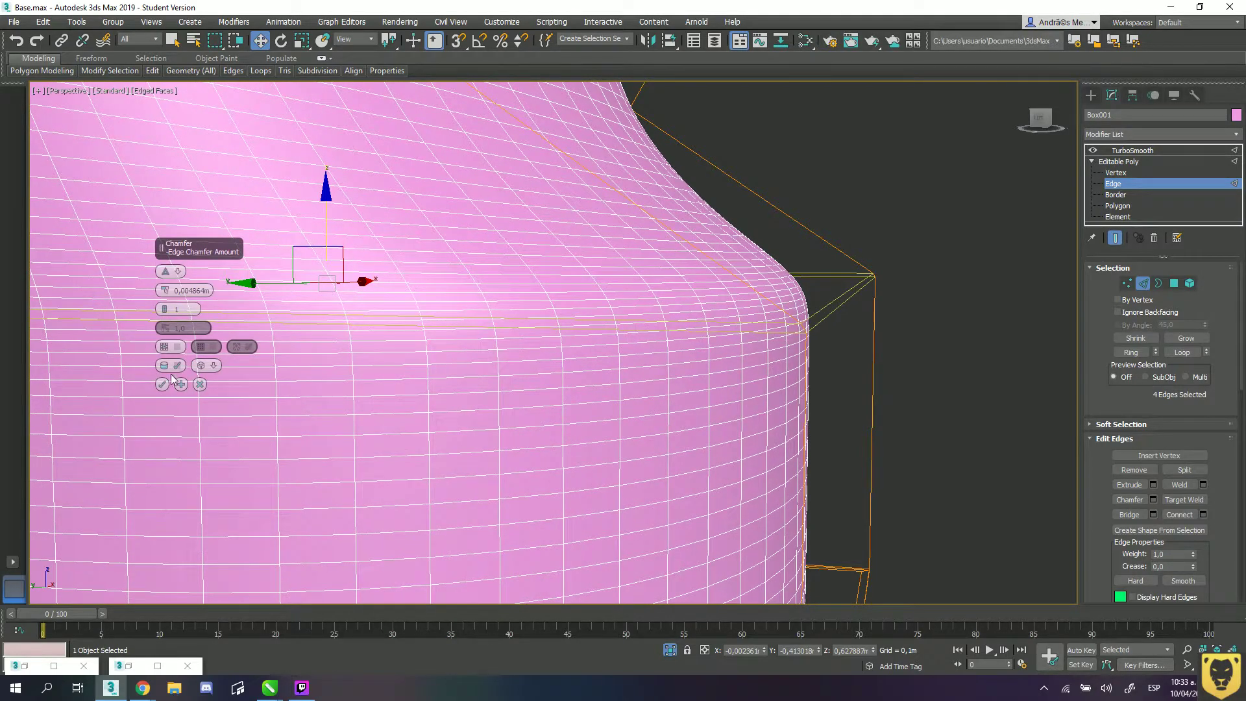
- Give the chamfer three segments and apply it to the edge loop
{"action": "left_click_drag", "start_coordinate": [165, 311], "coordinate": [166, 310]}
{"action": "left_click", "coordinate": [166, 309]}
{"action": "middle_click_drag", "start_coordinate": [908, 322], "coordinate": [905, 272]}
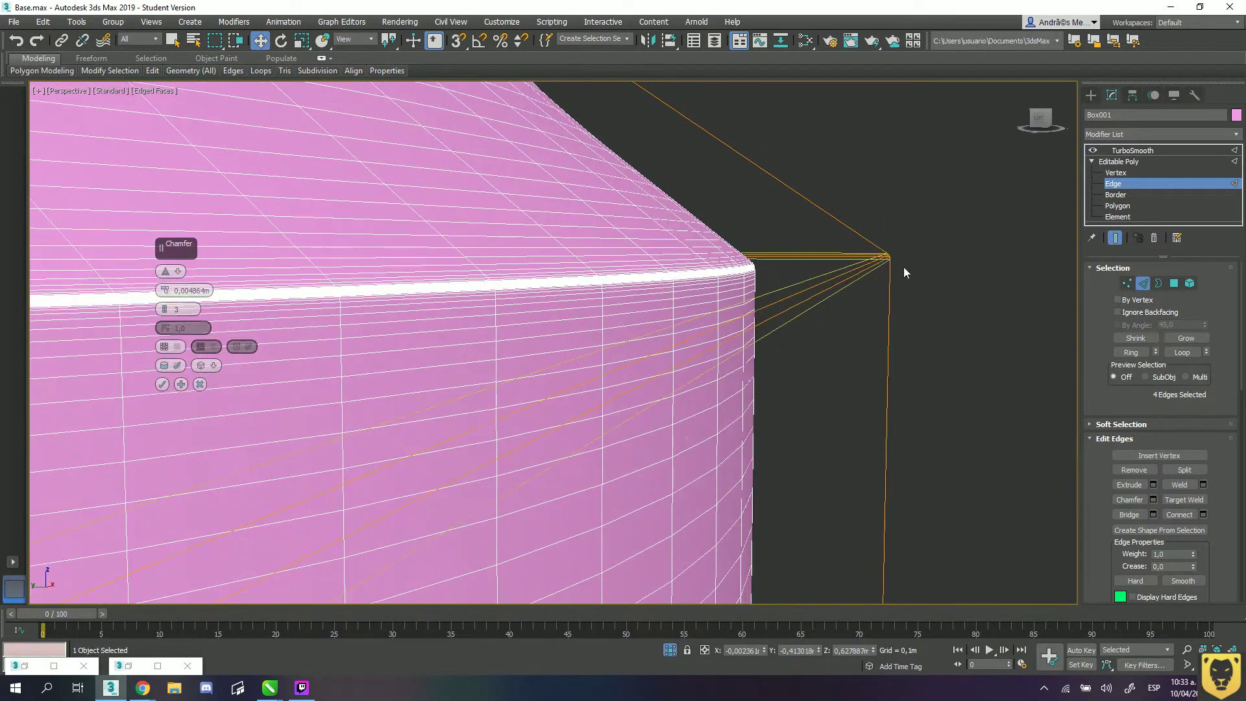
{"action": "left_click", "coordinate": [1114, 183]}
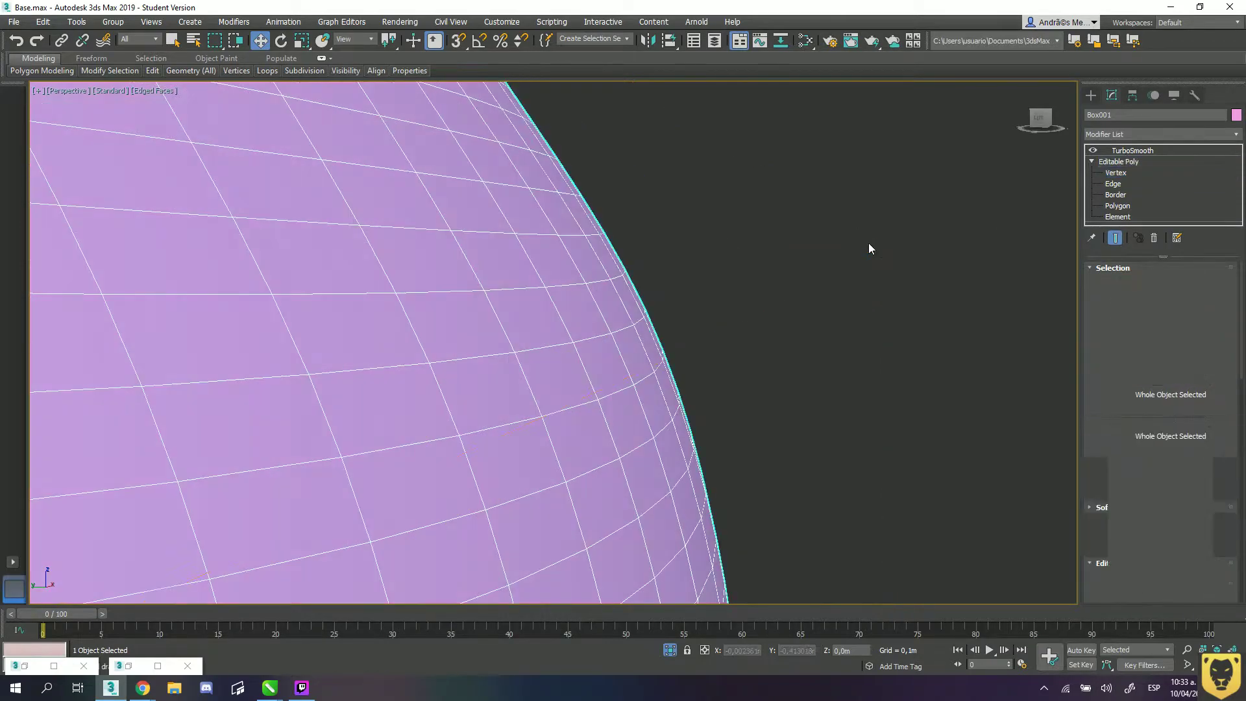
{"action": "key", "text": "2"}
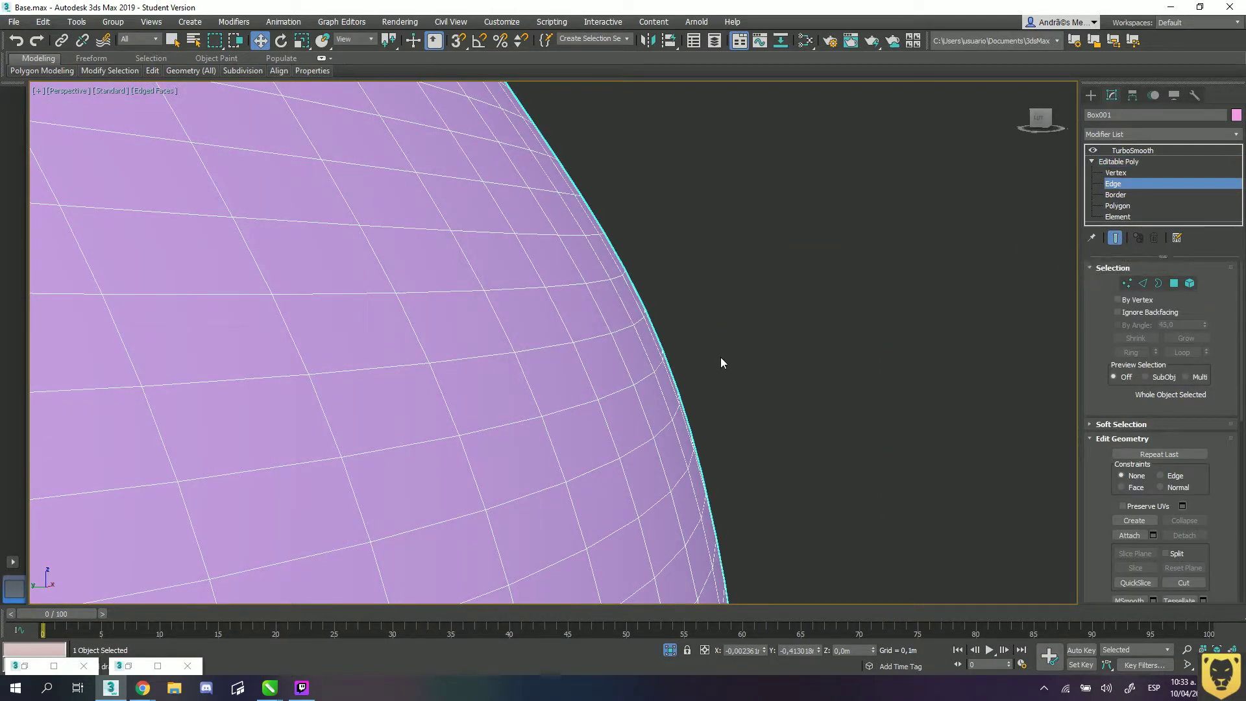
{"action": "left_click", "coordinate": [1153, 500]}
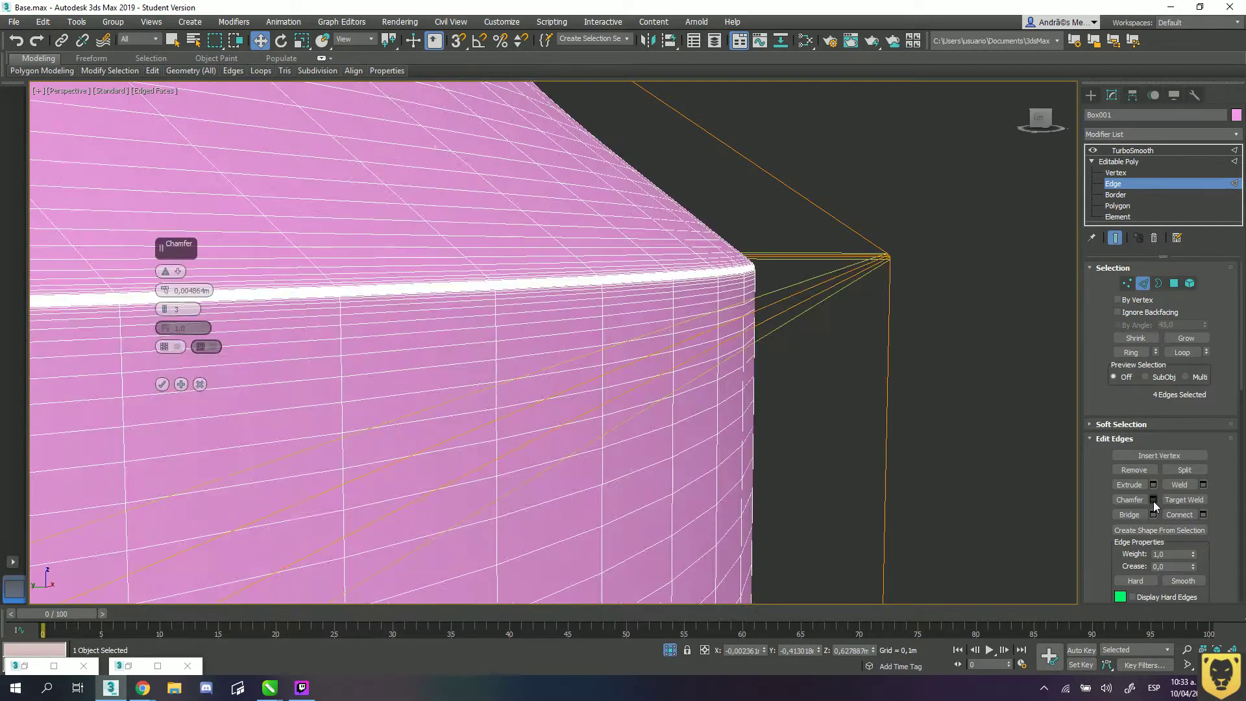
{"action": "left_click", "coordinate": [157, 383]}
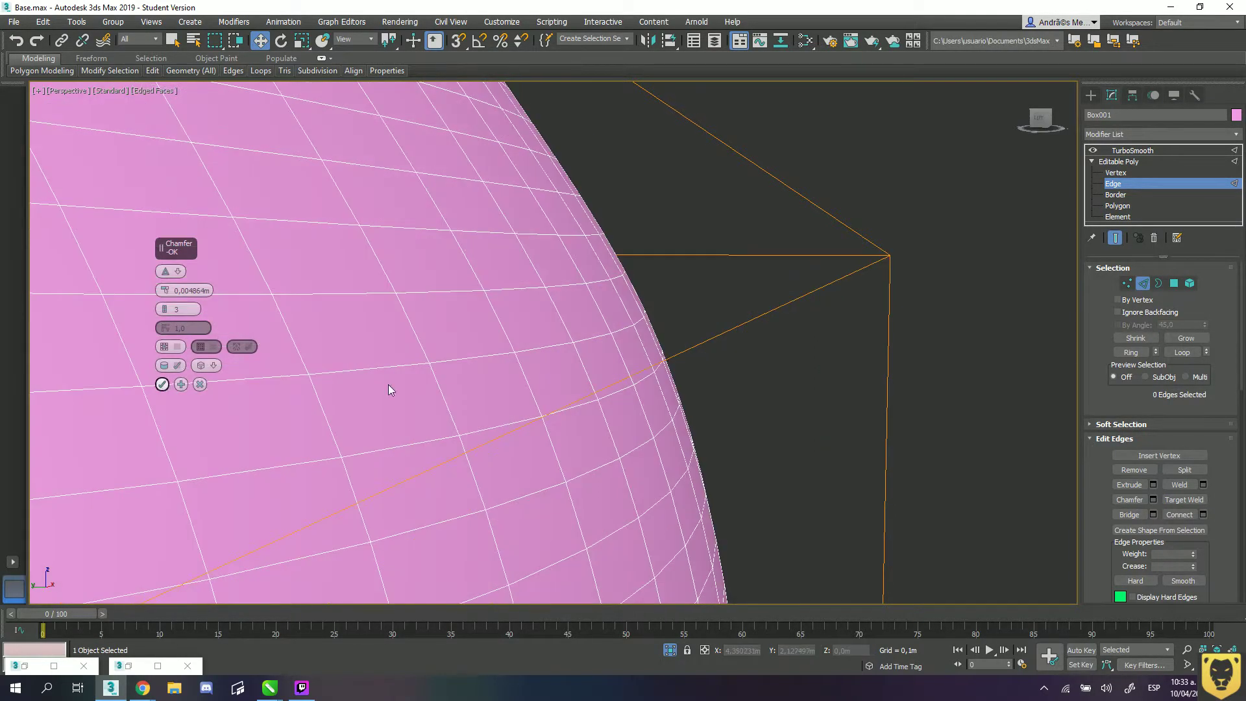
{"action": "double_click", "coordinate": [767, 314]}
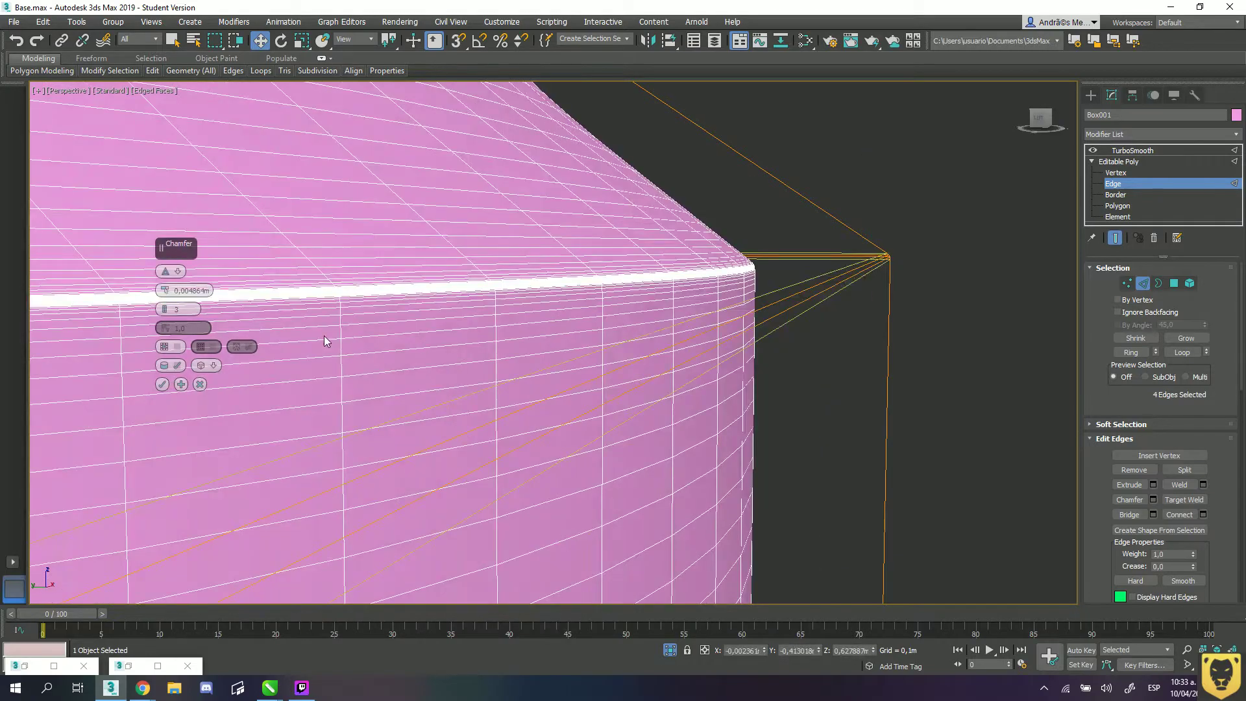
{"action": "left_click", "coordinate": [1189, 357]}
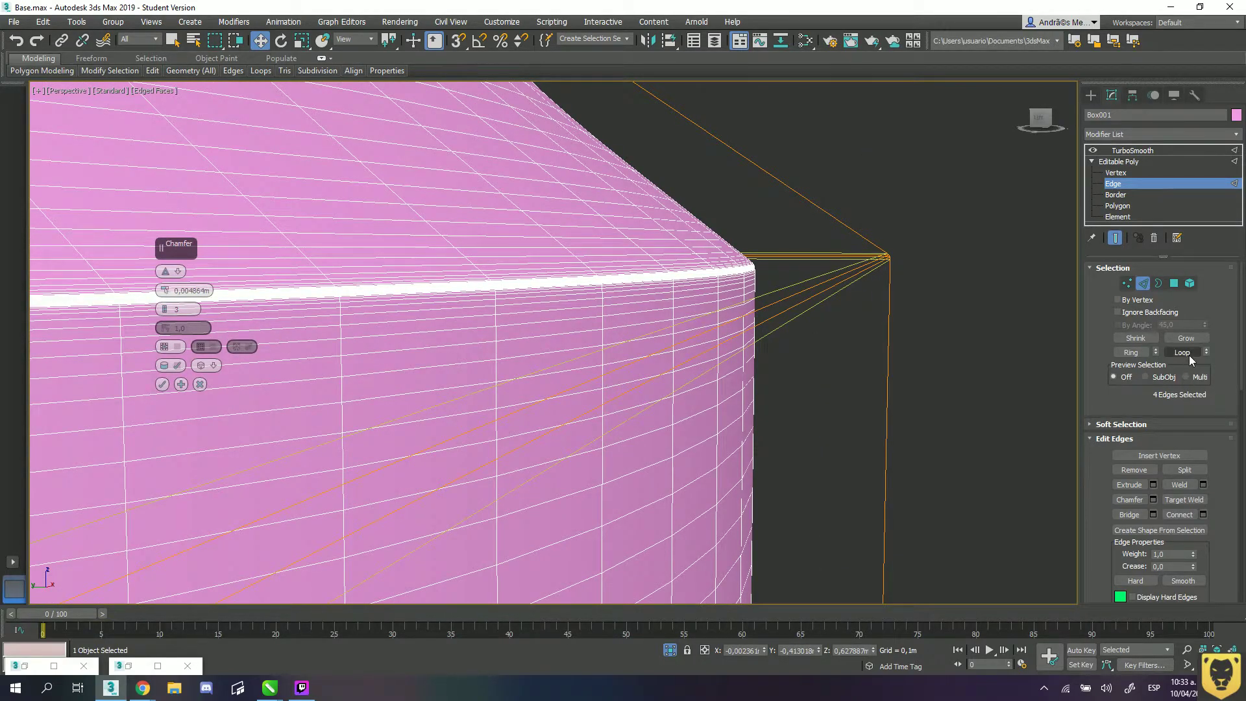
{"action": "left_click", "coordinate": [162, 384]}
{"action": "scroll", "coordinate": [570, 330], "scroll_direction": "down", "scroll_amount": 3}
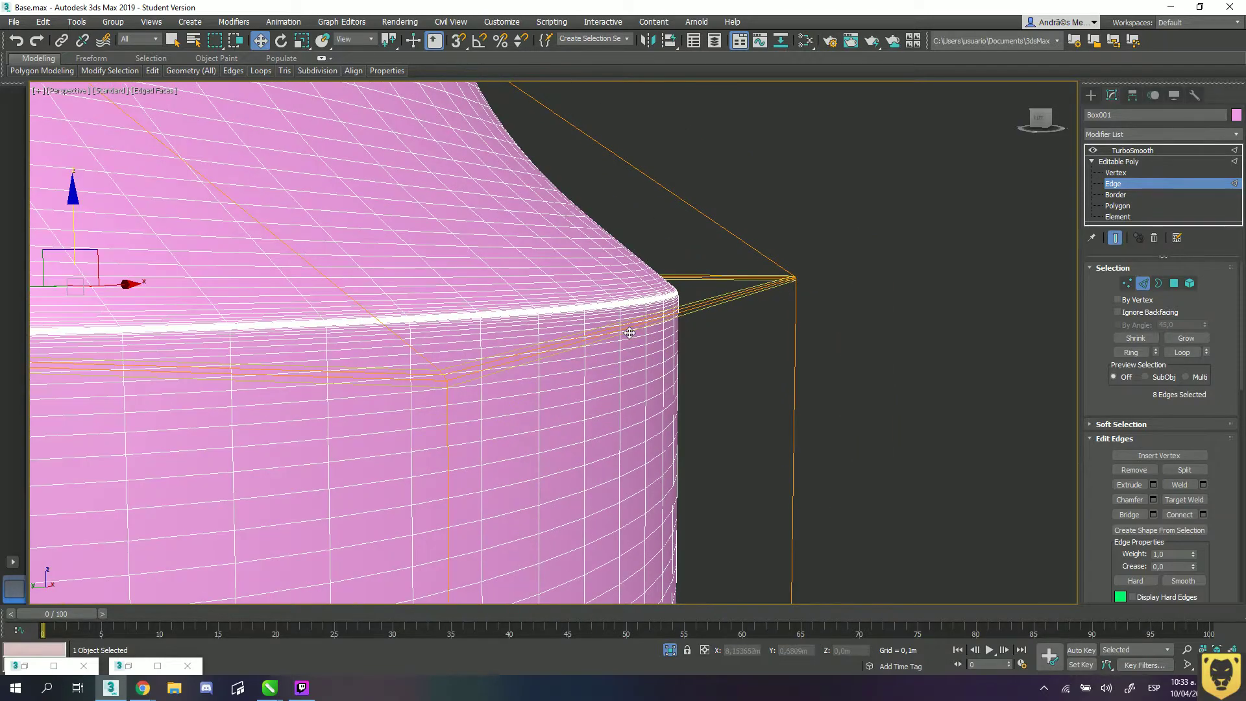
- Return to the TurboSmooth level and examine the chamfered ridge around the smoothed model from several sides
{"action": "left_click", "coordinate": [1124, 172]}
{"action": "left_click", "coordinate": [1118, 161]}
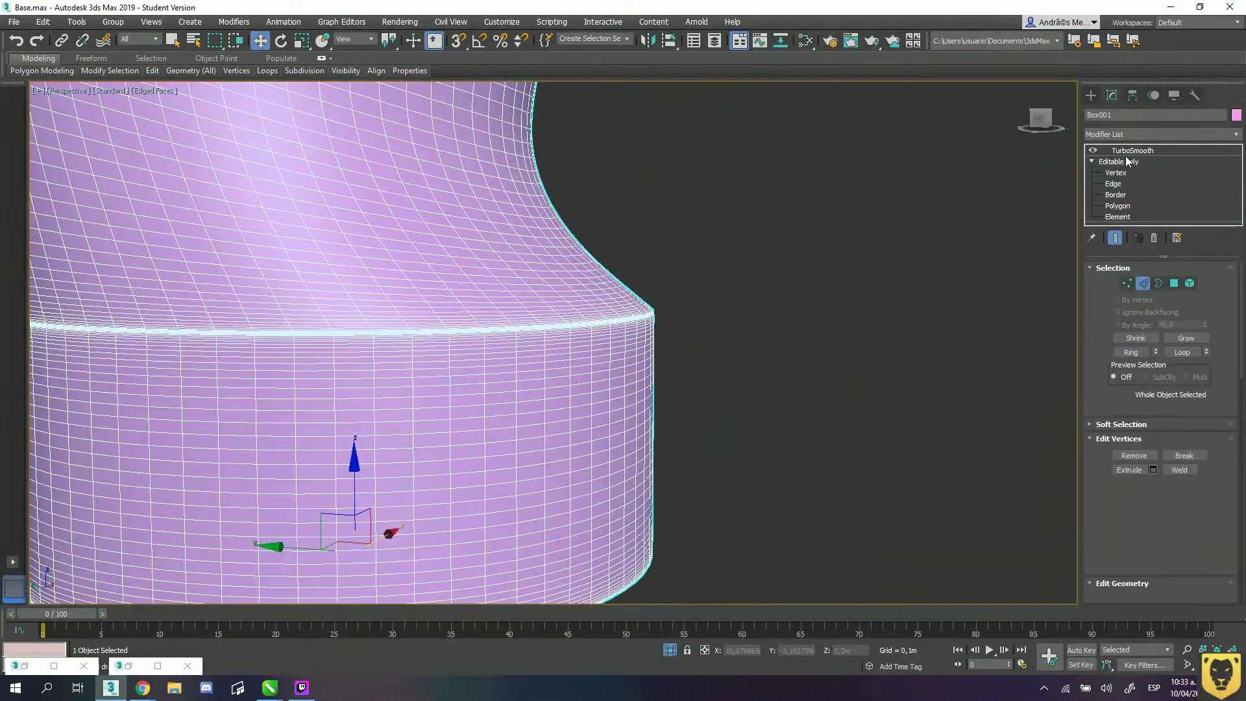
{"action": "left_click", "coordinate": [1133, 150]}
{"action": "middle_click_drag", "start_coordinate": [518, 299], "coordinate": [259, 342], "text": "alt"}
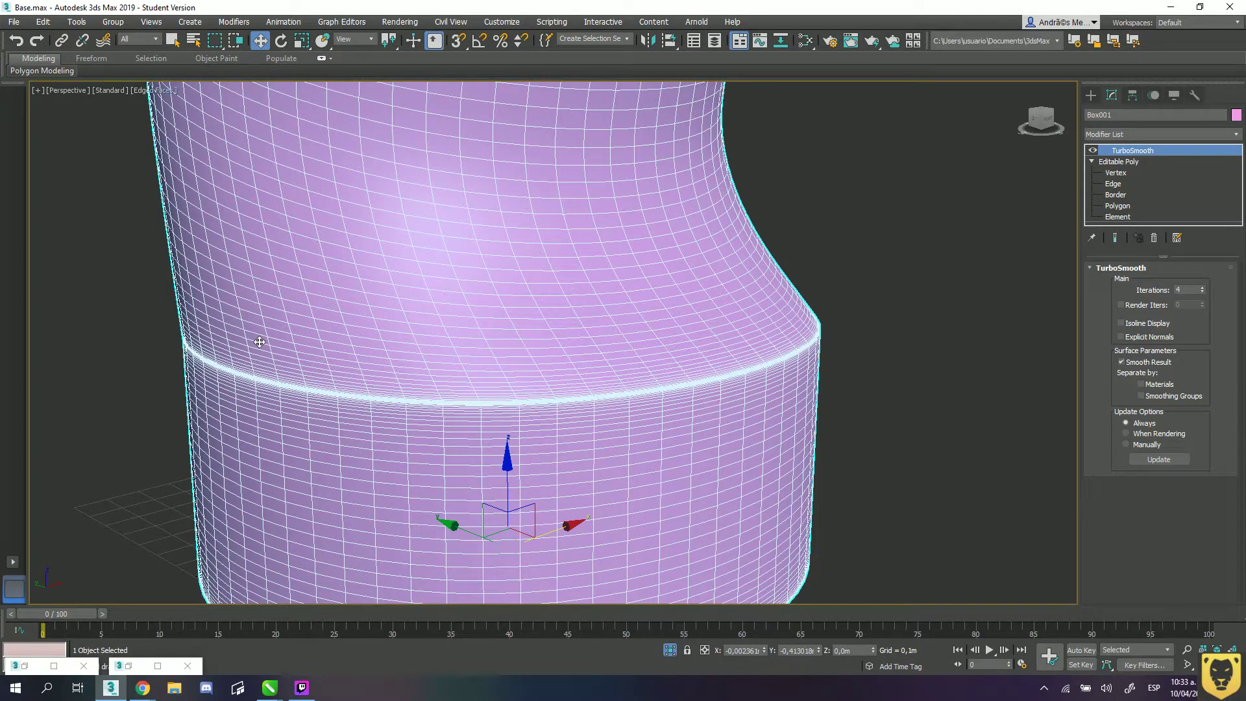
{"action": "scroll", "coordinate": [275, 380], "scroll_direction": "down", "scroll_amount": 2}
{"action": "middle_click_drag", "start_coordinate": [412, 370], "coordinate": [748, 441], "text": "alt"}
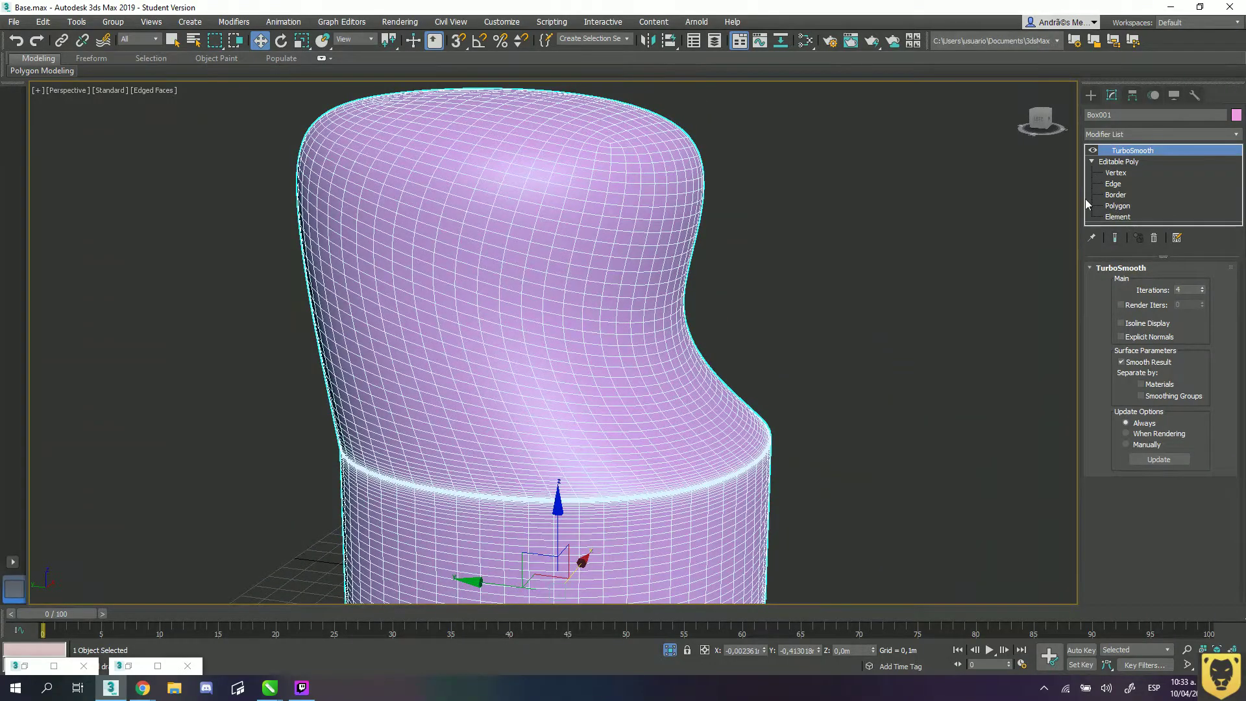
- Remove the TurboSmooth modifier and delete the practice box, leaving only the backdrop, light and camera
{"action": "left_click", "coordinate": [1115, 237]}
{"action": "left_click", "coordinate": [1154, 239]}
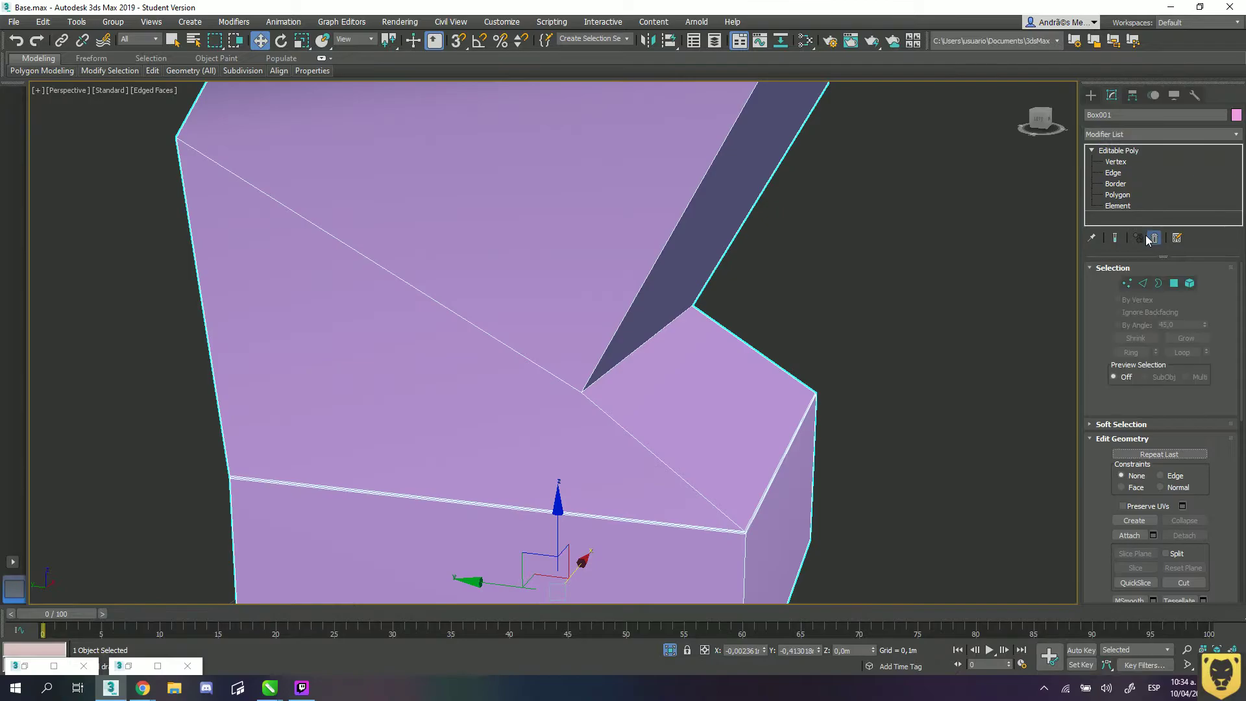
{"action": "scroll", "coordinate": [743, 298], "scroll_direction": "down", "scroll_amount": 3}
{"action": "middle_click_drag", "start_coordinate": [746, 295], "coordinate": [680, 297], "text": "alt"}
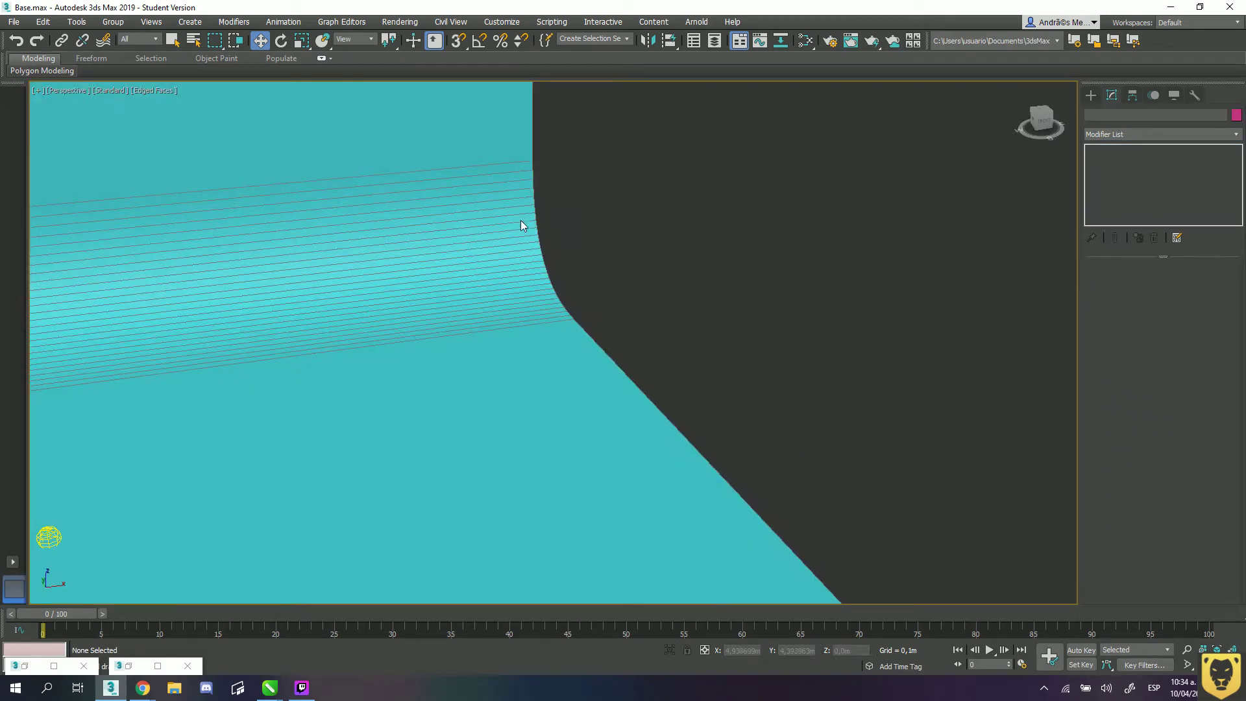
{"action": "scroll", "coordinate": [523, 228], "scroll_direction": "down", "scroll_amount": 3}
{"action": "middle_click_drag", "start_coordinate": [348, 291], "coordinate": [600, 341]}
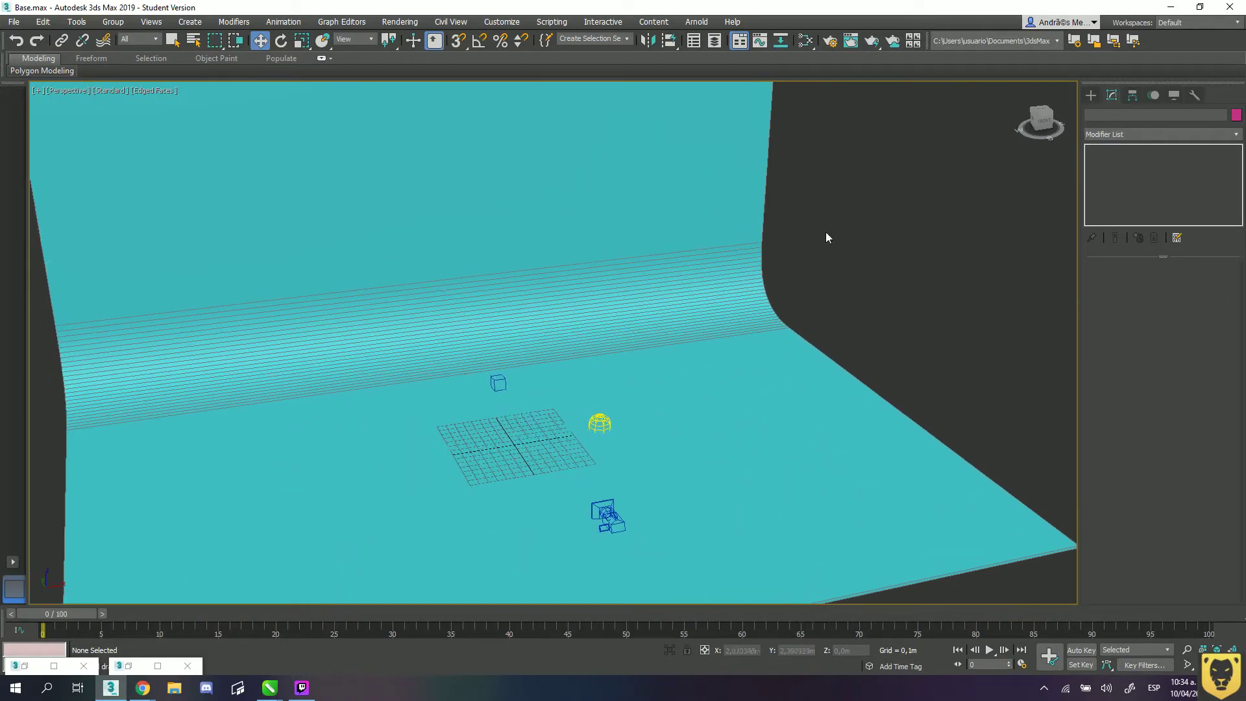
- Create a wall-like box about 6.7 m wide, 0.28 m long and 3.69 m high, and check it through the camera
{"action": "left_click", "coordinate": [1091, 94]}
{"action": "left_click", "coordinate": [1134, 173]}
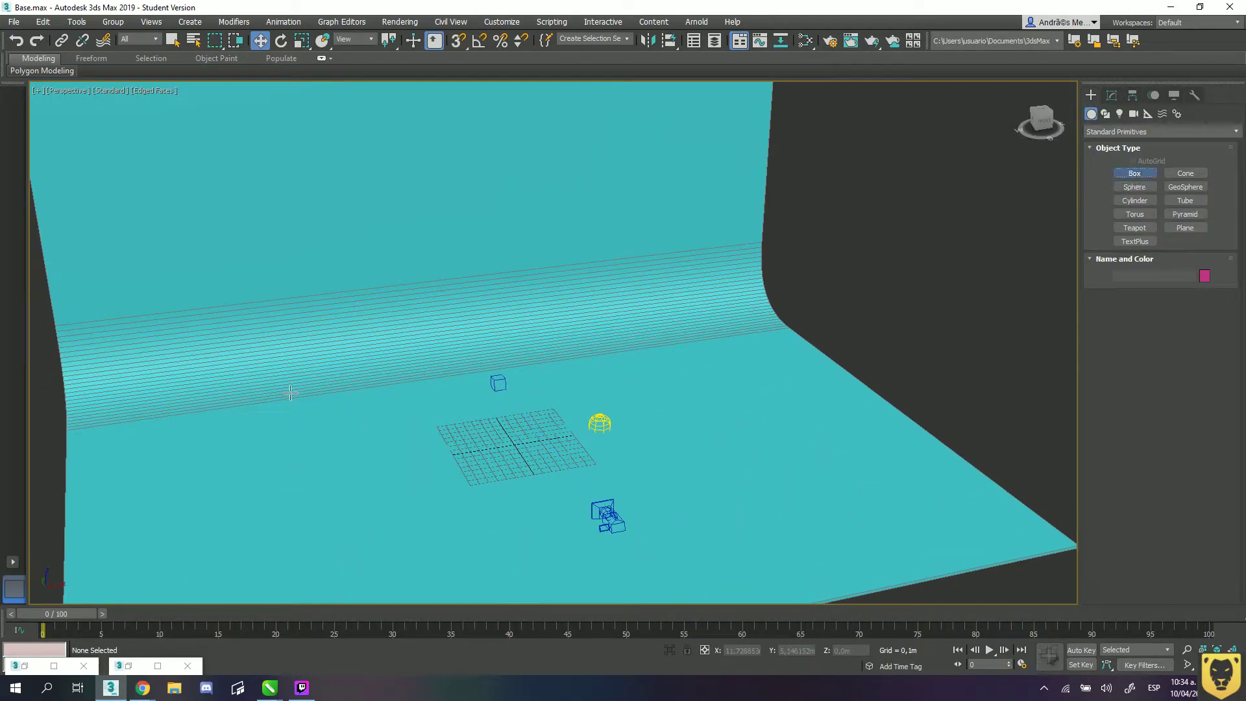
{"action": "middle_click_drag", "start_coordinate": [291, 393], "coordinate": [417, 426]}
{"action": "left_click", "coordinate": [310, 486]}
{"action": "left_click_drag", "start_coordinate": [787, 487], "coordinate": [860, 408]}
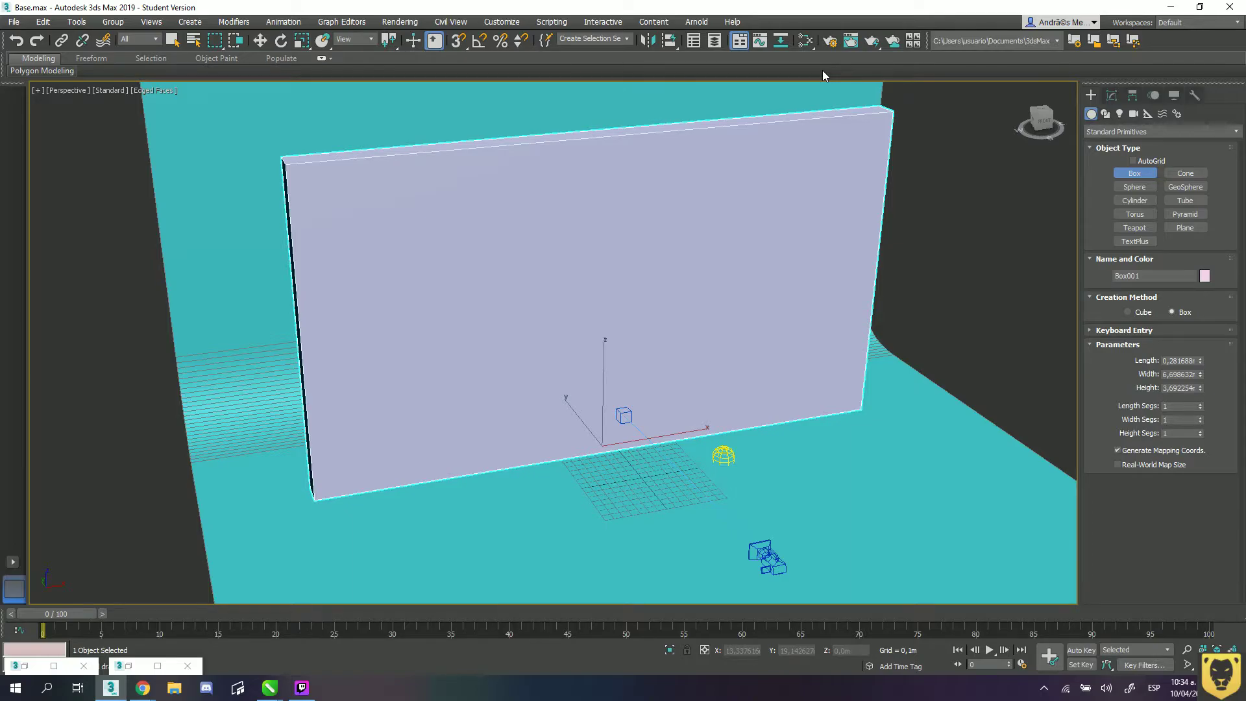
{"action": "key", "text": "c"}
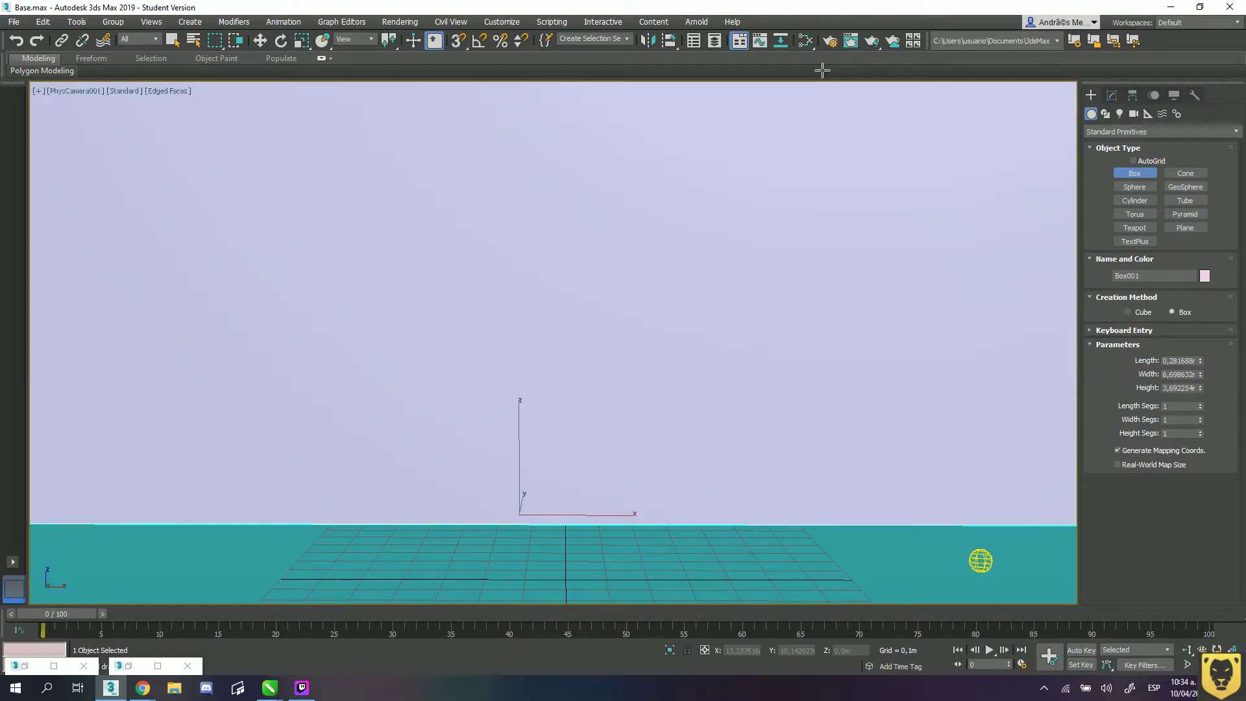
{"action": "key", "text": "p"}
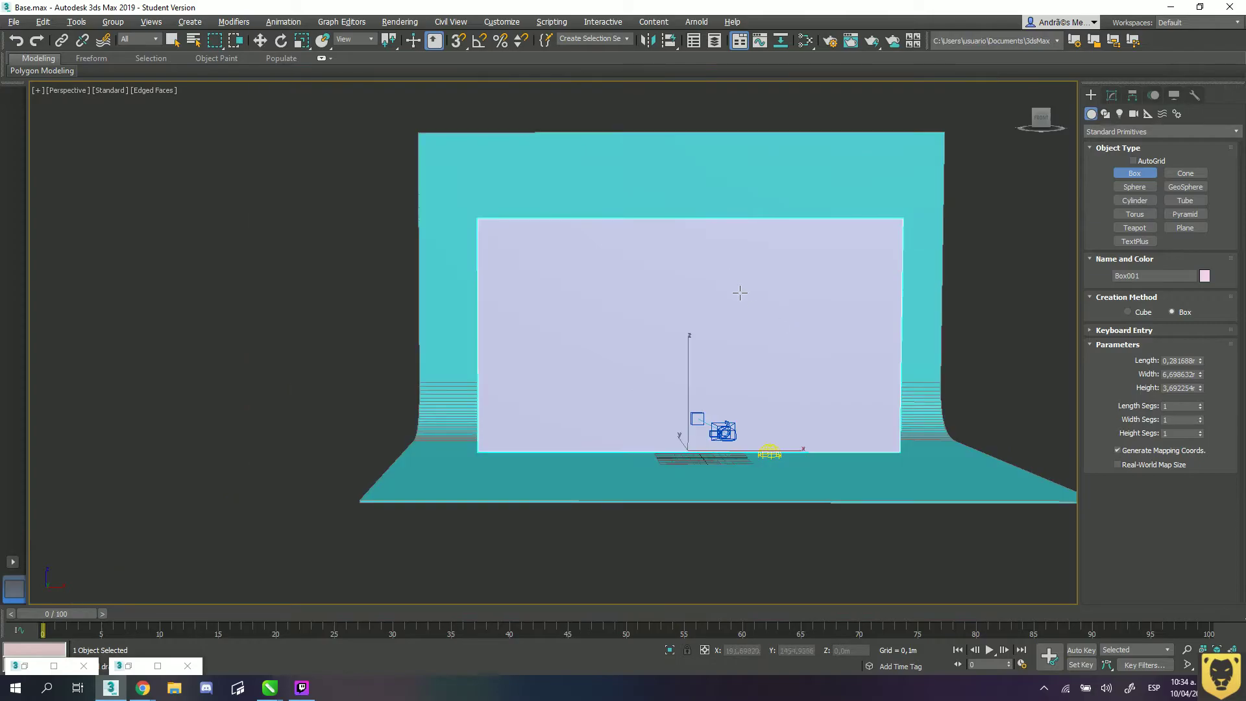
- Create a floor plane about 4.23 m long and 6.71 m wide in front of the wall, and switch to the Move tool
{"action": "middle_click_drag", "start_coordinate": [740, 293], "coordinate": [1175, 274], "text": "alt"}
{"action": "left_click", "coordinate": [1185, 227]}
{"action": "left_click_drag", "start_coordinate": [751, 360], "coordinate": [884, 490]}
{"action": "left_click_drag", "start_coordinate": [893, 633], "coordinate": [897, 613]}
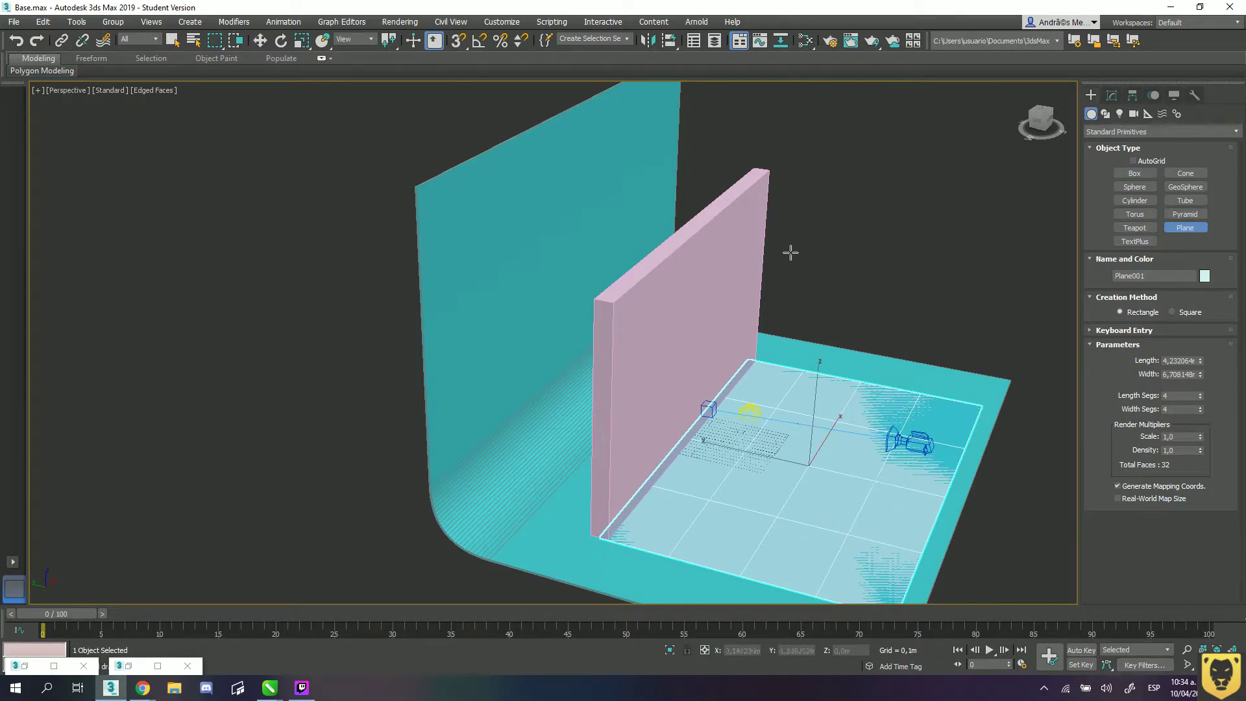
{"action": "key", "text": "w"}
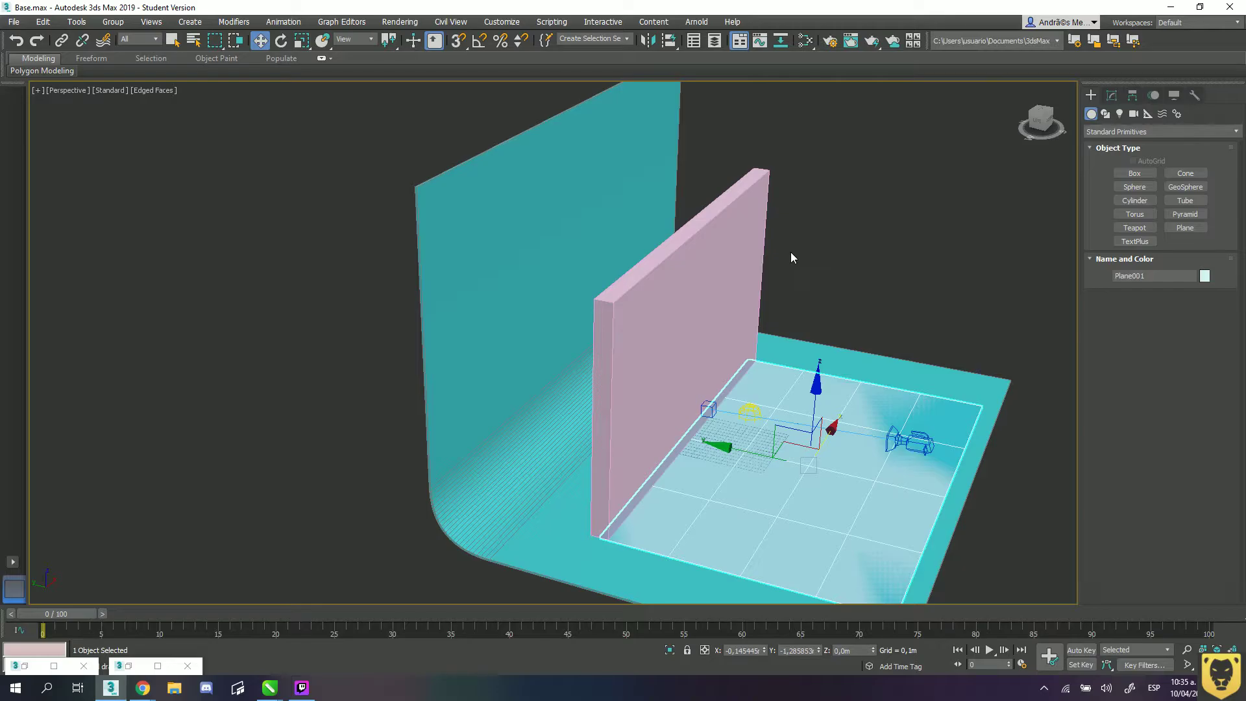
- Restore the minimized image window showing the poster wall reference
{"action": "left_click", "coordinate": [25, 666]}
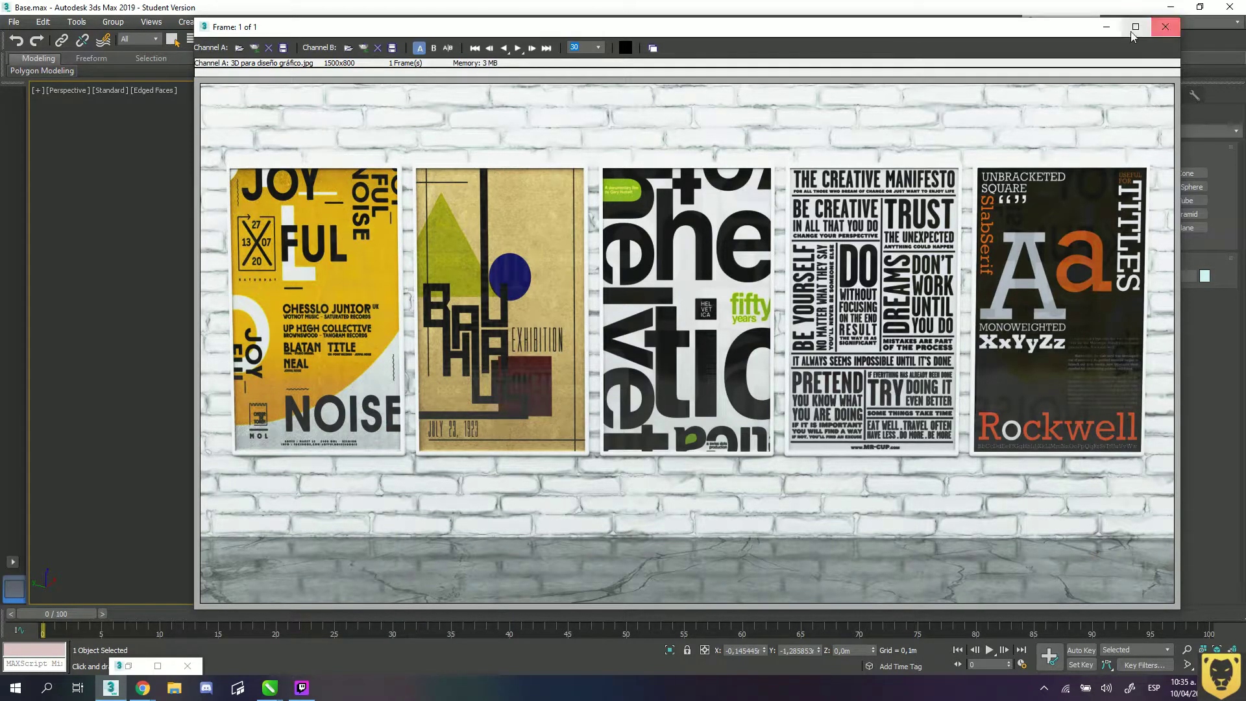
- Minimize the reference image, select the wall together with the floor plane and move both back toward the curved backdrop
{"action": "left_click", "coordinate": [1107, 28]}
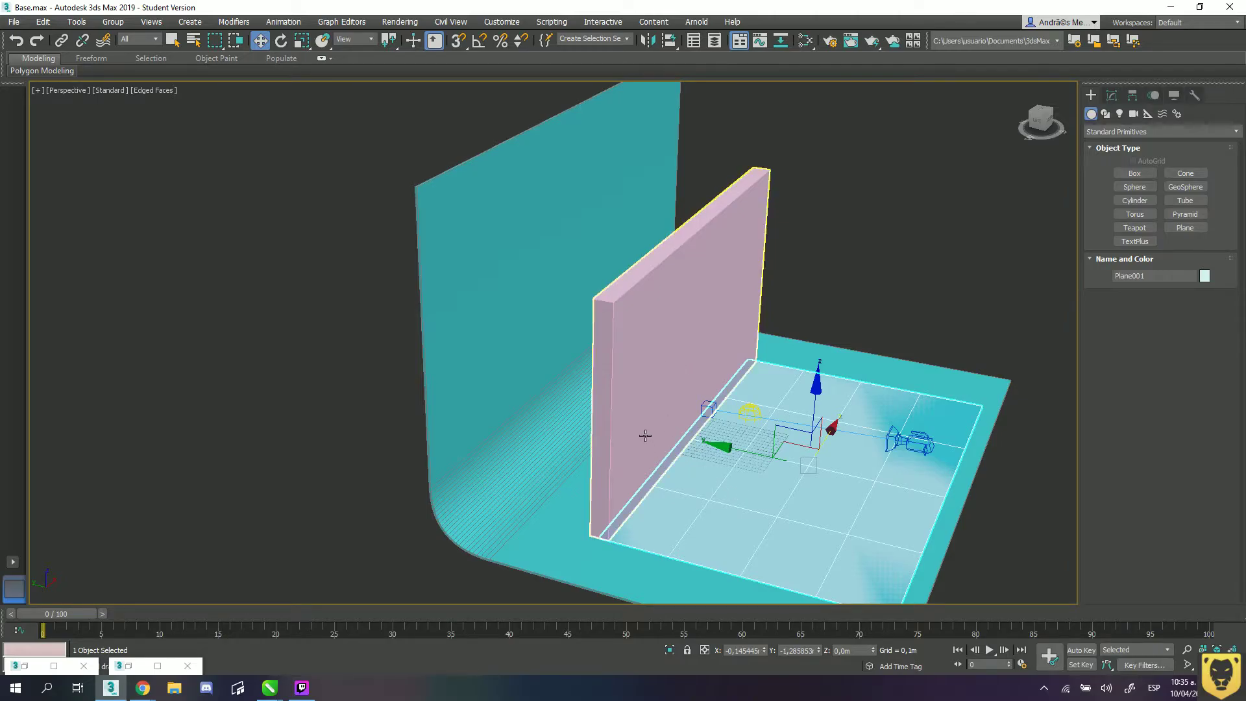
{"action": "left_click", "coordinate": [687, 427], "text": "ctrl"}
{"action": "left_click_drag", "start_coordinate": [688, 383], "coordinate": [635, 384]}
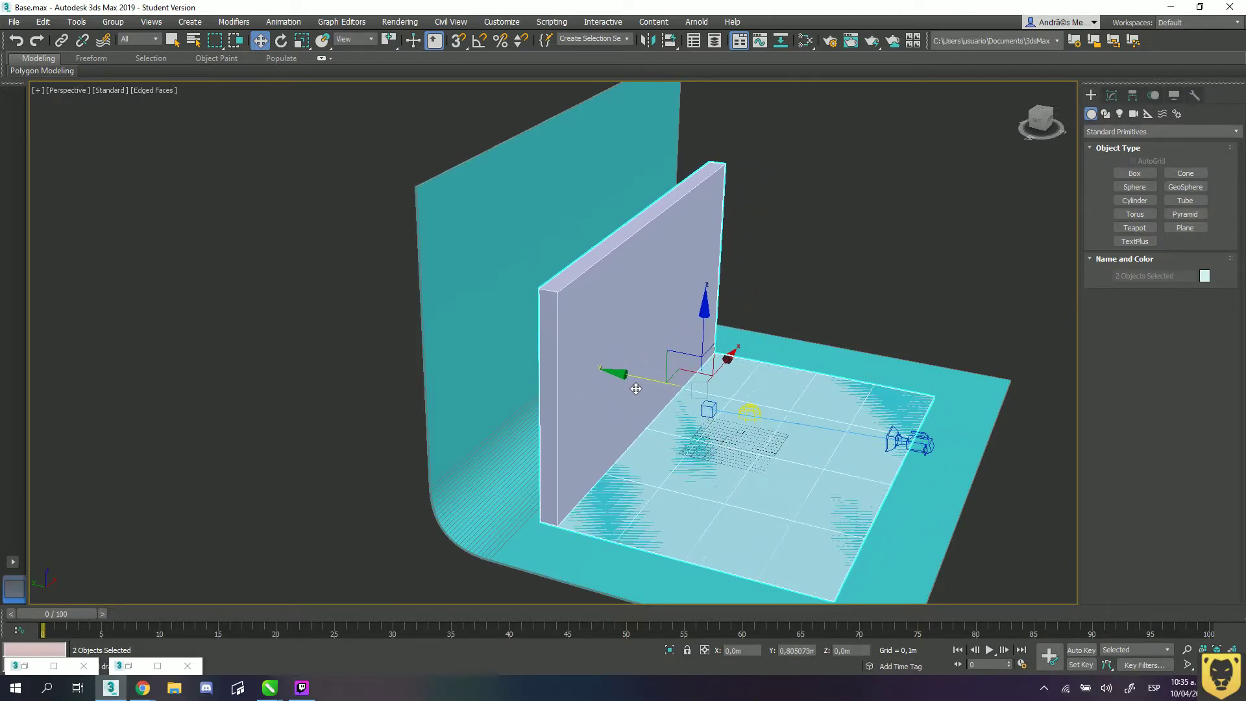
- Delete the floor plane, keep the wall in place and clear the selection
{"action": "left_click", "coordinate": [736, 366]}
{"action": "left_click", "coordinate": [701, 375], "text": "ctrl"}
{"action": "left_click", "coordinate": [645, 350]}
{"action": "mouse_move", "coordinate": [636, 341]}
{"action": "left_mouse_down"}
{"action": "mouse_move", "coordinate": [637, 362]}
{"action": "mouse_move", "coordinate": [636, 341]}
{"action": "left_mouse_up"}
{"action": "left_click", "coordinate": [869, 246]}
- Create a poster-like box with AutoGrid on the wall's front face, about 1.97 m long, 1.22 m wide and 0.08 m high, and inspect it
{"action": "middle_click_drag", "start_coordinate": [872, 246], "coordinate": [806, 261], "text": "alt"}
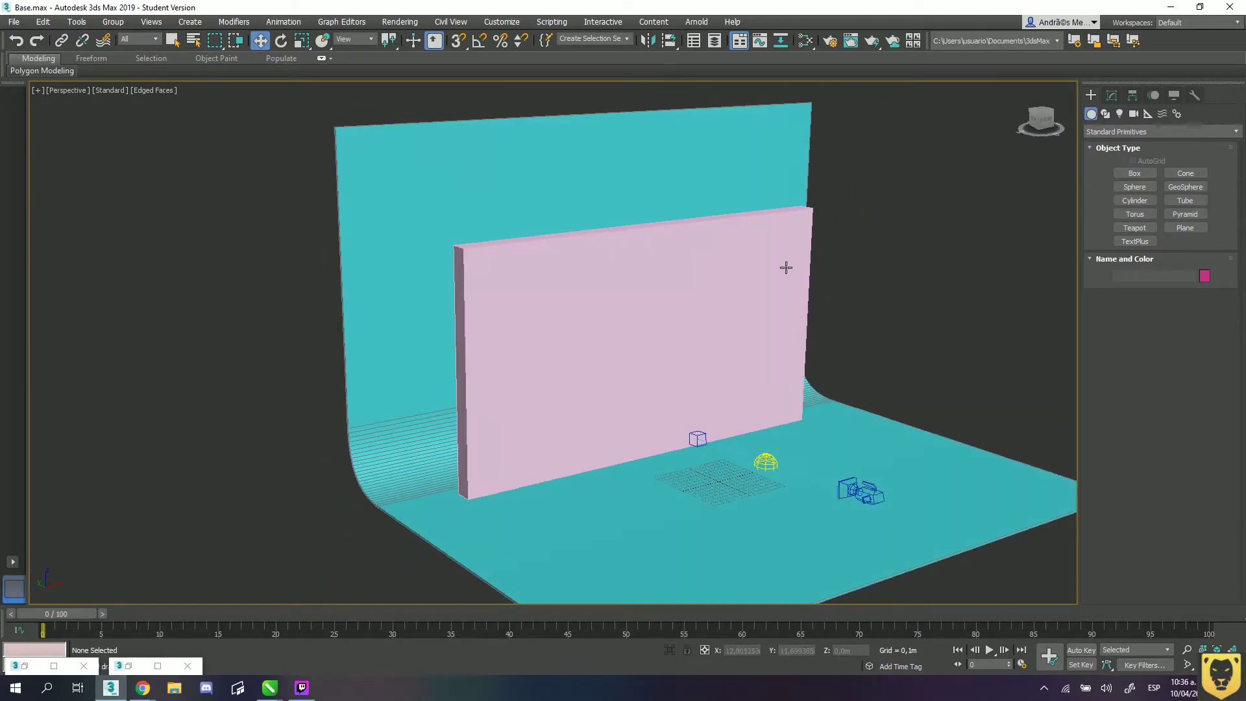
{"action": "scroll", "coordinate": [786, 267], "scroll_direction": "up", "scroll_amount": 4}
{"action": "left_click", "coordinate": [1135, 174]}
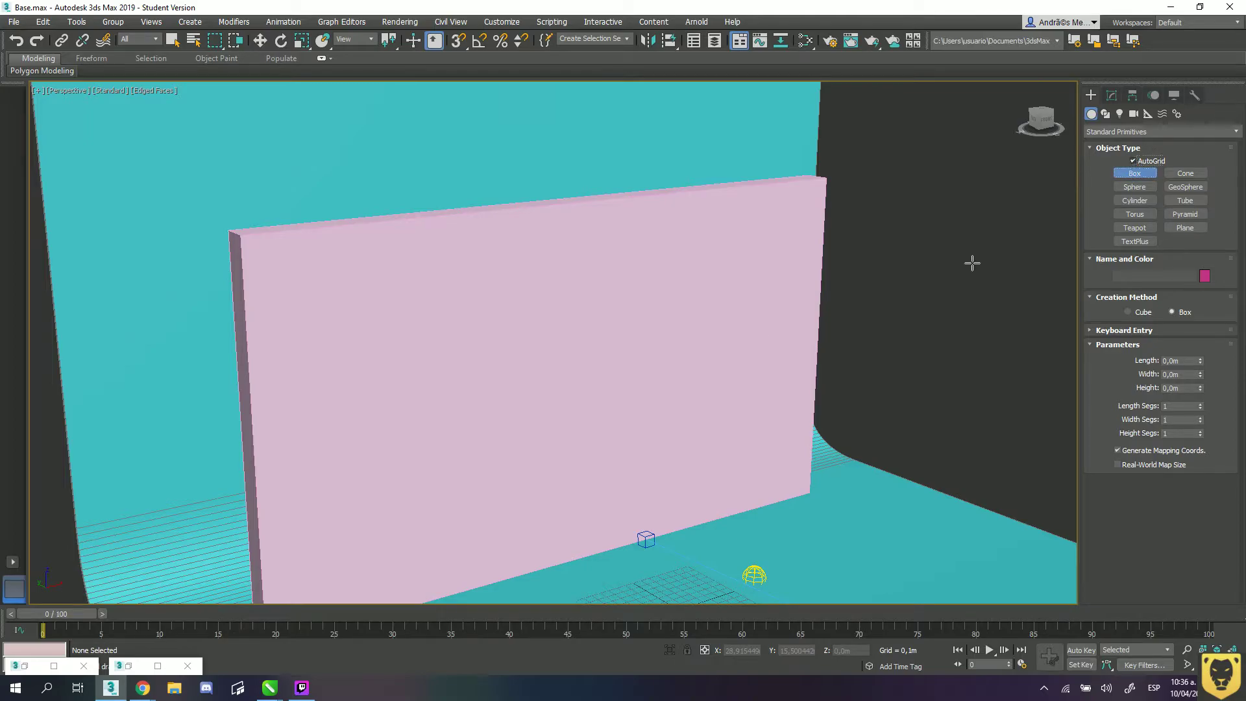
{"action": "left_click_drag", "start_coordinate": [486, 321], "coordinate": [593, 496]}
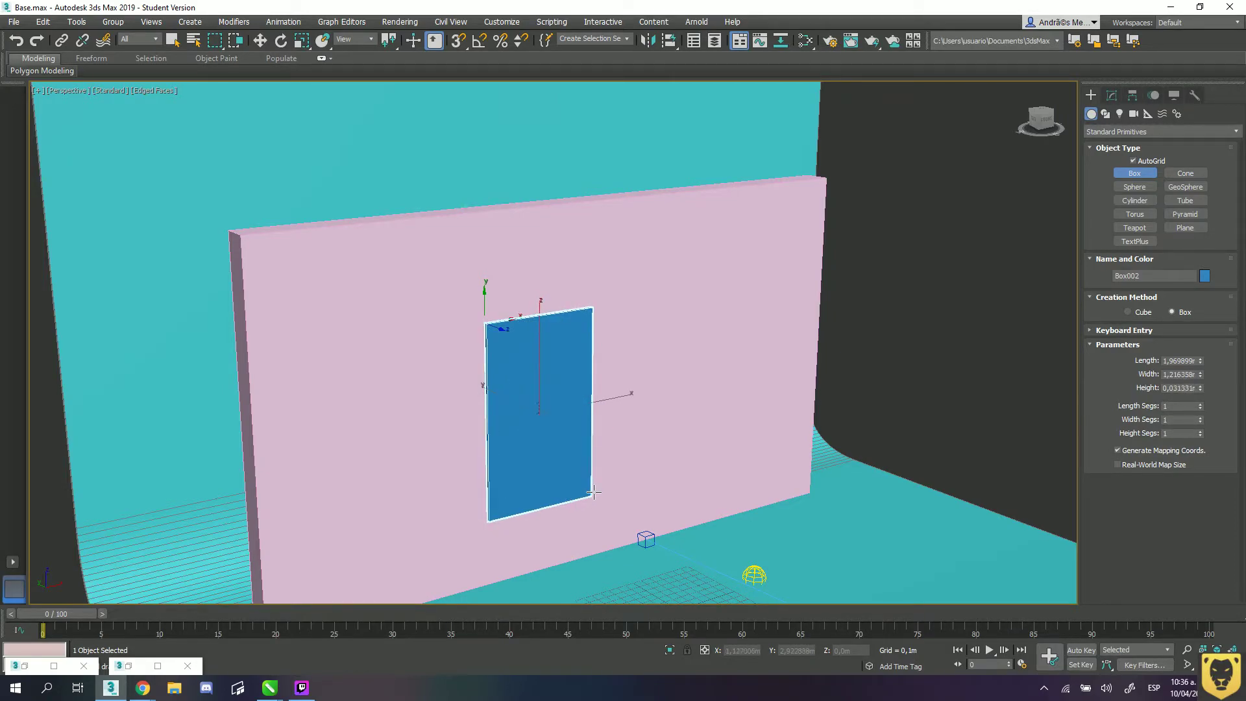
{"action": "left_click", "coordinate": [598, 496]}
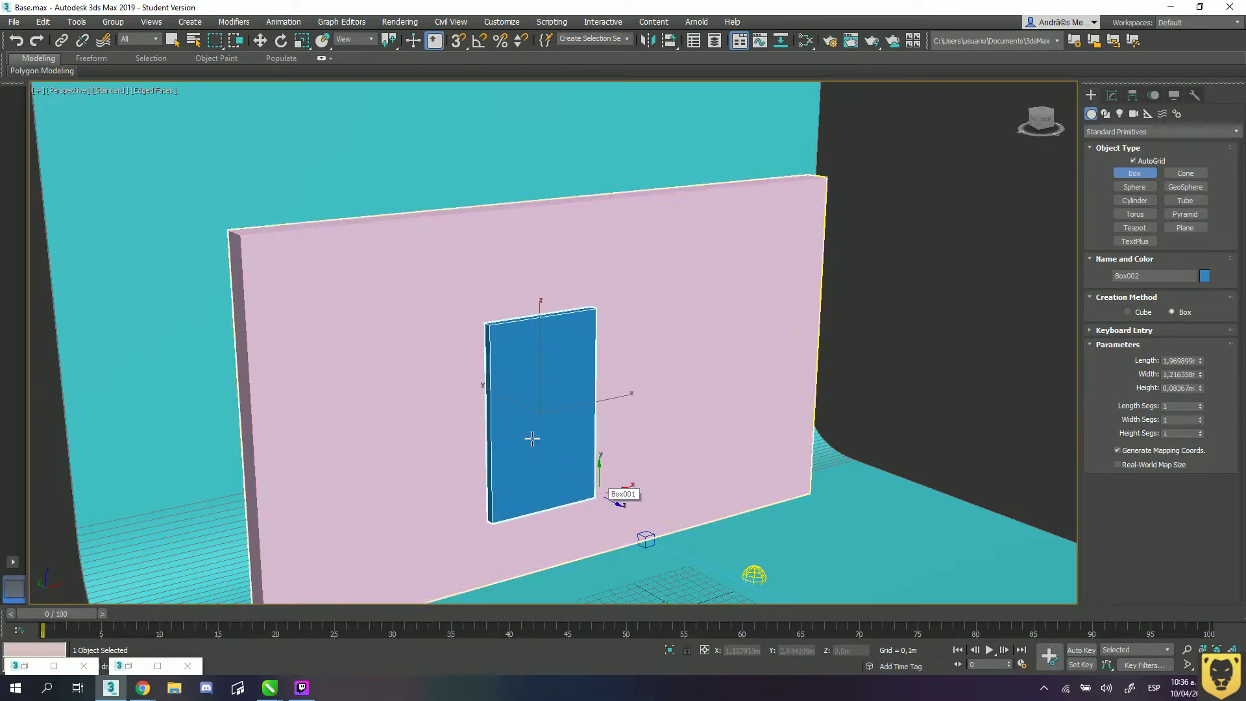
{"action": "key", "text": "z"}
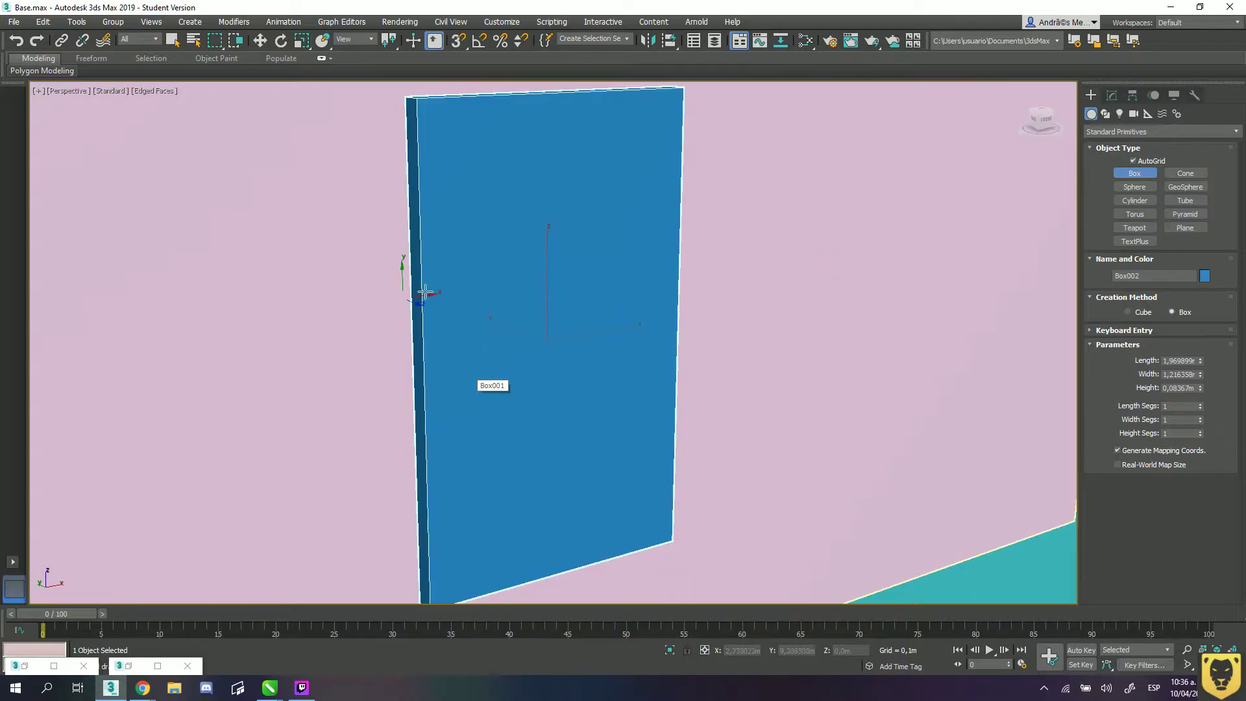
{"action": "mouse_move", "coordinate": [510, 295]}
{"action": "middle_mouse_down", "text": "alt"}
{"action": "mouse_move", "coordinate": [487, 298]}
{"action": "mouse_move", "coordinate": [513, 315]}
{"action": "middle_mouse_up", "text": "alt"}
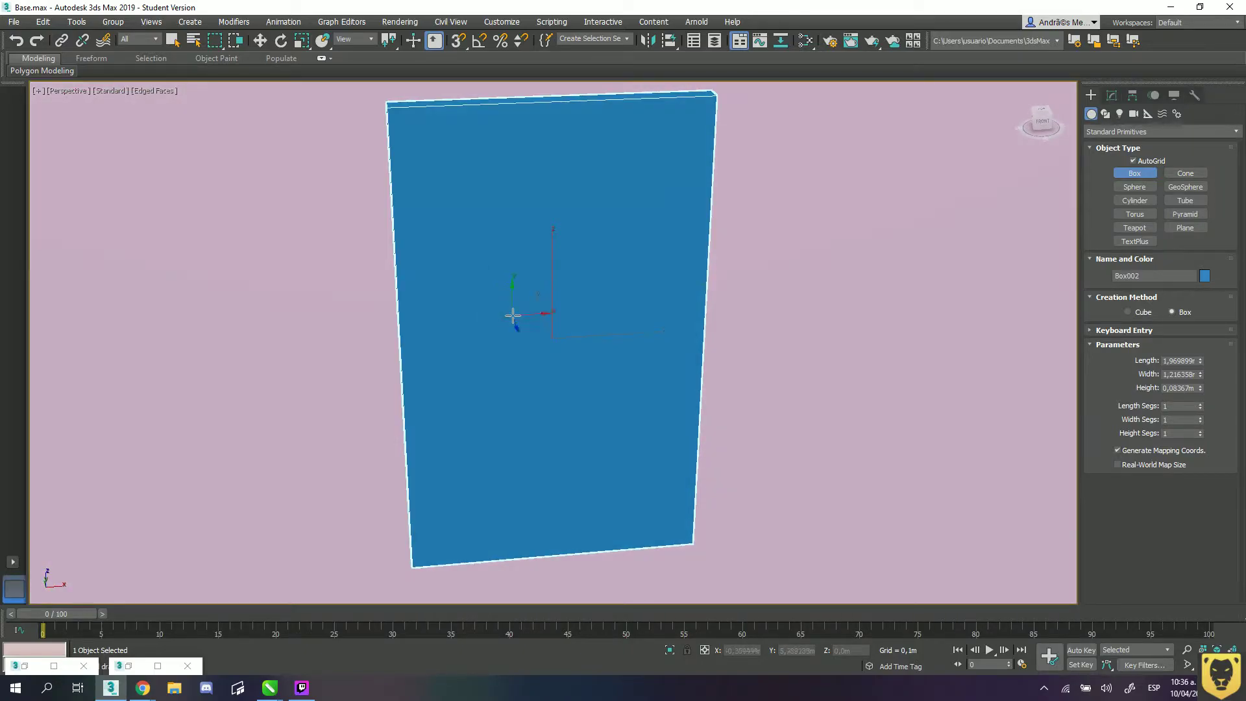
{"action": "scroll", "coordinate": [586, 325], "scroll_direction": "down", "scroll_amount": 4}
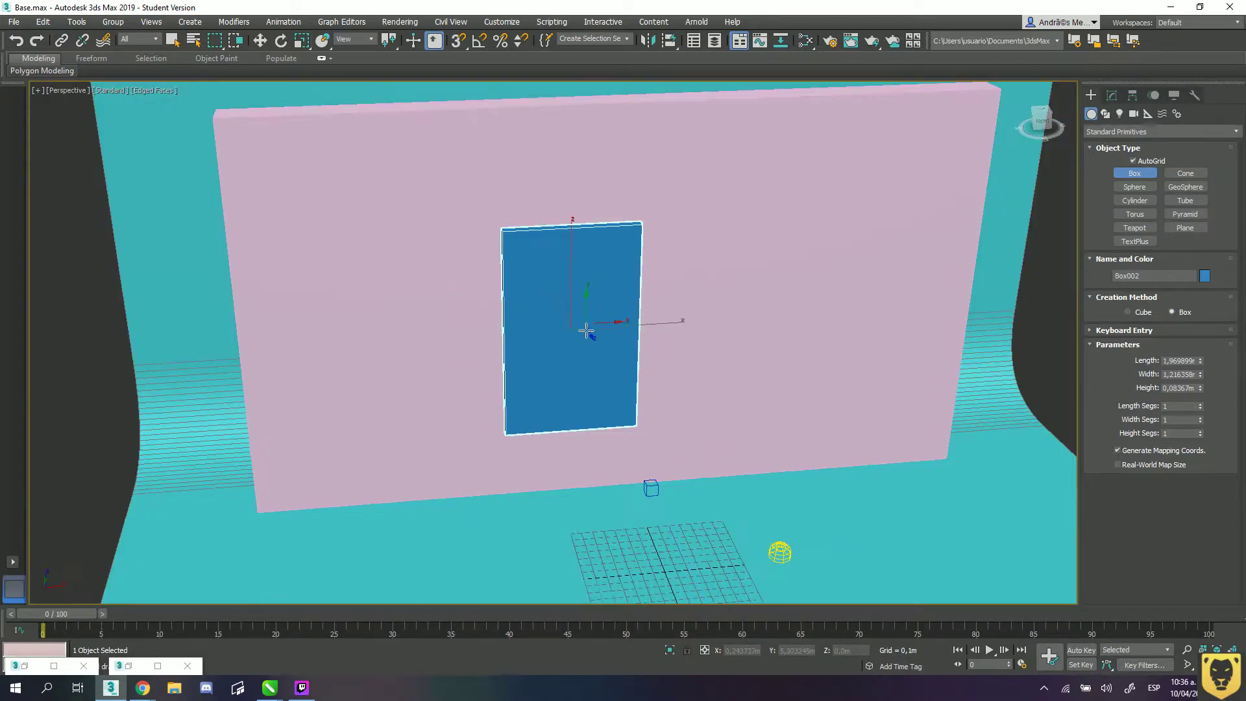
{"action": "scroll", "coordinate": [586, 329], "scroll_direction": "up", "scroll_amount": 3}
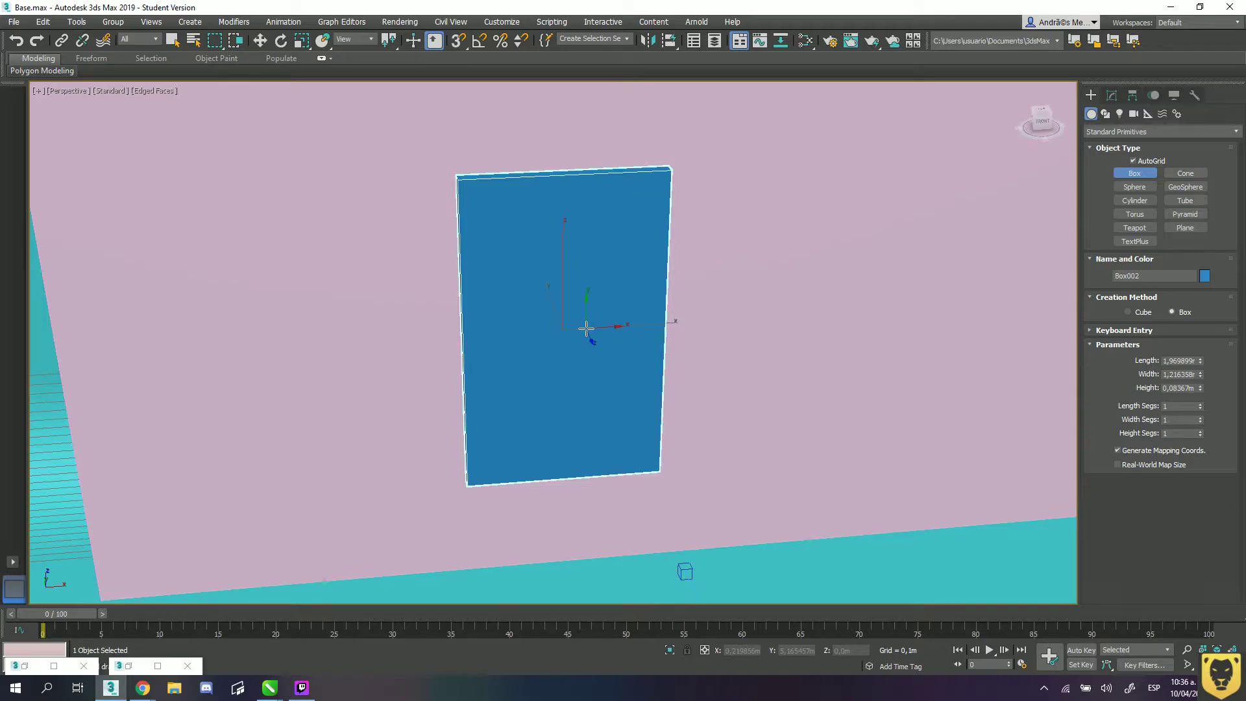
- Create a practice box on the ground in front of the wall, about 1.92 m long, 2.75 m wide and 0.03 m high
{"action": "middle_click_drag", "start_coordinate": [657, 416], "coordinate": [471, 296]}
{"action": "scroll", "coordinate": [459, 440], "scroll_direction": "down", "scroll_amount": 2}
{"action": "middle_click_drag", "start_coordinate": [459, 440], "coordinate": [459, 400]}
{"action": "left_click_drag", "start_coordinate": [380, 463], "coordinate": [741, 560]}
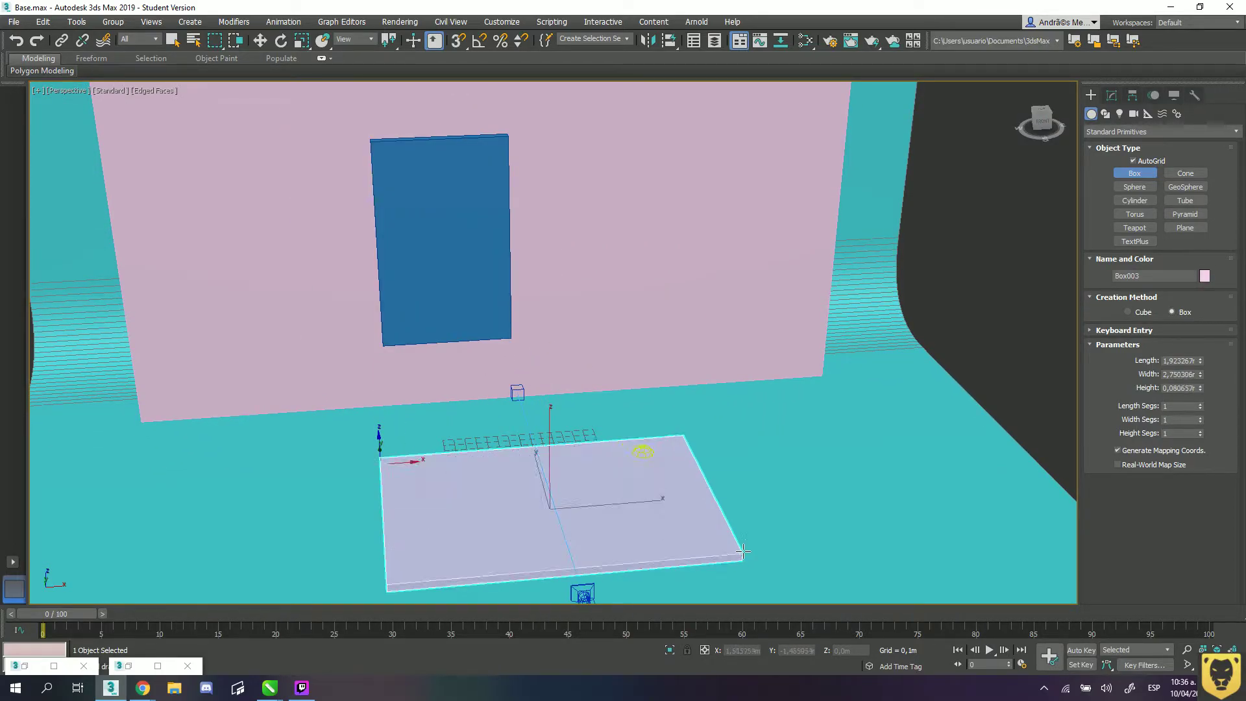
{"action": "left_click", "coordinate": [738, 556]}
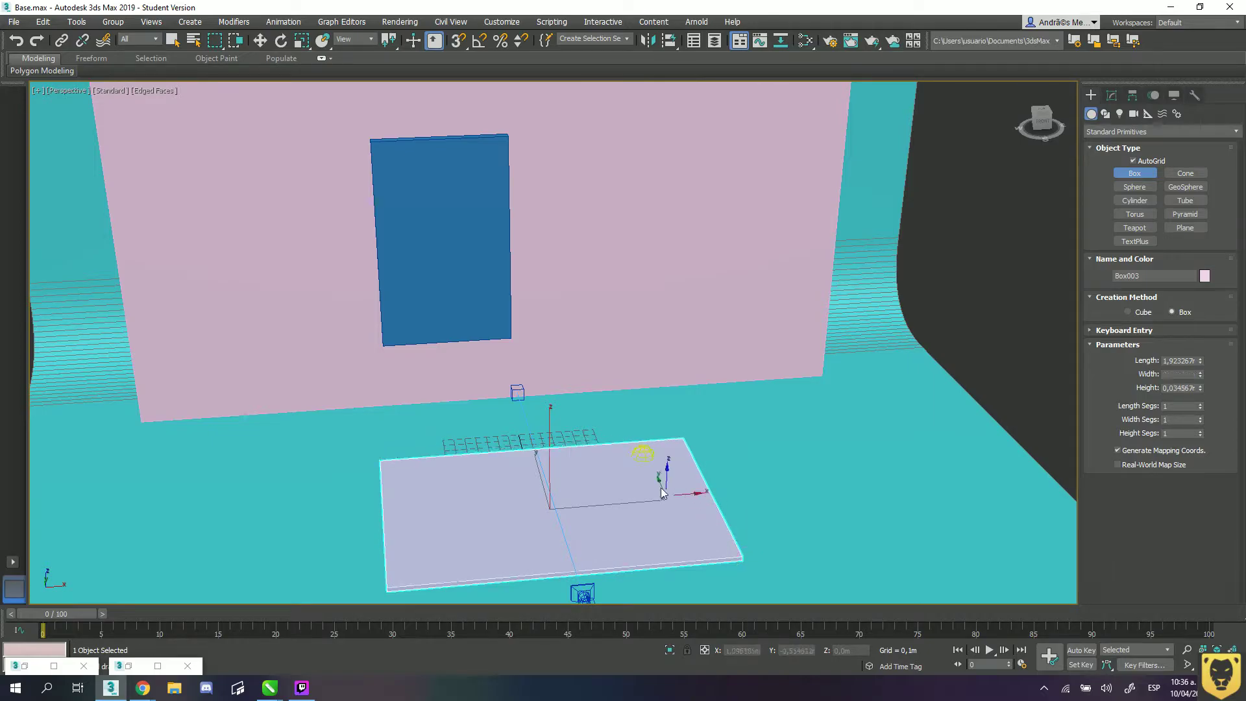
- Raise the practice box above the ground, try rotating it freely and undo the rotation
{"action": "key", "text": "w"}
{"action": "left_click_drag", "start_coordinate": [555, 415], "coordinate": [570, 221]}
{"action": "key", "text": "e"}
{"action": "left_click_drag", "start_coordinate": [556, 278], "coordinate": [556, 369]}
{"action": "key", "text": "ctrl+z"}
{"action": "key", "text": "ctrl+z"}
- Turn on angle snap, rotate the practice box 90° about X to stand parallel to the wall, and shift it along X
{"action": "key", "text": "a"}
{"action": "left_click_drag", "start_coordinate": [546, 240], "coordinate": [556, 302]}
{"action": "scroll", "coordinate": [518, 278], "scroll_direction": "up", "scroll_amount": 4}
{"action": "middle_click_drag", "start_coordinate": [518, 278], "coordinate": [430, 295], "text": "alt"}
{"action": "key", "text": "w"}
{"action": "left_click_drag", "start_coordinate": [508, 309], "coordinate": [351, 276]}
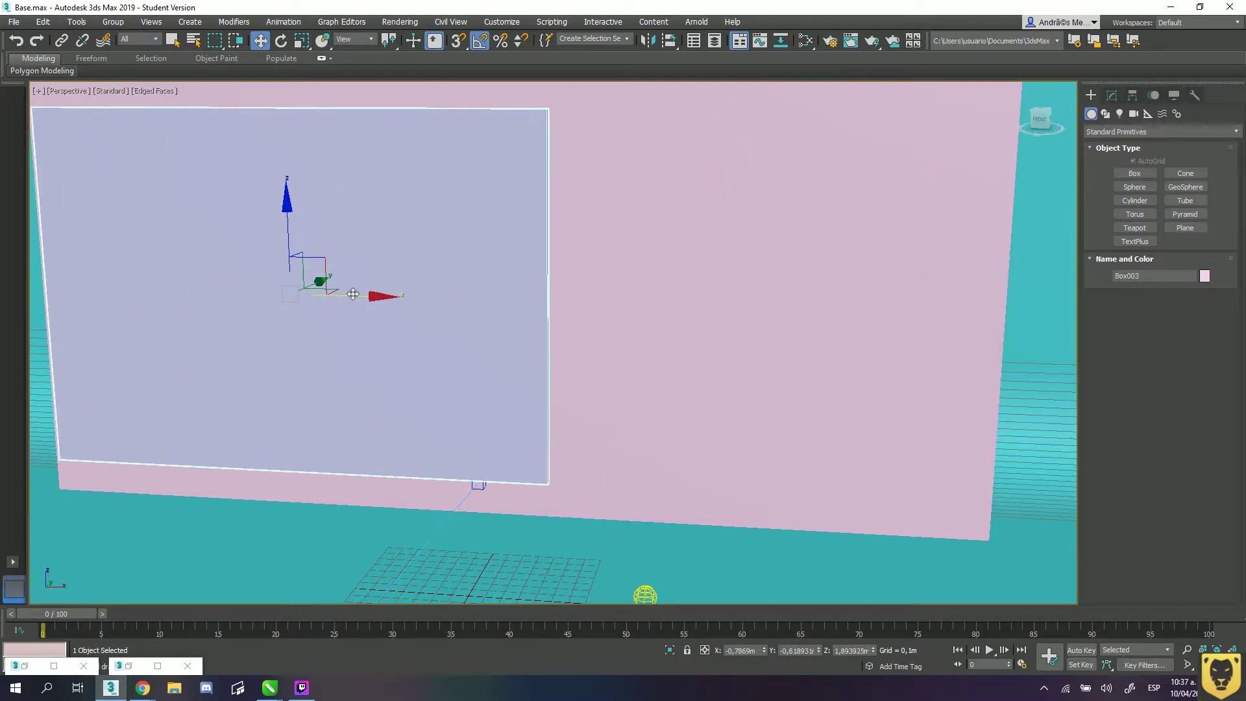
- Clone the upright practice box twice along X using the Copy option, and undo the second clone
{"action": "mouse_move", "coordinate": [478, 305]}
{"action": "left_mouse_down"}
{"action": "mouse_move", "coordinate": [875, 331]}
{"action": "mouse_move", "coordinate": [843, 342]}
{"action": "left_mouse_up"}
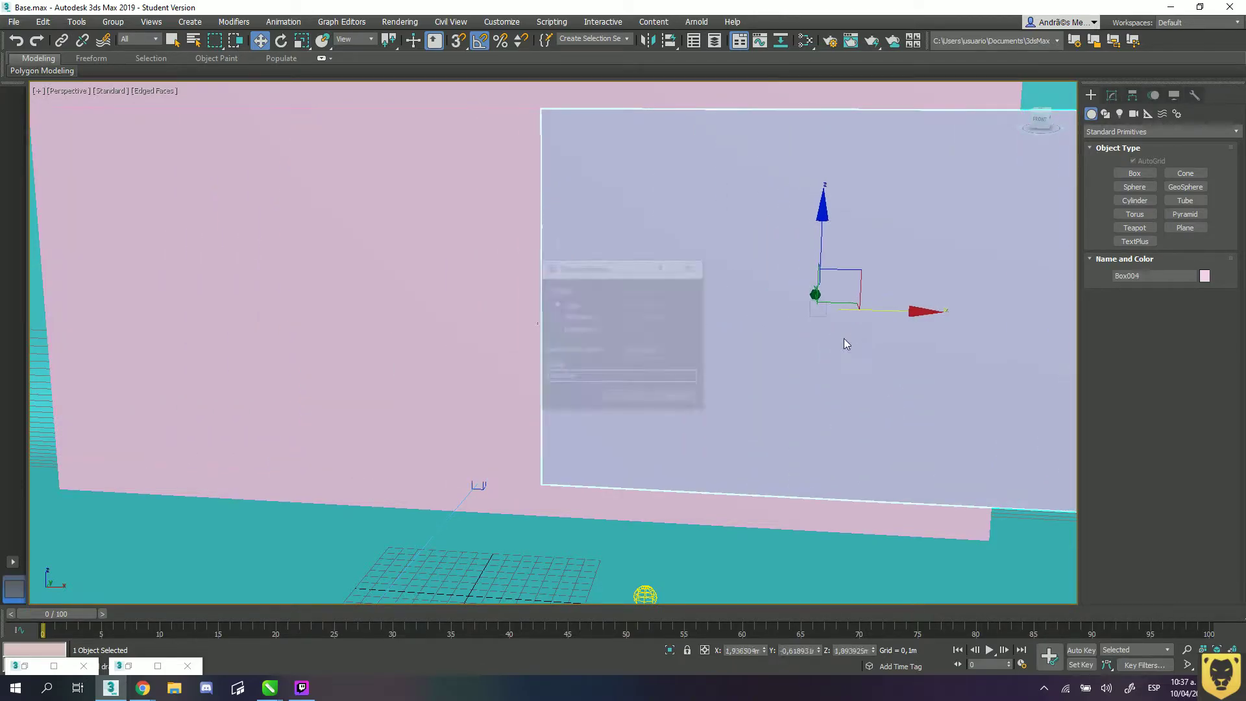
{"action": "left_click", "coordinate": [628, 397]}
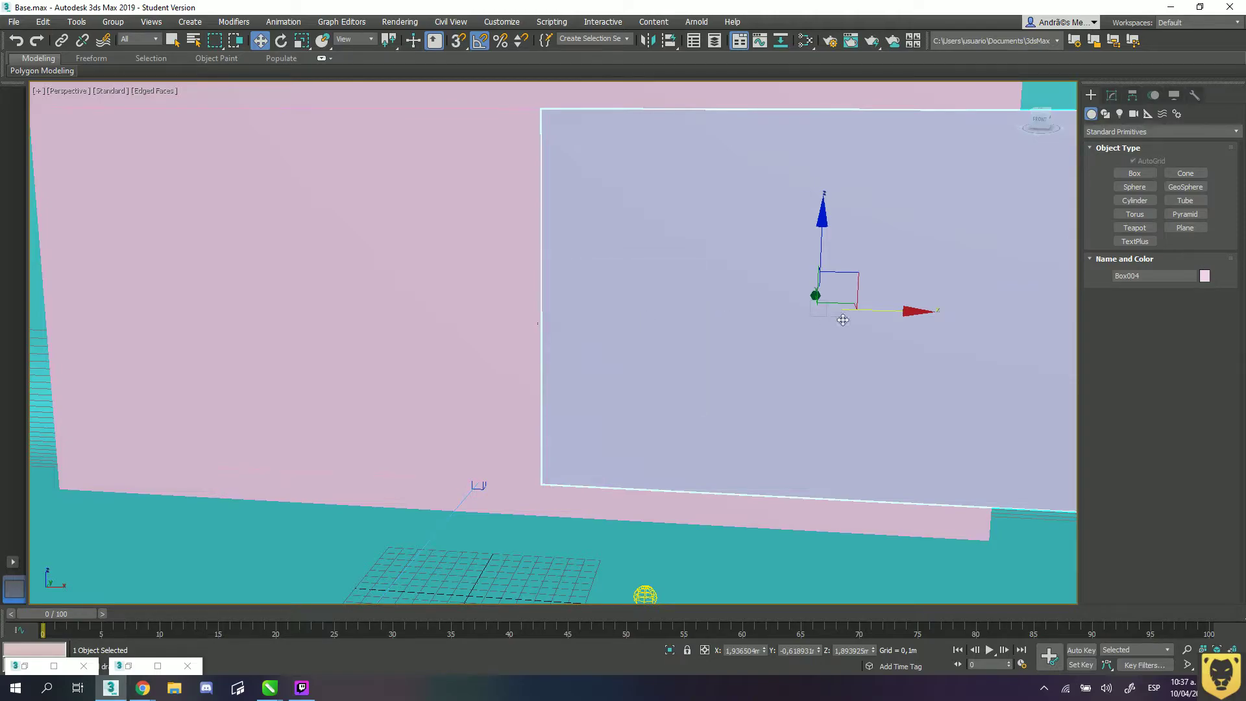
{"action": "left_click_drag", "start_coordinate": [884, 308], "coordinate": [317, 304]}
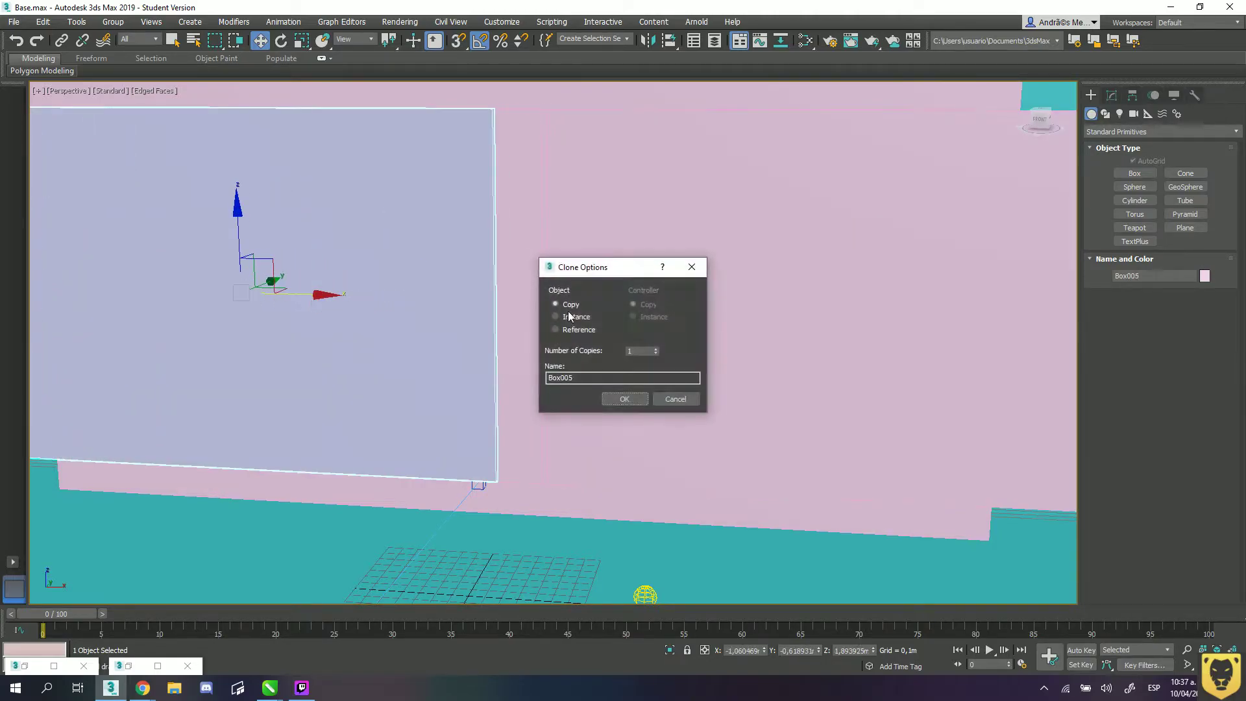
{"action": "left_click", "coordinate": [624, 397]}
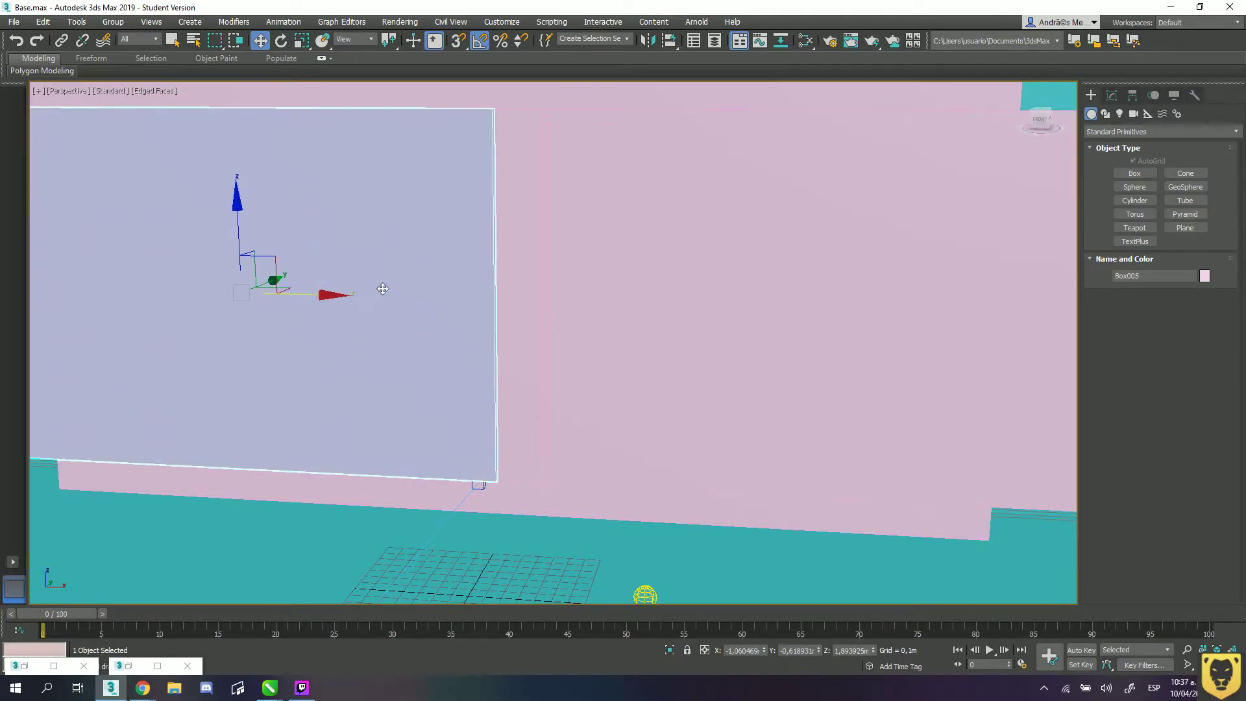
{"action": "left_click", "coordinate": [609, 250]}
{"action": "scroll", "coordinate": [609, 251], "scroll_direction": "down", "scroll_amount": 4}
{"action": "middle_click_drag", "start_coordinate": [567, 250], "coordinate": [528, 292], "text": "alt"}
{"action": "key", "text": "ctrl+z"}
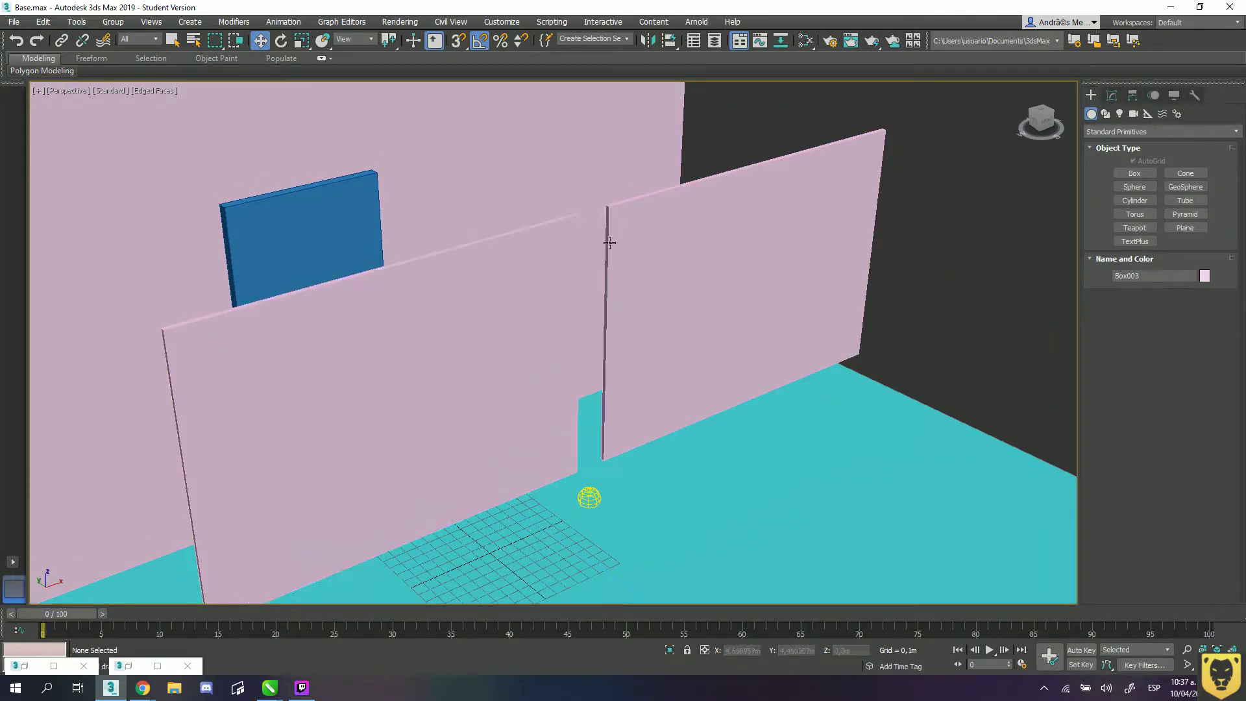
- Rotate the remaining copy of the practice box around its vertical axis
{"action": "left_click", "coordinate": [634, 257]}
{"action": "key", "text": "e"}
{"action": "left_click_drag", "start_coordinate": [714, 318], "coordinate": [805, 324]}
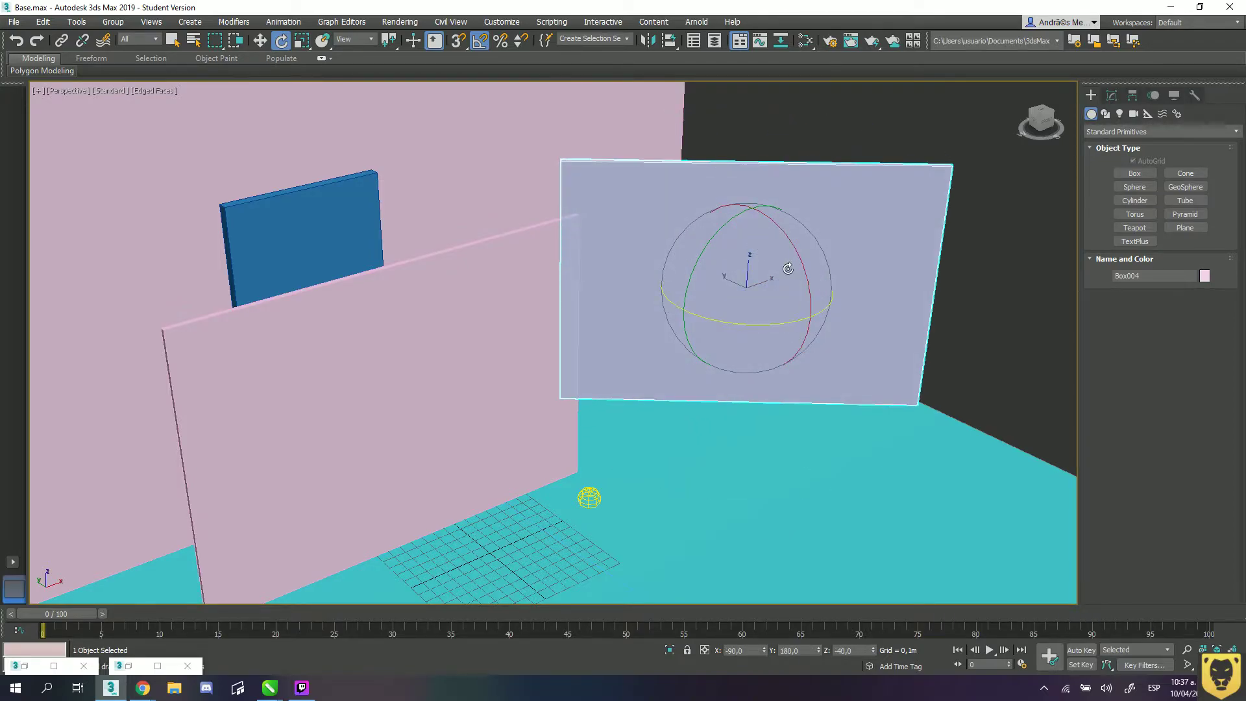
{"action": "mouse_move", "coordinate": [720, 308]}
{"action": "left_mouse_down"}
{"action": "mouse_move", "coordinate": [896, 286]}
{"action": "mouse_move", "coordinate": [946, 259]}
{"action": "mouse_move", "coordinate": [925, 277]}
{"action": "mouse_move", "coordinate": [528, 381]}
{"action": "mouse_move", "coordinate": [517, 331]}
{"action": "mouse_move", "coordinate": [542, 270]}
{"action": "mouse_move", "coordinate": [538, 351]}
{"action": "mouse_move", "coordinate": [507, 335]}
{"action": "mouse_move", "coordinate": [486, 369]}
{"action": "mouse_move", "coordinate": [862, 208]}
{"action": "mouse_move", "coordinate": [1103, 305]}
{"action": "mouse_move", "coordinate": [1189, 317]}
{"action": "mouse_move", "coordinate": [1209, 258]}
{"action": "mouse_move", "coordinate": [1198, 259]}
{"action": "left_mouse_up"}
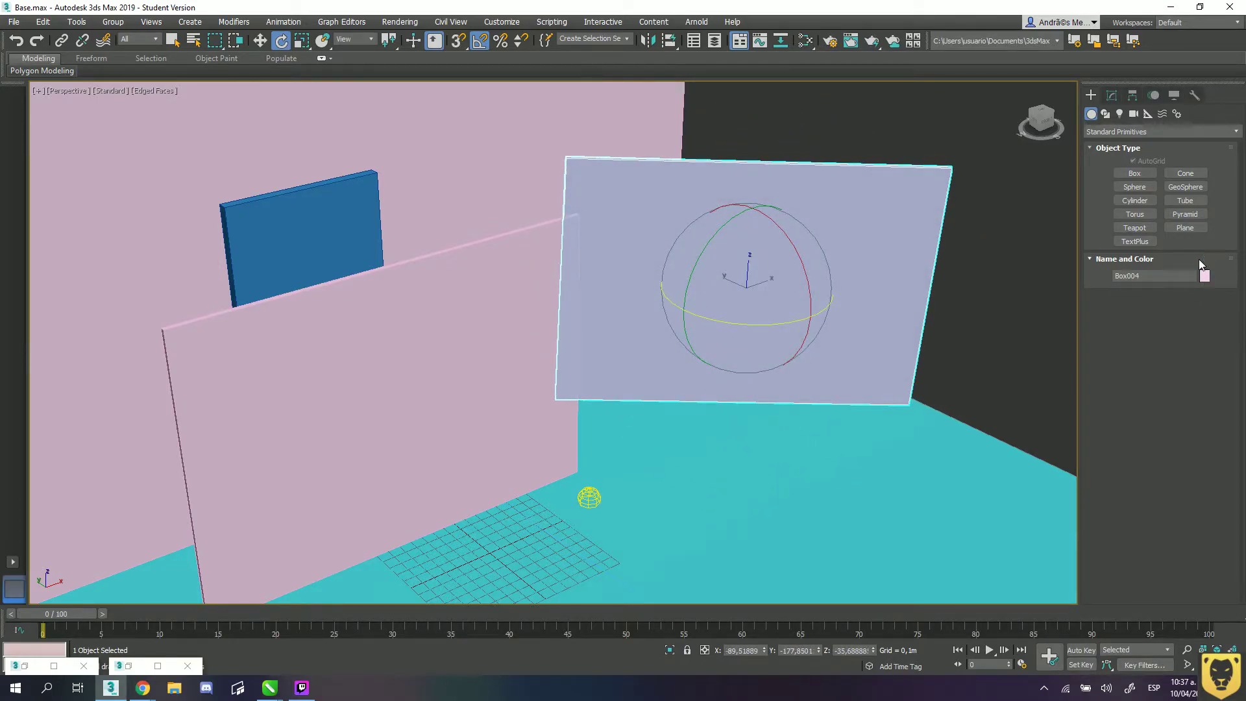
- Delete the rotated copy and the original practice box in front of the wall
{"action": "key", "text": "Delete"}
{"action": "left_click", "coordinate": [540, 331]}
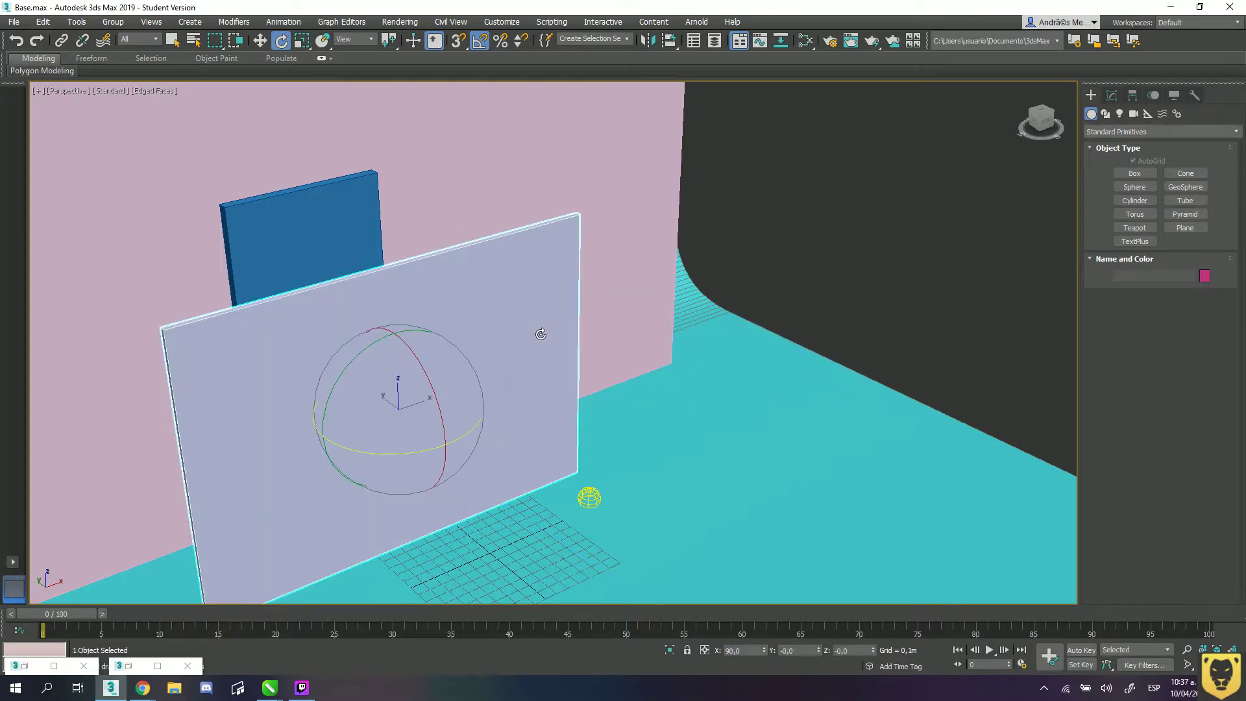
{"action": "key", "text": "Delete"}
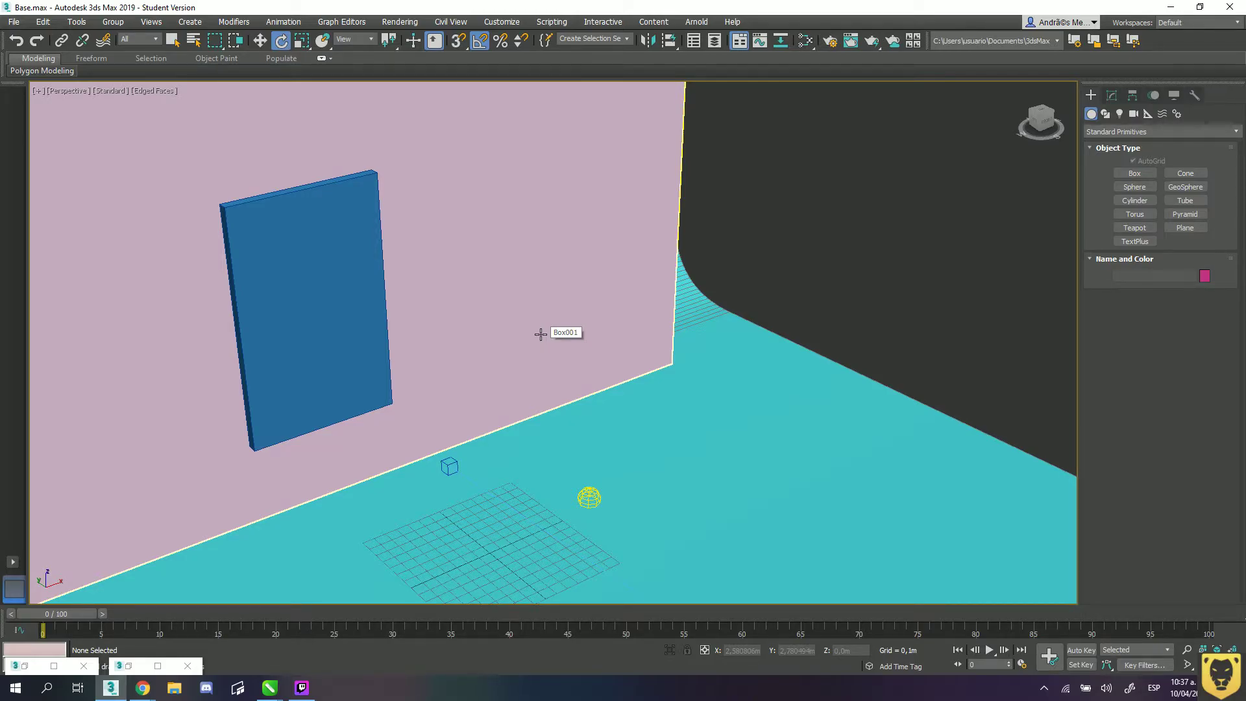
- Select the blue poster panel on the wall, check it through the camera and scale it down uniformly
{"action": "left_click", "coordinate": [308, 328]}
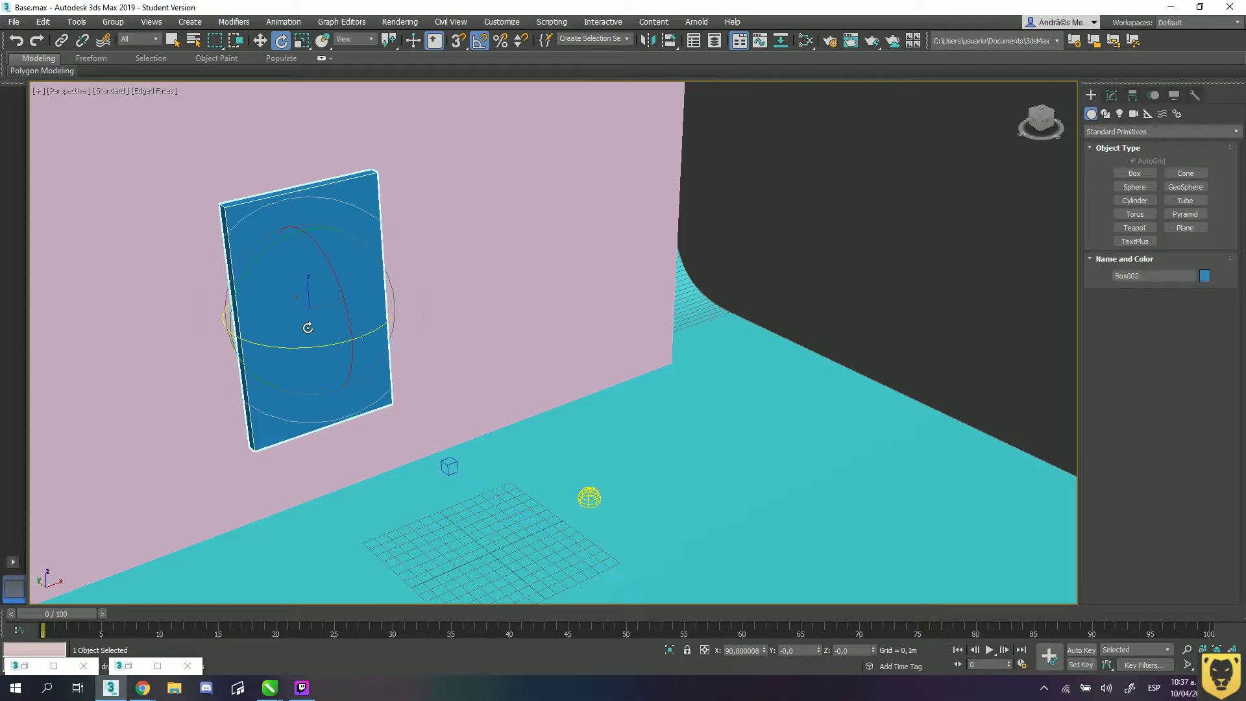
{"action": "key", "text": "c"}
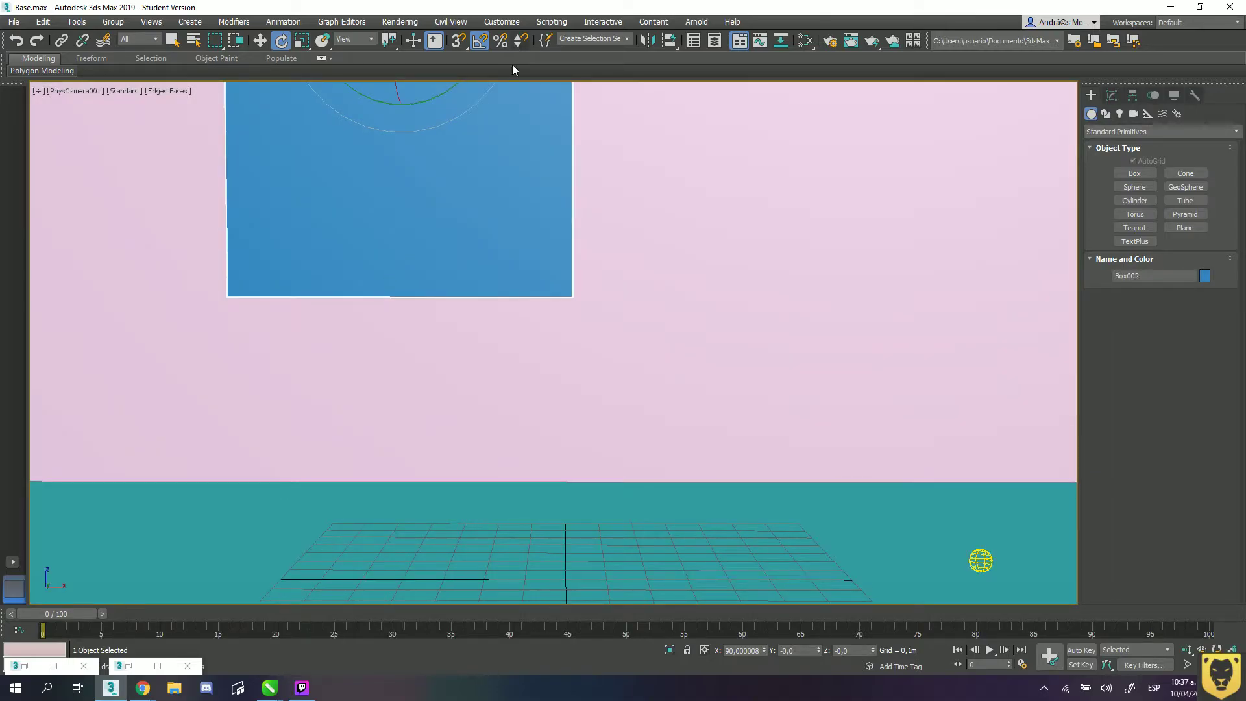
{"action": "key", "text": "p"}
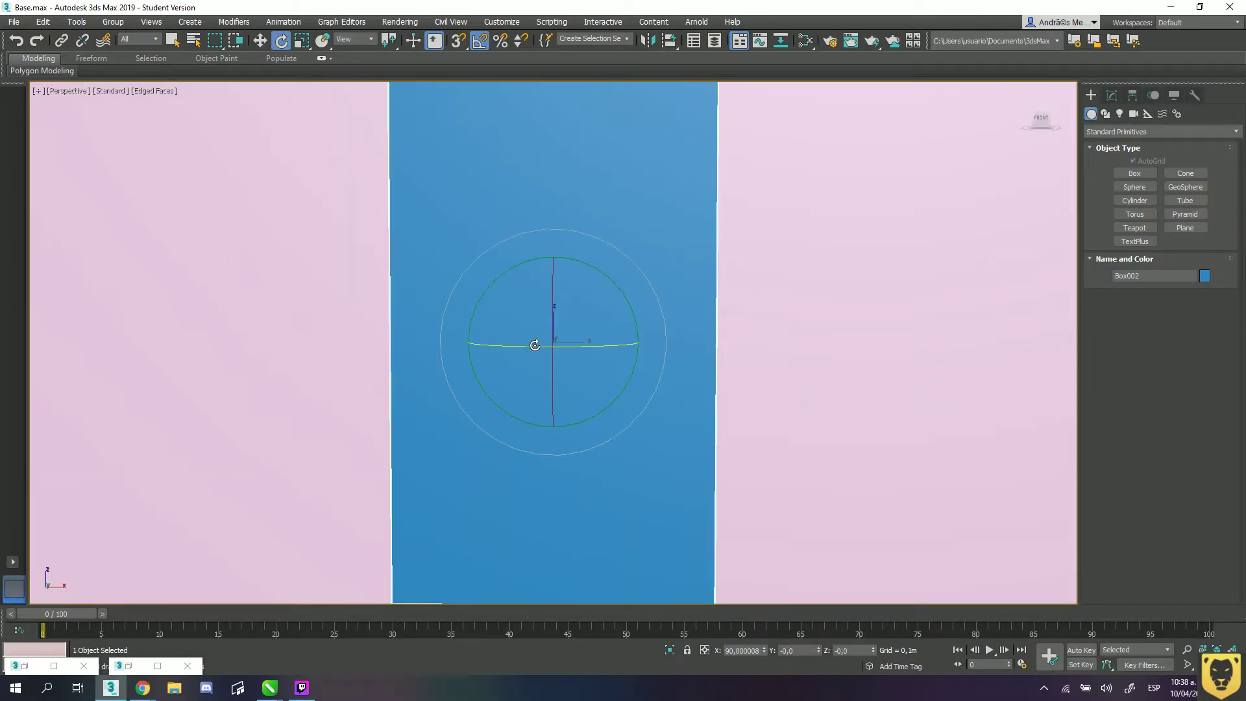
{"action": "scroll", "coordinate": [535, 345], "scroll_direction": "down", "scroll_amount": 10}
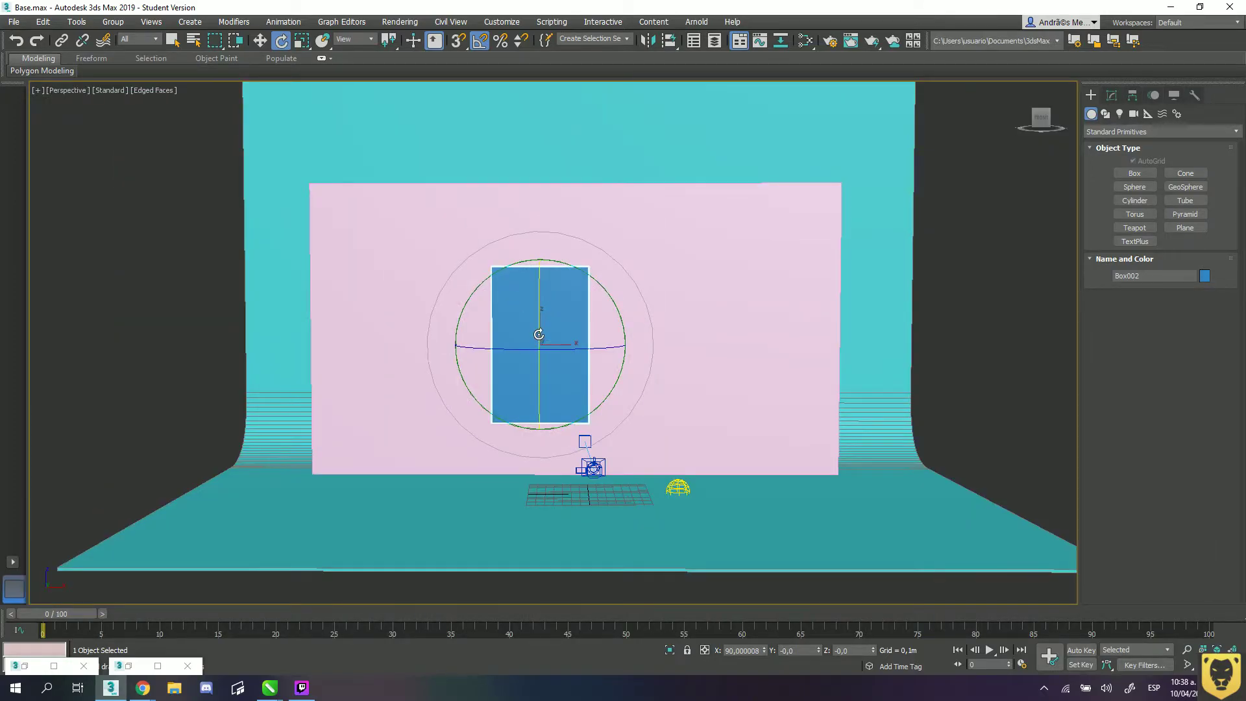
{"action": "key", "text": "r"}
{"action": "key", "text": "t"}
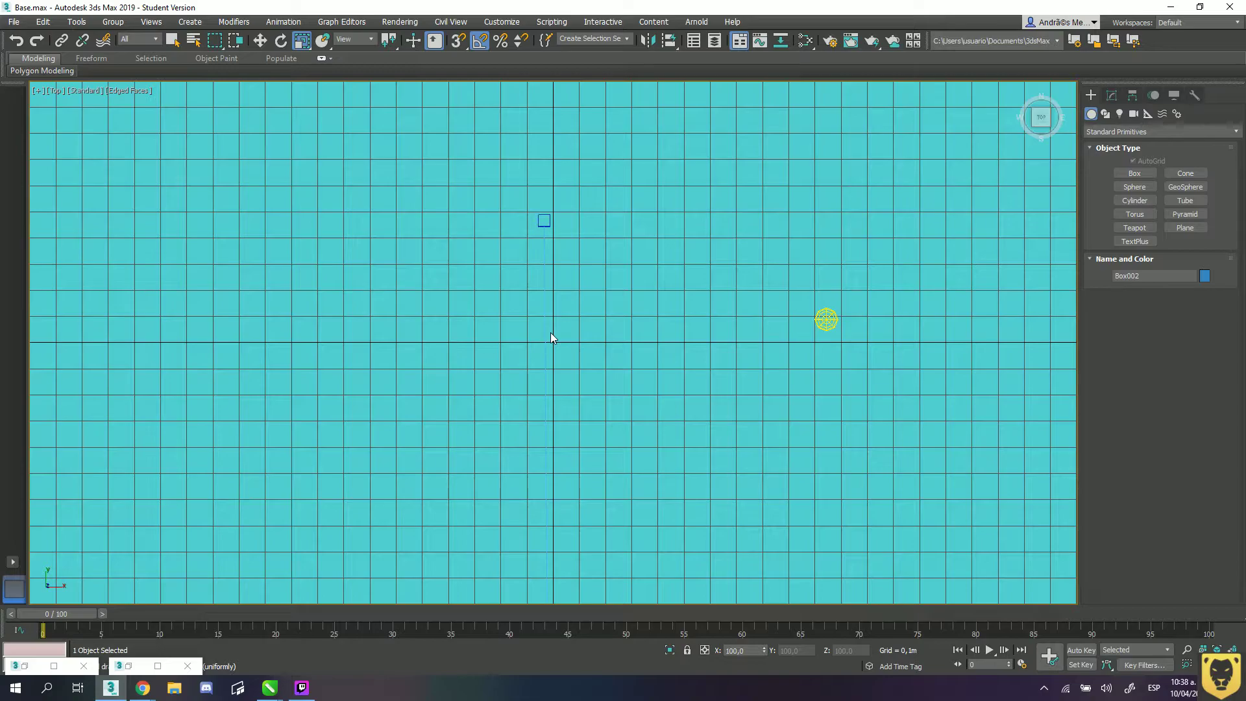
{"action": "key", "text": "p"}
{"action": "scroll", "coordinate": [568, 371], "scroll_direction": "down", "scroll_amount": 5}
{"action": "middle_click_drag", "start_coordinate": [562, 342], "coordinate": [574, 268], "text": "alt"}
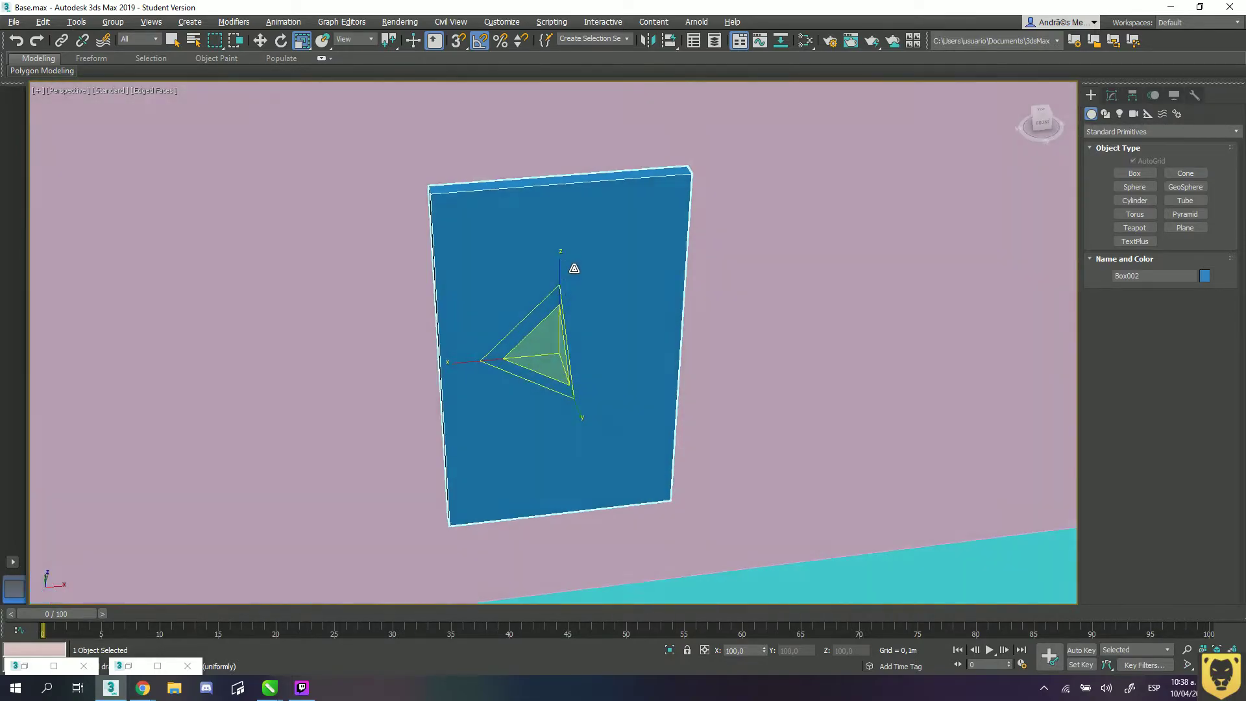
{"action": "left_click_drag", "start_coordinate": [555, 343], "coordinate": [568, 373]}
- Lower the poster panel to about Z 0.77 m, show safe frames in the camera view and shift the panel to about X -0.71 m
{"action": "key", "text": "w"}
{"action": "left_click_drag", "start_coordinate": [557, 292], "coordinate": [557, 477]}
{"action": "key", "text": "c"}
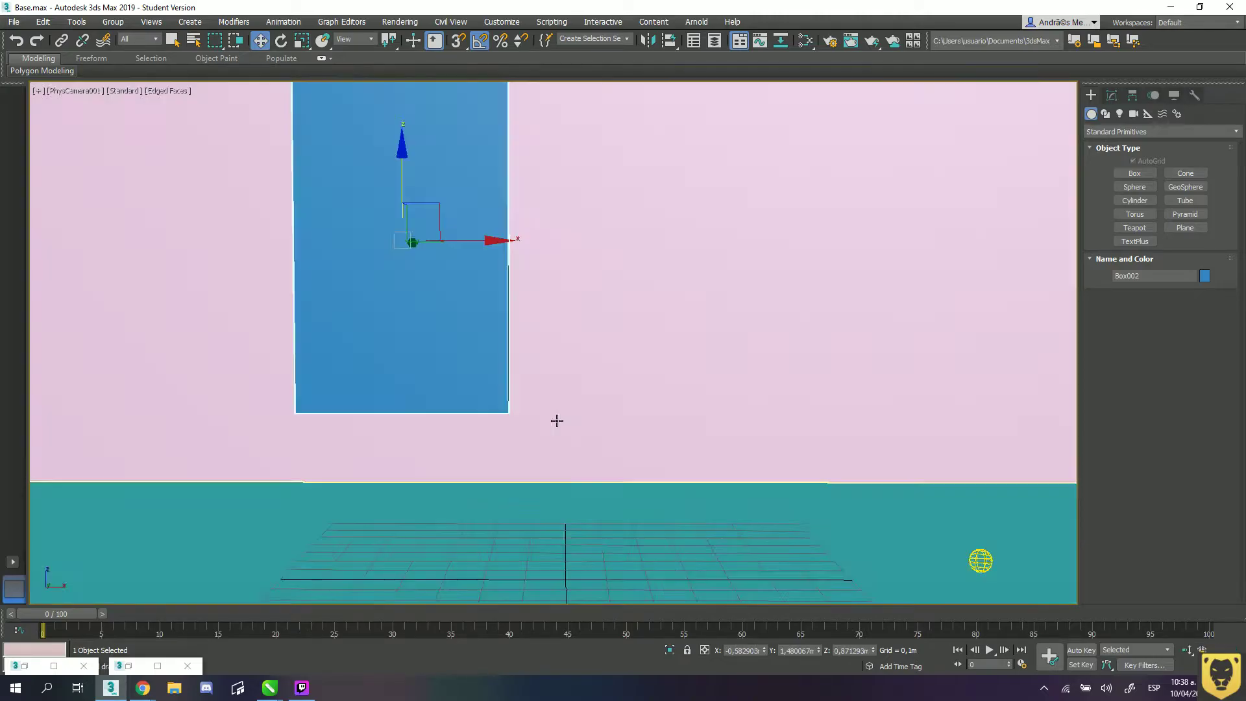
{"action": "left_click_drag", "start_coordinate": [406, 174], "coordinate": [407, 206]}
{"action": "key", "text": "shift+f"}
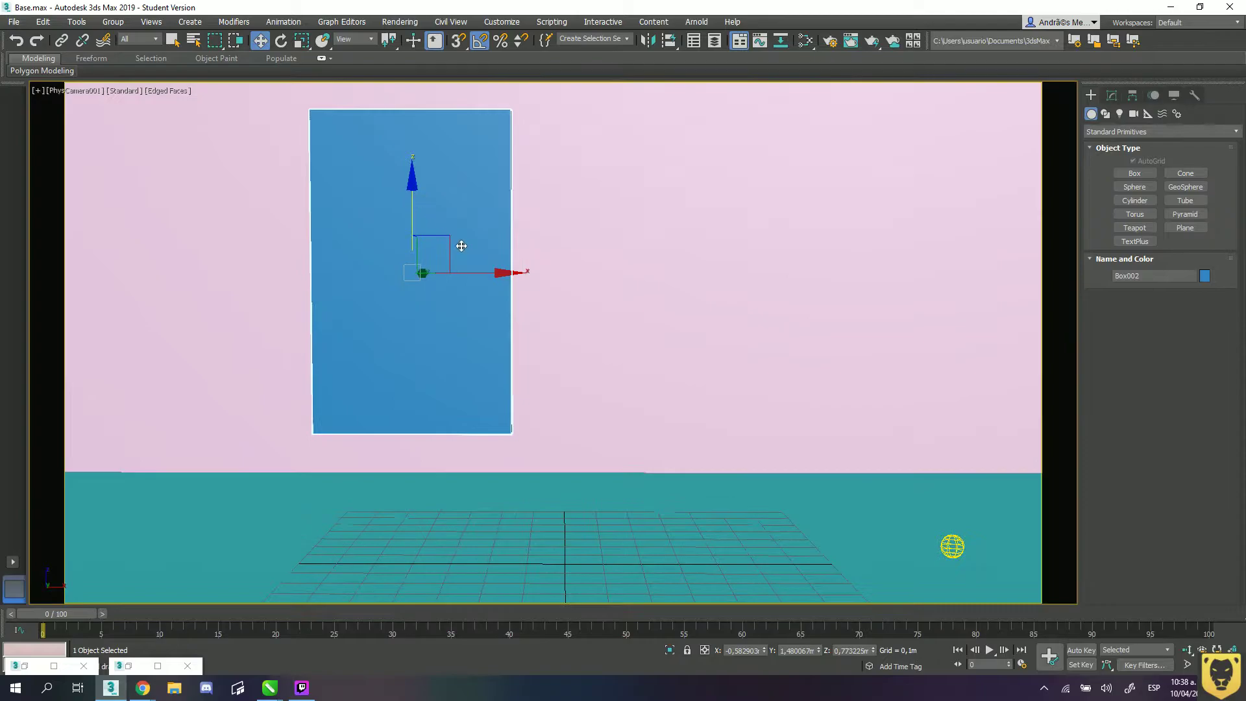
{"action": "left_click_drag", "start_coordinate": [462, 273], "coordinate": [425, 271]}
- Move the wall and poster panel together about 1 m along Y toward the camera, and clear the selection
{"action": "key", "text": "p"}
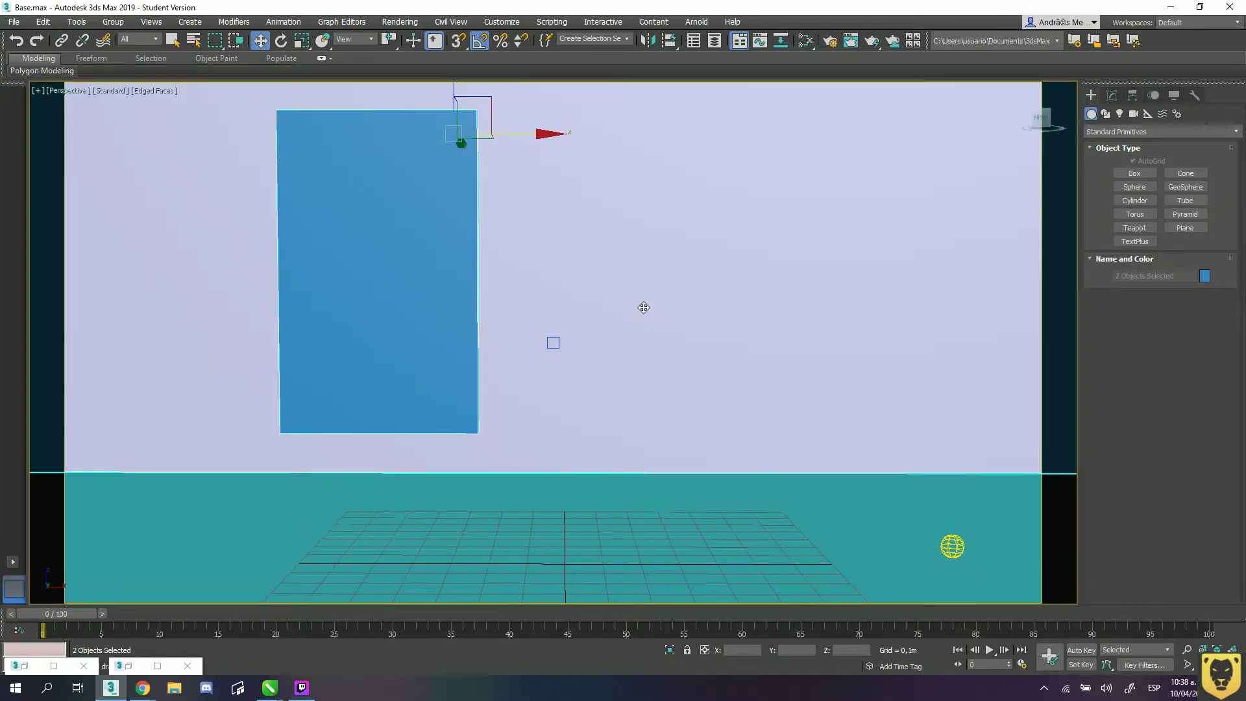
{"action": "scroll", "coordinate": [643, 307], "scroll_direction": "down", "scroll_amount": 6}
{"action": "middle_click_drag", "start_coordinate": [575, 406], "coordinate": [649, 398], "text": "alt"}
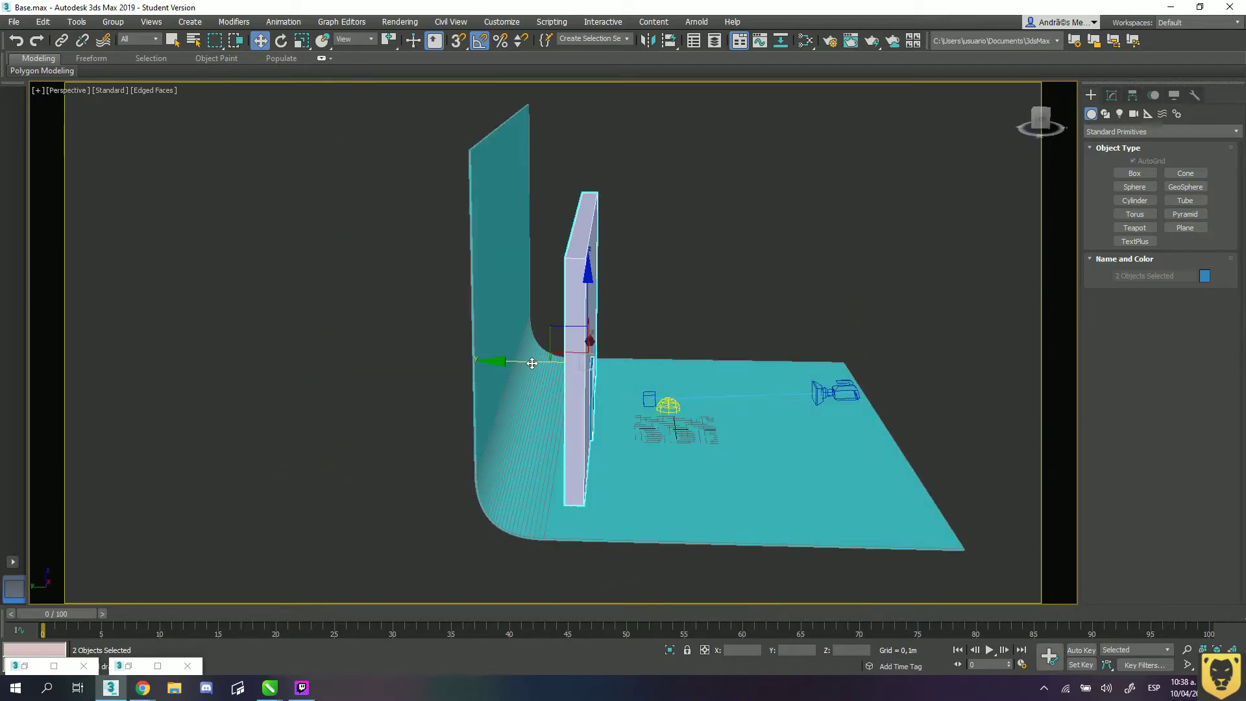
{"action": "left_click_drag", "start_coordinate": [532, 363], "coordinate": [576, 375]}
{"action": "left_click", "coordinate": [693, 321]}
- Select only the blue poster panel on the wall and look at its box parameters
{"action": "middle_click_drag", "start_coordinate": [691, 318], "coordinate": [601, 324], "text": "alt"}
{"action": "left_click", "coordinate": [594, 396]}
{"action": "scroll", "coordinate": [584, 411], "scroll_direction": "up", "scroll_amount": 8}
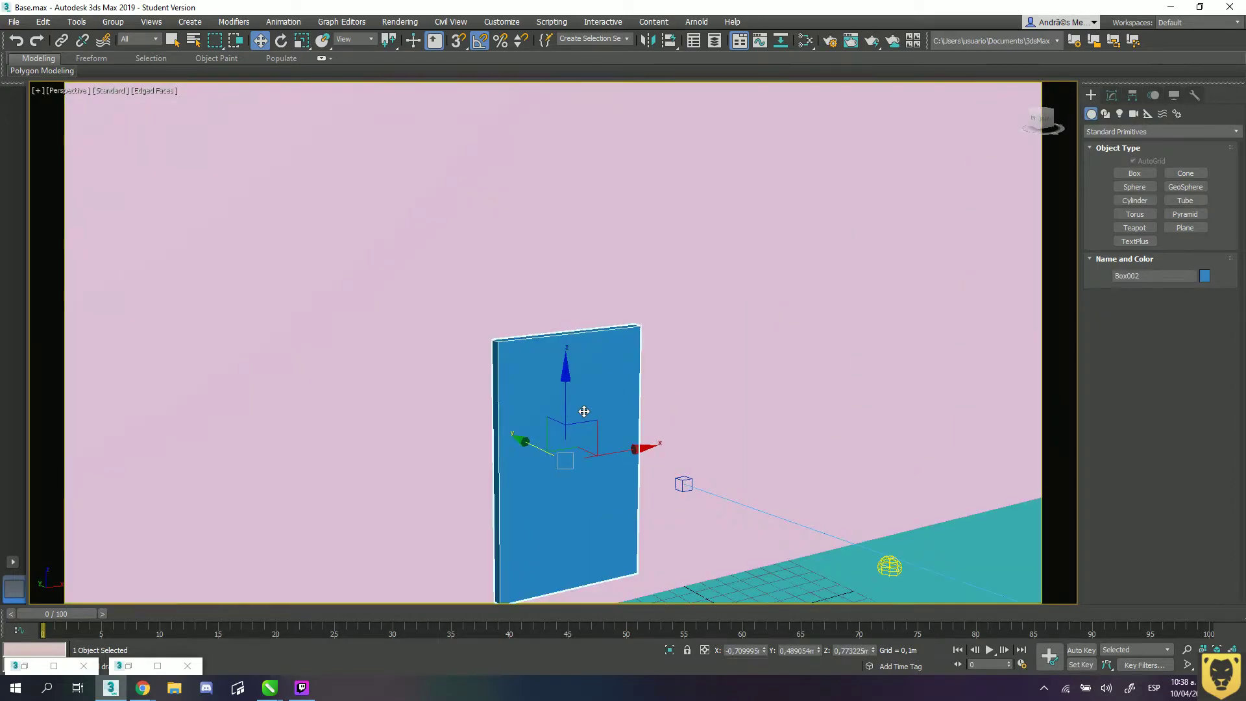
{"action": "scroll", "coordinate": [584, 411], "scroll_direction": "up", "scroll_amount": 5}
{"action": "scroll", "coordinate": [568, 247], "scroll_direction": "down", "scroll_amount": 3}
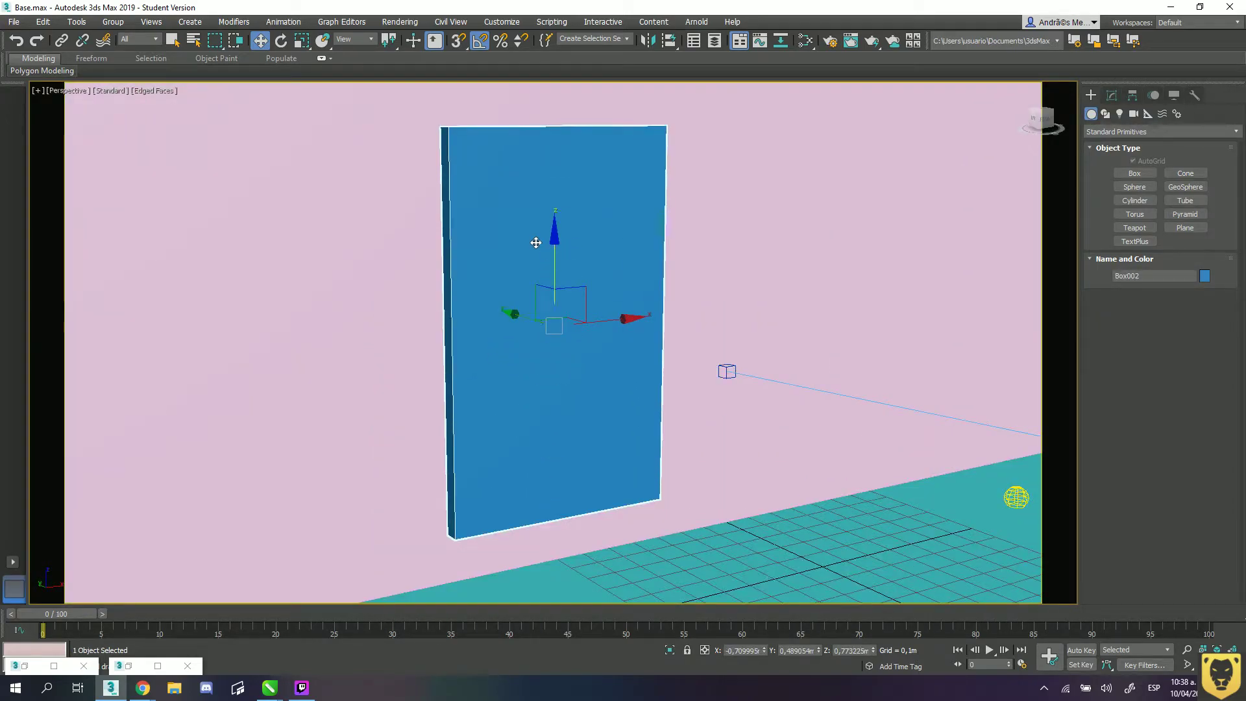
{"action": "left_click", "coordinate": [1111, 96]}
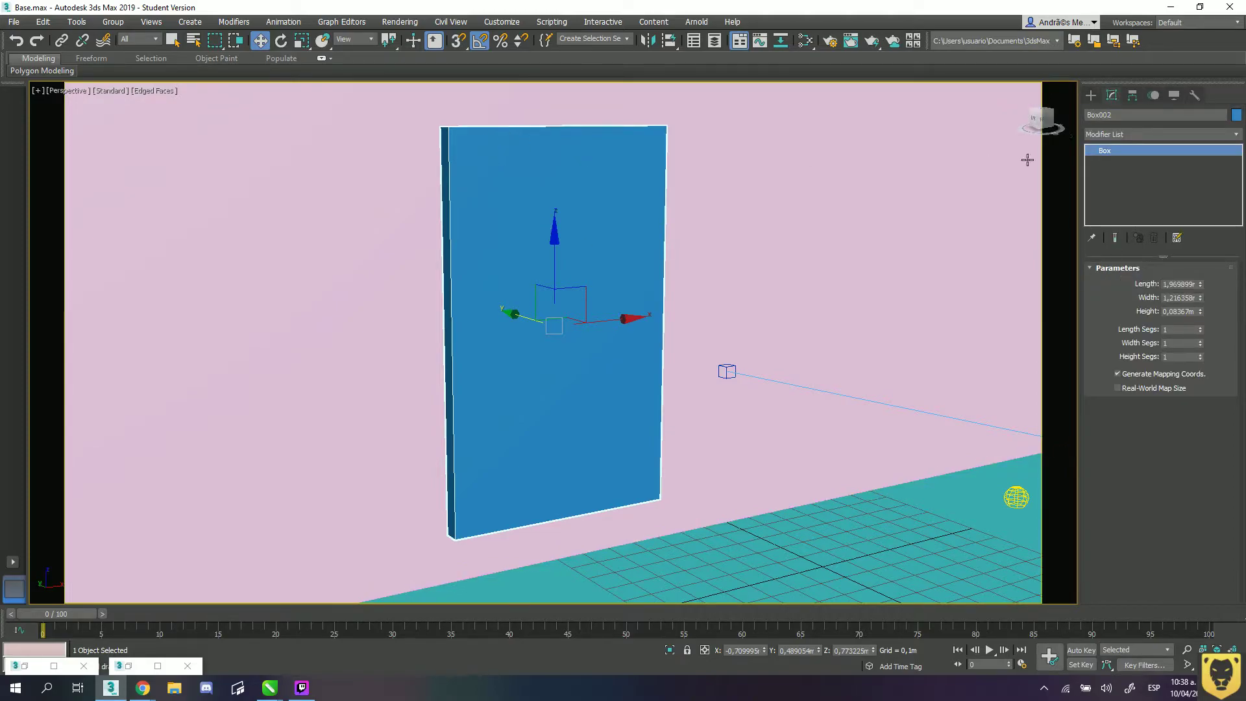
- Draw a ChamferBox on the wall beside the poster panel, about 1.17 m by 0.69 m by 0.058 m, with a fillet of about 0.021 m
{"action": "left_click", "coordinate": [1090, 96]}
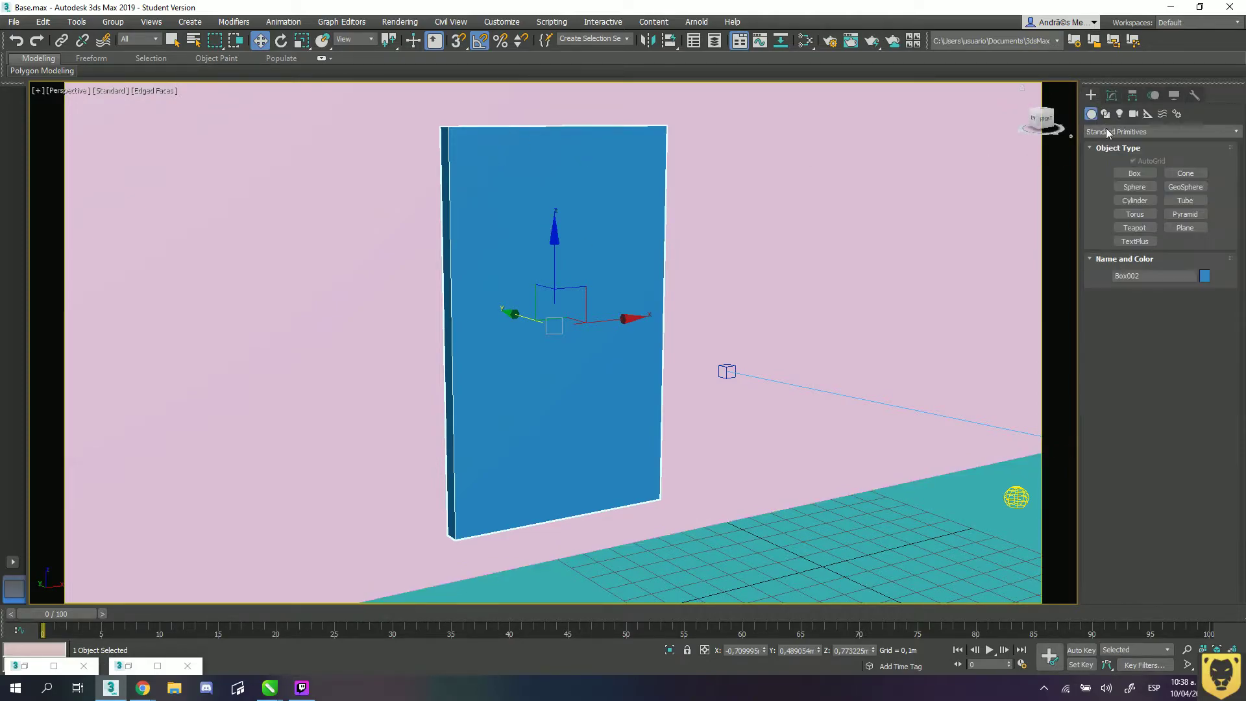
{"action": "left_click", "coordinate": [1095, 132]}
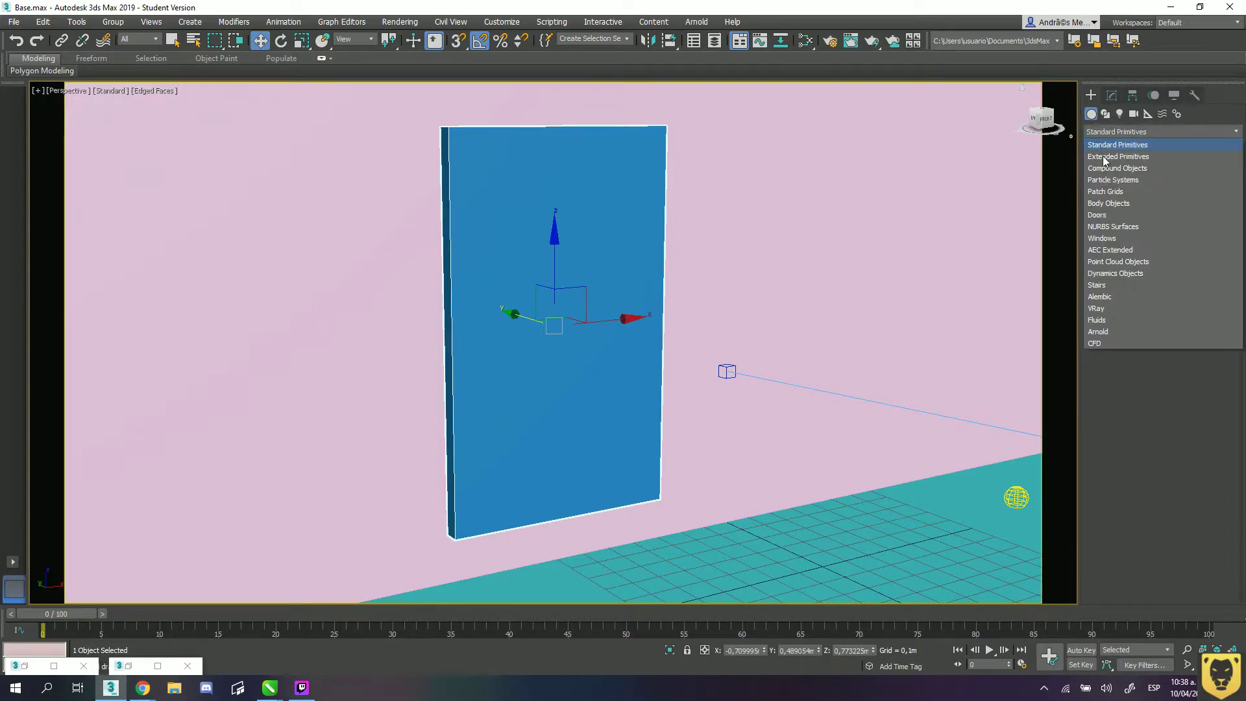
{"action": "left_click", "coordinate": [1105, 161]}
{"action": "left_click", "coordinate": [1134, 187]}
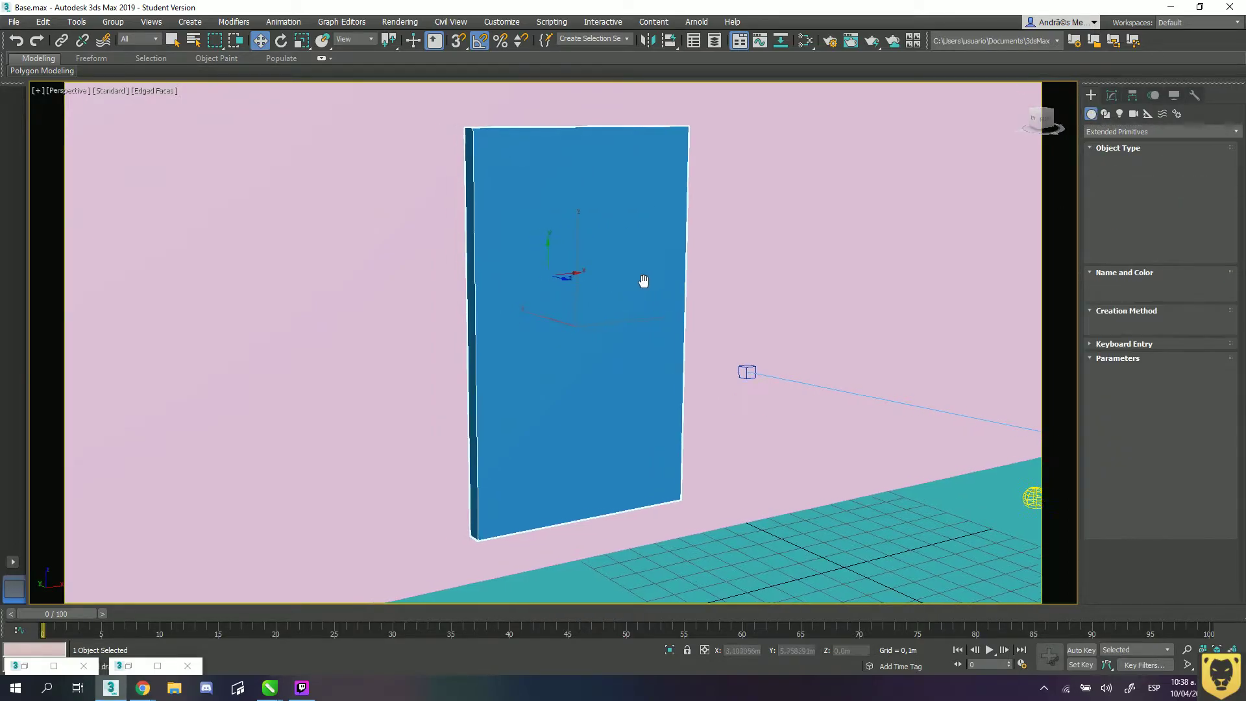
{"action": "middle_click_drag", "start_coordinate": [637, 278], "coordinate": [512, 184], "text": "alt"}
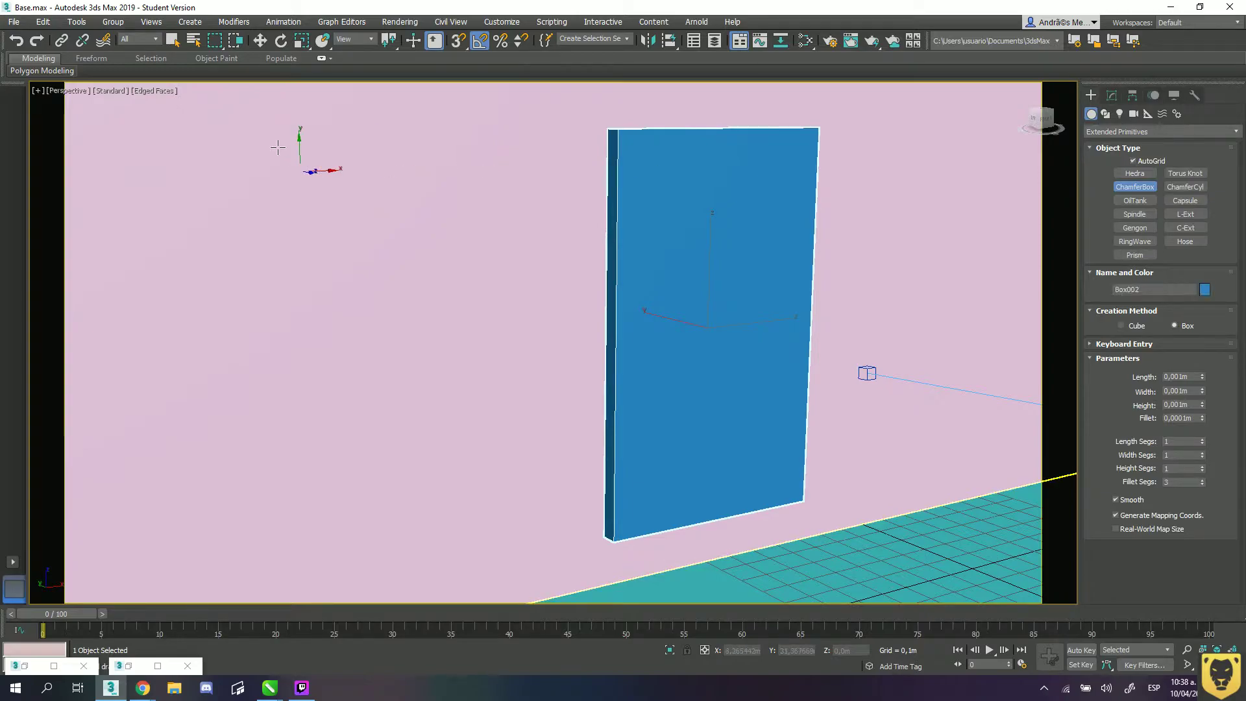
{"action": "left_click_drag", "start_coordinate": [334, 142], "coordinate": [558, 535]}
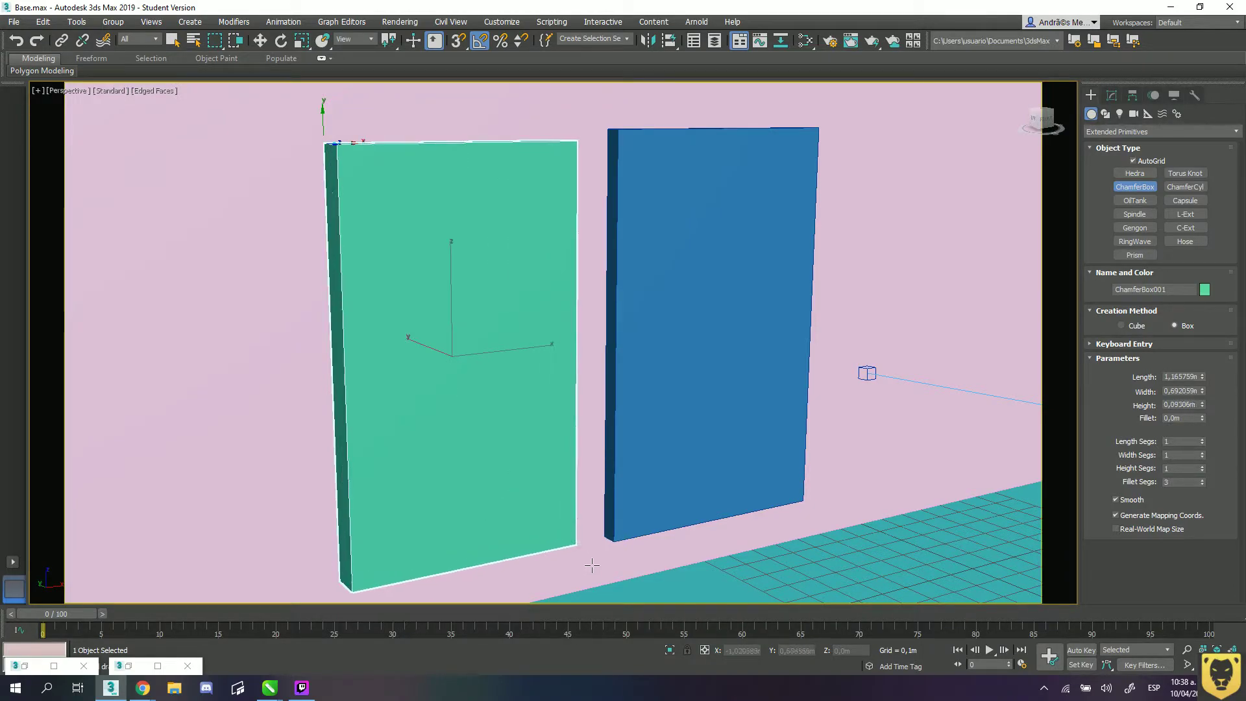
{"action": "left_click", "coordinate": [571, 548]}
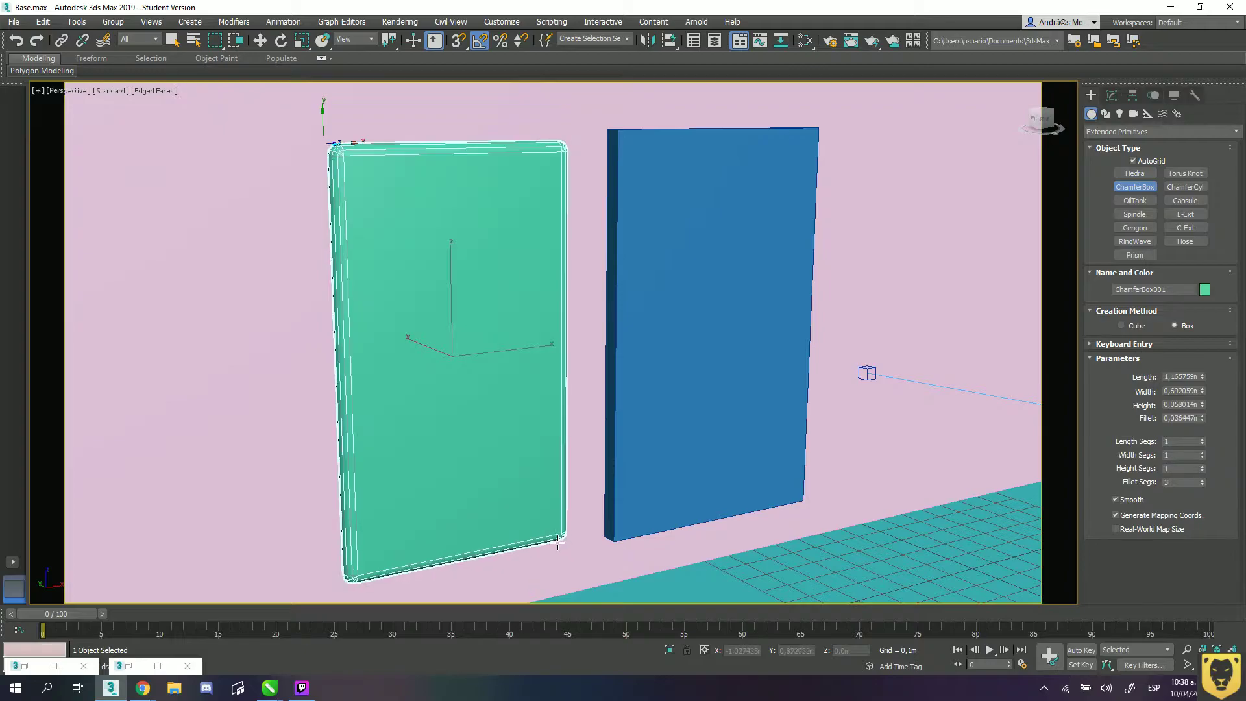
{"action": "left_click", "coordinate": [567, 548]}
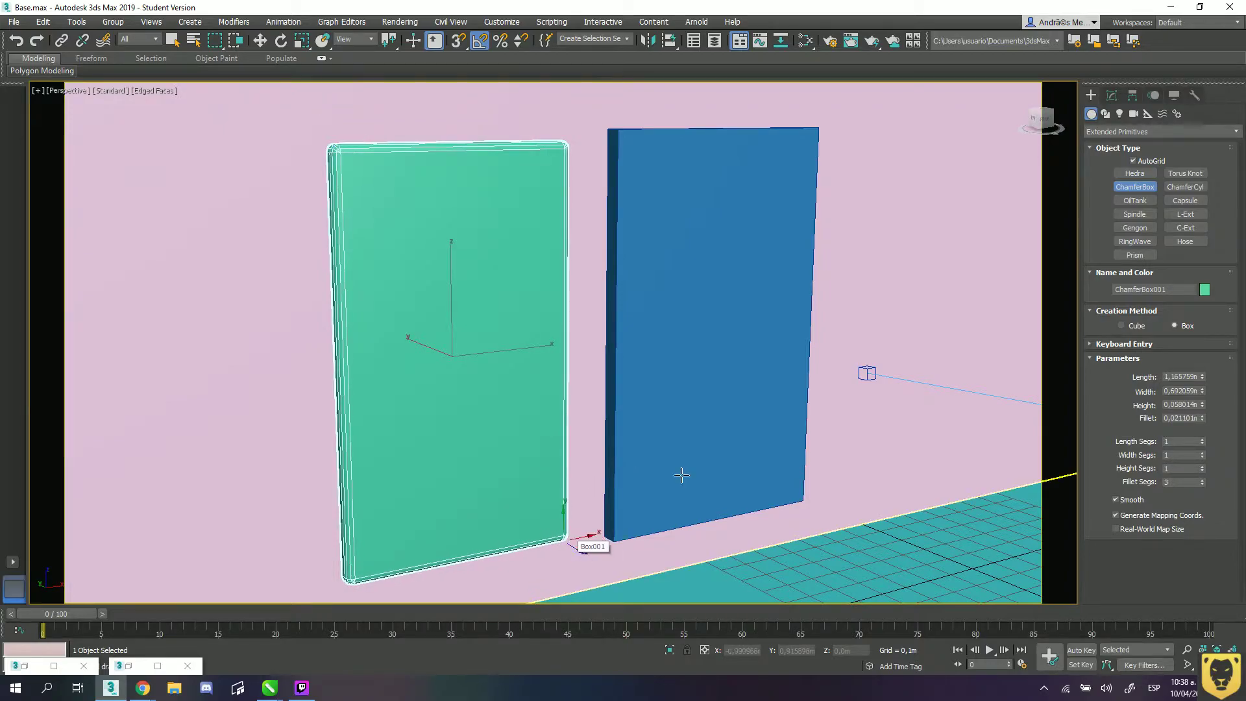
- Set the chamfer box to 6 fillet segments and 2 segments each in length, width and height, and inspect its rounded corner
{"action": "left_click", "coordinate": [1202, 481]}
{"action": "left_click", "coordinate": [1201, 480]}
{"action": "left_click", "coordinate": [1201, 480]}
{"action": "left_click", "coordinate": [1202, 466]}
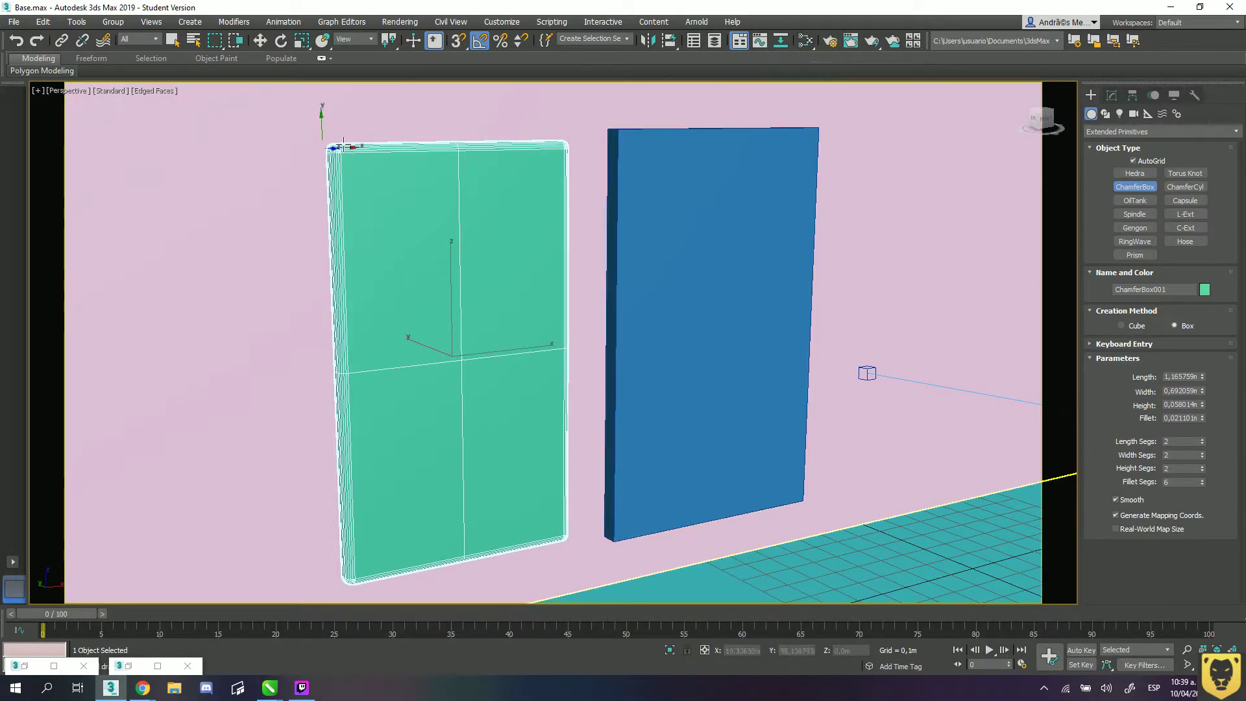
{"action": "scroll", "coordinate": [343, 144], "scroll_direction": "up", "scroll_amount": 6}
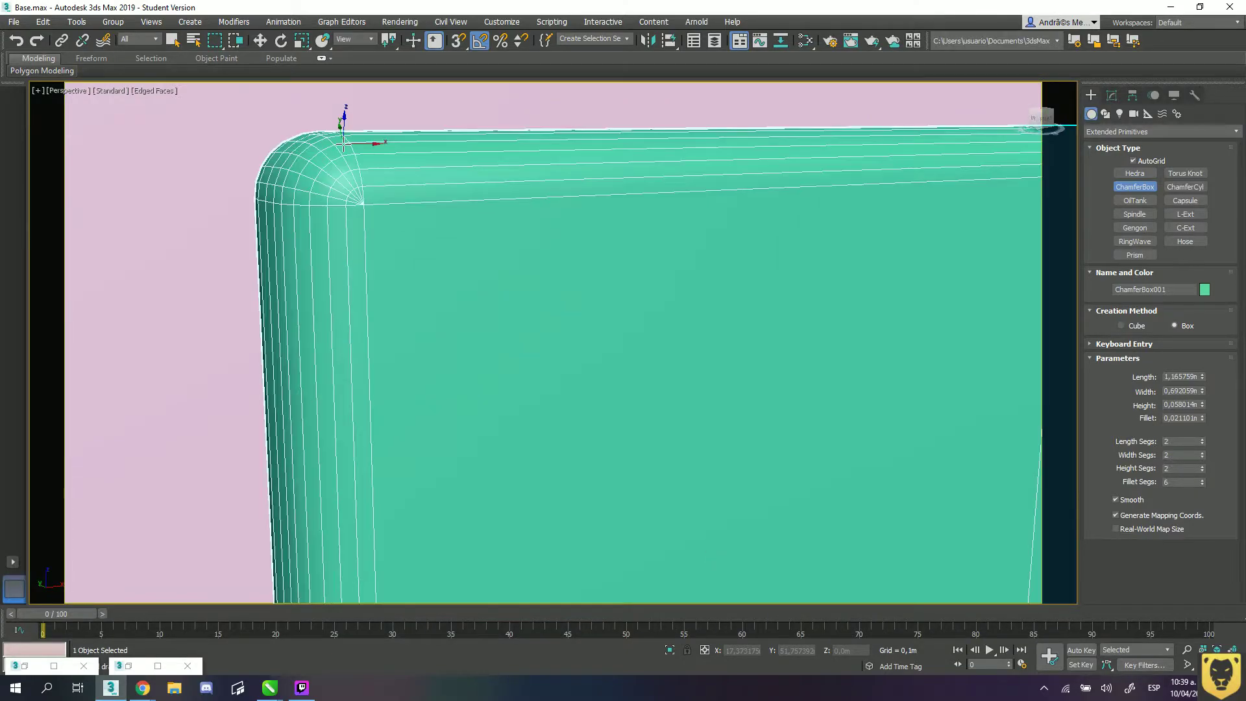
{"action": "scroll", "coordinate": [343, 143], "scroll_direction": "down", "scroll_amount": 2}
{"action": "scroll", "coordinate": [343, 145], "scroll_direction": "down", "scroll_amount": 3}
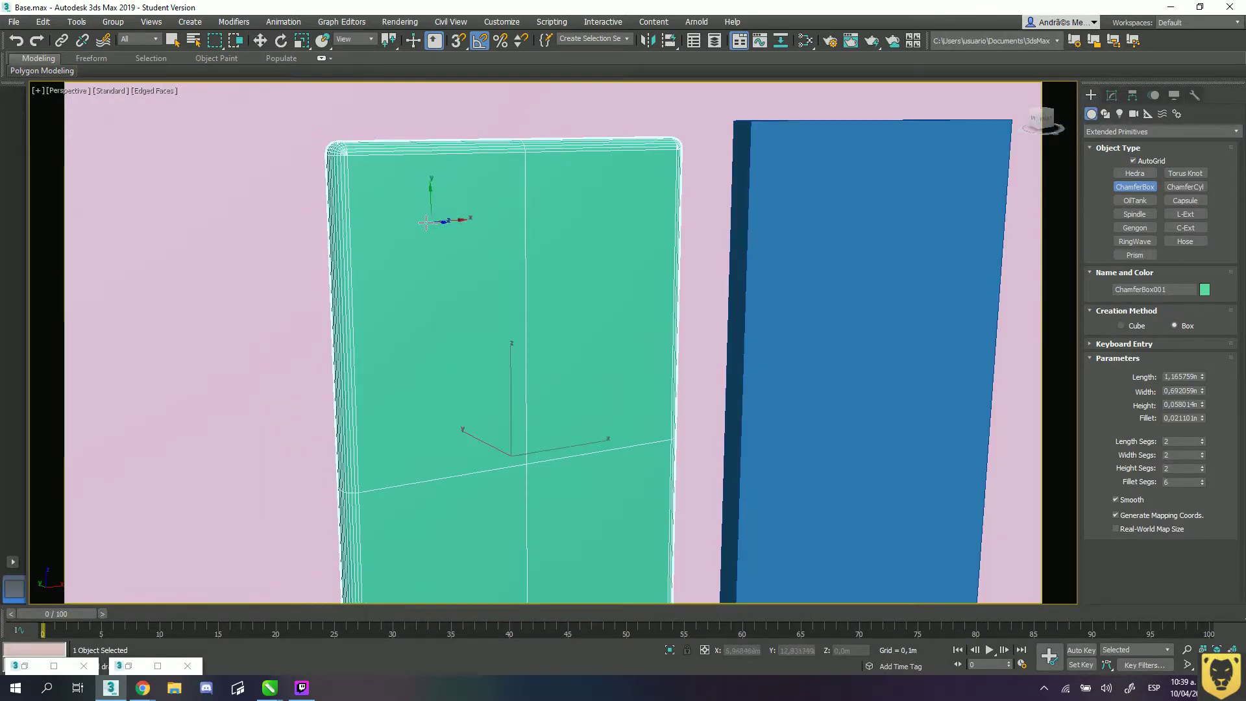
{"action": "scroll", "coordinate": [422, 216], "scroll_direction": "up", "scroll_amount": 2}
{"action": "middle_click_drag", "start_coordinate": [382, 245], "coordinate": [415, 266], "text": "alt"}
{"action": "scroll", "coordinate": [463, 295], "scroll_direction": "down", "scroll_amount": 2}
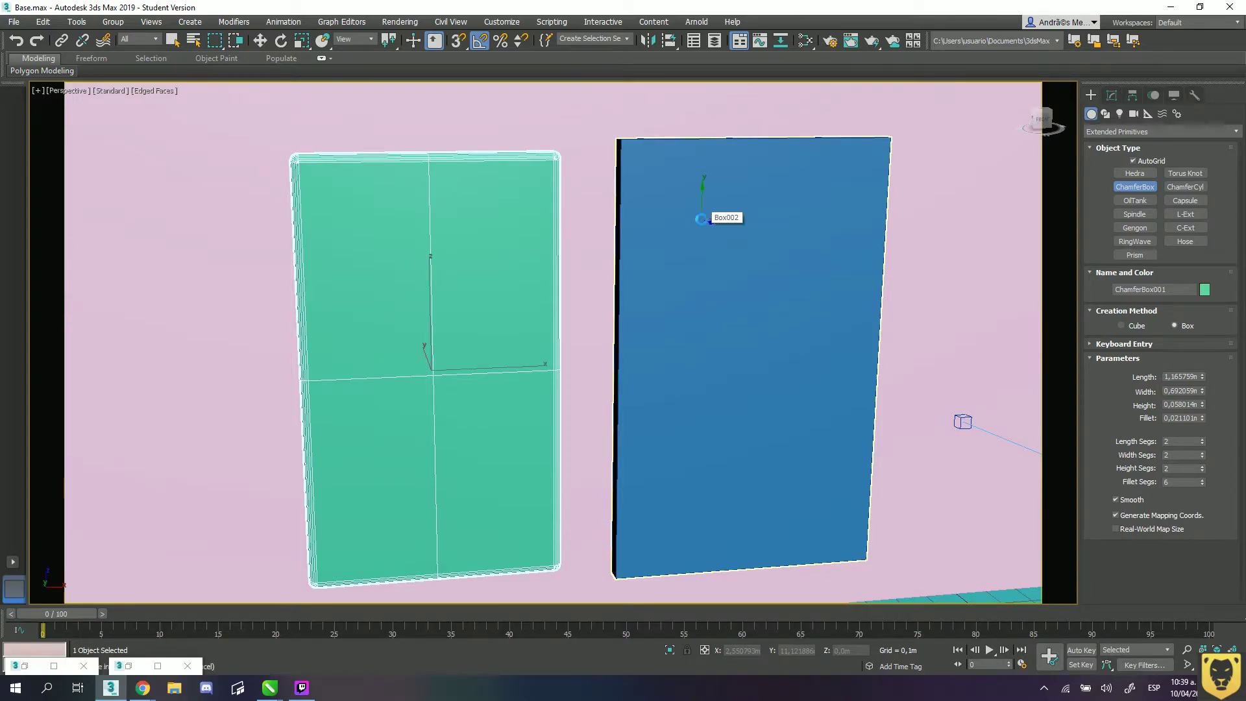
- Select the blue poster panel and add a Chamfer modifier to it
{"action": "key", "text": "w"}
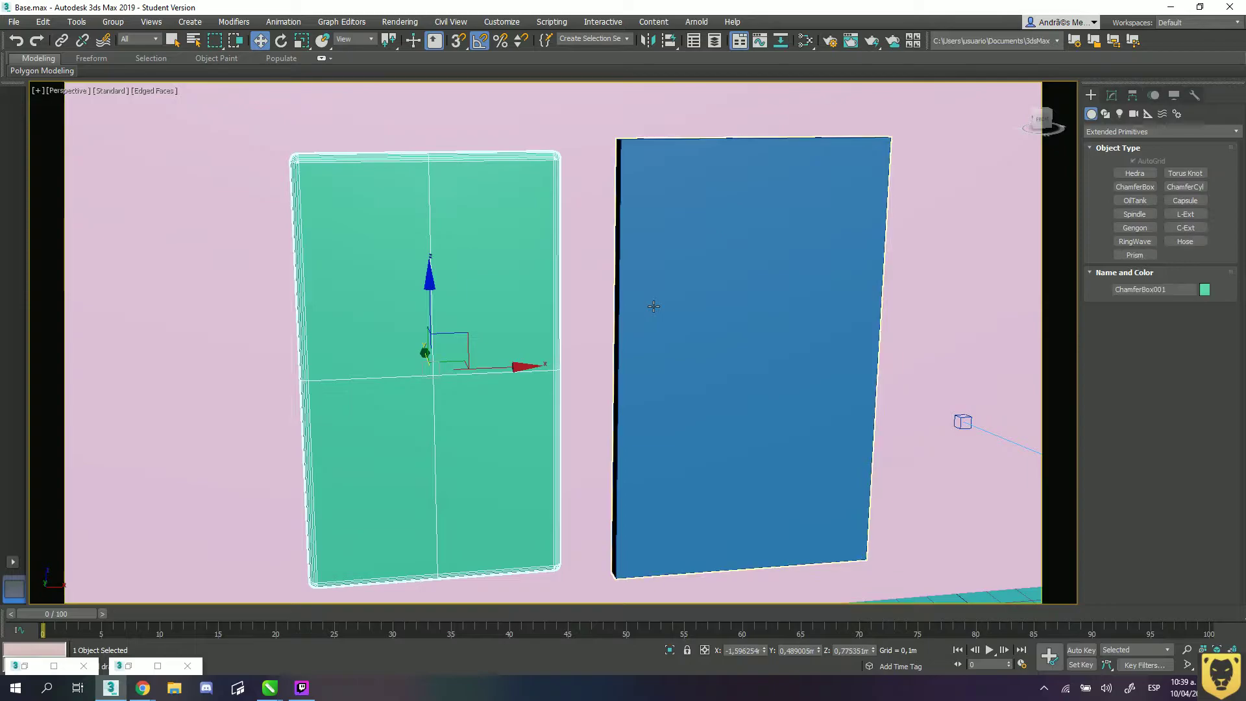
{"action": "left_click", "coordinate": [653, 306]}
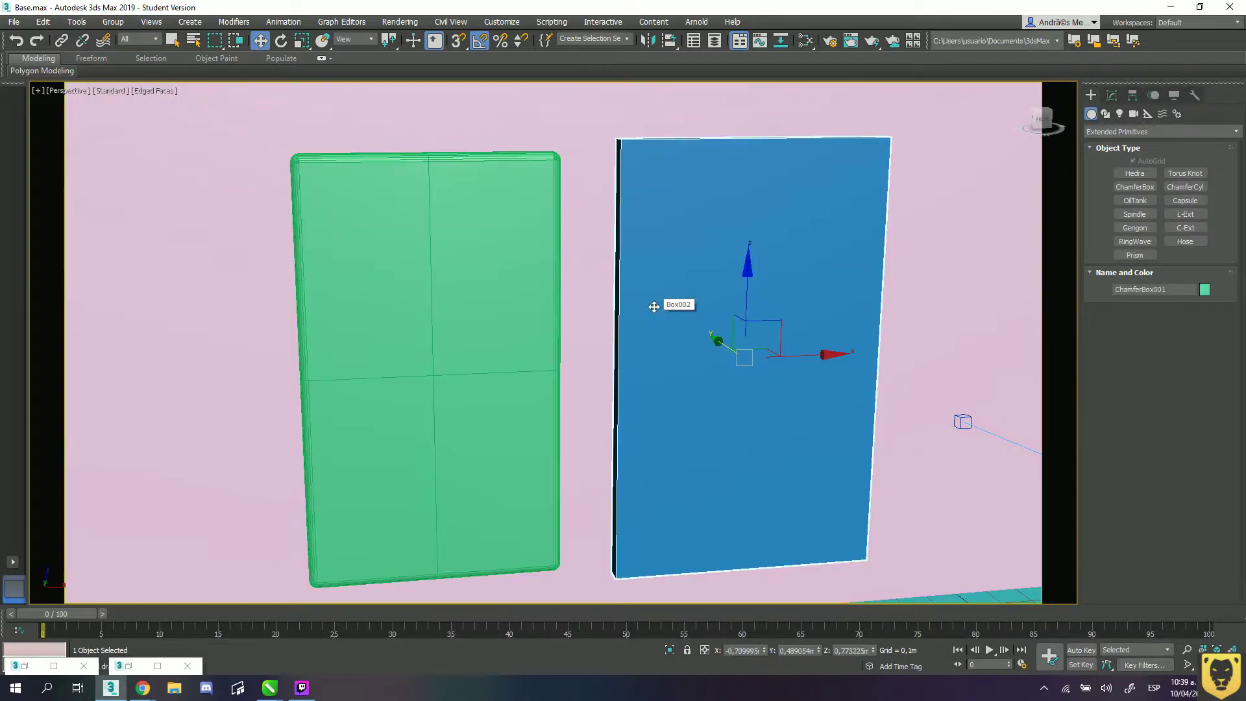
{"action": "left_click", "coordinate": [1112, 98]}
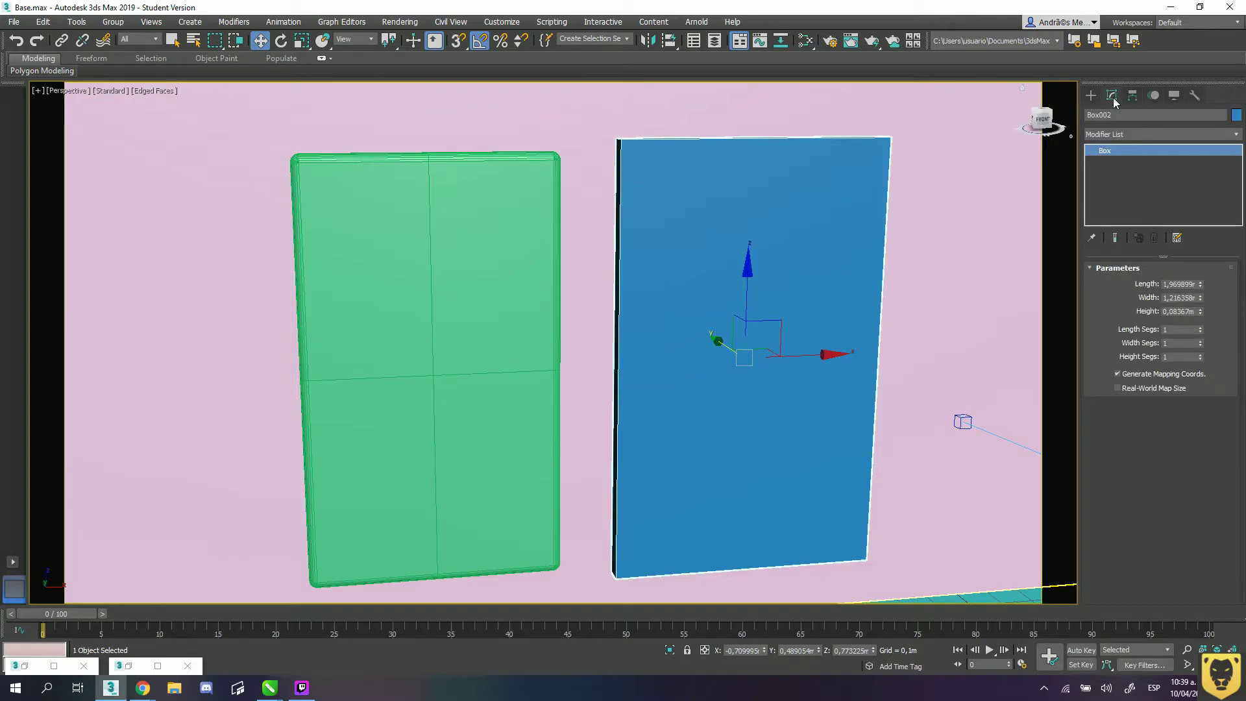
{"action": "left_click", "coordinate": [1237, 136]}
{"action": "scroll", "coordinate": [1177, 277], "scroll_direction": "down", "scroll_amount": 8}
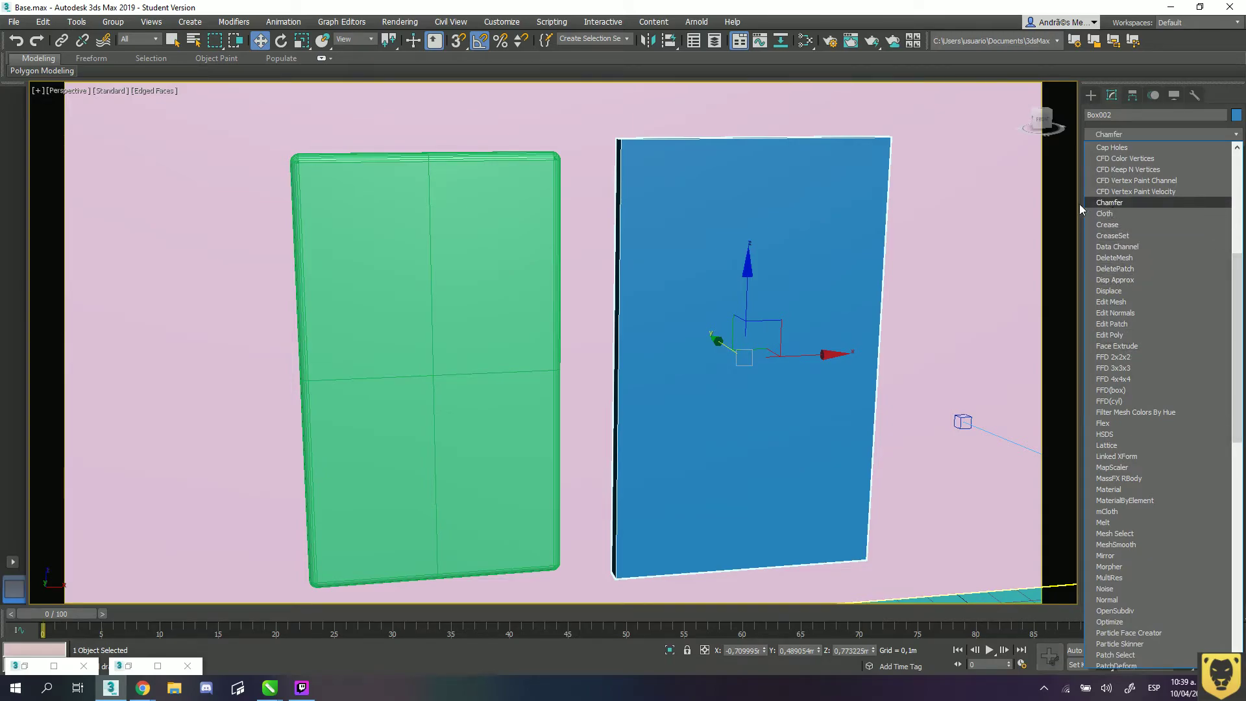
{"action": "left_click", "coordinate": [1108, 202]}
- Set the panel's chamfer amount to about 0.0259 m, with 9 segments and a tension of 0.54
{"action": "scroll", "coordinate": [631, 152], "scroll_direction": "up", "scroll_amount": 5}
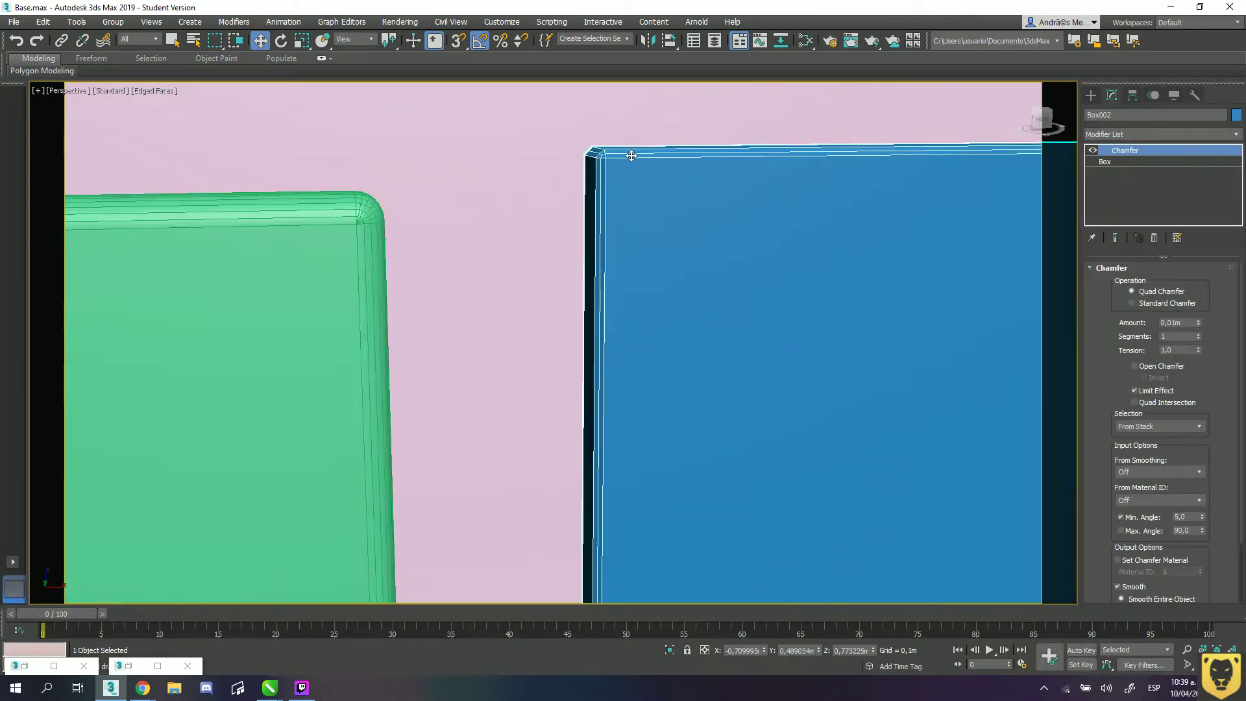
{"action": "scroll", "coordinate": [631, 156], "scroll_direction": "up", "scroll_amount": 1}
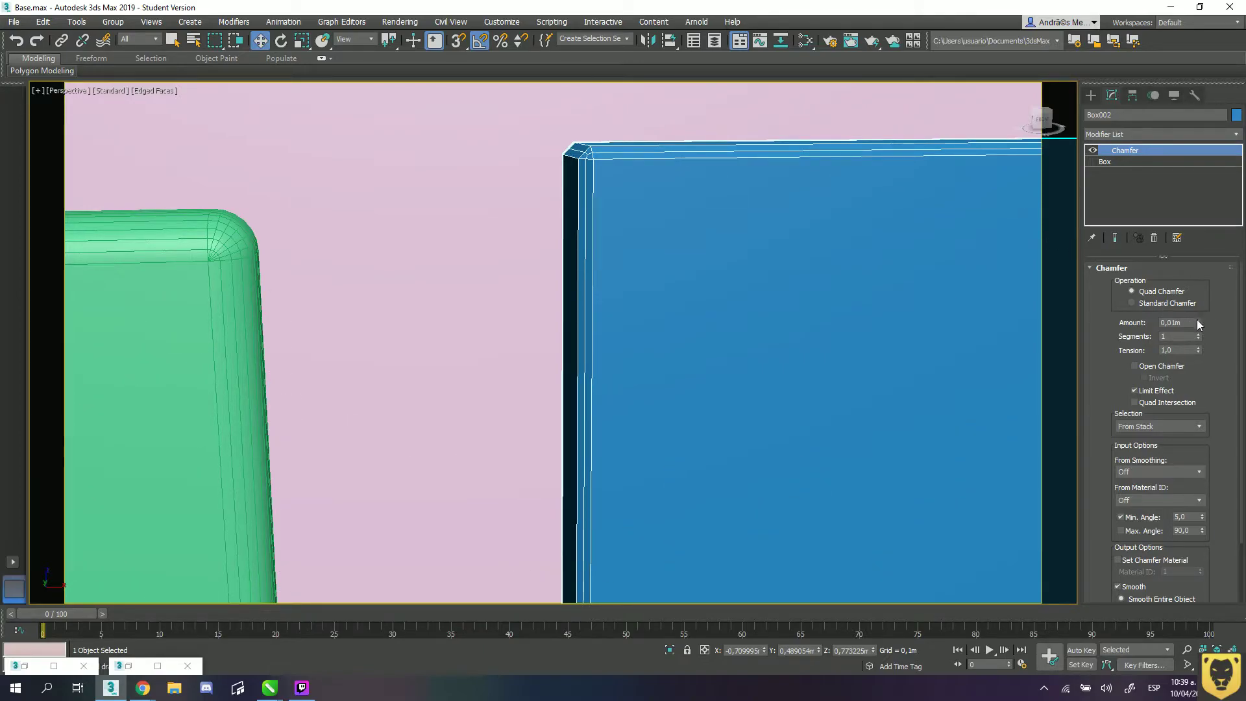
{"action": "left_click_drag", "start_coordinate": [1198, 317], "coordinate": [1199, 292]}
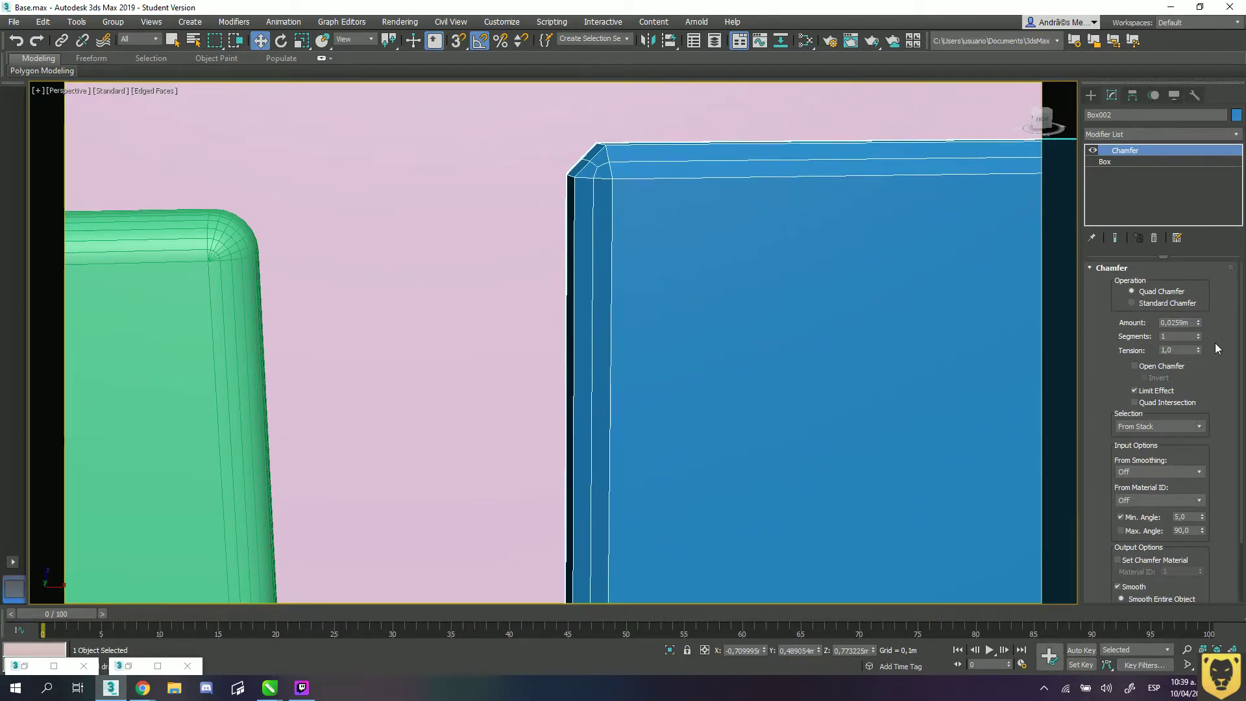
{"action": "left_click_drag", "start_coordinate": [1198, 336], "coordinate": [1201, 379]}
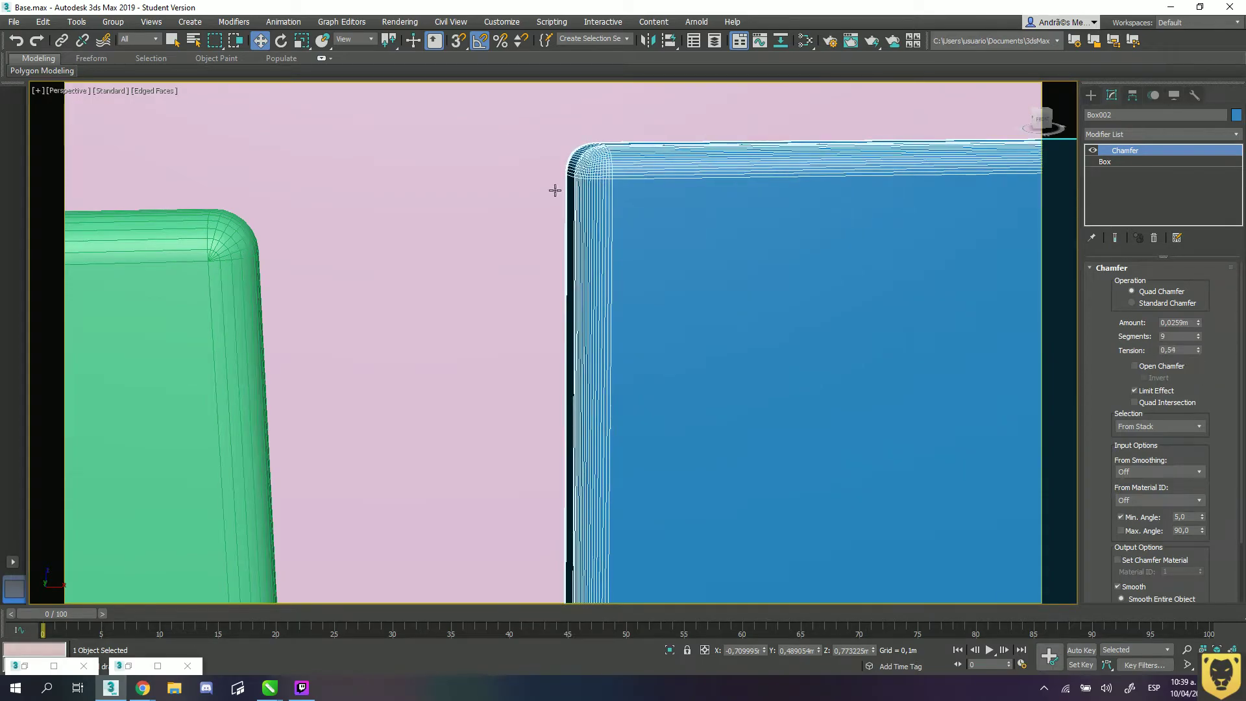
- Compare the corner mesh of the chamfered blue panel with that of the green chamfer box up close
{"action": "scroll", "coordinate": [617, 156], "scroll_direction": "up", "scroll_amount": 3}
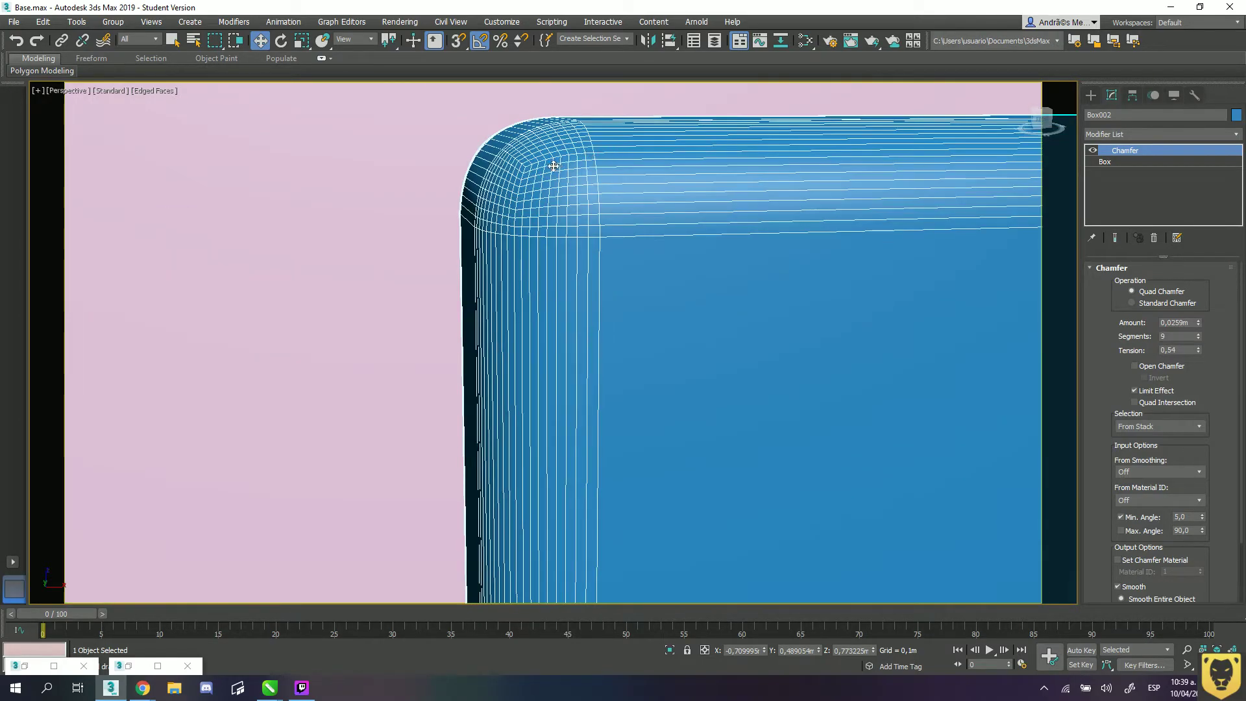
{"action": "scroll", "coordinate": [553, 166], "scroll_direction": "down", "scroll_amount": 1}
{"action": "scroll", "coordinate": [552, 189], "scroll_direction": "up", "scroll_amount": 2}
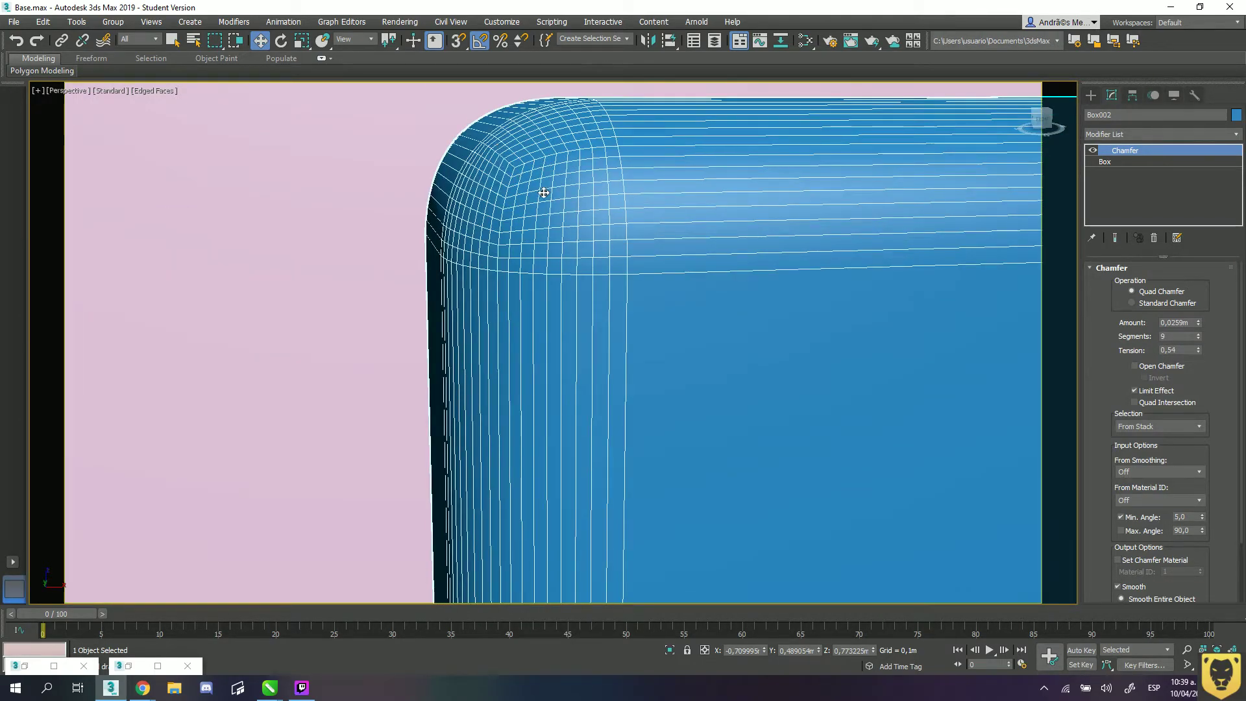
{"action": "middle_click_drag", "start_coordinate": [402, 217], "coordinate": [993, 245]}
{"action": "scroll", "coordinate": [328, 264], "scroll_direction": "down", "scroll_amount": 3}
{"action": "middle_click_drag", "start_coordinate": [278, 258], "coordinate": [1032, 283]}
{"action": "scroll", "coordinate": [842, 392], "scroll_direction": "up", "scroll_amount": 1}
{"action": "scroll", "coordinate": [776, 368], "scroll_direction": "up", "scroll_amount": 3}
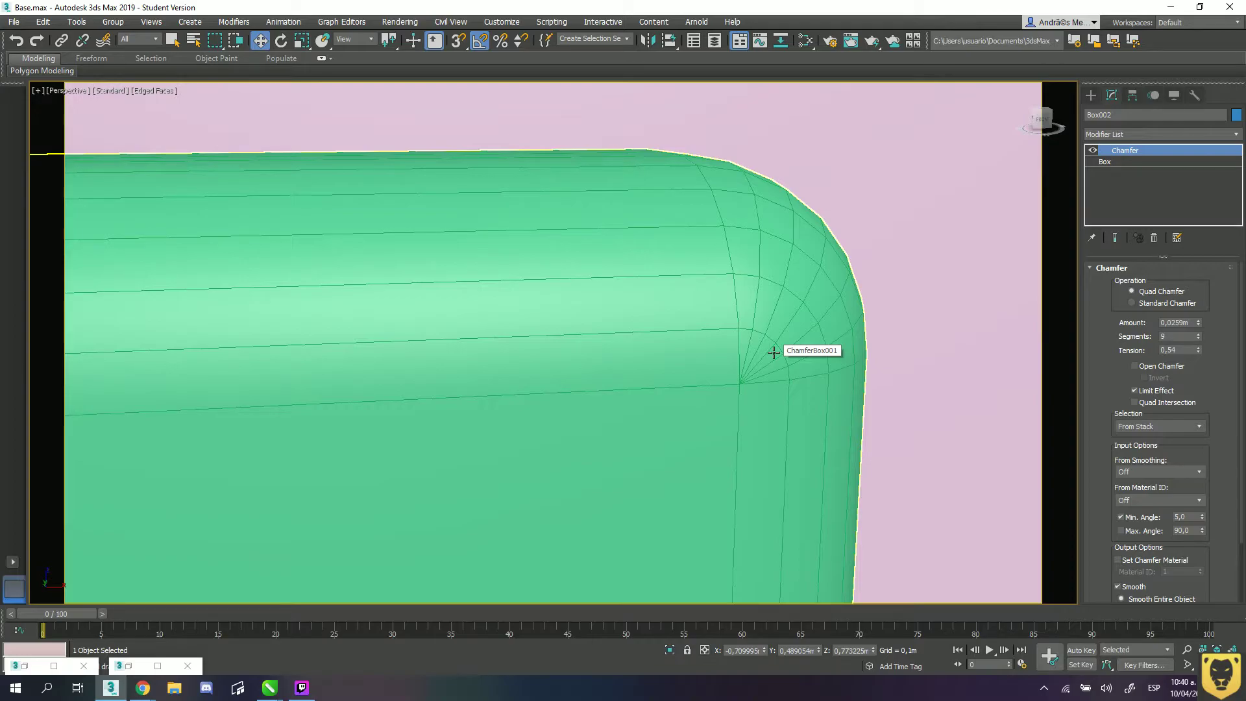
{"action": "scroll", "coordinate": [701, 417], "scroll_direction": "down", "scroll_amount": 6}
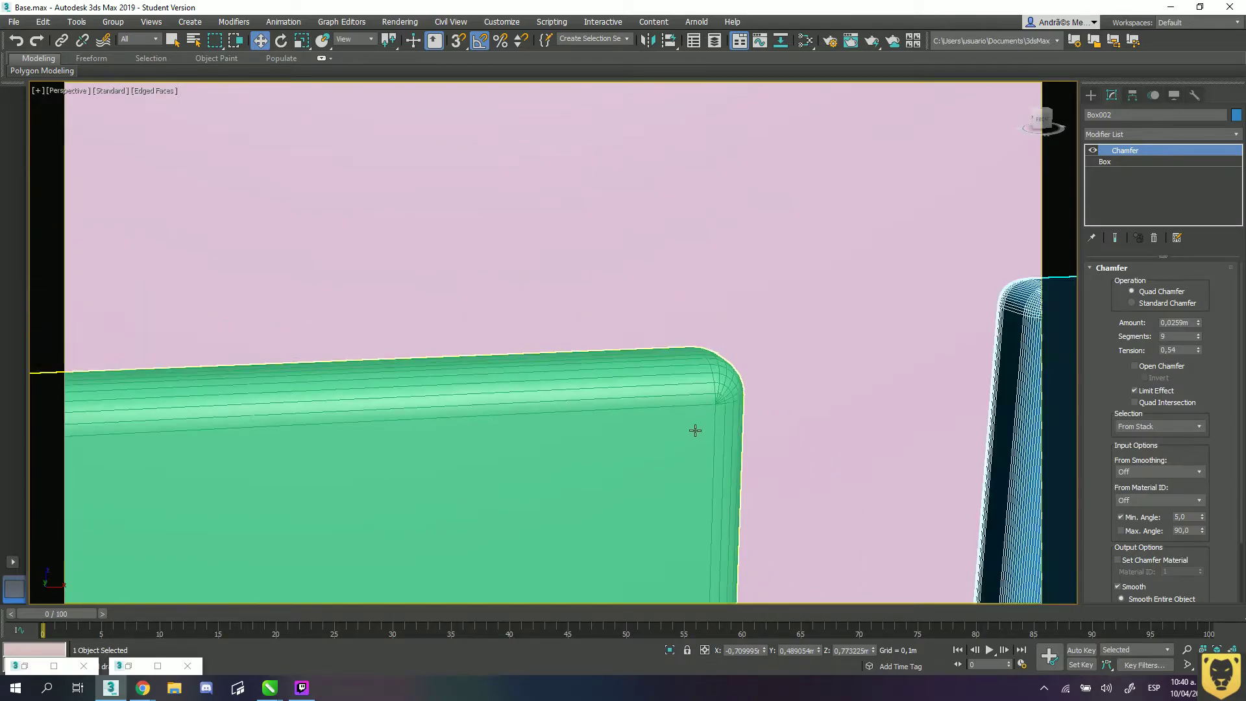
{"action": "scroll", "coordinate": [626, 370], "scroll_direction": "down", "scroll_amount": 6}
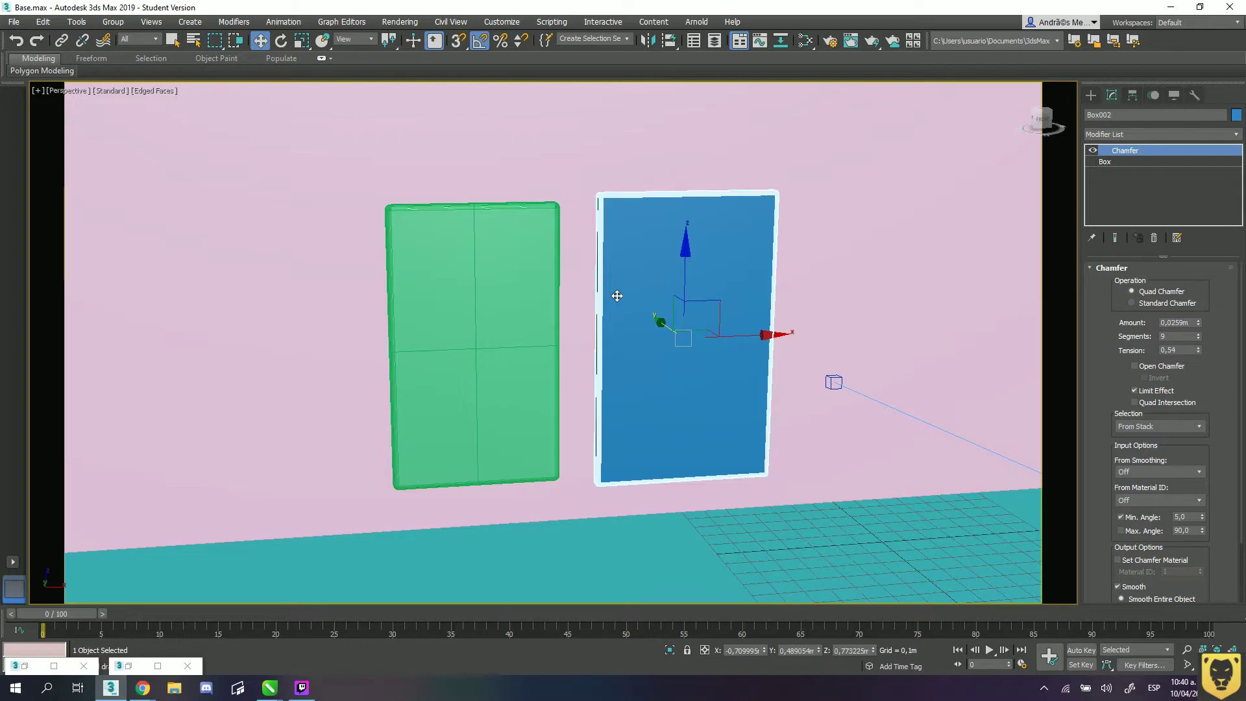
{"action": "scroll", "coordinate": [590, 139], "scroll_direction": "up", "scroll_amount": 6}
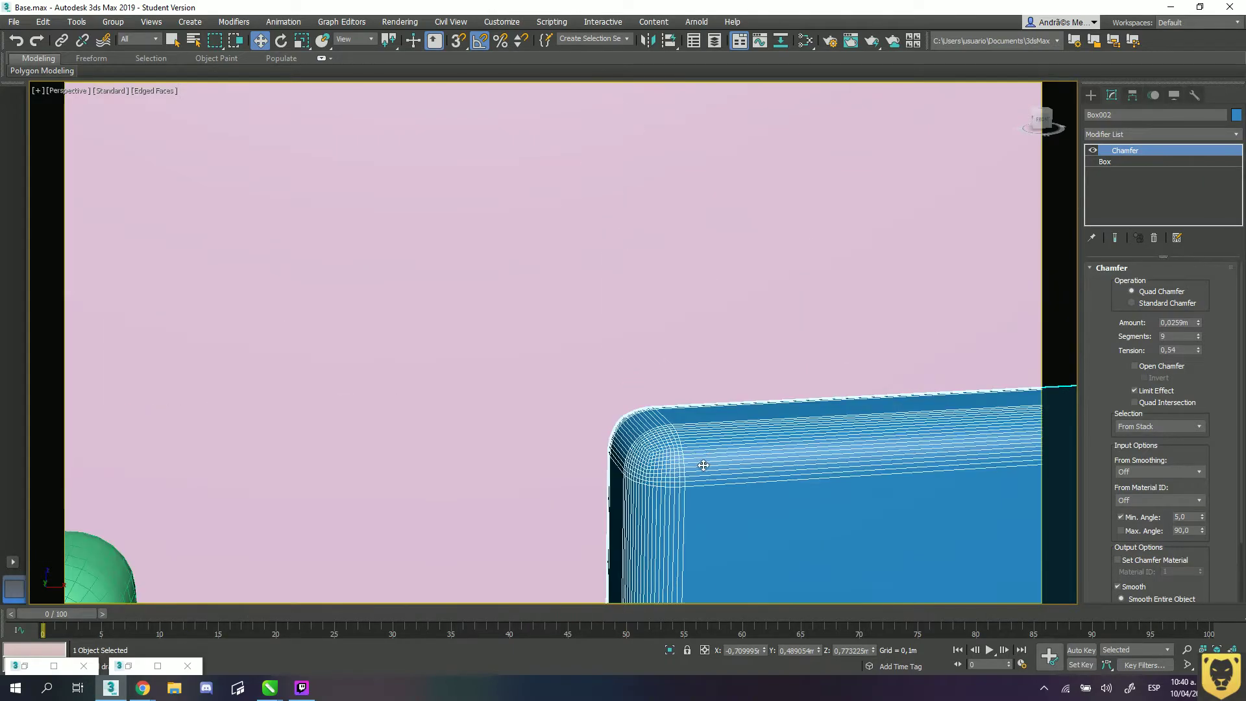
{"action": "scroll", "coordinate": [702, 480], "scroll_direction": "up", "scroll_amount": 3}
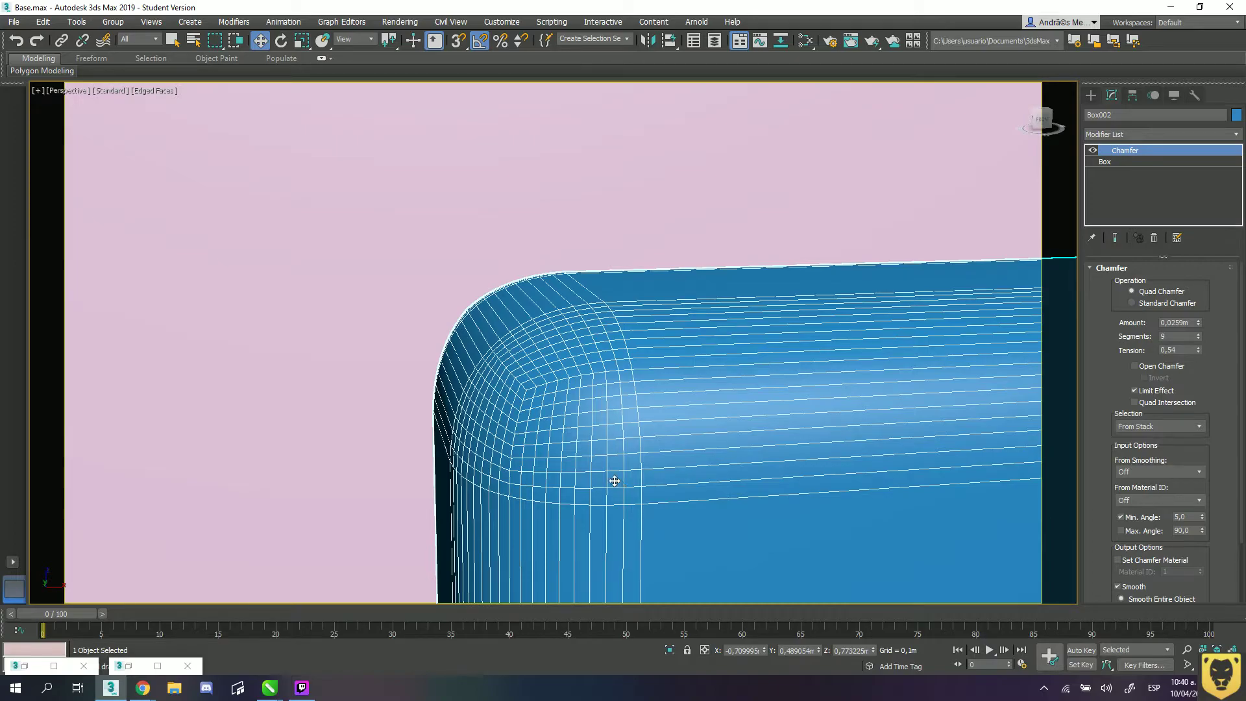
{"action": "scroll", "coordinate": [617, 480], "scroll_direction": "down", "scroll_amount": 4}
{"action": "scroll", "coordinate": [724, 559], "scroll_direction": "down", "scroll_amount": 5}
{"action": "middle_click_drag", "start_coordinate": [593, 398], "coordinate": [595, 426]}
{"action": "middle_click_drag", "start_coordinate": [533, 220], "coordinate": [608, 270]}
{"action": "scroll", "coordinate": [528, 231], "scroll_direction": "down", "scroll_amount": 3}
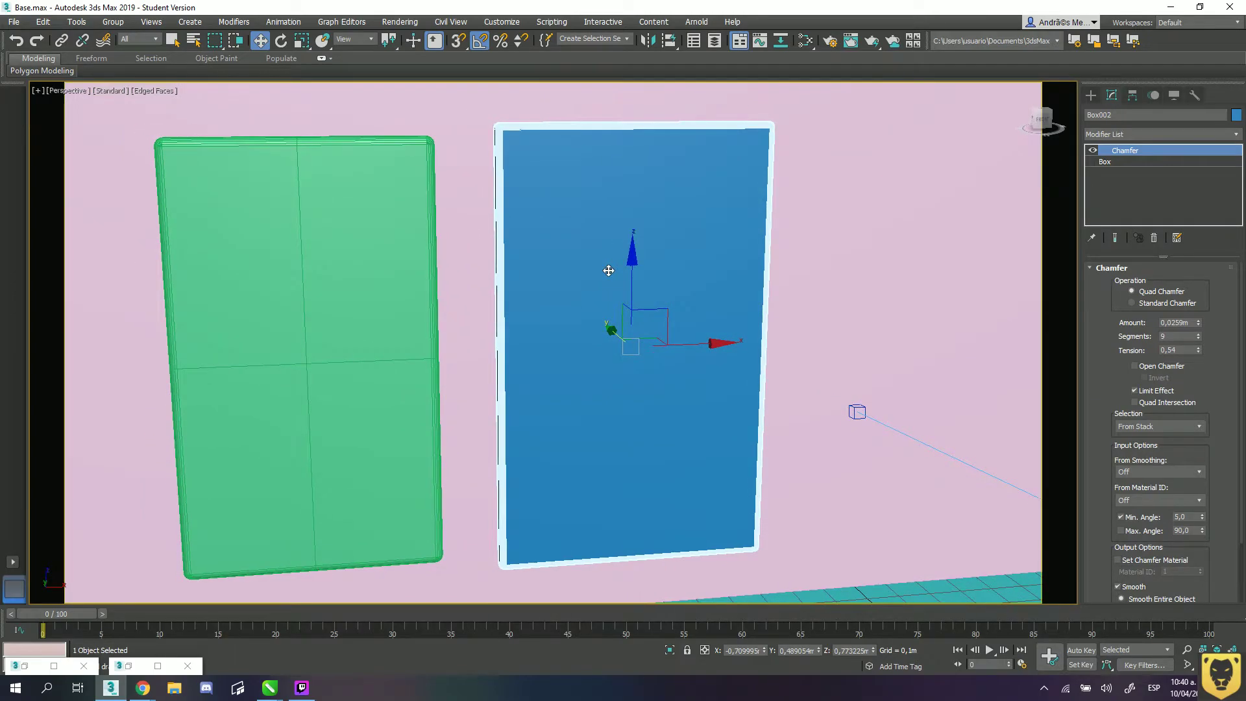
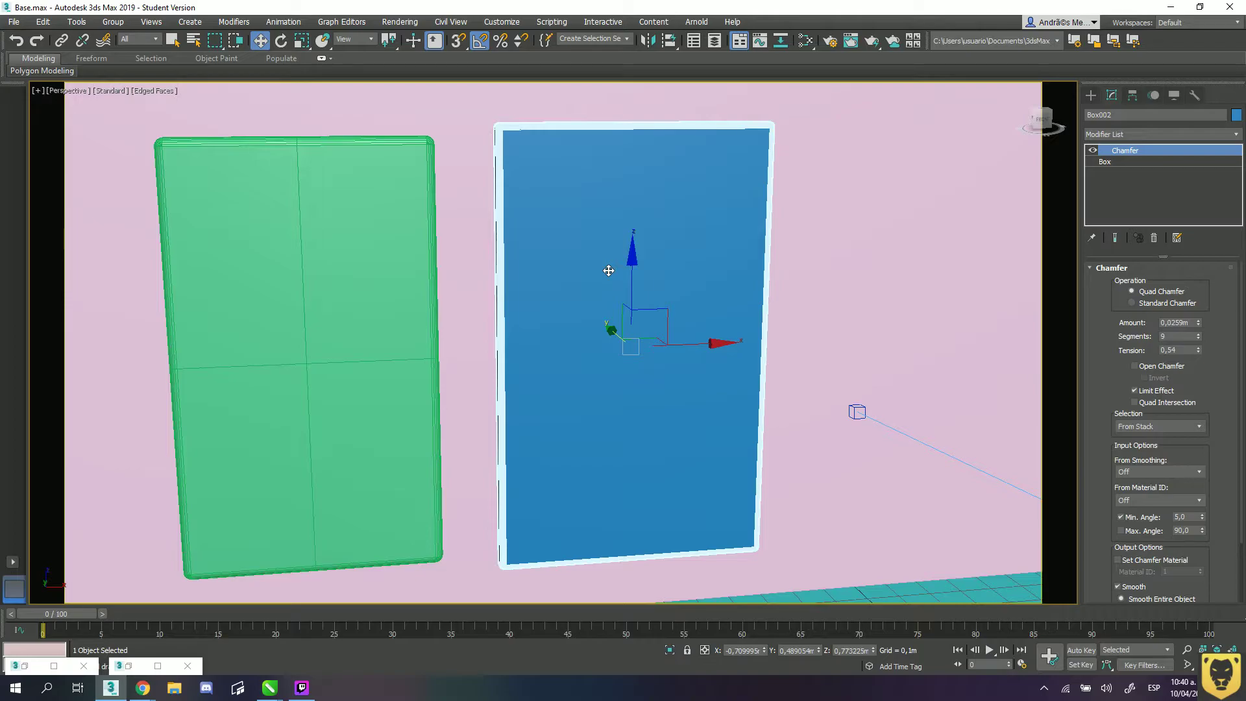
- Delete the green chamfer box and reselect the blue poster panel
{"action": "middle_click_drag", "start_coordinate": [609, 270], "coordinate": [623, 295], "text": "alt"}
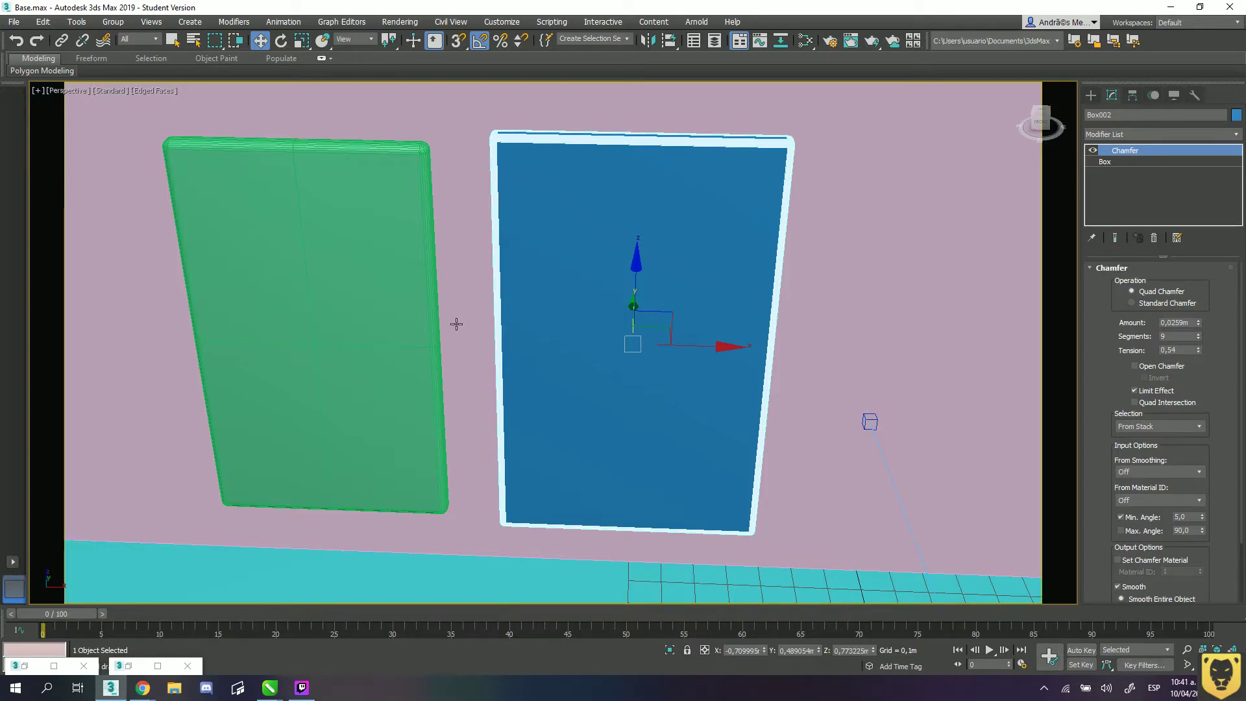
{"action": "left_click", "coordinate": [389, 323]}
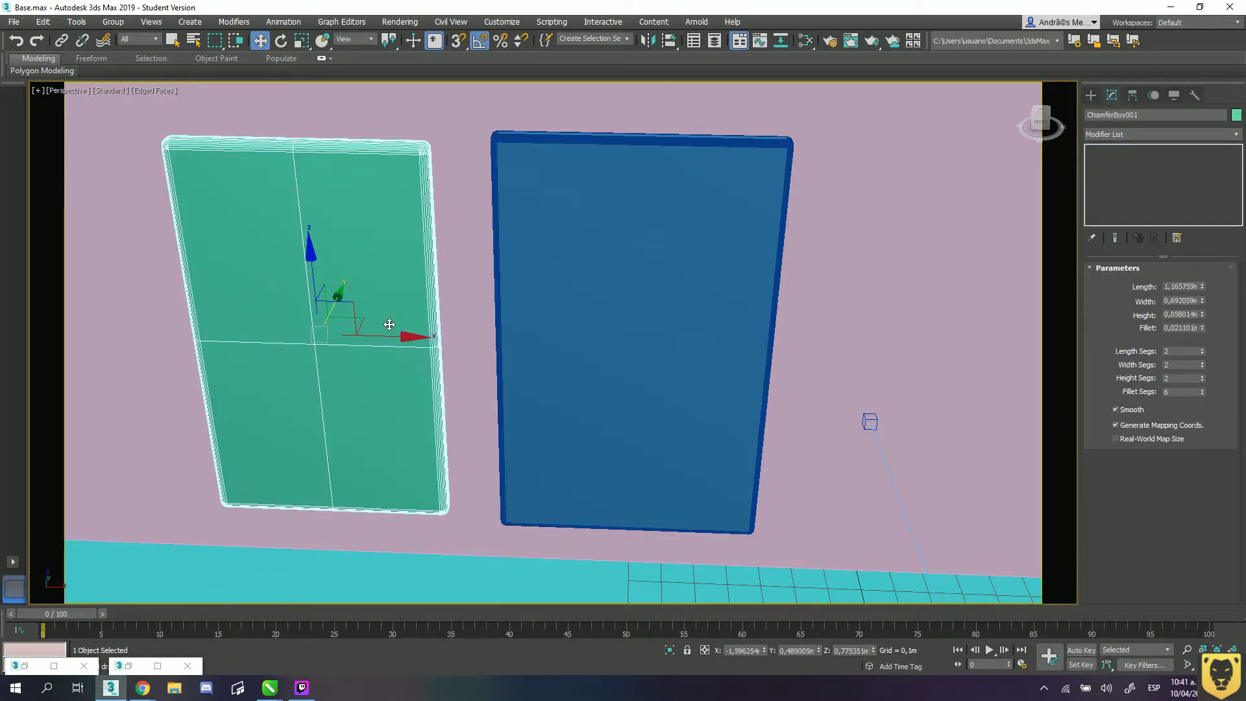
{"action": "key", "text": "Delete"}
{"action": "left_click", "coordinate": [514, 336]}
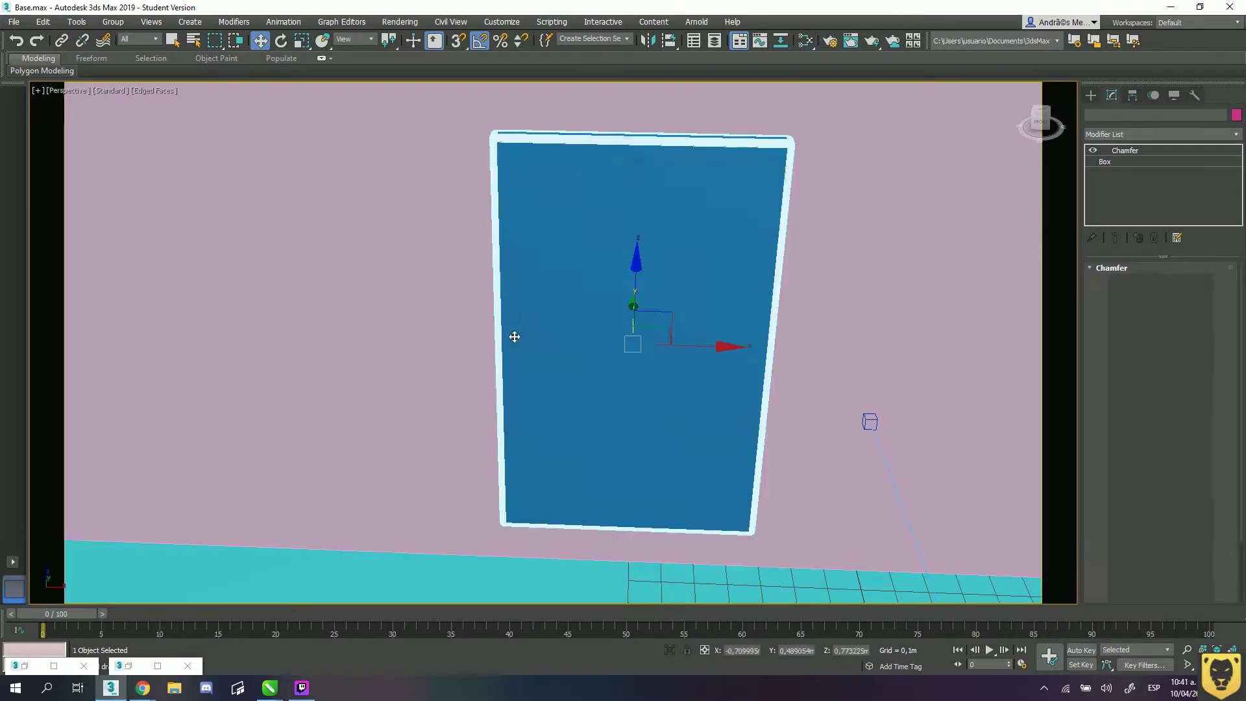
- Scale the poster panel slightly and move it along Y to about 0.50 m
{"action": "key", "text": "r"}
{"action": "mouse_move", "coordinate": [645, 328]}
{"action": "left_mouse_down"}
{"action": "mouse_move", "coordinate": [647, 355]}
{"action": "mouse_move", "coordinate": [647, 334]}
{"action": "left_mouse_up"}
{"action": "key", "text": "w"}
{"action": "middle_click_drag", "start_coordinate": [570, 290], "coordinate": [584, 342], "text": "alt"}
{"action": "left_click_drag", "start_coordinate": [570, 347], "coordinate": [565, 343]}
{"action": "middle_click_drag", "start_coordinate": [625, 241], "coordinate": [634, 228], "text": "alt"}
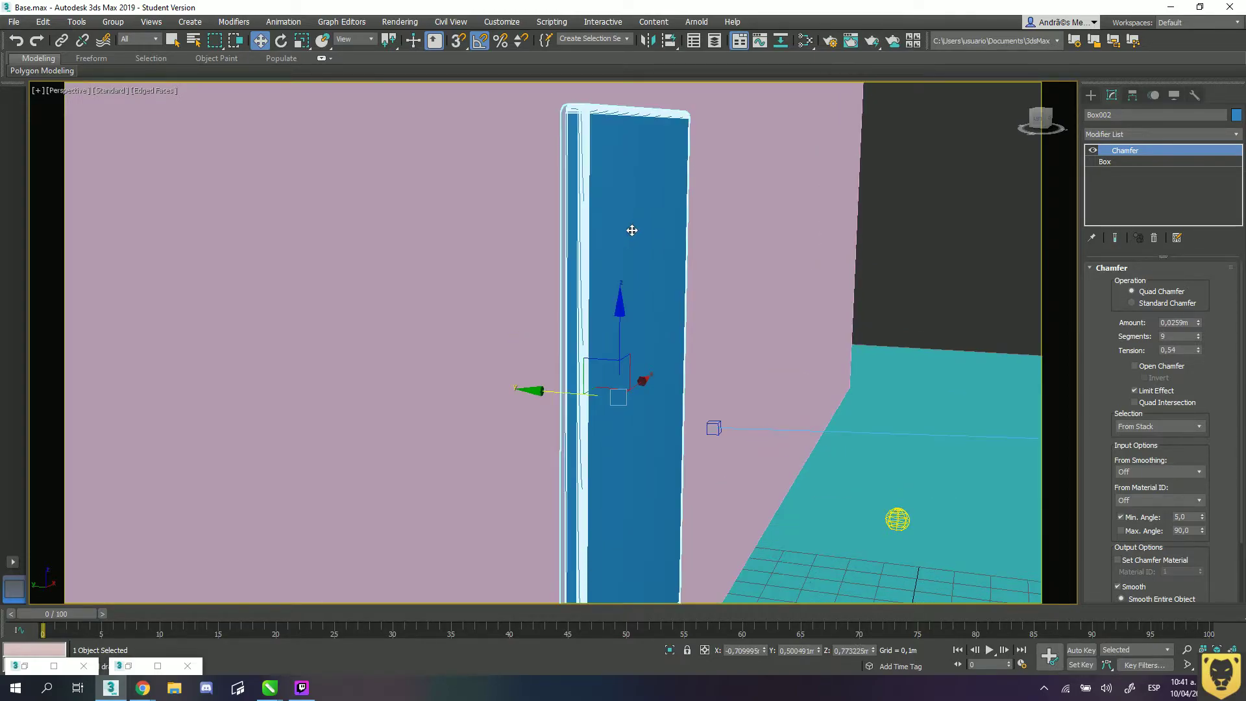
- Move the poster panel along Y to about 0.493 m and reduce its chamfer to 3 segments
{"action": "scroll", "coordinate": [566, 359], "scroll_direction": "up", "scroll_amount": 3}
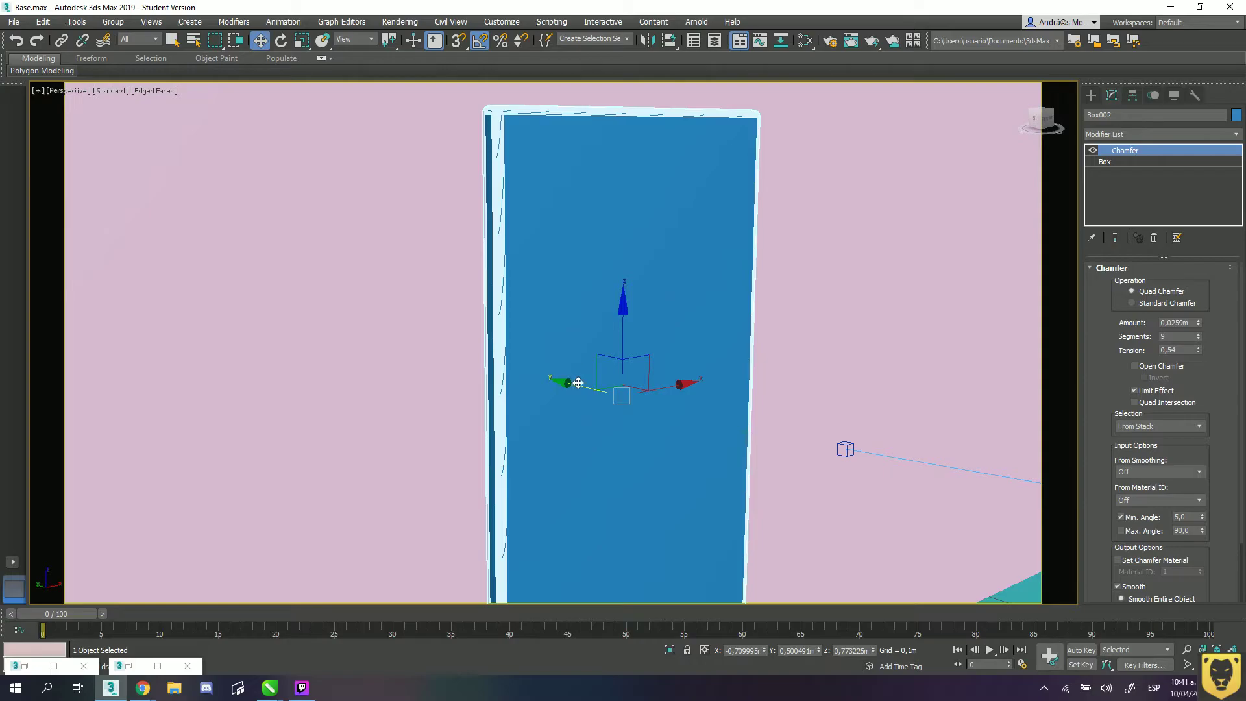
{"action": "left_click_drag", "start_coordinate": [566, 358], "coordinate": [569, 358]}
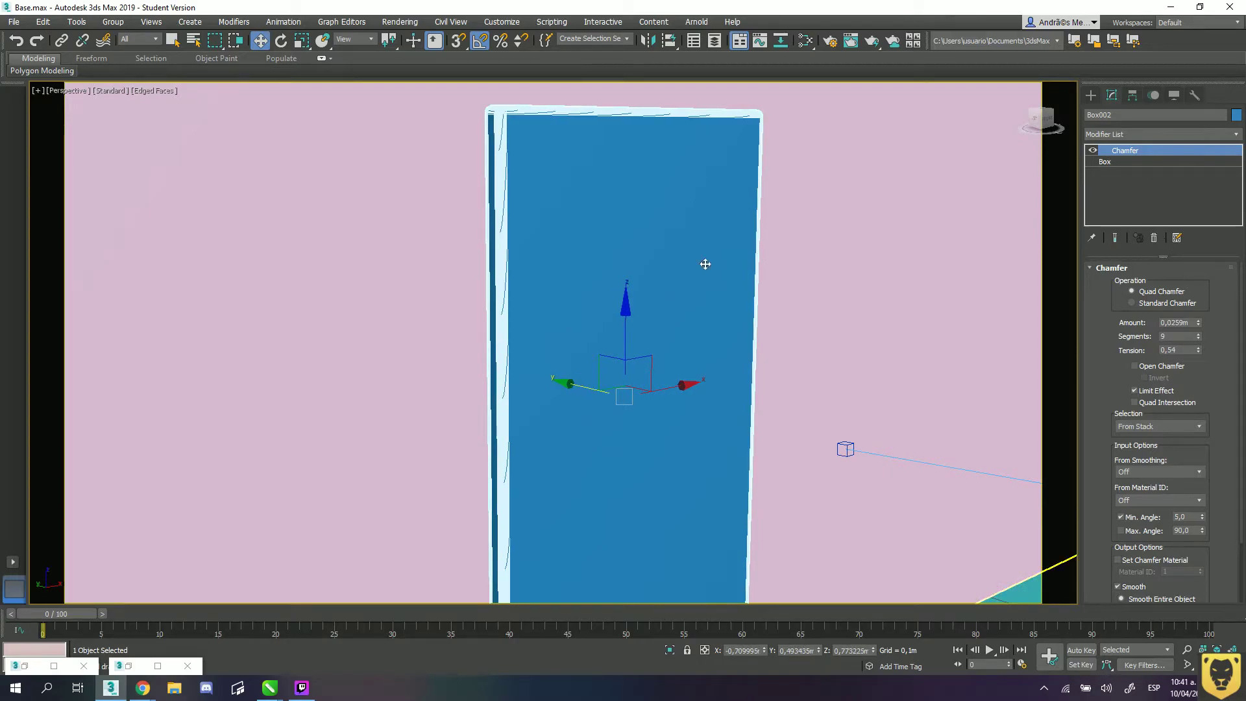
{"action": "scroll", "coordinate": [753, 133], "scroll_direction": "up", "scroll_amount": 5}
{"action": "scroll", "coordinate": [537, 178], "scroll_direction": "down", "scroll_amount": 2}
{"action": "middle_click_drag", "start_coordinate": [536, 177], "coordinate": [333, 194], "text": "alt"}
{"action": "scroll", "coordinate": [334, 195], "scroll_direction": "up", "scroll_amount": 3}
{"action": "left_click", "coordinate": [1198, 338]}
{"action": "left_click", "coordinate": [1199, 338]}
{"action": "left_click", "coordinate": [1199, 338]}
{"action": "left_click", "coordinate": [1199, 338]}
{"action": "left_click", "coordinate": [1199, 338]}
{"action": "left_click", "coordinate": [1200, 340]}
{"action": "left_click", "coordinate": [1200, 340]}
{"action": "left_click", "coordinate": [1200, 333]}
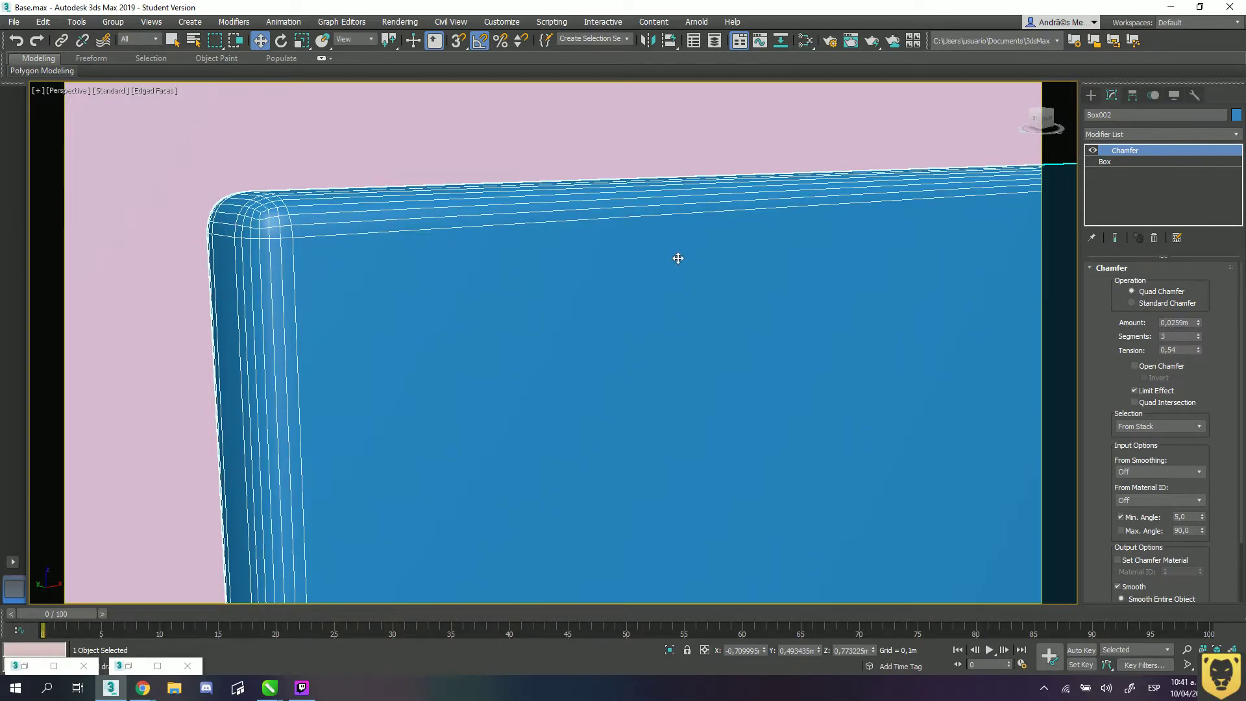
- Convert the chamfered poster panel to an Editable Poly
{"action": "scroll", "coordinate": [675, 256], "scroll_direction": "down", "scroll_amount": 4}
{"action": "scroll", "coordinate": [567, 288], "scroll_direction": "down", "scroll_amount": 2}
{"action": "middle_click_drag", "start_coordinate": [586, 331], "coordinate": [557, 342], "text": "alt"}
{"action": "right_click", "coordinate": [483, 251]}
{"action": "mouse_move", "coordinate": [515, 382]}
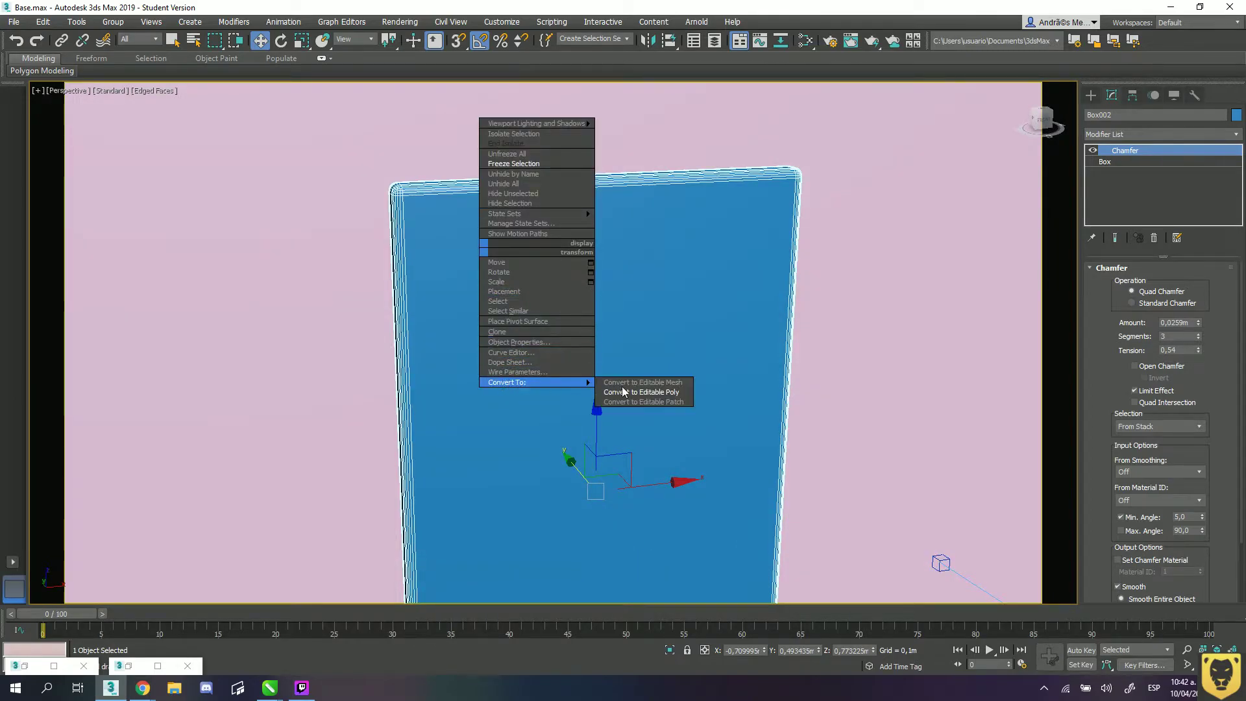
{"action": "left_click", "coordinate": [636, 394]}
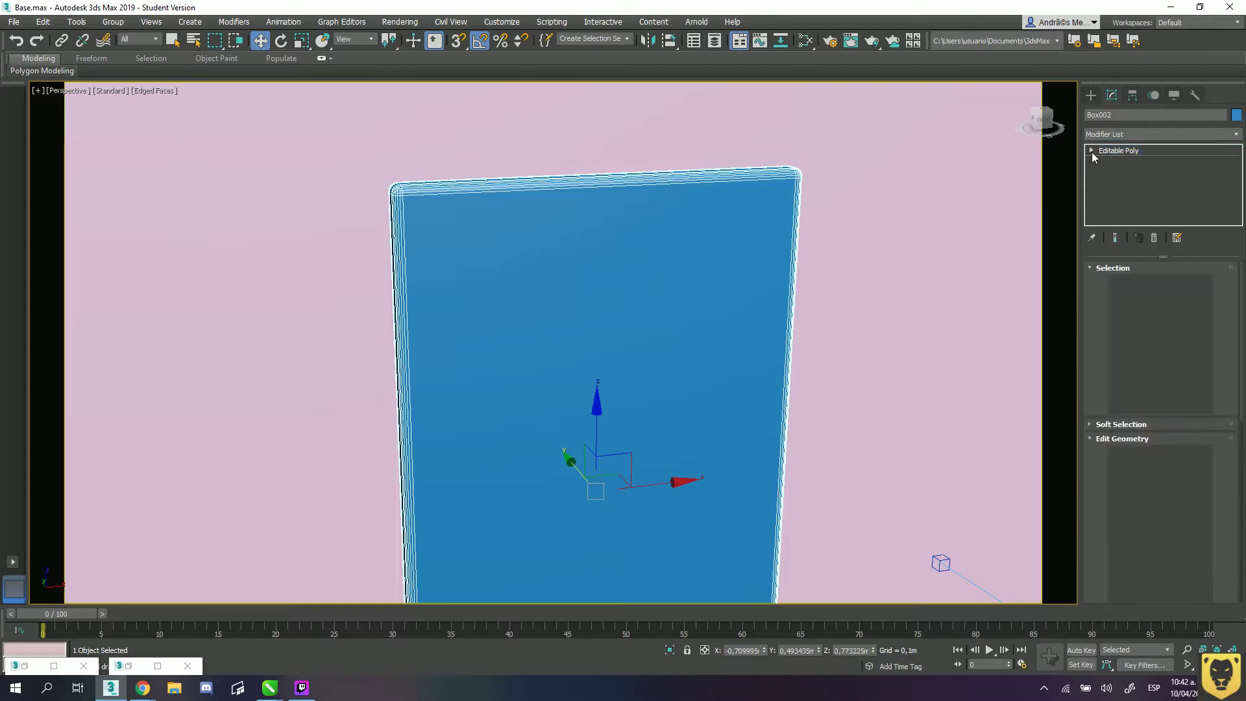
- Inset the panel's large front polygon by 0.01 m
{"action": "left_click", "coordinate": [1091, 150]}
{"action": "left_click", "coordinate": [1117, 195]}
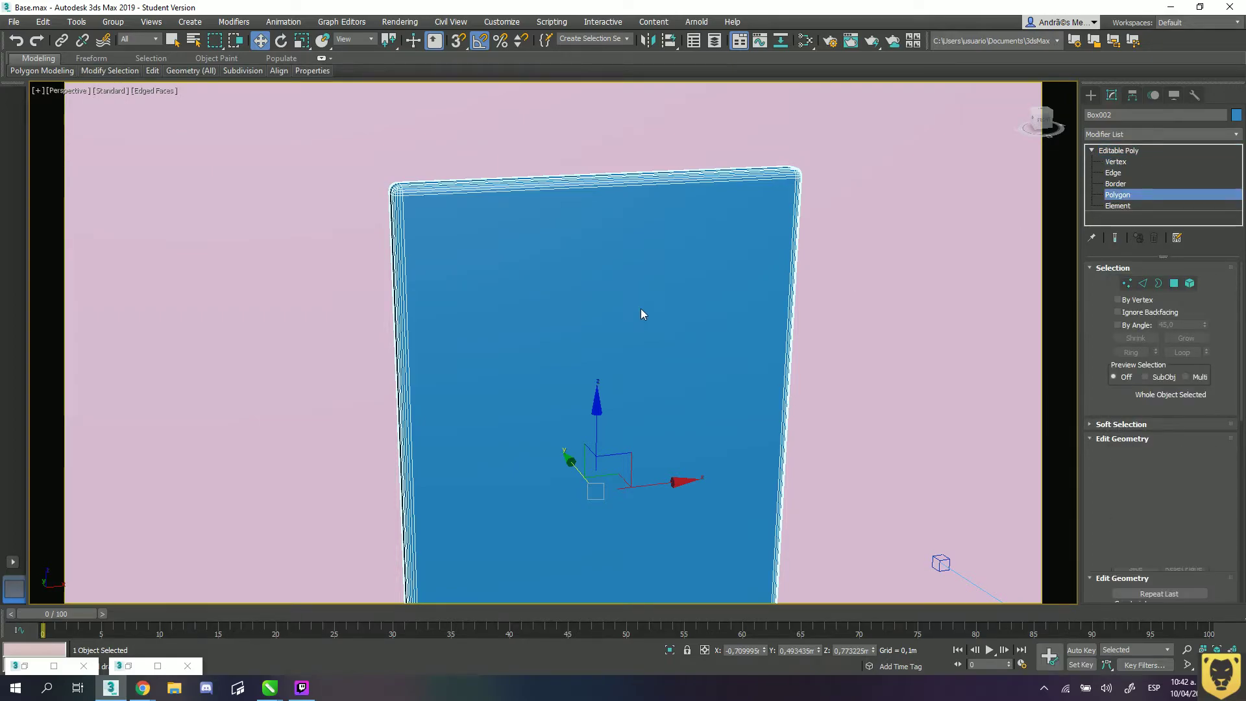
{"action": "left_click", "coordinate": [598, 316]}
{"action": "scroll", "coordinate": [588, 361], "scroll_direction": "down", "scroll_amount": 3}
{"action": "middle_click_drag", "start_coordinate": [558, 373], "coordinate": [464, 342], "text": "alt"}
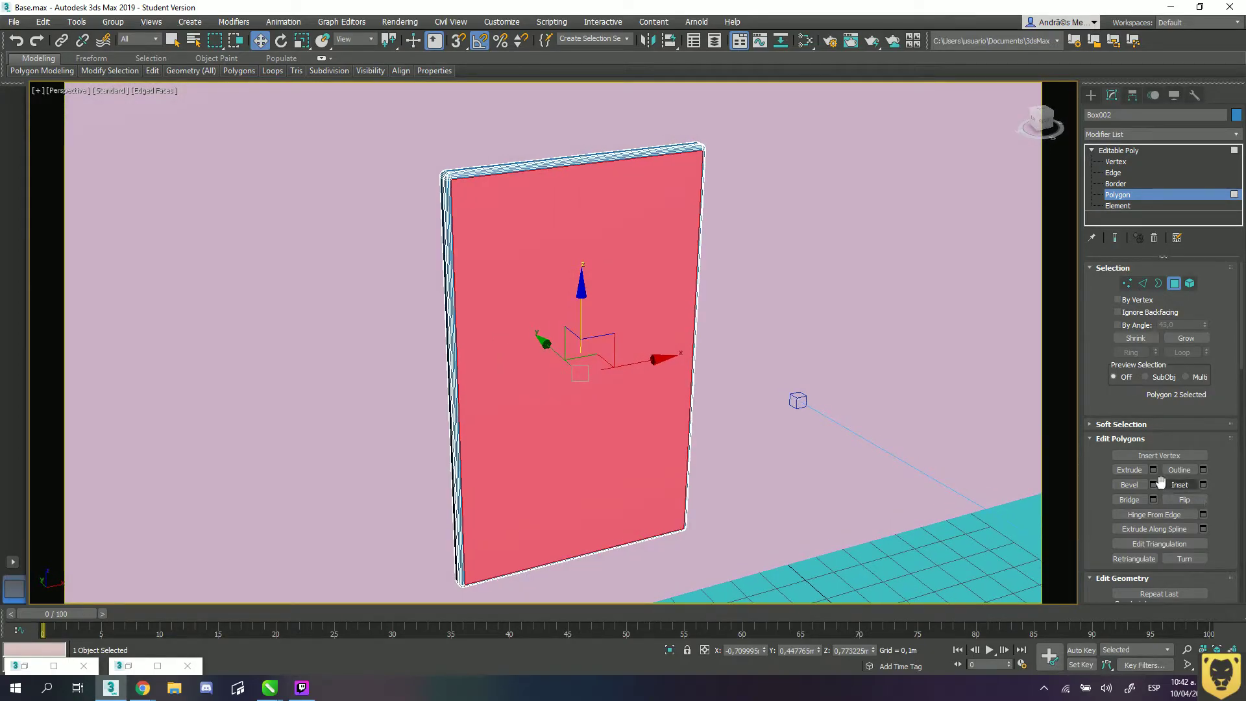
{"action": "left_click_drag", "start_coordinate": [1148, 437], "coordinate": [1153, 390]}
{"action": "left_click", "coordinate": [1203, 438]}
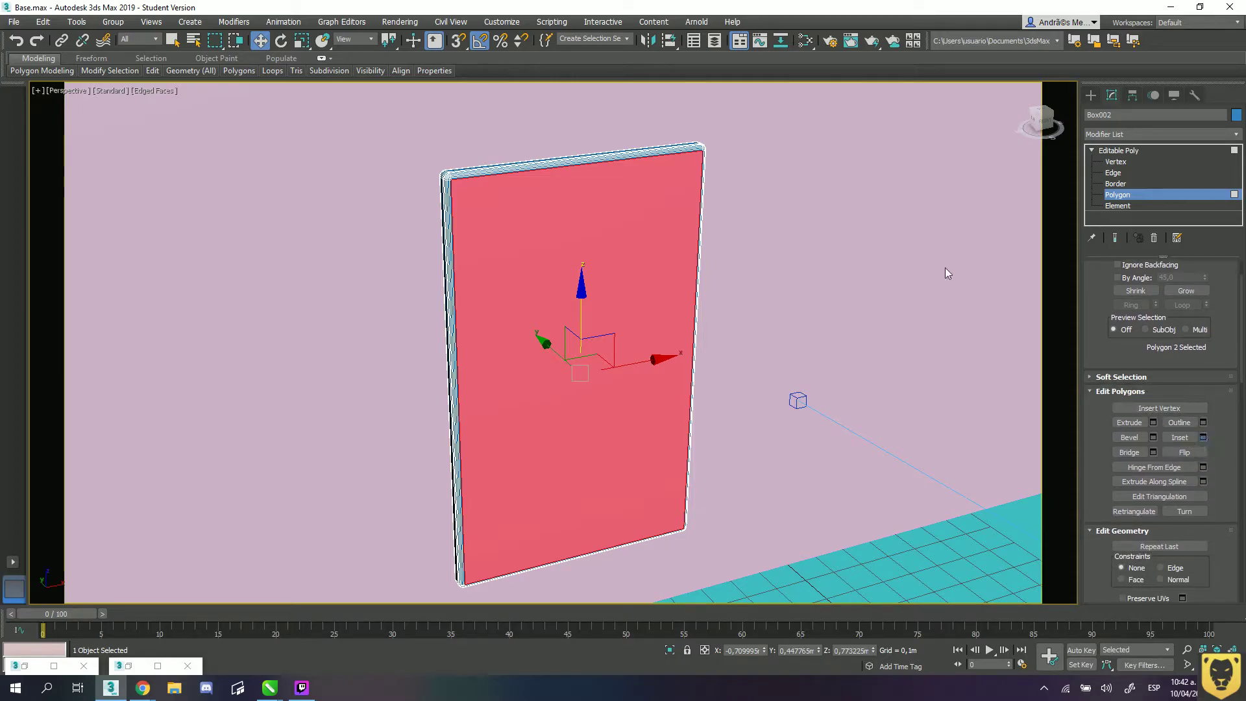
{"action": "scroll", "coordinate": [548, 203], "scroll_direction": "up", "scroll_amount": 5}
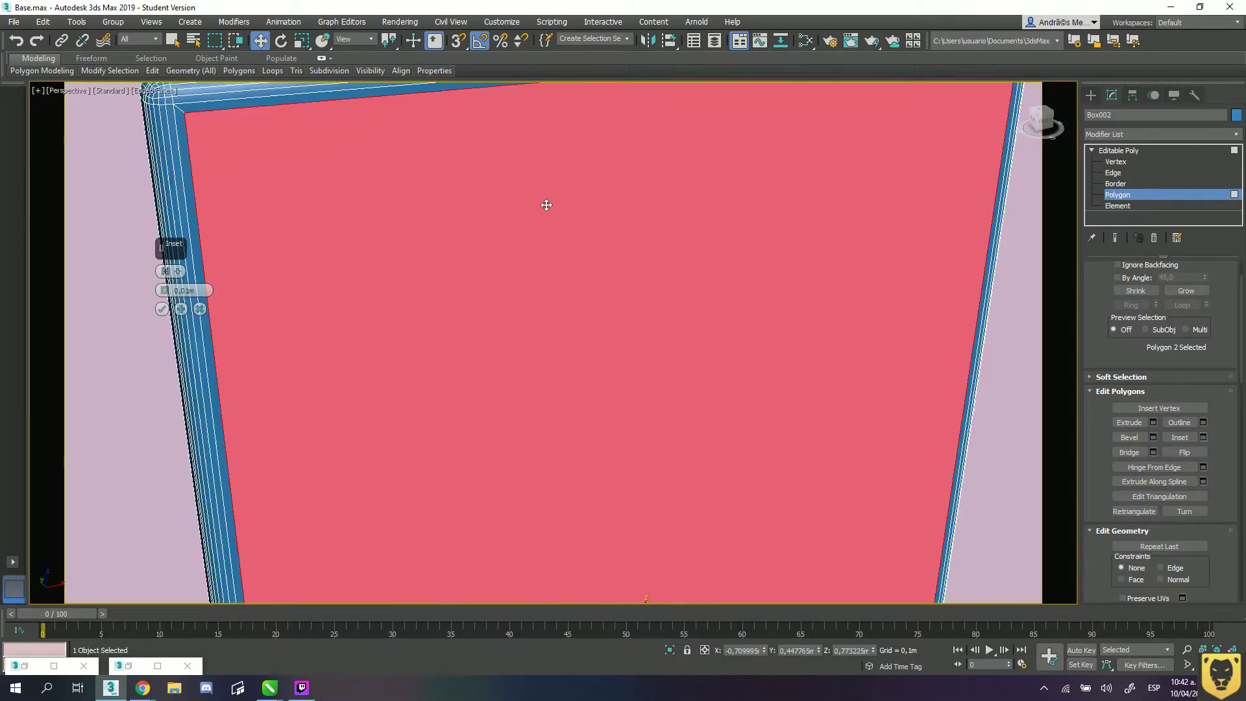
{"action": "scroll", "coordinate": [403, 217], "scroll_direction": "down", "scroll_amount": 2}
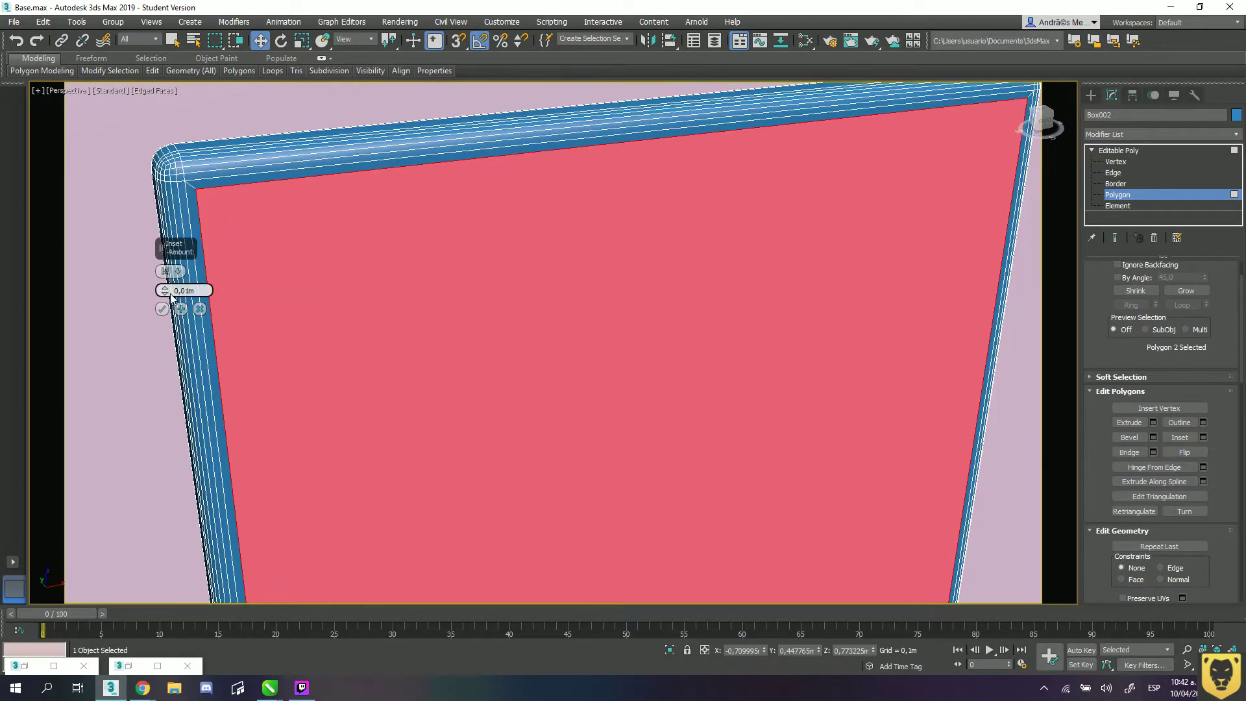
{"action": "mouse_move", "coordinate": [166, 290]}
{"action": "left_mouse_down"}
{"action": "mouse_move", "coordinate": [170, 302]}
{"action": "mouse_move", "coordinate": [172, 243]}
{"action": "mouse_move", "coordinate": [166, 289]}
{"action": "left_mouse_up"}
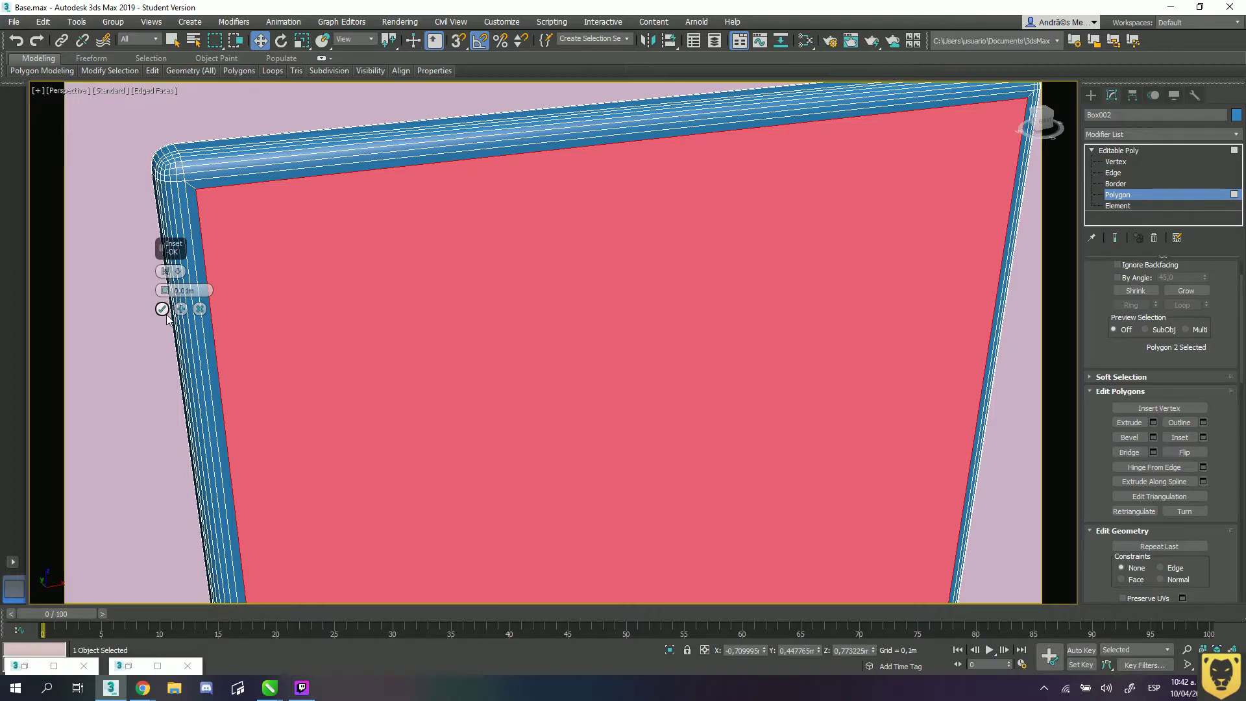
{"action": "left_click", "coordinate": [162, 309]}
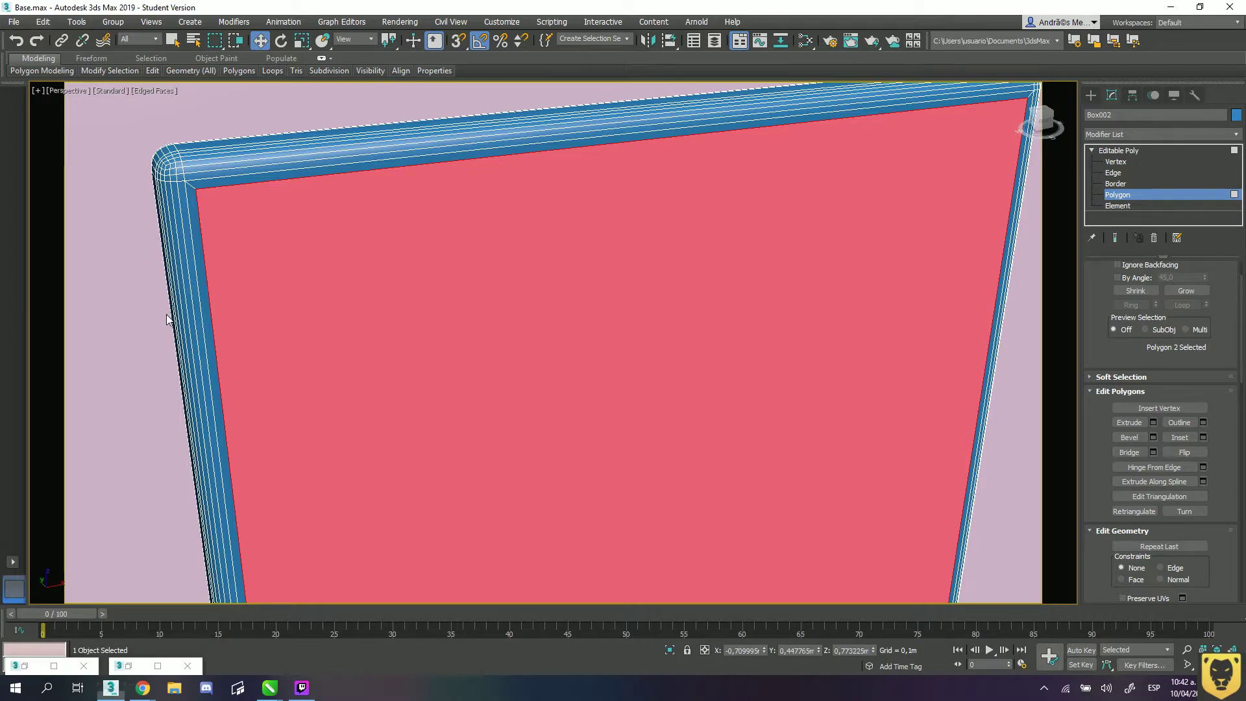
- Extrude the inset front polygon inward by about -0.0276 m to recess it within the frame, then clear the polygon selection
{"action": "scroll", "coordinate": [628, 345], "scroll_direction": "down", "scroll_amount": 3}
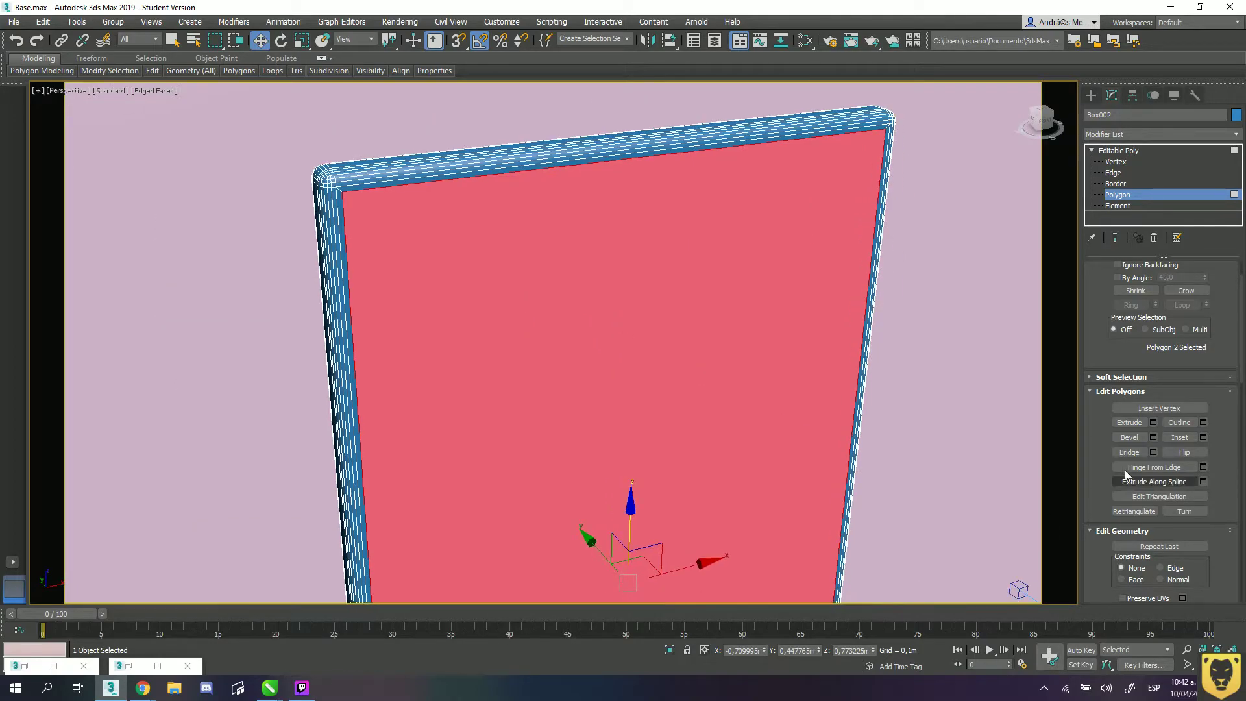
{"action": "middle_click_drag", "start_coordinate": [517, 392], "coordinate": [567, 397], "text": "alt"}
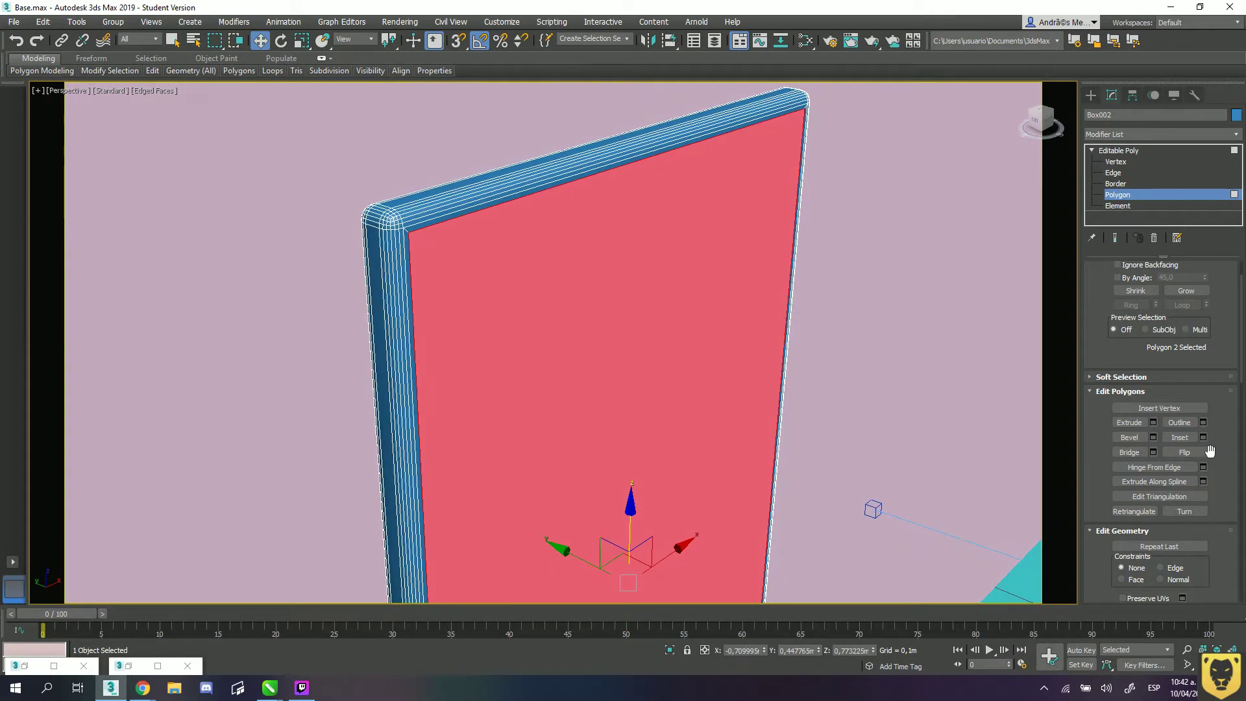
{"action": "left_click", "coordinate": [1153, 422]}
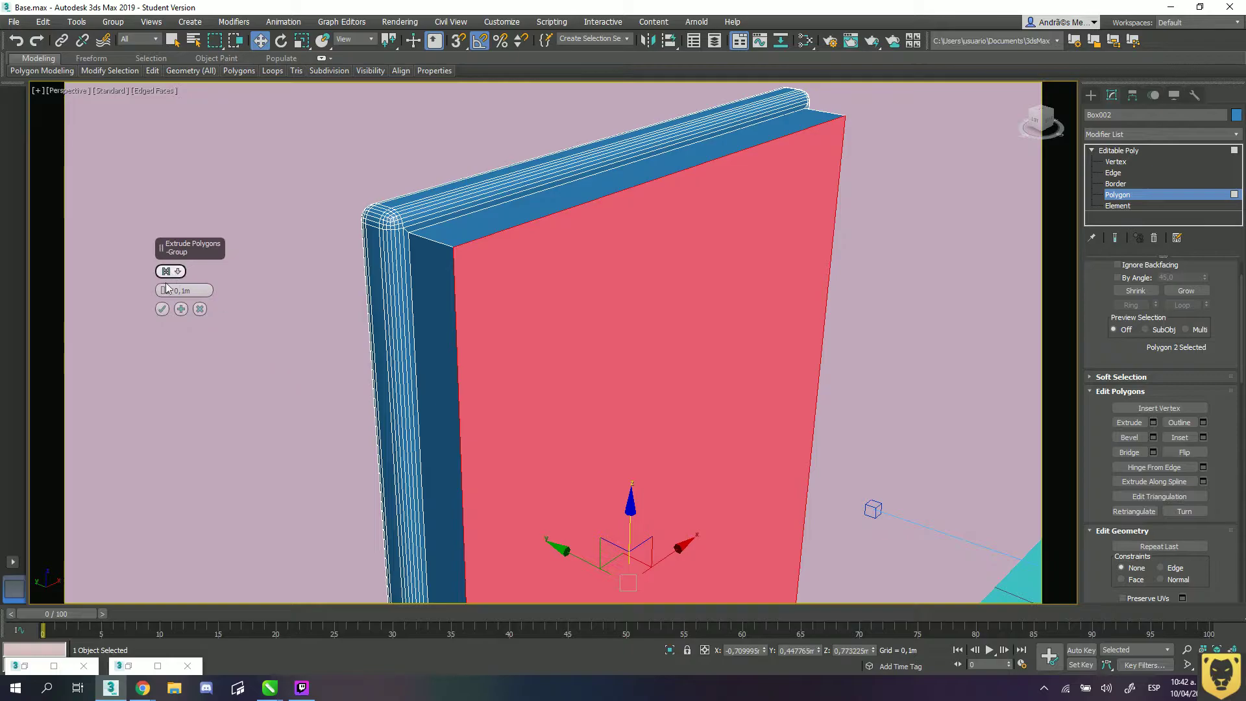
{"action": "mouse_move", "coordinate": [163, 289]}
{"action": "left_mouse_down"}
{"action": "mouse_move", "coordinate": [165, 272]}
{"action": "mouse_move", "coordinate": [160, 360]}
{"action": "mouse_move", "coordinate": [167, 312]}
{"action": "left_mouse_up"}
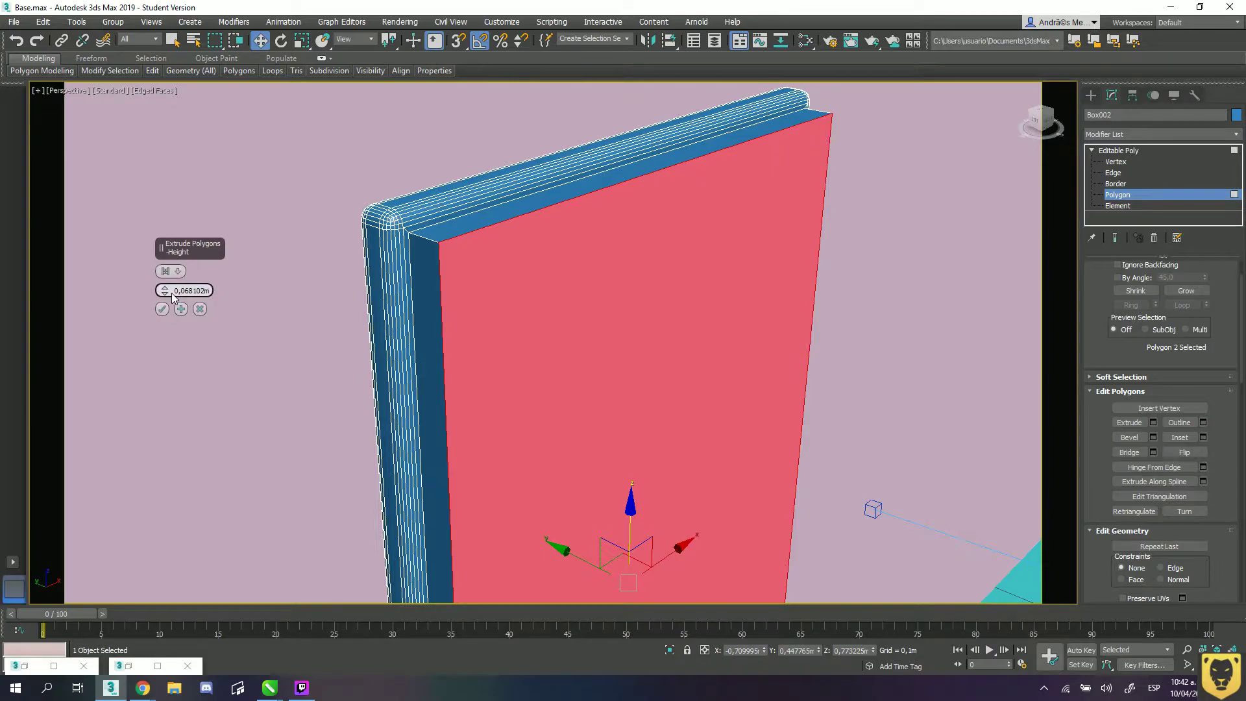
{"action": "left_click_drag", "start_coordinate": [165, 290], "coordinate": [169, 345]}
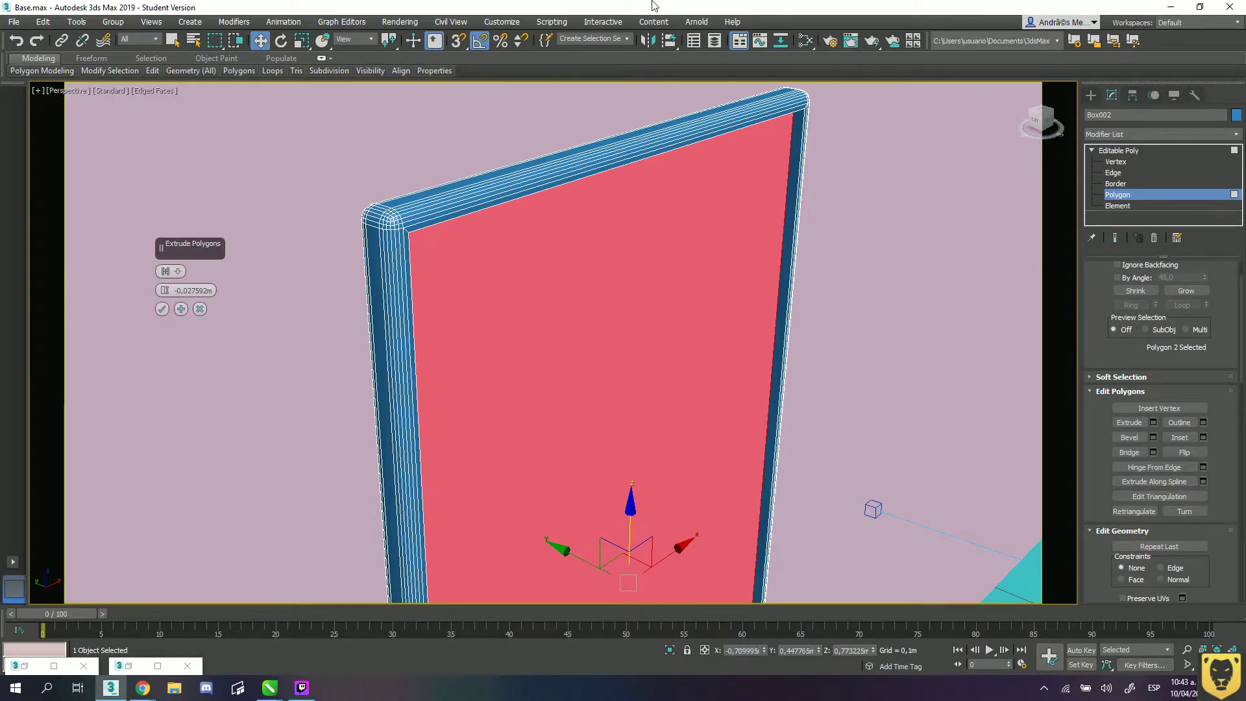
{"action": "left_click", "coordinate": [162, 310]}
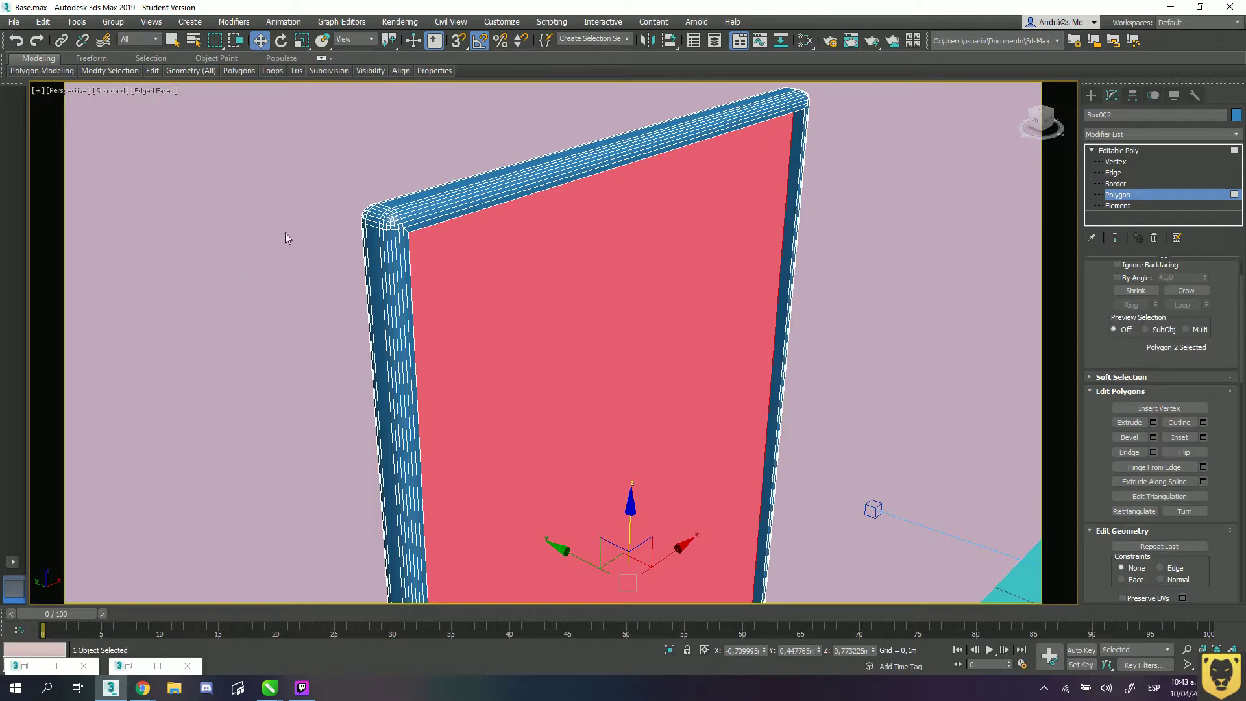
{"action": "scroll", "coordinate": [708, 302], "scroll_direction": "down", "scroll_amount": 5}
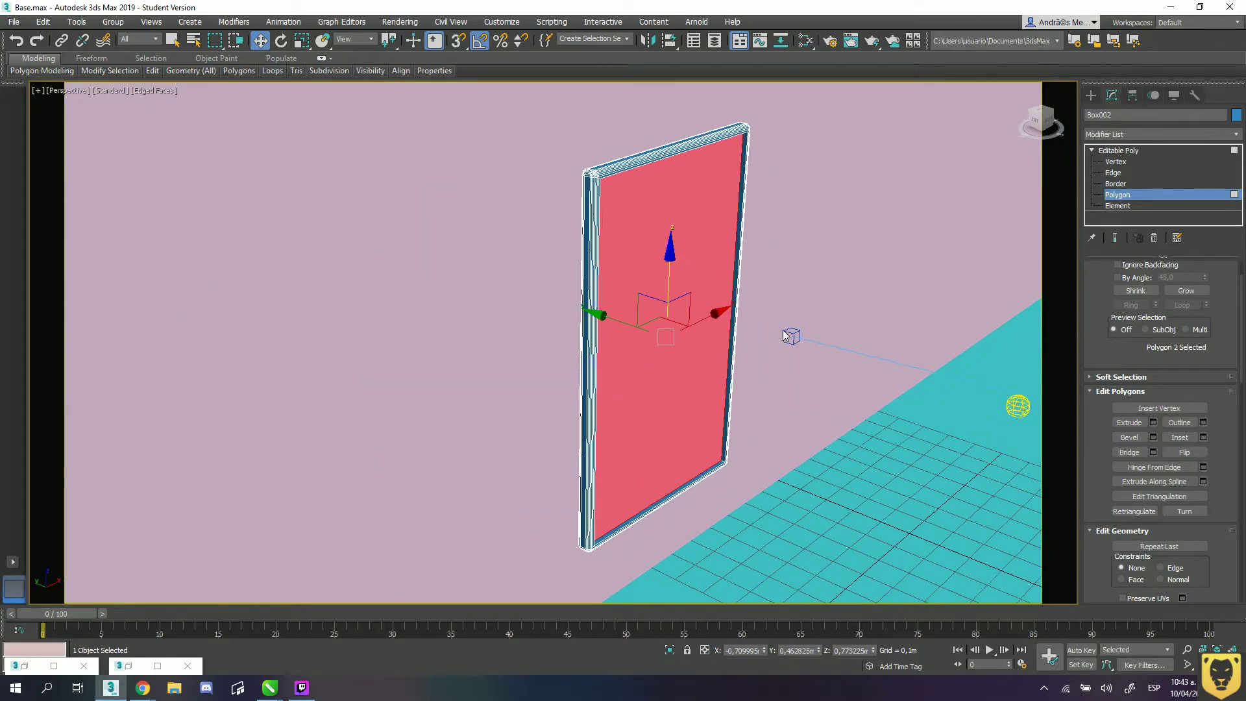
{"action": "middle_click_drag", "start_coordinate": [708, 305], "coordinate": [981, 281], "text": "alt"}
{"action": "left_click", "coordinate": [784, 257]}
{"action": "scroll", "coordinate": [703, 208], "scroll_direction": "up", "scroll_amount": 3}
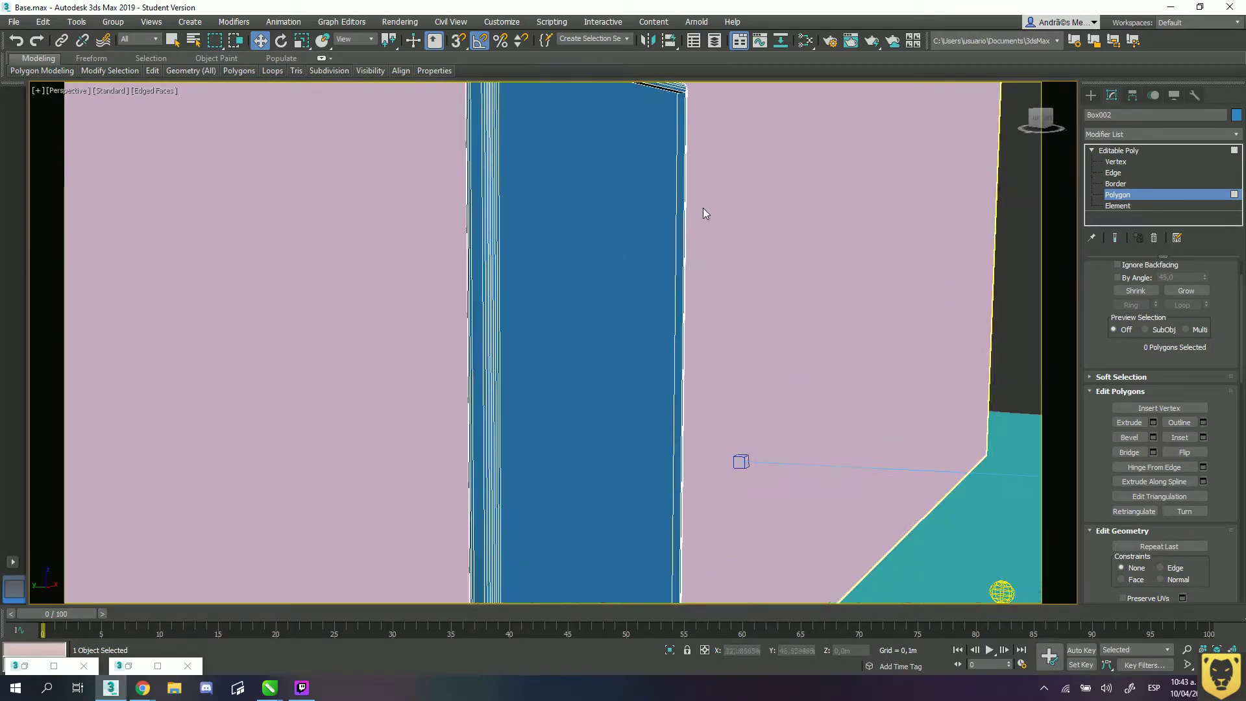
{"action": "scroll", "coordinate": [702, 208], "scroll_direction": "down", "scroll_amount": 3}
{"action": "middle_click_drag", "start_coordinate": [703, 209], "coordinate": [584, 231], "text": "alt"}
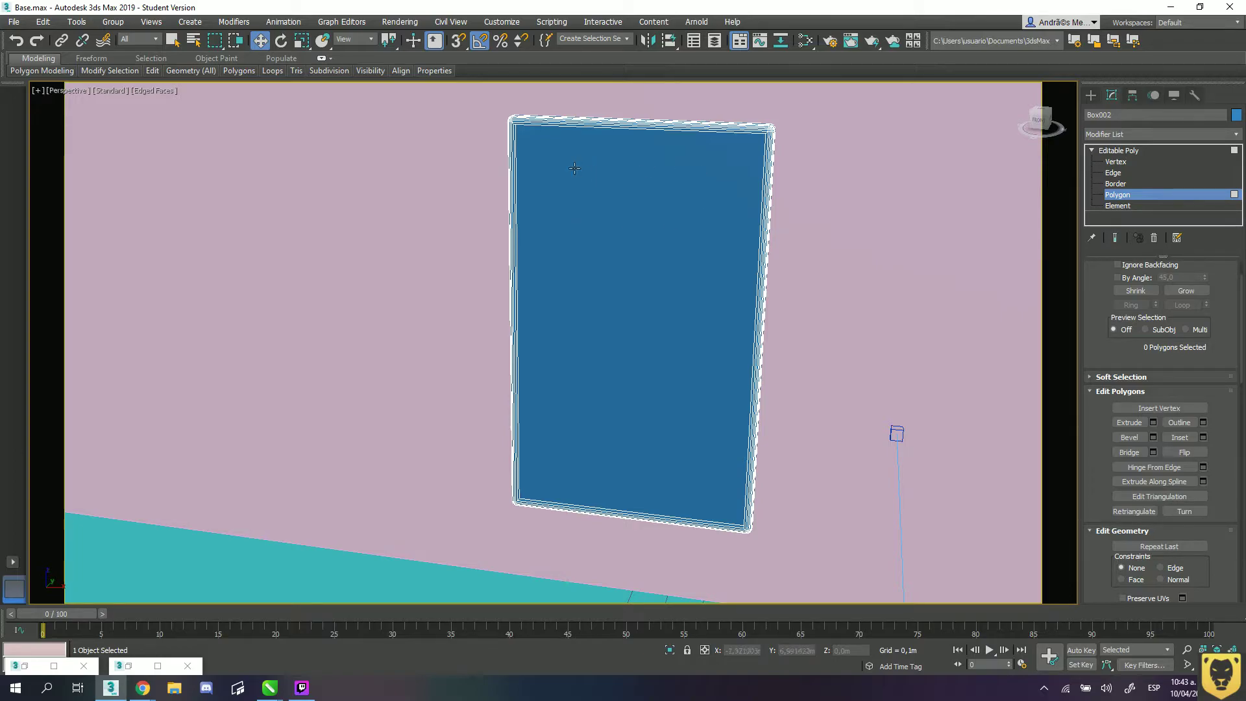
- Clone the recessed front polygon outward along Y to about 0.346 m as a separate object named Poster
{"action": "left_click", "coordinate": [610, 256]}
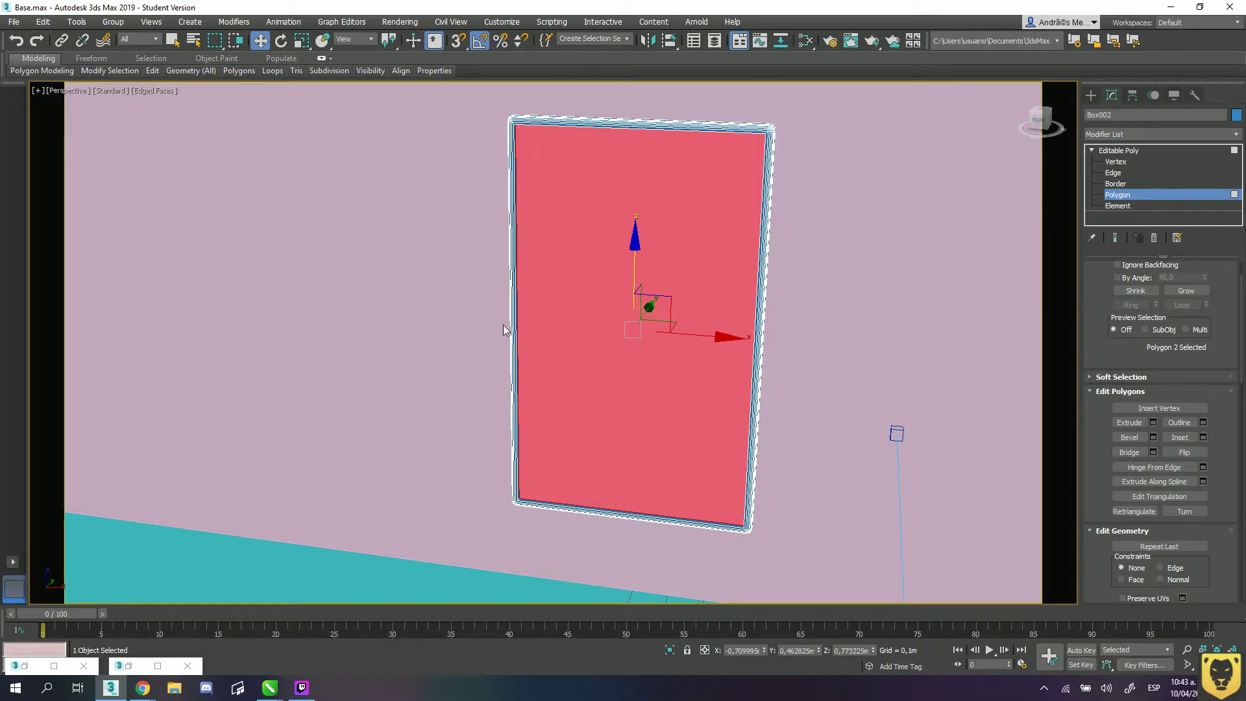
{"action": "middle_click_drag", "start_coordinate": [513, 283], "coordinate": [617, 320], "text": "alt"}
{"action": "scroll", "coordinate": [616, 285], "scroll_direction": "up", "scroll_amount": 3}
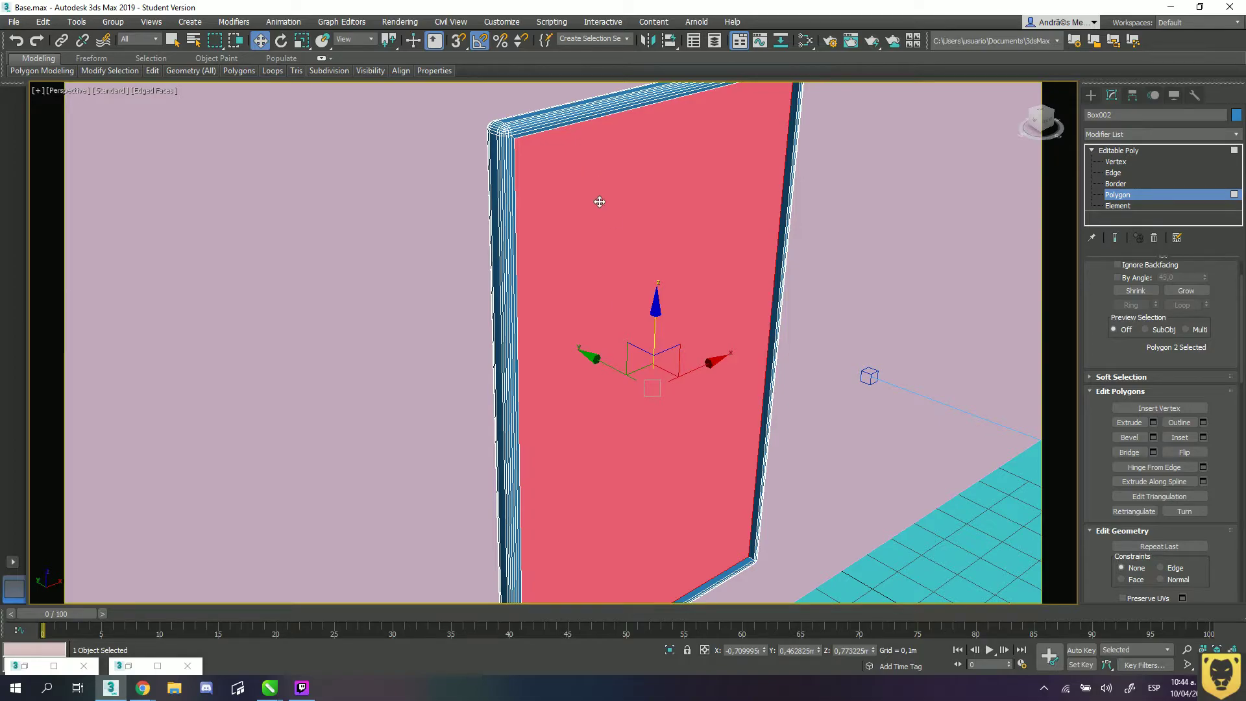
{"action": "left_click_drag", "start_coordinate": [617, 365], "coordinate": [660, 403], "text": "shift"}
{"action": "left_click", "coordinate": [544, 335]}
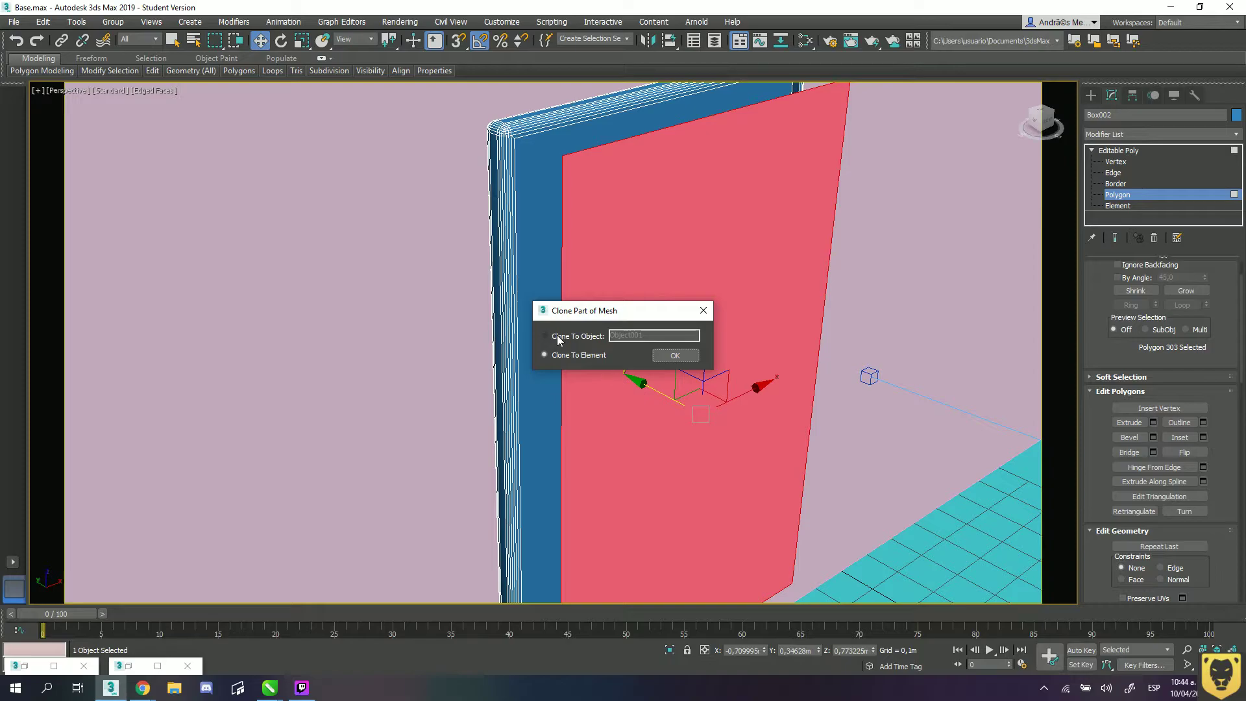
{"action": "double_click", "coordinate": [638, 336]}
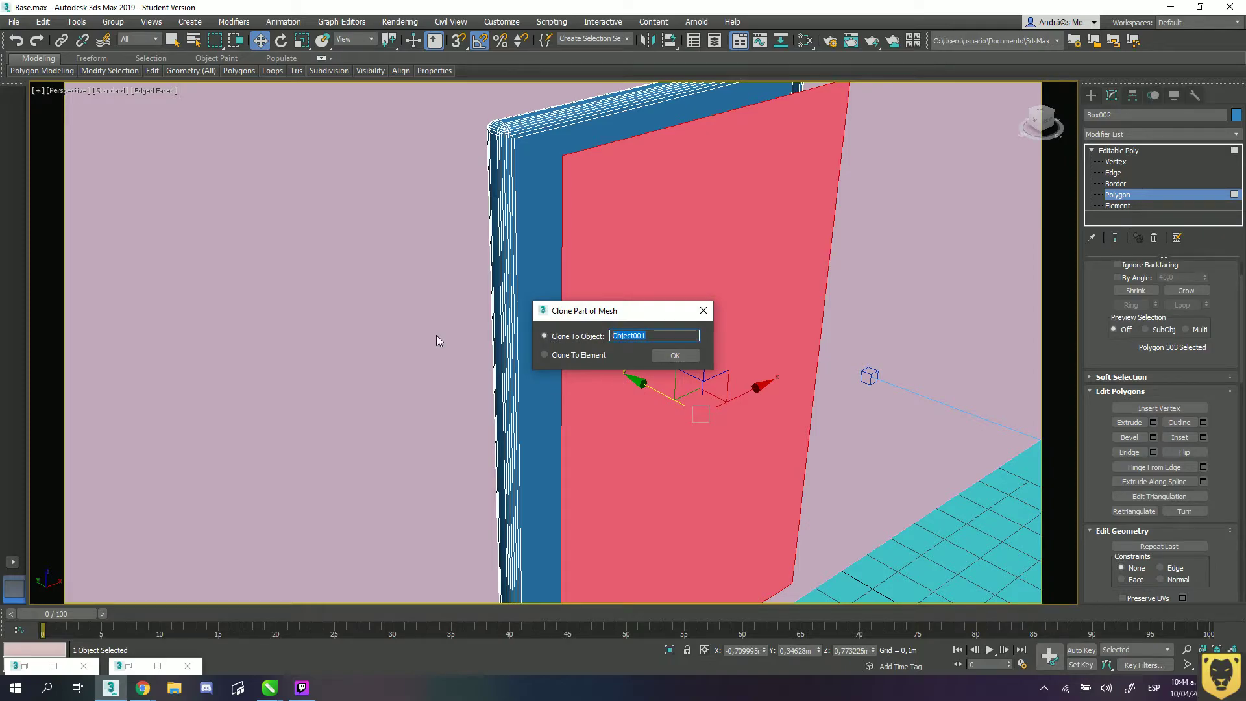
{"action": "type", "text": "Poste"}
{"action": "key", "text": "Return"}
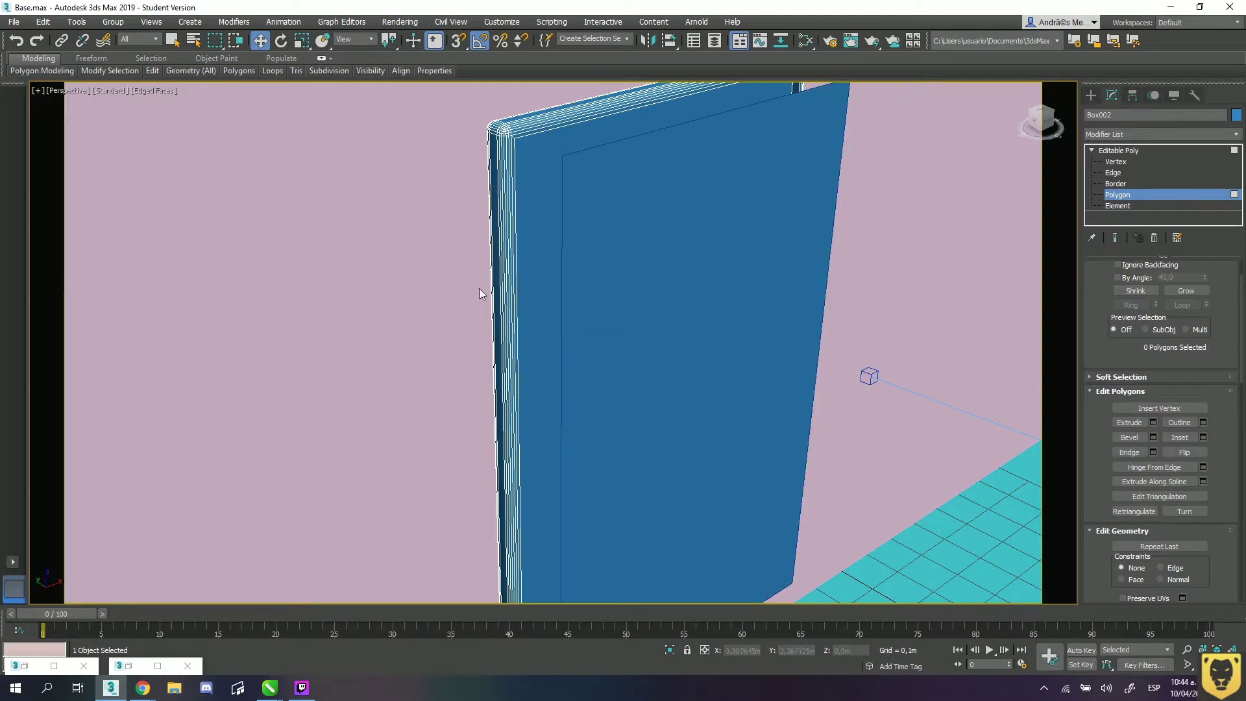
- Leave polygon editing on the frame, select the Poster object and move it along Y to about 0.316 m
{"action": "left_click", "coordinate": [1118, 150]}
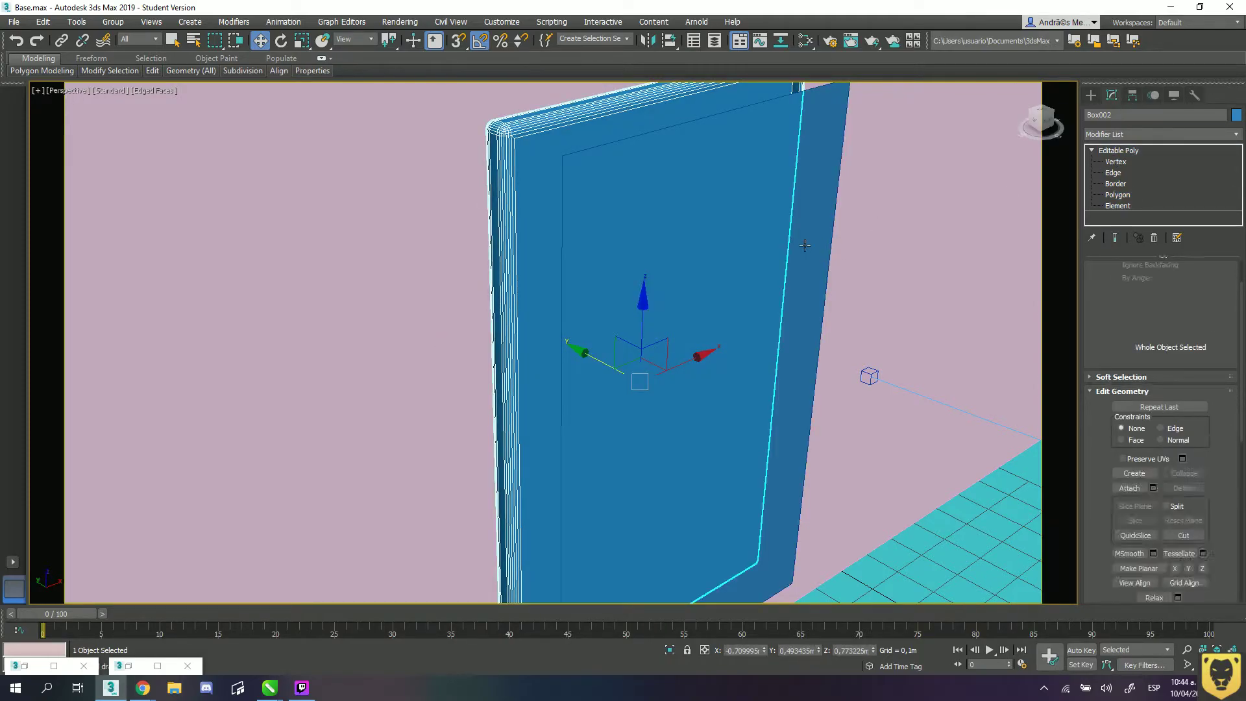
{"action": "left_click", "coordinate": [1091, 150]}
{"action": "left_click", "coordinate": [814, 248]}
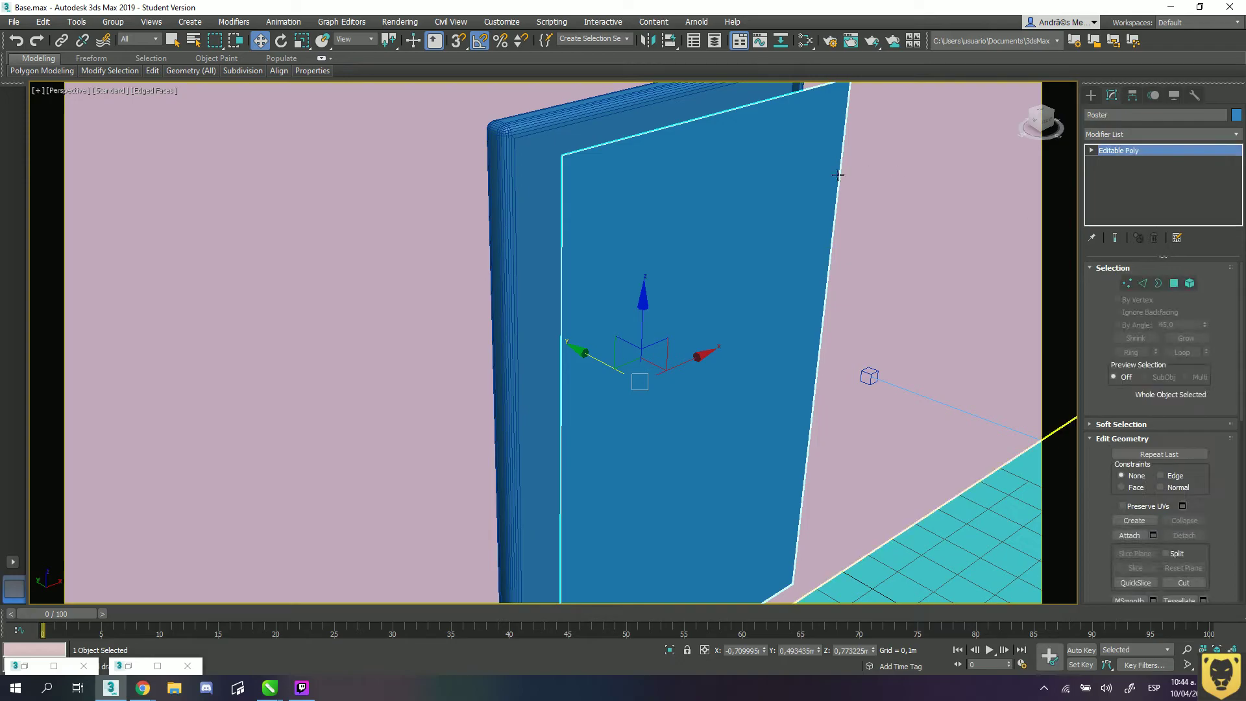
{"action": "middle_click_drag", "start_coordinate": [698, 321], "coordinate": [710, 239], "text": "alt"}
{"action": "key", "text": "ctrl+d"}
{"action": "left_click", "coordinate": [687, 311]}
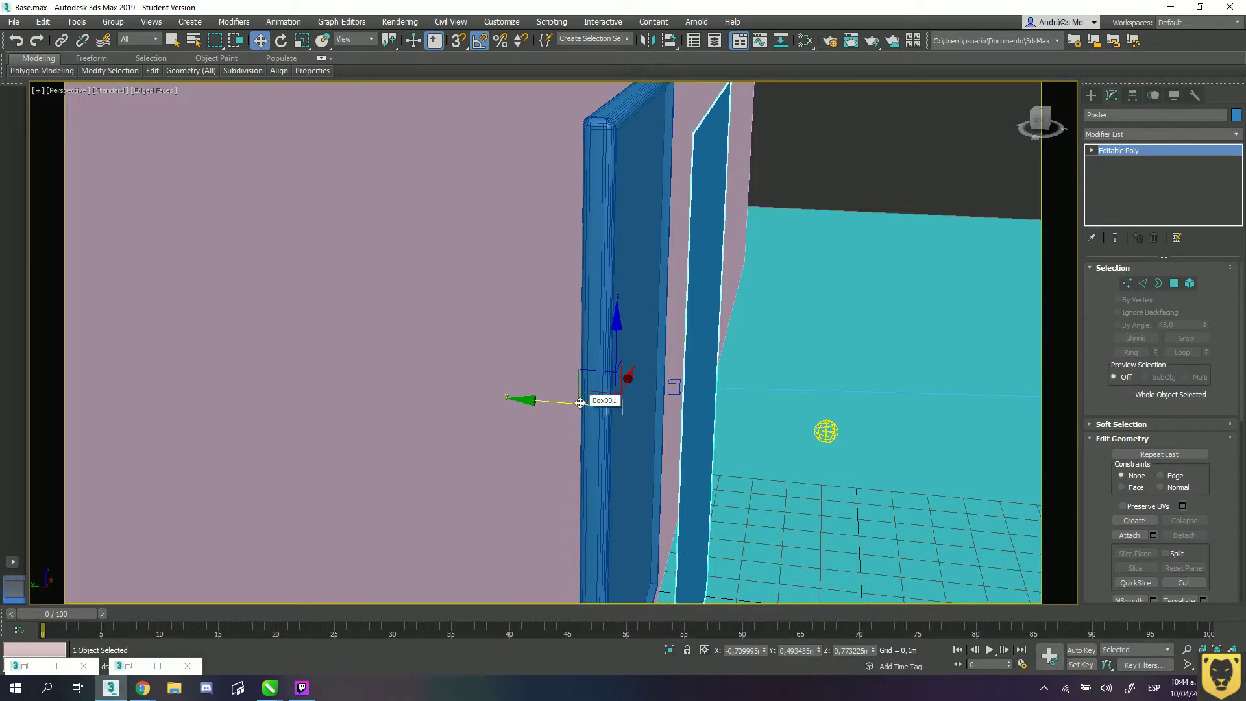
{"action": "left_click_drag", "start_coordinate": [546, 403], "coordinate": [645, 415]}
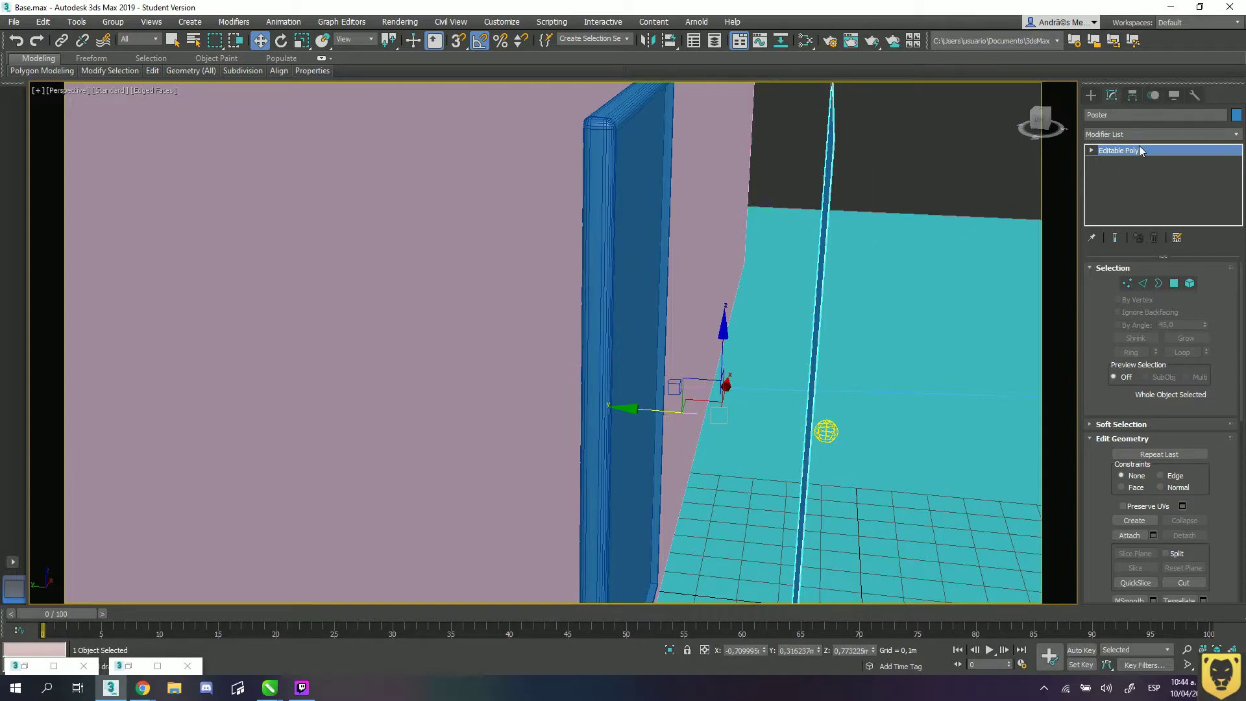
- Center the Poster object's pivot on its own geometry
{"action": "left_click", "coordinate": [1132, 96]}
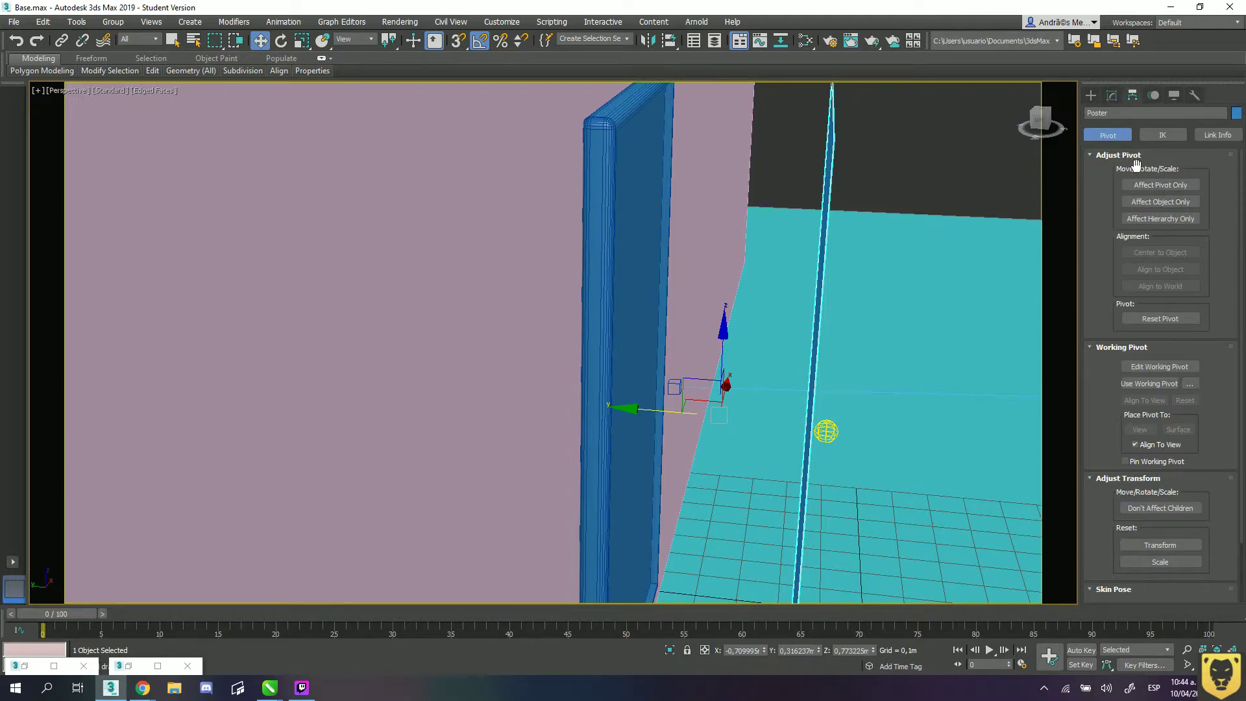
{"action": "left_click", "coordinate": [1164, 185]}
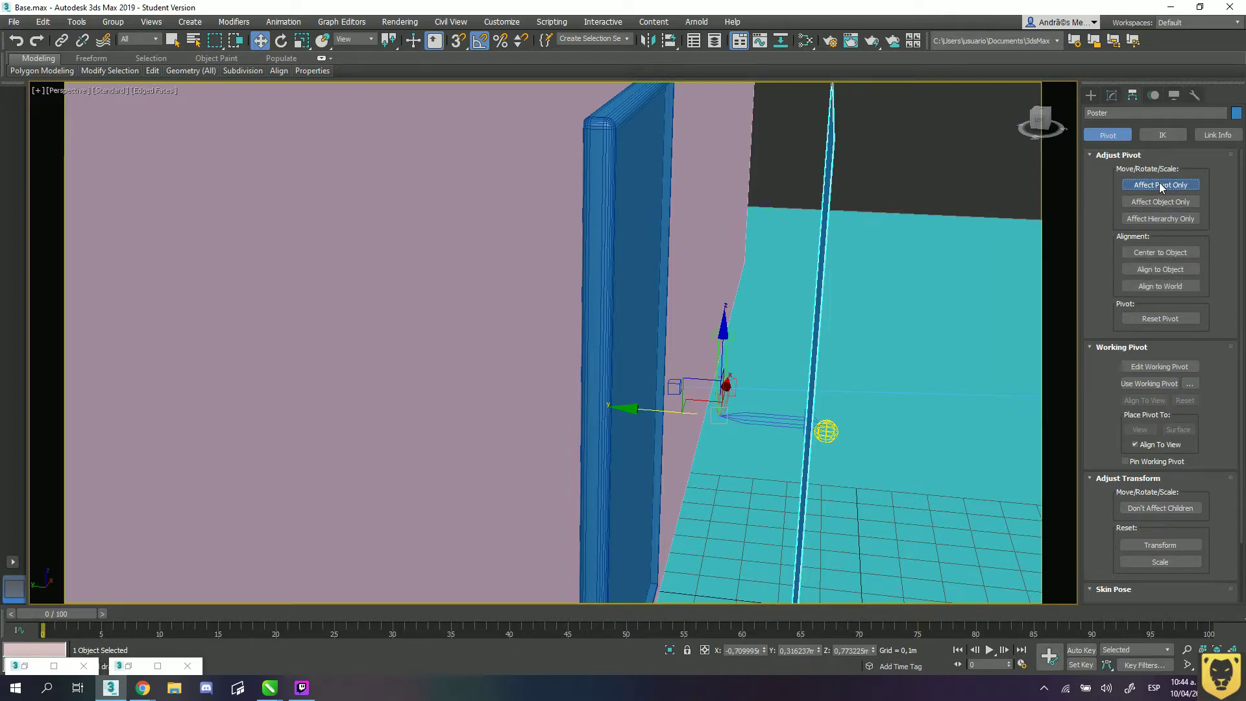
{"action": "left_click", "coordinate": [1151, 254]}
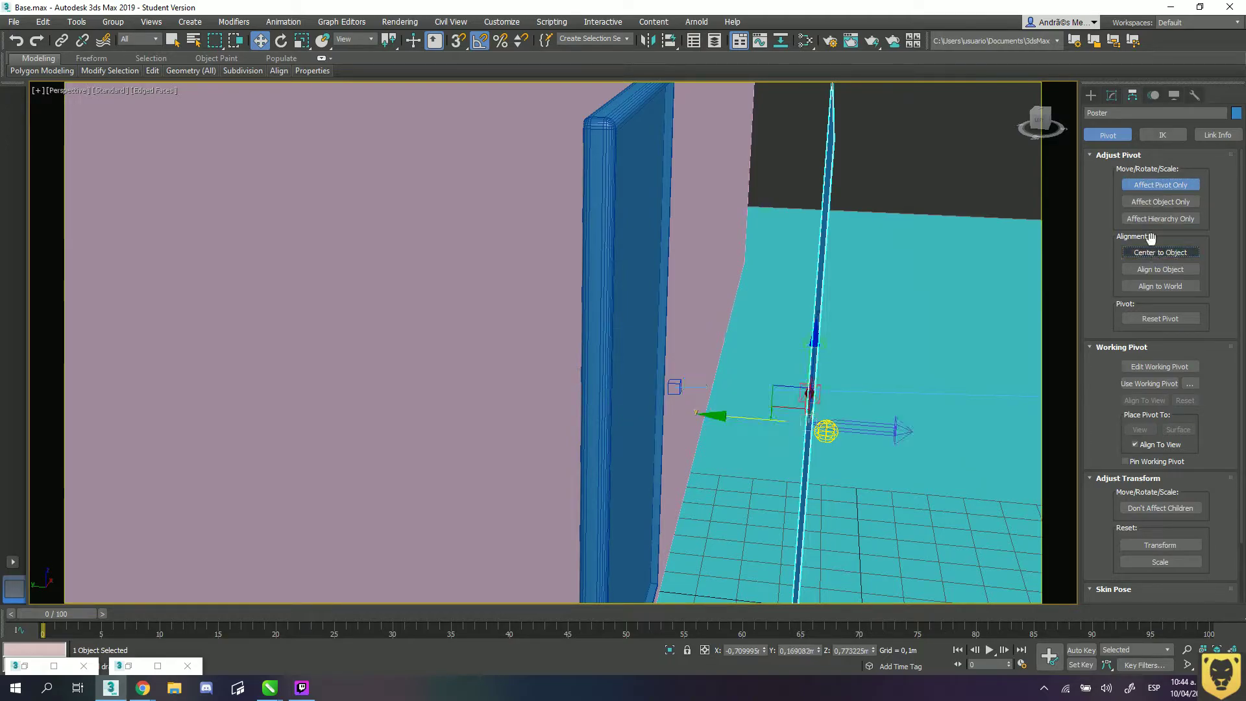
{"action": "left_click", "coordinate": [1155, 187]}
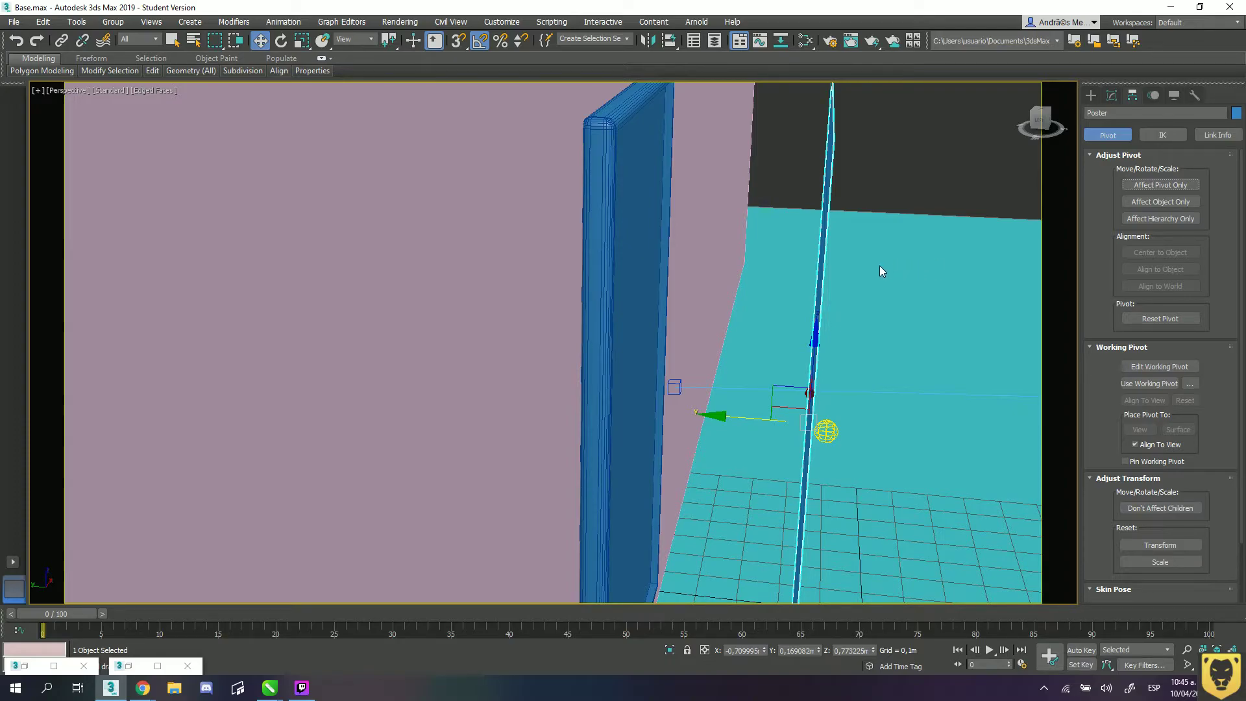
{"action": "middle_click_drag", "start_coordinate": [921, 201], "coordinate": [849, 260], "text": "alt"}
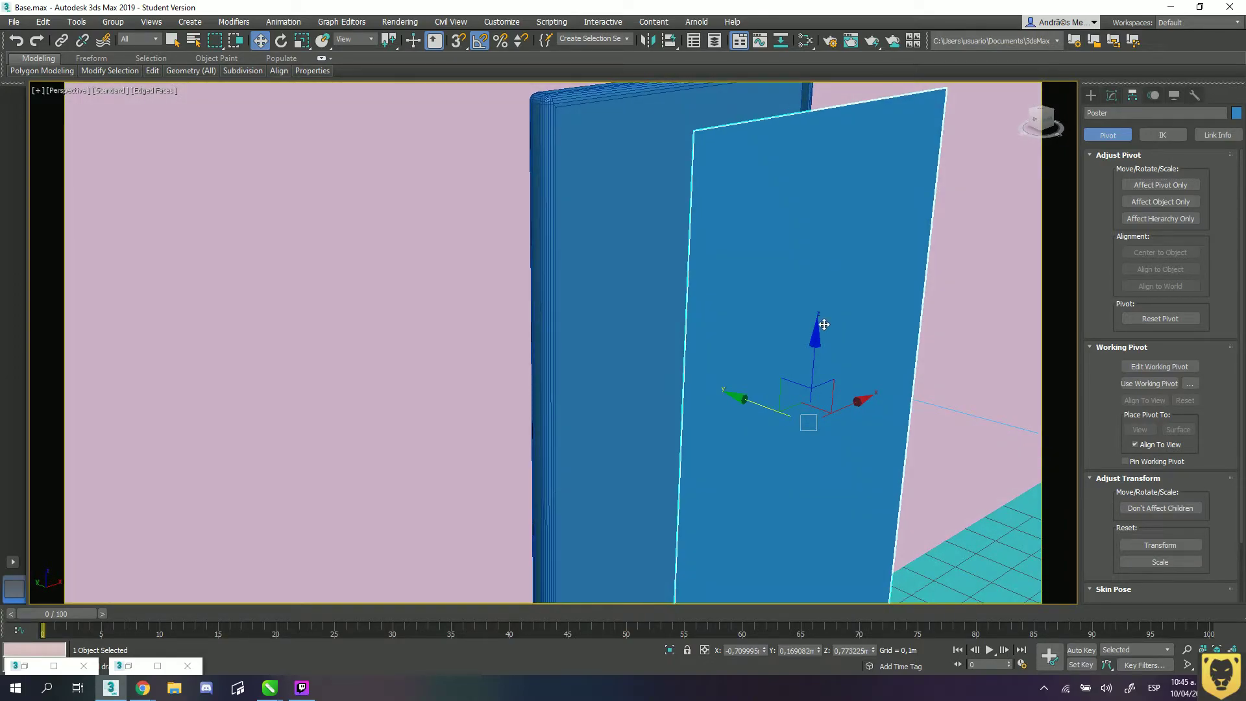
- Move the Poster object along Y to about 0.459 m so it sits inside the frame's recess
{"action": "left_click_drag", "start_coordinate": [811, 431], "coordinate": [715, 383]}
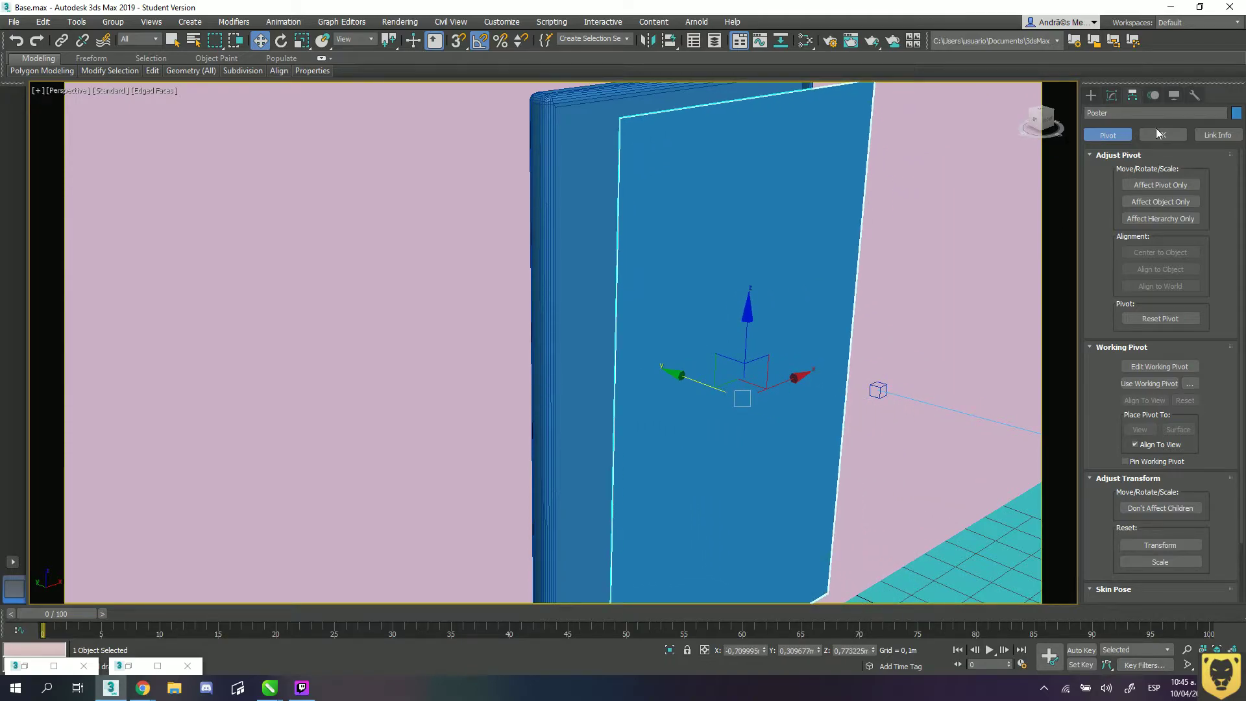
{"action": "left_click", "coordinate": [1138, 184]}
{"action": "middle_click_drag", "start_coordinate": [775, 313], "coordinate": [778, 324], "text": "alt"}
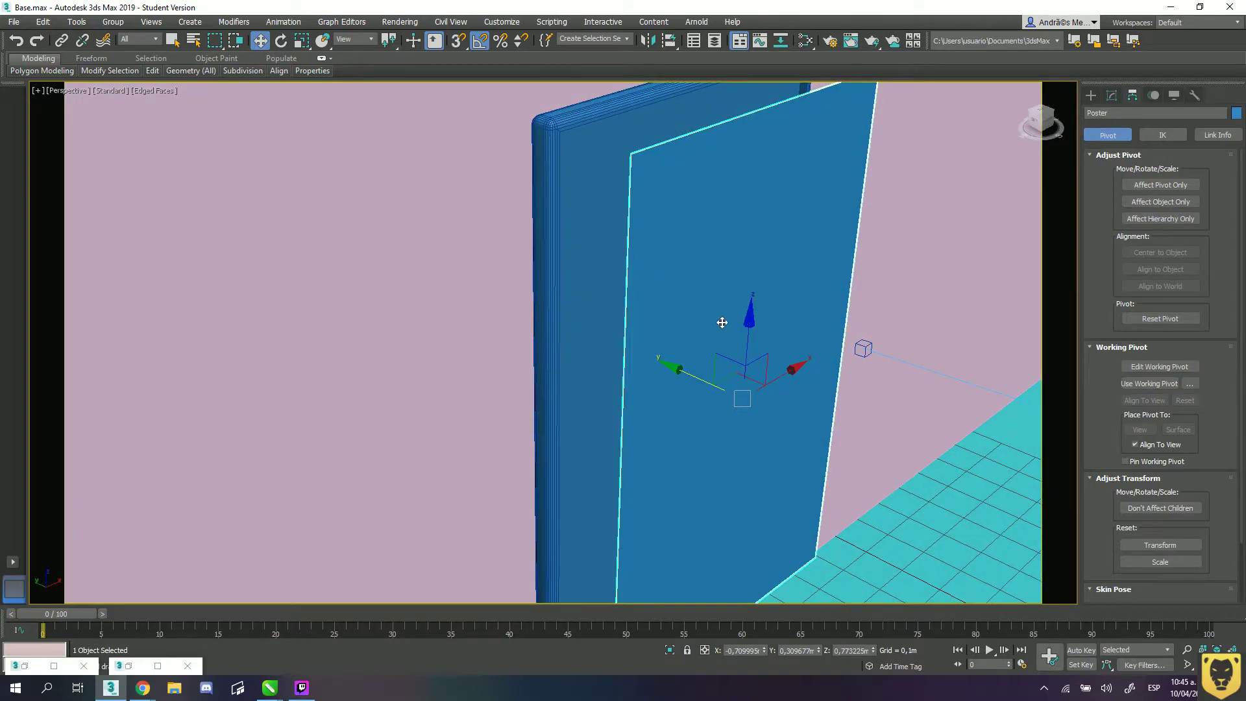
{"action": "left_click_drag", "start_coordinate": [685, 375], "coordinate": [623, 350]}
{"action": "scroll", "coordinate": [628, 314], "scroll_direction": "up", "scroll_amount": 2}
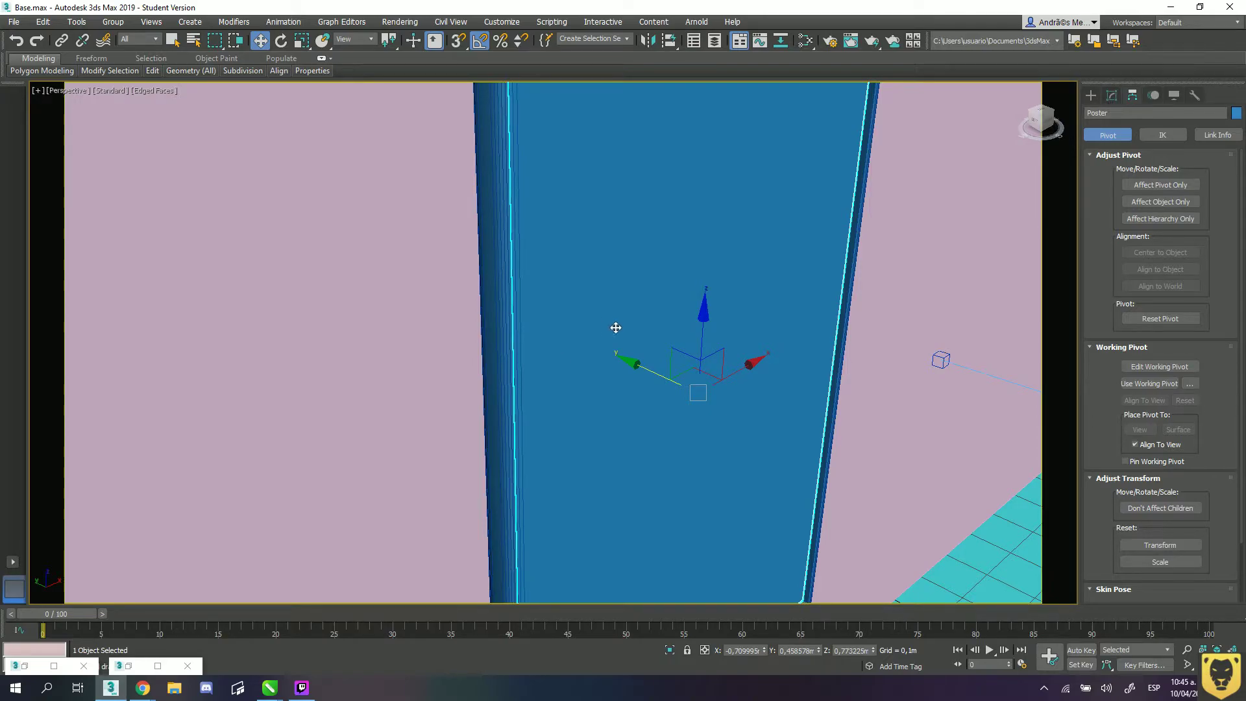
{"action": "scroll", "coordinate": [616, 327], "scroll_direction": "down", "scroll_amount": 2}
{"action": "mouse_move", "coordinate": [616, 328]}
{"action": "middle_mouse_down", "text": "alt"}
{"action": "mouse_move", "coordinate": [503, 334]}
{"action": "mouse_move", "coordinate": [616, 349]}
{"action": "middle_mouse_up", "text": "alt"}
{"action": "scroll", "coordinate": [615, 349], "scroll_direction": "down", "scroll_amount": 1}
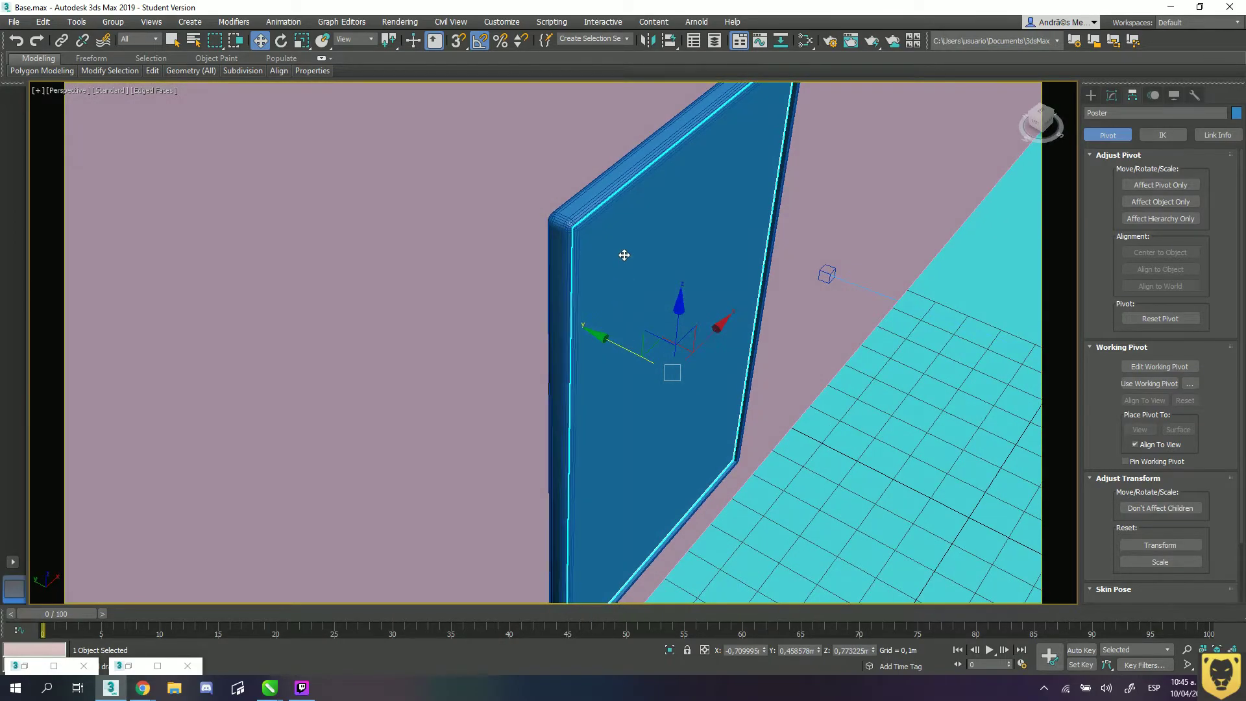
- Clone the Poster outward along Y to about 0.281 m as a single independent copy
{"action": "scroll", "coordinate": [623, 254], "scroll_direction": "up", "scroll_amount": 2}
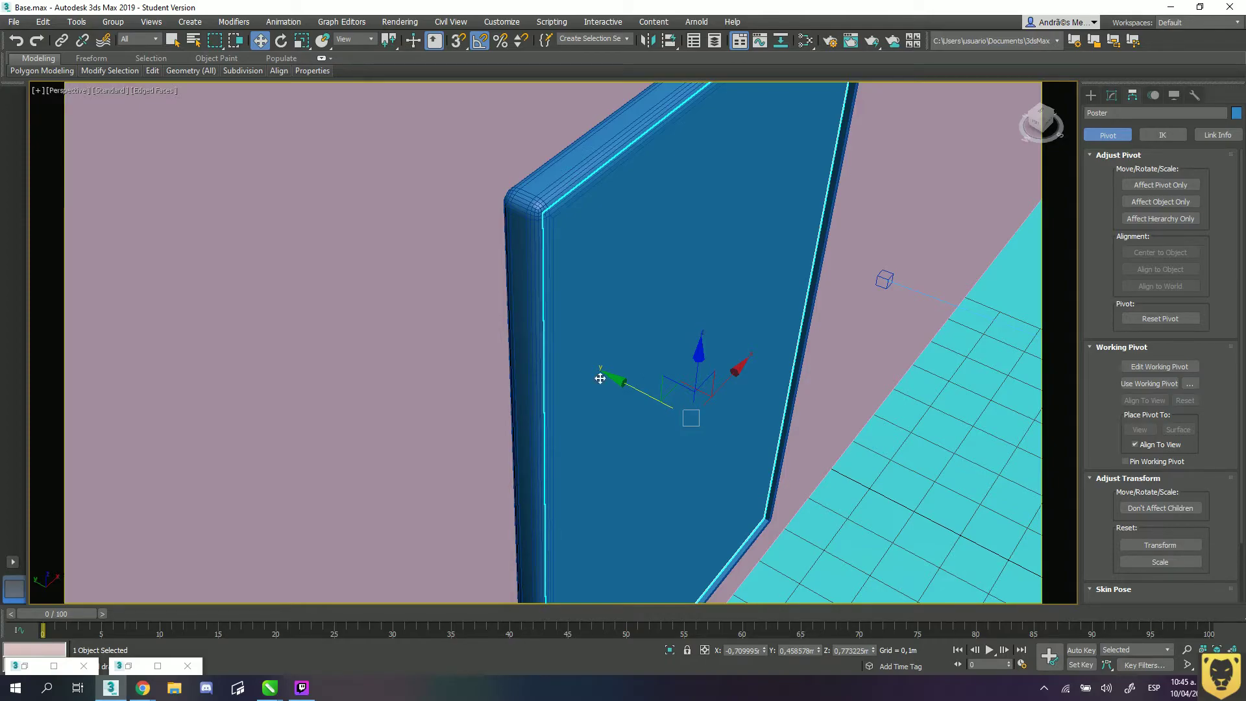
{"action": "left_click_drag", "start_coordinate": [631, 393], "coordinate": [757, 448], "text": "shift"}
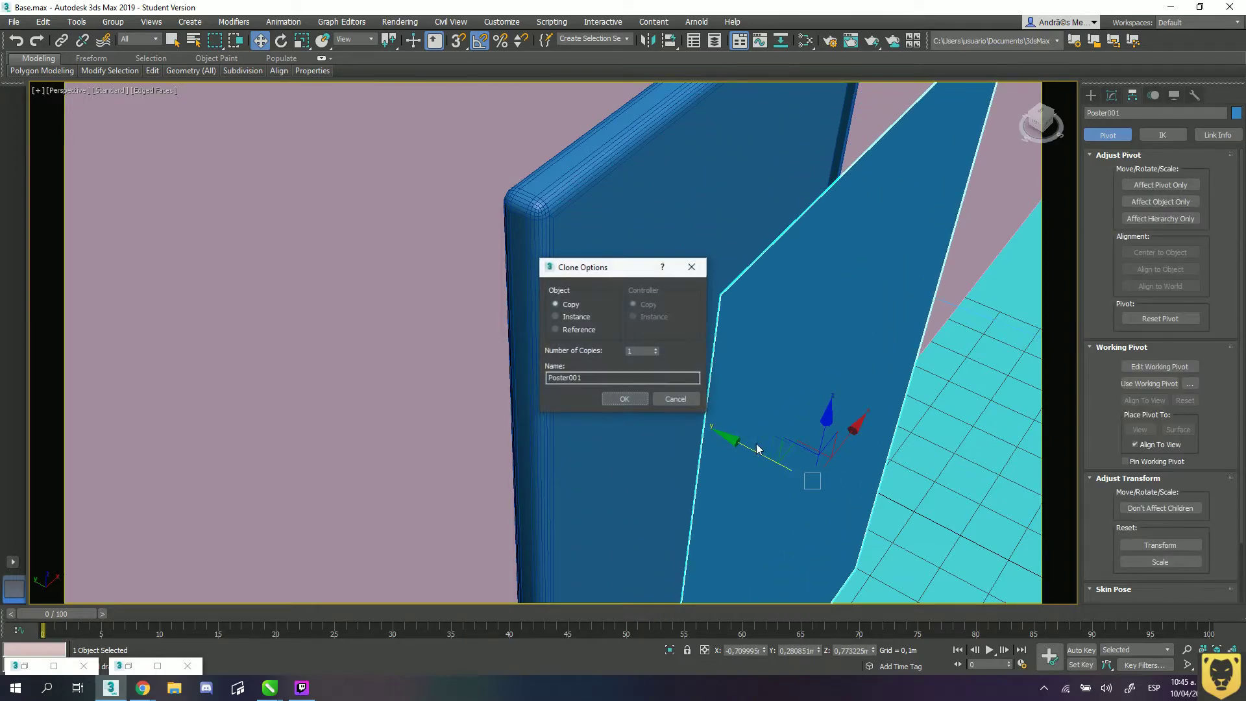
{"action": "left_click", "coordinate": [634, 401]}
- Apply a Shell modifier to the Poster copy with an inner amount of 0.0055 m
{"action": "left_click", "coordinate": [1109, 96]}
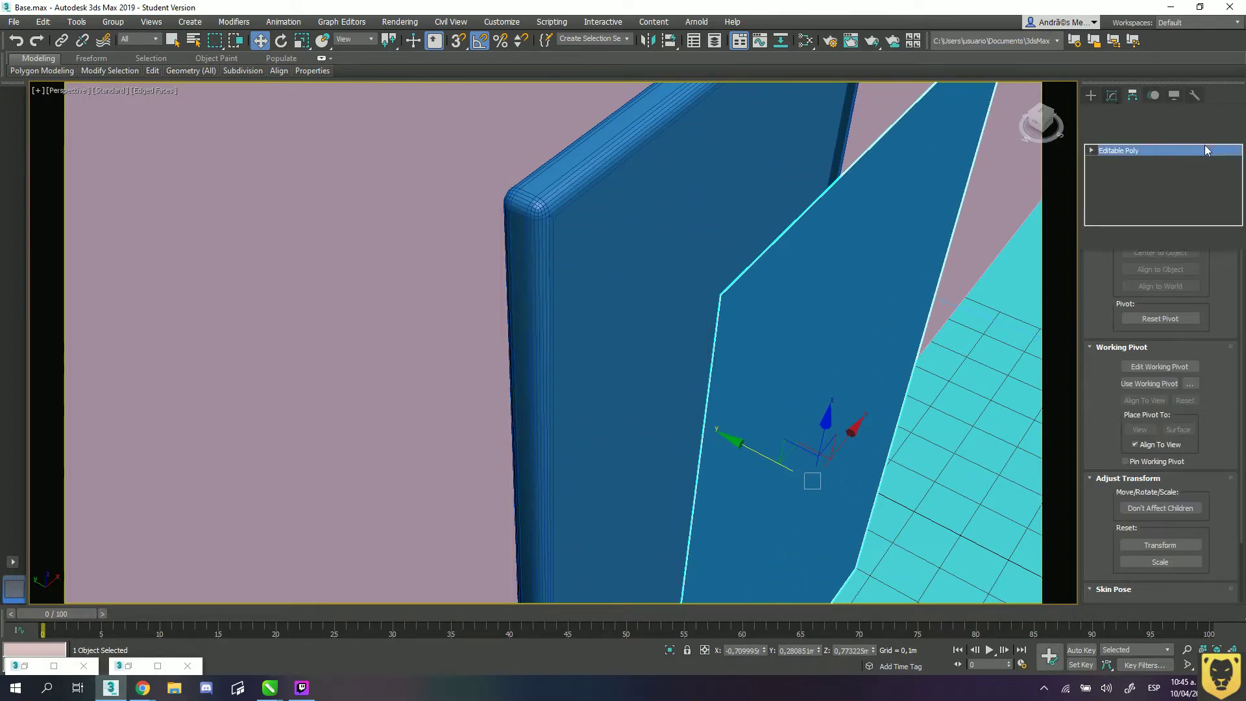
{"action": "left_click", "coordinate": [1235, 134]}
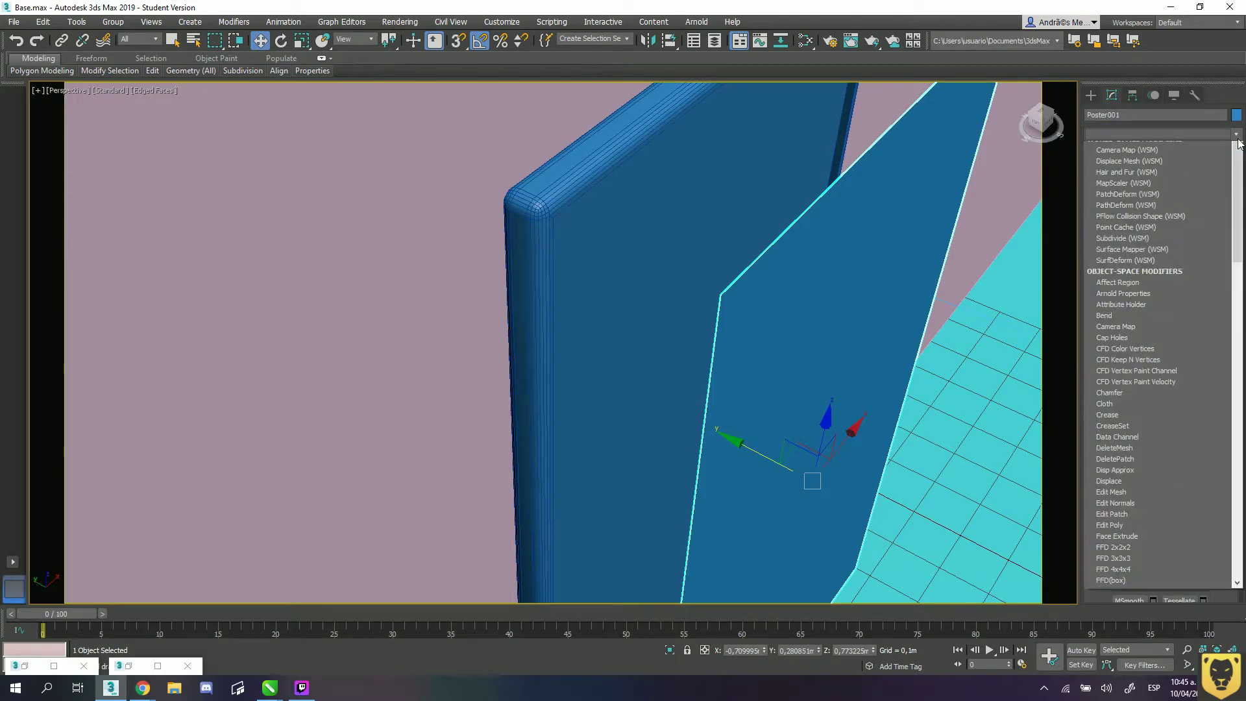
{"action": "key", "text": "s"}
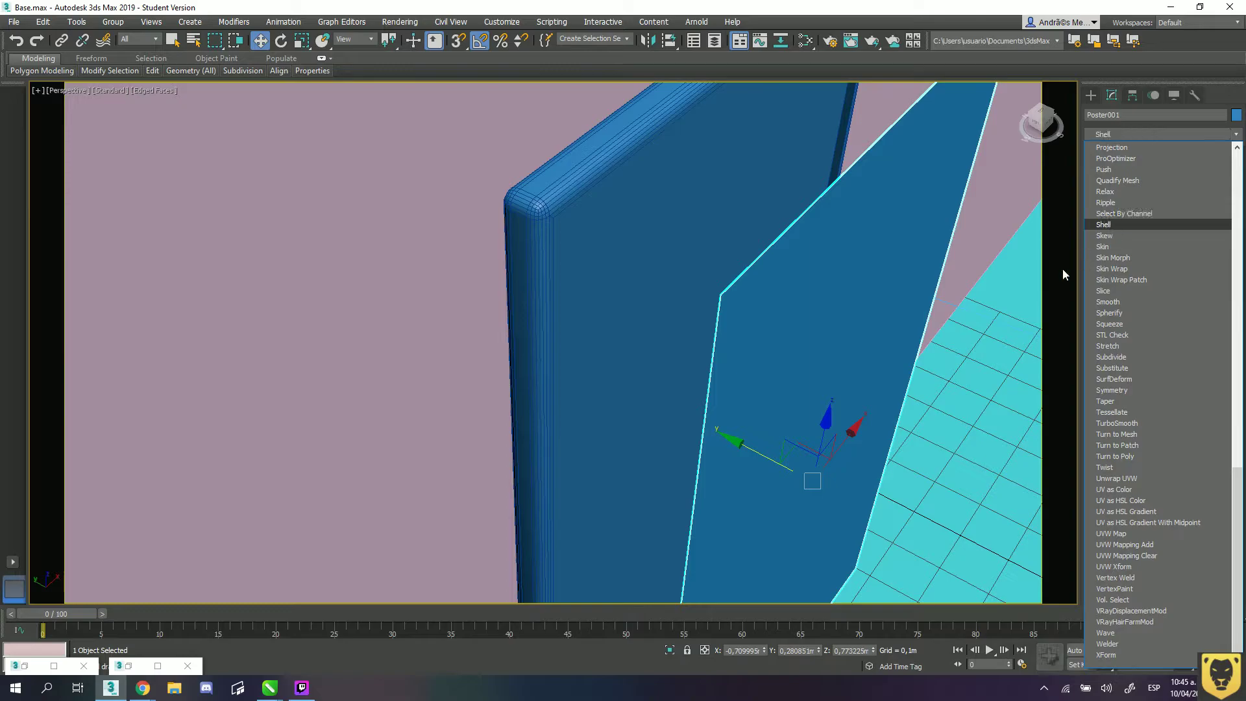
{"action": "left_click", "coordinate": [1105, 225]}
{"action": "left_click_drag", "start_coordinate": [1204, 287], "coordinate": [1204, 322]}
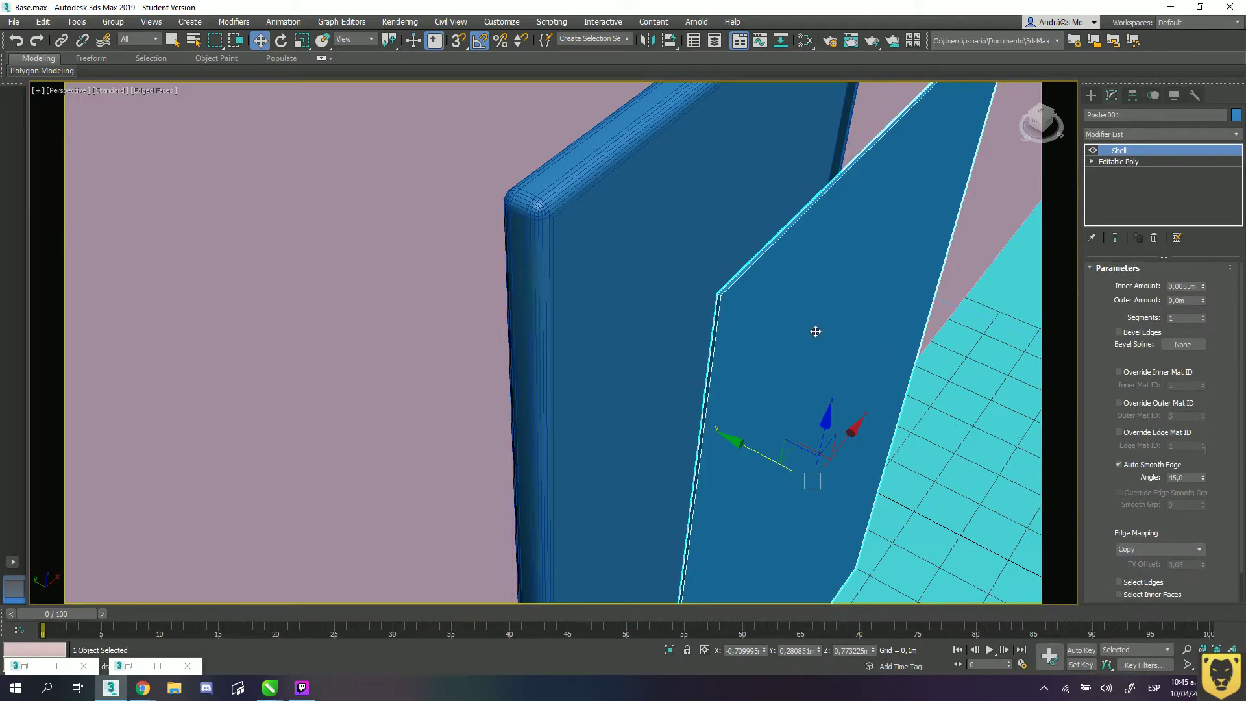
- Move the shelled Poster copy back along Y to about 0.449 m, into the frame
{"action": "scroll", "coordinate": [817, 331], "scroll_direction": "up", "scroll_amount": 4}
{"action": "scroll", "coordinate": [815, 323], "scroll_direction": "down", "scroll_amount": 3}
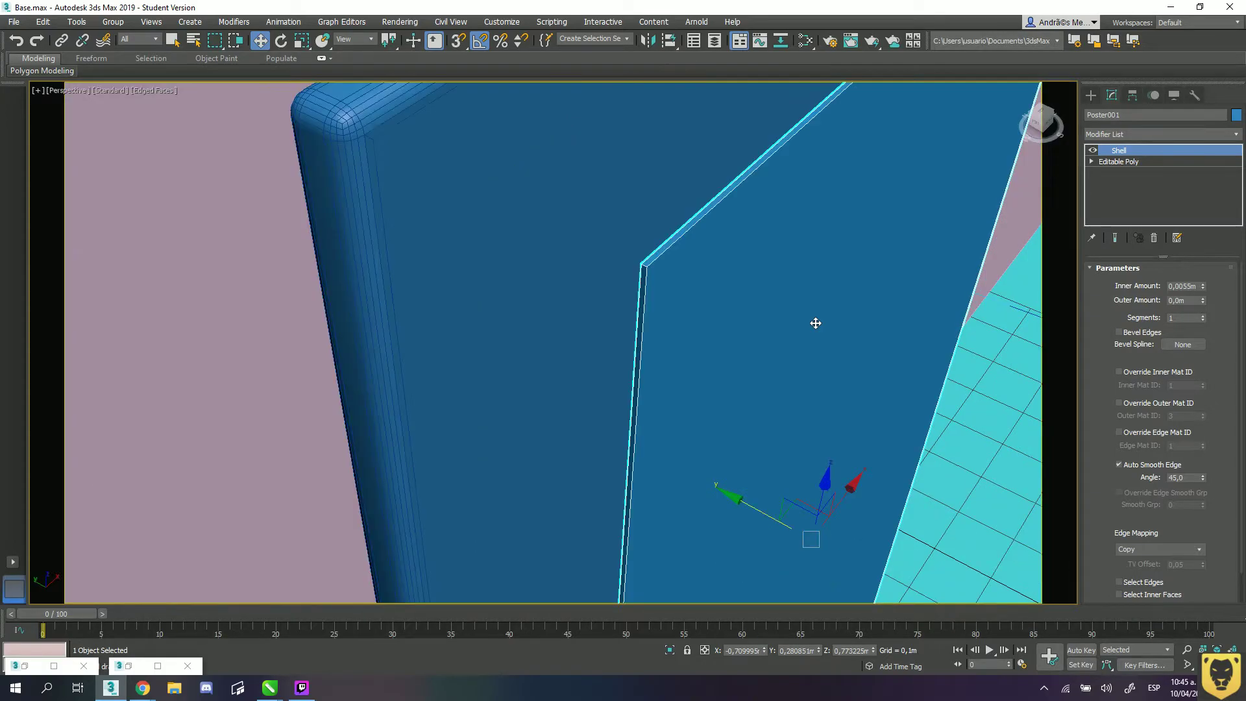
{"action": "scroll", "coordinate": [815, 323], "scroll_direction": "down", "scroll_amount": 3}
{"action": "left_click_drag", "start_coordinate": [757, 451], "coordinate": [635, 399]}
{"action": "middle_click_drag", "start_coordinate": [578, 360], "coordinate": [659, 344], "text": "alt"}
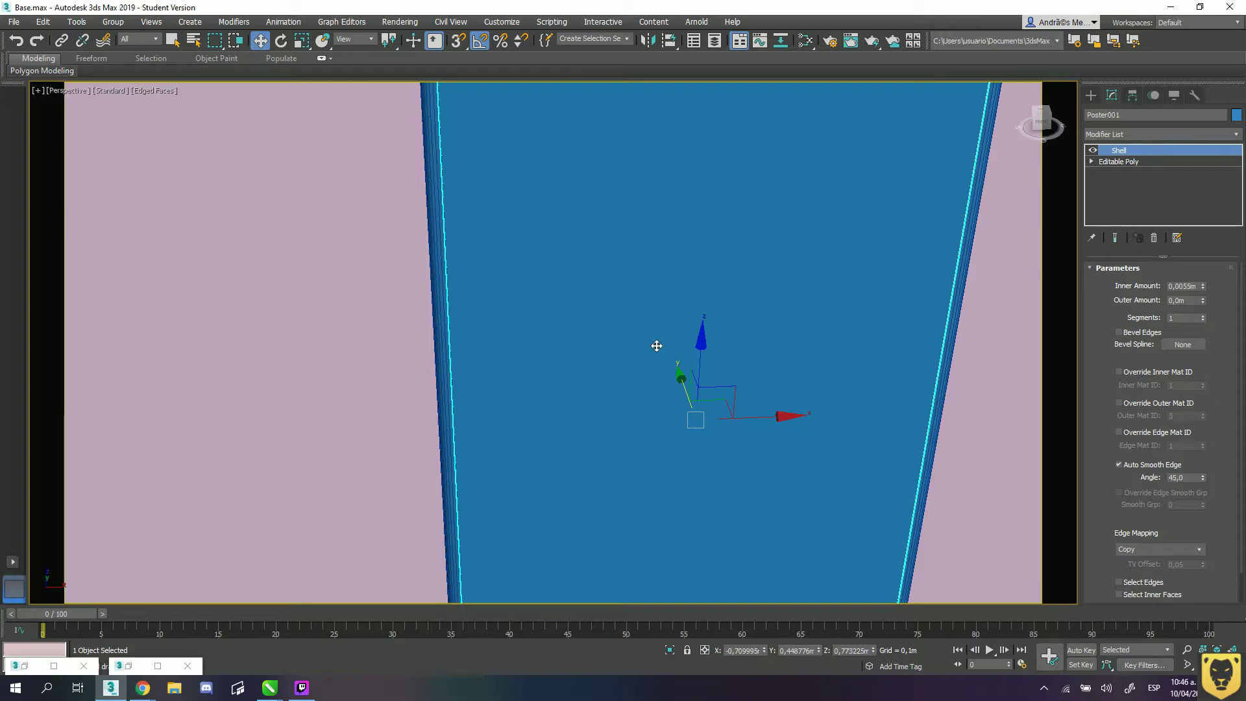
- Hide the shelled Poster copy and return to the physical camera view
{"action": "right_click", "coordinate": [745, 305]}
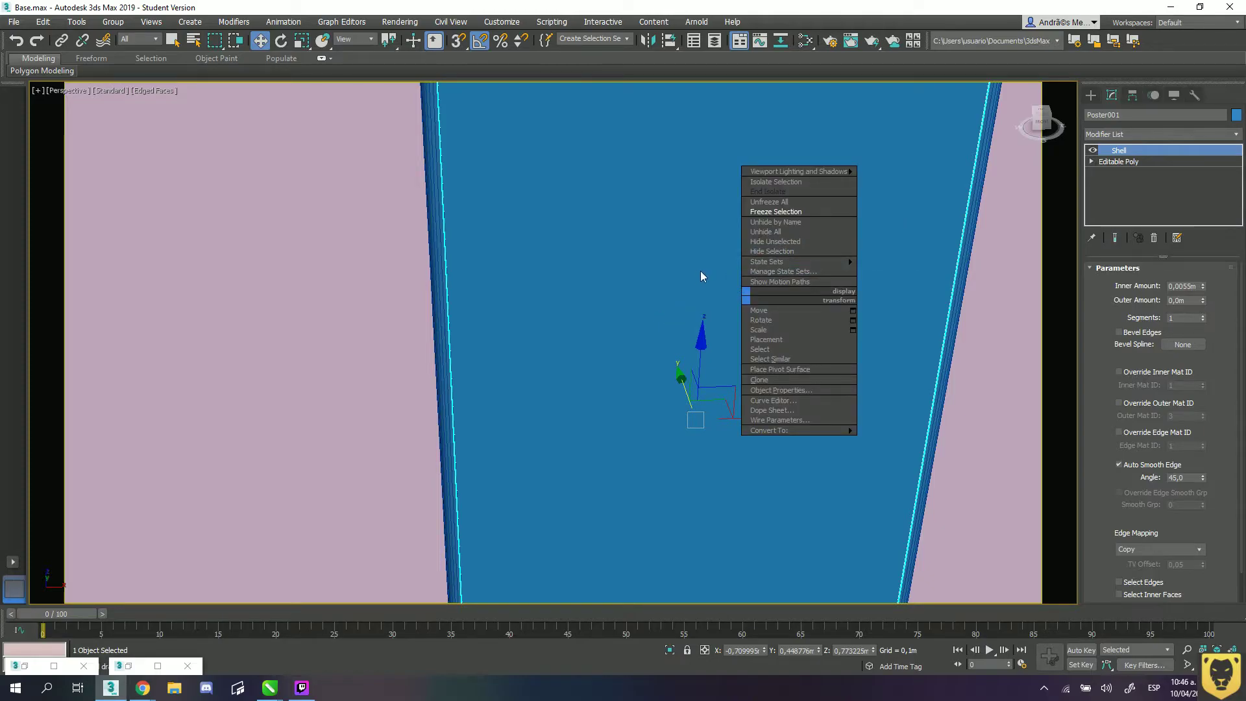
{"action": "left_click", "coordinate": [768, 254]}
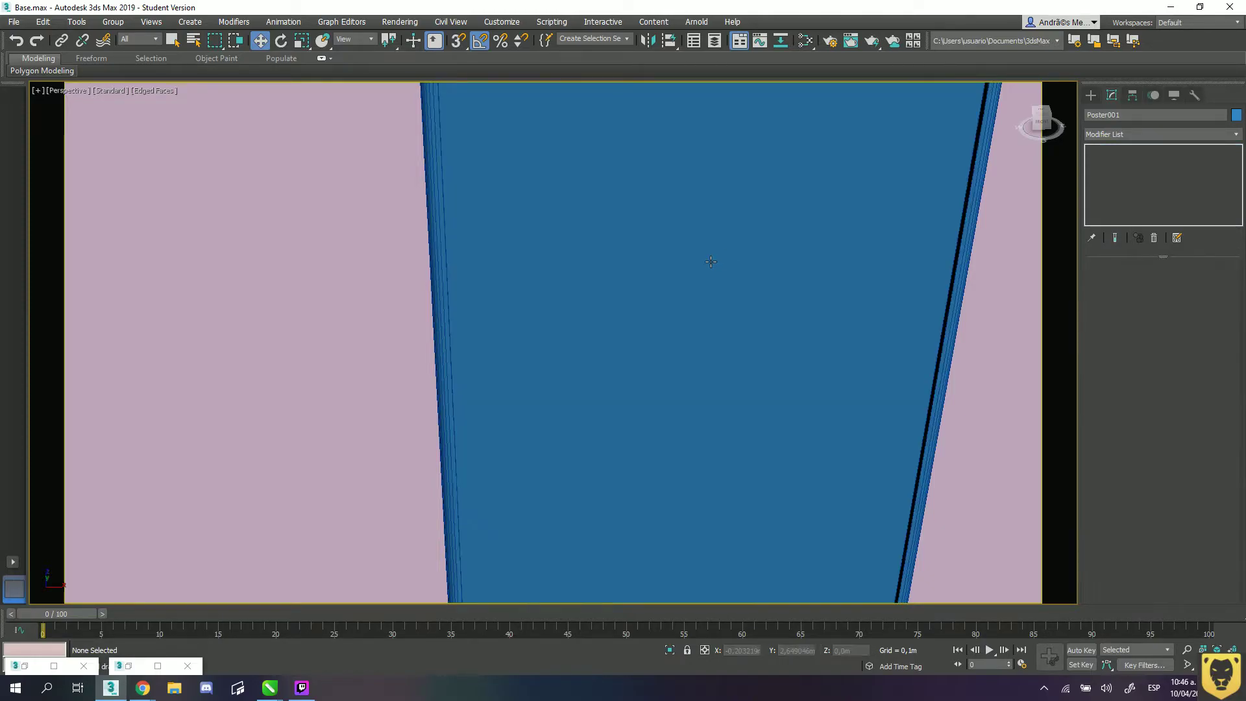
{"action": "scroll", "coordinate": [746, 328], "scroll_direction": "down", "scroll_amount": 5}
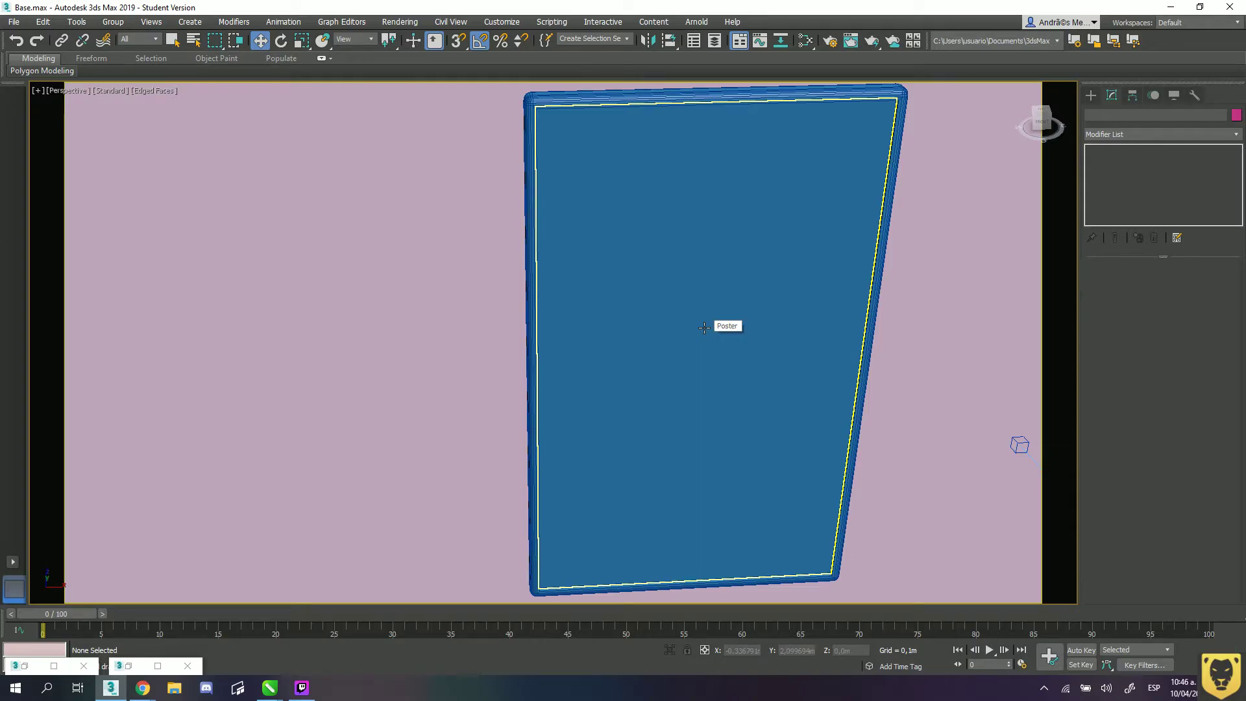
{"action": "key", "text": "c"}
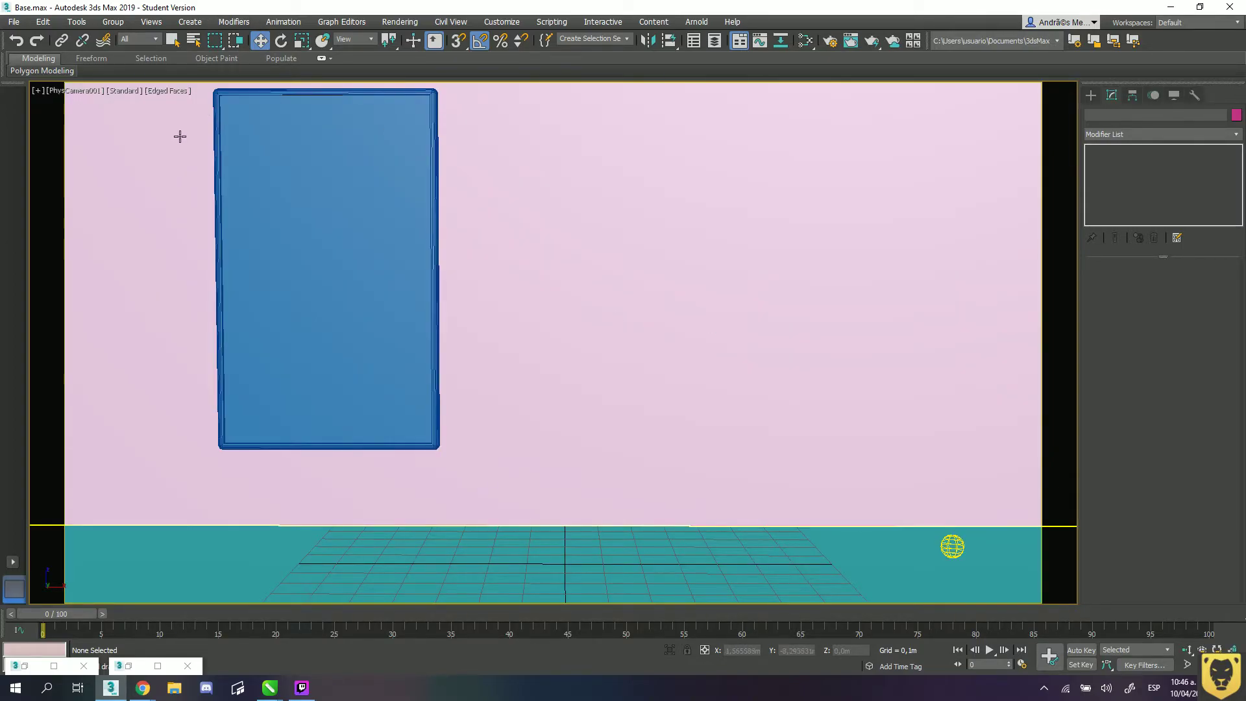
- Freeze the wall box so it can no longer be selected
{"action": "left_click", "coordinate": [640, 145]}
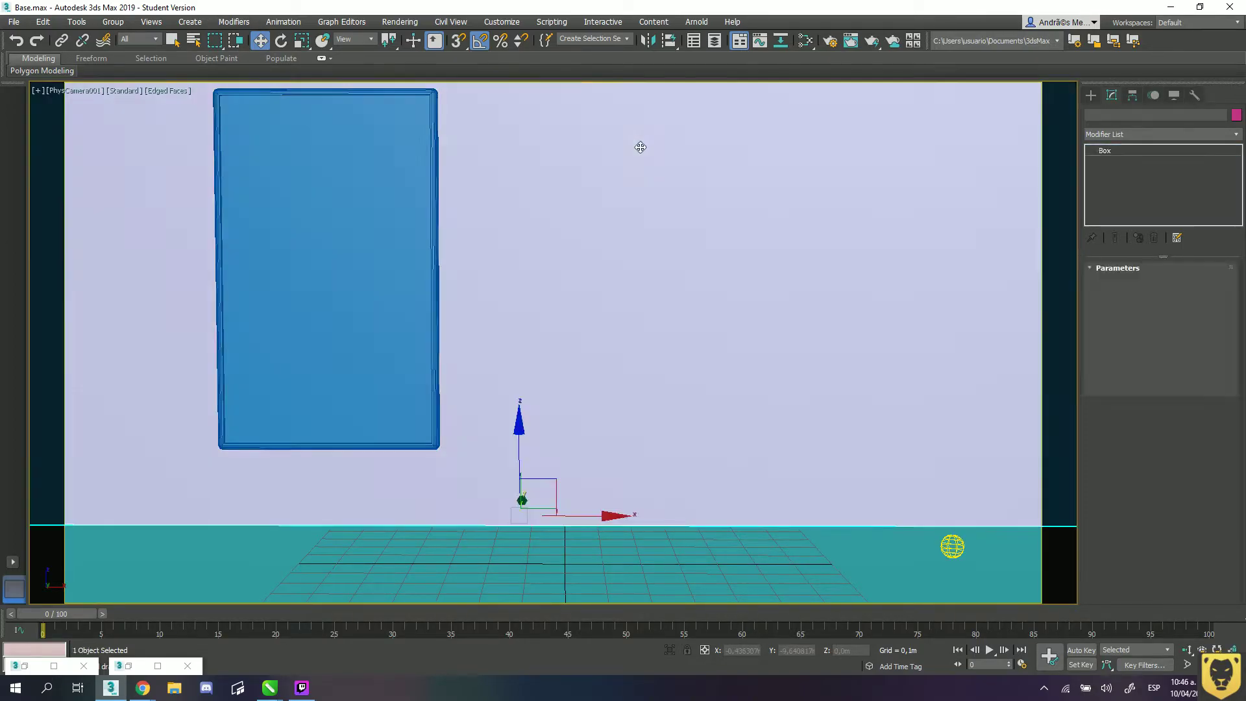
{"action": "right_click", "coordinate": [639, 147]}
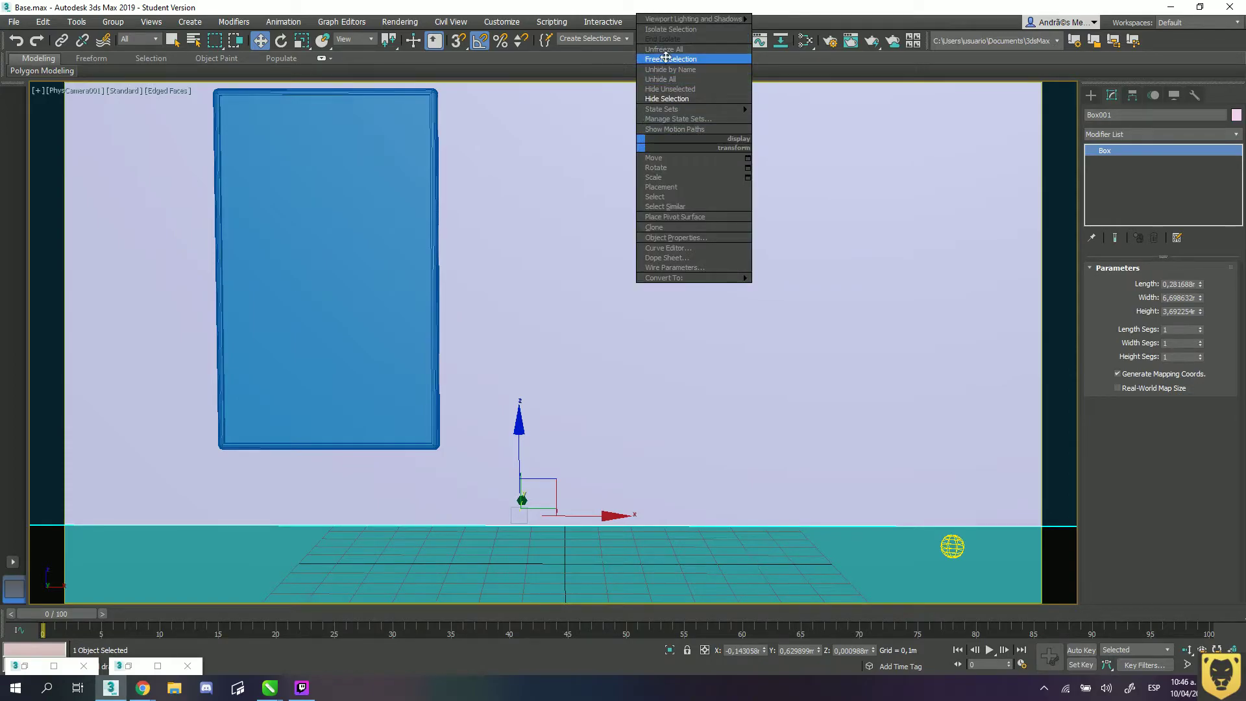
{"action": "left_click", "coordinate": [670, 59]}
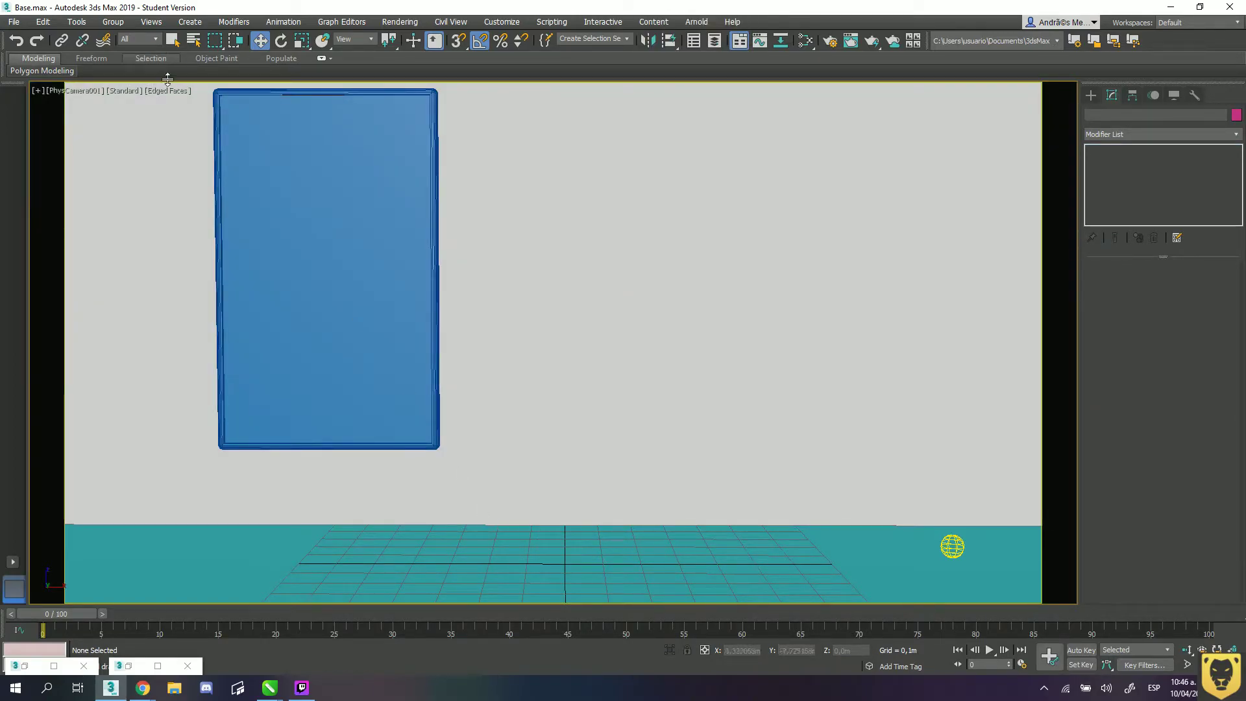
- Select the frame and Poster together and move them across the wall to about X -1.038 m and Z 0.653 m
{"action": "left_click", "coordinate": [259, 195]}
{"action": "left_click_drag", "start_coordinate": [326, 217], "coordinate": [322, 251]}
{"action": "left_click_drag", "start_coordinate": [402, 310], "coordinate": [325, 311]}
- Unhide all hidden objects in the scene
{"action": "key", "text": "r"}
{"action": "left_click", "coordinate": [278, 309]}
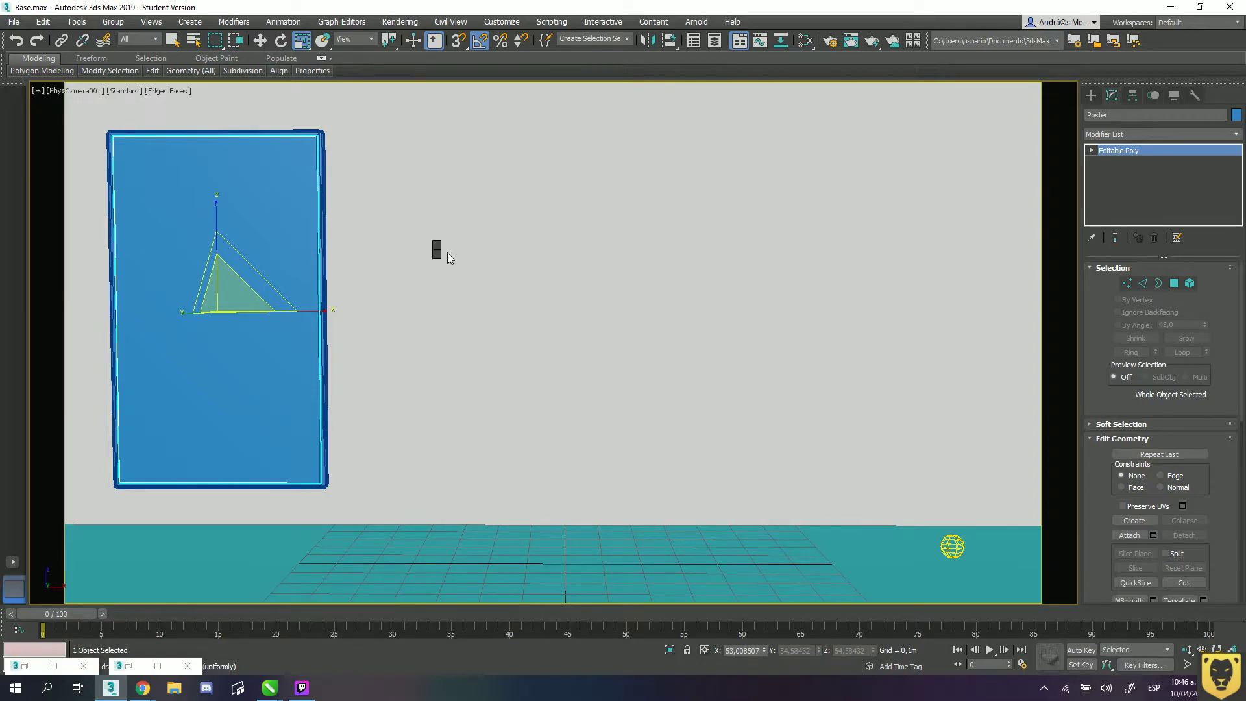
{"action": "right_click", "coordinate": [442, 250]}
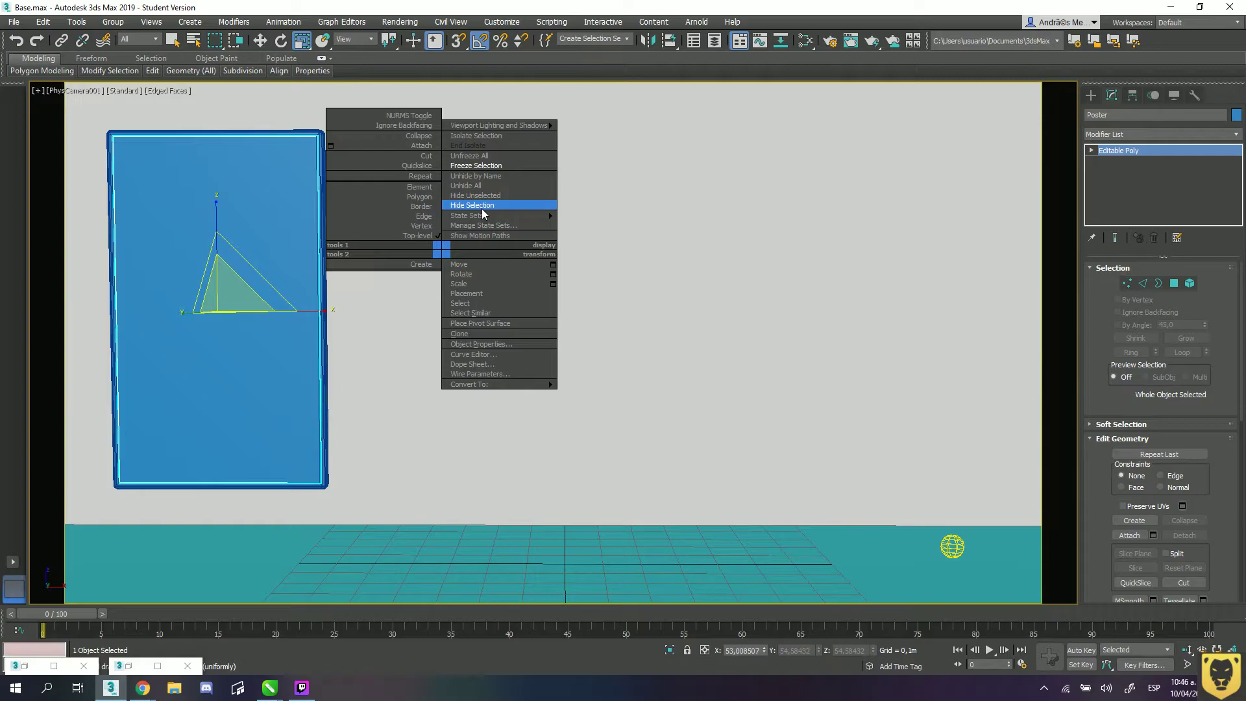
{"action": "left_click", "coordinate": [481, 196]}
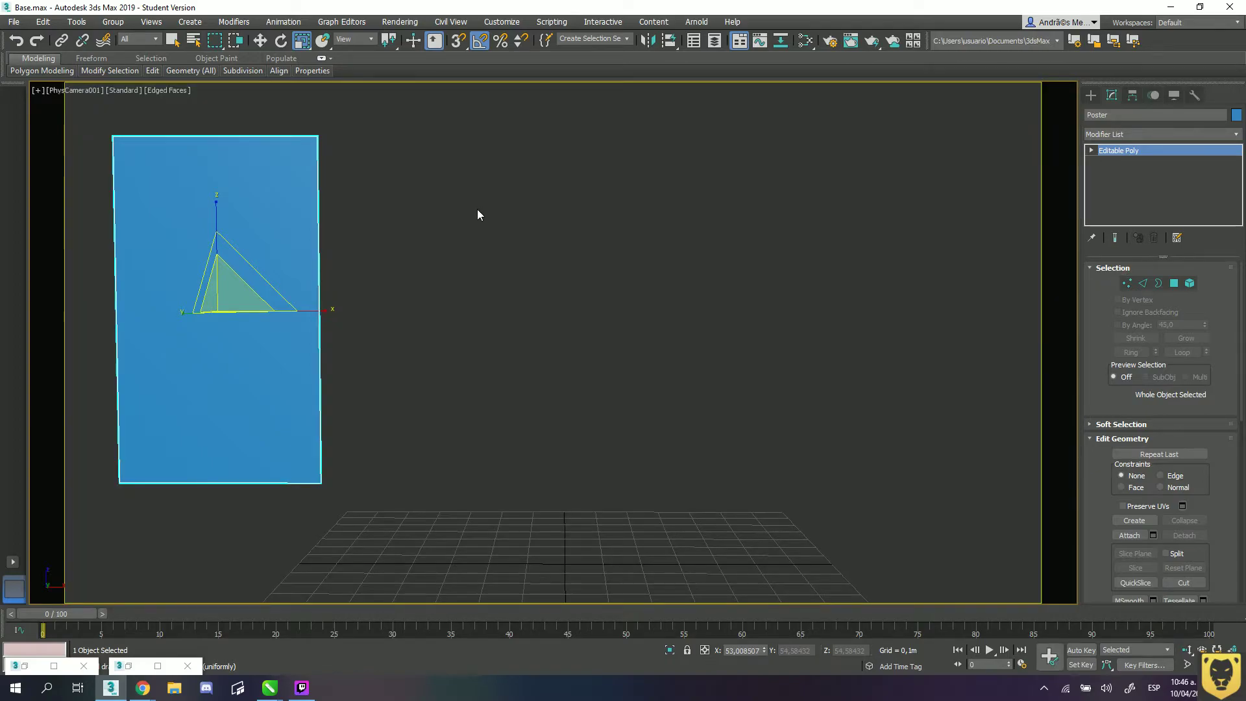
{"action": "right_click", "coordinate": [478, 211]}
{"action": "left_click", "coordinate": [496, 138]}
- Align the shelled Poster copy to the position of the Poster inside the frame
{"action": "left_click", "coordinate": [359, 205]}
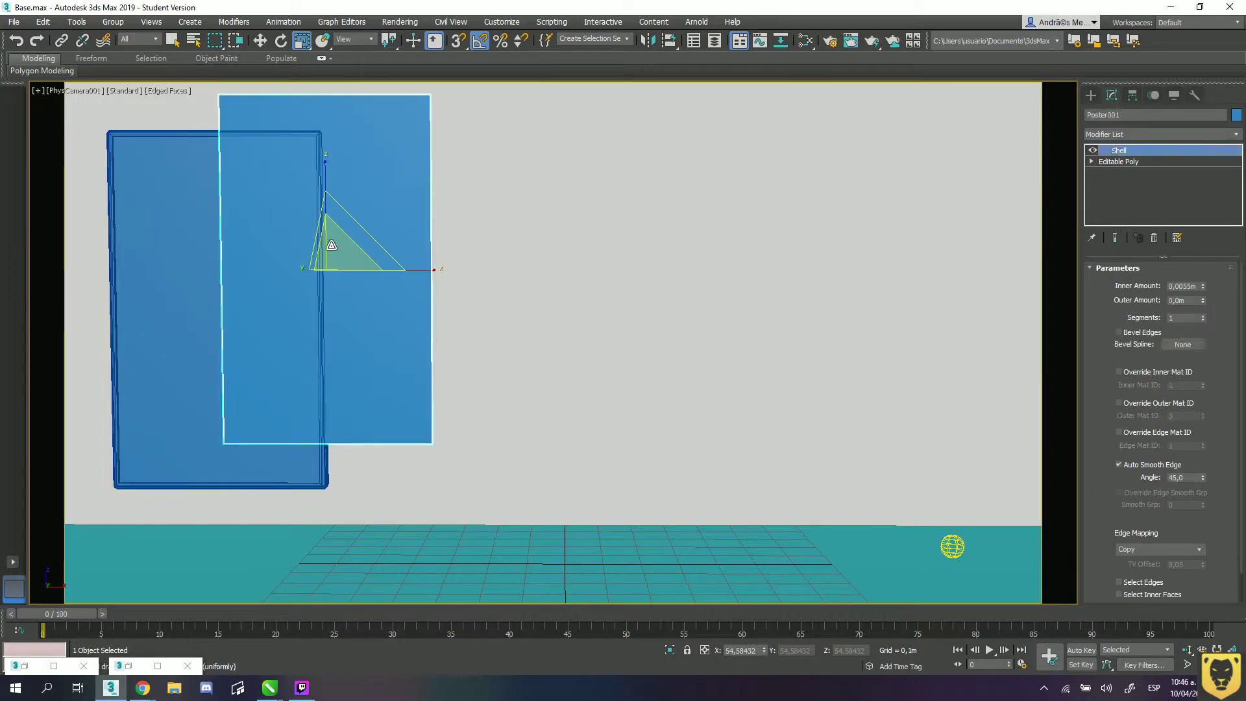
{"action": "left_click", "coordinate": [672, 43]}
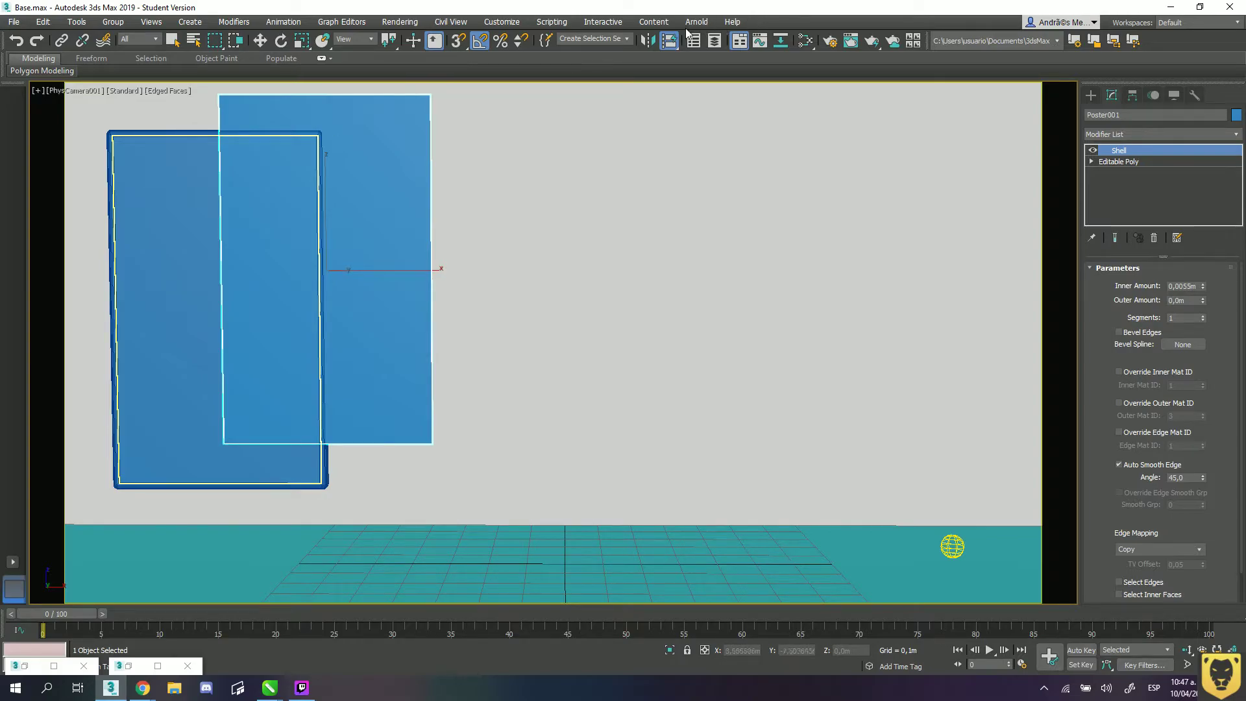
{"action": "mouse_move", "coordinate": [671, 44]}
{"action": "left_mouse_down"}
{"action": "mouse_move", "coordinate": [671, 162]}
{"action": "mouse_move", "coordinate": [664, 44]}
{"action": "left_mouse_up"}
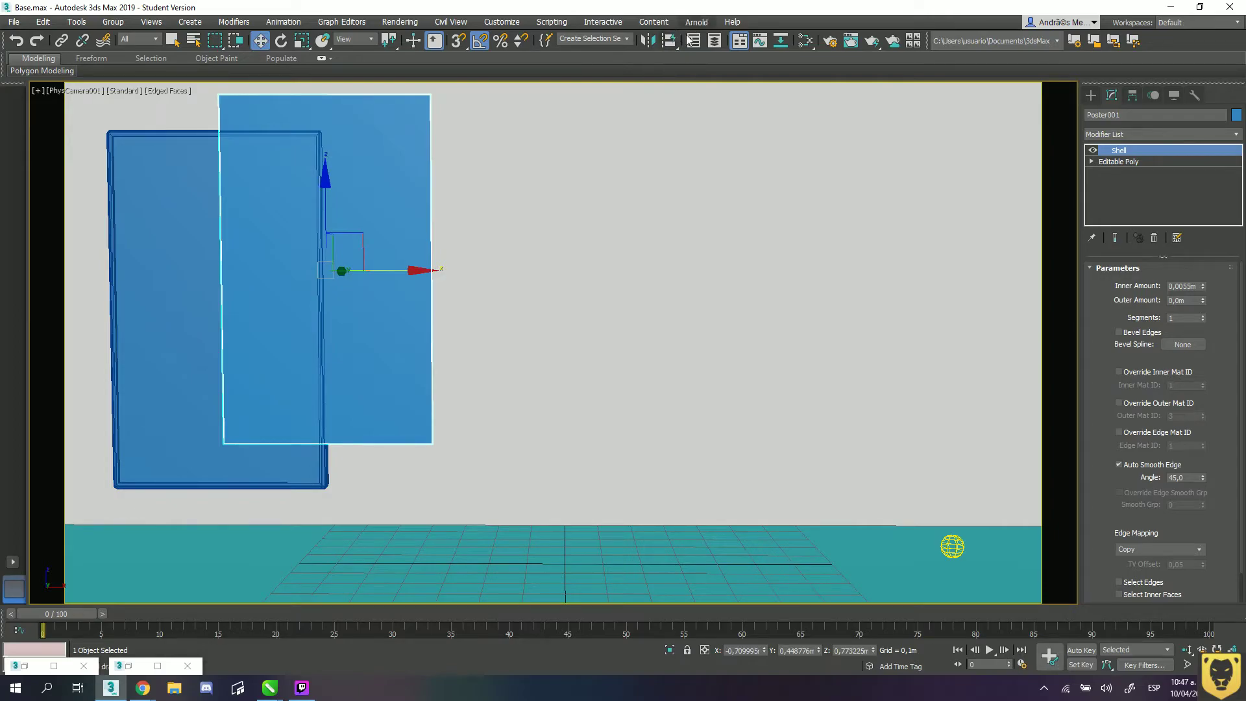
{"action": "left_click", "coordinate": [671, 41]}
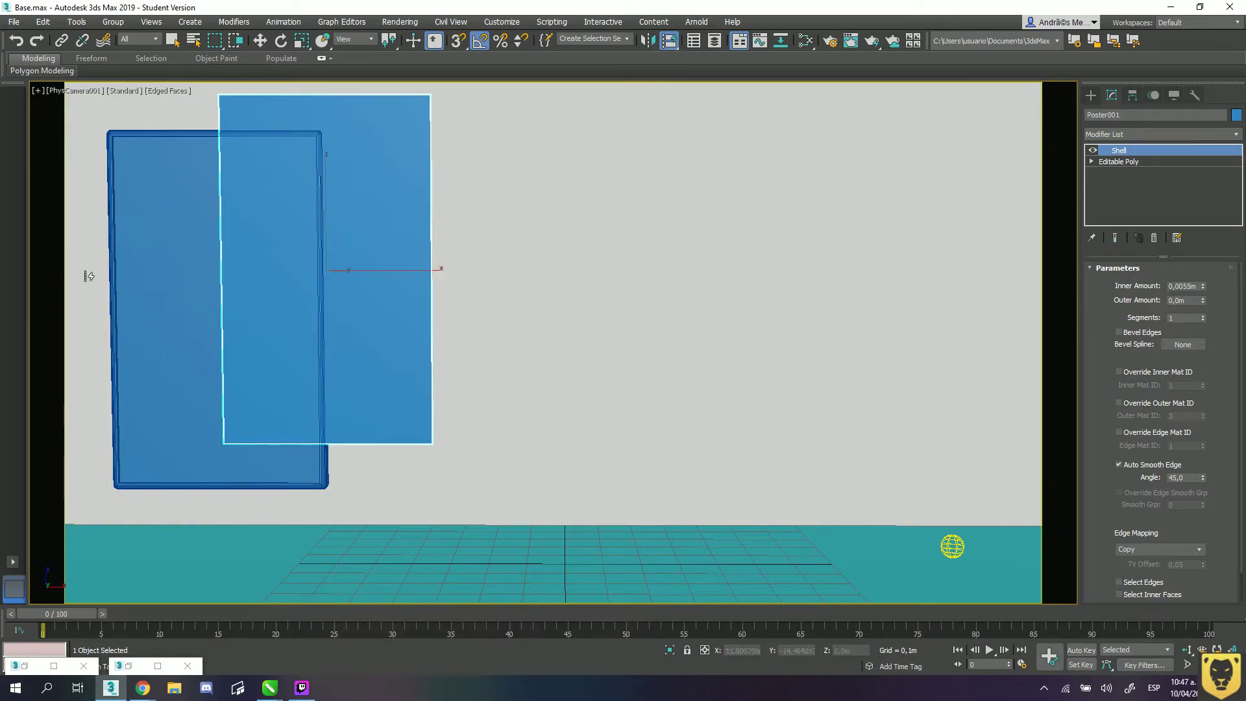
{"action": "left_click", "coordinate": [168, 257]}
- In the perspective view, move the shelled copy along Y to about 0.452 m, slightly in front of the Poster
{"action": "key", "text": "p"}
{"action": "key", "text": "z"}
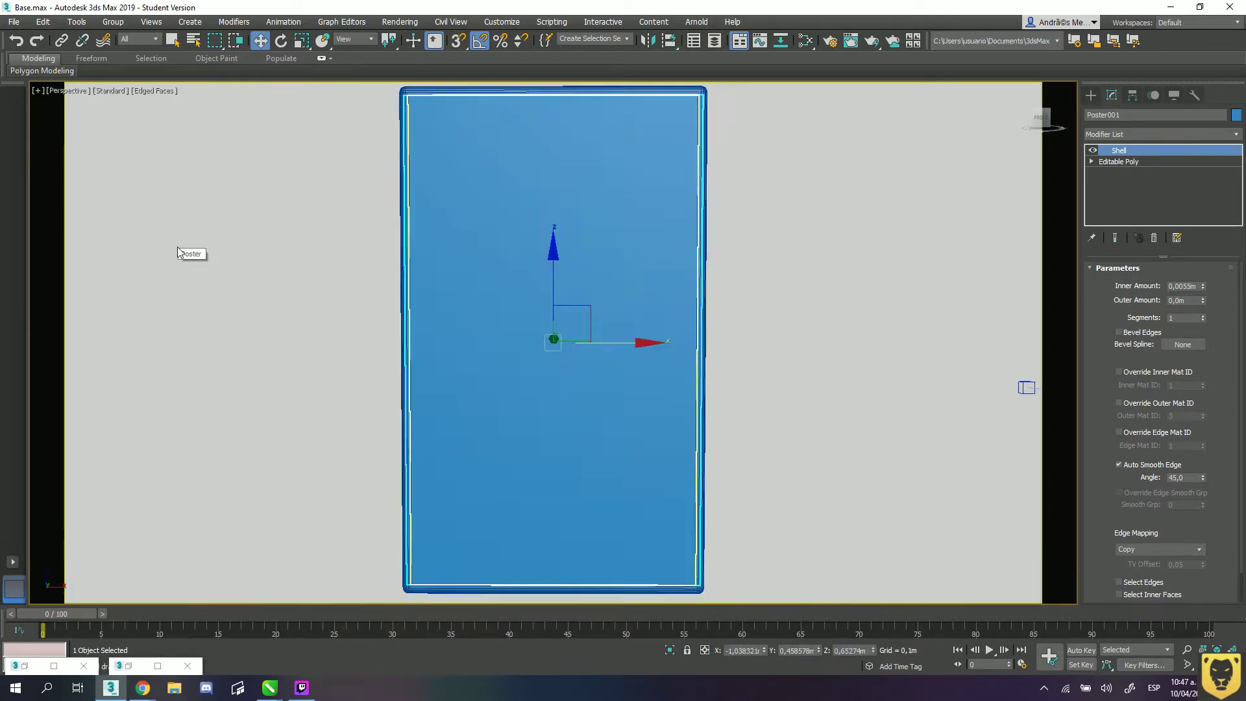
{"action": "middle_click_drag", "start_coordinate": [473, 211], "coordinate": [493, 384], "text": "alt"}
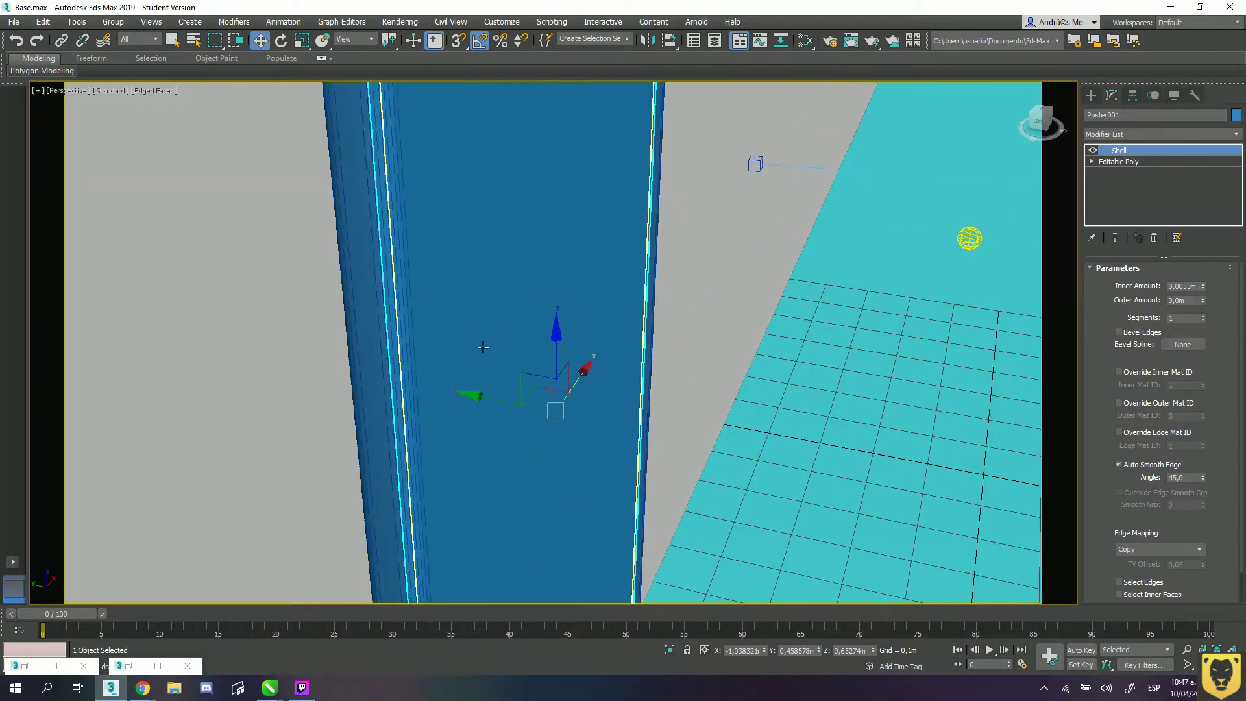
{"action": "left_click_drag", "start_coordinate": [503, 405], "coordinate": [513, 403]}
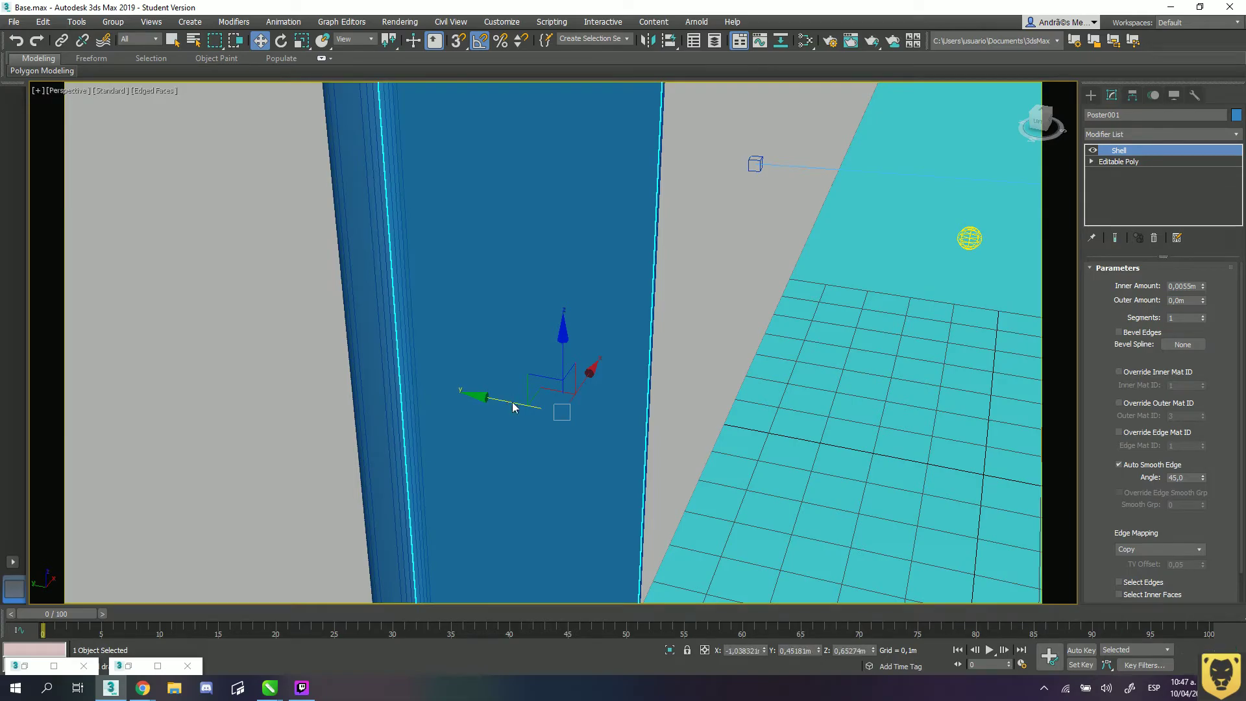
- Return to the camera view and hide the shelled Poster copy again
{"action": "key", "text": "c"}
{"action": "right_click", "coordinate": [274, 220]}
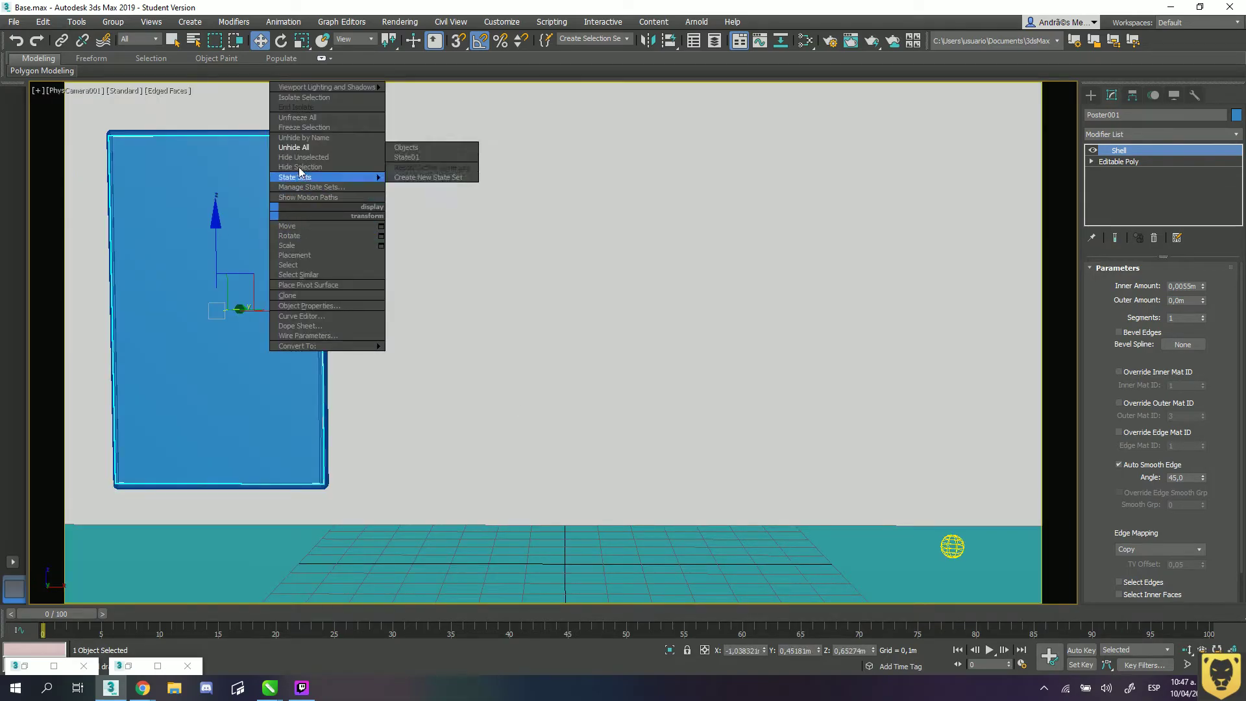
{"action": "left_click", "coordinate": [299, 166]}
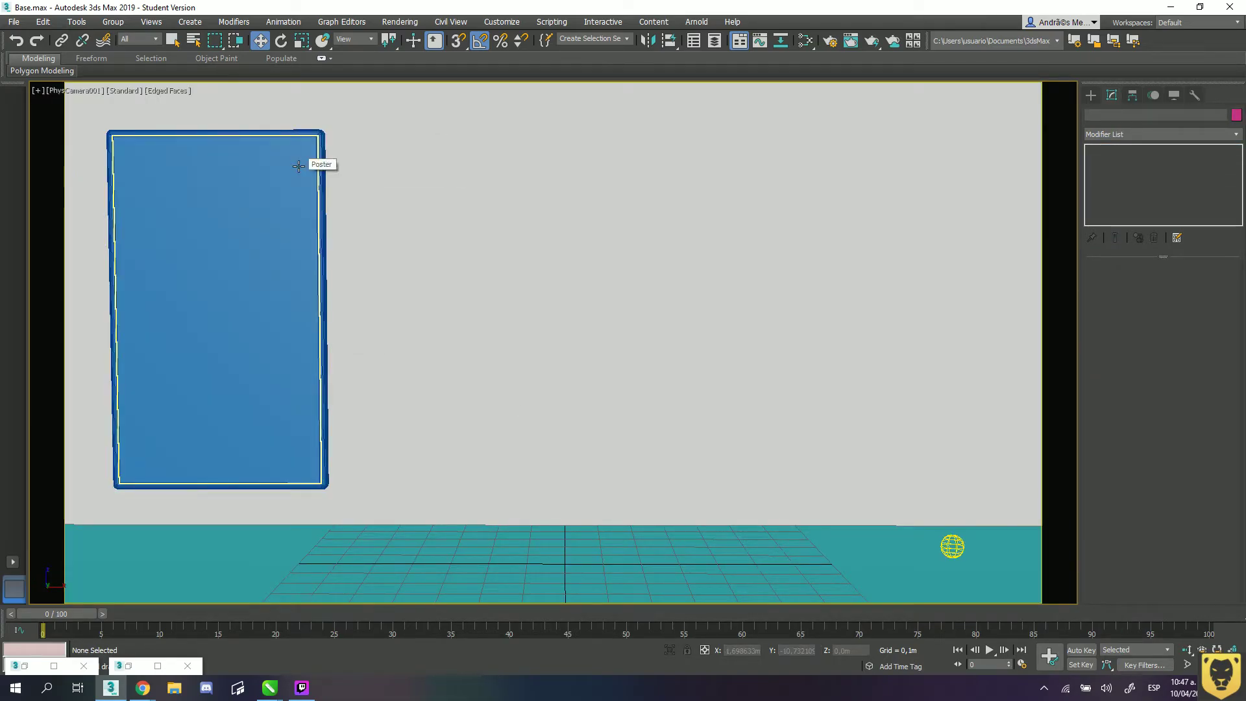
- Select the Poster and add a new Arnold Standard Surface material in the Slate Material Editor
{"action": "left_click", "coordinate": [133, 271]}
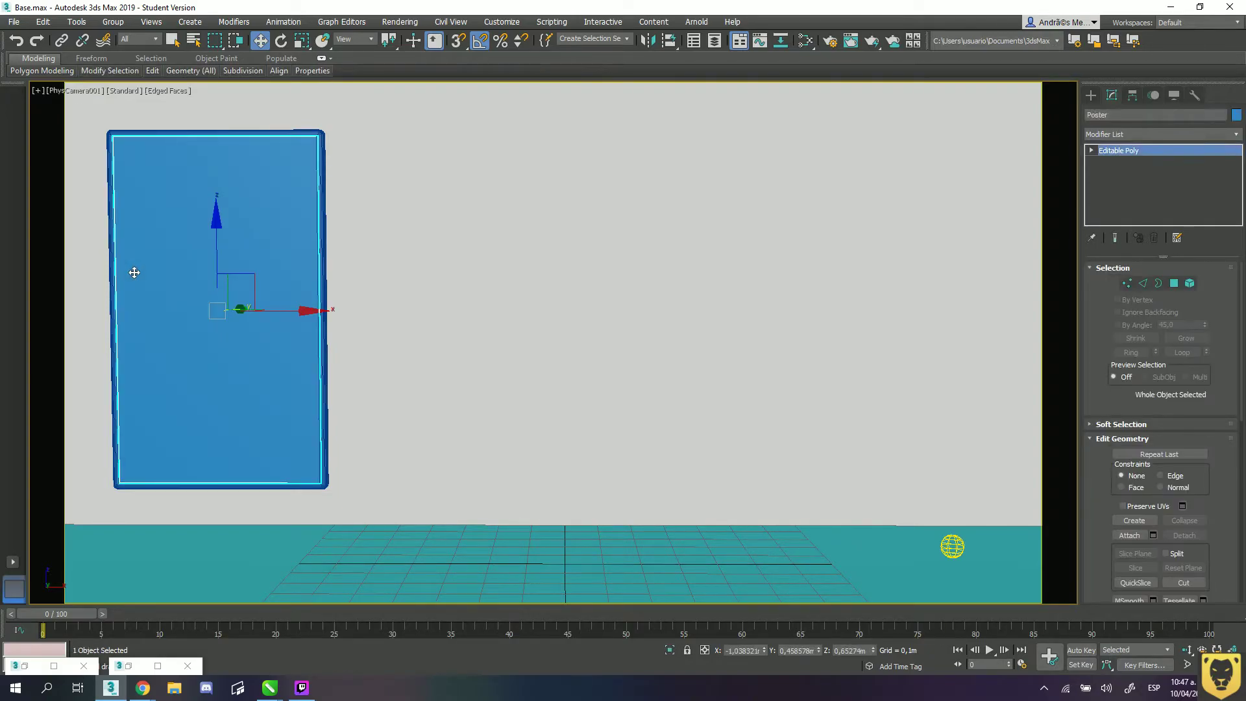
{"action": "key", "text": "m"}
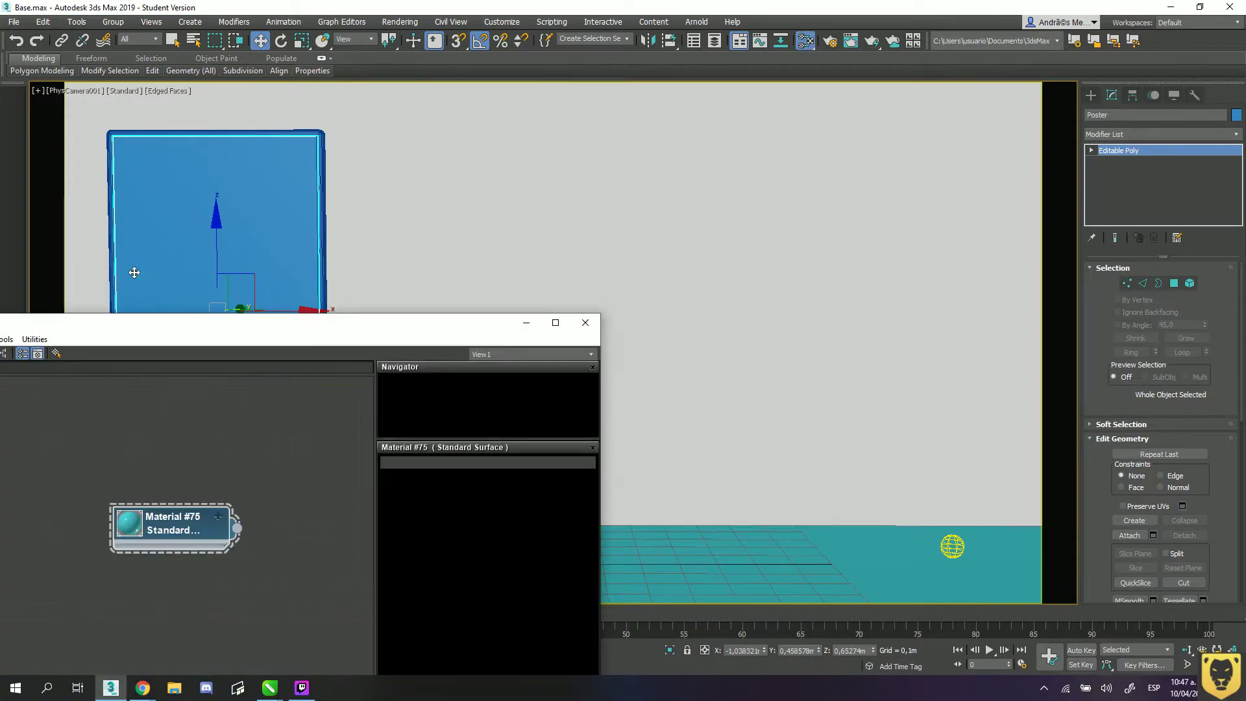
{"action": "left_click_drag", "start_coordinate": [144, 333], "coordinate": [687, 76]}
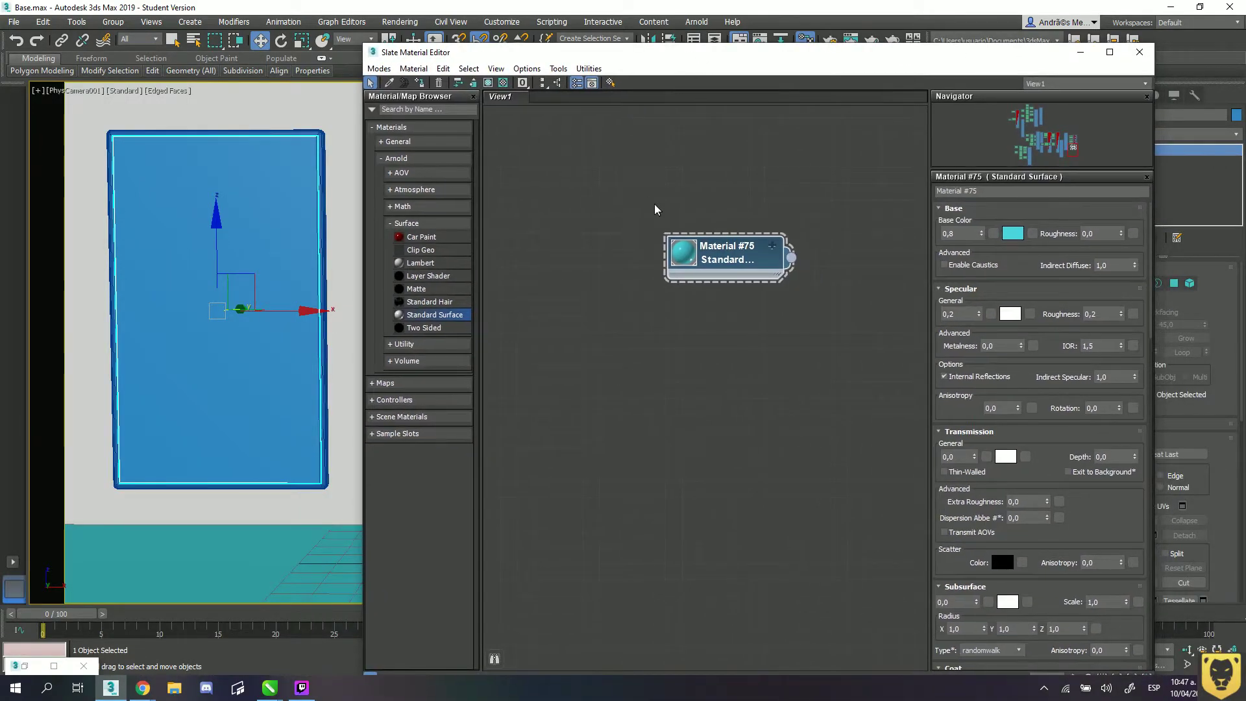
{"action": "left_click_drag", "start_coordinate": [711, 325], "coordinate": [633, 327]}
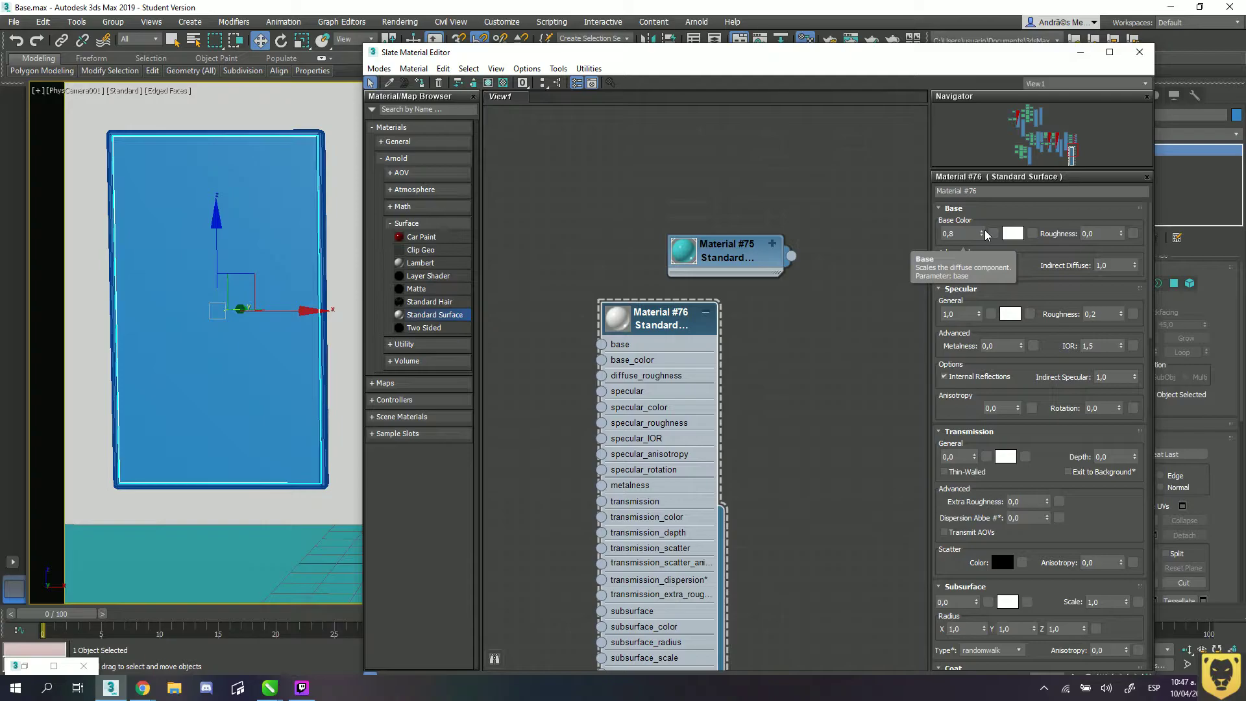
- Assign the new Standard Surface material to the selected Poster and collapse the material's node
{"action": "left_click_drag", "start_coordinate": [648, 328], "coordinate": [643, 354]}
{"action": "right_click", "coordinate": [602, 231]}
{"action": "left_click", "coordinate": [662, 250]}
{"action": "left_click", "coordinate": [656, 295]}
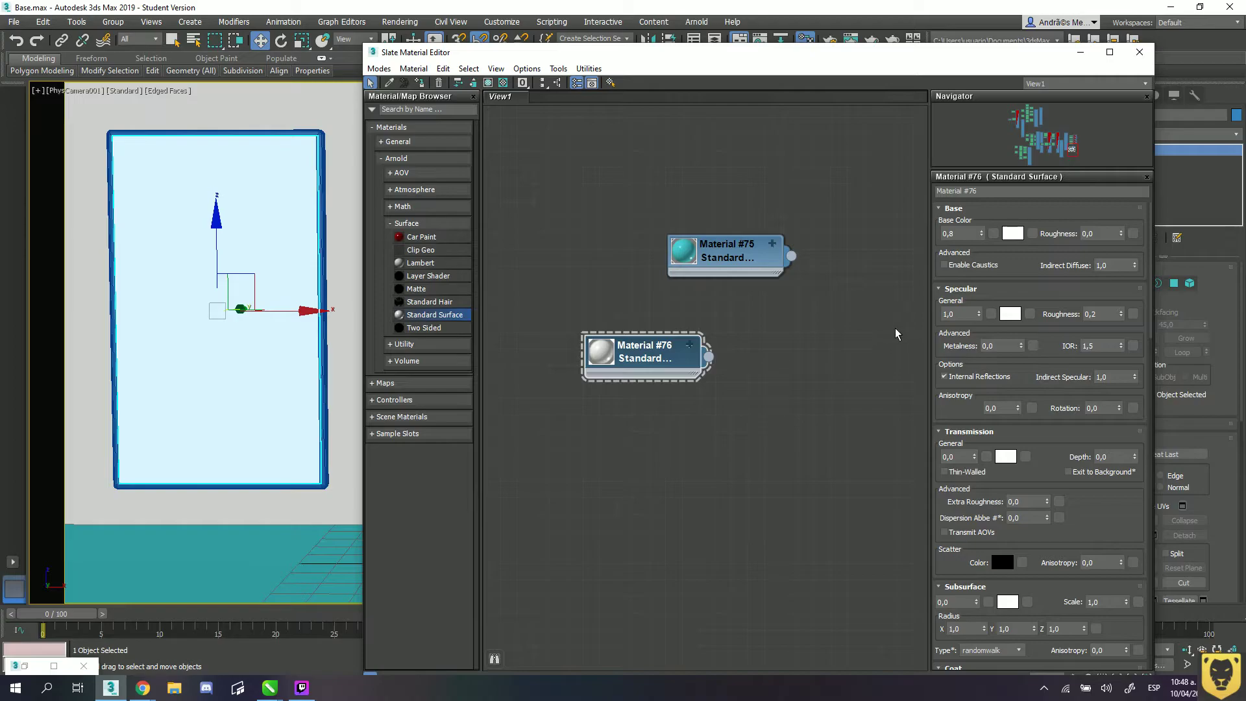
- Set the Poster material's base color to pure red and its specular weight to 0
{"action": "left_click", "coordinate": [1013, 233]}
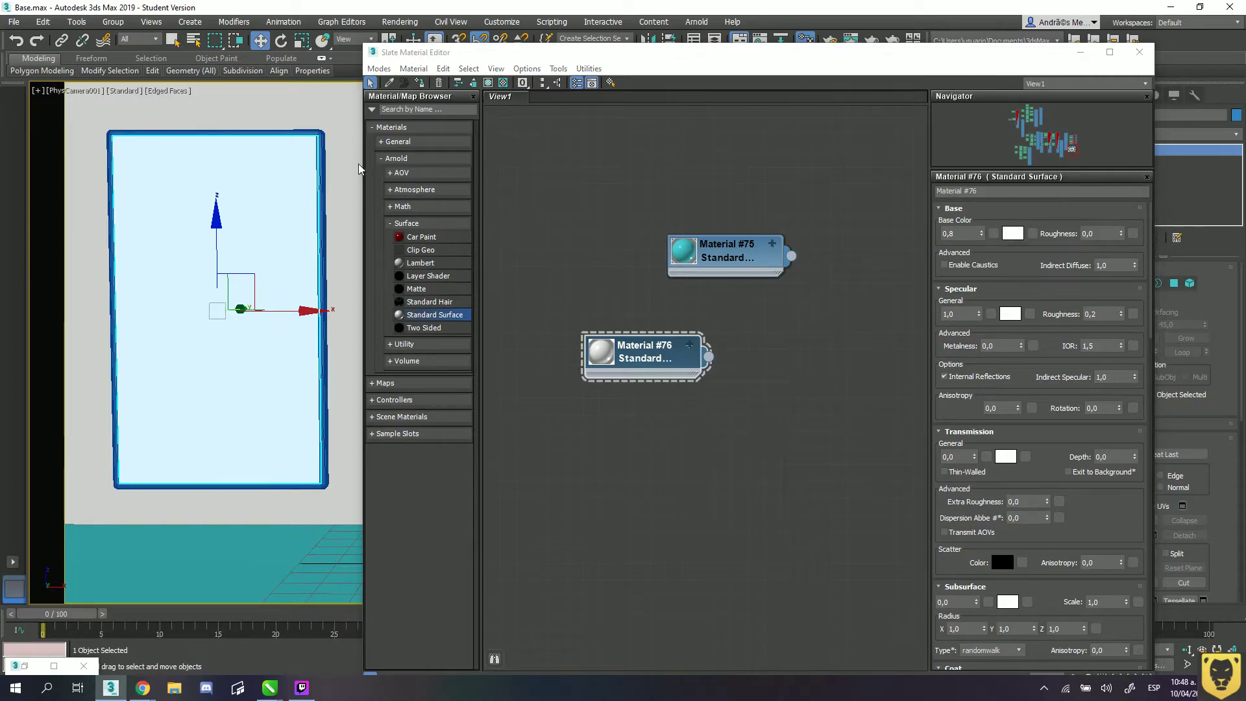
{"action": "left_click_drag", "start_coordinate": [398, 117], "coordinate": [396, 97]}
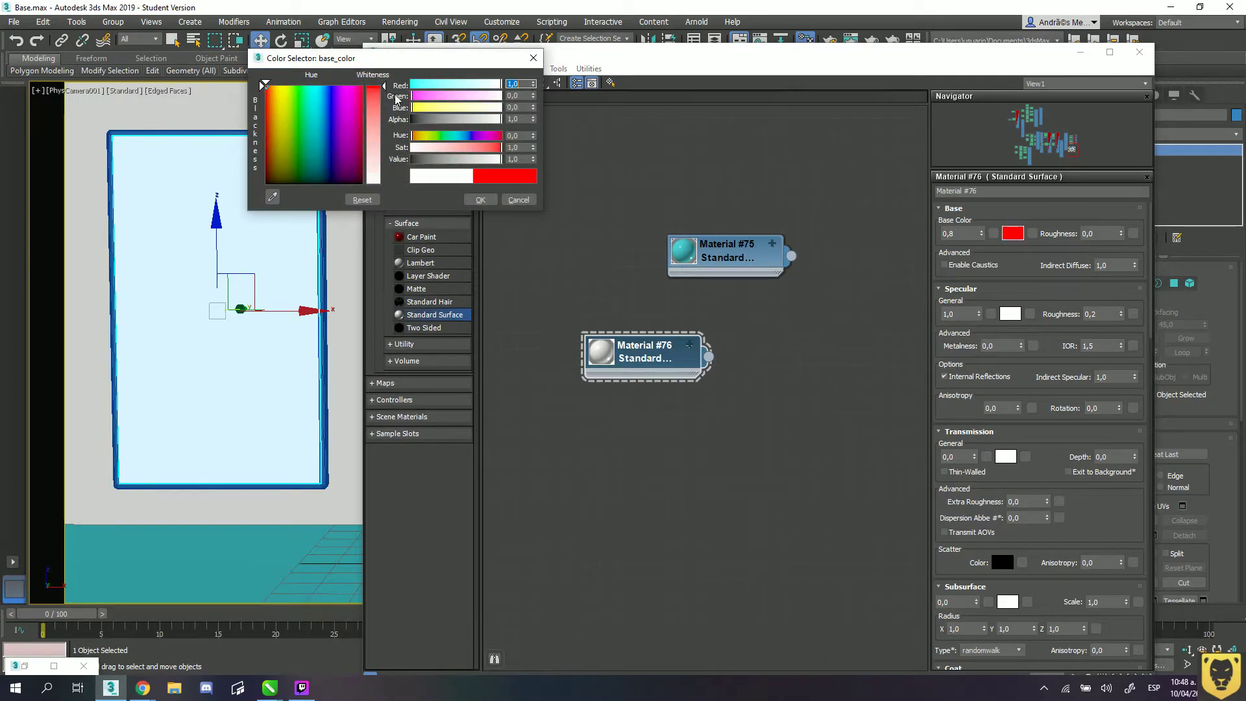
{"action": "left_click", "coordinate": [488, 200]}
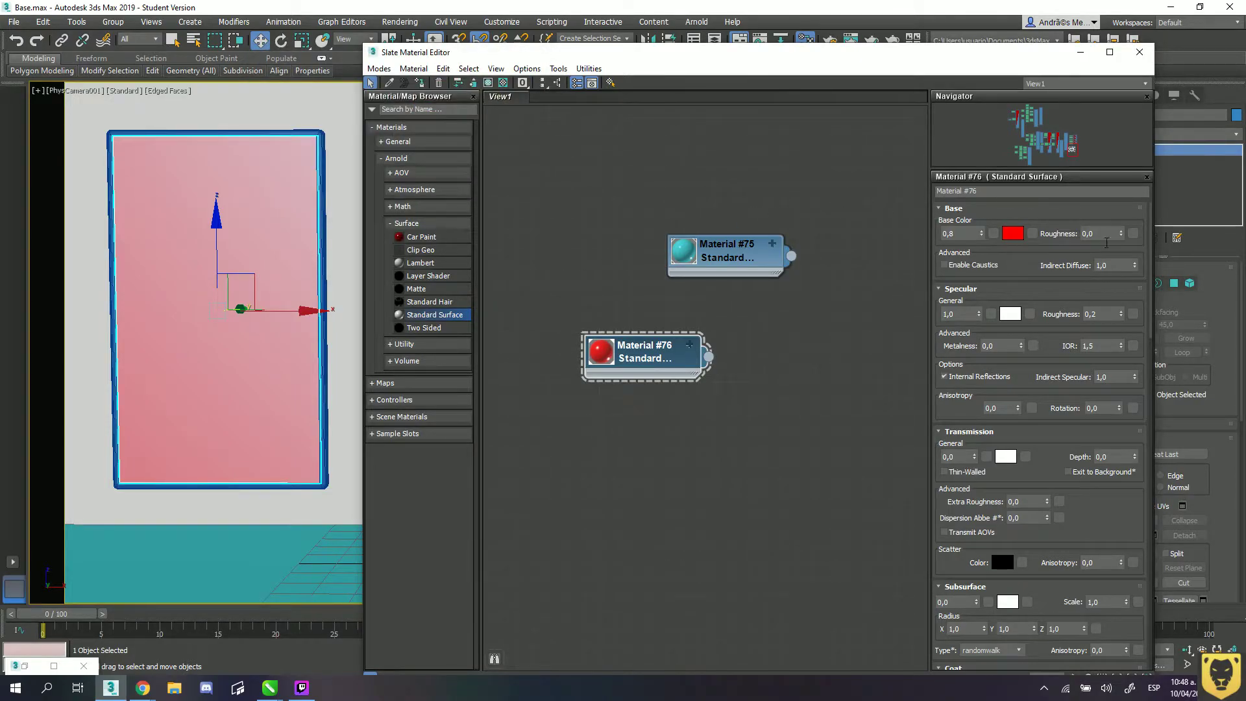
{"action": "right_click", "coordinate": [979, 313]}
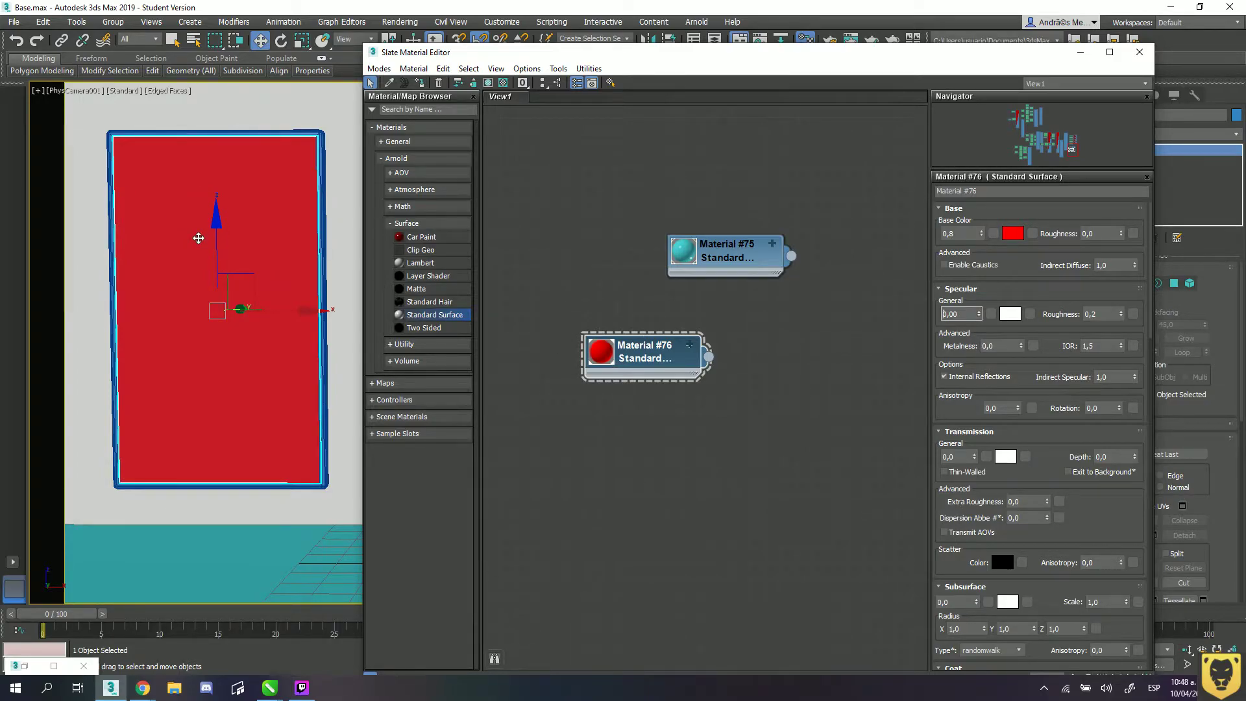
{"action": "left_click_drag", "start_coordinate": [636, 348], "coordinate": [685, 382]}
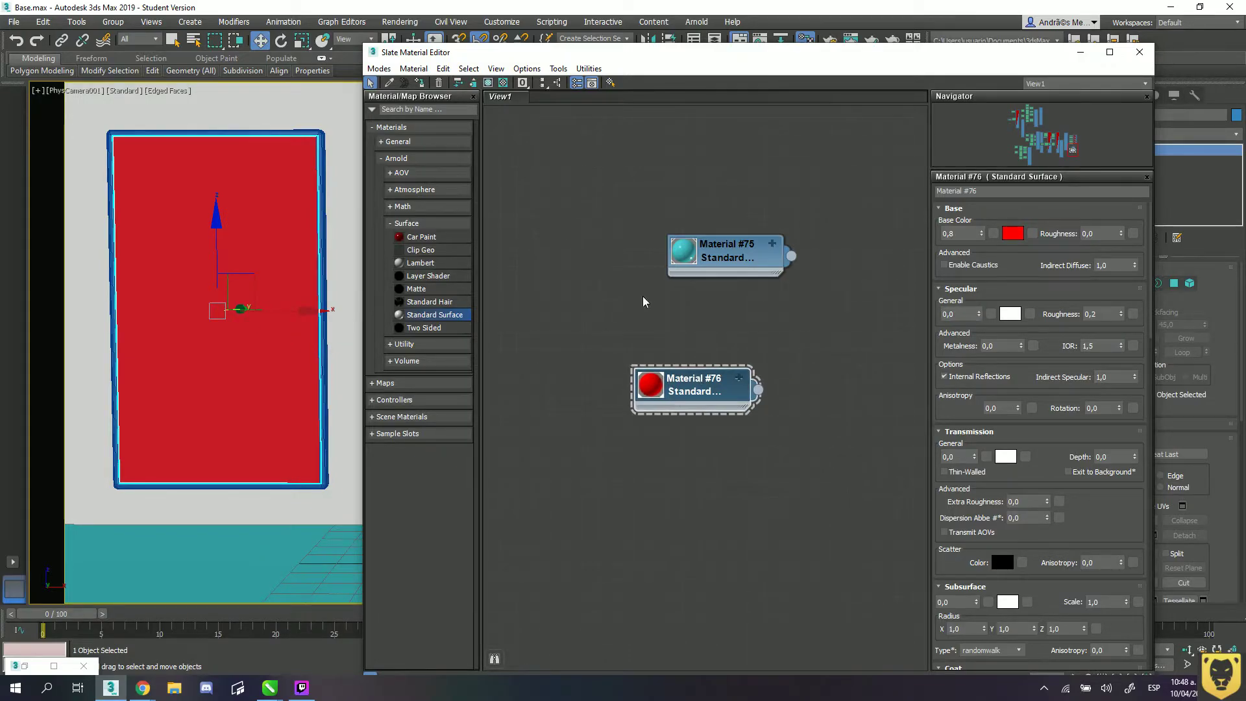
- Change the Poster material's base color to green and reposition its node below Material #75
{"action": "left_click", "coordinate": [1013, 235]}
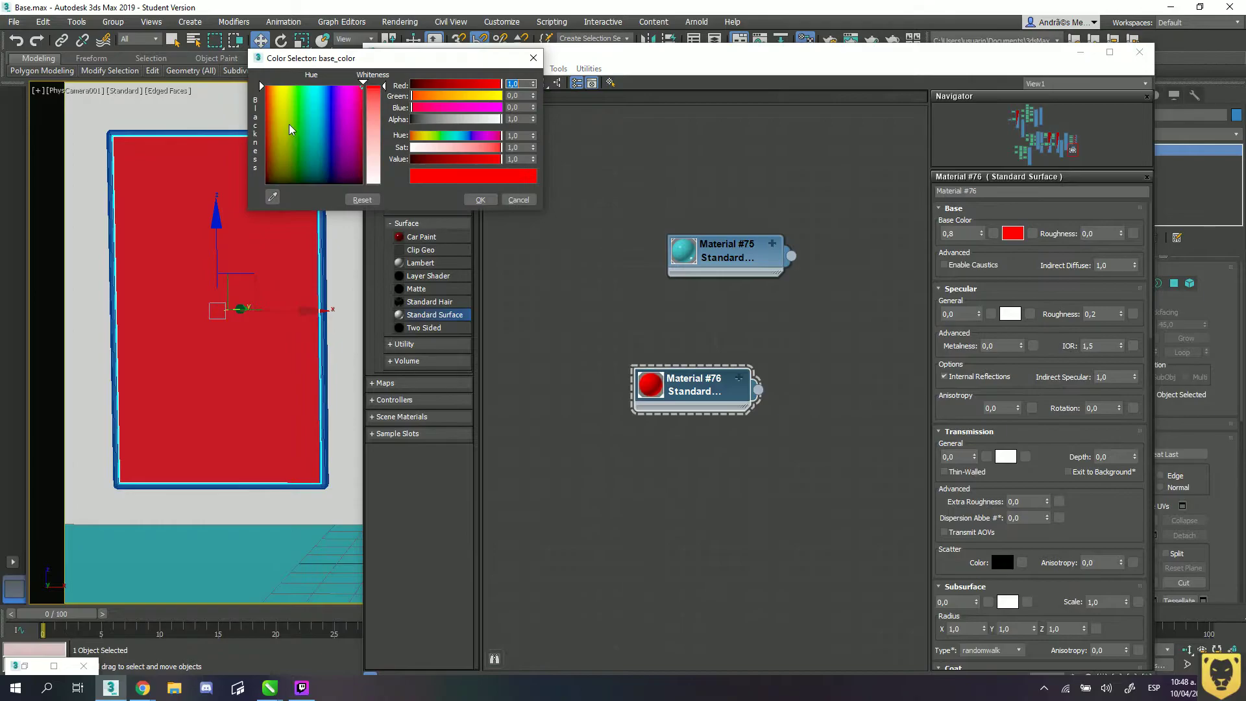
{"action": "left_click", "coordinate": [299, 123]}
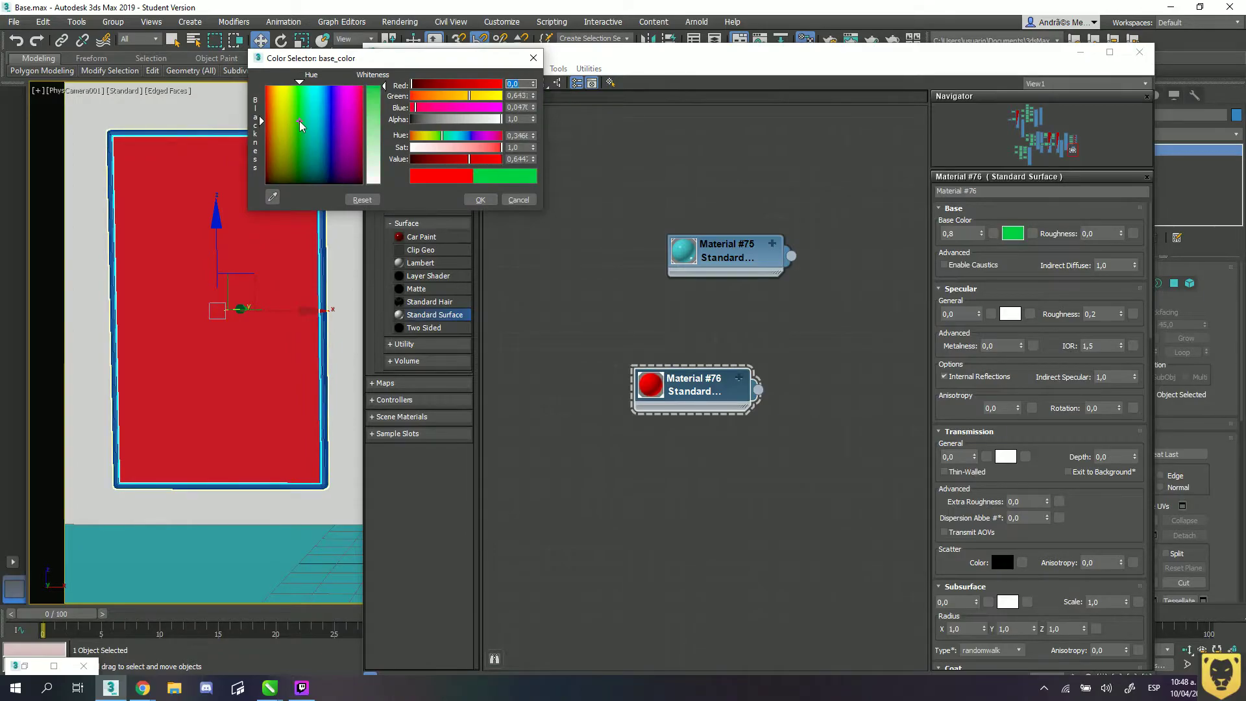
{"action": "left_click", "coordinate": [478, 202]}
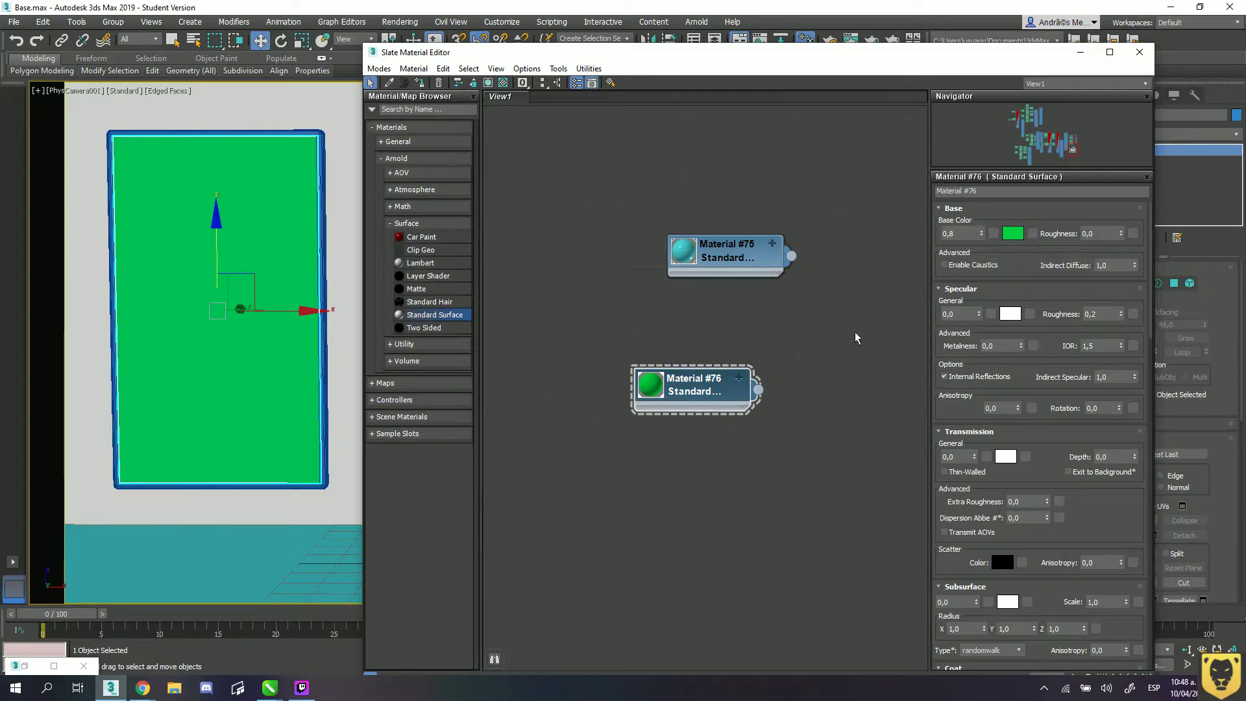
{"action": "left_click_drag", "start_coordinate": [691, 392], "coordinate": [708, 375]}
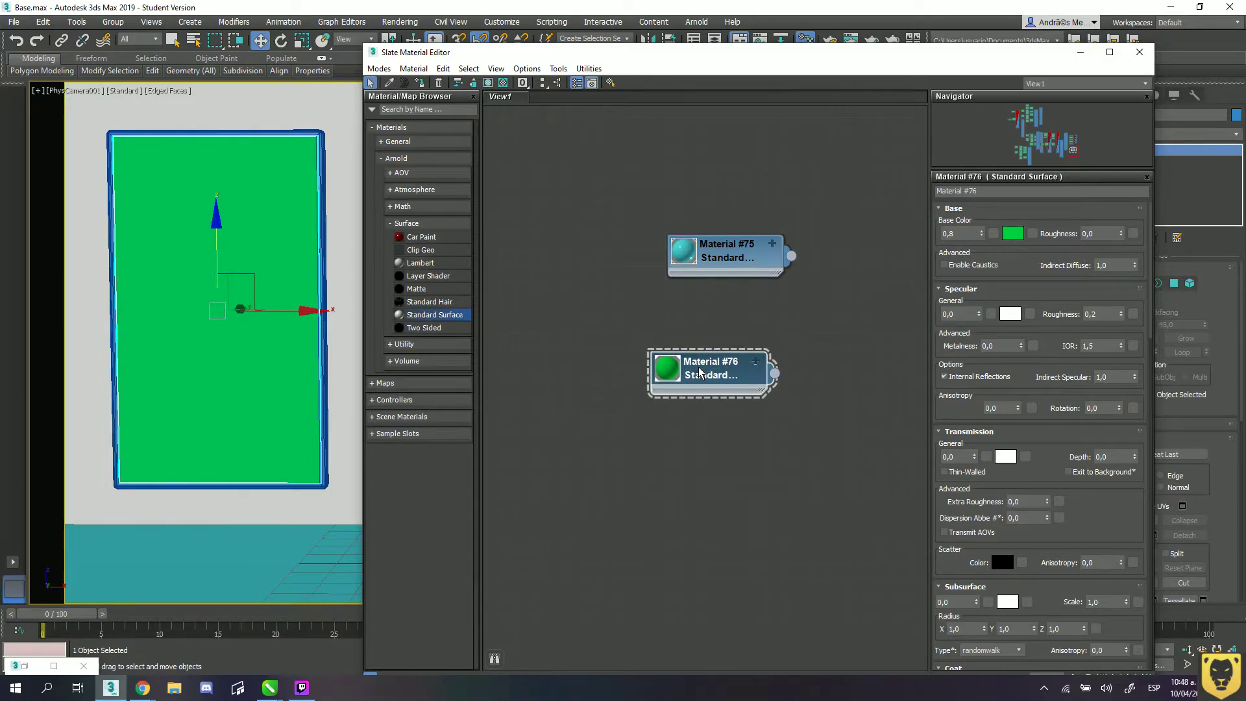
- Choose a Bitmap as the map for the Poster material's base color
{"action": "left_click", "coordinate": [1033, 234]}
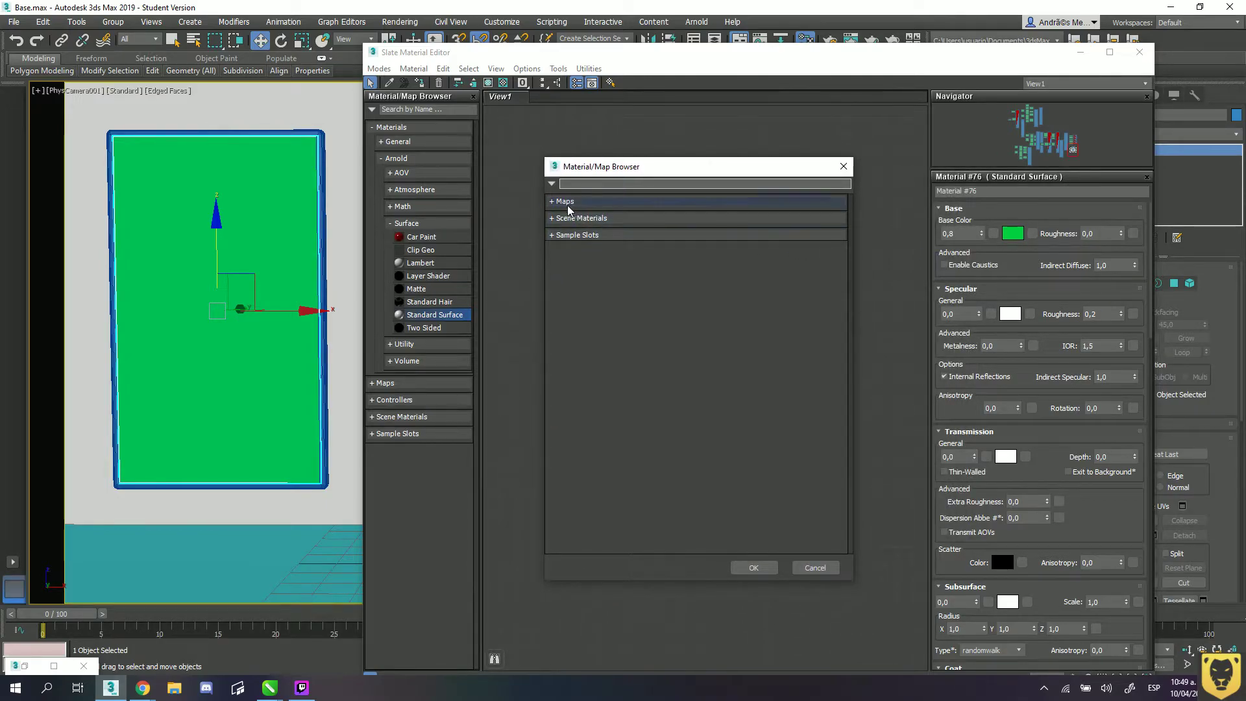
{"action": "left_click", "coordinate": [556, 204]}
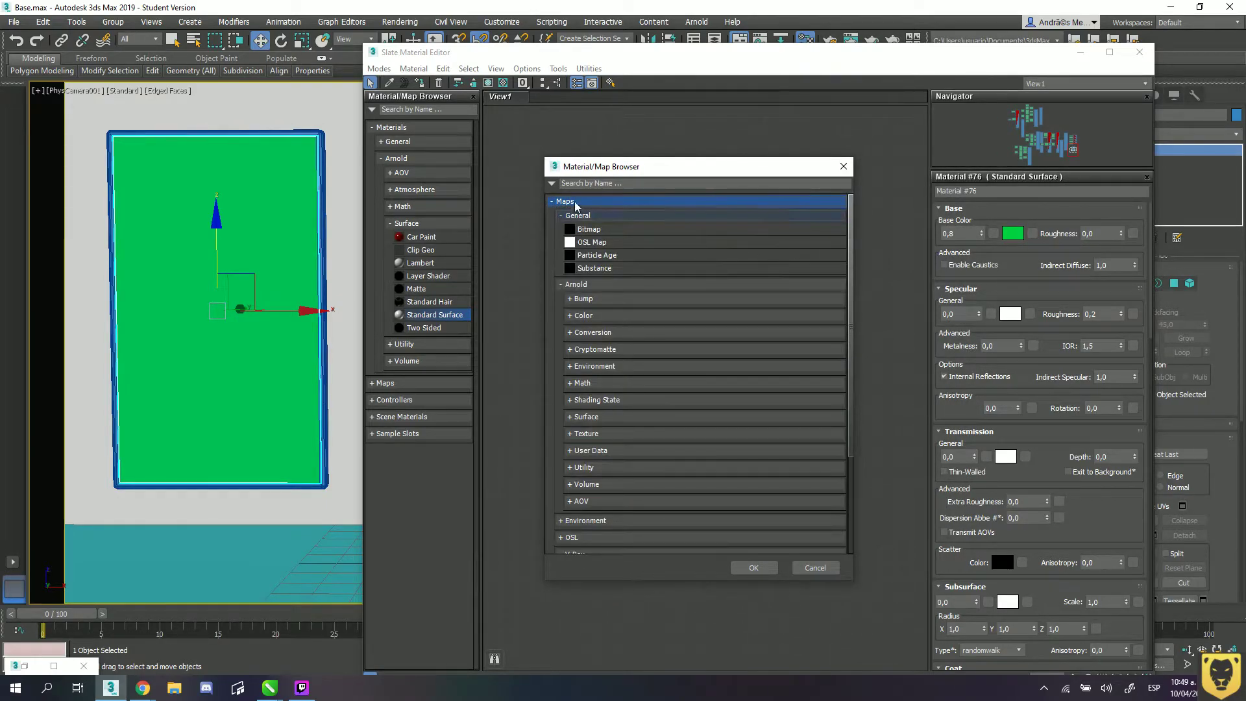
{"action": "left_click", "coordinate": [558, 286]}
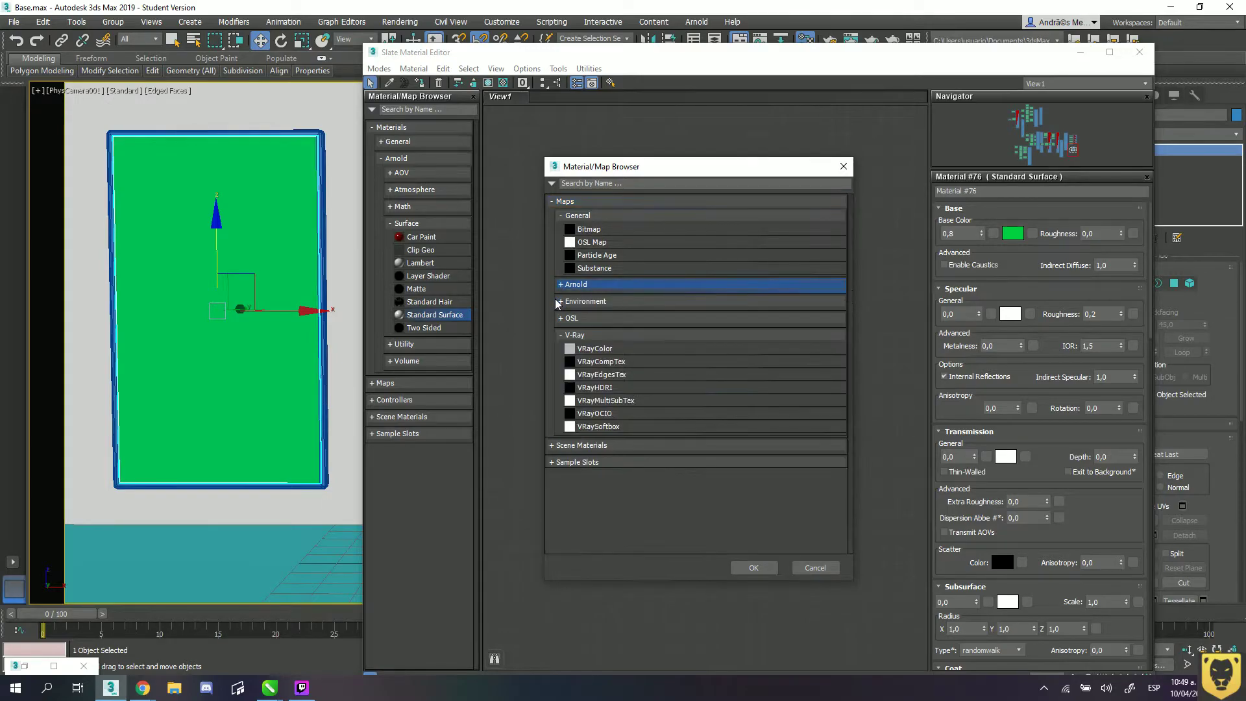
{"action": "left_click", "coordinate": [561, 335]}
{"action": "left_click", "coordinate": [561, 336]}
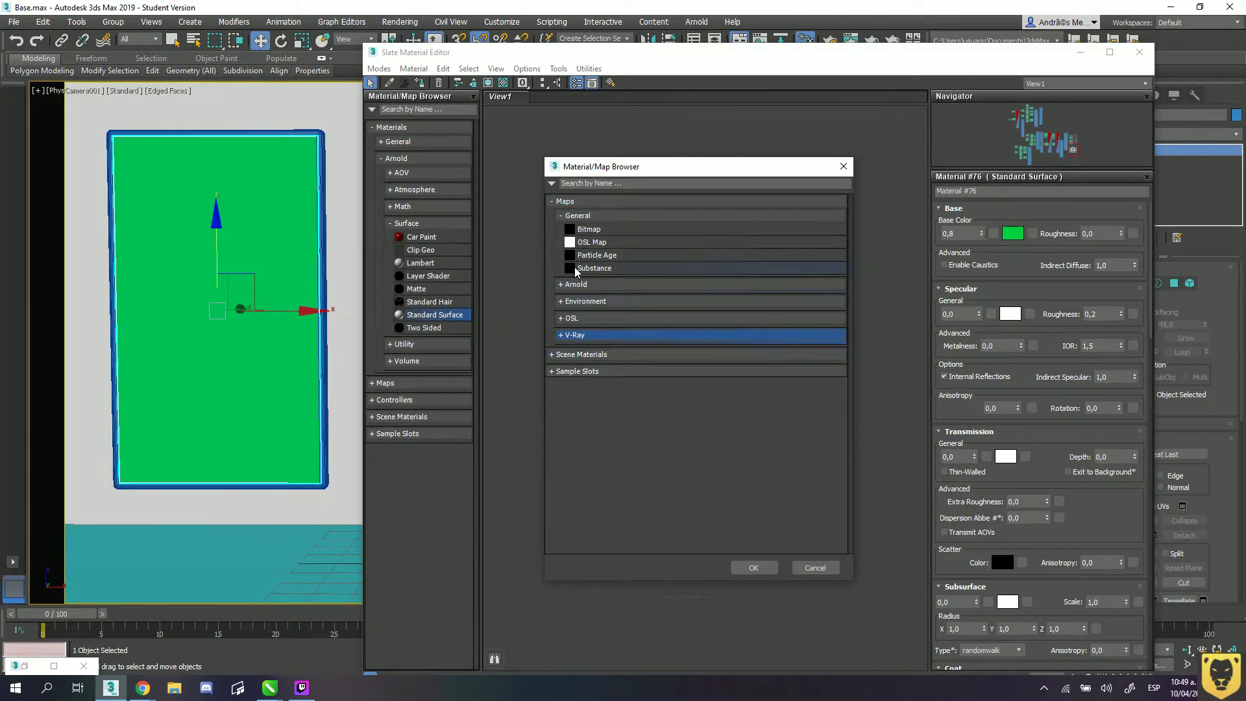
{"action": "double_click", "coordinate": [588, 231]}
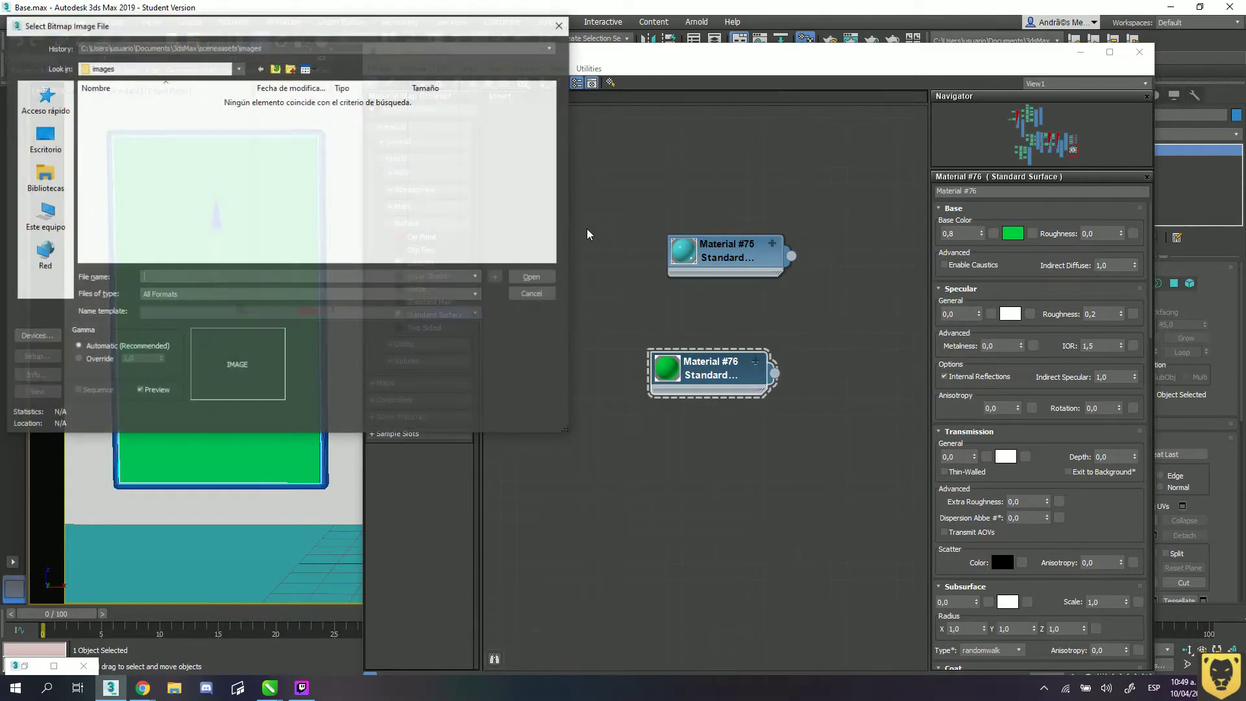
- Load the Rockwell image from the desktop's Poster folder into the bitmap and place its node beside the material
{"action": "left_click_drag", "start_coordinate": [183, 20], "coordinate": [532, 185]}
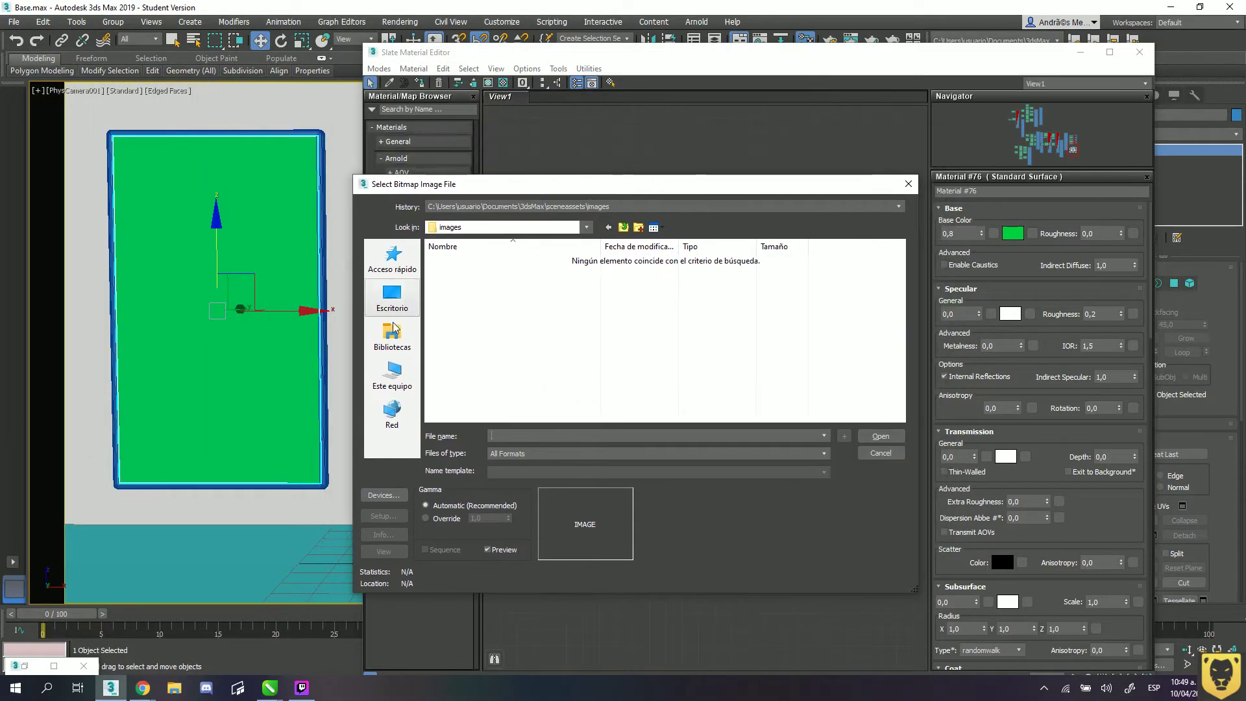
{"action": "left_click", "coordinate": [392, 299]}
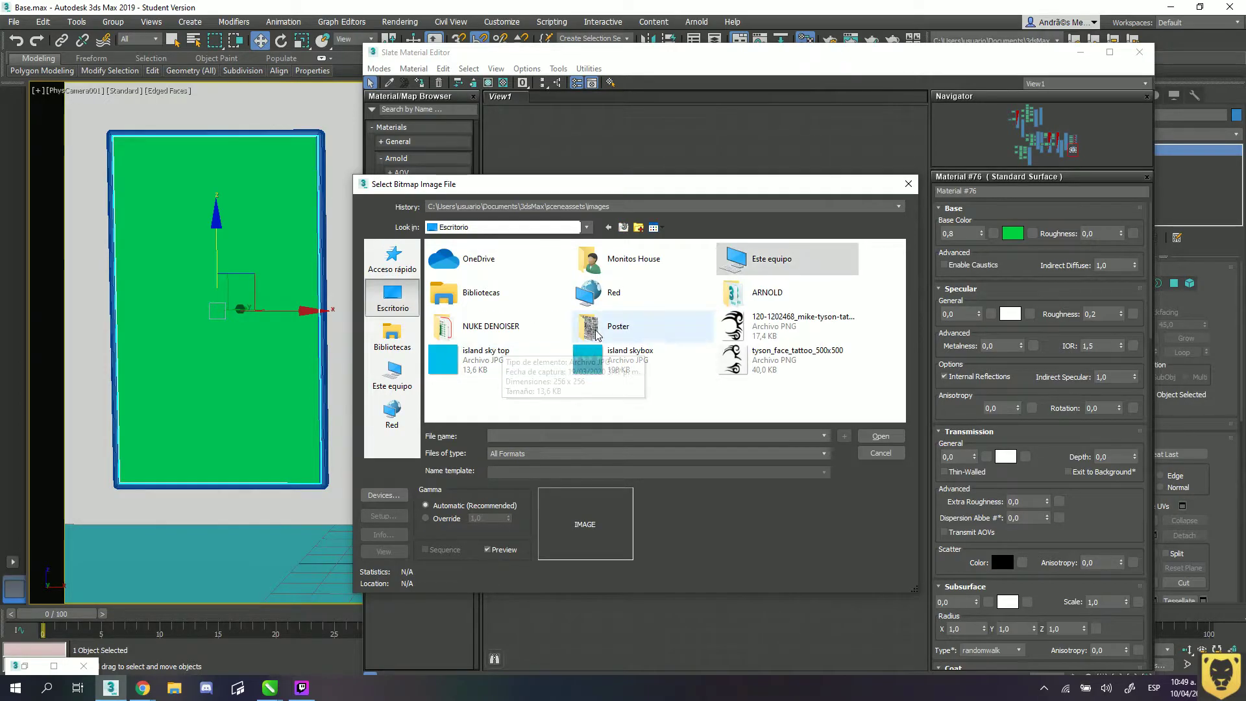
{"action": "double_click", "coordinate": [597, 333]}
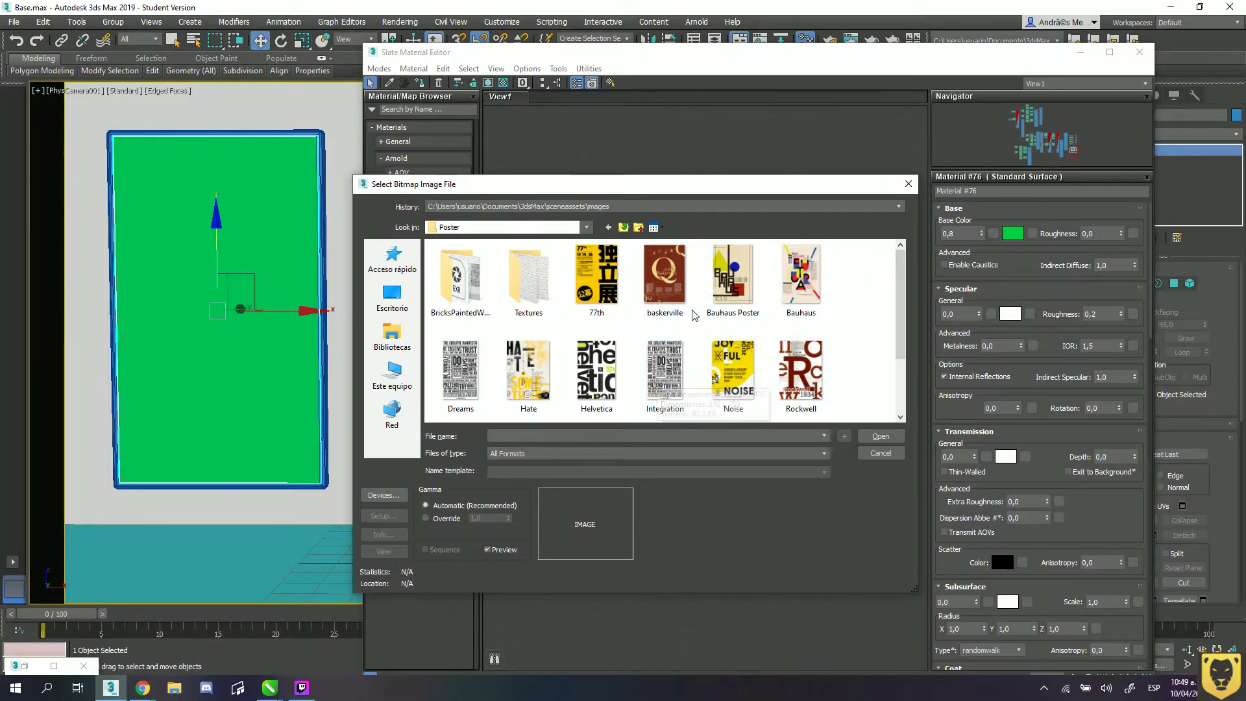
{"action": "double_click", "coordinate": [779, 368]}
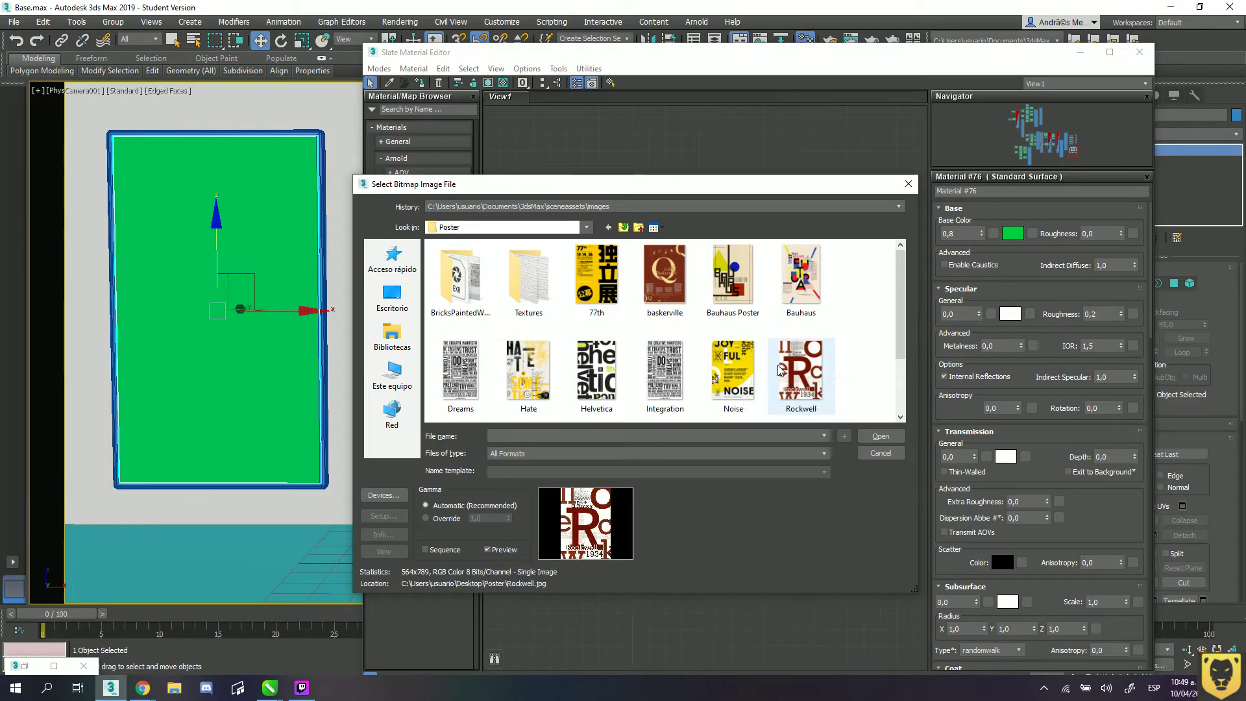
{"action": "middle_click_drag", "start_coordinate": [532, 368], "coordinate": [597, 368]}
{"action": "left_click_drag", "start_coordinate": [567, 371], "coordinate": [632, 372]}
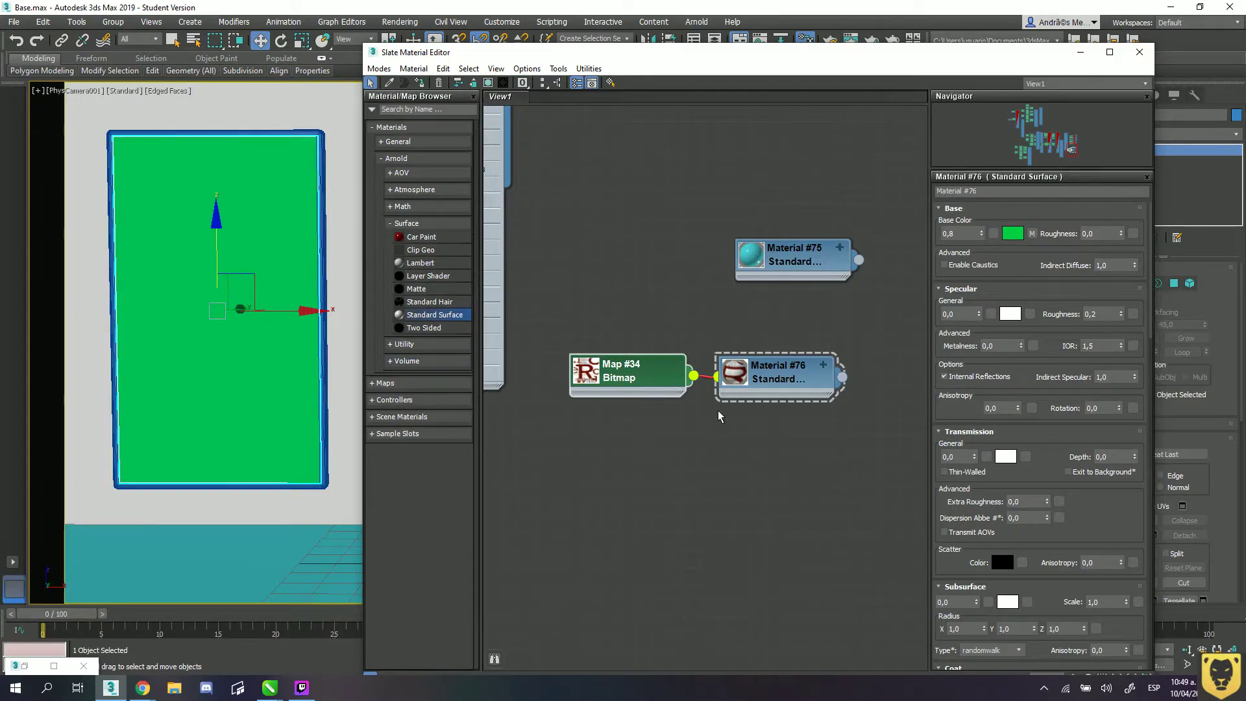
- Expand the Poster material's node to show its inputs and delete the Rockwell bitmap connected to base_color
{"action": "left_click", "coordinate": [797, 368]}
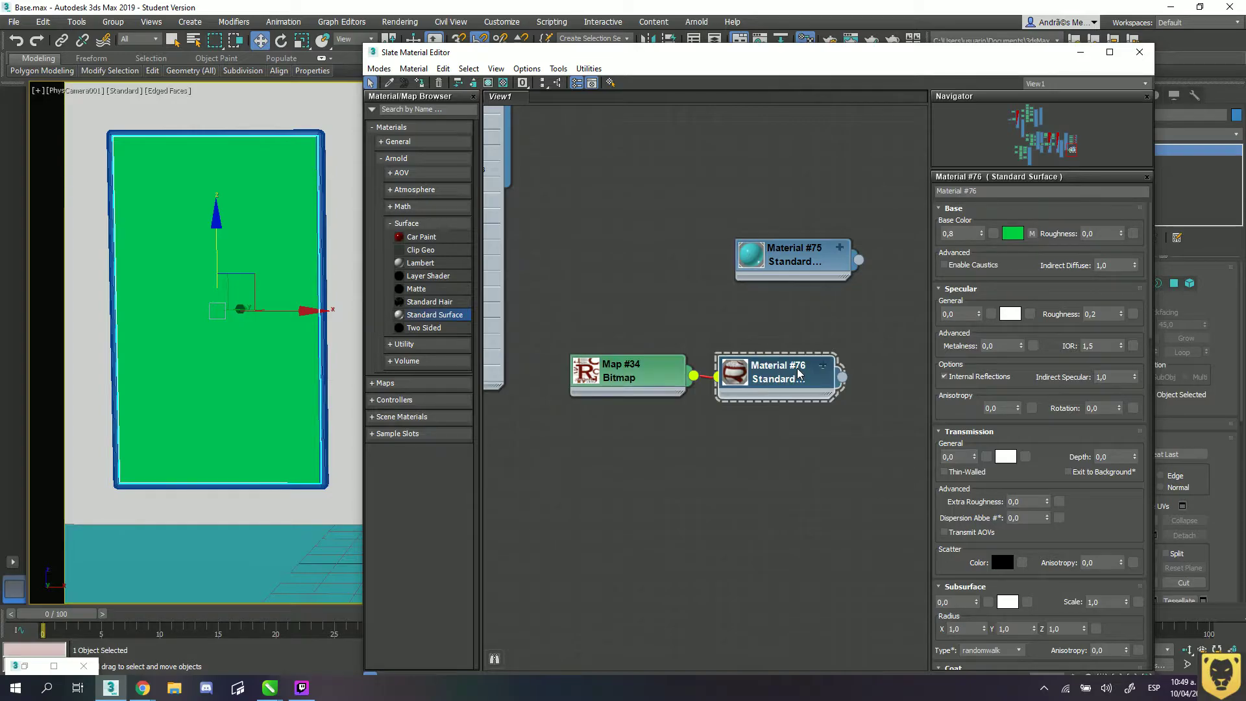
{"action": "left_click", "coordinate": [823, 365]}
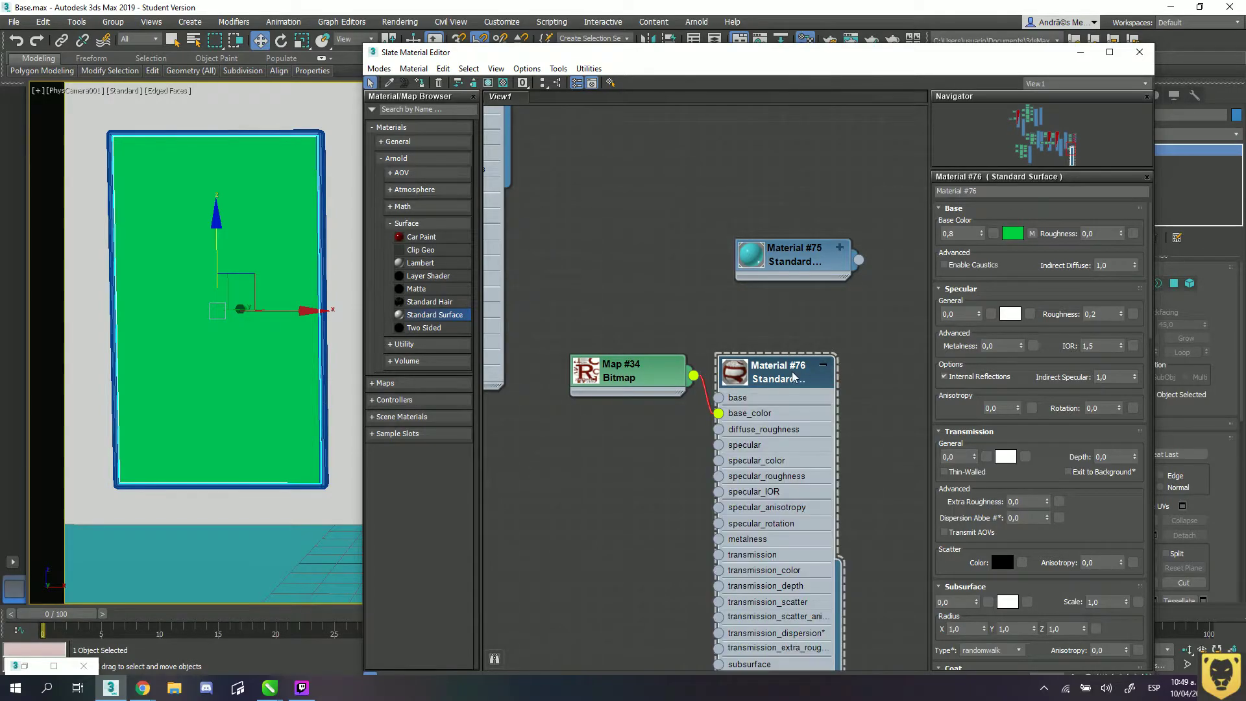
{"action": "left_click", "coordinate": [652, 388]}
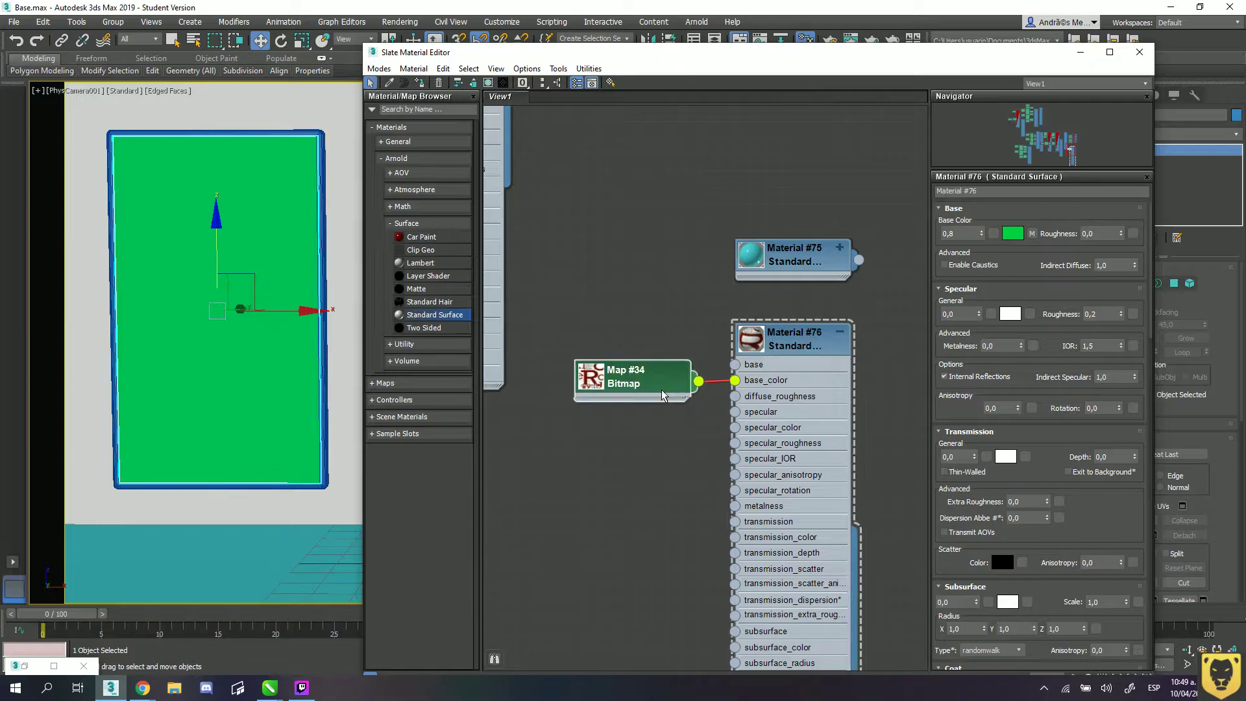
{"action": "mouse_move", "coordinate": [632, 374]}
{"action": "left_mouse_down"}
{"action": "mouse_move", "coordinate": [613, 378]}
{"action": "mouse_move", "coordinate": [624, 390]}
{"action": "left_mouse_up"}
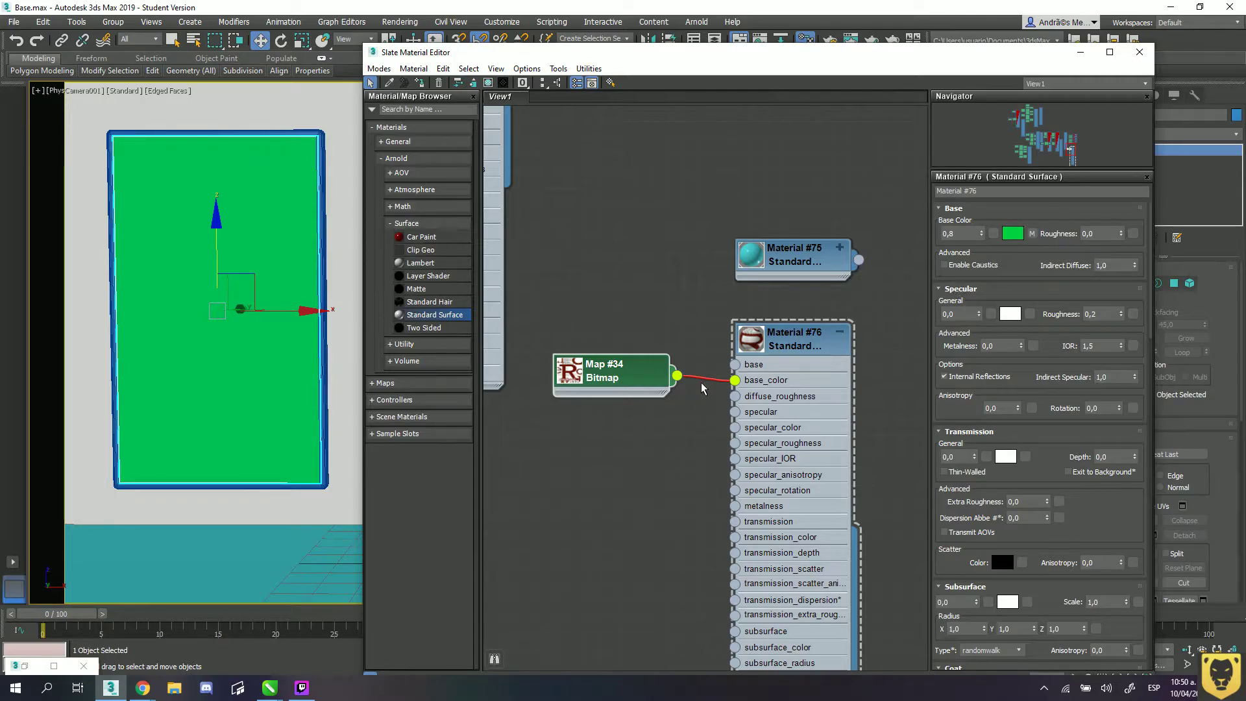
{"action": "key", "text": "Delete"}
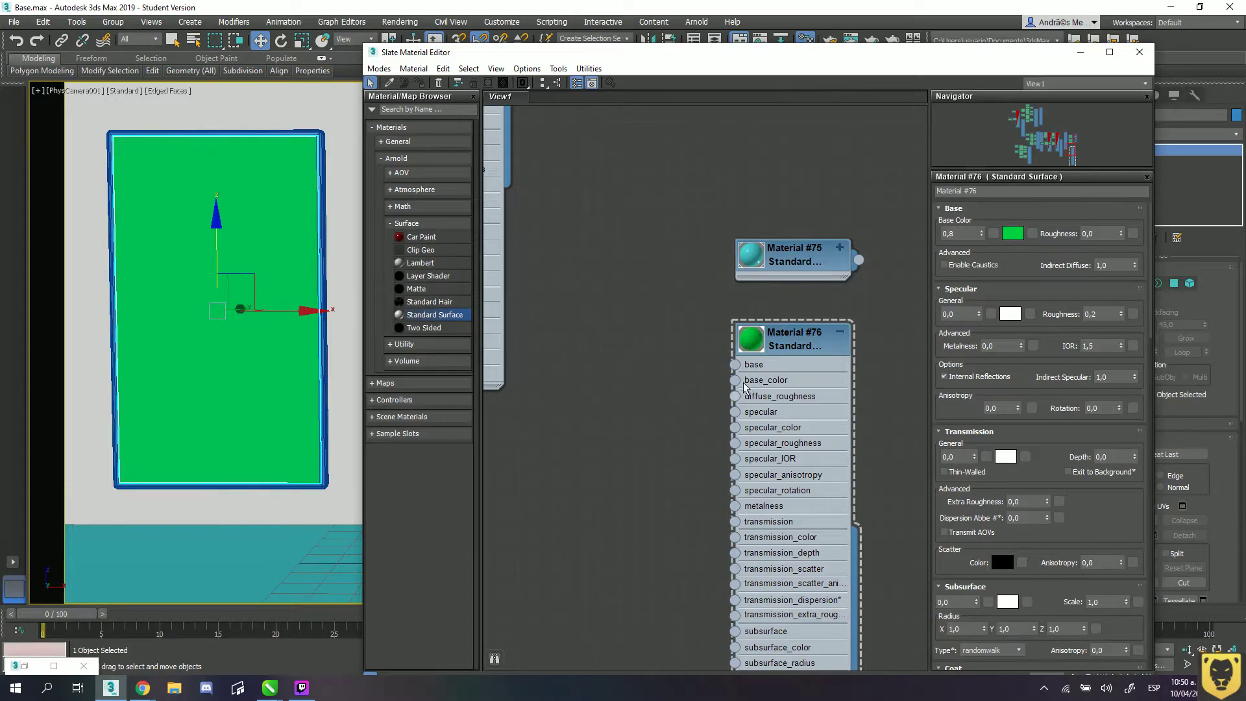
- From the base_color input, create a connected Bitmap using the Noise image and place its node beside the material
{"action": "mouse_move", "coordinate": [674, 376]}
{"action": "left_mouse_down"}
{"action": "mouse_move", "coordinate": [643, 324]}
{"action": "mouse_move", "coordinate": [642, 340]}
{"action": "mouse_move", "coordinate": [681, 360]}
{"action": "left_mouse_up"}
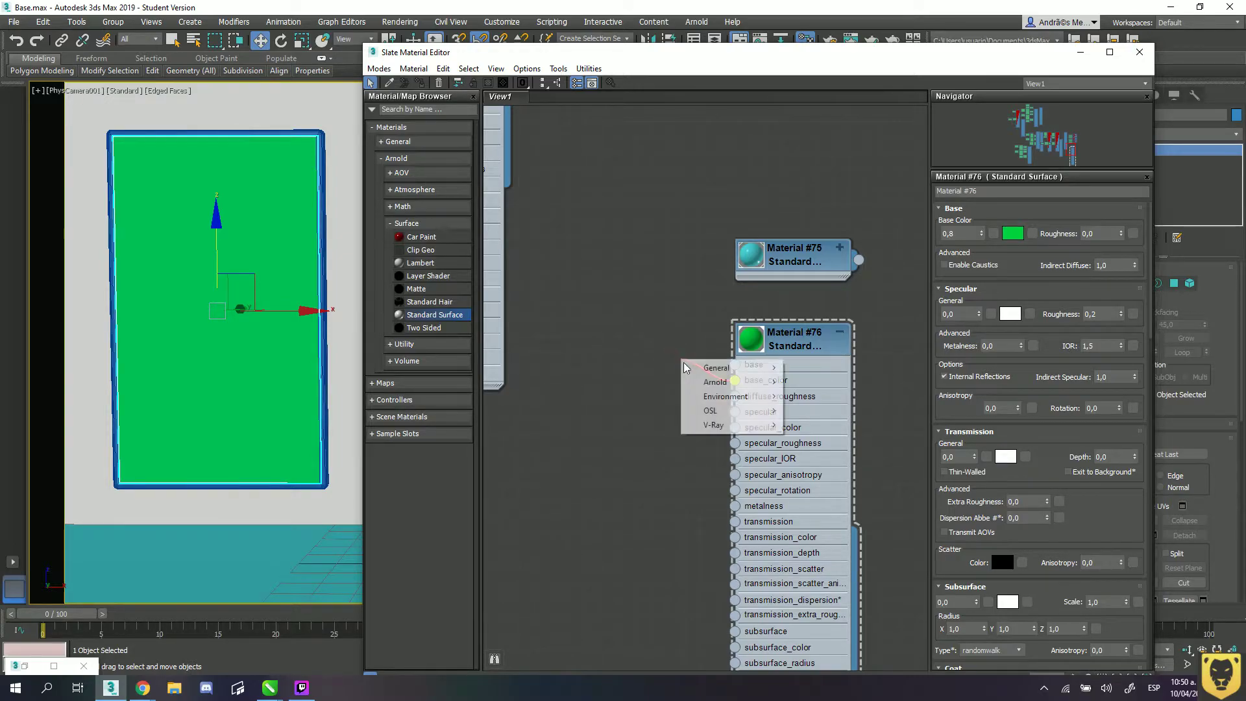
{"action": "left_click", "coordinate": [690, 360]}
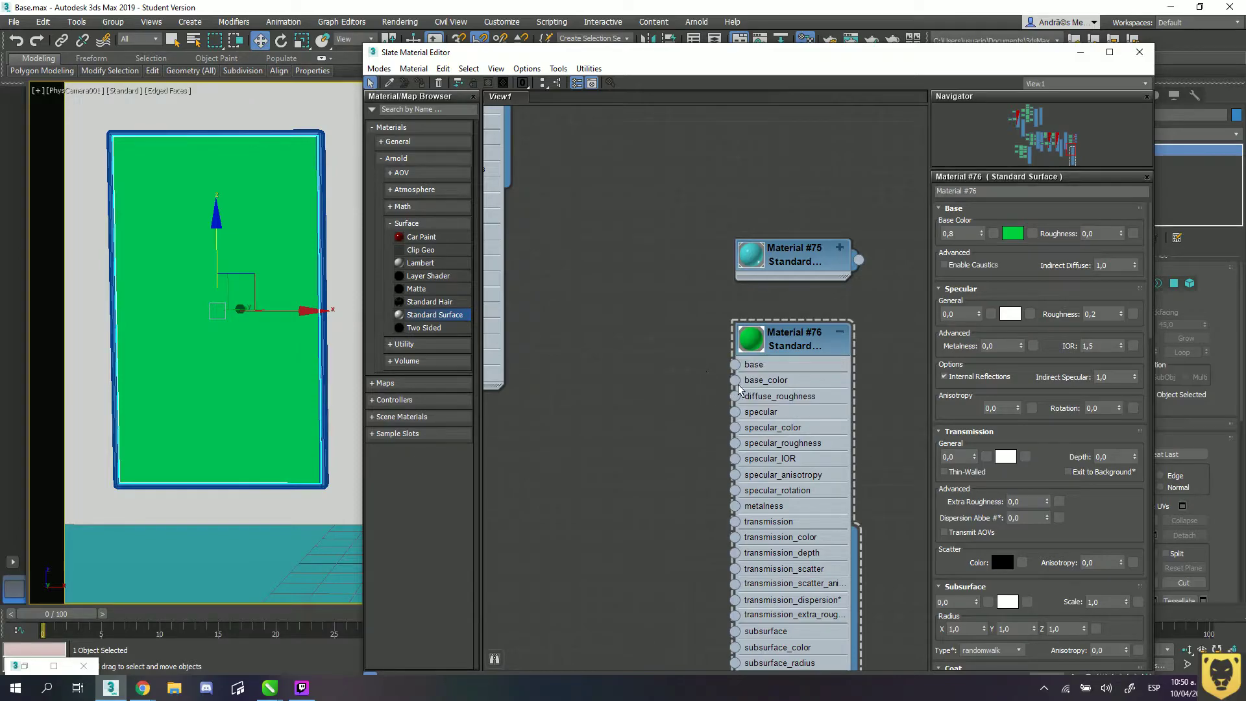
{"action": "left_click_drag", "start_coordinate": [645, 361], "coordinate": [645, 358]}
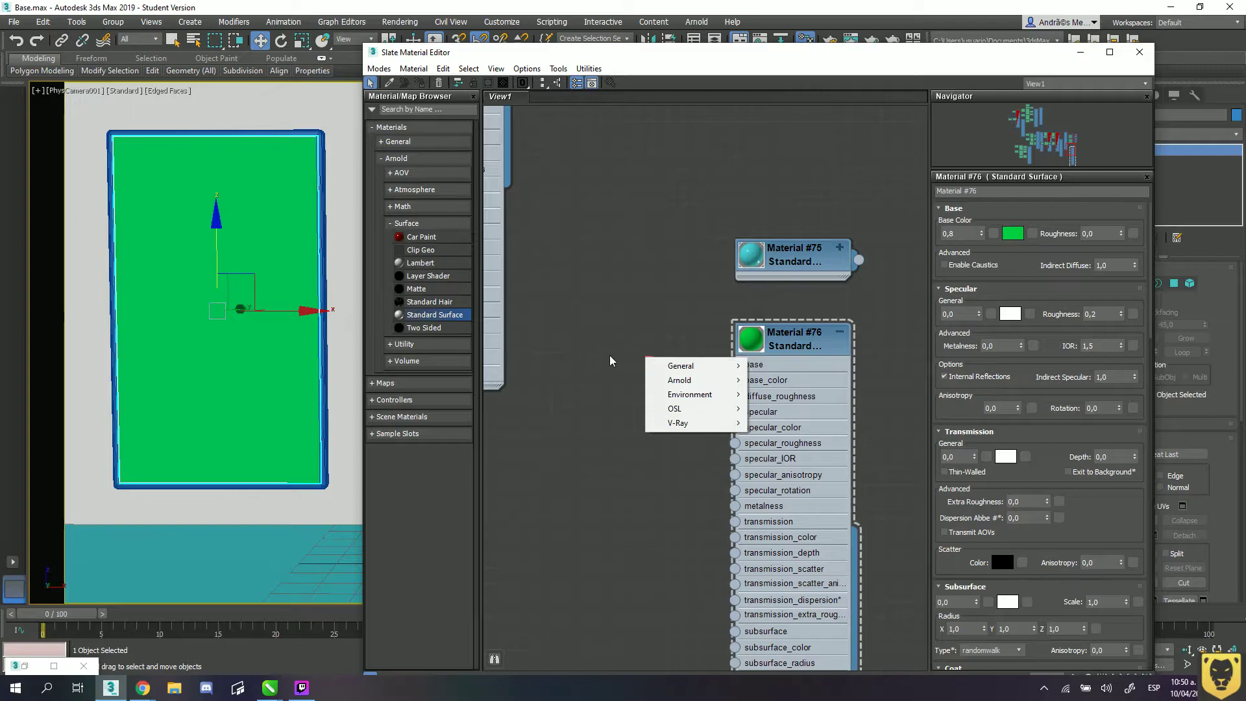
{"action": "mouse_move", "coordinate": [669, 369]}
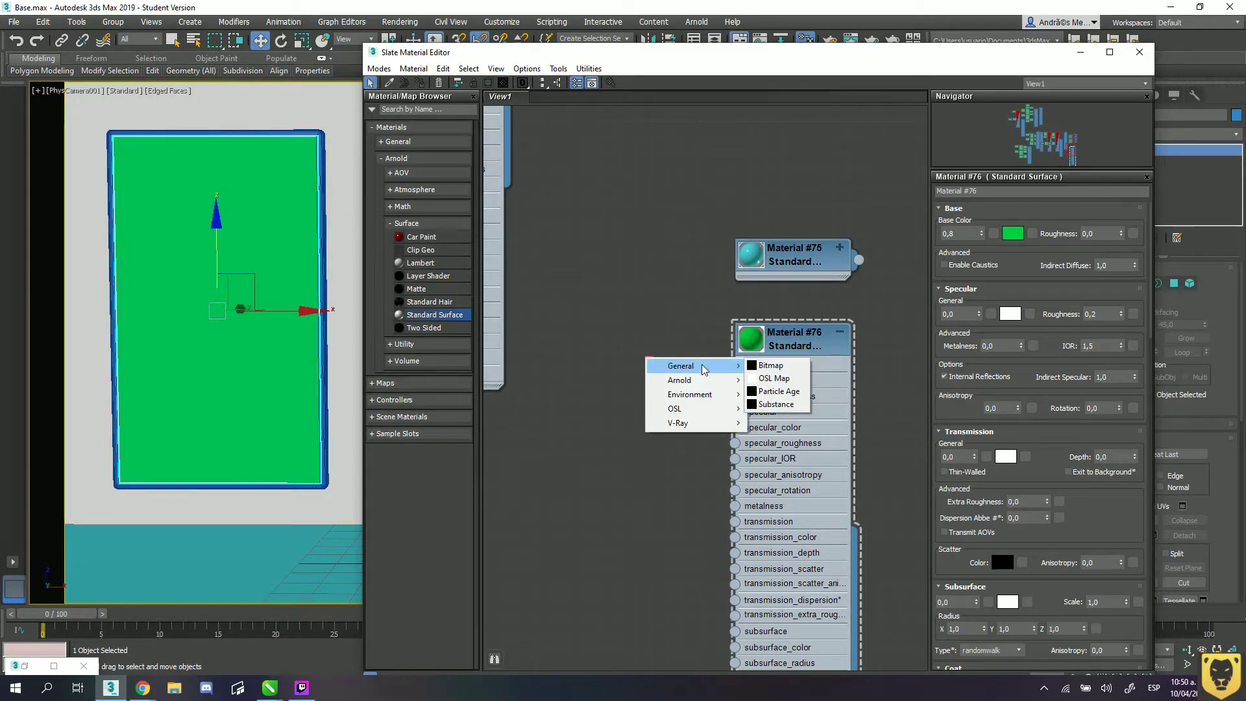
{"action": "left_click", "coordinate": [642, 335]}
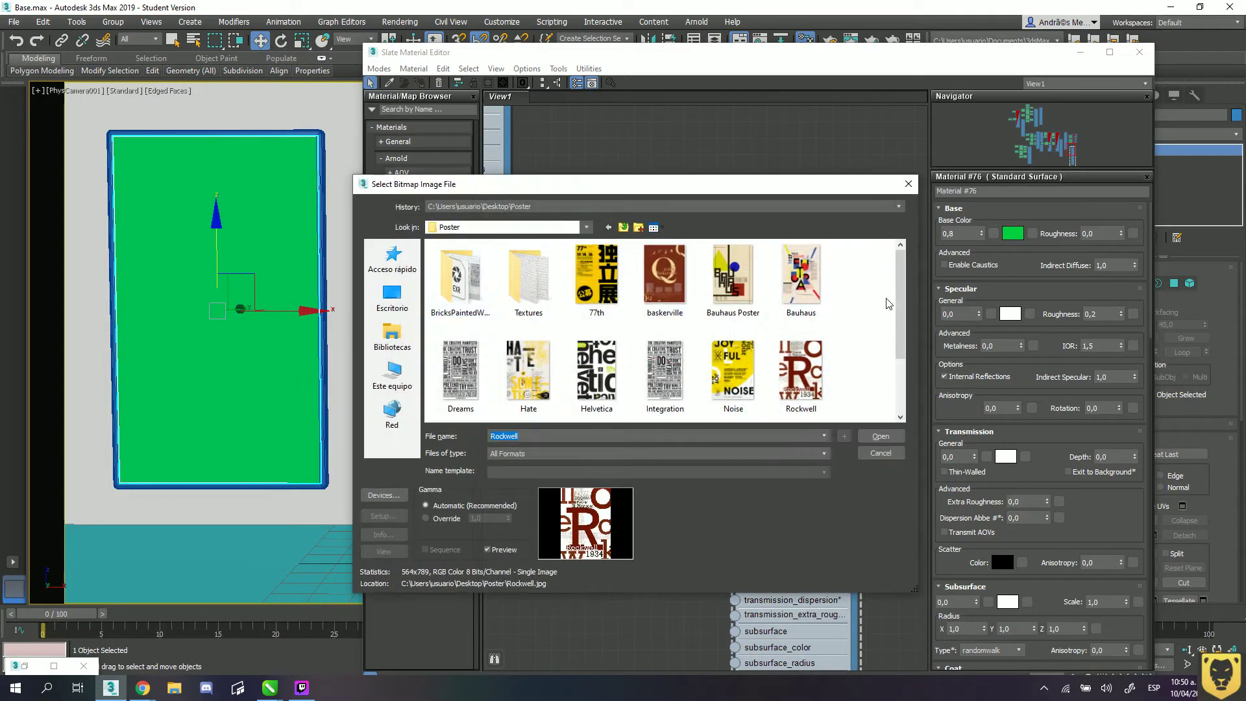
{"action": "scroll", "coordinate": [892, 360], "scroll_direction": "down", "scroll_amount": 2}
{"action": "scroll", "coordinate": [892, 360], "scroll_direction": "up", "scroll_amount": 1}
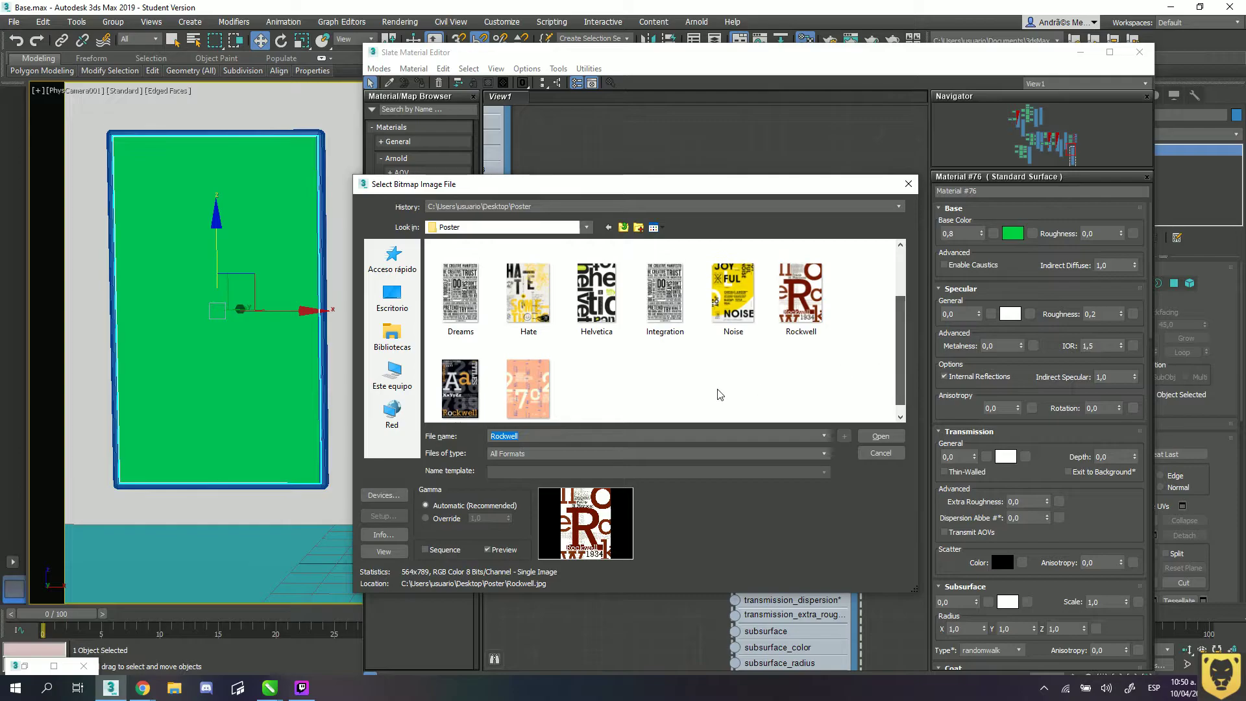
{"action": "double_click", "coordinate": [734, 293]}
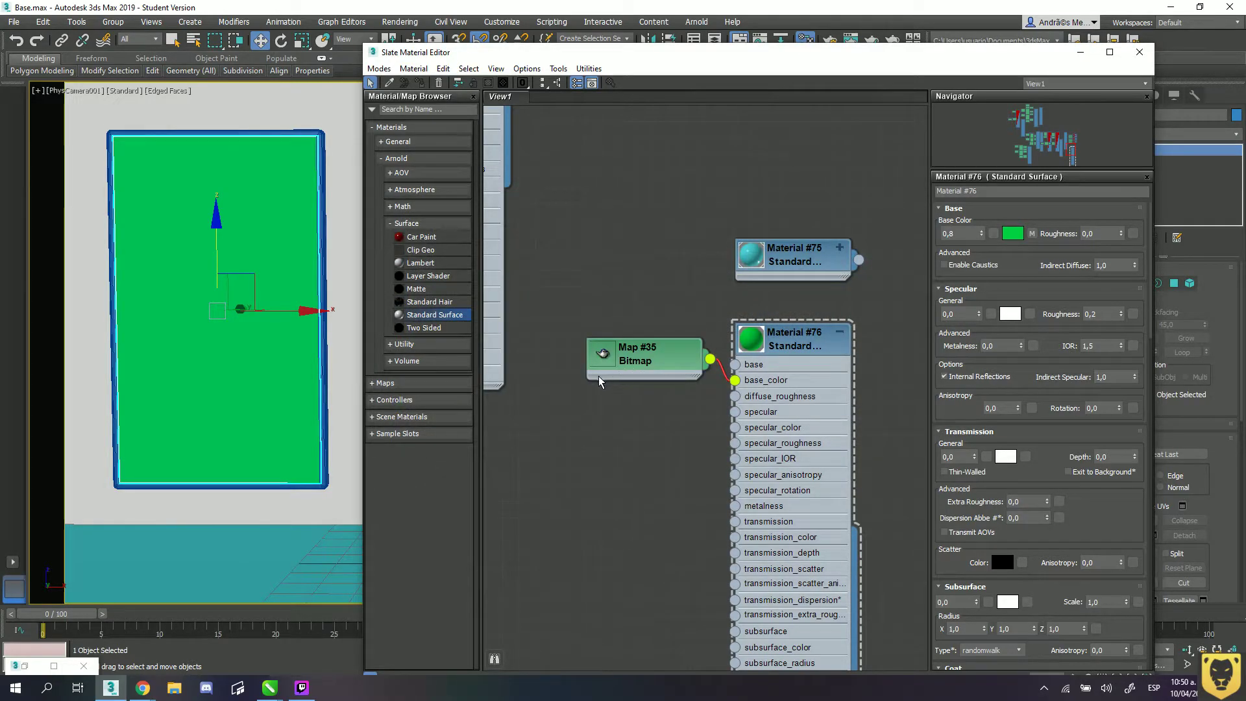
{"action": "left_click_drag", "start_coordinate": [600, 371], "coordinate": [585, 367]}
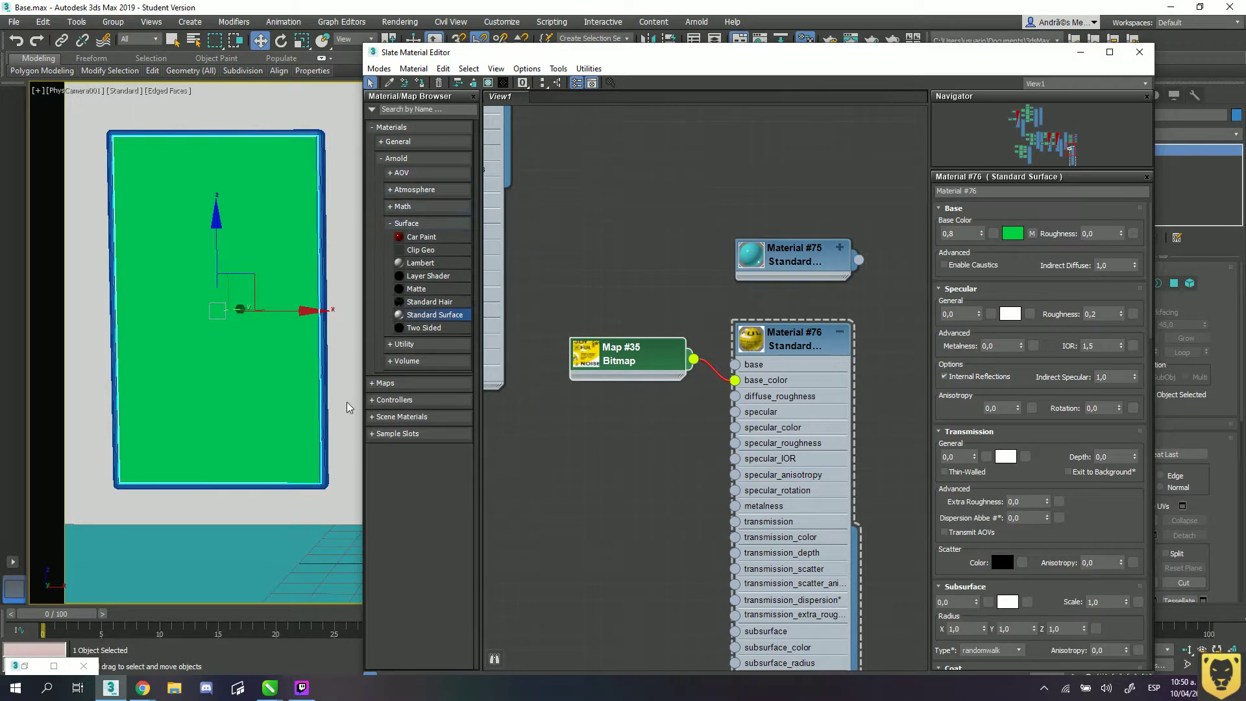
- Add a separate Bitmap node using the 77th image from the Poster folder below the Noise bitmap
{"action": "left_click", "coordinate": [375, 128]}
{"action": "left_click", "coordinate": [383, 144]}
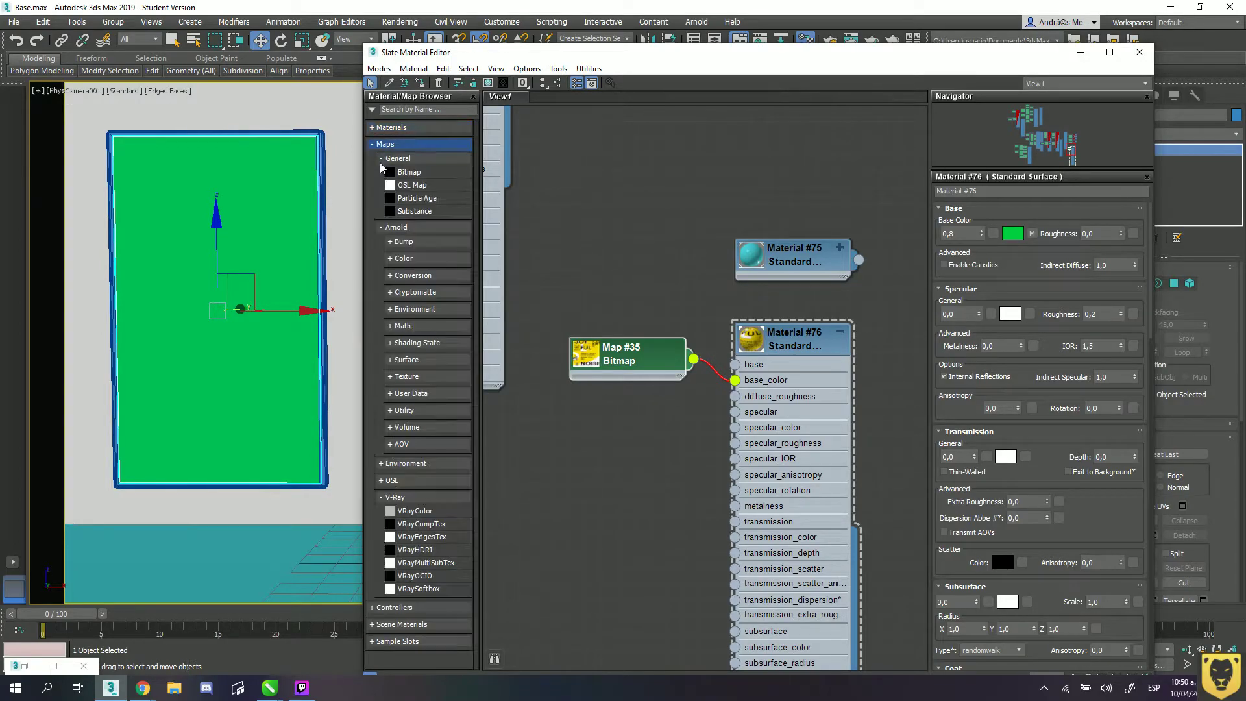
{"action": "left_click_drag", "start_coordinate": [410, 171], "coordinate": [575, 447]}
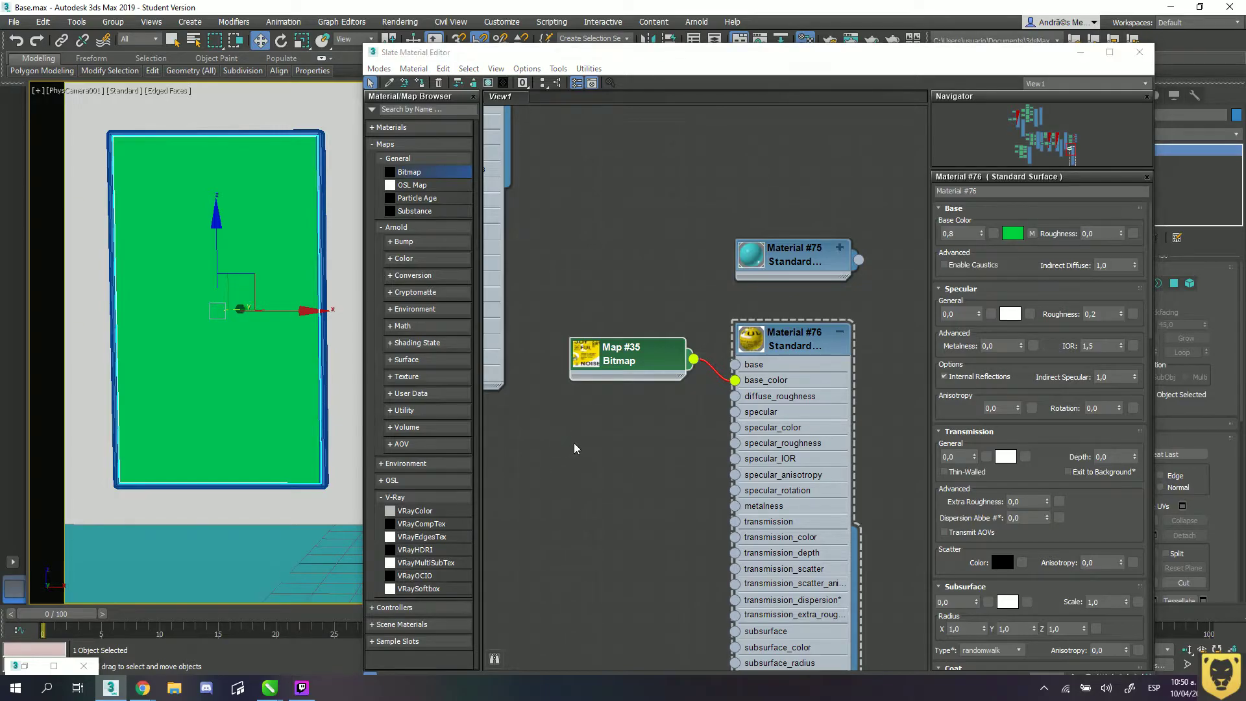
{"action": "left_click", "coordinate": [599, 292]}
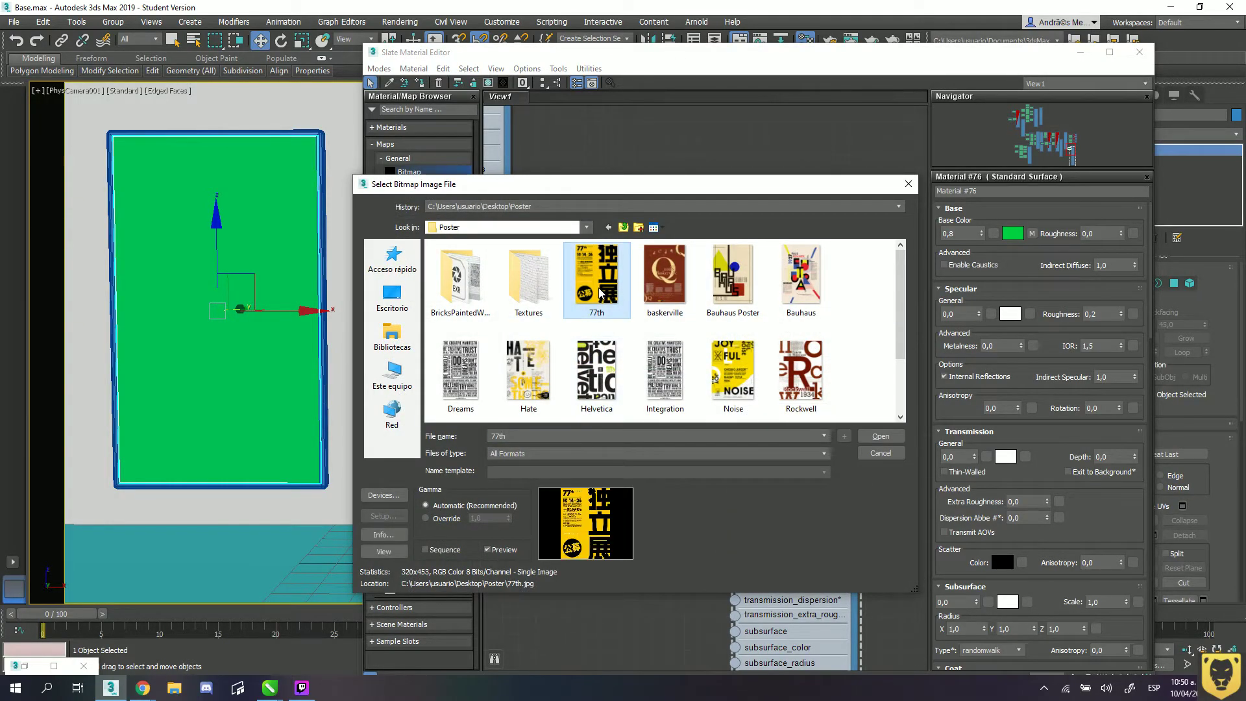
{"action": "double_click", "coordinate": [598, 292]}
- Try the 77th bitmap on the material's base_color input and stack the Noise and 77th bitmap nodes beside the material
{"action": "left_click_drag", "start_coordinate": [576, 418], "coordinate": [733, 383]}
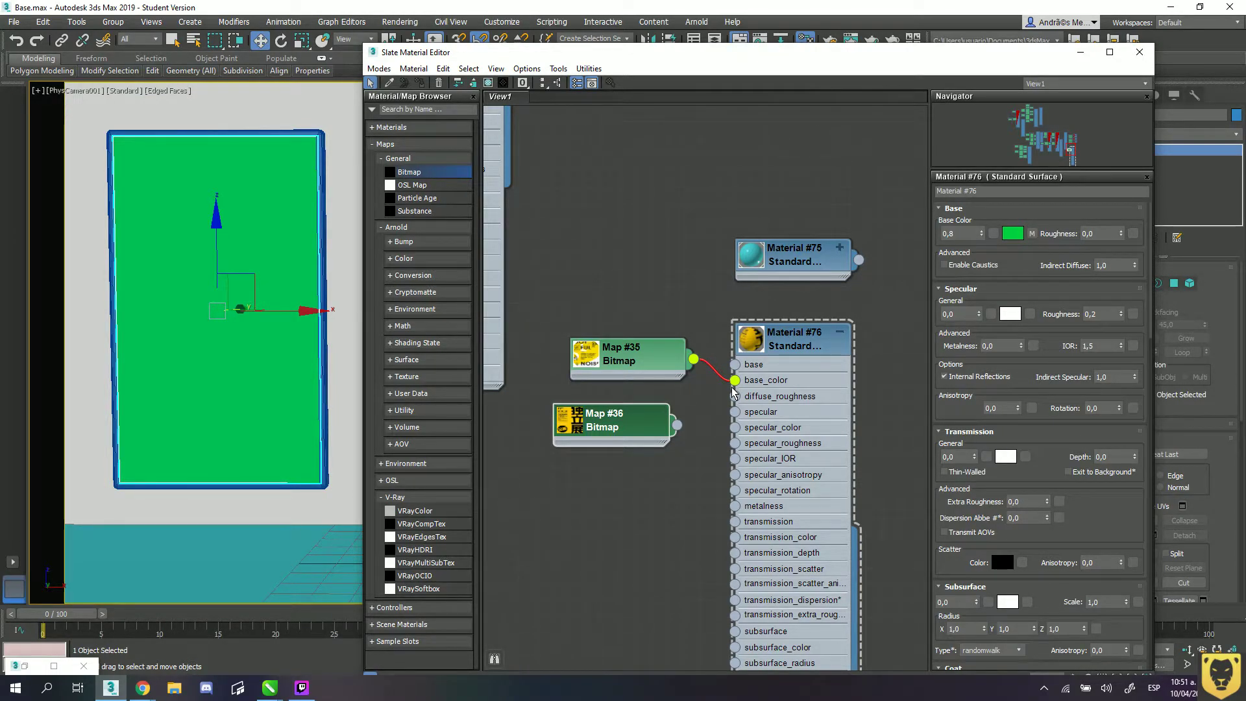
{"action": "left_click_drag", "start_coordinate": [615, 360], "coordinate": [588, 434]}
{"action": "mouse_move", "coordinate": [610, 379]}
{"action": "left_mouse_down"}
{"action": "mouse_move", "coordinate": [609, 369]}
{"action": "mouse_move", "coordinate": [612, 380]}
{"action": "left_mouse_up"}
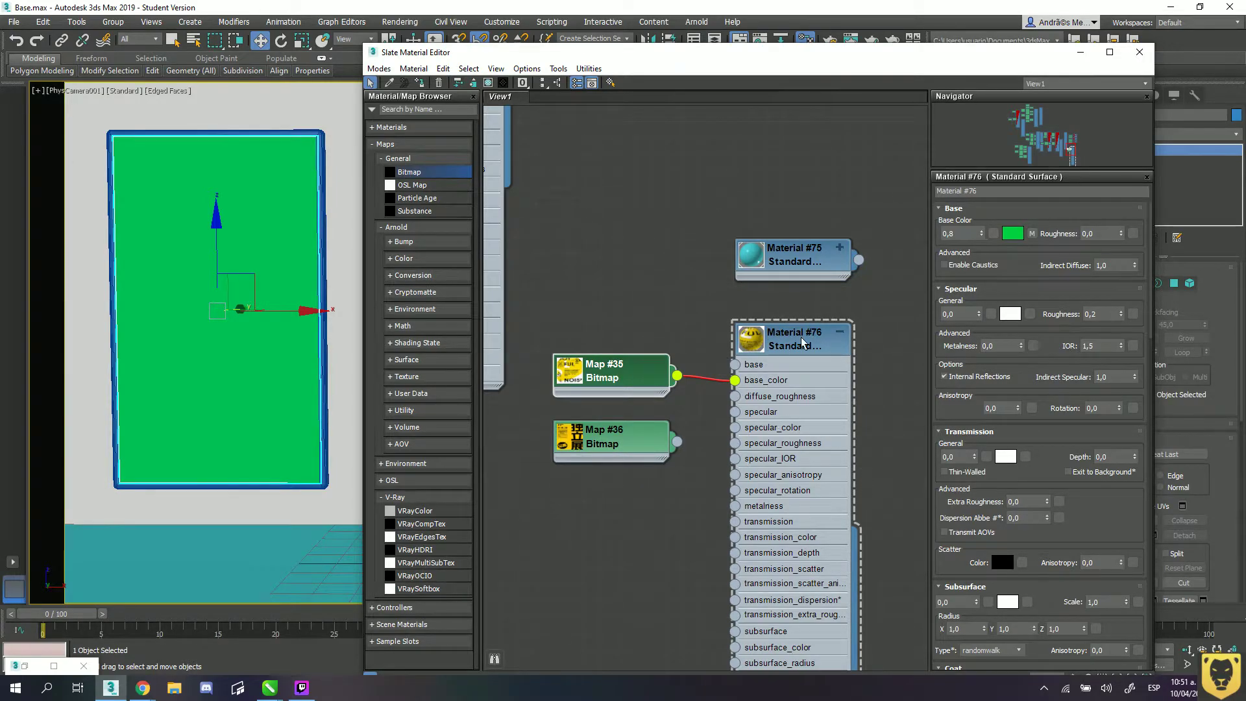
- Show the Poster's Noise-mapped material shaded in the viewport, moving the material editor window slightly
{"action": "mouse_move", "coordinate": [801, 340]}
{"action": "left_mouse_down"}
{"action": "mouse_move", "coordinate": [797, 330]}
{"action": "mouse_move", "coordinate": [779, 346]}
{"action": "left_mouse_up"}
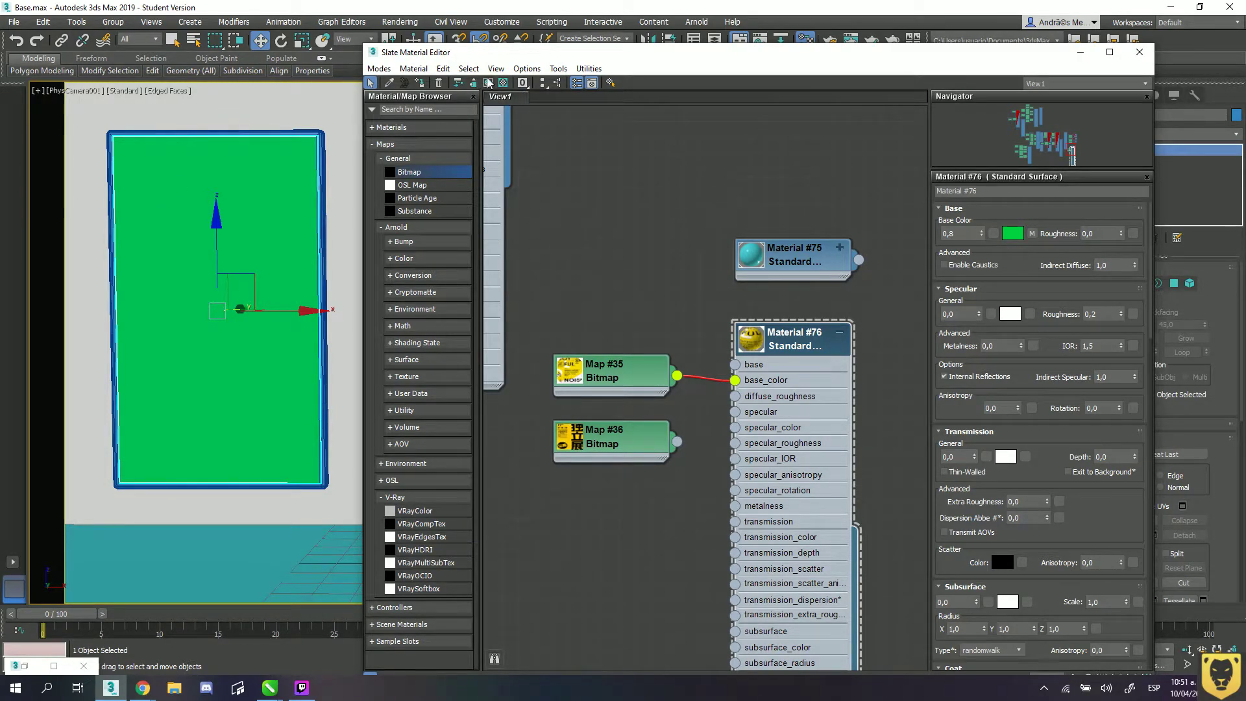
{"action": "left_click_drag", "start_coordinate": [493, 53], "coordinate": [504, 33]}
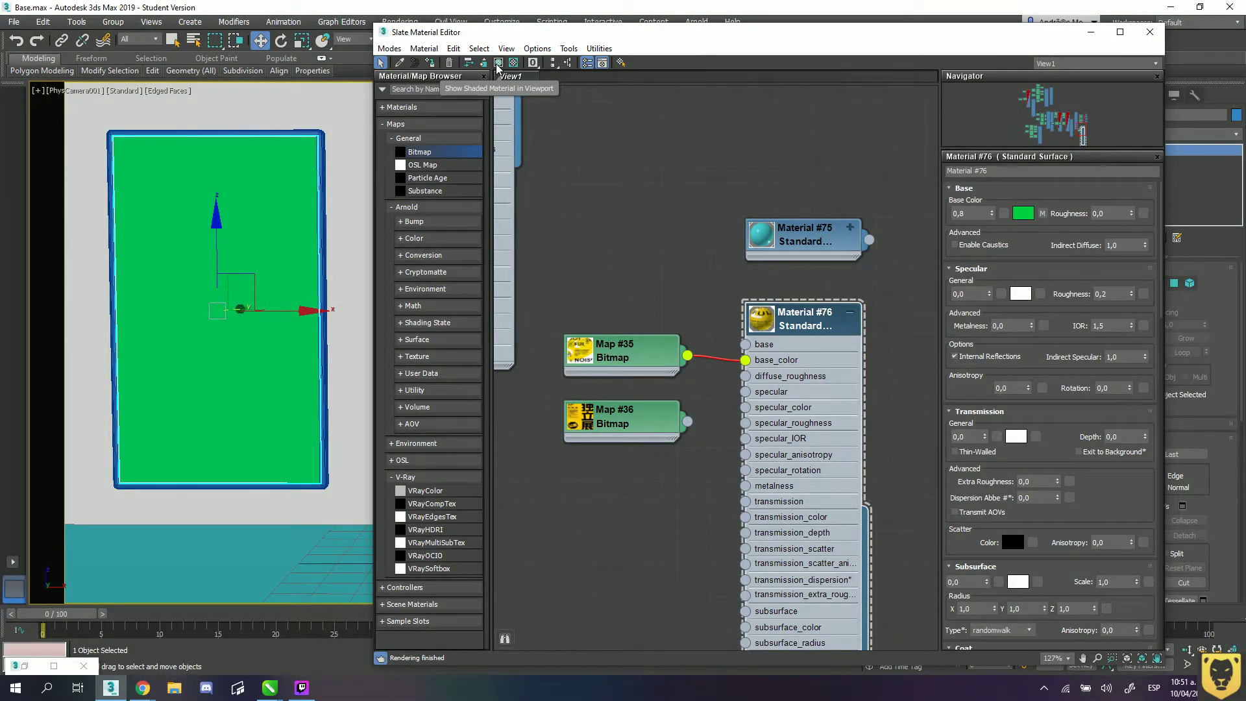
{"action": "left_click", "coordinate": [499, 63]}
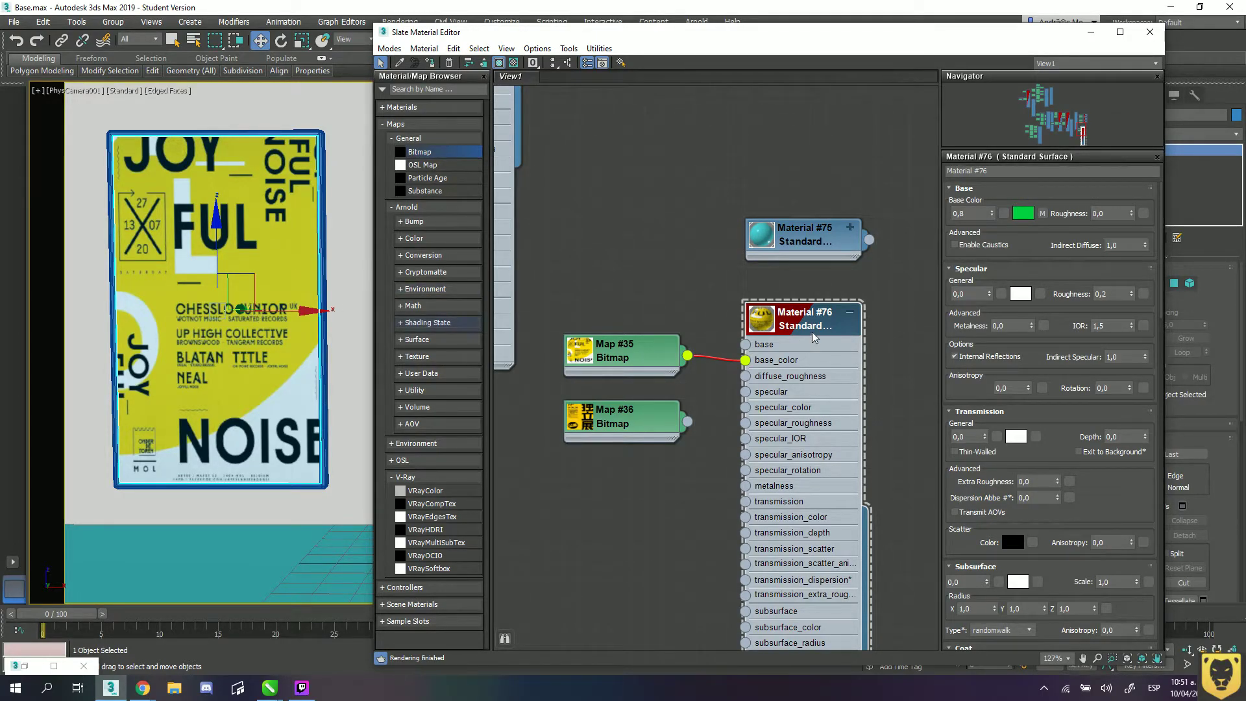
- Toggle the Poster material's shaded viewport display off and on repeatedly to compare the two states
{"action": "double_click", "coordinate": [499, 63]}
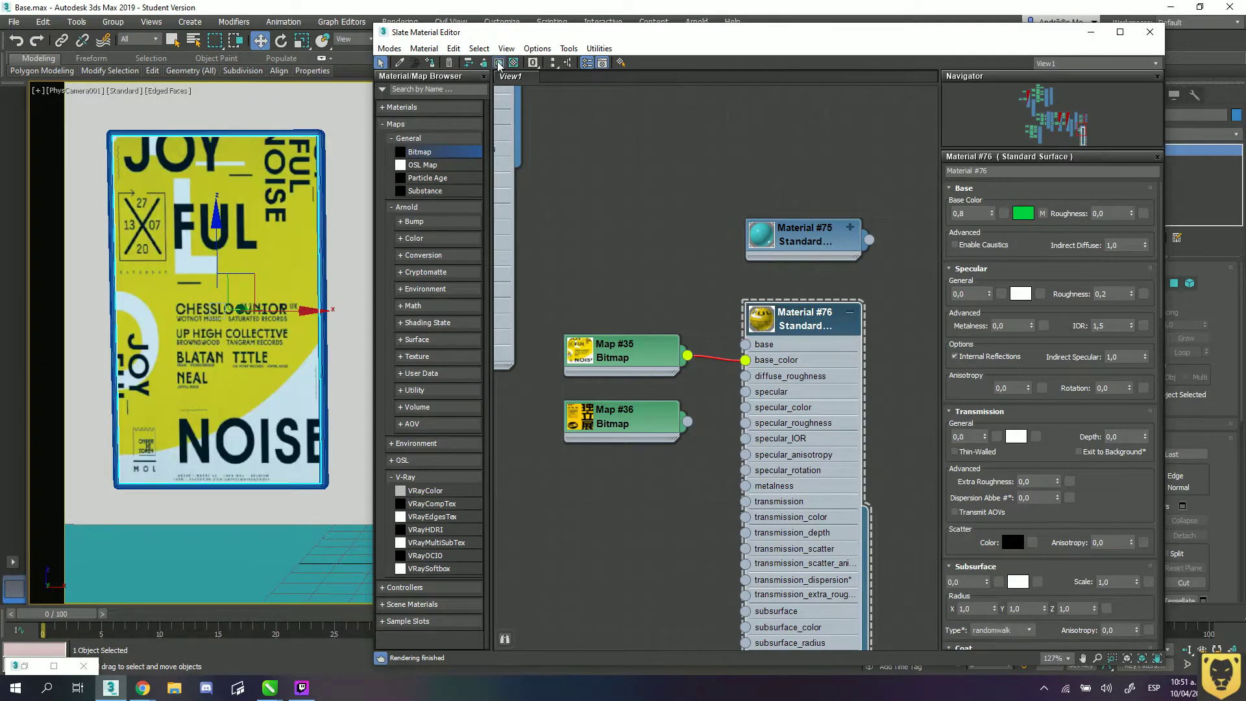
{"action": "left_click", "coordinate": [498, 63]}
{"action": "left_click", "coordinate": [499, 63]}
{"action": "left_click", "coordinate": [498, 63]}
{"action": "left_click", "coordinate": [498, 63]}
{"action": "left_click", "coordinate": [498, 63]}
{"action": "left_click", "coordinate": [499, 63]}
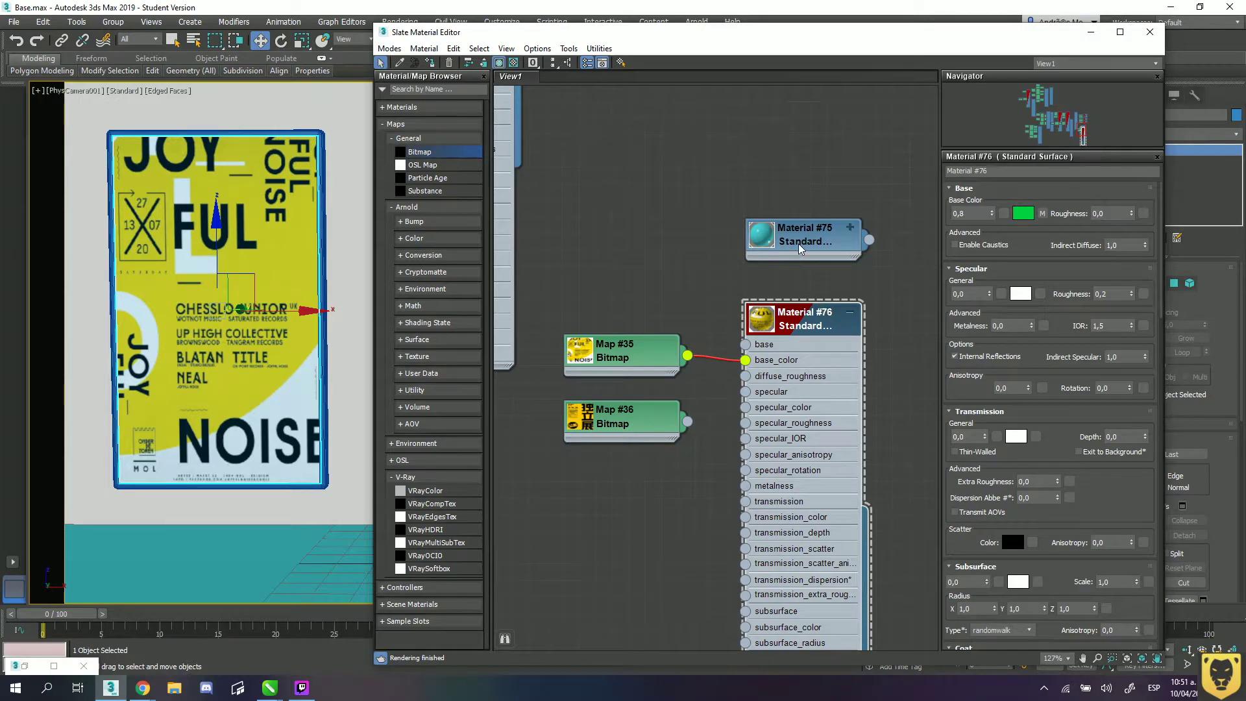
{"action": "left_click", "coordinate": [498, 63]}
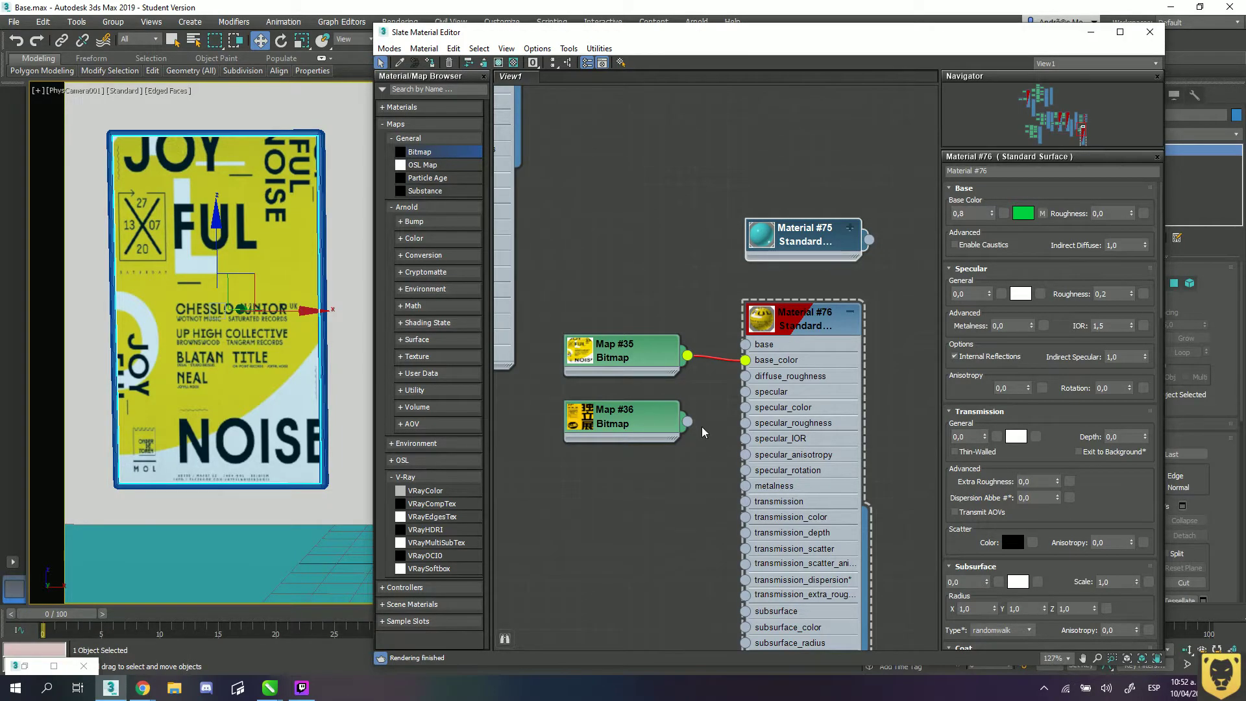
- Try the 77th bitmap on base_color and open the parameters of the Noise bitmap and the Poster material in turn
{"action": "left_click_drag", "start_coordinate": [687, 421], "coordinate": [746, 361]}
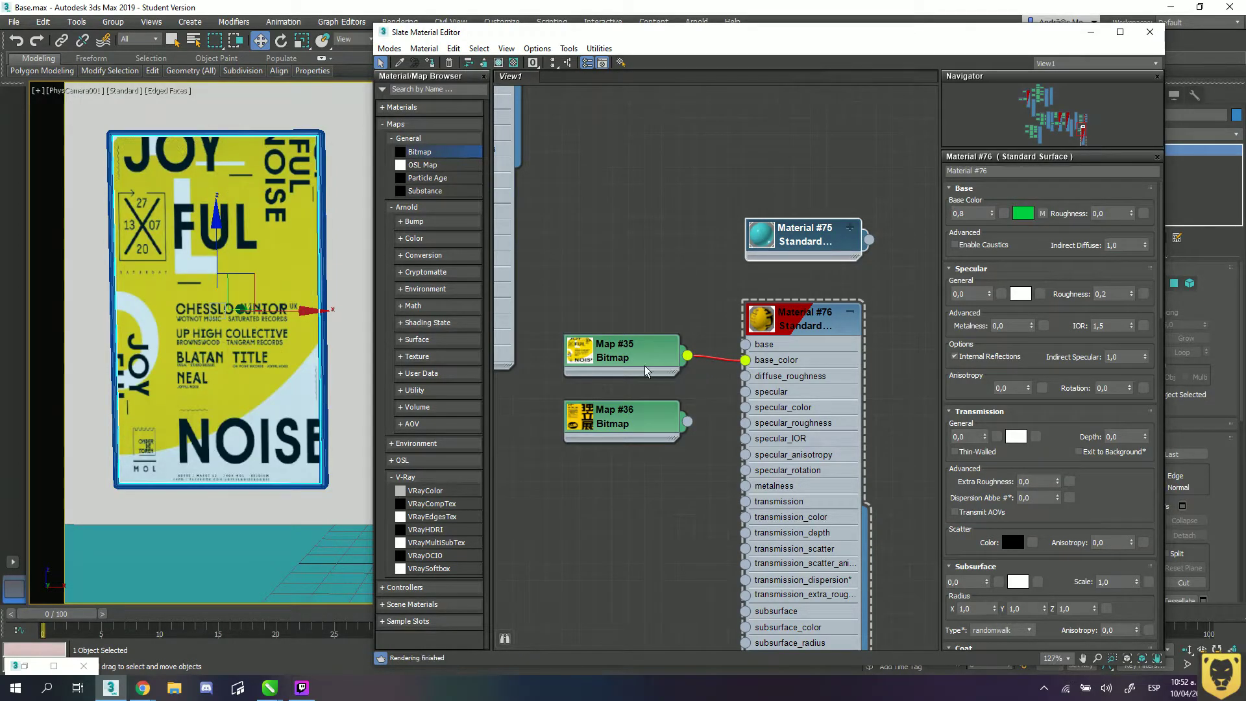
{"action": "left_click", "coordinate": [618, 353]}
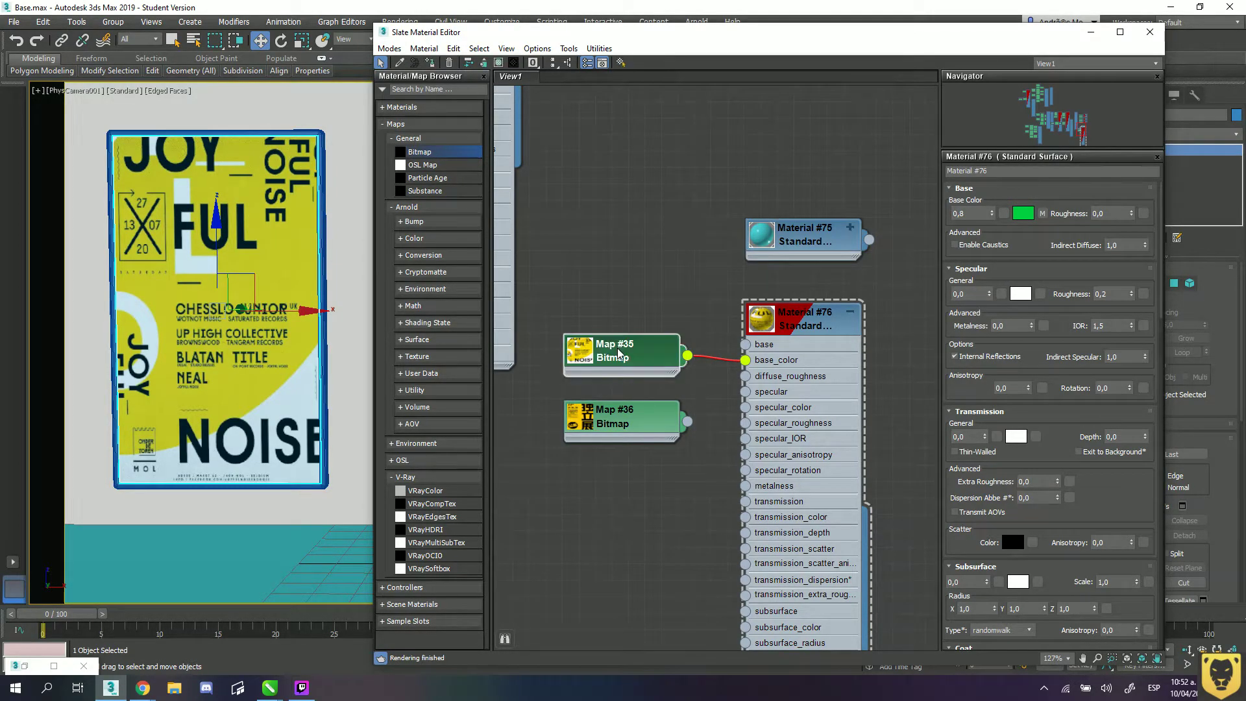
{"action": "double_click", "coordinate": [619, 354]}
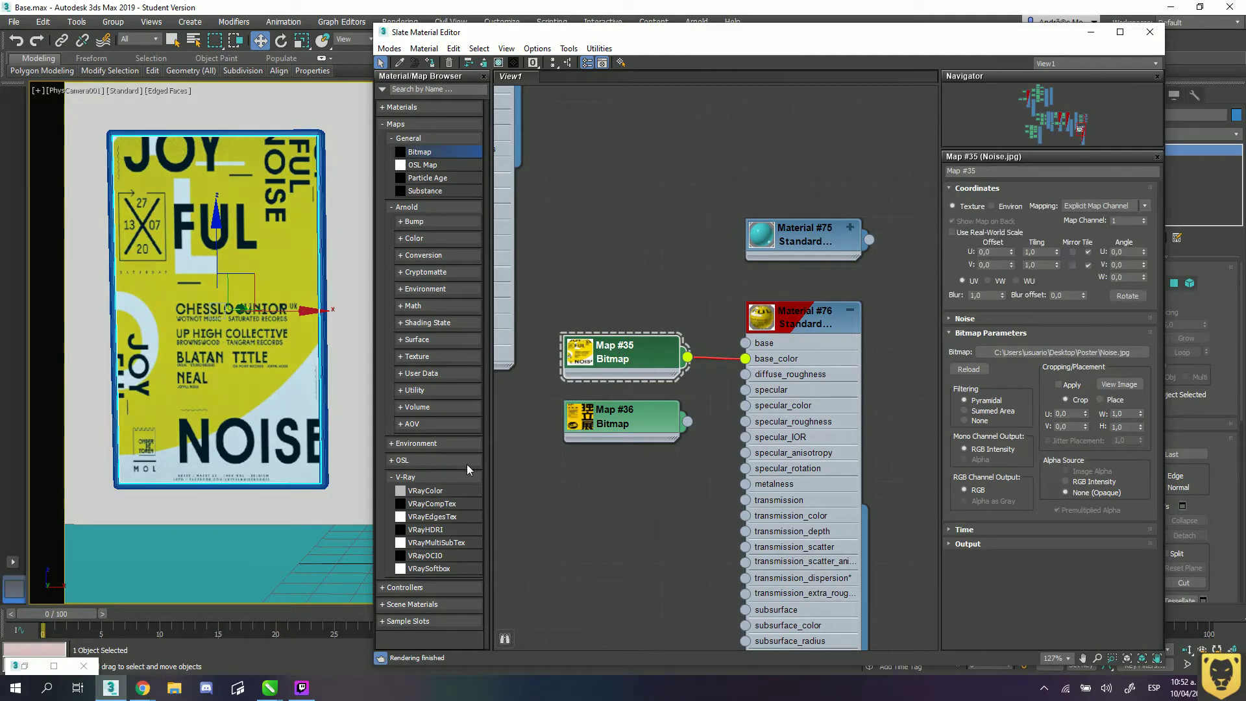
{"action": "left_click", "coordinate": [806, 325]}
{"action": "double_click", "coordinate": [807, 327]}
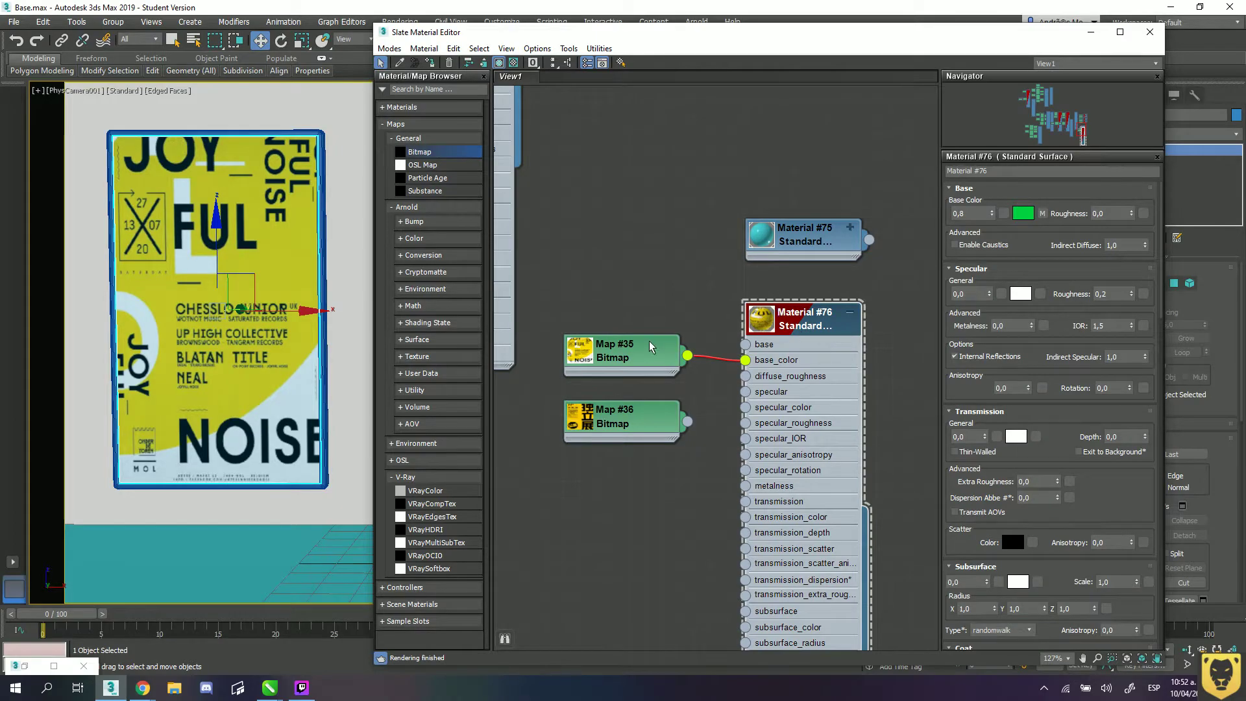
{"action": "double_click", "coordinate": [635, 355]}
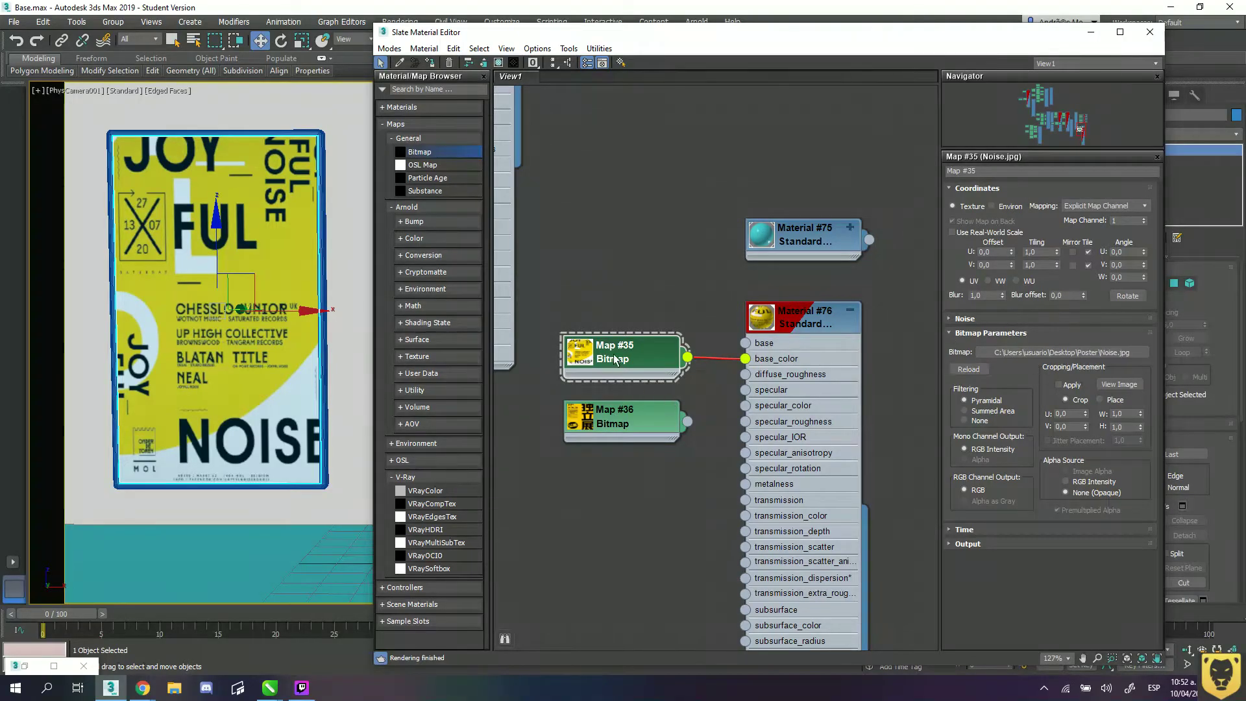
- Replace the Noise image in the poster material's Map #35 bitmap with the Bauhaus image from the Poster folder
{"action": "left_click", "coordinate": [1060, 352]}
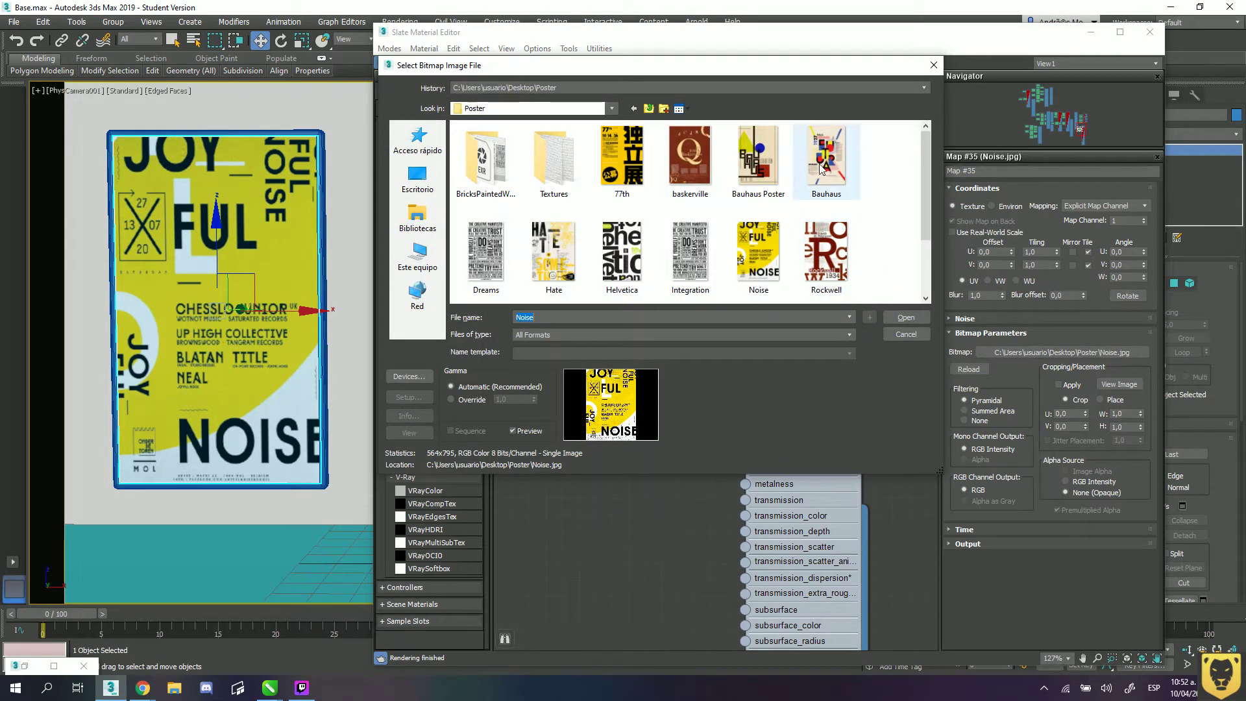
{"action": "double_click", "coordinate": [821, 168]}
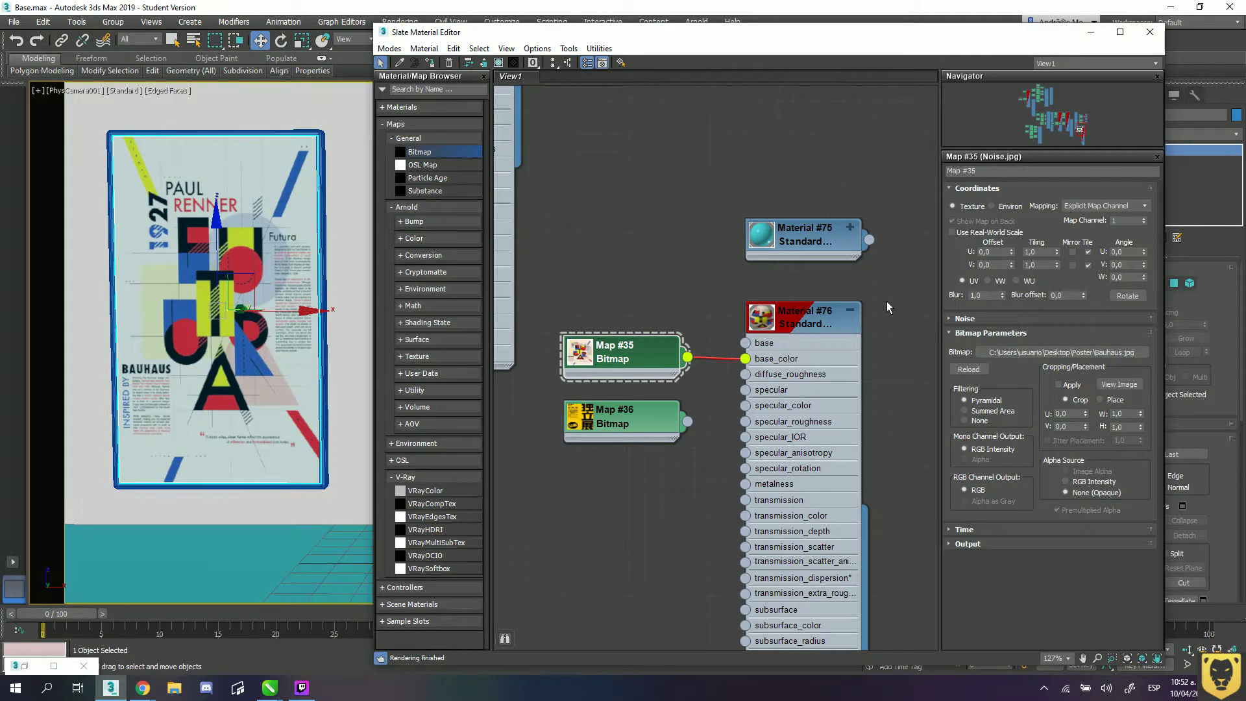
{"action": "left_click_drag", "start_coordinate": [951, 41], "coordinate": [885, 515]}
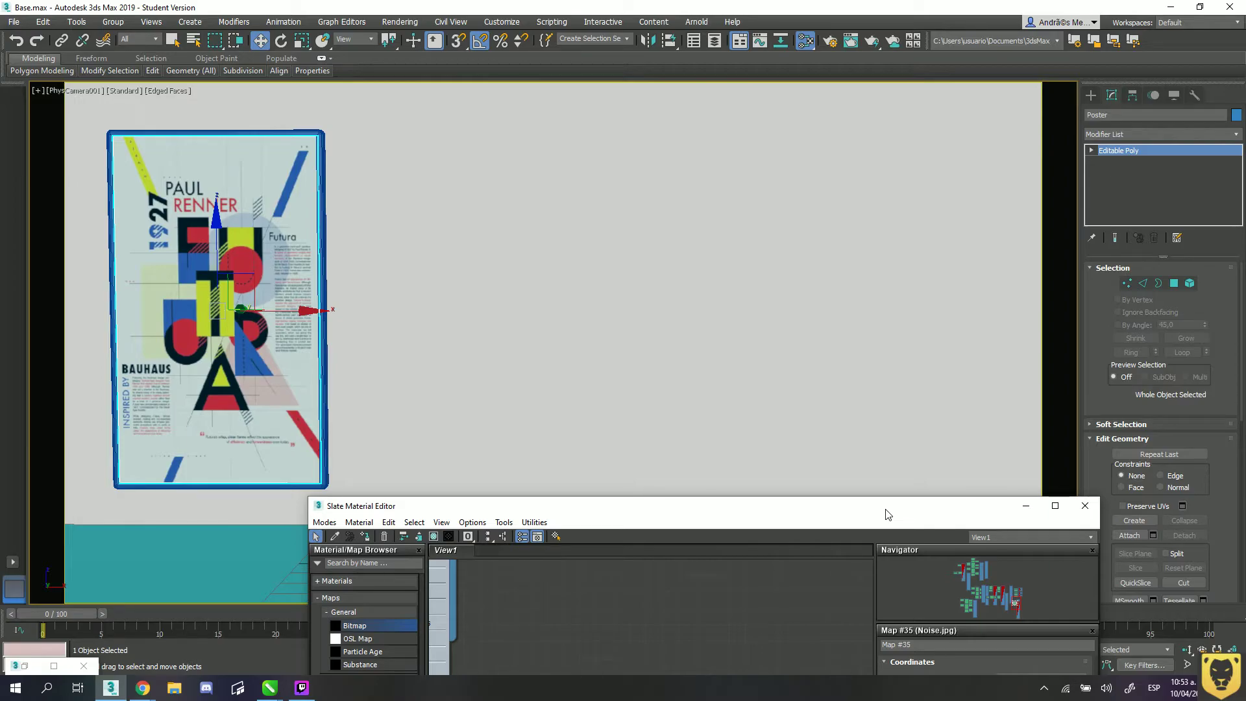
- Add a UVW Map modifier to the poster object
{"action": "left_click", "coordinate": [1237, 136]}
{"action": "left_click_drag", "start_coordinate": [1237, 169], "coordinate": [1232, 545]}
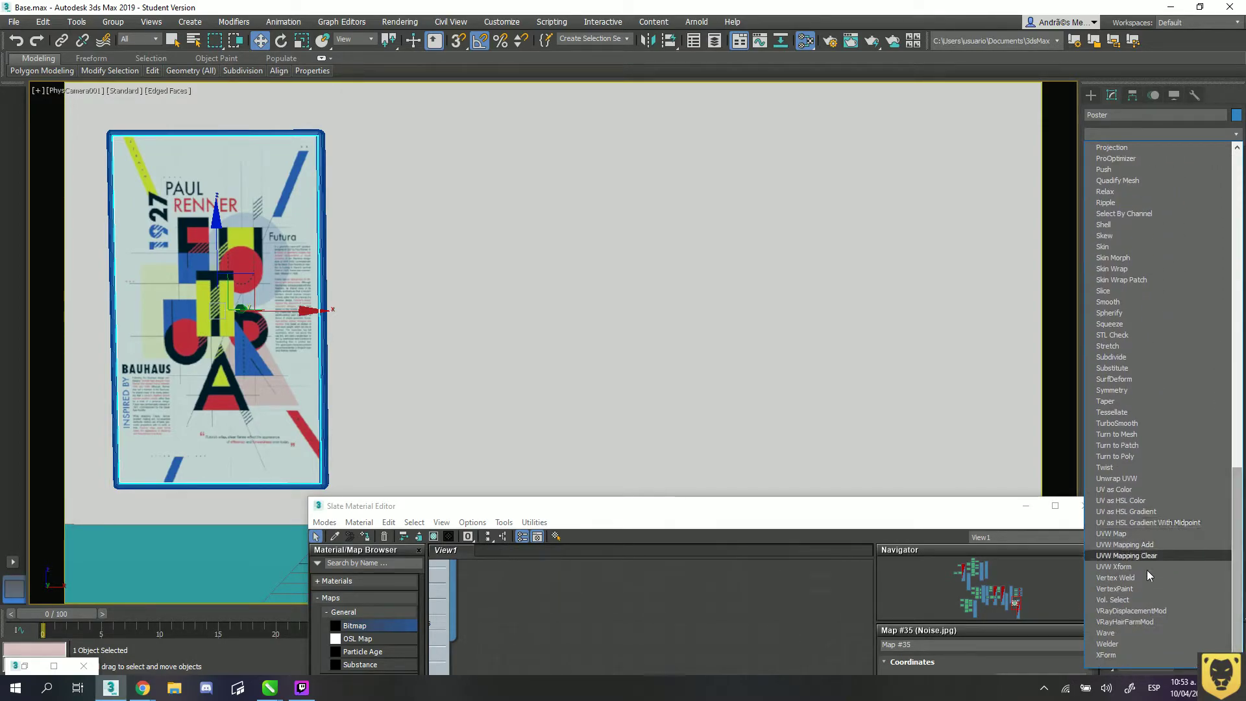
{"action": "left_click", "coordinate": [1126, 533]}
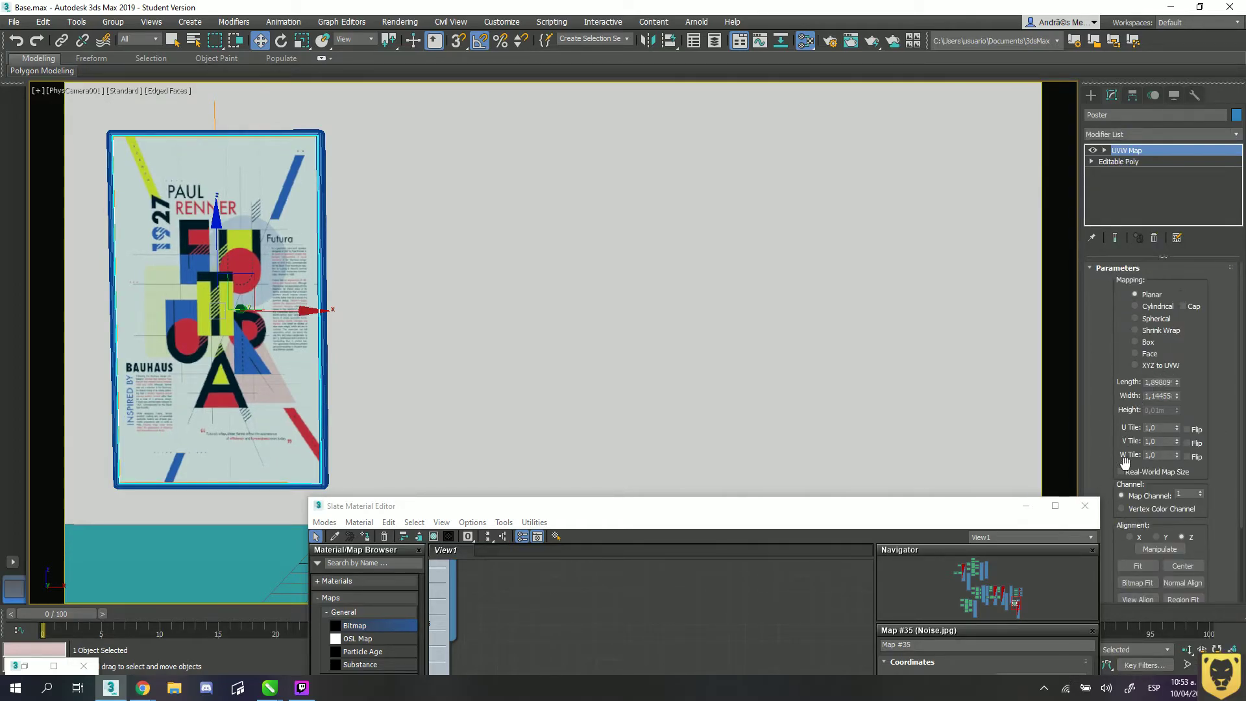
- Try the real-world map size option on the poster's UVW Map and switch it off
{"action": "left_click", "coordinate": [1121, 472]}
{"action": "left_click", "coordinate": [1122, 472]}
{"action": "left_click", "coordinate": [1122, 472]}
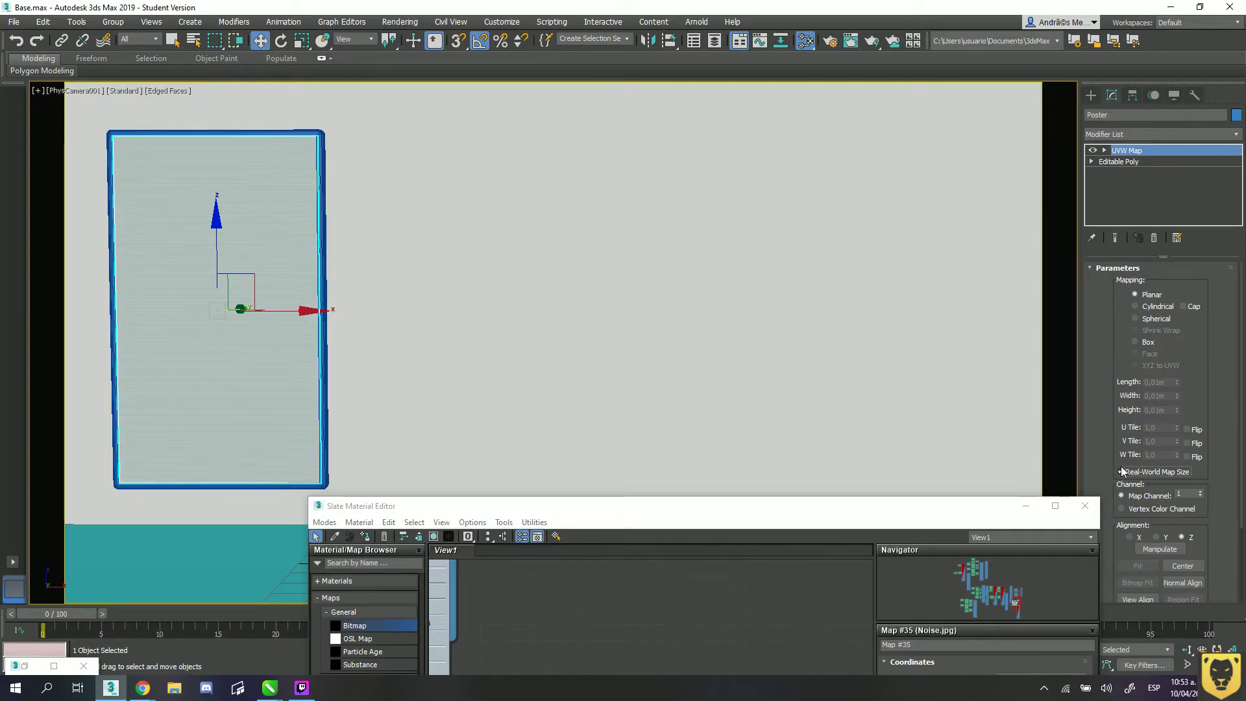
{"action": "left_click", "coordinate": [1122, 472]}
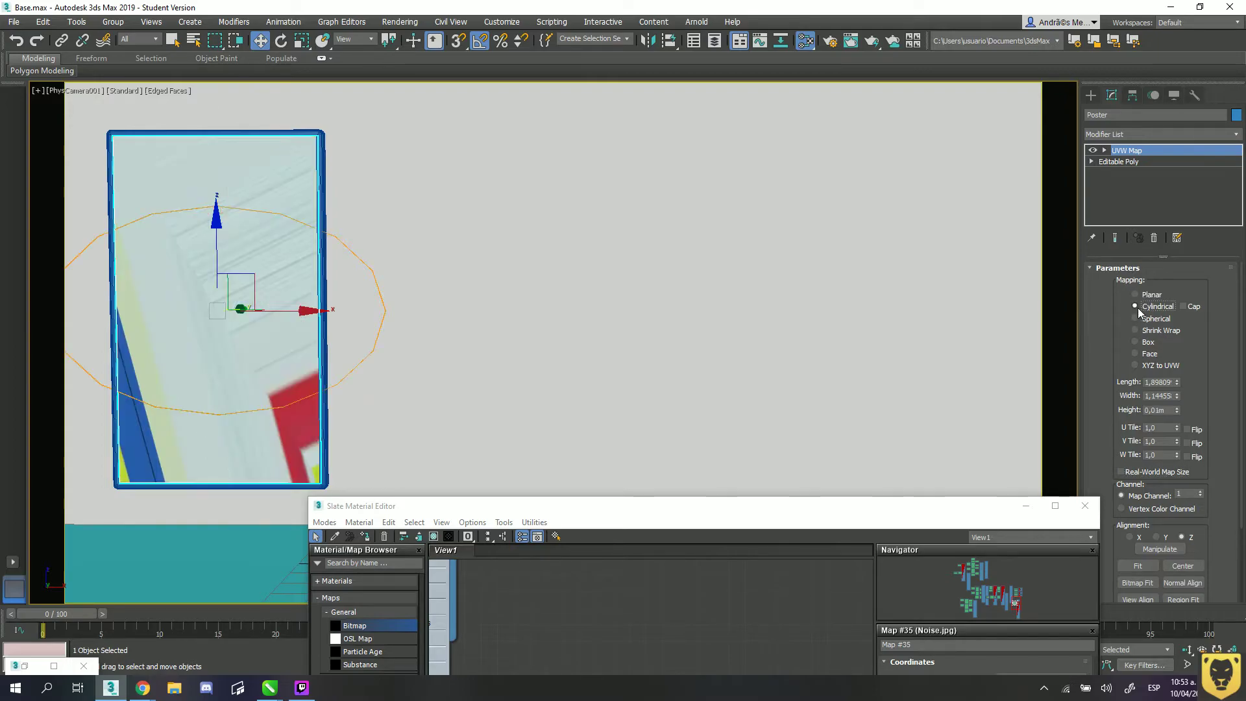
- Try Spherical, Shrink Wrap and Box mapping on the poster, then return to Planar and reset the mapping size
{"action": "left_click", "coordinate": [1154, 322]}
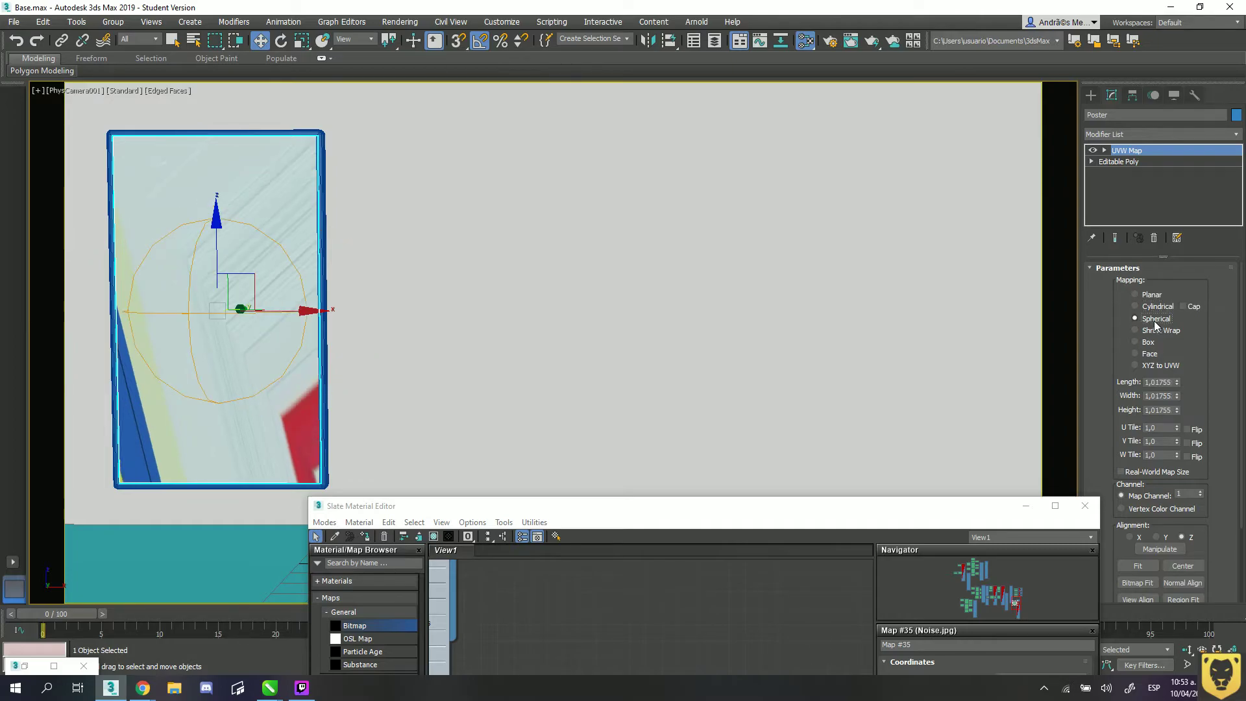
{"action": "left_click", "coordinate": [1147, 334]}
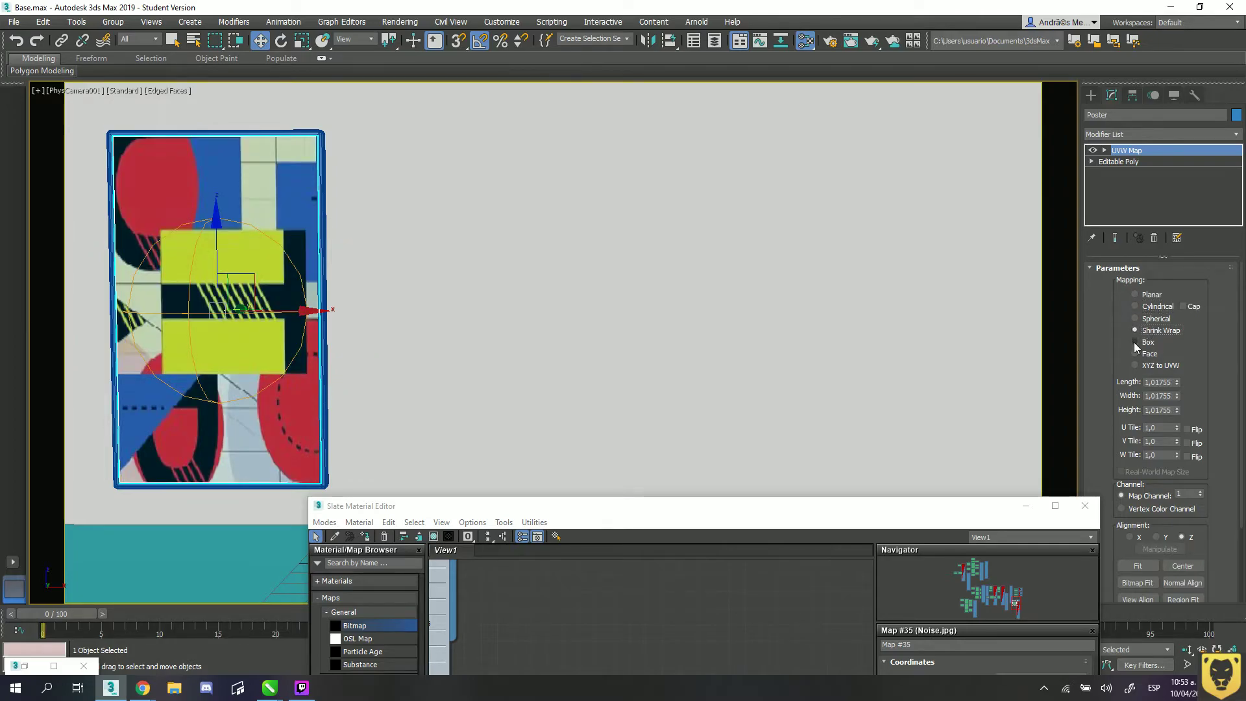
{"action": "left_click", "coordinate": [1135, 342]}
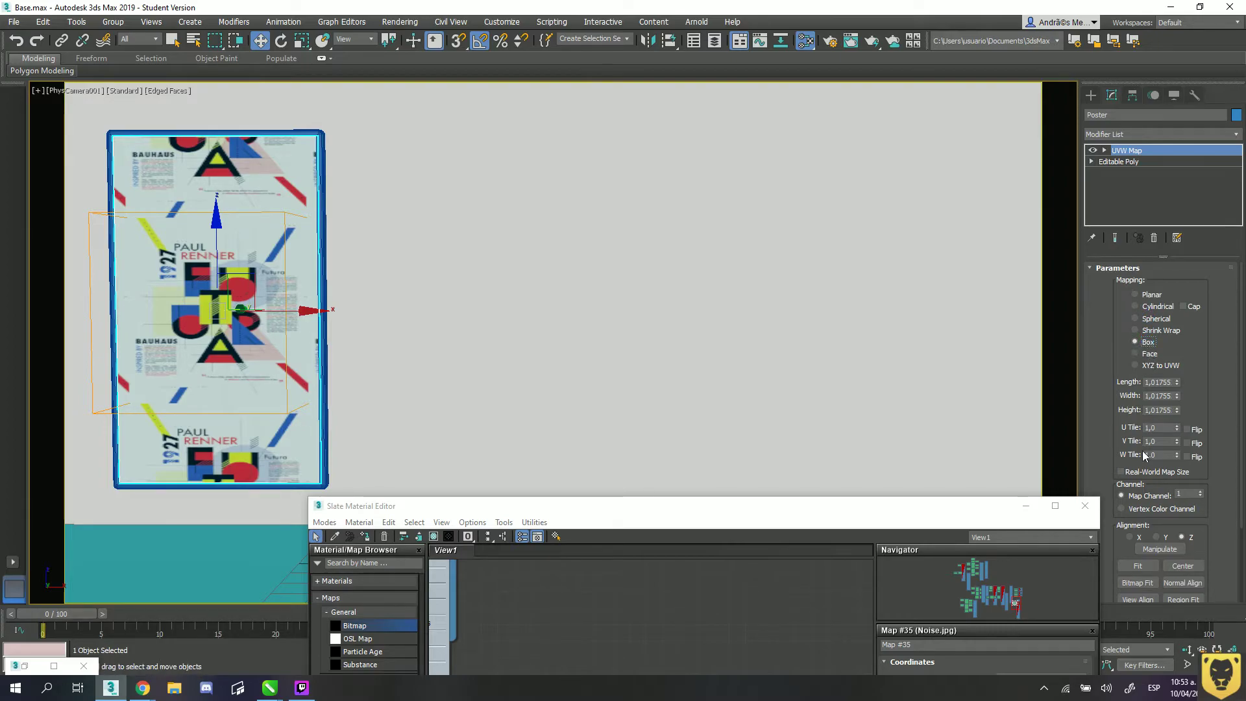
{"action": "left_click", "coordinate": [1151, 295]}
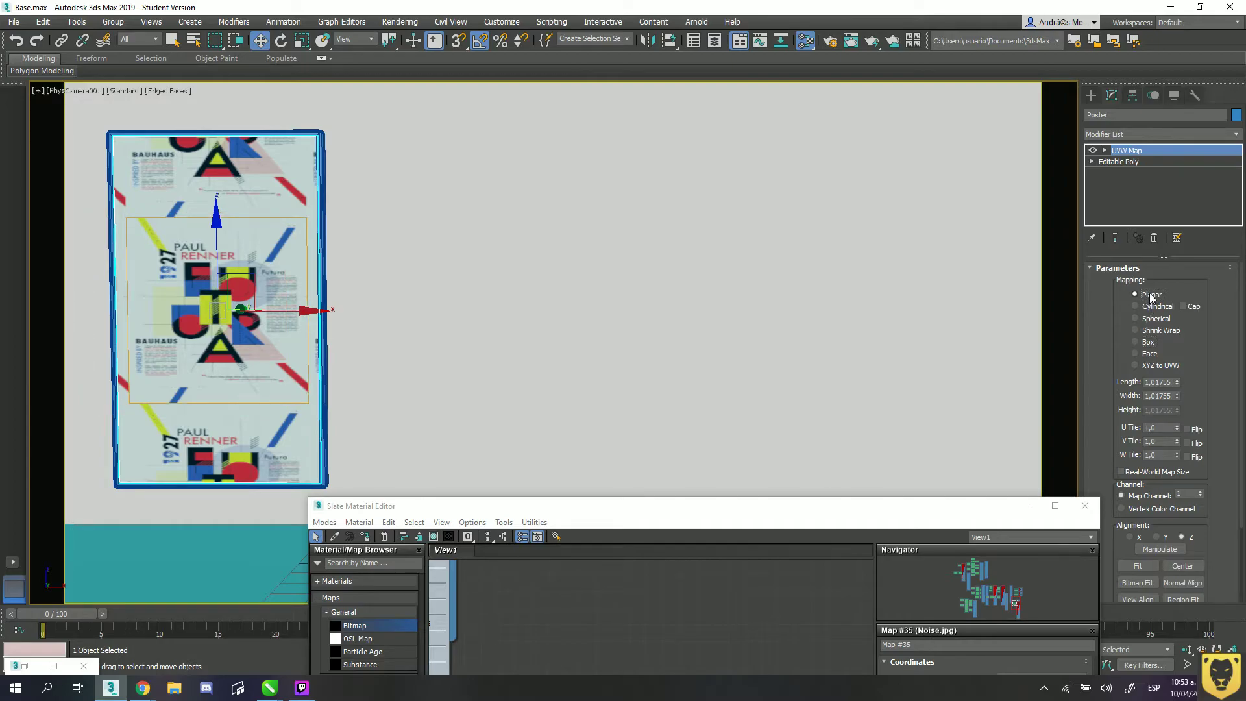
{"action": "left_click", "coordinate": [1121, 472]}
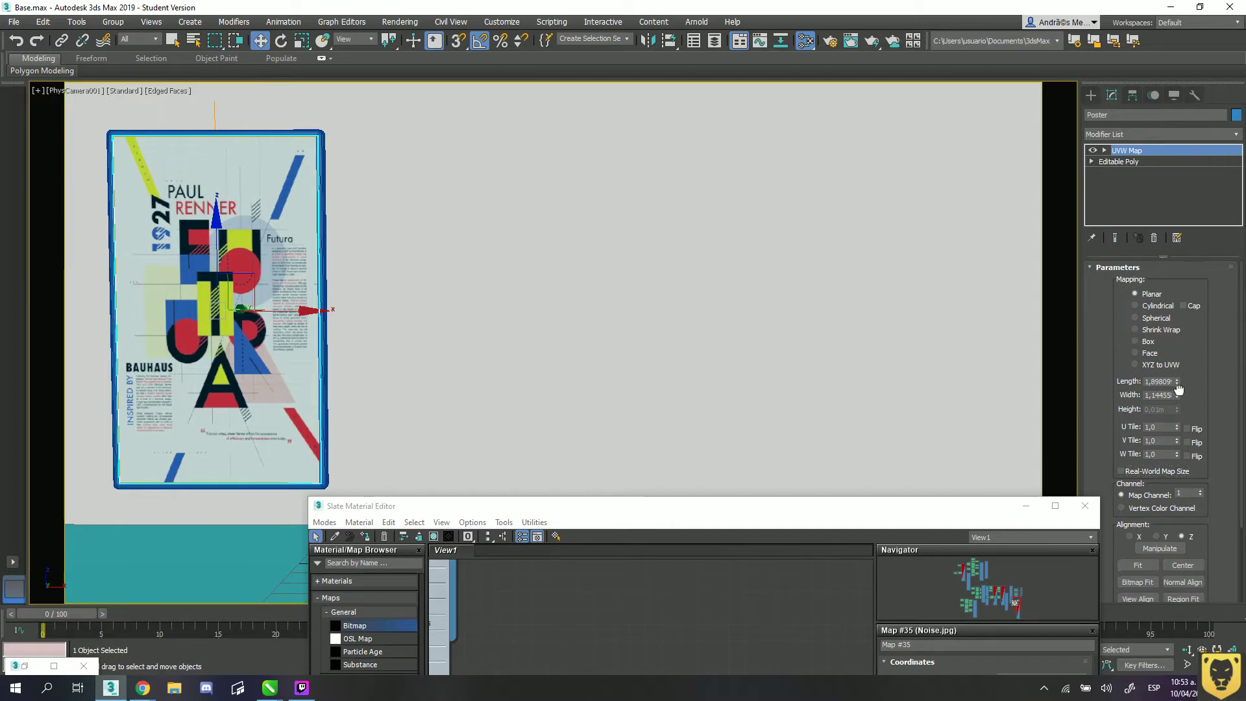
- Shrink the planar mapping to about 0.911 m long and 0.675 m wide, and set its U, V and W tiling to 2
{"action": "scroll", "coordinate": [1179, 387], "scroll_direction": "down", "scroll_amount": 1}
{"action": "left_click_drag", "start_coordinate": [1176, 368], "coordinate": [1162, 419]}
{"action": "double_click", "coordinate": [1162, 419]}
{"action": "type", "text": "2"}
{"action": "key", "text": "Tab"}
{"action": "type", "text": "2"}
{"action": "key", "text": "Tab"}
{"action": "type", "text": "2"}
{"action": "key", "text": "Return"}
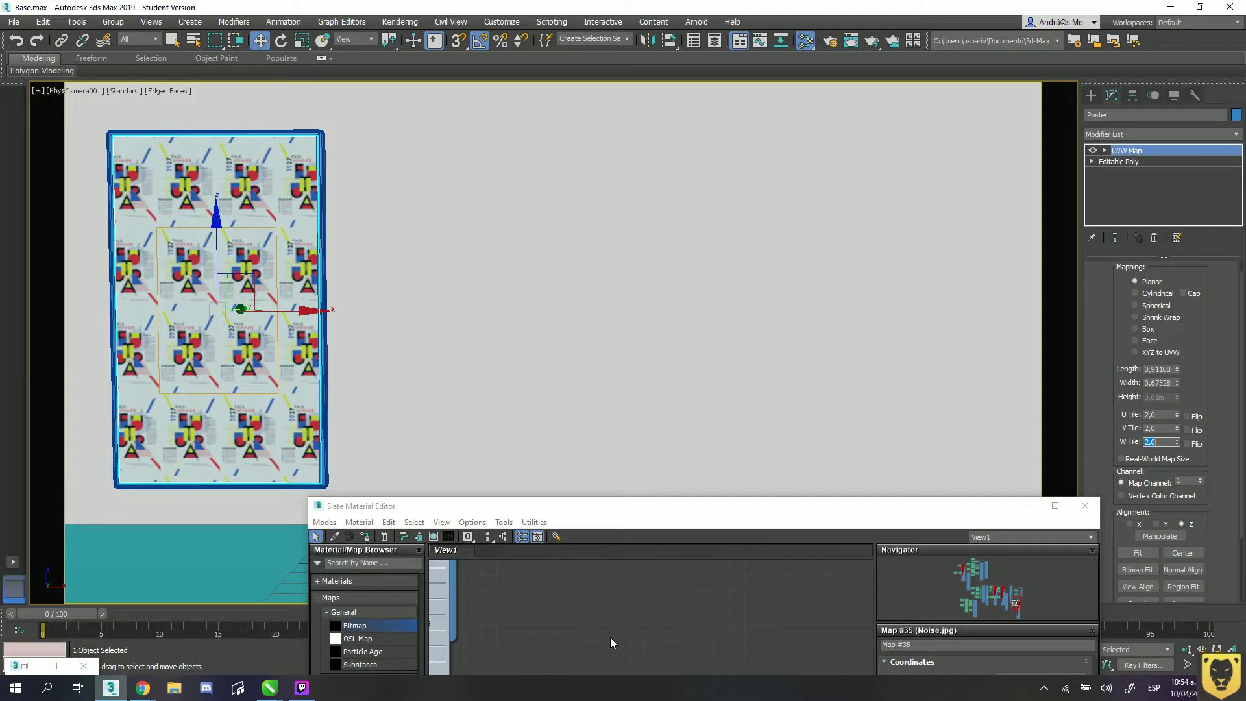
- Open the full image of the white painted brick bitmap in Map #20 and examine how its pattern repeats at the edges
{"action": "left_click_drag", "start_coordinate": [519, 509], "coordinate": [531, 317]}
{"action": "middle_click_drag", "start_coordinate": [523, 445], "coordinate": [726, 584]}
{"action": "scroll", "coordinate": [647, 408], "scroll_direction": "down", "scroll_amount": 3}
{"action": "middle_click_drag", "start_coordinate": [652, 416], "coordinate": [627, 517]}
{"action": "middle_click_drag", "start_coordinate": [722, 516], "coordinate": [771, 514]}
{"action": "left_click", "coordinate": [686, 447]}
{"action": "left_click_drag", "start_coordinate": [536, 478], "coordinate": [537, 428]}
{"action": "double_click", "coordinate": [537, 429]}
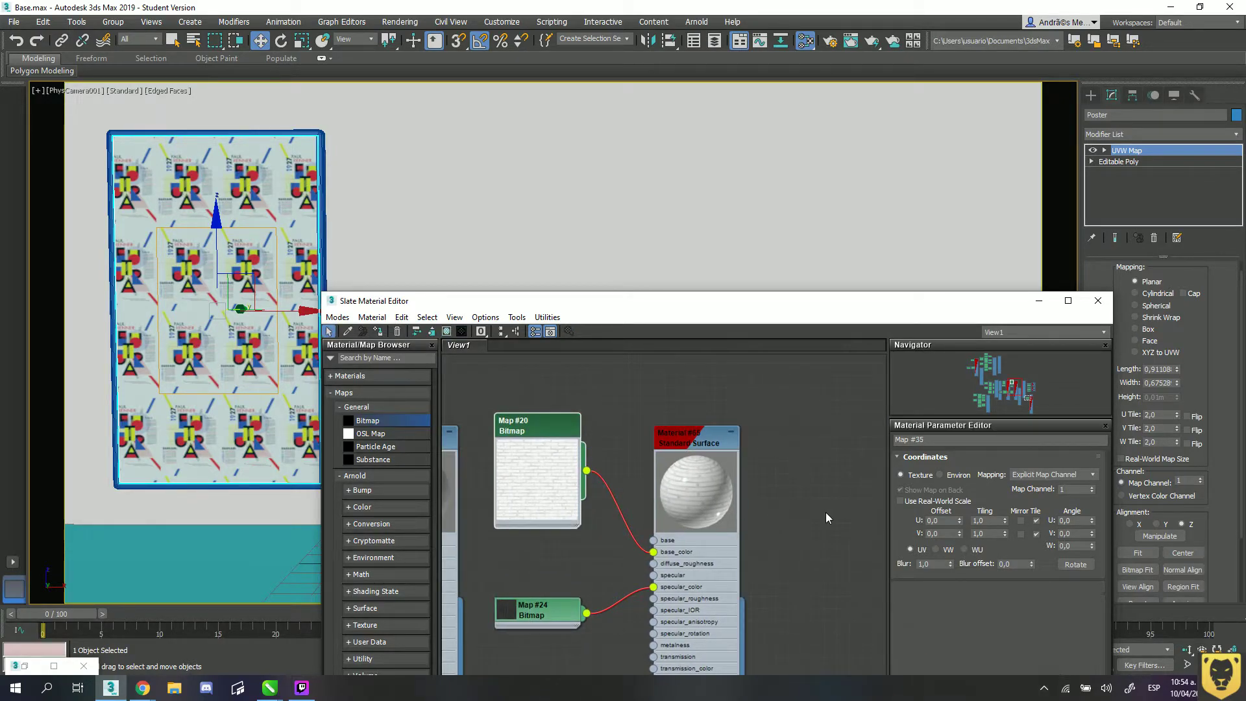
{"action": "left_click", "coordinate": [1068, 653]}
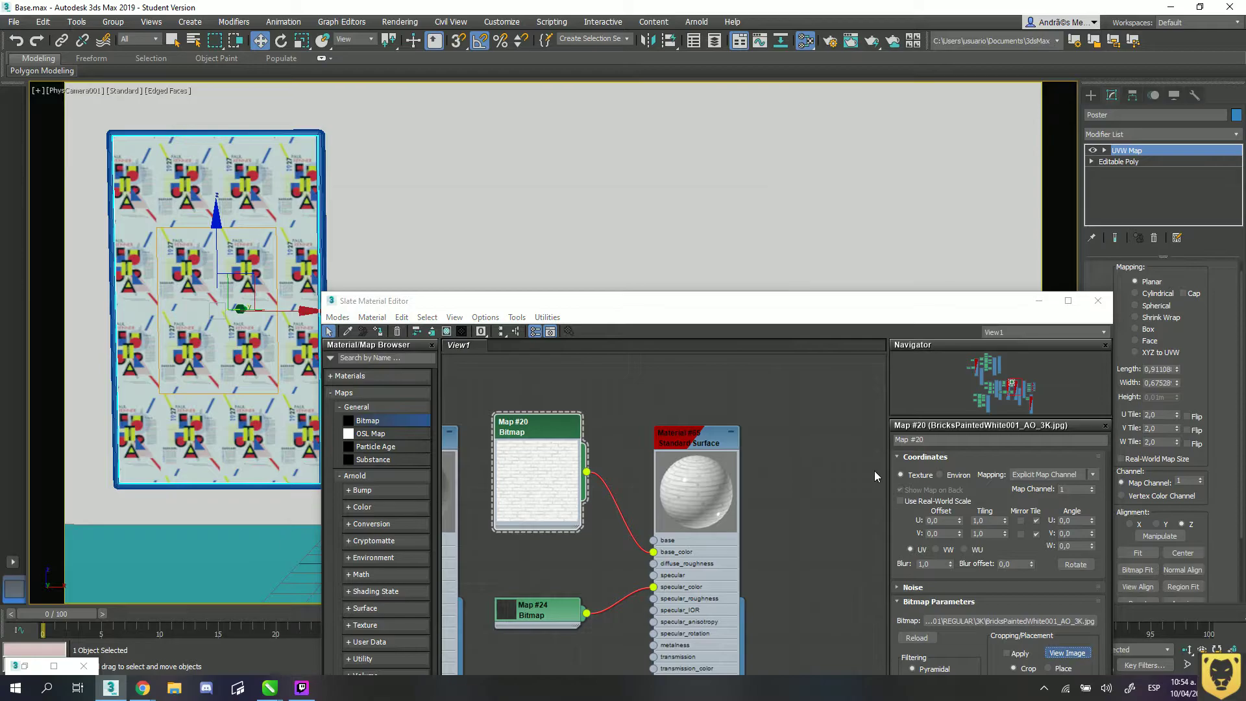
{"action": "left_click_drag", "start_coordinate": [544, 186], "coordinate": [784, 71]}
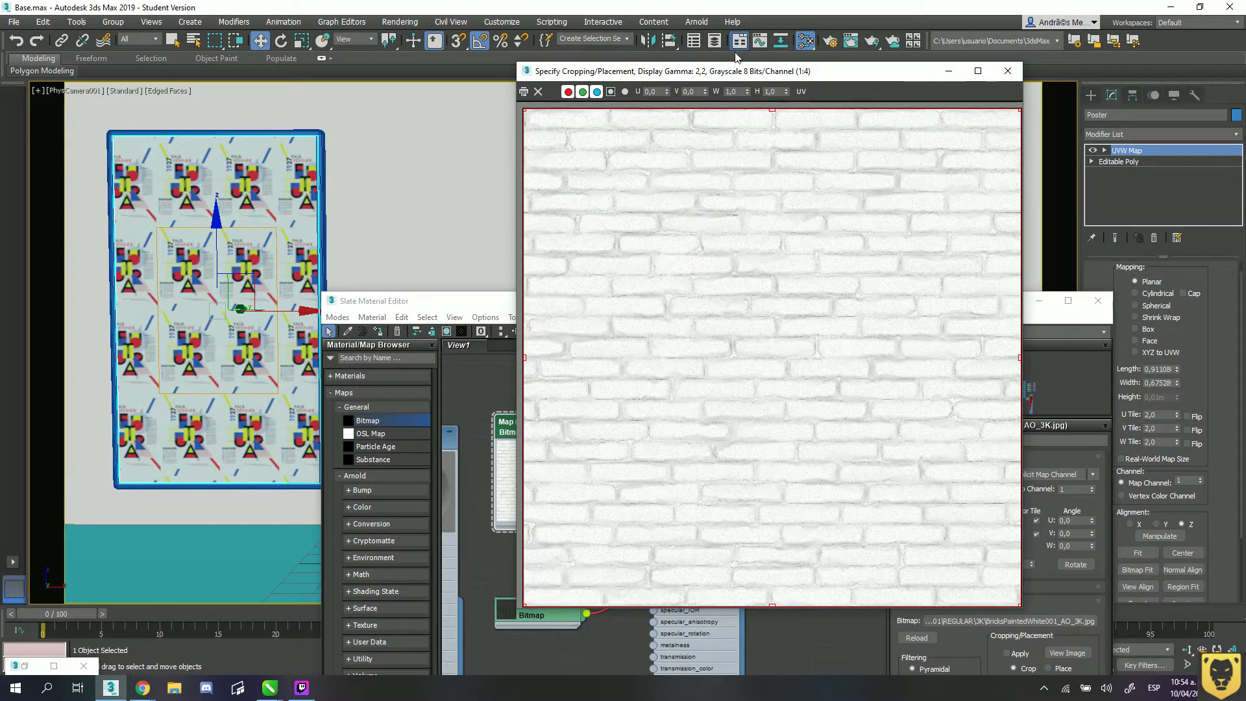
{"action": "left_click_drag", "start_coordinate": [736, 74], "coordinate": [713, 110]}
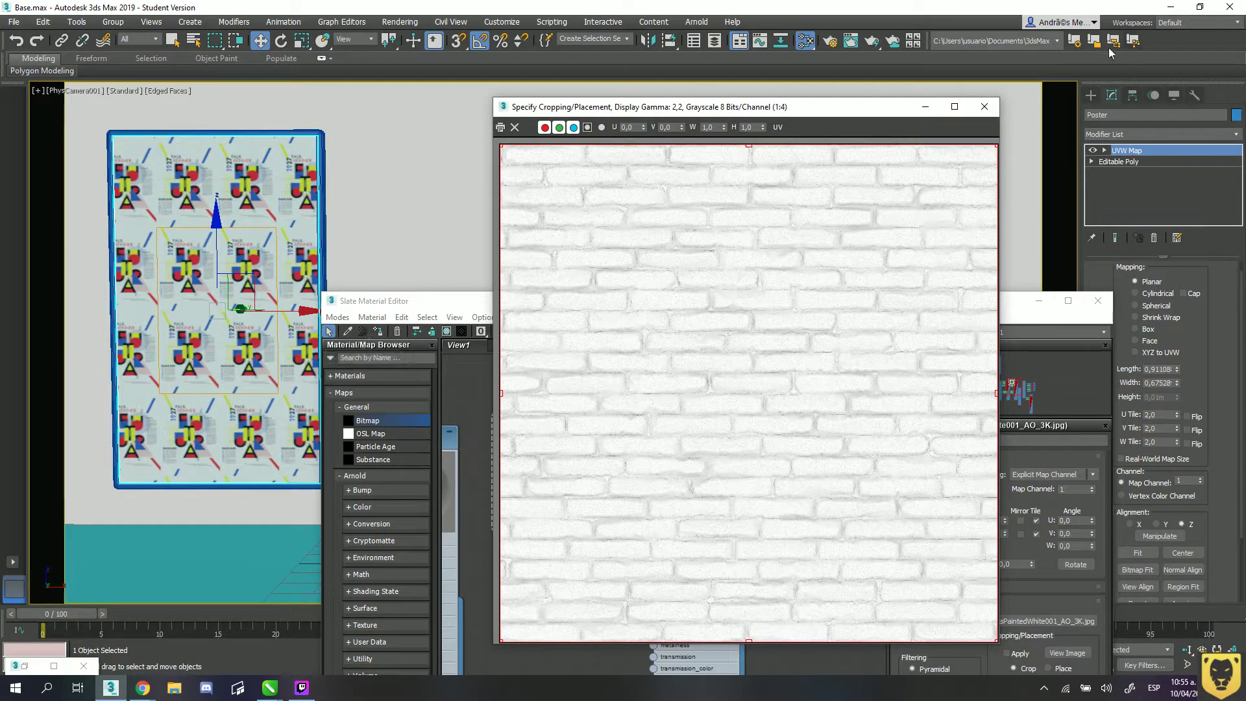
{"action": "left_click", "coordinate": [984, 107]}
- Set the poster mapping's U, V and W tiling to 1 and reset its size by toggling the real-world map size option
{"action": "left_click_drag", "start_coordinate": [824, 300], "coordinate": [695, 542]}
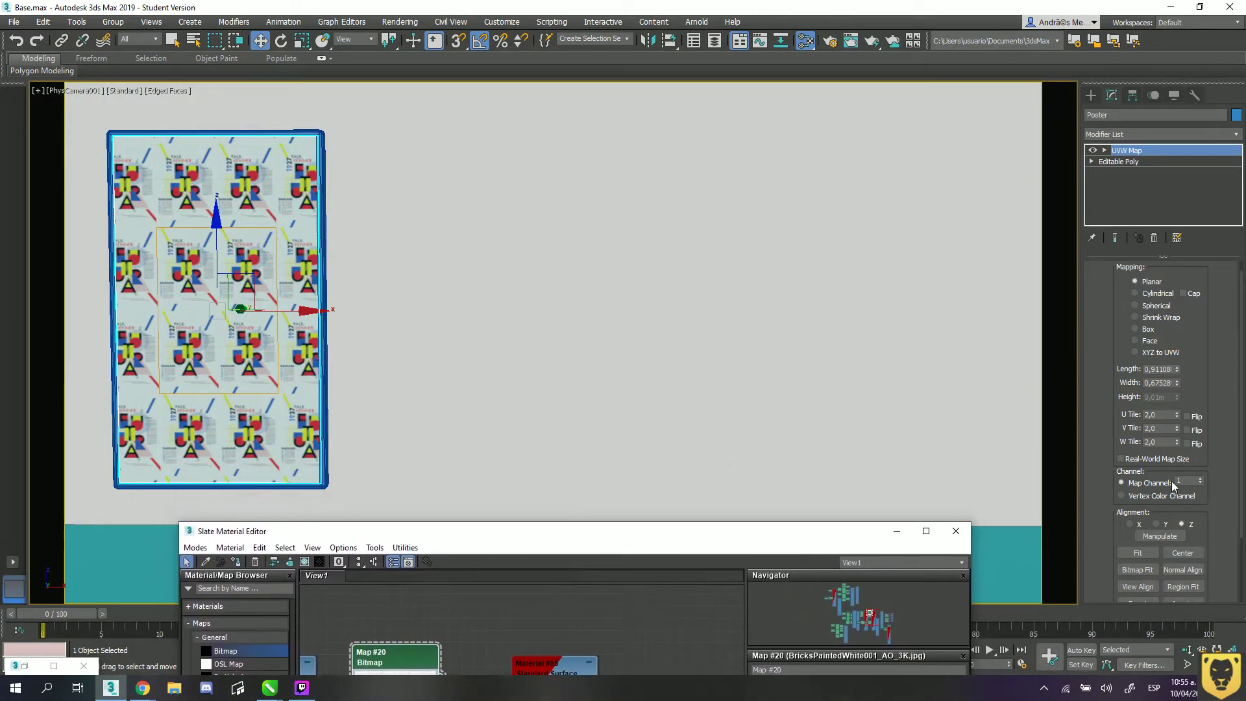
{"action": "double_click", "coordinate": [1158, 414]}
{"action": "type", "text": "1"}
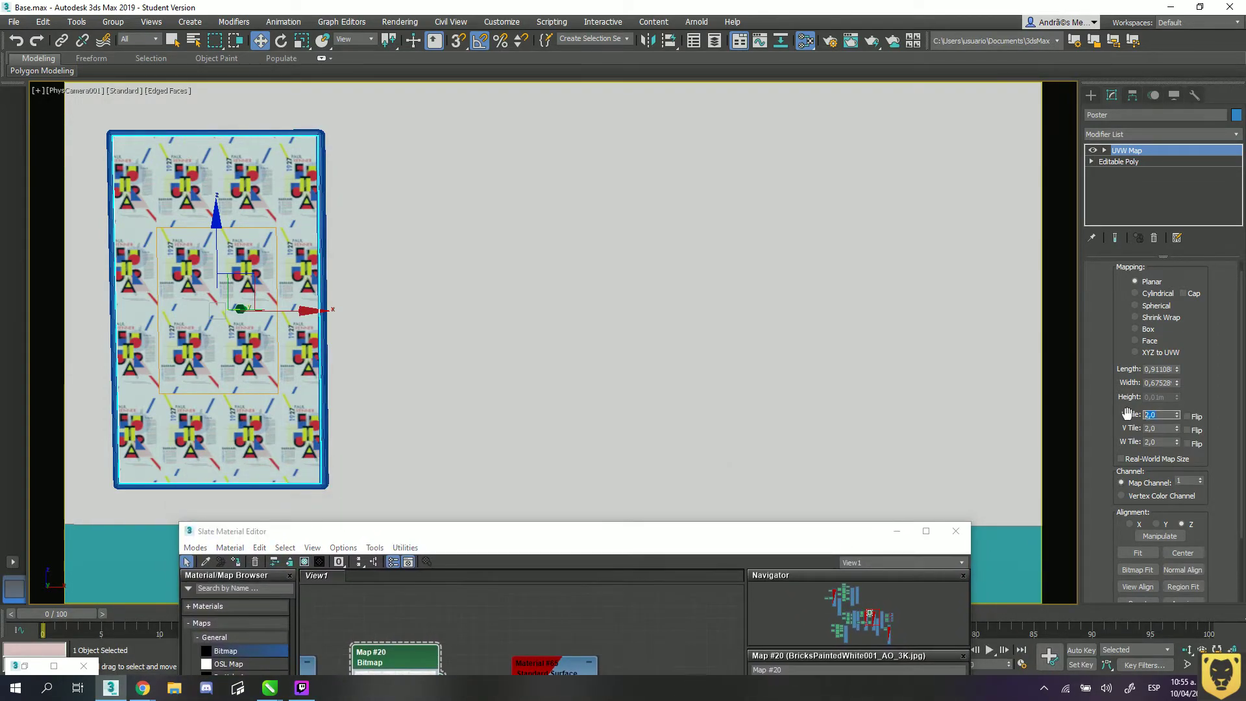
{"action": "double_click", "coordinate": [1153, 429]}
{"action": "type", "text": "1,"}
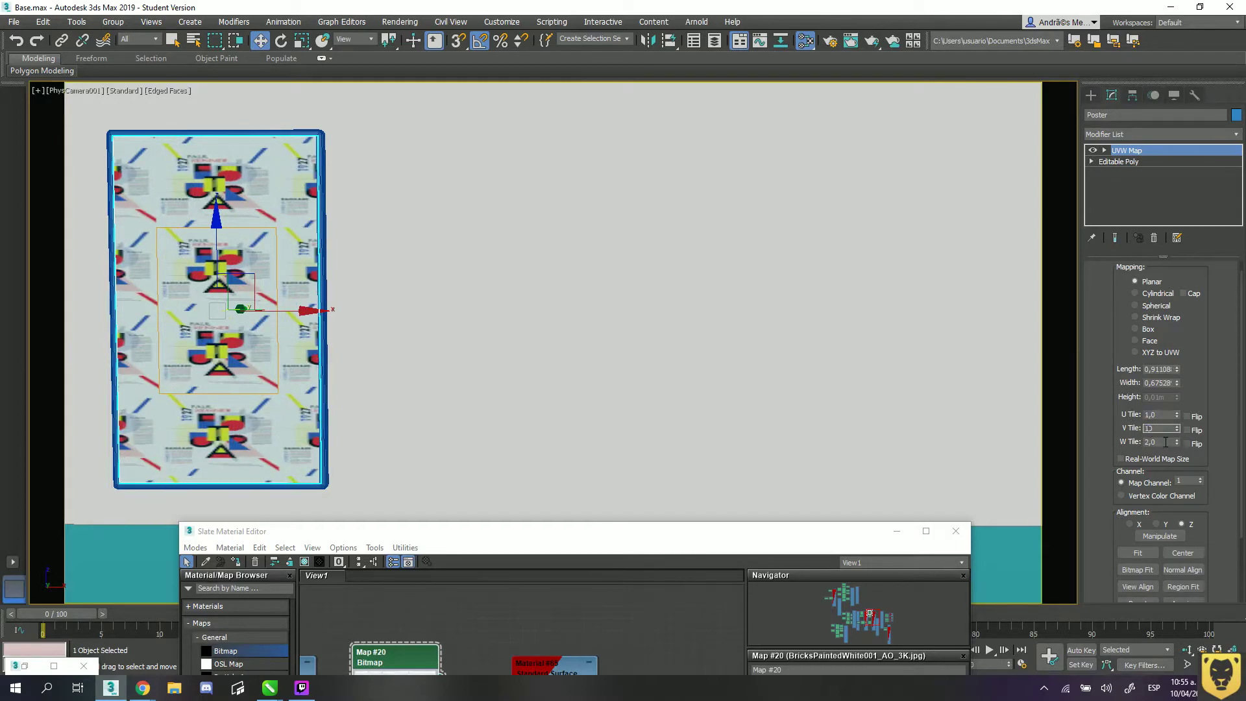
{"action": "type", "text": "0"}
{"action": "double_click", "coordinate": [1162, 442]}
{"action": "type", "text": "1"}
{"action": "double_click", "coordinate": [1164, 428]}
{"action": "type", "text": "1"}
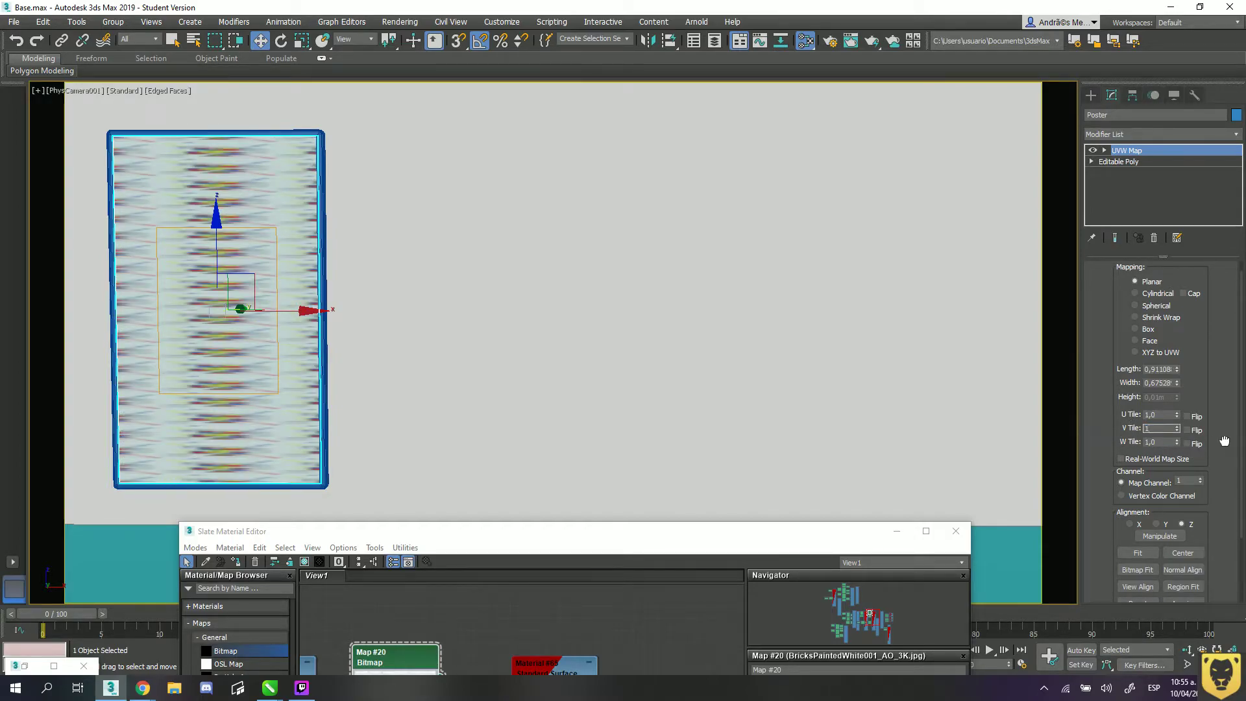
{"action": "key", "text": "Return"}
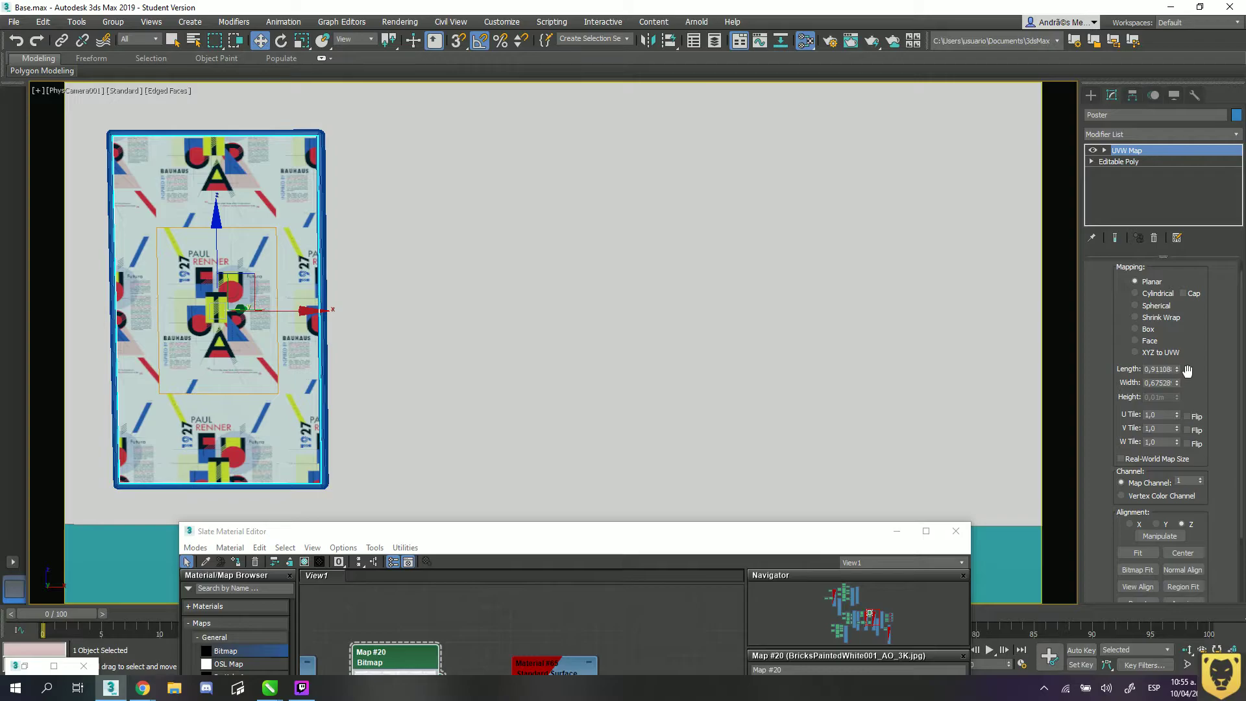
{"action": "left_click", "coordinate": [1122, 458]}
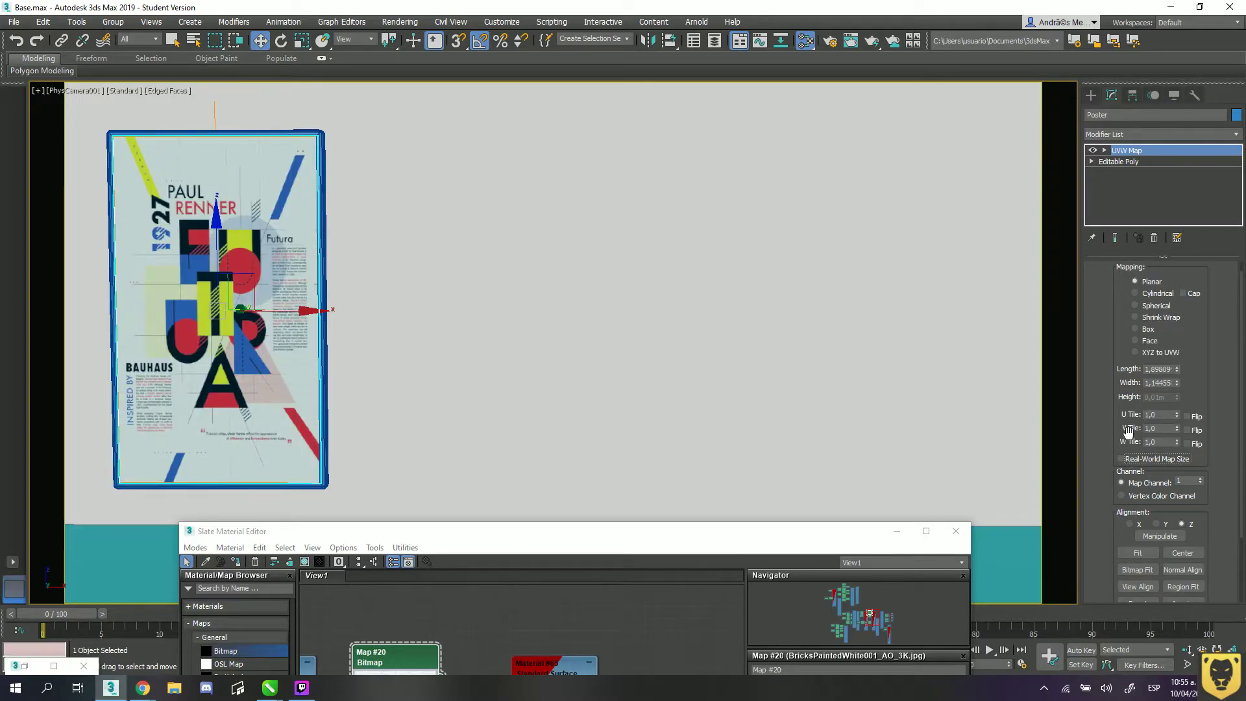
- Select the framed poster's objects, add an Arnold Standard Surface material to the node view and open its parameters
{"action": "left_click_drag", "start_coordinate": [227, 102], "coordinate": [390, 300]}
{"action": "left_click_drag", "start_coordinate": [509, 537], "coordinate": [527, 65]}
{"action": "middle_click_drag", "start_coordinate": [725, 585], "coordinate": [532, 402]}
{"action": "scroll", "coordinate": [531, 399], "scroll_direction": "up", "scroll_amount": 1}
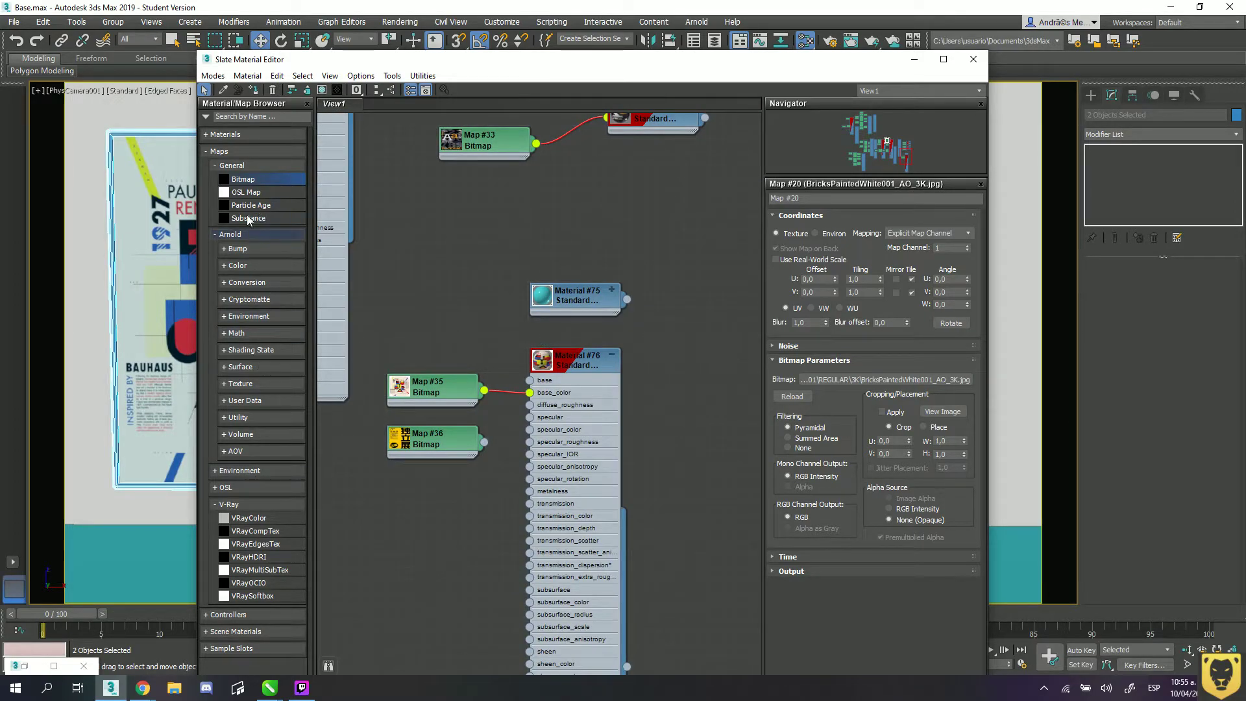
{"action": "left_click", "coordinate": [216, 166]}
{"action": "left_click", "coordinate": [207, 135]}
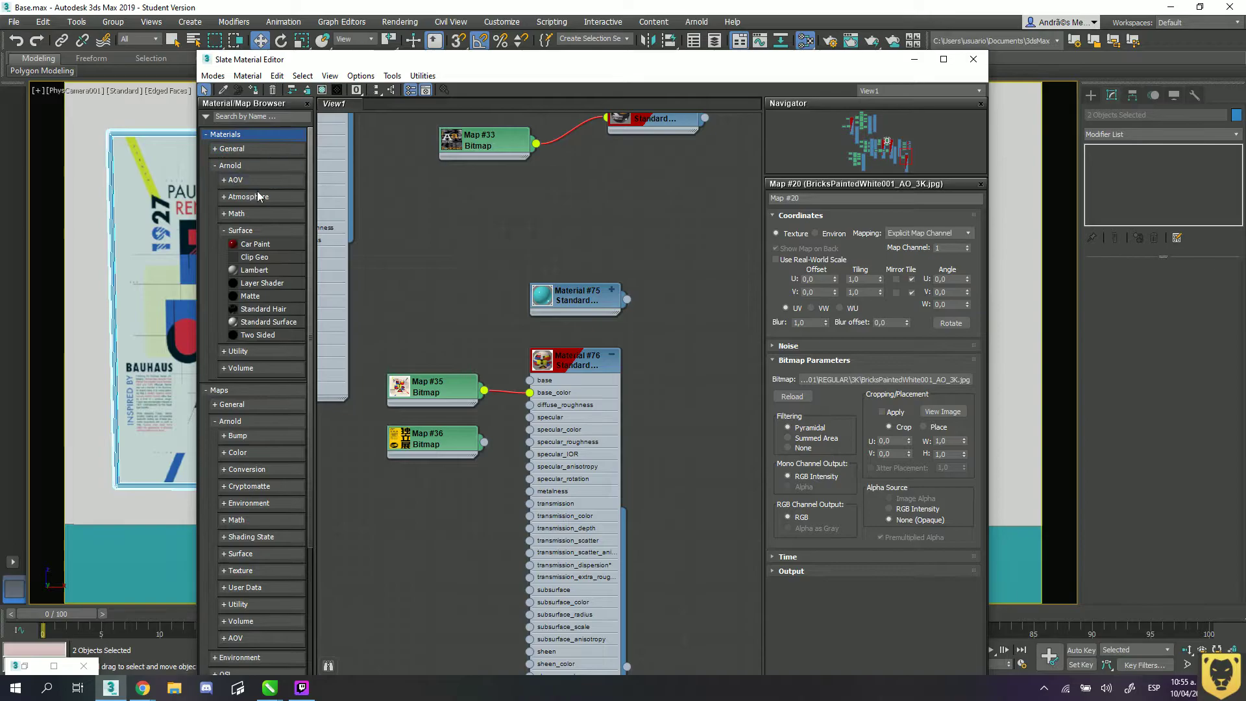
{"action": "left_click_drag", "start_coordinate": [252, 323], "coordinate": [737, 364]}
{"action": "middle_click_drag", "start_coordinate": [649, 356], "coordinate": [501, 354]}
{"action": "double_click", "coordinate": [561, 357]}
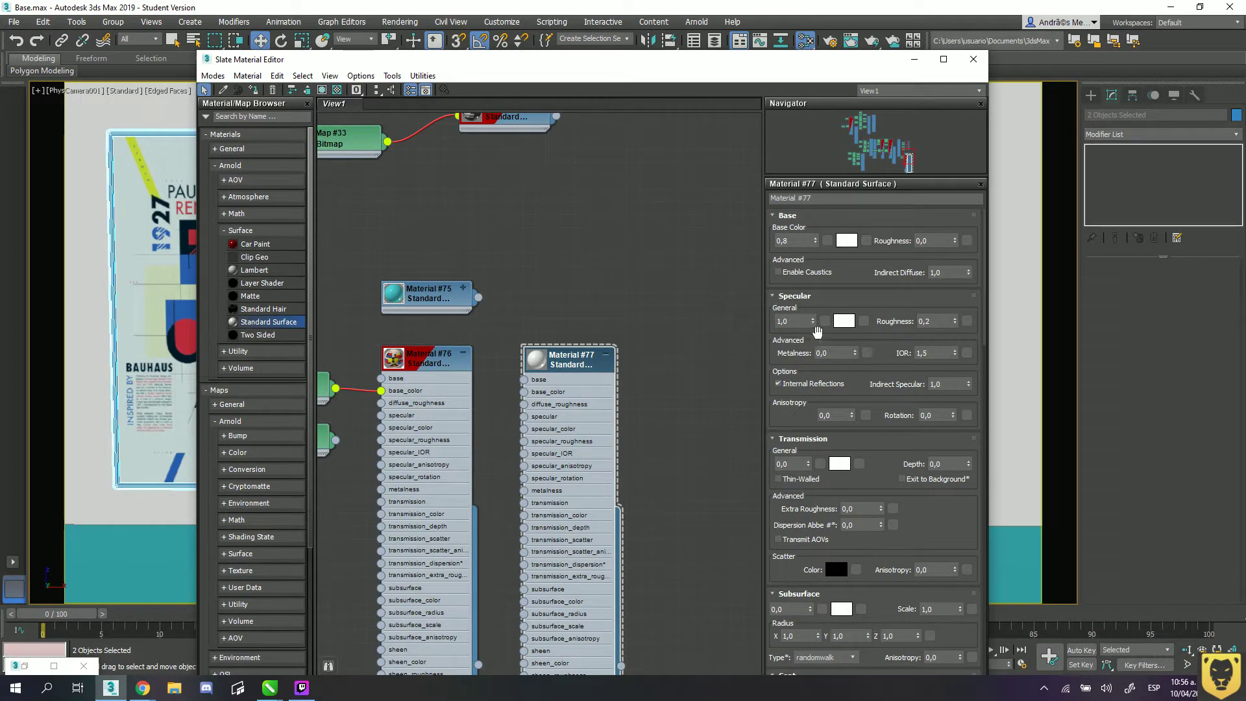
- Set the new material's specular weight to 0.6 and assign the material to the selected objects
{"action": "left_click", "coordinate": [786, 320]}
{"action": "type", "text": ",6"}
{"action": "key", "text": "Return"}
{"action": "right_click", "coordinate": [563, 369]}
{"action": "left_click", "coordinate": [603, 54]}
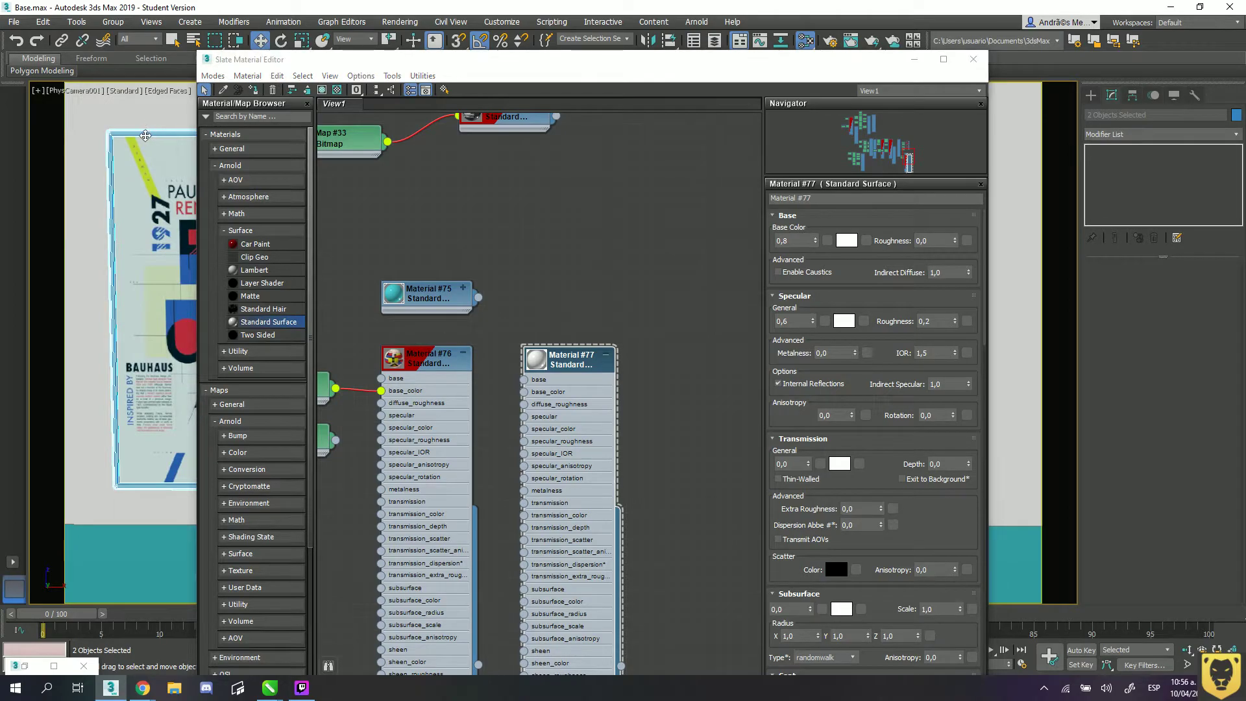
- Select only the poster's outer frame and minimize the material editor
{"action": "left_click", "coordinate": [145, 135]}
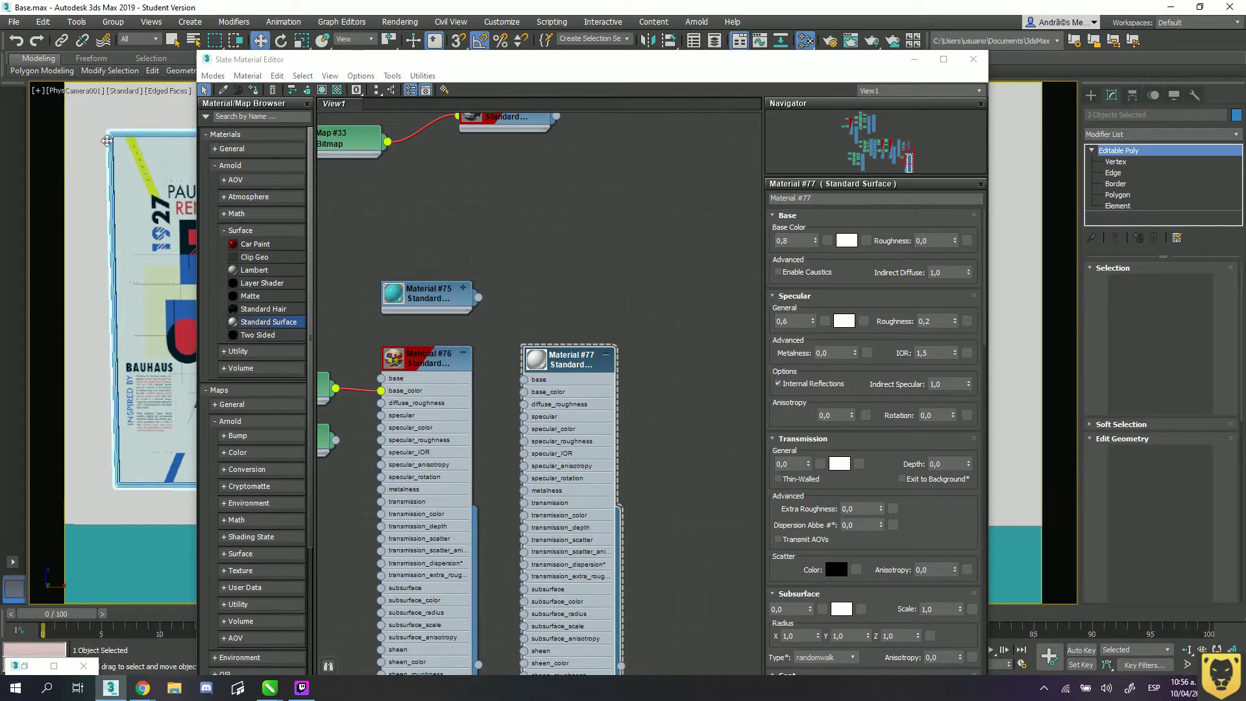
{"action": "left_click", "coordinate": [49, 195]}
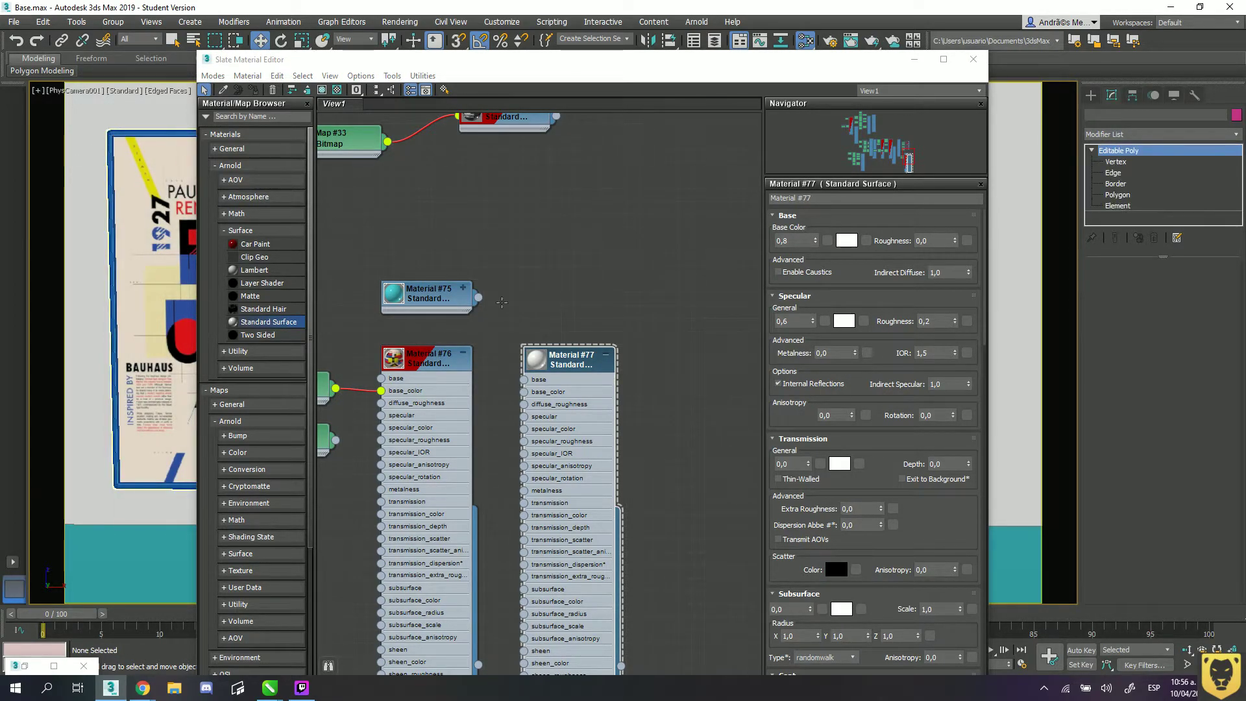
{"action": "right_click", "coordinate": [569, 361]}
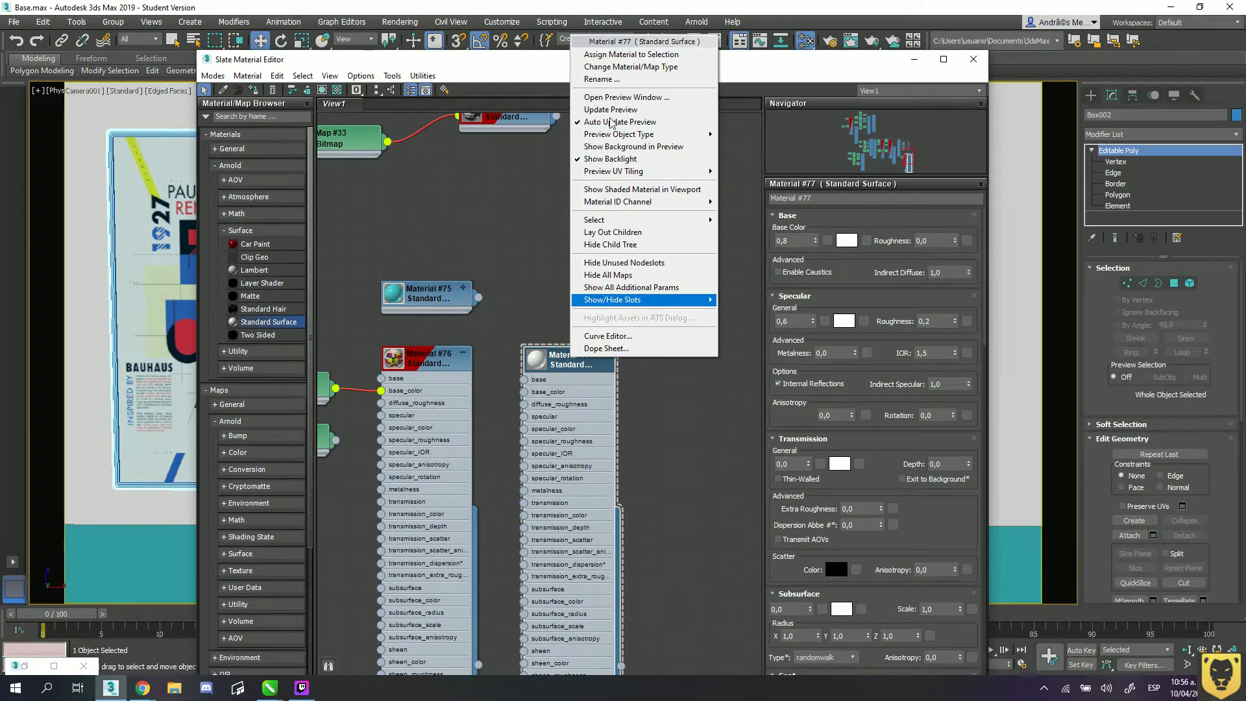
{"action": "key", "text": "Escape"}
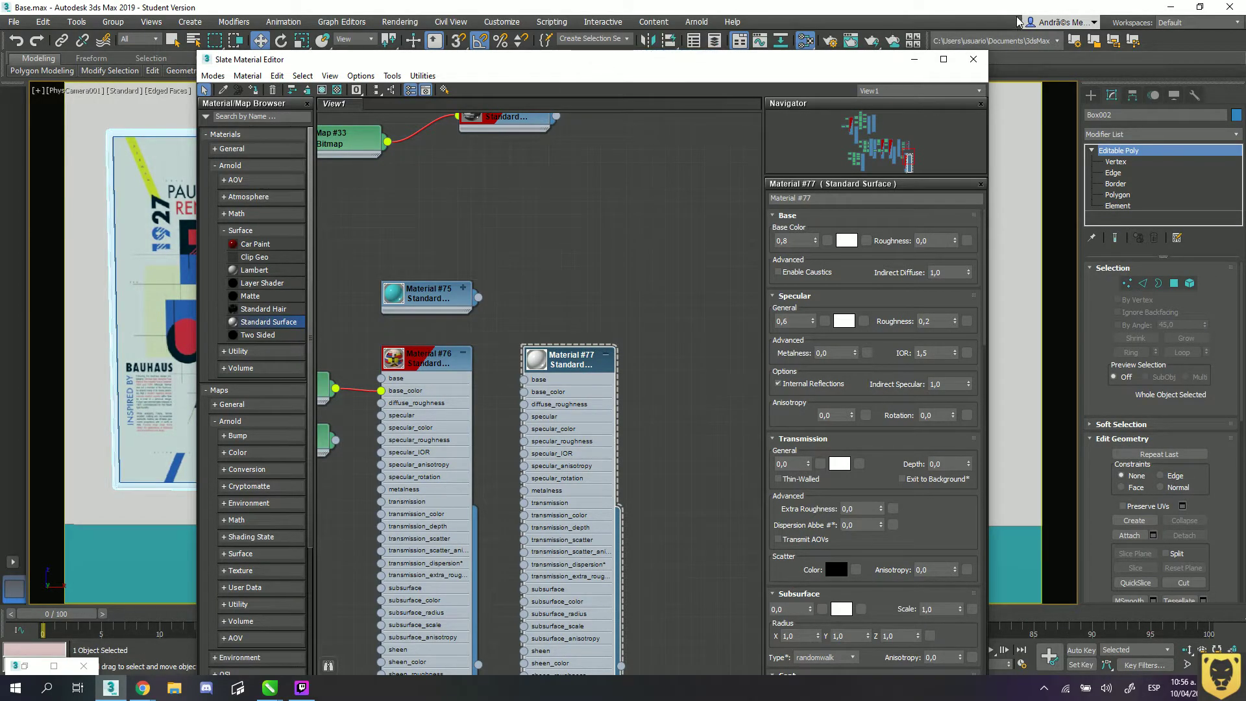
{"action": "left_click", "coordinate": [916, 58]}
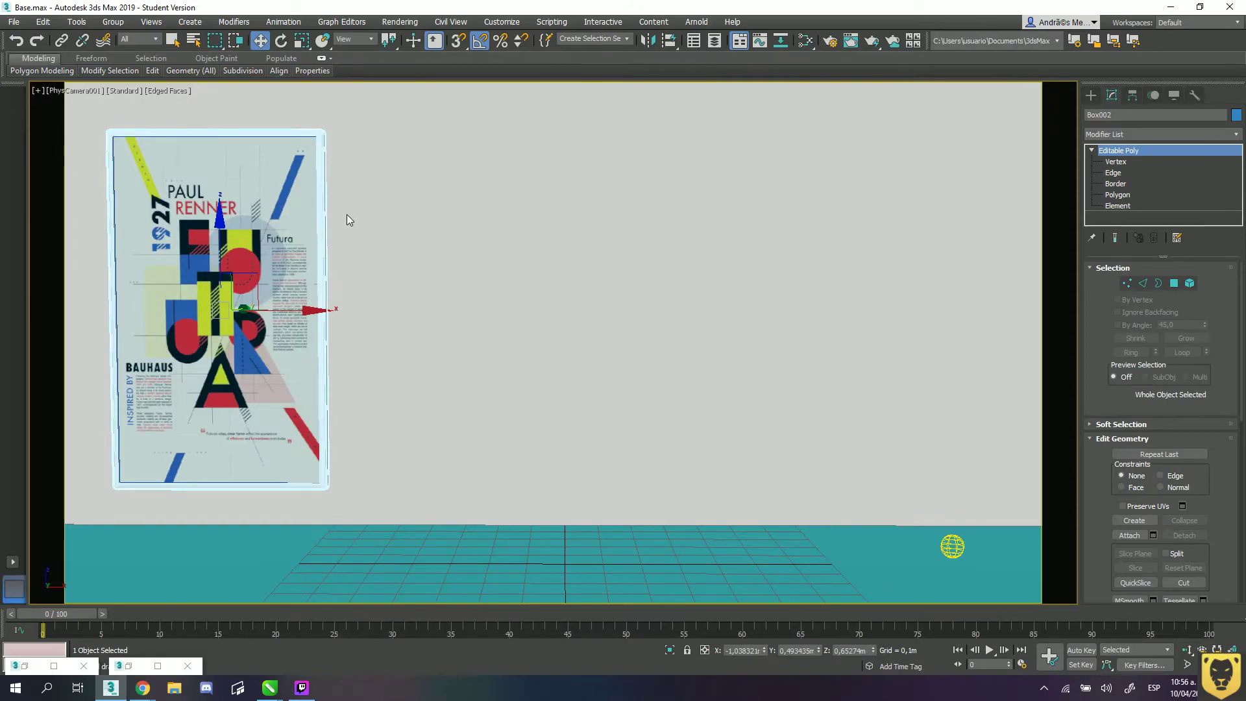
- Unhide all objects in the perspective view and select the panel that covers the poster inside the frame
{"action": "key", "text": "p"}
{"action": "key", "text": "z"}
{"action": "middle_click_drag", "start_coordinate": [493, 389], "coordinate": [559, 263], "text": "alt"}
{"action": "right_click", "coordinate": [559, 260]}
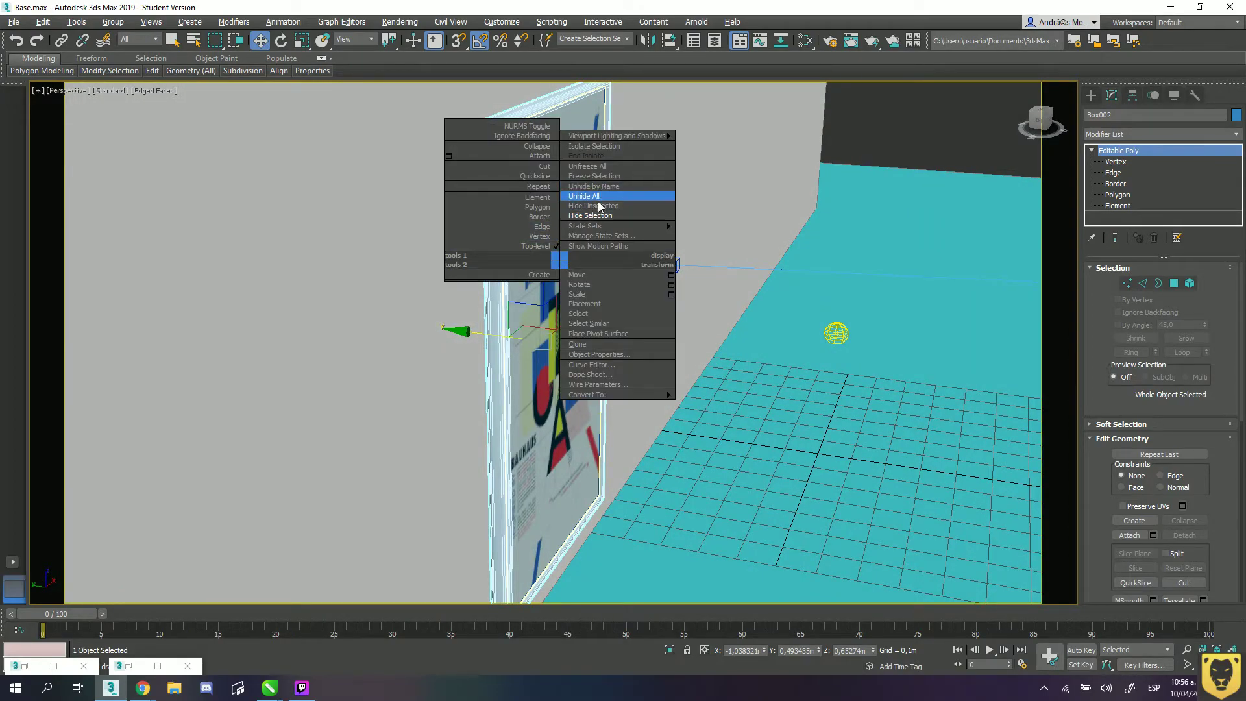
{"action": "left_click", "coordinate": [594, 197]}
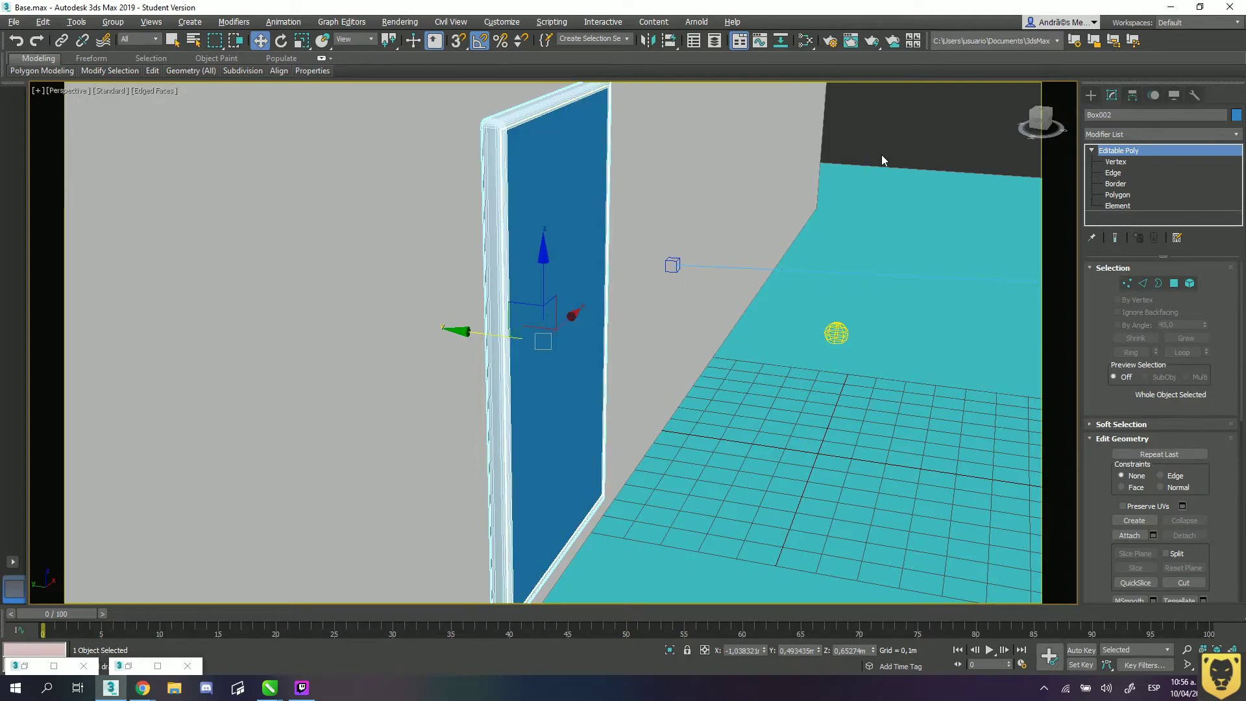
{"action": "left_click", "coordinate": [589, 178]}
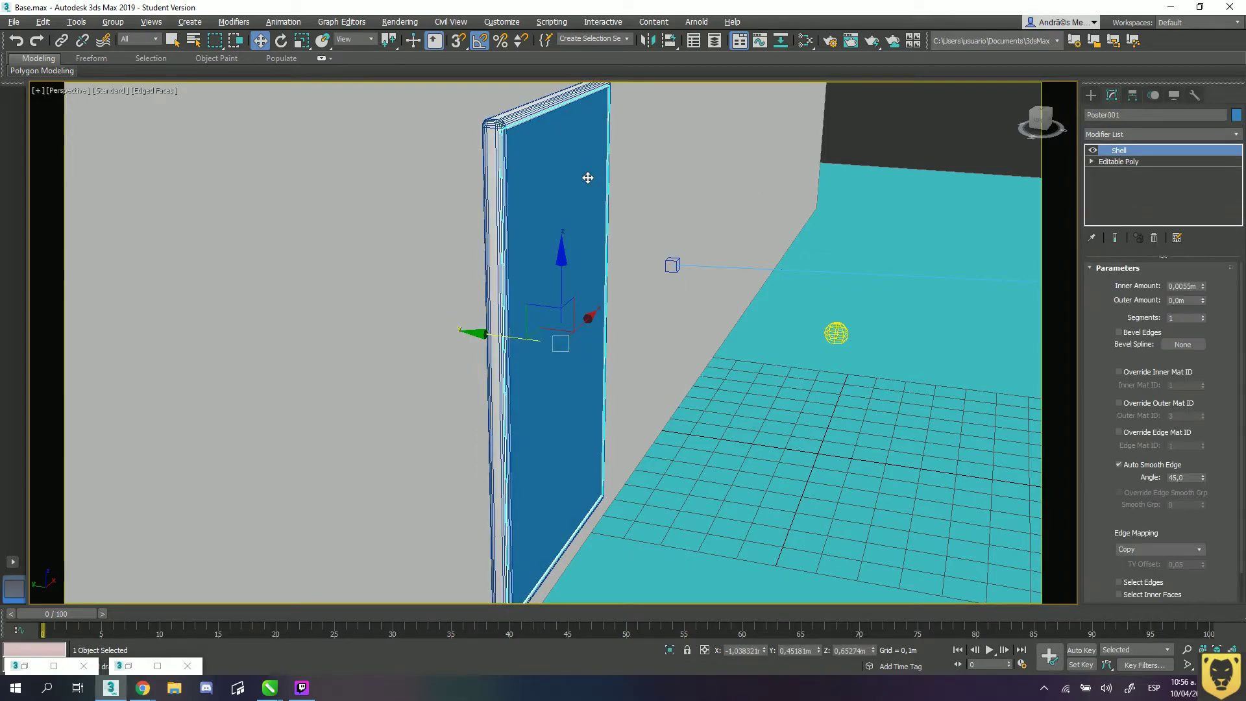
- Duplicate the frame's Standard Surface material in the node view and assign the copy to the selected cover panel
{"action": "key", "text": "m"}
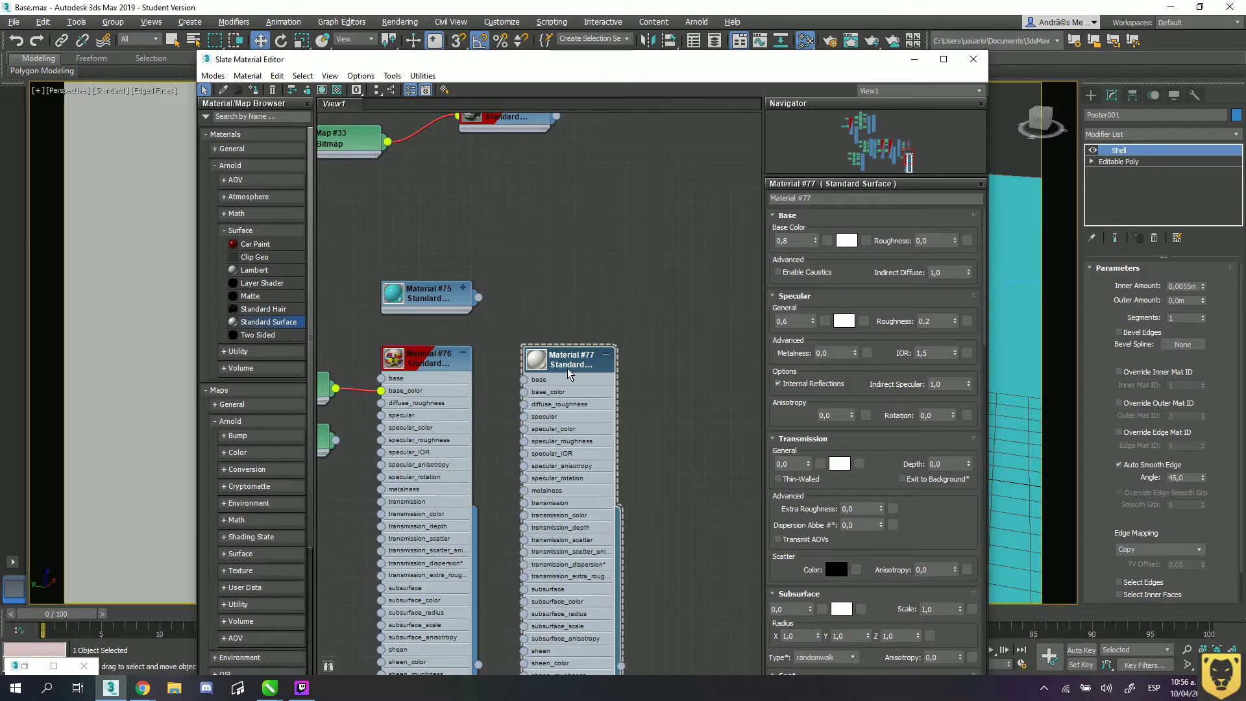
{"action": "left_click_drag", "start_coordinate": [568, 371], "coordinate": [654, 357], "text": "shift"}
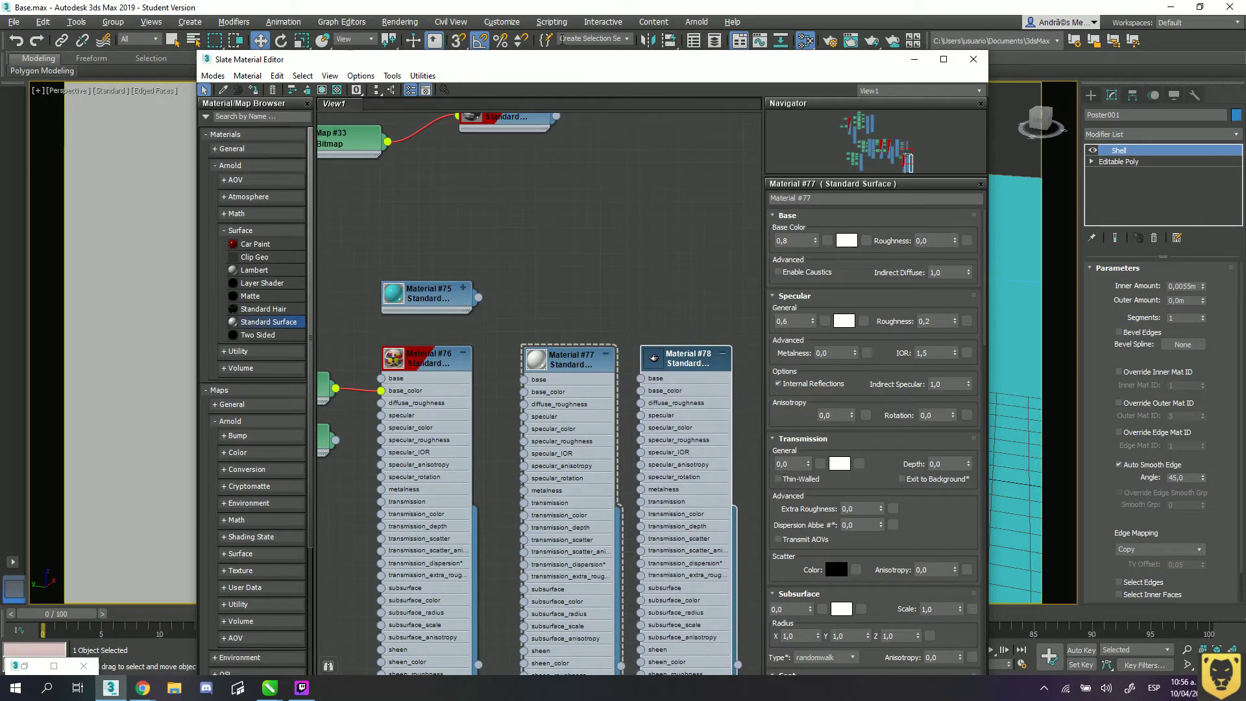
{"action": "left_click_drag", "start_coordinate": [544, 65], "coordinate": [1068, 70]}
{"action": "middle_click_drag", "start_coordinate": [1109, 312], "coordinate": [954, 270]}
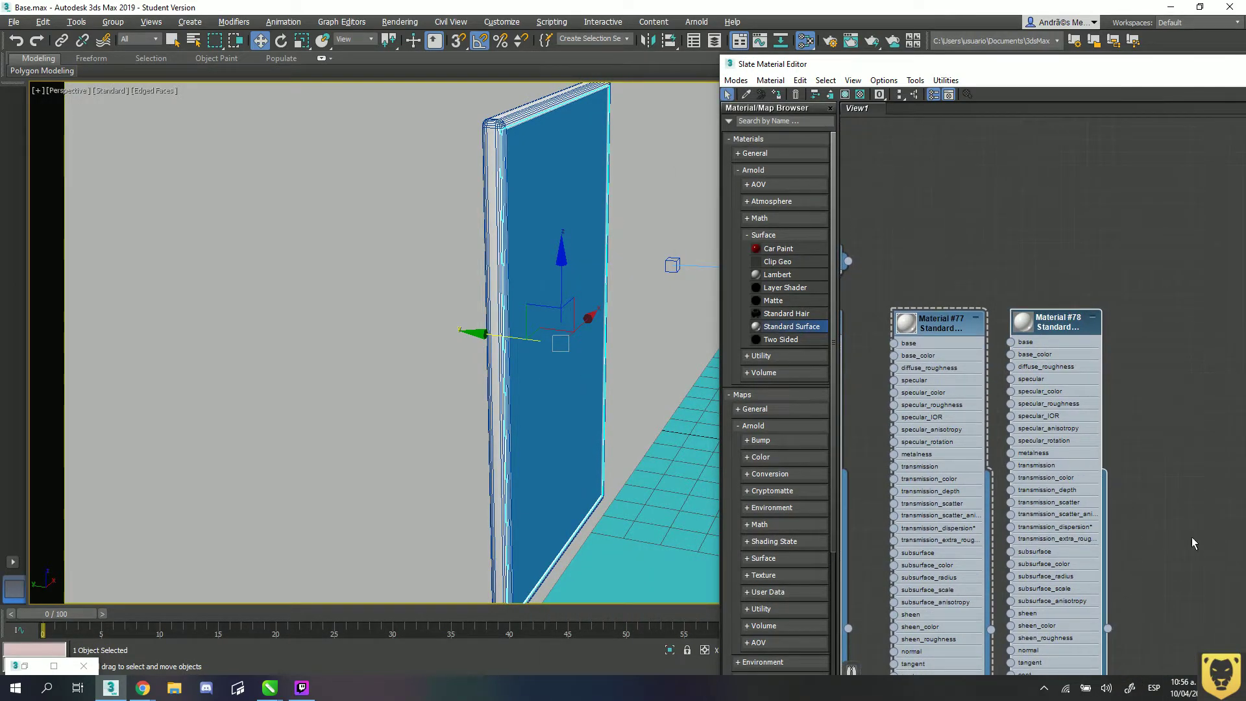
{"action": "left_click_drag", "start_coordinate": [1108, 628], "coordinate": [569, 298]}
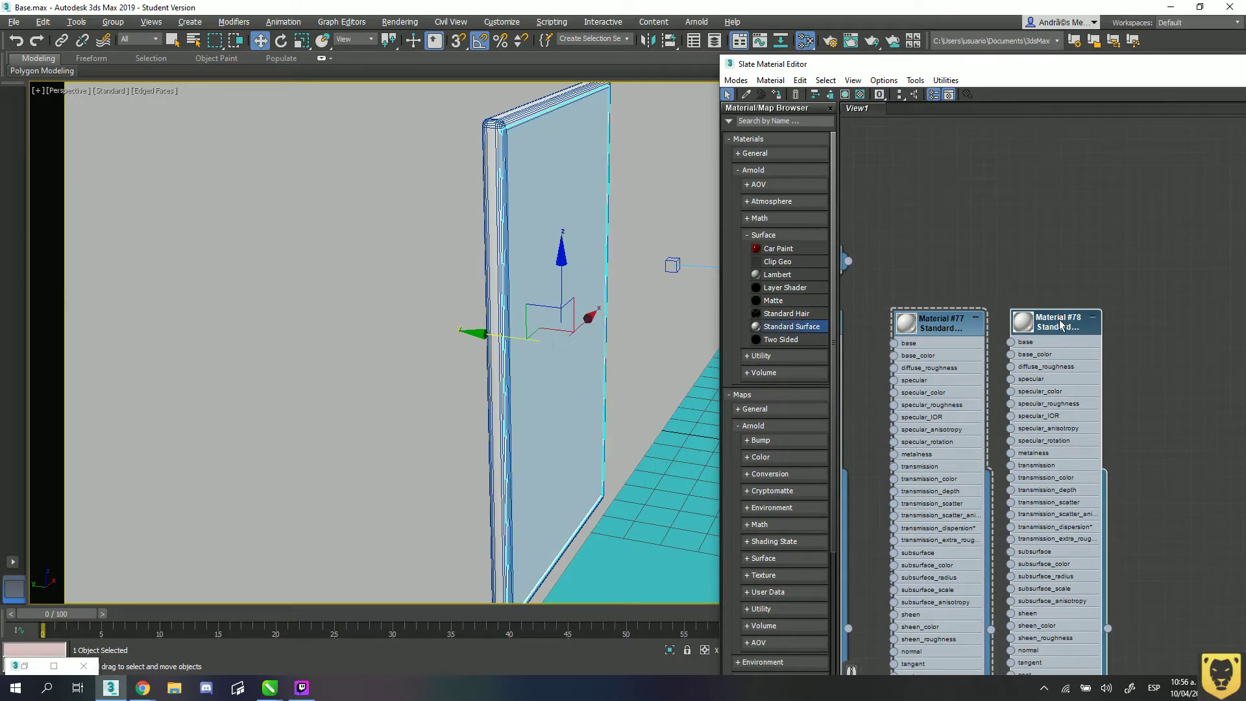
- Set the copied material's transmission weight to 1.0 and view the poster through the cover panel from the front
{"action": "double_click", "coordinate": [1028, 64]}
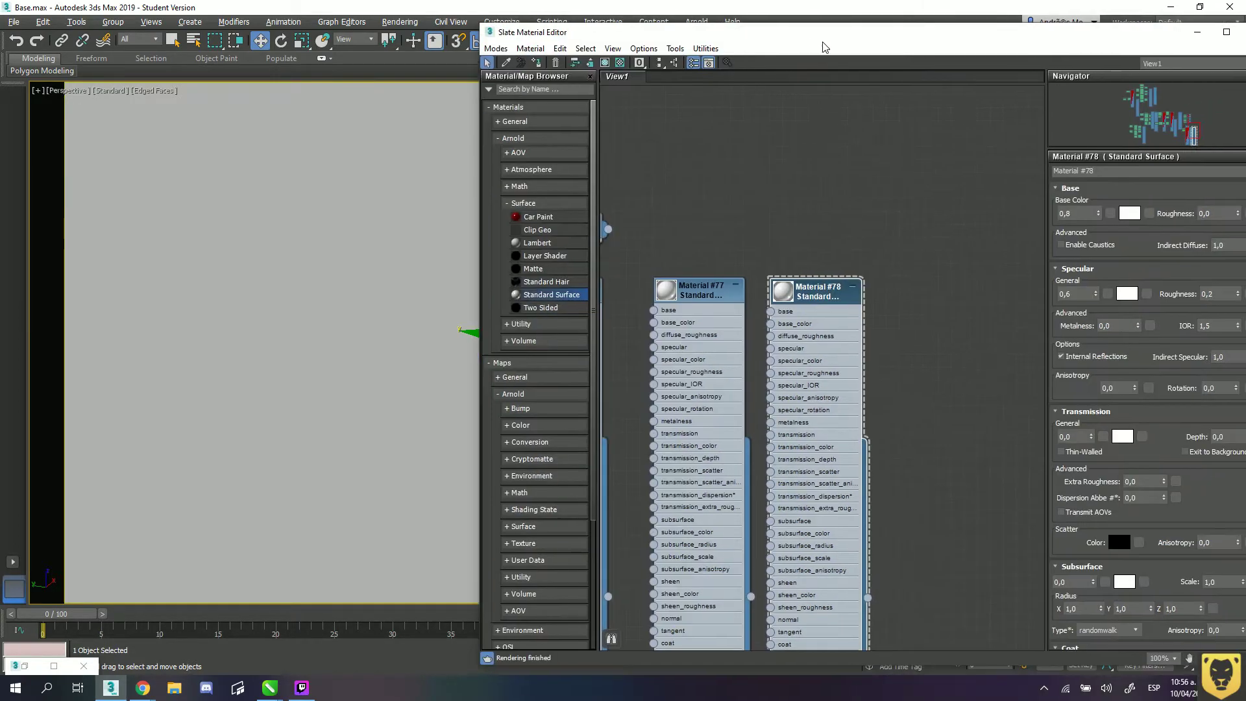
{"action": "left_click_drag", "start_coordinate": [1092, 434], "coordinate": [1092, 390]}
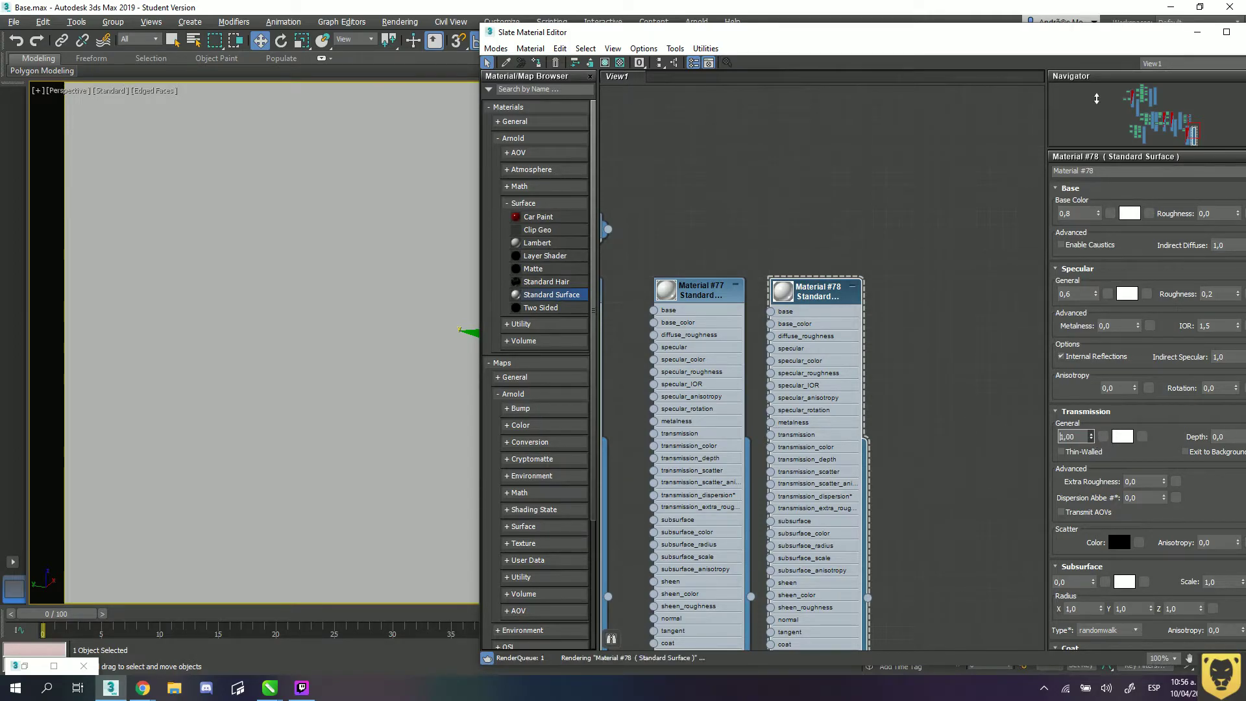
{"action": "middle_click_drag", "start_coordinate": [381, 265], "coordinate": [267, 276], "text": "alt"}
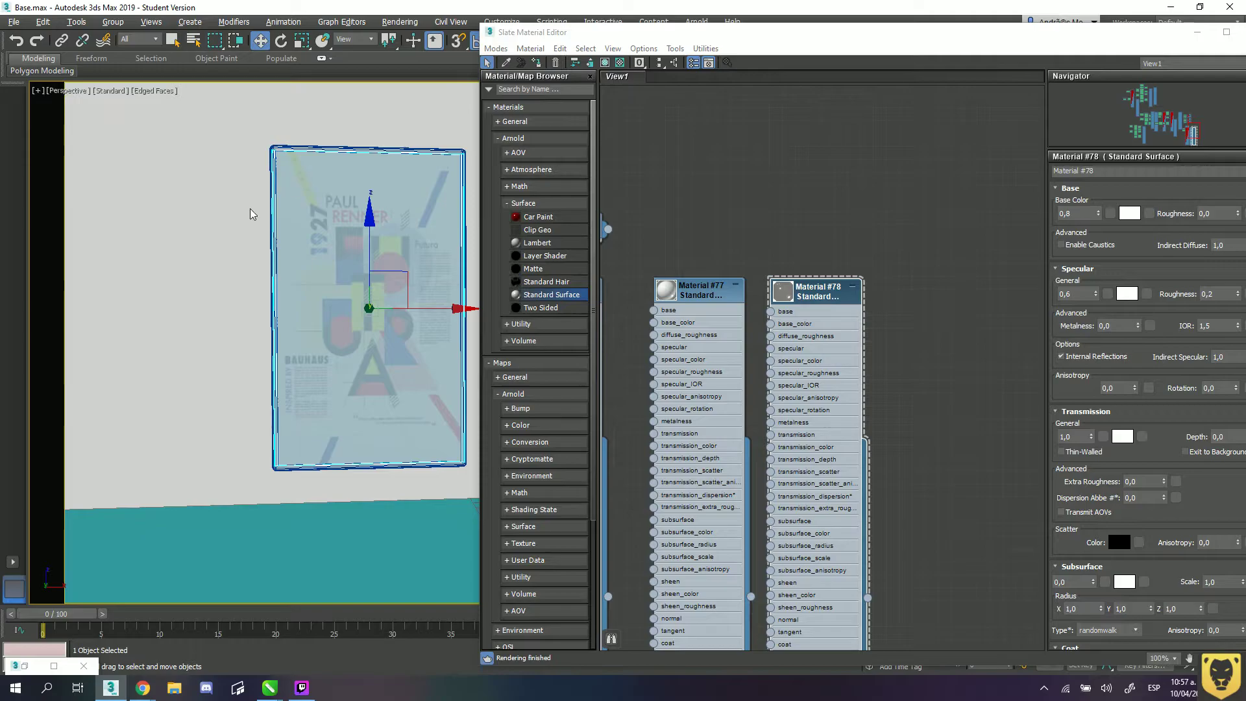
{"action": "scroll", "coordinate": [395, 263], "scroll_direction": "up", "scroll_amount": 3}
{"action": "middle_click_drag", "start_coordinate": [394, 262], "coordinate": [314, 262]}
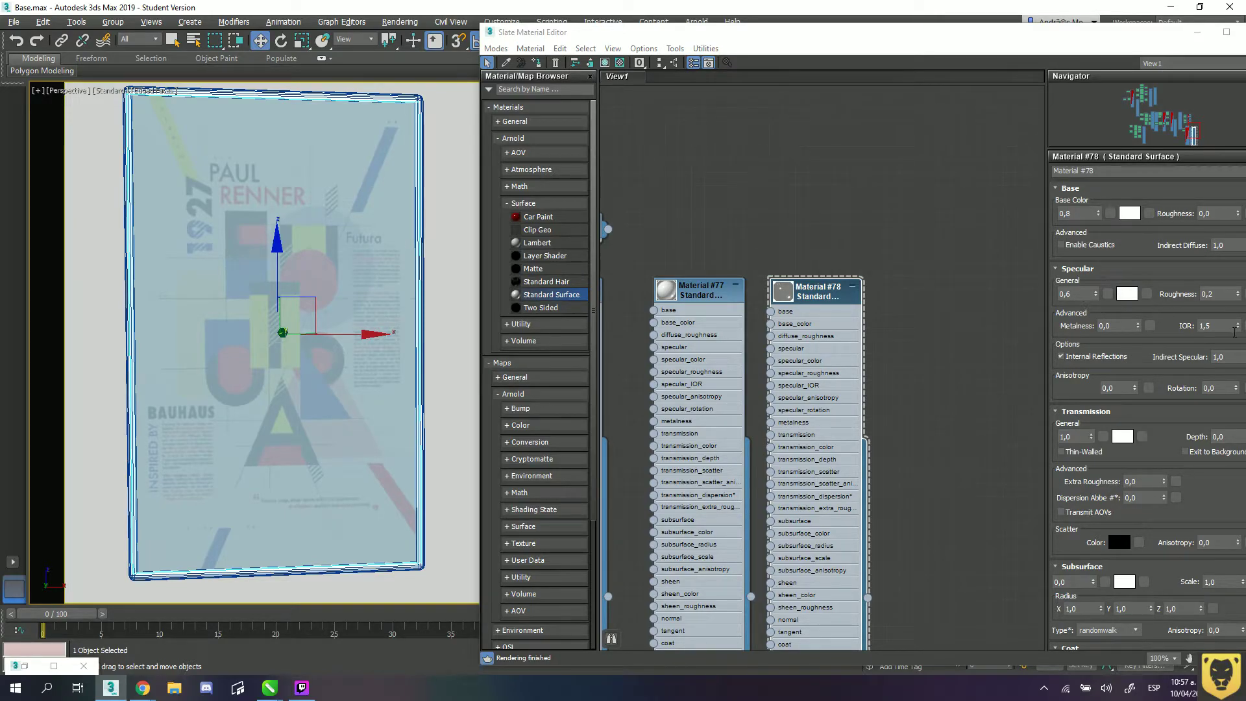
- Set the specular IOR of the cover panel's material to 3.0
{"action": "left_click", "coordinate": [1078, 452]}
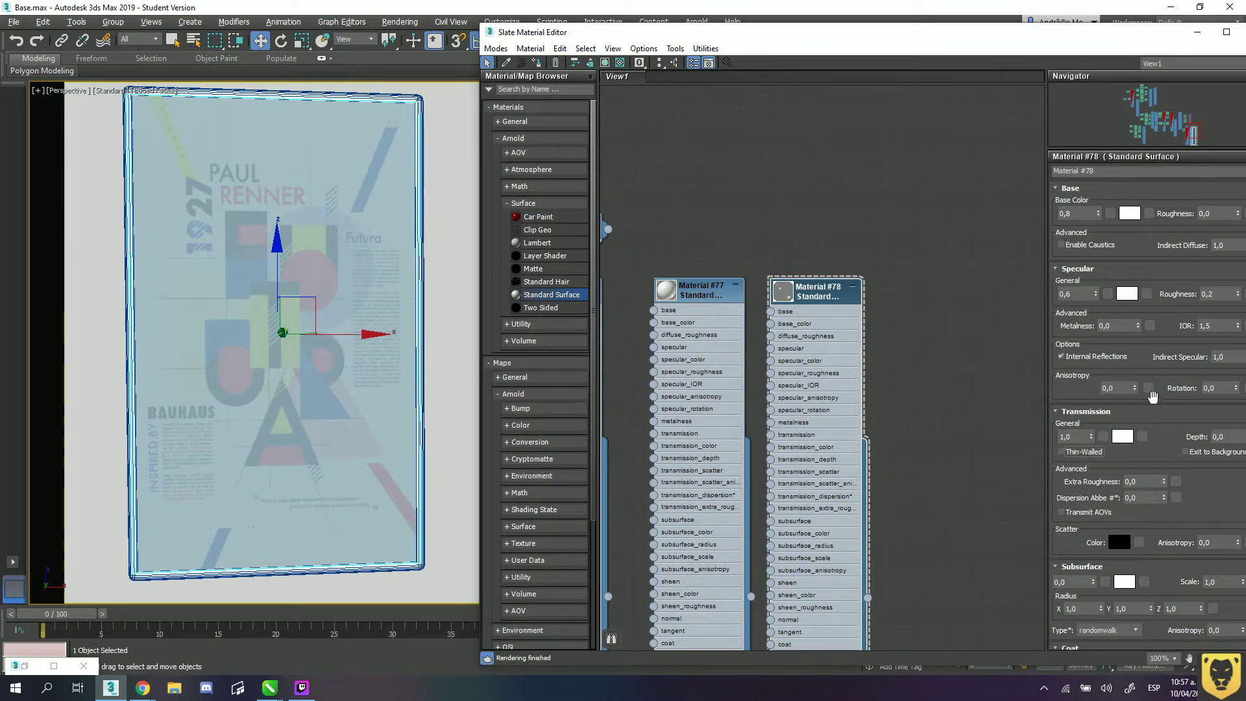
{"action": "double_click", "coordinate": [1206, 326]}
{"action": "type", "text": "3"}
{"action": "key", "text": "Return"}
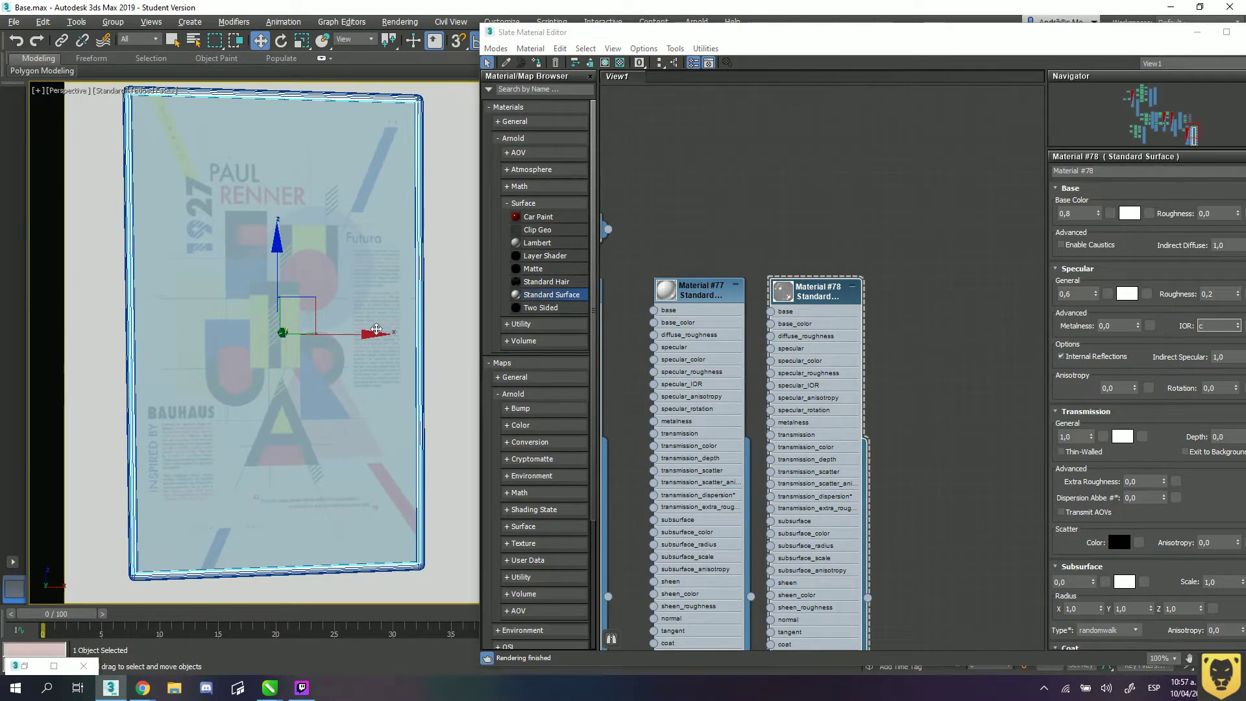
- Switch to the physical camera view and render it, overwriting the existing Poster.exr file
{"action": "key", "text": "c"}
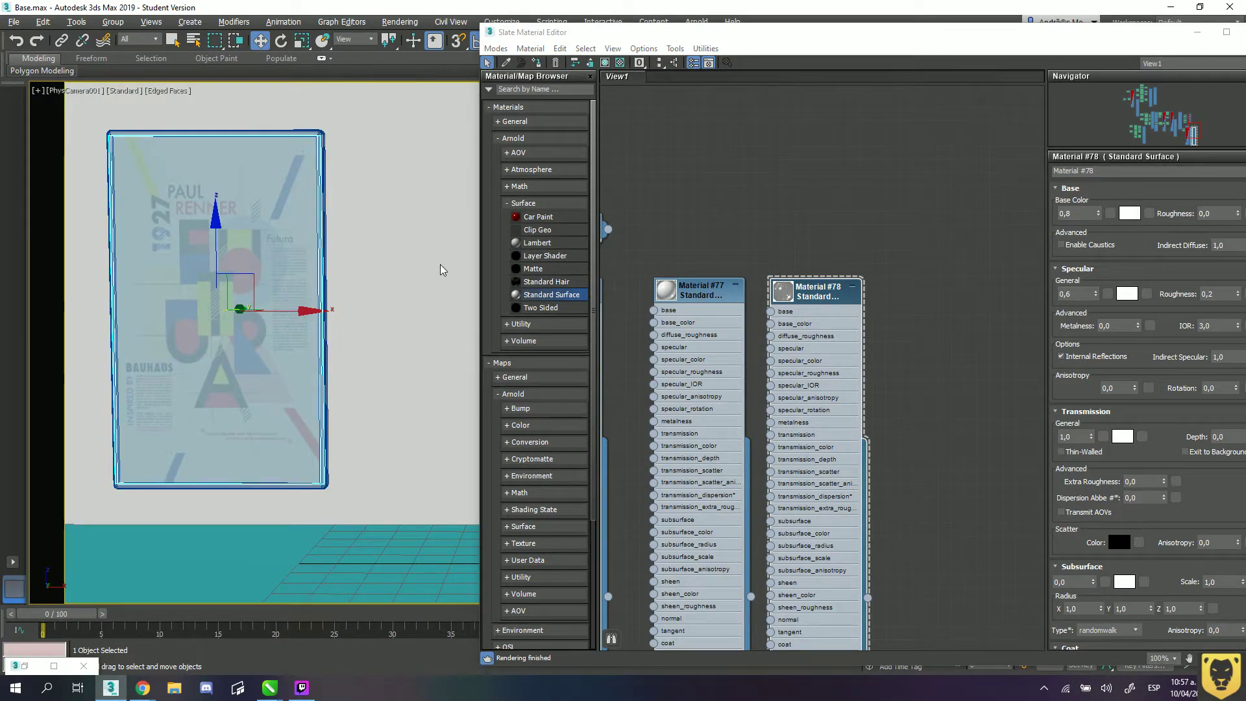
{"action": "left_click_drag", "start_coordinate": [763, 39], "coordinate": [600, 458]}
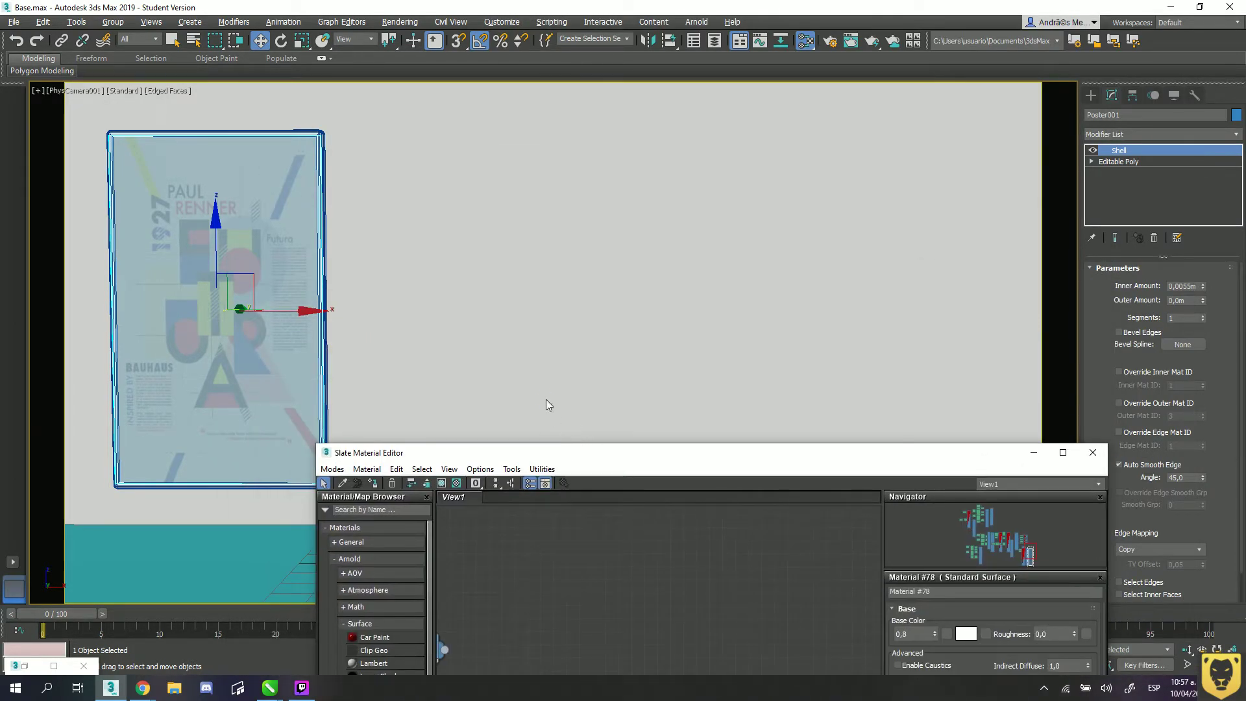
{"action": "key", "text": "shift+q"}
{"action": "left_click", "coordinate": [591, 359]}
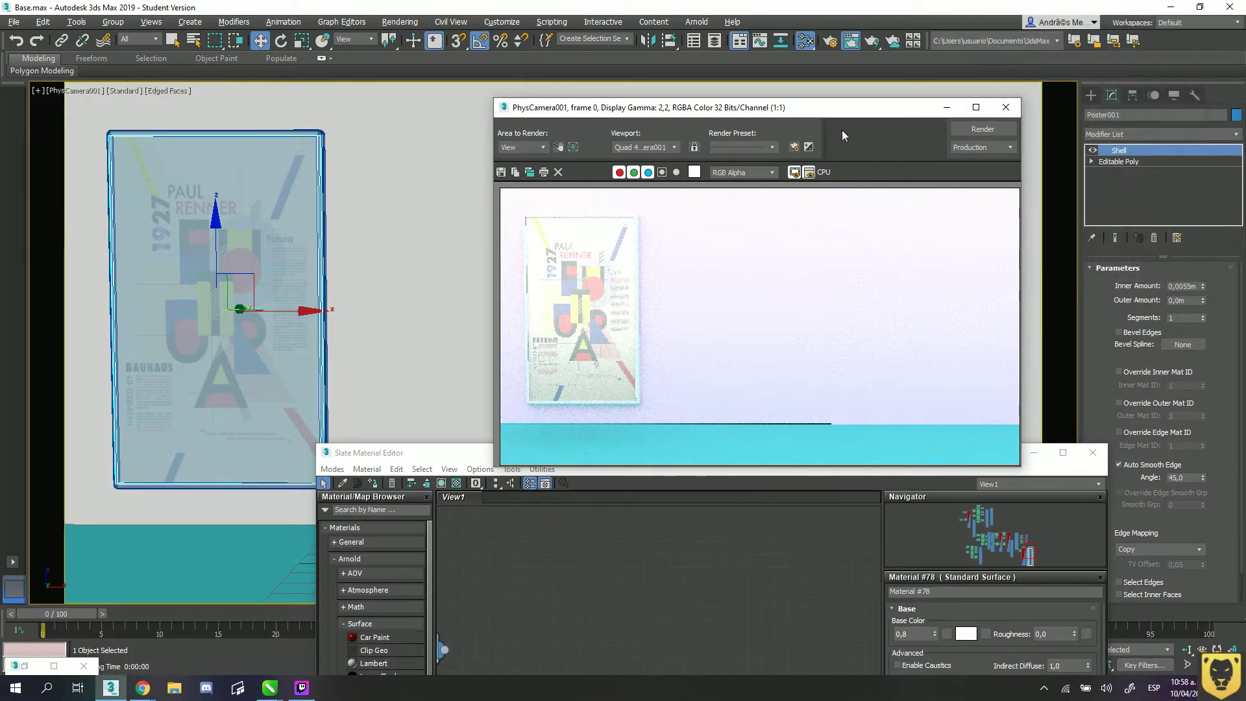
{"action": "left_click_drag", "start_coordinate": [737, 108], "coordinate": [550, 75]}
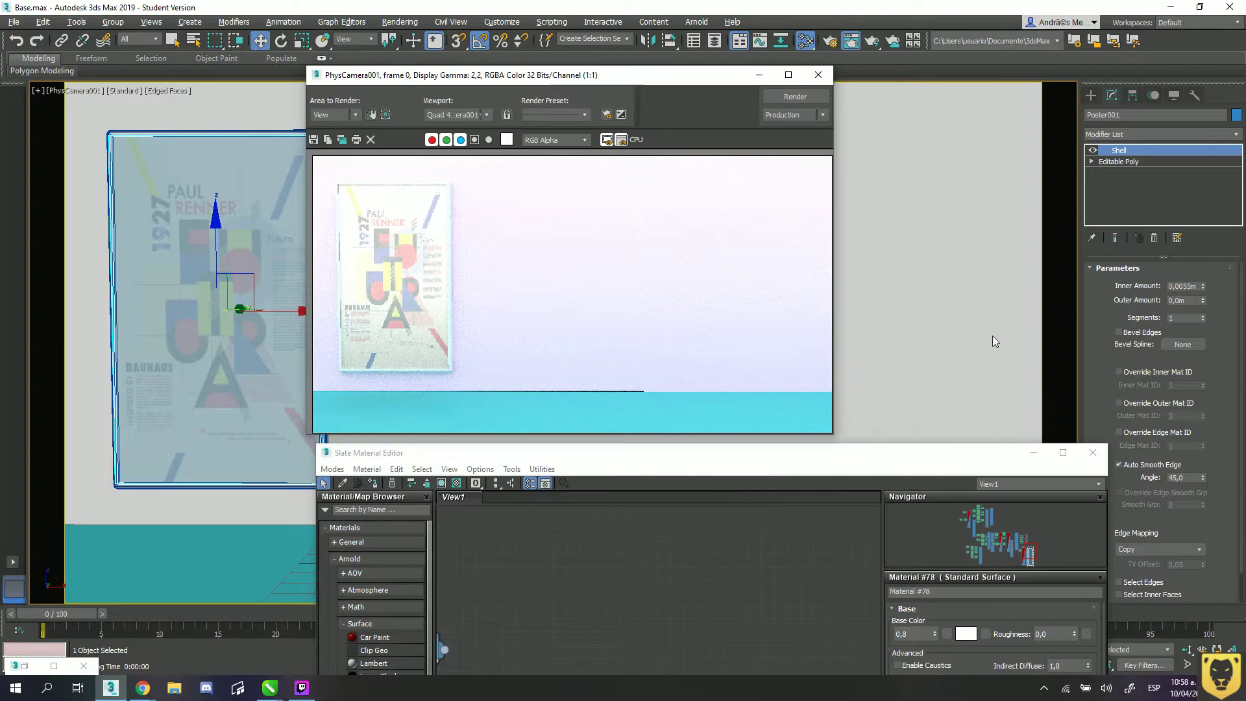
- Select the Arnold skydome light and bring its texture map into the material editor's node view
{"action": "left_click_drag", "start_coordinate": [1005, 456], "coordinate": [842, 272]}
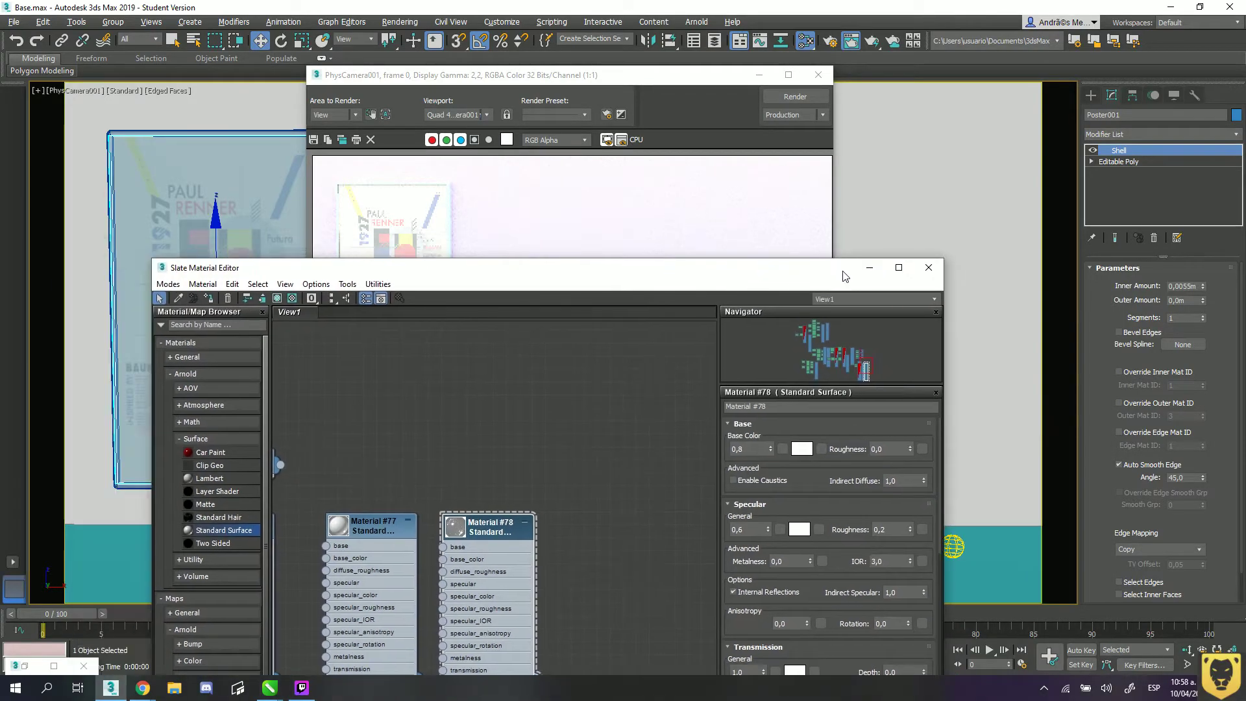
{"action": "left_click", "coordinate": [869, 268]}
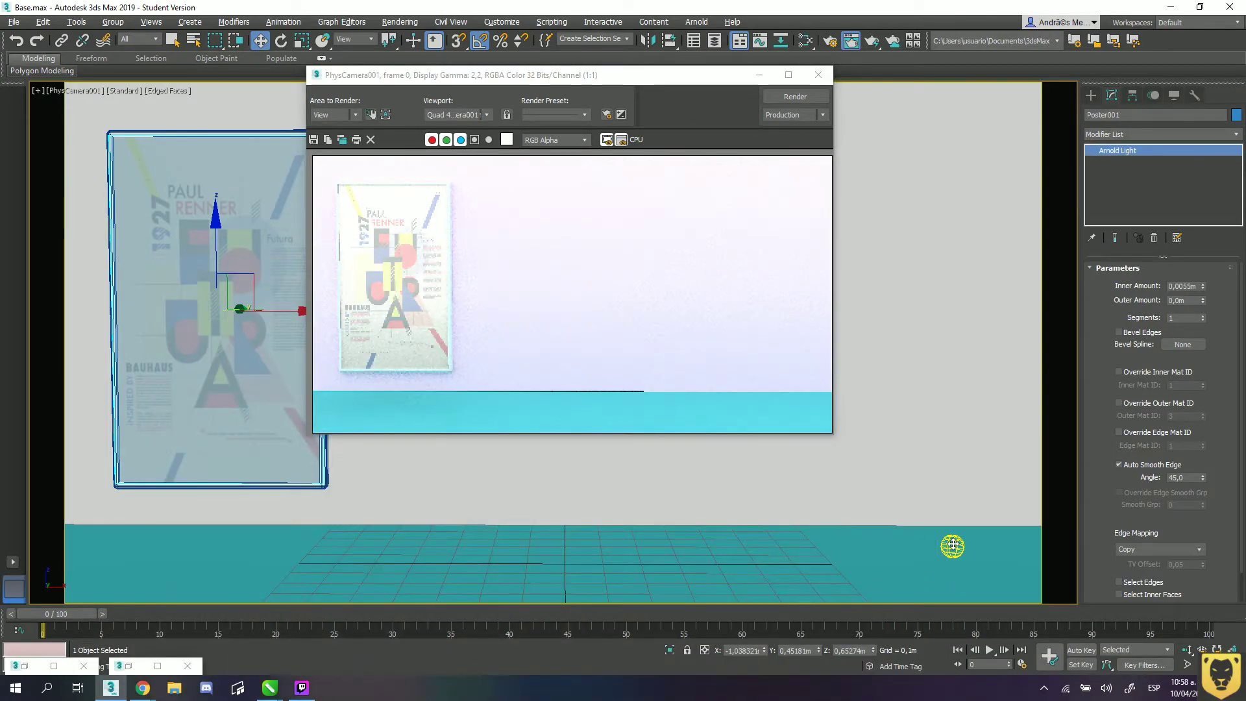
{"action": "left_click", "coordinate": [952, 546]}
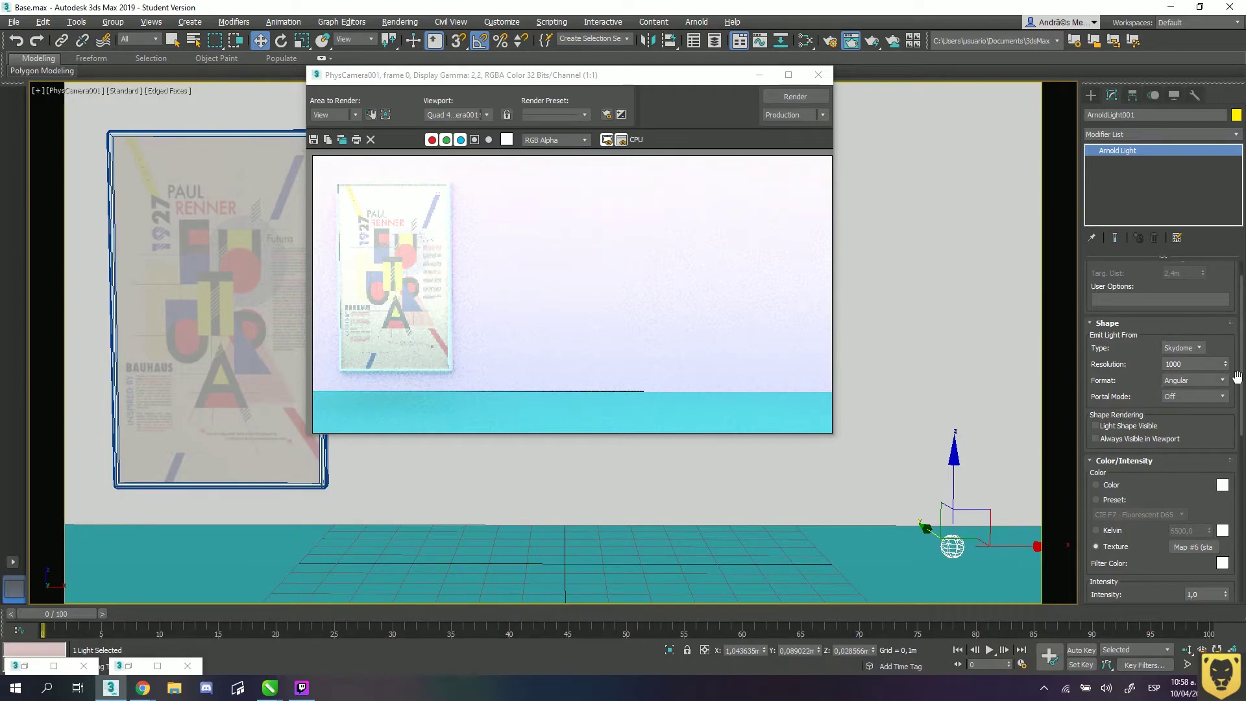
{"action": "scroll", "coordinate": [1199, 454], "scroll_direction": "down", "scroll_amount": 3}
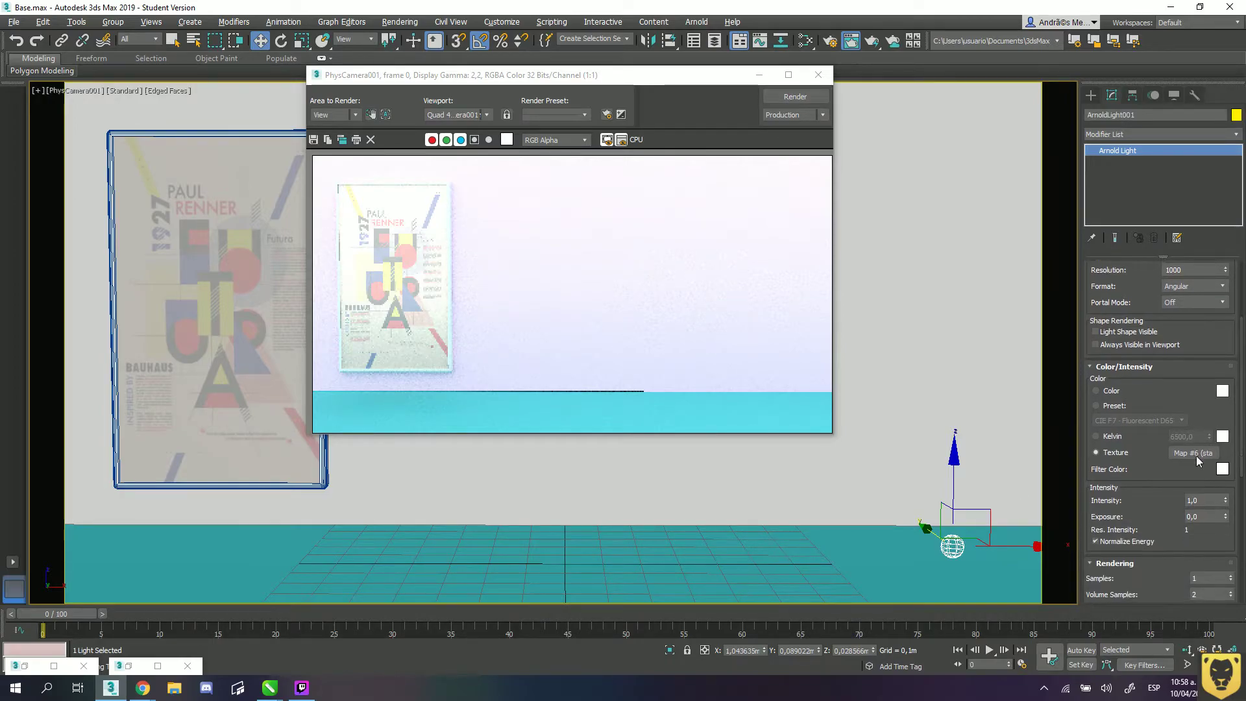
{"action": "key", "text": "m"}
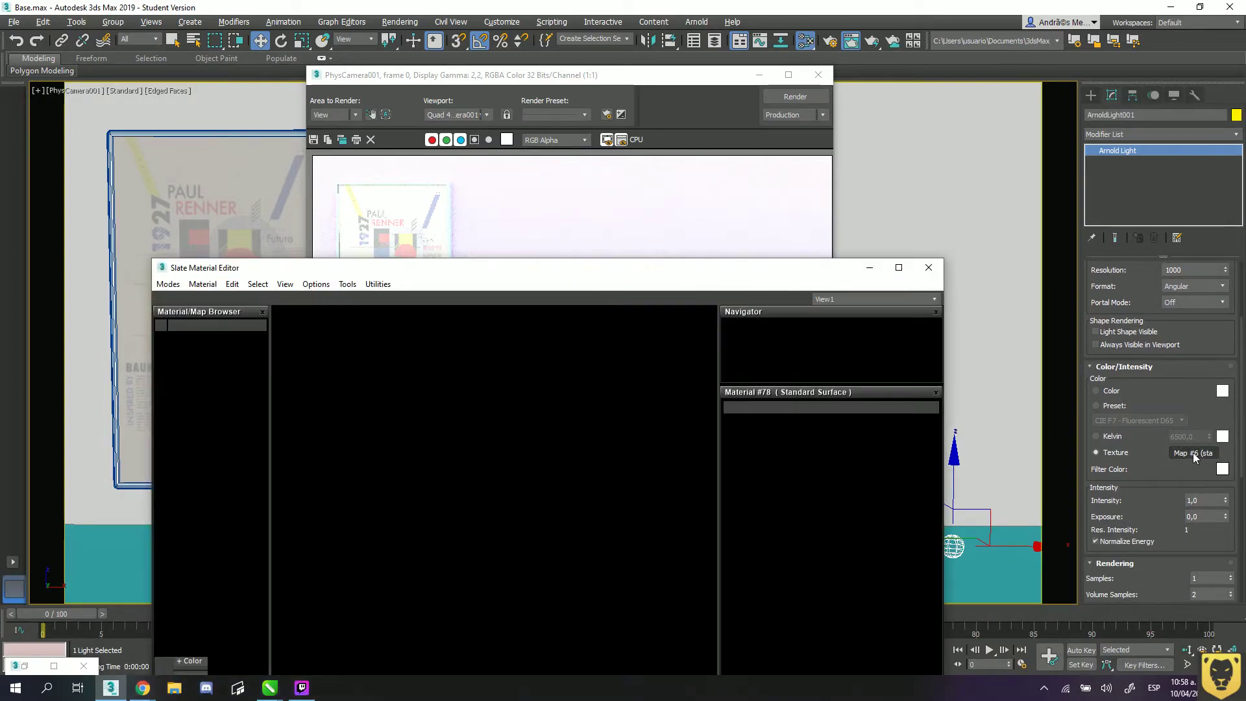
{"action": "left_click_drag", "start_coordinate": [1192, 456], "coordinate": [661, 389]}
{"action": "left_click", "coordinate": [518, 623]}
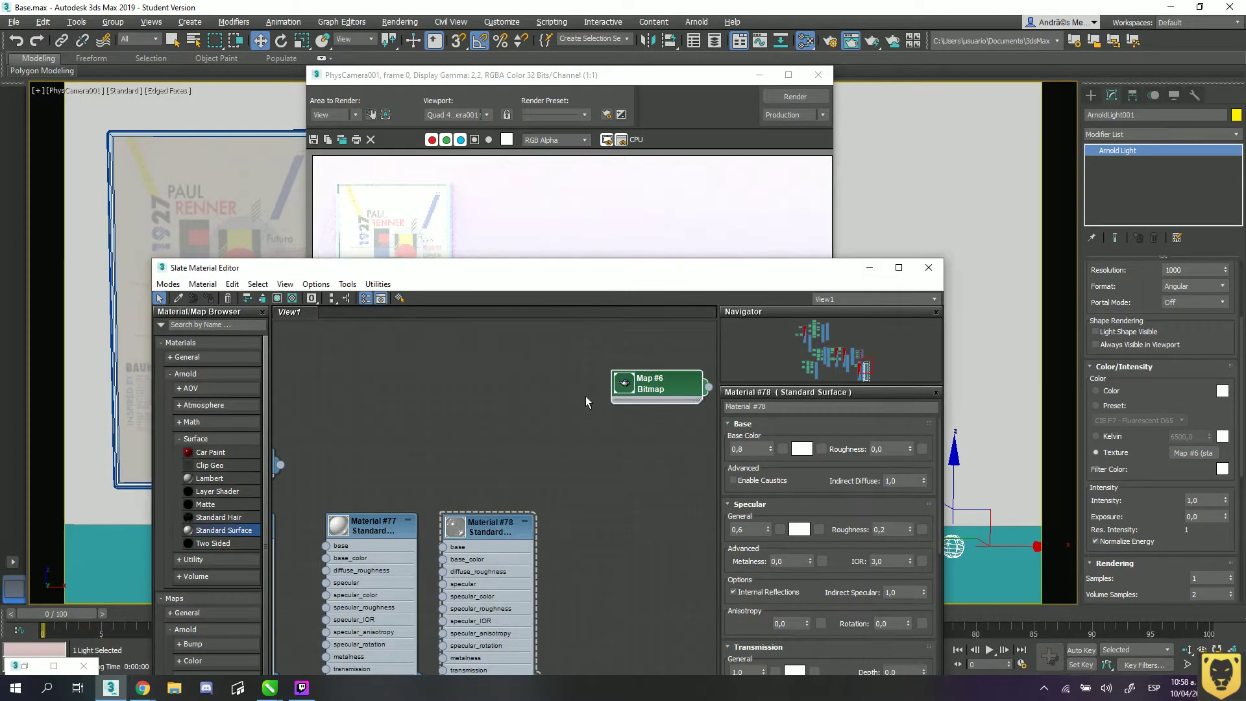
- Replace the skydome map's bitmap with office desk 2k.hdr from the Interior HDRI folder, accepting the default HDRI load settings
{"action": "scroll", "coordinate": [635, 387], "scroll_direction": "up", "scroll_amount": 5}
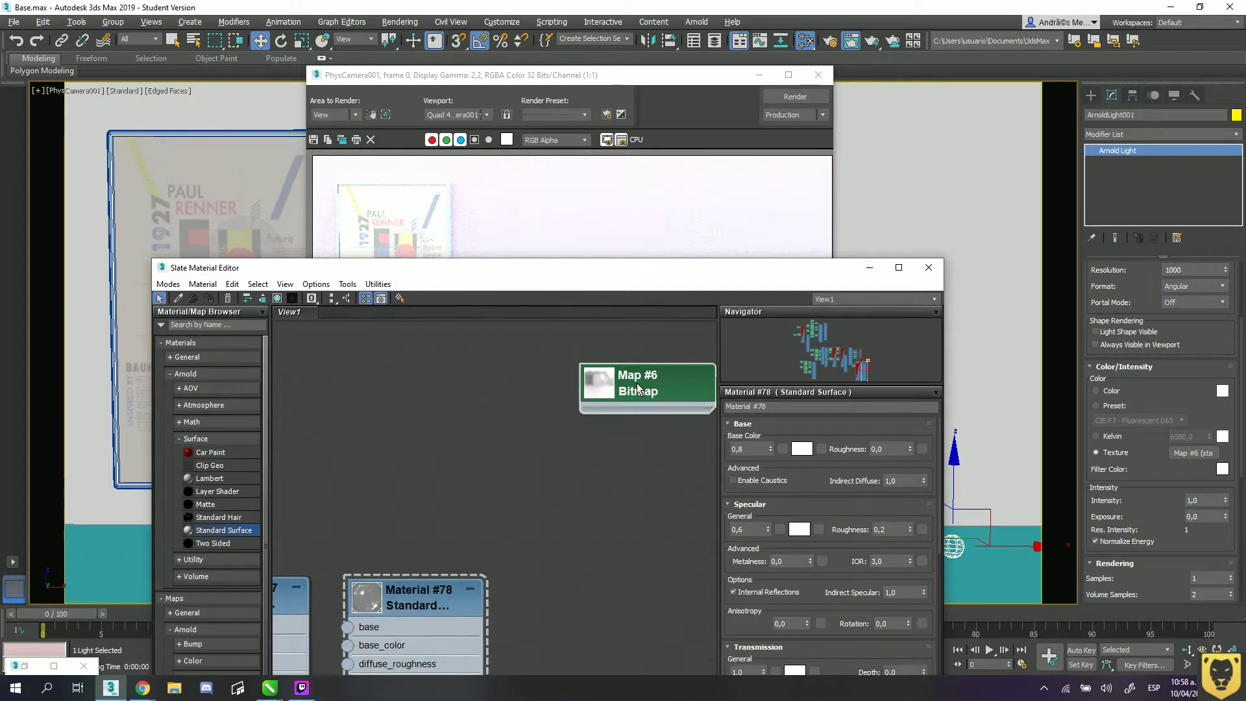
{"action": "left_click_drag", "start_coordinate": [586, 382], "coordinate": [576, 384]}
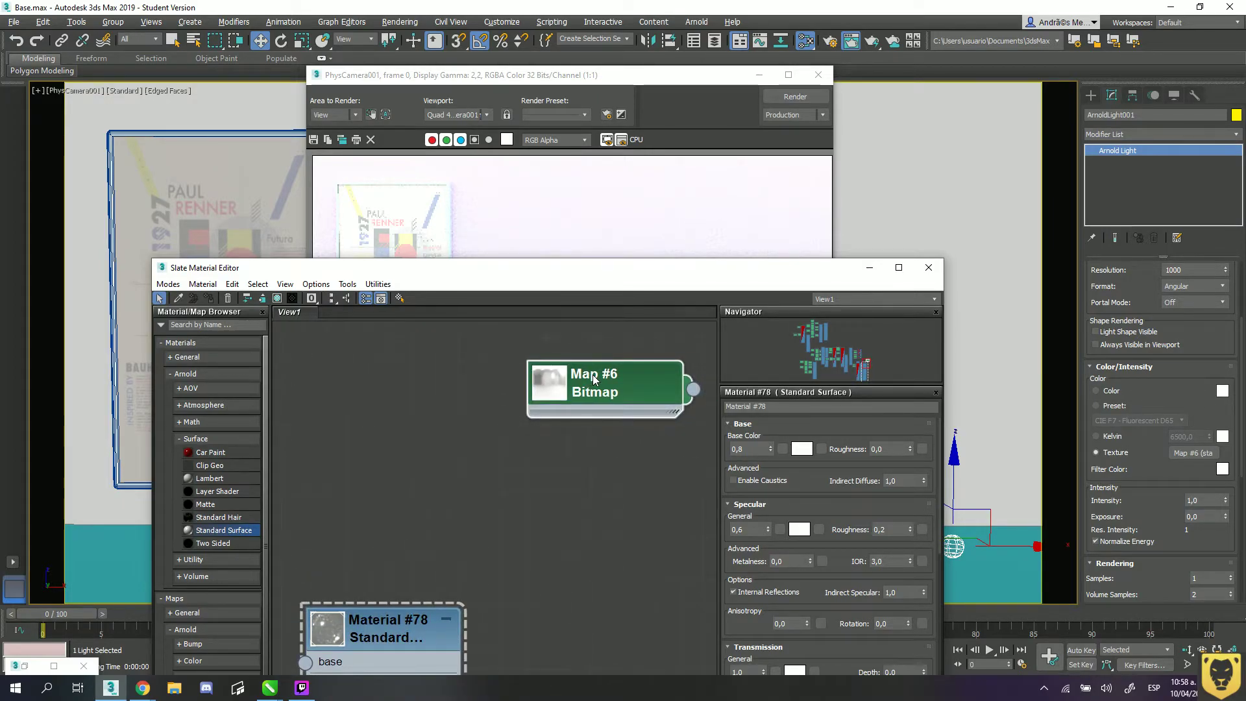
{"action": "double_click", "coordinate": [594, 381]}
{"action": "left_click", "coordinate": [835, 588]}
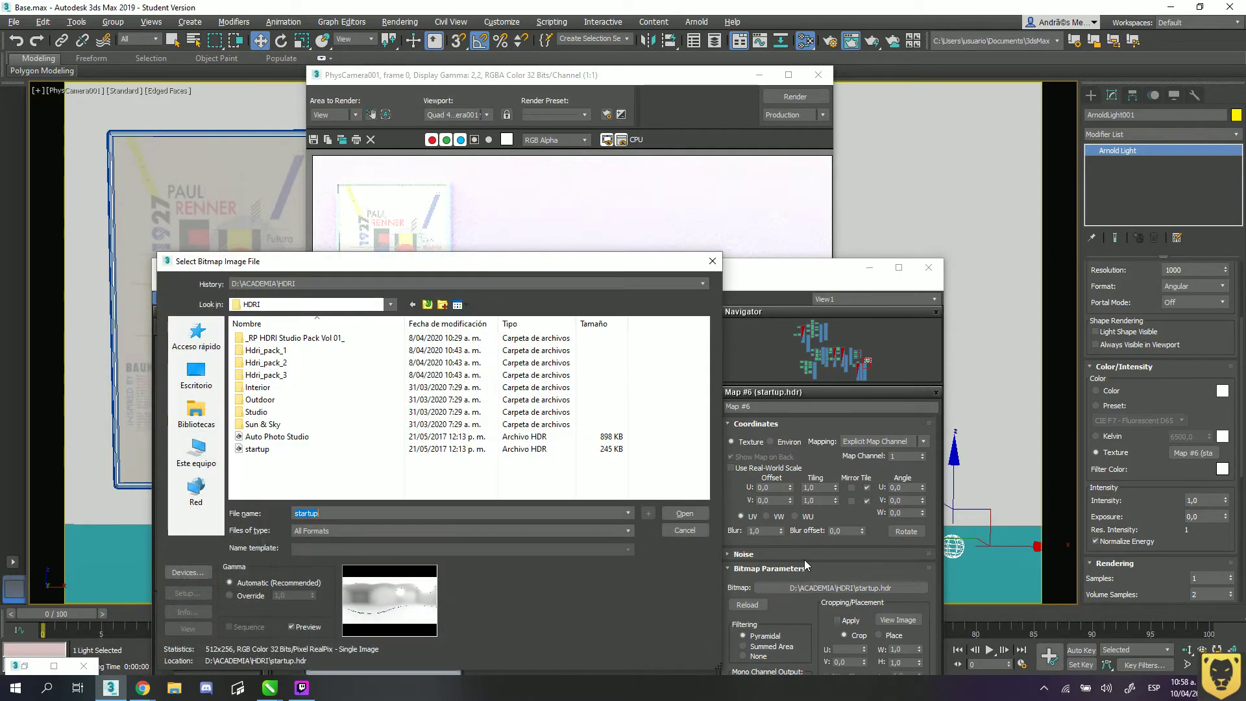
{"action": "double_click", "coordinate": [257, 388]}
{"action": "left_click", "coordinate": [263, 376]}
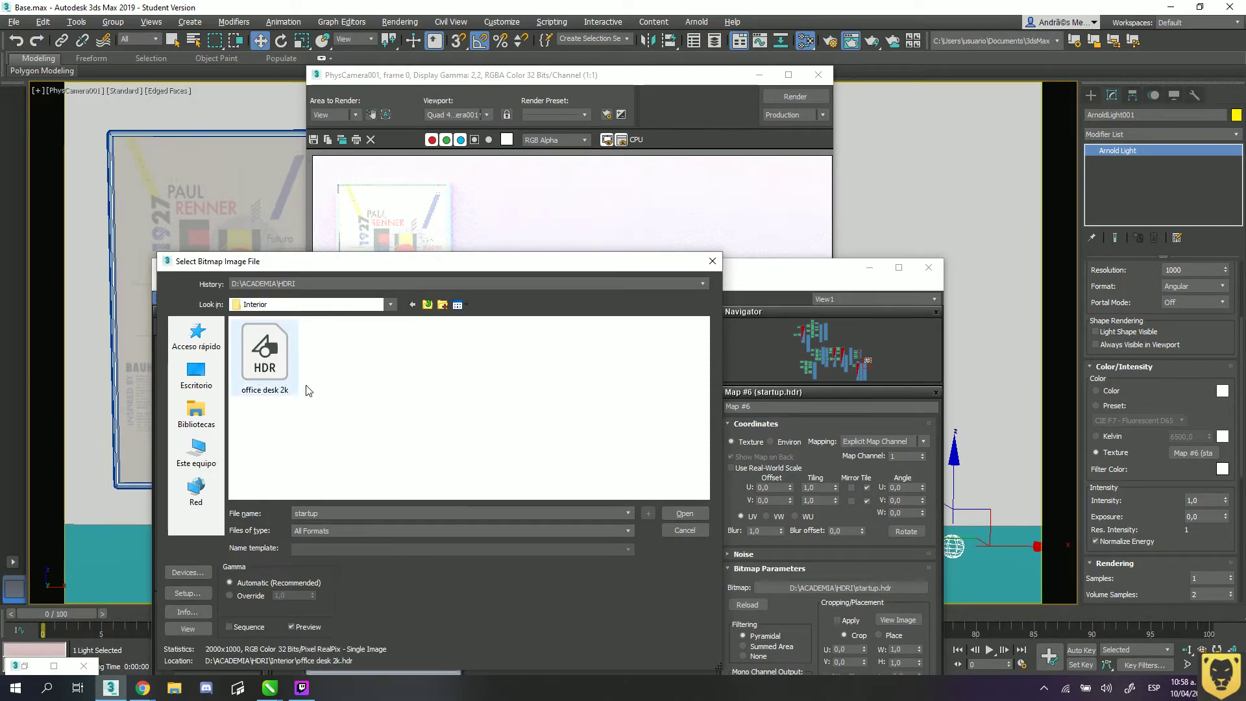
{"action": "left_click", "coordinate": [682, 513]}
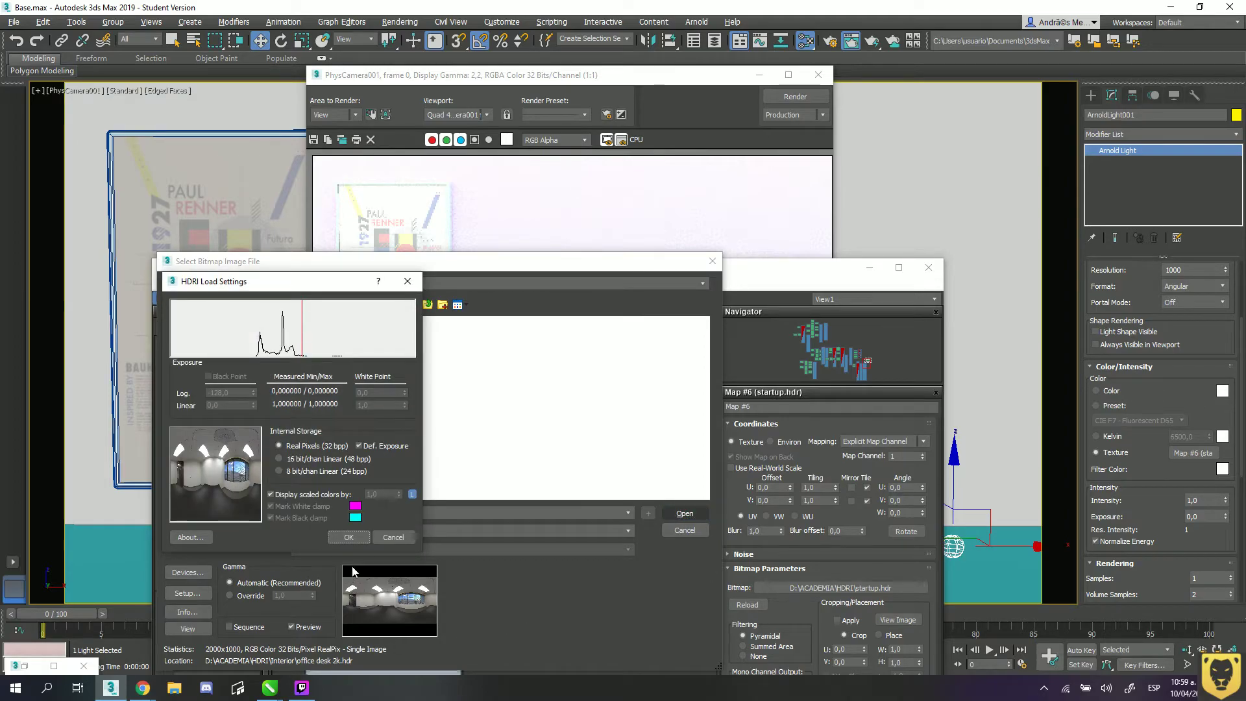
{"action": "left_click", "coordinate": [352, 541]}
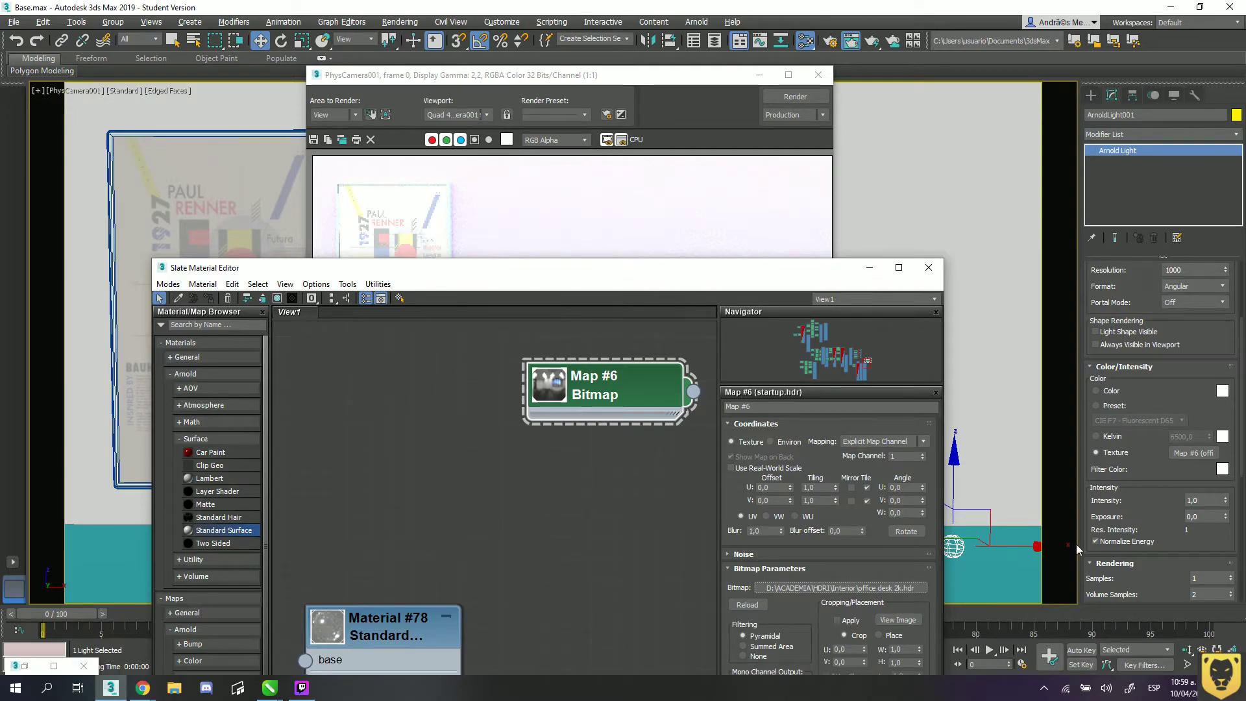
- Minimize the material editor and render the camera view again with the new HDRI, overwriting Poster.exr
{"action": "left_click", "coordinate": [868, 269]}
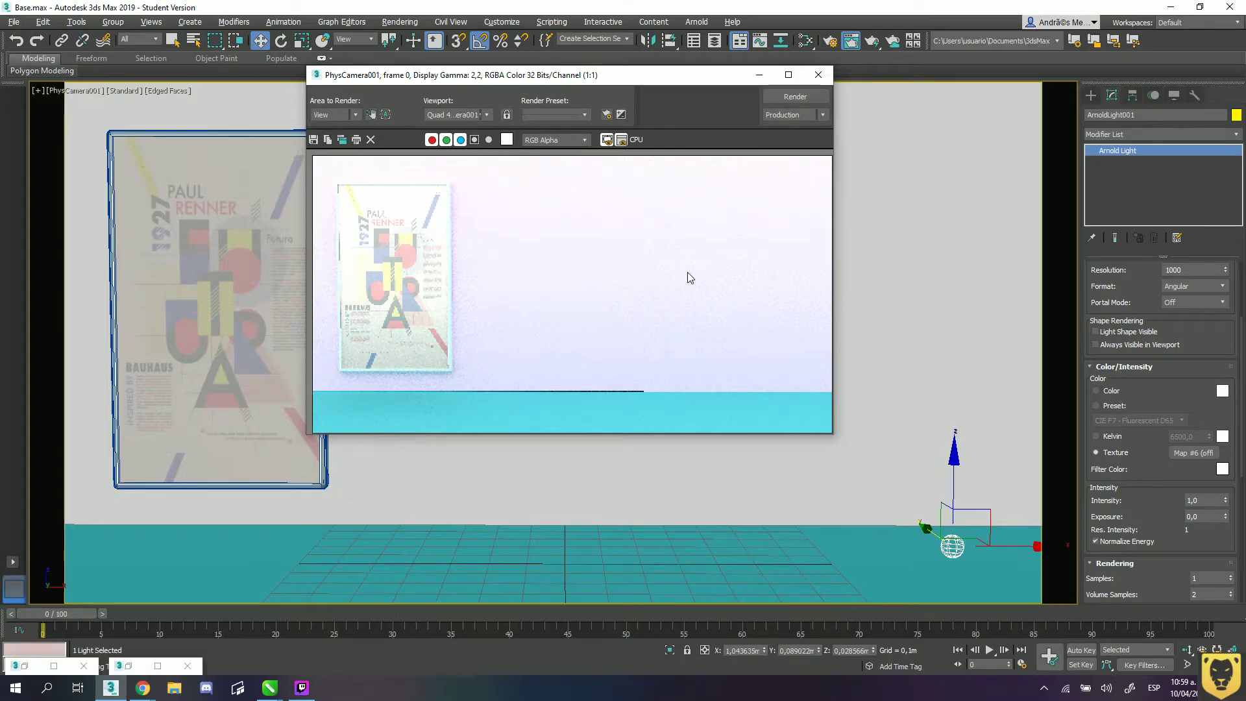
{"action": "left_click", "coordinate": [796, 102]}
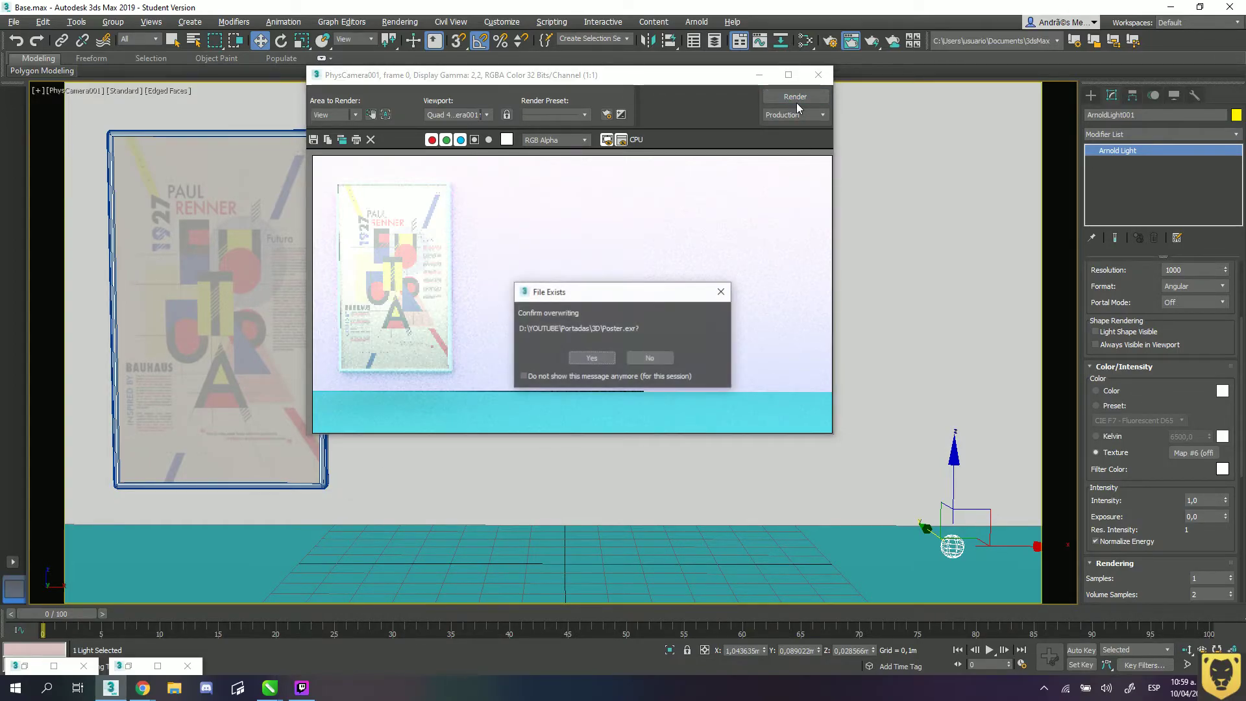
{"action": "left_click", "coordinate": [592, 359]}
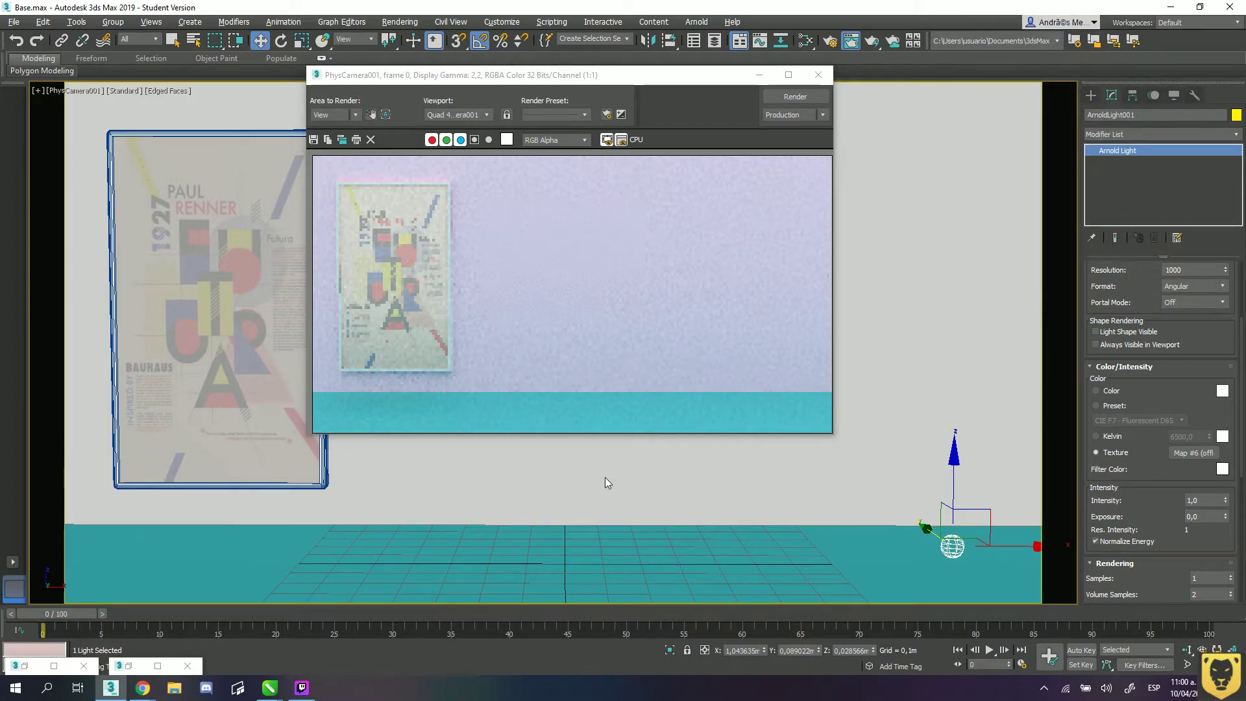
- Open the environment settings and the render setup, and disable Arnold's environment lighting and reflections from the scene environment
{"action": "key", "text": "8"}
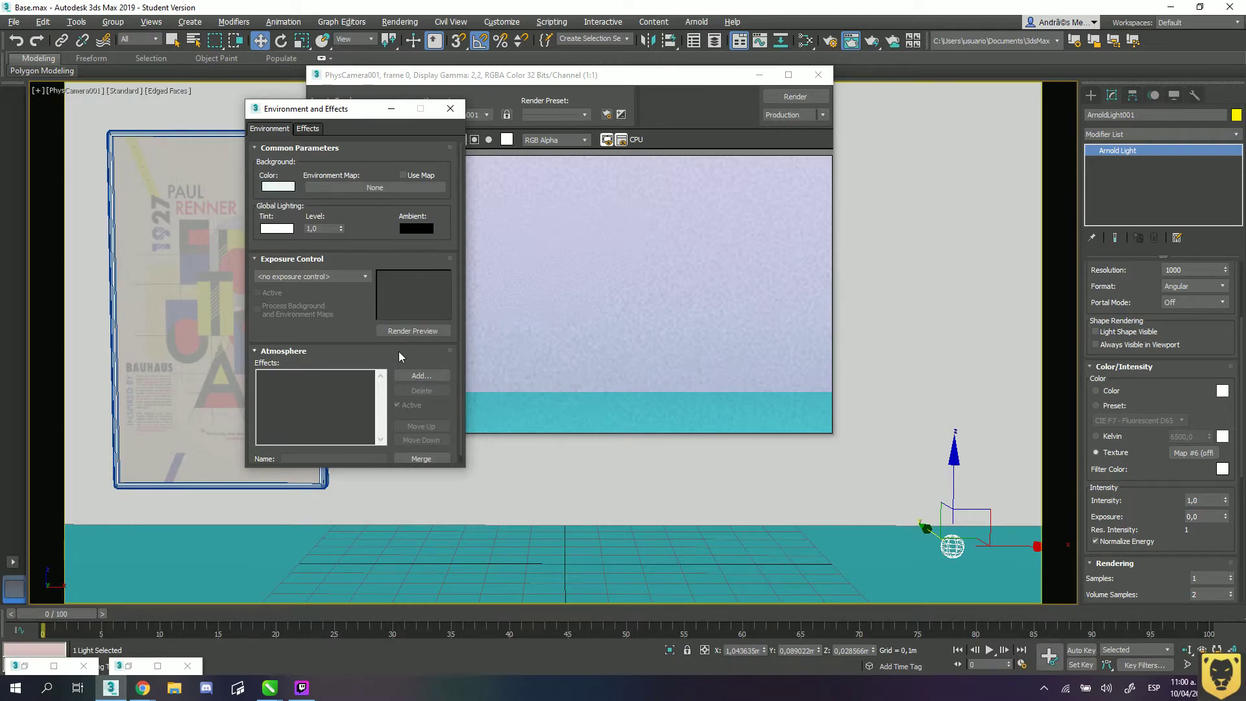
{"action": "key", "text": "F10"}
{"action": "left_click", "coordinate": [662, 245]}
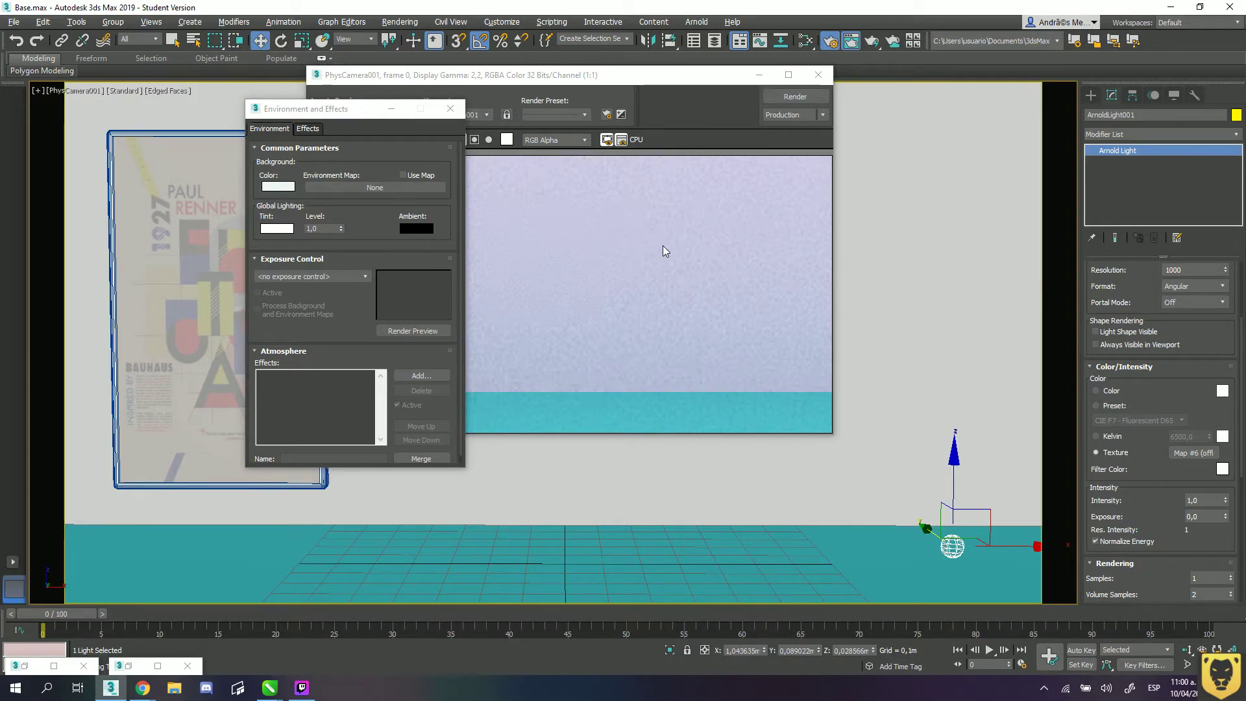
{"action": "left_click", "coordinate": [830, 40]}
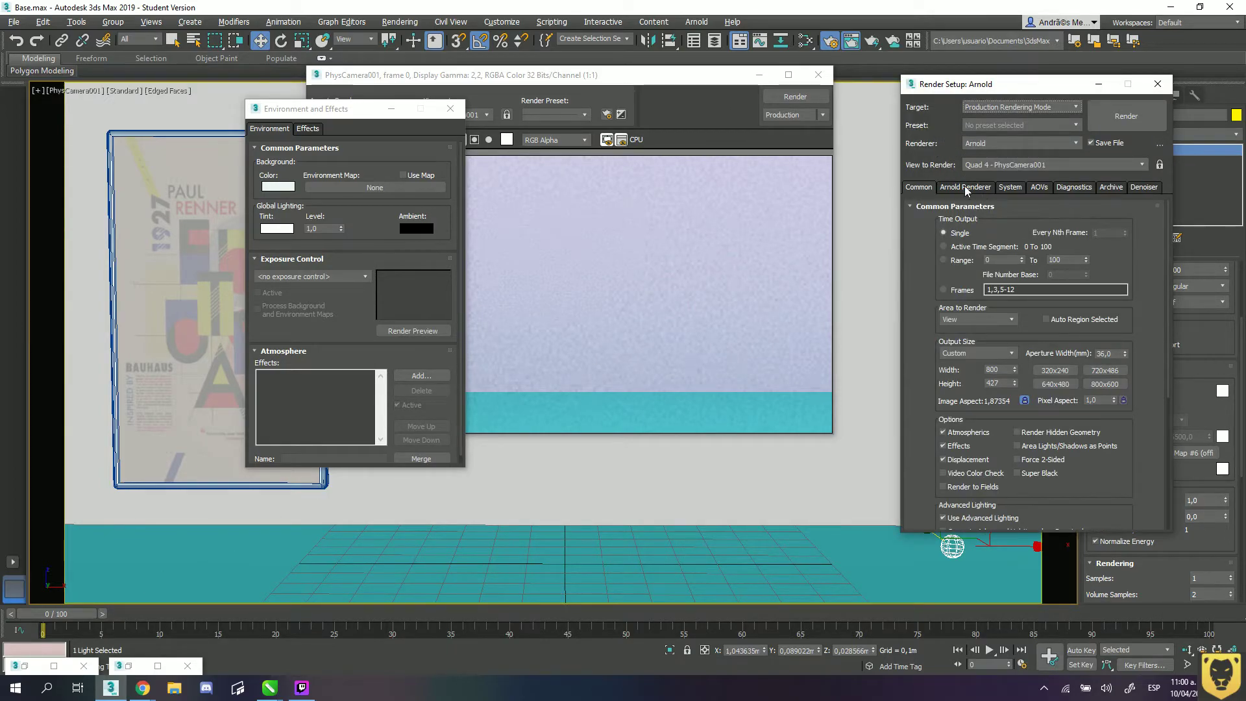
{"action": "left_click", "coordinate": [965, 186]}
{"action": "scroll", "coordinate": [1162, 354], "scroll_direction": "down", "scroll_amount": 10}
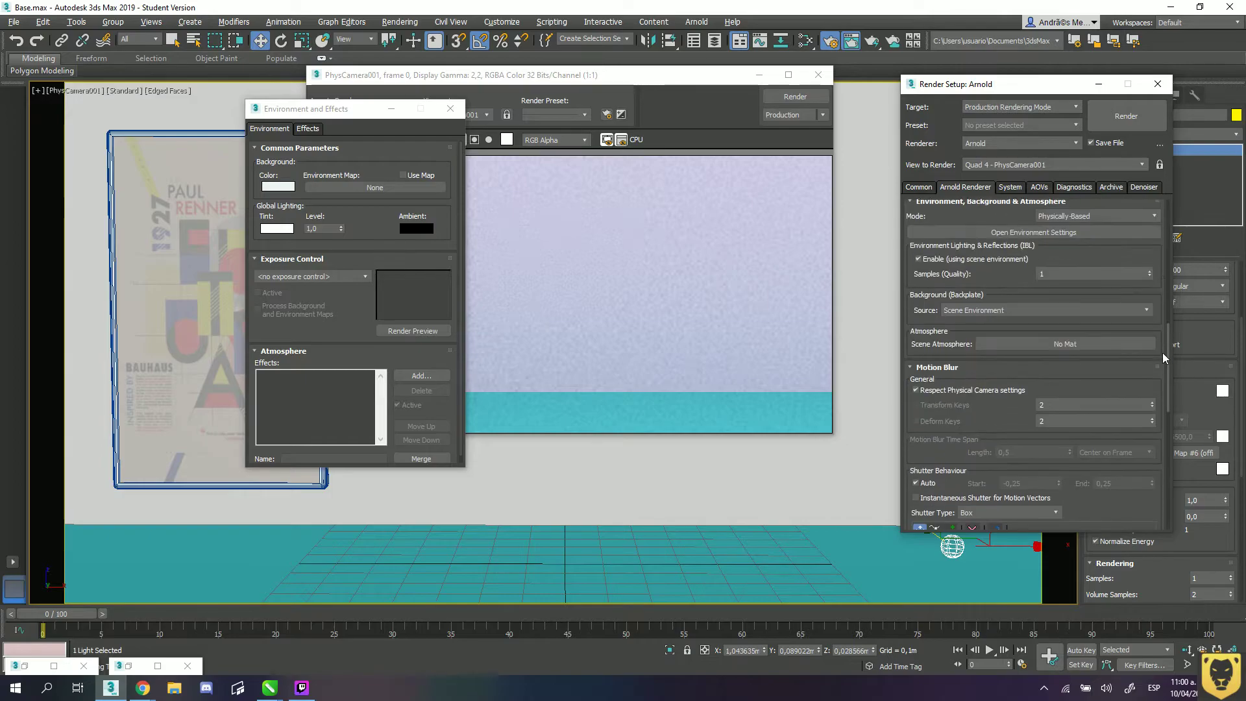
{"action": "scroll", "coordinate": [1156, 346], "scroll_direction": "up", "scroll_amount": 1}
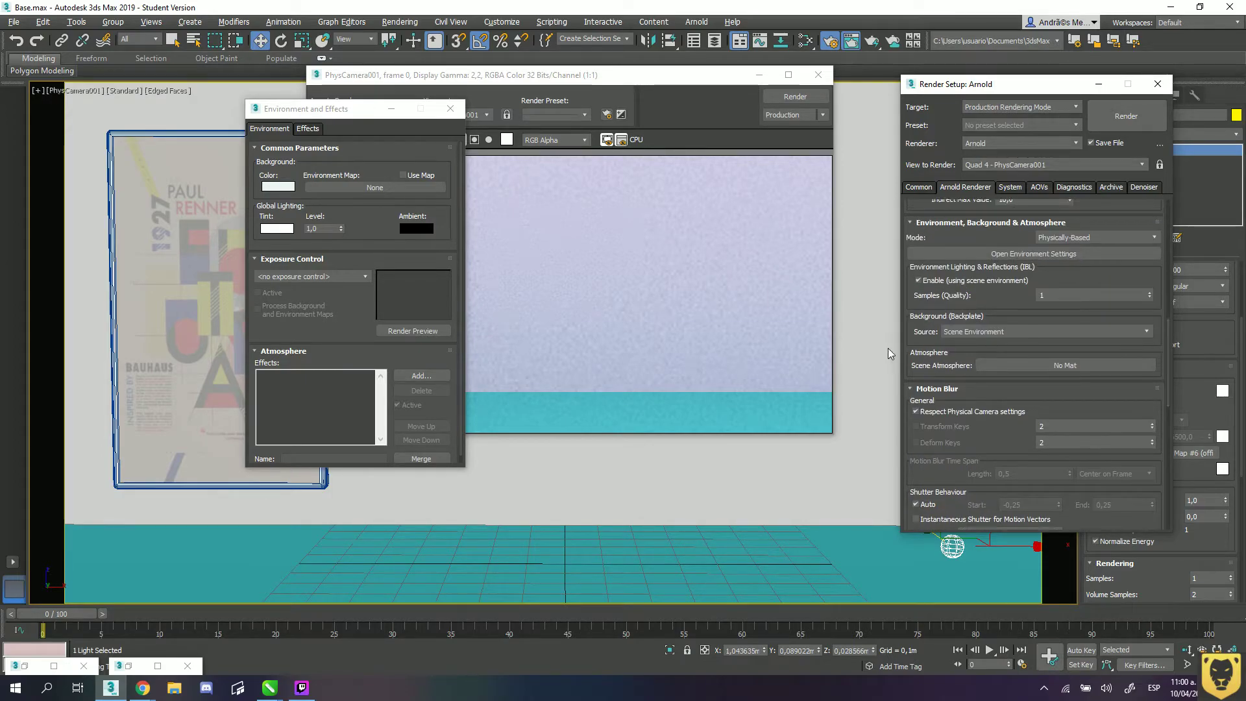
{"action": "left_click", "coordinate": [919, 281]}
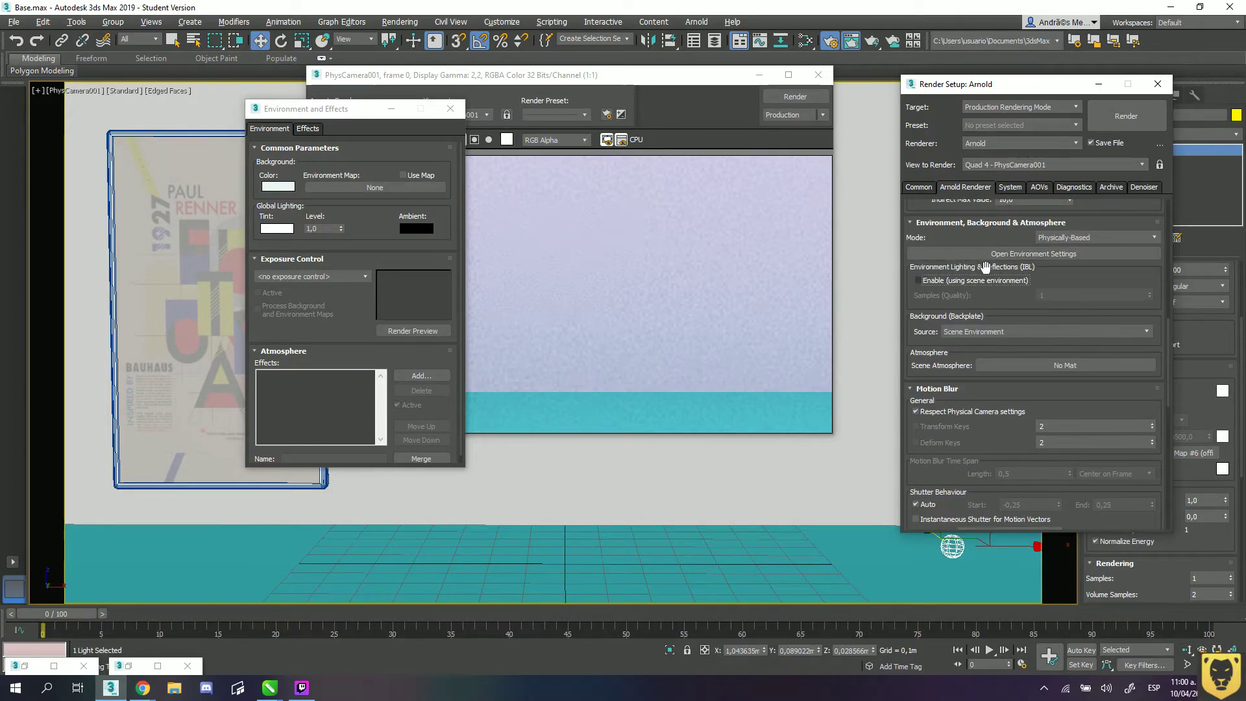
- Render the camera view before and after setting the skydome light's exposure to 1, overwriting Poster.exr each time
{"action": "left_click", "coordinate": [1103, 126]}
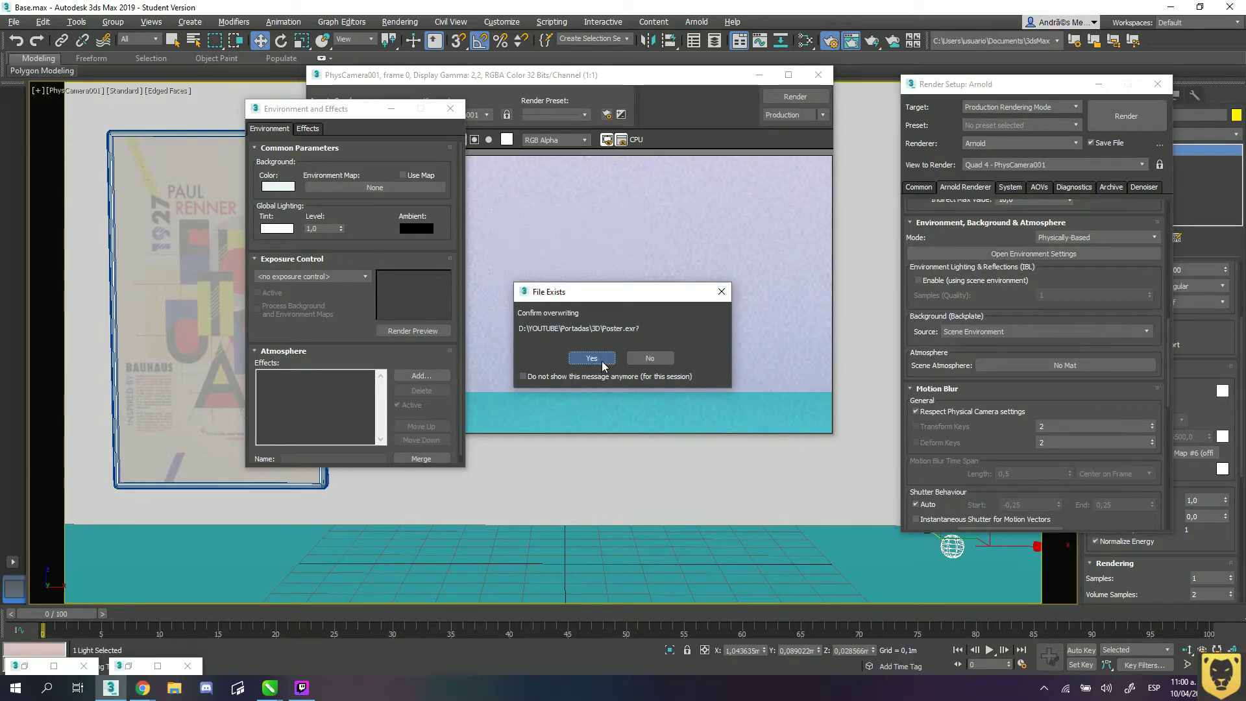
{"action": "left_click", "coordinate": [591, 358]}
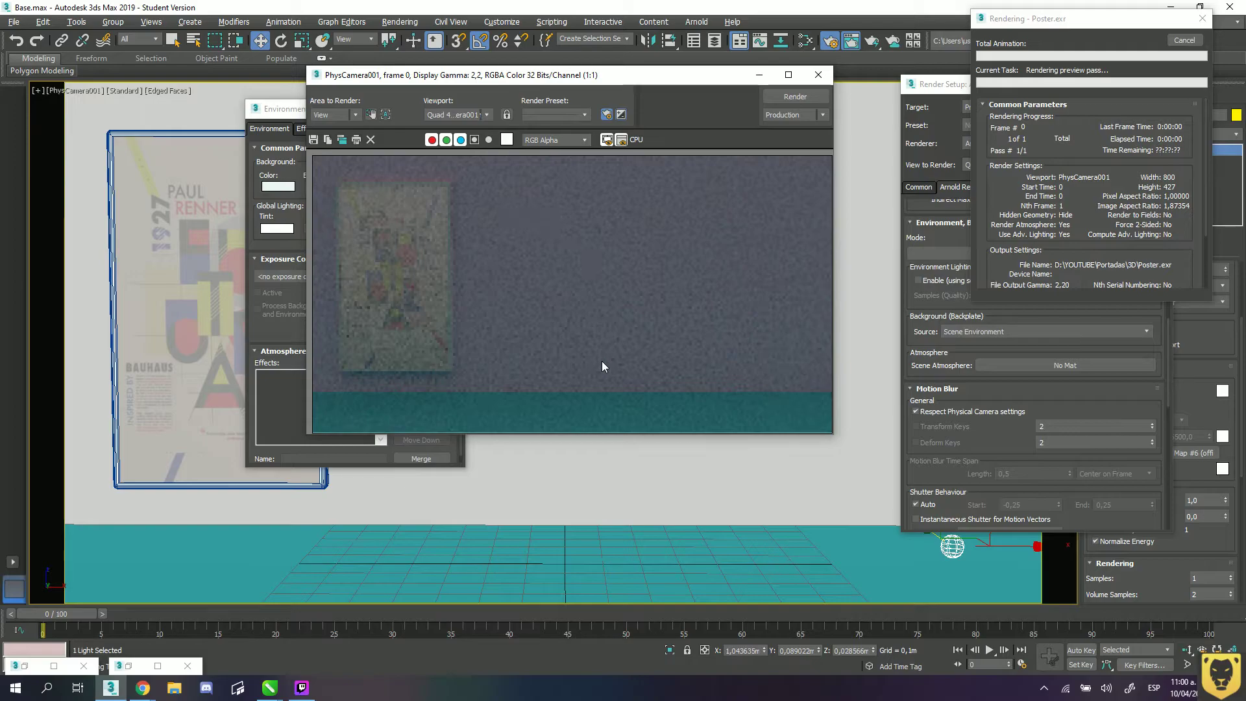
{"action": "left_click_drag", "start_coordinate": [992, 90], "coordinate": [562, 405]}
{"action": "double_click", "coordinate": [1202, 516]}
{"action": "type", "text": "1"}
{"action": "key", "text": "Return"}
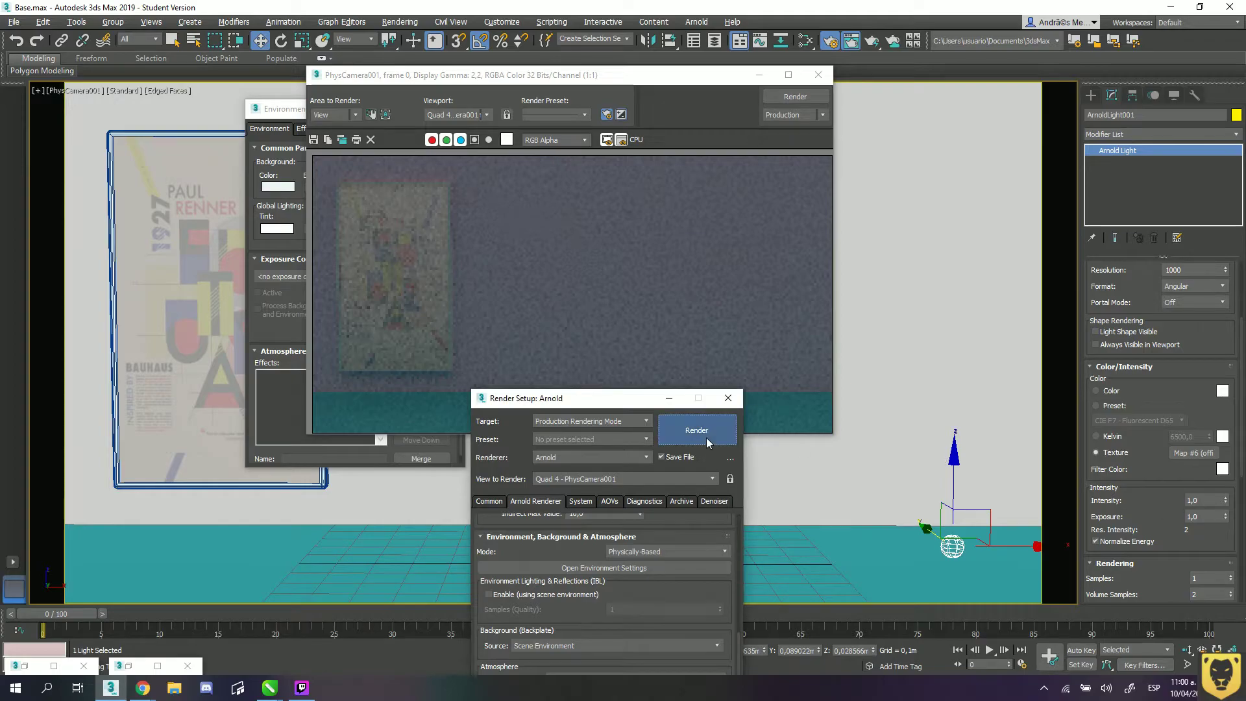
{"action": "left_click", "coordinate": [706, 438]}
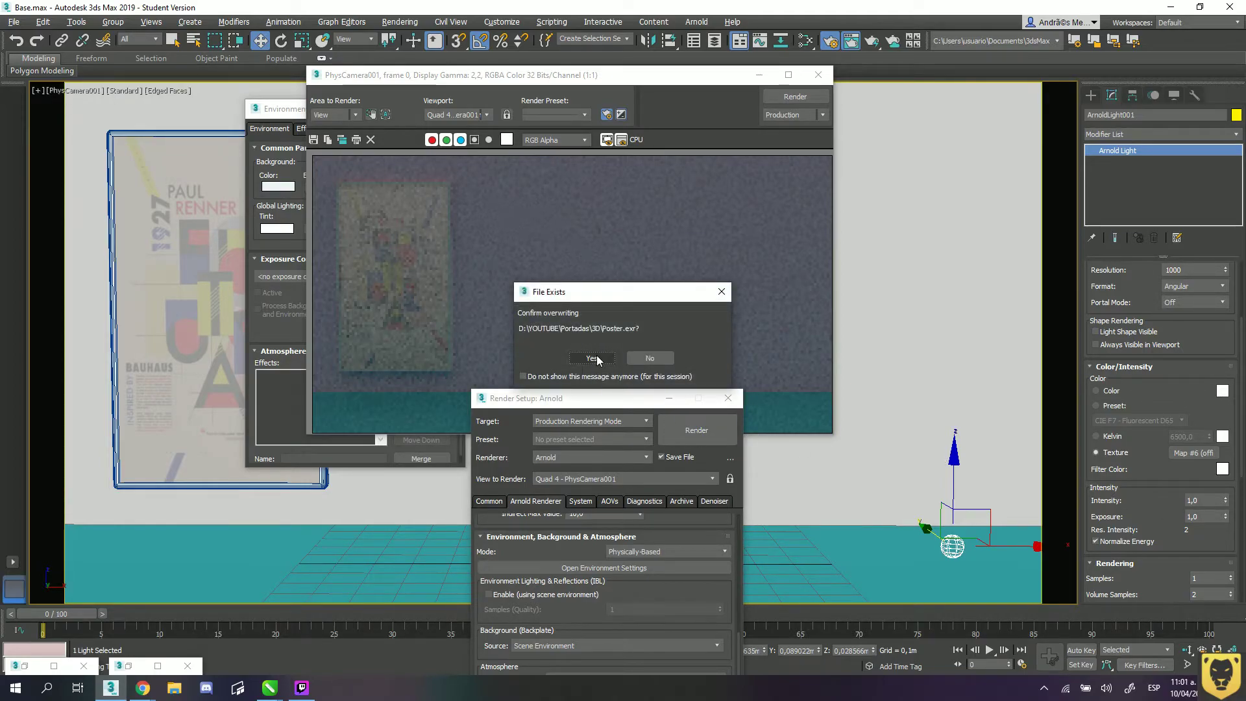
{"action": "left_click", "coordinate": [596, 358]}
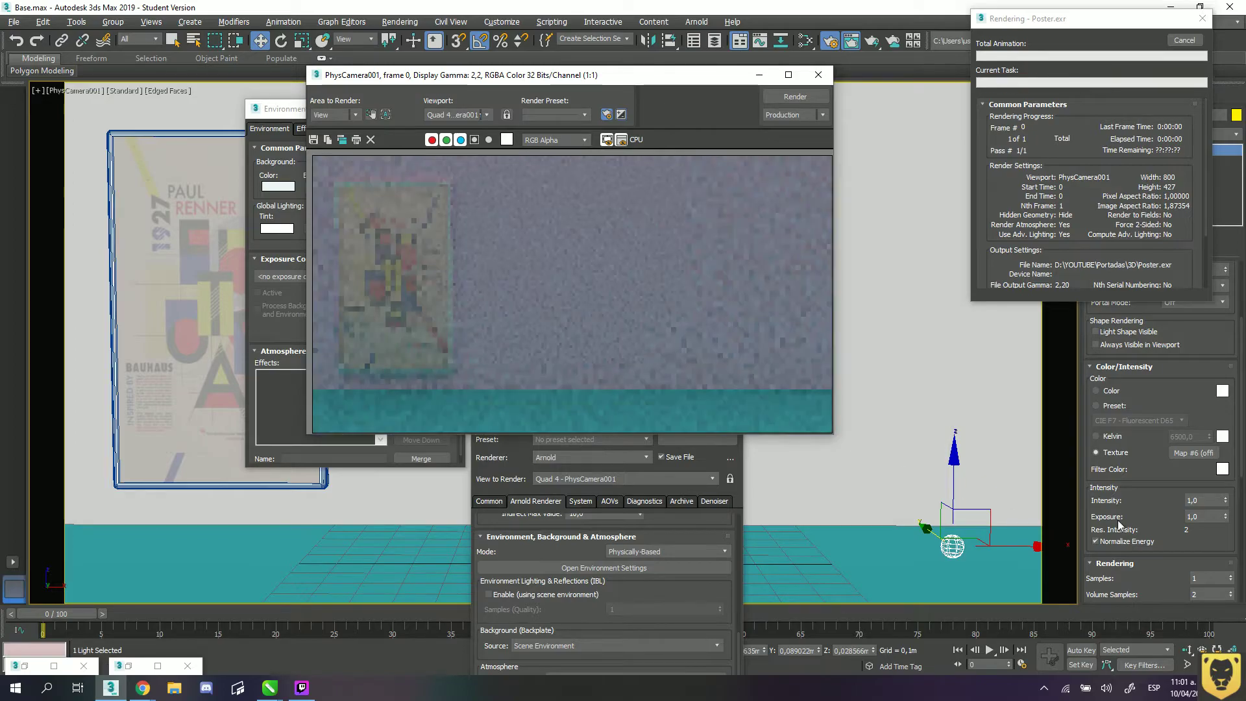
- Set the skydome light's intensity to 2 and render the camera view again, overwriting Poster.exr
{"action": "double_click", "coordinate": [1200, 500]}
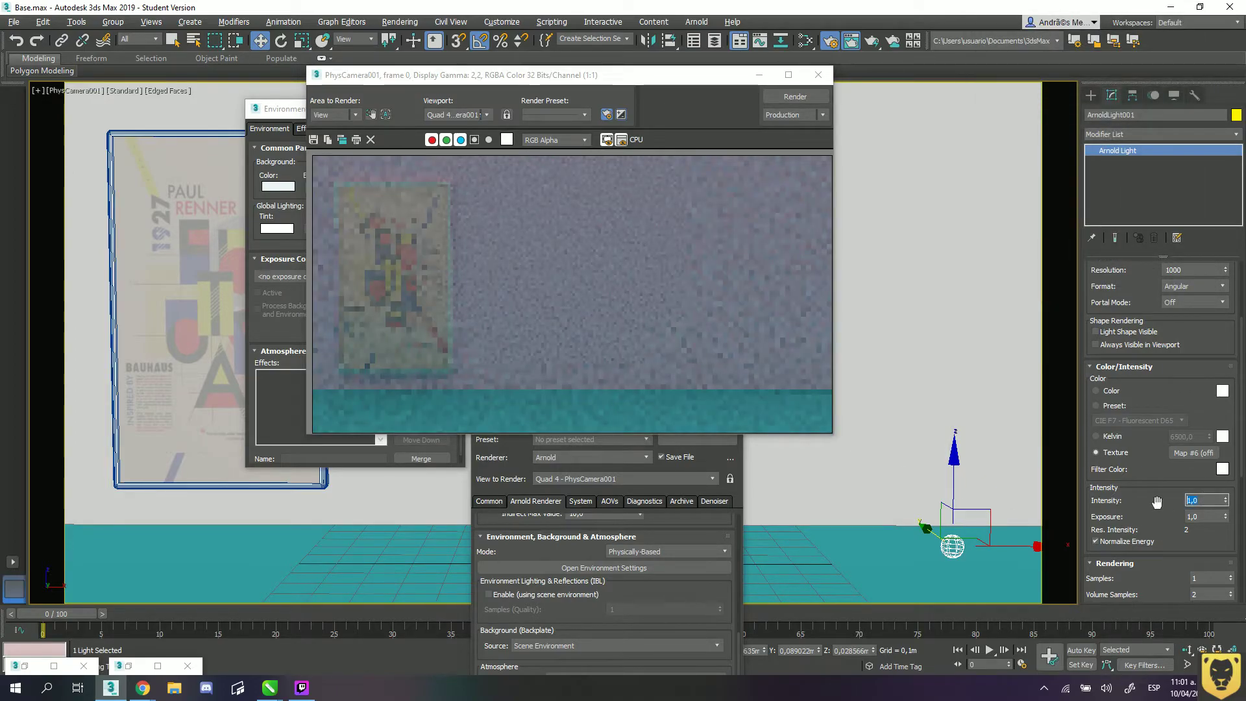
{"action": "type", "text": "2"}
{"action": "key", "text": "Return"}
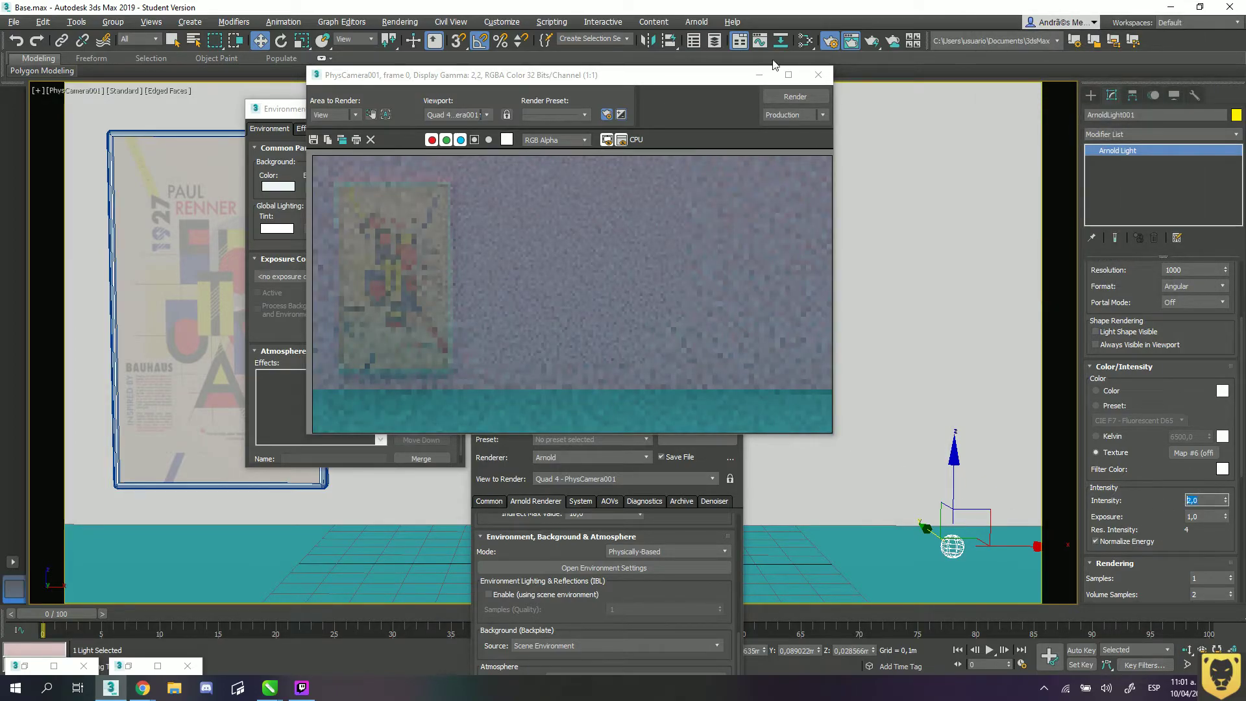
{"action": "left_click", "coordinate": [786, 99]}
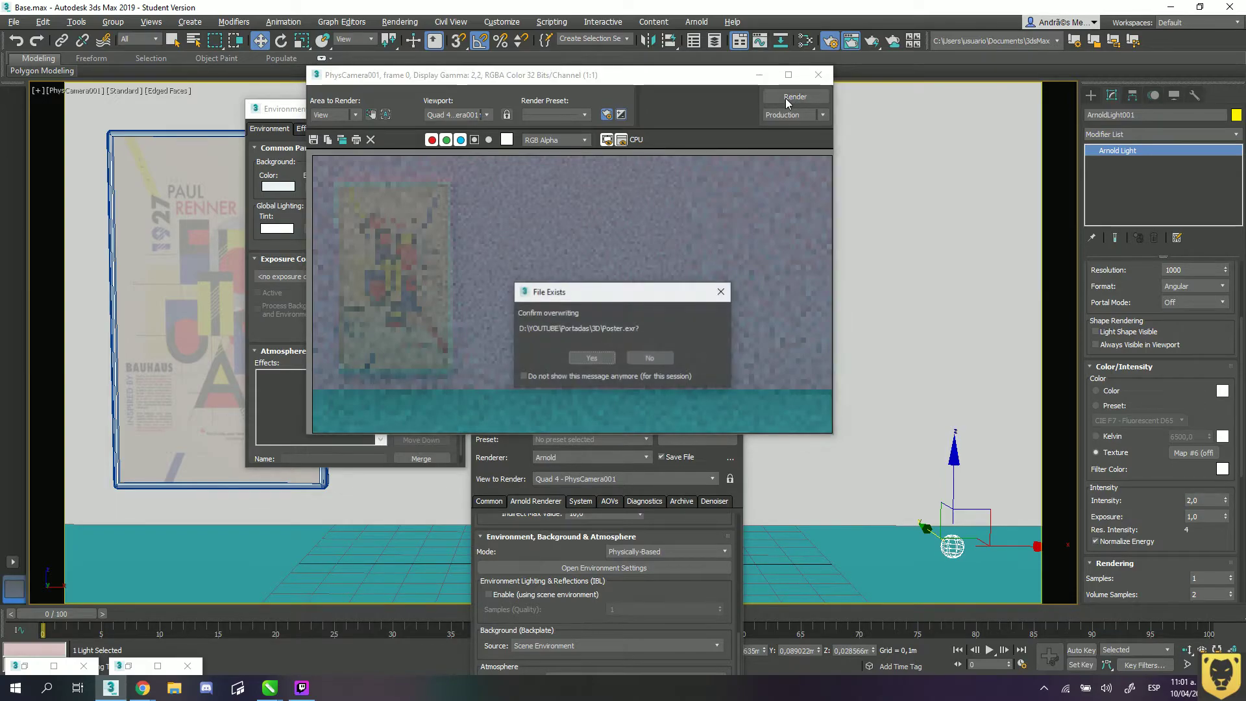
{"action": "left_click", "coordinate": [591, 358]}
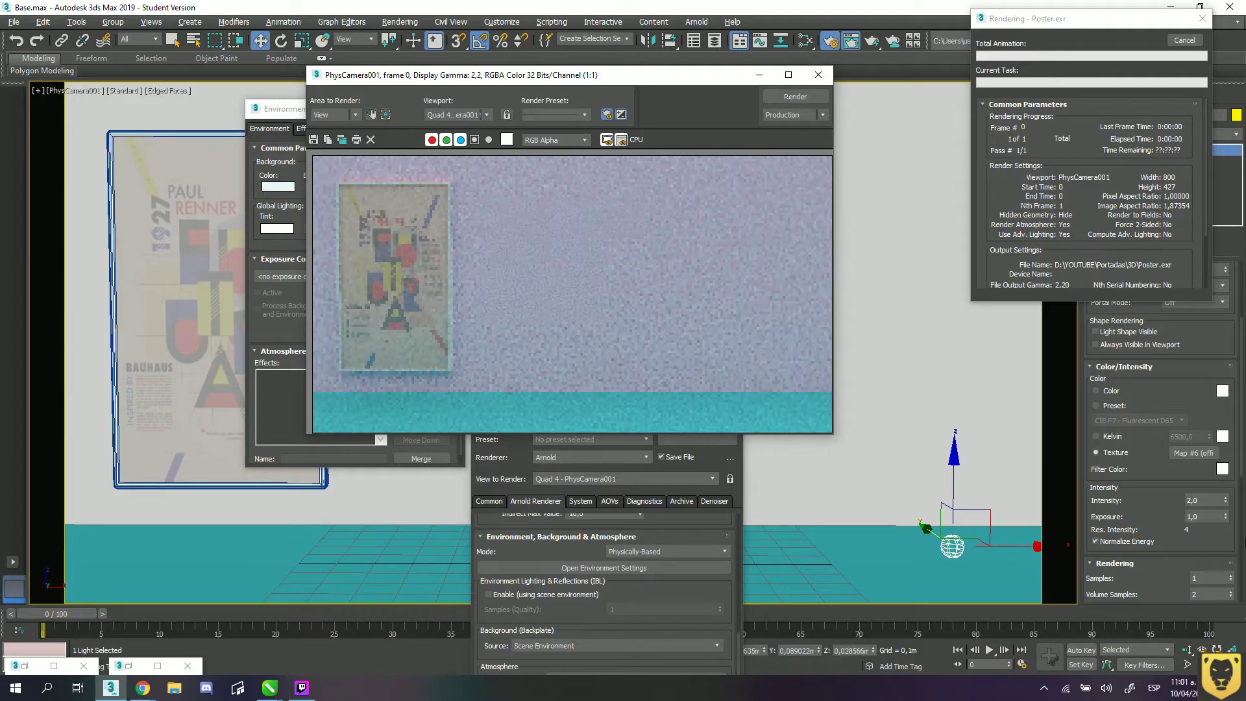
- Render the camera view with the skydome light's exposure at 2, overwriting Poster.exr, and then set the exposure to 1.5
{"action": "left_click", "coordinate": [1191, 515]}
{"action": "type", "text": "2"}
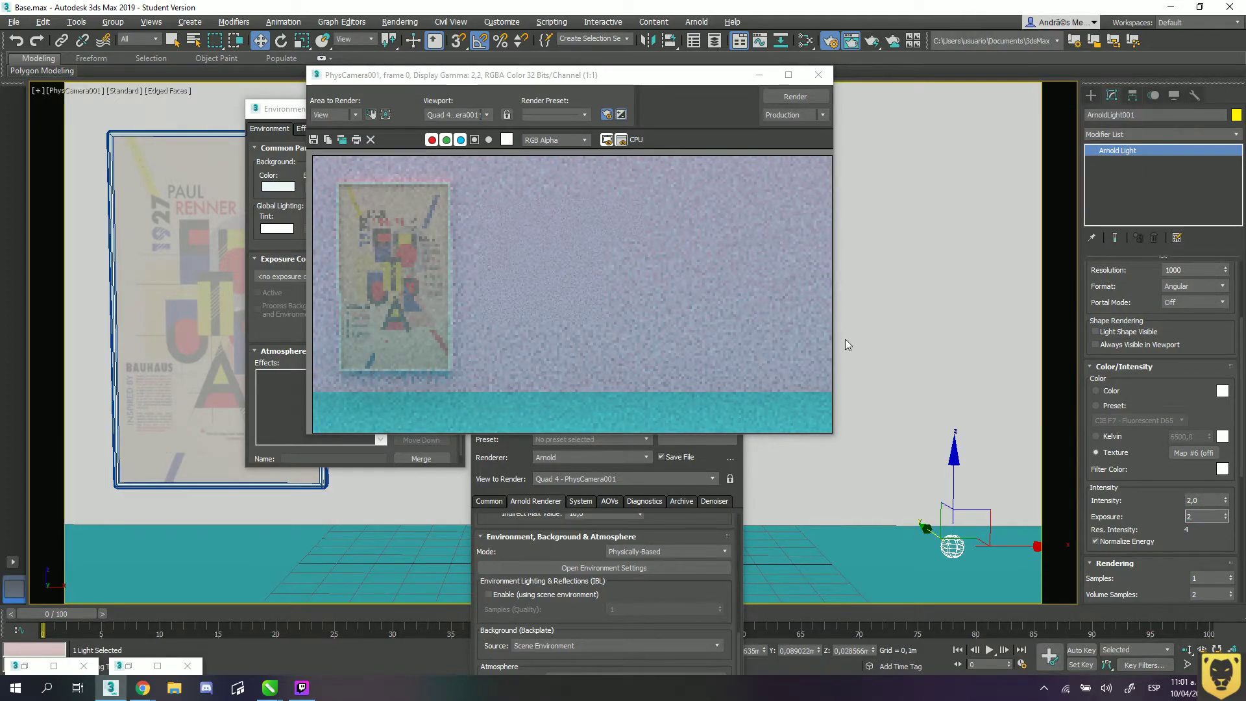
{"action": "left_click", "coordinate": [795, 96]}
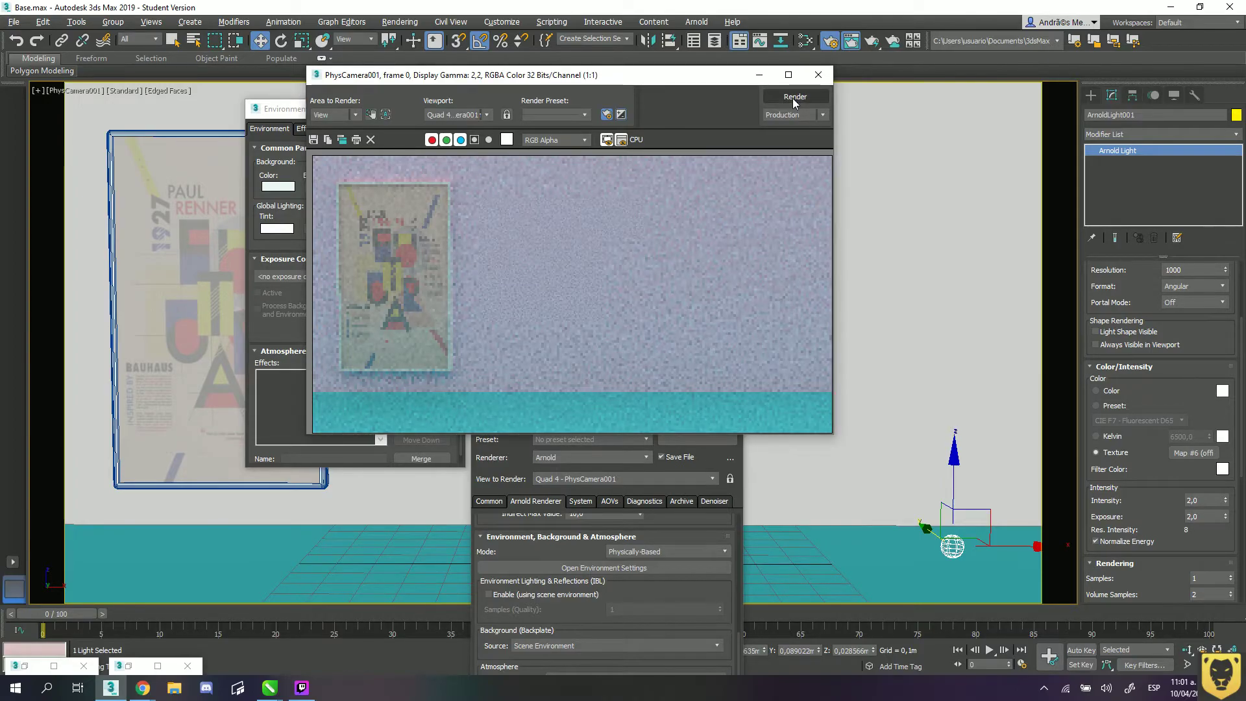
{"action": "left_click", "coordinate": [599, 357]}
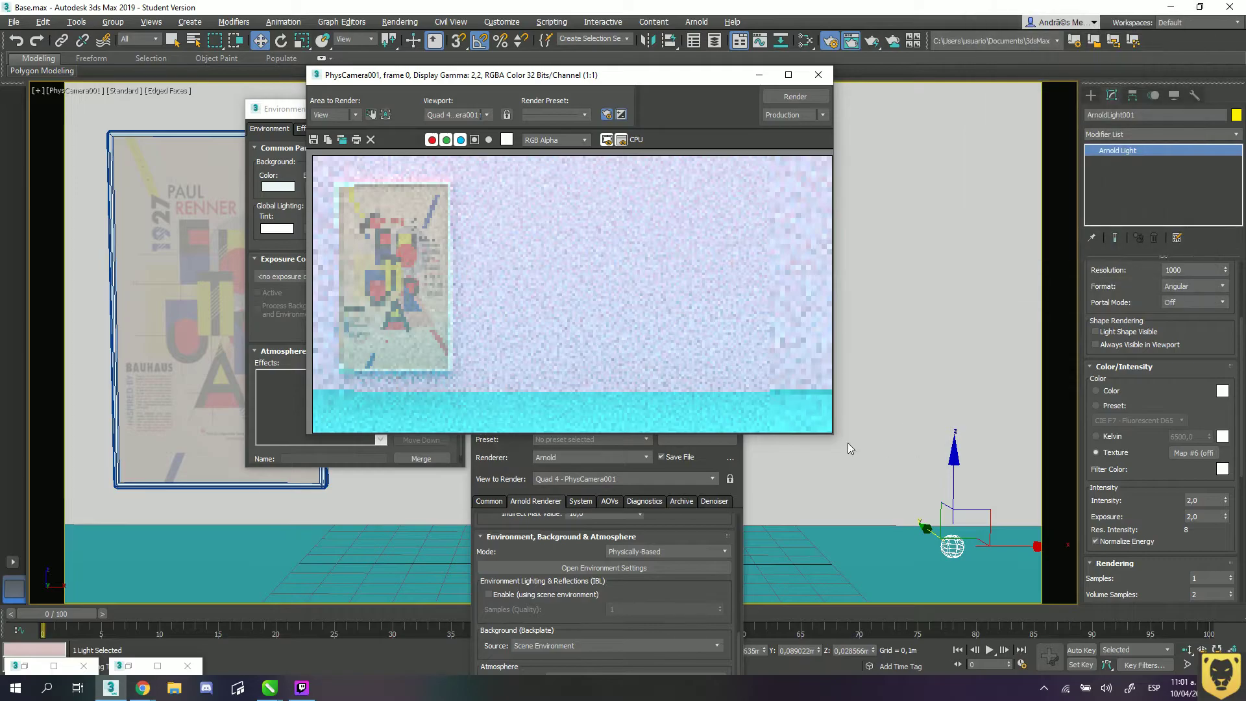
{"action": "left_click_drag", "start_coordinate": [1203, 519], "coordinate": [1181, 516]}
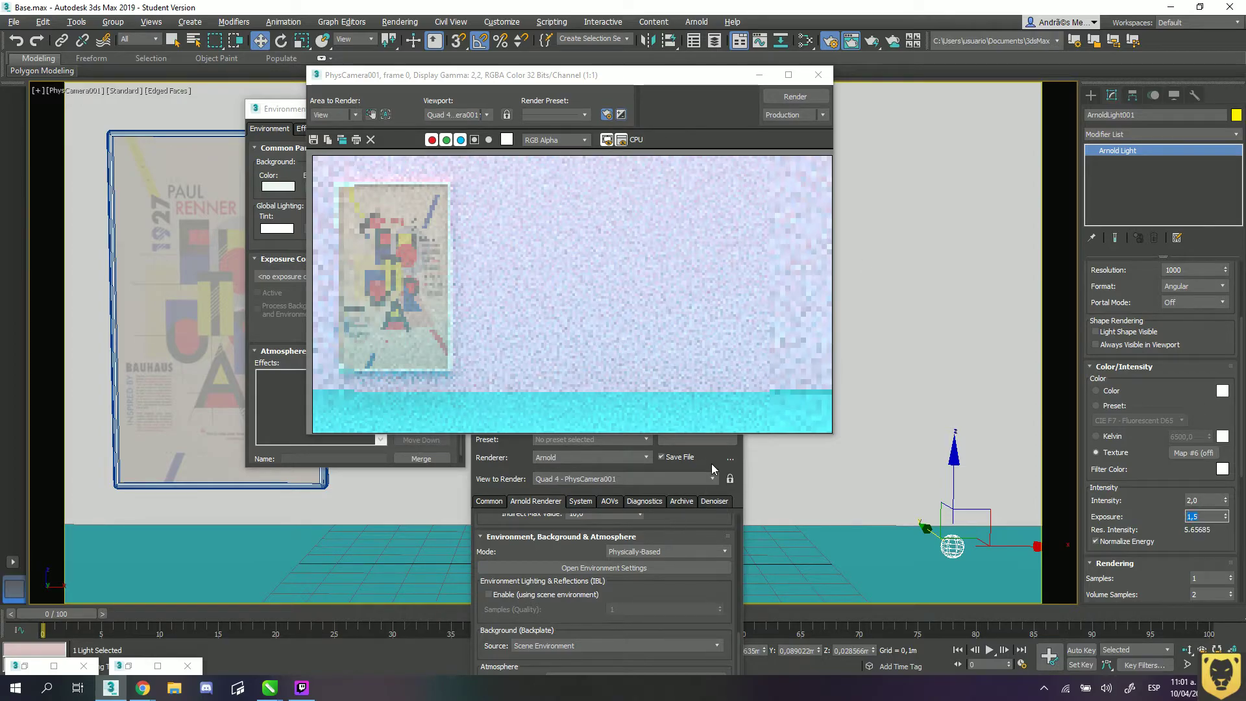
- Restore the material editor and assign the white brick Standard Surface, Material #65, to the wall behind the poster
{"action": "left_click", "coordinate": [624, 553]}
{"action": "left_click", "coordinate": [128, 666]}
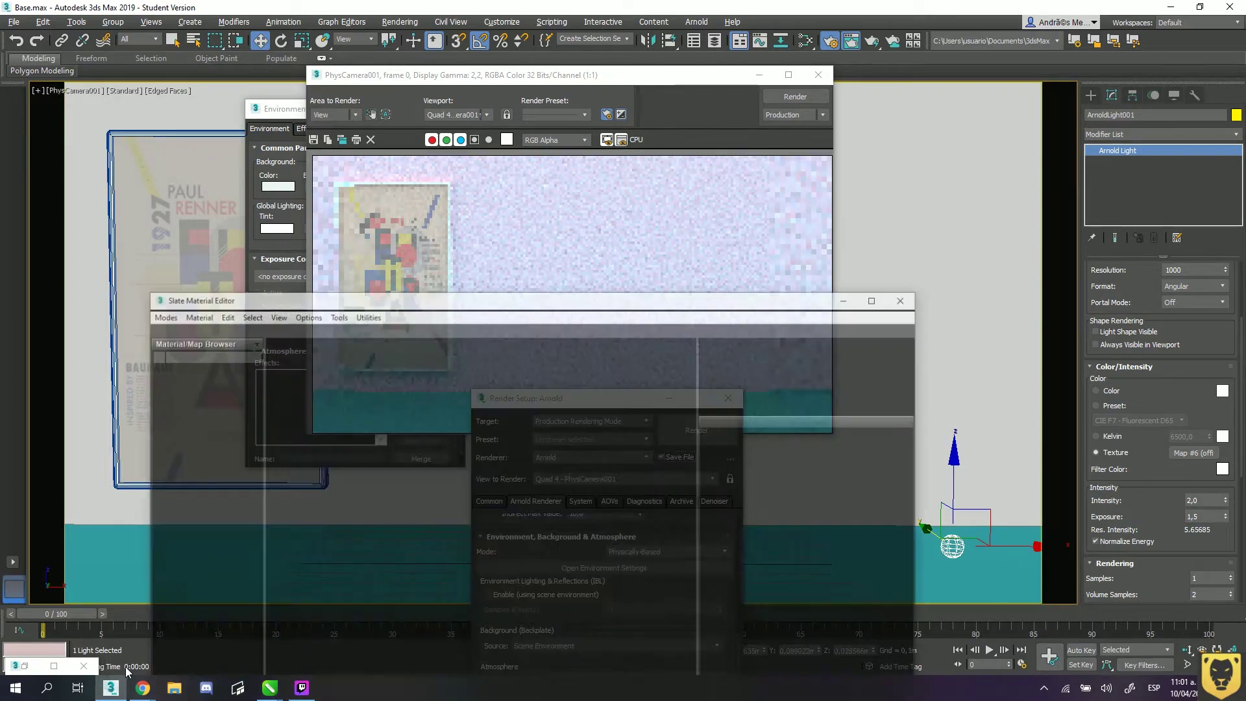
{"action": "left_click_drag", "start_coordinate": [495, 267], "coordinate": [882, 144]}
{"action": "middle_click_drag", "start_coordinate": [885, 338], "coordinate": [872, 404]}
{"action": "middle_click_drag", "start_coordinate": [773, 295], "coordinate": [855, 321]}
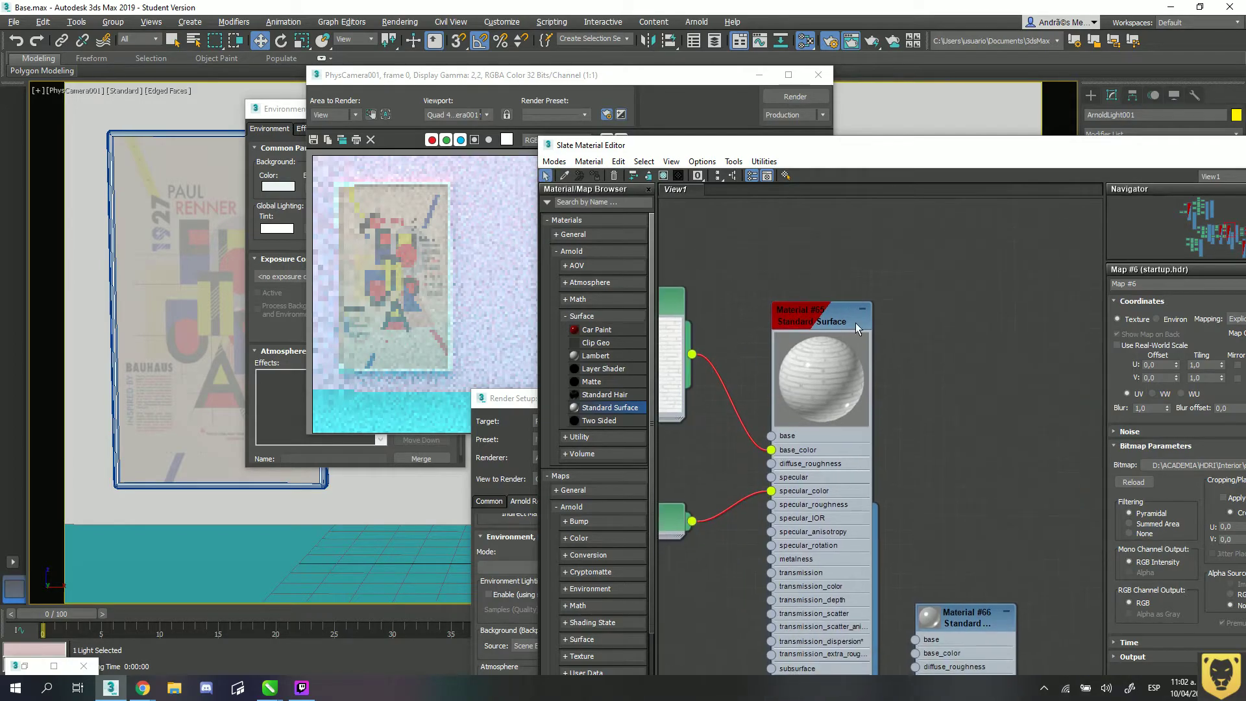
{"action": "middle_click_drag", "start_coordinate": [958, 448], "coordinate": [834, 398]}
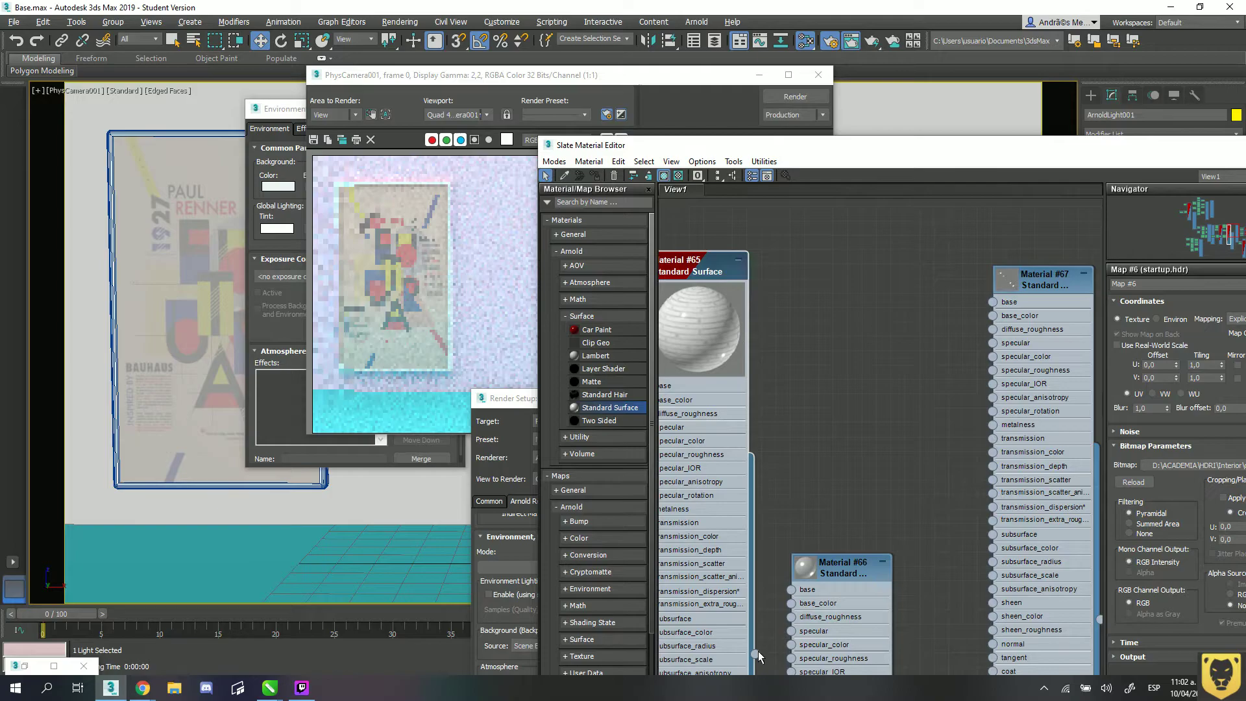
{"action": "left_click_drag", "start_coordinate": [756, 653], "coordinate": [462, 446]}
{"action": "left_click", "coordinate": [461, 446]}
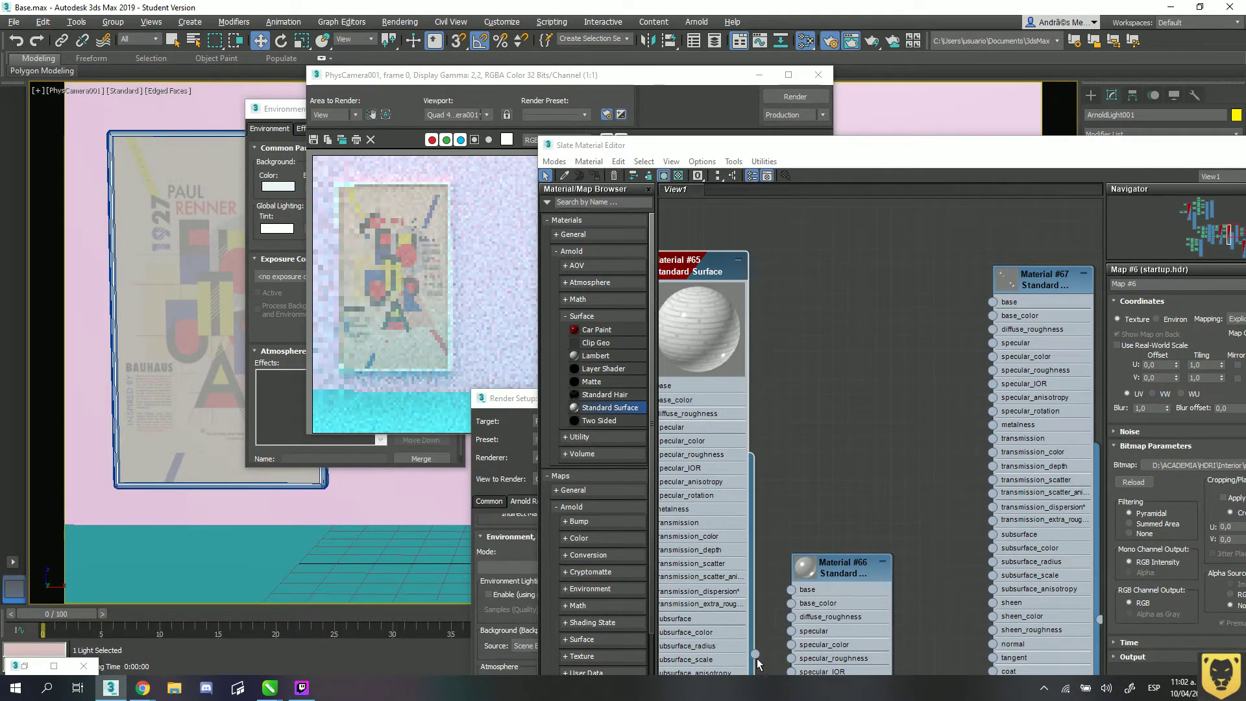
{"action": "left_click_drag", "start_coordinate": [754, 653], "coordinate": [383, 508]}
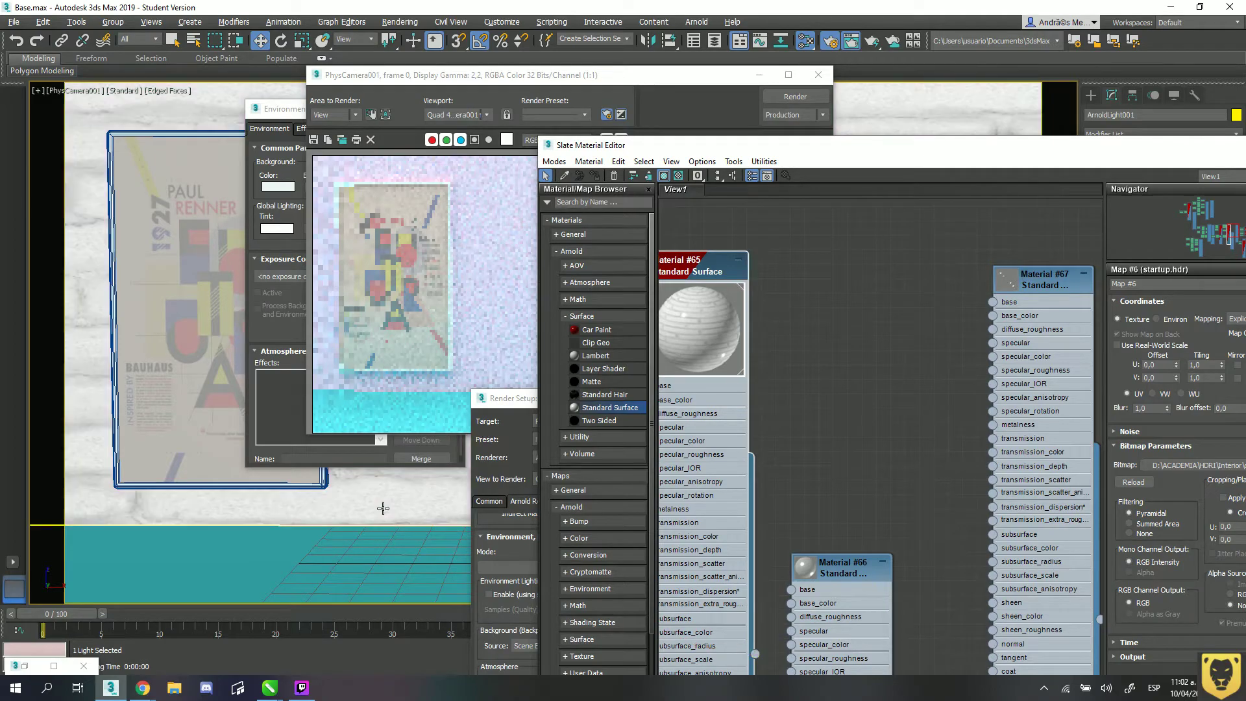
{"action": "left_click_drag", "start_coordinate": [649, 144], "coordinate": [260, 501]}
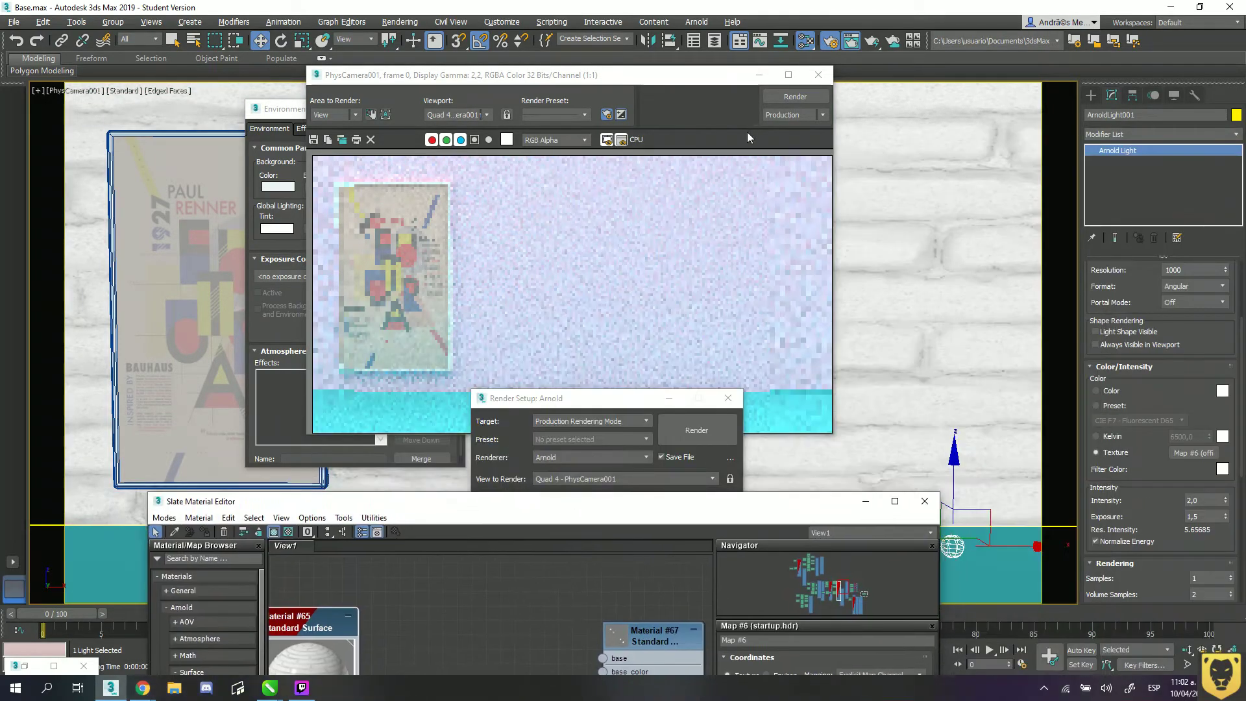
- Select the wall box and add a UVW Map modifier with box mapping
{"action": "key", "text": "alt+F4"}
{"action": "left_click", "coordinate": [946, 154]}
{"action": "left_click", "coordinate": [1236, 134]}
{"action": "scroll", "coordinate": [1212, 363], "scroll_direction": "down", "scroll_amount": 15}
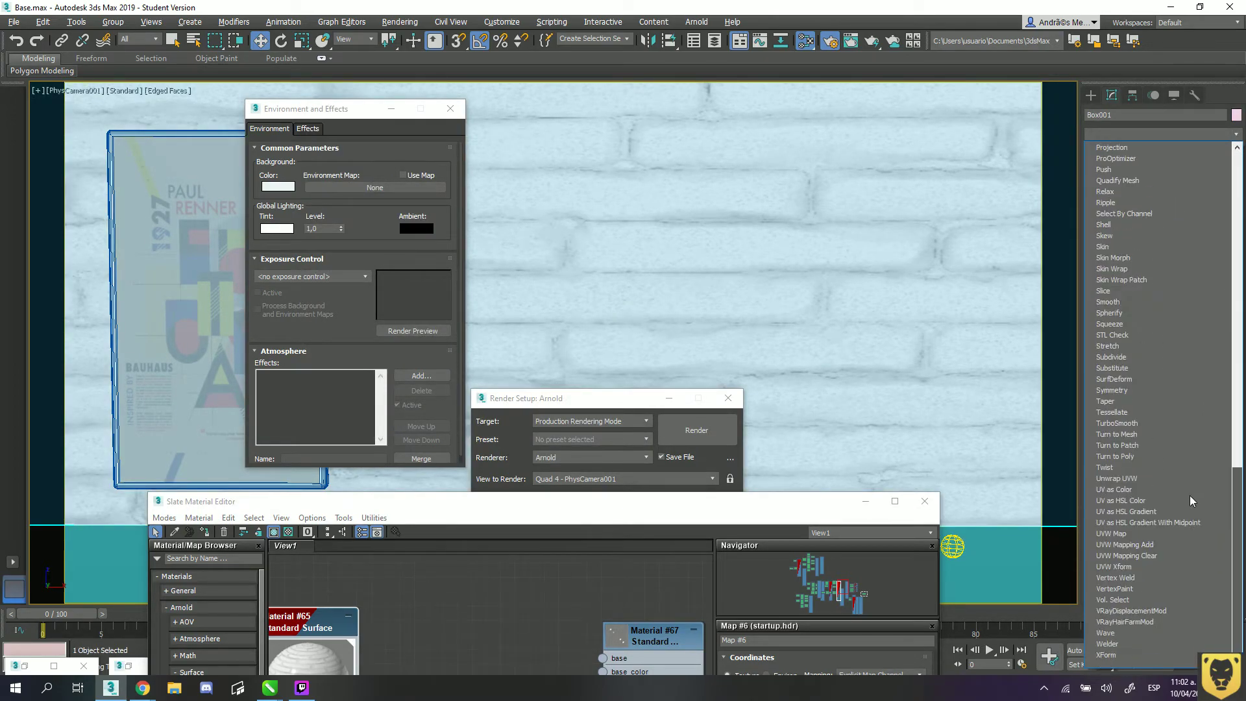
{"action": "left_click", "coordinate": [1147, 533]}
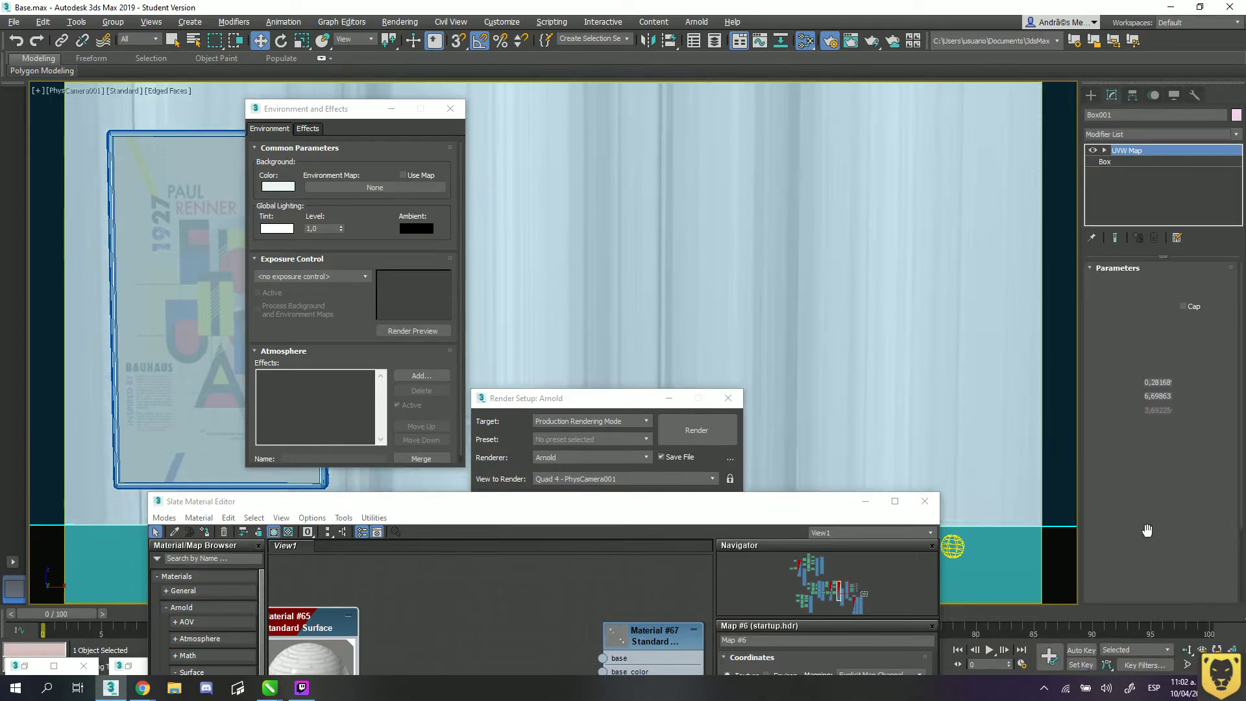
{"action": "left_click", "coordinate": [1146, 344]}
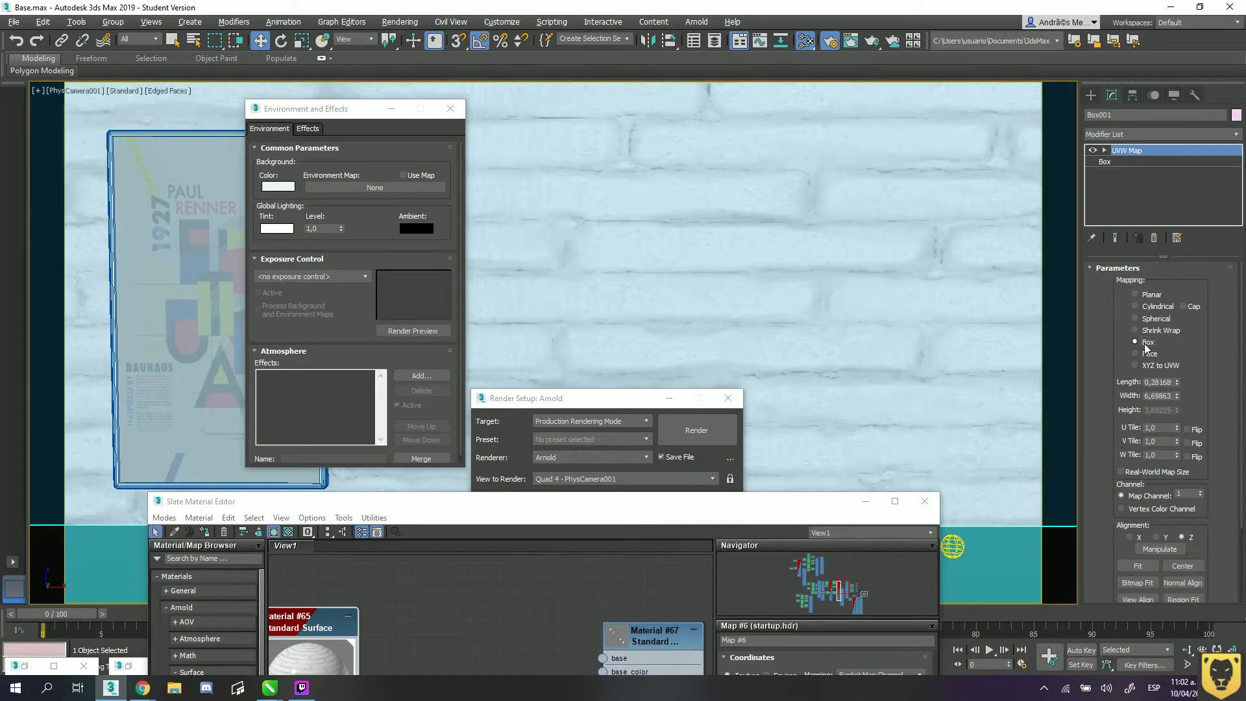
- Switch to an angled perspective view of the wall and minimize the render setup, material editor and environment windows
{"action": "key", "text": "p"}
{"action": "middle_click_drag", "start_coordinate": [1034, 285], "coordinate": [597, 295], "text": "alt"}
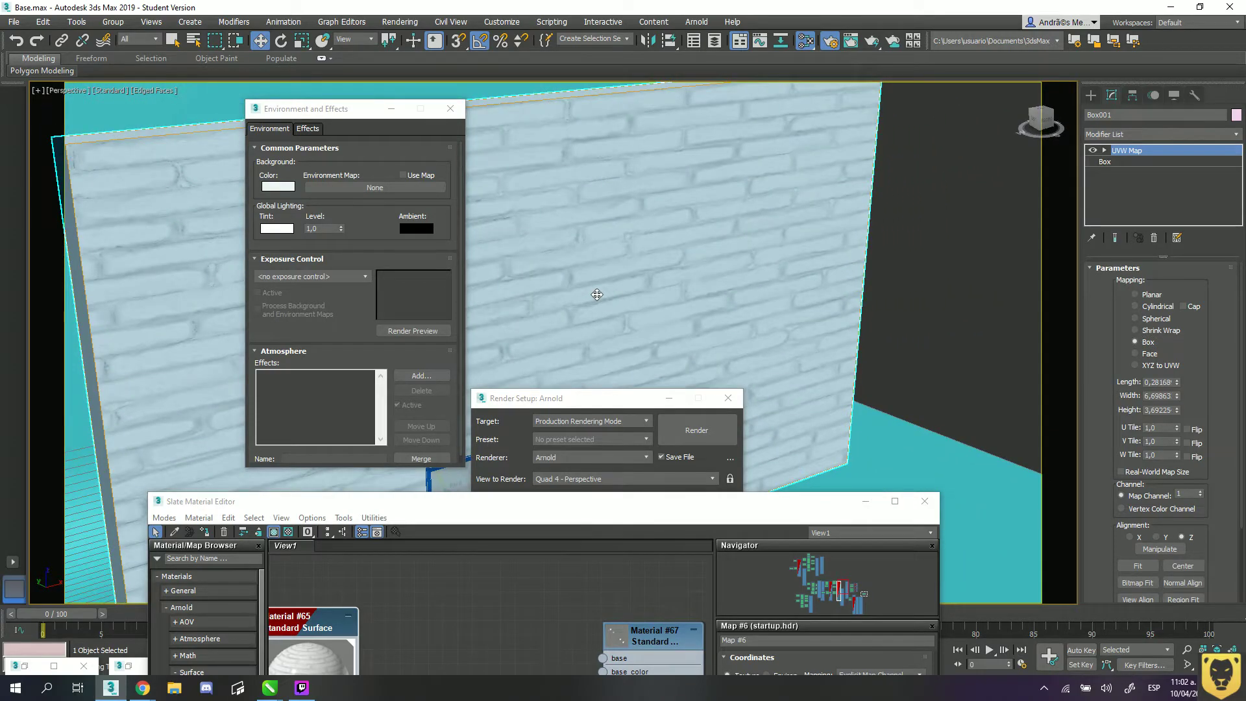
{"action": "left_click", "coordinate": [668, 398]}
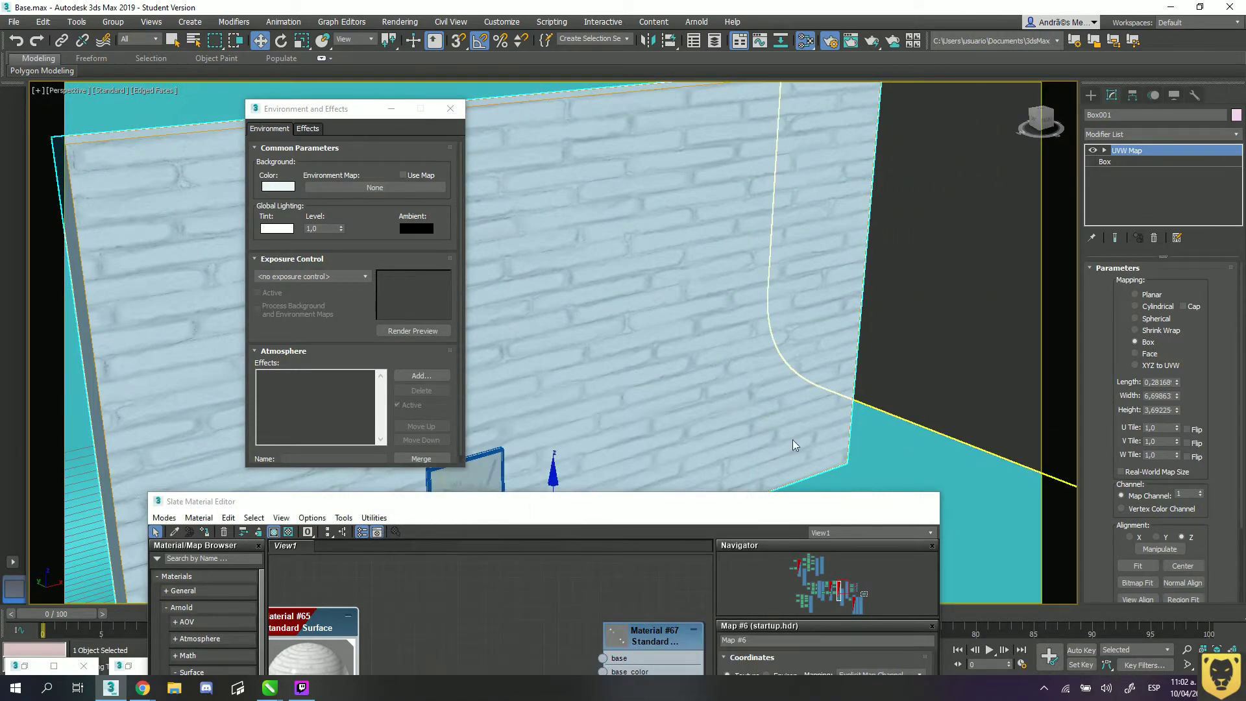
{"action": "left_click", "coordinate": [861, 503]}
{"action": "left_click", "coordinate": [391, 108]}
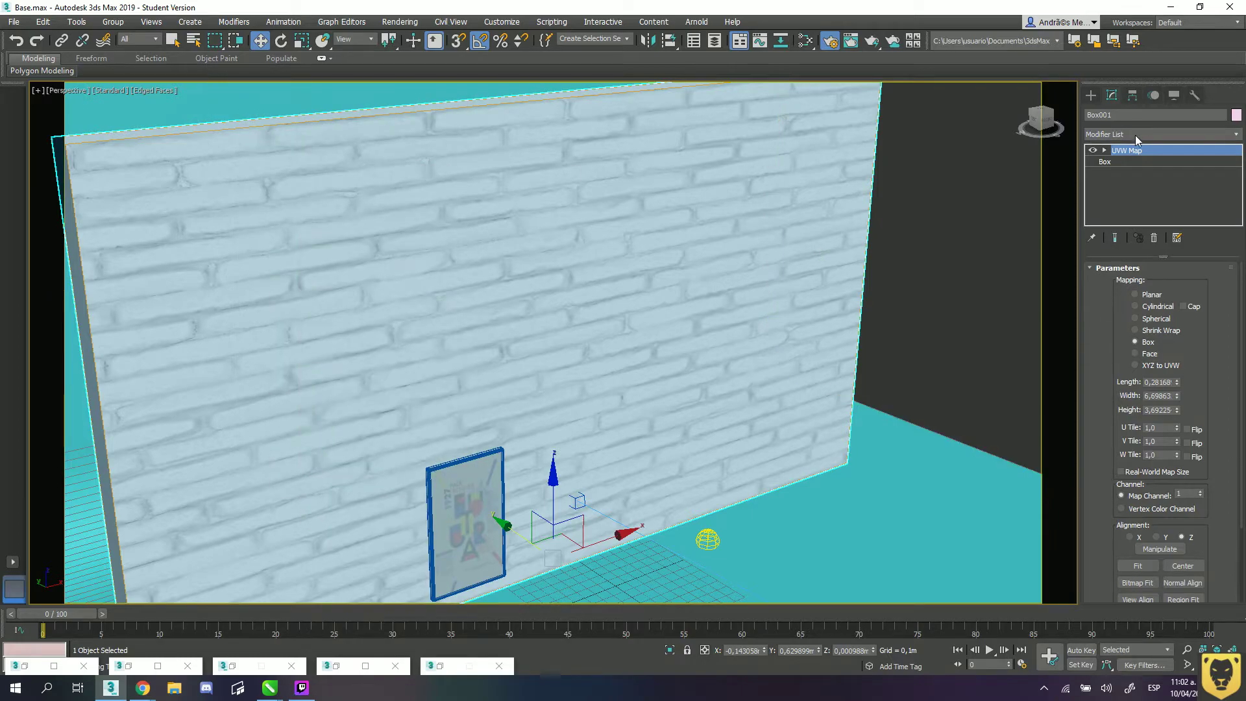
{"action": "middle_click_drag", "start_coordinate": [565, 288], "coordinate": [676, 262]}
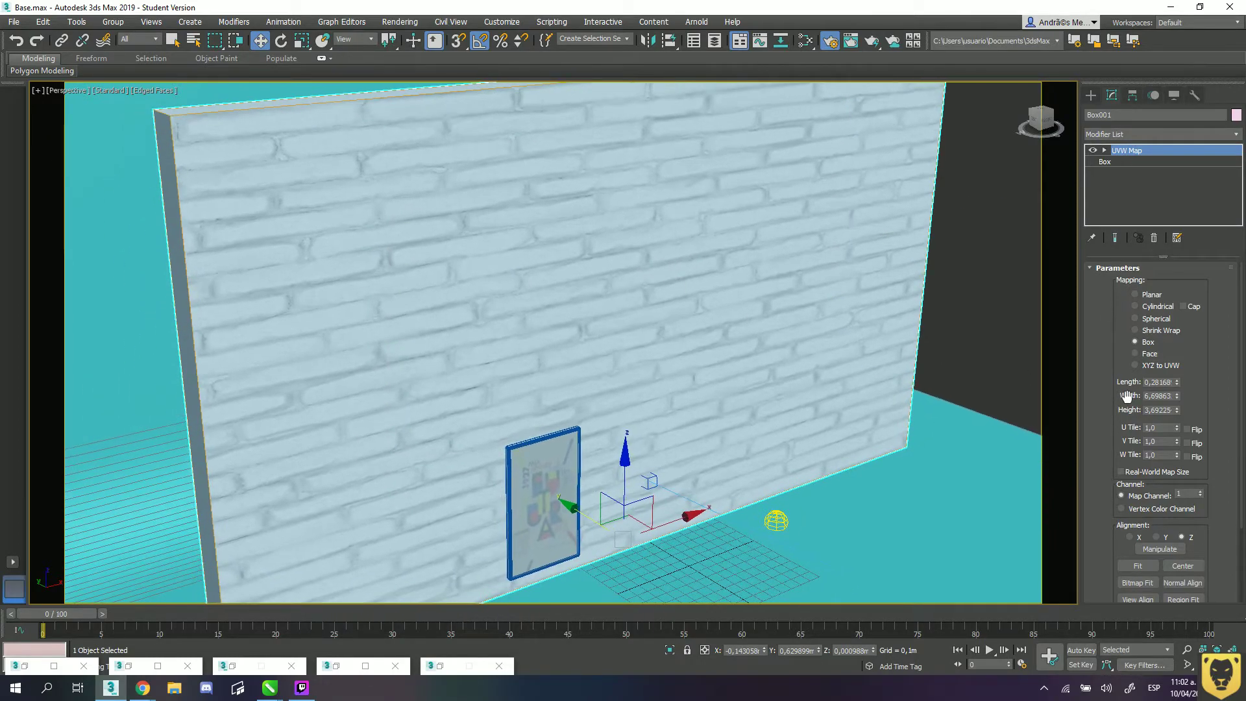
- Keep box mapping on the wall's UVW Map modifier and set its length, width and height to 1 m each
{"action": "left_click", "coordinate": [1136, 295]}
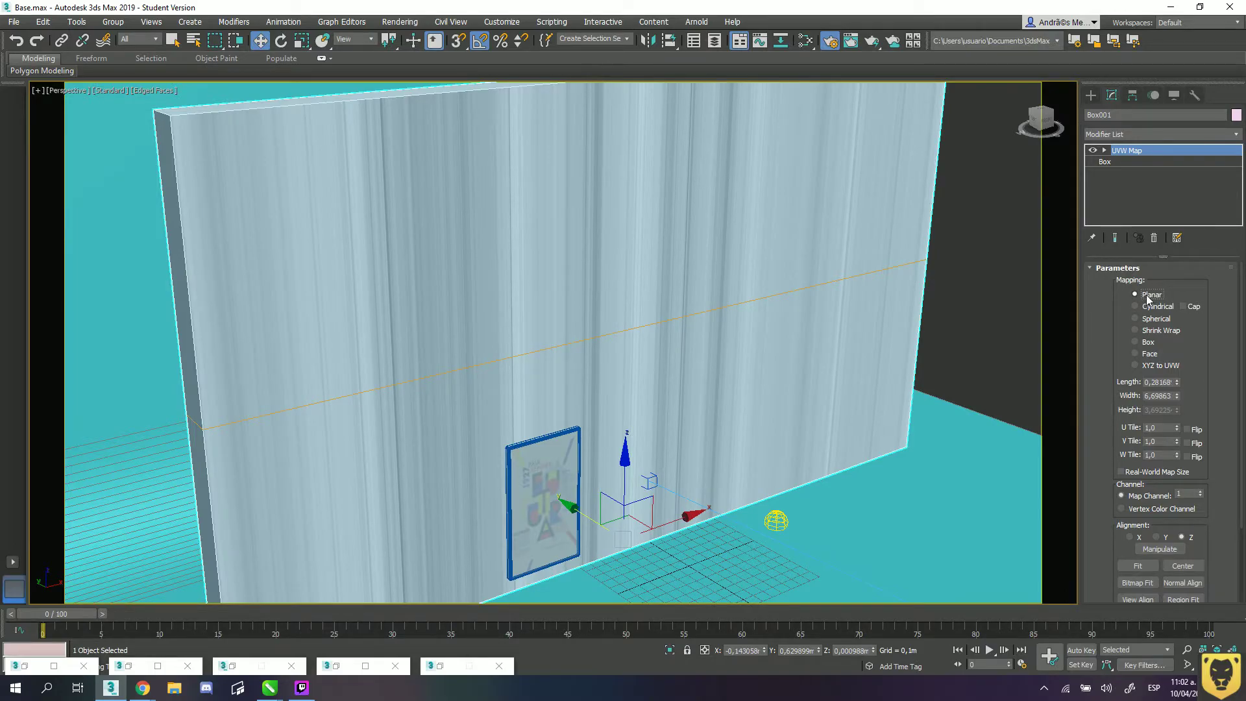
{"action": "left_click", "coordinate": [1146, 344]}
{"action": "left_click_drag", "start_coordinate": [1176, 383], "coordinate": [1177, 405]}
{"action": "type", "text": "4m"}
{"action": "key", "text": "BackSpace"}
{"action": "type", "text": "1"}
{"action": "key", "text": "Tab"}
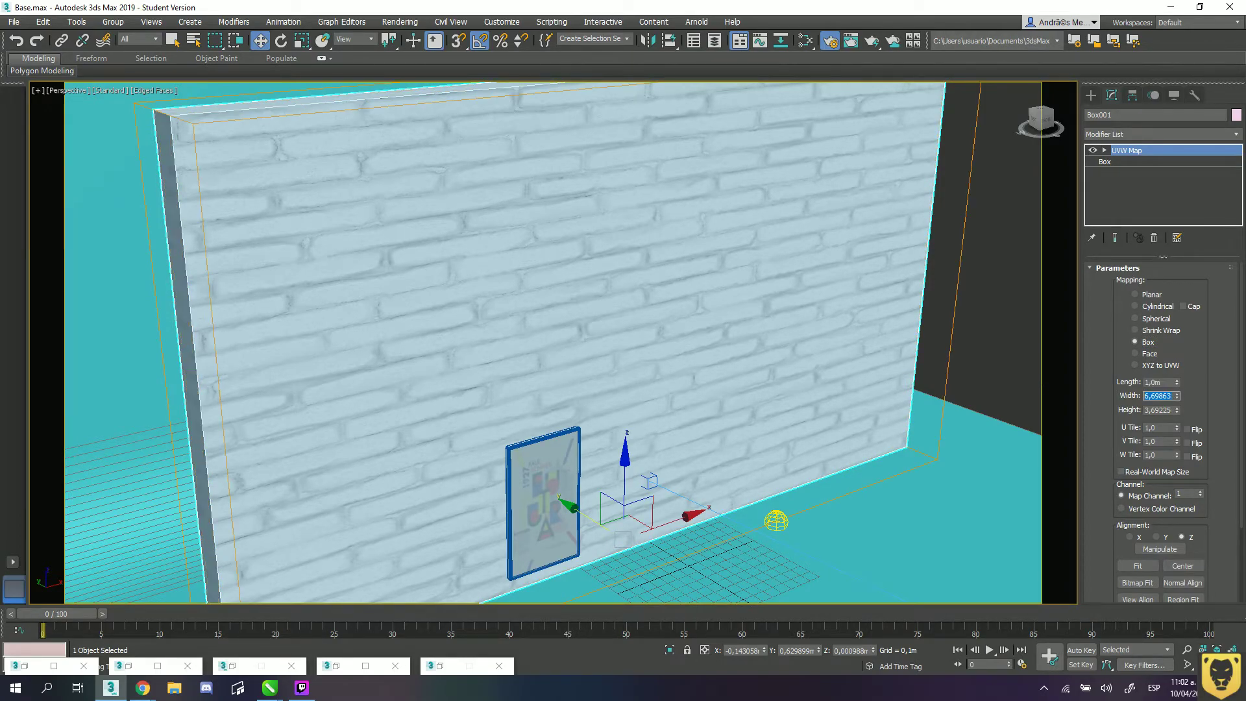
{"action": "type", "text": "1"}
{"action": "key", "text": "Tab"}
{"action": "type", "text": "1"}
{"action": "key", "text": "Tab"}
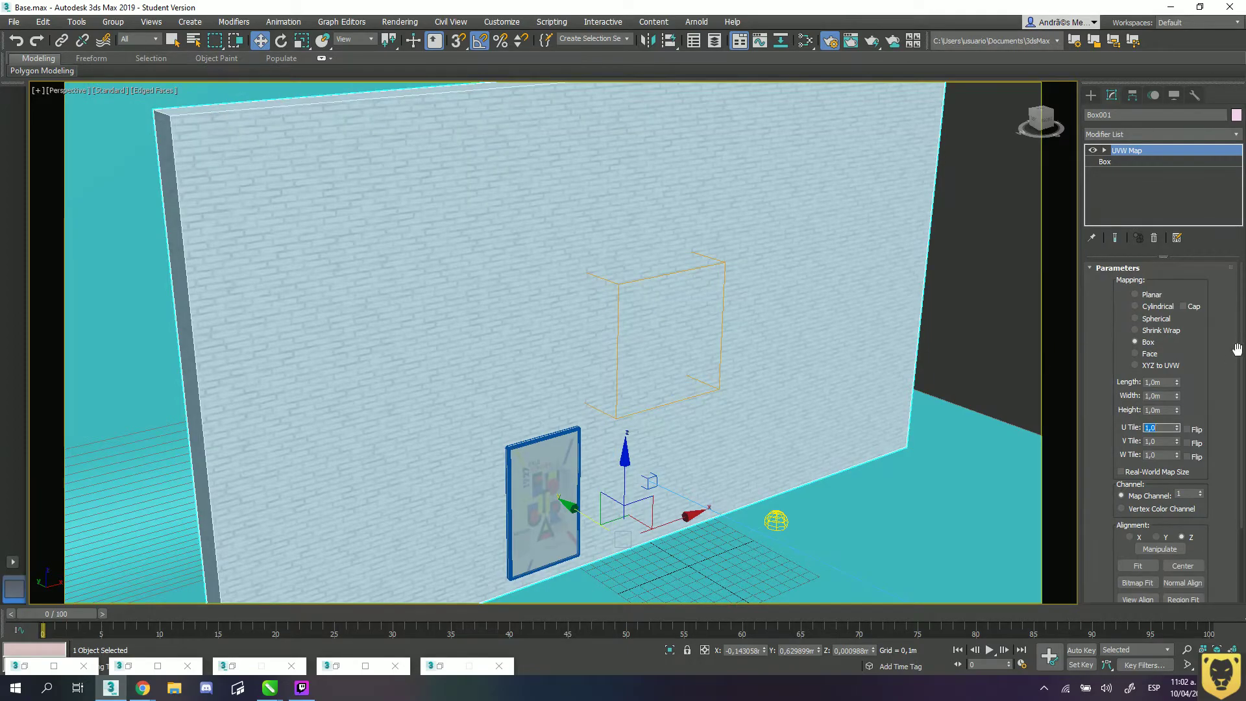
- Check the brick mapping around the wall's faces and render the PhysCamera001 view again, overwriting Poster.exr
{"action": "middle_click_drag", "start_coordinate": [390, 291], "coordinate": [427, 277]}
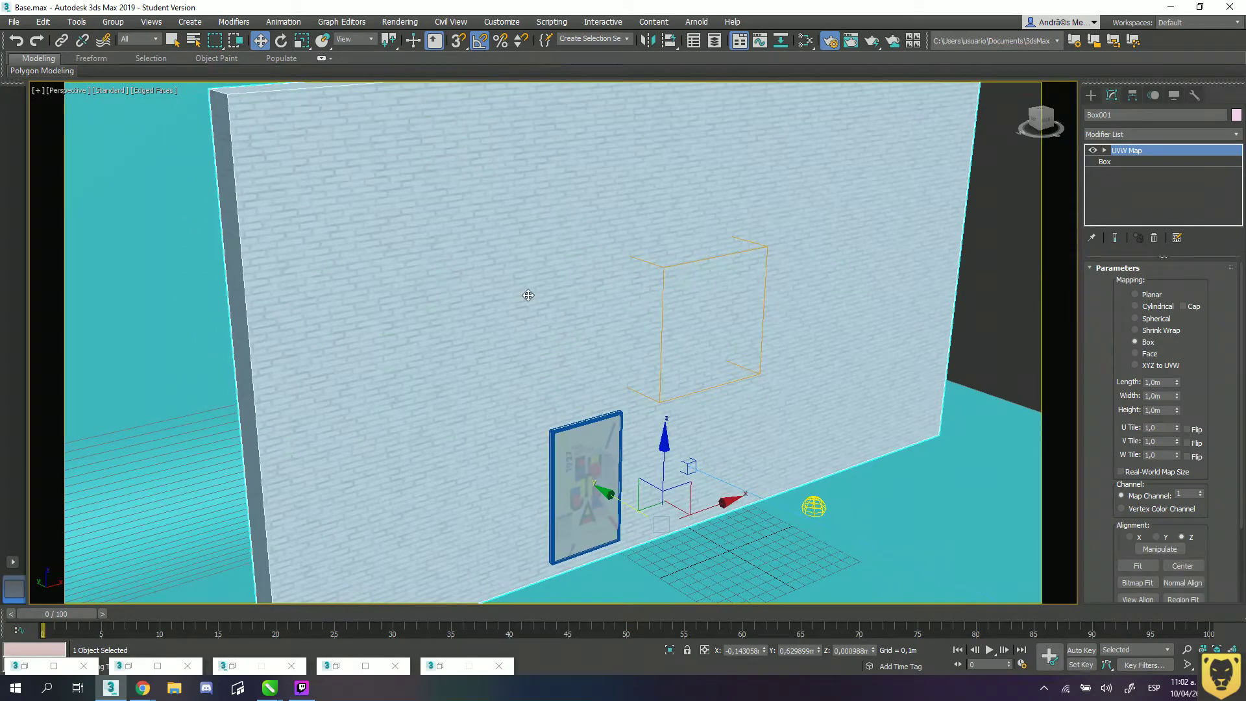
{"action": "middle_click_drag", "start_coordinate": [439, 322], "coordinate": [474, 333], "text": "alt"}
{"action": "scroll", "coordinate": [481, 287], "scroll_direction": "up", "scroll_amount": 4}
{"action": "scroll", "coordinate": [579, 380], "scroll_direction": "down", "scroll_amount": 2}
{"action": "middle_click_drag", "start_coordinate": [582, 381], "coordinate": [447, 368], "text": "alt"}
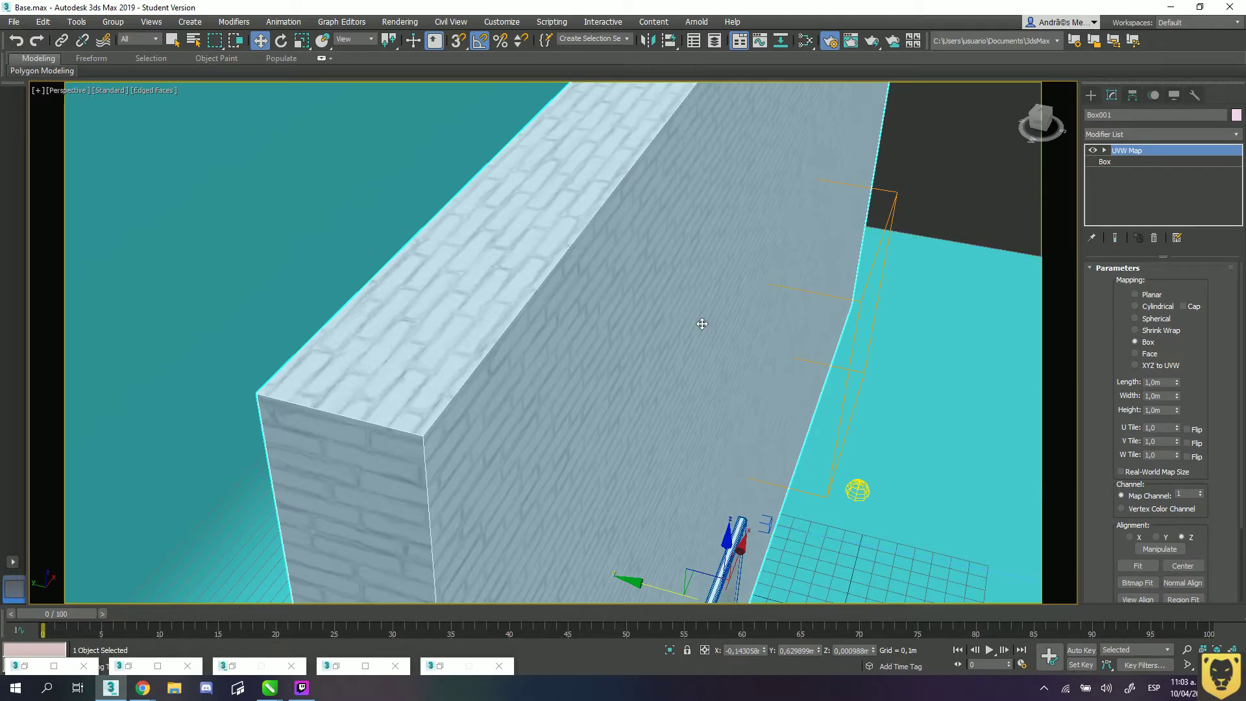
{"action": "key", "text": "c"}
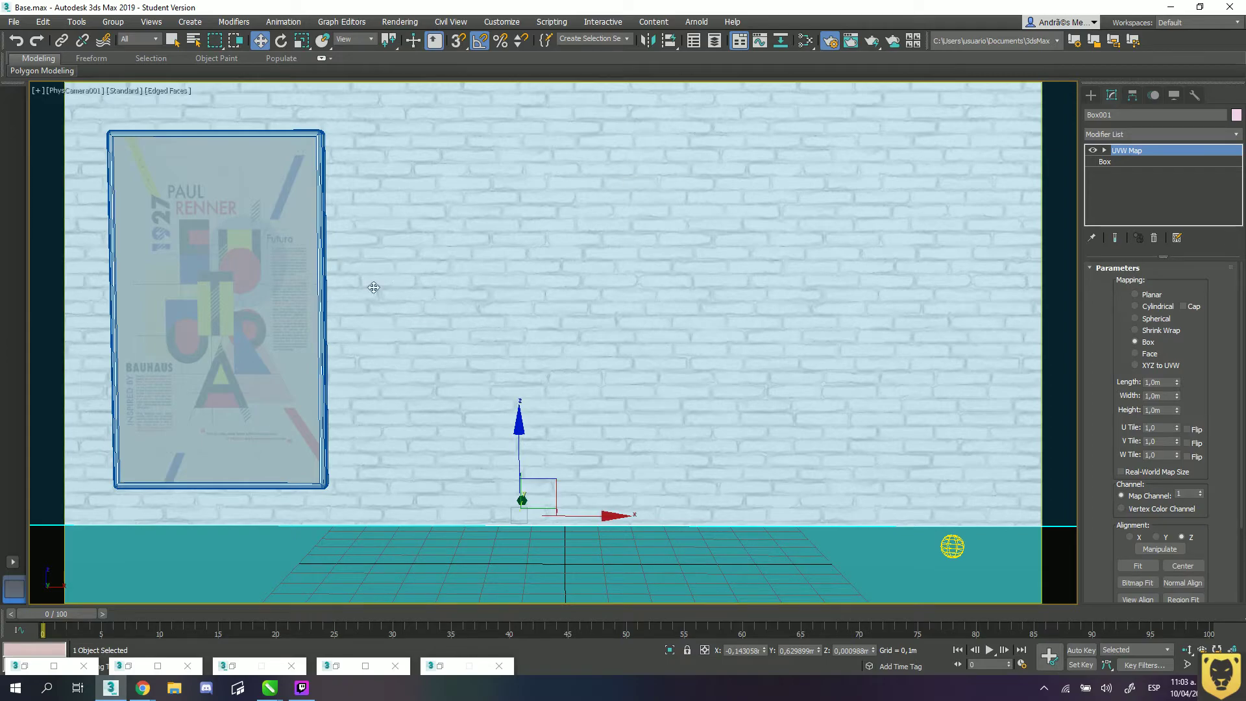
{"action": "left_click", "coordinate": [1177, 428]}
{"action": "mouse_move", "coordinate": [1177, 427]}
{"action": "left_mouse_down"}
{"action": "mouse_move", "coordinate": [1177, 440]}
{"action": "mouse_move", "coordinate": [1177, 428]}
{"action": "left_mouse_up"}
{"action": "left_click", "coordinate": [1177, 429]}
{"action": "left_click", "coordinate": [584, 358]}
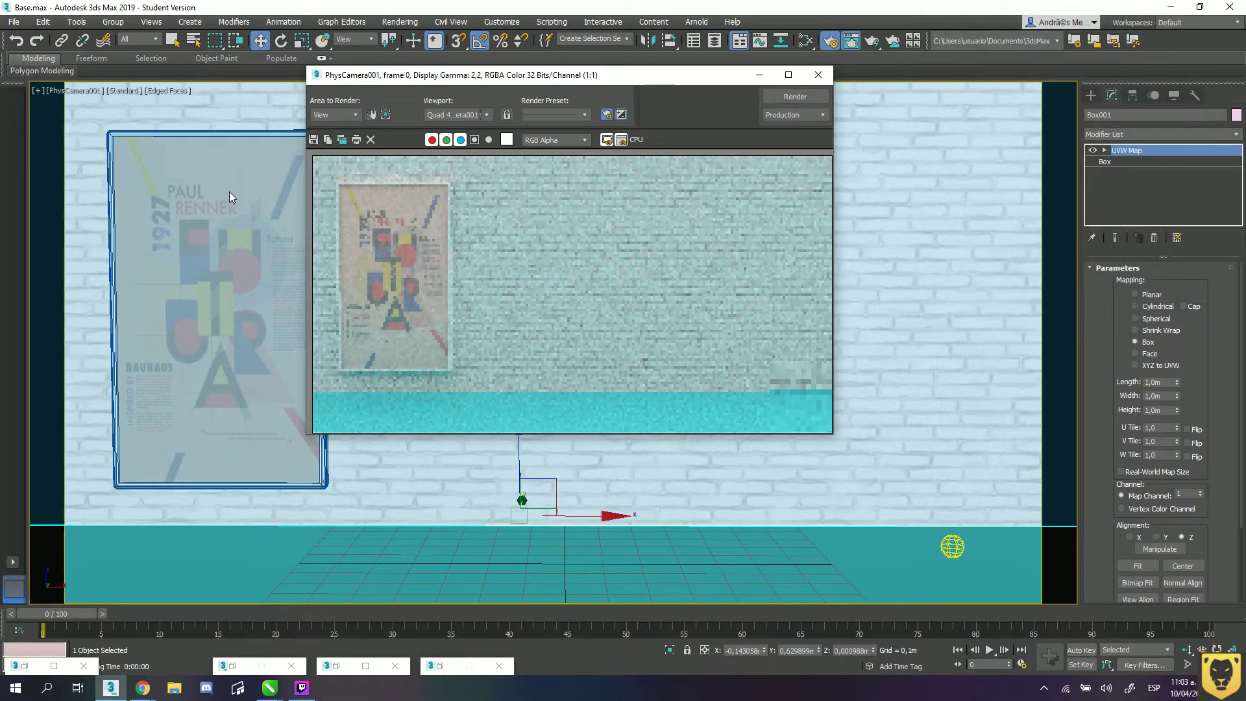
- Move the poster's glass panel down to uncover the poster's upper part and render the PhysCamera001 view, overwriting Poster.exr
{"action": "left_click", "coordinate": [205, 213]}
{"action": "left_click_drag", "start_coordinate": [205, 212], "coordinate": [216, 342]}
{"action": "left_click", "coordinate": [178, 263]}
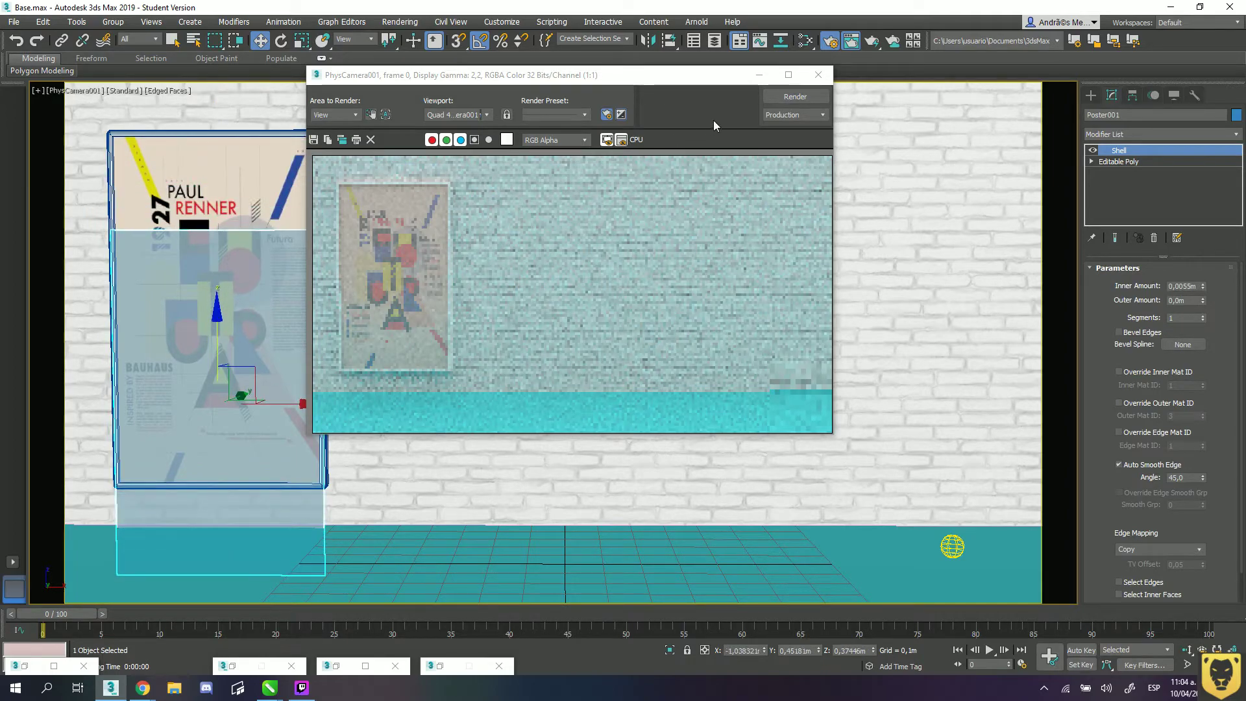
{"action": "left_click", "coordinate": [776, 96]}
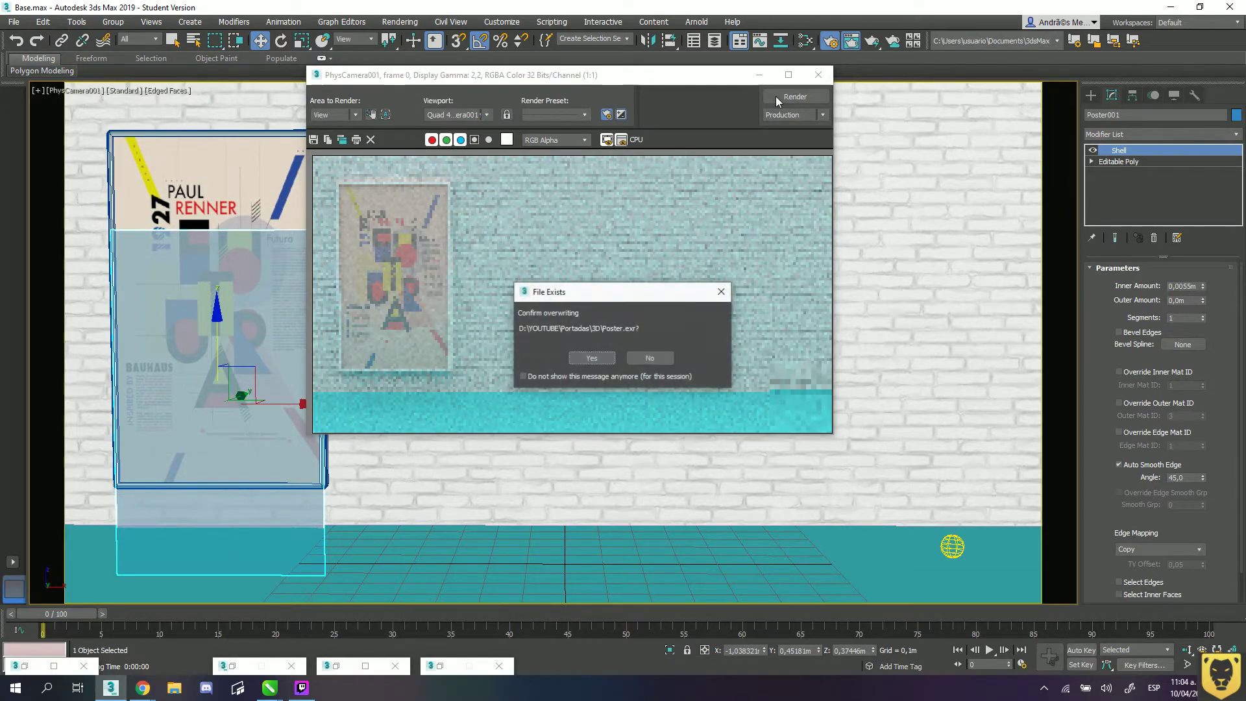
{"action": "left_click", "coordinate": [595, 357]}
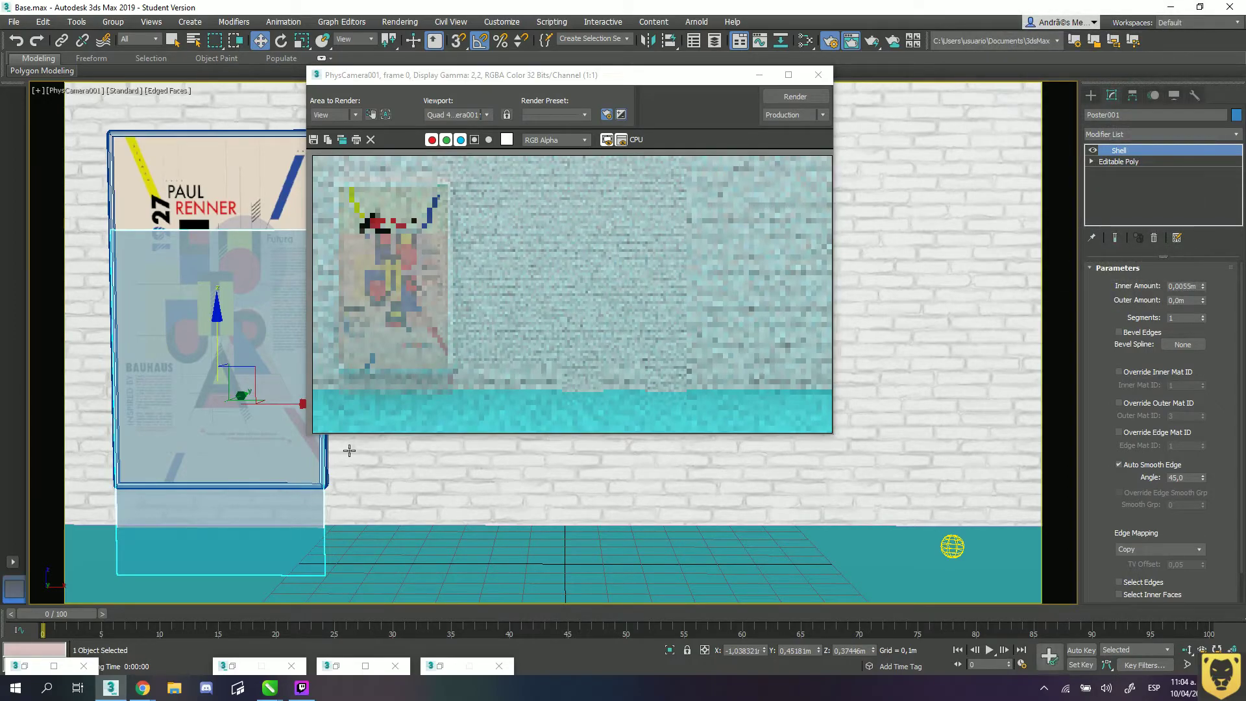
- Set the glass Material #67's specular roughness to 0 and IOR to 3, and turn off Thin-Walled transmission
{"action": "key", "text": "m"}
{"action": "left_click_drag", "start_coordinate": [529, 504], "coordinate": [803, 52]}
{"action": "middle_click_drag", "start_coordinate": [738, 327], "coordinate": [713, 328]}
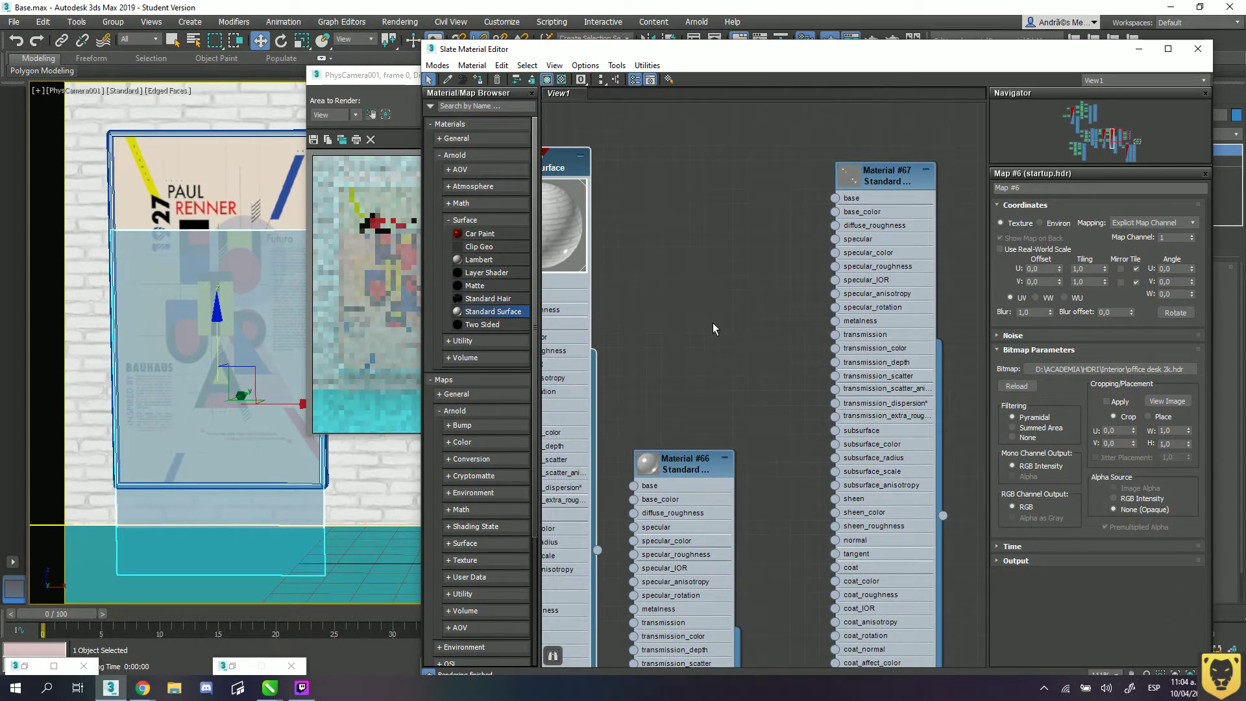
{"action": "double_click", "coordinate": [867, 176]}
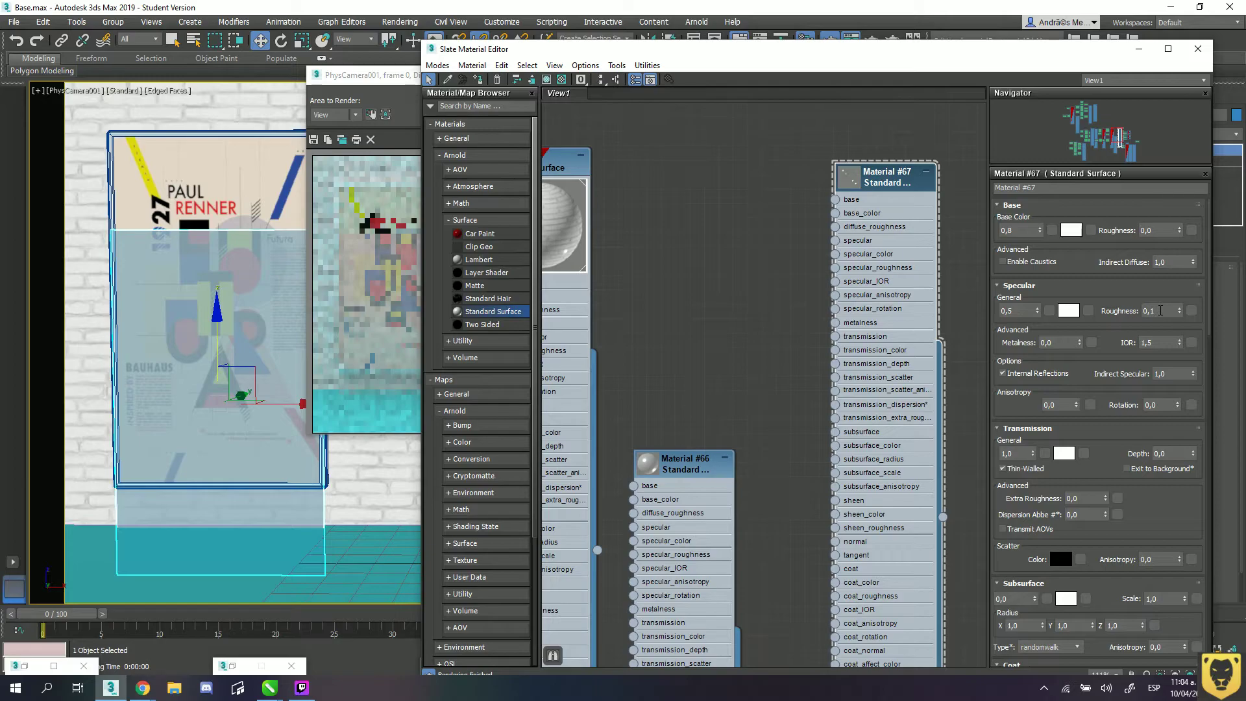
{"action": "double_click", "coordinate": [1161, 310]}
{"action": "type", "text": "3"}
{"action": "key", "text": "Return"}
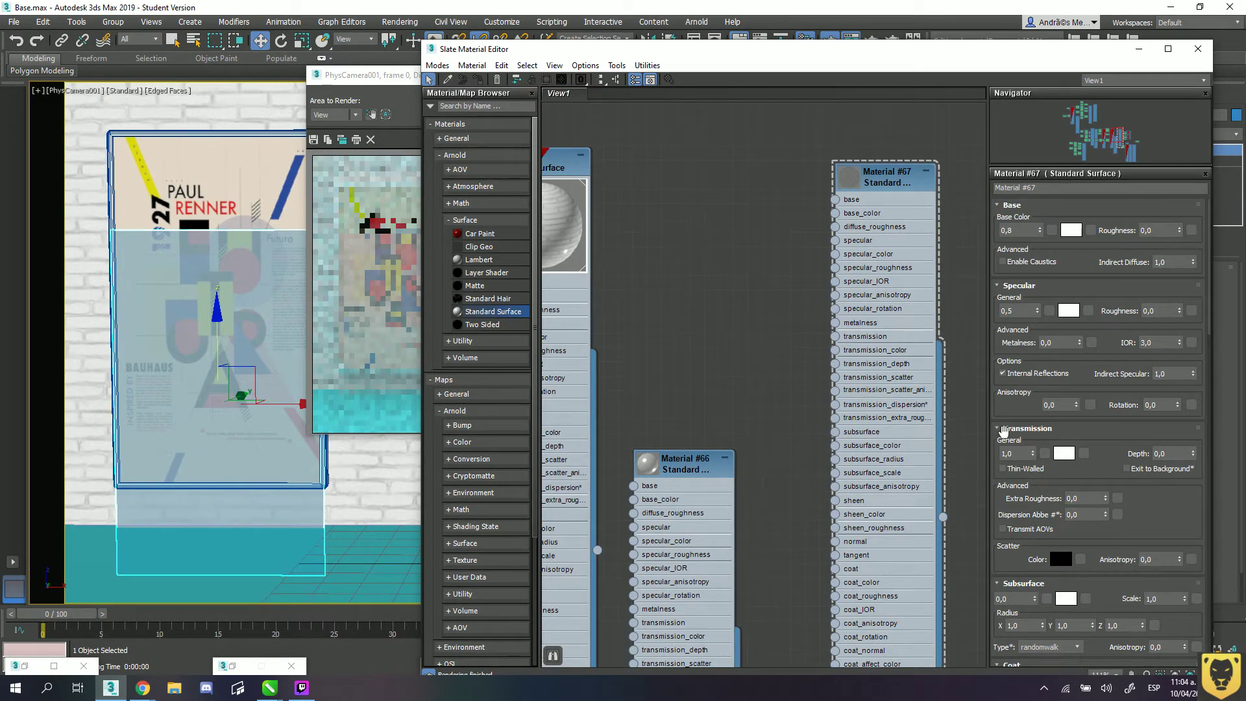
- Render the PhysCamera001 view with the edited glass material, overwriting Poster.exr
{"action": "left_click_drag", "start_coordinate": [945, 486], "coordinate": [596, 482]}
{"action": "key", "text": "shift+q"}
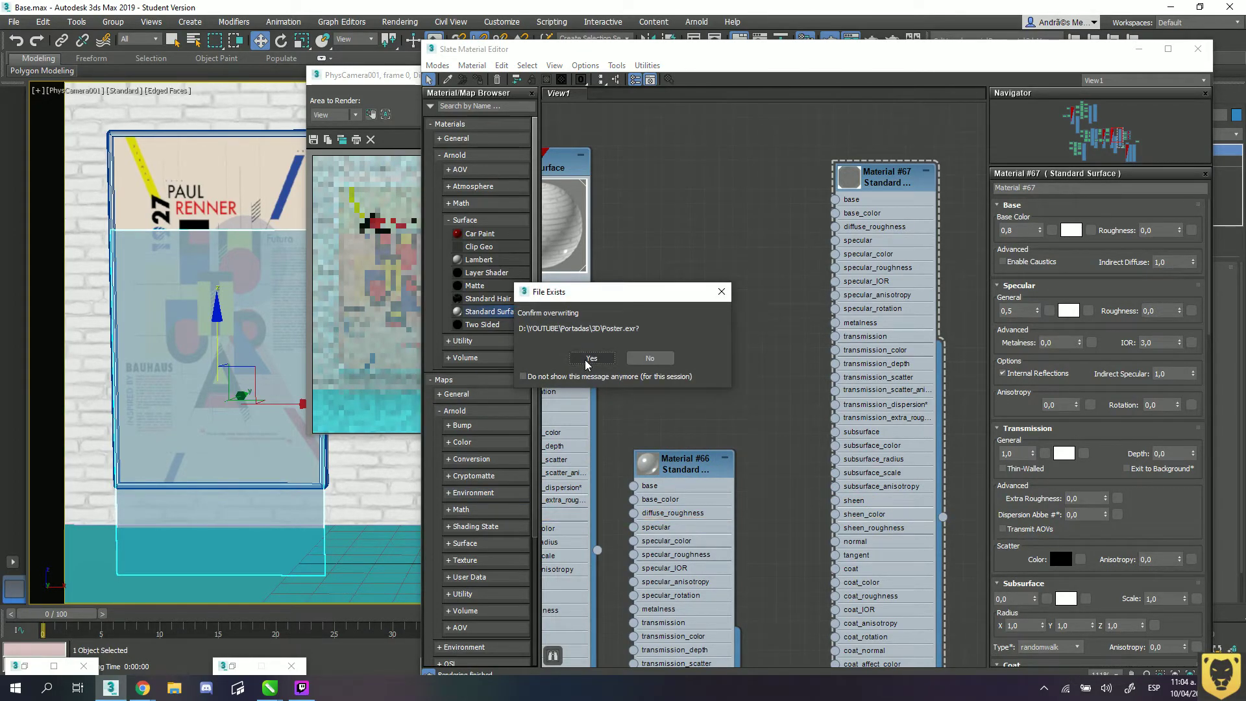
{"action": "left_click", "coordinate": [589, 359]}
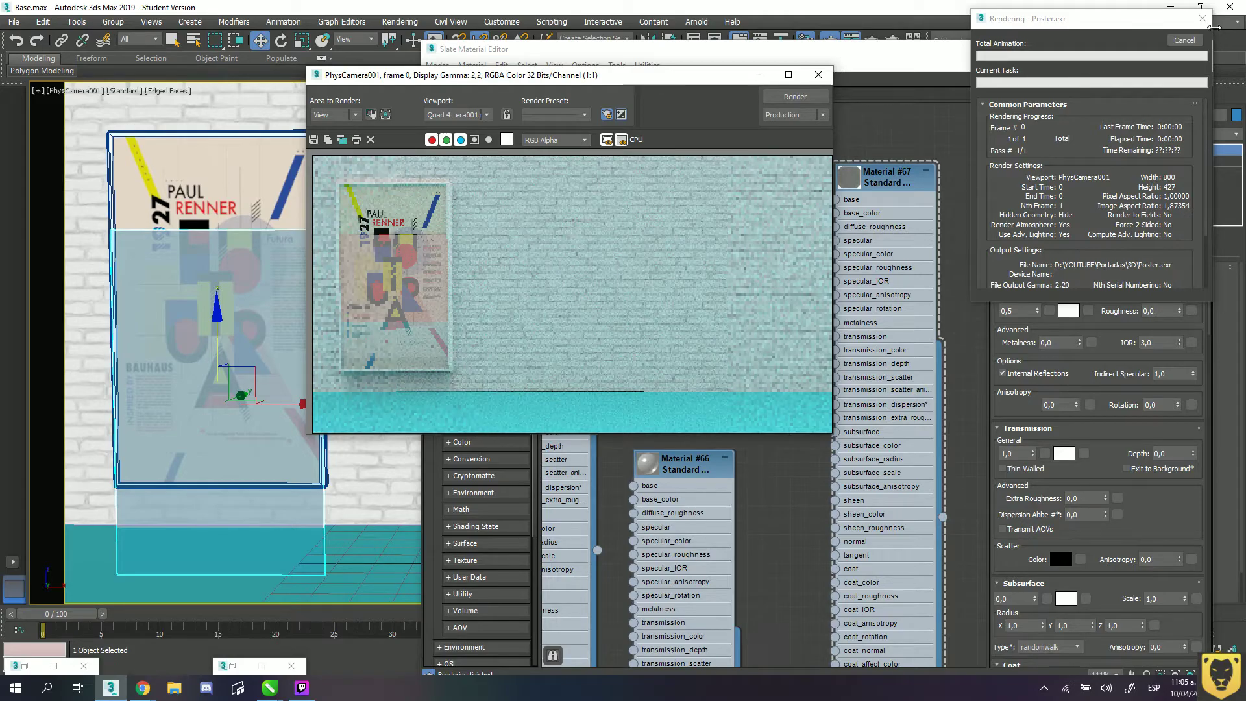
- Find the HDRI bitmap node Map #6 in the material editor, show its parameters and enlarge its preview
{"action": "left_click_drag", "start_coordinate": [983, 50], "coordinate": [797, 187]}
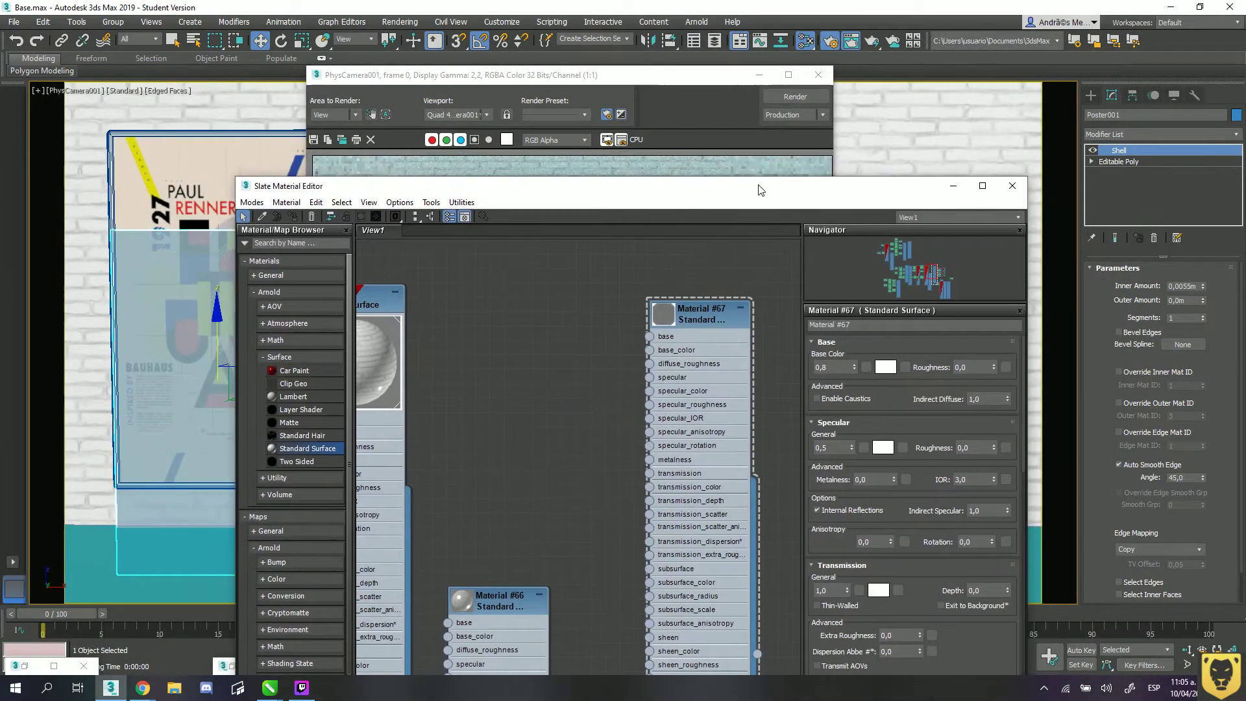
{"action": "key", "text": "8"}
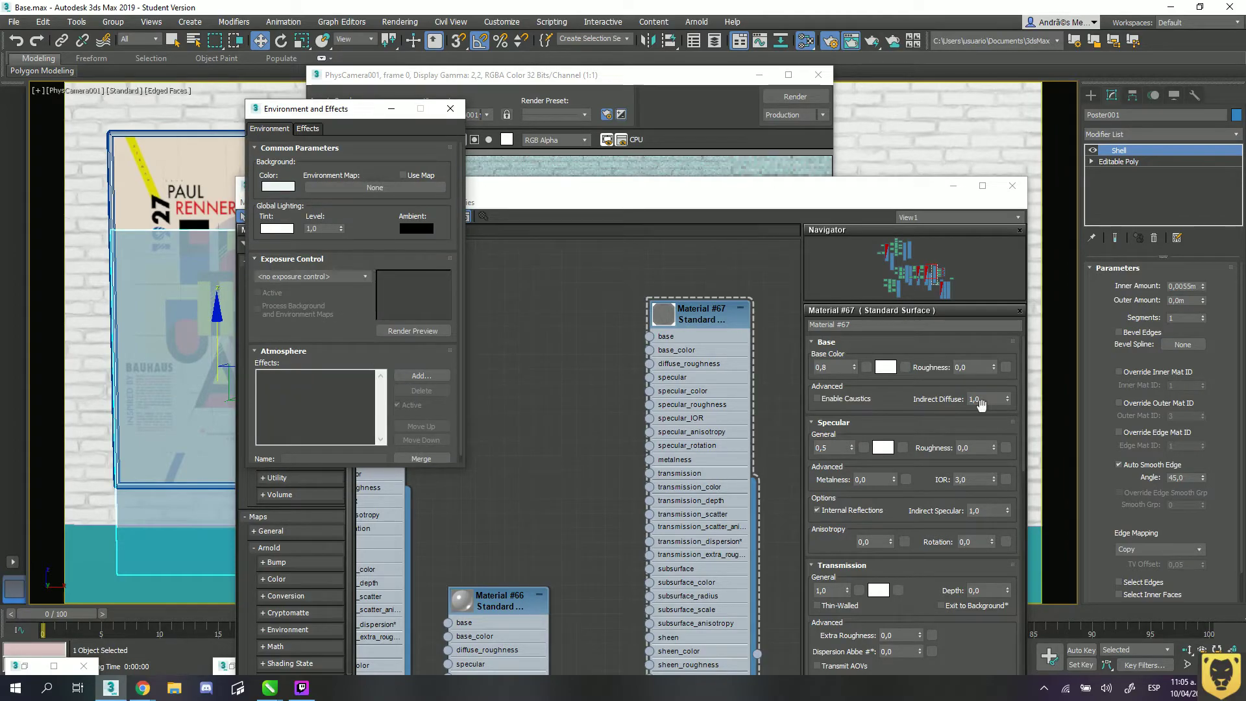
{"action": "key", "text": "8"}
{"action": "key", "text": "m"}
{"action": "key", "text": "m"}
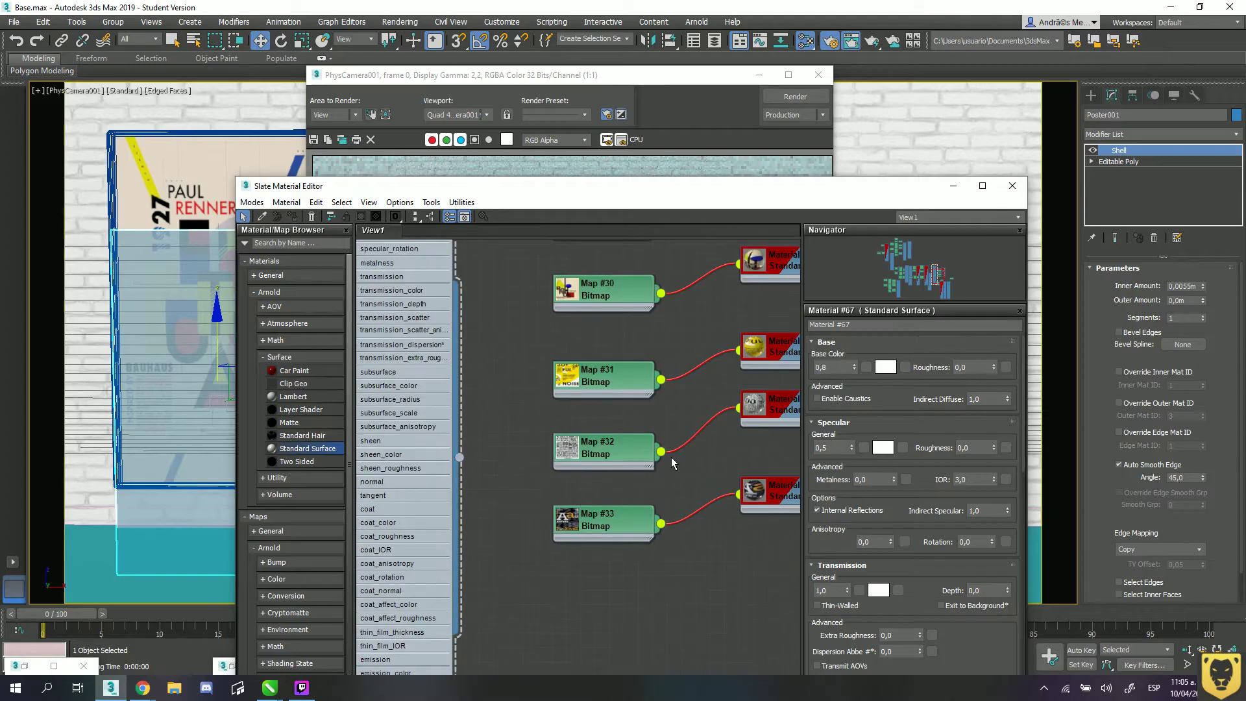
{"action": "middle_click_drag", "start_coordinate": [672, 462], "coordinate": [534, 465]}
{"action": "middle_click_drag", "start_coordinate": [645, 588], "coordinate": [585, 460]}
{"action": "scroll", "coordinate": [559, 453], "scroll_direction": "up", "scroll_amount": 5}
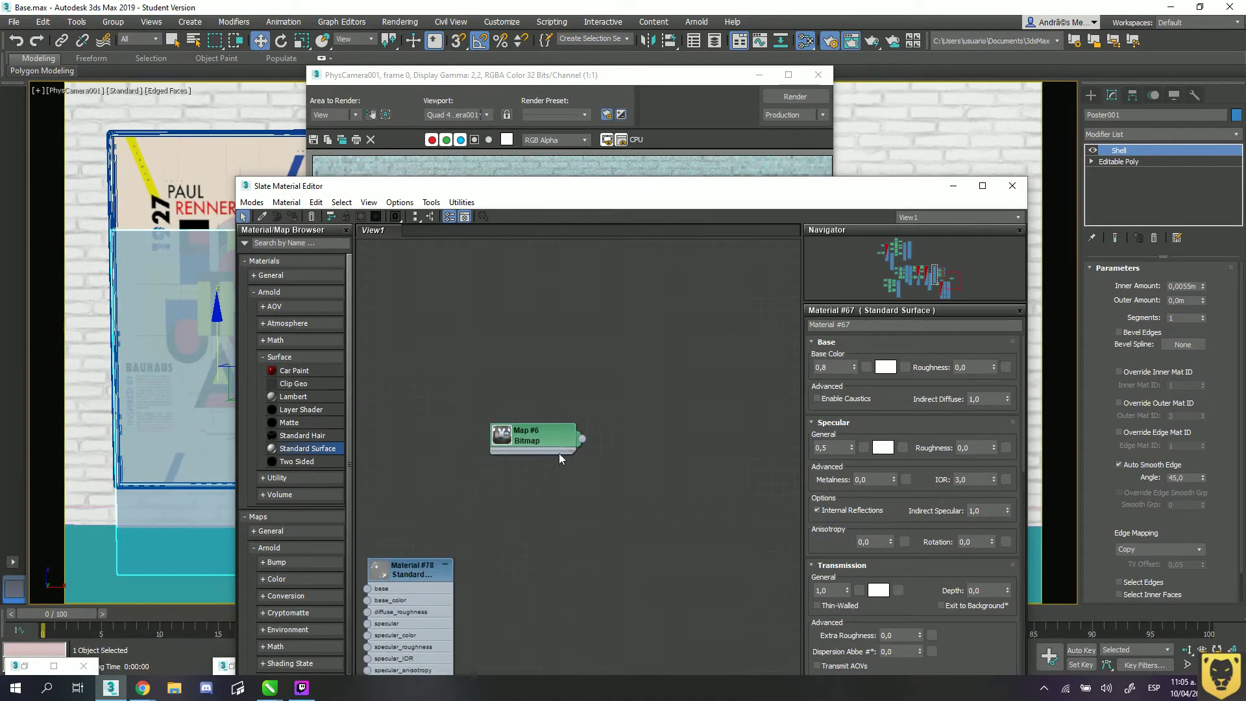
{"action": "double_click", "coordinate": [523, 434]}
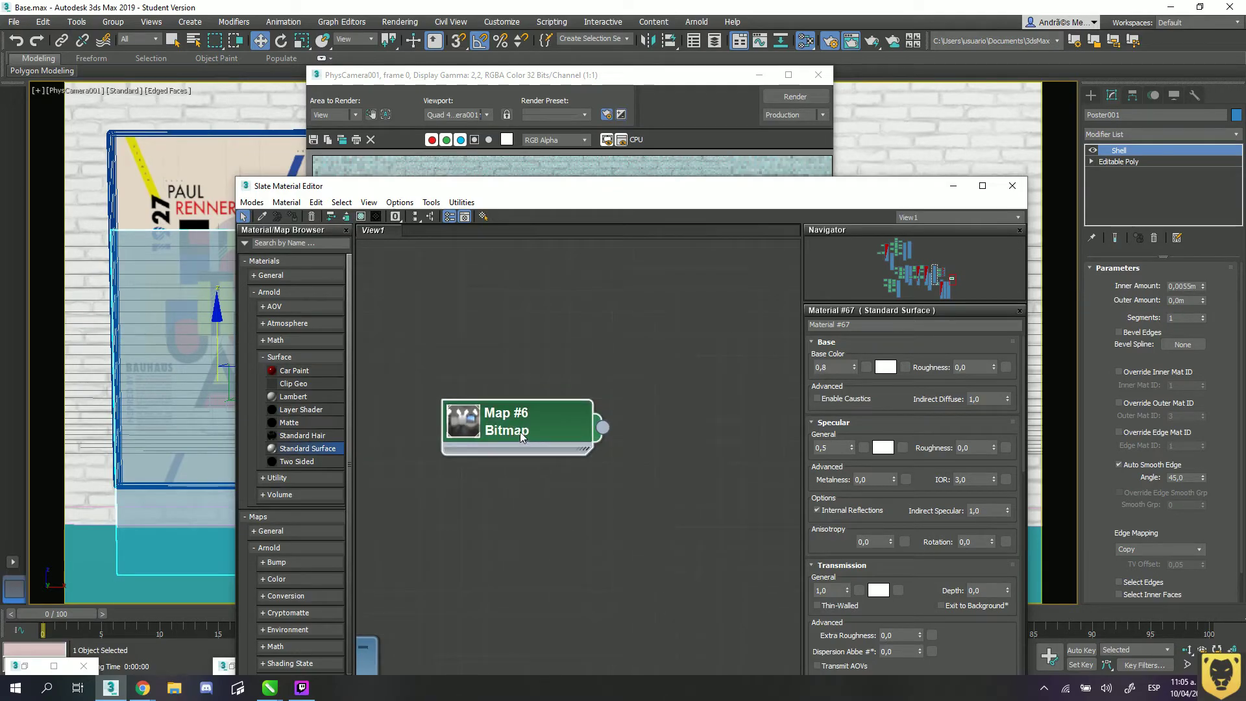
{"action": "double_click", "coordinate": [465, 423]}
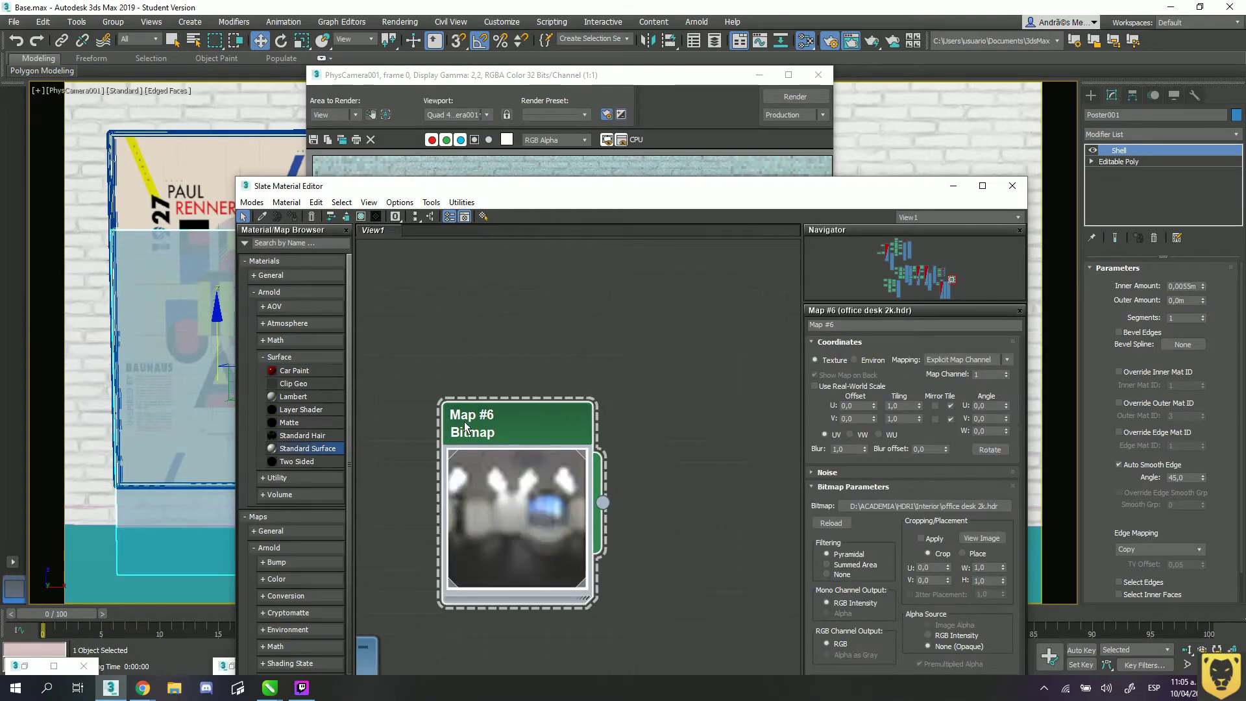
- View the full office desk 2k.hdr image, then minimize the image and material editor windows
{"action": "left_click", "coordinate": [977, 540]}
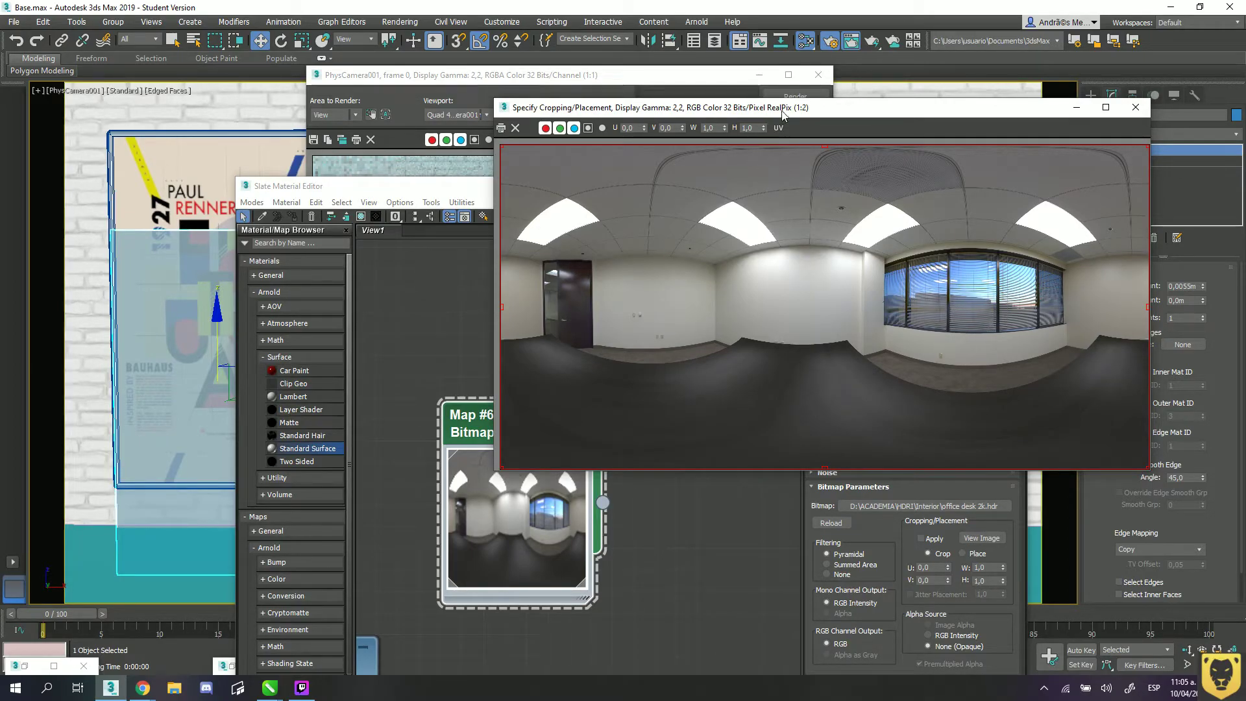
{"action": "left_click", "coordinate": [1082, 109]}
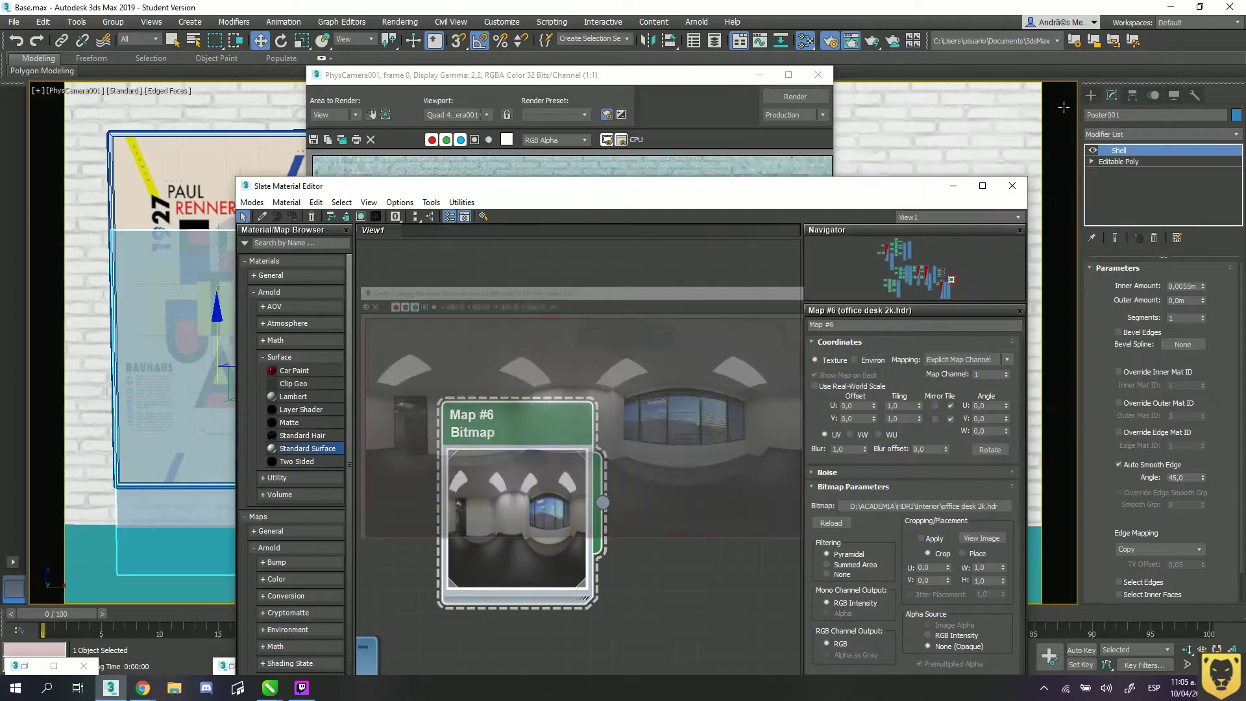
{"action": "left_click", "coordinate": [962, 186]}
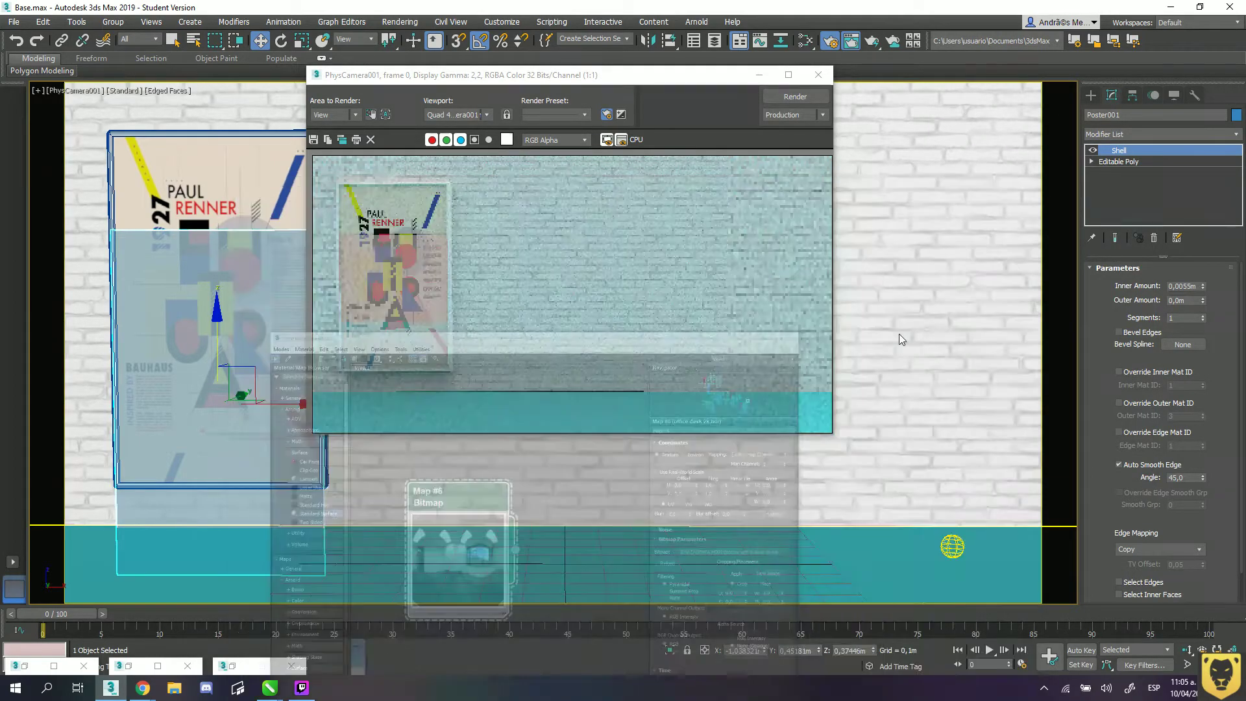
- Rotate the skydome light about -100° around its Z axis and render the PhysCamera001 view, overwriting Poster.exr
{"action": "left_click", "coordinate": [952, 546]}
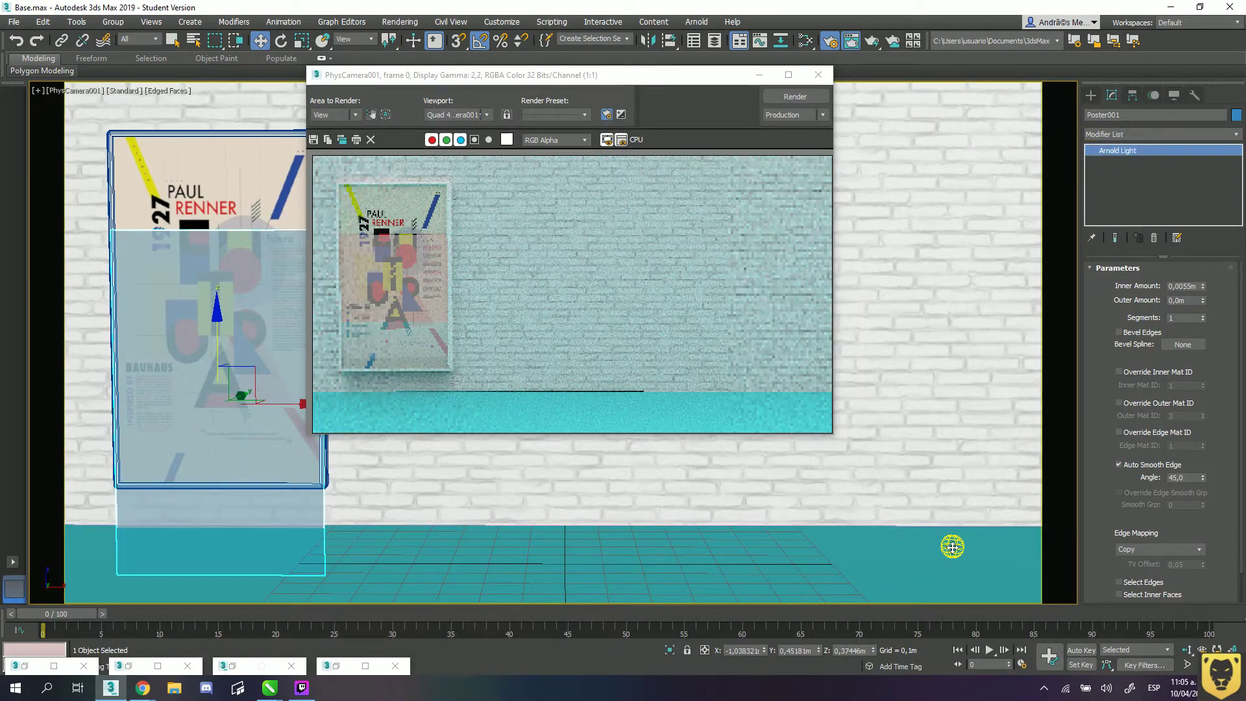
{"action": "left_click", "coordinate": [1146, 426]}
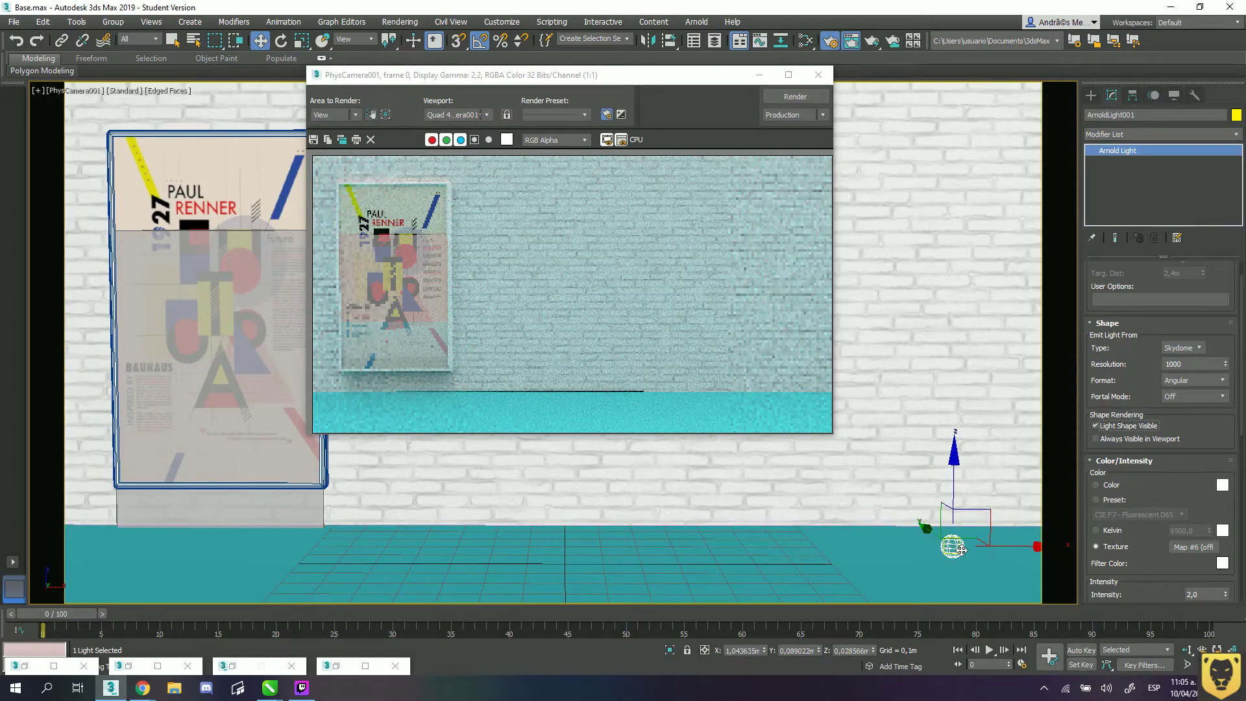
{"action": "key", "text": "e"}
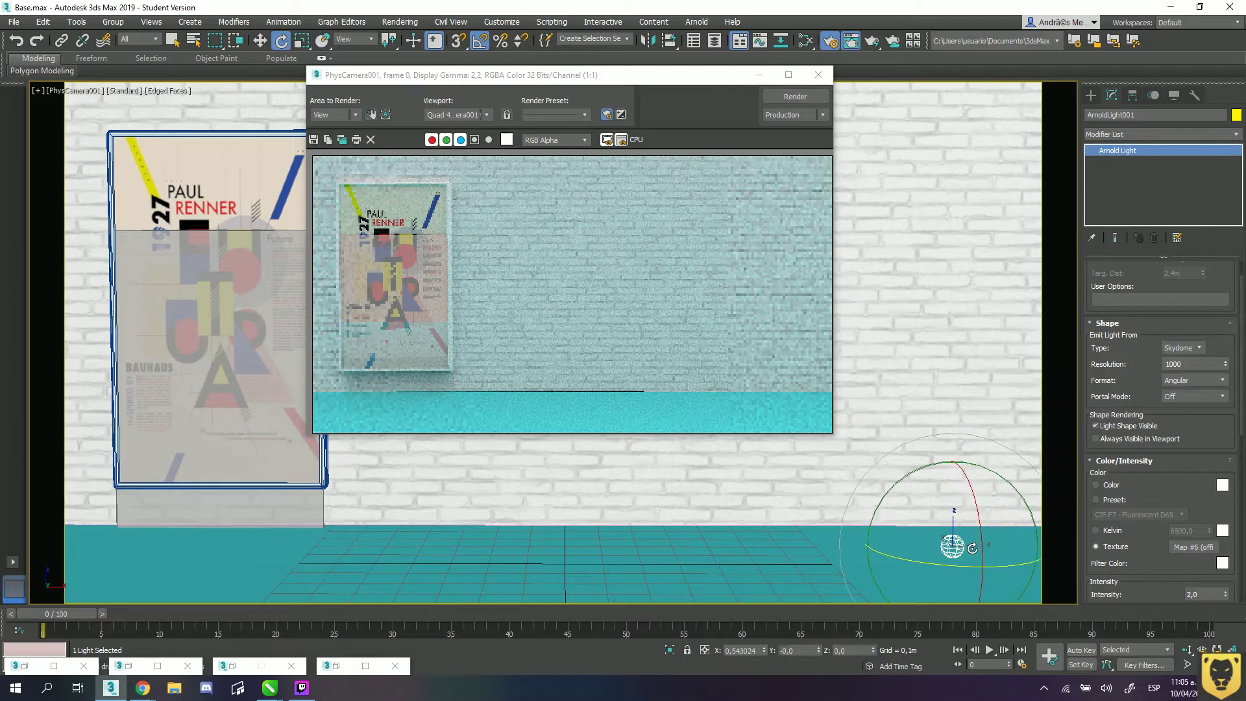
{"action": "left_click_drag", "start_coordinate": [937, 566], "coordinate": [886, 568]}
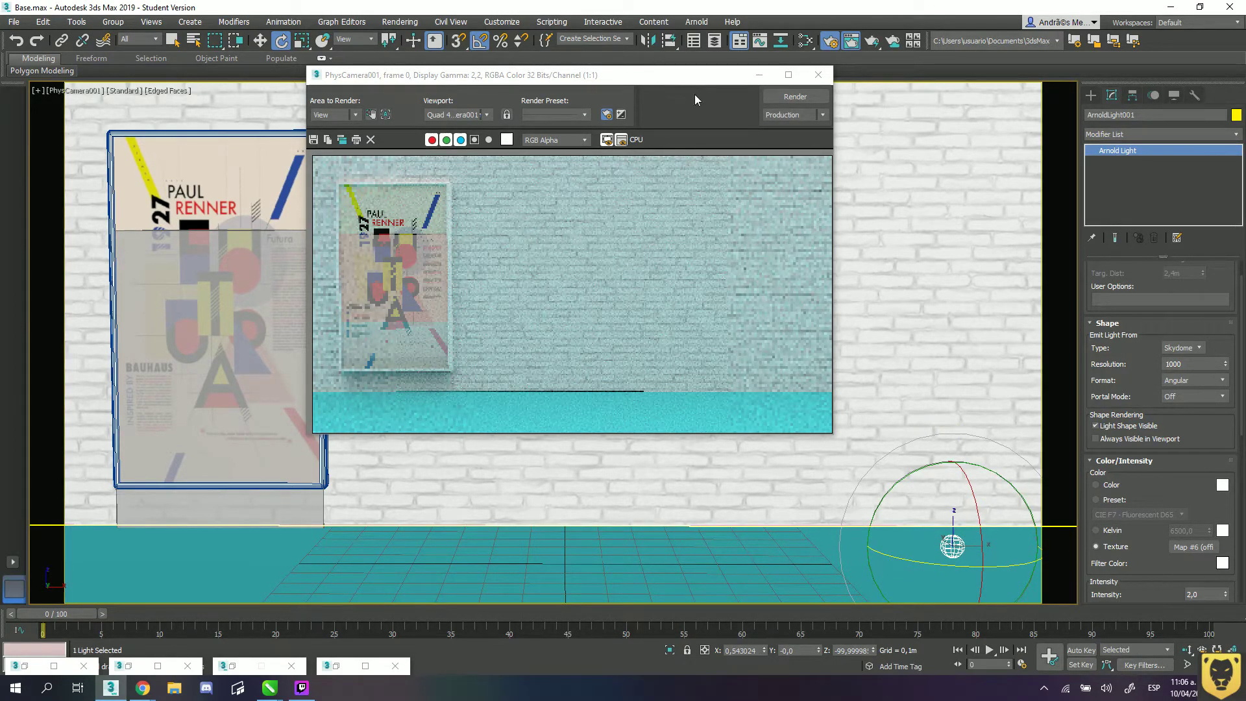
{"action": "left_click", "coordinate": [780, 96]}
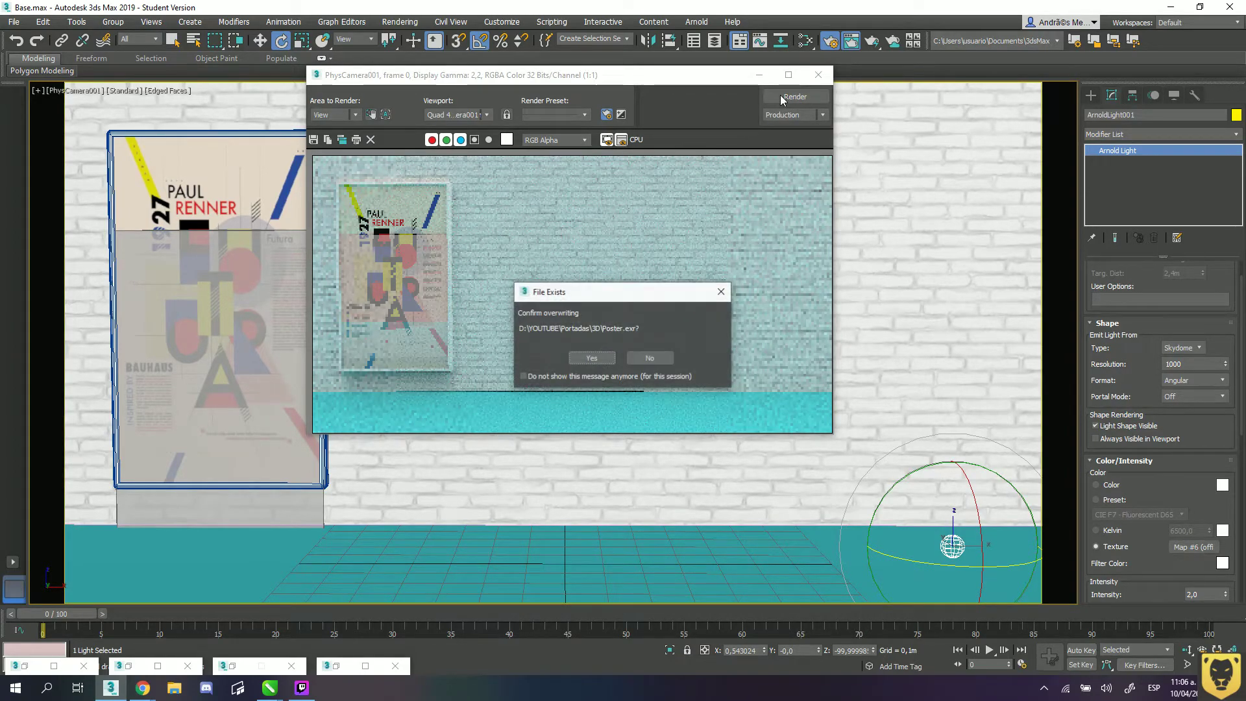
{"action": "left_click", "coordinate": [574, 360]}
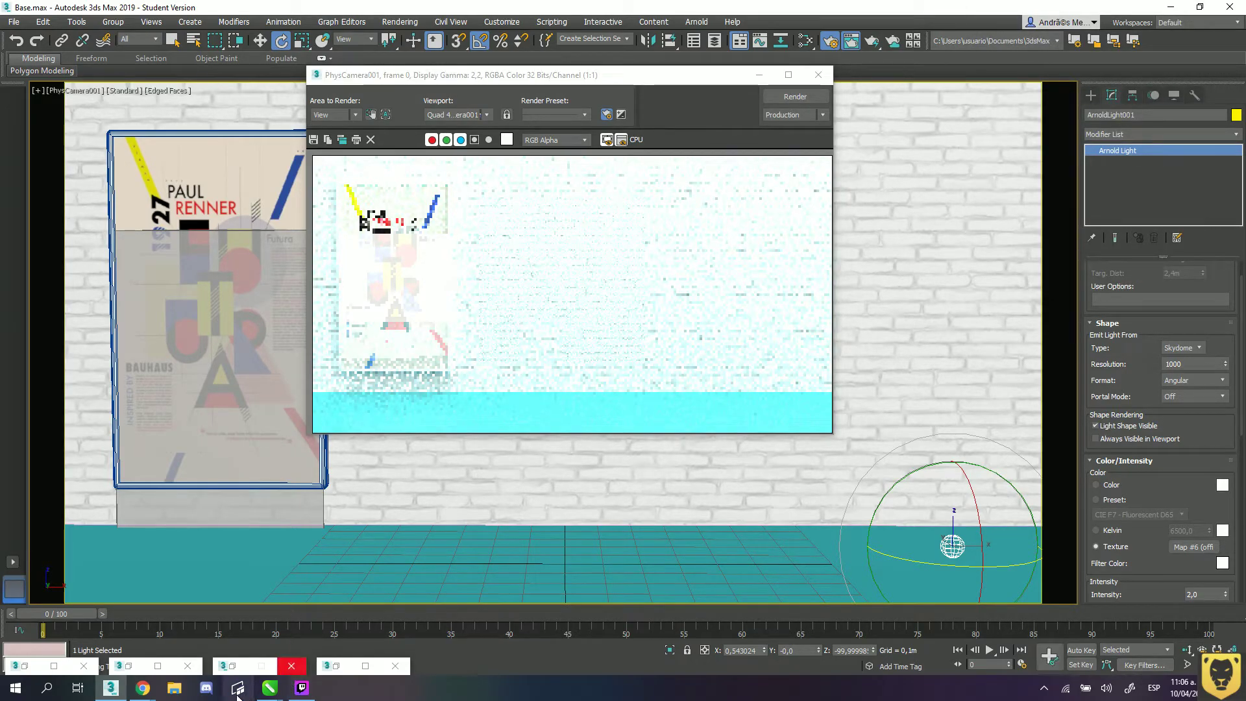
- Switch the HDRI bitmap Map #6 from texture to environment coordinates with Spherical Environment mapping
{"action": "left_click", "coordinate": [783, 509]}
{"action": "key", "text": "m"}
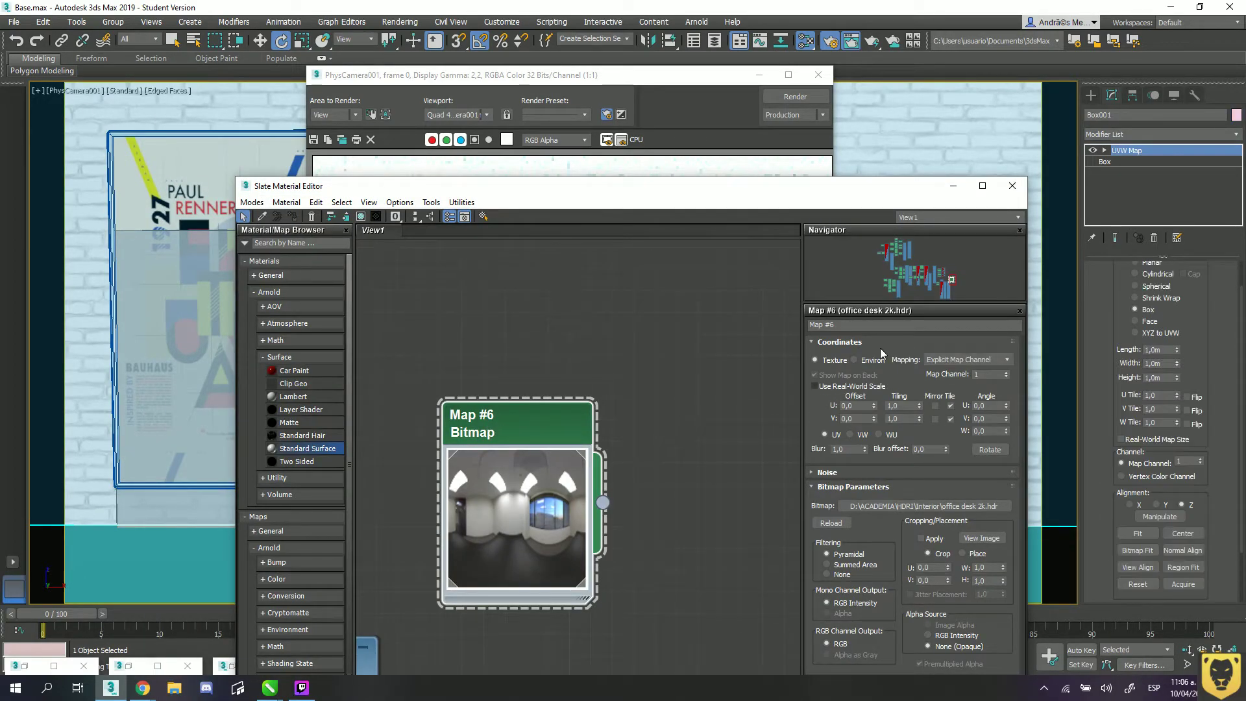
{"action": "left_click_drag", "start_coordinate": [512, 410], "coordinate": [598, 347]}
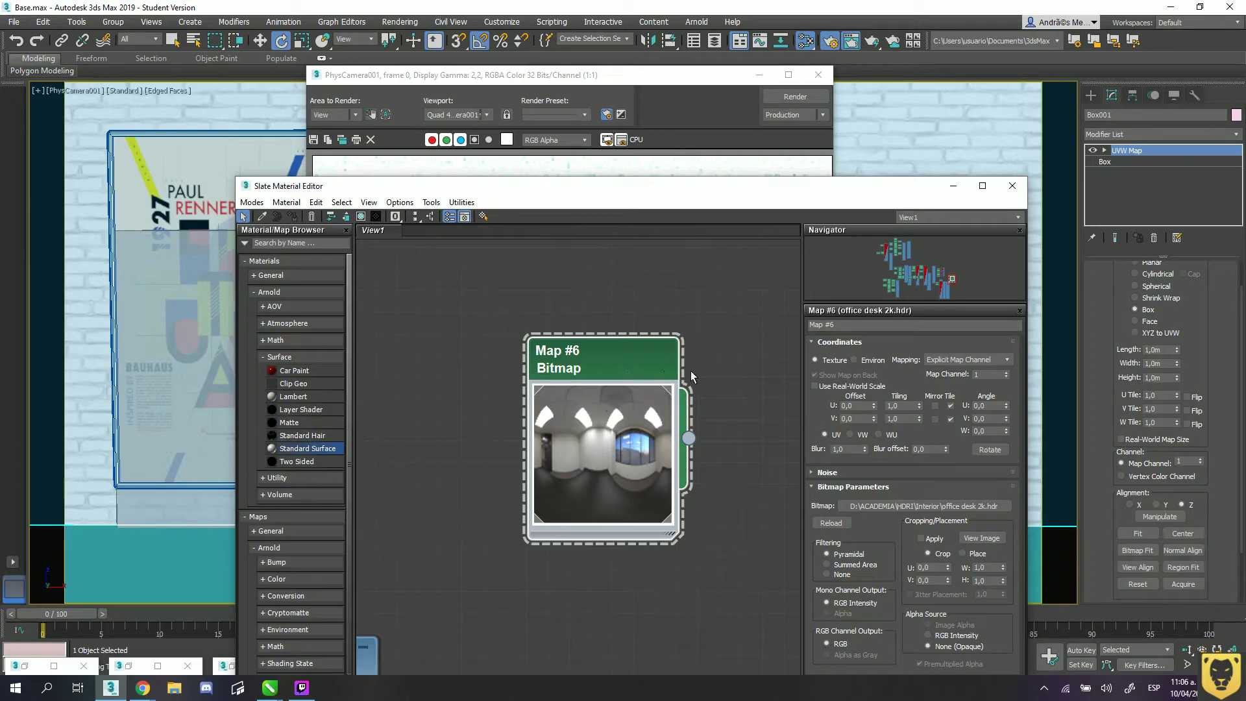
{"action": "left_click", "coordinate": [863, 361]}
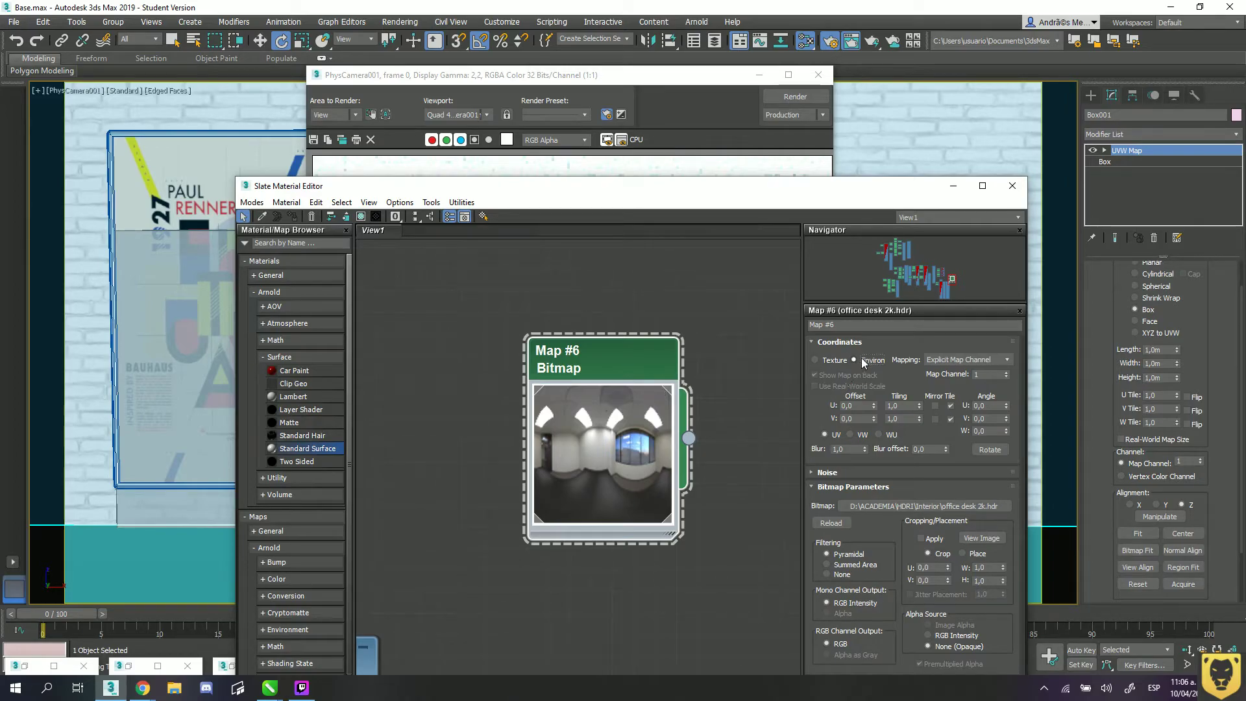
{"action": "left_click", "coordinate": [948, 359]}
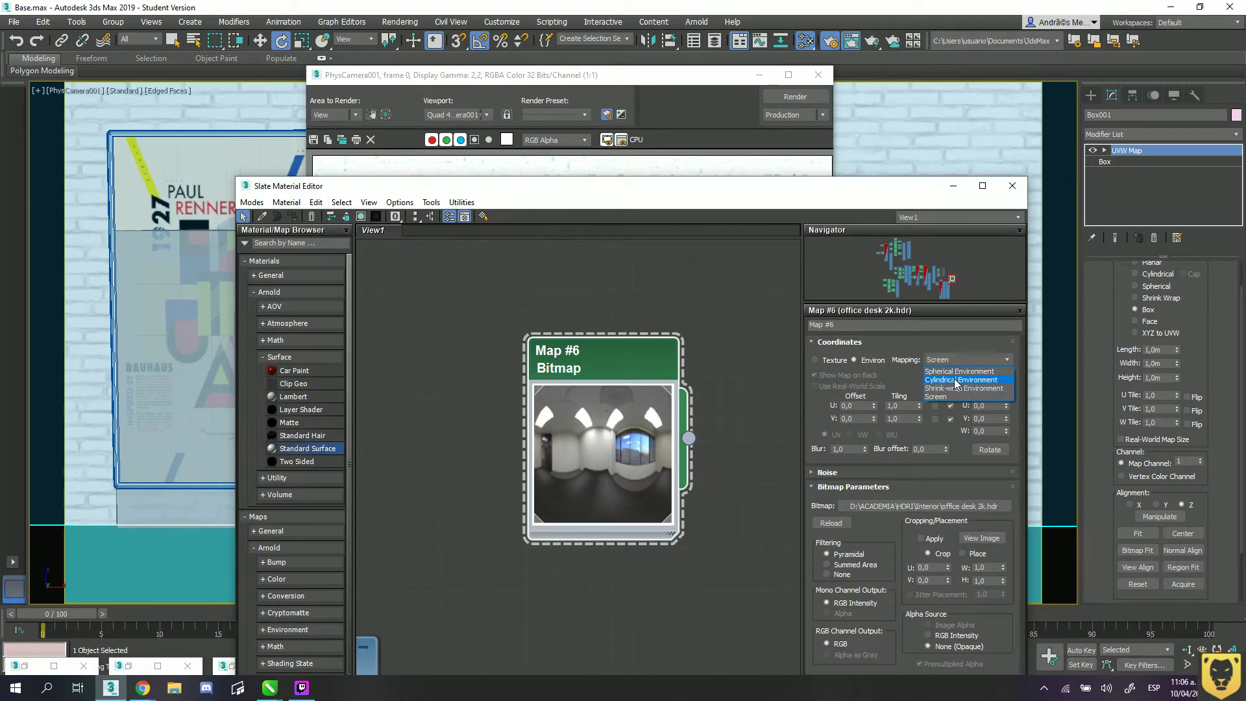
{"action": "left_click", "coordinate": [959, 371]}
- Test-render the PhysCamera001 view with the spherical HDRI mapping, overwriting Poster.exr, and stop the render early
{"action": "left_click", "coordinate": [796, 98]}
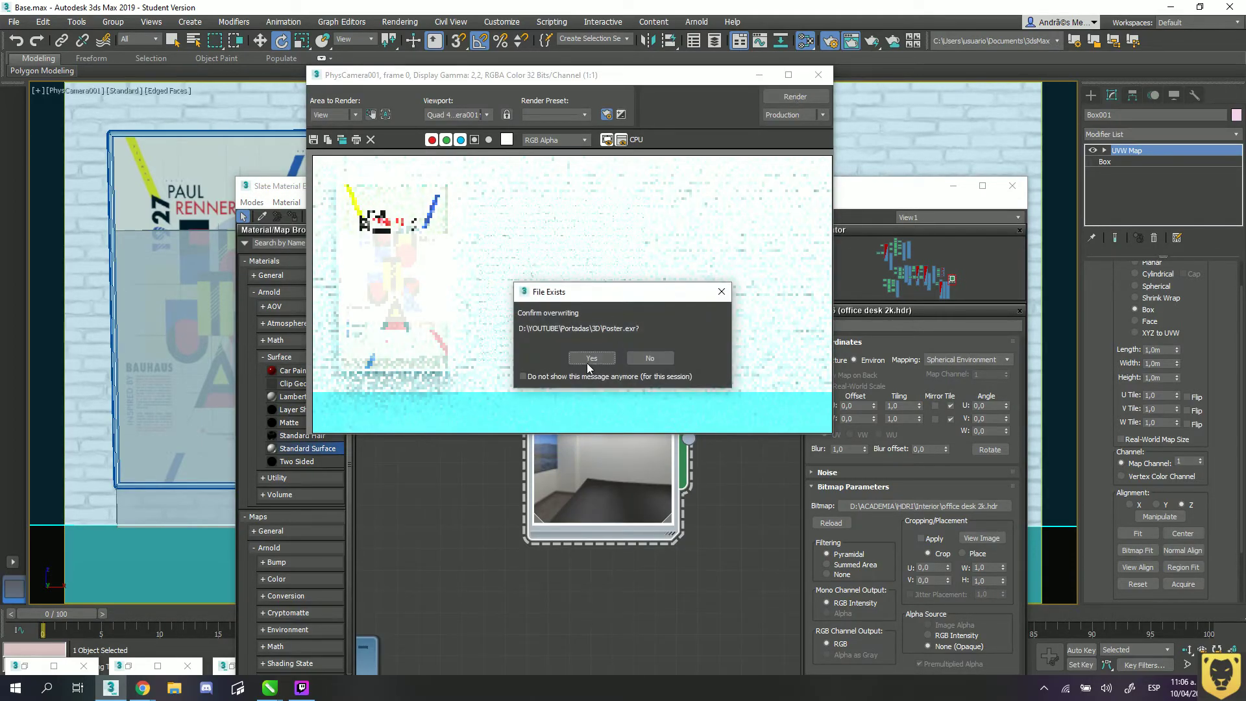
{"action": "left_click", "coordinate": [587, 363]}
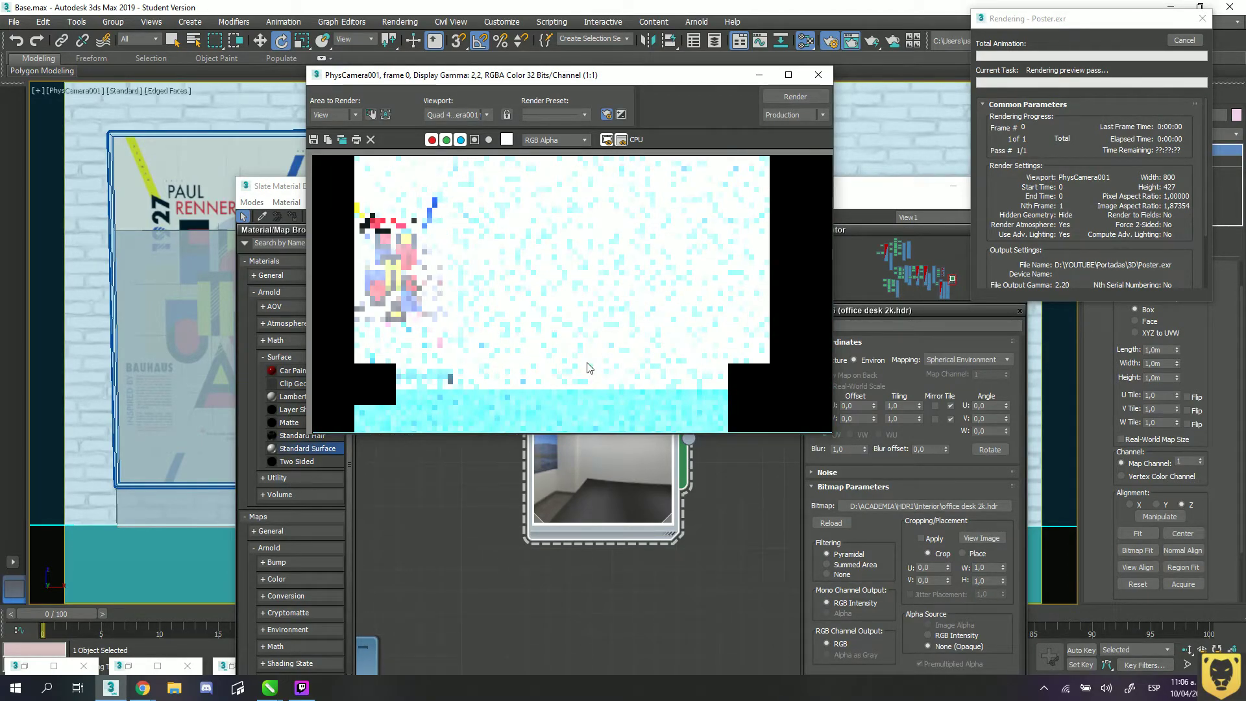
{"action": "left_click", "coordinate": [1184, 40]}
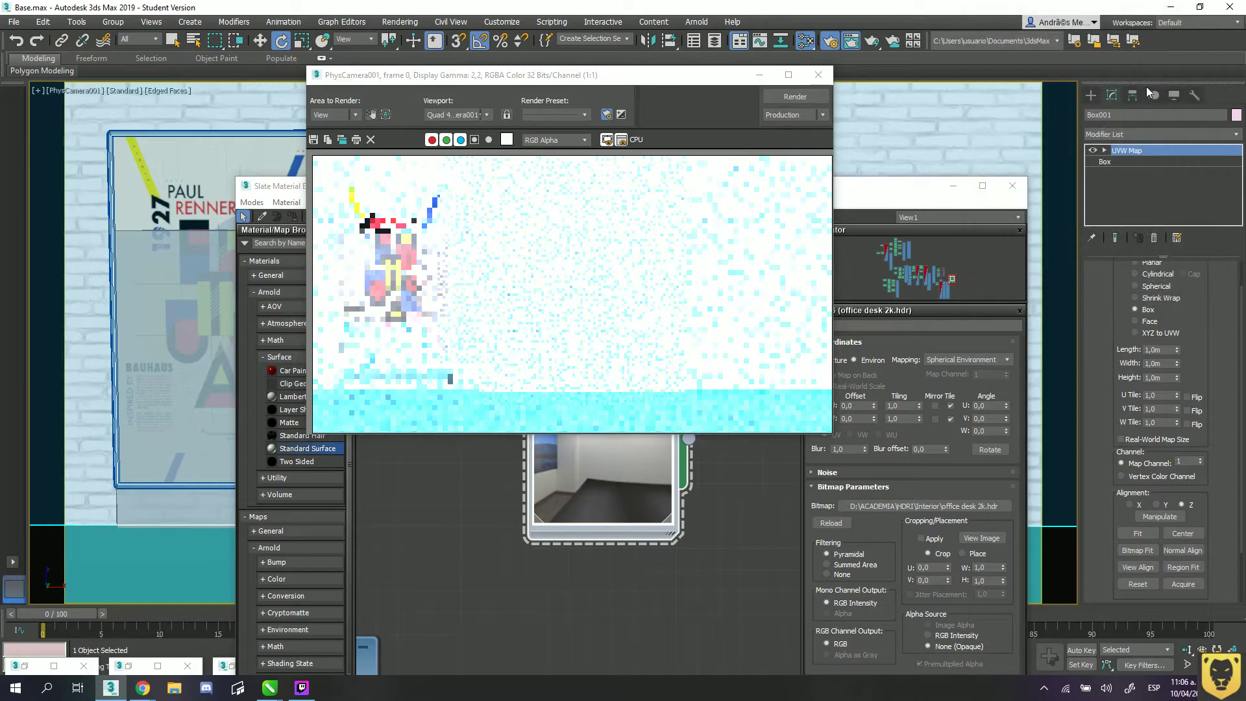
- Set the skydome light's intensity to 1 and its exposure to 1
{"action": "left_click", "coordinate": [889, 200]}
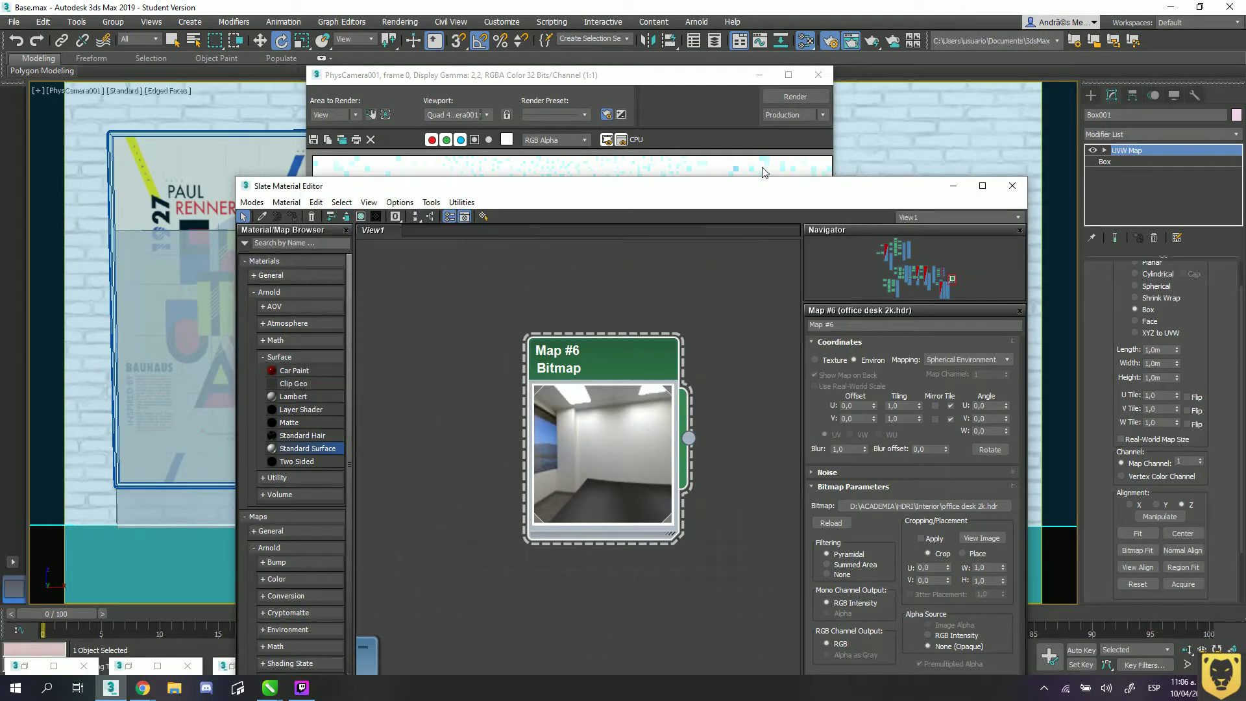
{"action": "left_click_drag", "start_coordinate": [762, 184], "coordinate": [534, 151]}
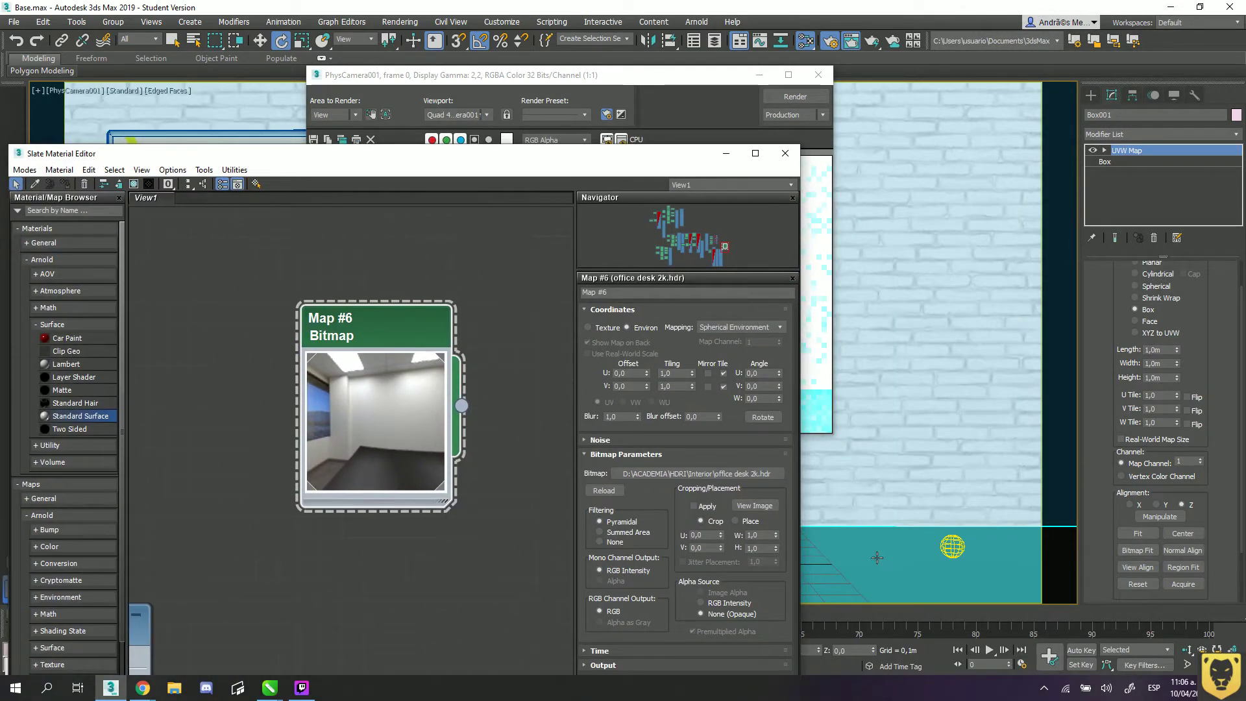
{"action": "left_click", "coordinate": [952, 547]}
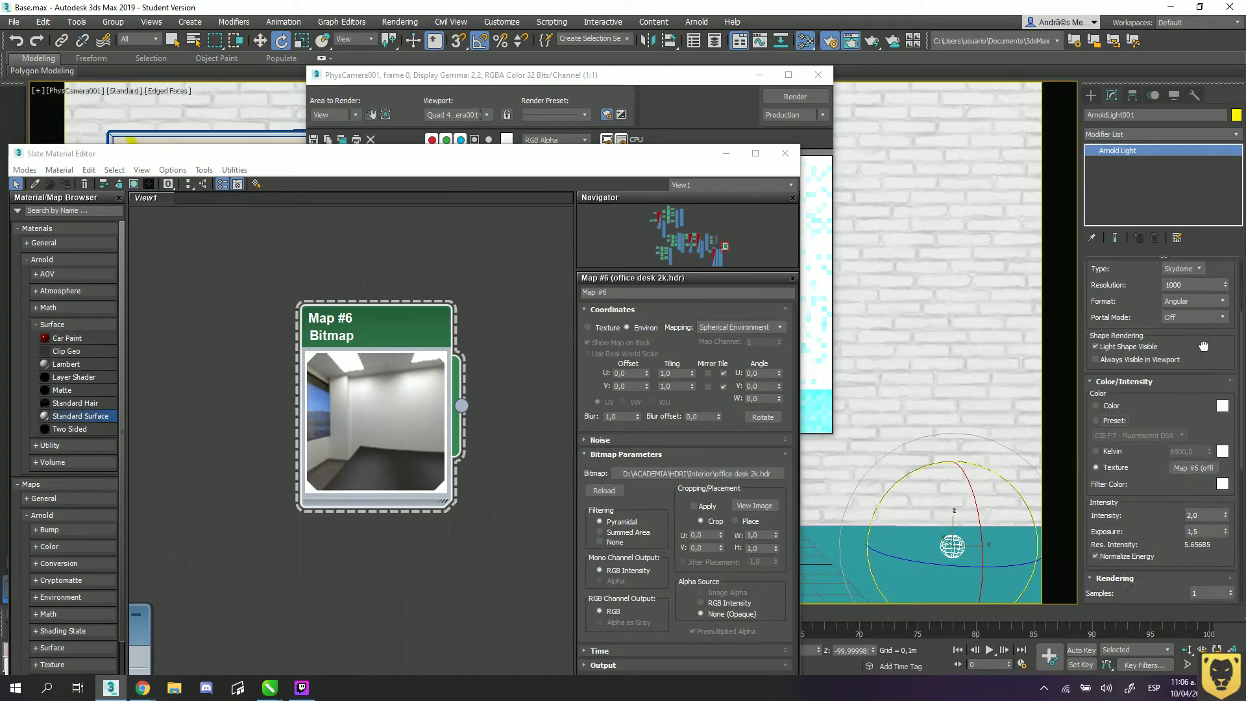
{"action": "scroll", "coordinate": [1204, 346], "scroll_direction": "down", "scroll_amount": 3}
{"action": "left_click", "coordinate": [1197, 413]}
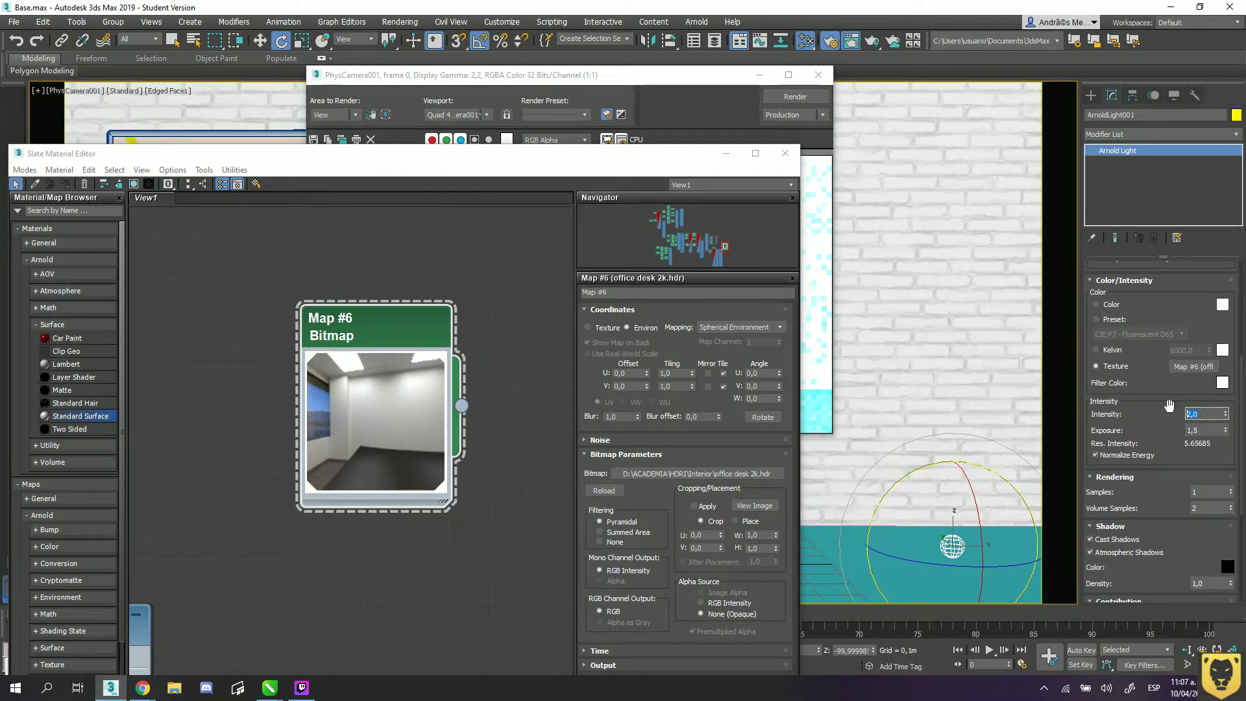
{"action": "type", "text": "1"}
{"action": "key", "text": "Tab"}
{"action": "type", "text": "1"}
- Test-render the PhysCamera001 view with the dimmed skydome, overwriting Poster.exr, and bring back the Render Setup window
{"action": "left_click", "coordinate": [784, 101]}
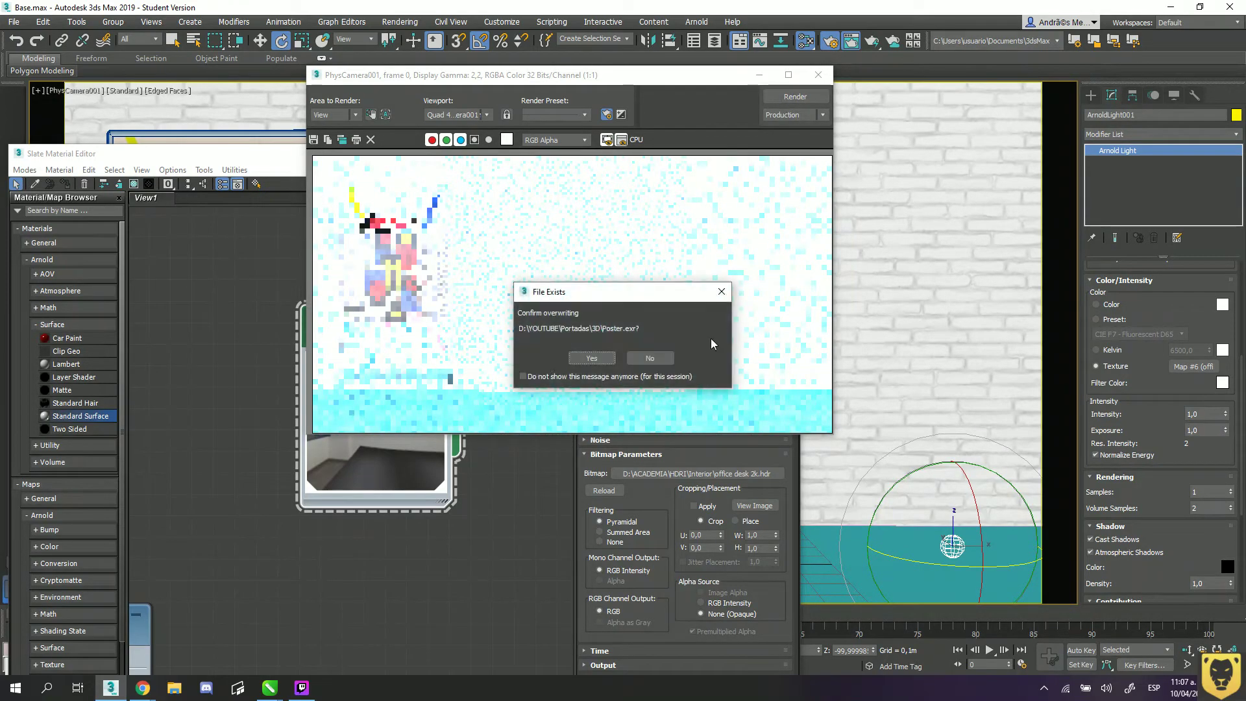
{"action": "left_click", "coordinate": [588, 358]}
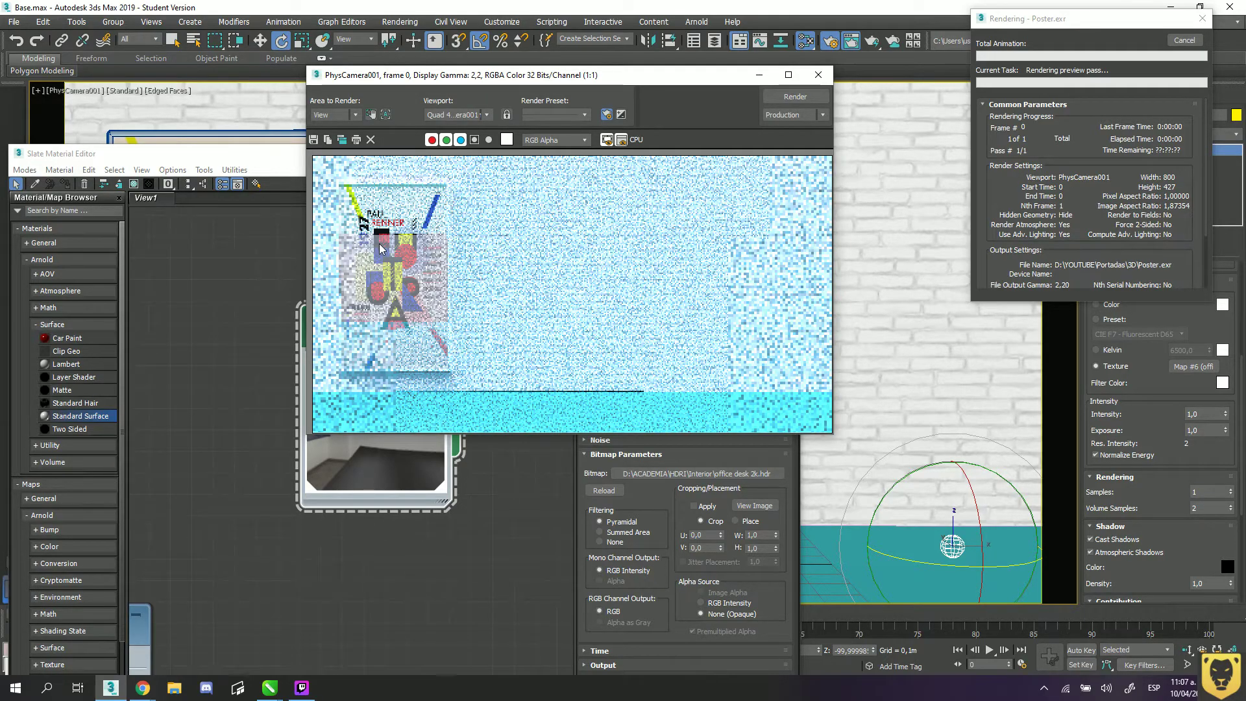
{"action": "scroll", "coordinate": [389, 246], "scroll_direction": "up", "scroll_amount": 1}
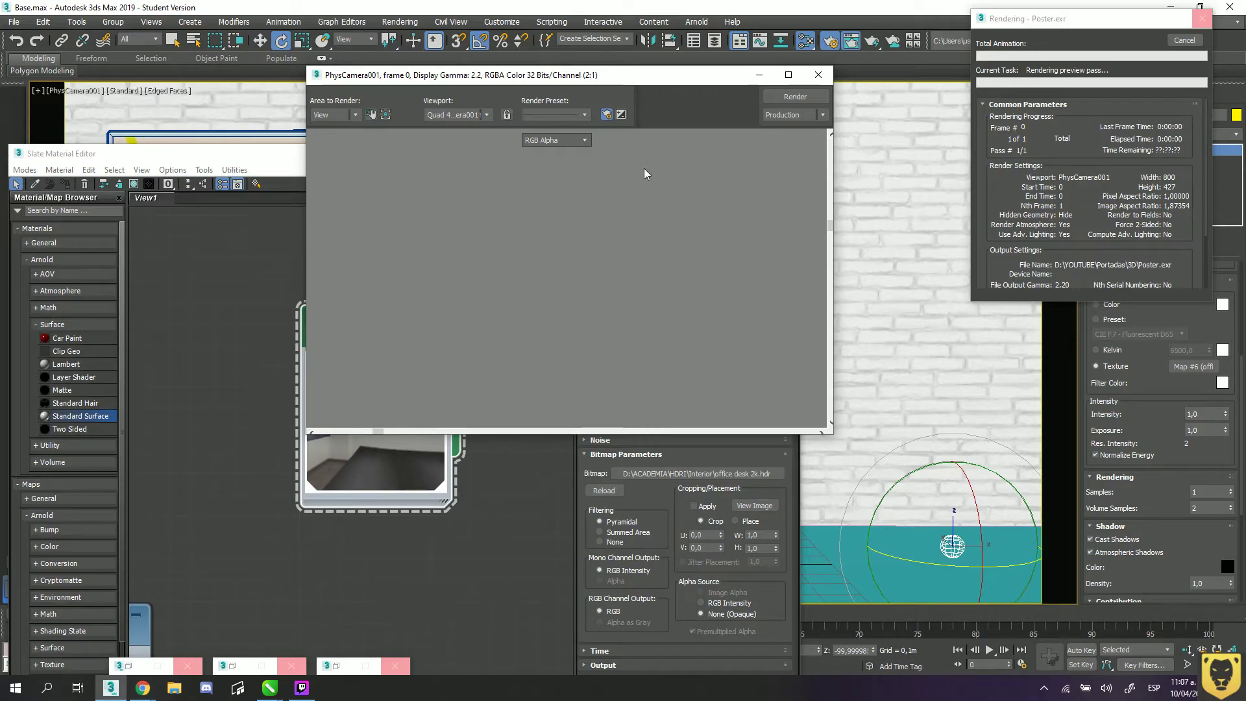
{"action": "left_click", "coordinate": [128, 669]}
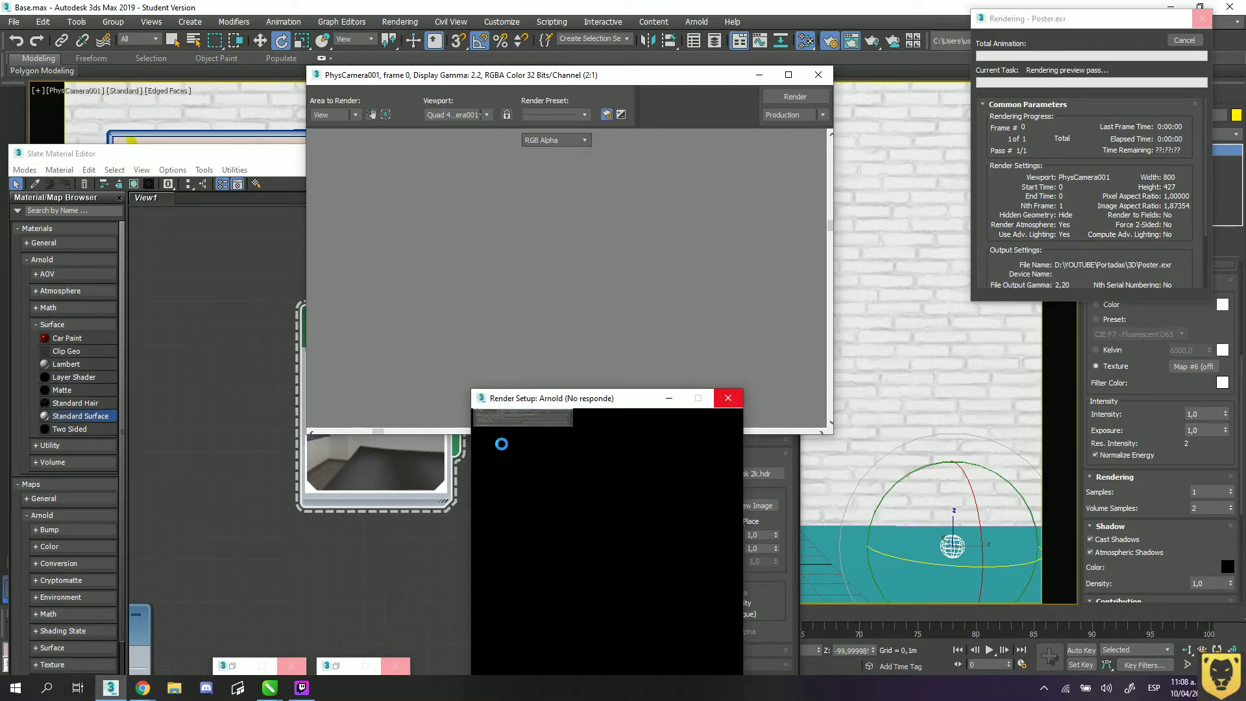
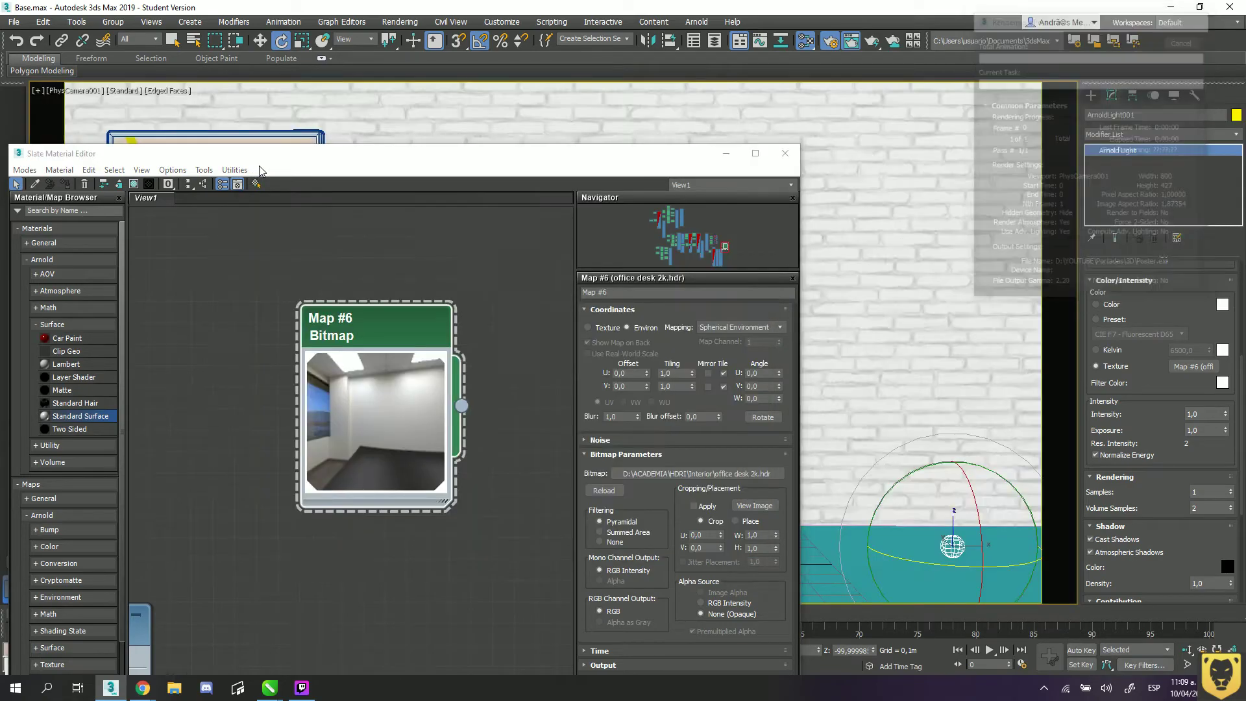
- Put away the material editor and minimize the rendered frame window to uncover the camera viewport
{"action": "left_click_drag", "start_coordinate": [244, 157], "coordinate": [702, 101]}
{"action": "left_click", "coordinate": [361, 214]}
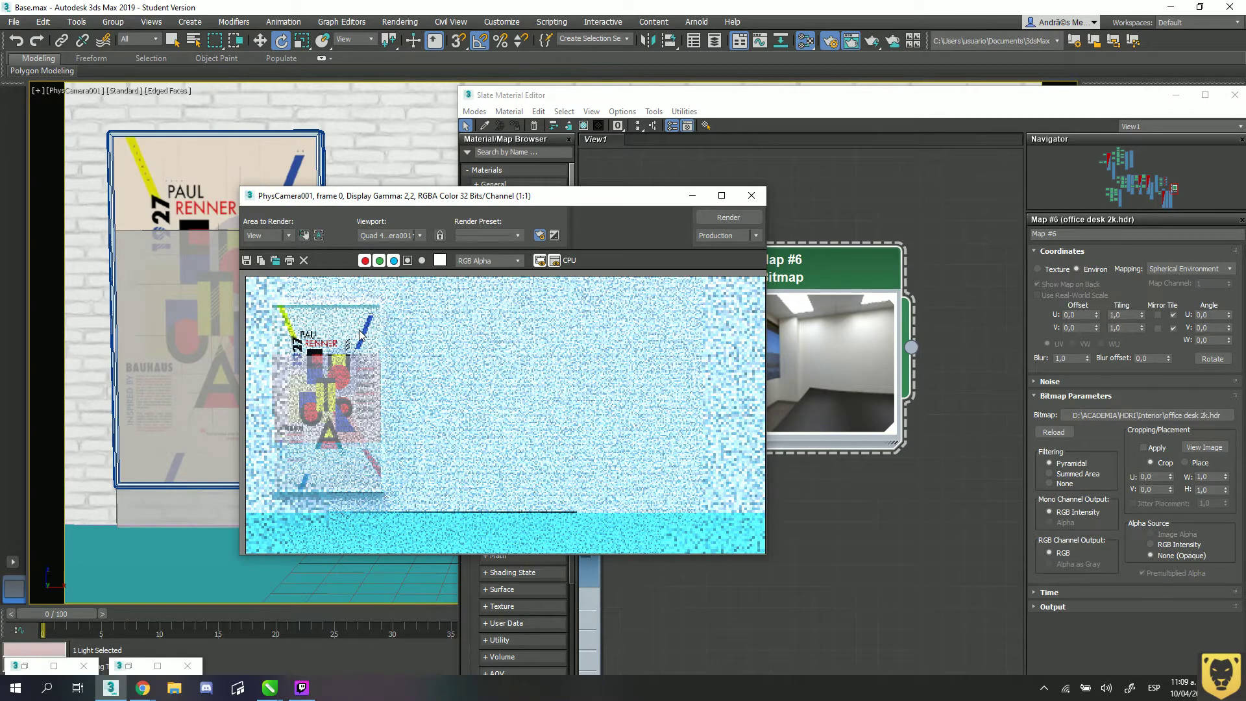
{"action": "left_click_drag", "start_coordinate": [810, 103], "coordinate": [556, 109]}
{"action": "key", "text": "m"}
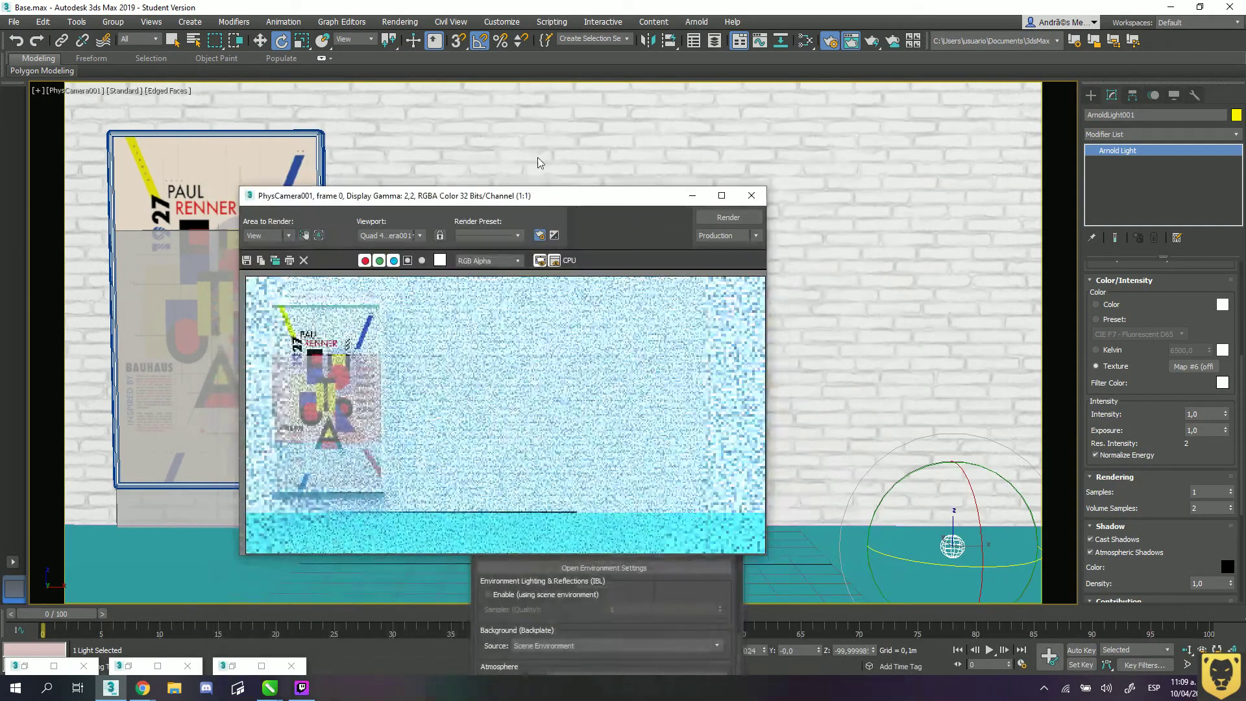
{"action": "left_click", "coordinate": [692, 195]}
- Freeze the brick wall box and the backdrop object behind the poster
{"action": "left_click", "coordinate": [386, 229]}
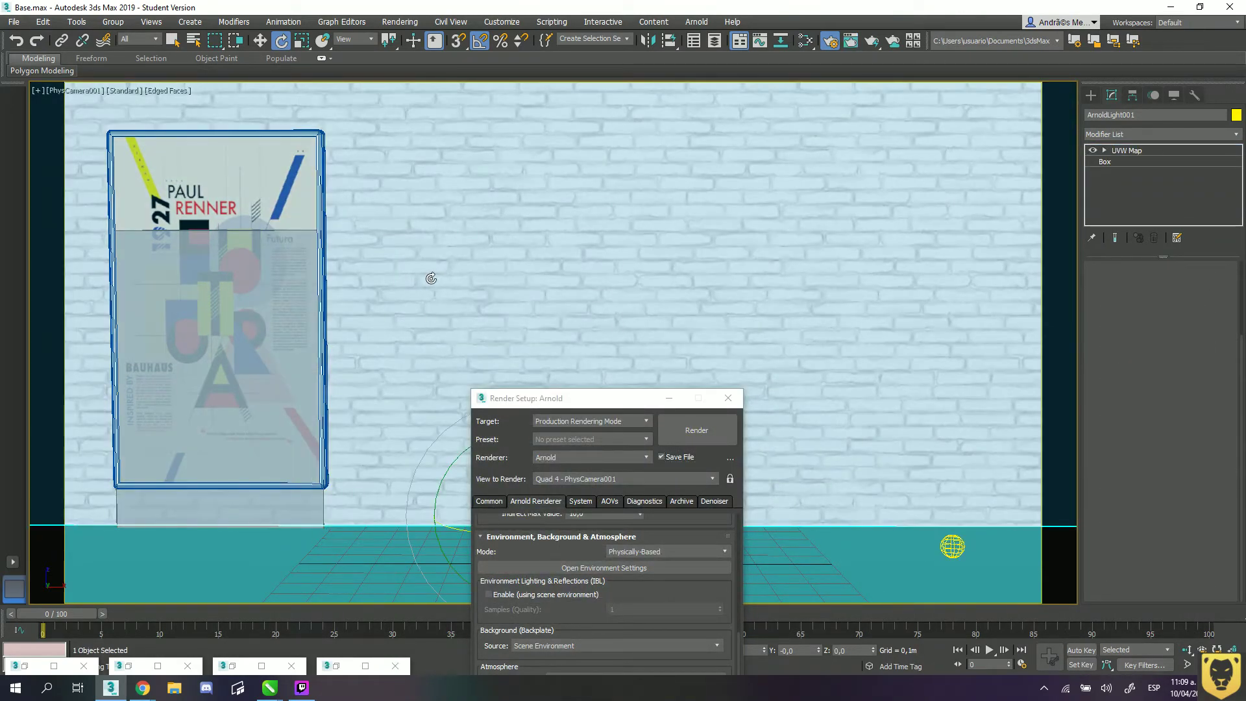
{"action": "key", "text": "8"}
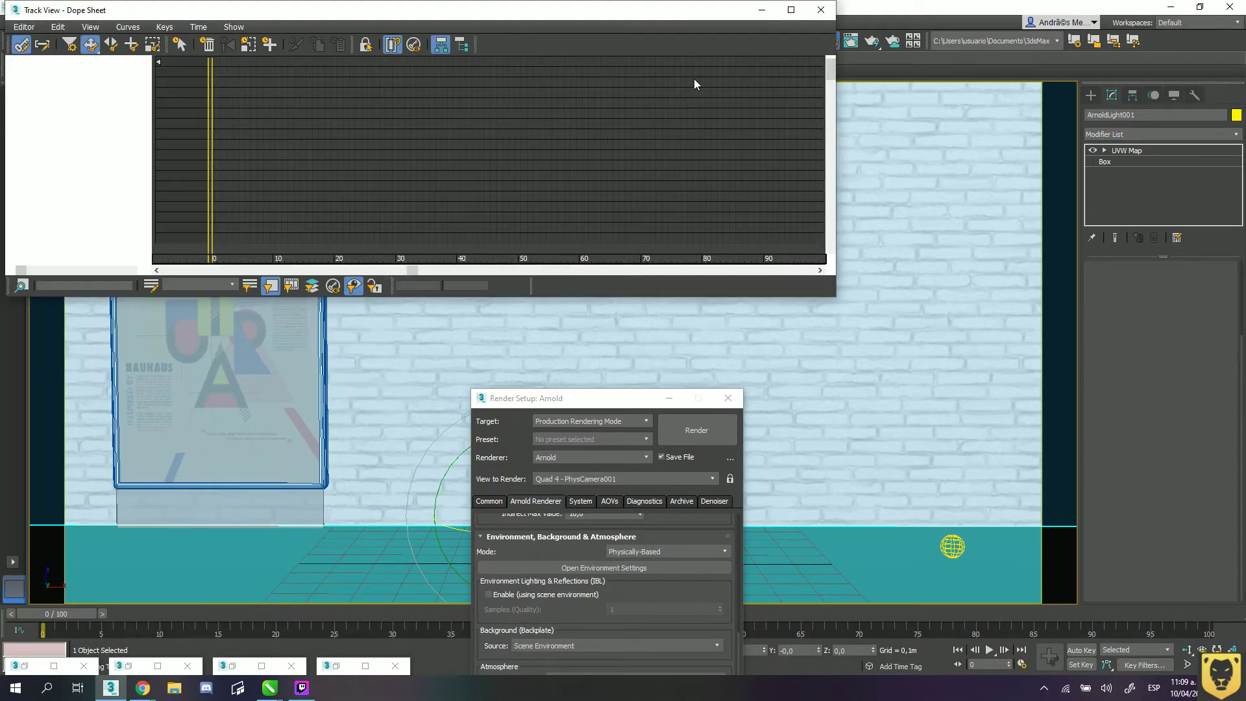
{"action": "left_click", "coordinate": [821, 10]}
{"action": "right_click", "coordinate": [389, 272]}
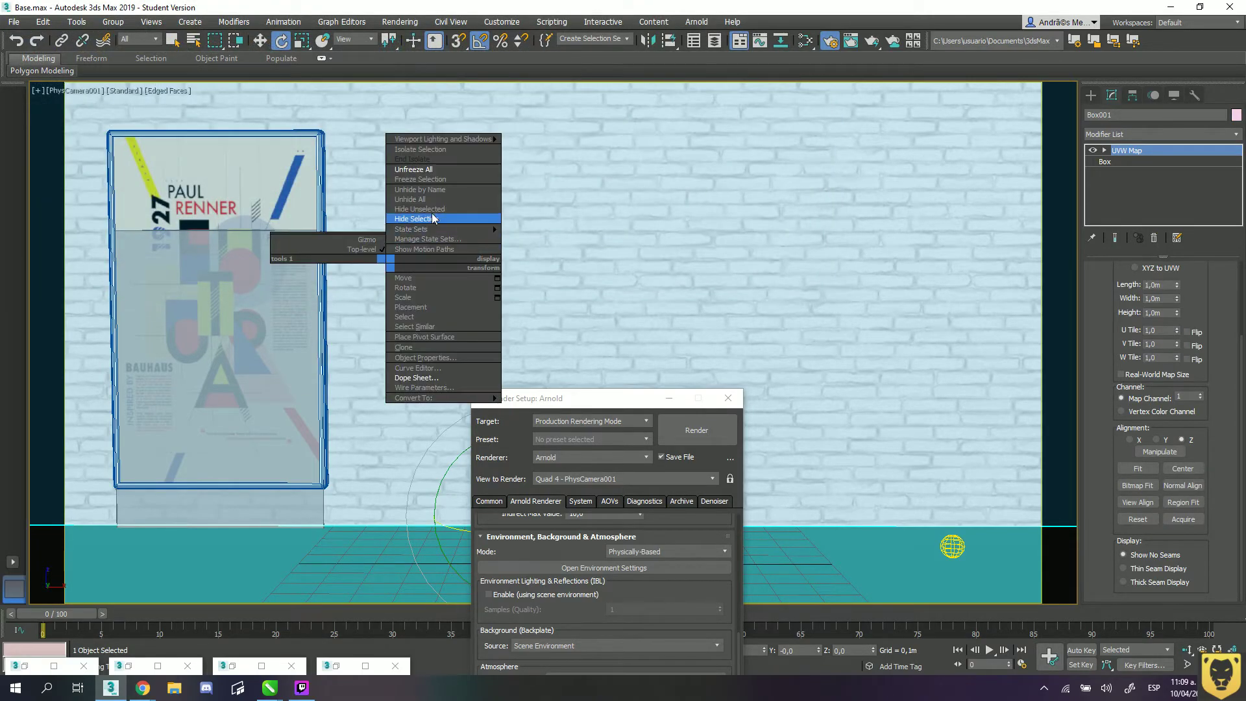
{"action": "left_click", "coordinate": [435, 219]}
{"action": "key", "text": "ctrl+z"}
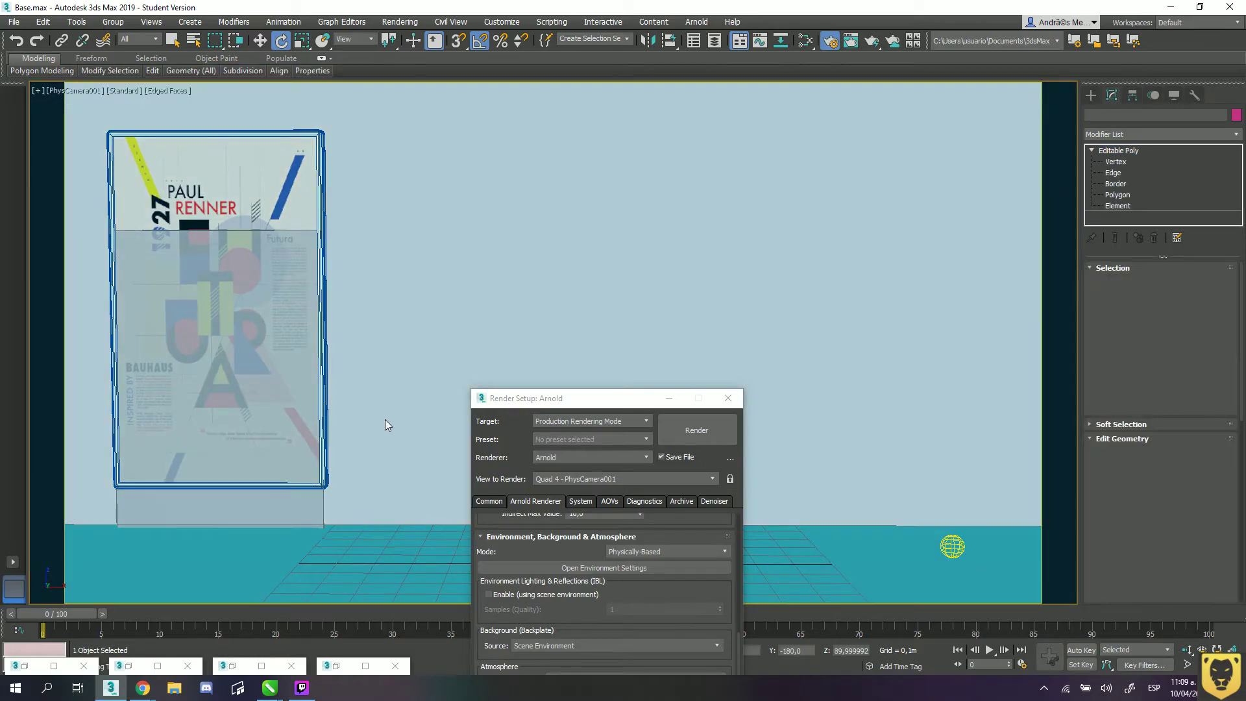
{"action": "right_click", "coordinate": [383, 409]}
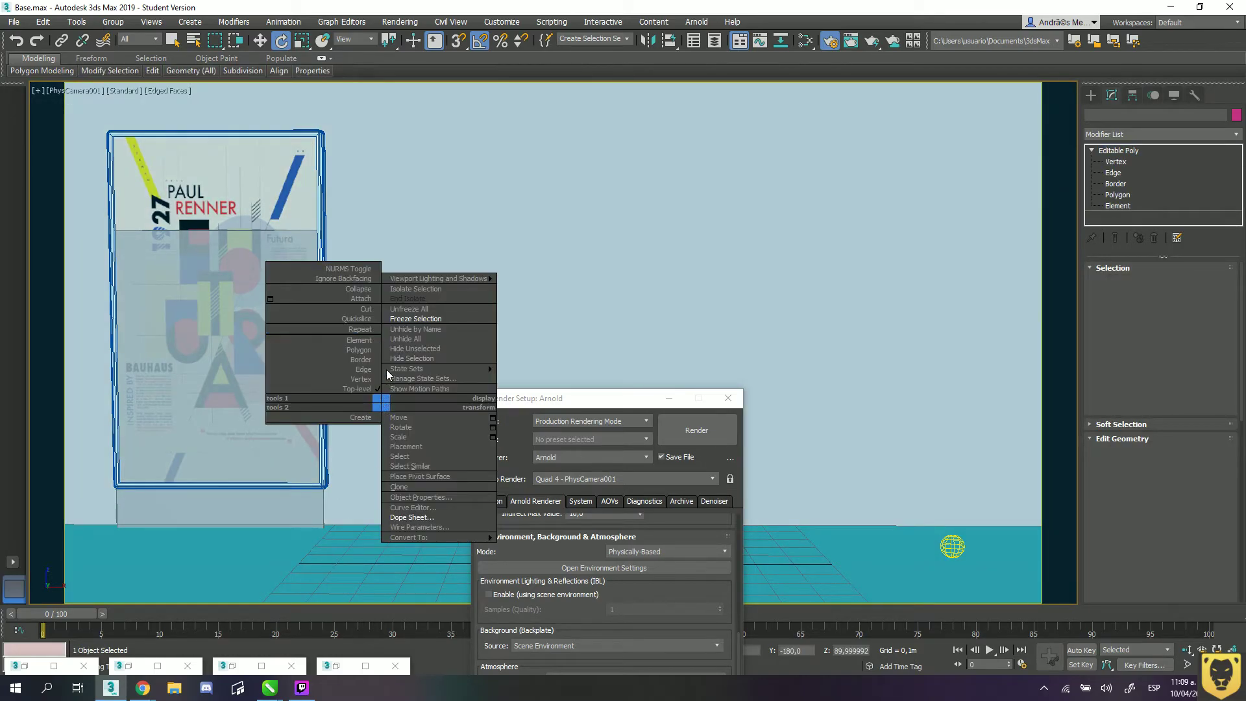
{"action": "left_click", "coordinate": [416, 319]}
- Move the glass panel Poster001 up until it covers the poster inside its frame
{"action": "left_click", "coordinate": [166, 307]}
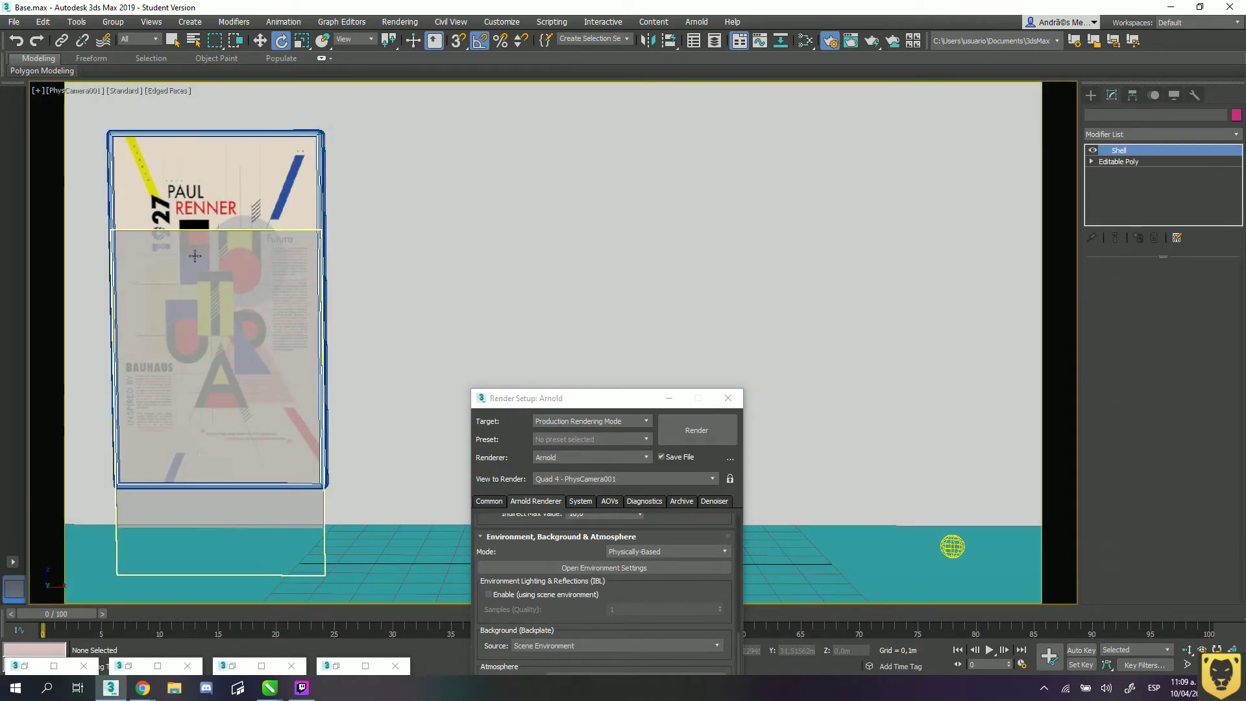
{"action": "key", "text": "w"}
{"action": "left_click_drag", "start_coordinate": [211, 322], "coordinate": [216, 229]}
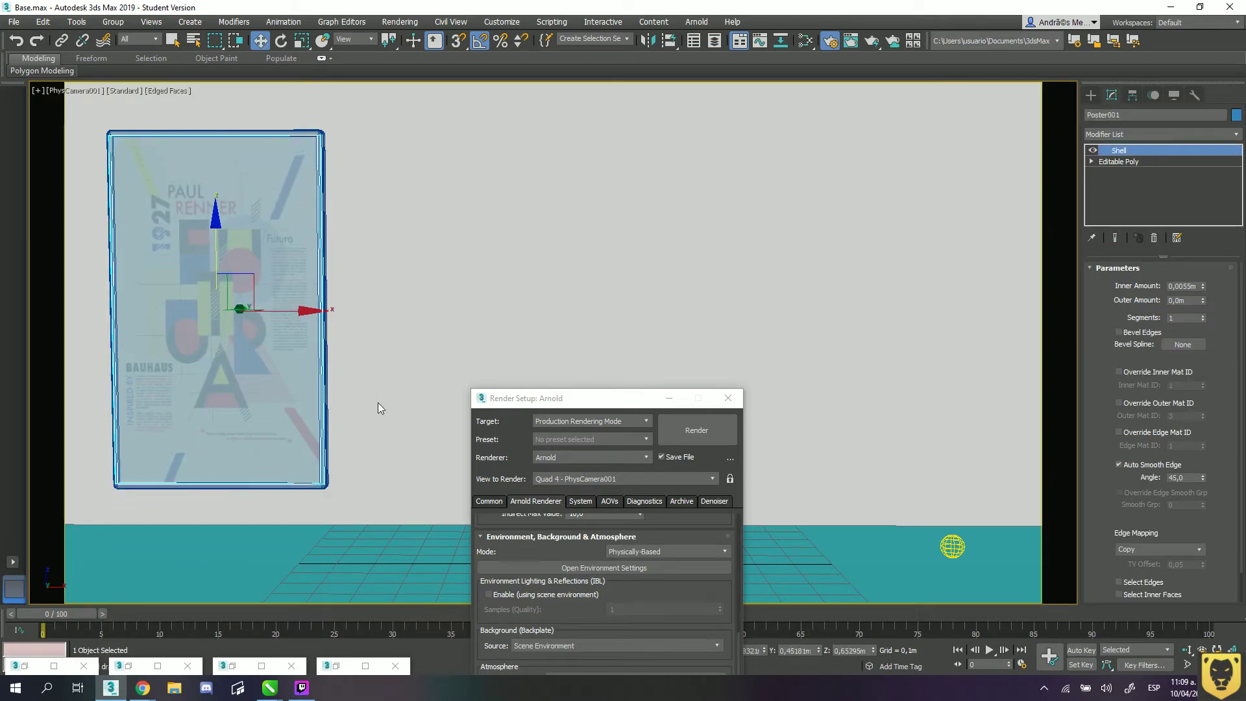
- Clone the poster, its glass and its frame along X as five side-by-side copies
{"action": "left_click", "coordinate": [165, 247], "text": "ctrl"}
{"action": "left_click_drag", "start_coordinate": [308, 310], "coordinate": [521, 308], "text": "shift"}
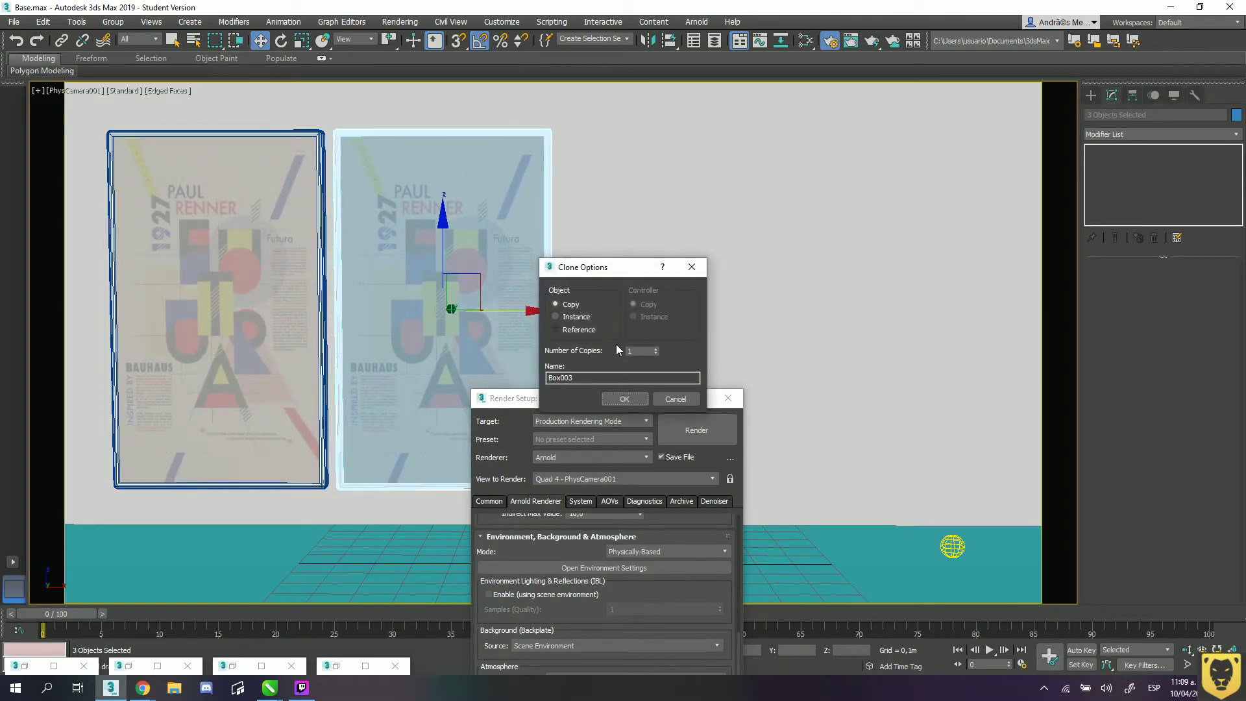
{"action": "left_click", "coordinate": [656, 348]}
{"action": "left_click", "coordinate": [656, 348]}
{"action": "left_click", "coordinate": [656, 348]}
{"action": "left_click", "coordinate": [624, 398]}
- Dolly the camera back to fit the poster row and delete the surplus sixth framed poster at its right end
{"action": "middle_click_drag", "start_coordinate": [796, 311], "coordinate": [738, 312]}
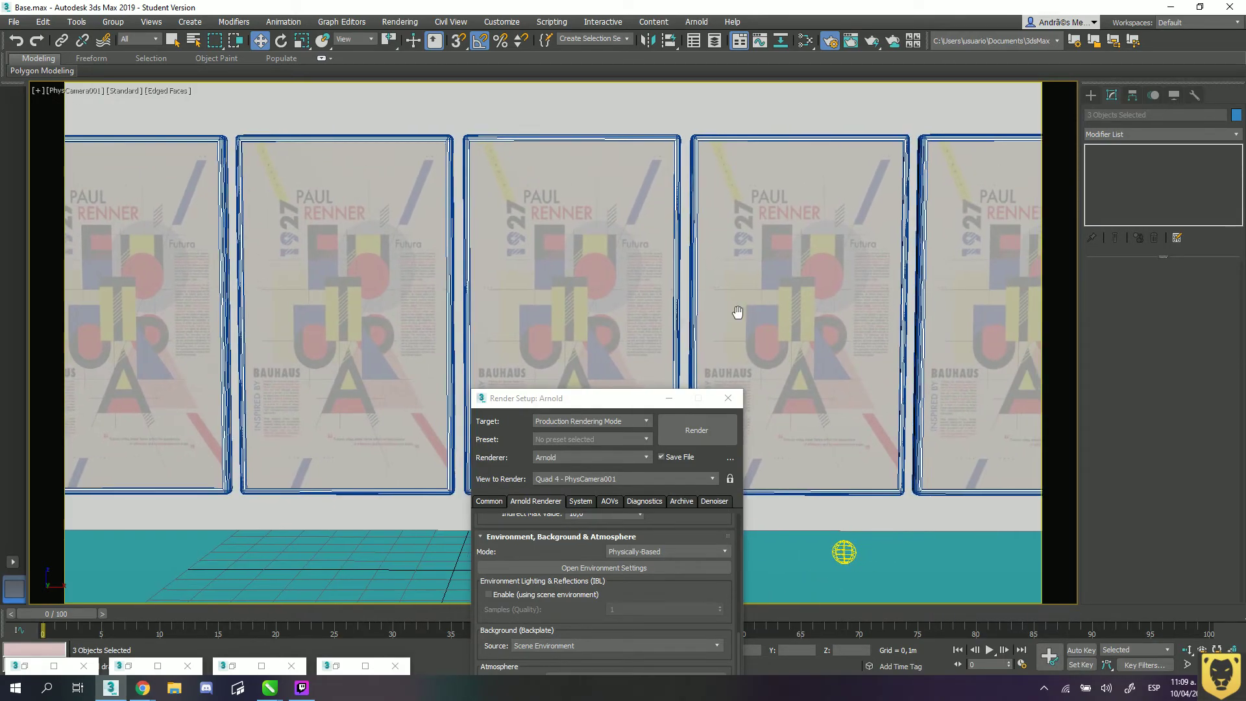
{"action": "left_click", "coordinate": [1187, 652]}
{"action": "left_click_drag", "start_coordinate": [687, 382], "coordinate": [878, 296]}
{"action": "right_click", "coordinate": [1006, 230]}
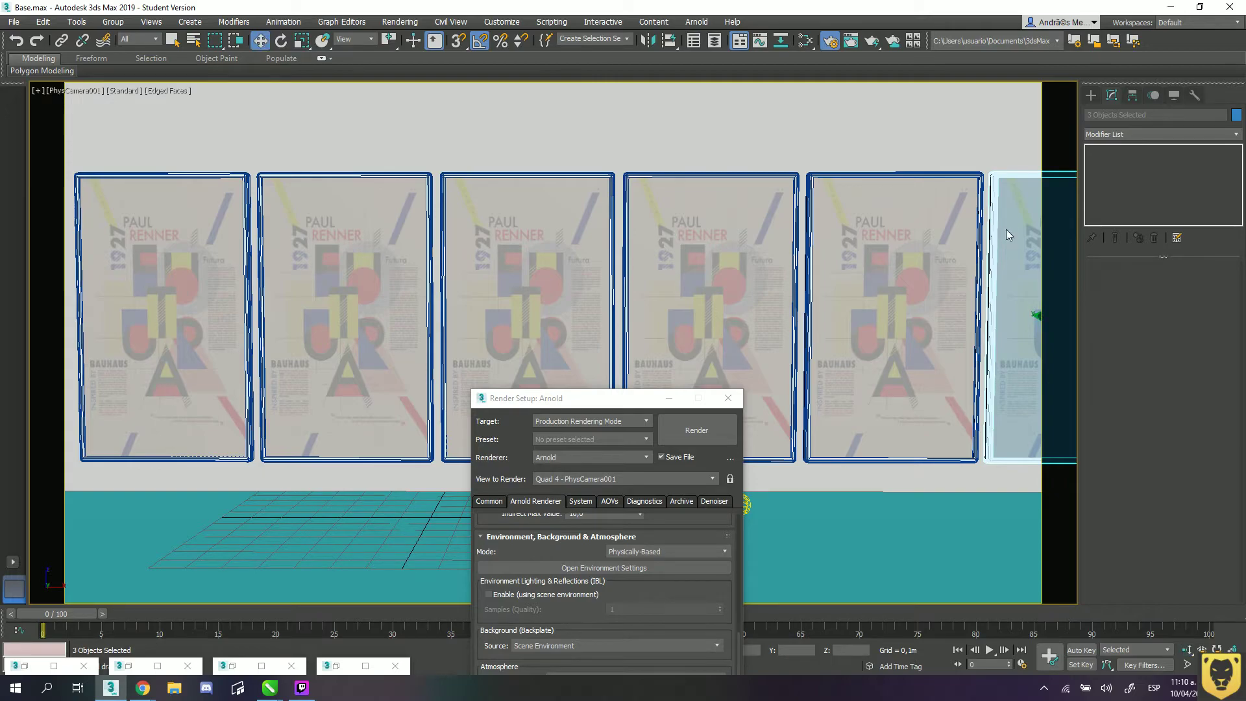
{"action": "left_click", "coordinate": [1007, 235]}
- Reframe PhysCamera001 so the five framed posters fill the width of the view, and minimize Render Setup
{"action": "middle_click_drag", "start_coordinate": [478, 237], "coordinate": [497, 216]}
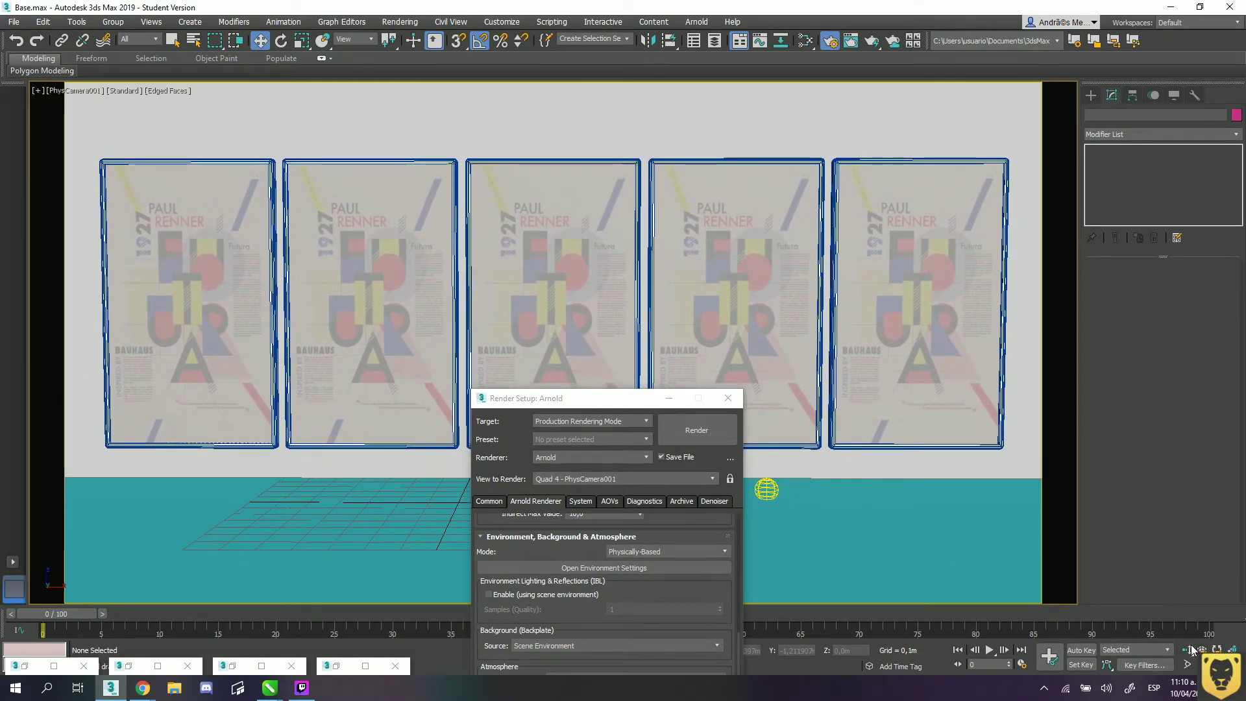
{"action": "left_click", "coordinate": [1187, 649]}
{"action": "left_click_drag", "start_coordinate": [587, 345], "coordinate": [648, 344]}
{"action": "key", "text": "w"}
{"action": "left_click_drag", "start_coordinate": [590, 402], "coordinate": [443, 357]}
{"action": "left_click", "coordinate": [528, 354]}
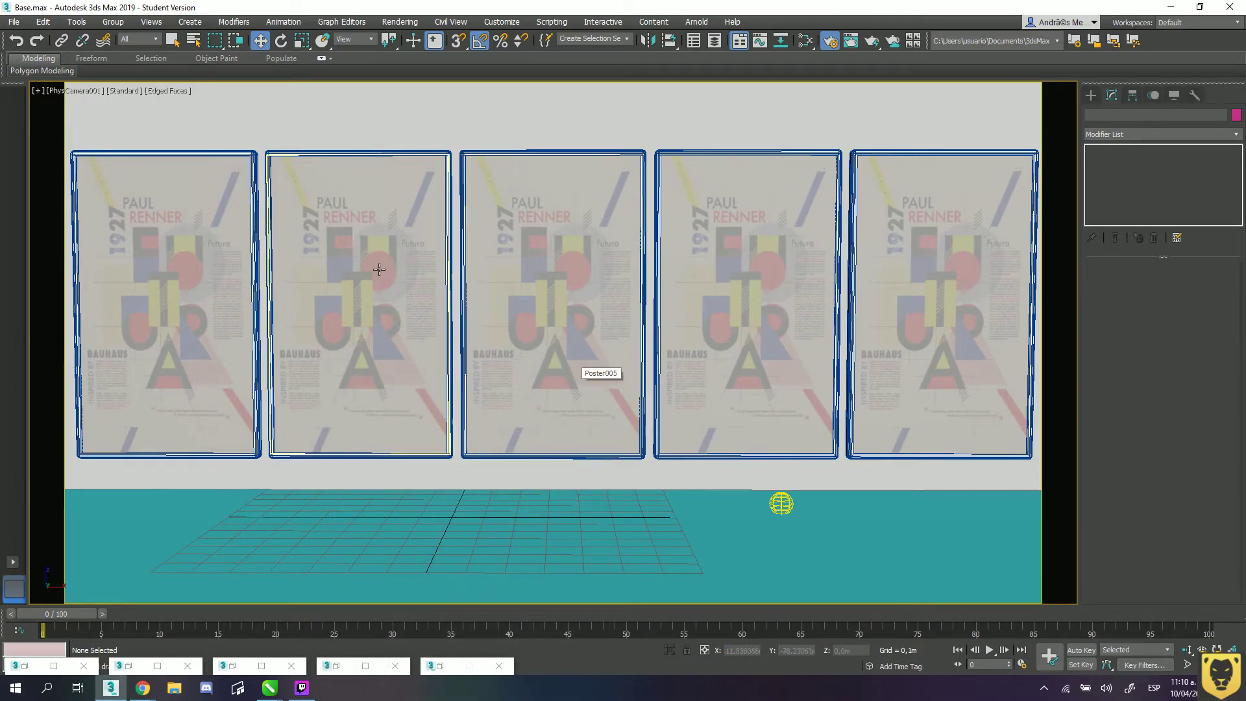
- Filter the Scene Explorer to cameras only and select PhysCamera001
{"action": "left_click", "coordinate": [76, 23]}
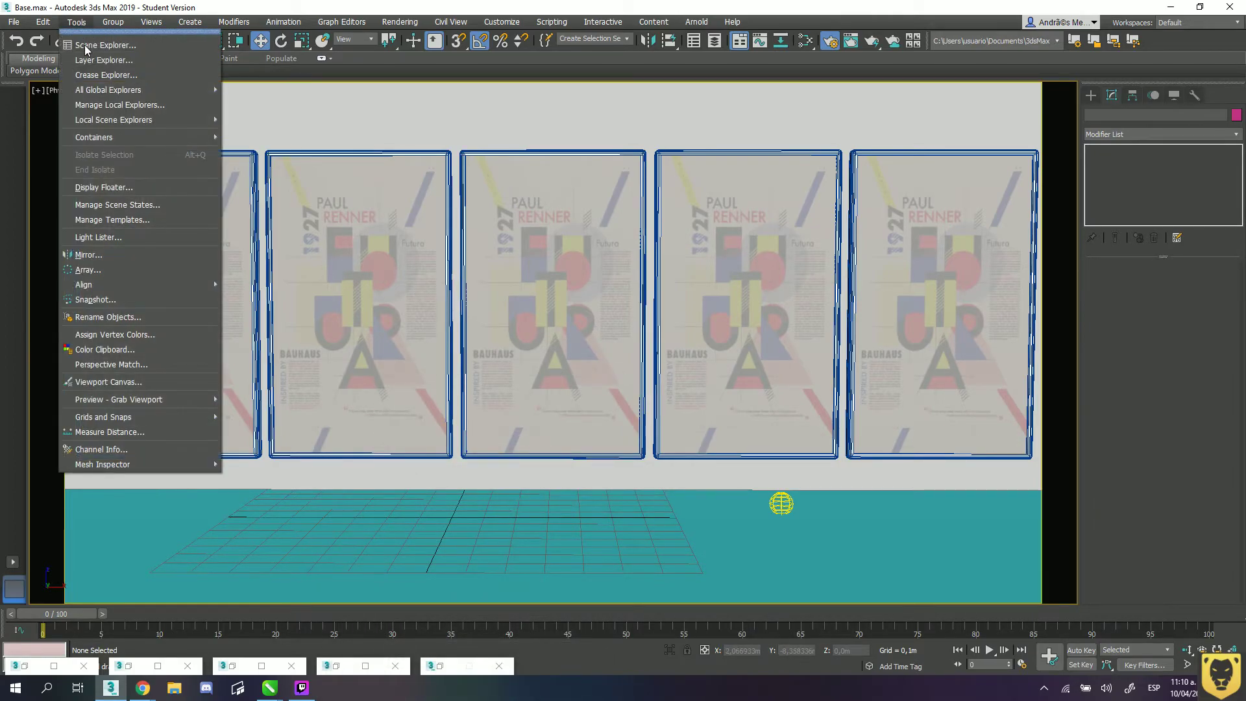
{"action": "left_click", "coordinate": [83, 46]}
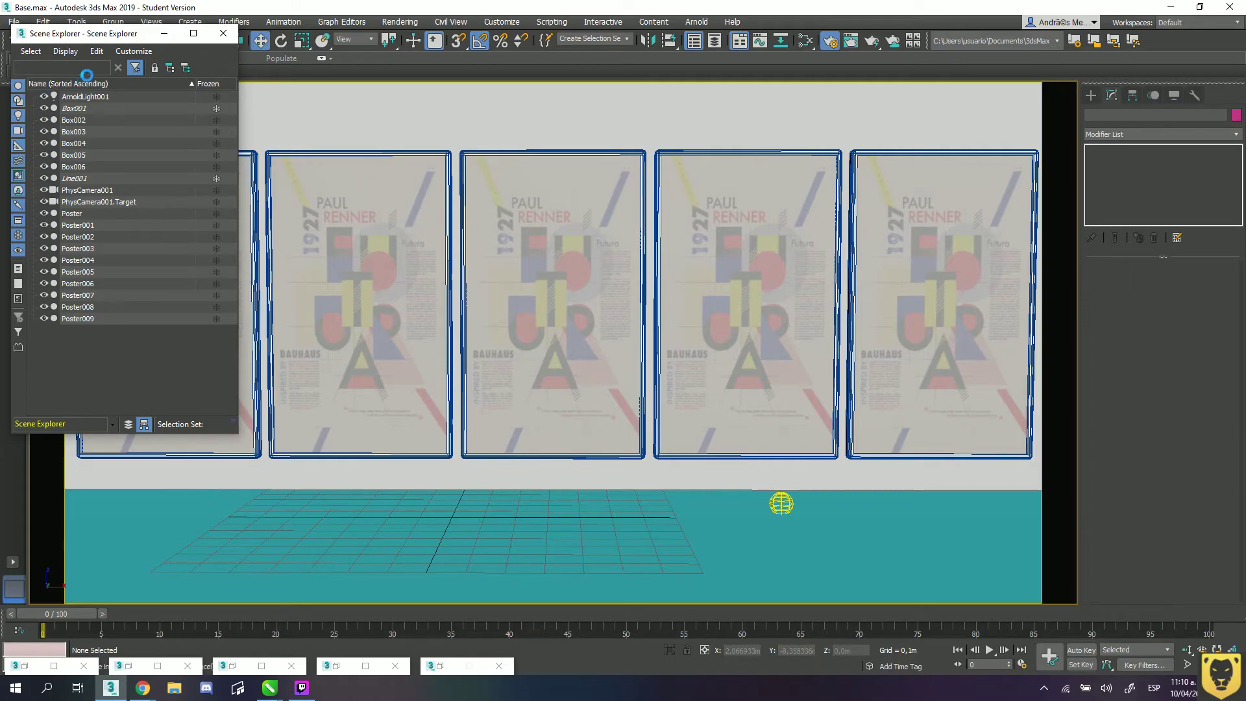
{"action": "left_click", "coordinate": [135, 67]}
{"action": "left_click", "coordinate": [135, 67]}
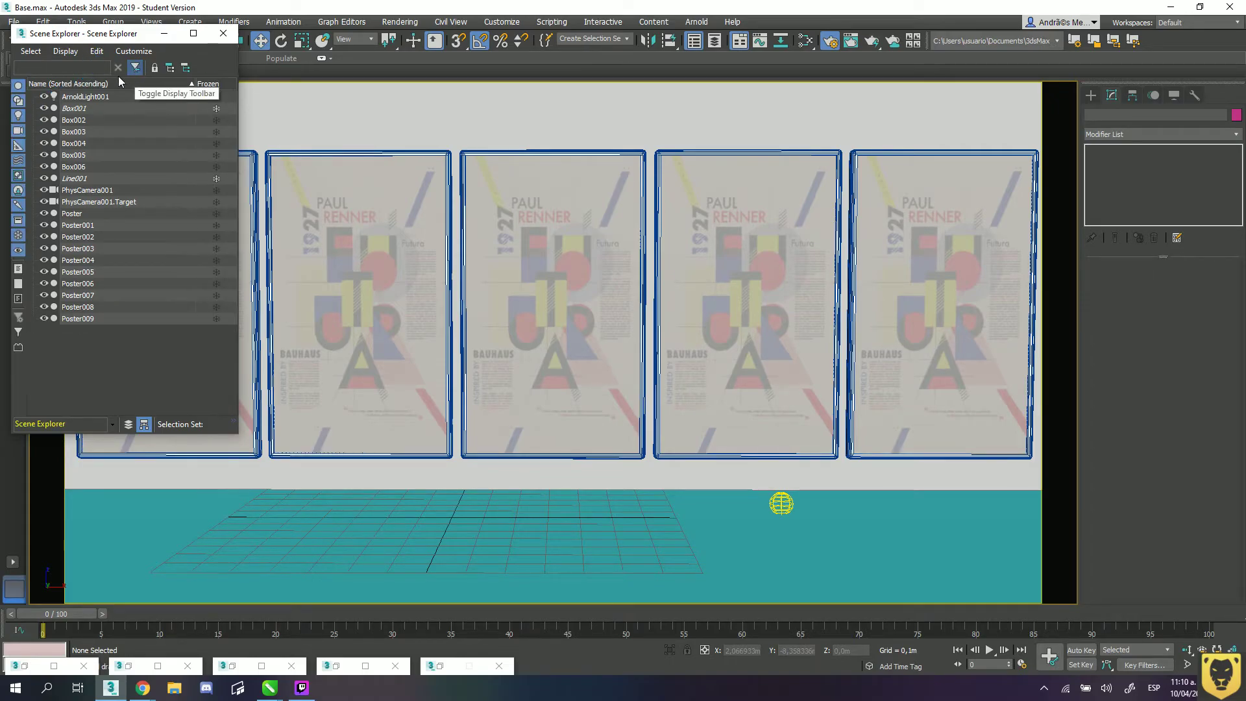
{"action": "left_click", "coordinate": [18, 269]}
{"action": "left_click", "coordinate": [18, 129]}
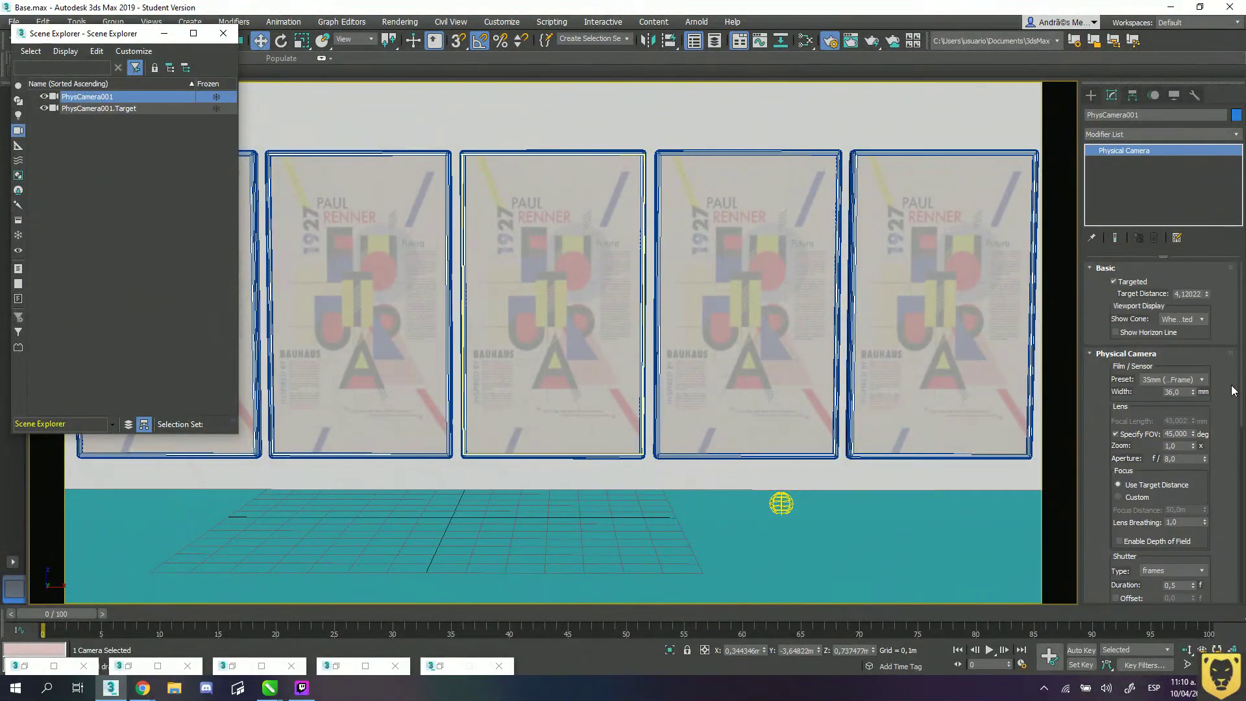
- Enable Auto Vertical Tilt Correction in the Perspective Control settings of PhysCamera001
{"action": "left_click_drag", "start_coordinate": [1241, 285], "coordinate": [1222, 466]}
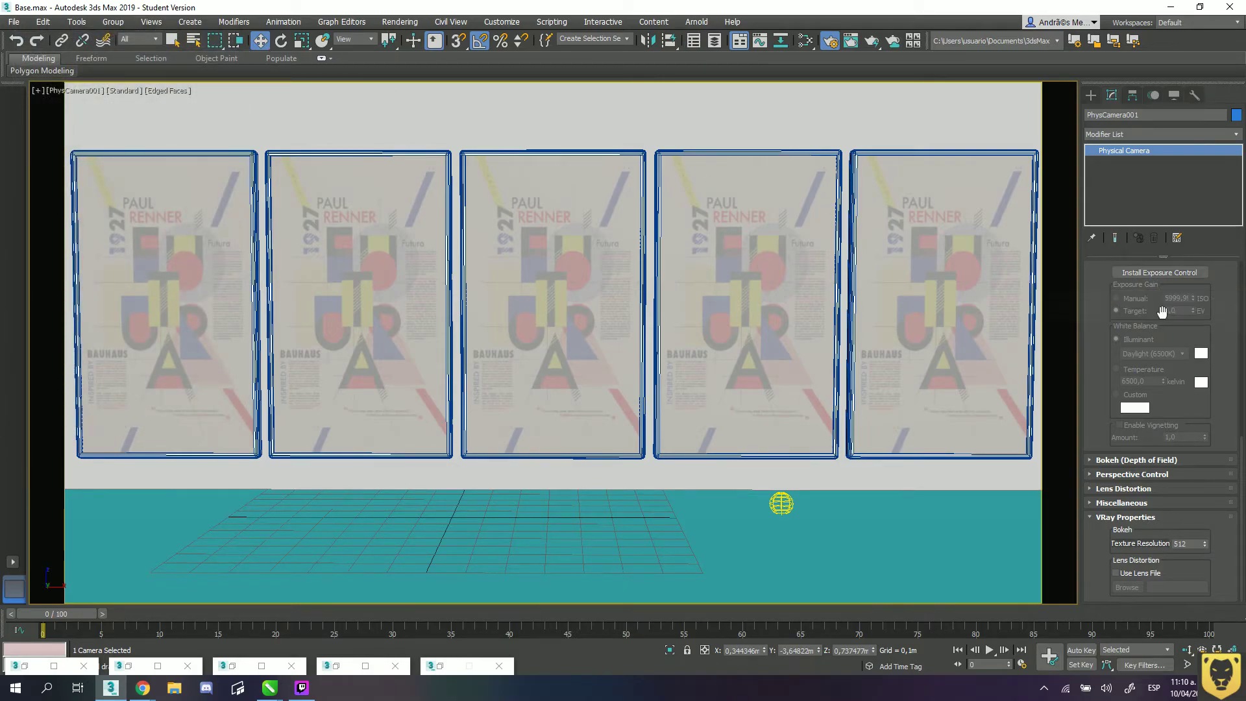
{"action": "mouse_move", "coordinate": [1241, 444]}
{"action": "left_mouse_down"}
{"action": "mouse_move", "coordinate": [1242, 388]}
{"action": "mouse_move", "coordinate": [1233, 462]}
{"action": "left_mouse_up"}
{"action": "left_click", "coordinate": [1093, 475]}
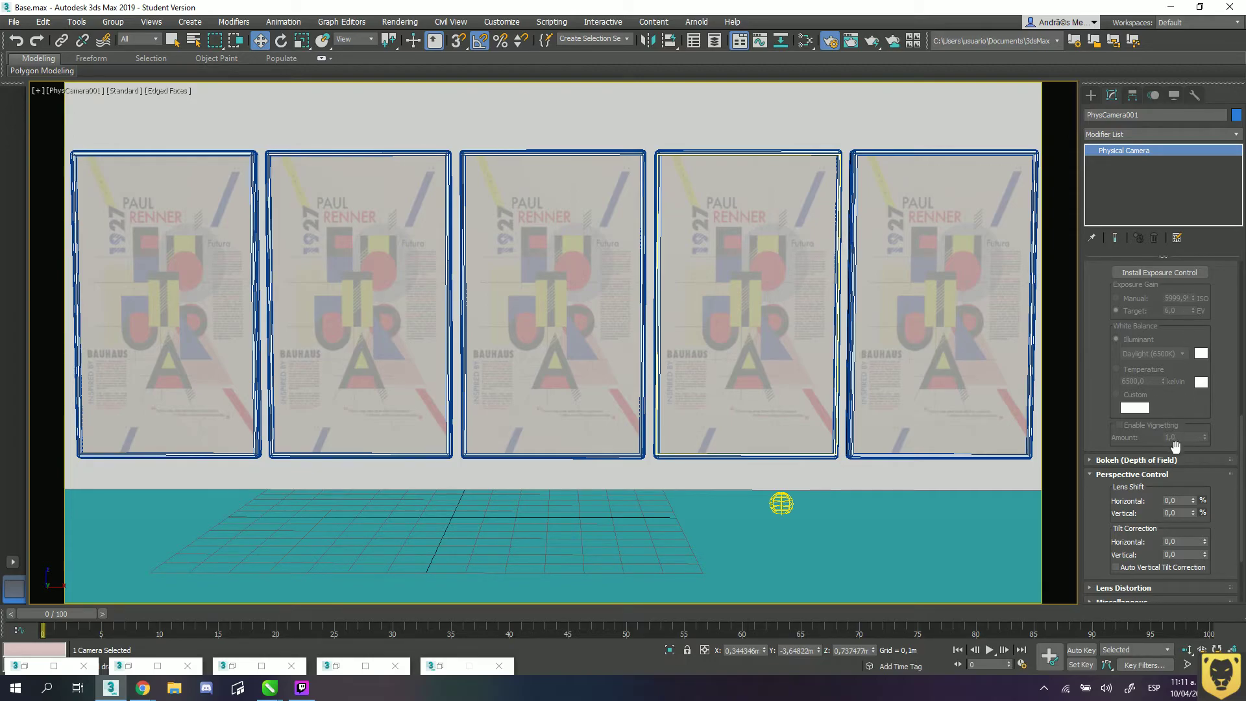
{"action": "left_click", "coordinate": [1116, 567]}
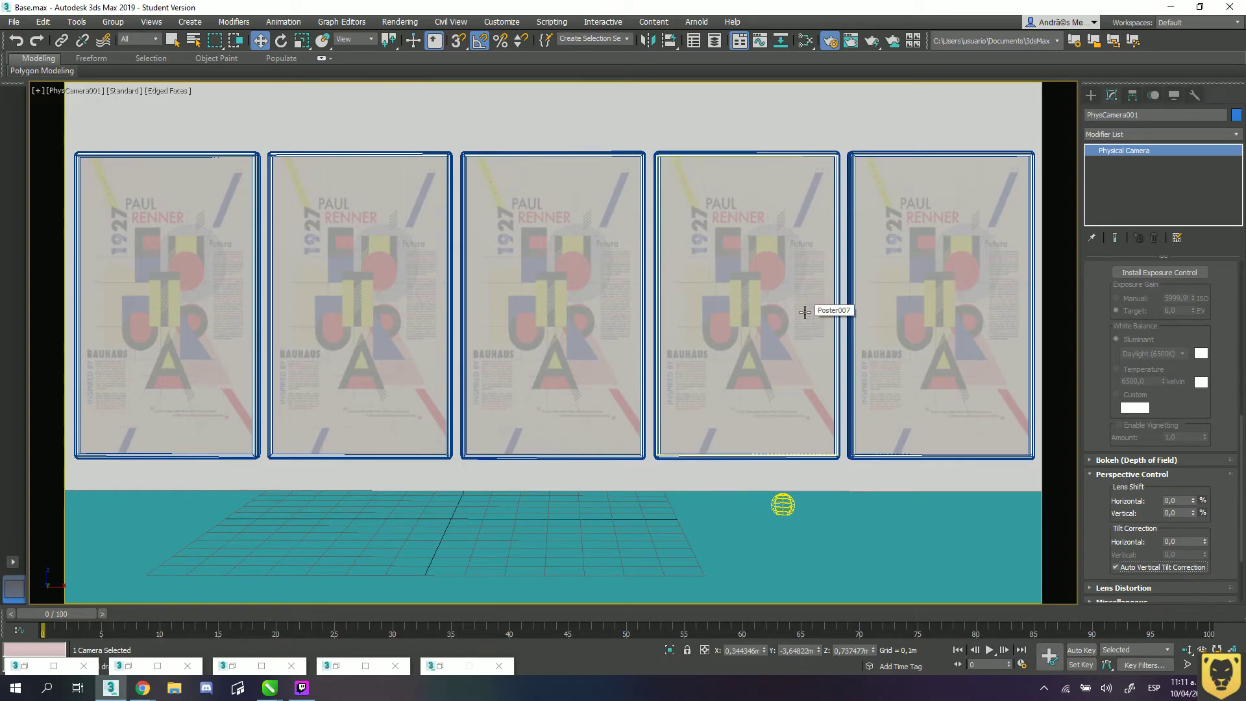
- Bring up the rendered frame of PhysCamera001, switch it from Production to Iterative rendering, and close its window
{"action": "scroll", "coordinate": [1234, 446], "scroll_direction": "up", "scroll_amount": 3}
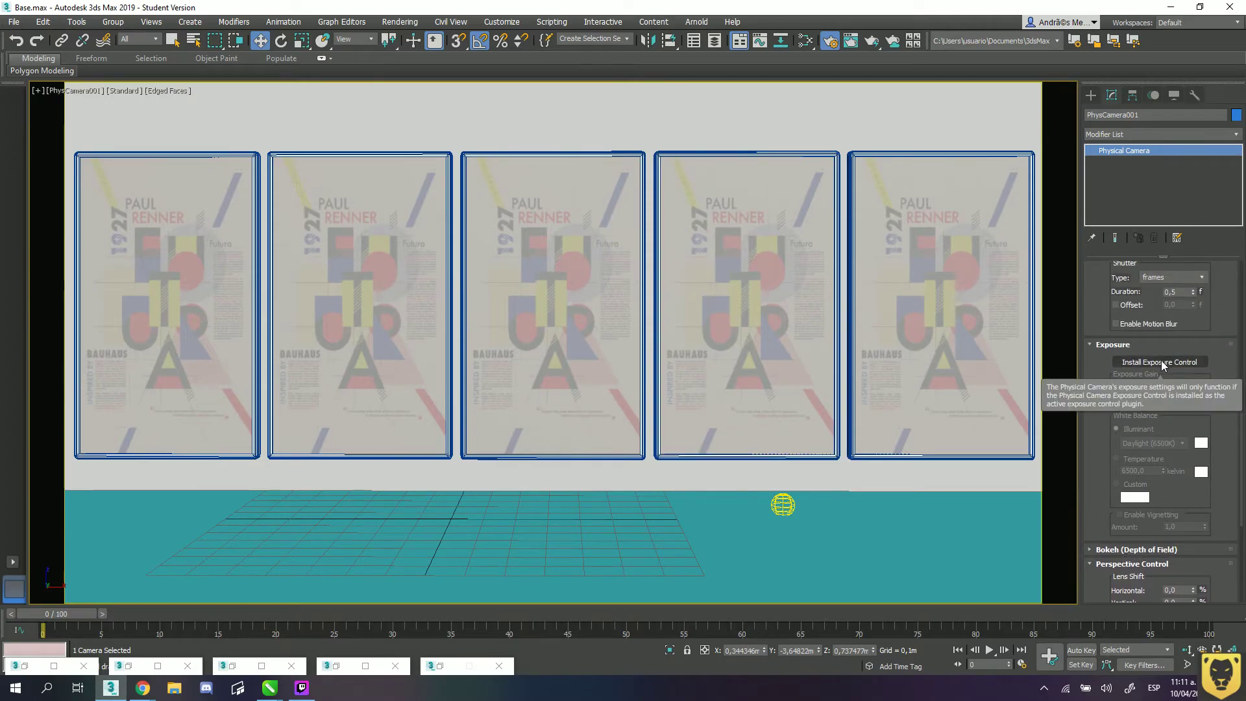
{"action": "left_click", "coordinate": [400, 21]}
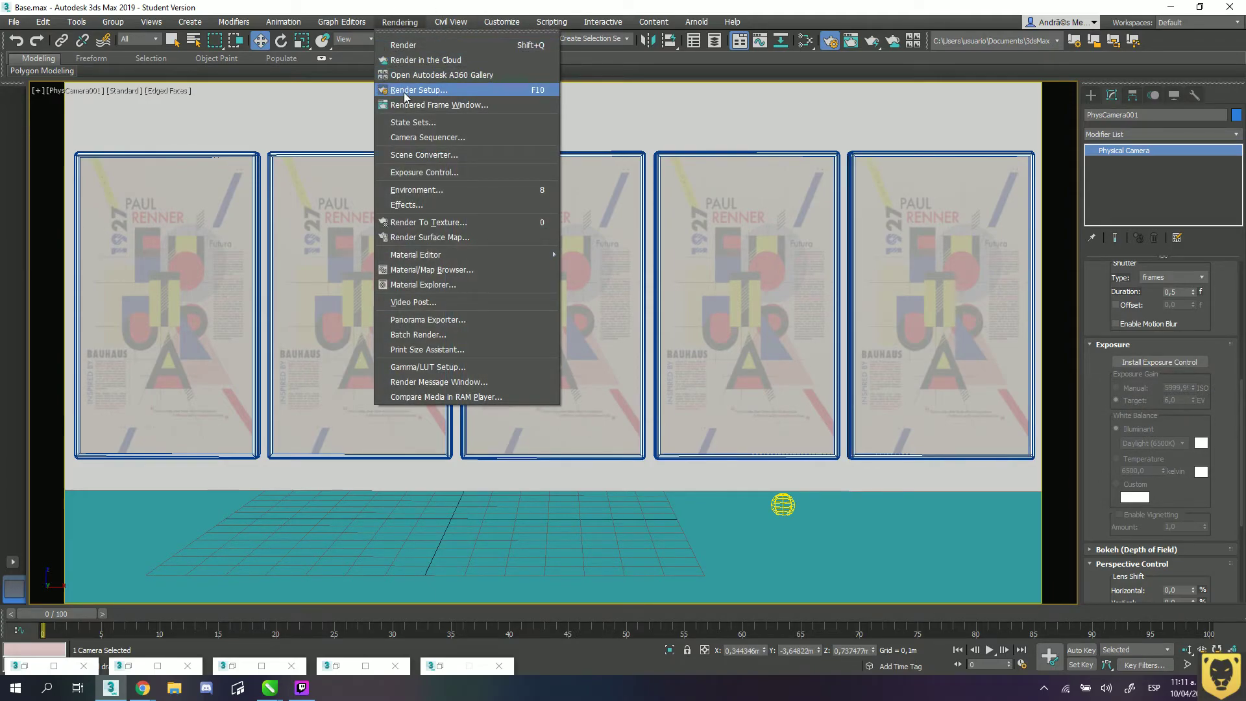
{"action": "left_click", "coordinate": [404, 91]}
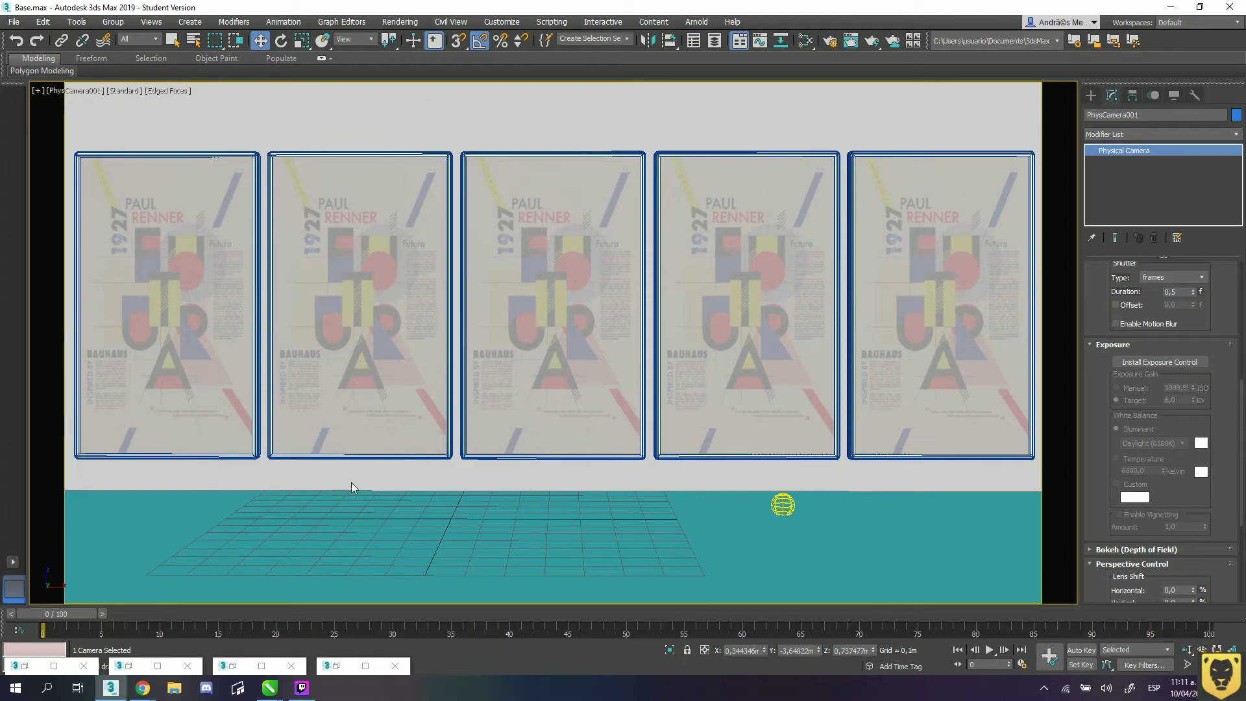
{"action": "left_click", "coordinate": [337, 666]}
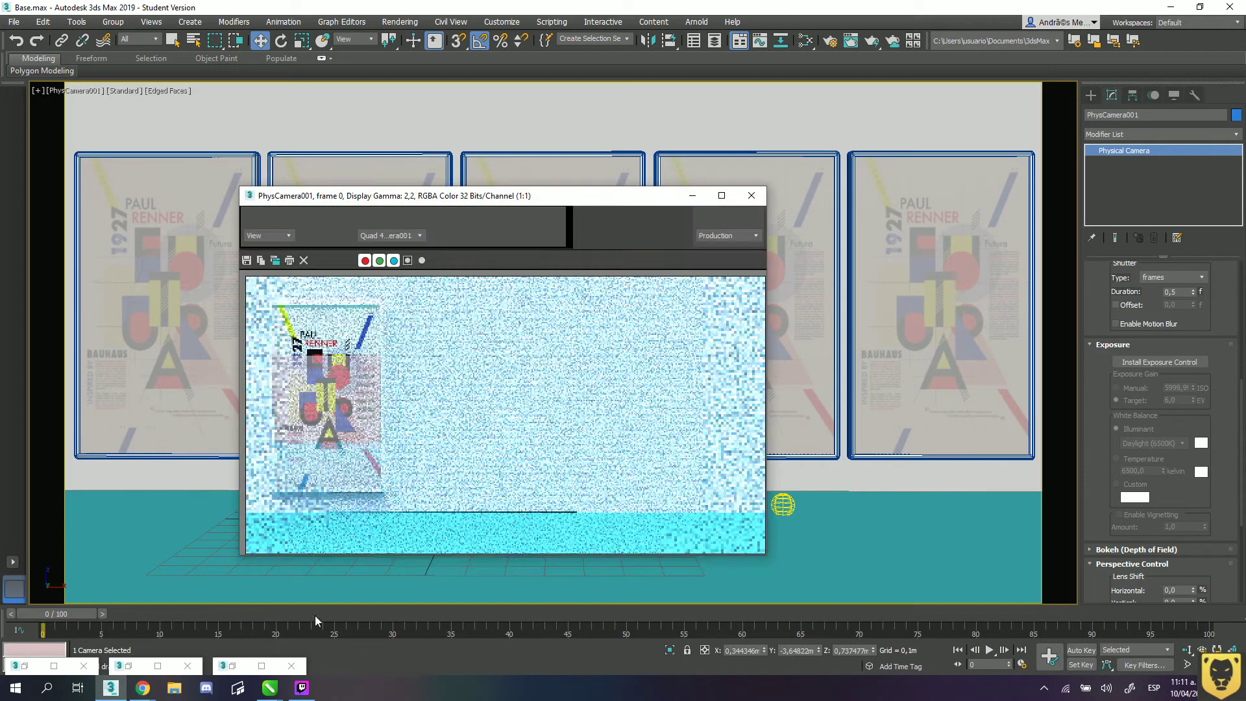
{"action": "left_click", "coordinate": [232, 666]}
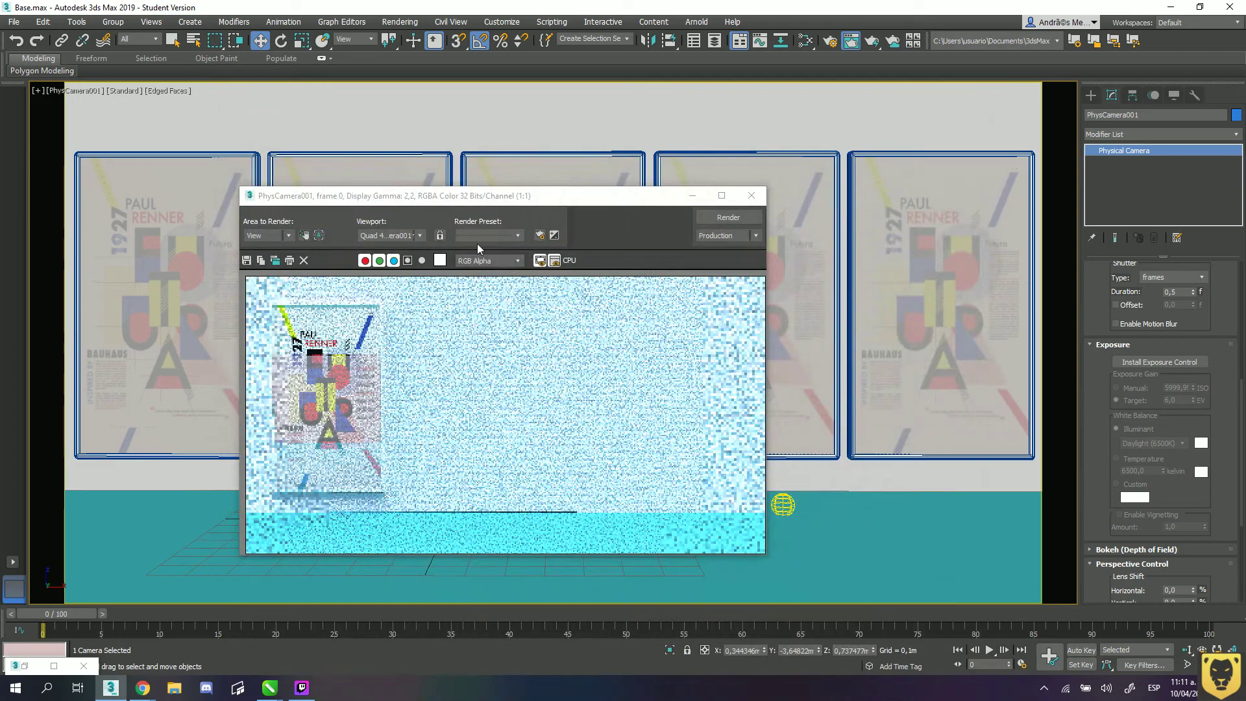
{"action": "left_click_drag", "start_coordinate": [536, 196], "coordinate": [397, 131]}
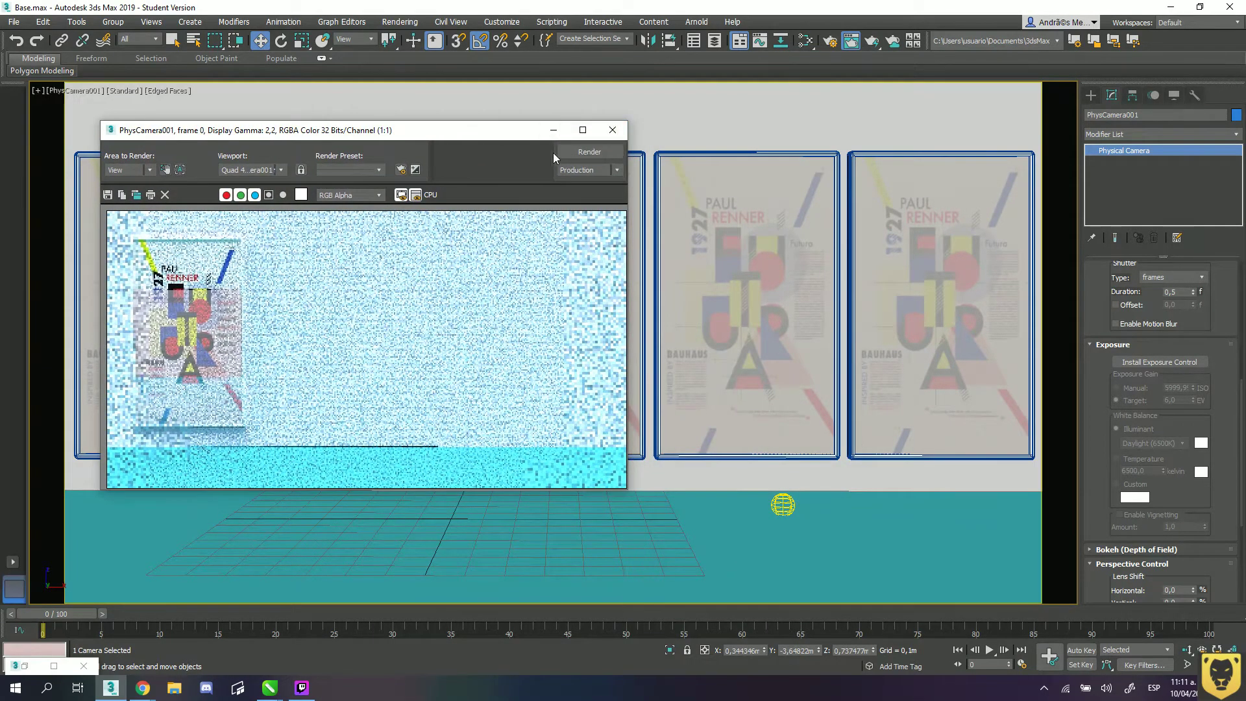
{"action": "left_click_drag", "start_coordinate": [489, 134], "coordinate": [501, 145]}
{"action": "left_click", "coordinate": [624, 181]}
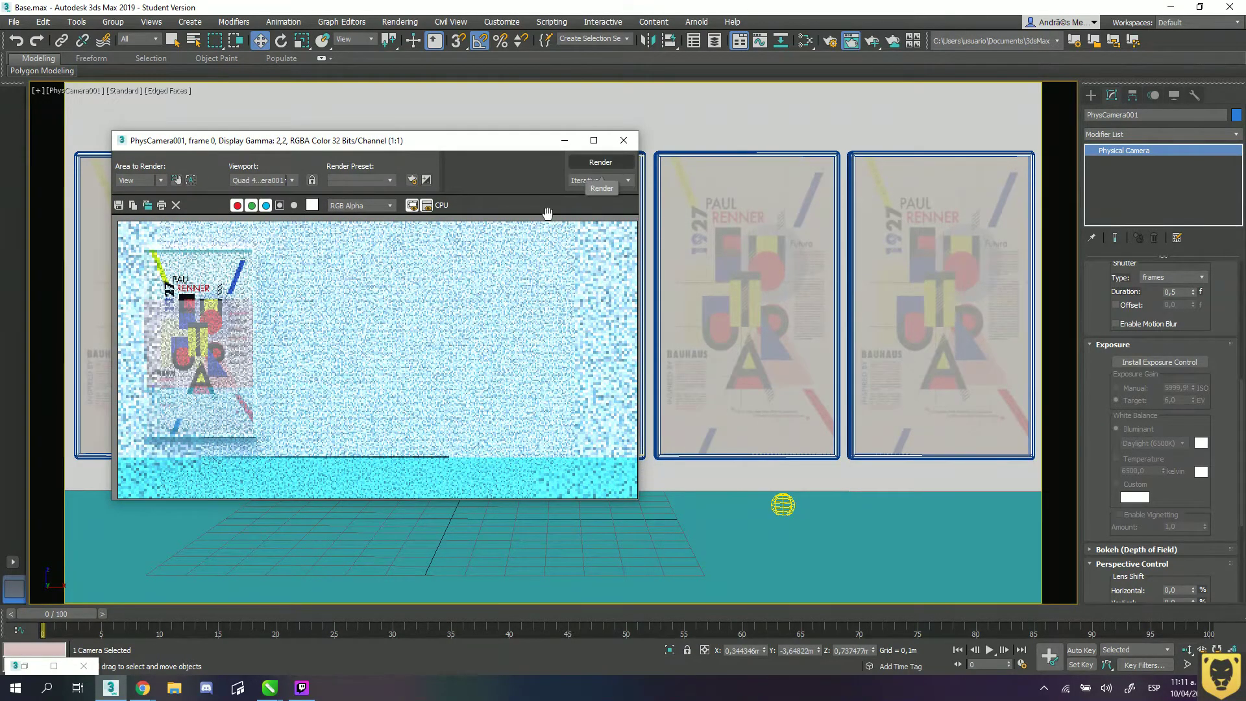
{"action": "left_click", "coordinate": [623, 140]}
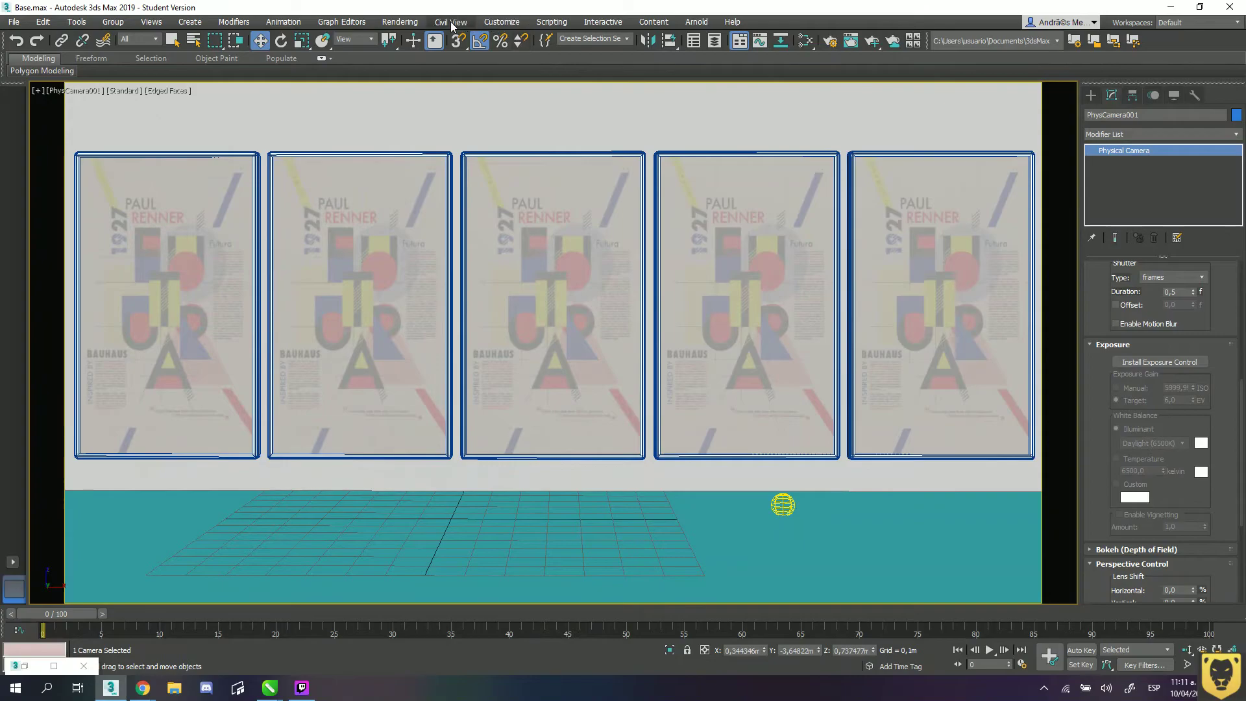
- Bring up Render Setup and set the render target to ActiveShade Mode
{"action": "left_click", "coordinate": [401, 22]}
{"action": "left_click", "coordinate": [403, 90]}
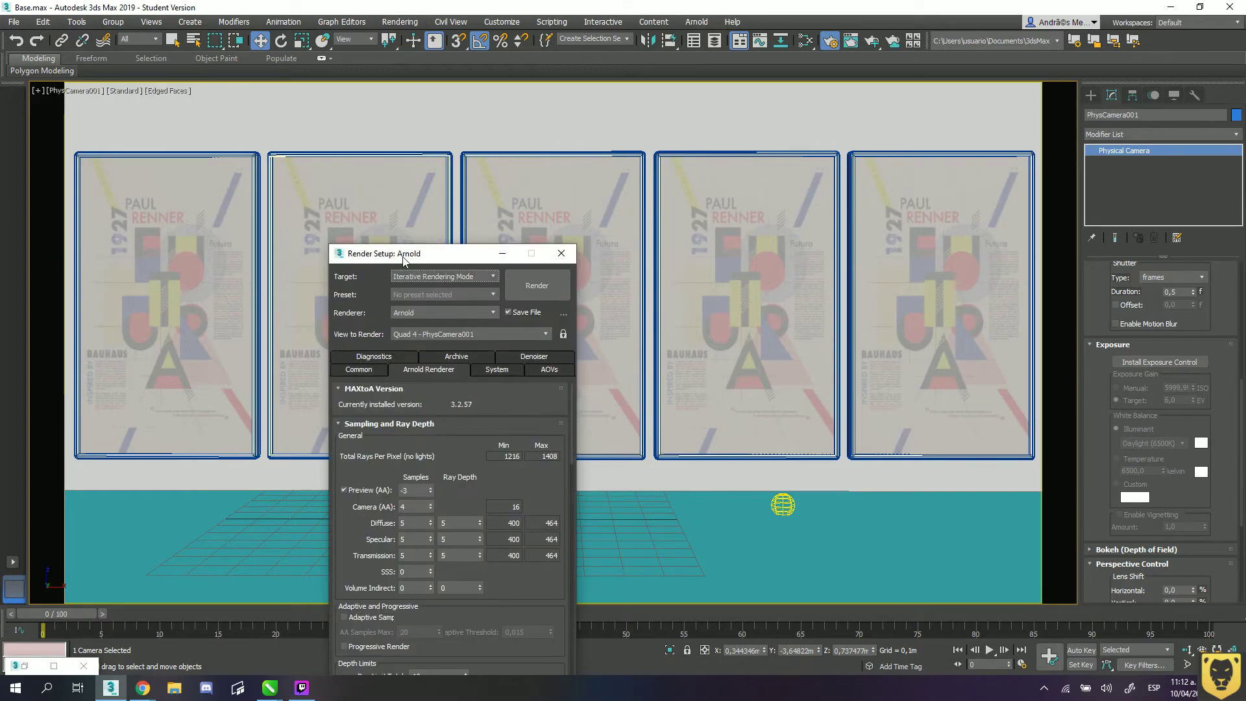
{"action": "left_click_drag", "start_coordinate": [406, 257], "coordinate": [261, 121]}
{"action": "left_click", "coordinate": [322, 139]}
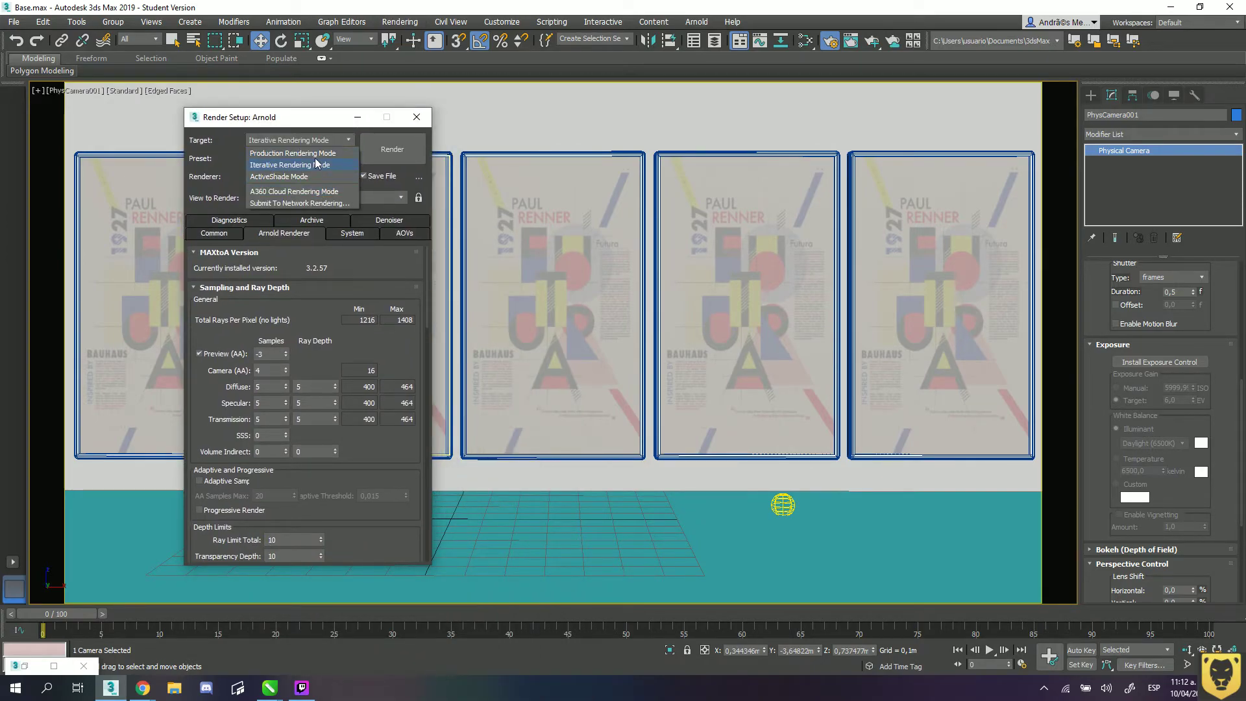
{"action": "left_click", "coordinate": [286, 177]}
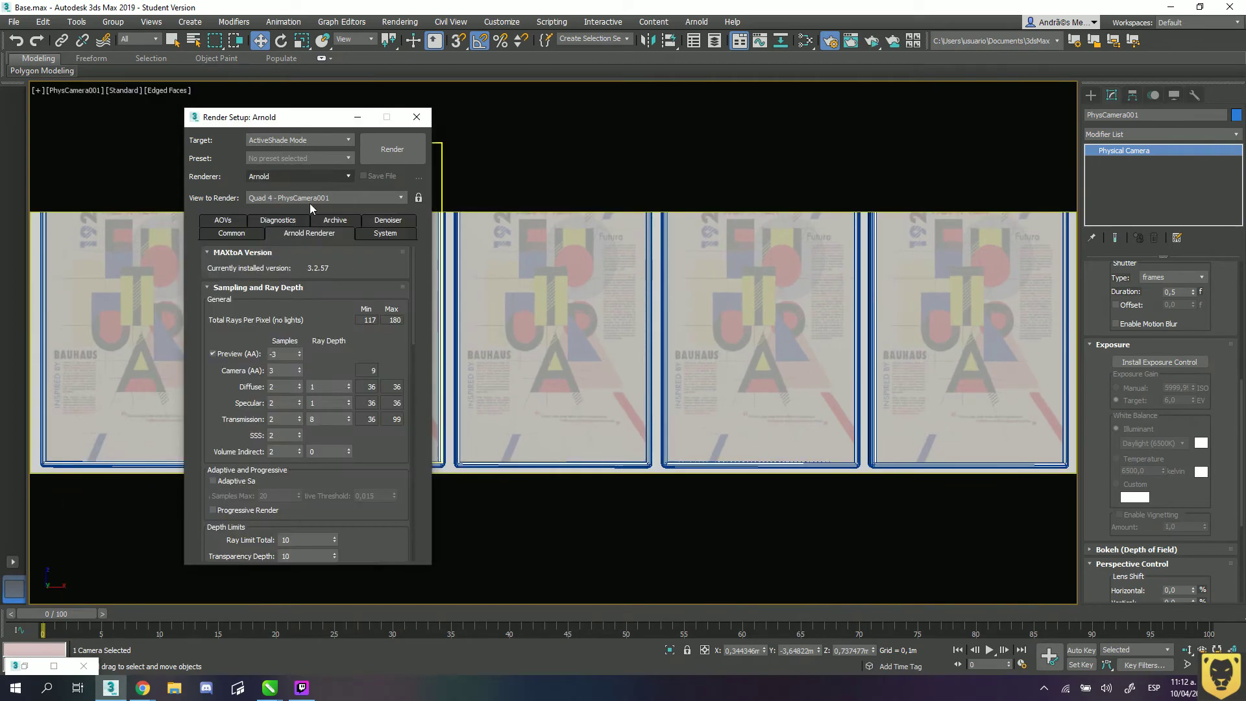
- Disable Autodetect Threads in the Arnold system render settings and set the thread count to 3
{"action": "left_click", "coordinate": [383, 233]}
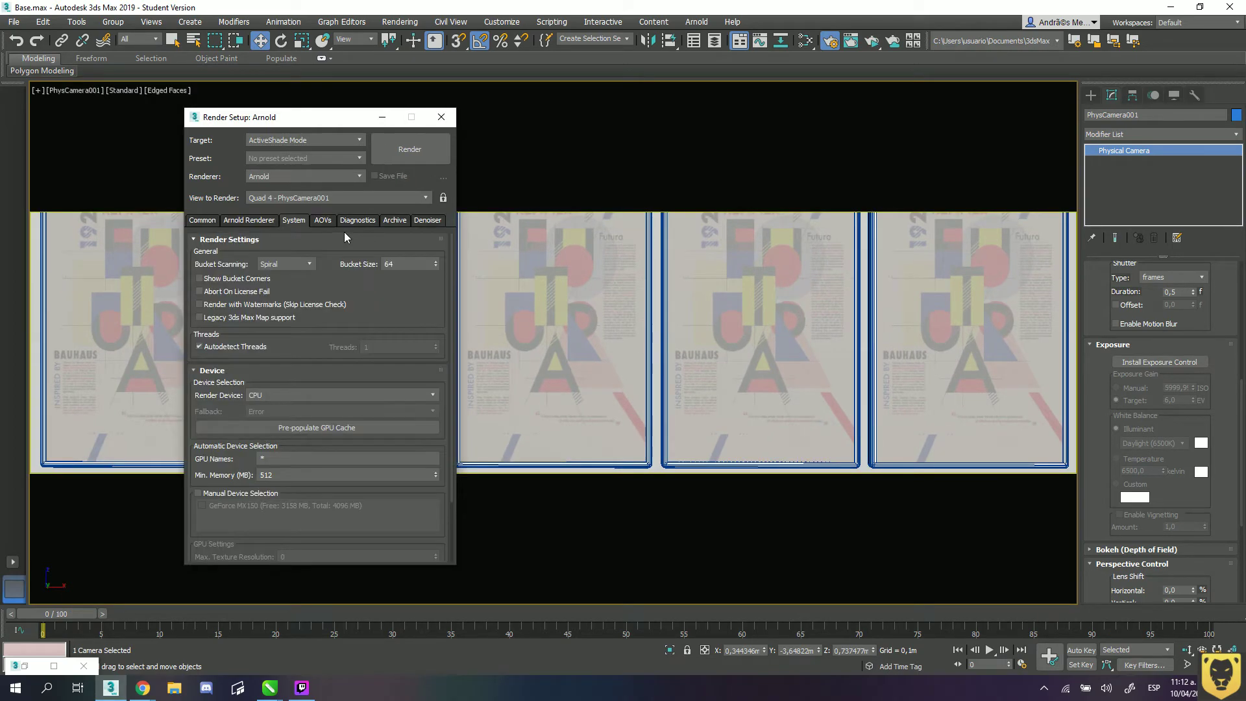
{"action": "left_click", "coordinate": [228, 348]}
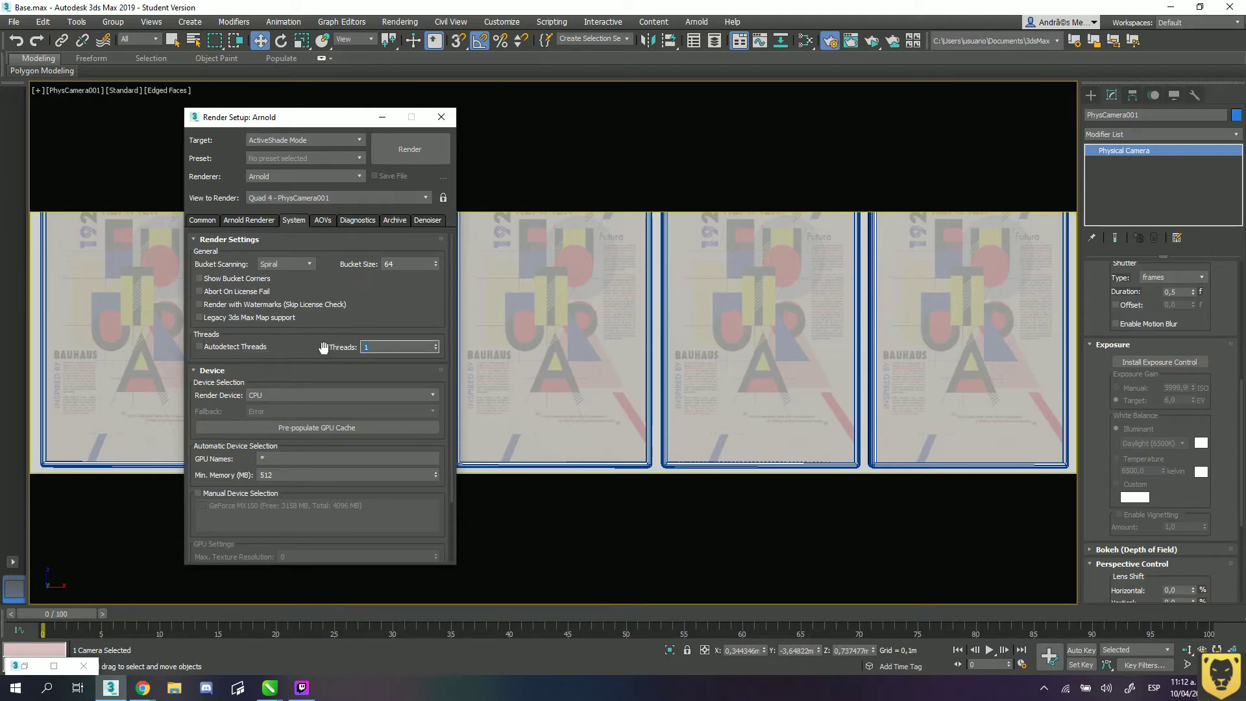
{"action": "type", "text": "3"}
- Review the Arnold sampling, filtering and environment settings for ActiveShade and try an ActiveShade render of PhysCamera001
{"action": "left_click", "coordinate": [250, 220]}
{"action": "left_click_drag", "start_coordinate": [337, 460], "coordinate": [348, 245]}
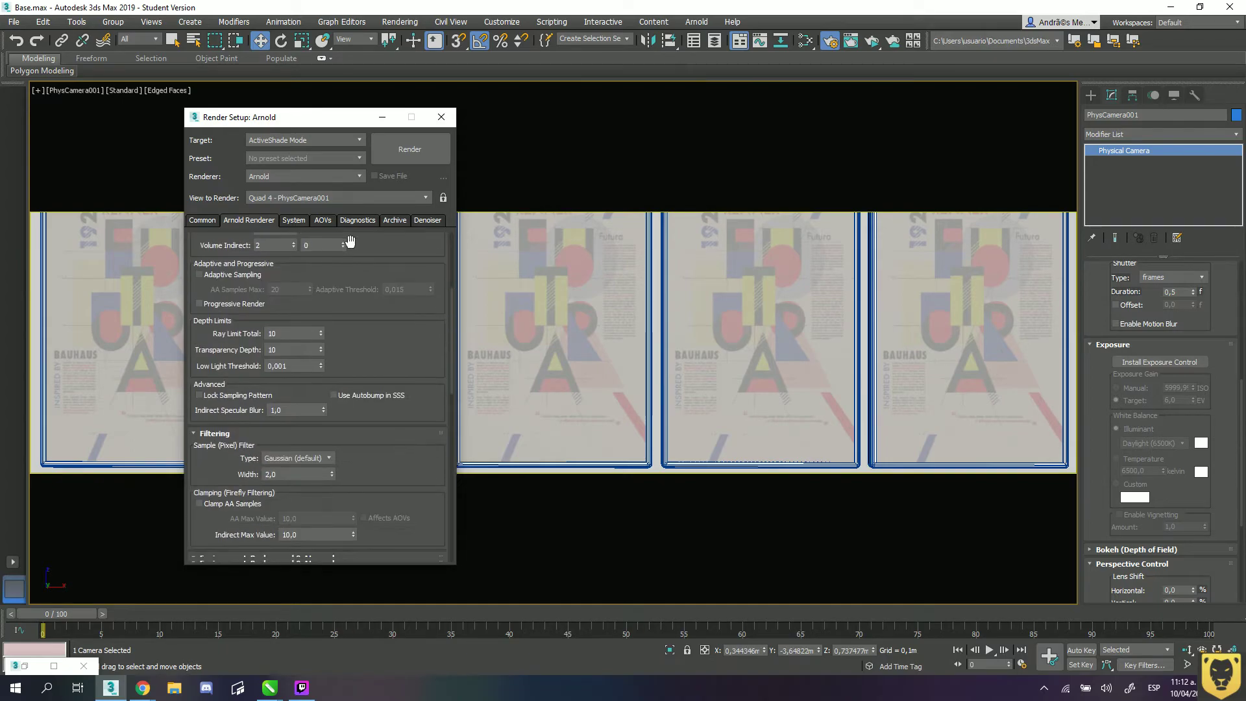
{"action": "left_click_drag", "start_coordinate": [351, 429], "coordinate": [360, 249]}
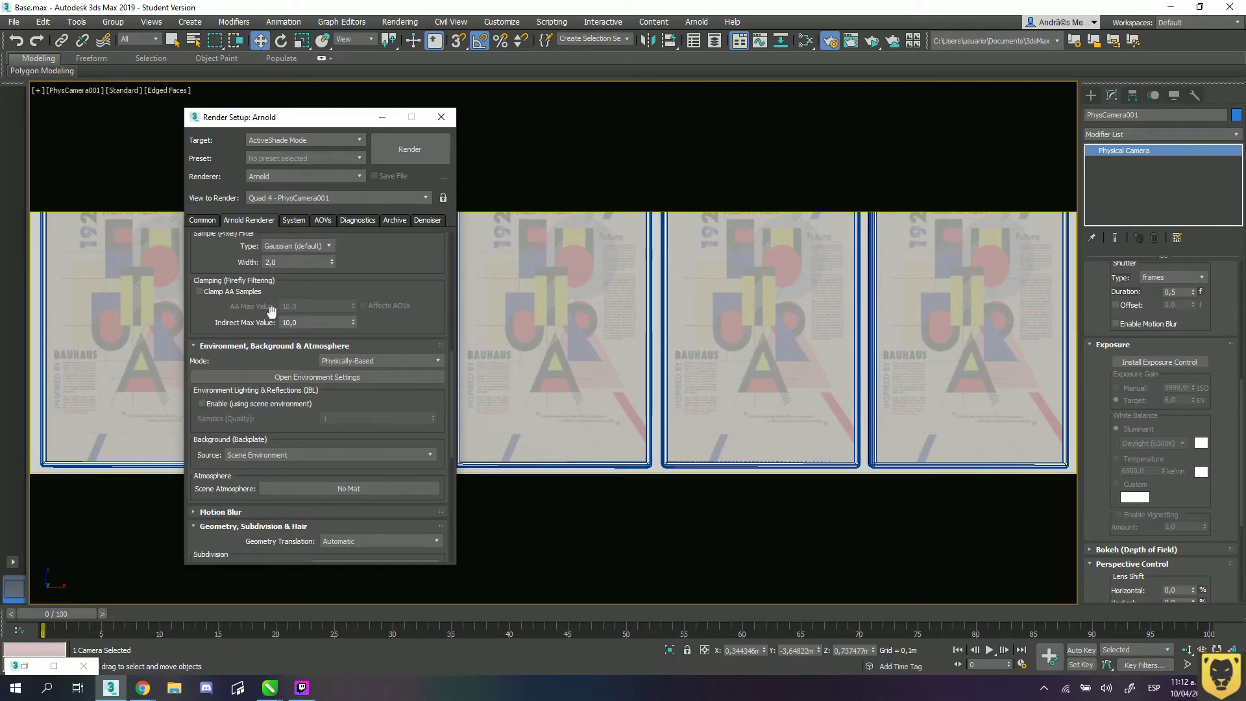
{"action": "left_click_drag", "start_coordinate": [349, 299], "coordinate": [319, 452]}
{"action": "left_click", "coordinate": [412, 152]}
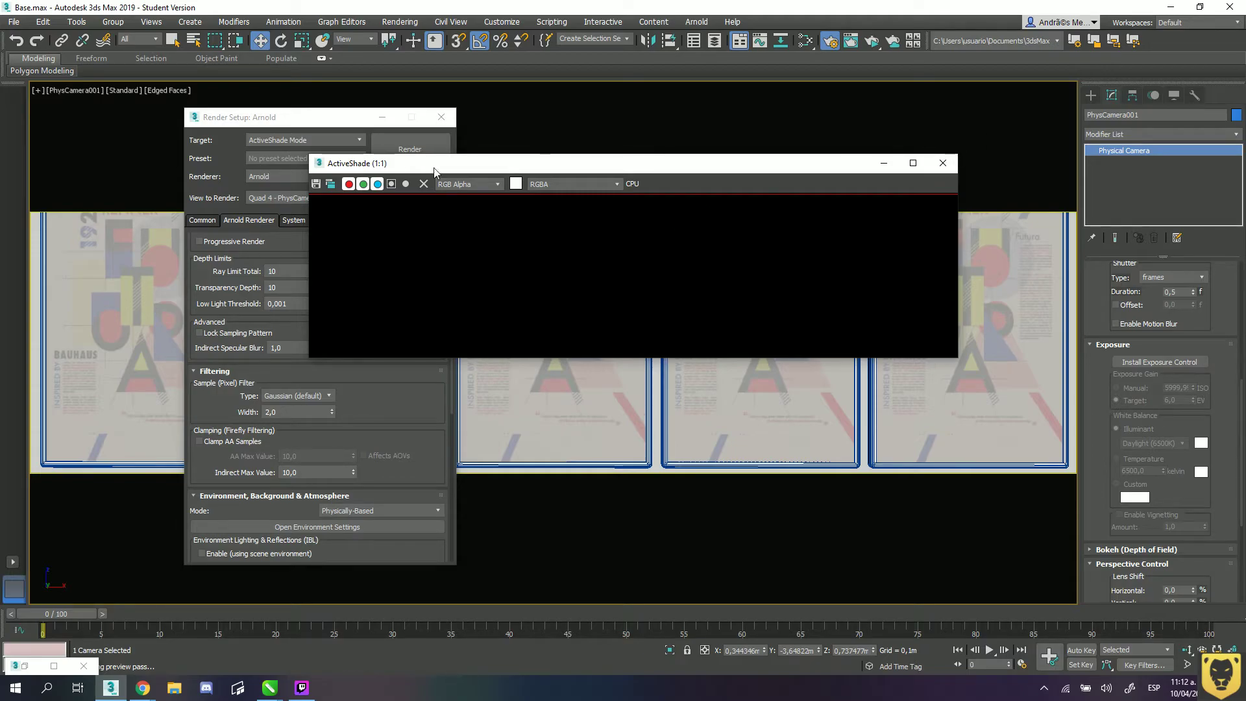
{"action": "left_click", "coordinate": [250, 124]}
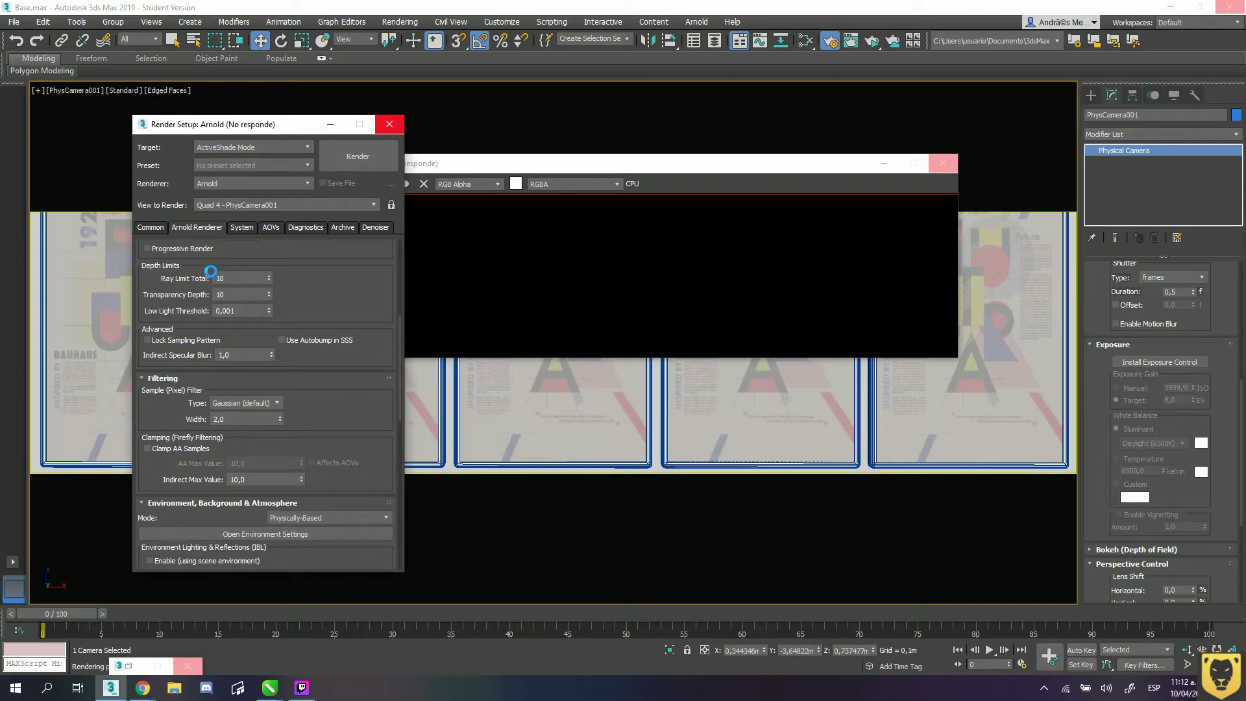
{"action": "scroll", "coordinate": [266, 245], "scroll_direction": "up", "scroll_amount": 3}
{"action": "scroll", "coordinate": [266, 245], "scroll_direction": "up", "scroll_amount": 5}
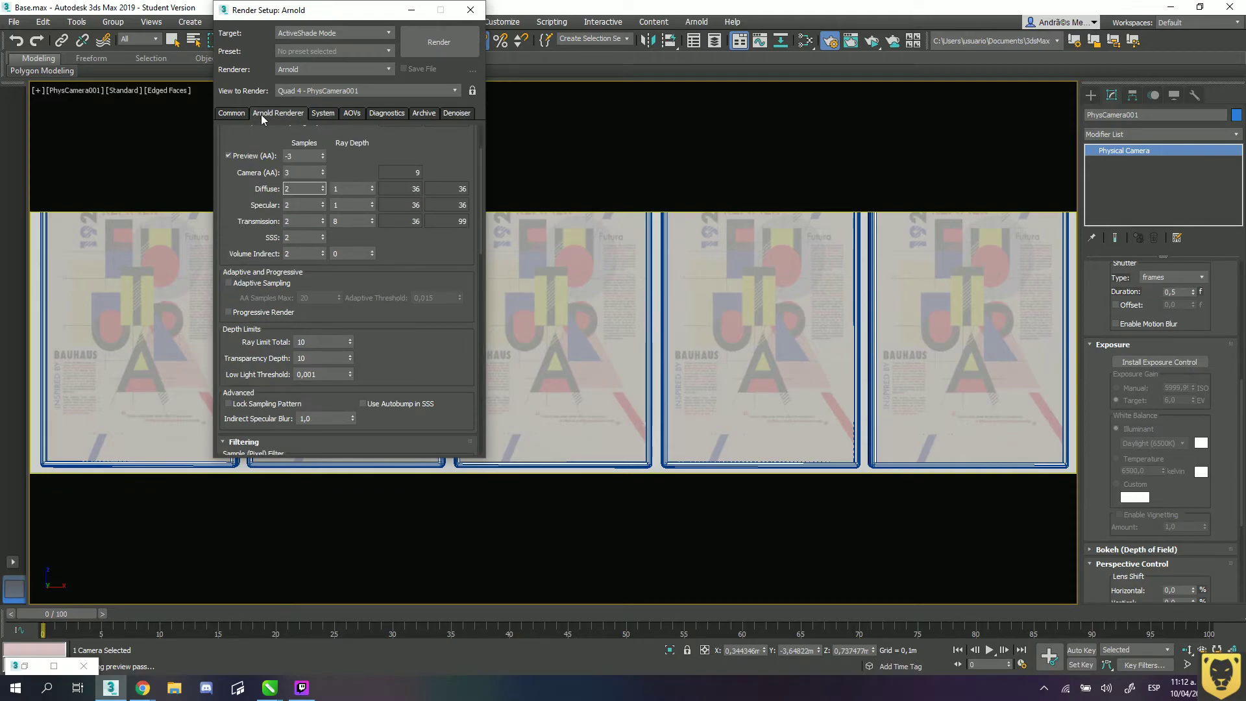
- Compare the ActiveShade output size with the one in Production Rendering Mode, and return the target to ActiveShade Mode
{"action": "left_click", "coordinate": [232, 114]}
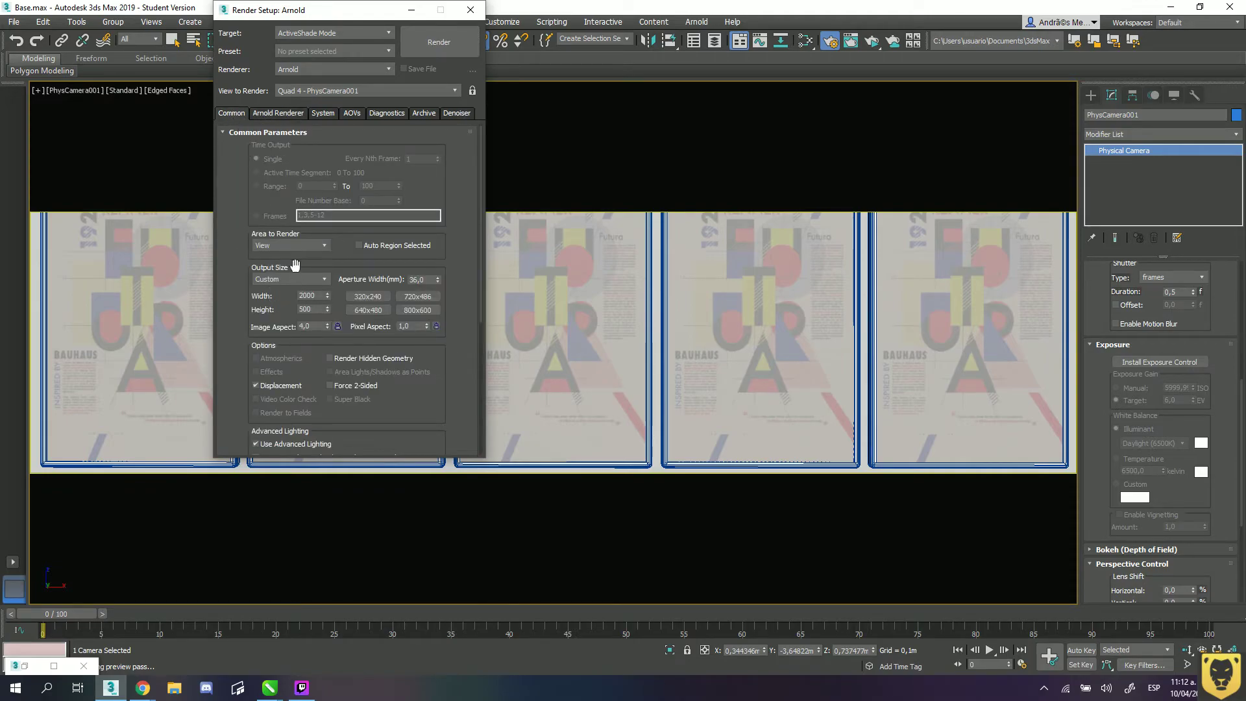
{"action": "left_click", "coordinate": [305, 33]}
{"action": "left_click", "coordinate": [305, 50]}
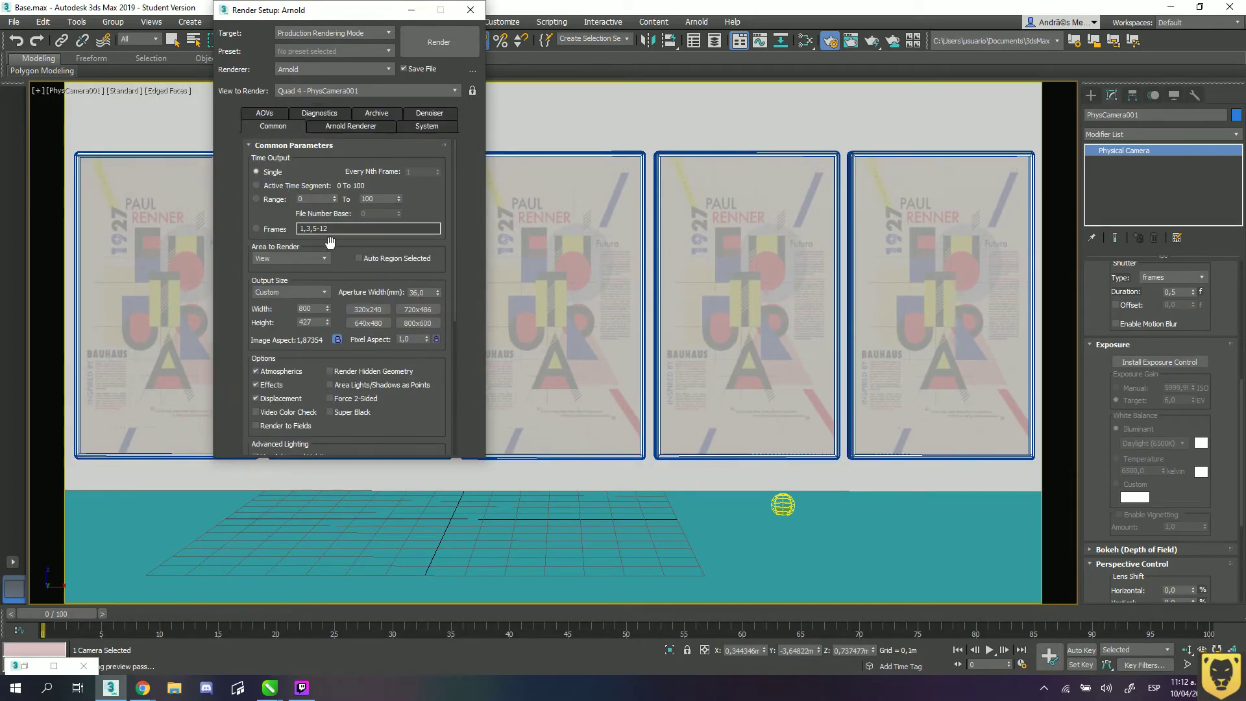
{"action": "left_click", "coordinate": [358, 34]}
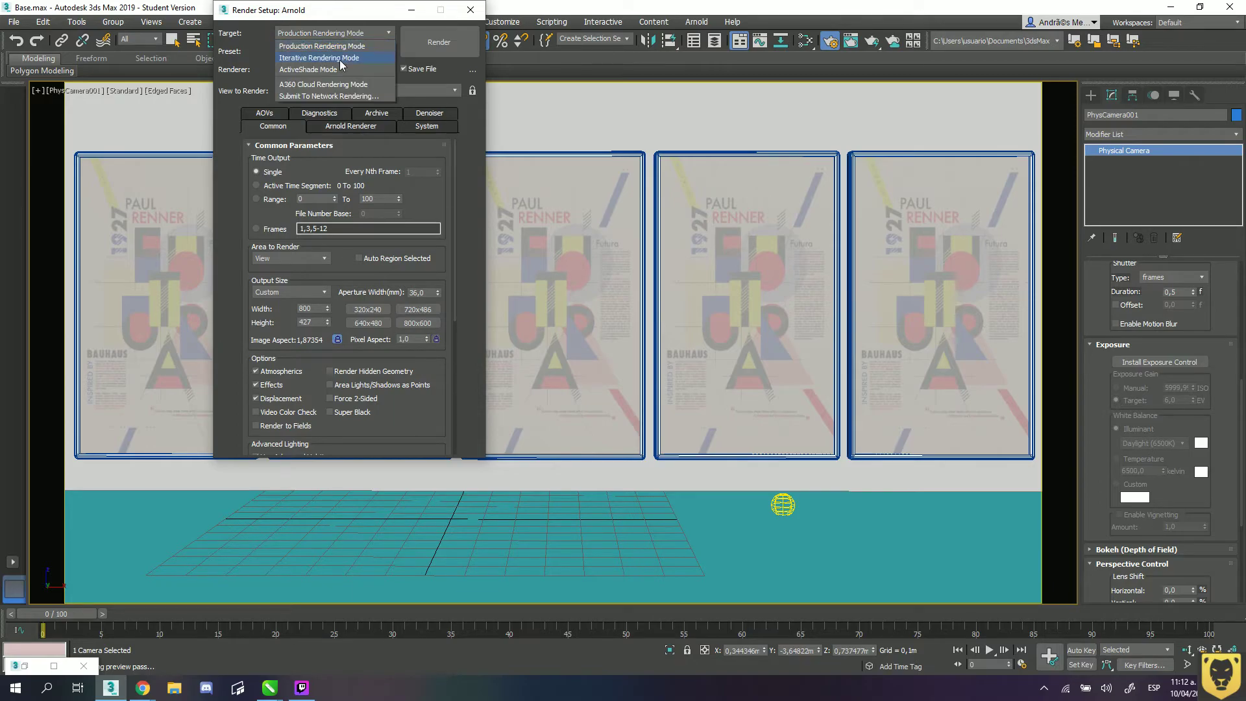
{"action": "left_click", "coordinate": [335, 70]}
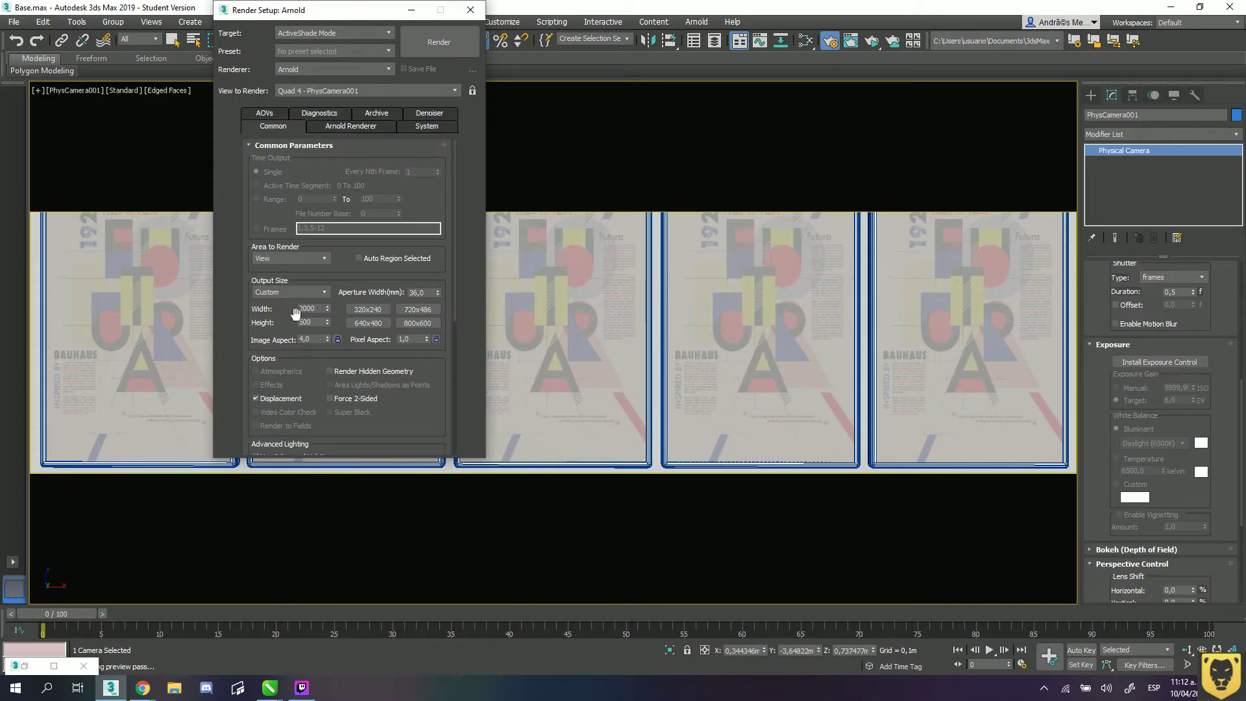
- Set the ActiveShade output size to 800 by 427 pixels and start an ActiveShade render of PhysCamera001
{"action": "double_click", "coordinate": [316, 309]}
{"action": "type", "text": "800"}
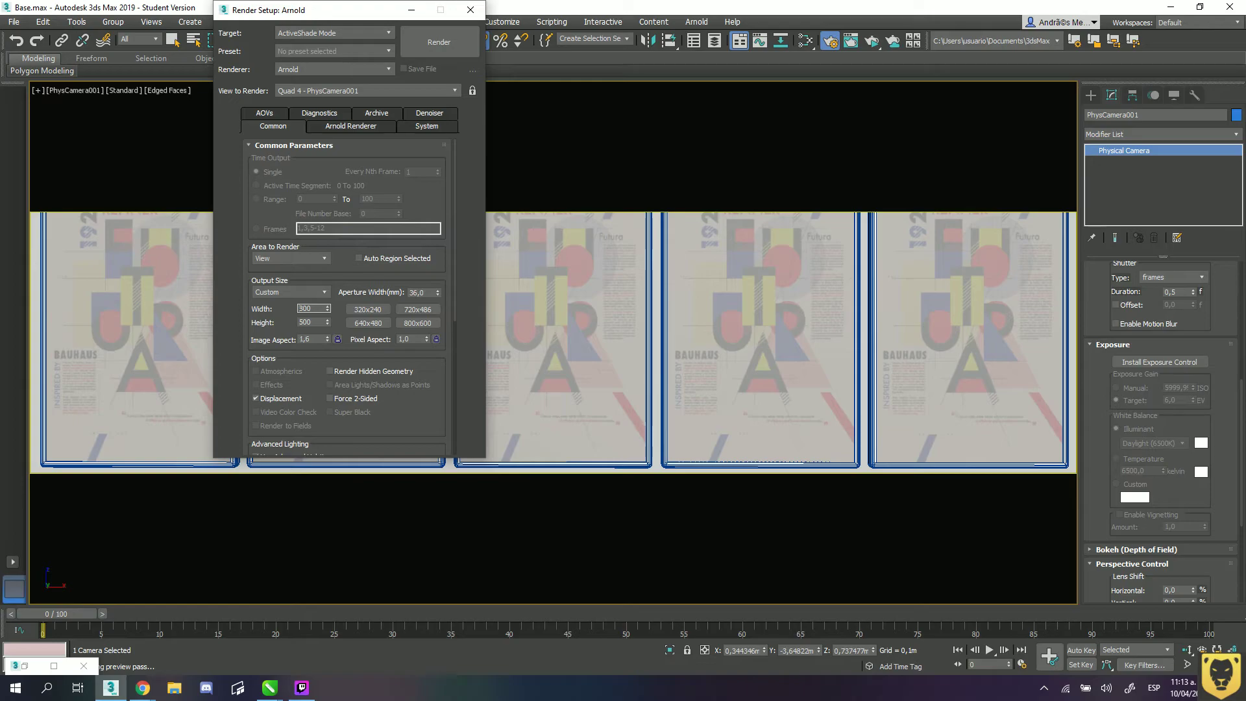
{"action": "key", "text": "Tab"}
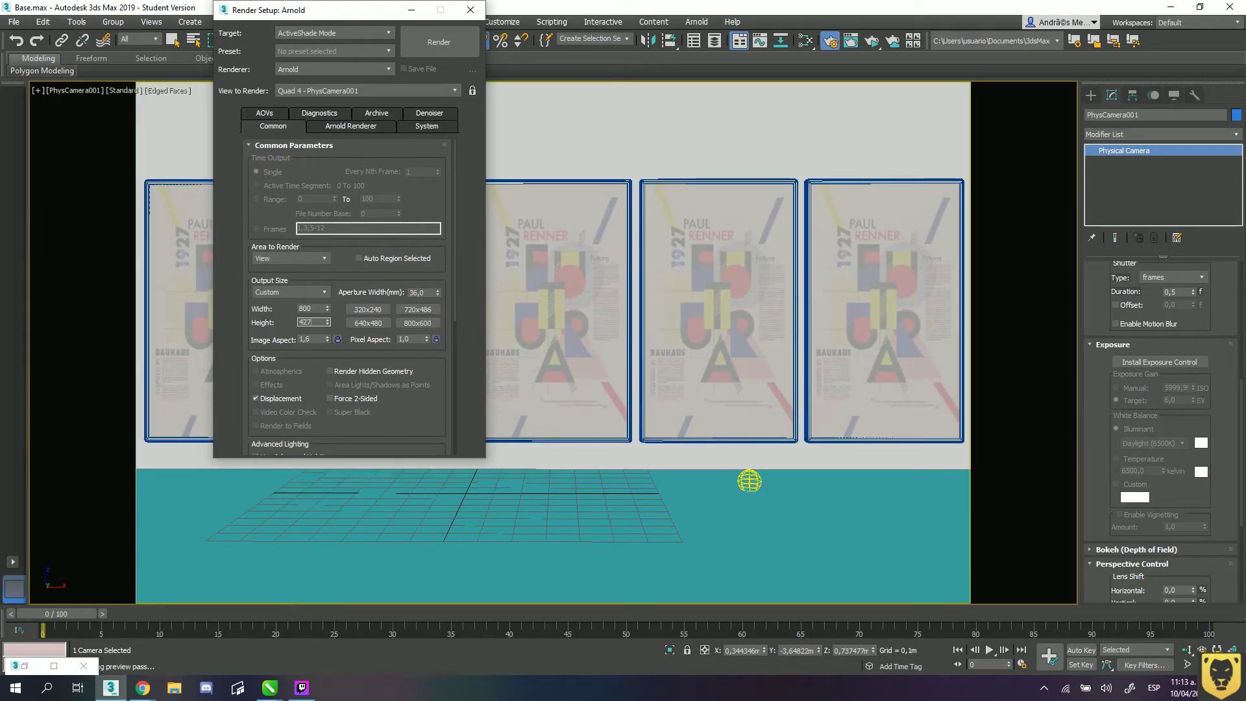
{"action": "key", "text": "Return"}
{"action": "left_click_drag", "start_coordinate": [344, 14], "coordinate": [227, 134]}
{"action": "left_click", "coordinate": [284, 149]}
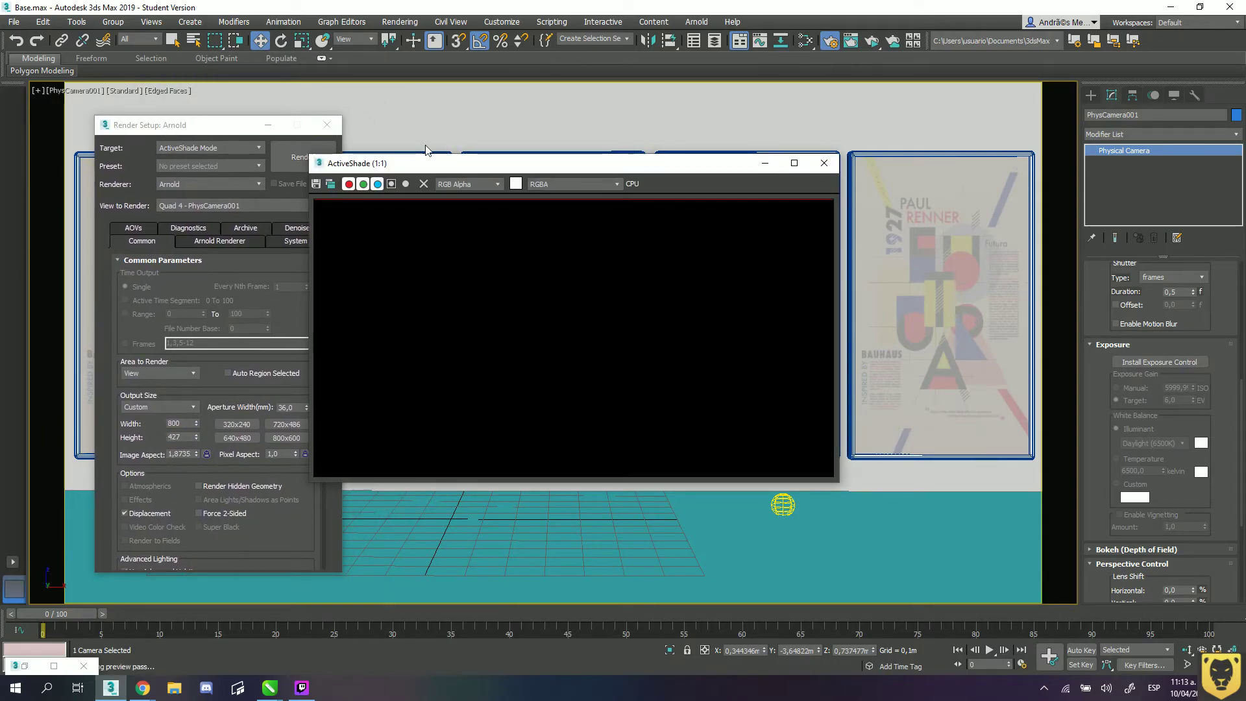
{"action": "left_click_drag", "start_coordinate": [456, 173], "coordinate": [293, 200]}
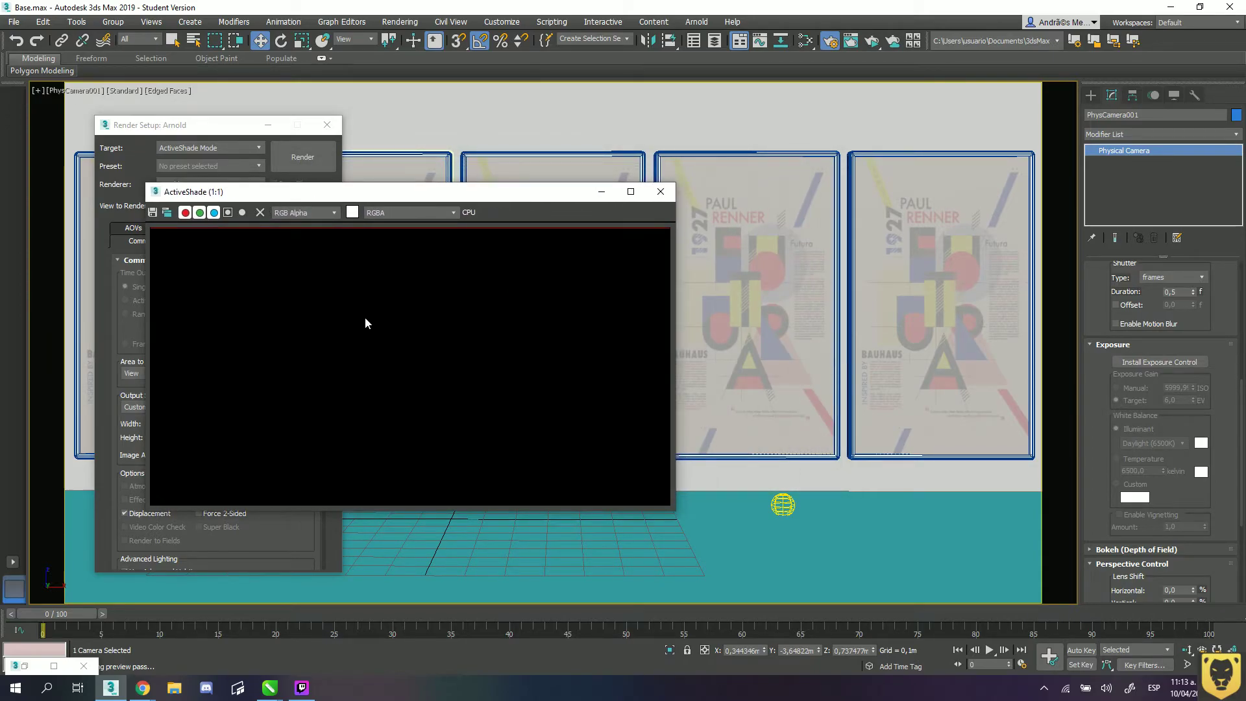
- Set the exposure of ArnoldLight001 to 1.5 and restart the ActiveShade render to preview the lighting
{"action": "left_click", "coordinate": [783, 506]}
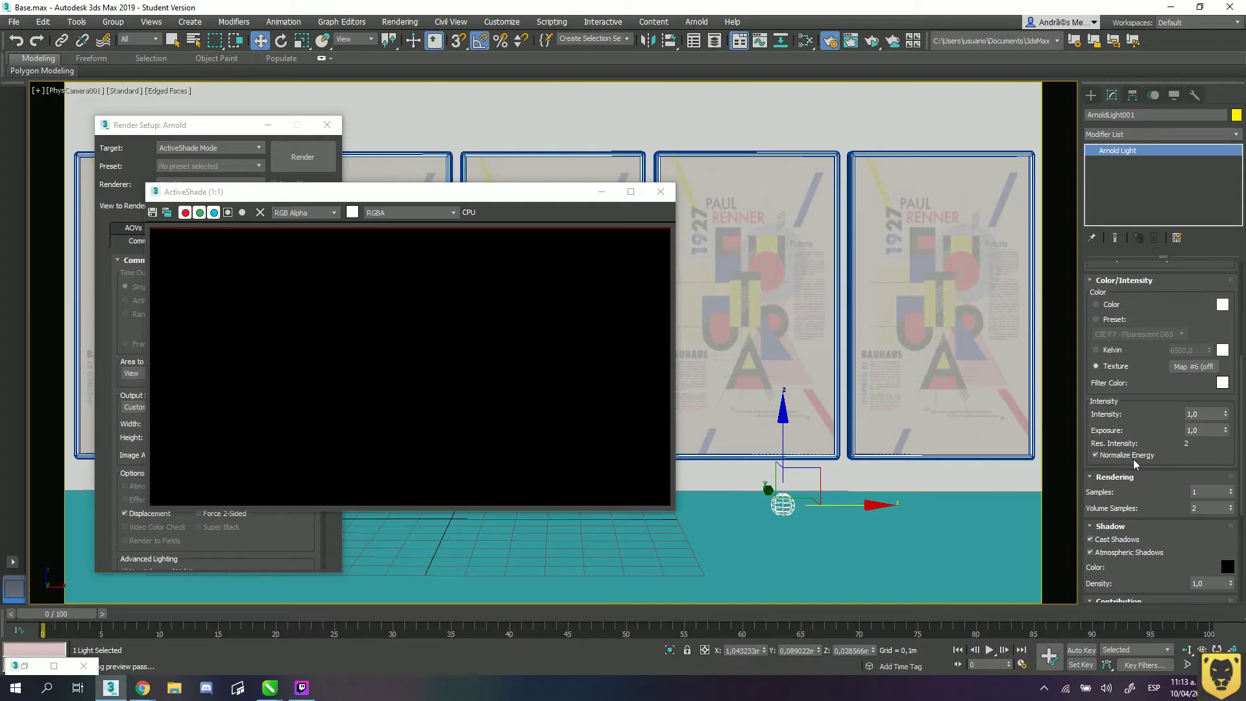
{"action": "left_click_drag", "start_coordinate": [385, 204], "coordinate": [595, 193]}
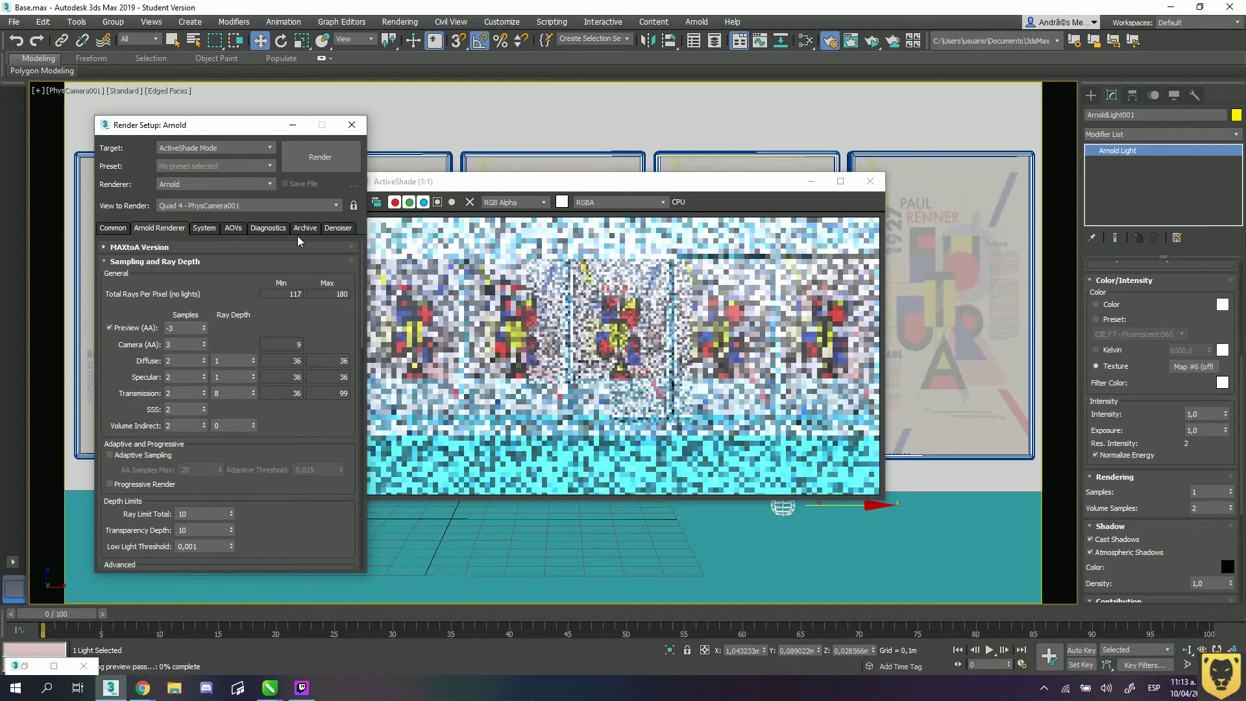
{"action": "left_click", "coordinate": [442, 188]}
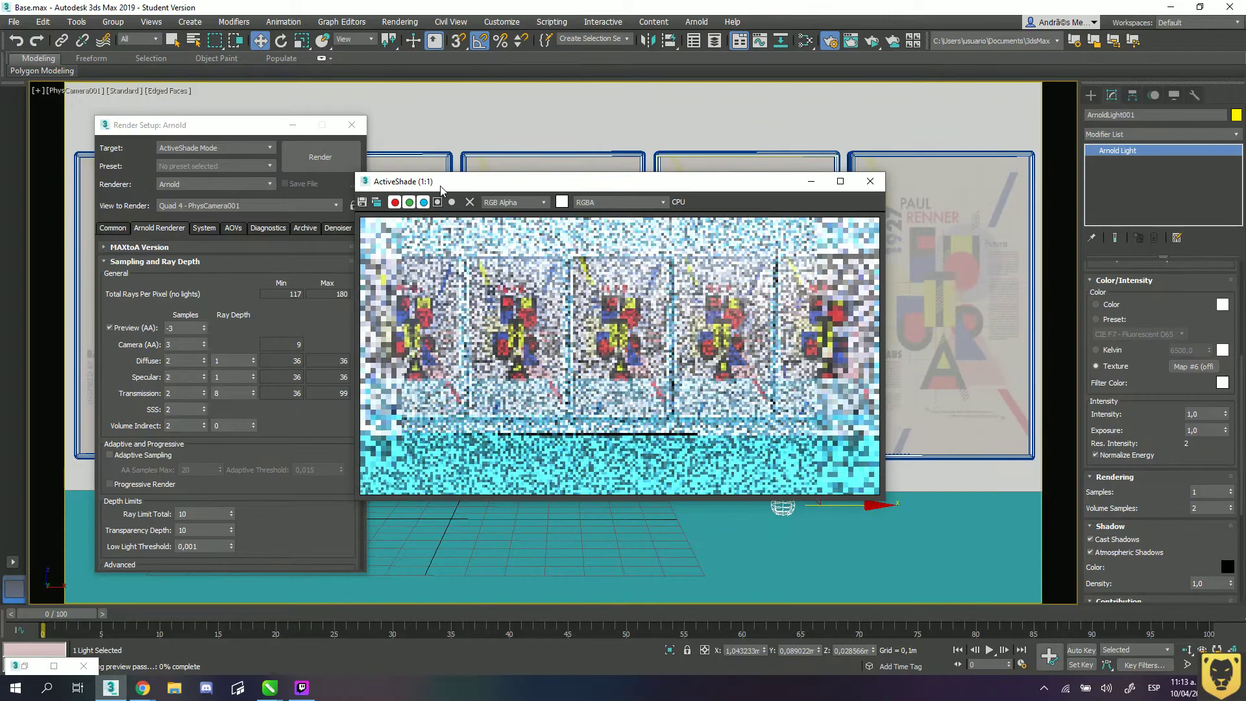
{"action": "left_click_drag", "start_coordinate": [441, 187], "coordinate": [195, 204]}
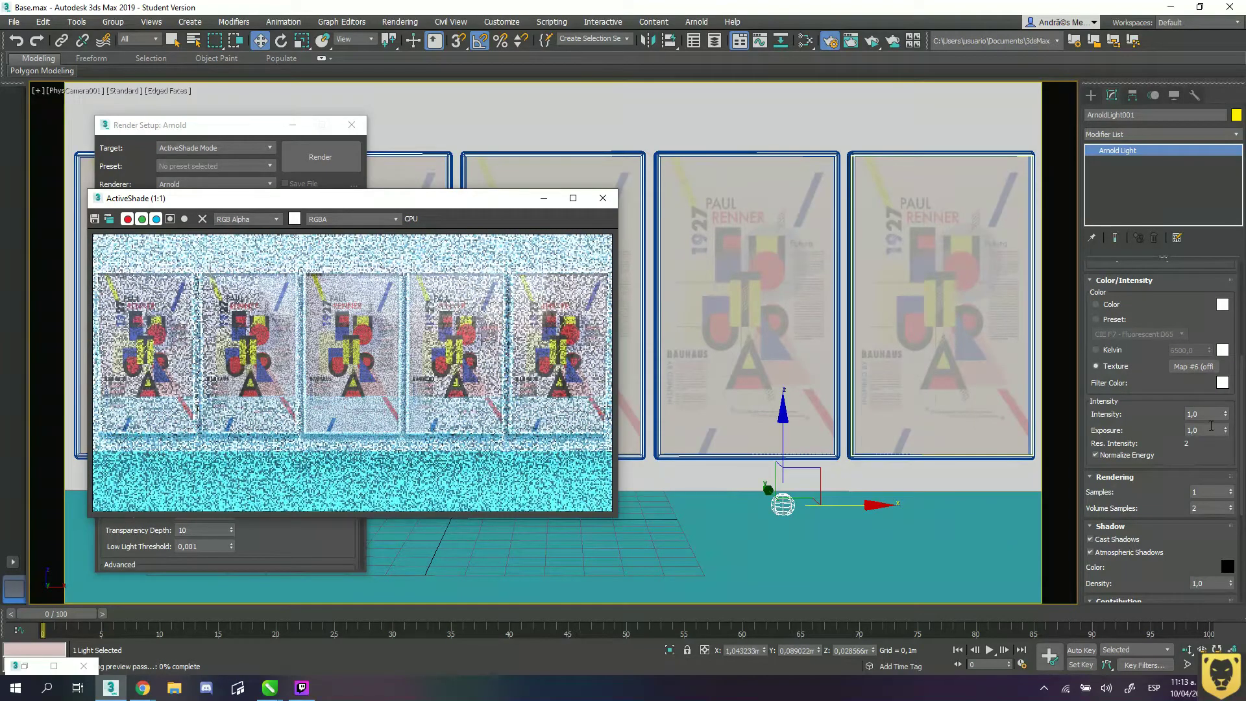
{"action": "left_click_drag", "start_coordinate": [1225, 430], "coordinate": [1225, 397]}
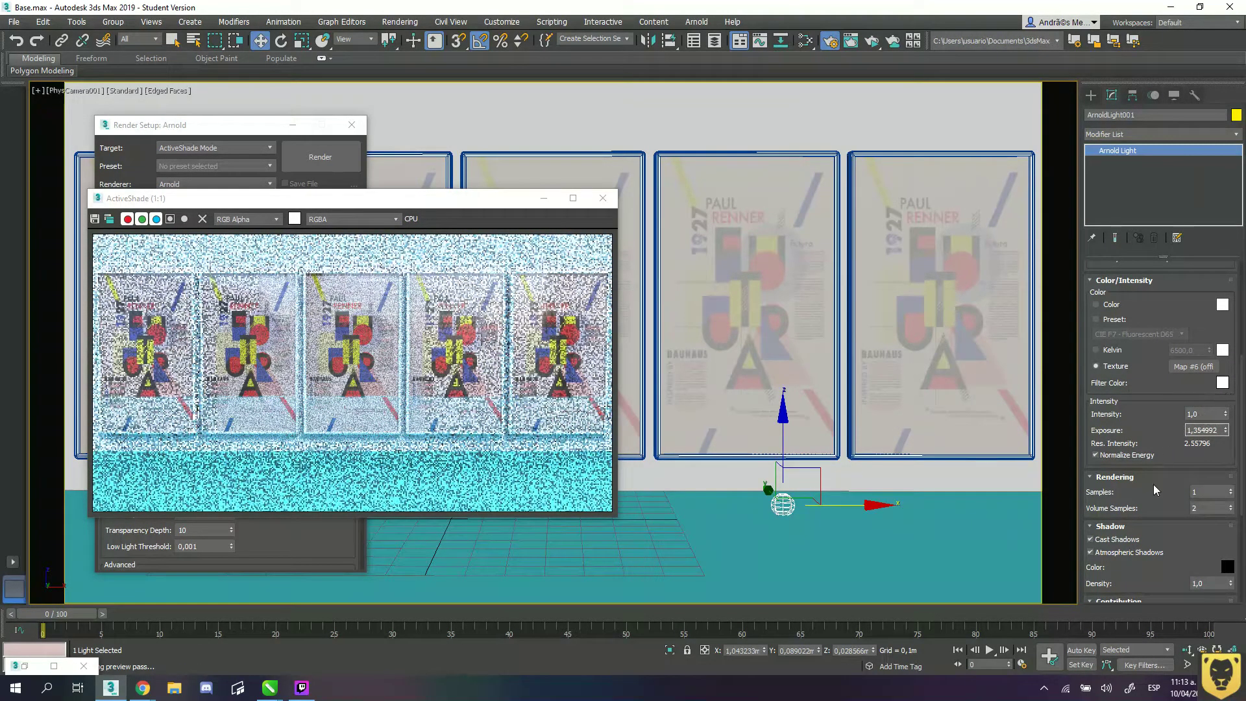
{"action": "left_click_drag", "start_coordinate": [1216, 431], "coordinate": [1193, 430]}
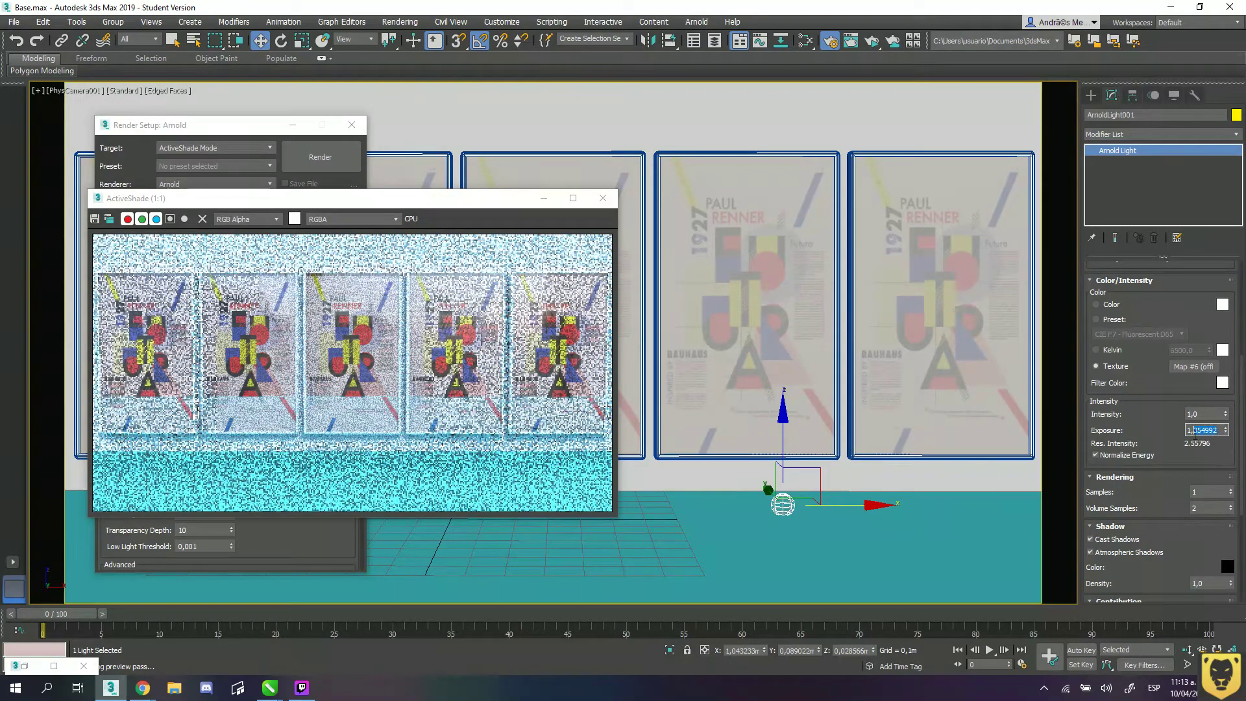
{"action": "type", "text": "5"}
{"action": "key", "text": "Return"}
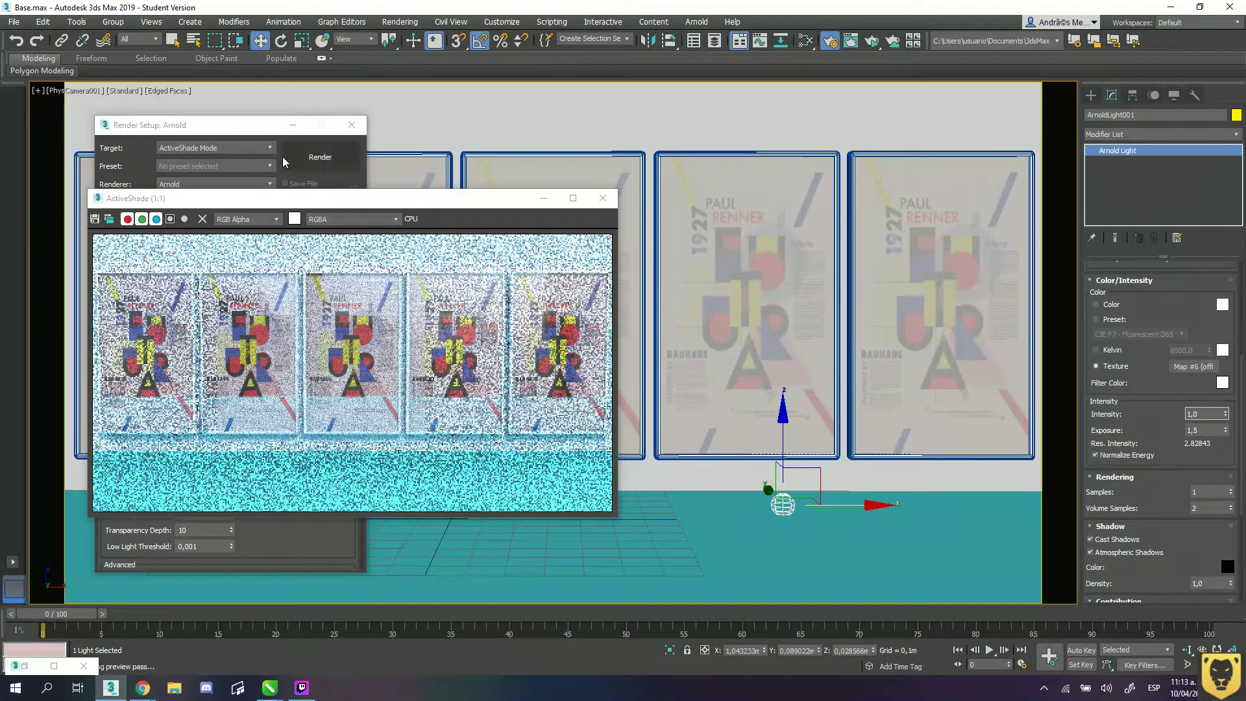
{"action": "left_click", "coordinate": [283, 164]}
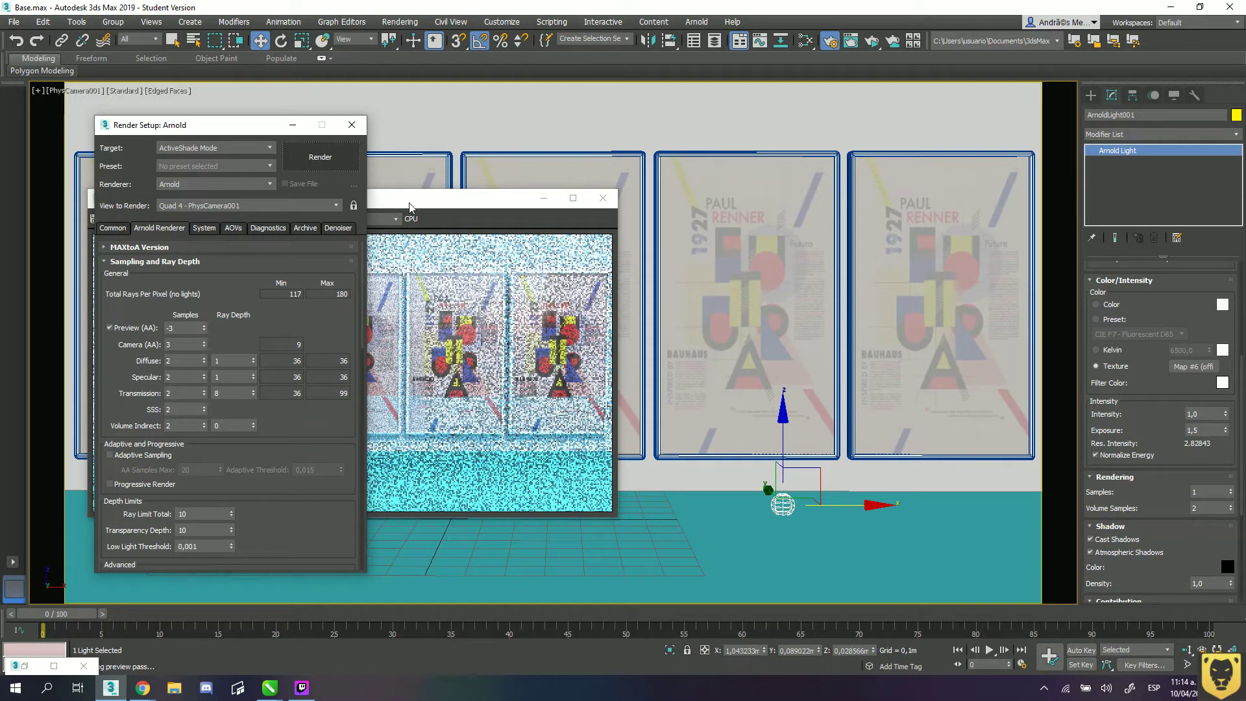
{"action": "left_click", "coordinate": [386, 209]}
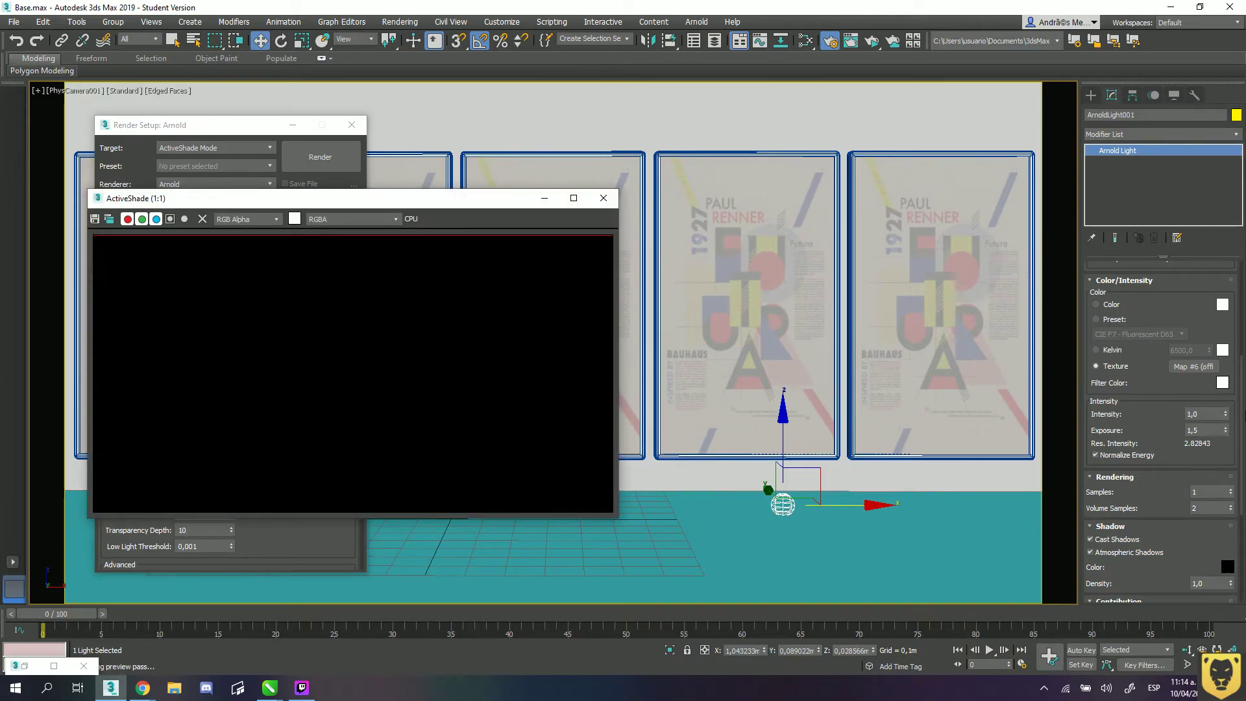
- Inspect the ActiveShade preview at full-screen size and place it beside the Render Setup window
{"action": "scroll", "coordinate": [1242, 404], "scroll_direction": "down", "scroll_amount": 2}
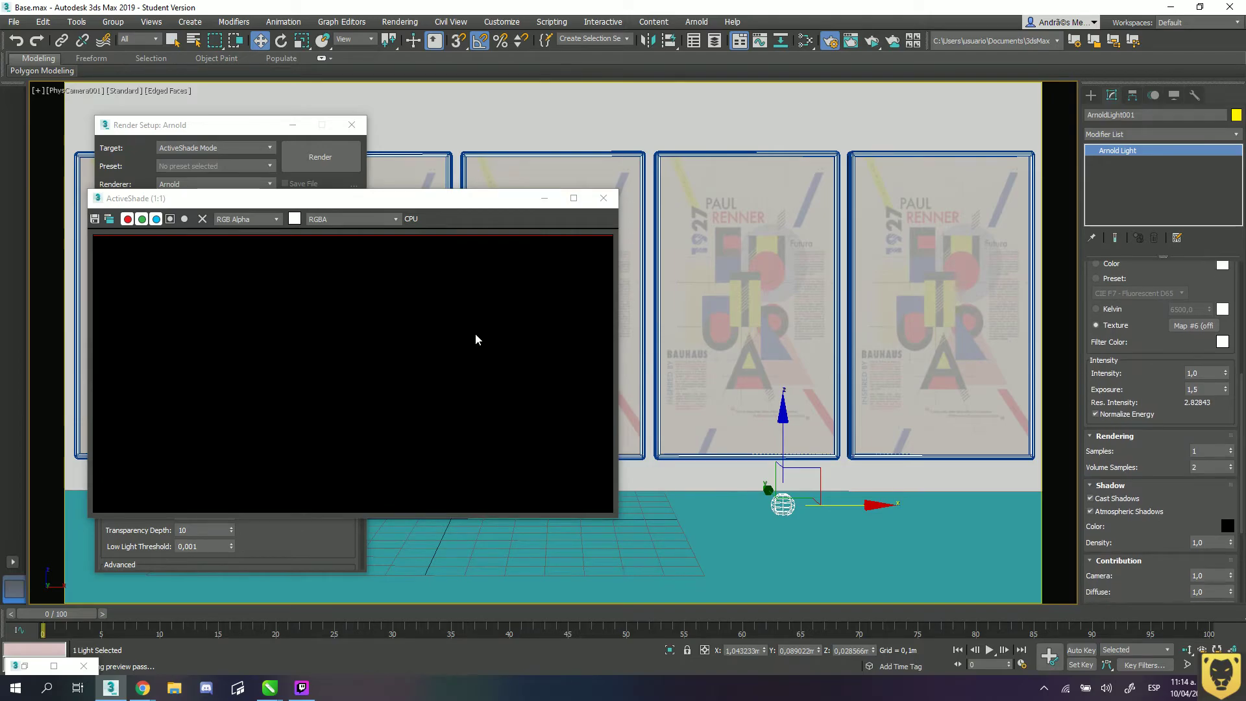
{"action": "double_click", "coordinate": [544, 201]}
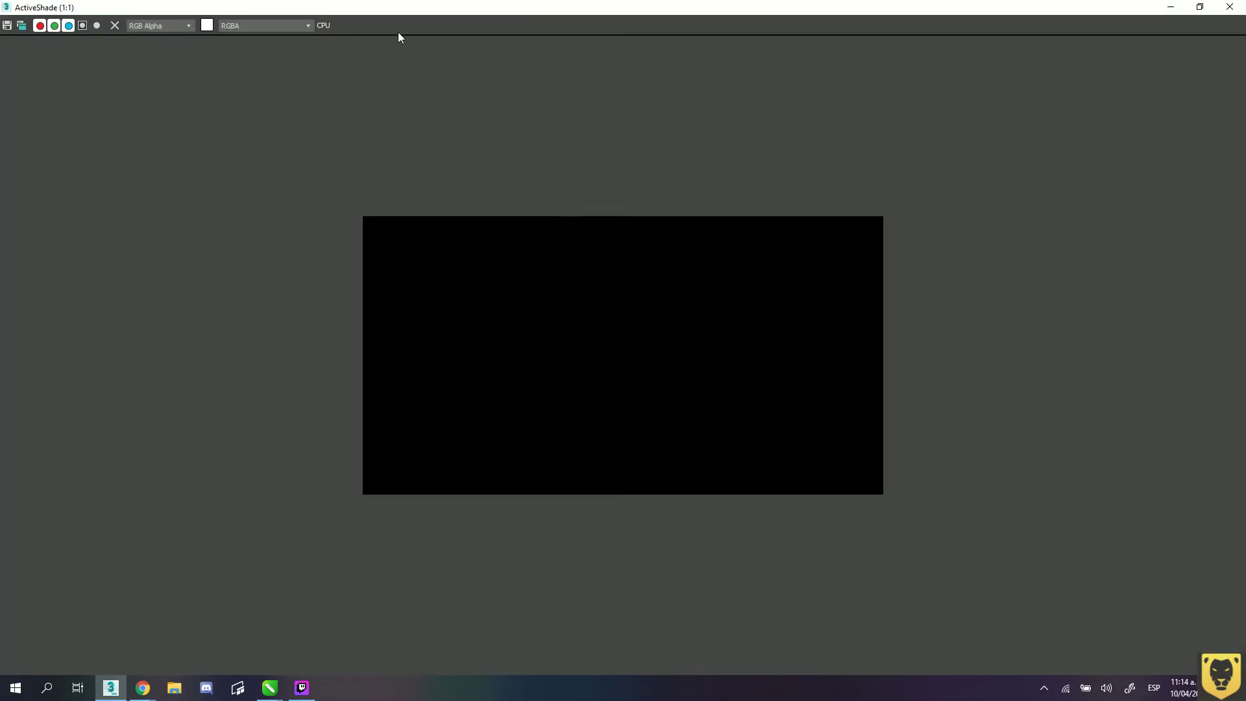
{"action": "left_click_drag", "start_coordinate": [395, 13], "coordinate": [686, 121]}
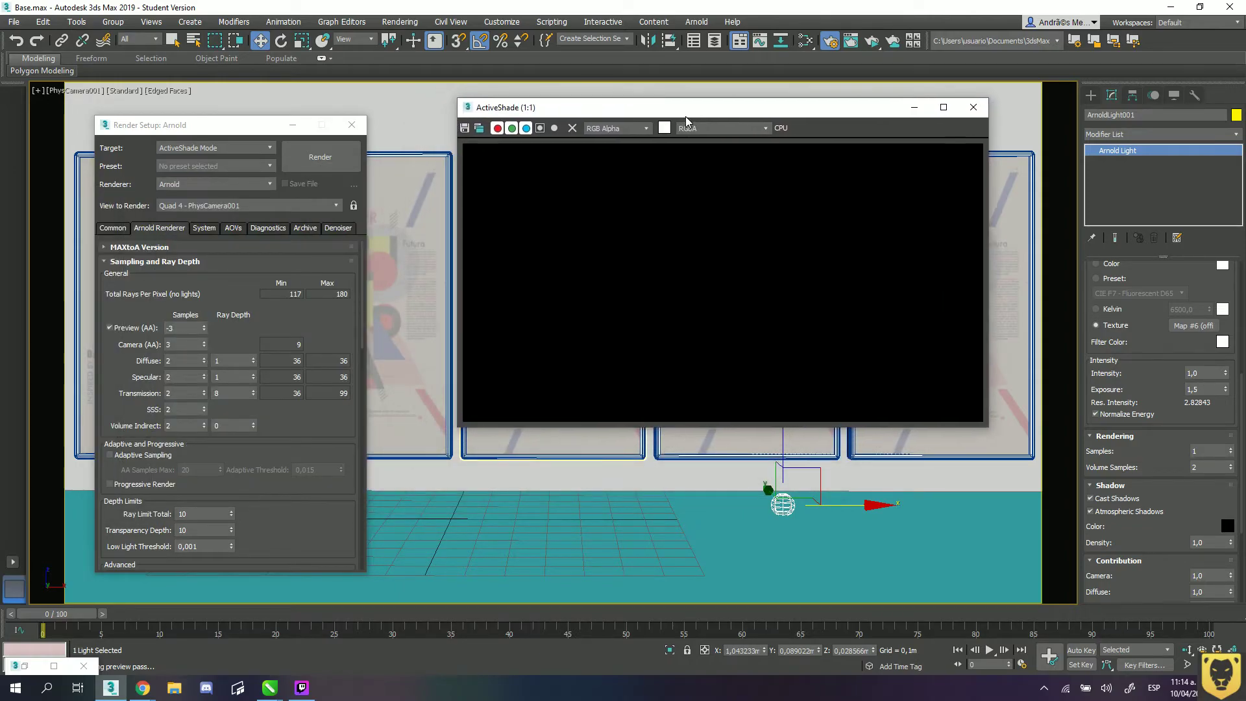
{"action": "left_click_drag", "start_coordinate": [144, 130], "coordinate": [180, 124]}
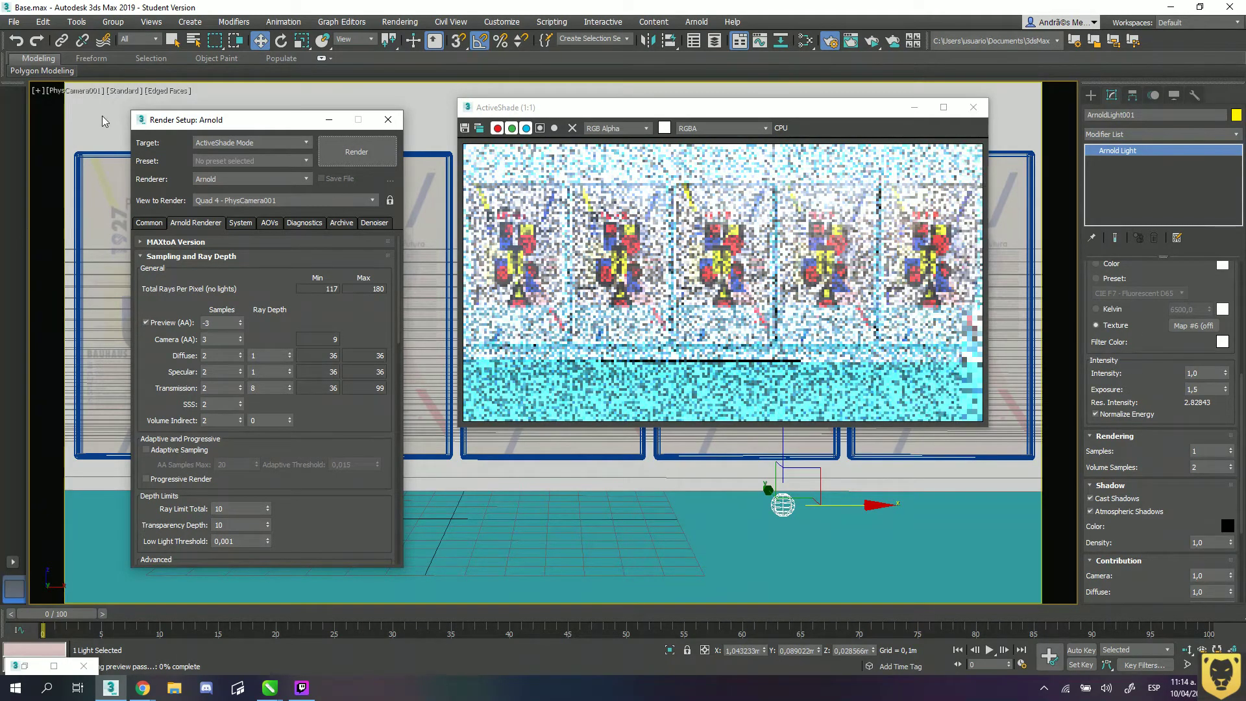
- Close the ActiveShade preview and select PhysCamera001 from a Scene Explorer list filtered to cameras
{"action": "left_click", "coordinate": [85, 26]}
{"action": "key", "text": "Escape"}
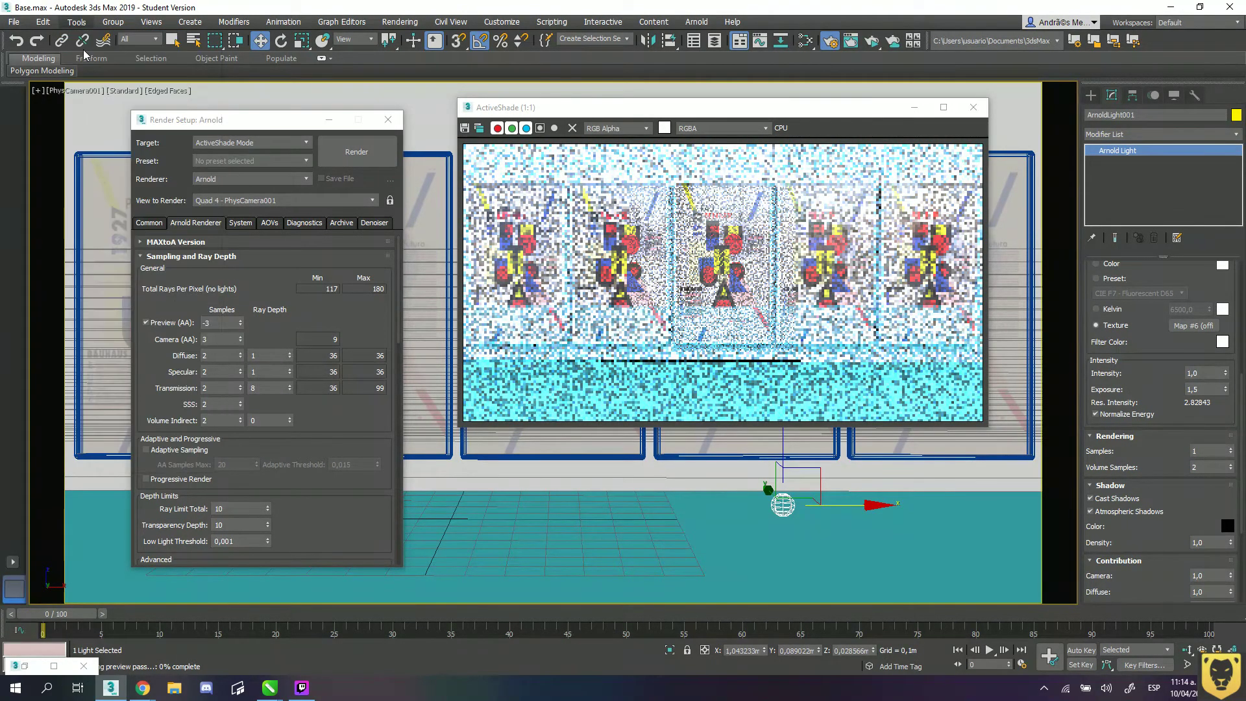
{"action": "left_click", "coordinate": [76, 21]}
{"action": "left_click", "coordinate": [70, 126]}
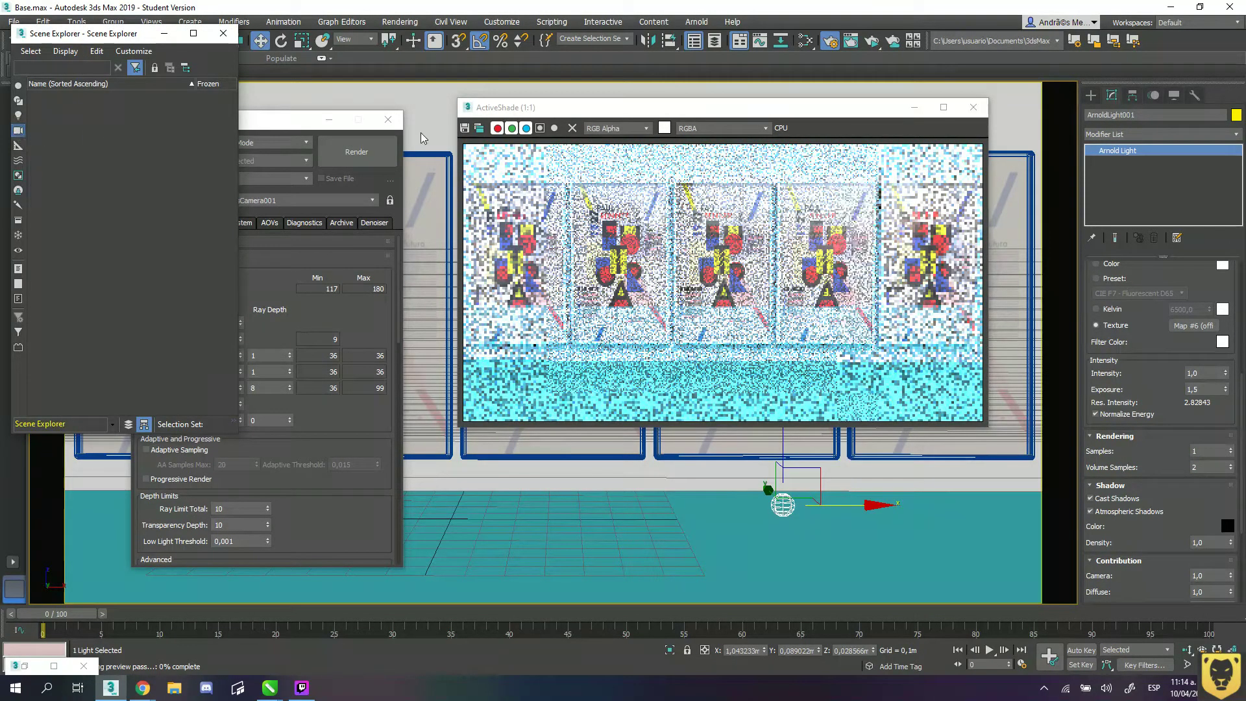
{"action": "left_click", "coordinate": [972, 107]}
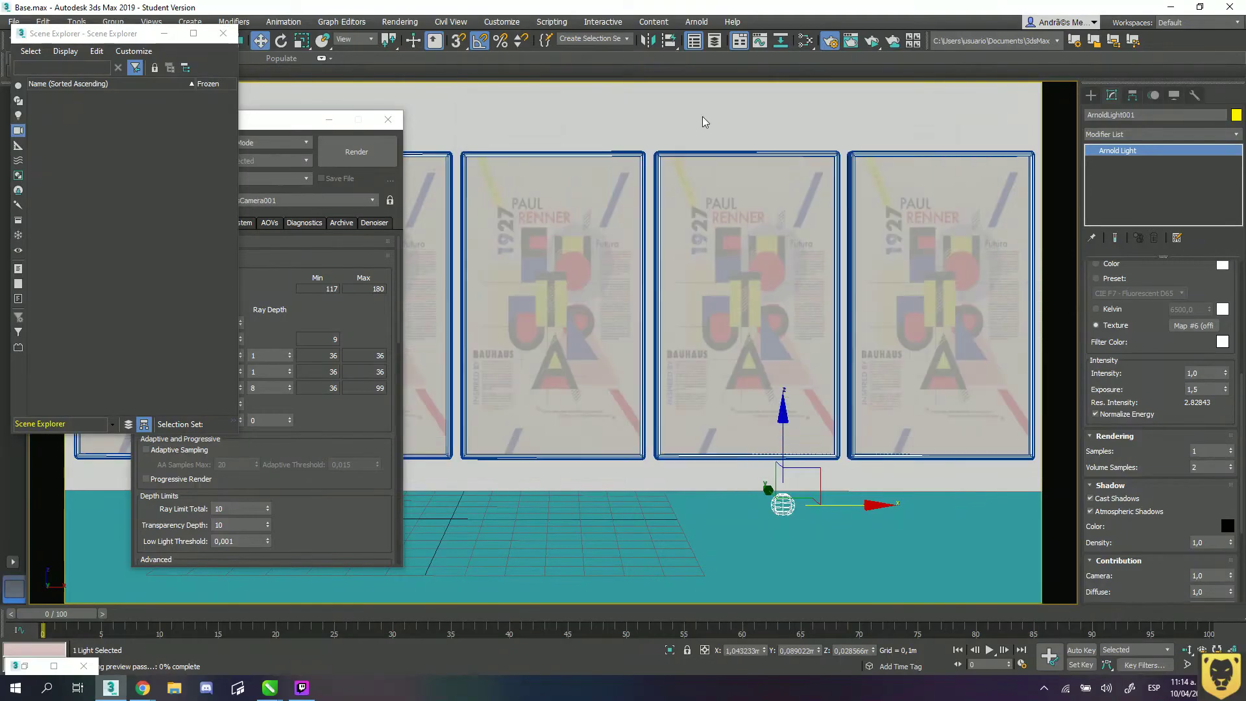
{"action": "left_click", "coordinate": [18, 130]}
{"action": "left_click", "coordinate": [84, 83]}
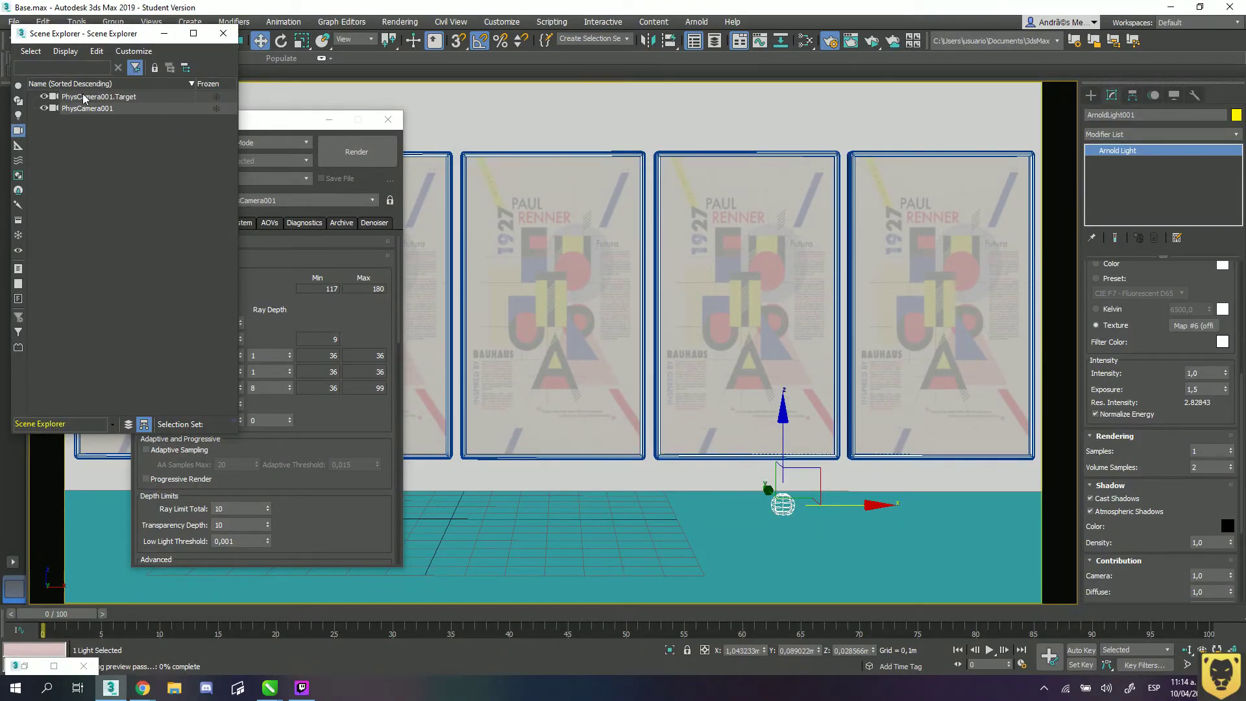
{"action": "left_click", "coordinate": [83, 97]}
{"action": "left_click", "coordinate": [77, 108]}
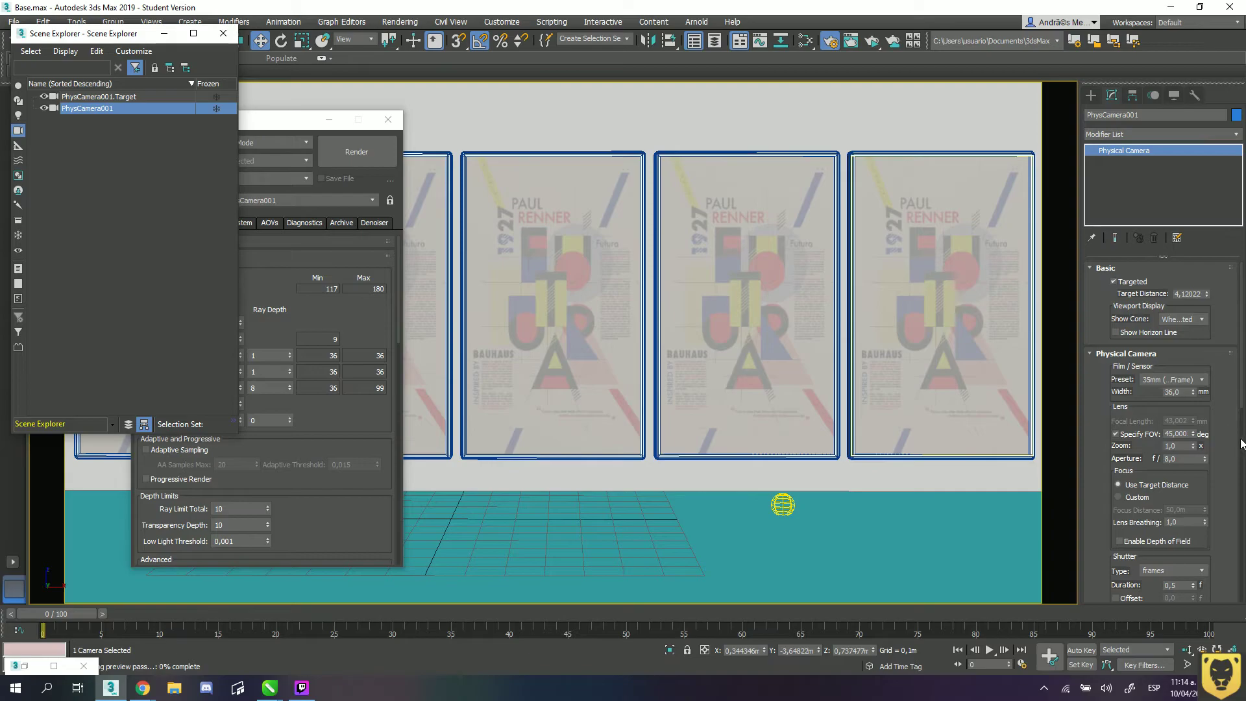
- Install exposure control for PhysCamera001 and restart the ActiveShade render of its view
{"action": "scroll", "coordinate": [1237, 454], "scroll_direction": "down", "scroll_amount": 5}
{"action": "scroll", "coordinate": [1235, 476], "scroll_direction": "down", "scroll_amount": 2}
{"action": "left_click", "coordinate": [1160, 390]}
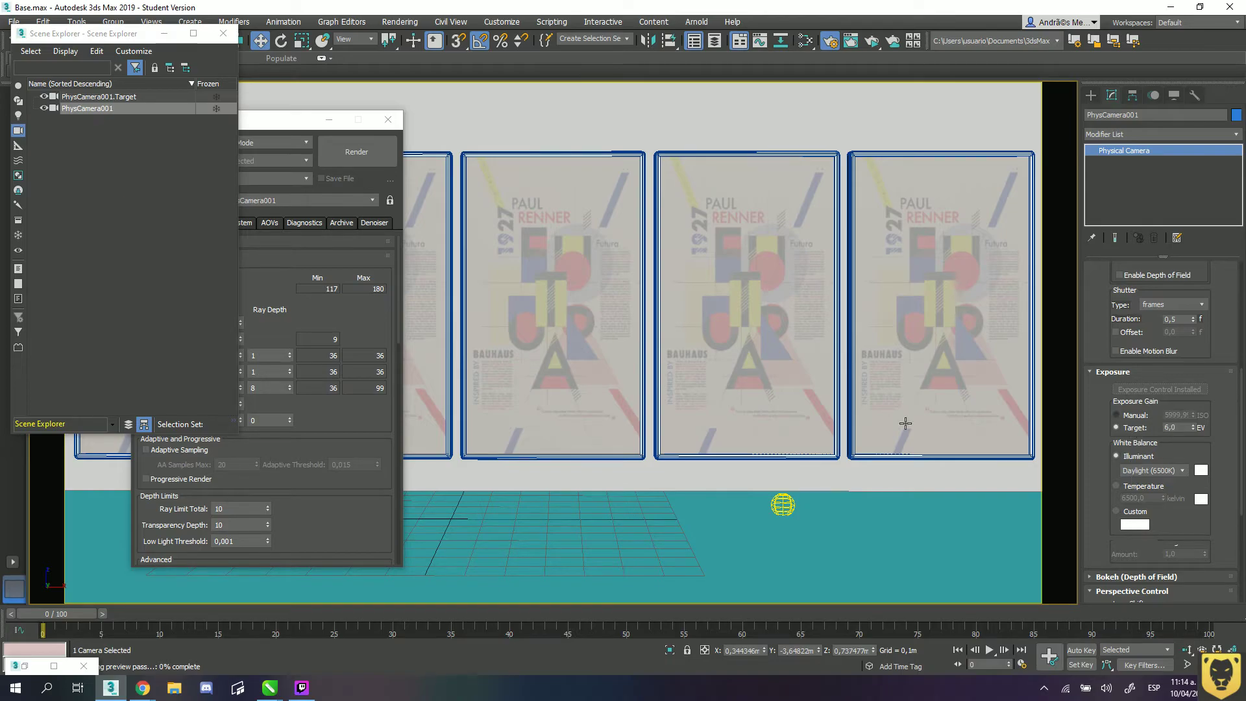
{"action": "left_click", "coordinate": [362, 150]}
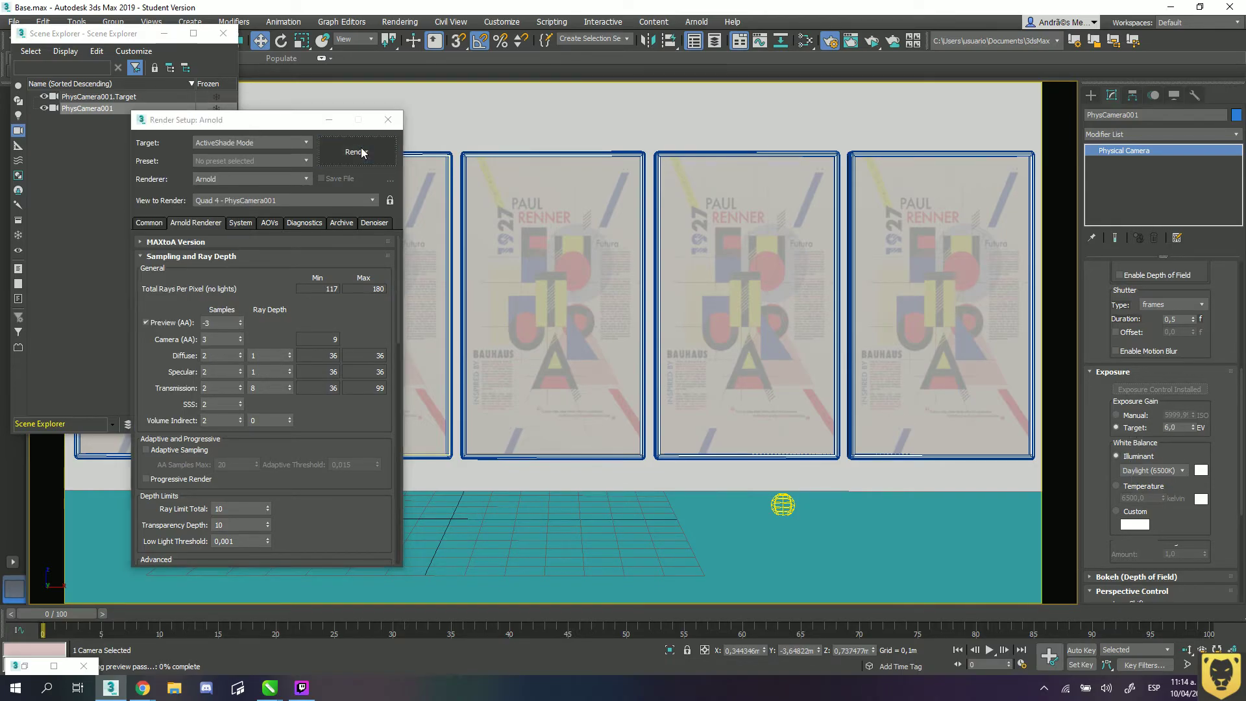
{"action": "left_click_drag", "start_coordinate": [662, 113], "coordinate": [358, 178]}
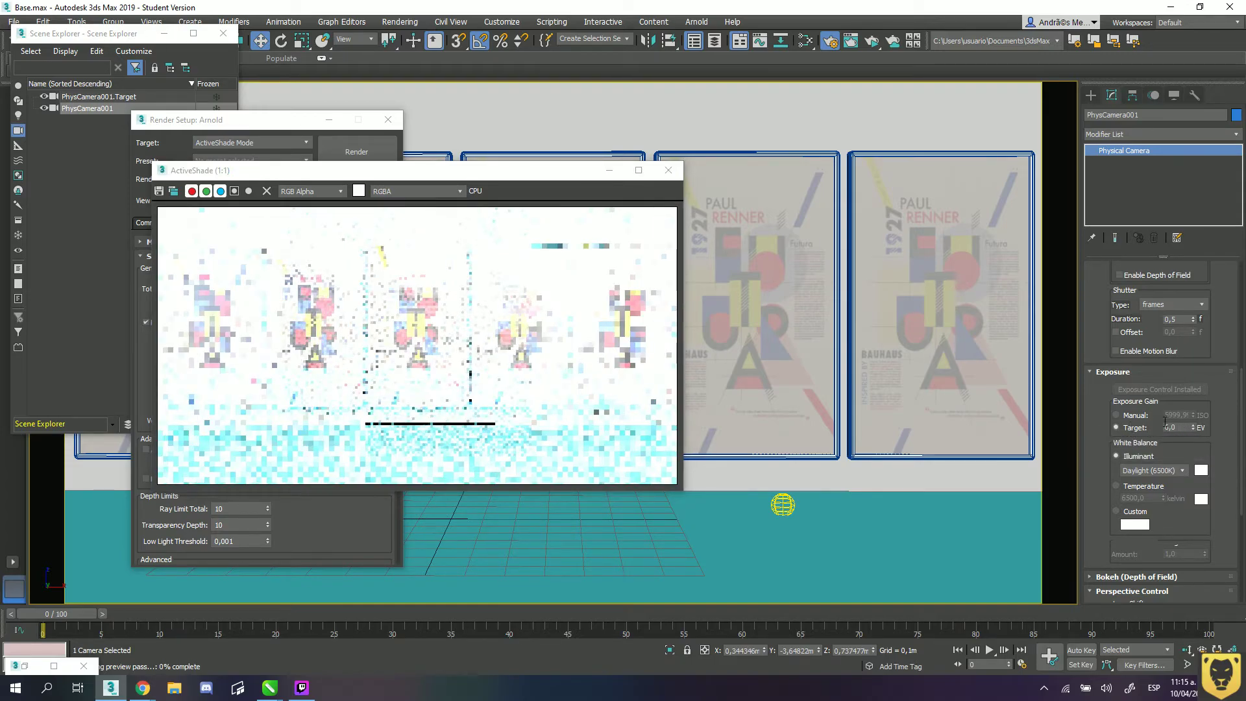
- Try exposure targets of 10 and 8 EV on PhysCamera001, and settle on 9 EV
{"action": "double_click", "coordinate": [1180, 428]}
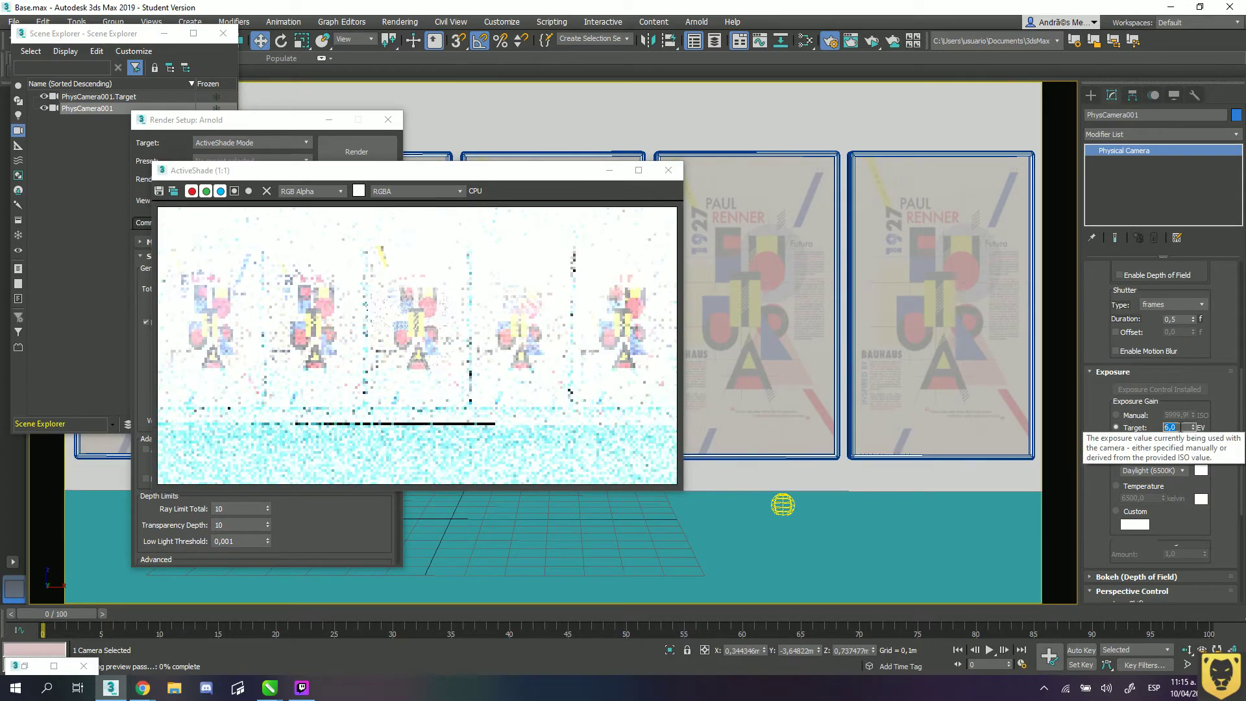
{"action": "type", "text": "10"}
{"action": "key", "text": "Return"}
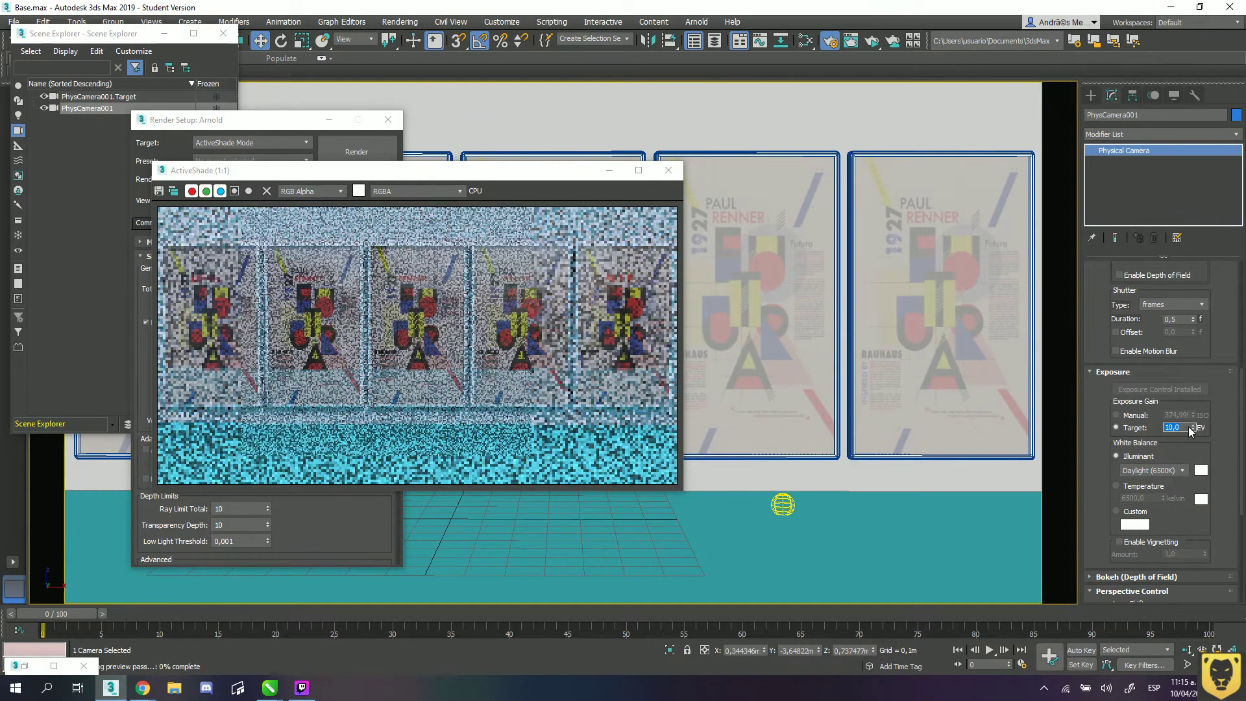
{"action": "type", "text": "8"}
{"action": "key", "text": "Return"}
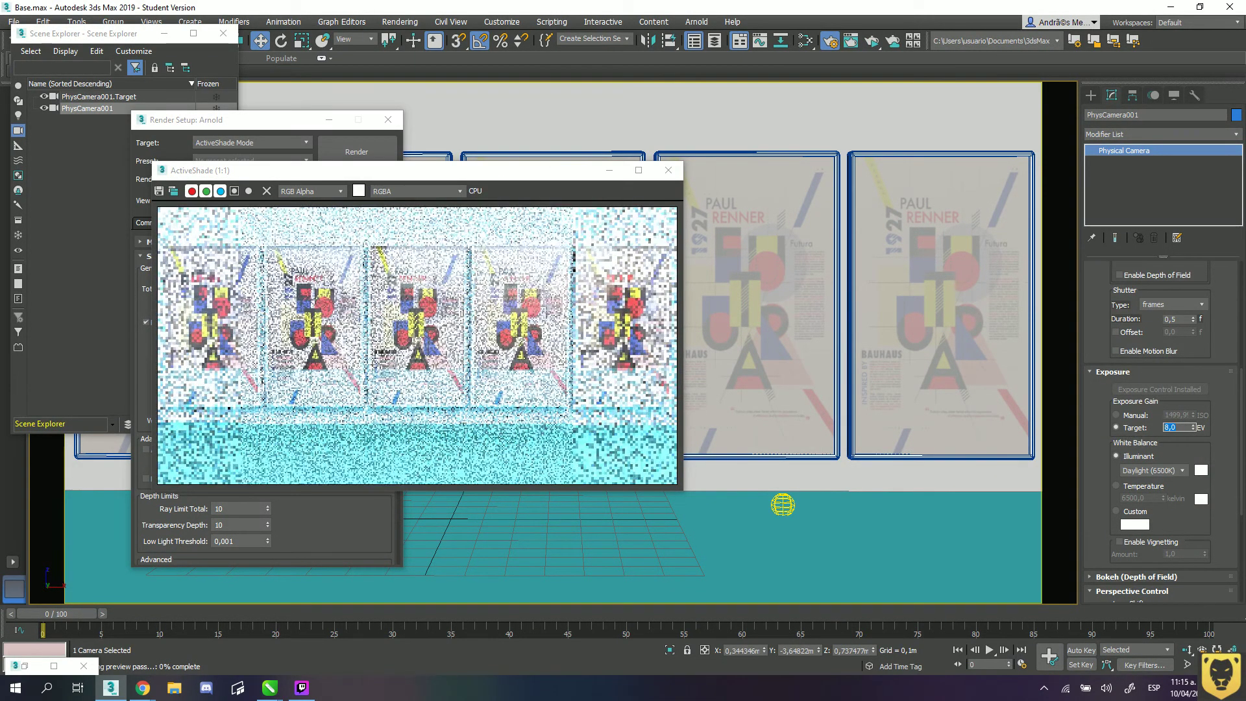
{"action": "type", "text": "9"}
{"action": "key", "text": "Return"}
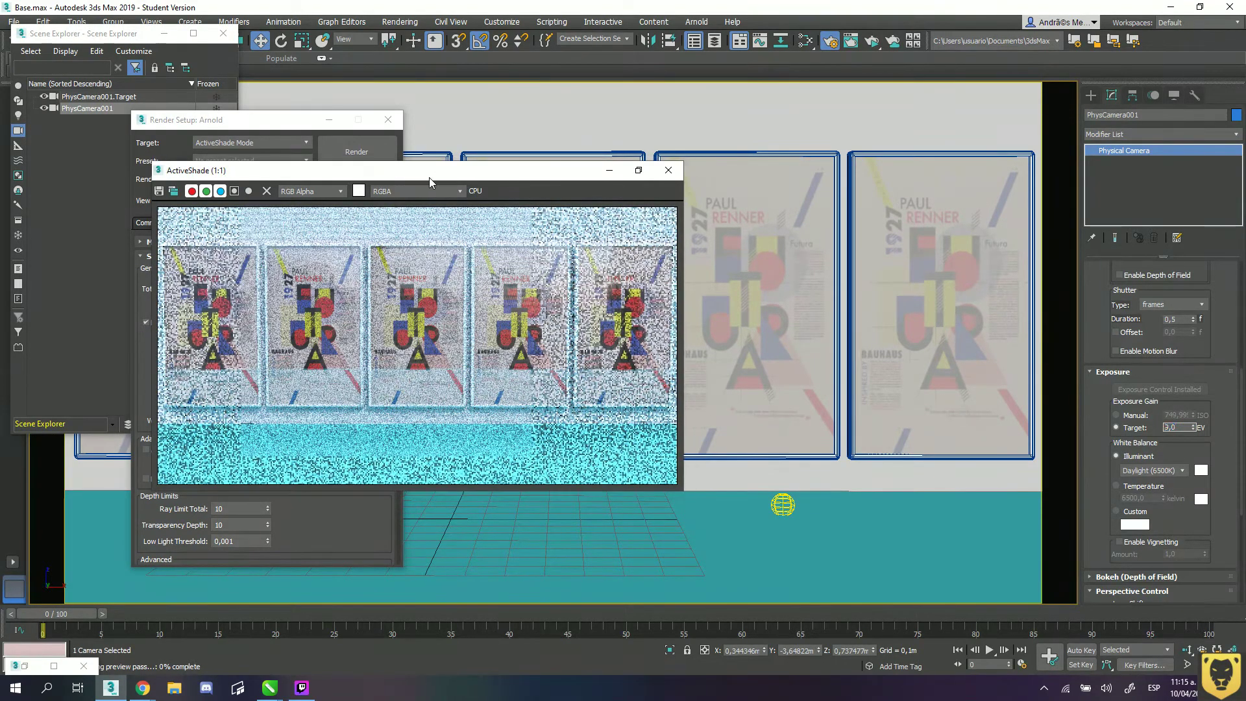
- Inspect the five-poster ActiveShade preview enlarged and at normal size beside the render settings
{"action": "double_click", "coordinate": [558, 172]}
{"action": "double_click", "coordinate": [610, 13]}
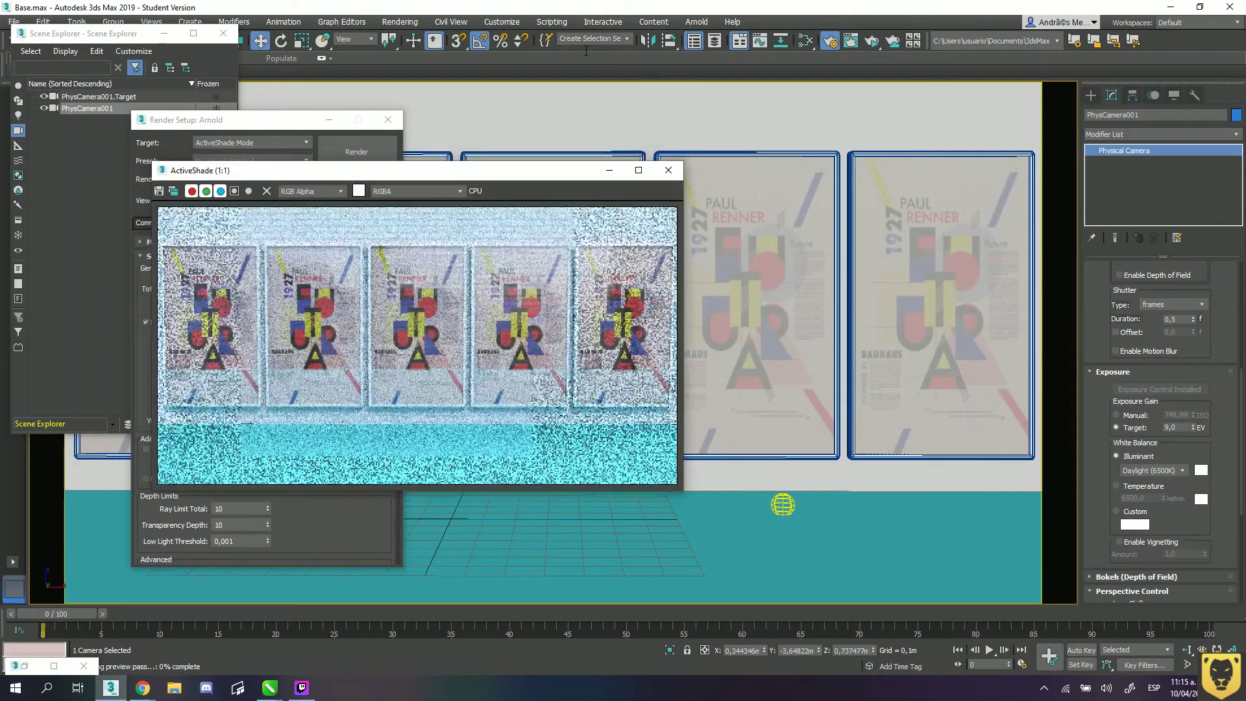
{"action": "left_click_drag", "start_coordinate": [375, 179], "coordinate": [673, 185]}
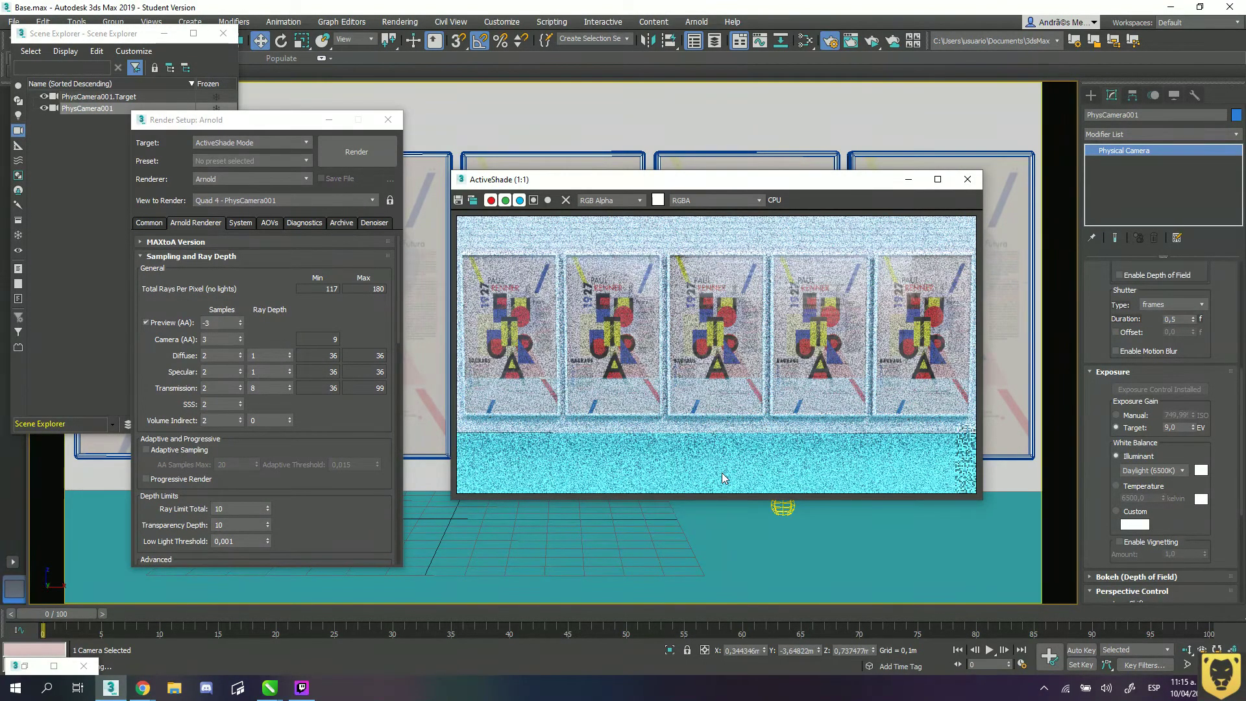
- Close the ActiveShade preview and delete the four duplicate framed posters, keeping only the first one in the row
{"action": "left_click", "coordinate": [967, 179]}
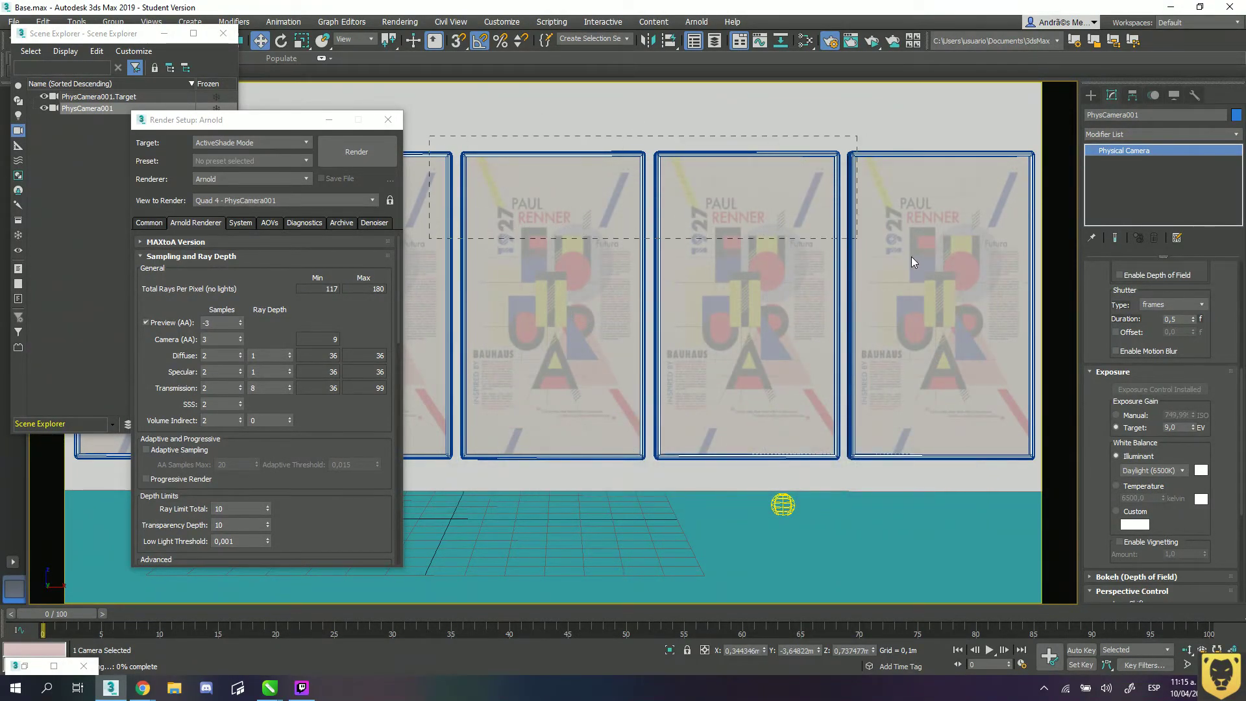
{"action": "left_click", "coordinate": [718, 247]}
{"action": "key", "text": "Delete"}
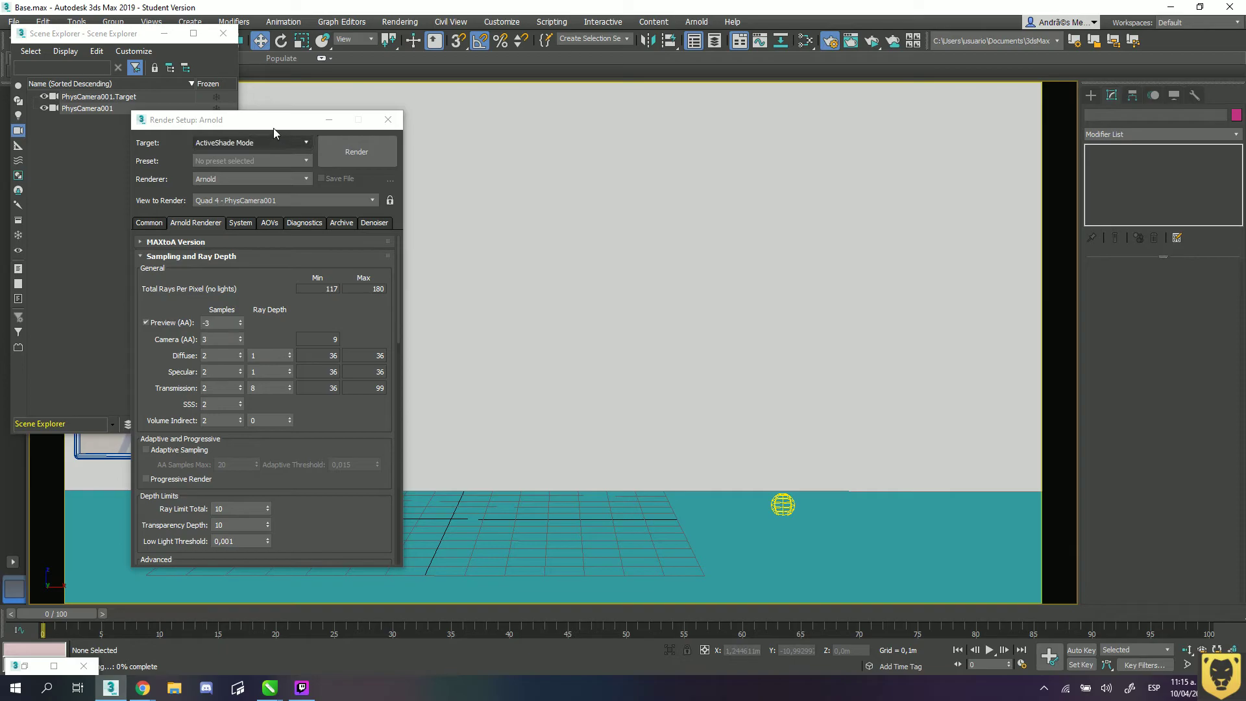
{"action": "left_click_drag", "start_coordinate": [274, 127], "coordinate": [556, 257]}
{"action": "left_click_drag", "start_coordinate": [116, 39], "coordinate": [862, 212]}
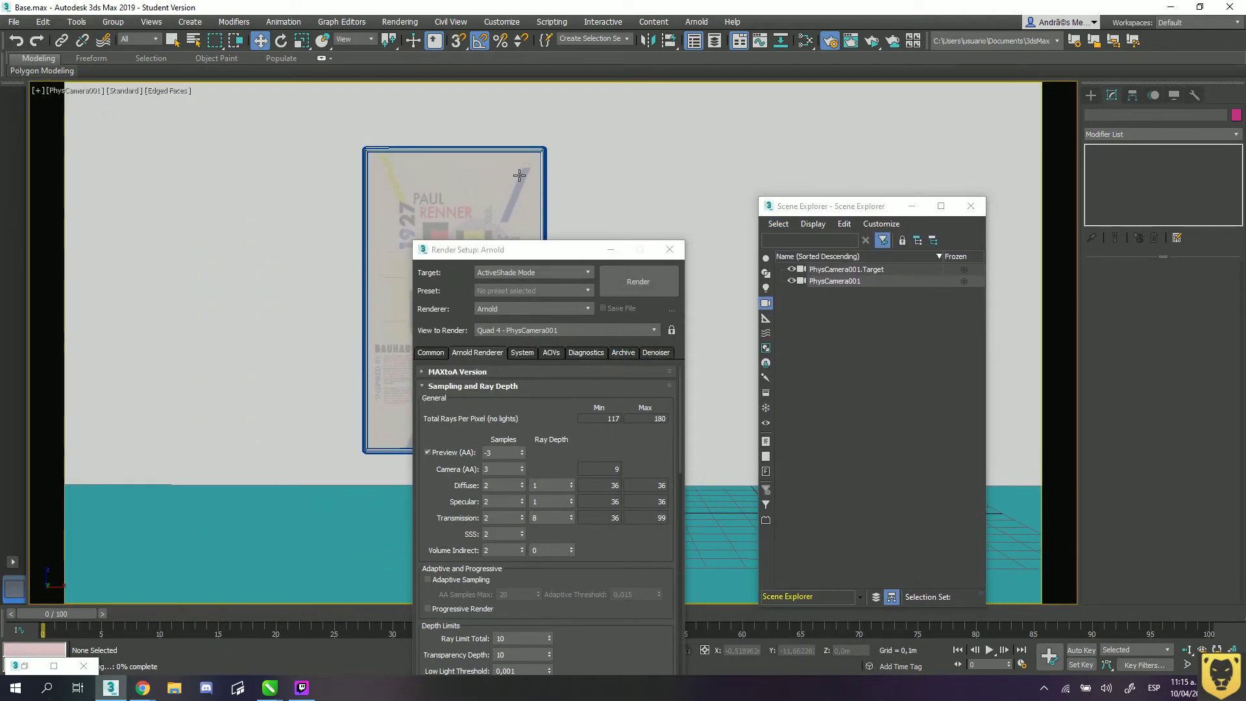
- Select the remaining poster and switch the camera viewport to a perspective view of it
{"action": "left_click", "coordinate": [378, 186]}
{"action": "key", "text": "p"}
{"action": "mouse_move", "coordinate": [268, 220]}
{"action": "middle_mouse_down"}
{"action": "mouse_move", "coordinate": [253, 231]}
{"action": "mouse_move", "coordinate": [290, 223]}
{"action": "middle_mouse_up"}
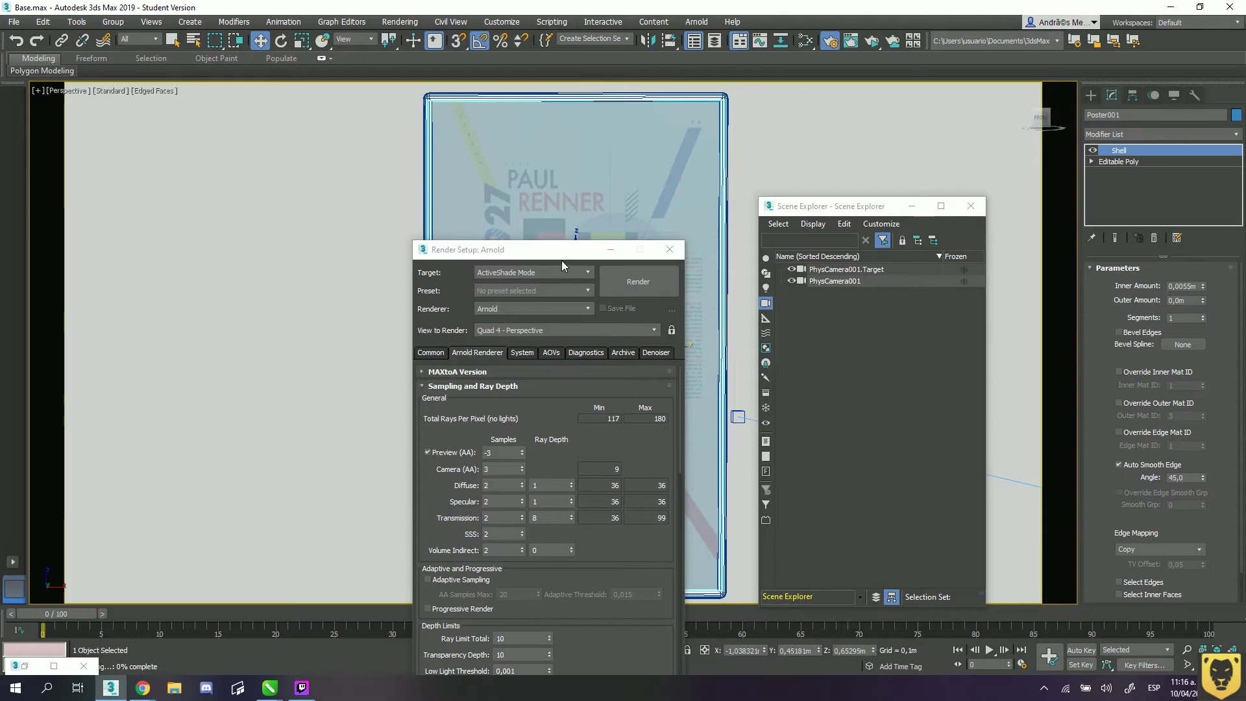
{"action": "left_click_drag", "start_coordinate": [562, 251], "coordinate": [250, 164]}
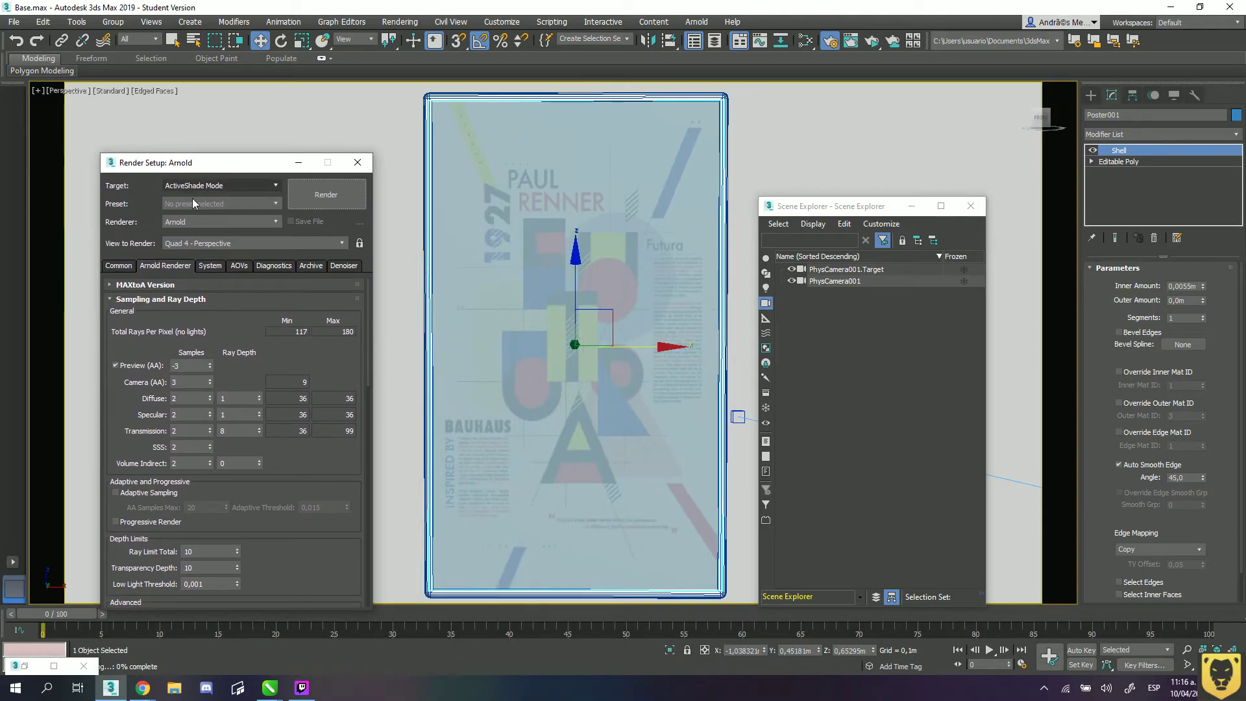
- Set the ActiveShade output size to 500 by 800 pixels
{"action": "left_click", "coordinate": [121, 266]}
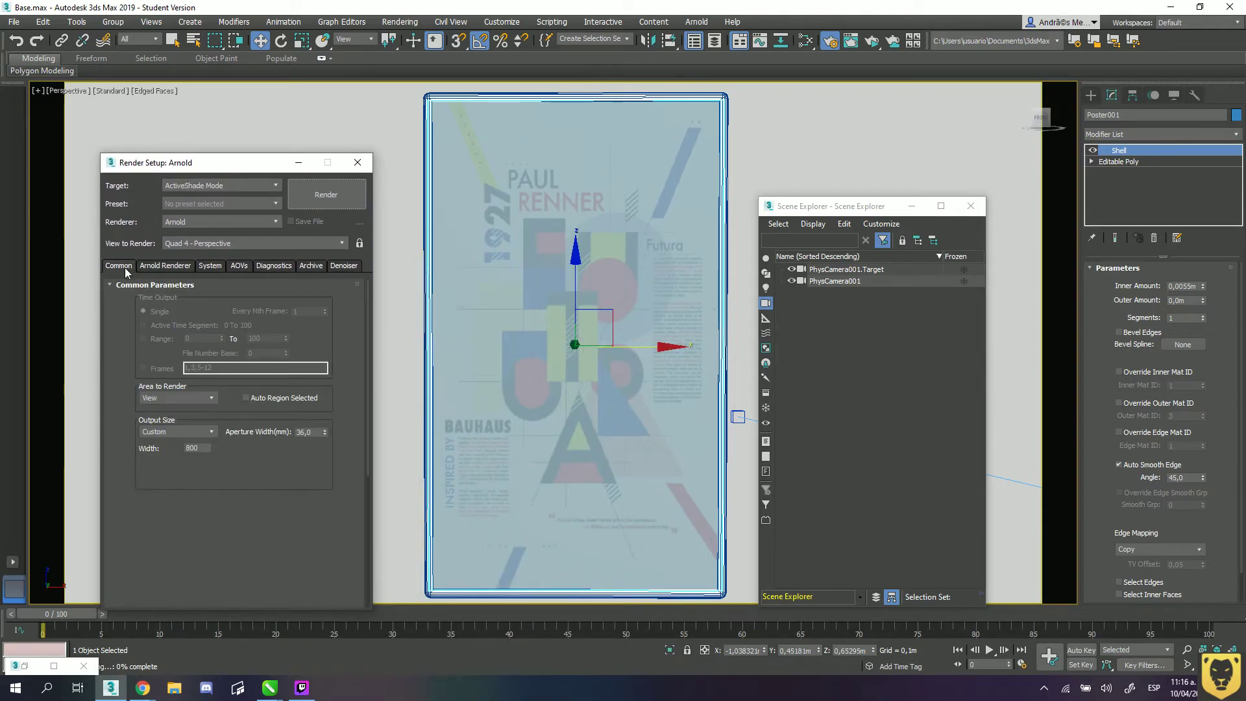
{"action": "double_click", "coordinate": [186, 449]}
{"action": "double_click", "coordinate": [203, 460]}
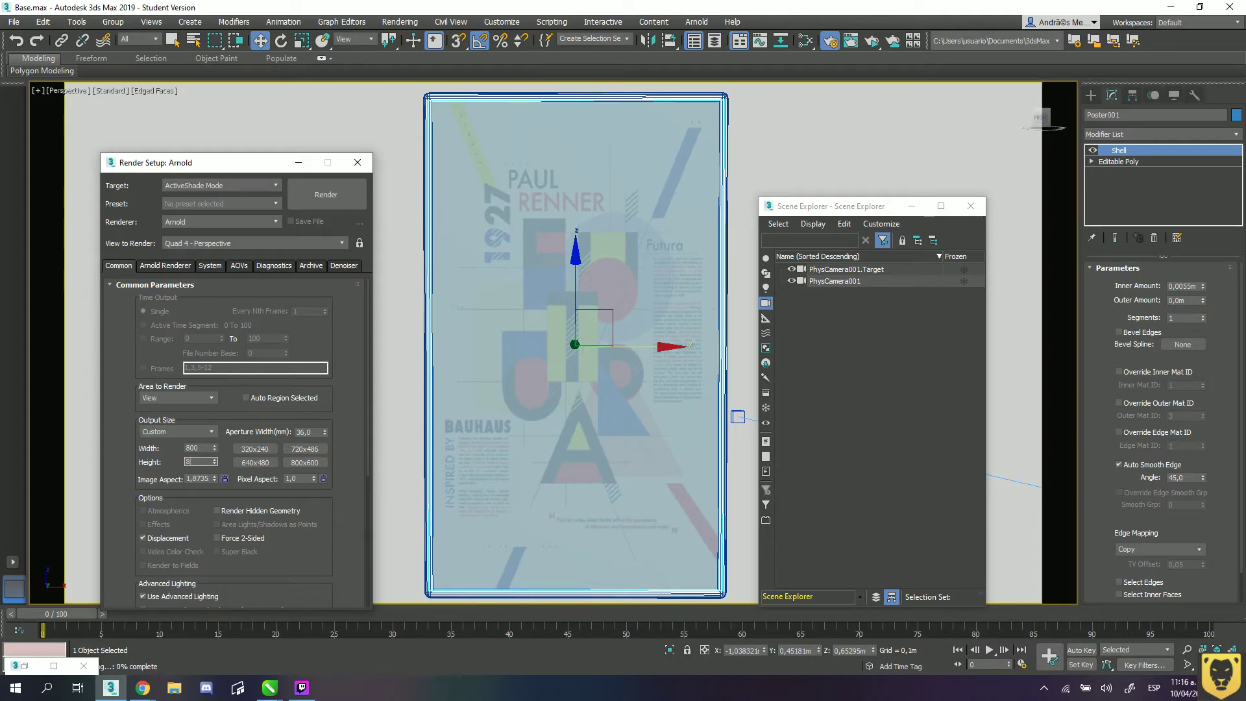
{"action": "key", "text": "Return"}
{"action": "double_click", "coordinate": [197, 448]}
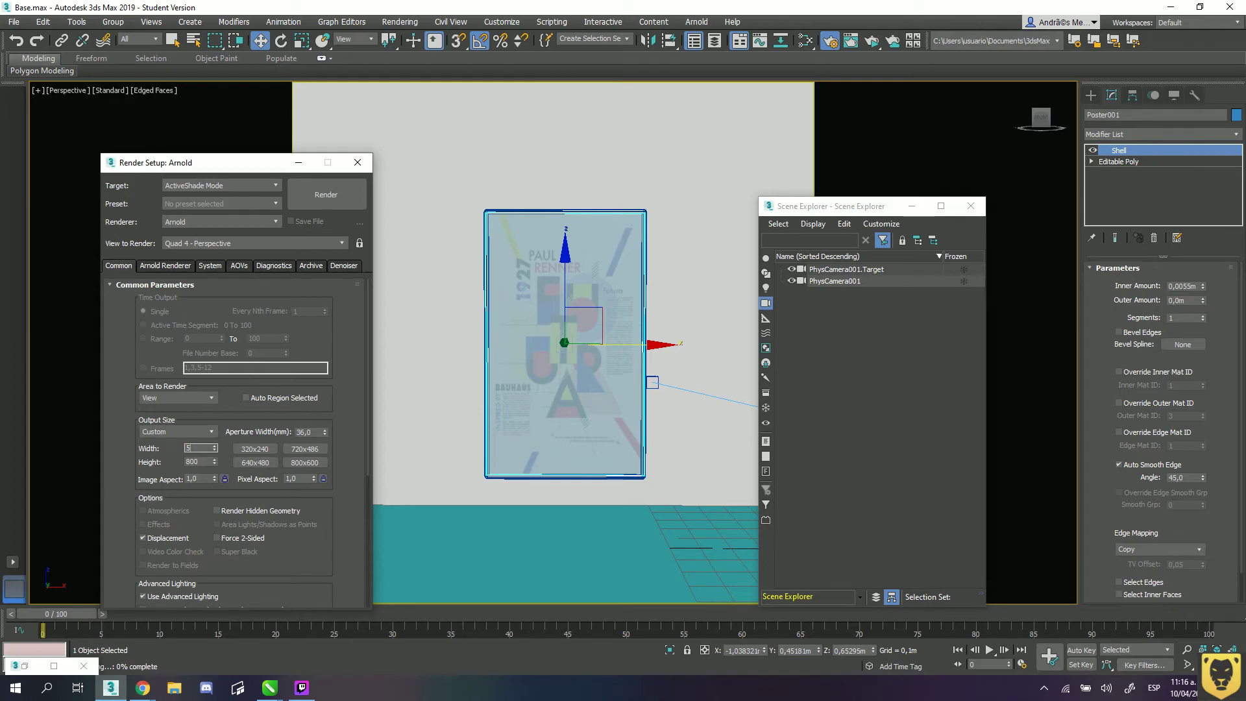
{"action": "key", "text": "Return"}
- Frame the whole poster at a slight angle in the perspective view and start an ActiveShade render of it
{"action": "left_click", "coordinate": [1187, 649]}
{"action": "left_click_drag", "start_coordinate": [623, 317], "coordinate": [551, 270]}
{"action": "middle_click_drag", "start_coordinate": [551, 269], "coordinate": [546, 276]}
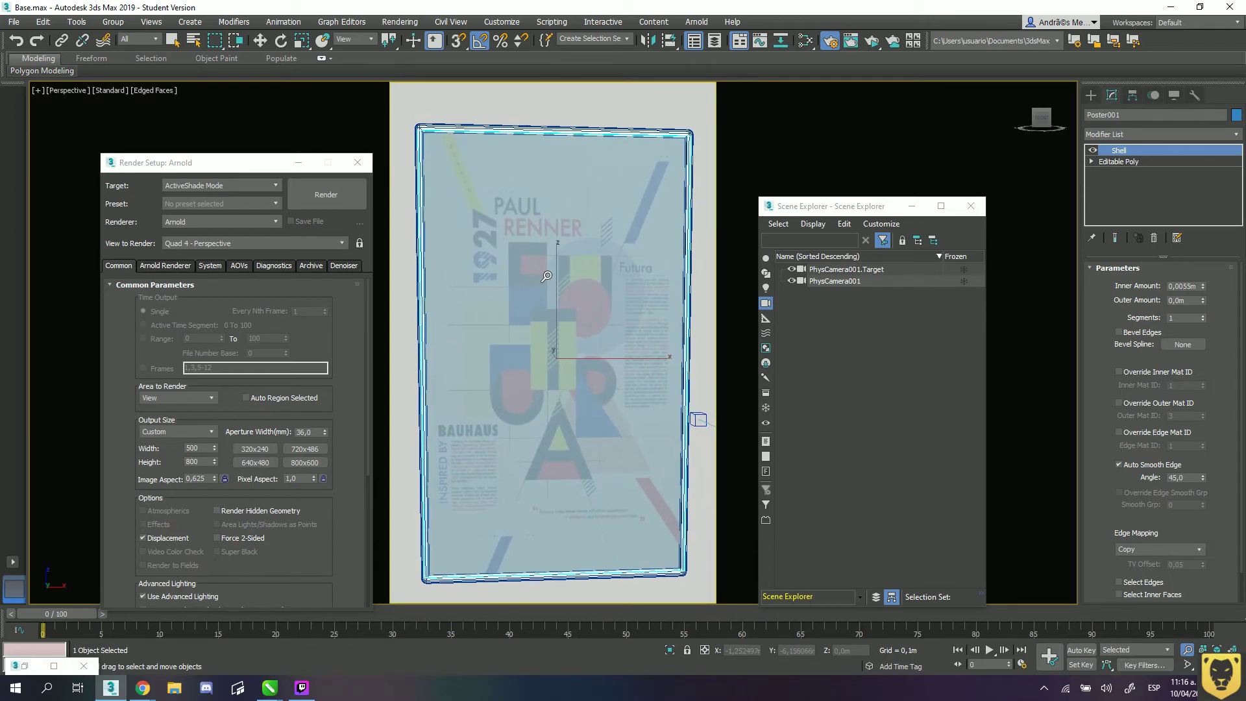
{"action": "key", "text": "w"}
{"action": "middle_click_drag", "start_coordinate": [665, 539], "coordinate": [668, 448]}
{"action": "left_click", "coordinate": [622, 587]}
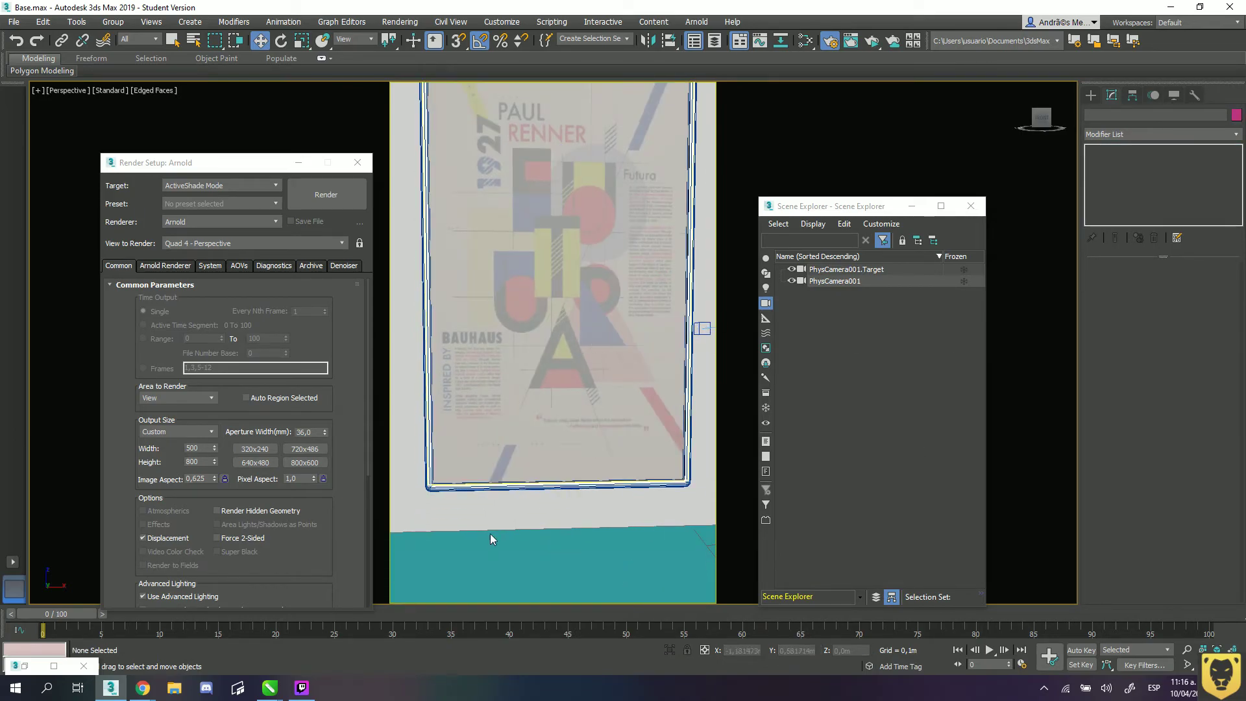
{"action": "middle_click_drag", "start_coordinate": [532, 178], "coordinate": [526, 236]}
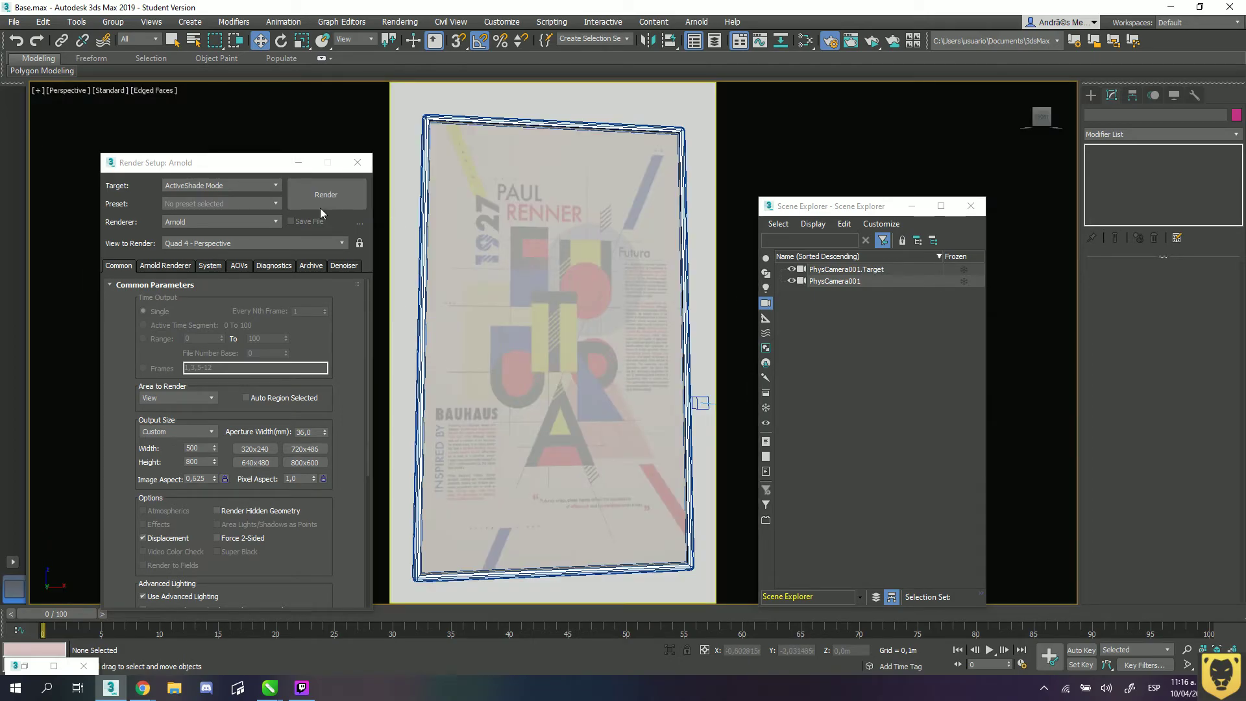
{"action": "left_click", "coordinate": [322, 199]}
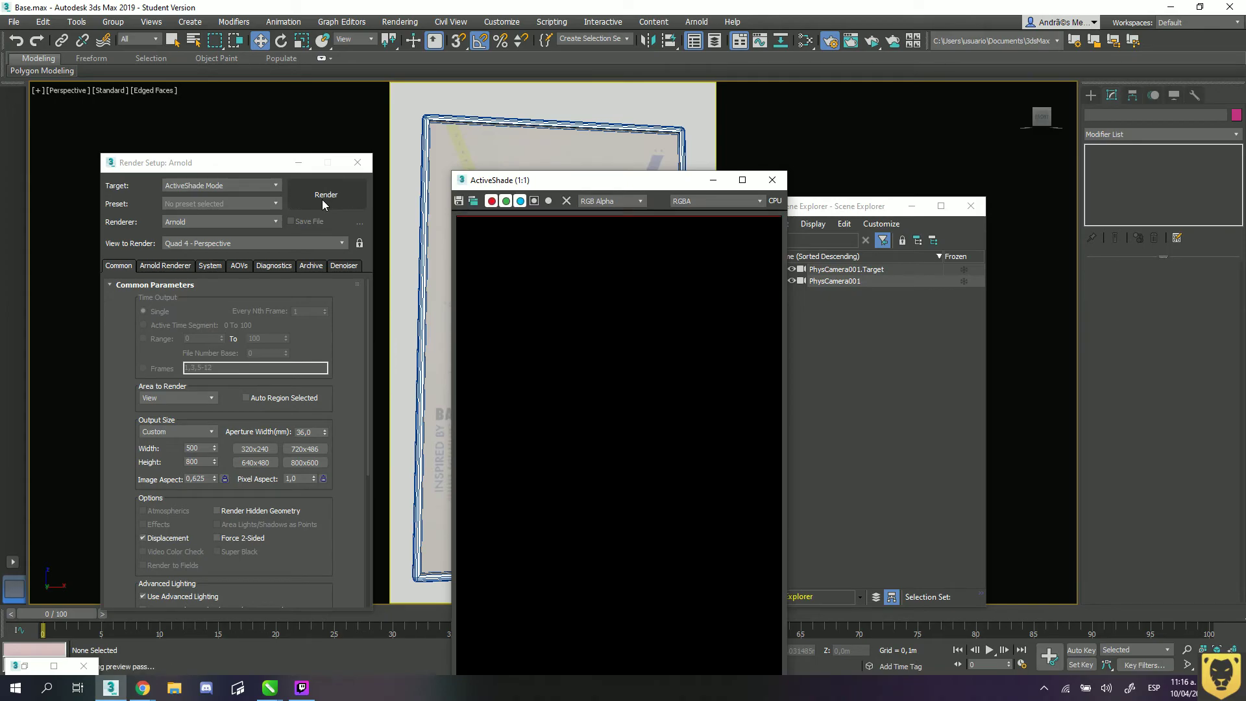
{"action": "left_click_drag", "start_coordinate": [608, 186], "coordinate": [843, 37]}
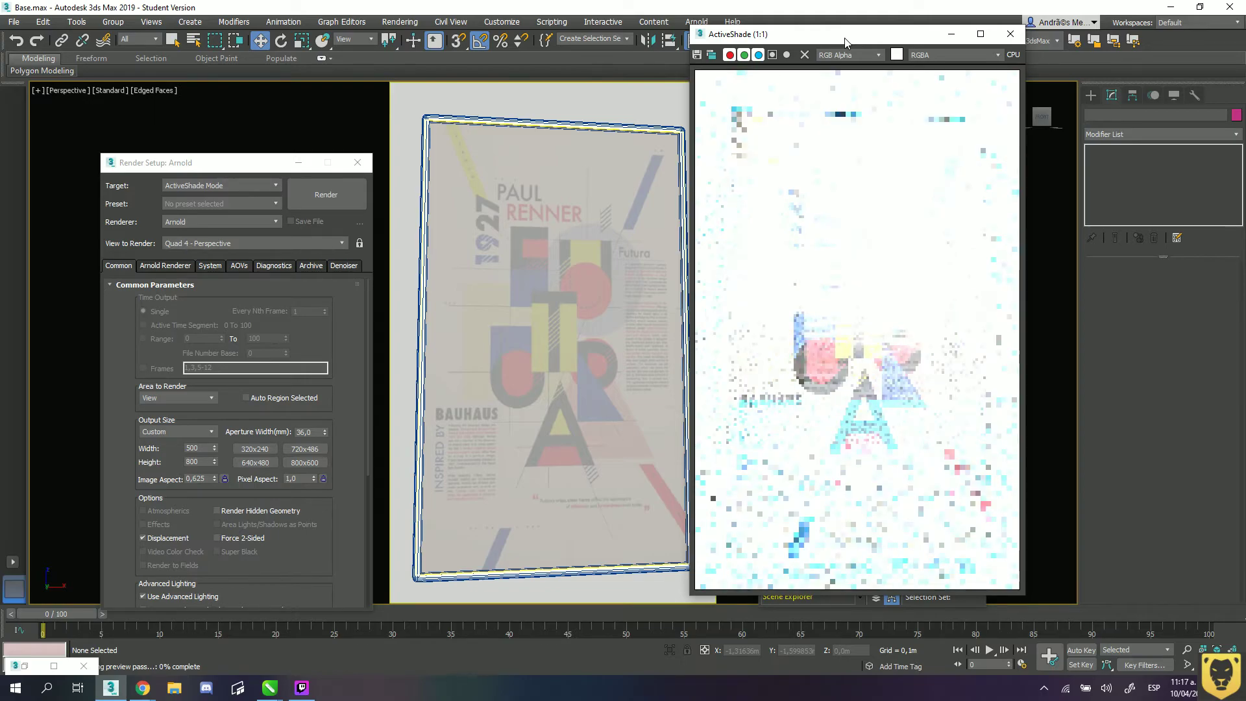
- Create a second physical camera from the current perspective view of the poster
{"action": "left_click", "coordinate": [37, 90]}
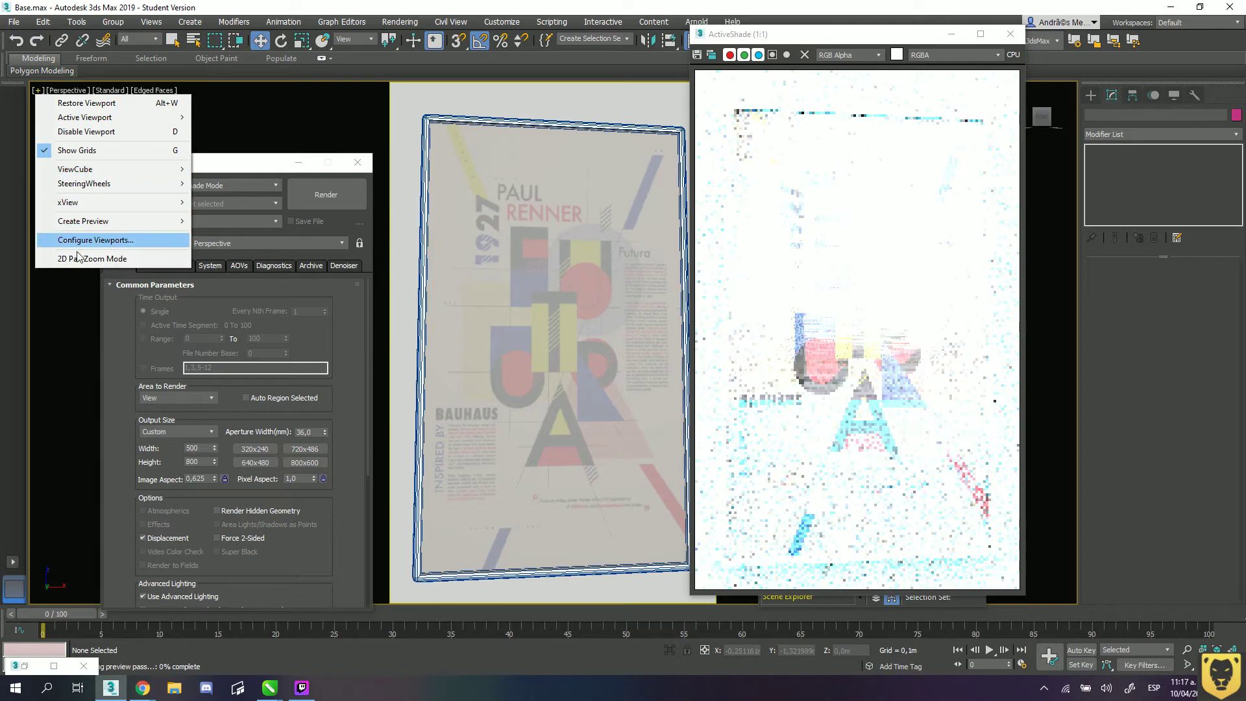
{"action": "left_click", "coordinate": [439, 148]}
{"action": "left_click", "coordinate": [439, 148]}
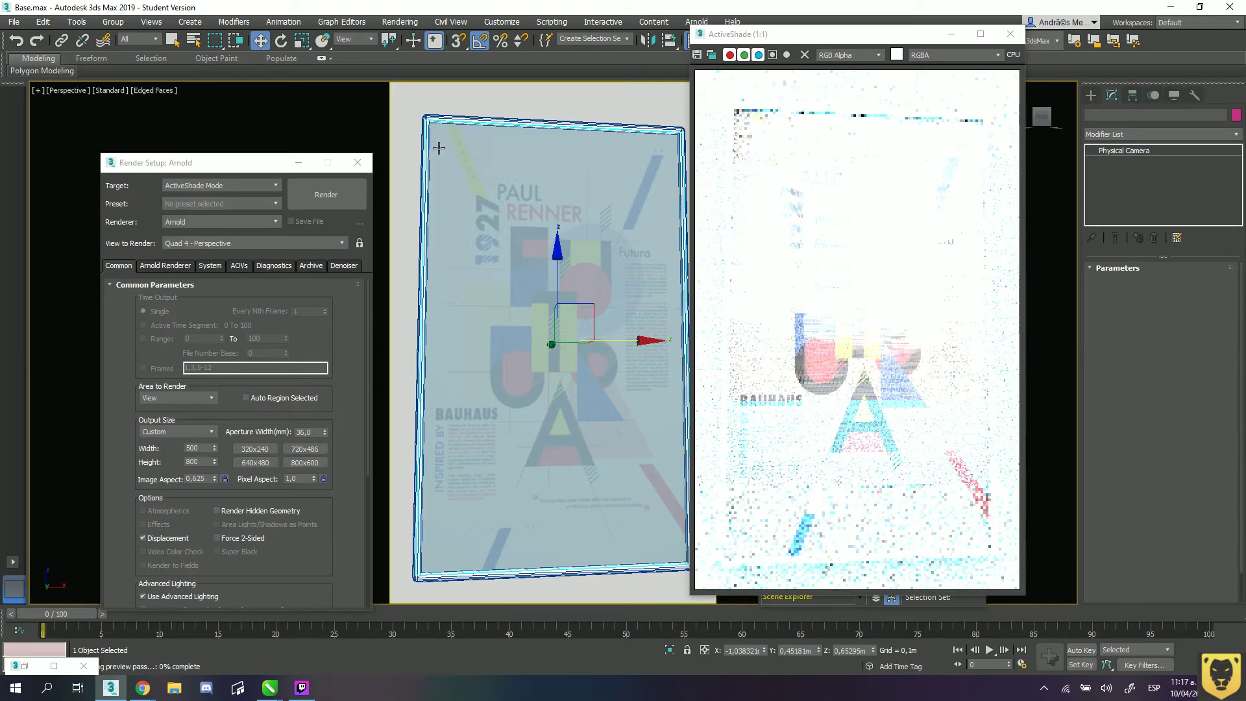
{"action": "key", "text": "c"}
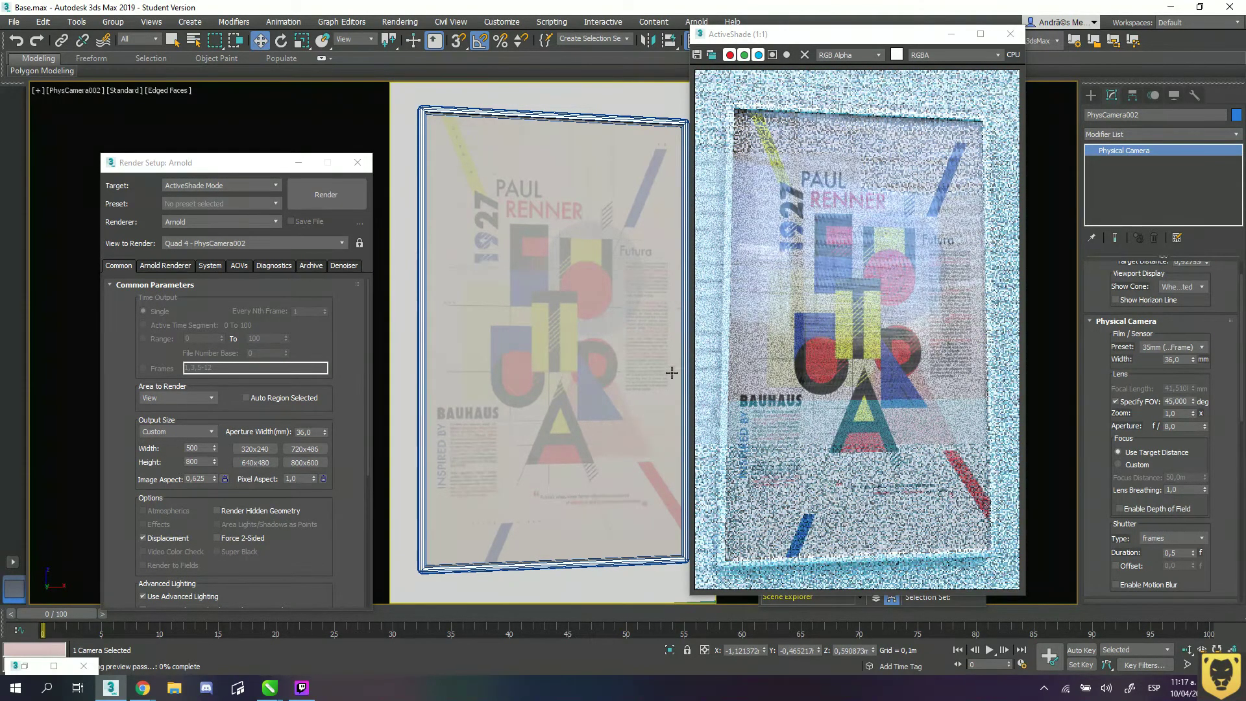
- Open Material #78 in the Slate Material Editor and lower its specular weight to 0.33
{"action": "key", "text": "m"}
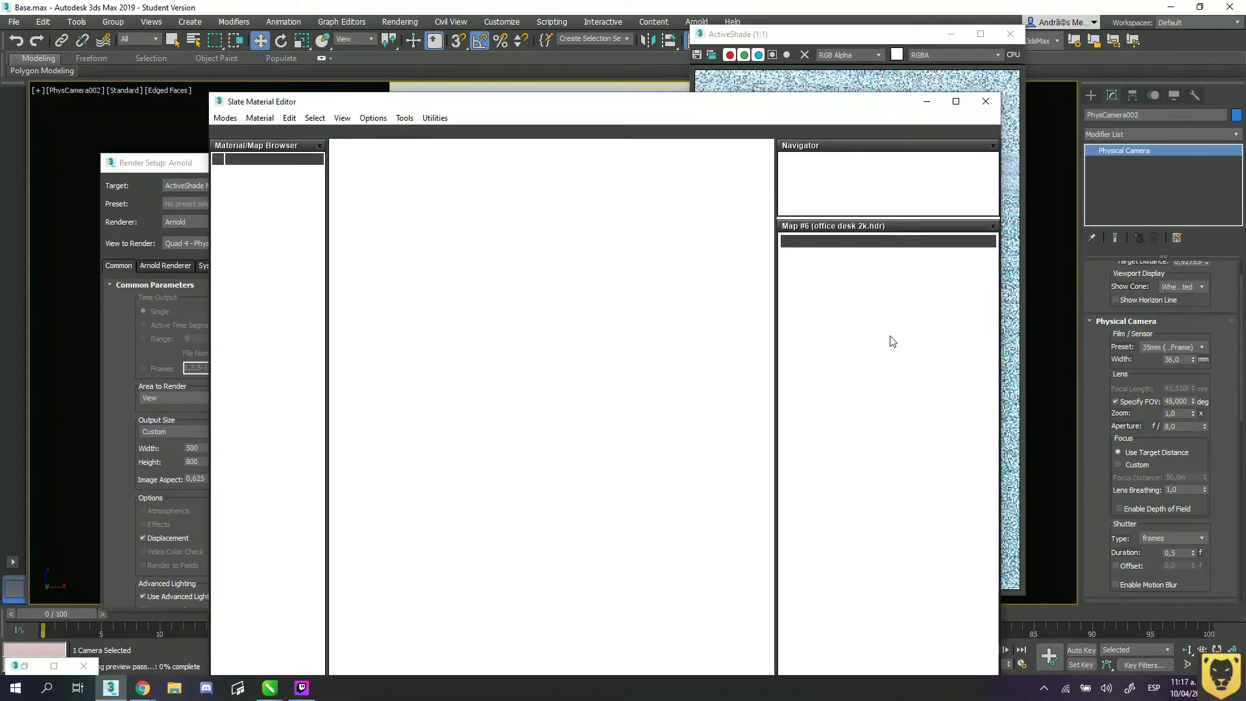
{"action": "left_click_drag", "start_coordinate": [762, 107], "coordinate": [585, 70]}
{"action": "left_click_drag", "start_coordinate": [510, 28], "coordinate": [475, 30]}
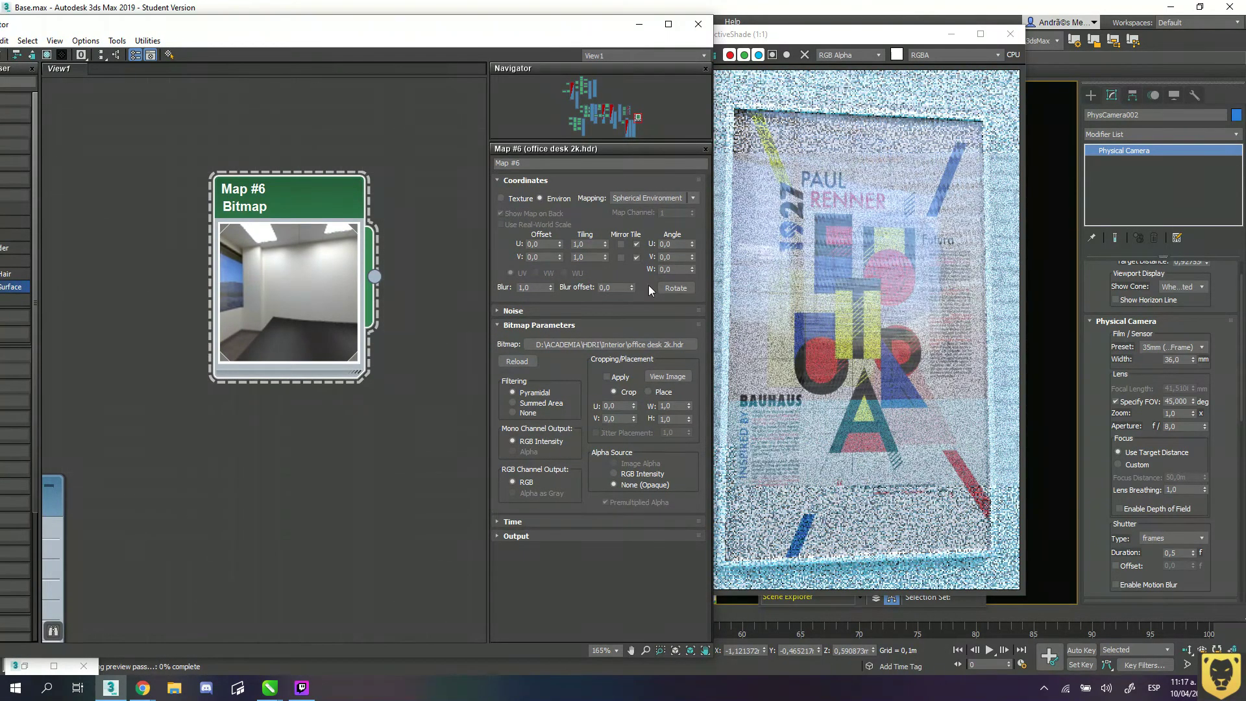
{"action": "scroll", "coordinate": [258, 408], "scroll_direction": "down", "scroll_amount": 1}
{"action": "middle_click_drag", "start_coordinate": [259, 409], "coordinate": [439, 329]}
{"action": "double_click", "coordinate": [335, 260]}
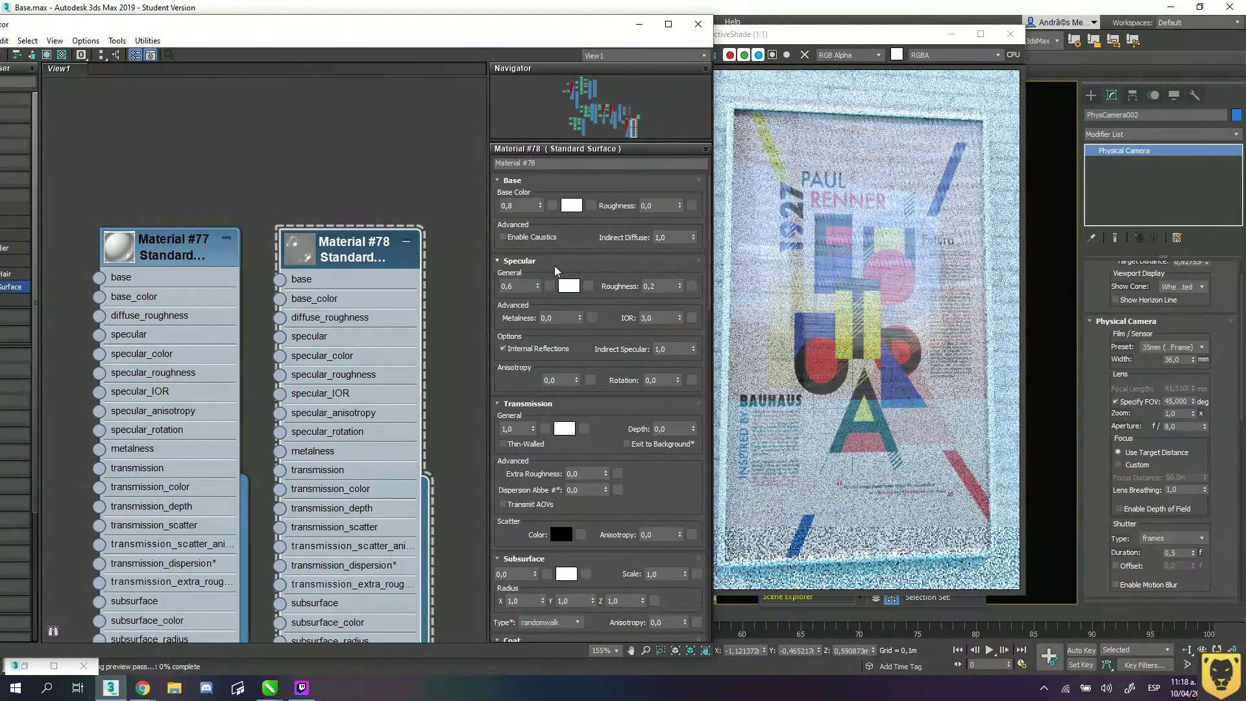
{"action": "left_click_drag", "start_coordinate": [537, 287], "coordinate": [538, 301]}
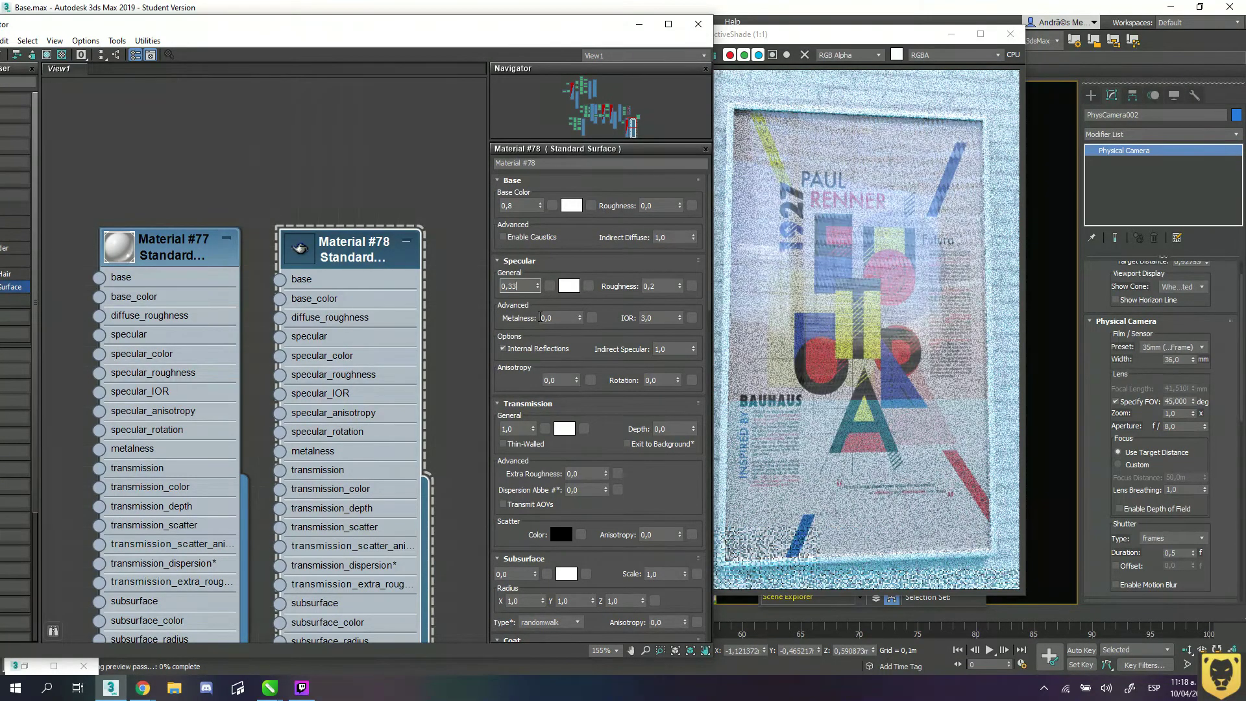
{"action": "left_click", "coordinate": [782, 255]}
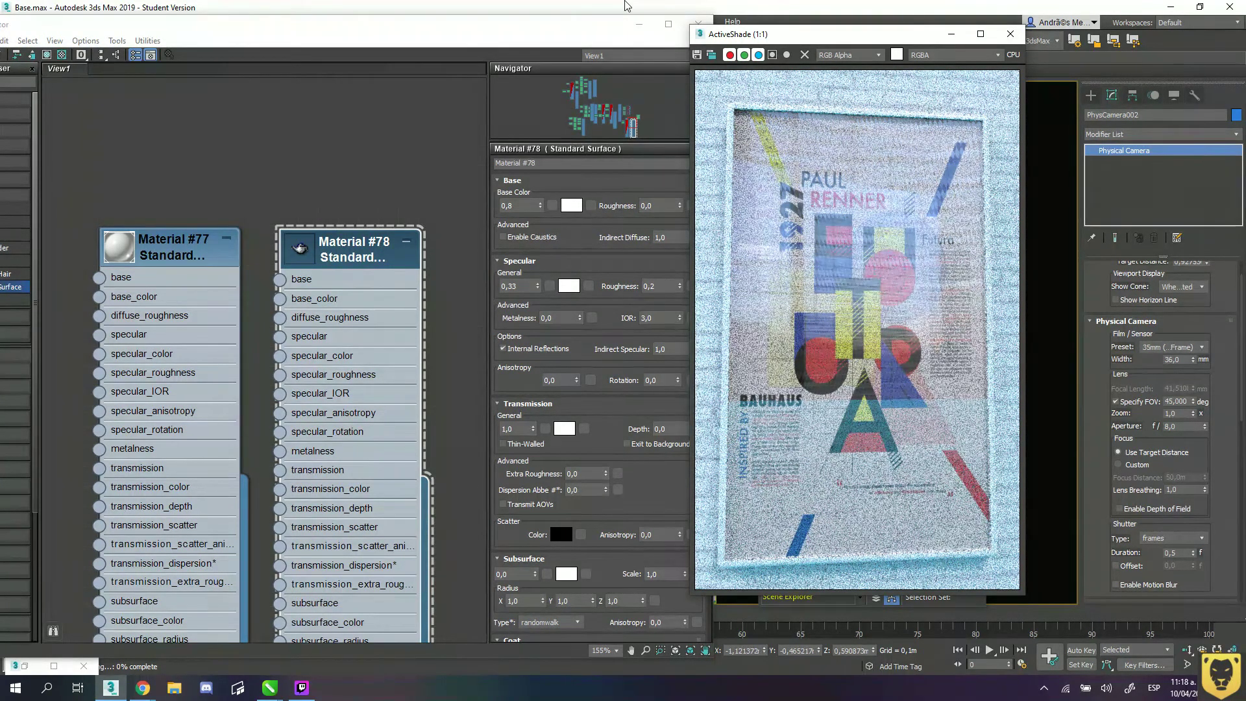
{"action": "left_click_drag", "start_coordinate": [589, 28], "coordinate": [518, 192]}
{"action": "key", "text": "F10"}
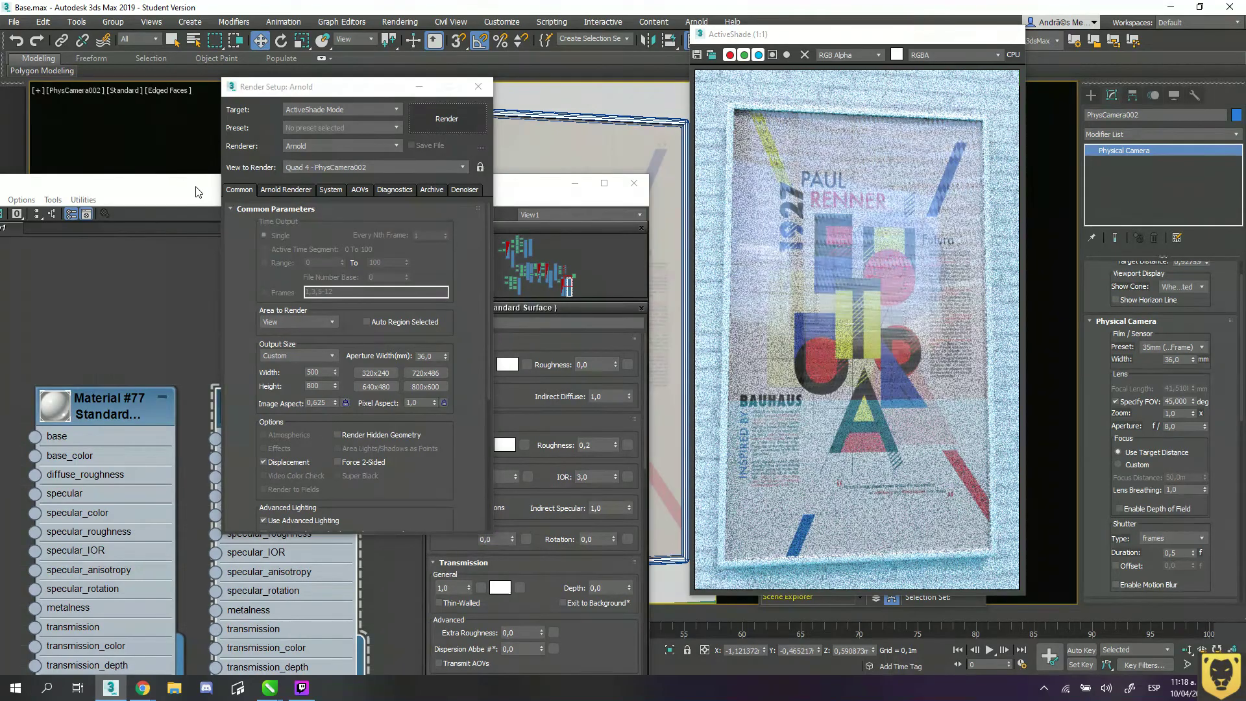
{"action": "left_click", "coordinate": [195, 190]}
{"action": "left_click_drag", "start_coordinate": [196, 190], "coordinate": [253, 135]}
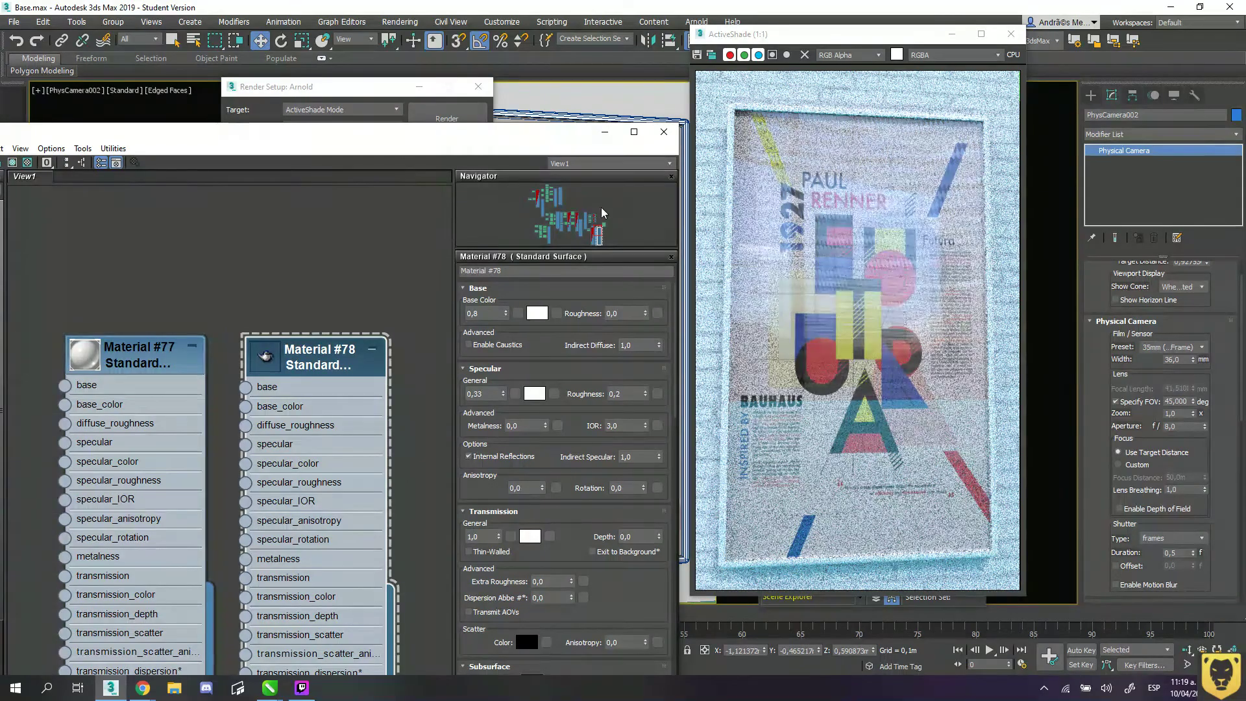
- Switch to Chrome, bring up the Evermotion site, decline its update notifications and browse to the latest releases
{"action": "mouse_move", "coordinate": [143, 689]}
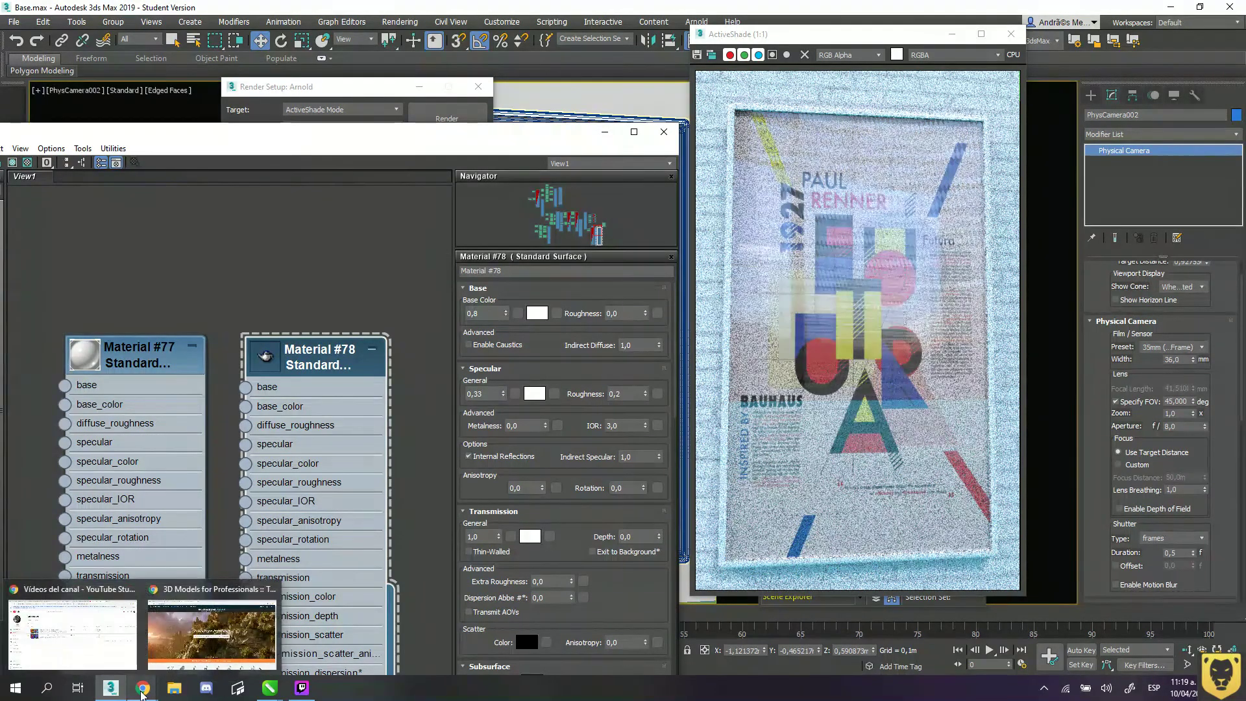
{"action": "left_click", "coordinate": [214, 626]}
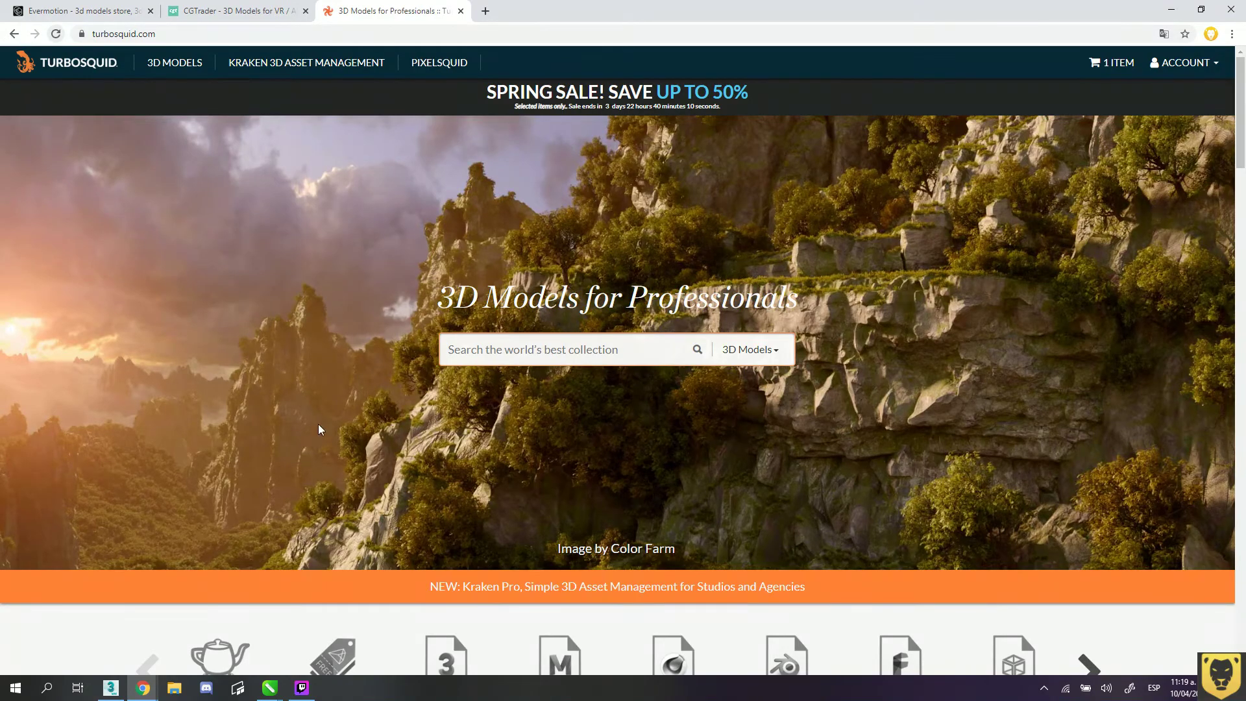
{"action": "mouse_move", "coordinate": [304, 694]}
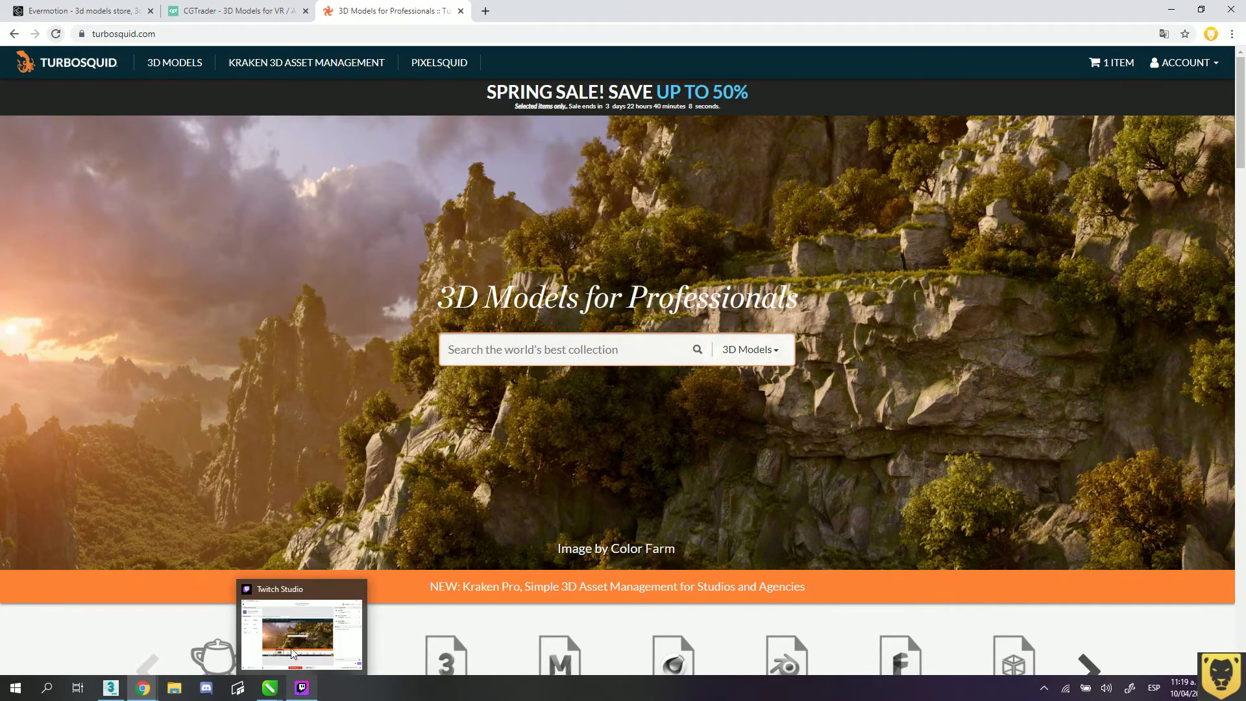
{"action": "left_click", "coordinate": [69, 9]}
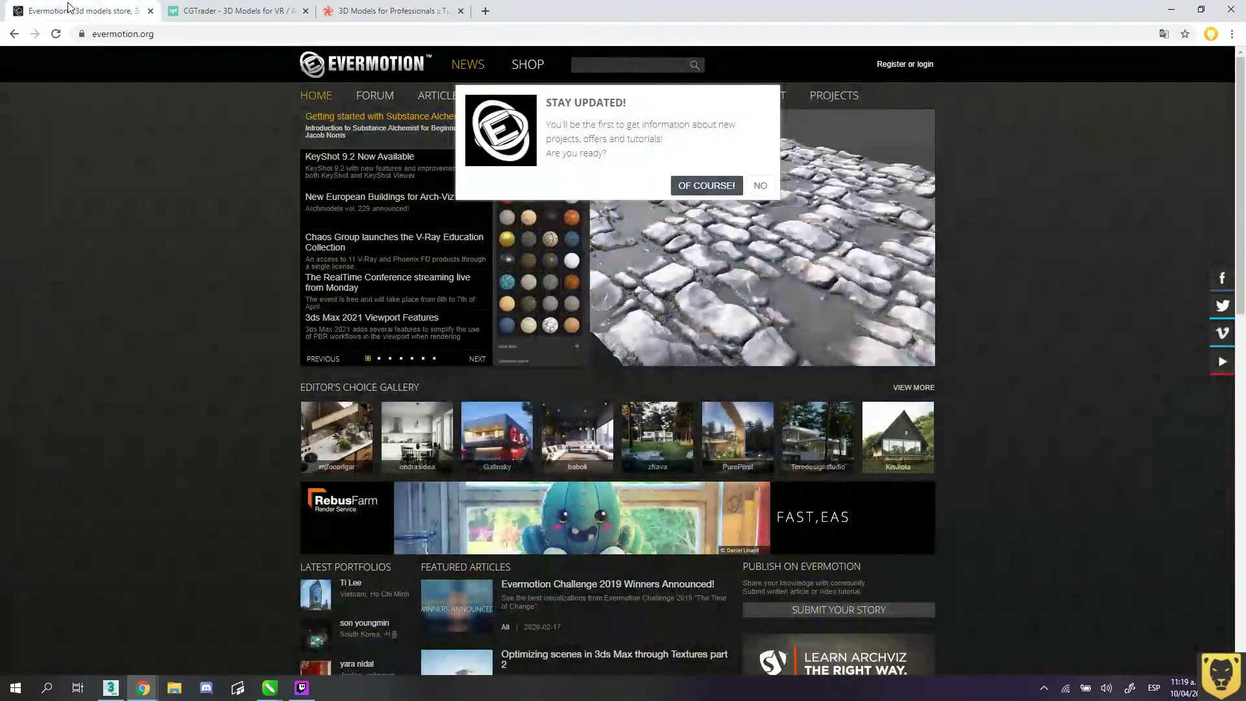
{"action": "left_click", "coordinate": [760, 185]}
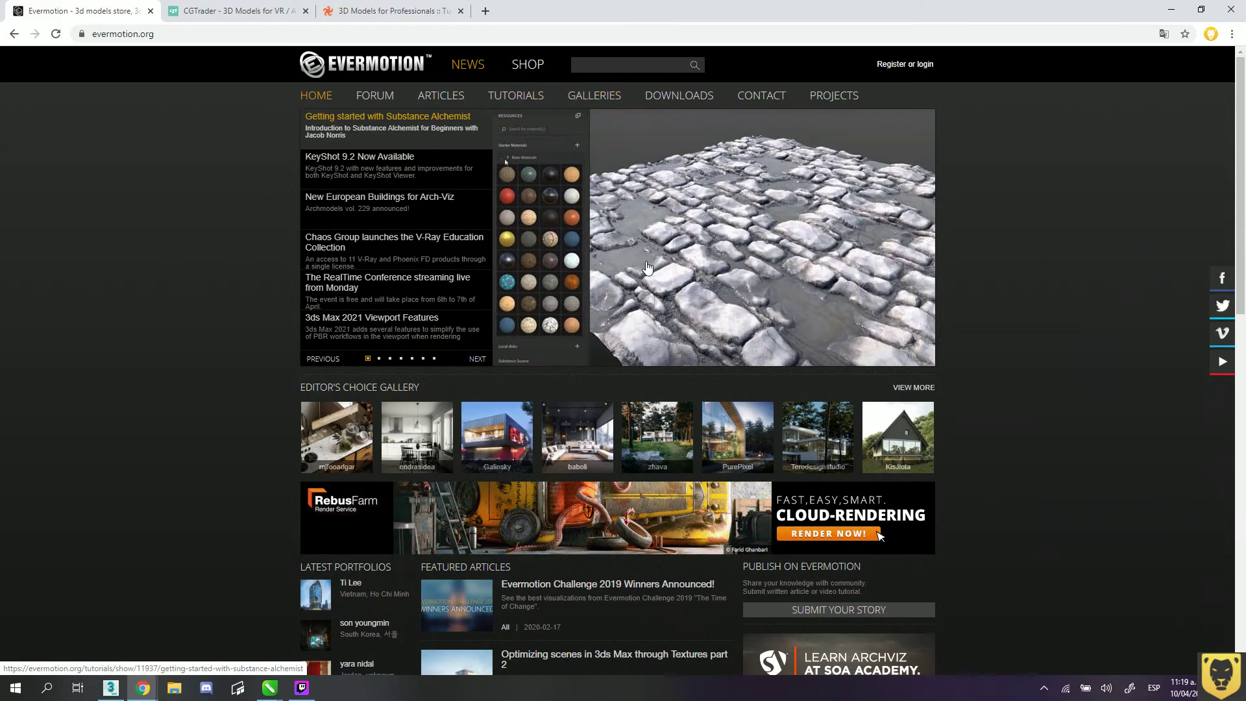
{"action": "scroll", "coordinate": [646, 266], "scroll_direction": "down", "scroll_amount": 6}
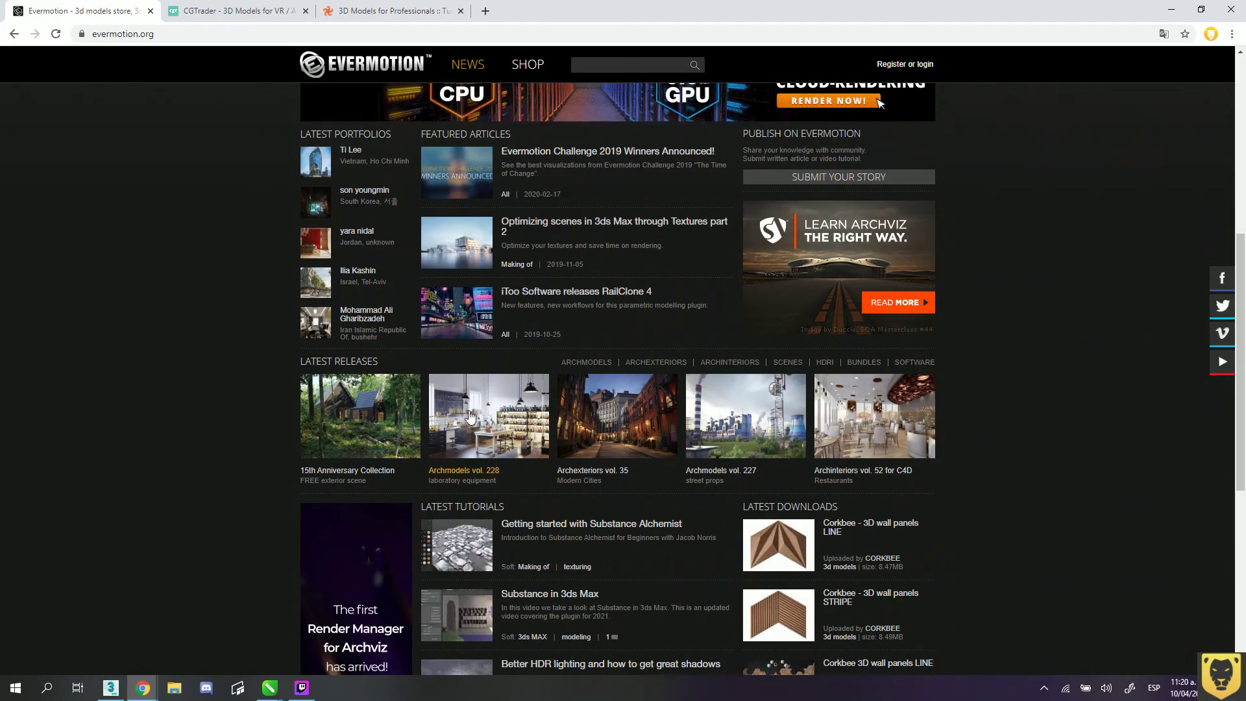
- View the Archmodels vol. 228 product page and look through its preview images
{"action": "left_click", "coordinate": [485, 414]}
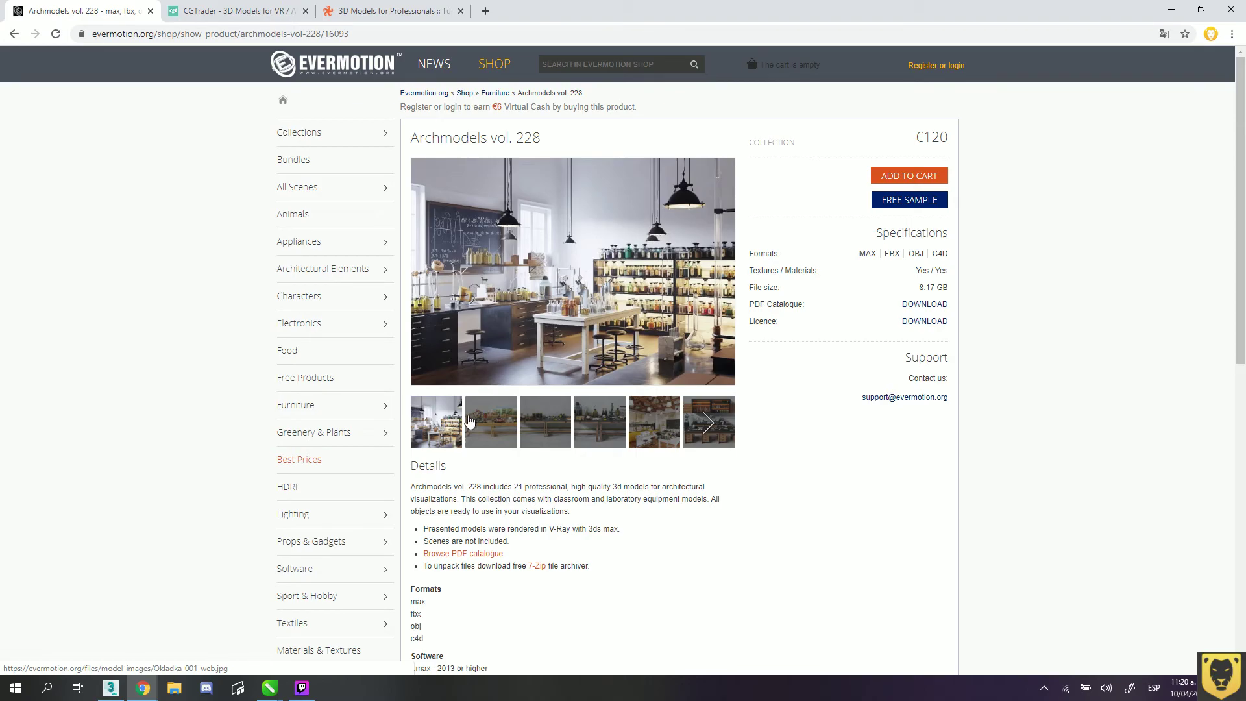
{"action": "left_click", "coordinate": [490, 420]}
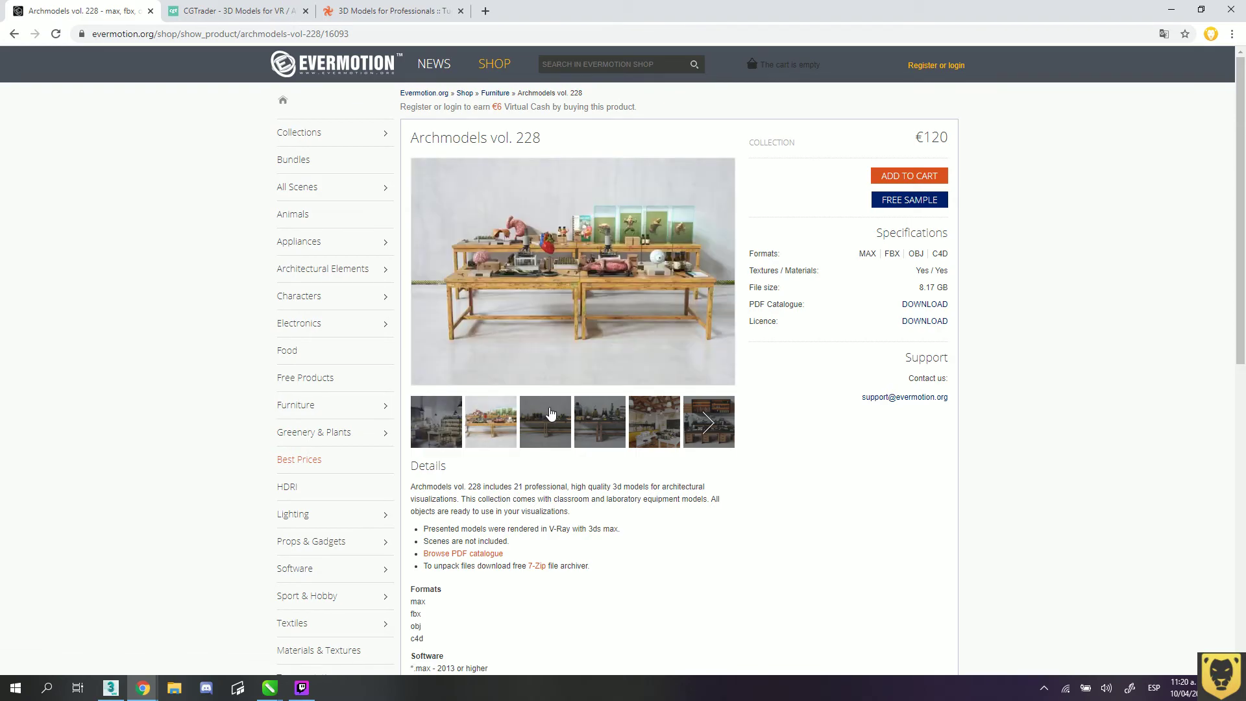
{"action": "left_click", "coordinate": [551, 413]}
{"action": "left_click", "coordinate": [603, 418]}
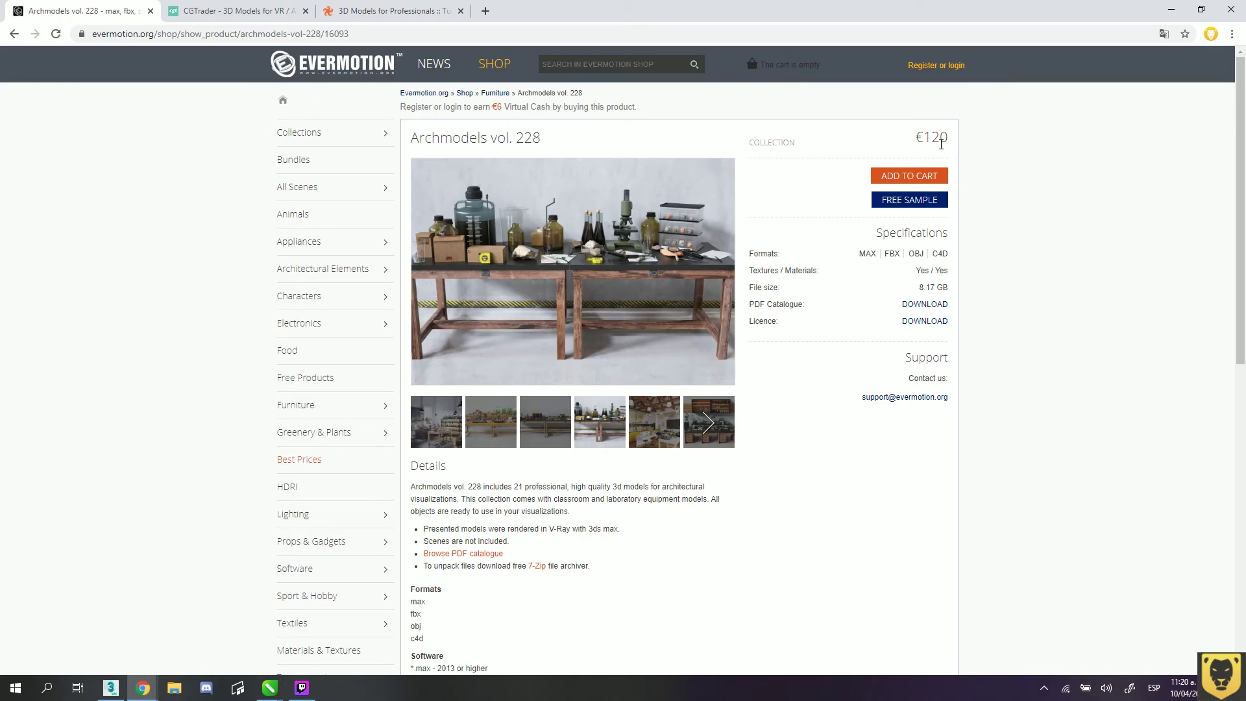
{"action": "left_click", "coordinate": [667, 421]}
- Browse the Archinteriors collection and view the Archinteriors vol. 45 for C4D product page
{"action": "left_click", "coordinate": [303, 132]}
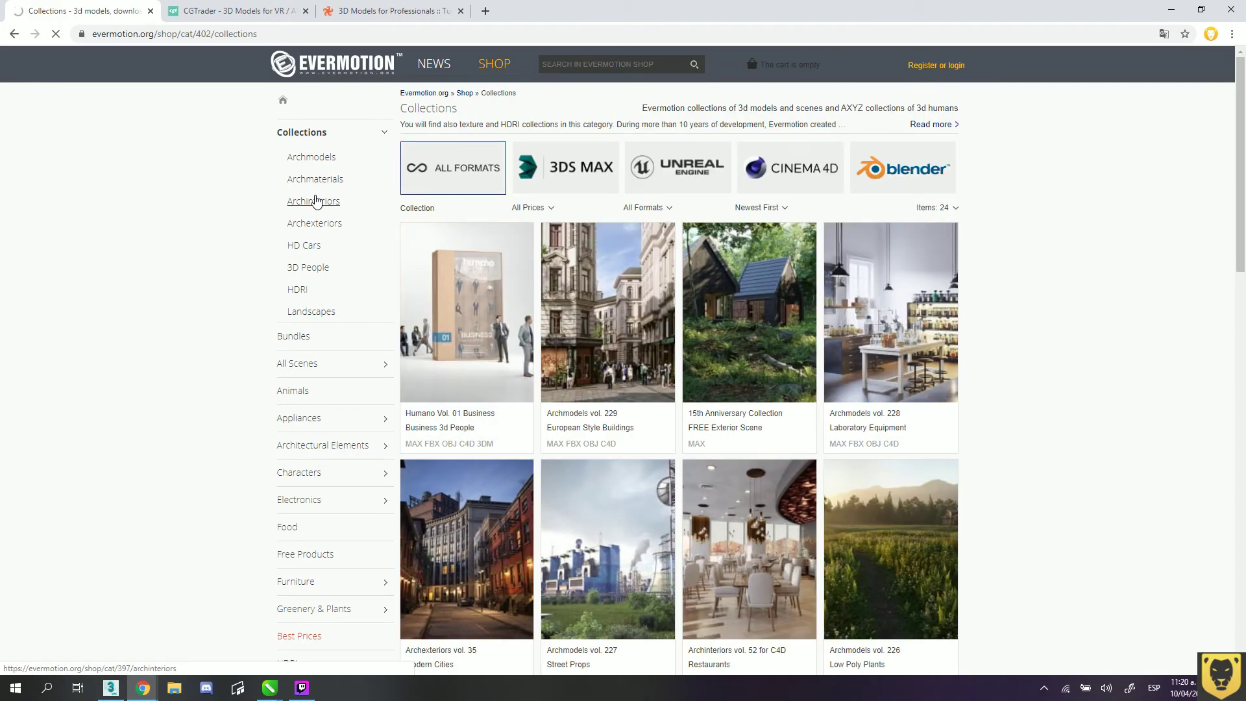
{"action": "left_click", "coordinate": [315, 201]}
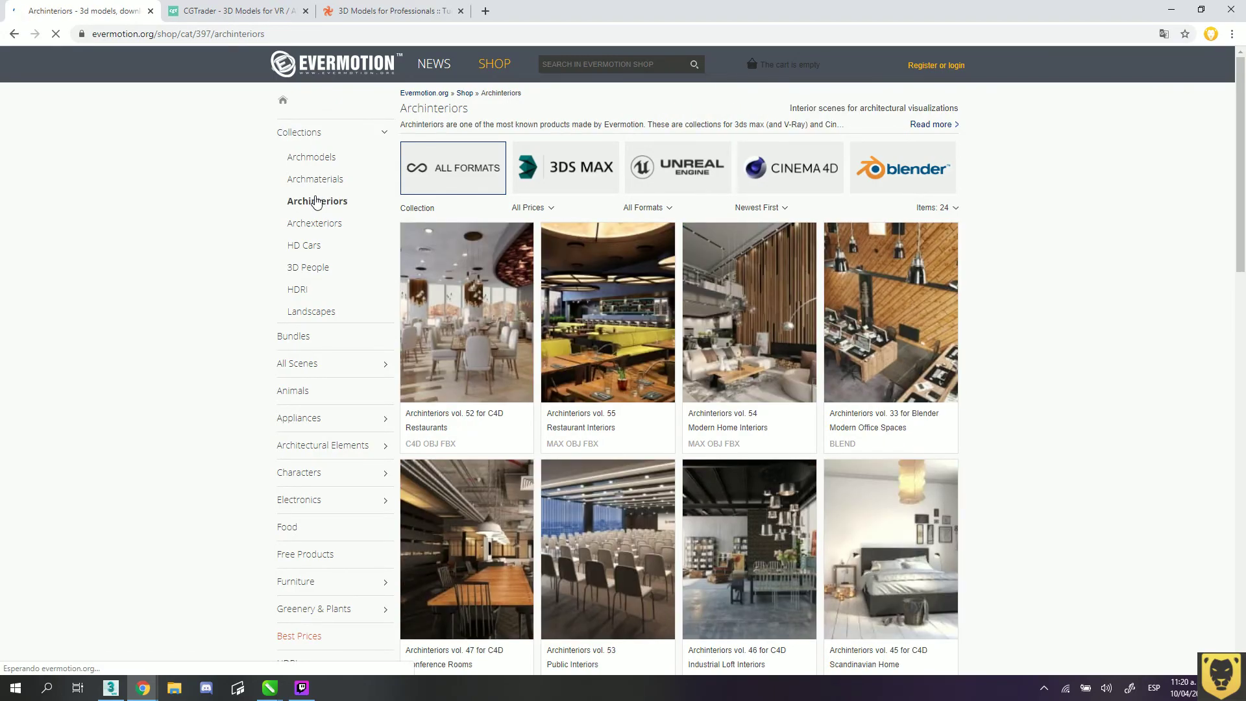
{"action": "left_click", "coordinate": [899, 507]}
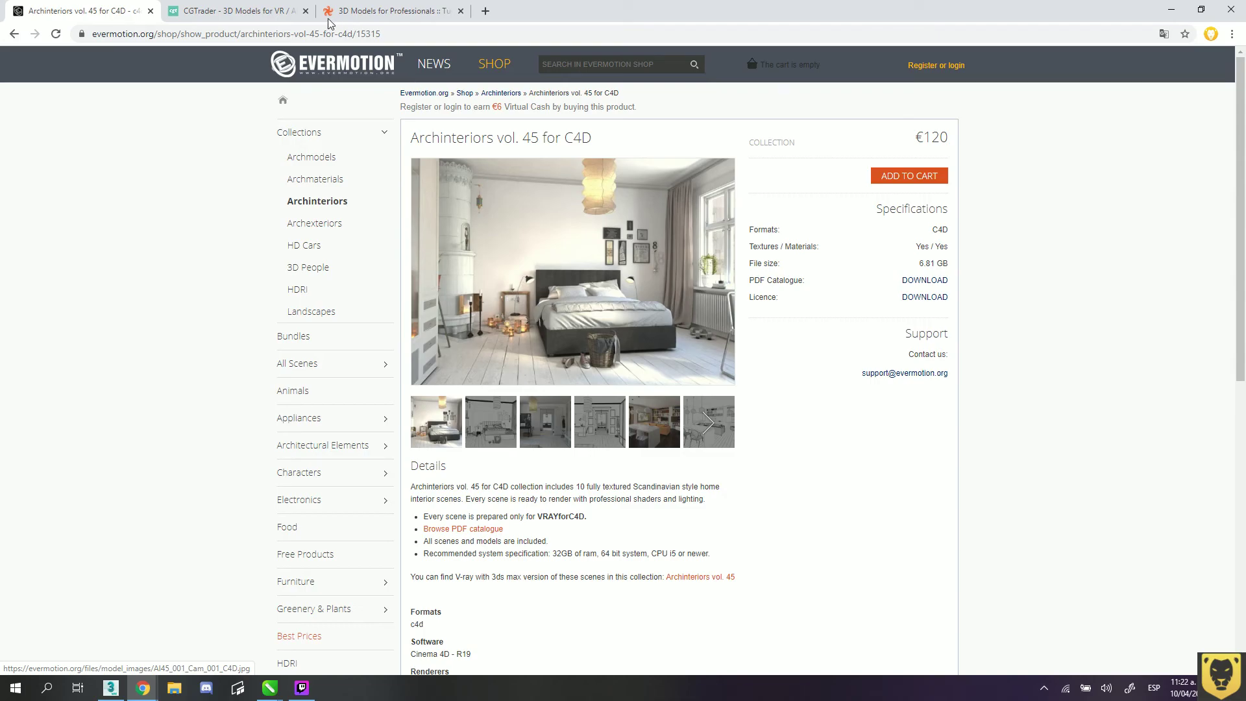
- Bring up the CGTrader site, dismiss its notification request and look over the home page
{"action": "left_click", "coordinate": [246, 8]}
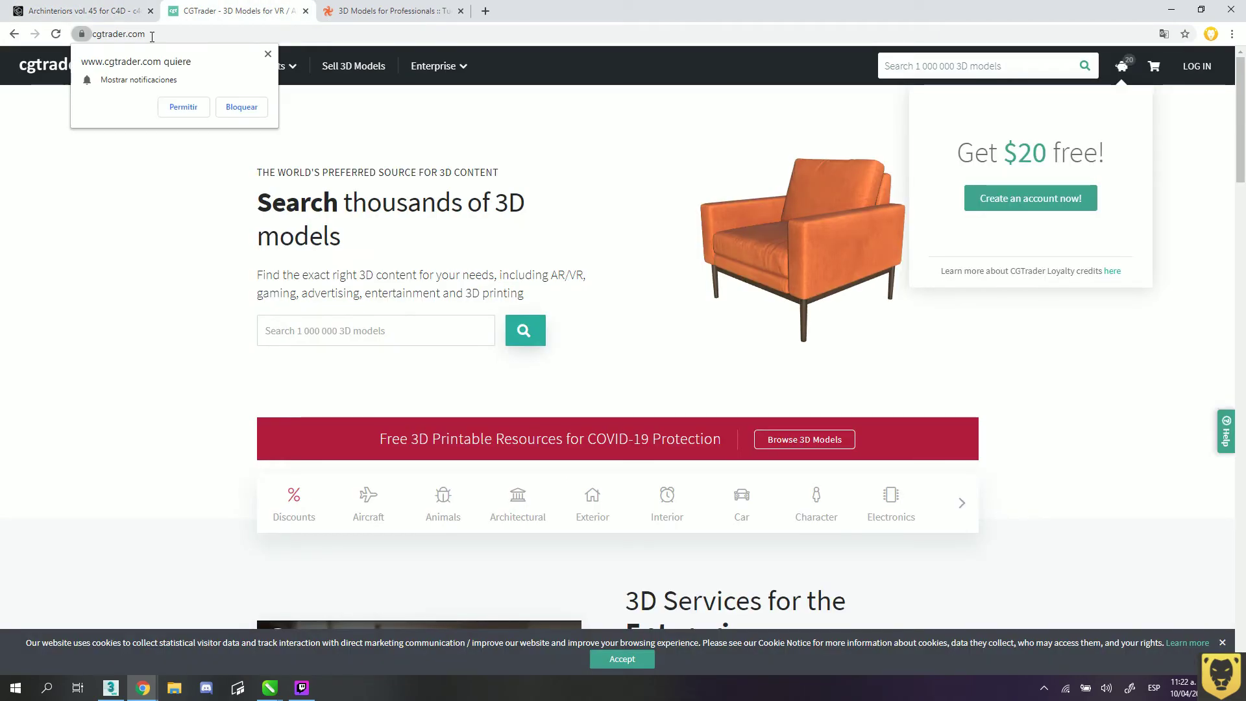
{"action": "left_click", "coordinate": [78, 10]}
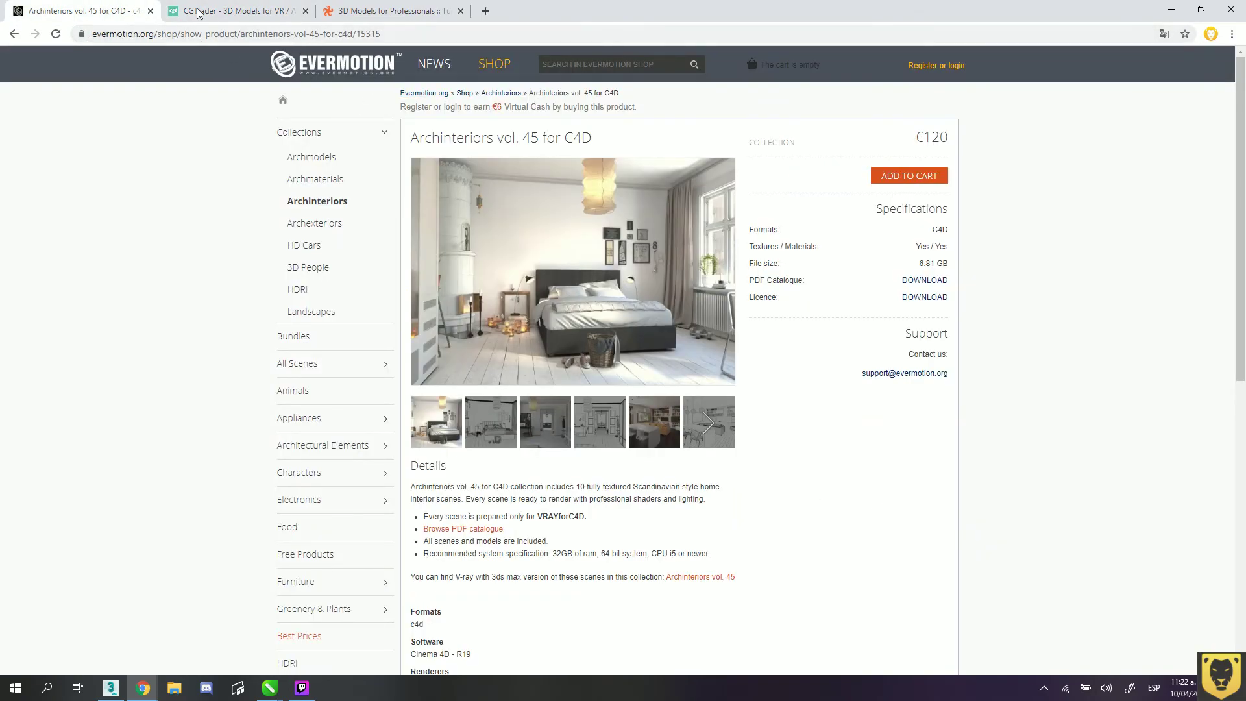
{"action": "left_click", "coordinate": [198, 11]}
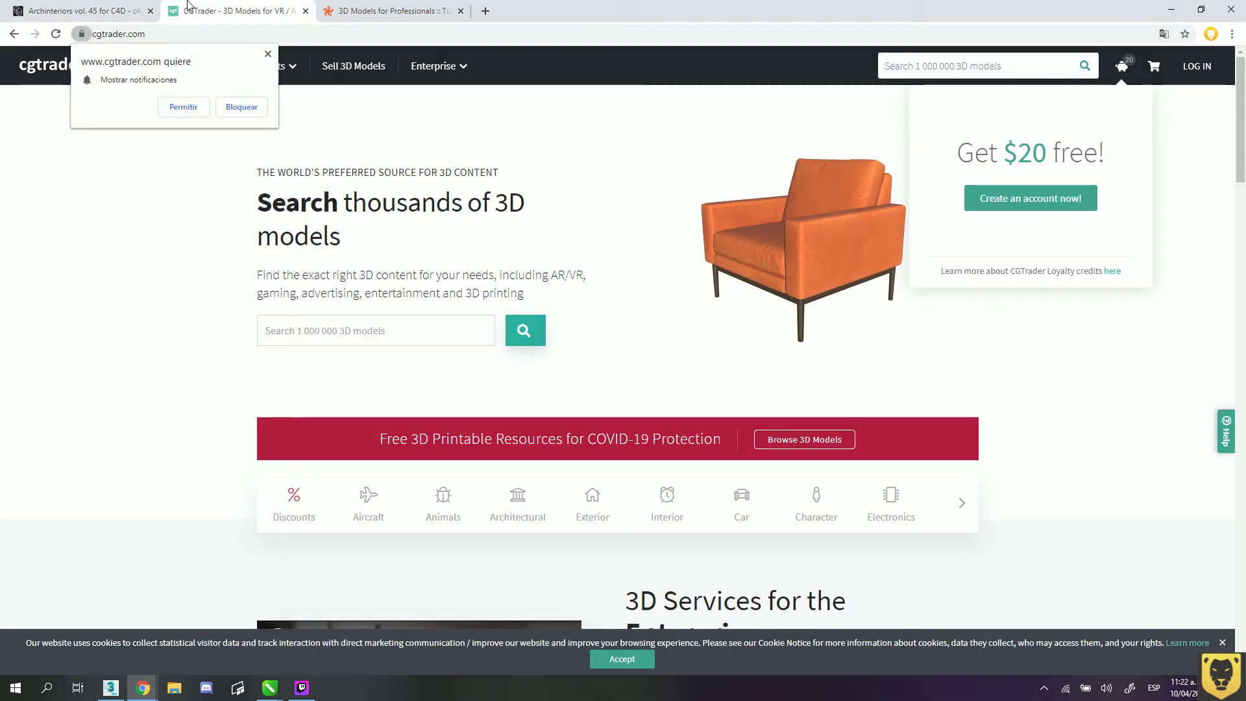
{"action": "left_click", "coordinate": [268, 55]}
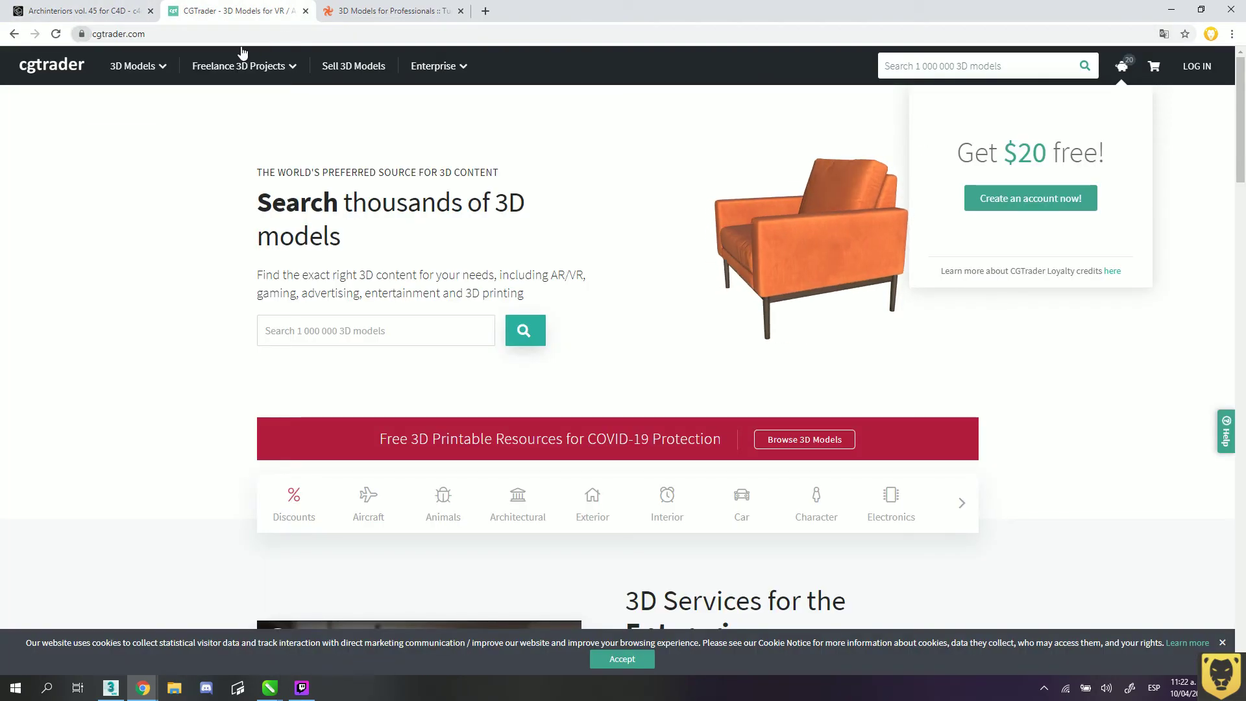
{"action": "left_click", "coordinate": [154, 34]}
{"action": "scroll", "coordinate": [545, 299], "scroll_direction": "down", "scroll_amount": 6}
{"action": "scroll", "coordinate": [545, 298], "scroll_direction": "up", "scroll_amount": 6}
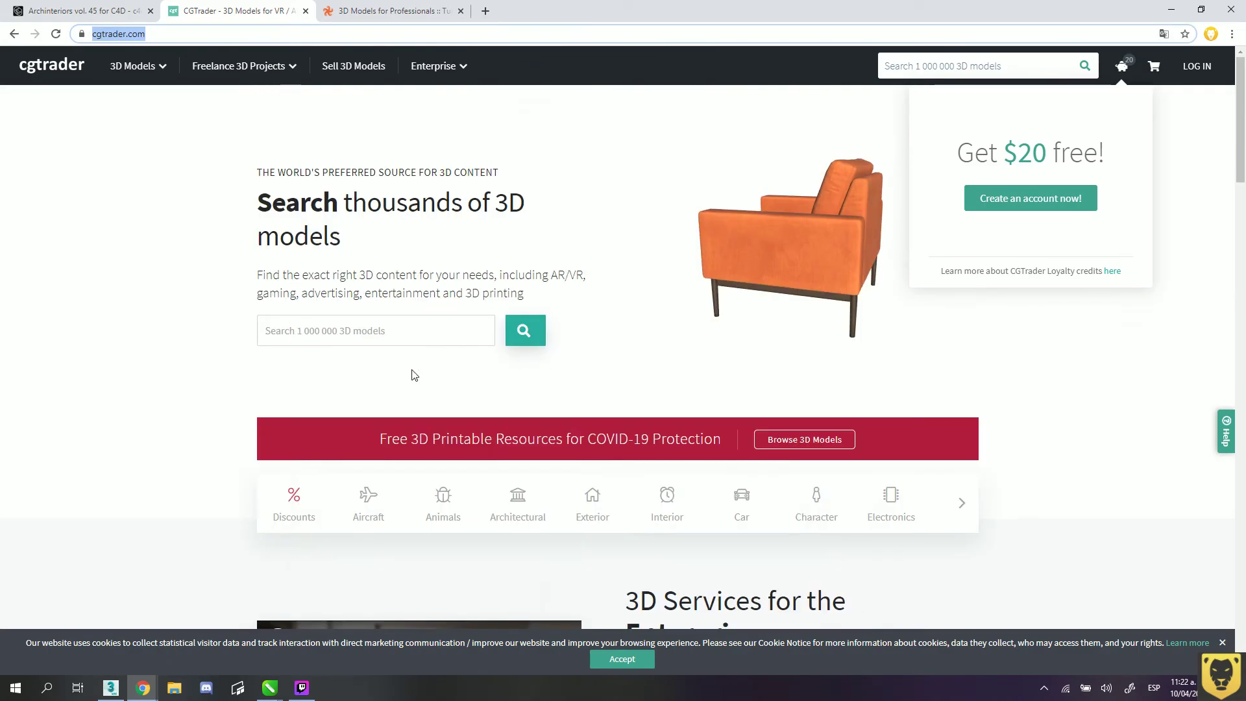
- View CGTrader's Exterior models category and search the site for "desk"
{"action": "left_click", "coordinate": [573, 508]}
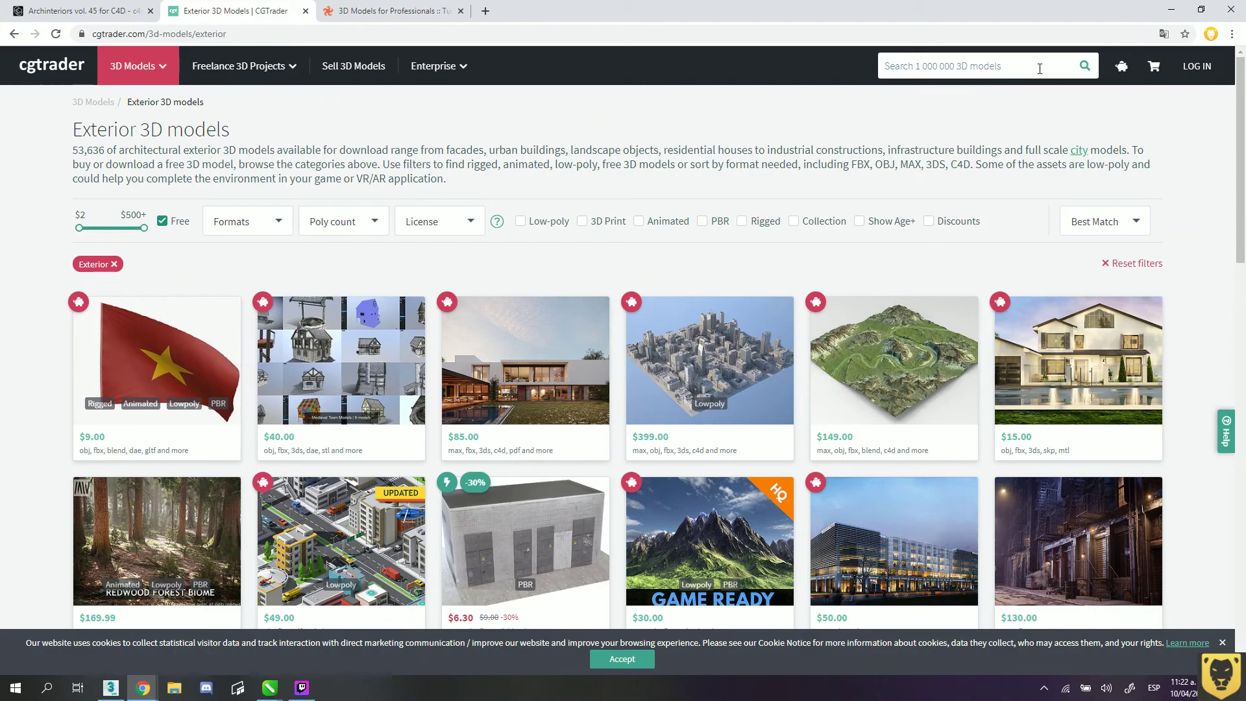
{"action": "left_click", "coordinate": [1039, 69]}
{"action": "type", "text": "de"}
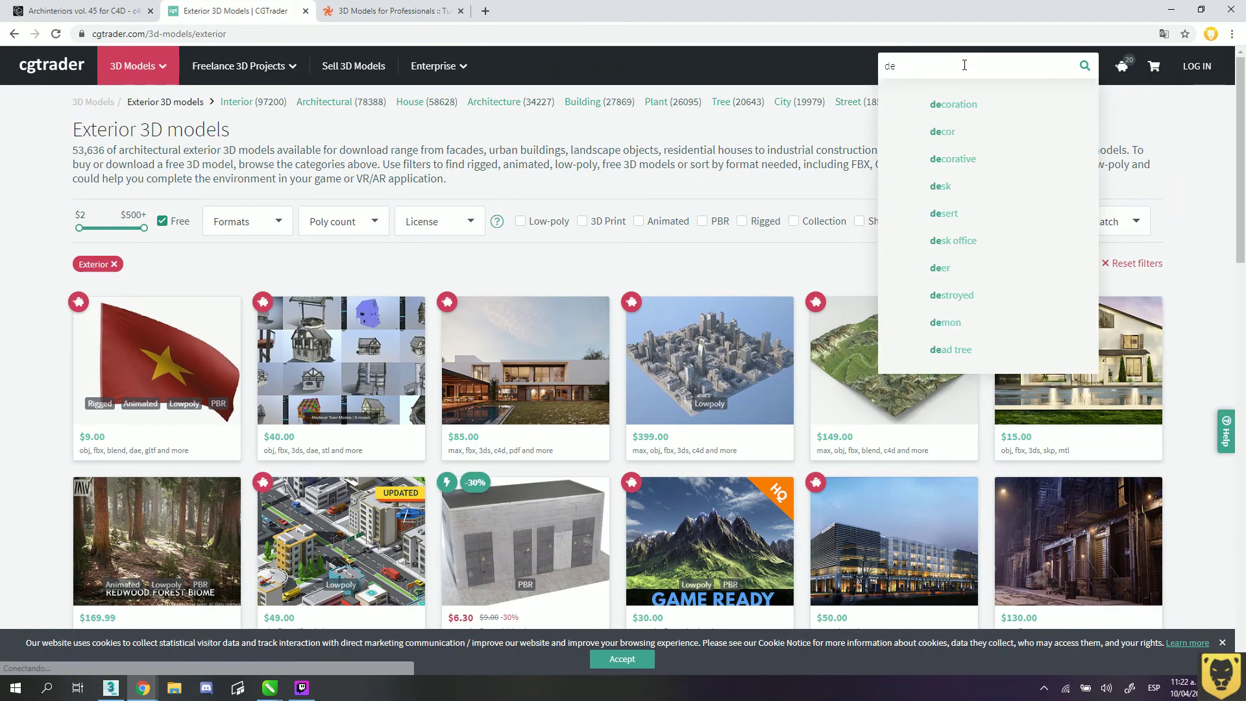
{"action": "type", "text": "sk"}
{"action": "key", "text": "Return"}
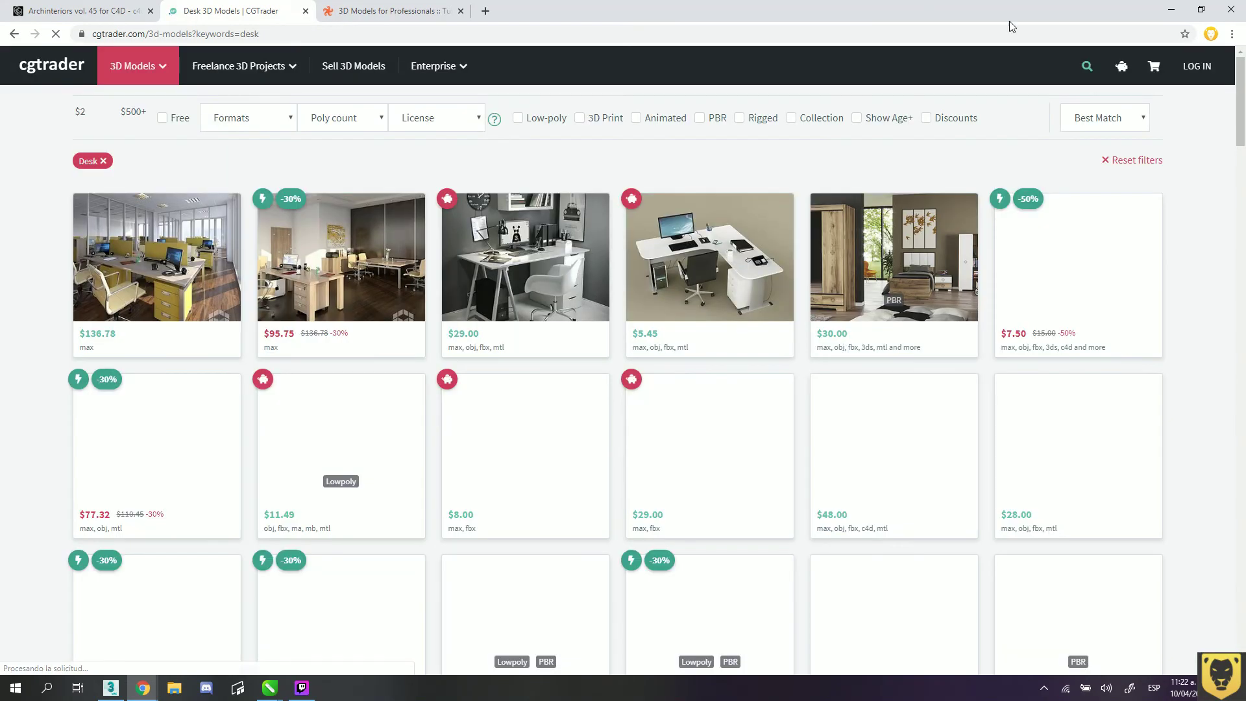
- Turn on the Free filter for the desk models and look through the listings
{"action": "left_click", "coordinate": [162, 119]}
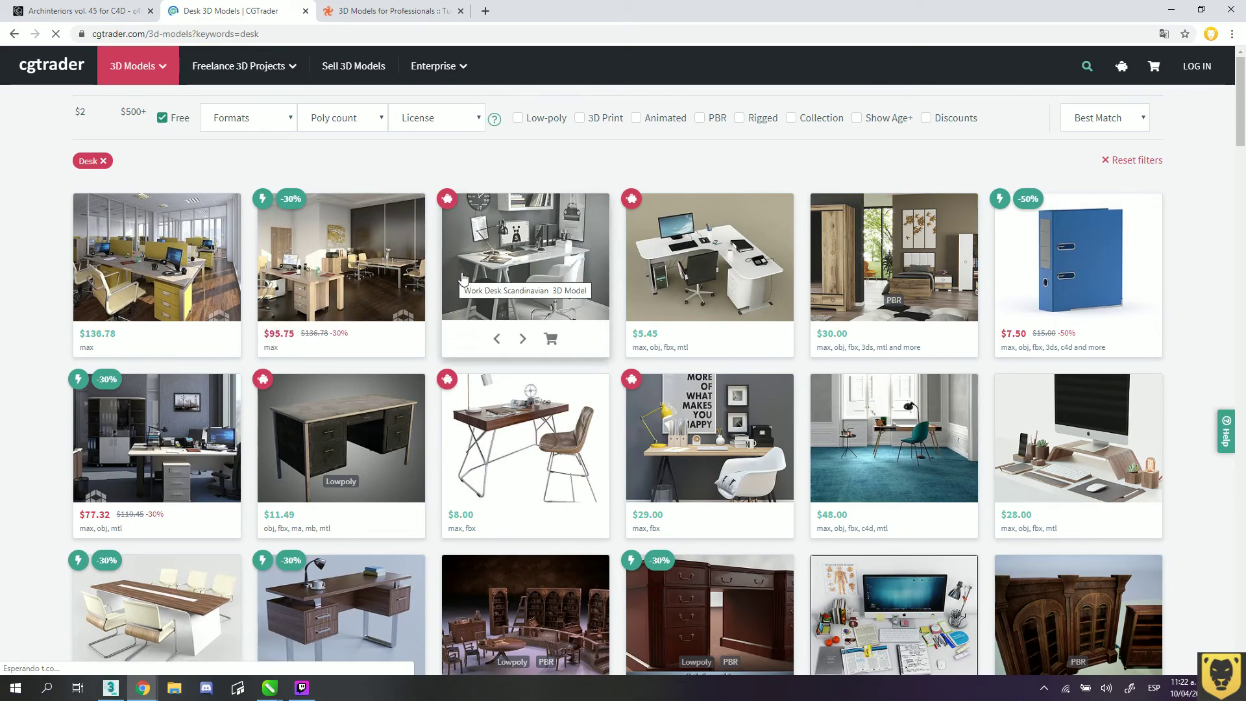
{"action": "scroll", "coordinate": [556, 315], "scroll_direction": "down", "scroll_amount": 6}
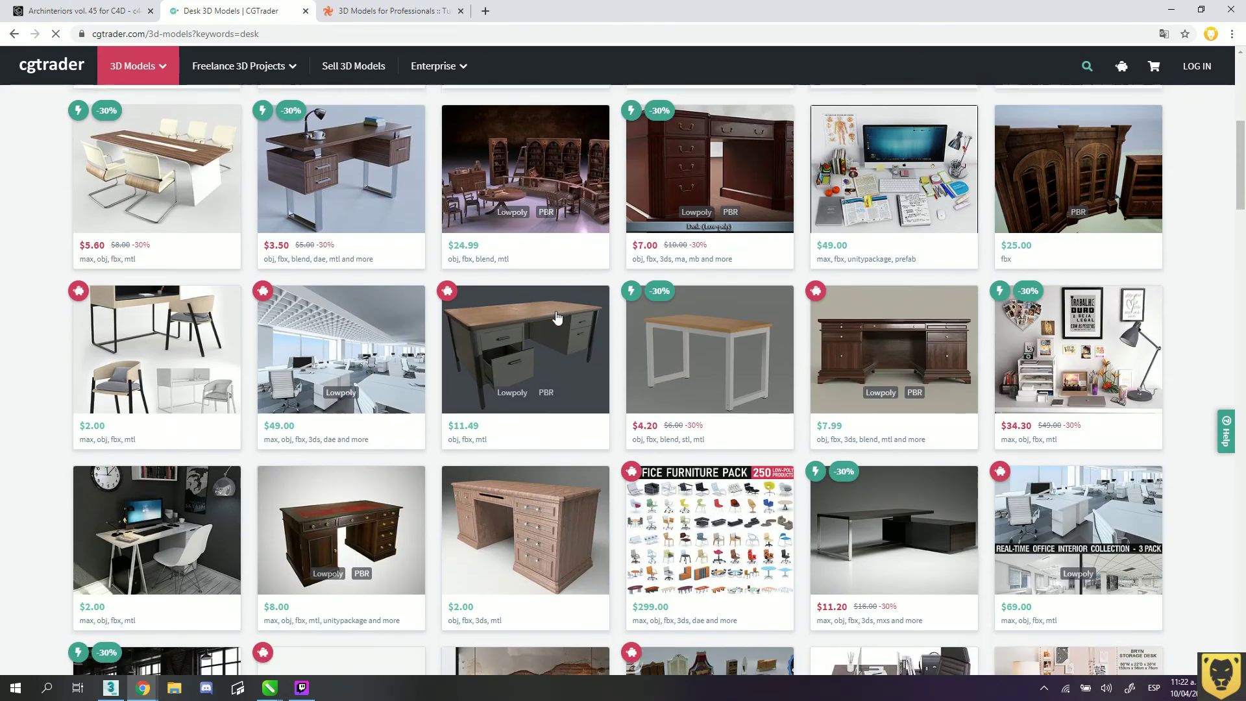
{"action": "scroll", "coordinate": [556, 316], "scroll_direction": "down", "scroll_amount": 5}
{"action": "scroll", "coordinate": [556, 316], "scroll_direction": "down", "scroll_amount": 3}
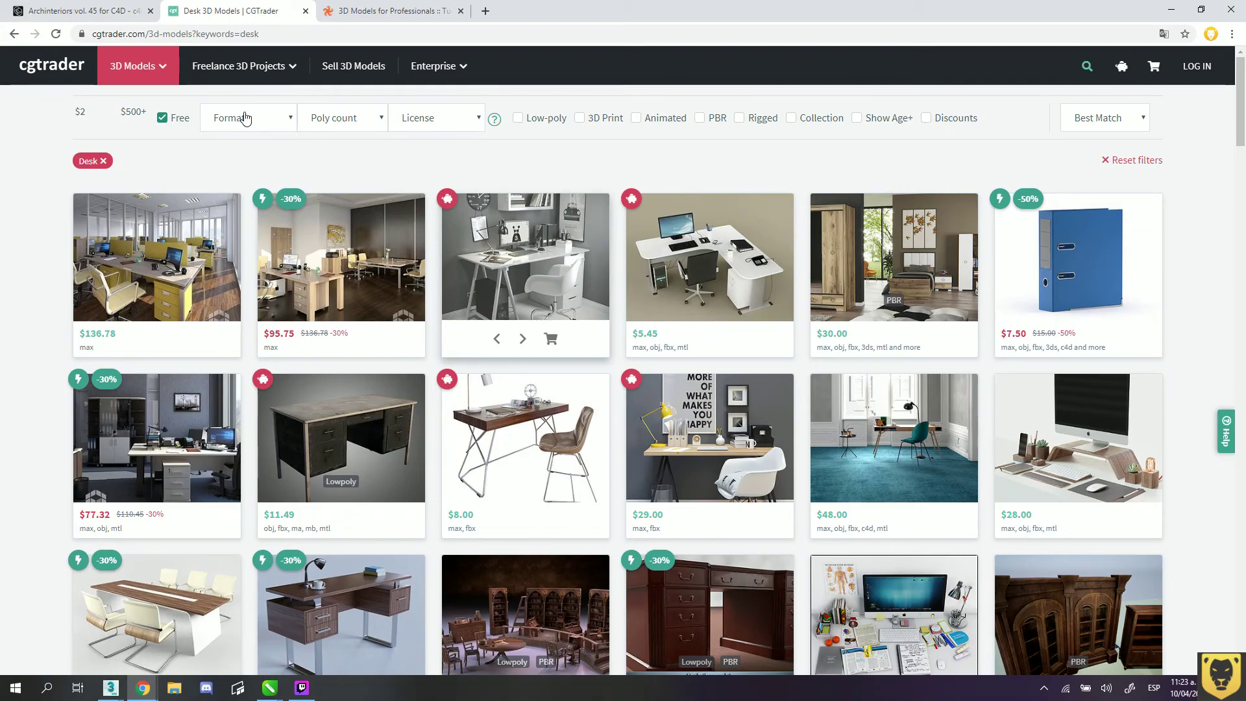
- Filter the desk models by the Autodesk 3ds Max (.max) format
{"action": "left_click", "coordinate": [257, 122]}
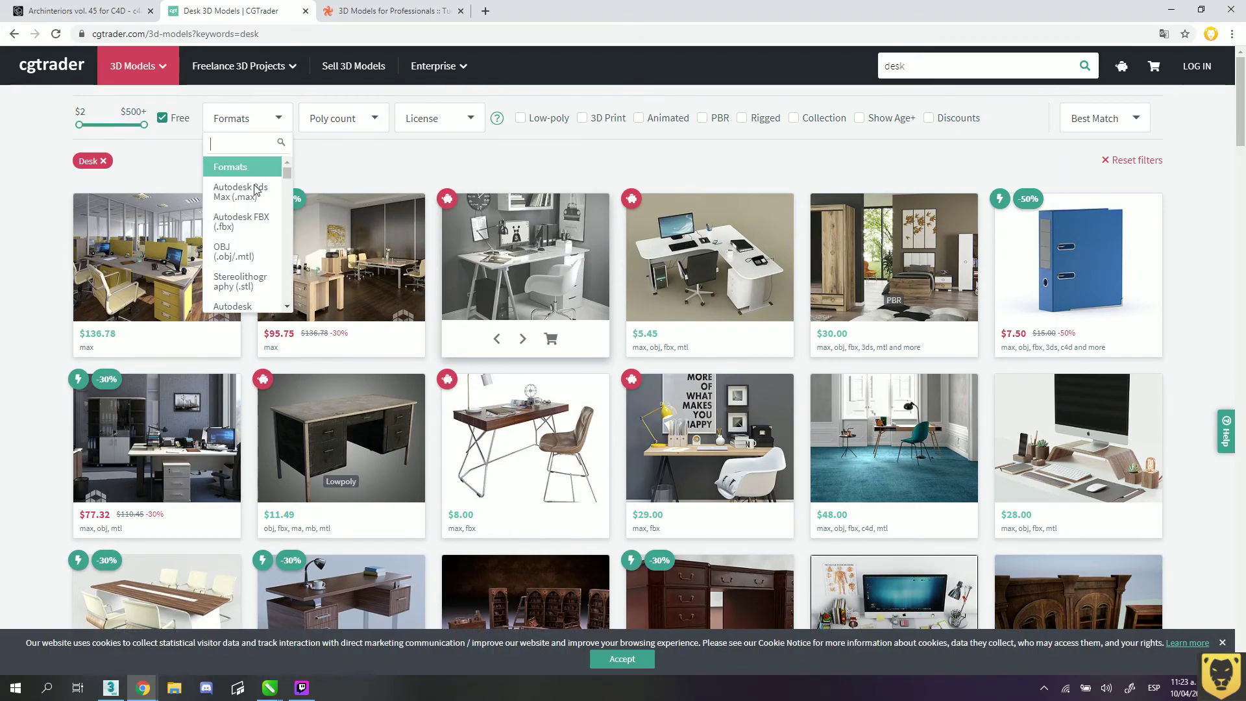
{"action": "left_click", "coordinate": [280, 125]}
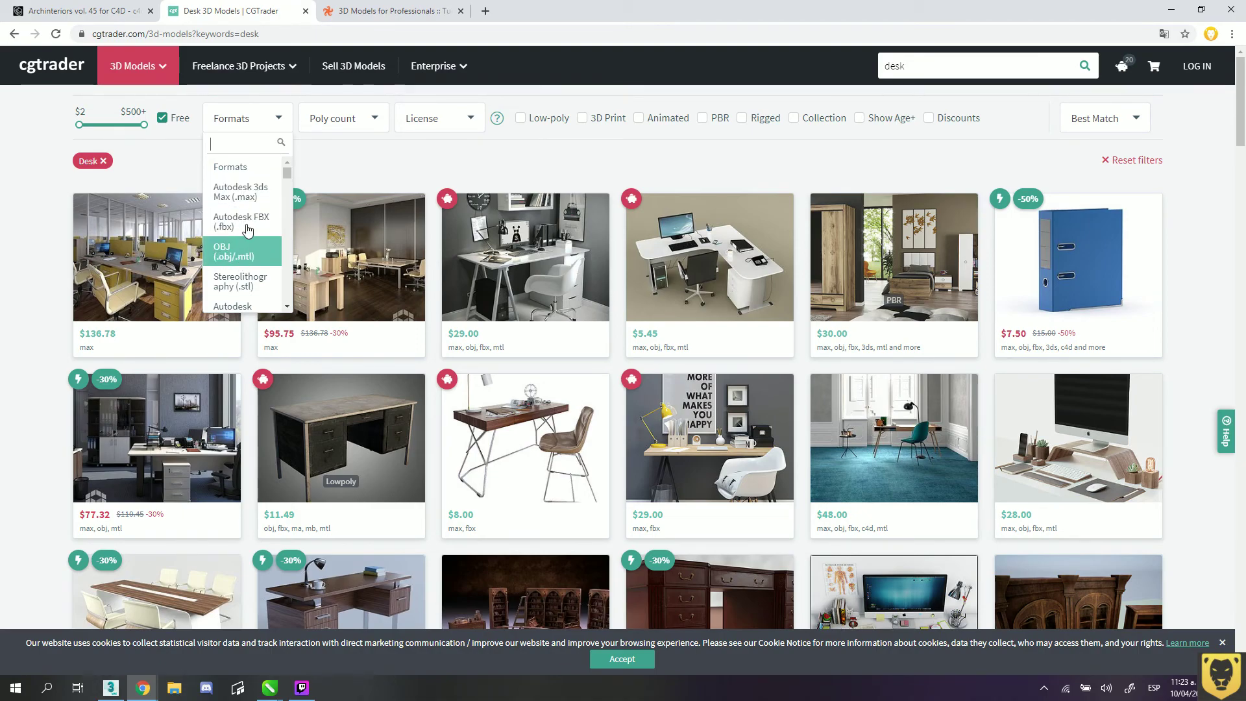
{"action": "scroll", "coordinate": [239, 276], "scroll_direction": "down", "scroll_amount": 2}
{"action": "scroll", "coordinate": [239, 276], "scroll_direction": "down", "scroll_amount": 3}
{"action": "scroll", "coordinate": [242, 271], "scroll_direction": "up", "scroll_amount": 5}
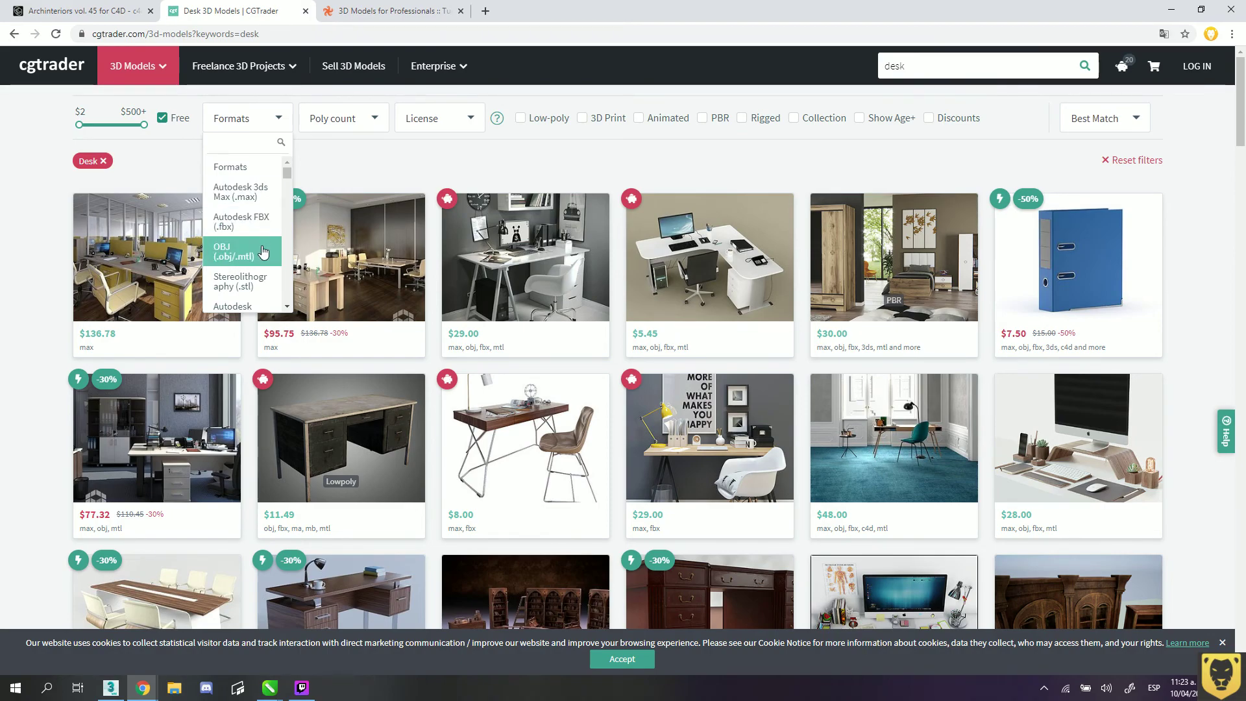
{"action": "left_click", "coordinate": [263, 194]}
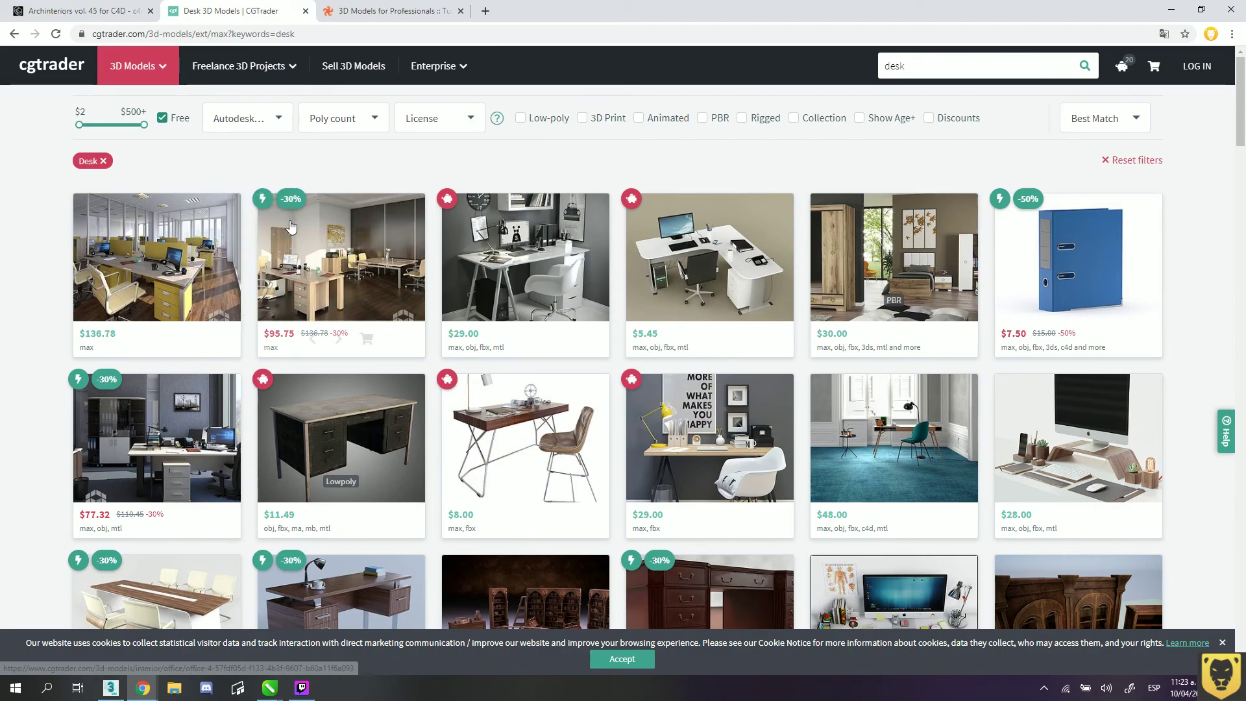
{"action": "mouse_move", "coordinate": [290, 226]}
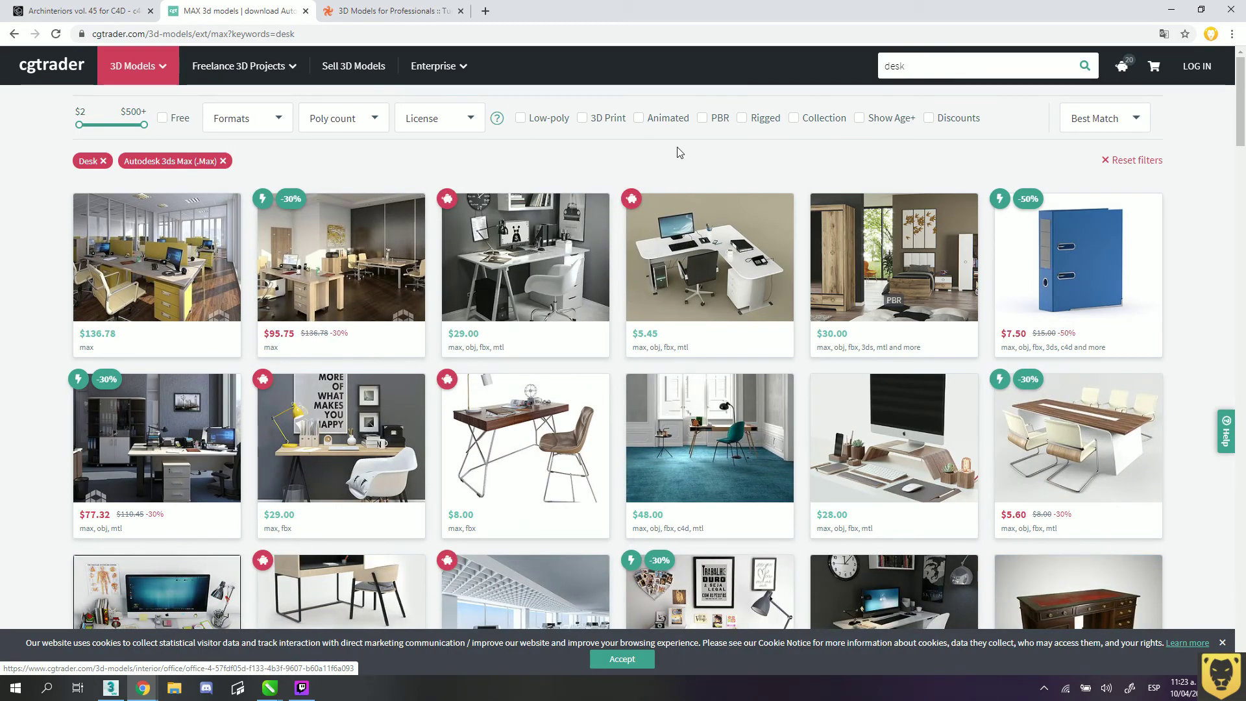
- Limit the 3ds Max desk models to free ones and look through the filtered listings
{"action": "left_click", "coordinate": [162, 119]}
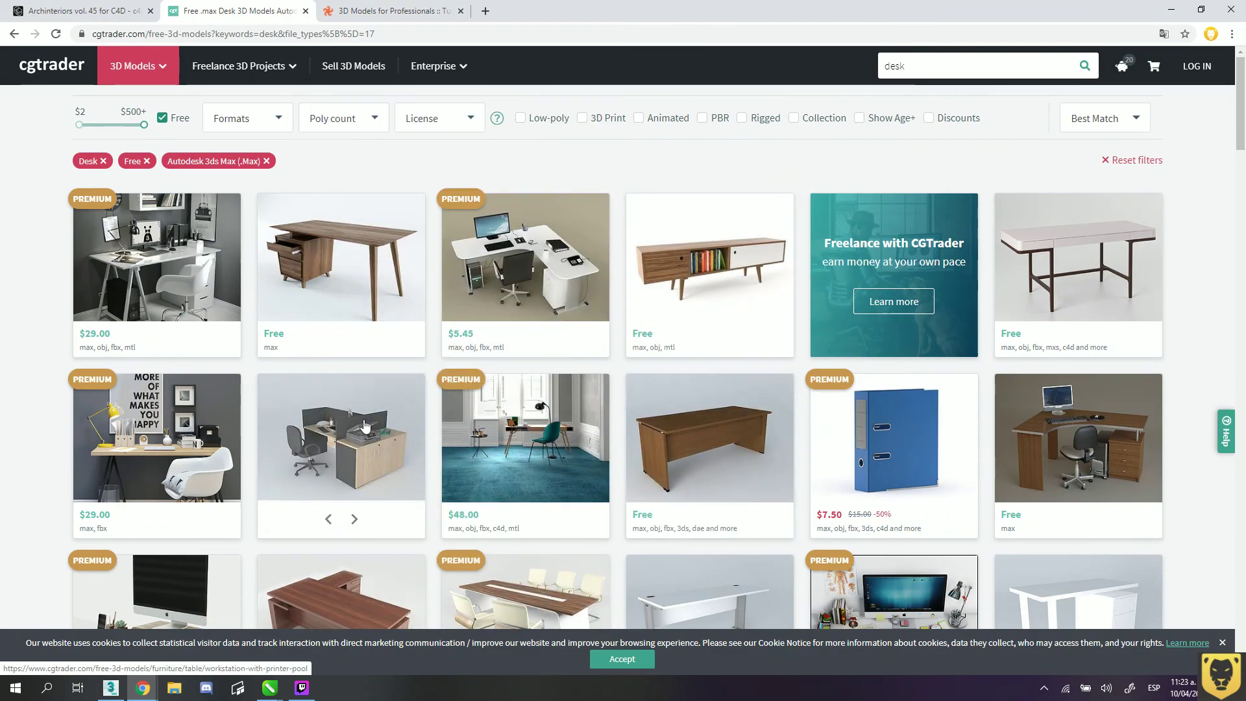
{"action": "scroll", "coordinate": [369, 435], "scroll_direction": "down", "scroll_amount": 2}
{"action": "scroll", "coordinate": [880, 346], "scroll_direction": "up", "scroll_amount": 2}
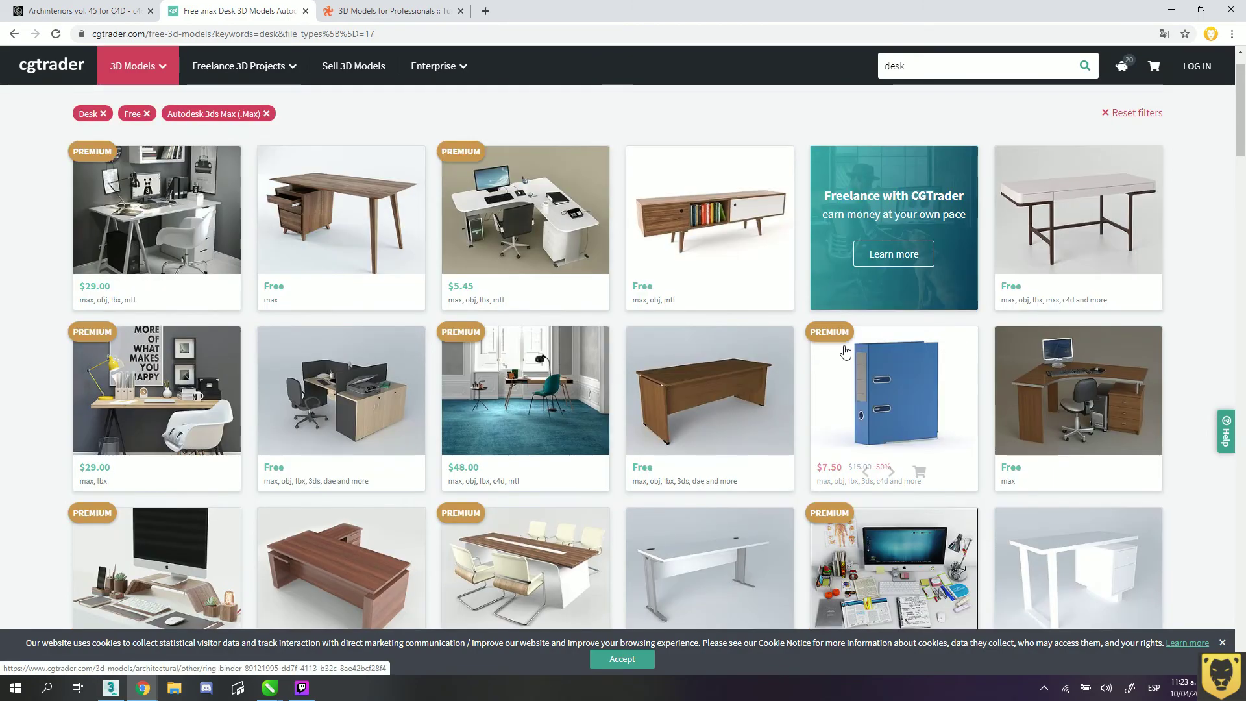
{"action": "scroll", "coordinate": [1103, 234], "scroll_direction": "down", "scroll_amount": 4}
{"action": "scroll", "coordinate": [1116, 214], "scroll_direction": "up", "scroll_amount": 3}
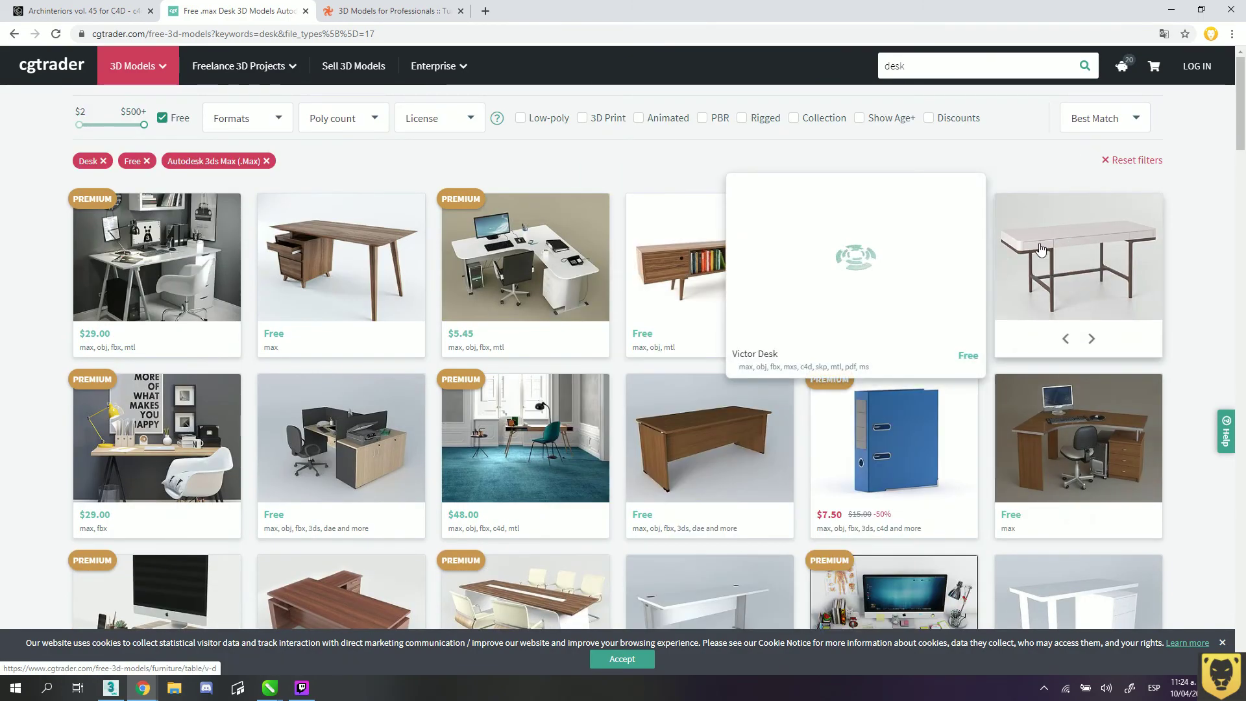
- Open the free Victor Desk model page and examine its preview image and available file formats
{"action": "left_click", "coordinate": [1040, 249]}
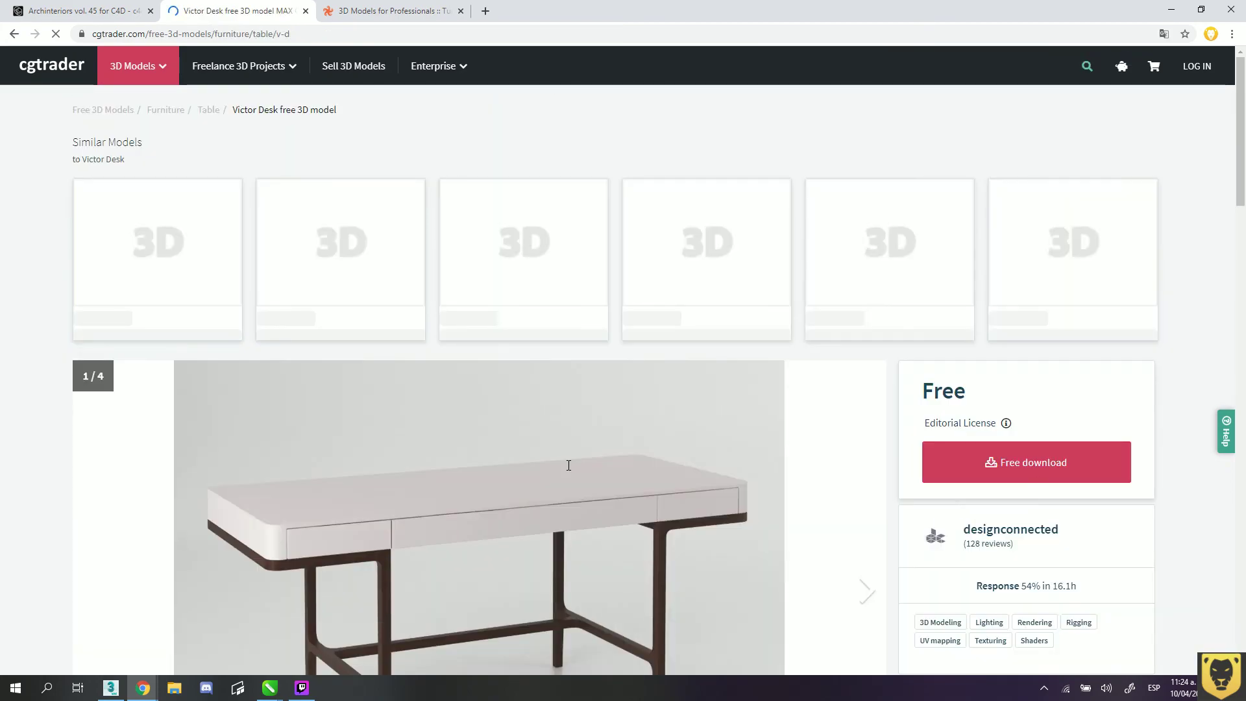
{"action": "scroll", "coordinate": [548, 448], "scroll_direction": "down", "scroll_amount": 5}
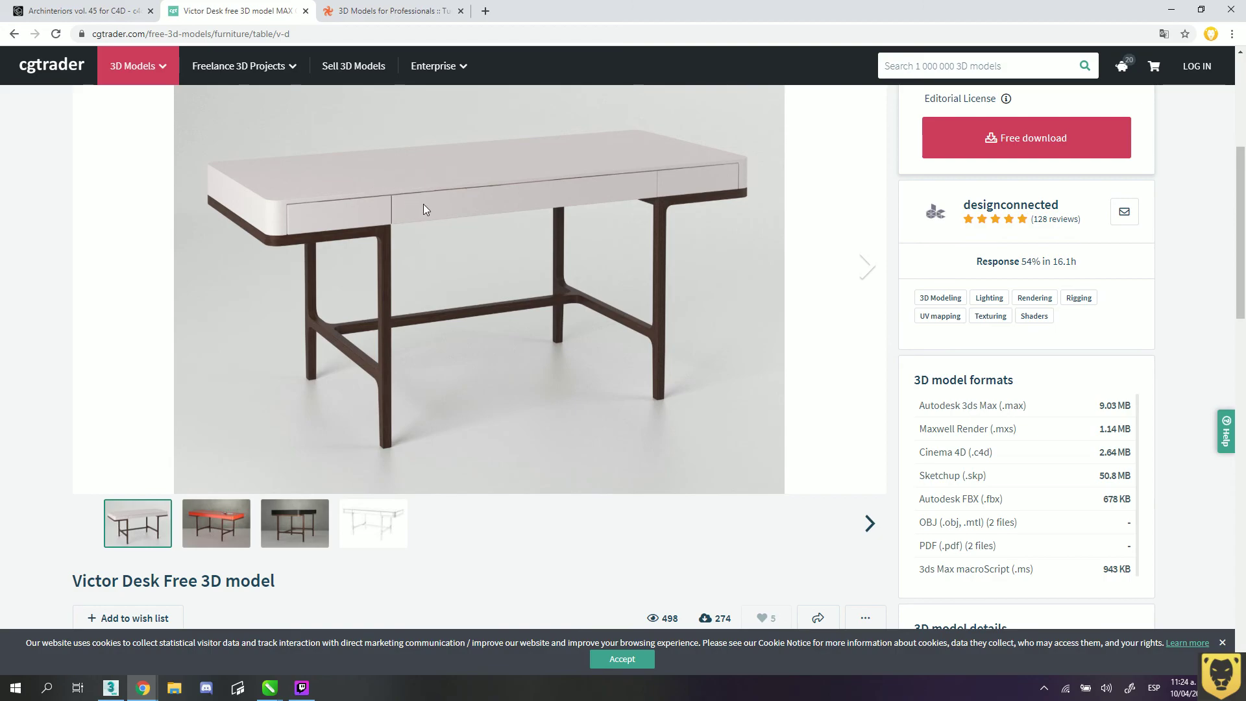
{"action": "scroll", "coordinate": [430, 211], "scroll_direction": "up", "scroll_amount": 2}
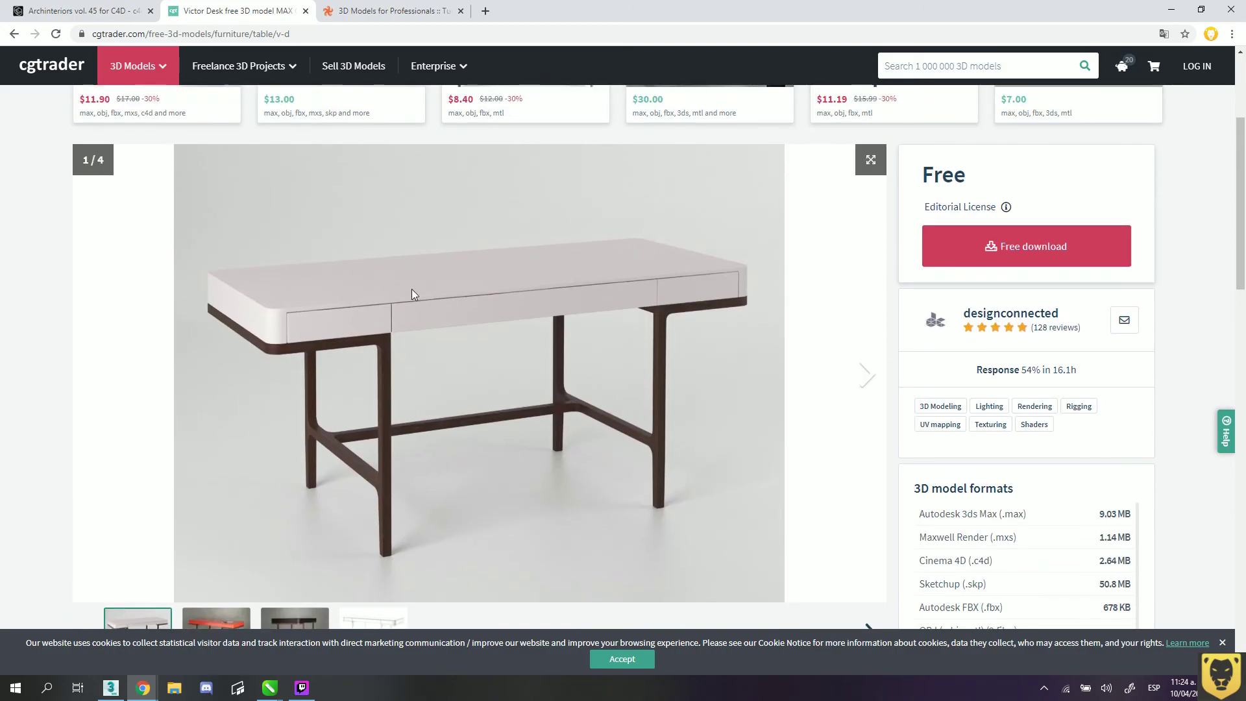
- Switch to the TurboSquid site and look over its home page, including the file format and car categories
{"action": "left_click", "coordinate": [389, 11]}
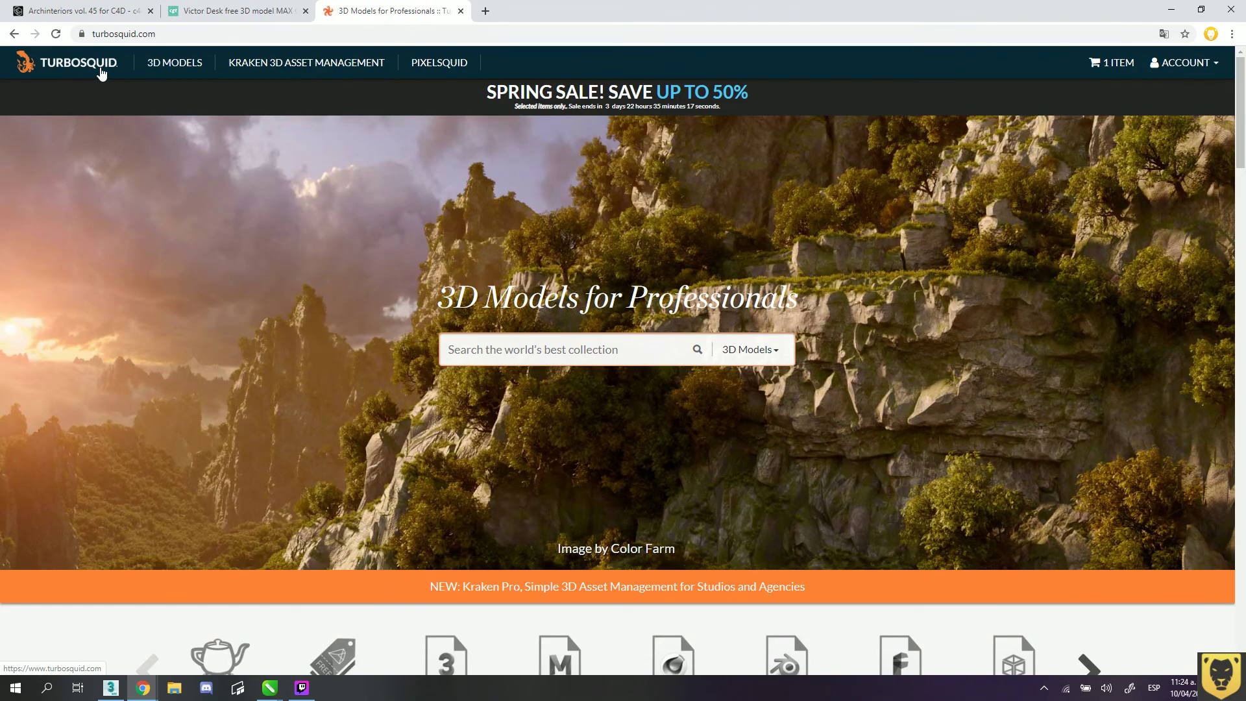
{"action": "scroll", "coordinate": [204, 284], "scroll_direction": "down", "scroll_amount": 5}
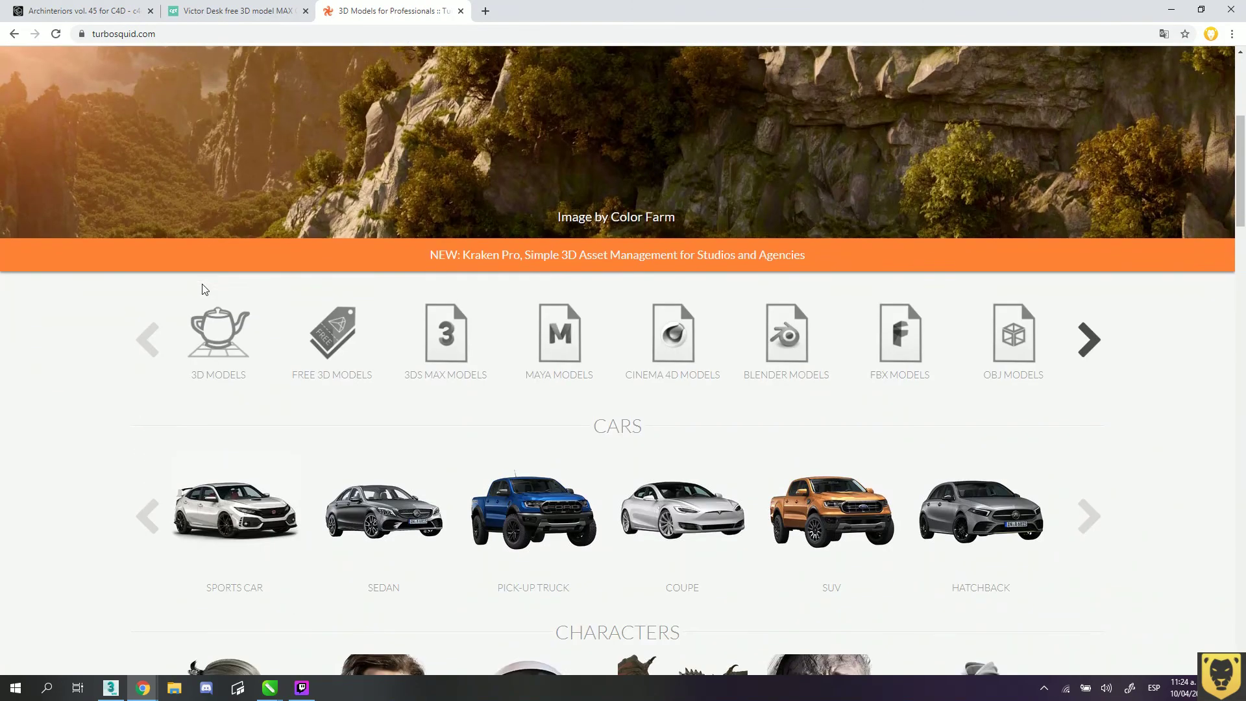
{"action": "scroll", "coordinate": [204, 290], "scroll_direction": "down", "scroll_amount": 3}
{"action": "scroll", "coordinate": [122, 215], "scroll_direction": "up", "scroll_amount": 8}
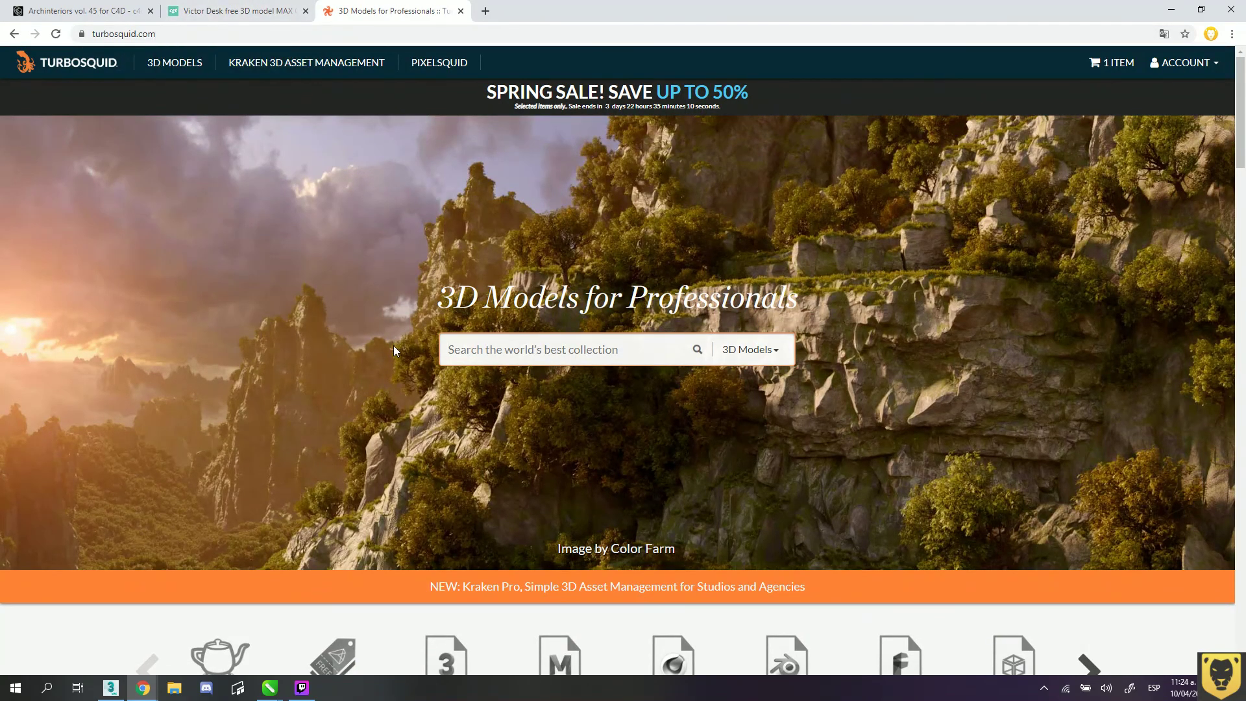
{"action": "scroll", "coordinate": [393, 348], "scroll_direction": "down", "scroll_amount": 8}
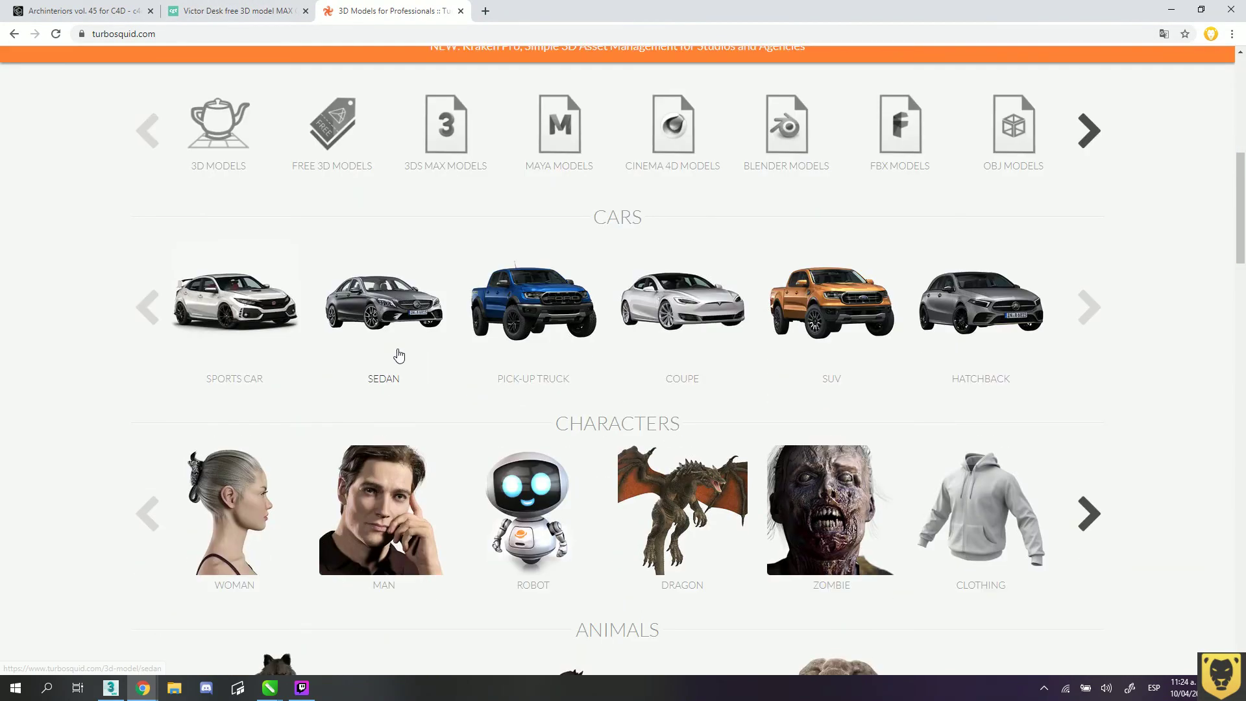
- Revisit the Victor Desk page on CGTrader, return to TurboSquid and browse its model categories from Characters down to Technology
{"action": "left_click", "coordinate": [237, 11]}
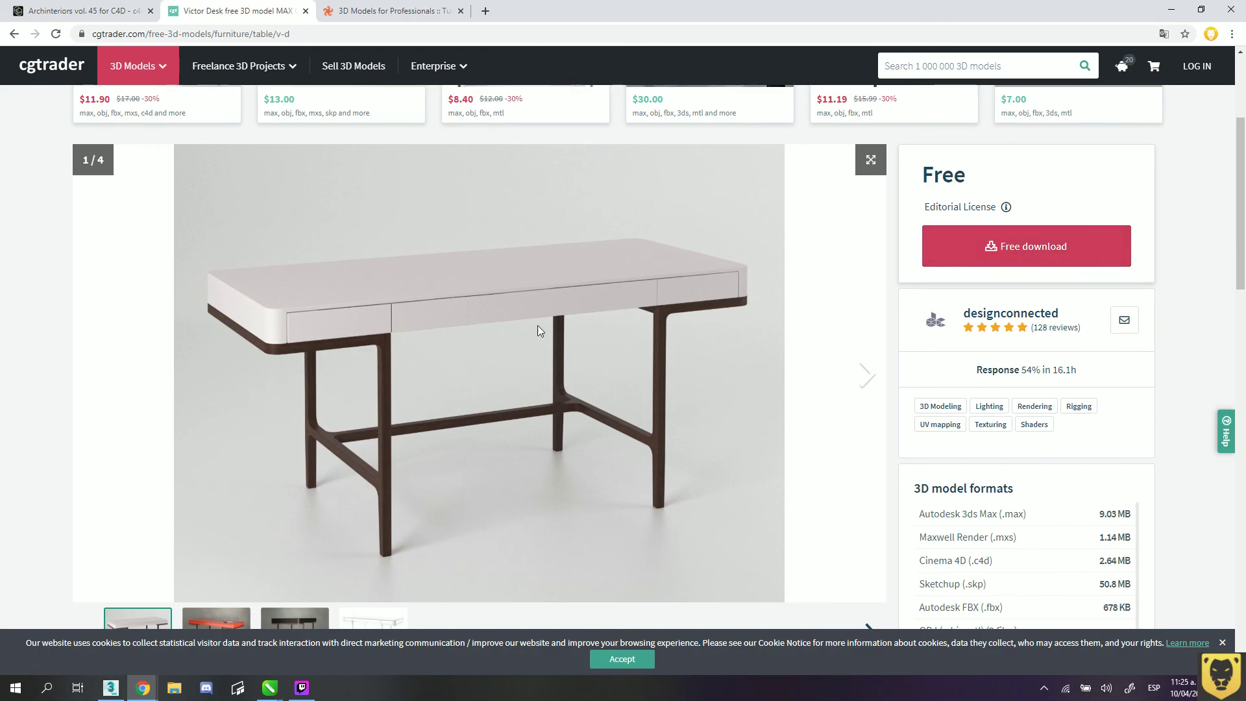
{"action": "left_click", "coordinate": [392, 11]}
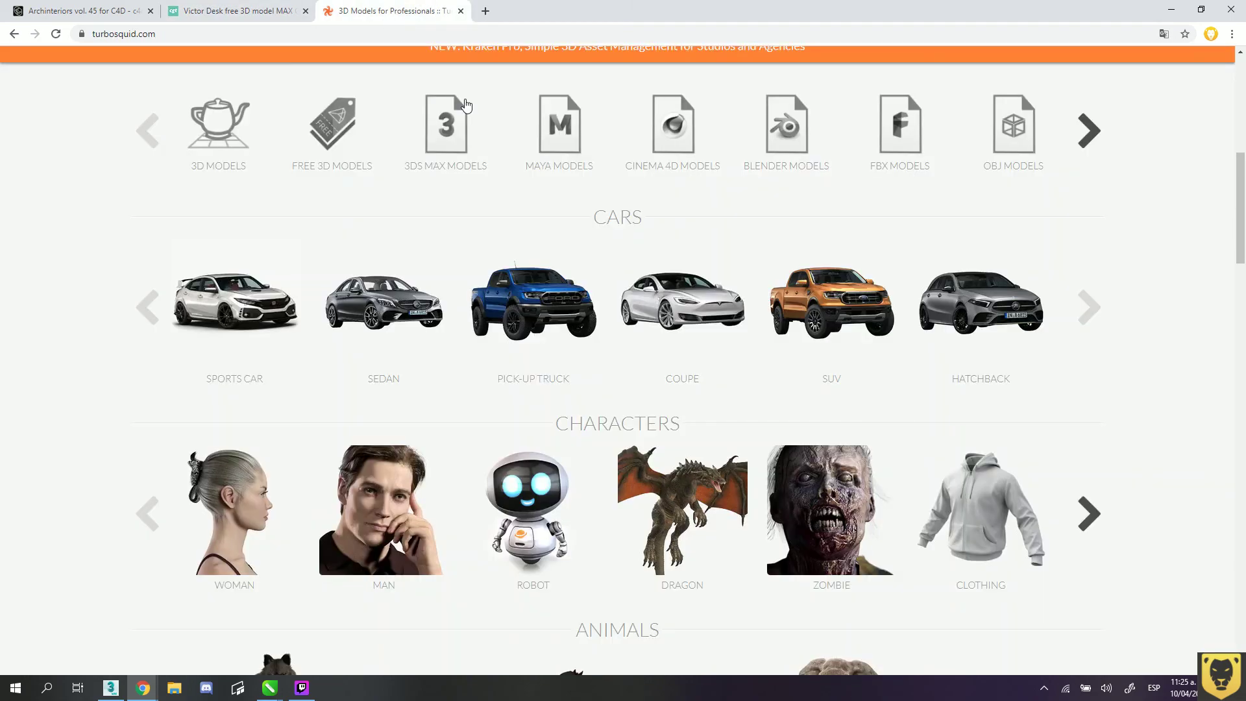
{"action": "scroll", "coordinate": [561, 401], "scroll_direction": "down", "scroll_amount": 15}
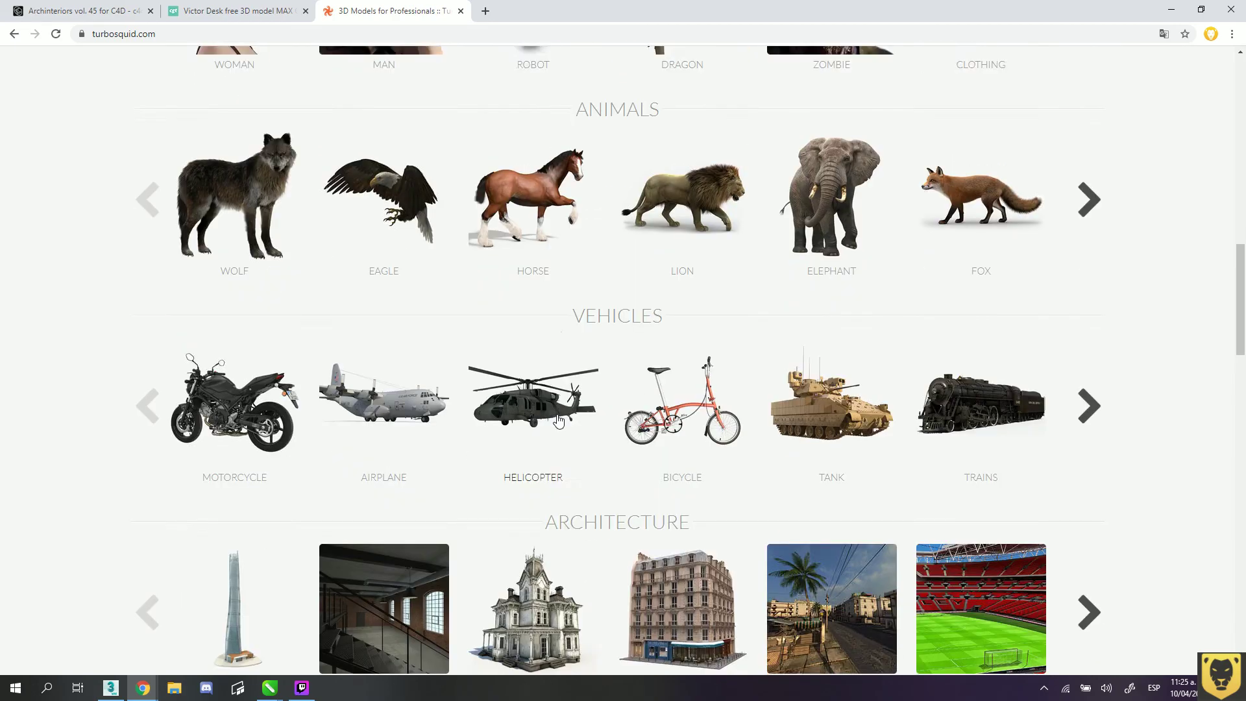
{"action": "scroll", "coordinate": [557, 422], "scroll_direction": "down", "scroll_amount": 5}
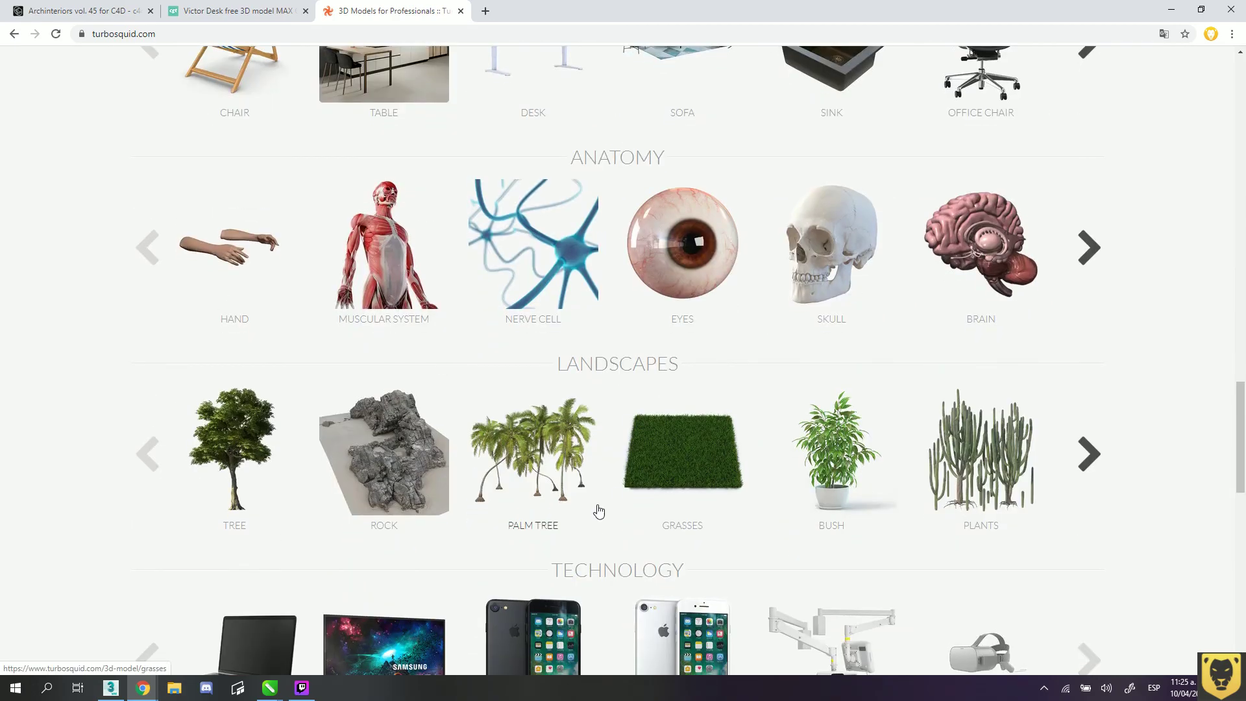
{"action": "scroll", "coordinate": [586, 438], "scroll_direction": "down", "scroll_amount": 2}
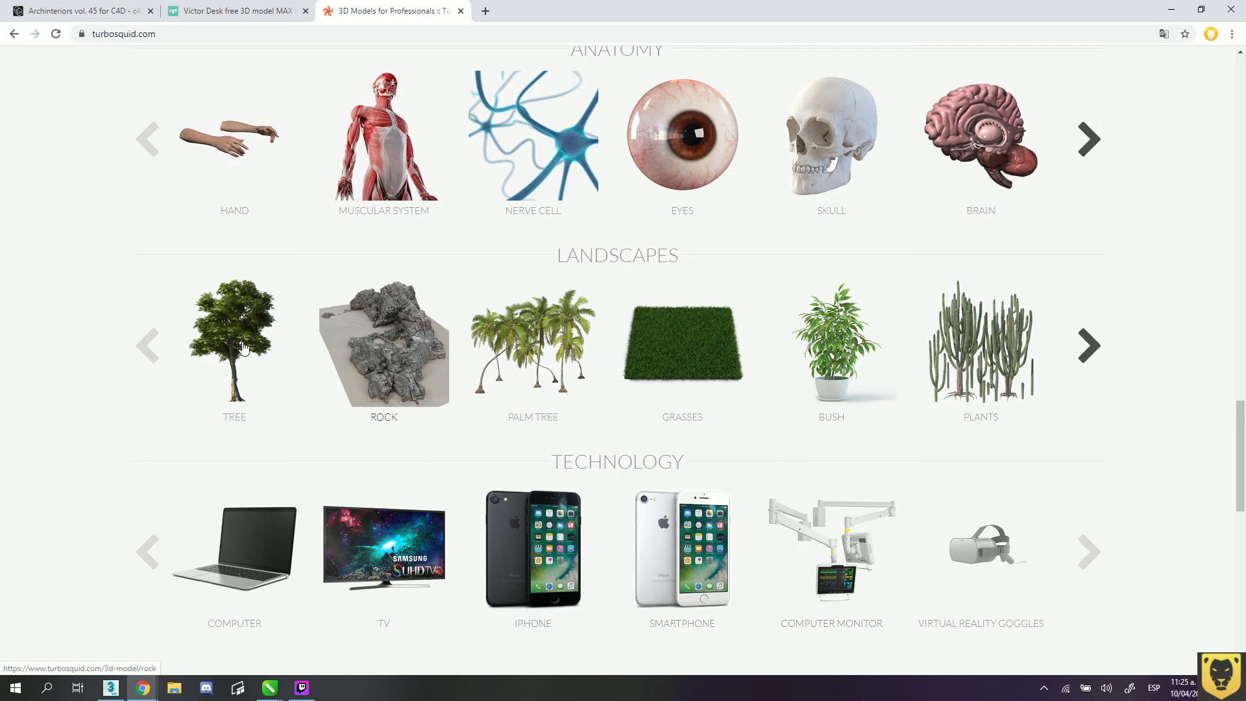
{"action": "scroll", "coordinate": [415, 325], "scroll_direction": "up", "scroll_amount": 8}
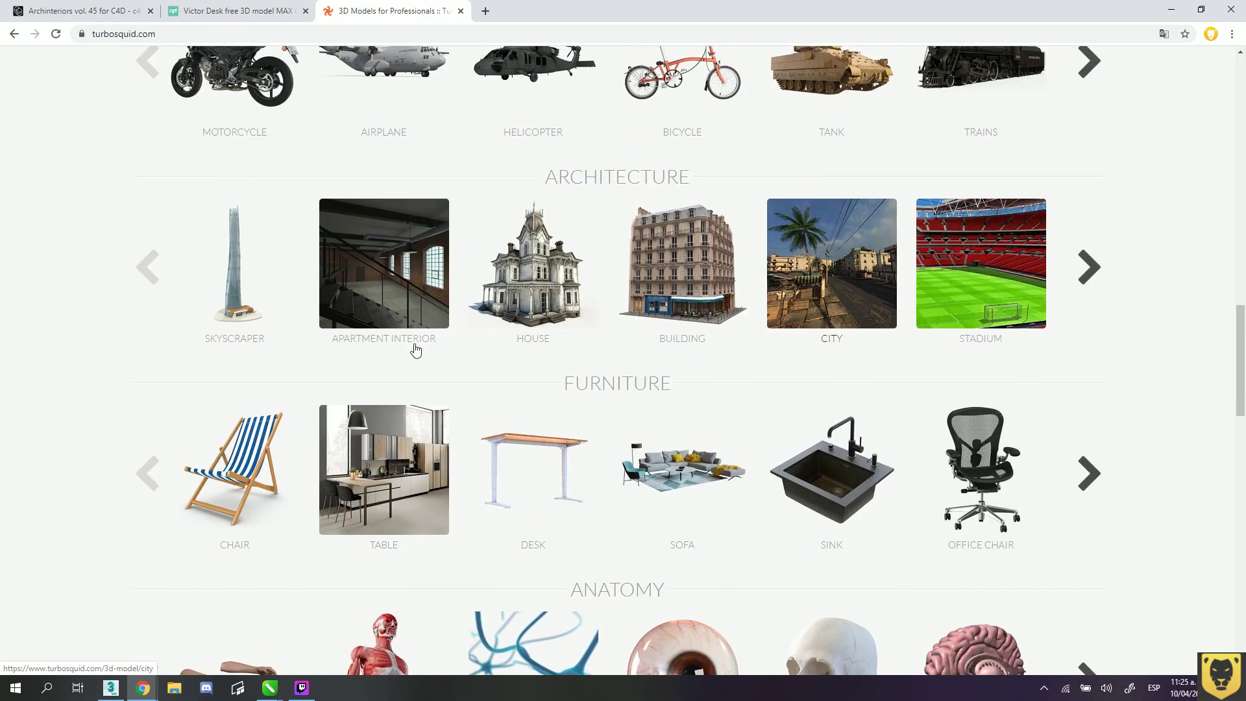
{"action": "scroll", "coordinate": [421, 312], "scroll_direction": "up", "scroll_amount": 8}
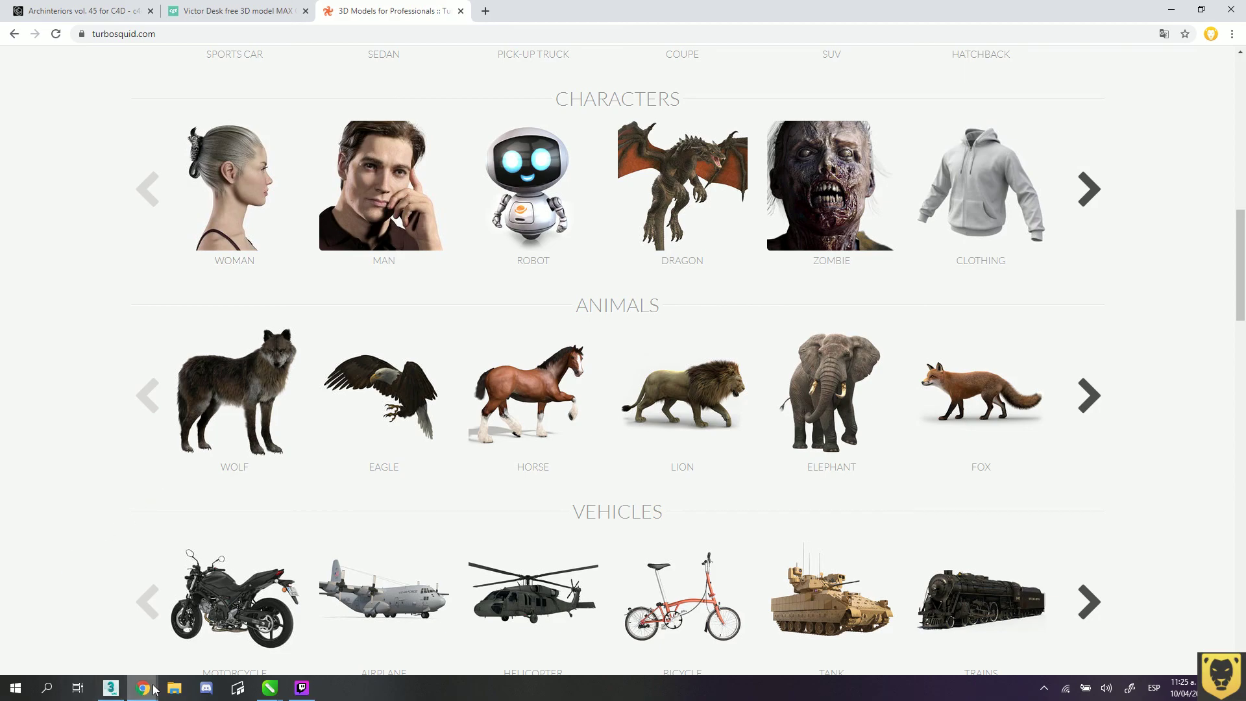
- Switch back to 3ds Max and move the Slate Material Editor window fully into view
{"action": "left_click", "coordinate": [111, 687]}
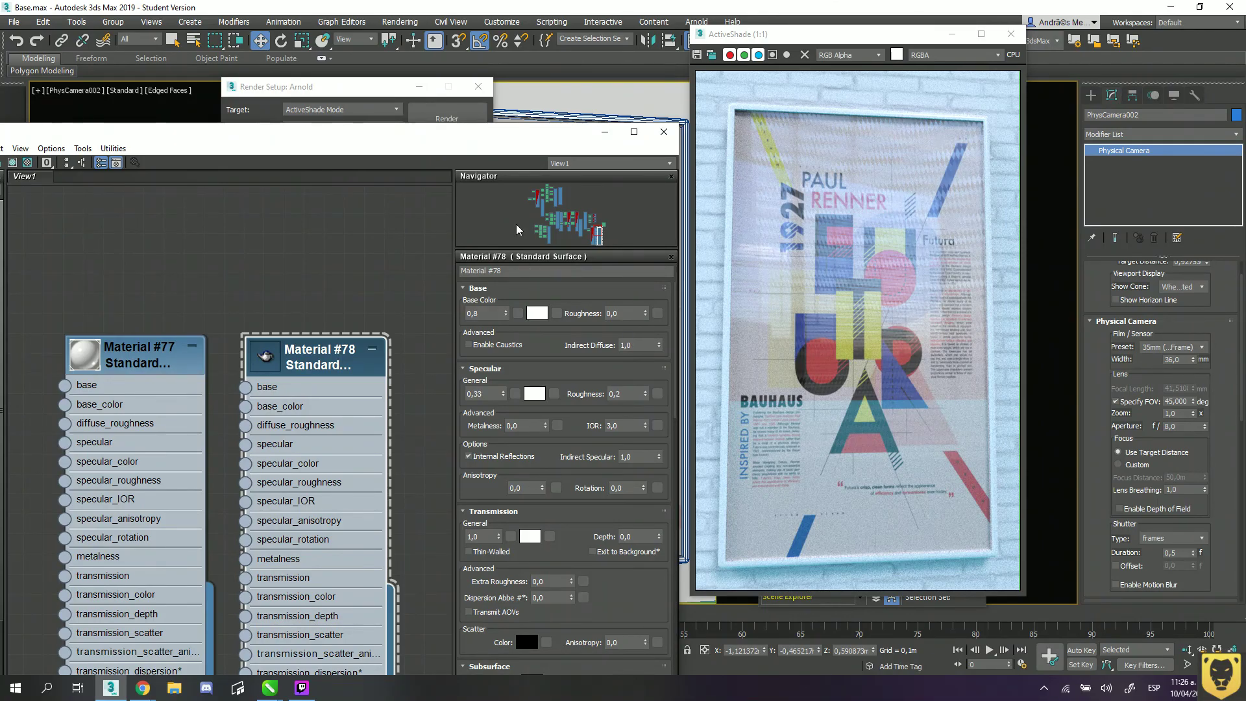
{"action": "left_click_drag", "start_coordinate": [185, 139], "coordinate": [326, 115]}
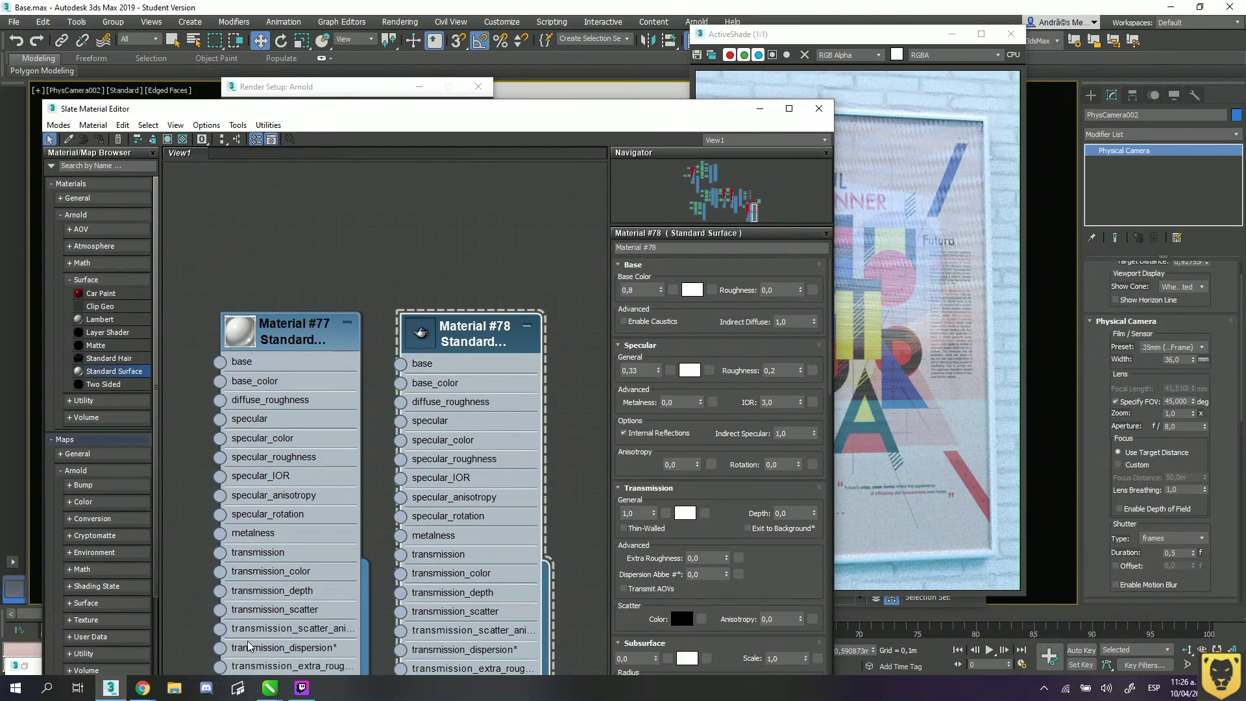
{"action": "left_click", "coordinate": [302, 688]}
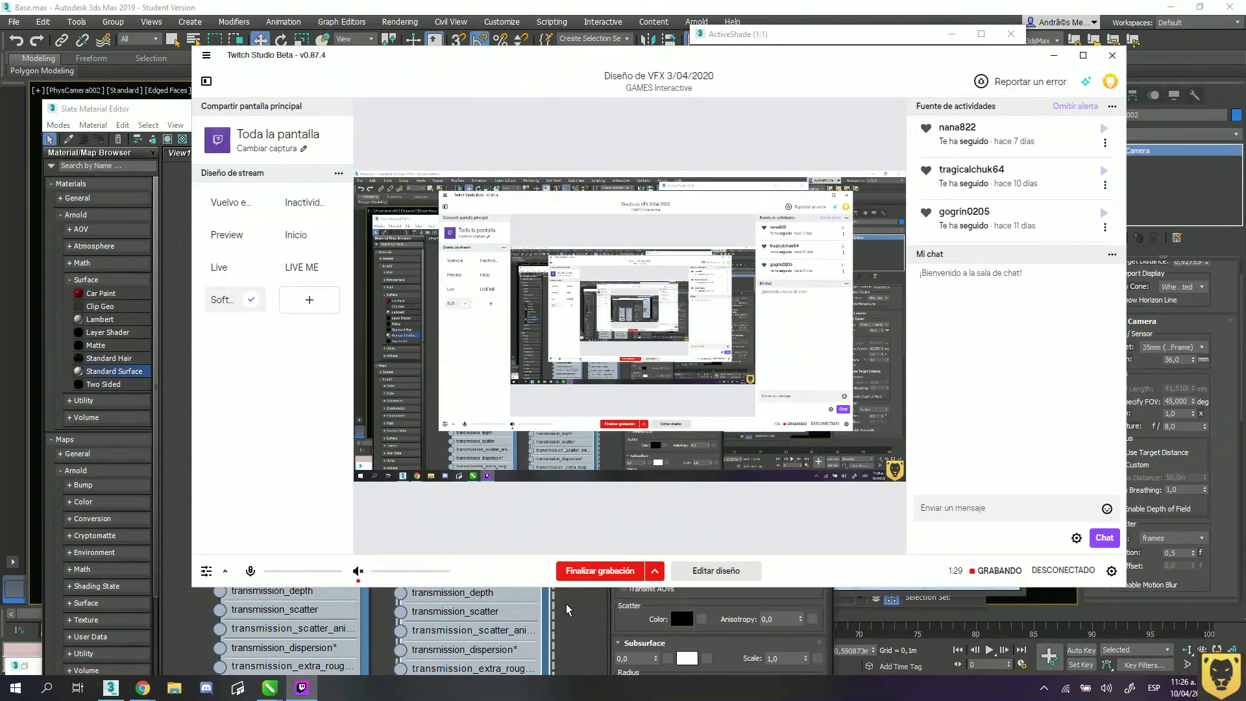